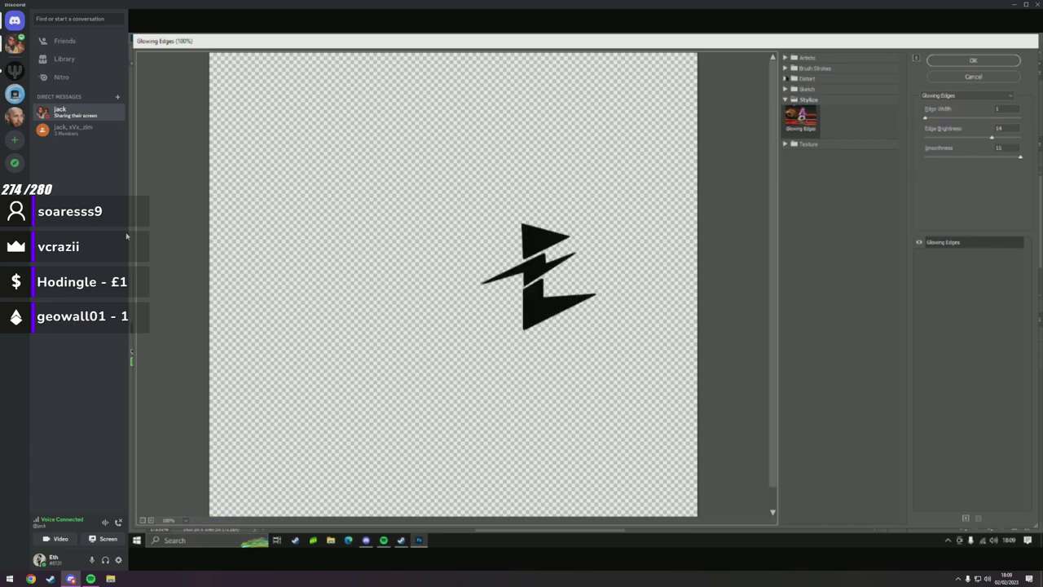
Toggle the visibility of the logo layers, the Layer 1 Object 1 group and the black banner to identify their contents.
mouse_move(218, 271)
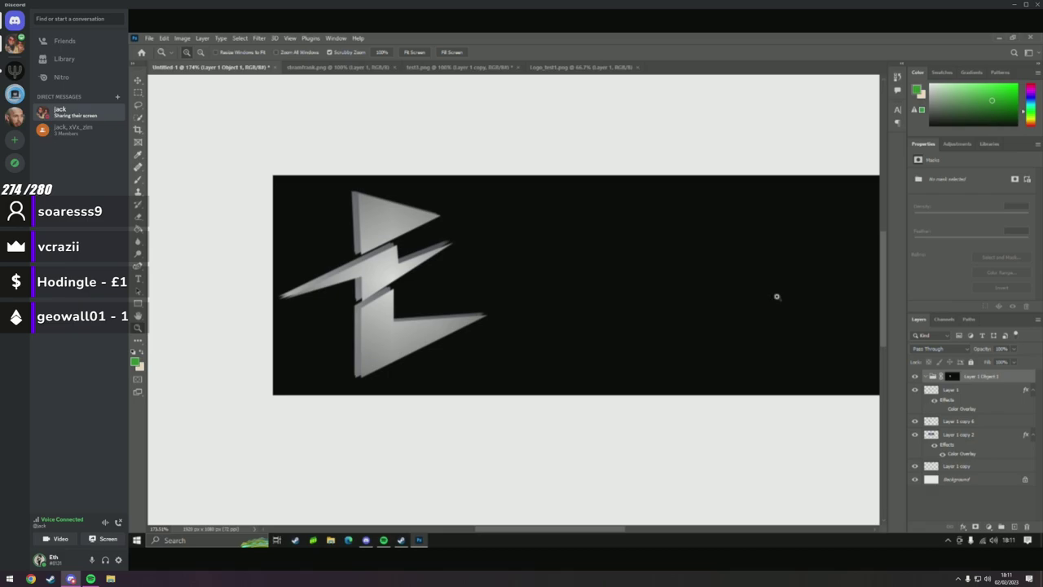
left_click(915, 389)
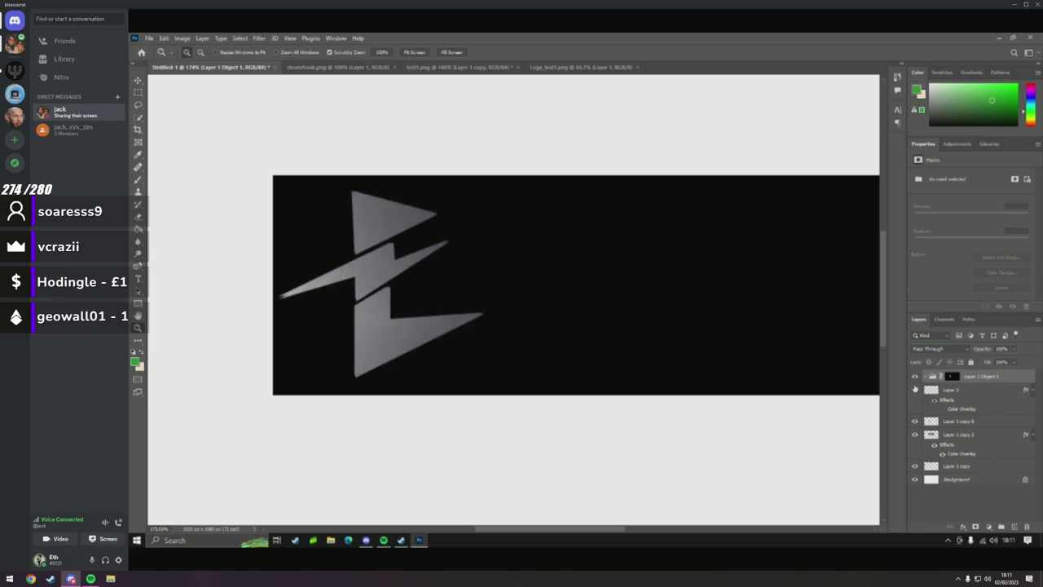
left_click(915, 379)
left_click(915, 377)
left_click(914, 420)
left_click(914, 389)
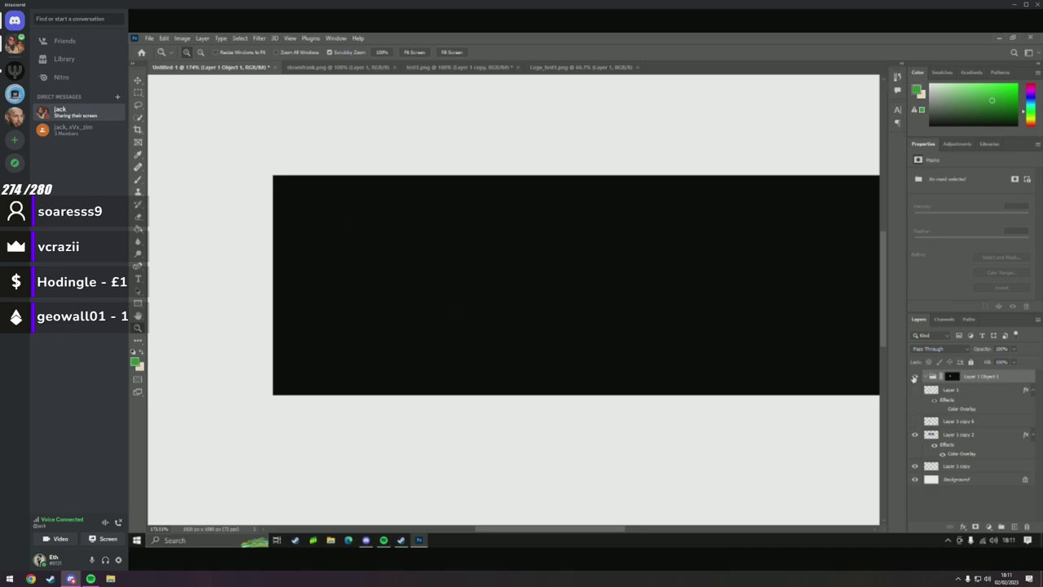
left_click(915, 377)
left_click(915, 436)
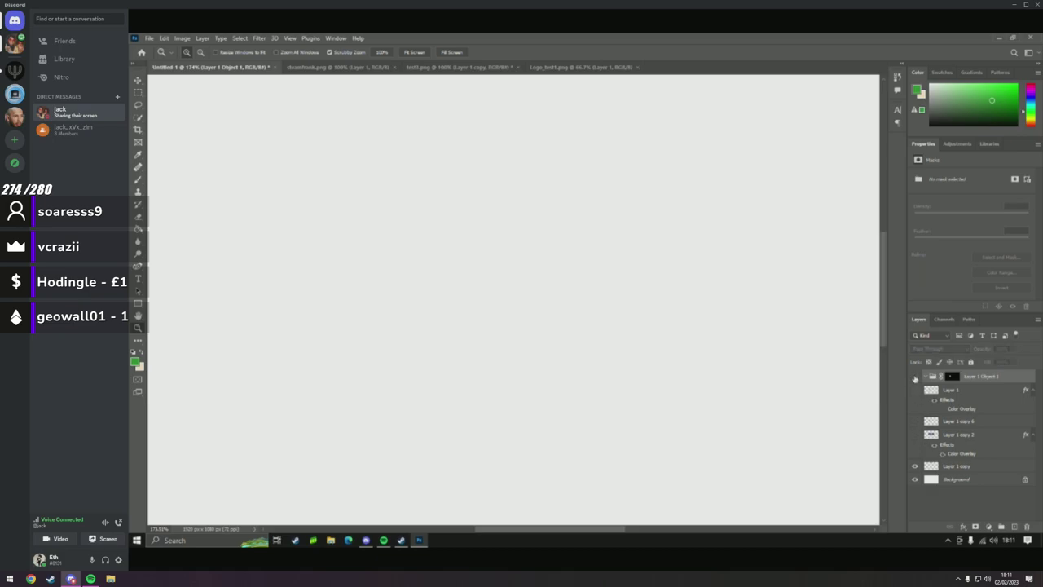
left_click(915, 377)
left_click(915, 377)
left_click(915, 390)
left_click(915, 420)
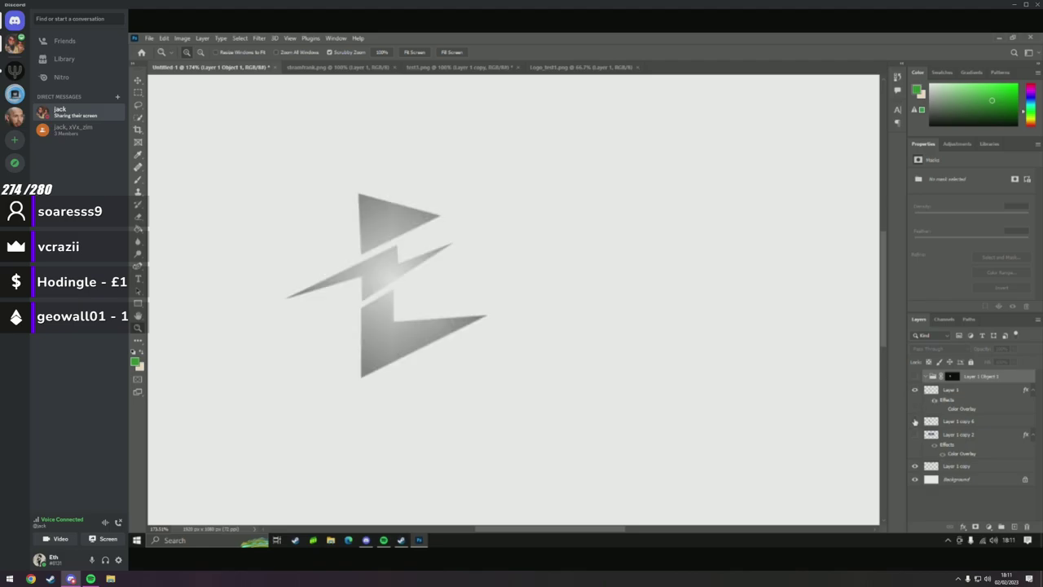
left_click(915, 434)
Delete the Layer 1 Object 1 group from the layer stack.
right_click(1004, 383)
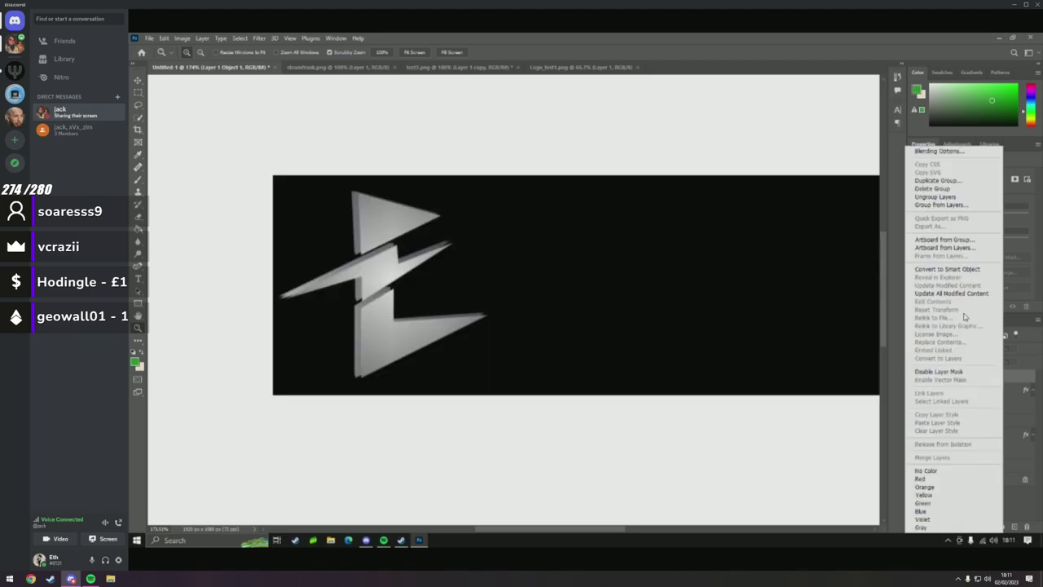
left_click(939, 189)
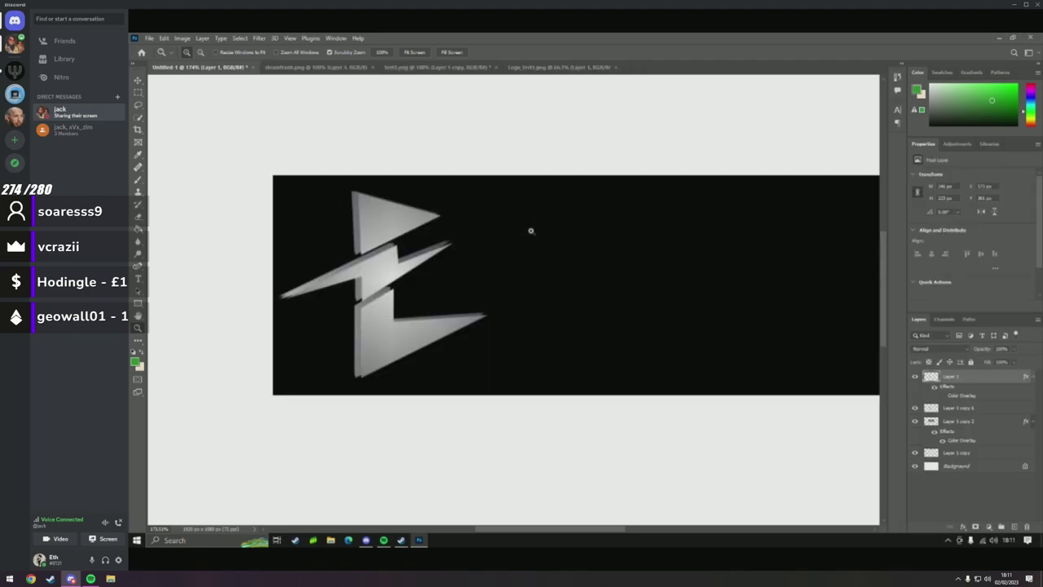
Select the pixels of Layer 1 and add a purple Solid Color fill layer over the front face of the logo.
right_click(930, 378)
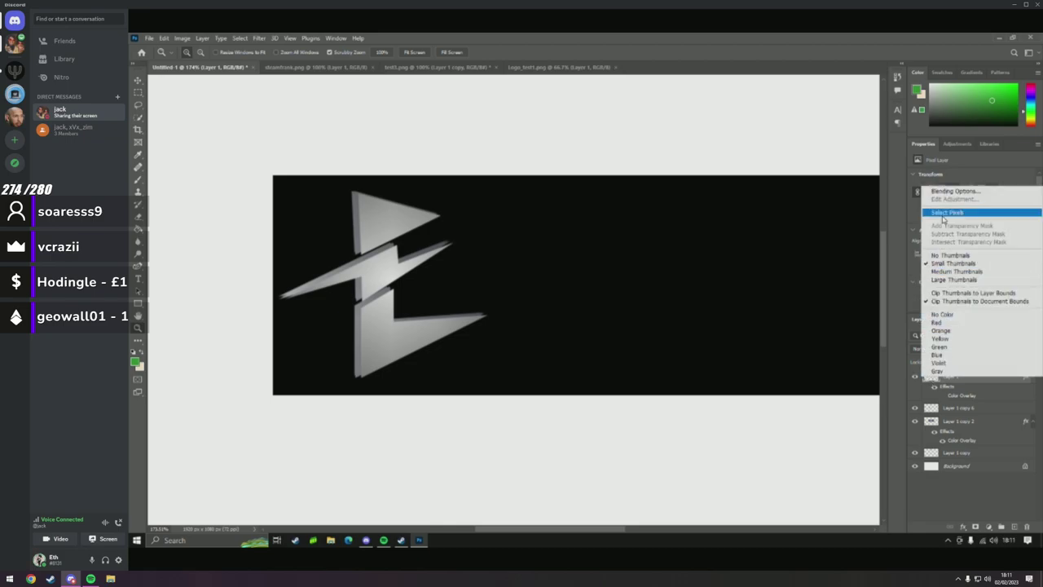
left_click(942, 220)
left_click(988, 526)
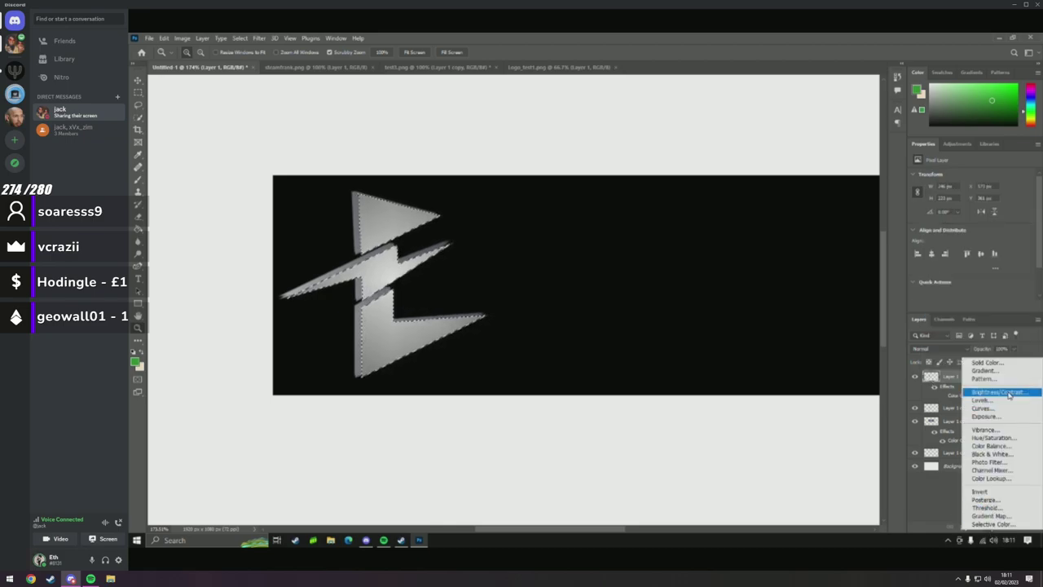
left_click(1005, 365)
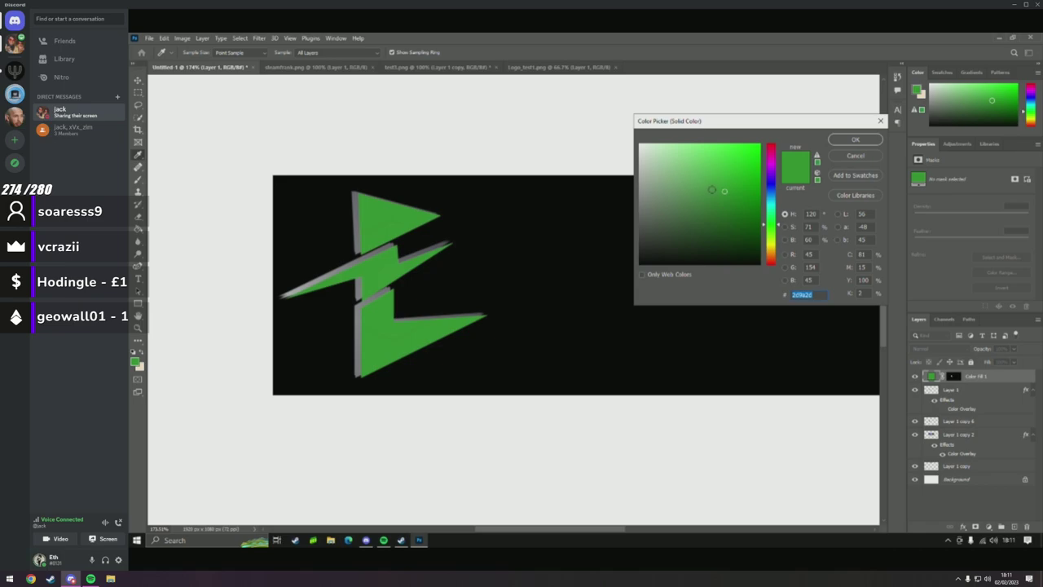
left_click(771, 173)
left_click(723, 176)
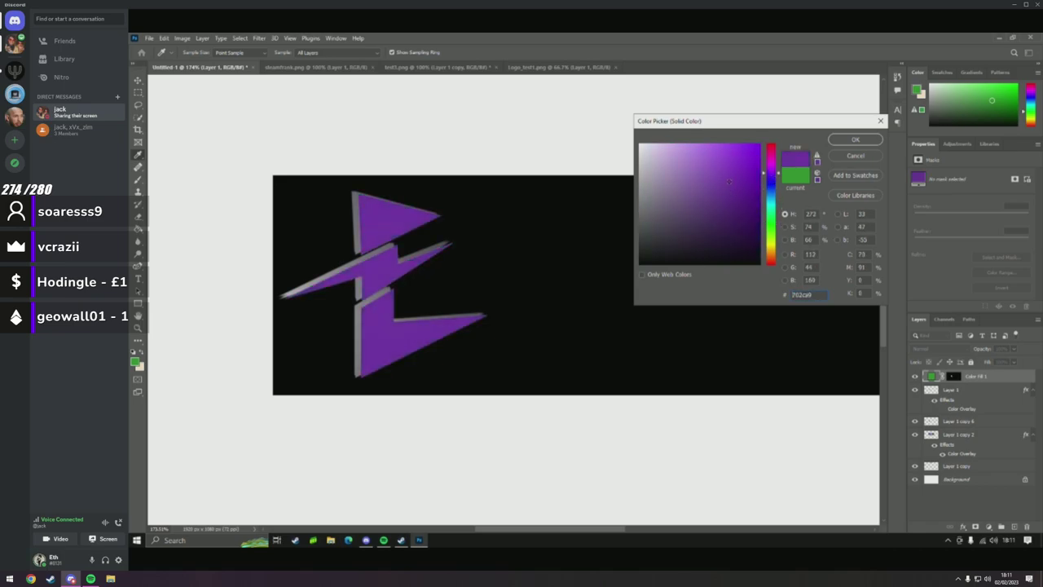
left_click(844, 140)
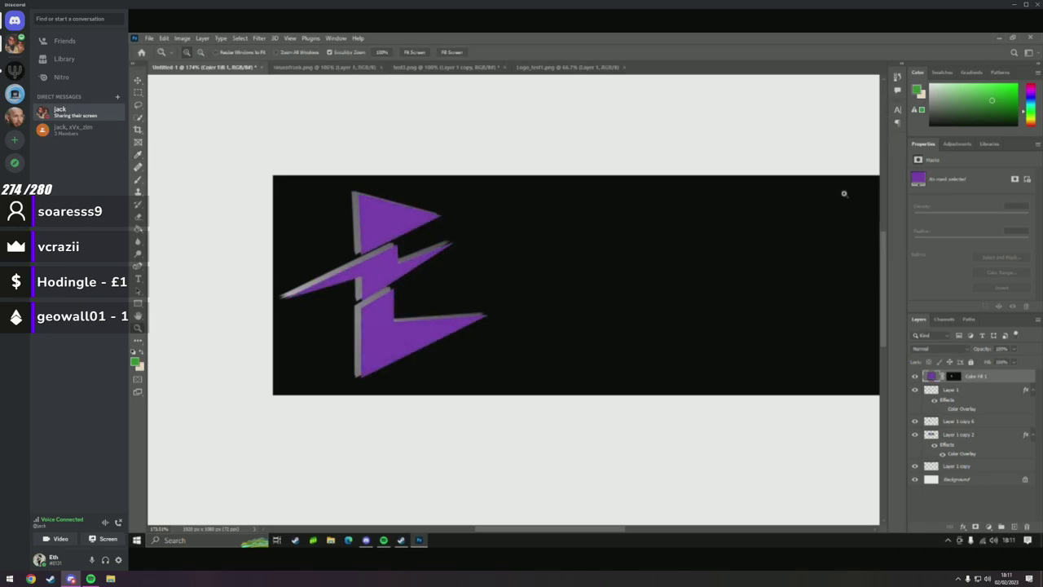
Try the Plastic Wrap filter on the rasterized purple fill layer.
left_click(277, 41)
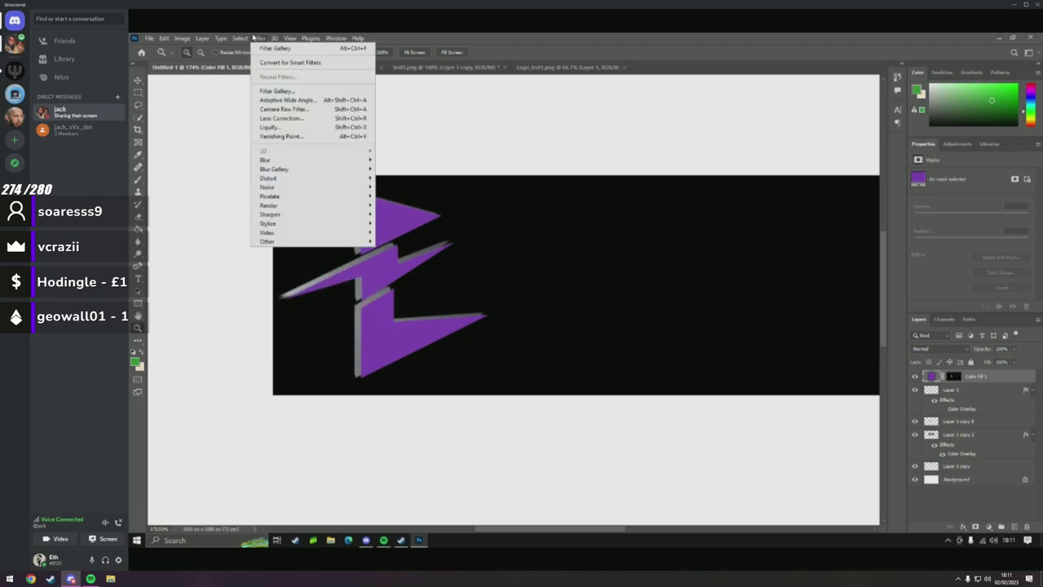
left_click(265, 94)
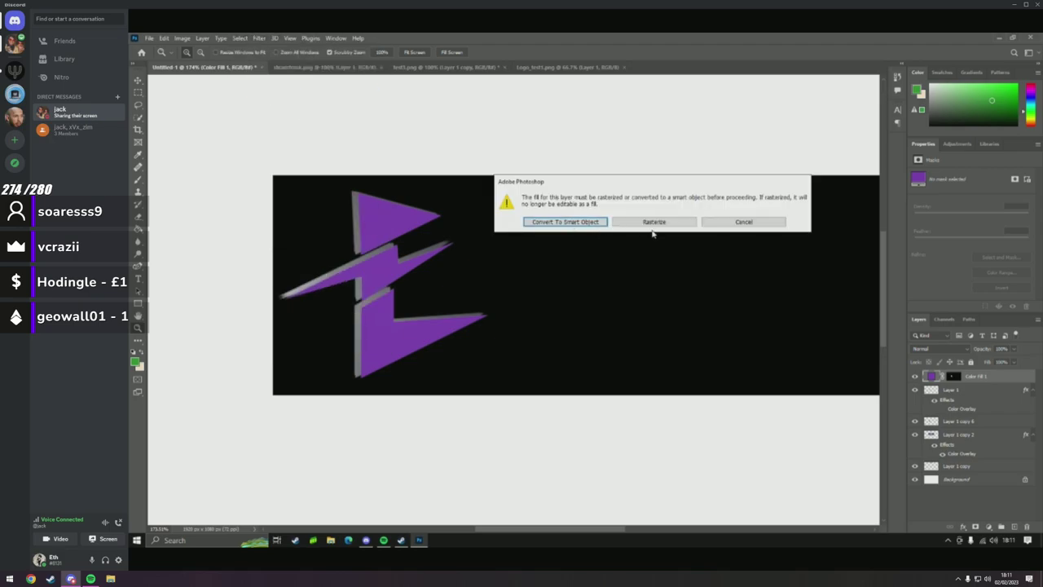
left_click(653, 225)
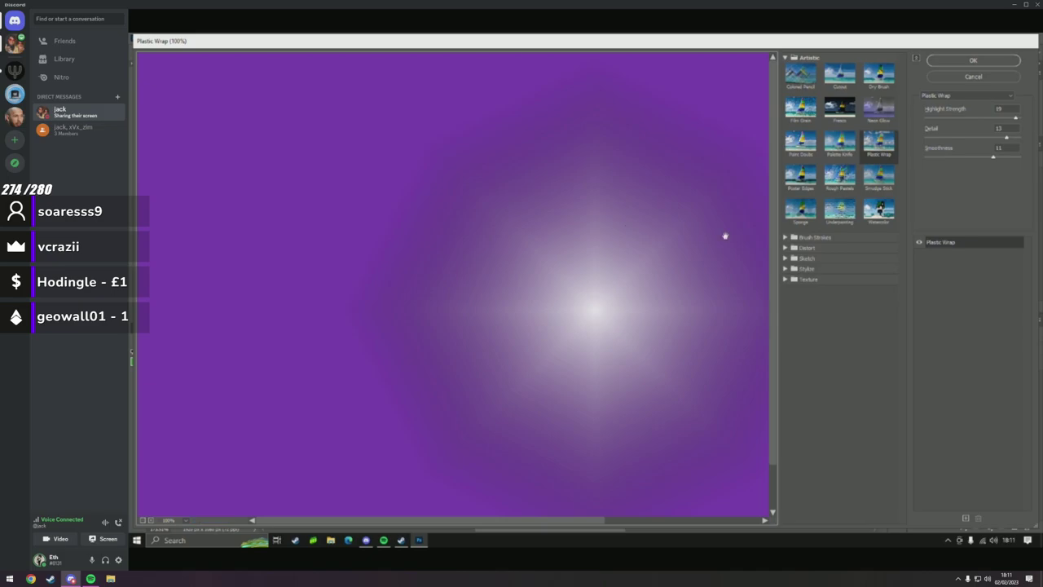
left_click_drag(595, 523, 699, 516)
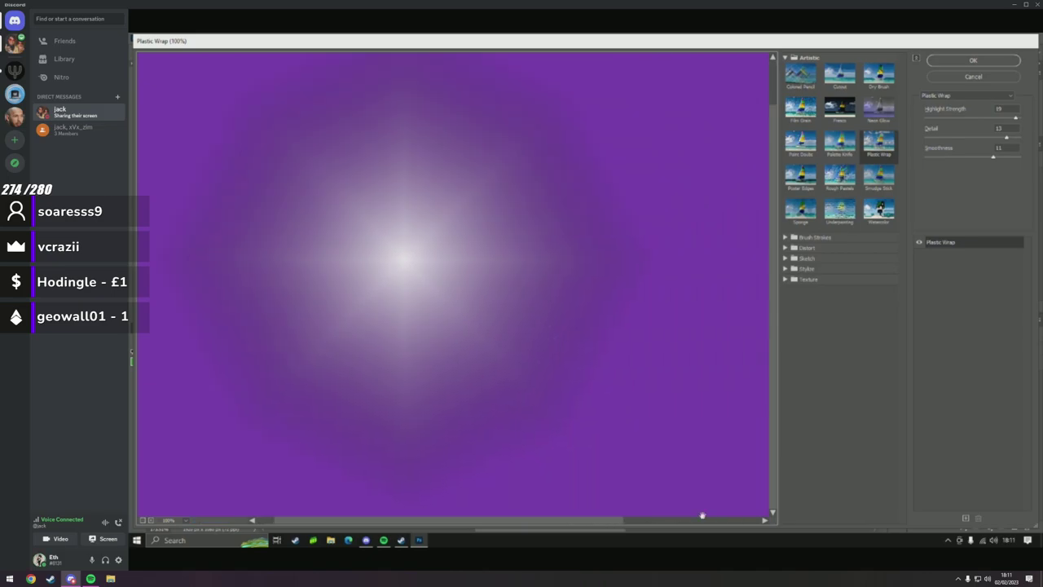
left_click(973, 60)
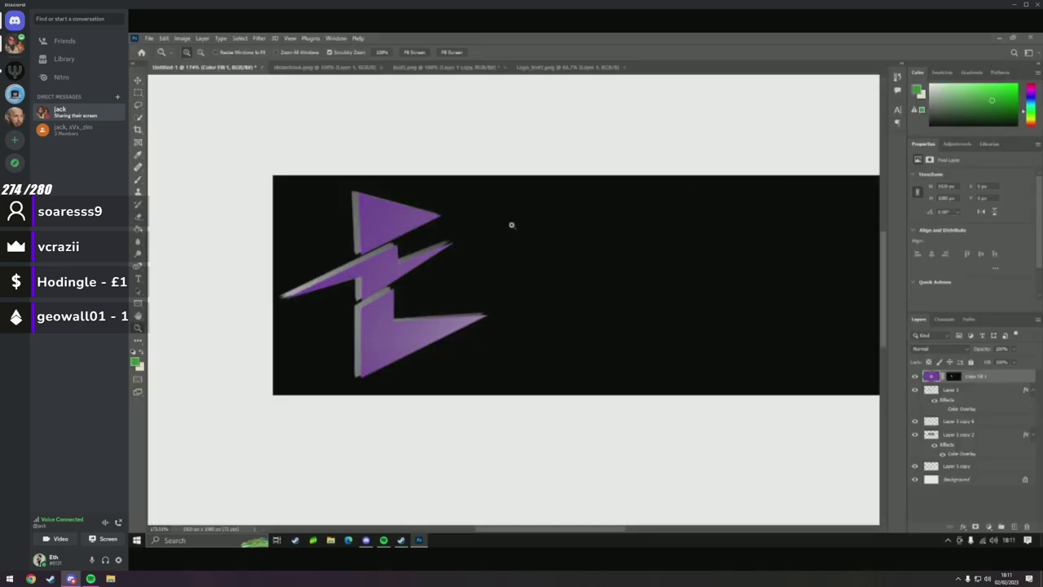
left_click(259, 39)
left_click(277, 92)
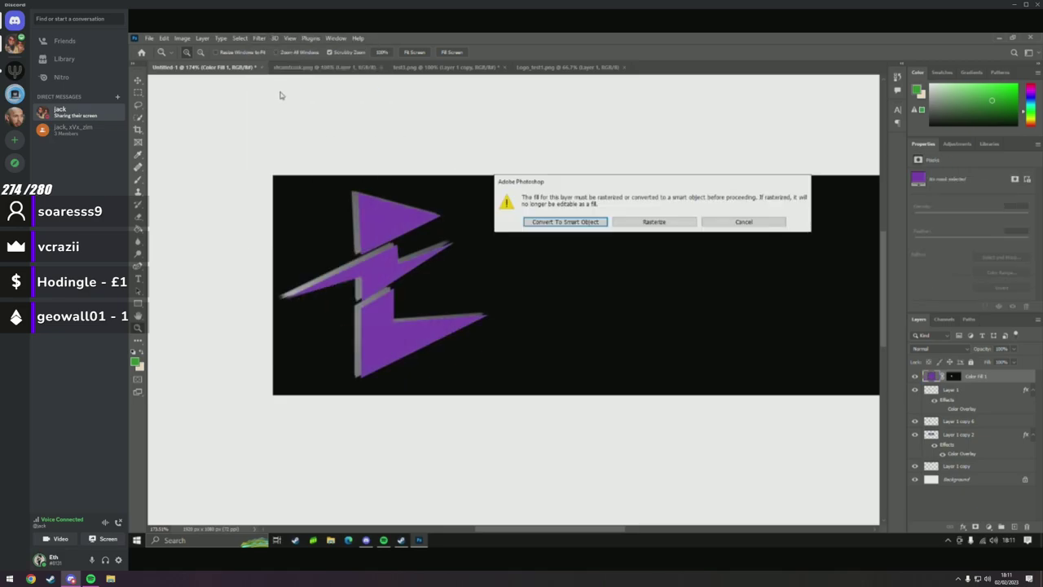
left_click(630, 228)
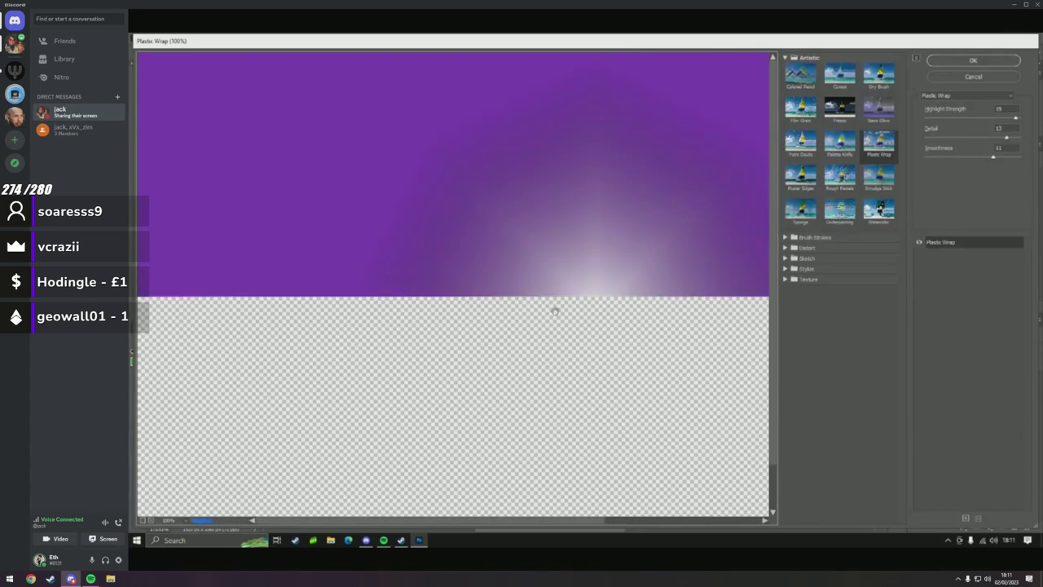
left_click_drag(517, 275, 517, 323)
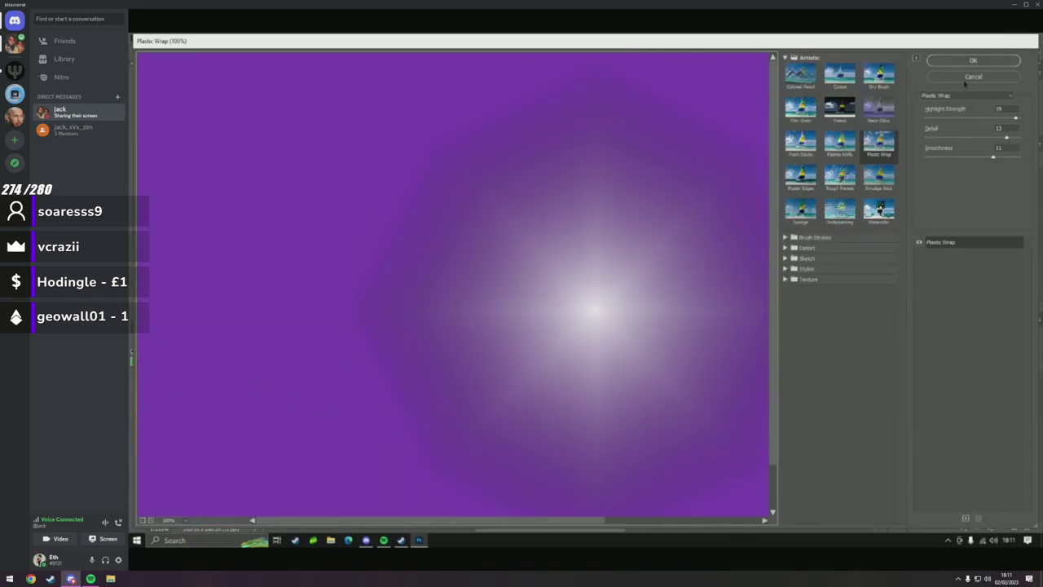
left_click(973, 77)
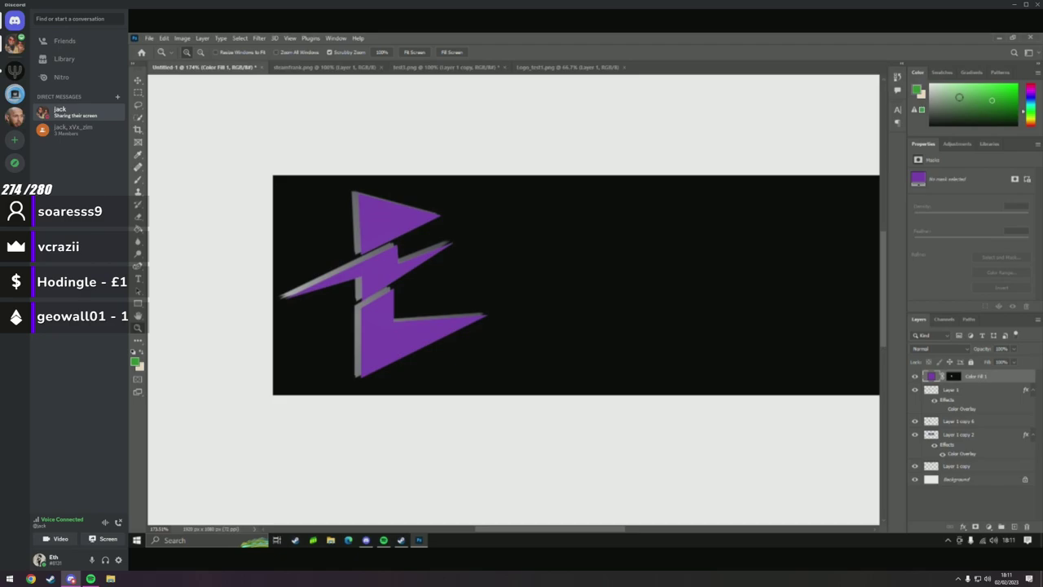
Convert the purple fill layer to a smart object and open it in the Filter Gallery.
left_click(259, 39)
left_click(289, 93)
left_click(580, 227)
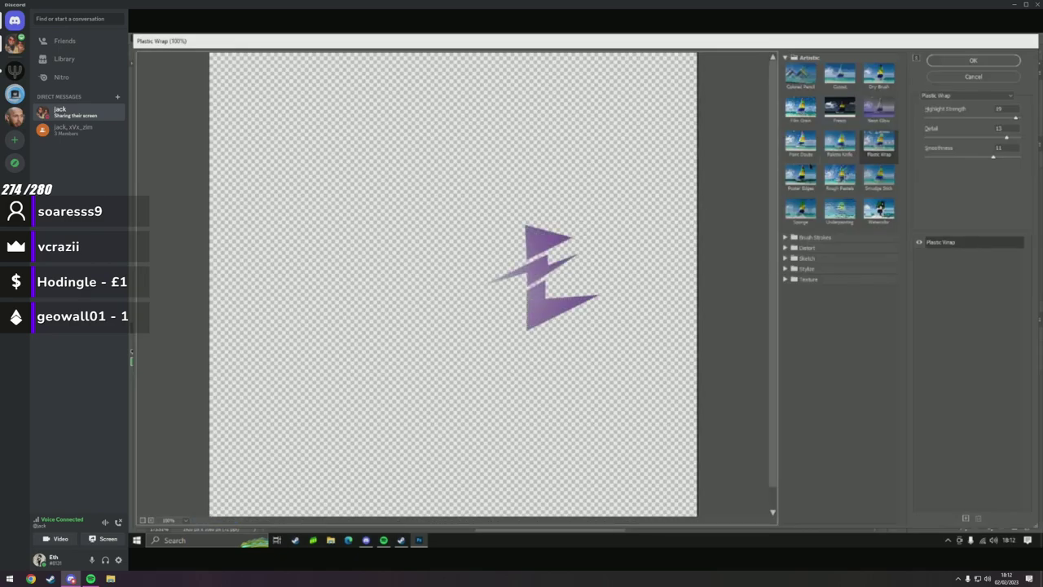
Preview Artistic filters on the purple logo, including Rough Pastels, Fresco, Paint Daubs, Palette Knife, Cutout, Plastic Wrap and Watercolor.
left_click(879, 175)
left_click(840, 175)
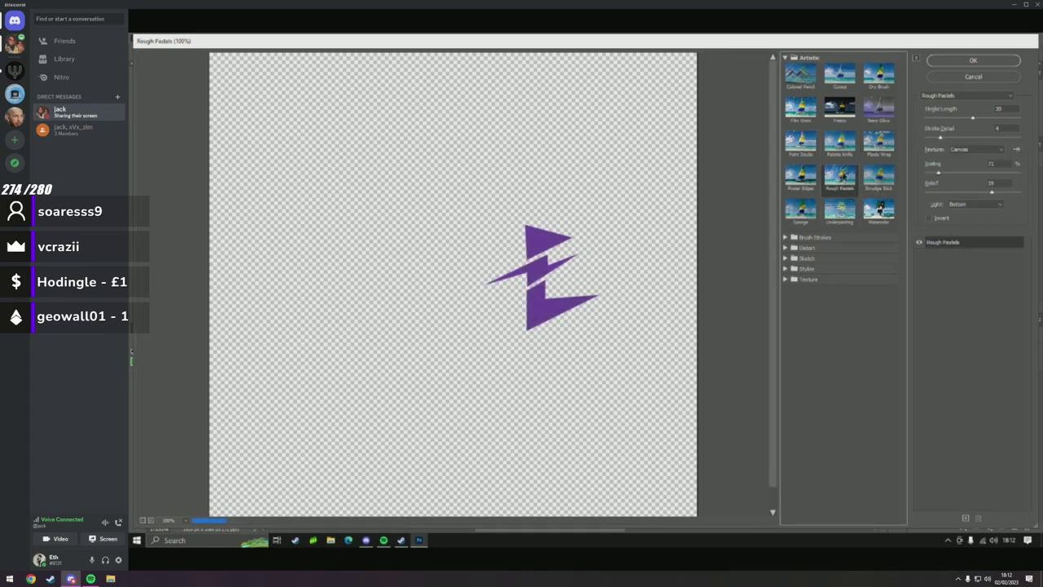
left_click(840, 143)
left_click(800, 143)
left_click(840, 107)
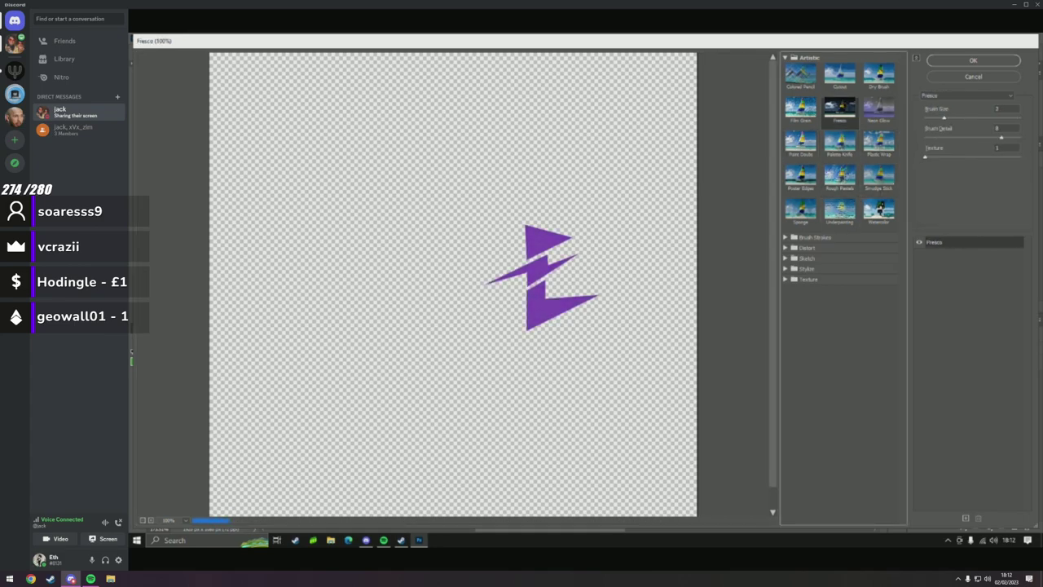
left_click(807, 143)
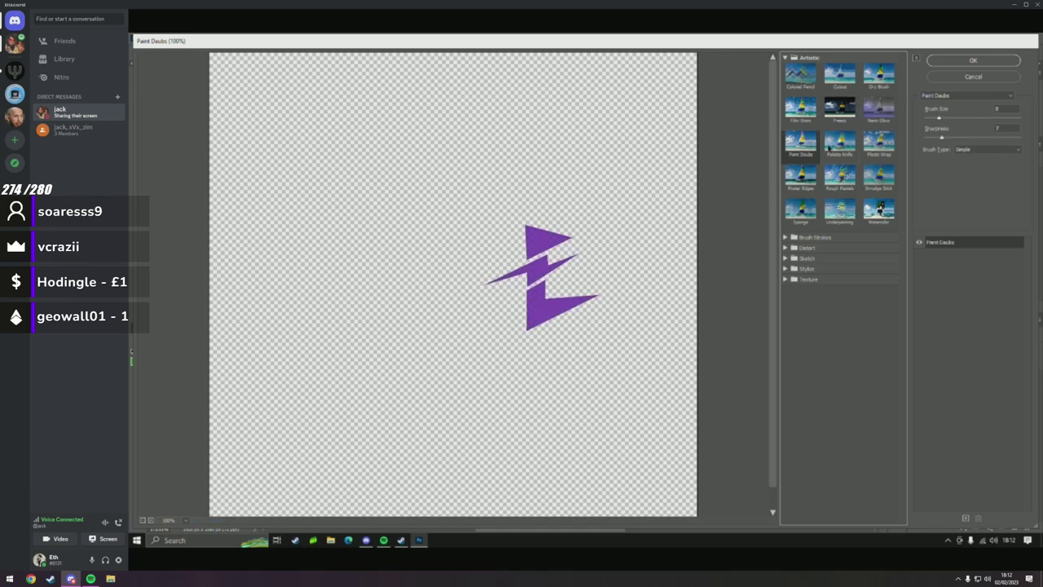
left_click(847, 147)
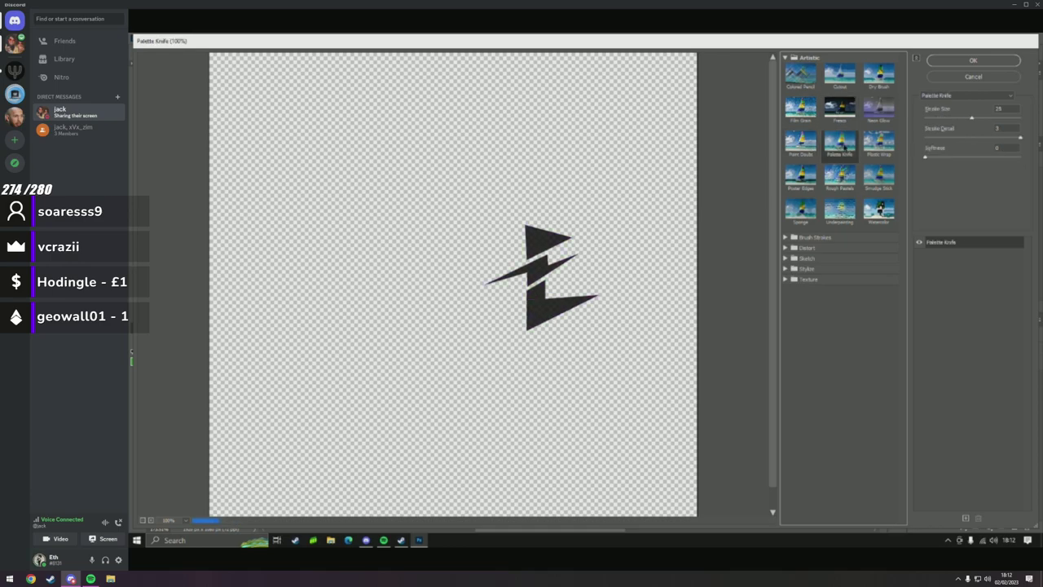
left_click(800, 142)
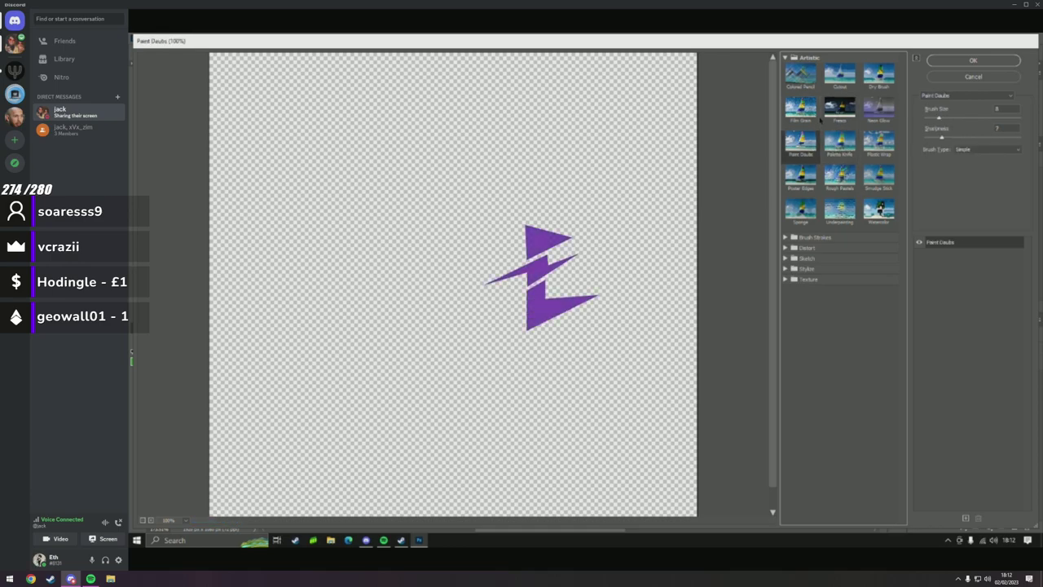
left_click(840, 75)
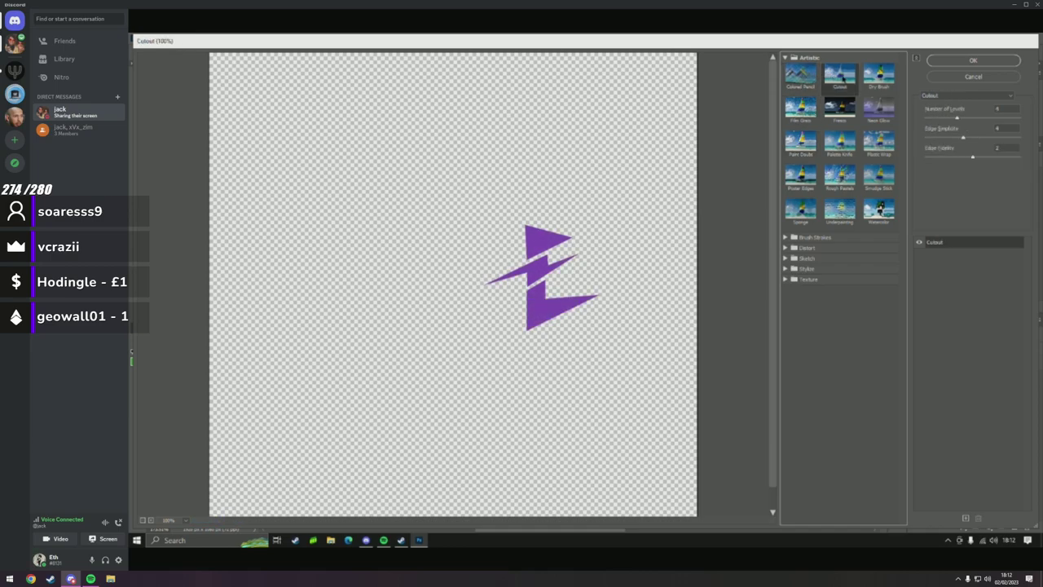
left_click(880, 145)
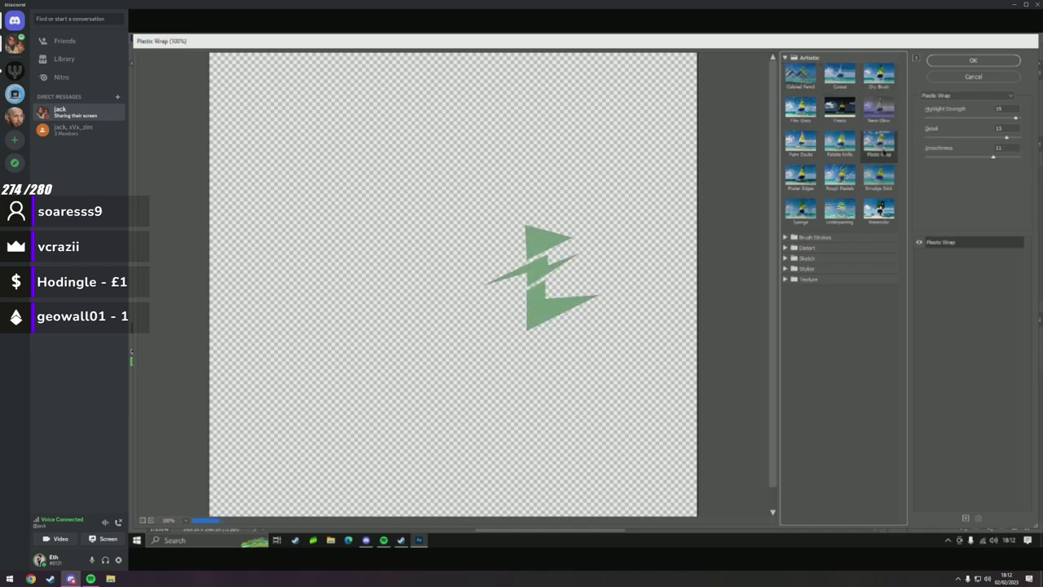
left_click(879, 175)
left_click(880, 210)
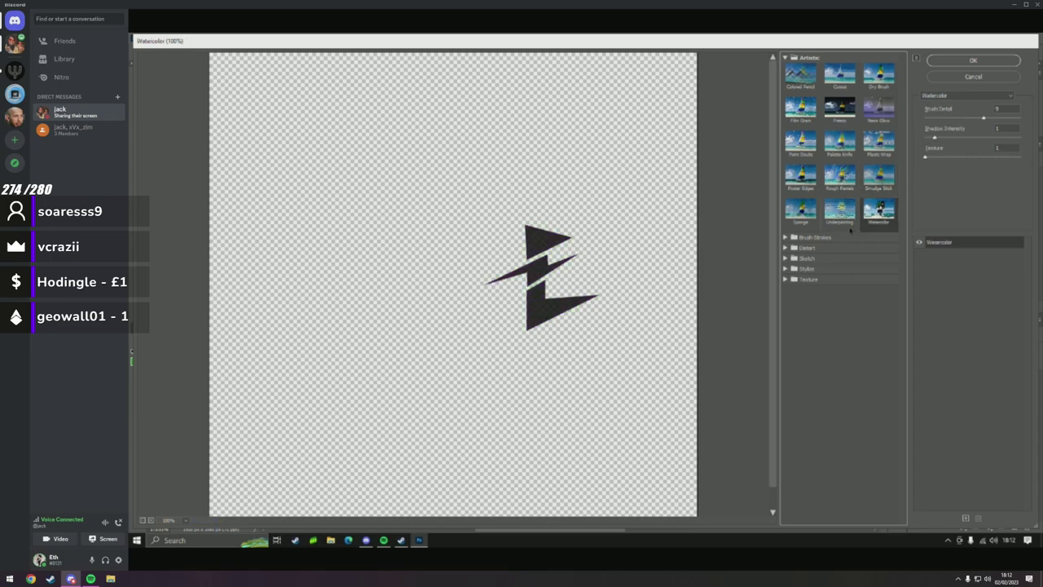
left_click(839, 210)
Apply the Sponge filter to the purple logo smart object.
left_click(800, 210)
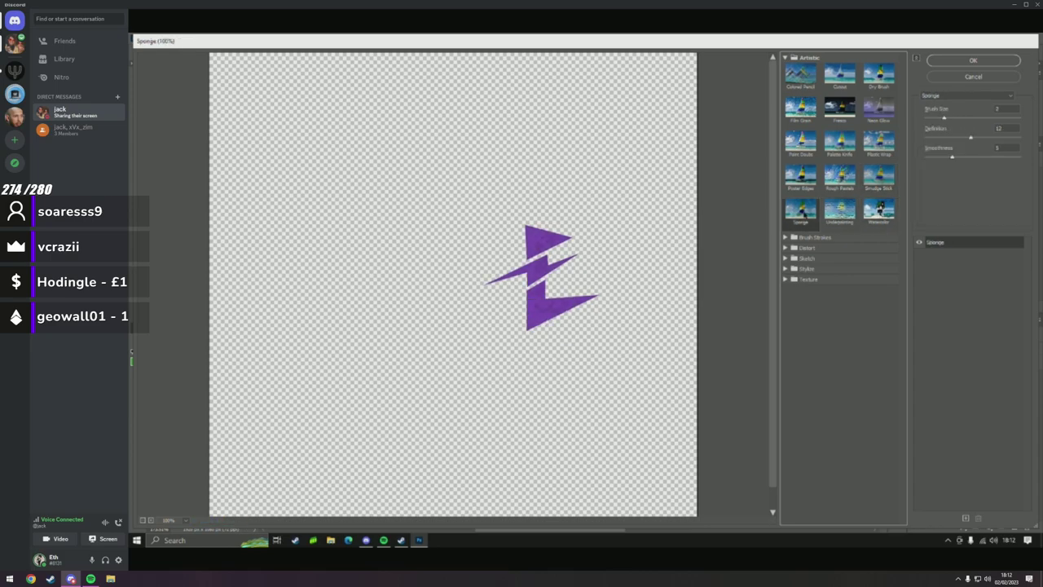
left_click(992, 63)
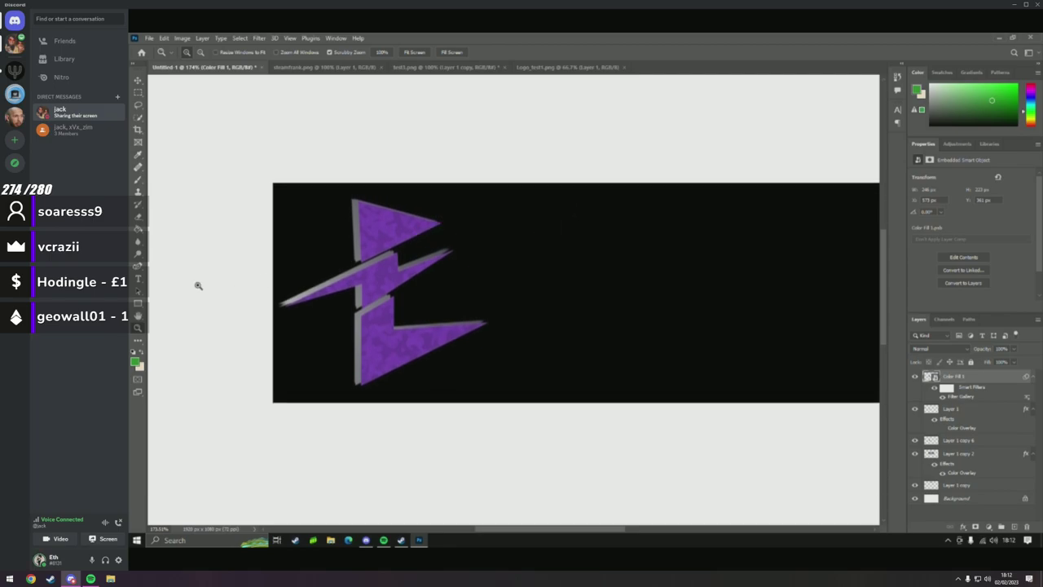
Toggle the visibility of the stacked logo layers to check what each contains, leaving only the flat grey Layer 1 hidden.
mouse_move(734, 301)
left_mouse_down()
mouse_move(645, 291)
mouse_move(722, 298)
left_mouse_up()
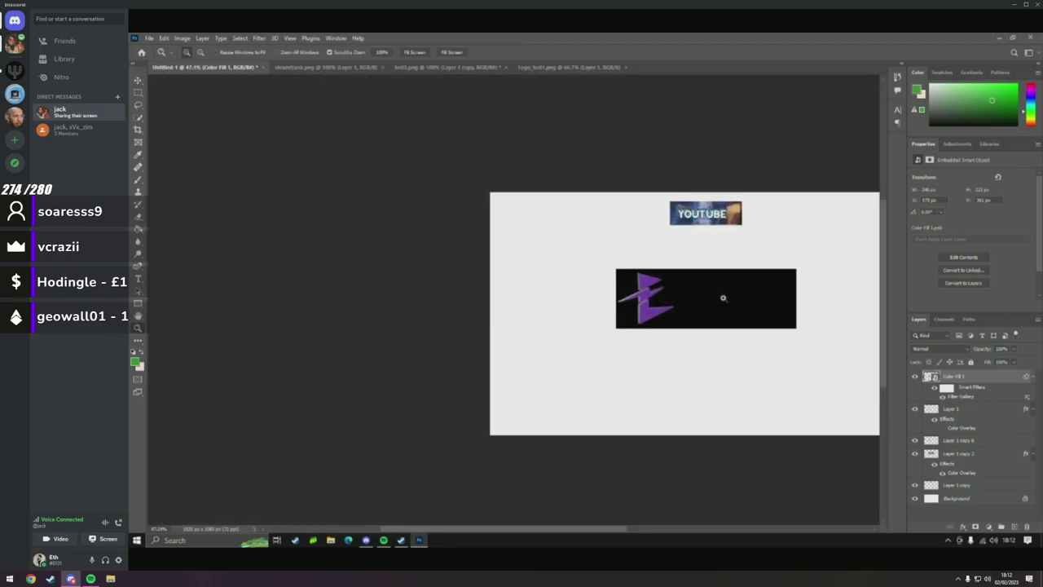
left_click_drag(819, 293, 853, 277)
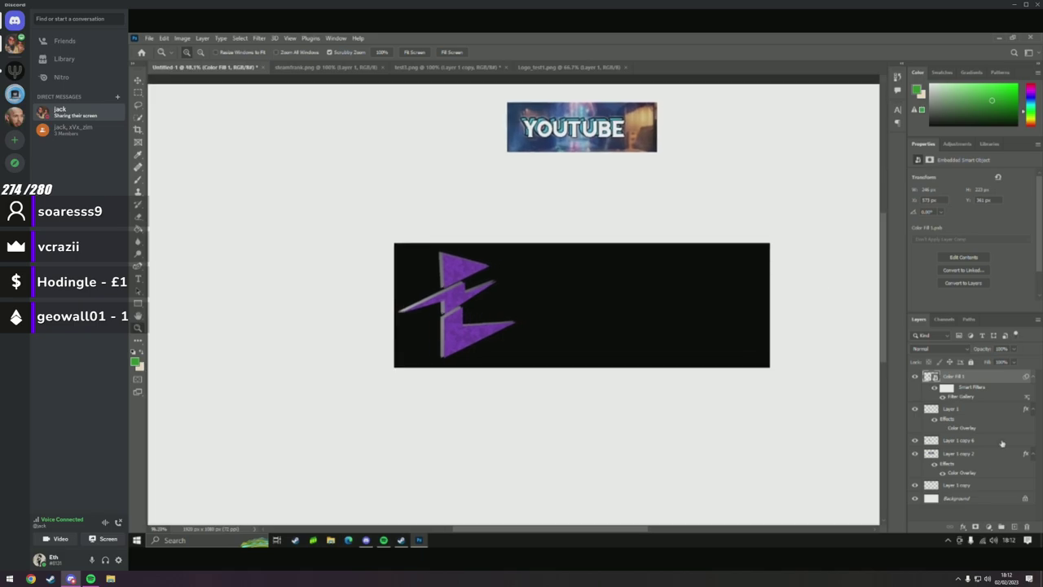
left_click(982, 414)
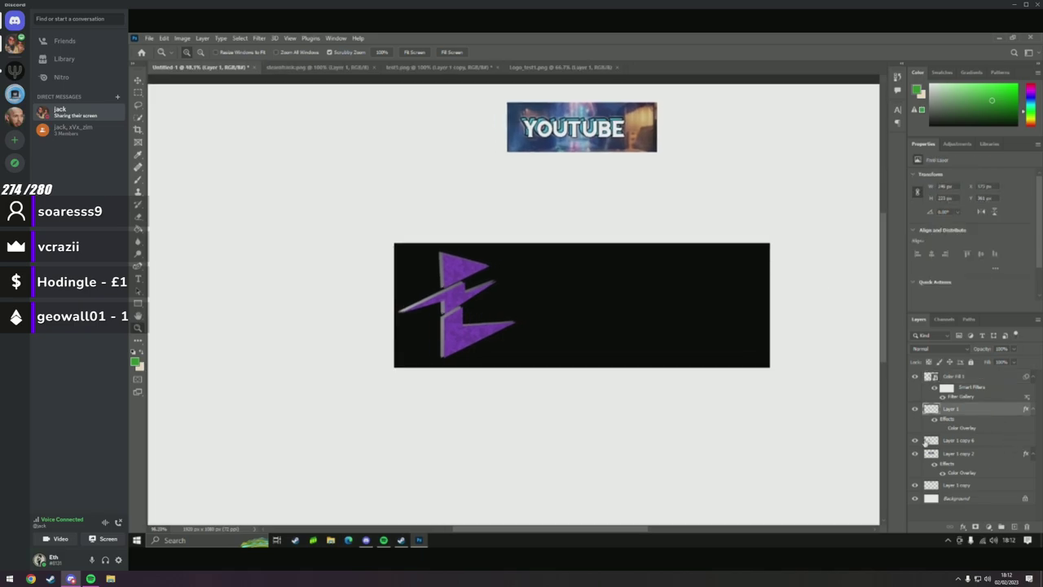
left_click(915, 409)
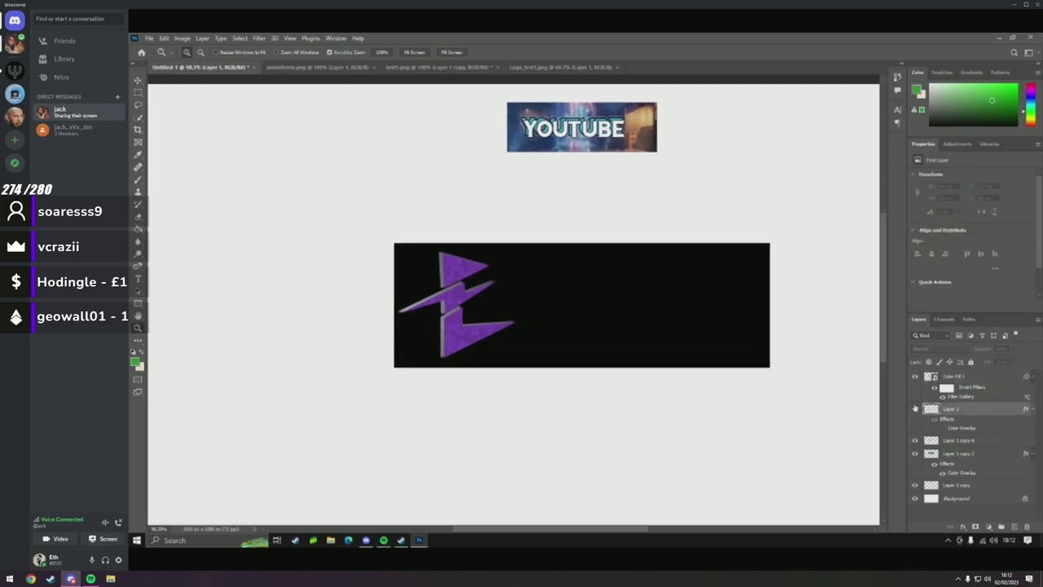
left_click(915, 409)
left_click(916, 409)
left_click(914, 440)
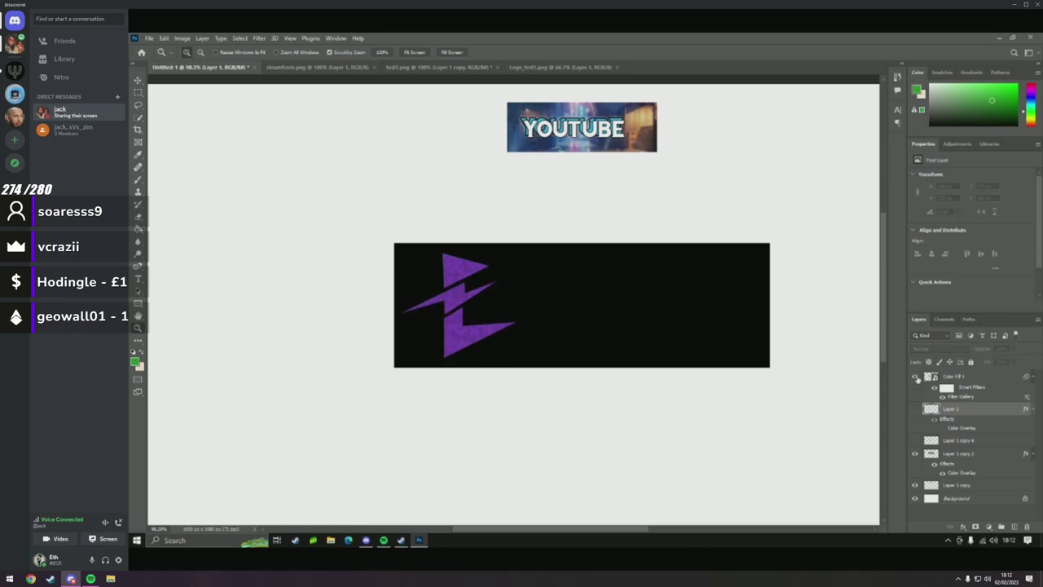
left_click(915, 378)
left_click(916, 408)
left_click(915, 409)
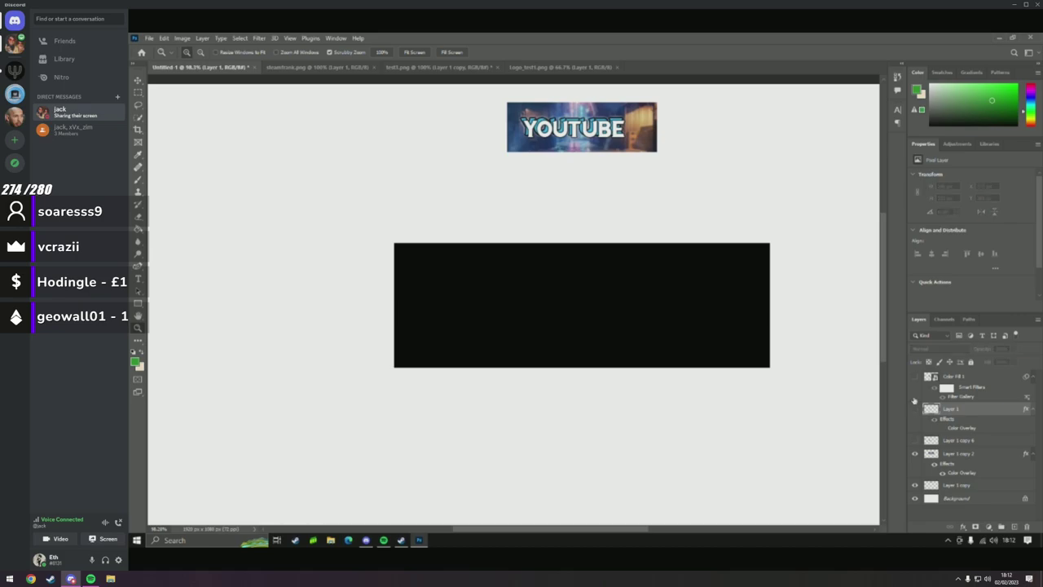
left_click(914, 377)
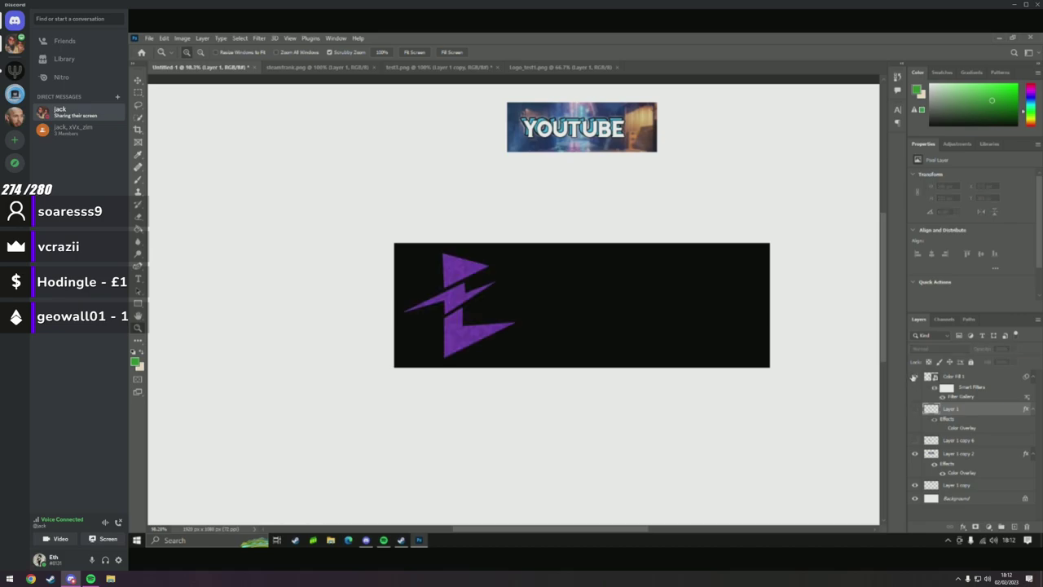
left_click(914, 440)
Add a white Color Overlay to the extrusion layer behind the purple textured logo.
right_click(953, 441)
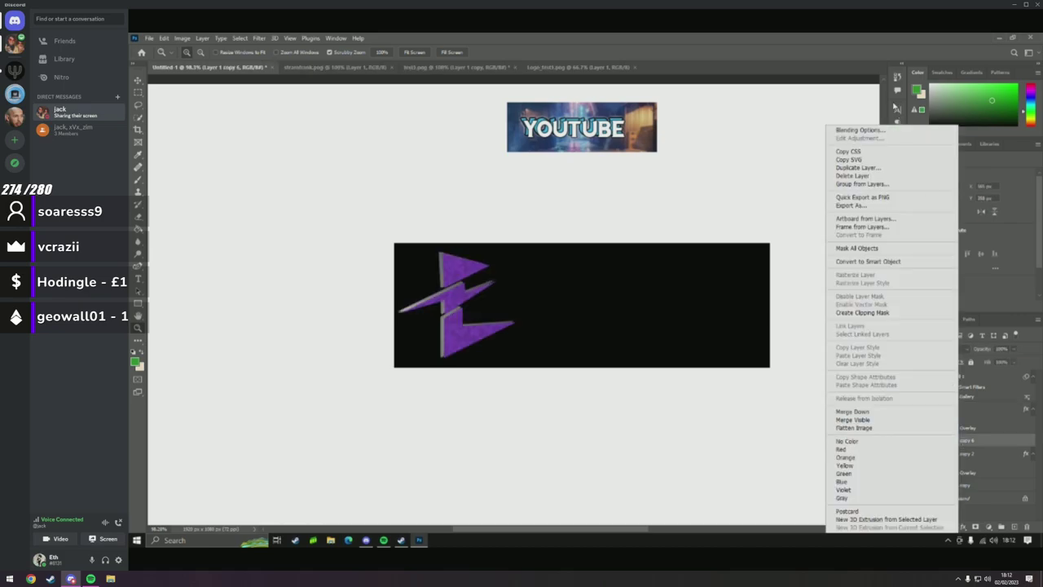
left_click(888, 130)
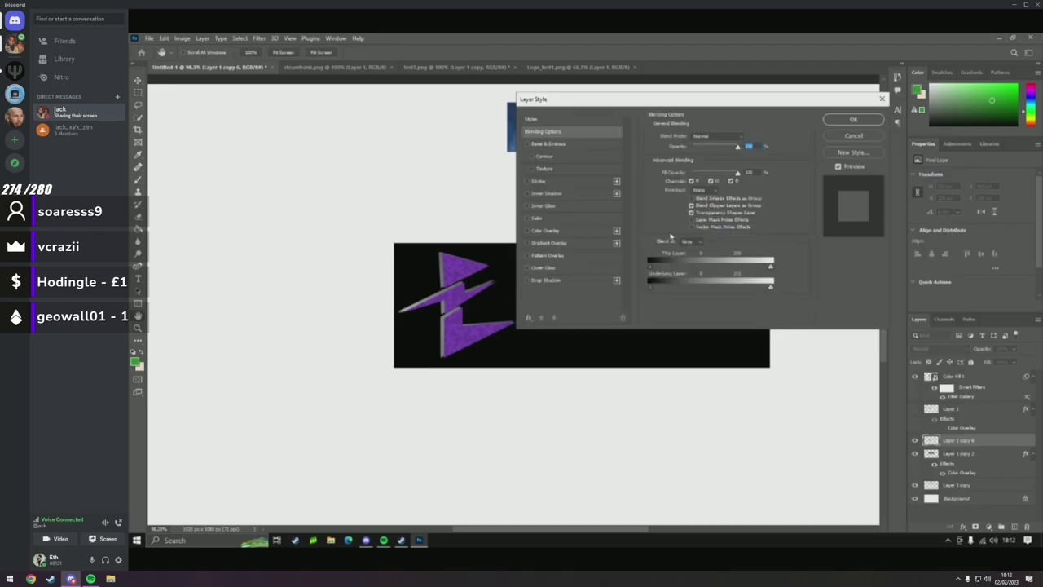
left_click(545, 231)
left_click(745, 137)
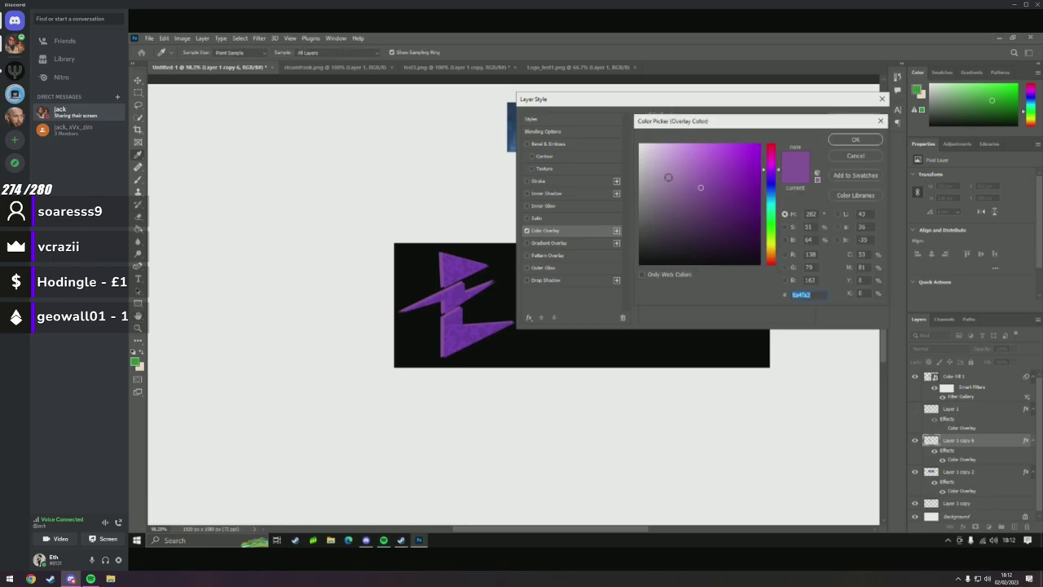
left_click_drag(733, 163, 601, 115)
left_click(856, 140)
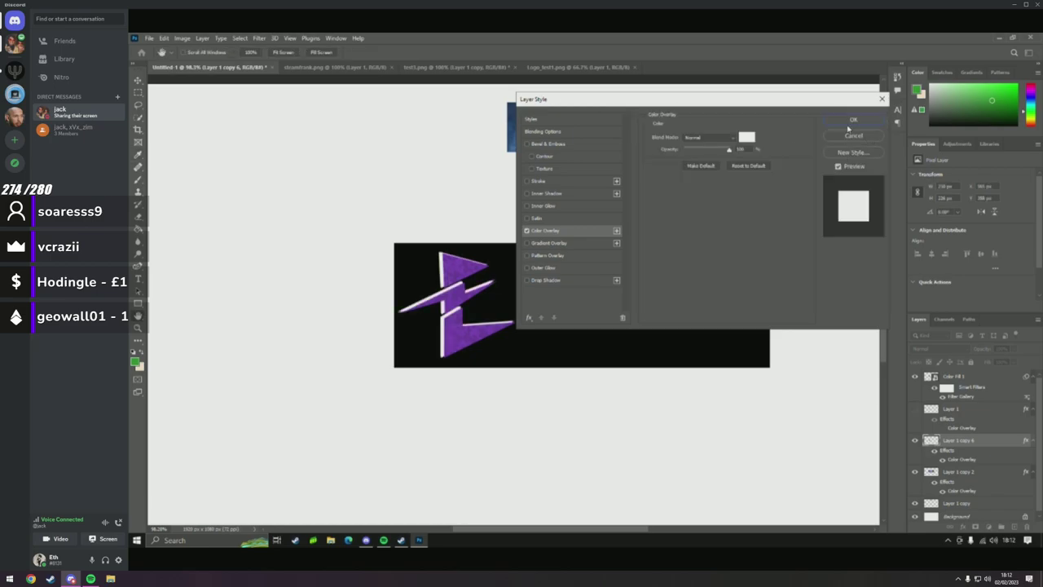
left_click(851, 124)
Merge the white extrusion layer with the purple Color Fill 1 layer.
key("z")
mouse_move(478, 296)
left_mouse_down()
mouse_move(448, 294)
mouse_move(617, 277)
mouse_move(478, 299)
left_mouse_up()
left_click_drag(638, 269, 474, 248)
left_click(492, 212)
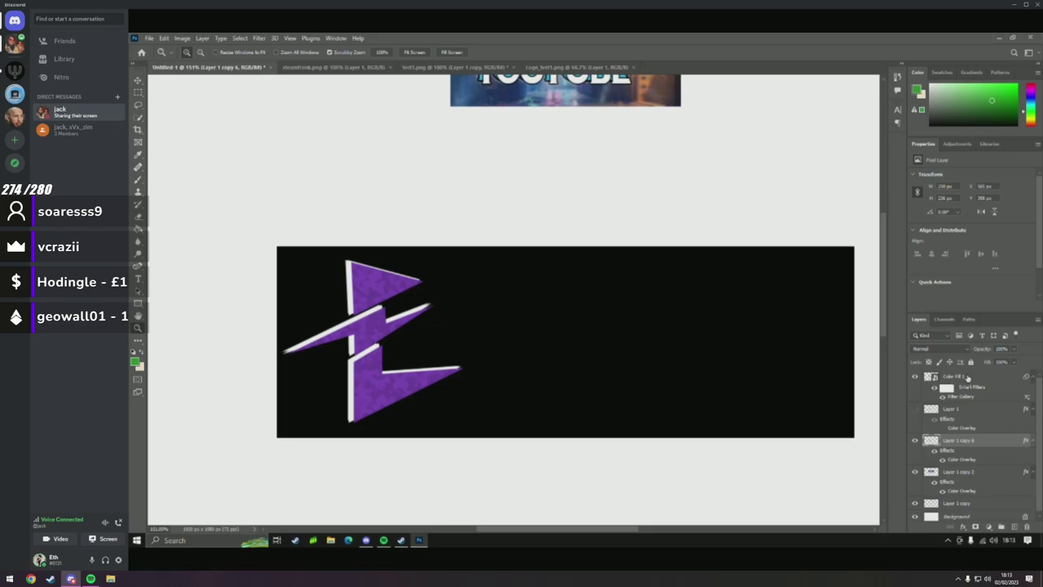
left_click(969, 377, "ctrl")
key("ctrl+e")
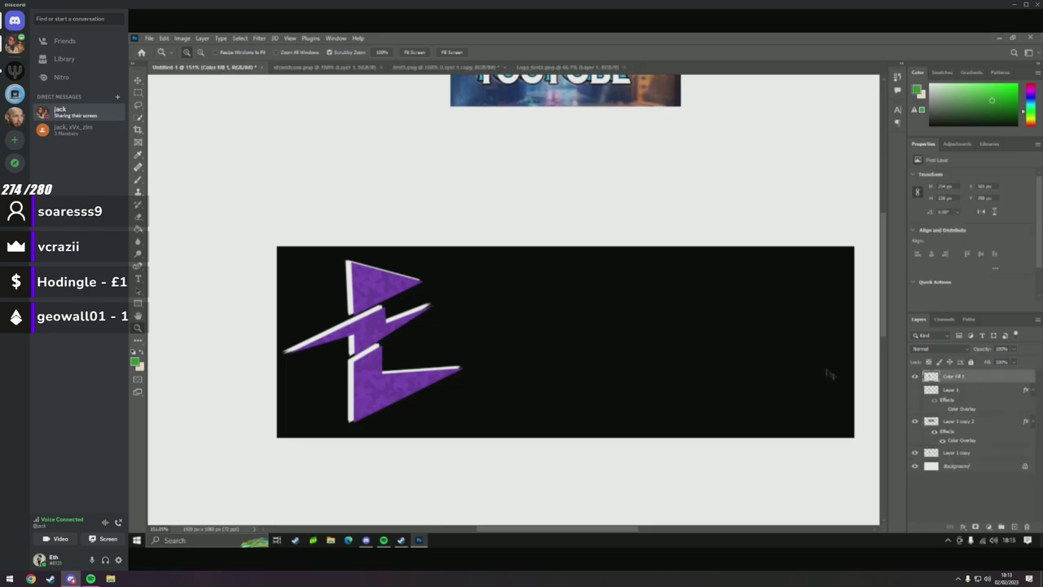
Transform the merged logo with Perspective, trying different handles, so that it leans over and tilts clockwise.
key("ctrl+t")
right_click(379, 327)
left_click(412, 375)
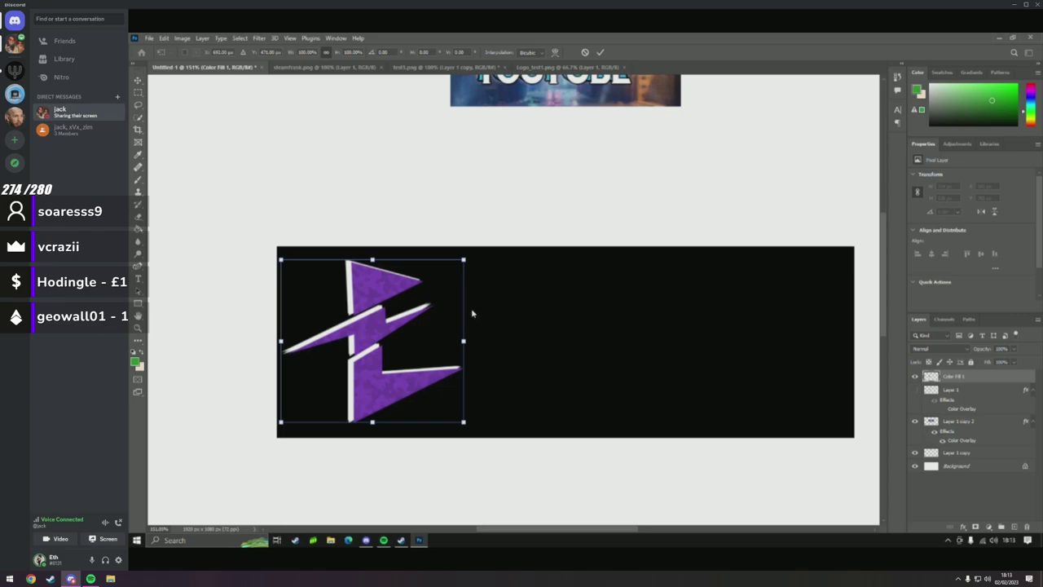
left_click_drag(462, 343, 419, 232)
key("ctrl+z")
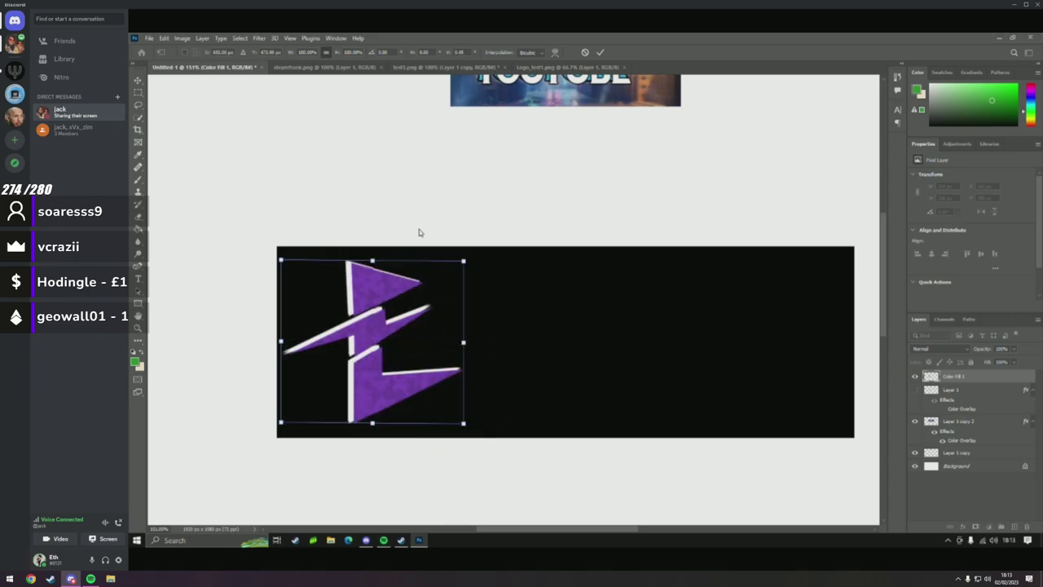
left_click_drag(465, 264, 489, 275)
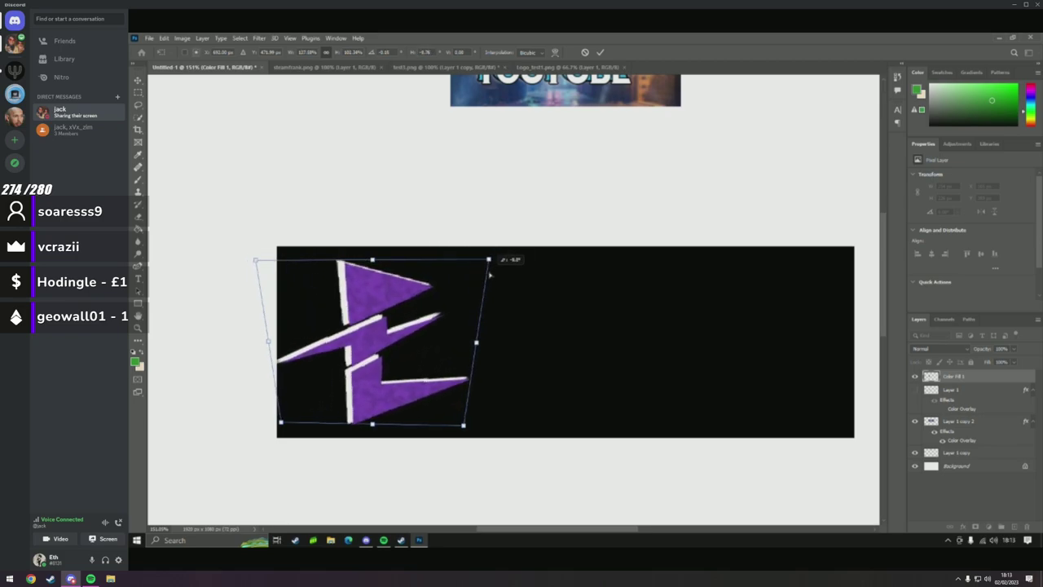
key("ctrl+z")
left_click_drag(377, 260, 395, 273)
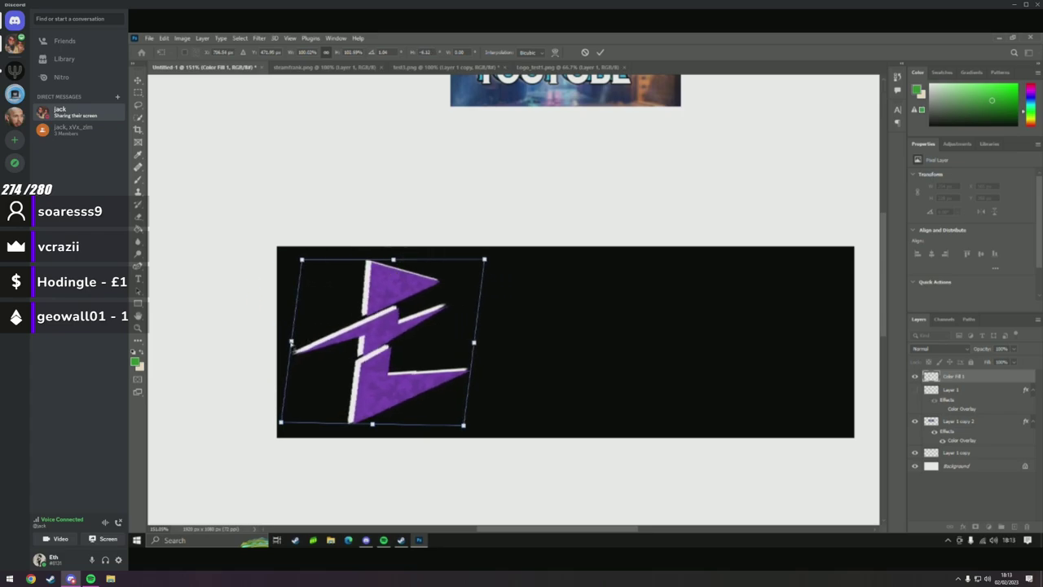
left_click_drag(292, 343, 340, 390)
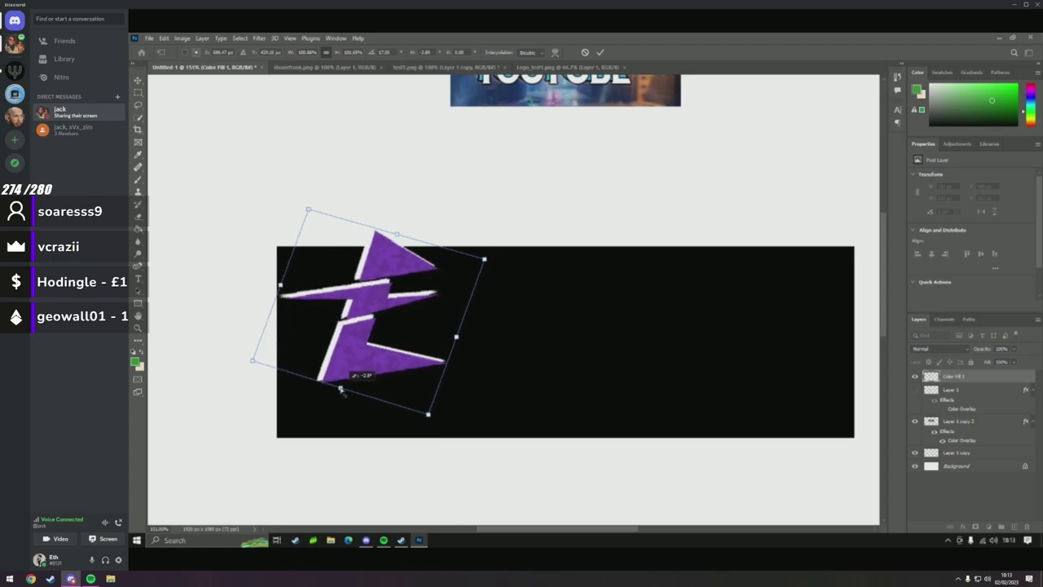
key("Return")
Move the tilted logo to the middle of the black banner.
key("ctrl+t")
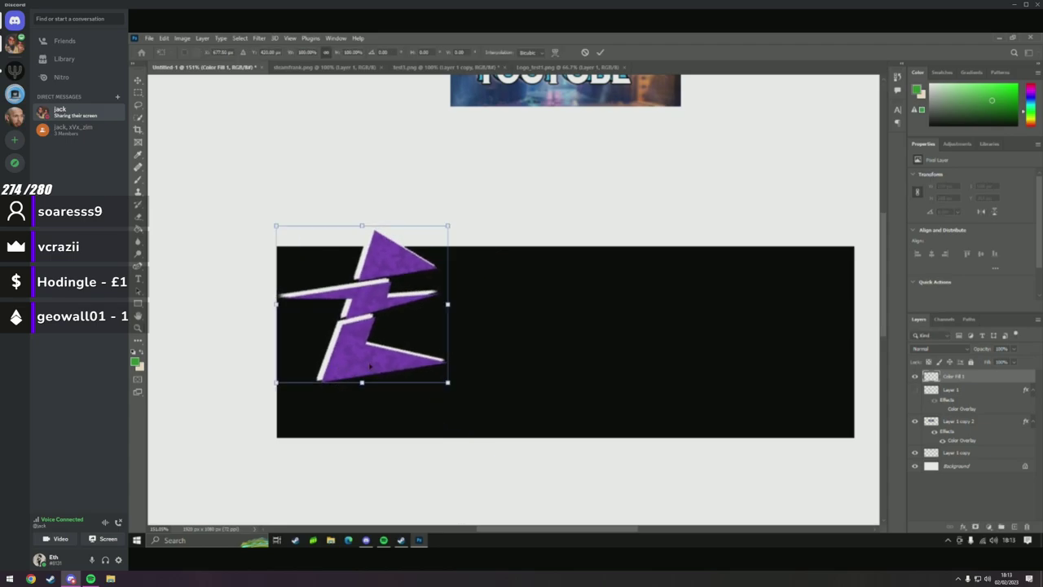
left_click_drag(369, 357, 530, 397)
key("Return")
key("z")
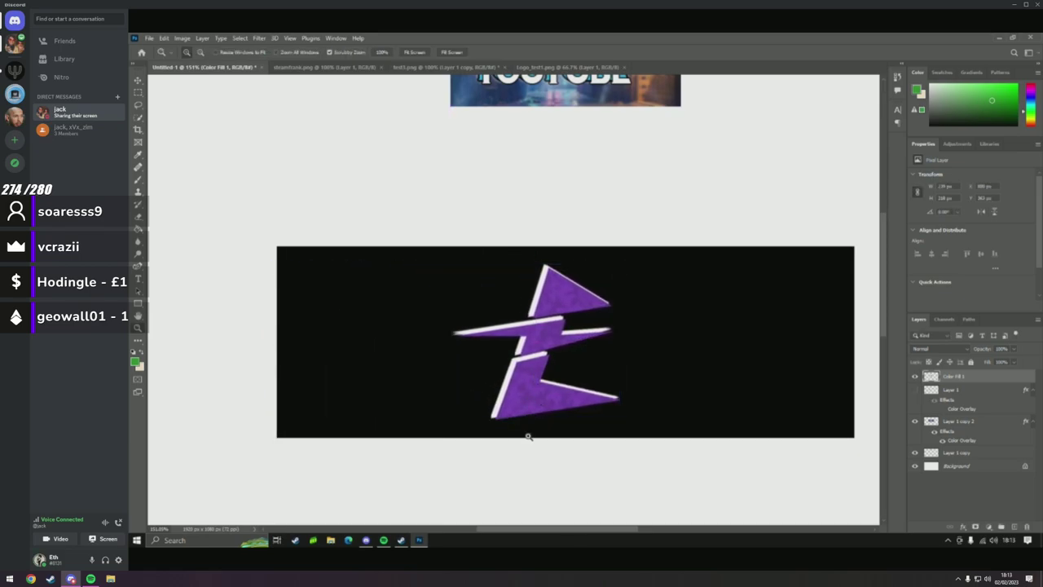
Apply another Perspective transform to the merged logo, trying slants and flares before narrowing it toward the top.
key("ctrl+t")
right_click(537, 357)
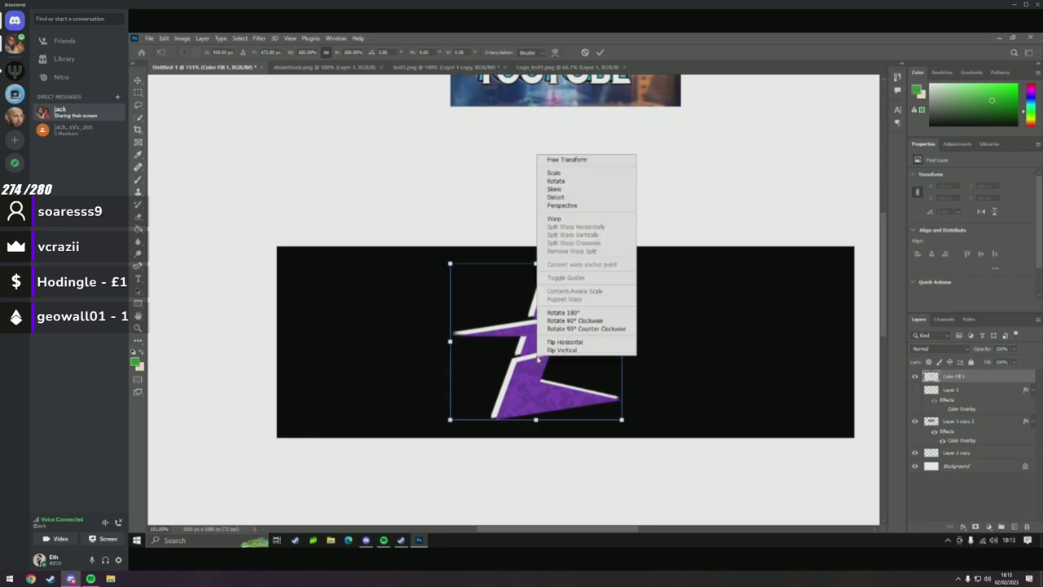
left_click(562, 205)
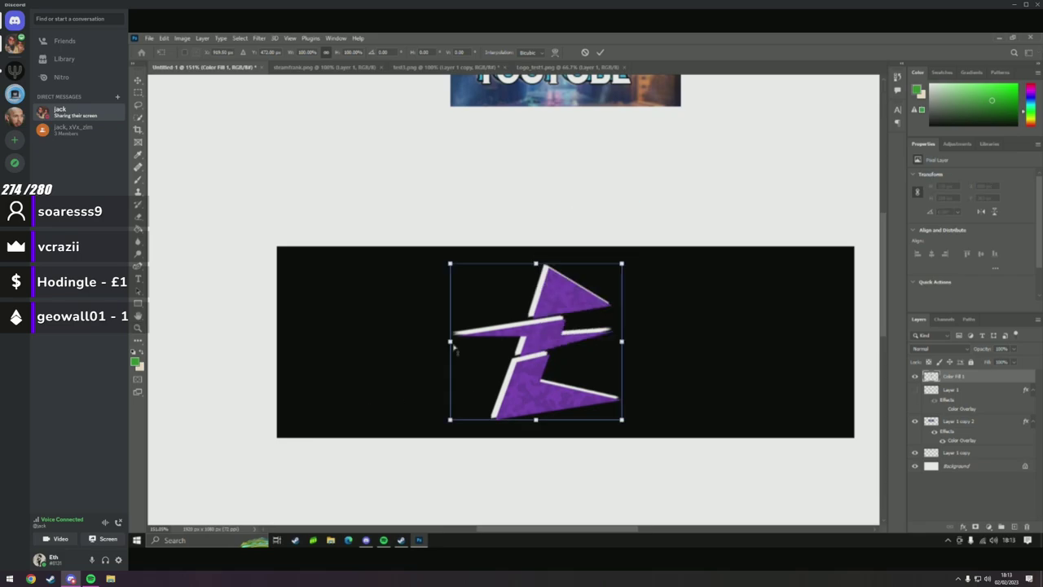
left_click_drag(450, 344, 384, 349)
left_click_drag(561, 356, 513, 354)
left_click_drag(575, 344, 617, 380)
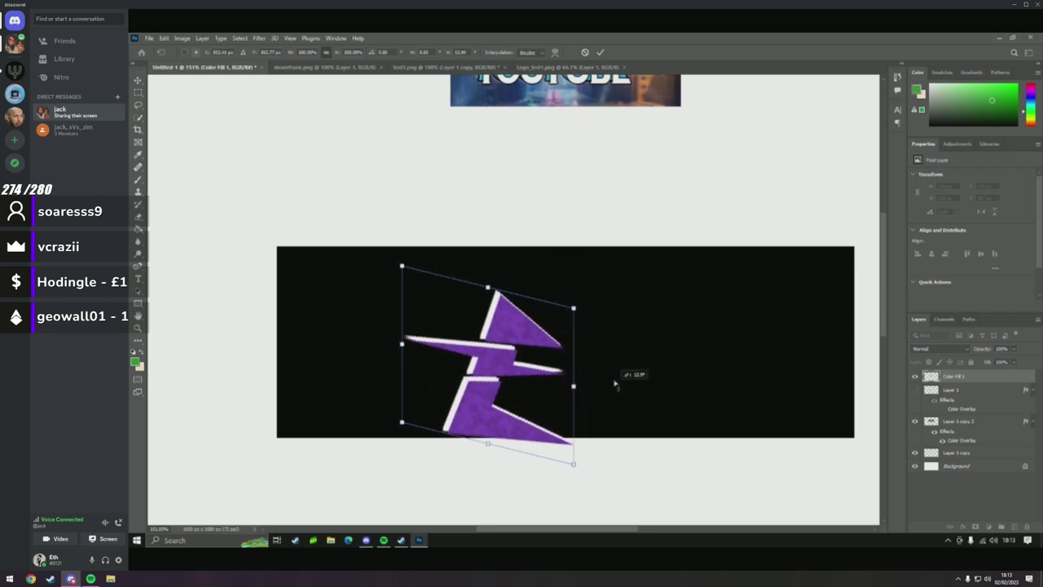
key("ctrl+z")
left_click_drag(573, 418, 611, 326)
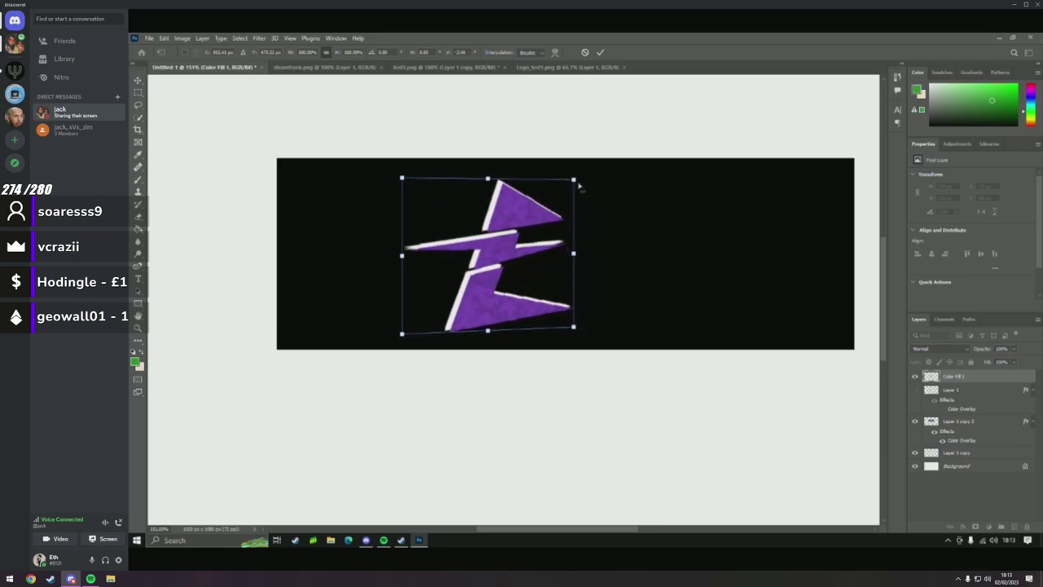
left_click_drag(574, 185, 623, 234)
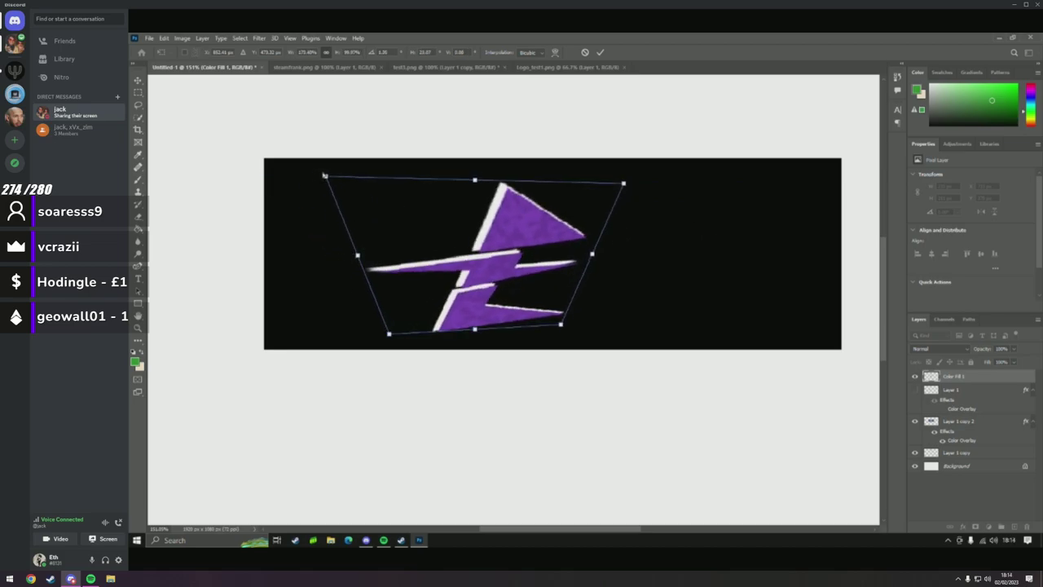
left_click_drag(325, 179, 401, 234)
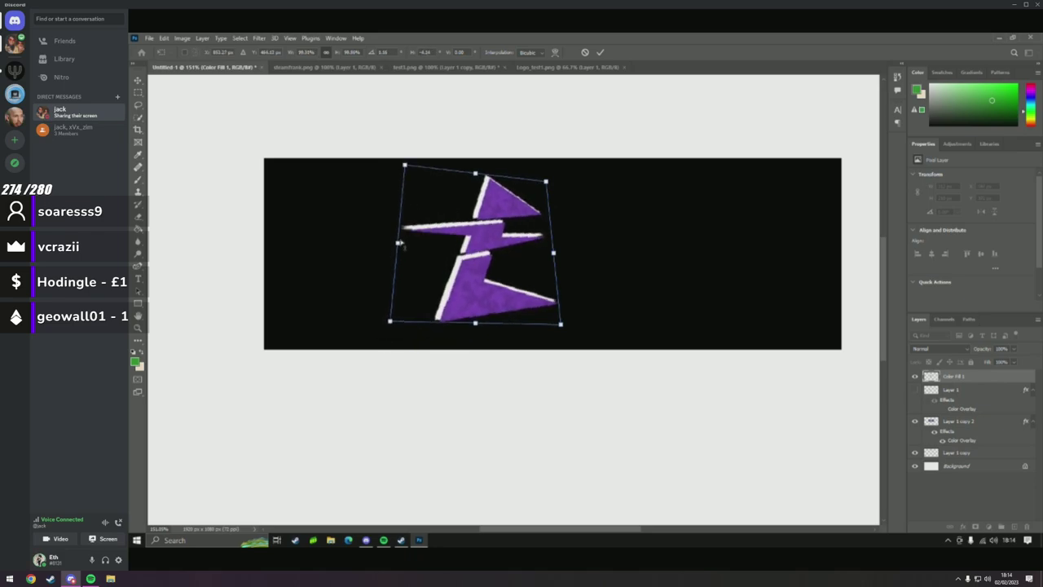
key("Return")
Nudge the reshaped purple logo slightly to the right within the banner.
key("z")
left_click(144, 81)
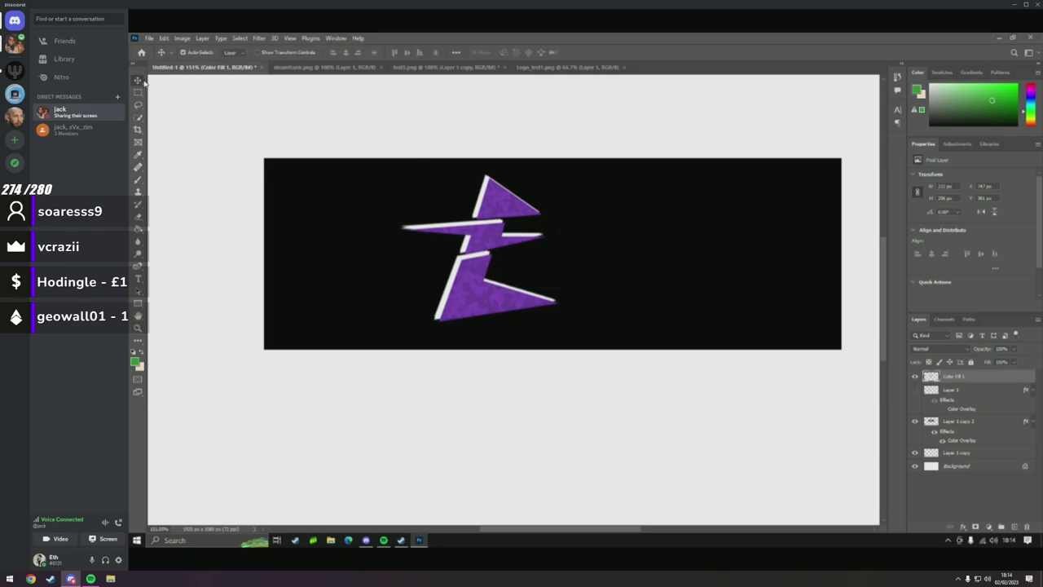
mouse_move(515, 320)
left_mouse_down()
mouse_move(349, 306)
mouse_move(515, 304)
left_mouse_up()
Show the flat grey Layer 1 again and delete the merged purple logo layer.
left_click(913, 391)
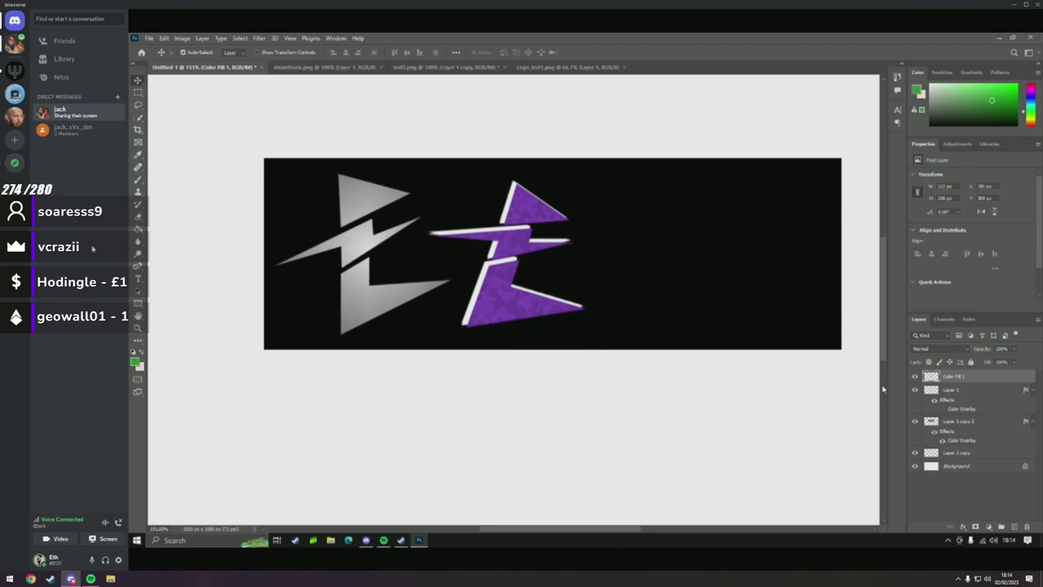
right_click(972, 376)
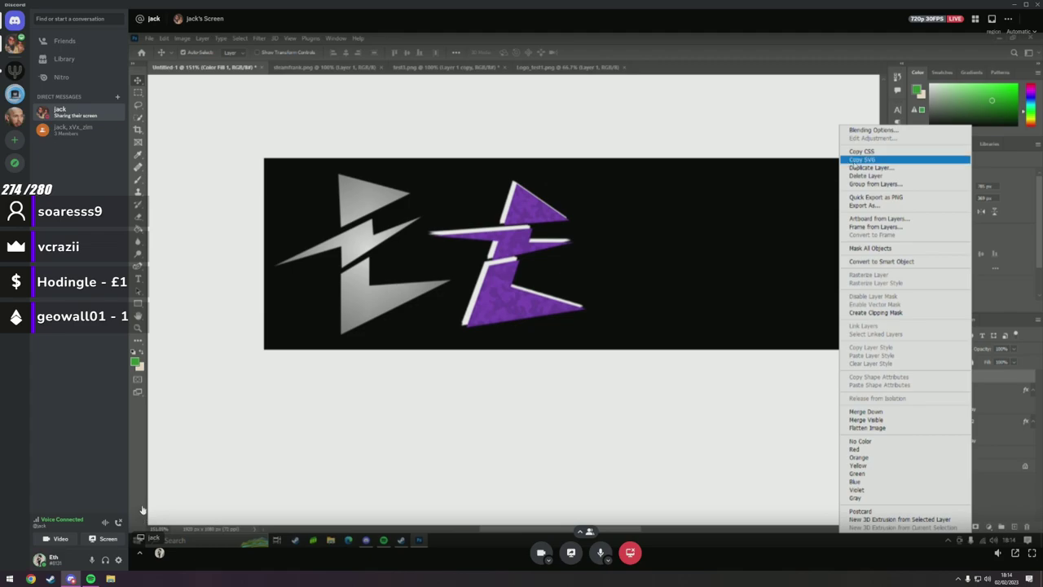
left_click(881, 177)
left_click(541, 223)
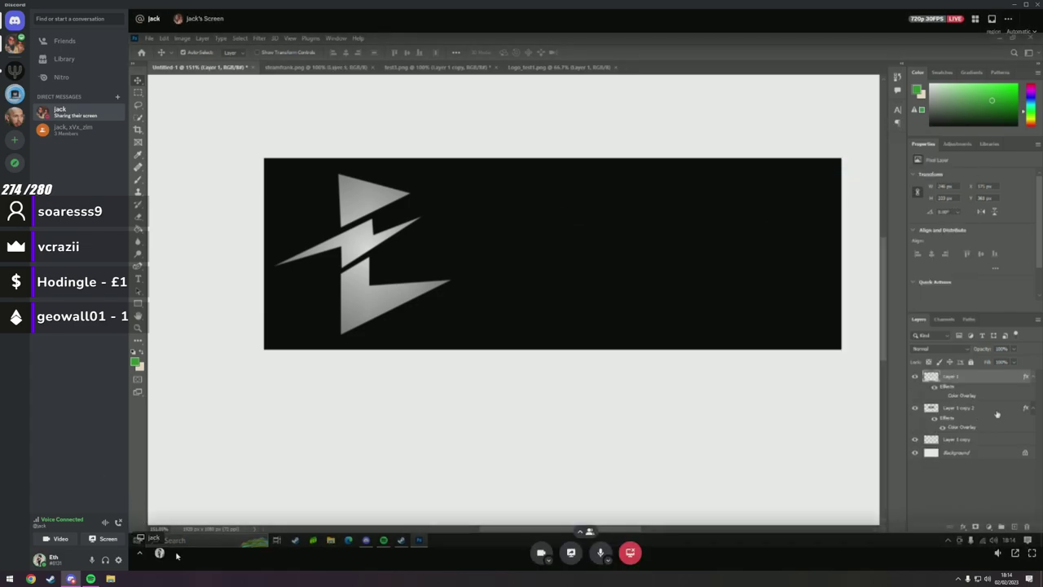
Load the pixels of Layer 1 as a selection and create a white Solid Color fill layer from it.
left_click(911, 440)
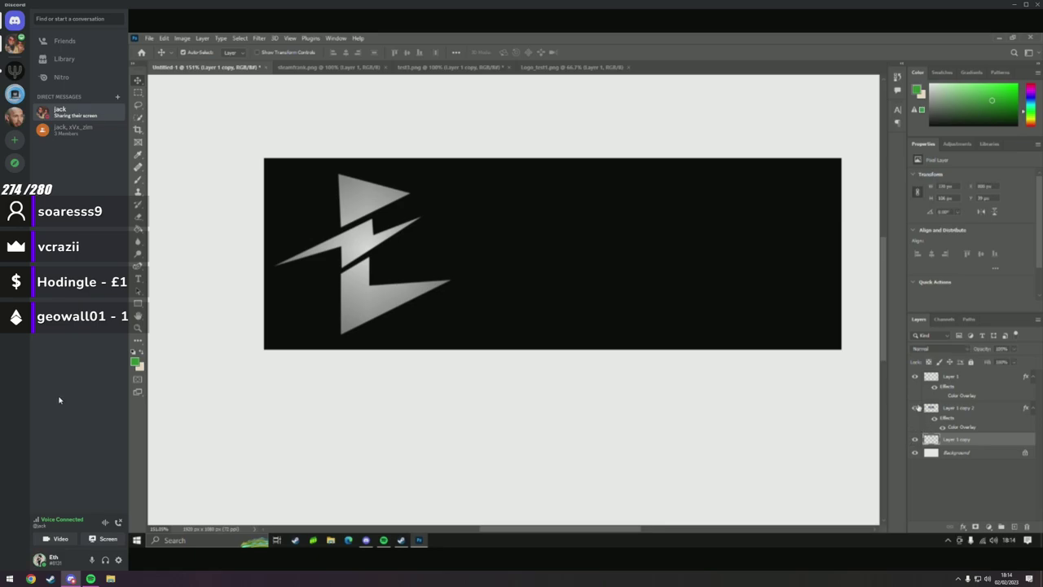
mouse_move(255, 375)
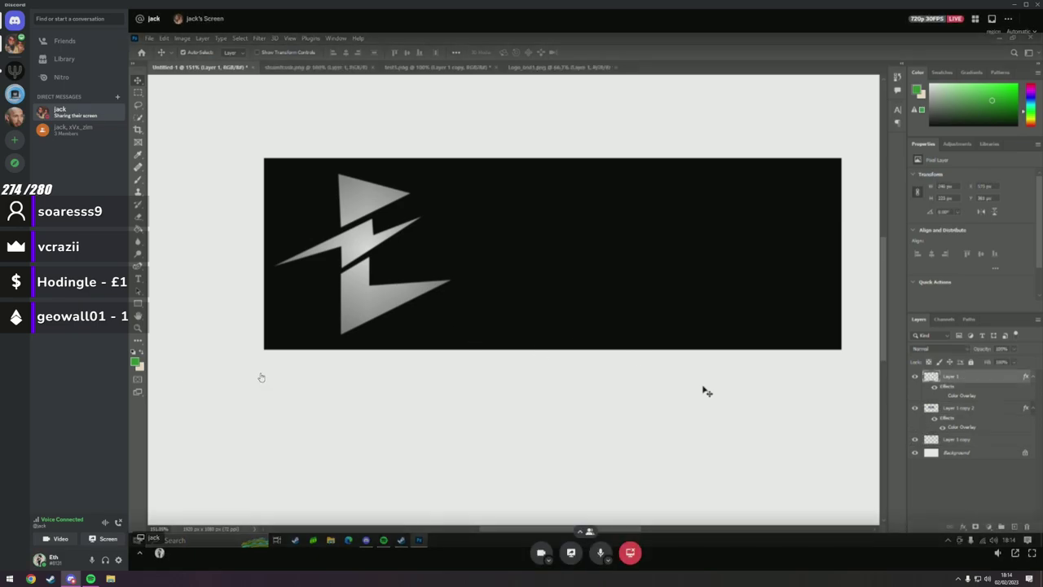
right_click(931, 377)
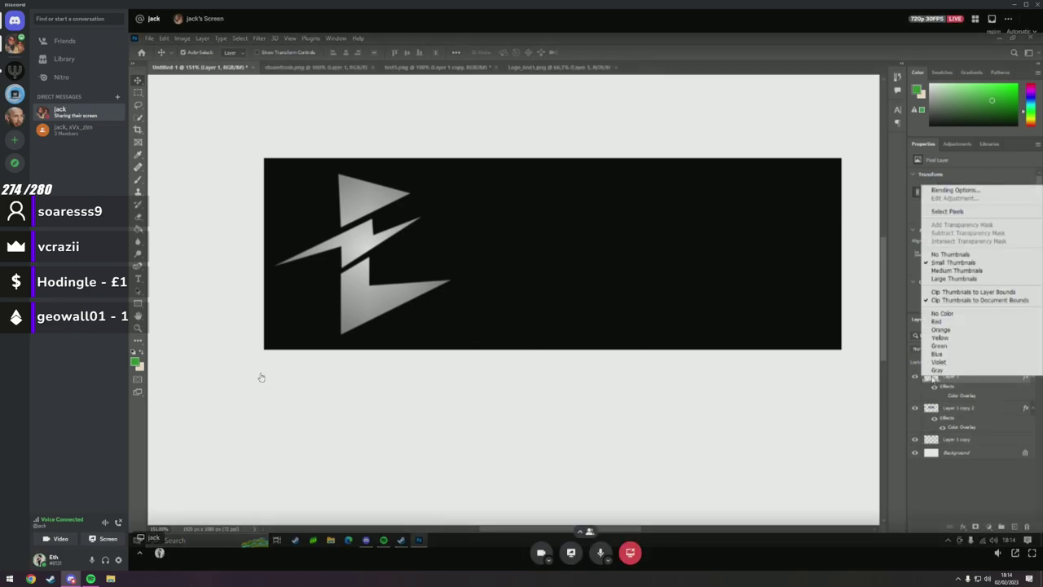
left_click(977, 211)
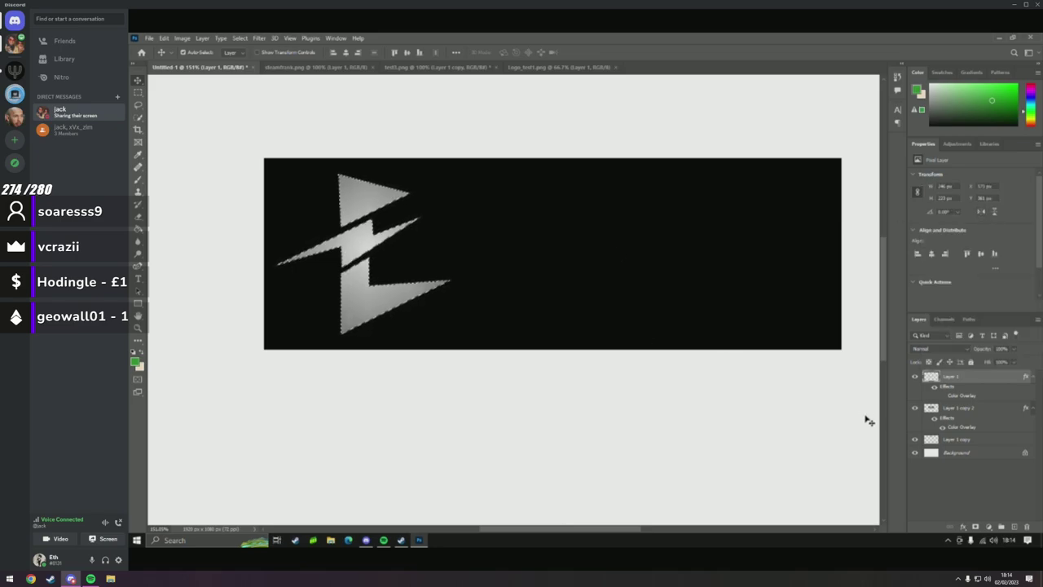
left_click(989, 526)
left_click(969, 359)
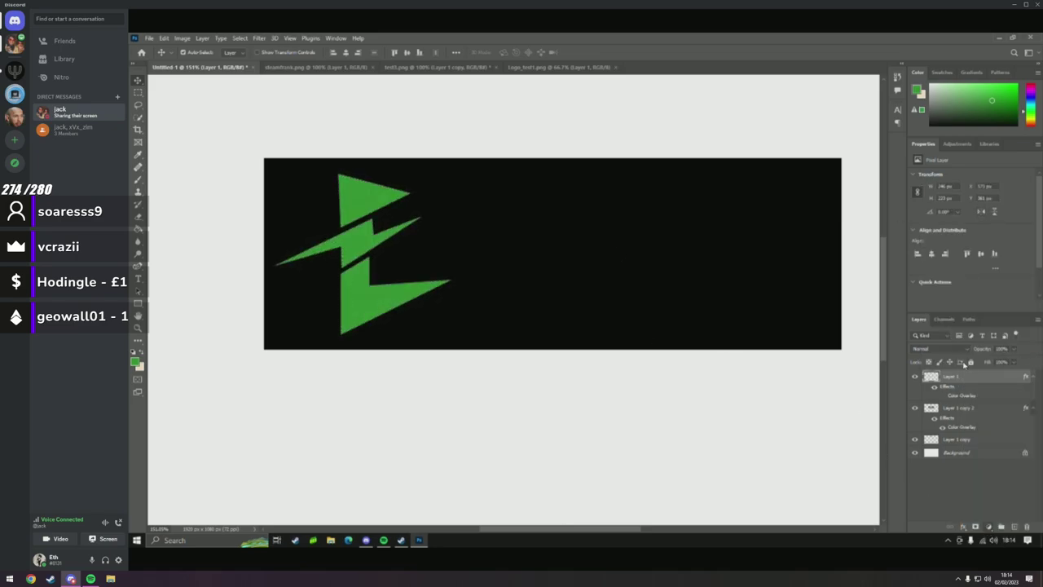
left_click(549, 118)
left_click(856, 139)
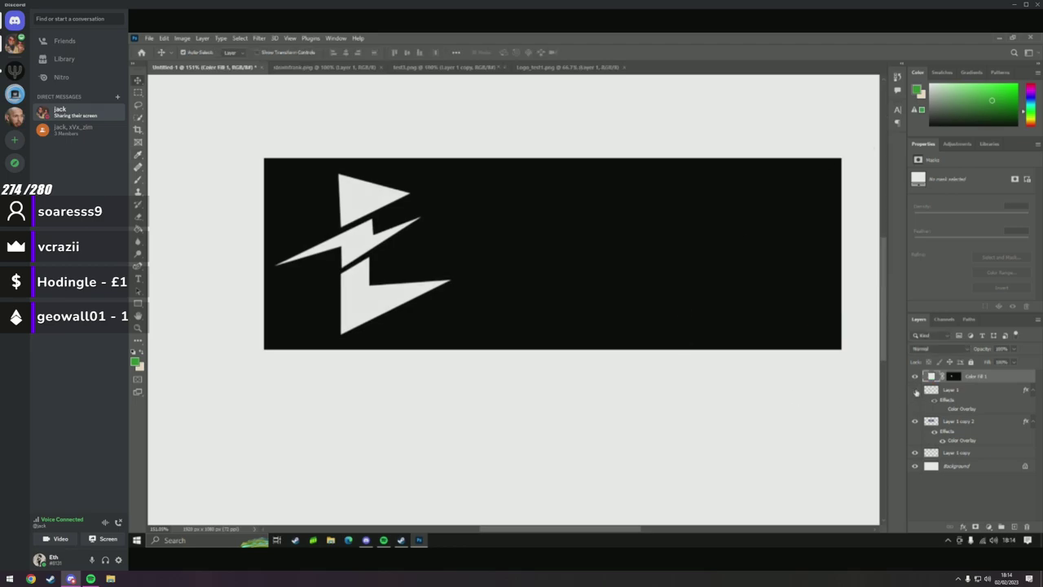
Delete the original Layer 1 beneath the new white fill layer.
right_click(969, 392)
left_click(866, 172)
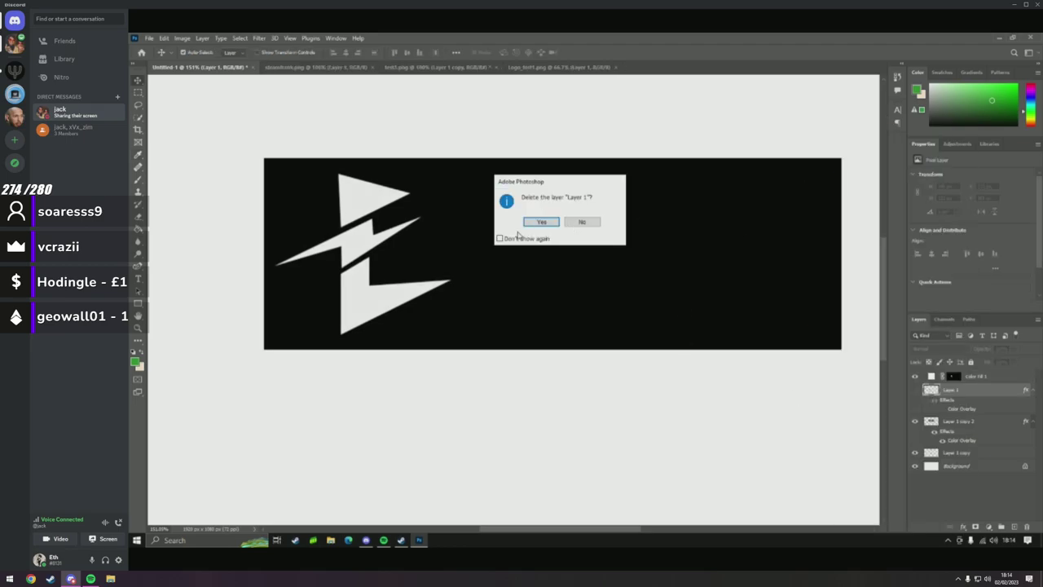
left_click(538, 221)
Reposition the white logo within the left end of the black banner, keeping it clear of the banner's edge.
left_click_drag(359, 195, 330, 188)
left_click(568, 266)
scroll(595, 283, "down", 1)
scroll(573, 253, "up", 1)
left_click(138, 327)
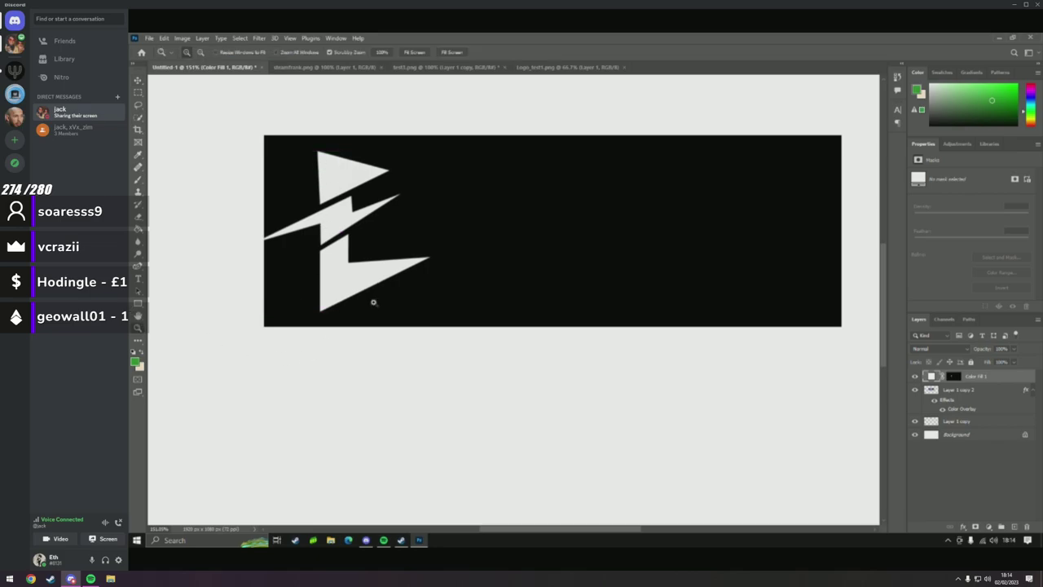
left_click_drag(373, 301, 493, 257)
left_click(141, 81)
left_click_drag(390, 367, 411, 368)
left_click(238, 265)
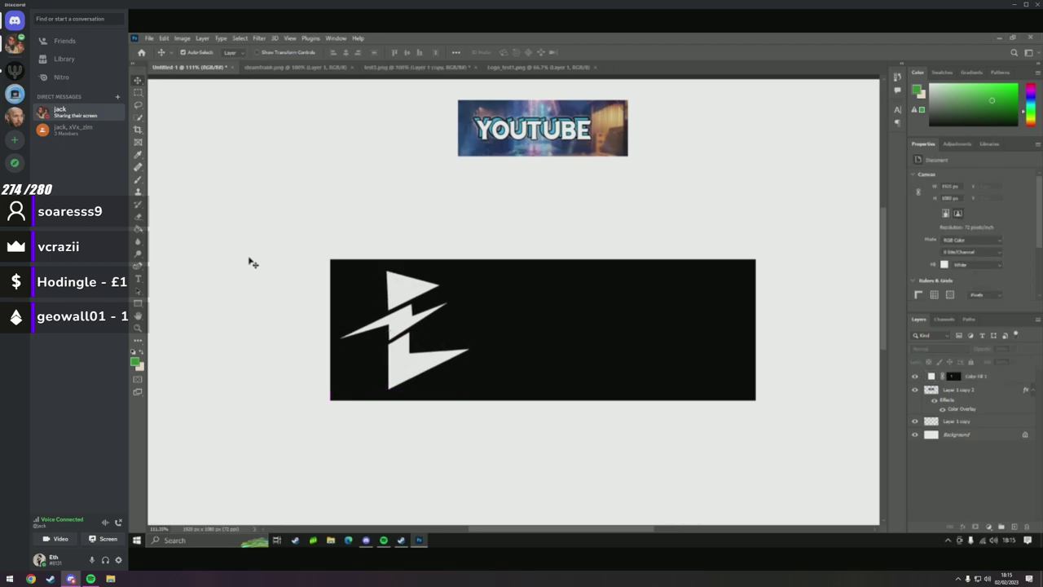
left_click(140, 327)
left_click_drag(456, 225, 666, 233)
Switch to the browser, search Bing images for "f1 car" as reference, and return to Photoshop.
mouse_move(316, 367)
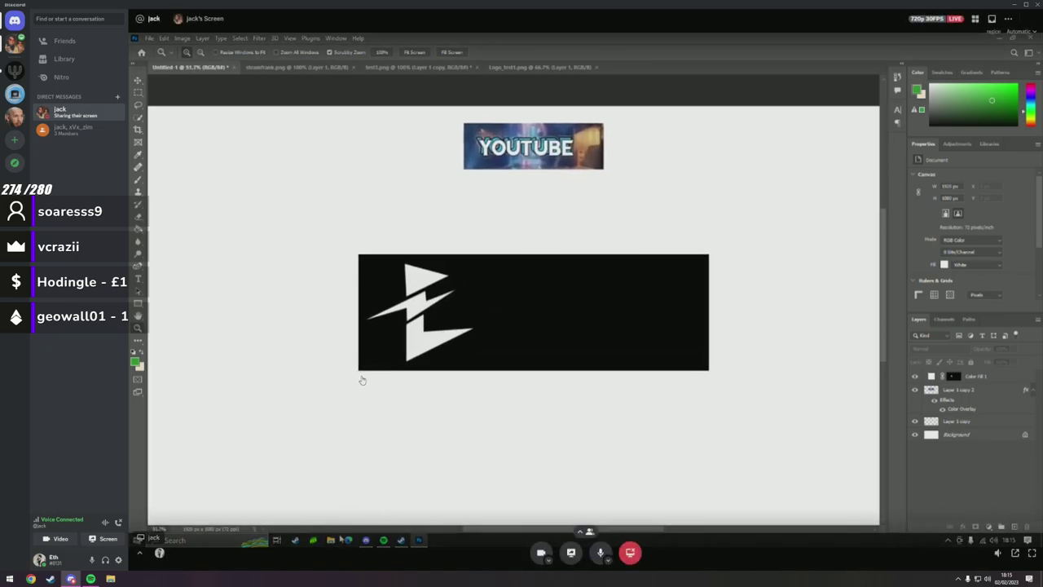
key("alt+Tab")
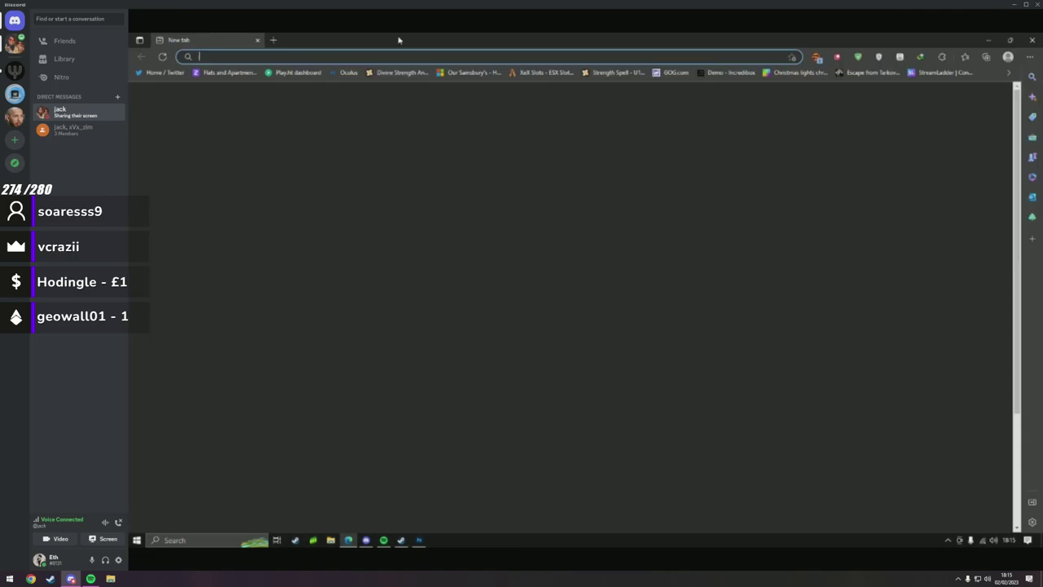
type("f1")
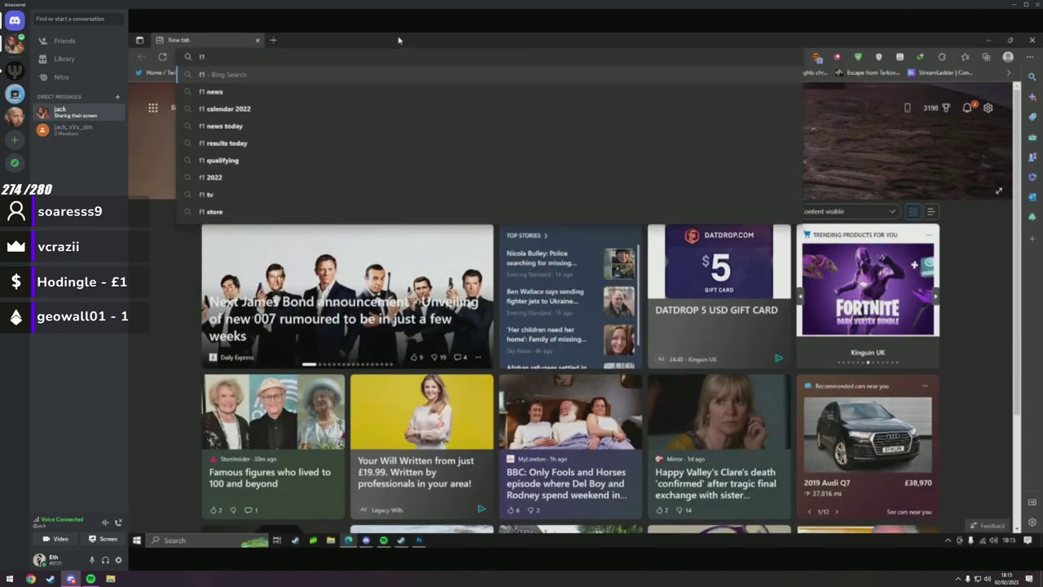
type(" car")
key("Return")
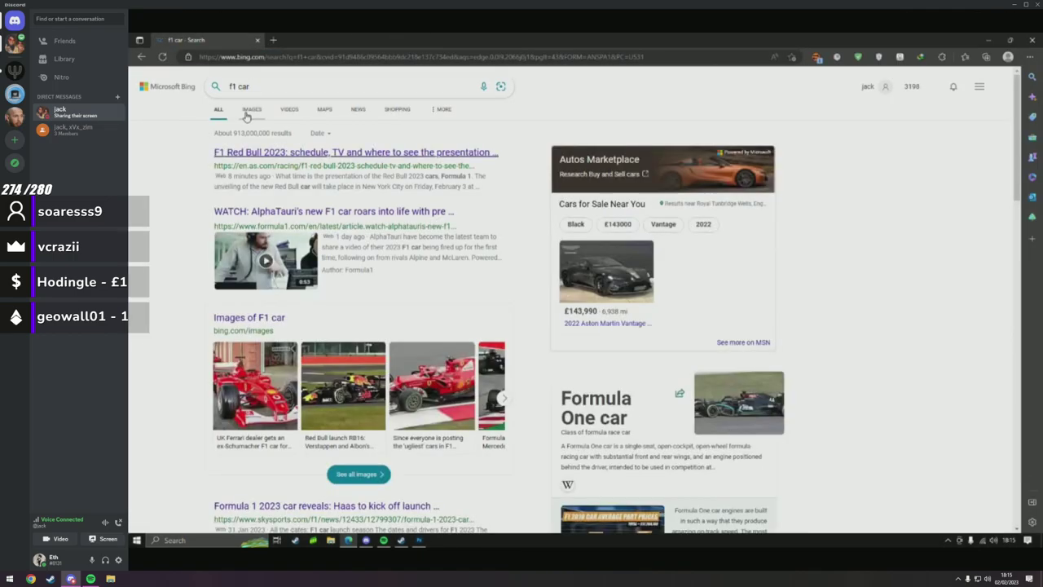
left_click(248, 112)
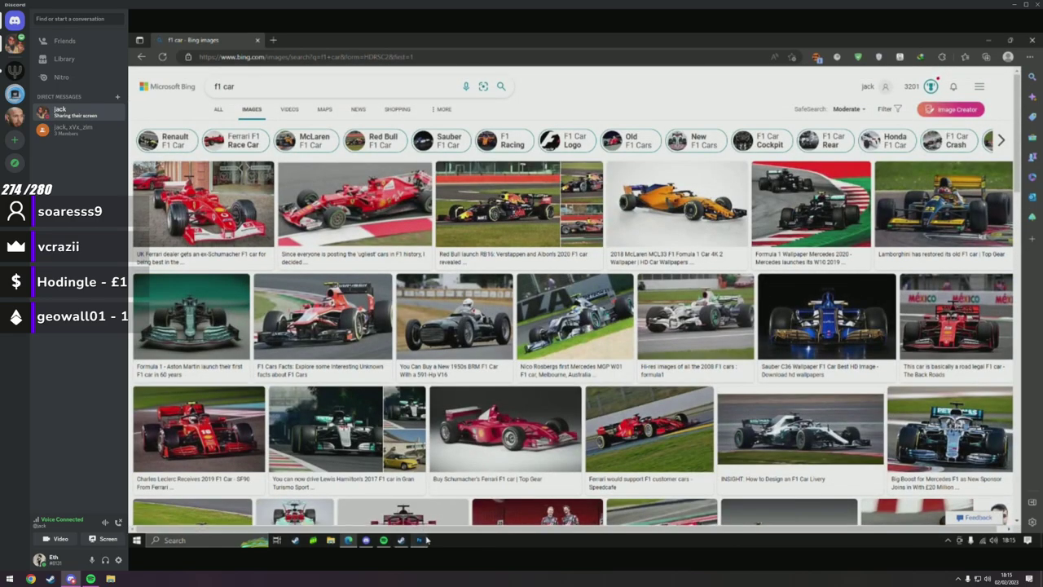
left_click(423, 541)
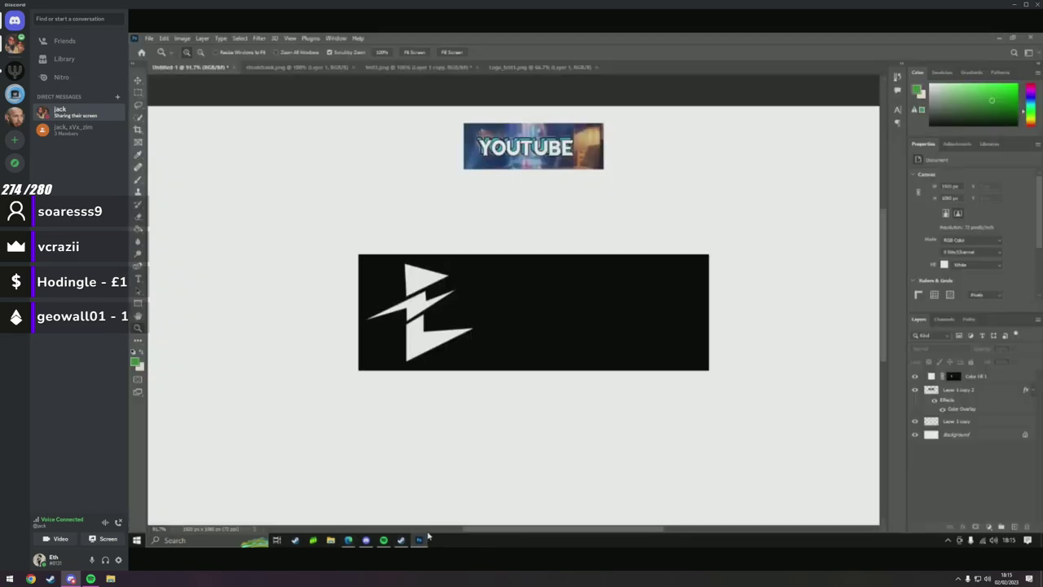
Draw a small ellipse about 40 px across near the middle of the black banner and fill it with white.
left_click(138, 303)
left_click(171, 312)
mouse_move(528, 318)
left_mouse_down()
mouse_move(533, 328)
mouse_move(493, 327)
mouse_move(482, 342)
mouse_move(491, 330)
mouse_move(522, 334)
left_mouse_up()
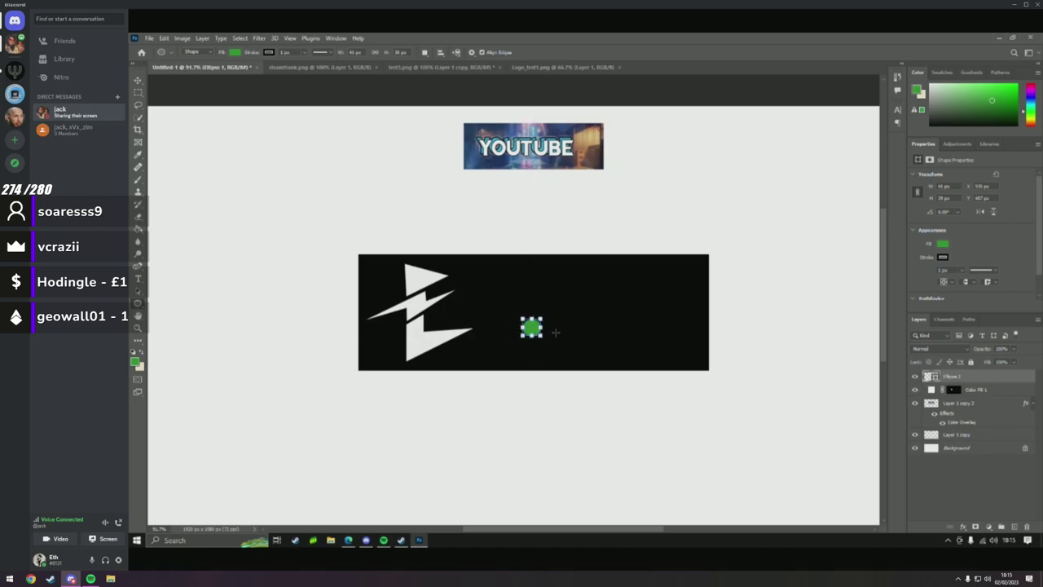
left_click(944, 244)
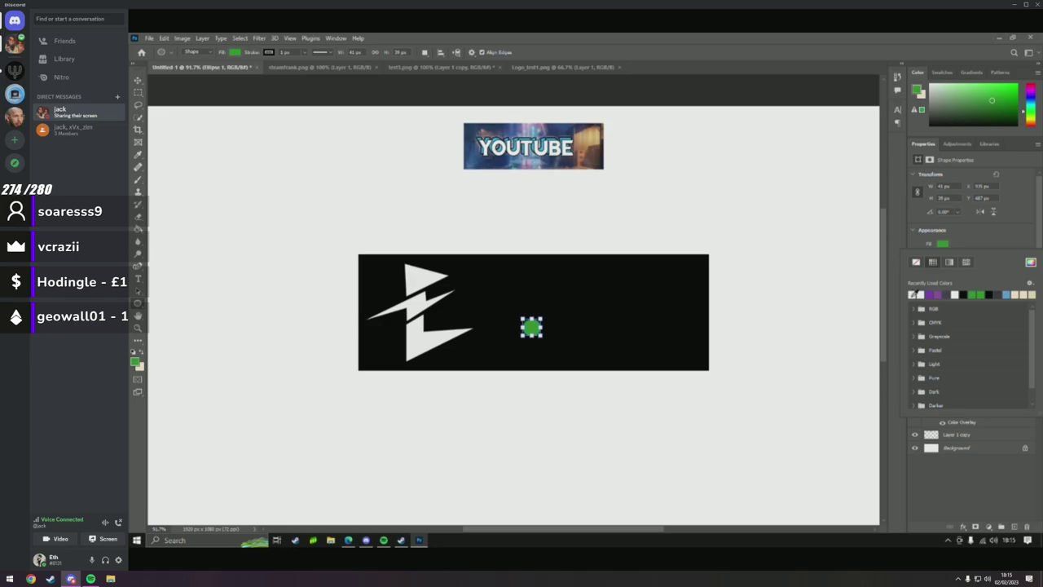
left_click(913, 294)
Place the white circle and a duplicate of it as two wheels along the logo's lower slanted edge.
left_click(137, 82)
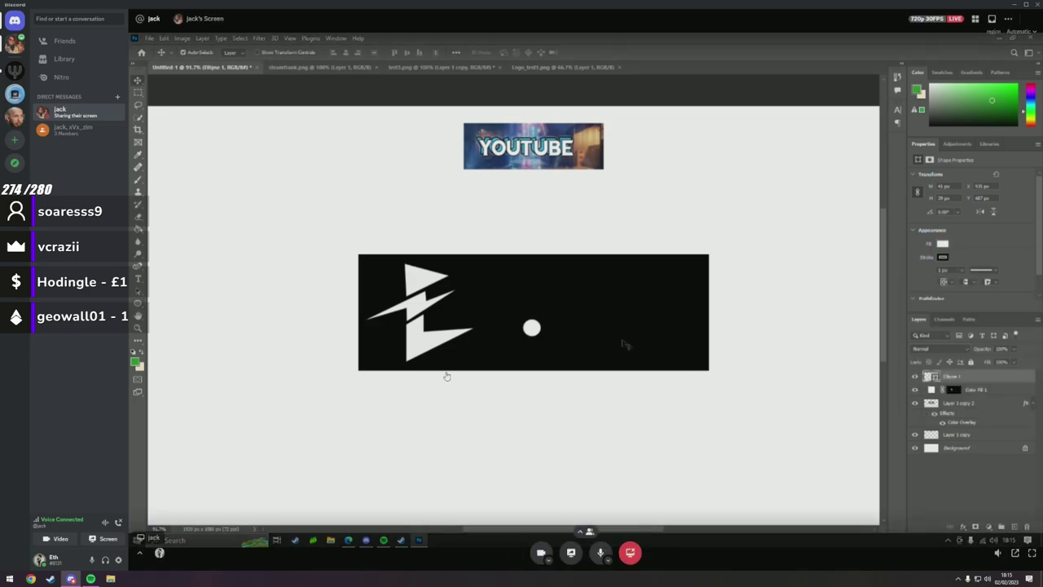
left_click_drag(531, 327, 460, 337)
key("ctrl")
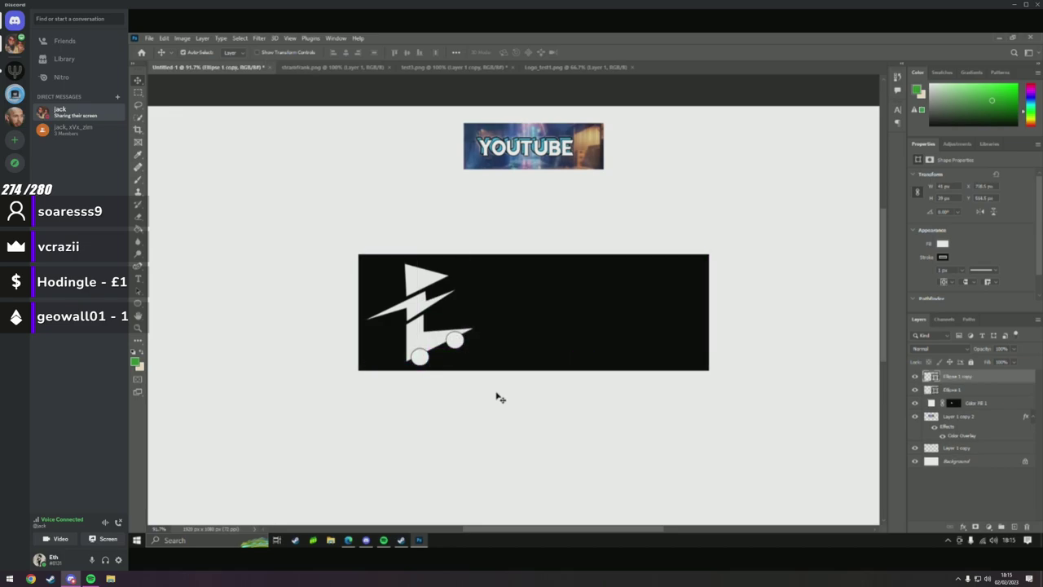
left_click(229, 371)
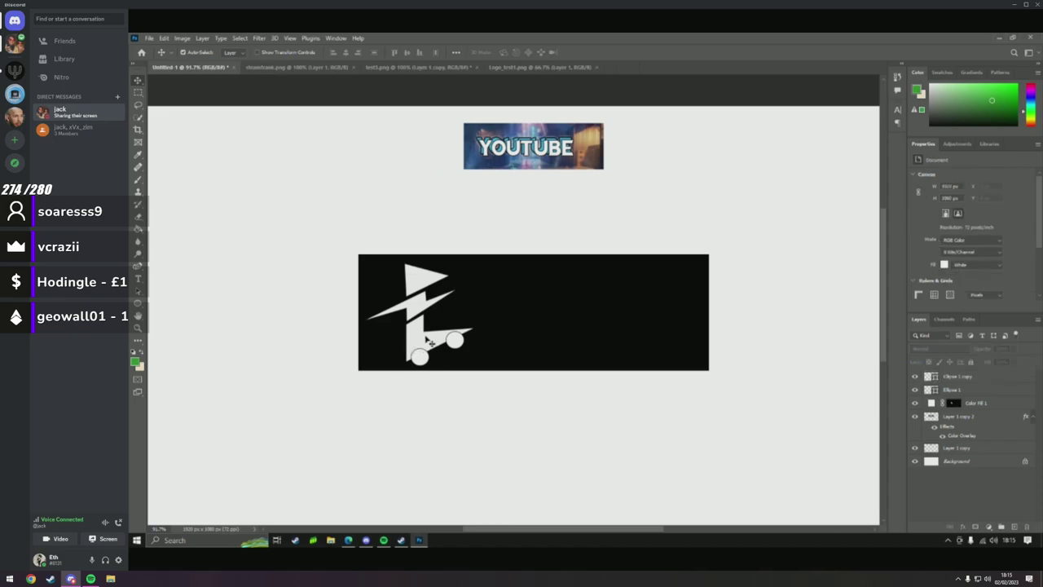
Duplicate the Ellipse 1 layer and shift the upper-right wheel slightly left and down along the logo's edge.
scroll(447, 335, "up", 1)
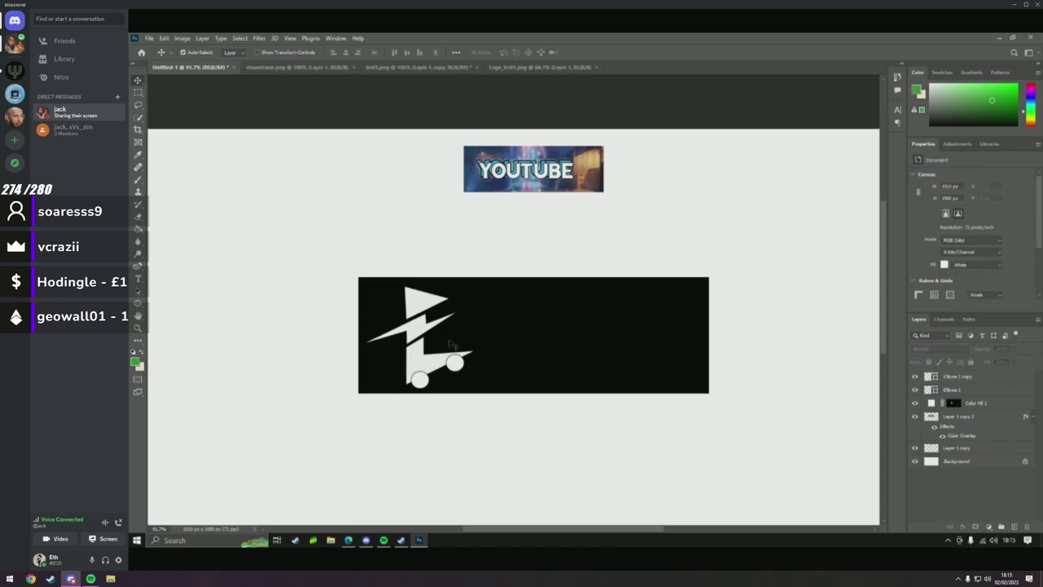
scroll(453, 340, "down", 2)
scroll(447, 338, "down", 1)
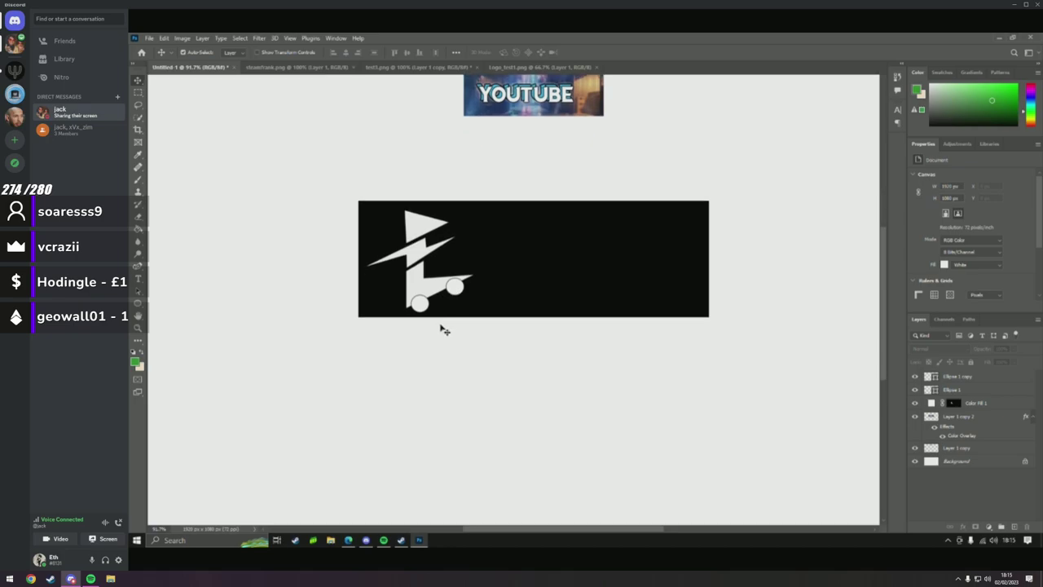
left_click(137, 328)
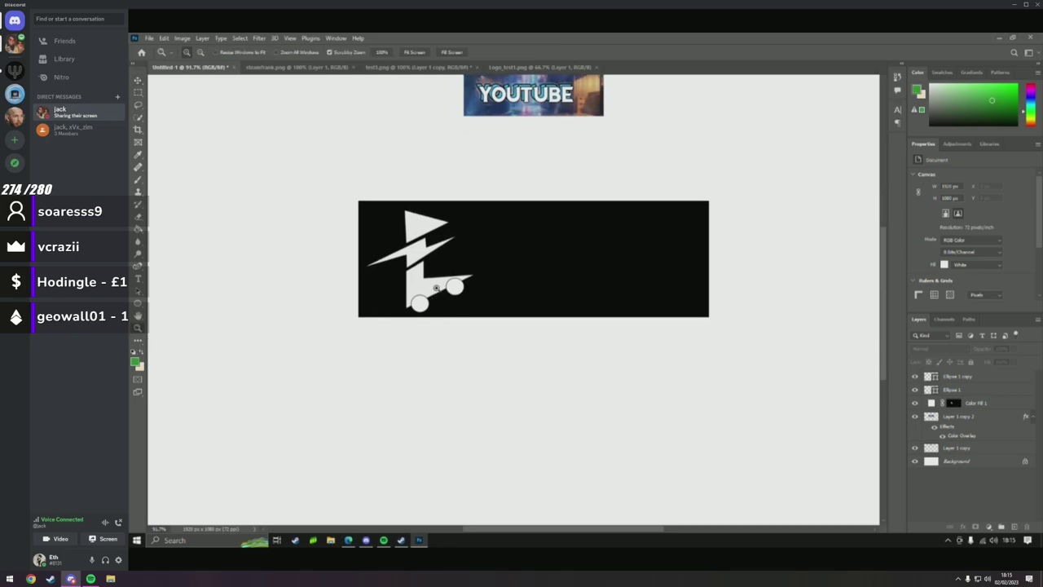
left_click_drag(436, 288, 486, 300)
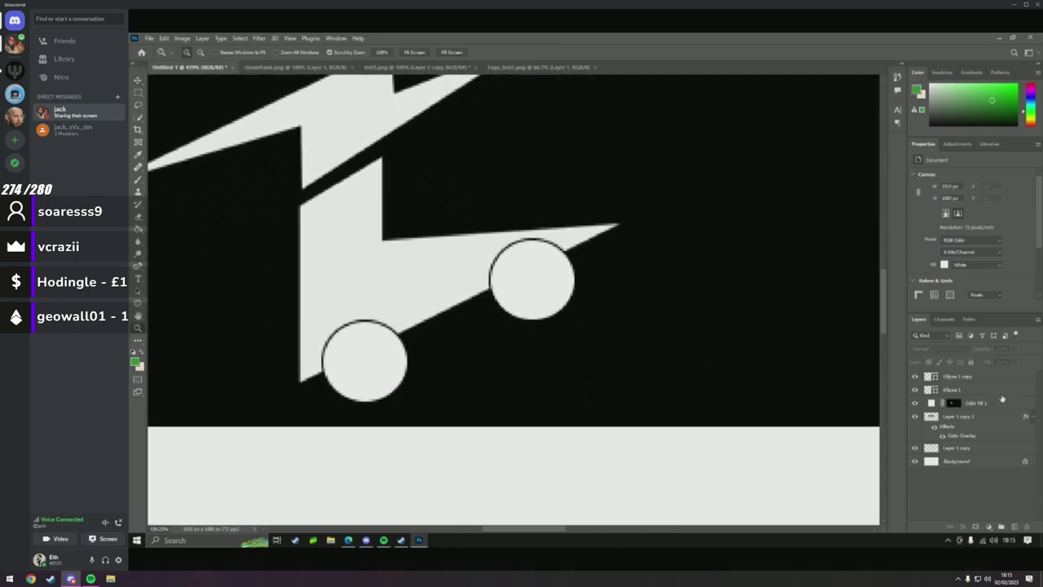
left_click(972, 392)
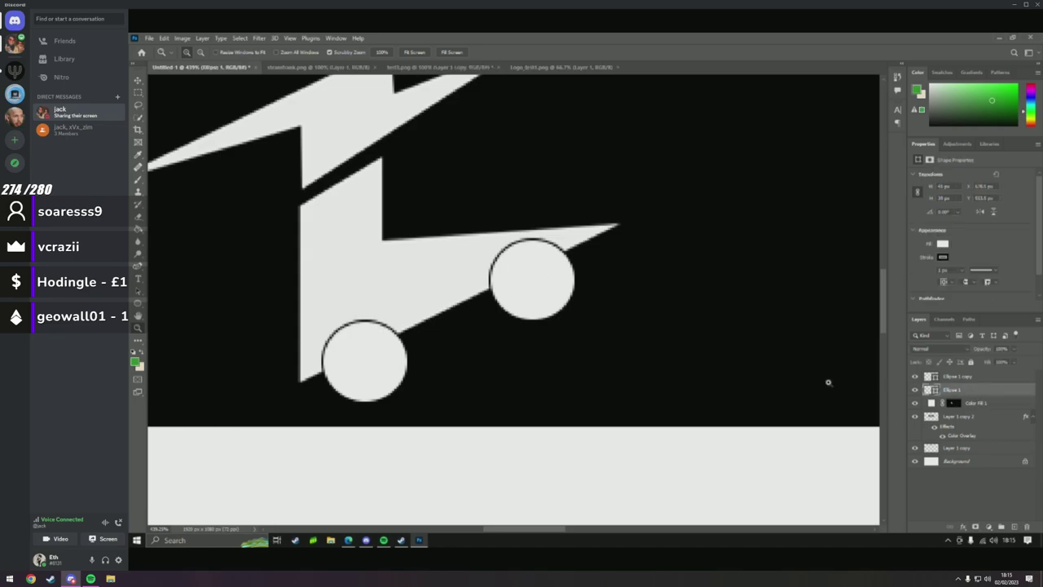
key("ctrl+j")
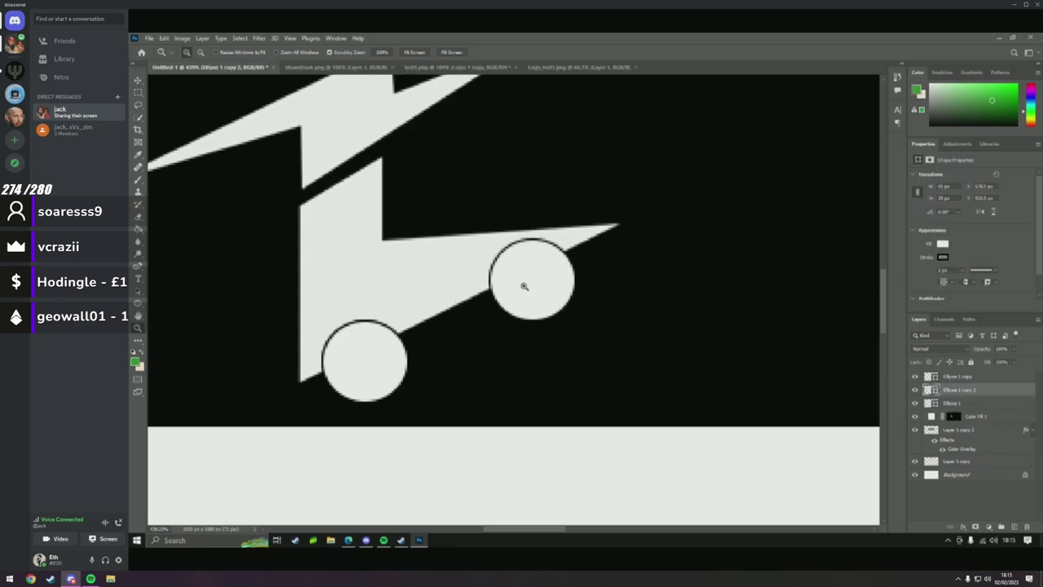
left_click(137, 80)
left_click_drag(531, 275, 515, 282)
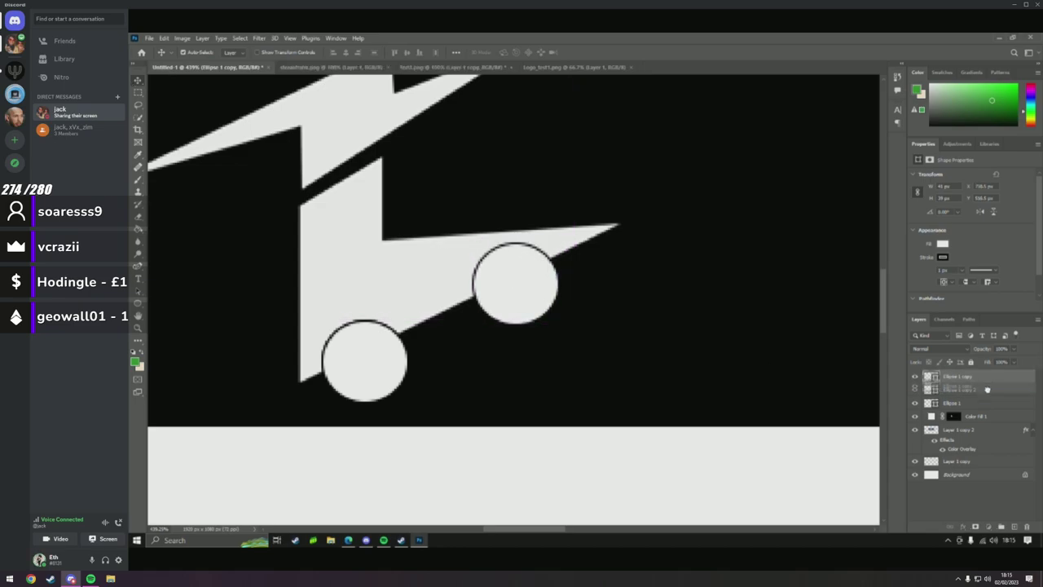
Place the Ellipse 1 copy layer below Color Fill 1 and give it a grey 6d6d6d Color Overlay.
left_click_drag(993, 371, 978, 422)
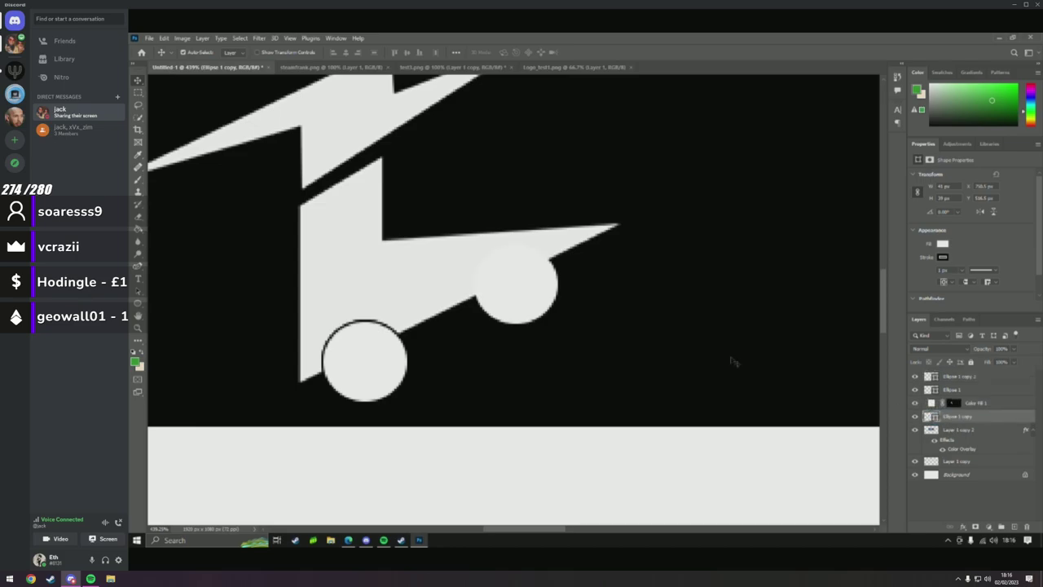
right_click(908, 431)
key("Escape")
left_click(545, 231)
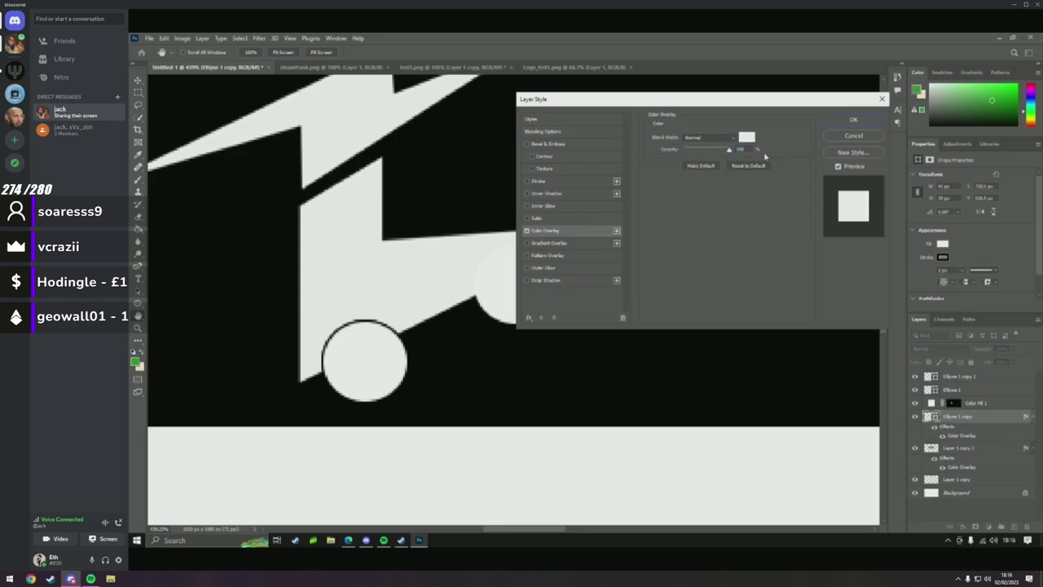
left_click(745, 144)
left_click(639, 197)
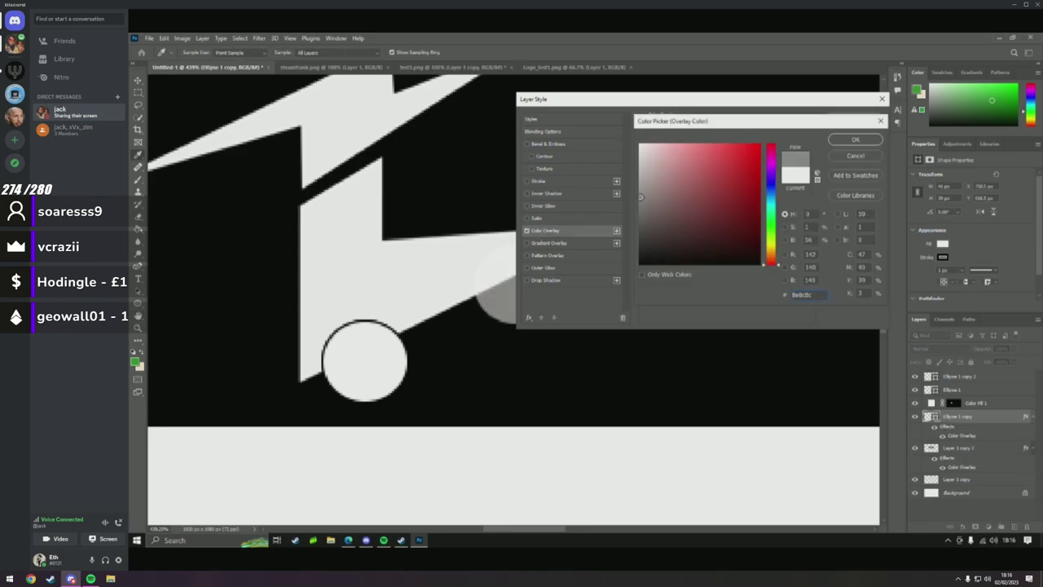
left_click(641, 213)
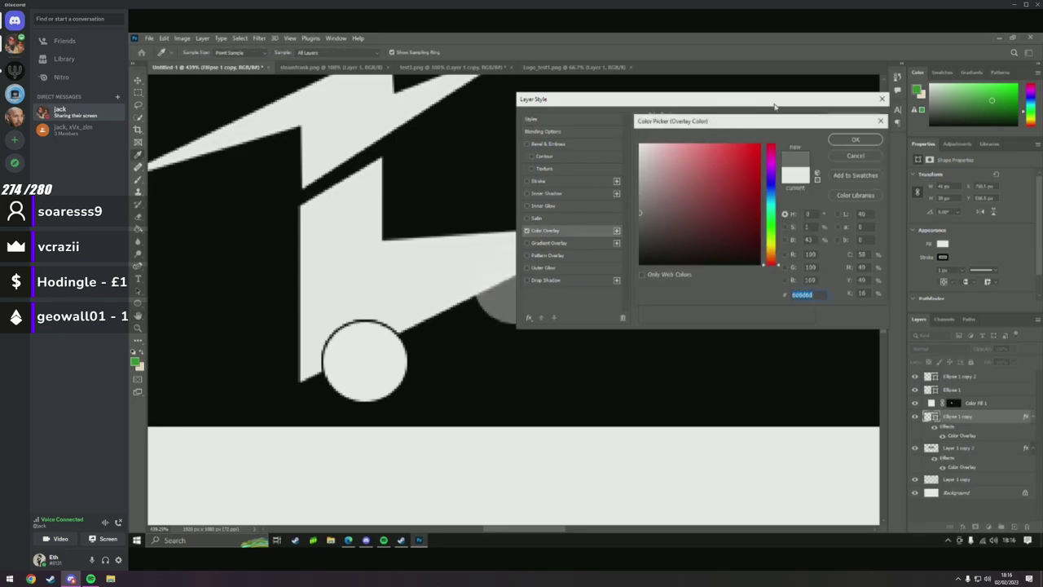
left_click(852, 139)
left_click(854, 119)
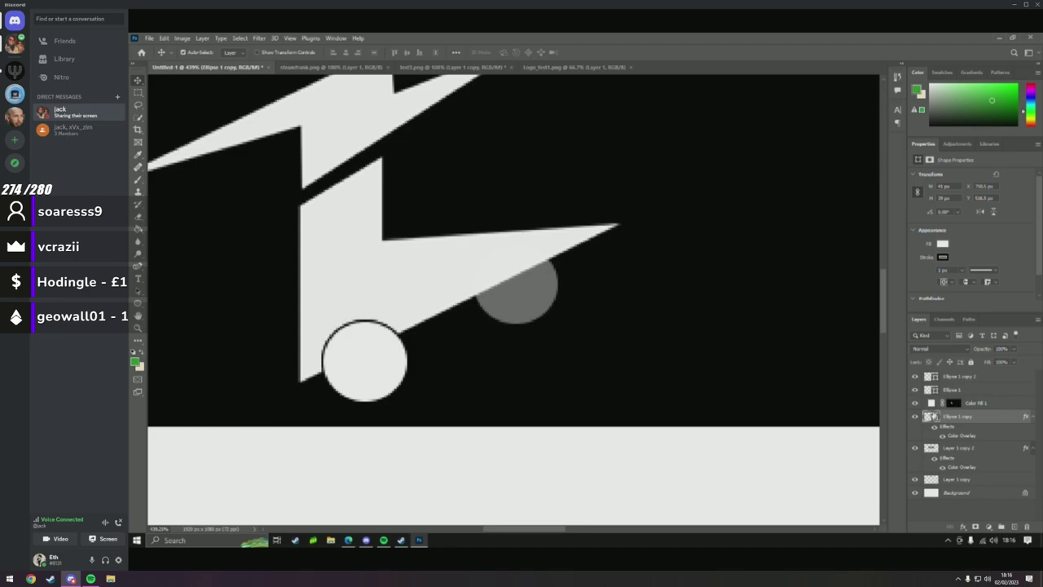
Raise the grey wheel's layer directly above Ellipse 1, toggle its visibility to check it, and hide Ellipse 1.
left_click_drag(980, 417, 974, 381)
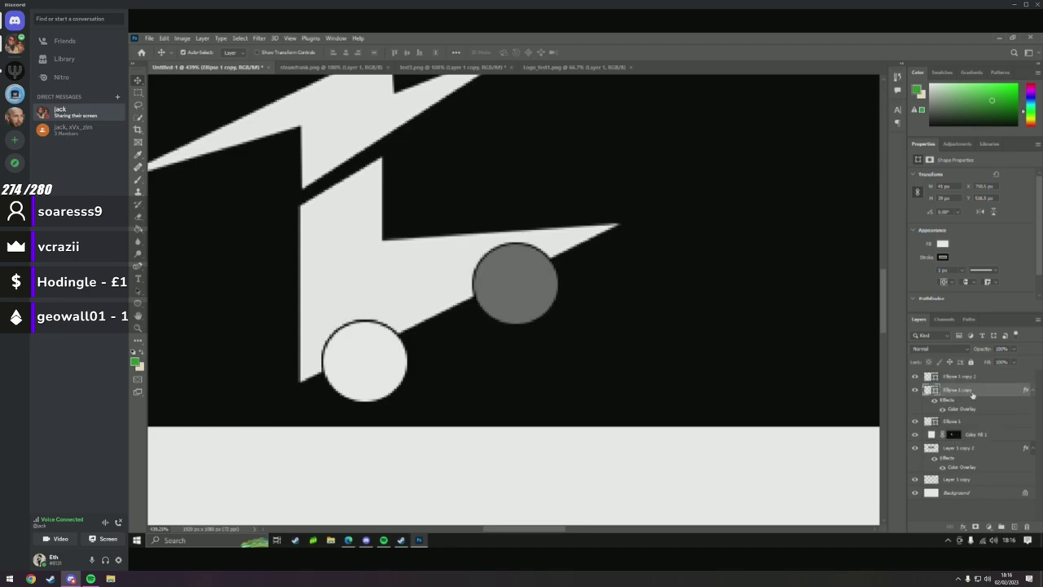
left_click(913, 390)
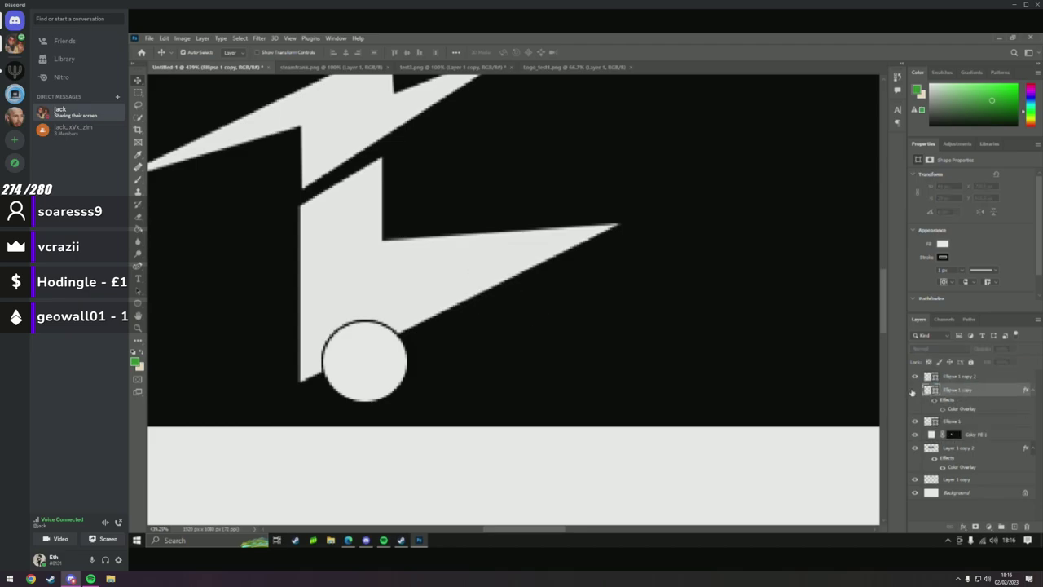
left_click(914, 391)
left_click(914, 422)
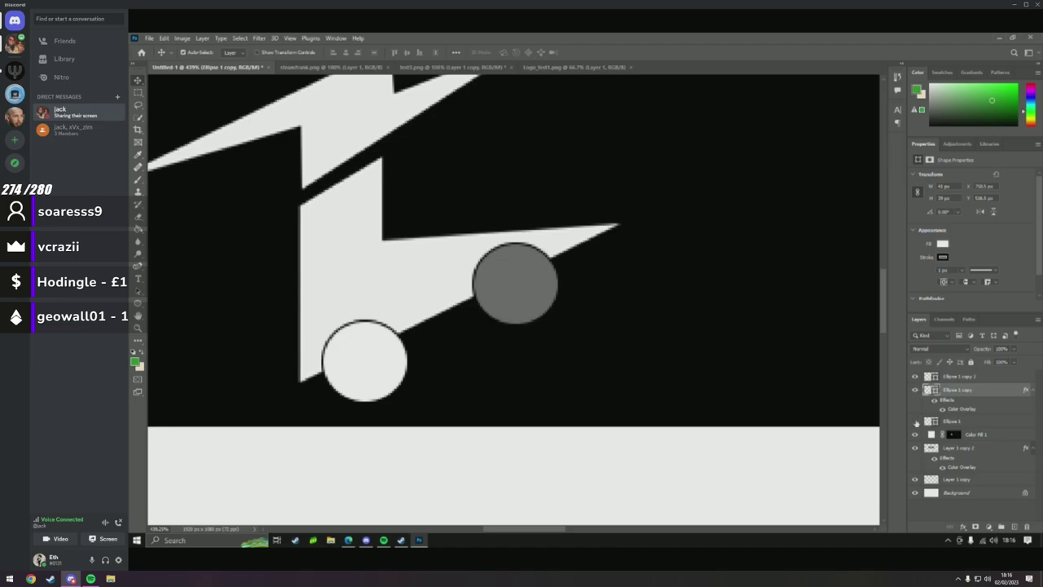
Show the Ellipse 1 layer again and toggle the visibility of the ellipse layers to tell which wheel each one is.
left_click(914, 421)
left_click(915, 390)
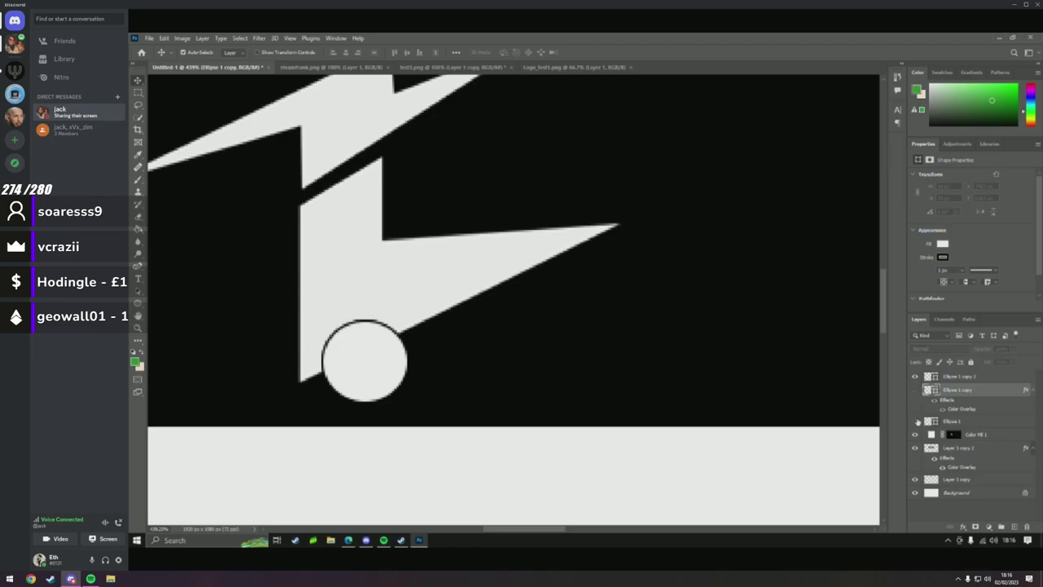
left_click(915, 422)
left_click(915, 421)
left_click(915, 390)
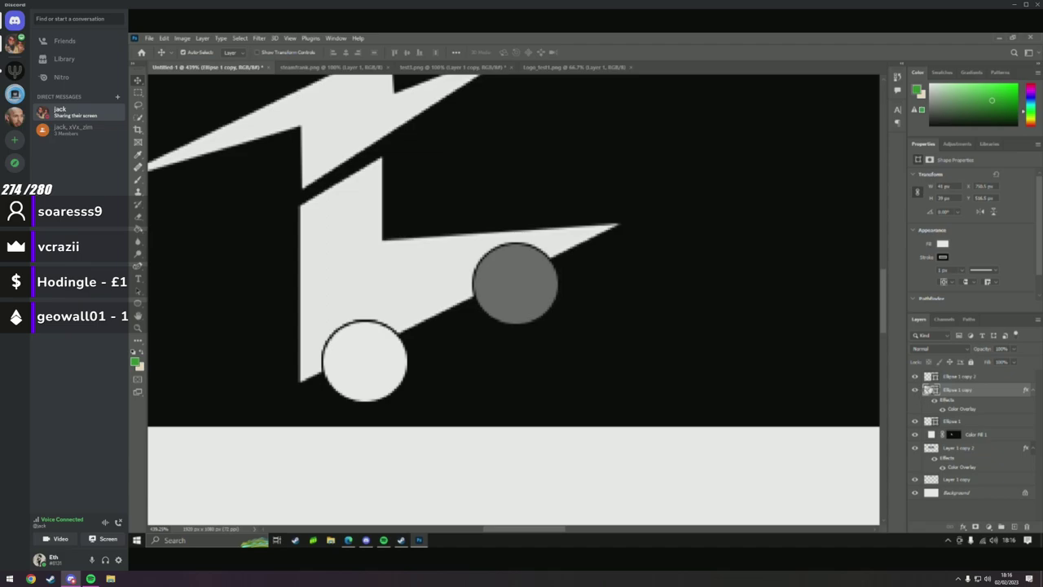
left_click(915, 377)
left_click(914, 377)
left_click(914, 377)
left_click(915, 377)
left_click(914, 376)
left_click(915, 376)
Offset the upper-right white wheel from its grey circle, place Ellipse 1 copy below Color Fill 1 and tuck the grey circle in as a shadow.
left_click_drag(536, 276, 559, 274)
left_click_drag(365, 357, 520, 298)
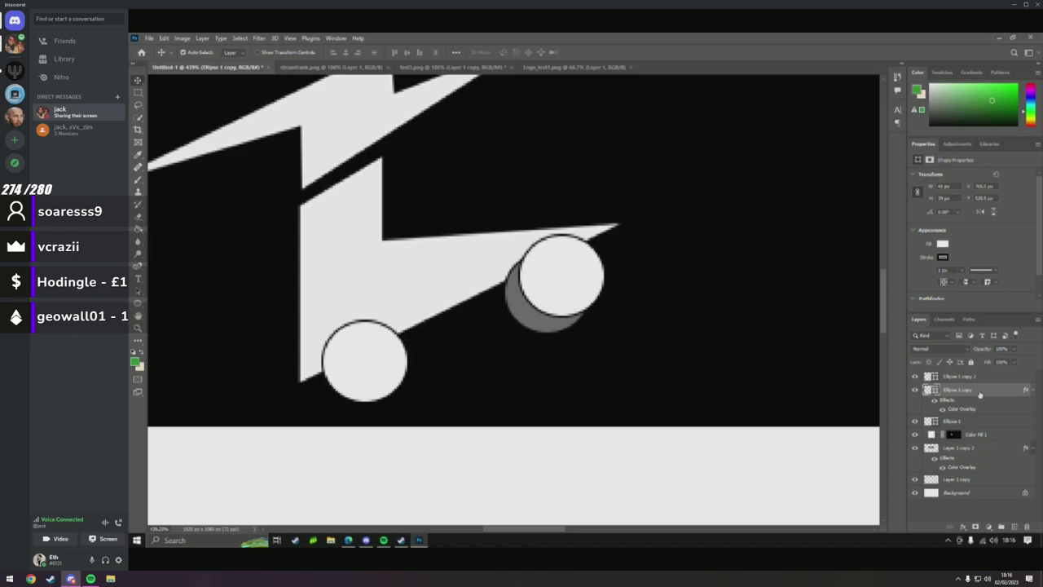
left_click_drag(980, 395, 970, 442)
left_click_drag(531, 320, 525, 295)
mouse_move(525, 295)
left_mouse_down()
mouse_move(524, 286)
mouse_move(541, 285)
mouse_move(530, 299)
left_mouse_up()
Add a white inside Stroke to the grey Ellipse 1 copy layer.
right_click(978, 416)
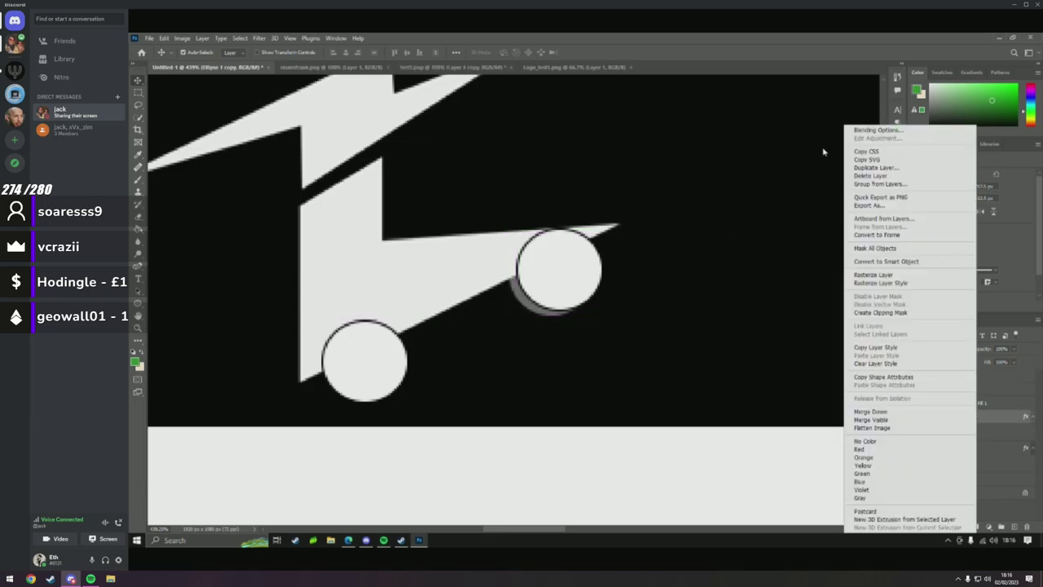
left_click(866, 131)
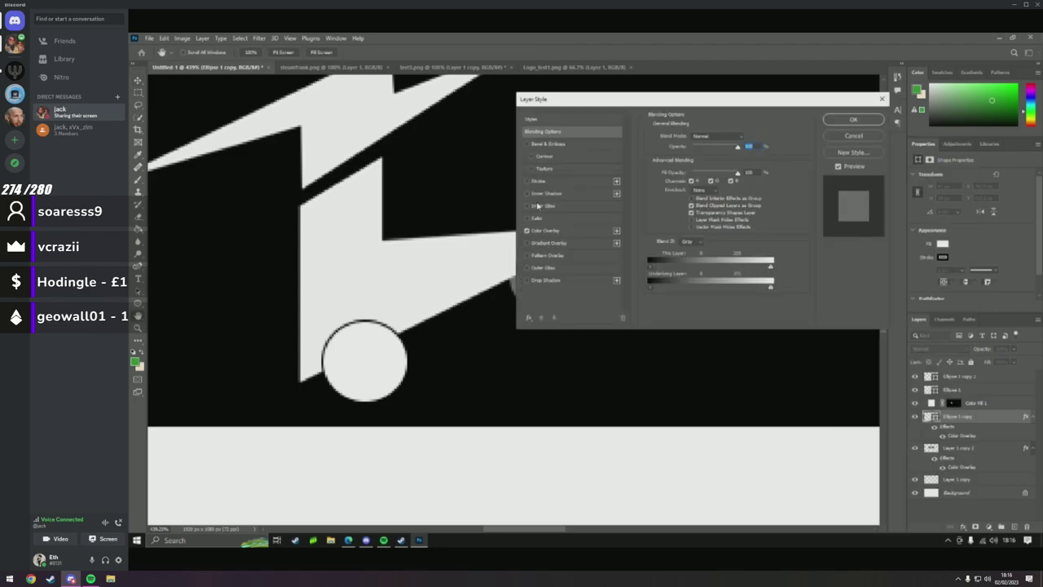
left_click(527, 181)
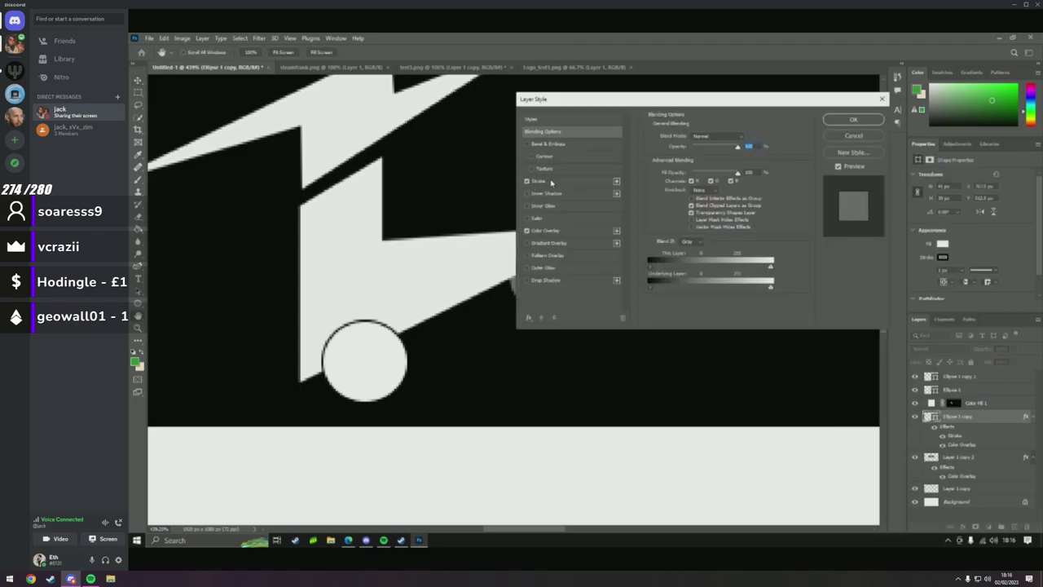
left_click(551, 183)
left_click(678, 209)
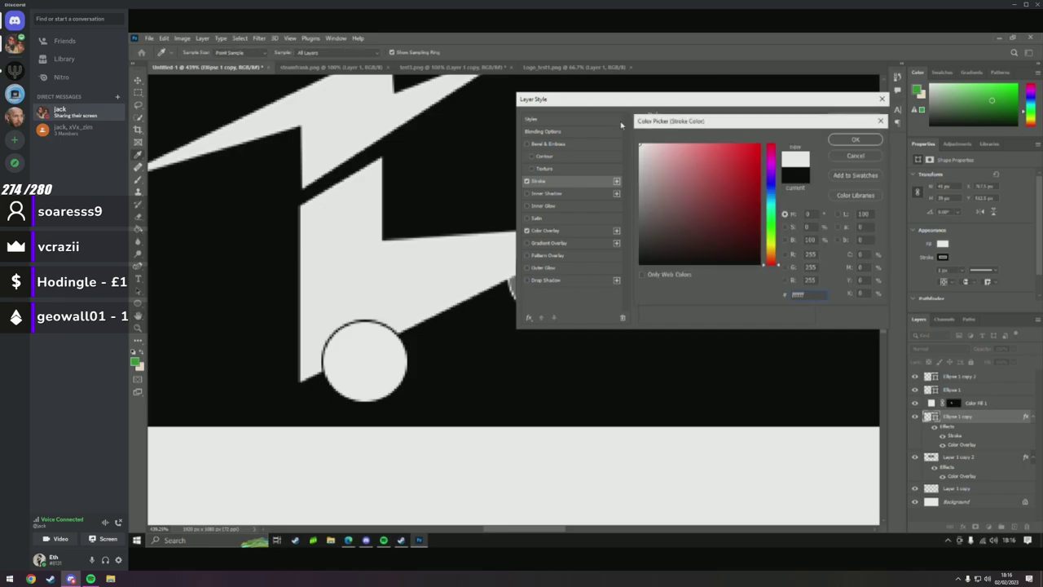
left_click(854, 141)
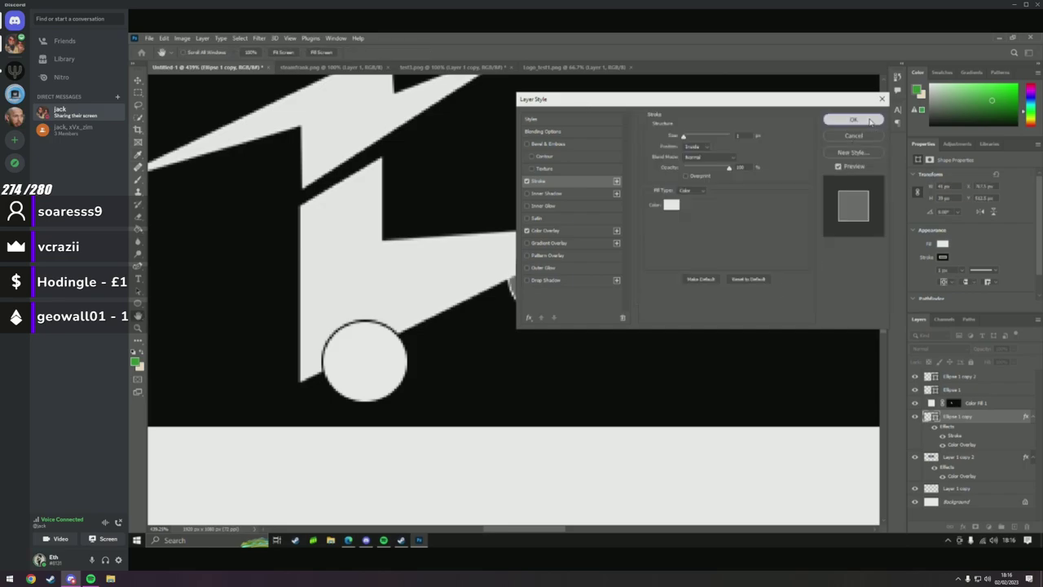
left_click(853, 119)
Nudge the upper-right white wheel against its grey shadow circle and check the wheels on the whole banner.
scroll(455, 277, "down", 2)
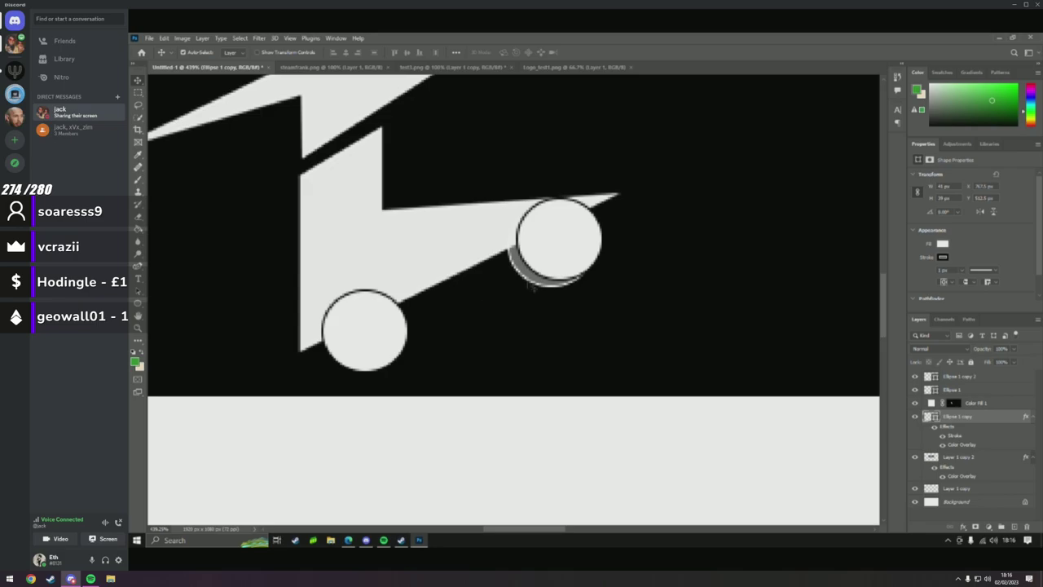
left_click_drag(565, 235, 561, 236)
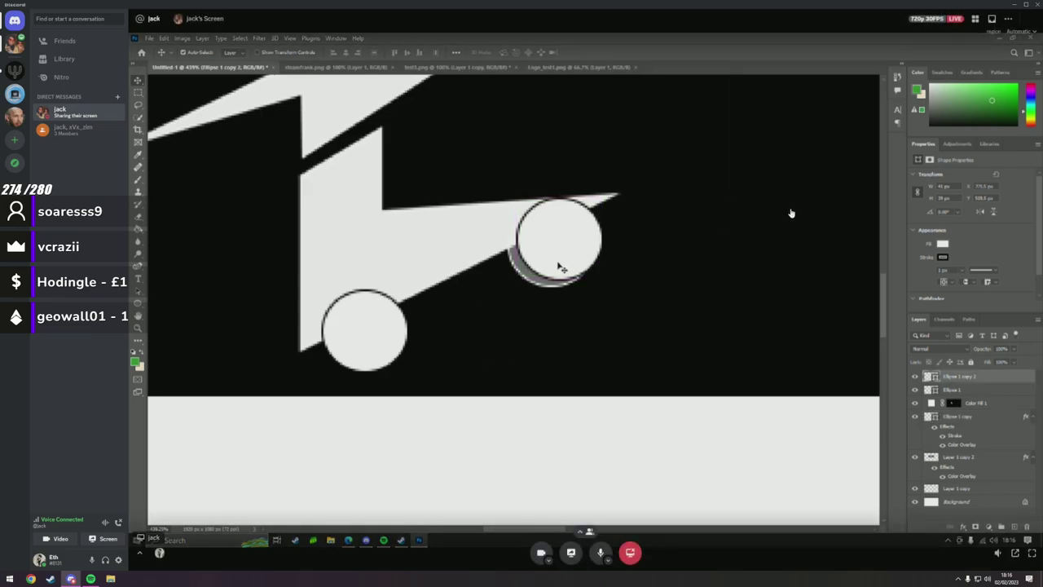
scroll(559, 294, "down", 1)
left_click(137, 330)
left_click_drag(485, 301, 531, 280)
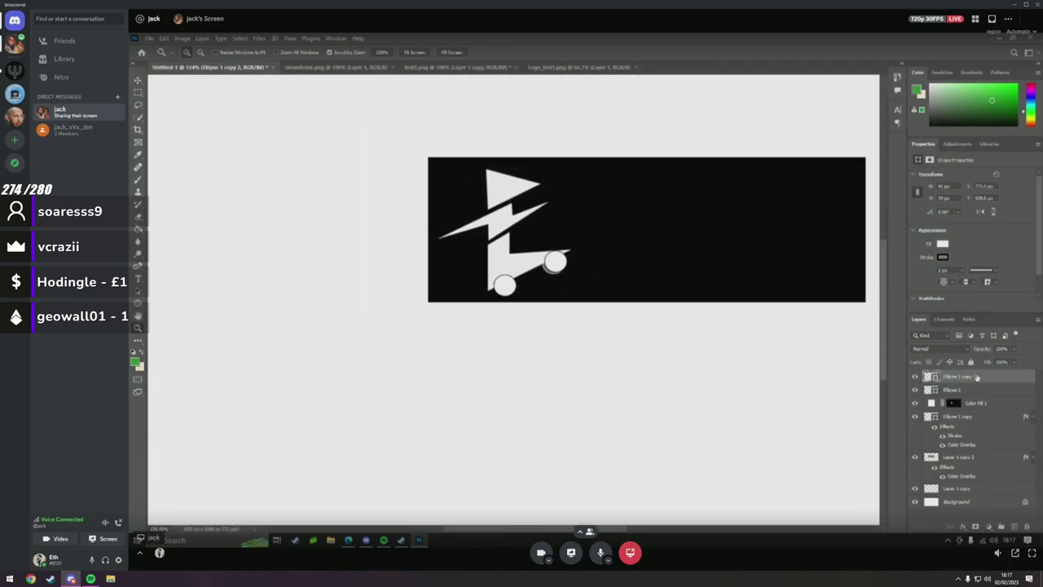
double_click(977, 377)
left_click(976, 417)
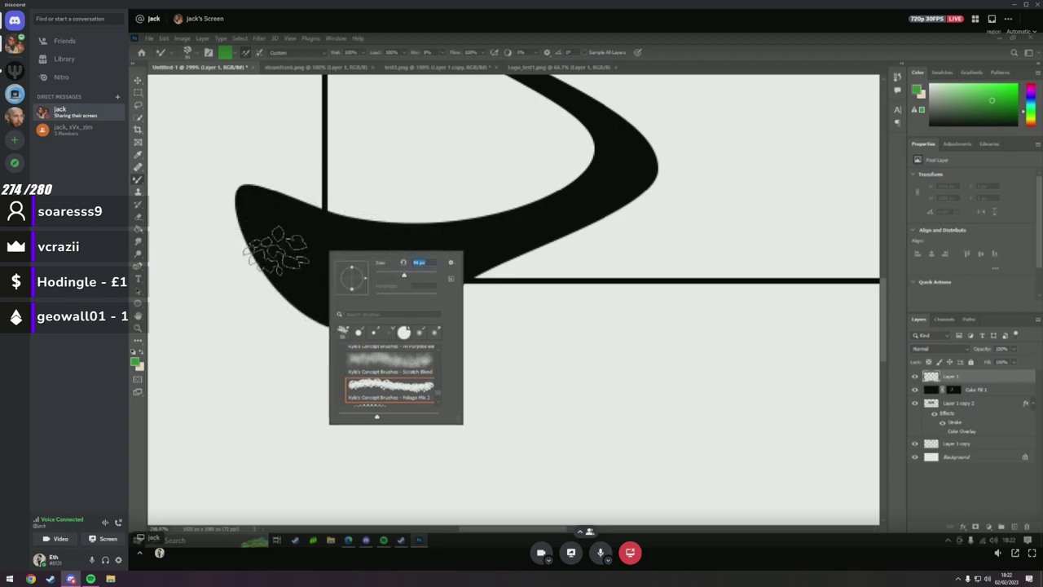
Try large green foliage strokes over the lower bend of the black road with the Foliage Mix 2 brush.
left_click_drag(280, 237, 388, 263)
key("ctrl+z")
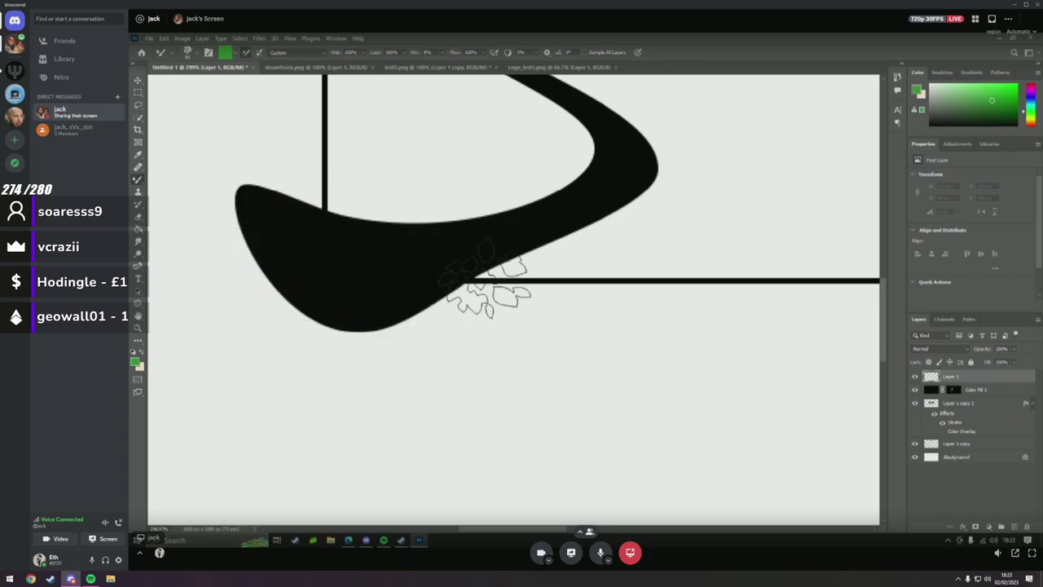
mouse_move(496, 280)
left_mouse_down()
mouse_move(606, 224)
mouse_move(677, 163)
left_mouse_up()
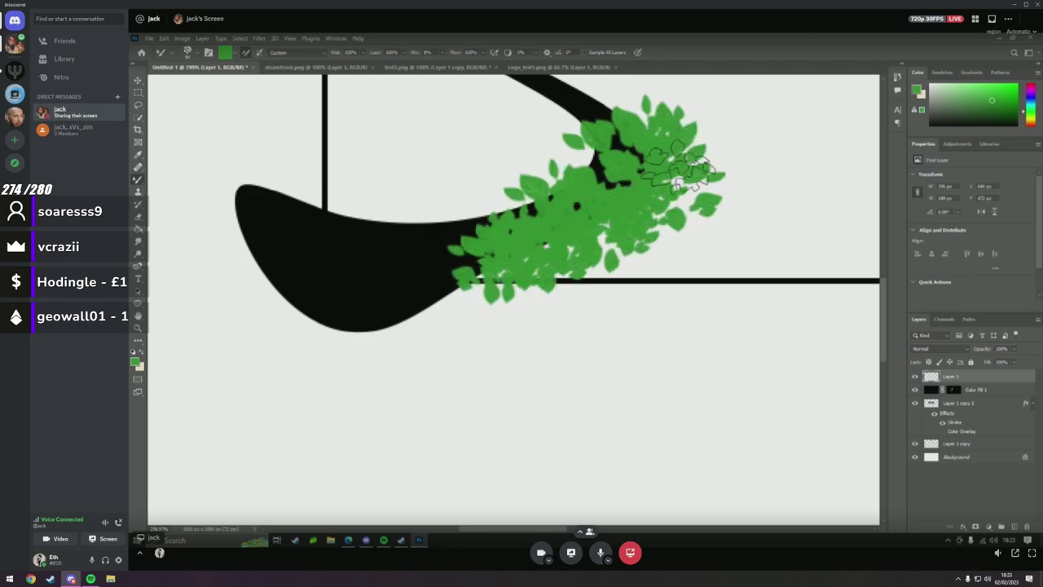
key("ctrl+z")
Reduce the Foliage Mix 2 brush to 28 px and paint green foliage along both edges of the S-shaped road.
right_click(512, 312)
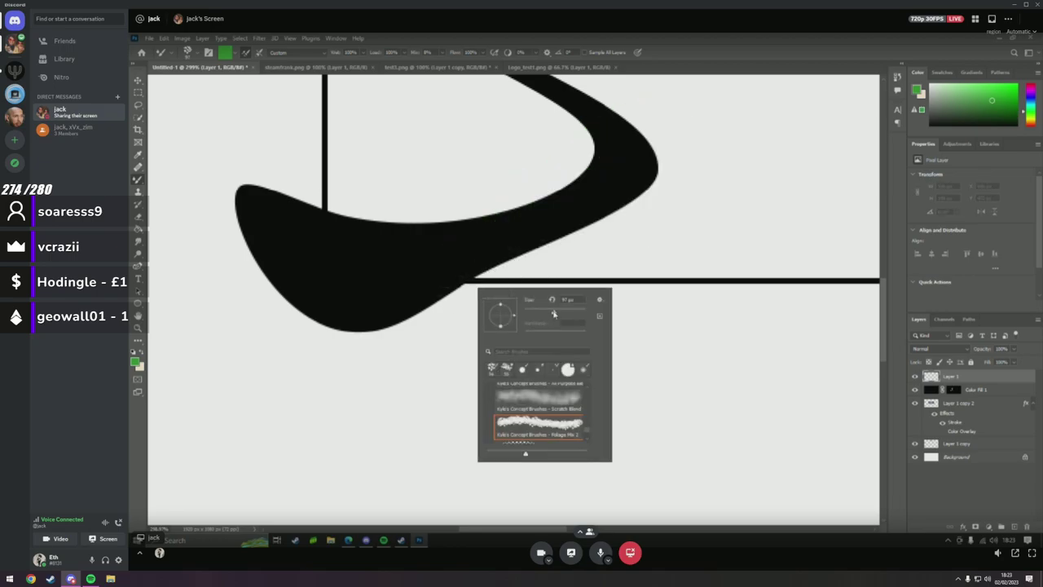
left_click(489, 271)
mouse_move(481, 269)
left_mouse_down()
mouse_move(560, 247)
mouse_move(668, 163)
mouse_move(619, 102)
left_mouse_up()
scroll(617, 275, "up", 1)
scroll(617, 275, "up", 1)
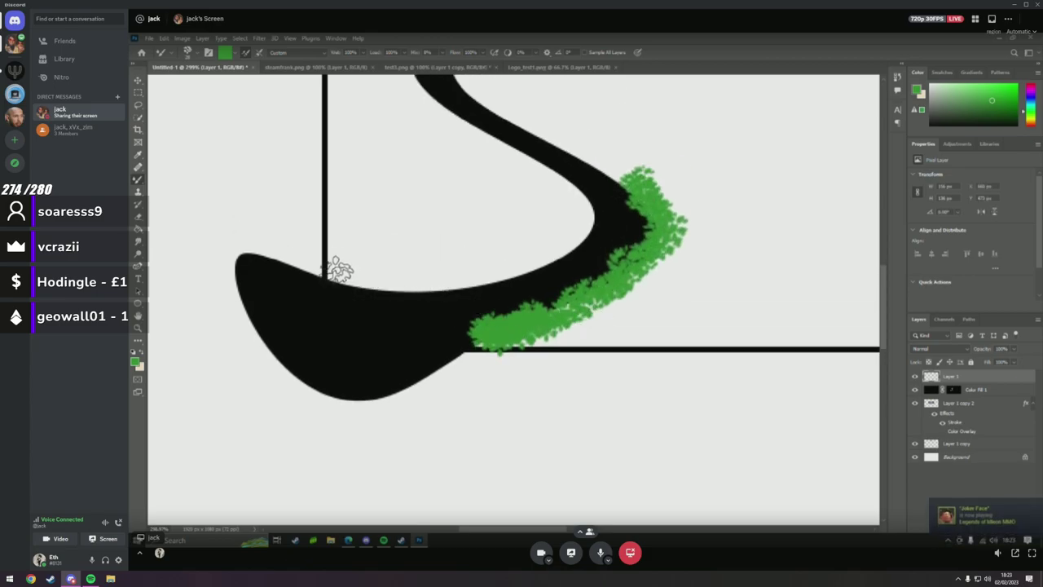
mouse_move(334, 271)
left_mouse_down()
mouse_move(444, 280)
mouse_move(546, 254)
mouse_move(581, 209)
mouse_move(489, 157)
left_mouse_up()
scroll(473, 175, "up", 4)
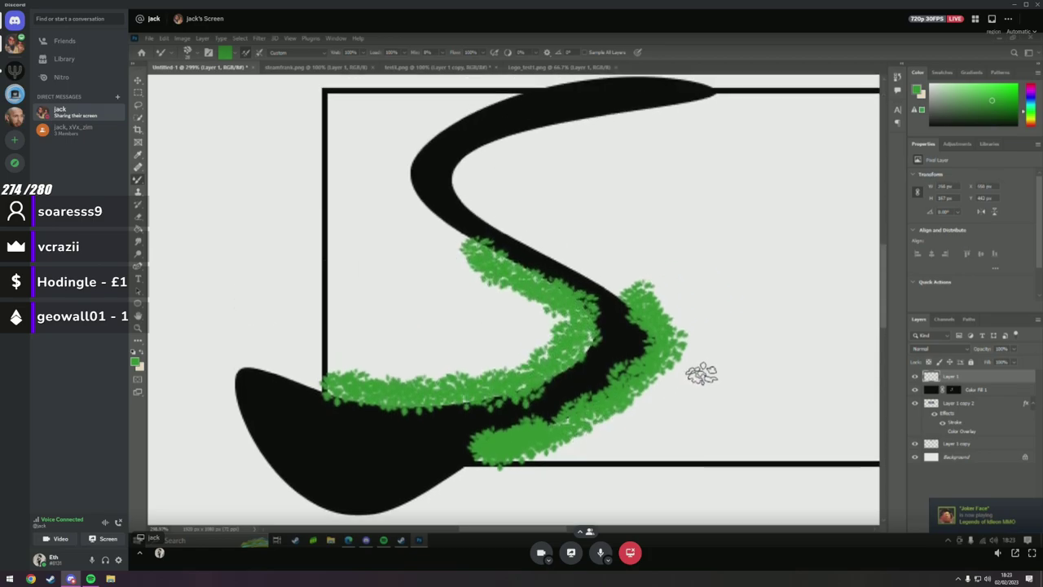
mouse_move(633, 319)
left_mouse_down()
mouse_move(512, 264)
mouse_move(467, 213)
mouse_move(482, 187)
mouse_move(724, 140)
left_mouse_up()
mouse_move(474, 298)
left_mouse_down()
mouse_move(405, 250)
mouse_move(401, 208)
mouse_move(426, 168)
mouse_move(461, 145)
left_mouse_up()
Undo all the green foliage strokes along the road's edges.
scroll(461, 385, "down", 1)
key("ctrl+z")
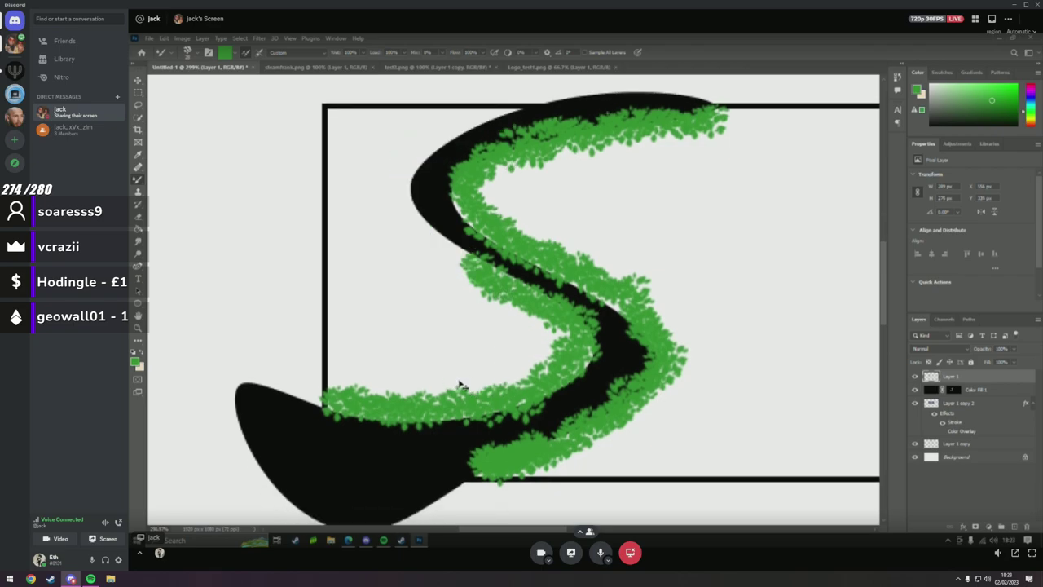
key("ctrl+z")
key("ctrl+z")
key("ctrl+z")
Set the background colour to white.
right_click(385, 414)
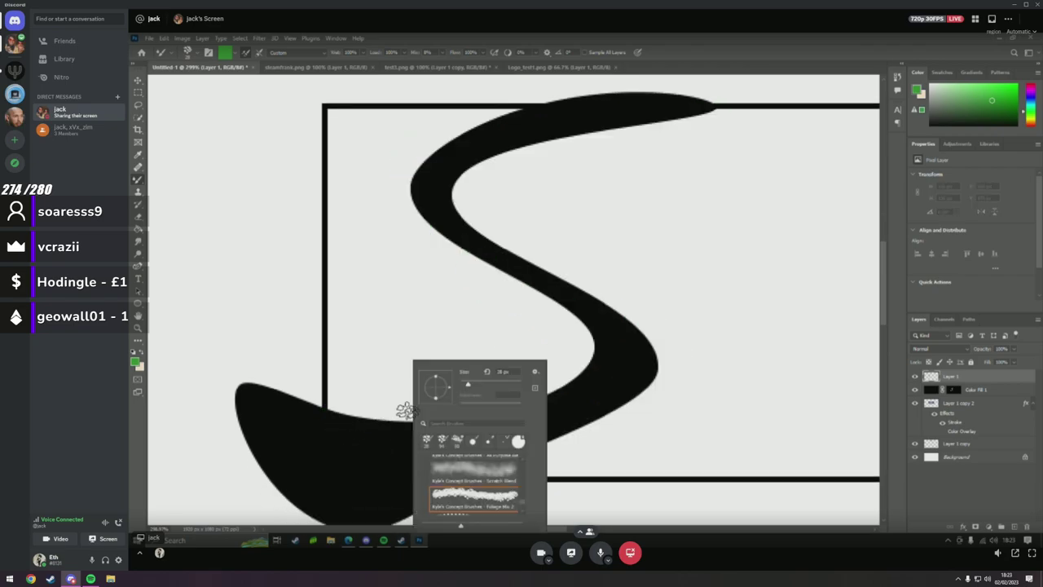
left_click(139, 367)
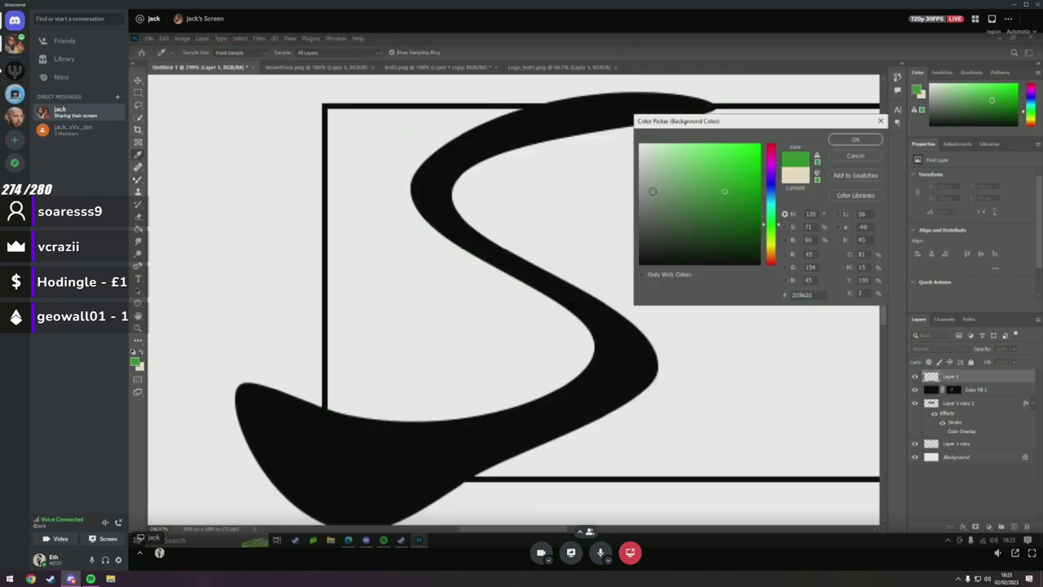
left_click(677, 165)
left_click(856, 140)
Reduce the foliage brush size and try a short green stroke on the road's wide lower end.
right_click(408, 436)
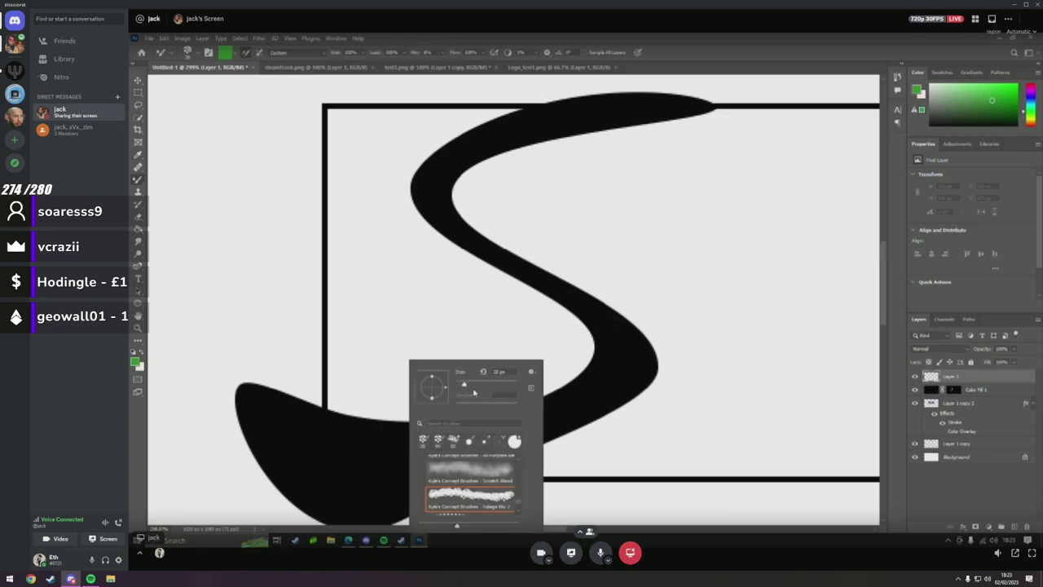
left_click_drag(463, 386, 460, 386)
left_click(341, 459)
left_click_drag(331, 459, 389, 460)
key("ctrl+z")
Make white the foreground colour and set the foliage brush to a size of only a few pixels.
right_click(376, 459)
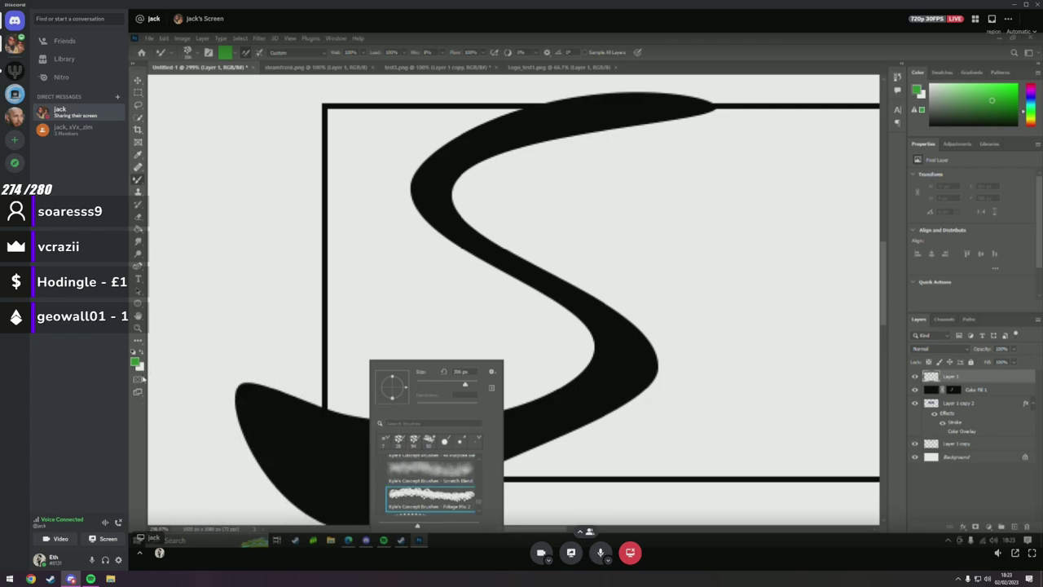
left_click_drag(418, 384, 464, 384)
left_click(304, 451)
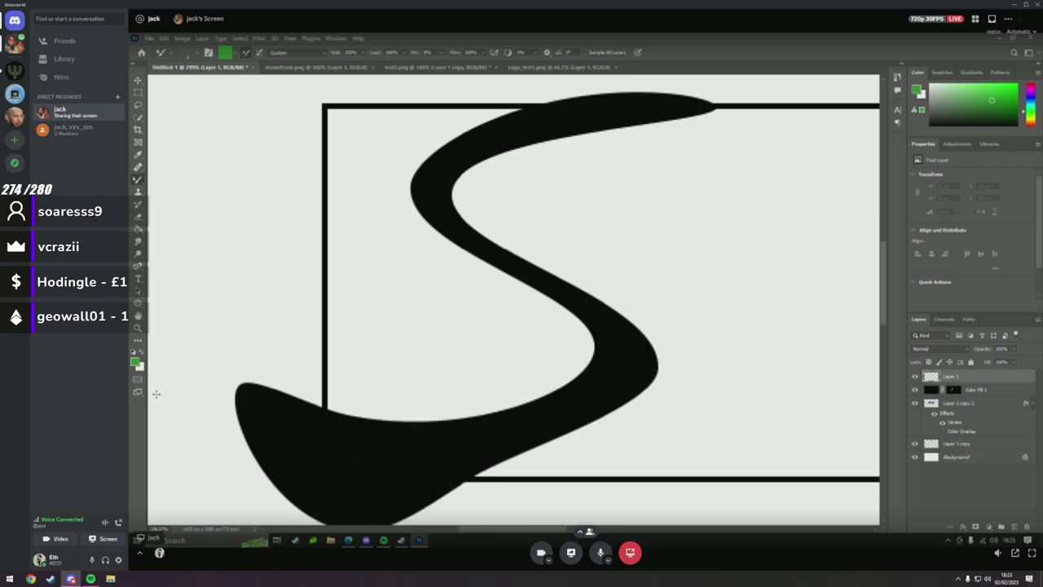
key("x")
right_click(275, 448)
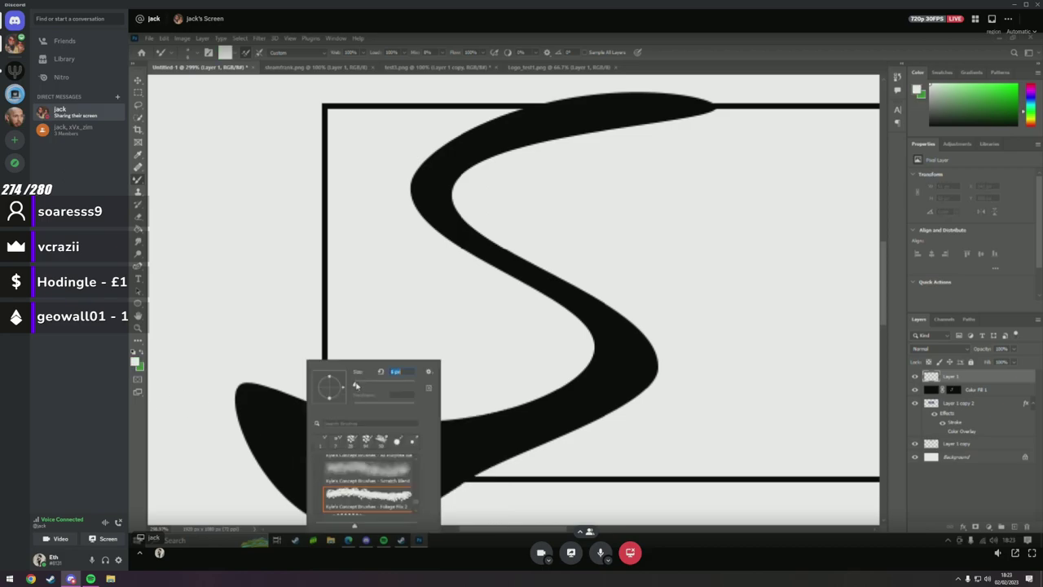
left_click(289, 448)
Paint a row of short white centre-line dashes along the S-shaped road, from its wide lower end to its upper tip.
left_click_drag(298, 454, 370, 448)
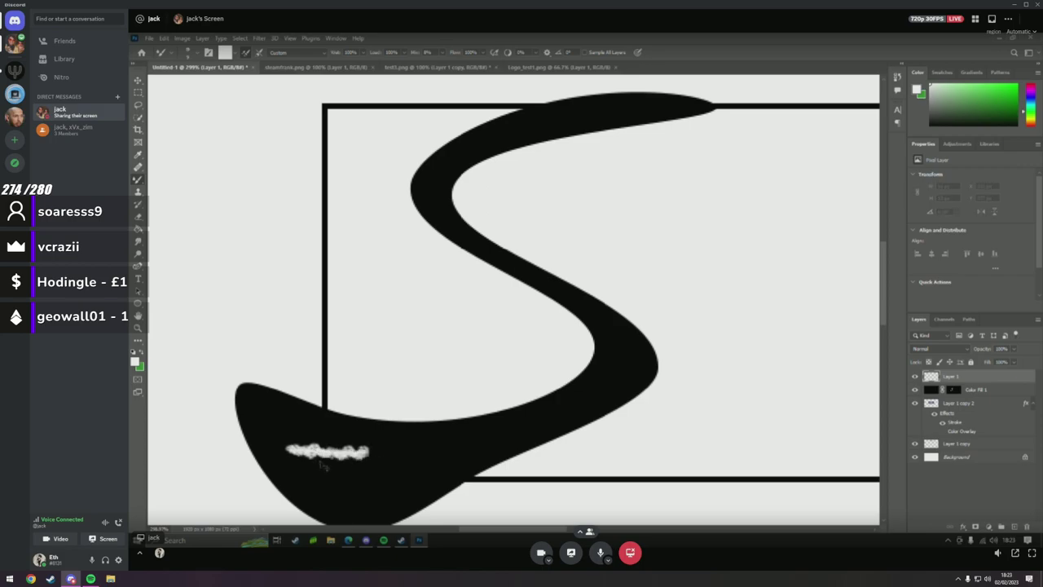
key("ctrl+z")
left_click_drag(306, 461, 401, 449)
left_click_drag(466, 440, 550, 420)
mouse_move(595, 396)
left_mouse_down()
mouse_move(631, 358)
mouse_move(597, 307)
mouse_move(439, 202)
mouse_move(436, 179)
mouse_move(459, 153)
left_mouse_up()
left_click_drag(503, 130, 556, 118)
left_click_drag(622, 109, 670, 104)
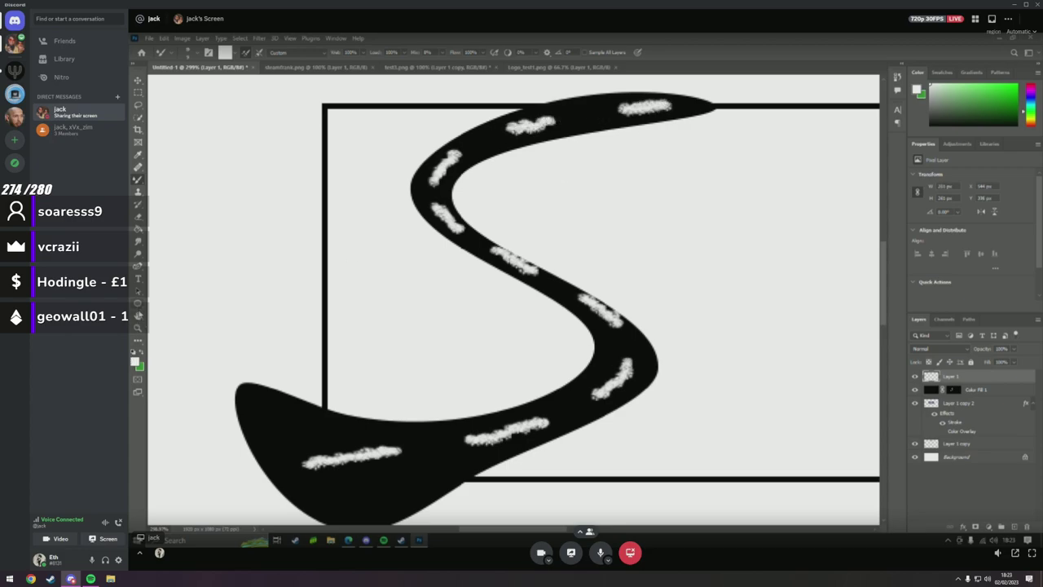
Check the dashed road against the whole banner, and undo all the white centre-line dashes.
key("z")
left_click_drag(383, 344, 441, 324)
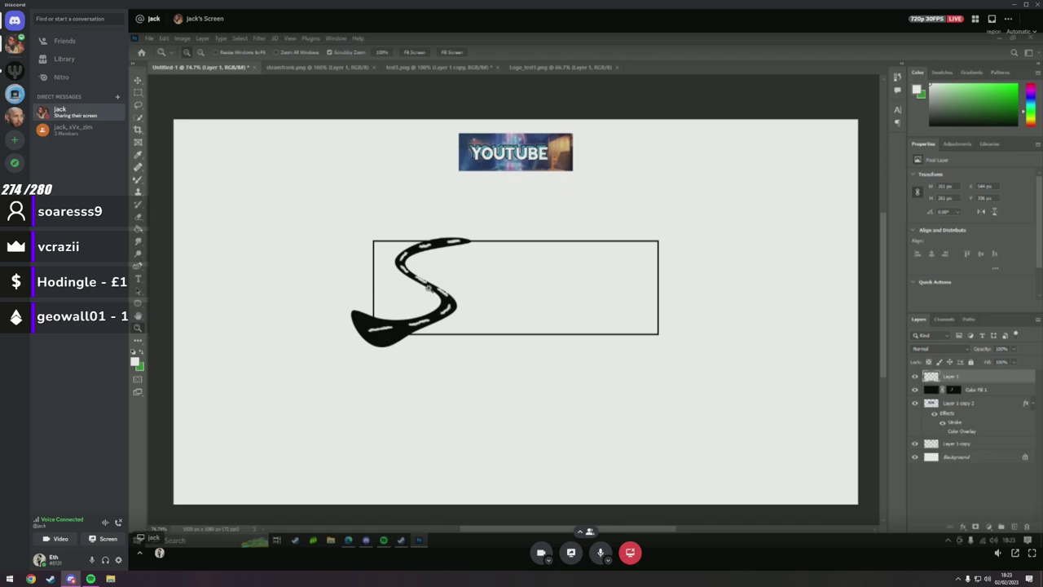
mouse_move(419, 301)
left_mouse_down()
mouse_move(468, 293)
mouse_move(611, 340)
left_mouse_up()
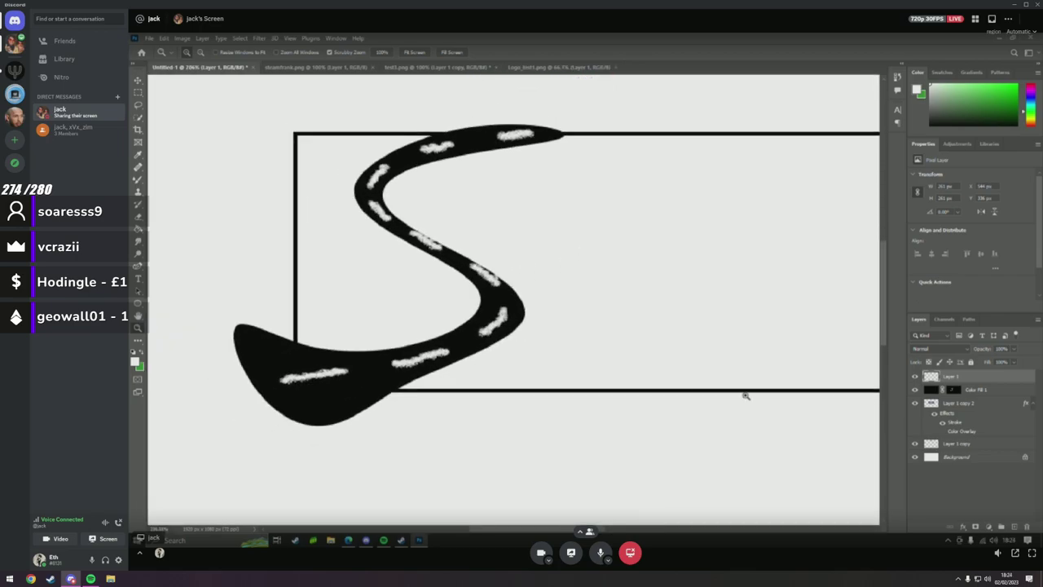
key("ctrl+z")
key("ctrl+z")
key("ctrl+z")
key("ctrl+z")
key("ctrl+z")
key("ctrl+z")
key("ctrl+z")
key("ctrl+z")
key("ctrl+z")
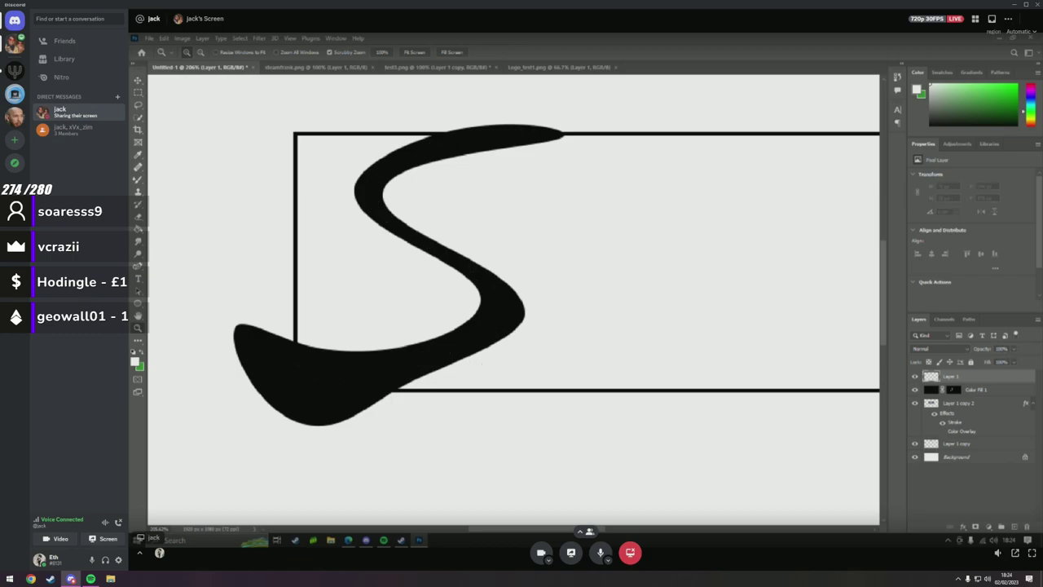
Lower the opacity of the Color Fill 1 road layer to roughly half.
left_click(1014, 350)
left_click(995, 393)
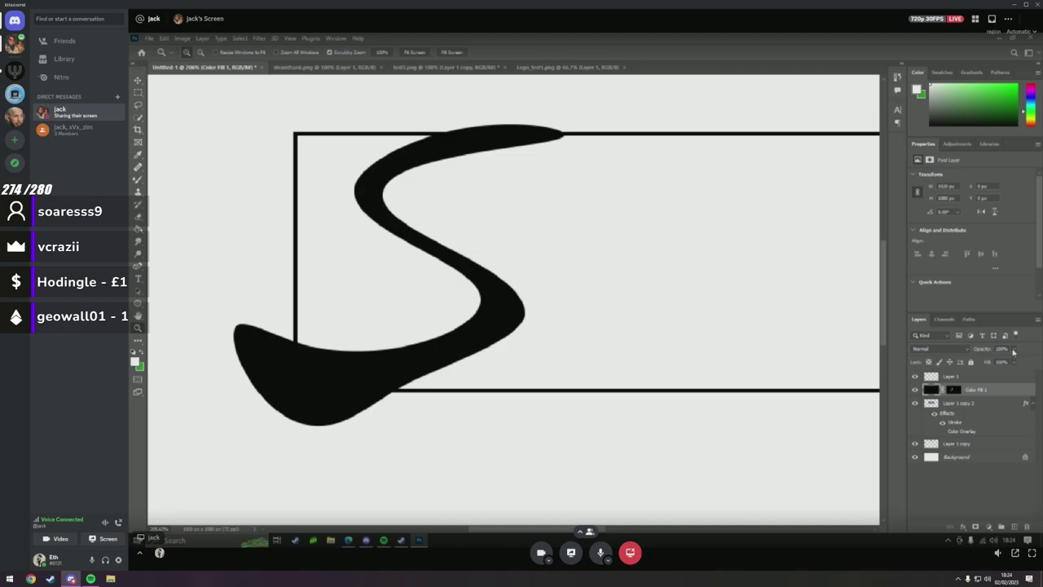
left_click_drag(1014, 350, 995, 361)
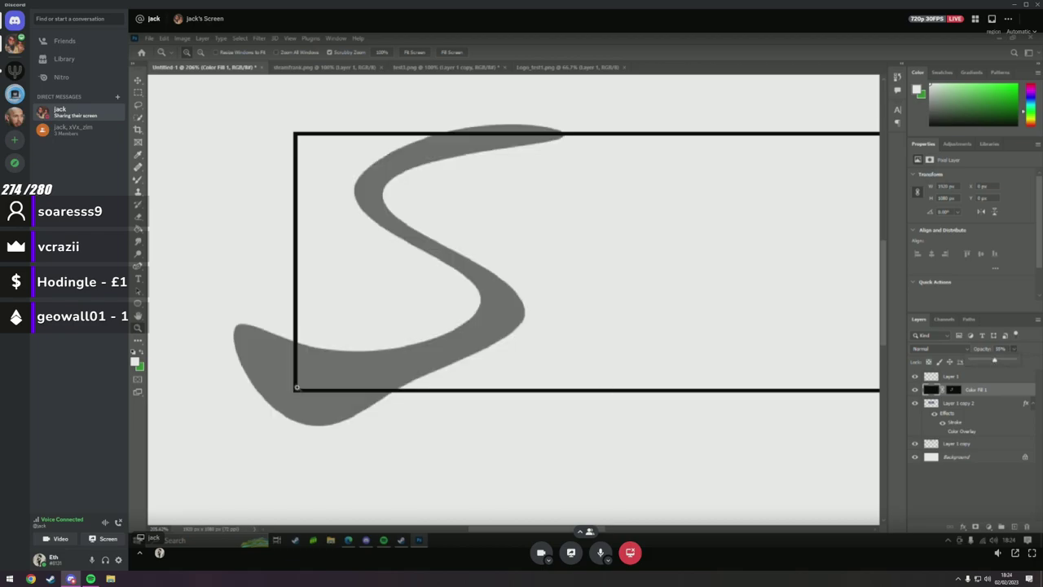
Paint white centre-line dashes with the brush along the lower half of the grey road on the Color Fill 1 layer.
scroll(267, 371, "down", 1)
left_click(137, 179)
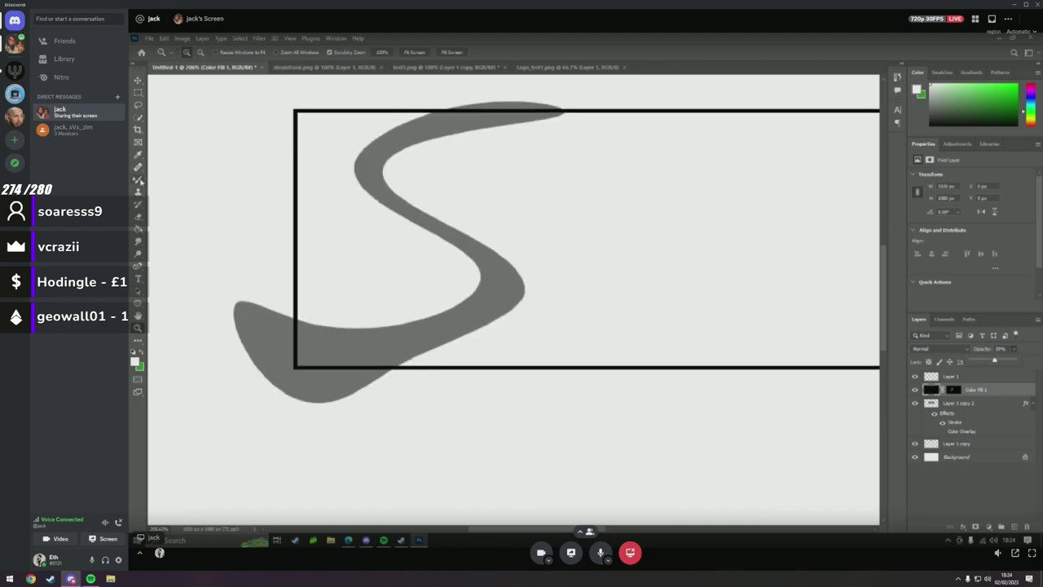
mouse_move(325, 350)
left_mouse_down()
mouse_move(371, 345)
mouse_move(292, 357)
mouse_move(346, 349)
mouse_move(302, 364)
mouse_move(464, 316)
mouse_move(420, 331)
mouse_move(457, 322)
mouse_move(501, 269)
mouse_move(494, 303)
mouse_move(497, 265)
left_mouse_up()
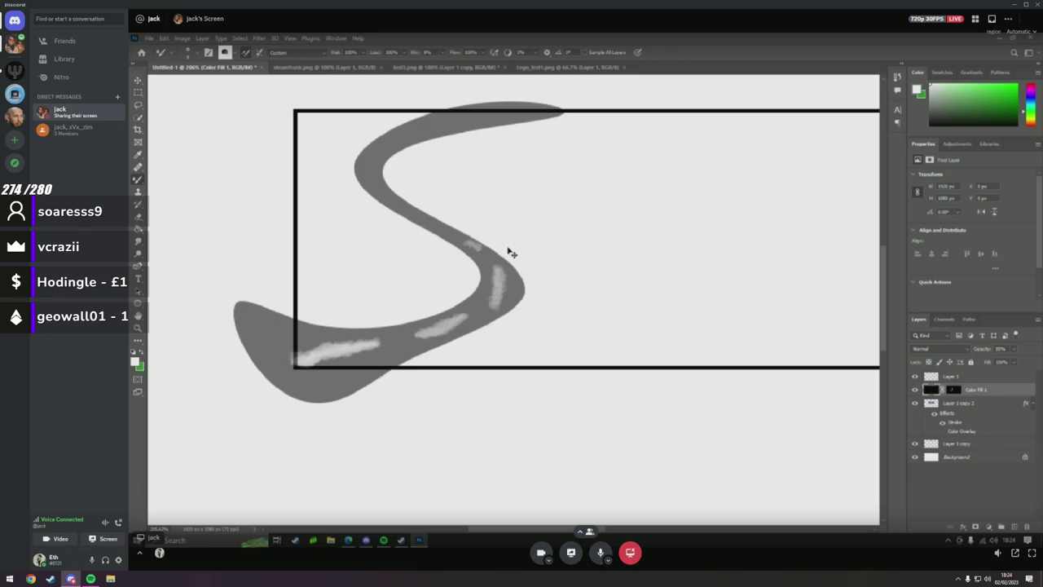
Undo the white dashes on the grey road and the opacity change of the Color Fill 1 layer.
key("ctrl+z")
key("ctrl+z")
key("ctrl+z")
key("ctrl+z")
key("ctrl+z")
key("ctrl+z")
key("ctrl+z")
key("ctrl+z")
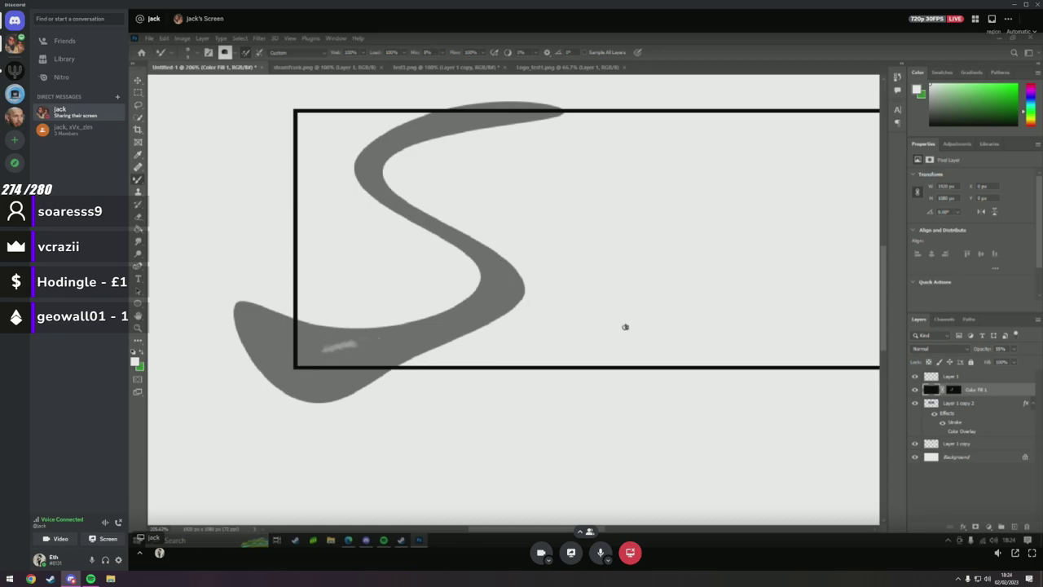
key("ctrl+z")
key("ctrl+z")
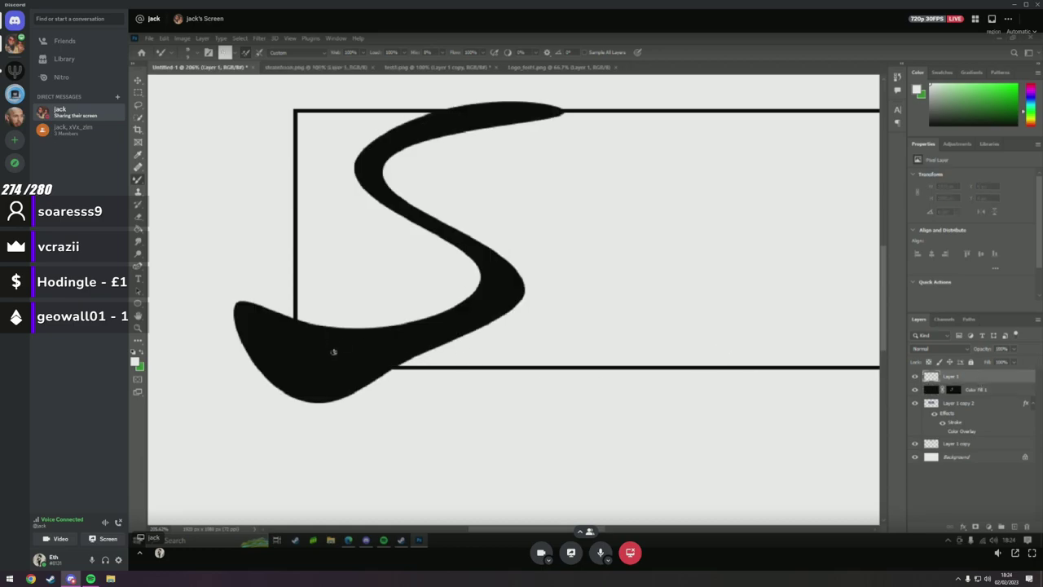
Paint white centre-line dashes on Layer 1 along the whole length of the black S-shaped road.
mouse_move(334, 351)
left_mouse_down()
mouse_move(393, 339)
mouse_move(357, 349)
left_mouse_up()
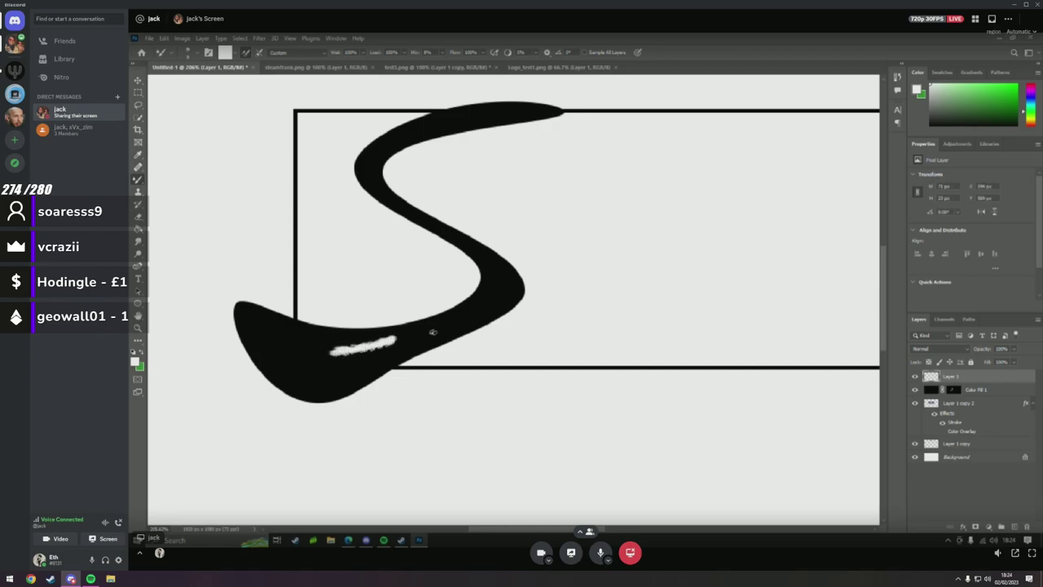
mouse_move(433, 332)
left_mouse_down()
mouse_move(471, 317)
mouse_move(436, 329)
left_mouse_up()
mouse_move(496, 295)
left_mouse_down()
mouse_move(499, 271)
mouse_move(498, 301)
left_mouse_up()
mouse_move(482, 254)
left_mouse_down()
mouse_move(448, 233)
mouse_move(493, 266)
left_mouse_up()
key("ctrl+z")
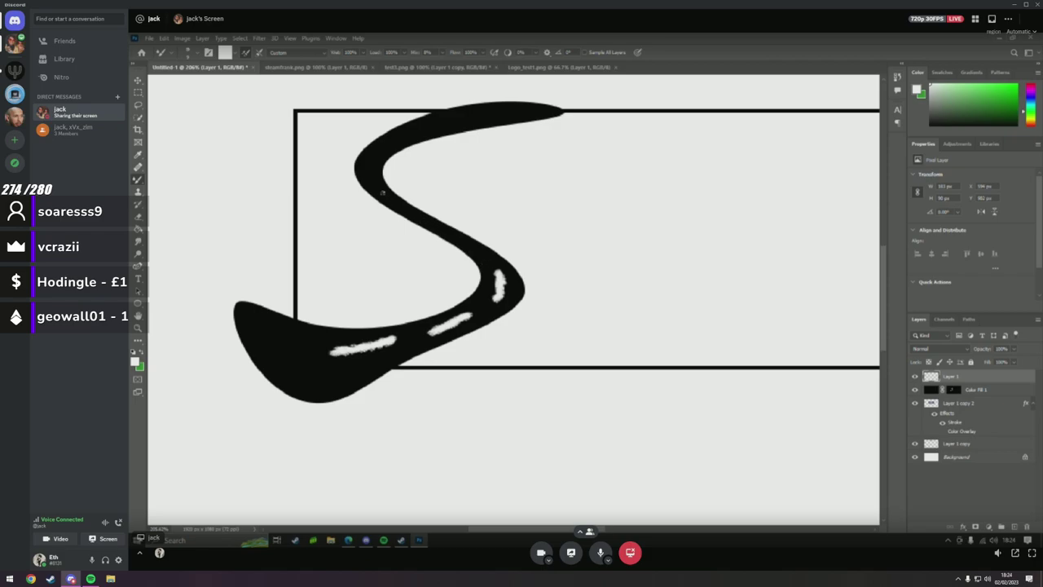
mouse_move(383, 192)
left_mouse_down()
mouse_move(371, 170)
mouse_move(416, 132)
mouse_move(524, 109)
mouse_move(400, 133)
mouse_move(390, 163)
mouse_move(368, 160)
mouse_move(380, 191)
left_mouse_up()
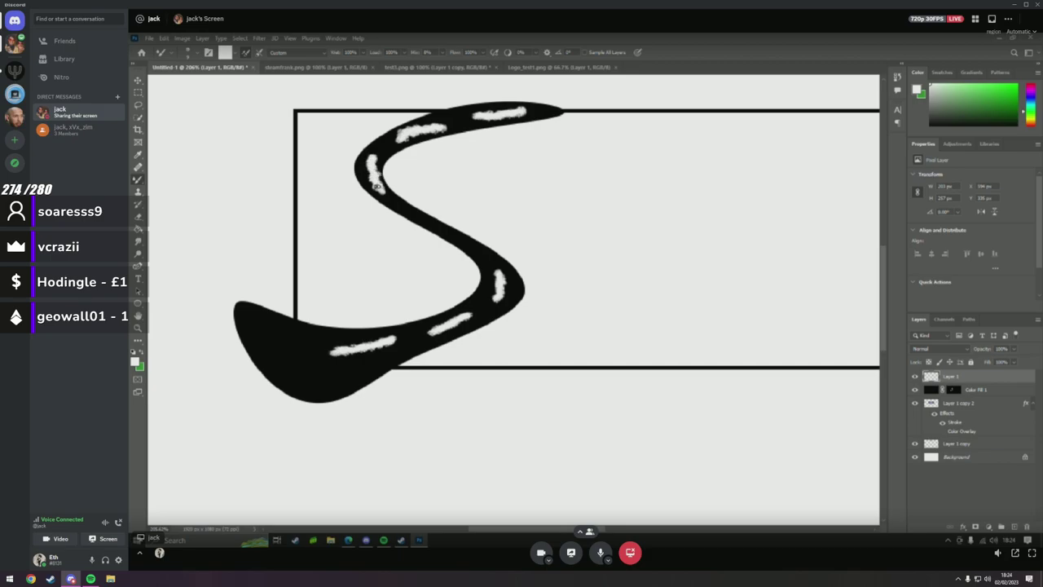
right_click(407, 215)
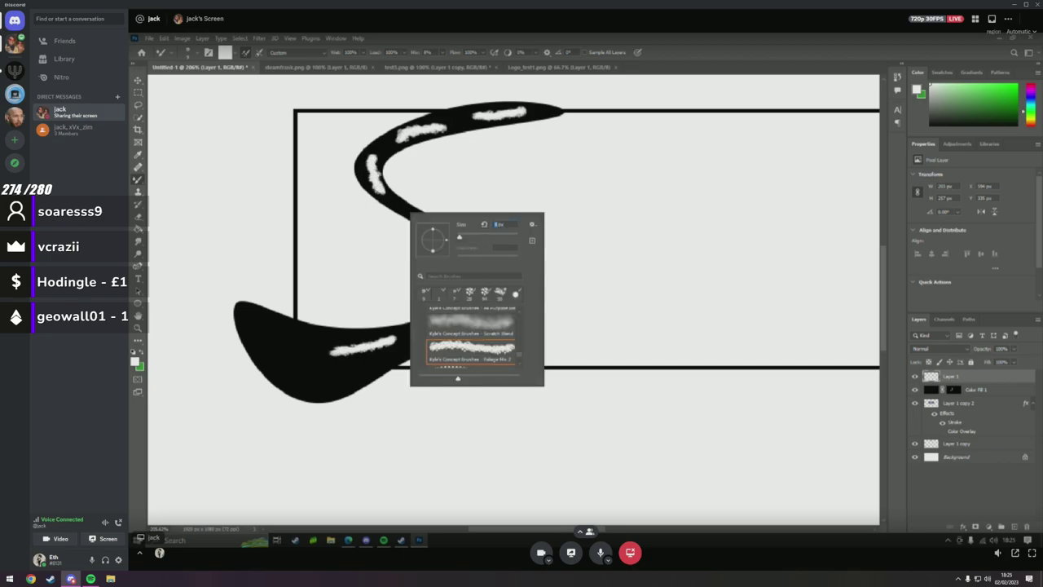
key("Return")
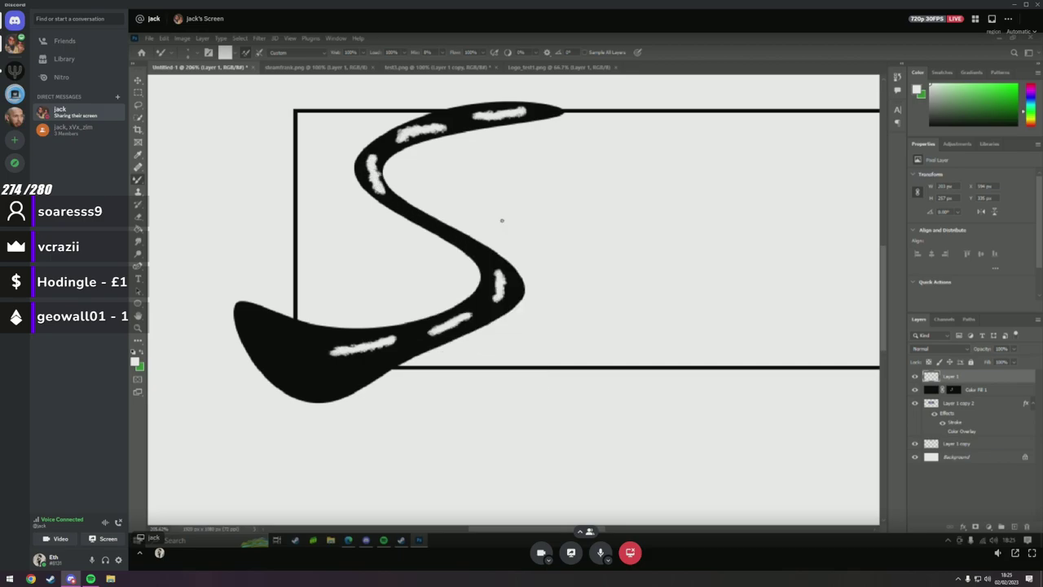
left_click_drag(396, 203, 414, 214)
key("ctrl+z")
key("ctrl+z")
key("ctrl+shift+z")
Compare the dashed road with the whole banner, and undo the white dashes on it.
left_click(138, 328)
left_click(659, 285, "alt")
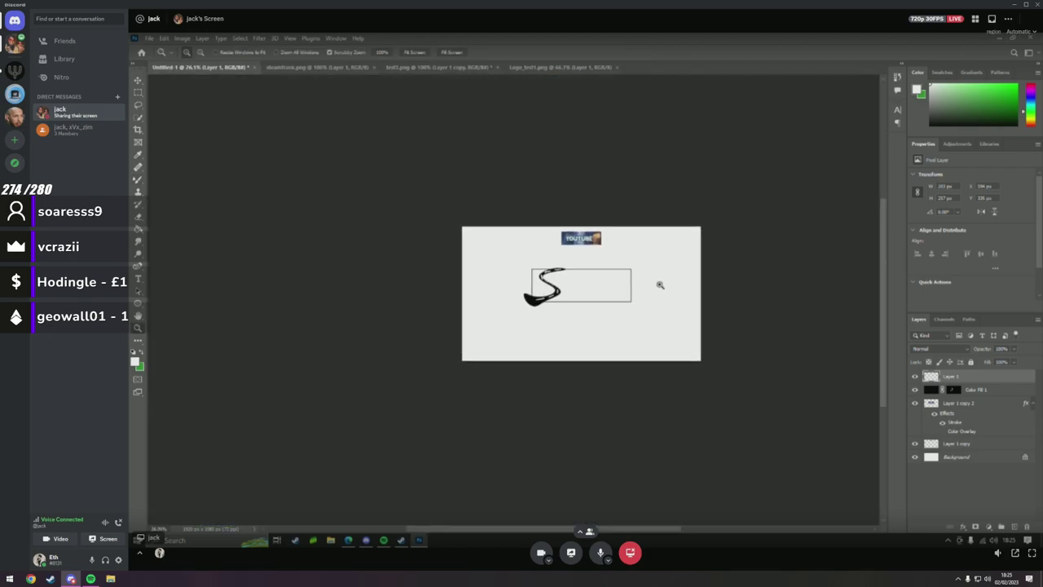
left_click_drag(660, 284, 591, 276)
left_click(592, 276)
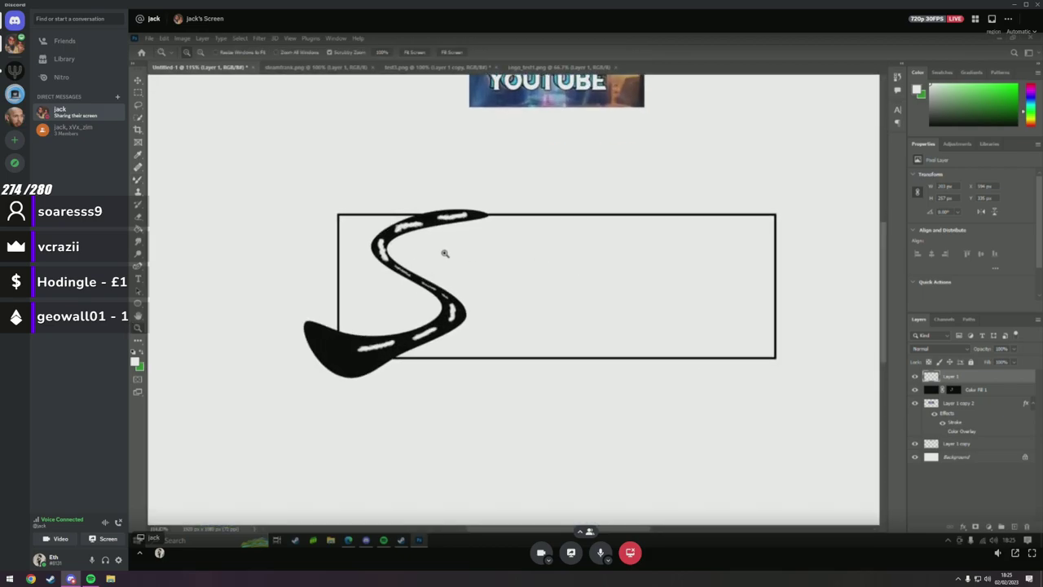
key("ctrl+z")
key("ctrl+z")
key("ctrl+z")
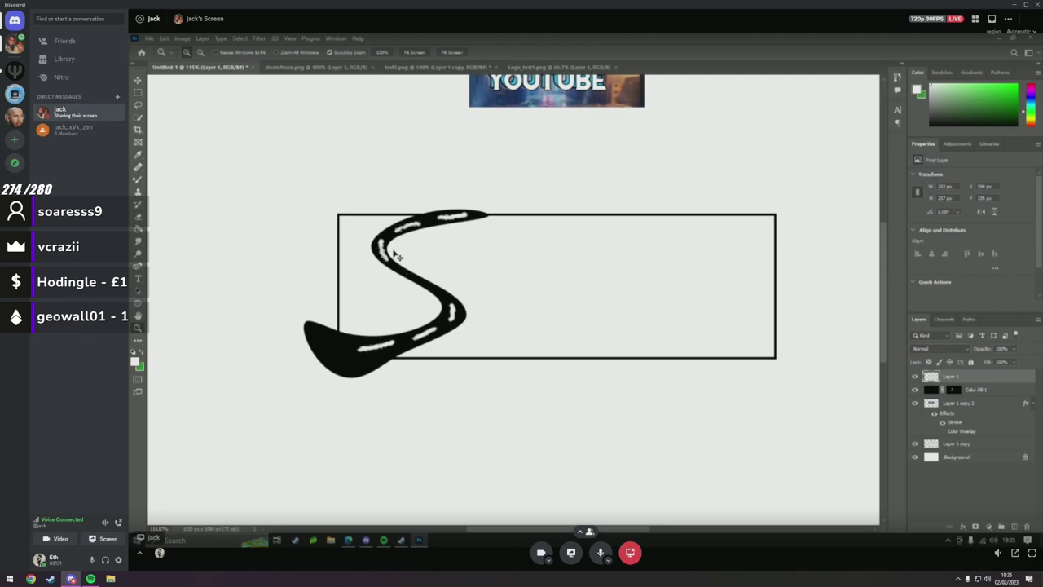
key("ctrl+z")
key("ctrl+z")
key("ctrl+z")
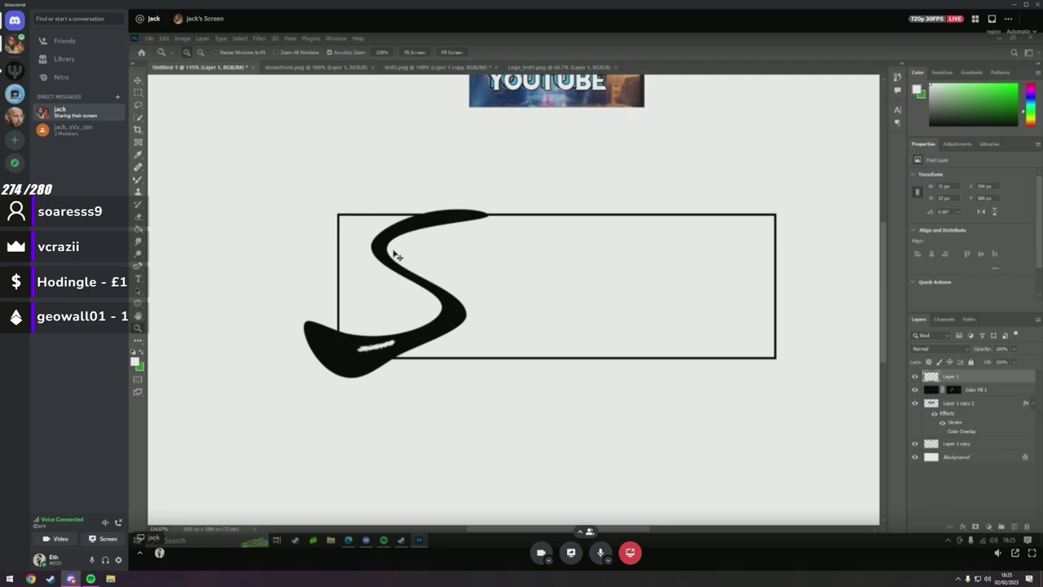
Paint thin white centre-line dashes with the brush along the road's upper curve and its diagonal middle section.
scroll(407, 245, "down", 1)
mouse_move(408, 239)
left_mouse_down()
mouse_move(424, 255)
mouse_move(323, 224)
left_mouse_up()
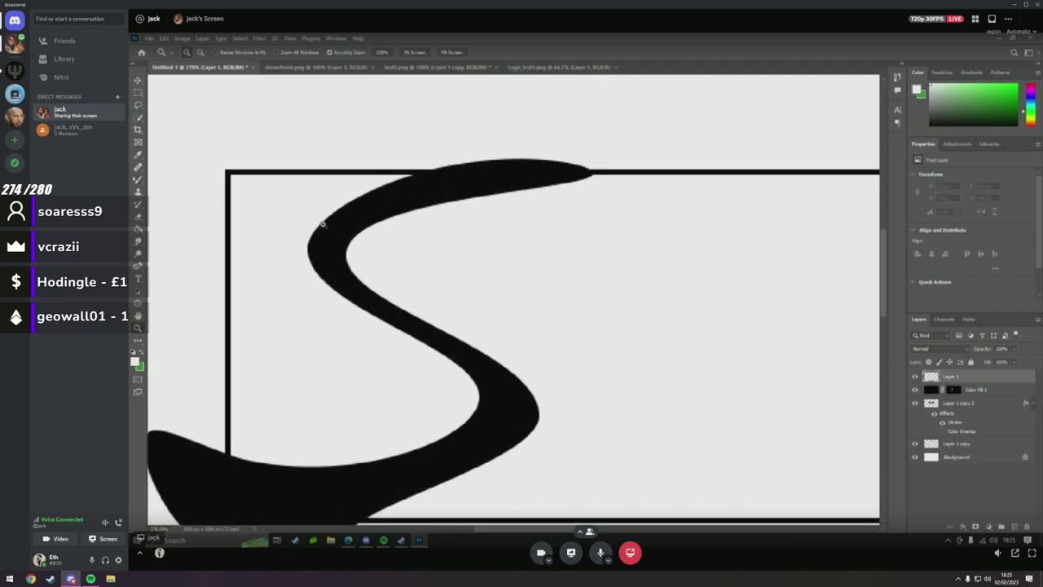
left_click(138, 179)
left_click_drag(489, 177, 375, 207)
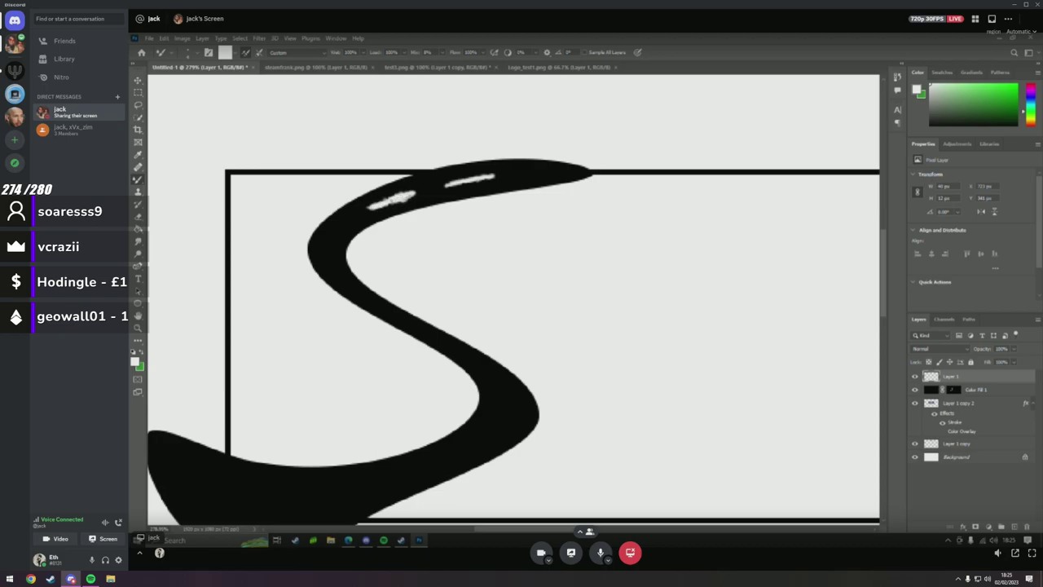
mouse_move(337, 233)
left_mouse_down()
mouse_move(328, 256)
mouse_move(339, 227)
left_mouse_up()
mouse_move(341, 278)
left_mouse_down()
mouse_move(360, 293)
mouse_move(340, 280)
left_mouse_up()
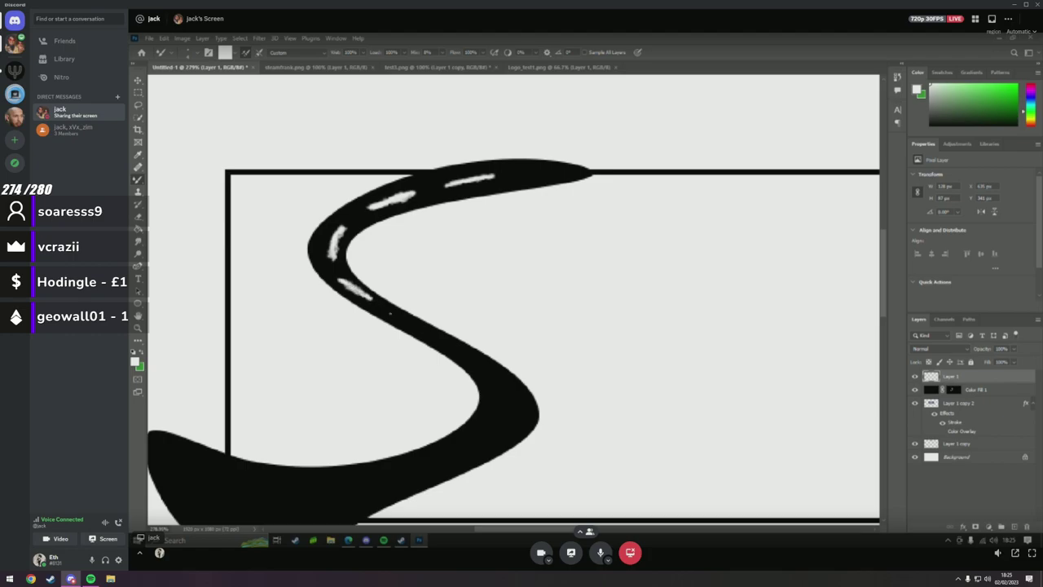
mouse_move(390, 313)
left_mouse_down()
mouse_move(476, 342)
mouse_move(449, 319)
mouse_move(504, 363)
mouse_move(506, 381)
mouse_move(502, 357)
mouse_move(448, 380)
mouse_move(458, 373)
left_mouse_up()
Continue the white centre-line dashes around the road's lower bend to where the road widens.
scroll(485, 343, "down", 1)
scroll(470, 317, "down", 1)
scroll(503, 390, "down", 2)
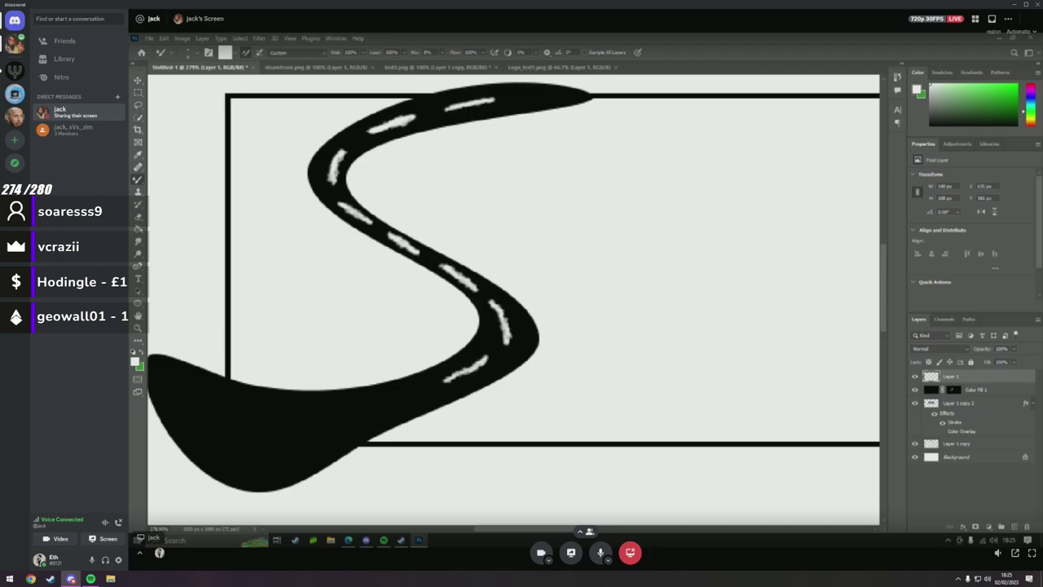
scroll(391, 350, "down", 3)
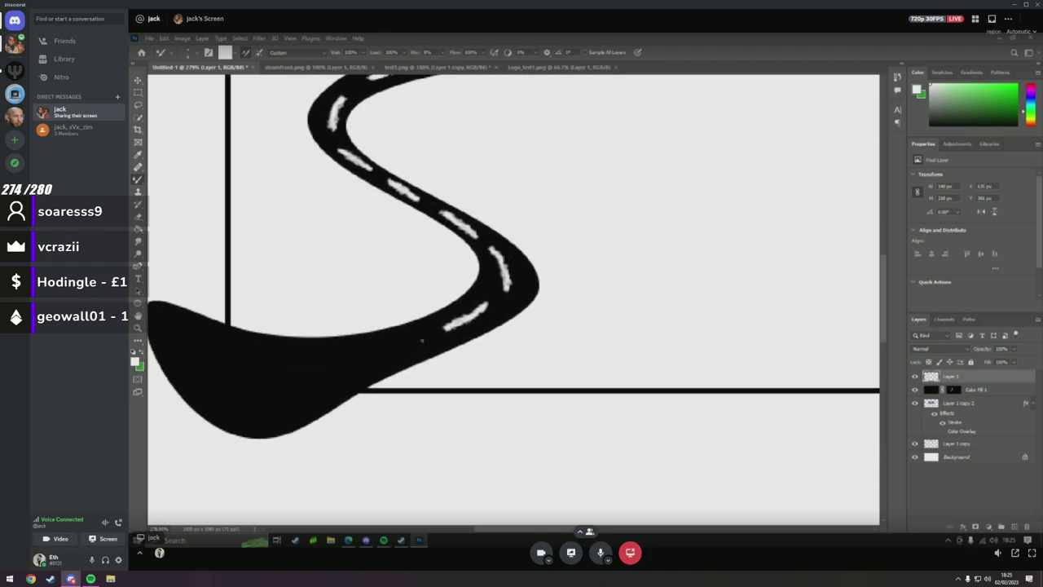
mouse_move(420, 341)
left_mouse_down()
mouse_move(387, 348)
mouse_move(424, 341)
left_mouse_up()
scroll(514, 326, "down", 3)
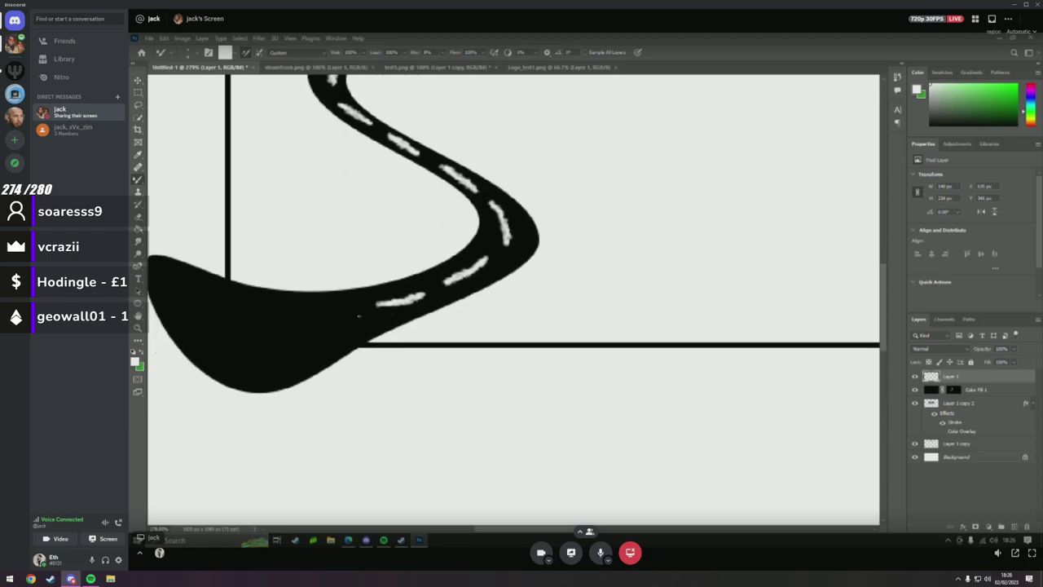
mouse_move(353, 315)
left_mouse_down()
mouse_move(290, 322)
mouse_move(351, 314)
left_mouse_up()
Check how the dashed road looks in the whole banner beside the YouTube reference panel.
key("z")
key("ctrl+0")
scroll(440, 326, "down", 2)
scroll(497, 303, "up", 1)
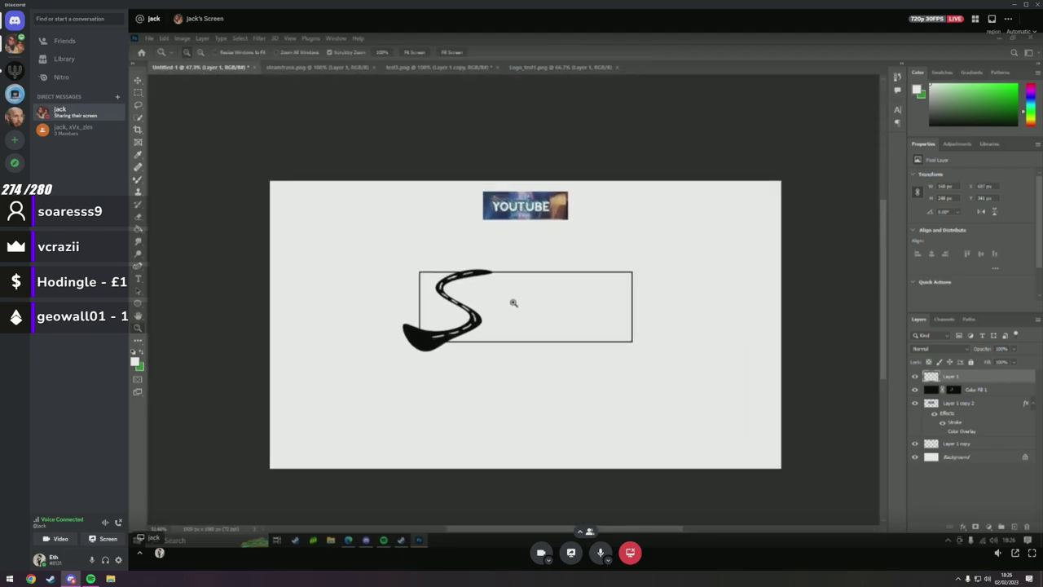
scroll(513, 302, "up", 2)
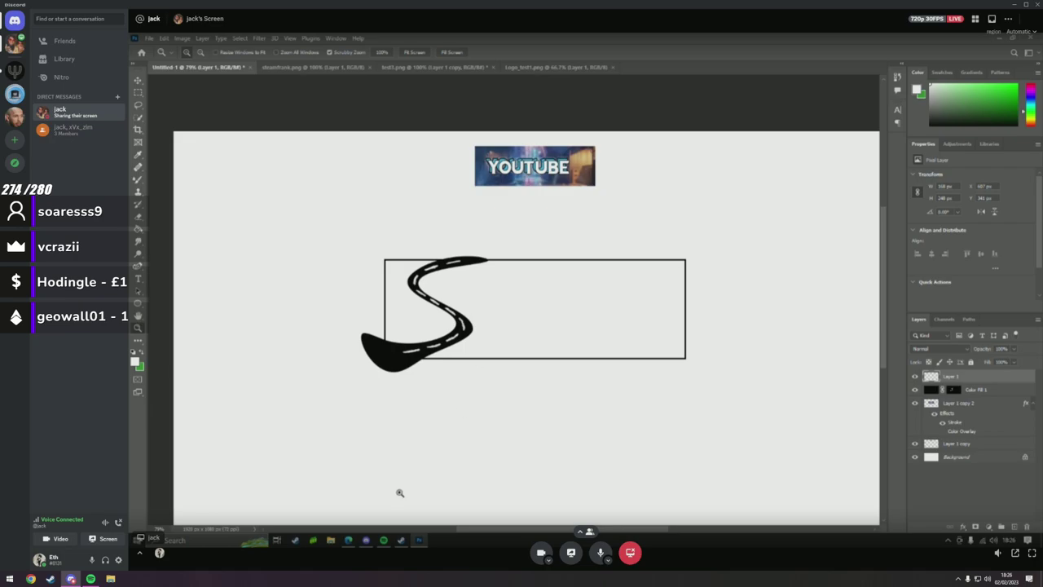
left_click(348, 540)
left_click(419, 540)
left_click_drag(421, 309, 571, 332)
key("ctrl+0")
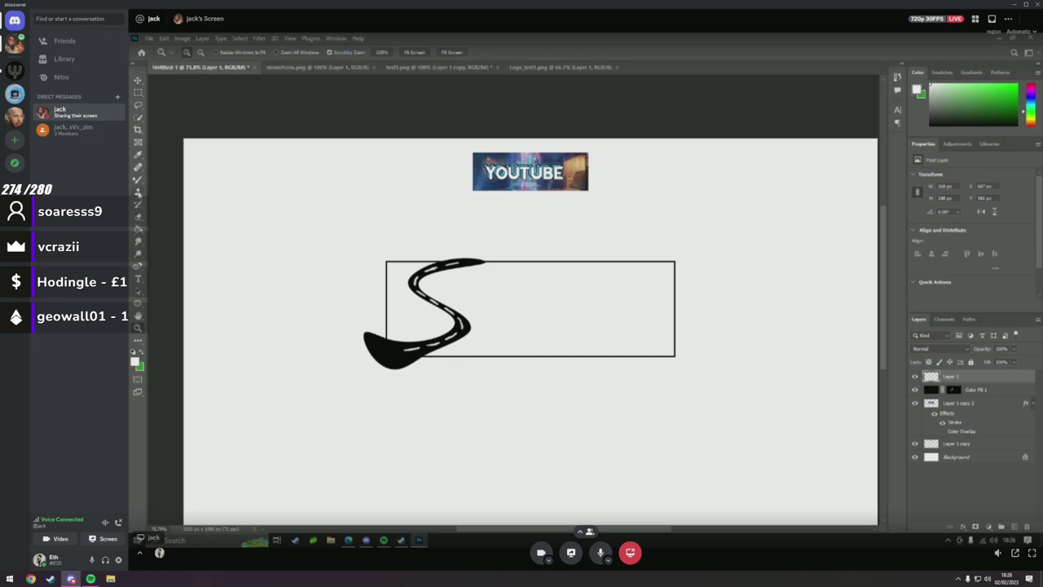
Set the foreground colour to 000000 and paint a thin wavy line across the panel, interrupted by the road.
left_click(138, 180)
left_click(137, 362)
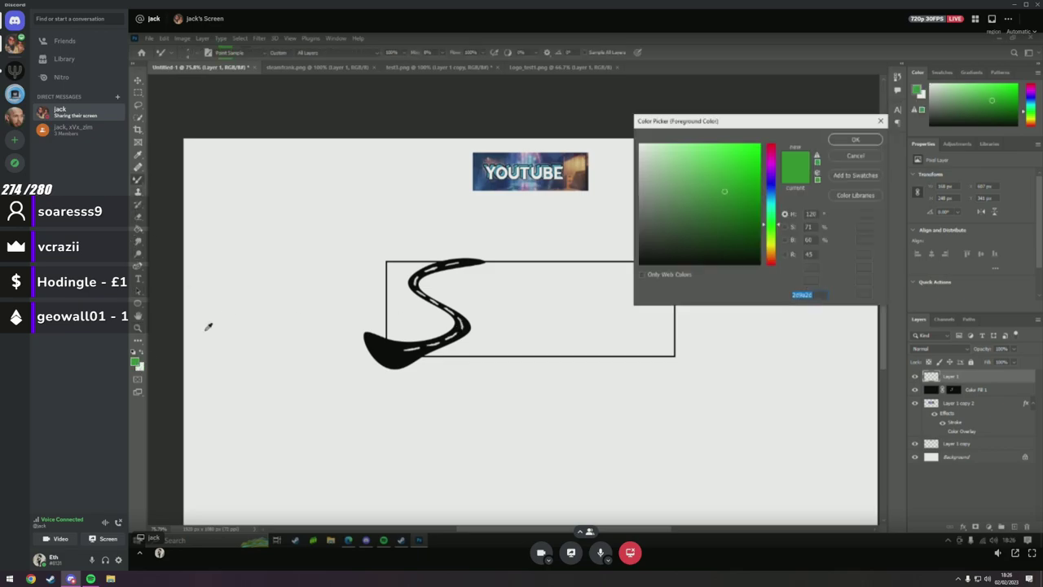
type("ffffff000000")
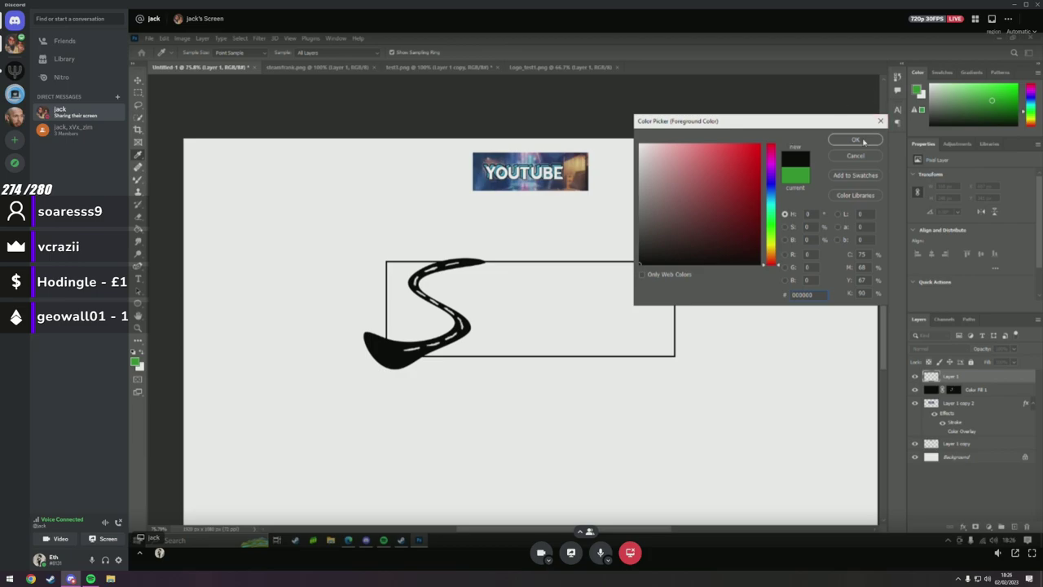
left_click(854, 140)
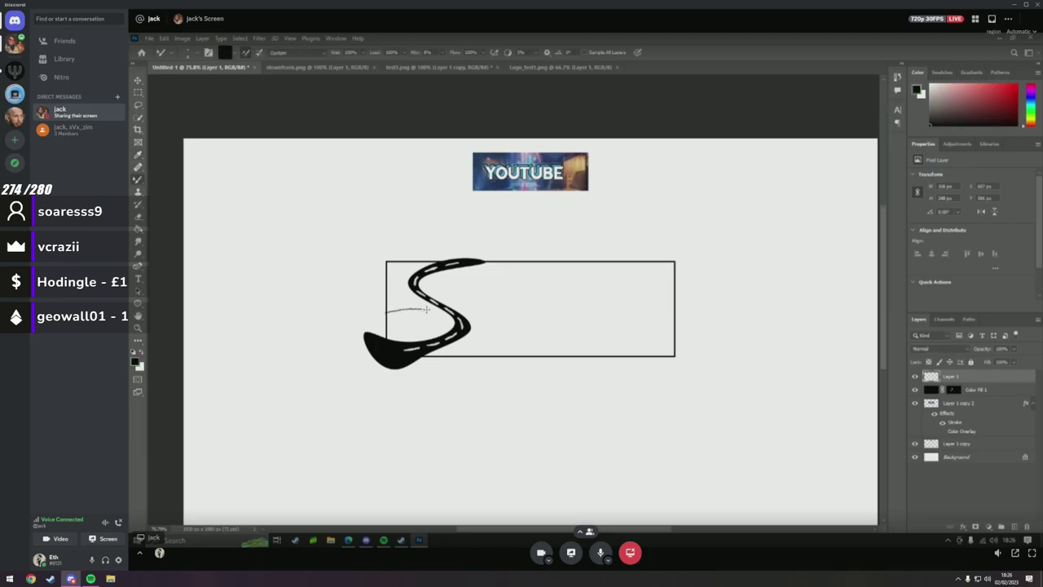
mouse_move(469, 317)
left_mouse_down()
mouse_move(549, 325)
mouse_move(645, 308)
left_mouse_up()
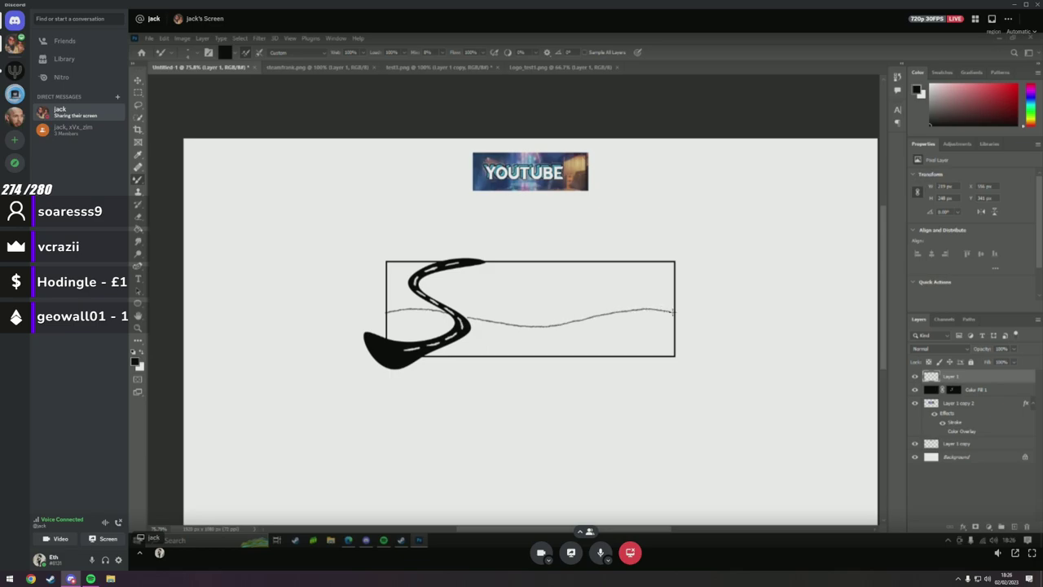
scroll(378, 311, "down", 1)
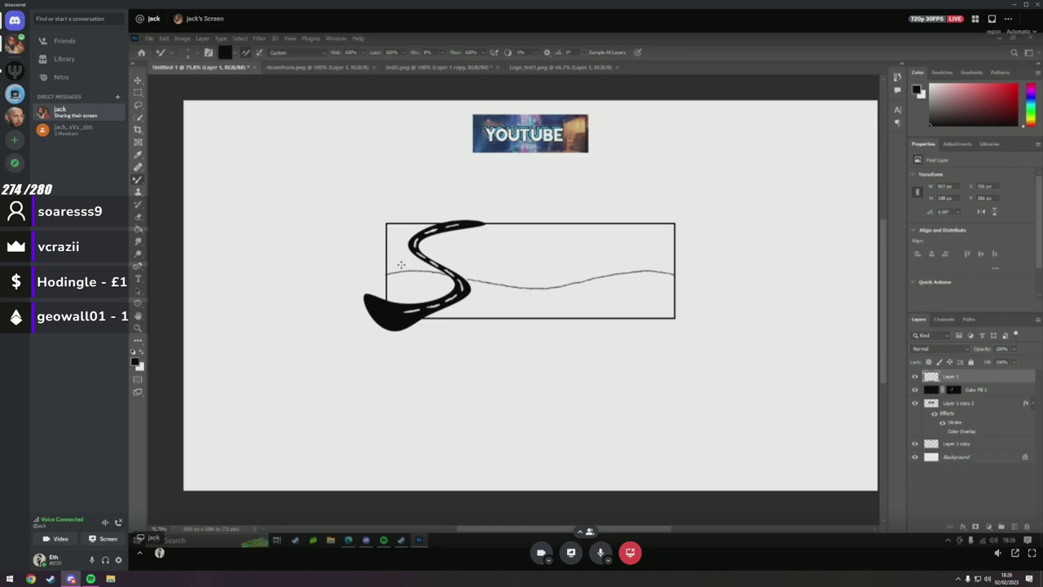
scroll(500, 272, "down", 1)
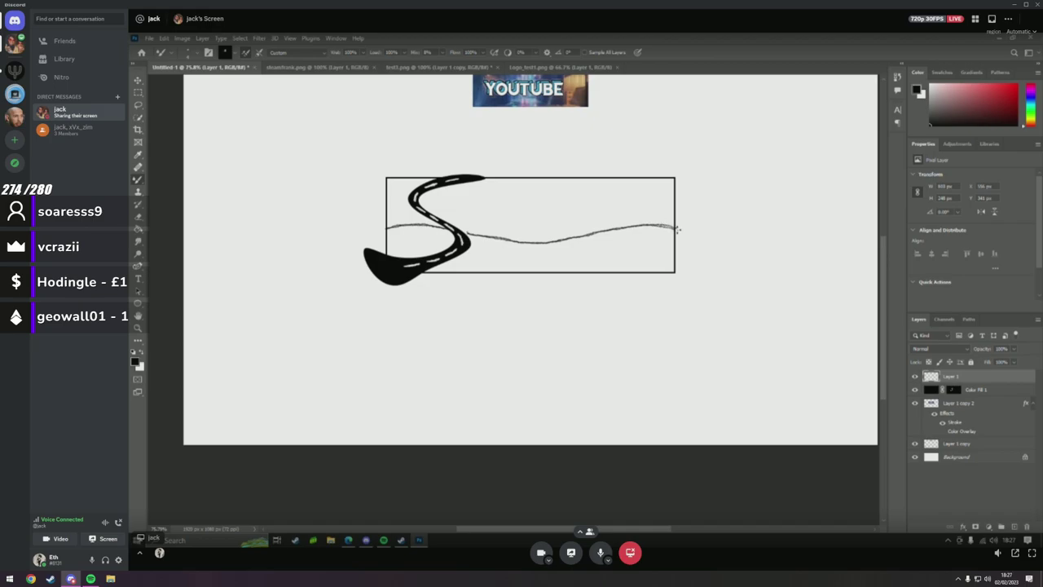
Thicken the start of the wavy line beside the road's outer bend and join it to the road's edge.
left_click(138, 327)
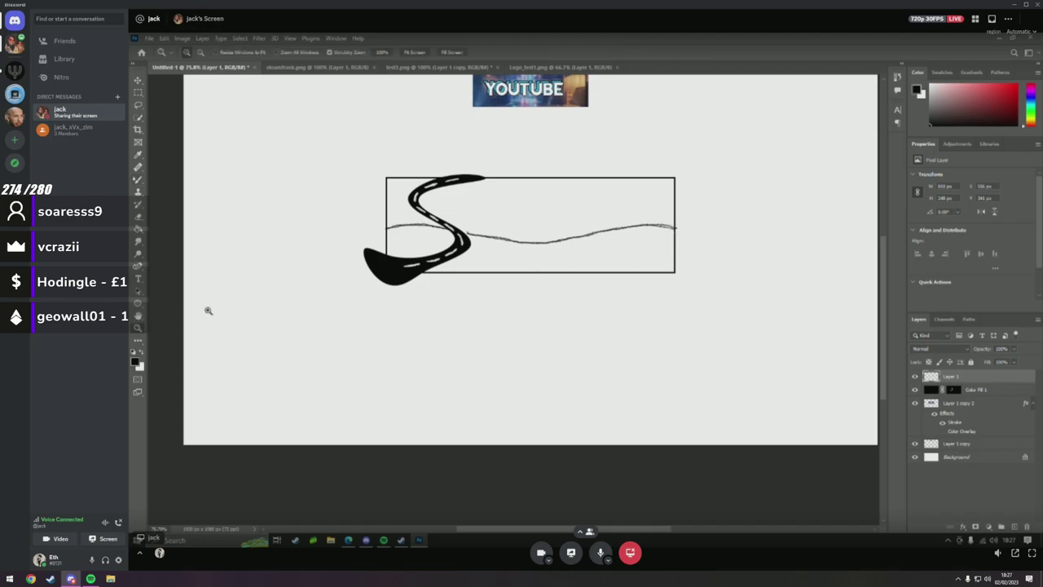
left_click_drag(471, 234, 471, 235)
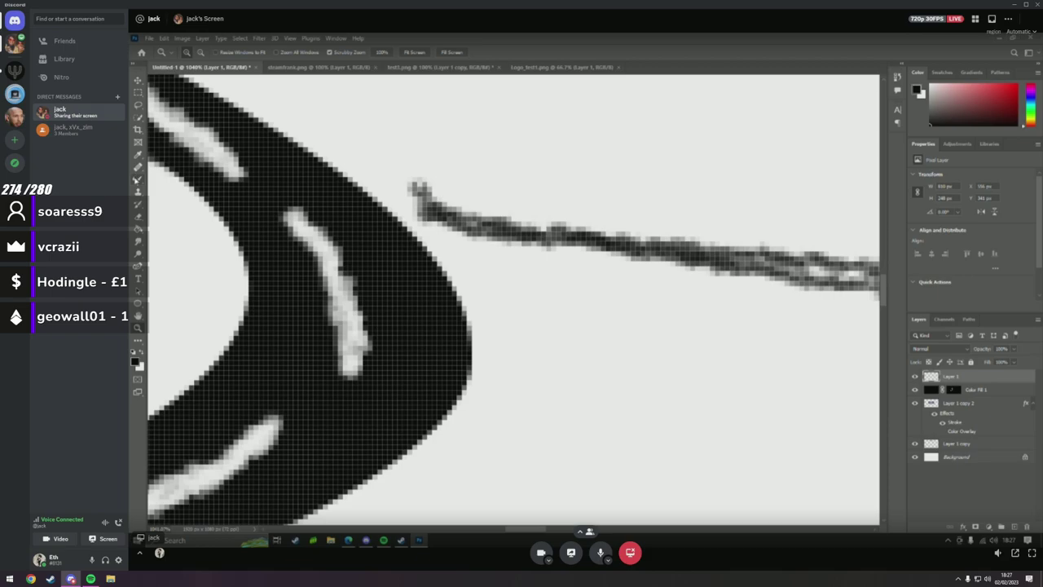
key("b")
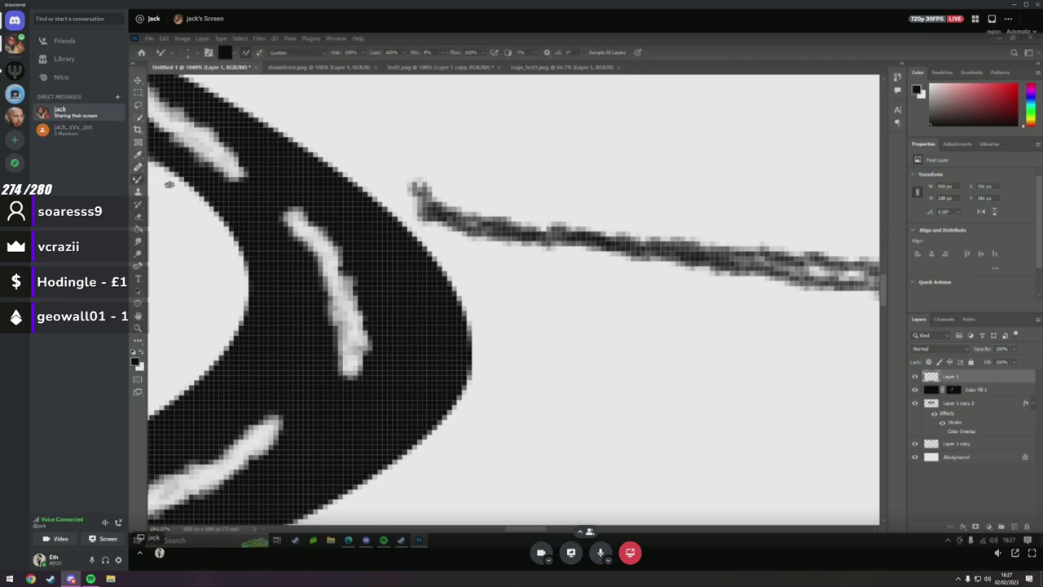
mouse_move(416, 202)
left_mouse_down()
mouse_move(371, 197)
mouse_move(414, 213)
mouse_move(419, 200)
mouse_move(369, 201)
mouse_move(549, 234)
mouse_move(458, 223)
mouse_move(432, 216)
mouse_move(864, 275)
mouse_move(446, 220)
left_mouse_up()
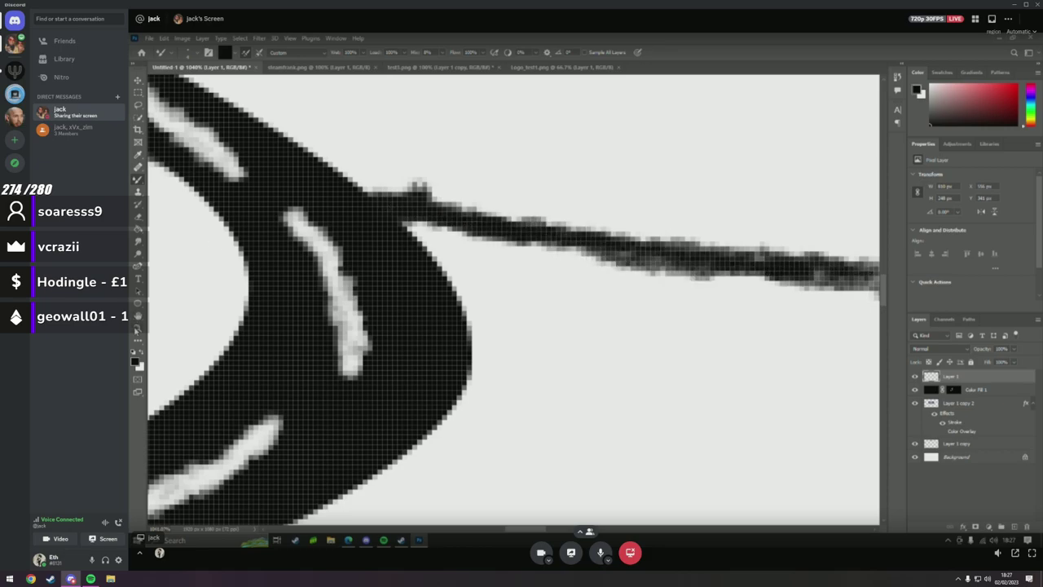
key("z")
mouse_move(440, 318)
left_mouse_down()
mouse_move(379, 318)
mouse_move(424, 319)
left_mouse_up()
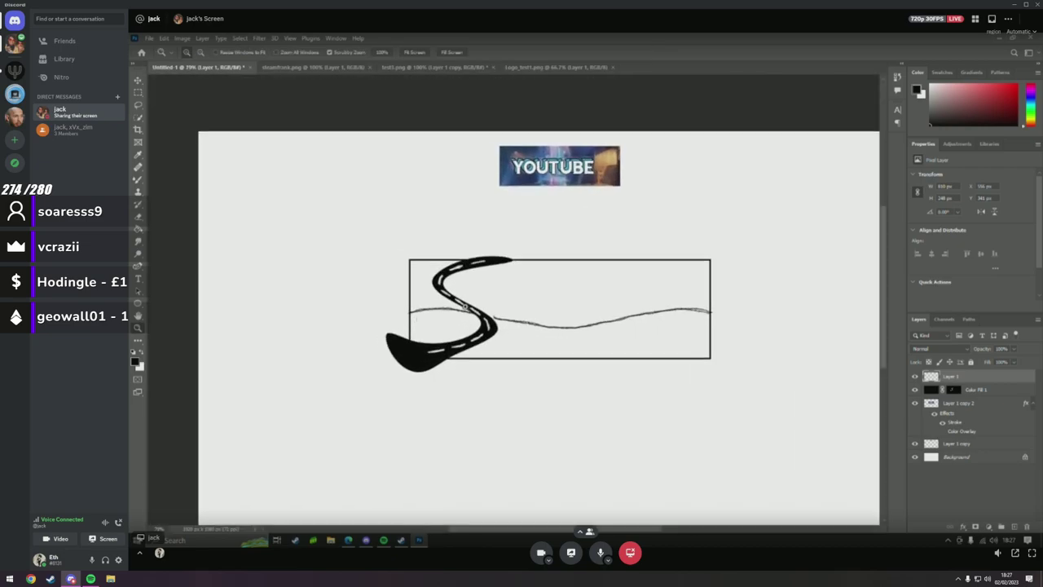
mouse_move(531, 331)
left_mouse_down()
mouse_move(577, 333)
mouse_move(608, 327)
mouse_move(574, 304)
mouse_move(531, 312)
mouse_move(397, 294)
mouse_move(495, 303)
left_mouse_up()
key("b")
key("z")
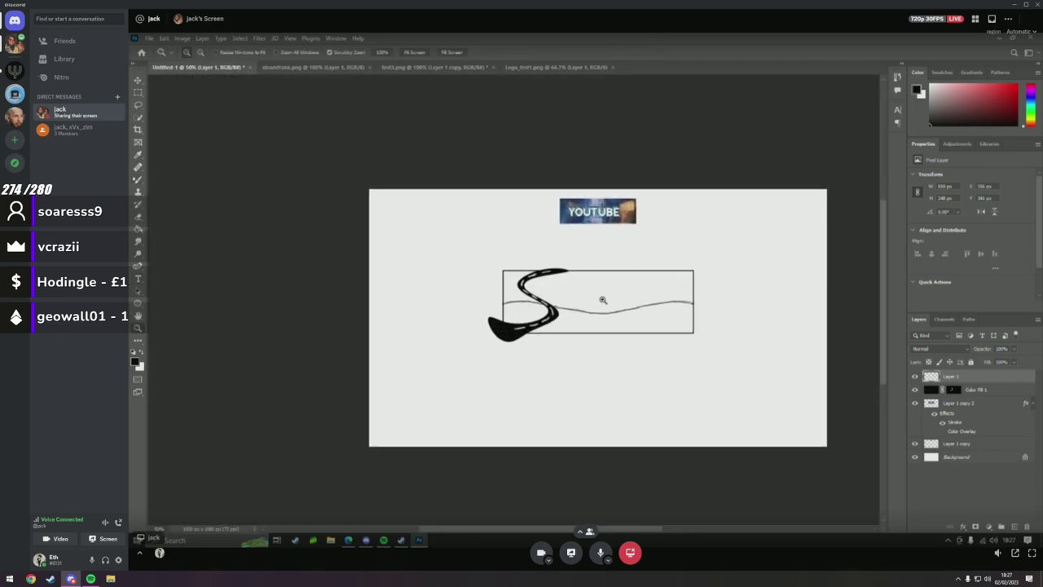
mouse_move(604, 300)
left_mouse_down()
mouse_move(571, 280)
mouse_move(587, 291)
mouse_move(561, 304)
mouse_move(635, 299)
mouse_move(595, 294)
mouse_move(603, 305)
left_mouse_up()
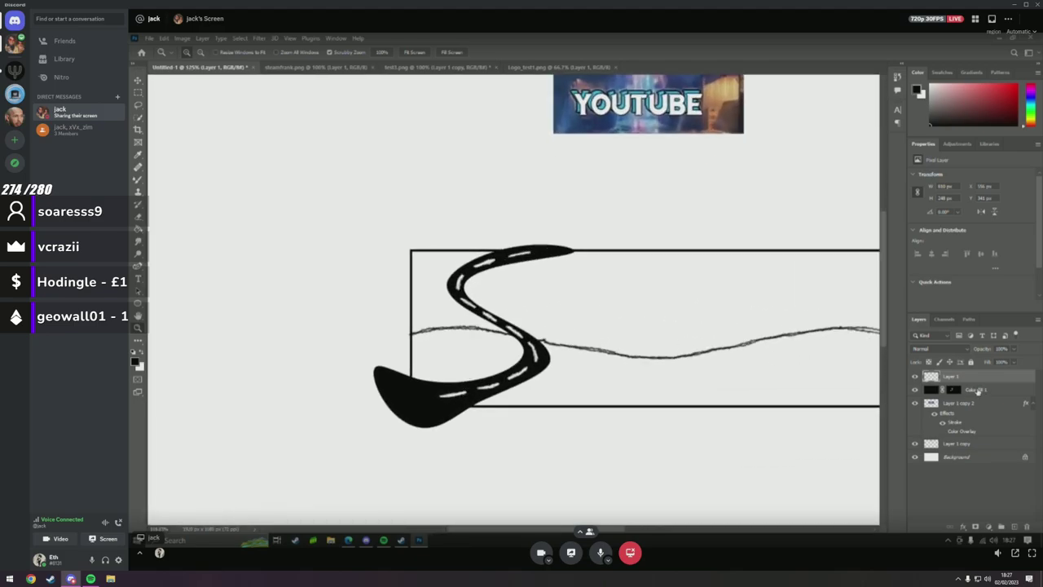
Outline a four-sided area just outside the panel's left border with the Pen tool and make it a selection.
left_click_drag(980, 403, 978, 441)
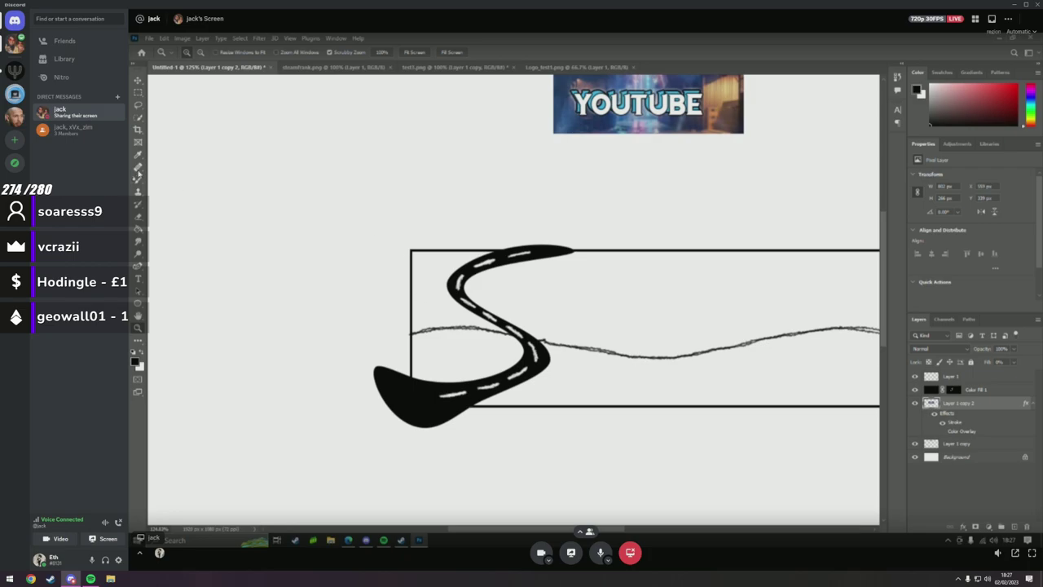
left_click(970, 379)
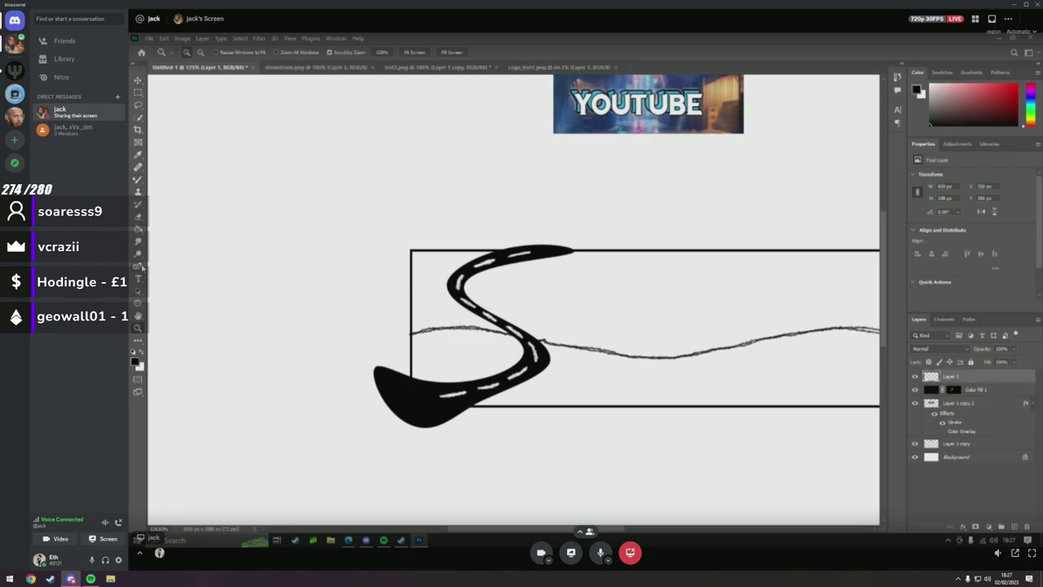
left_click_drag(142, 266, 167, 268)
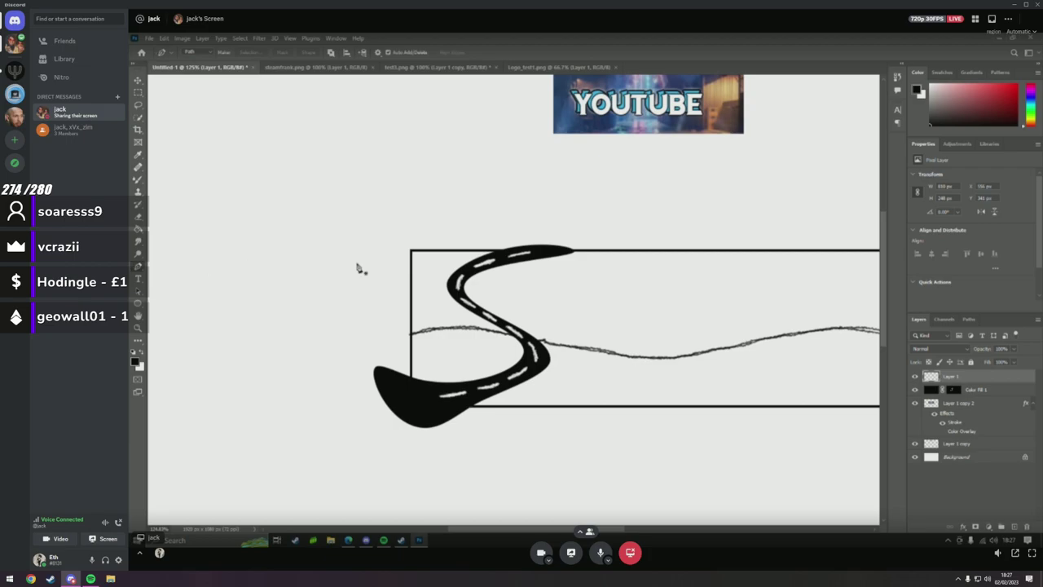
left_click(412, 252)
left_click(411, 406)
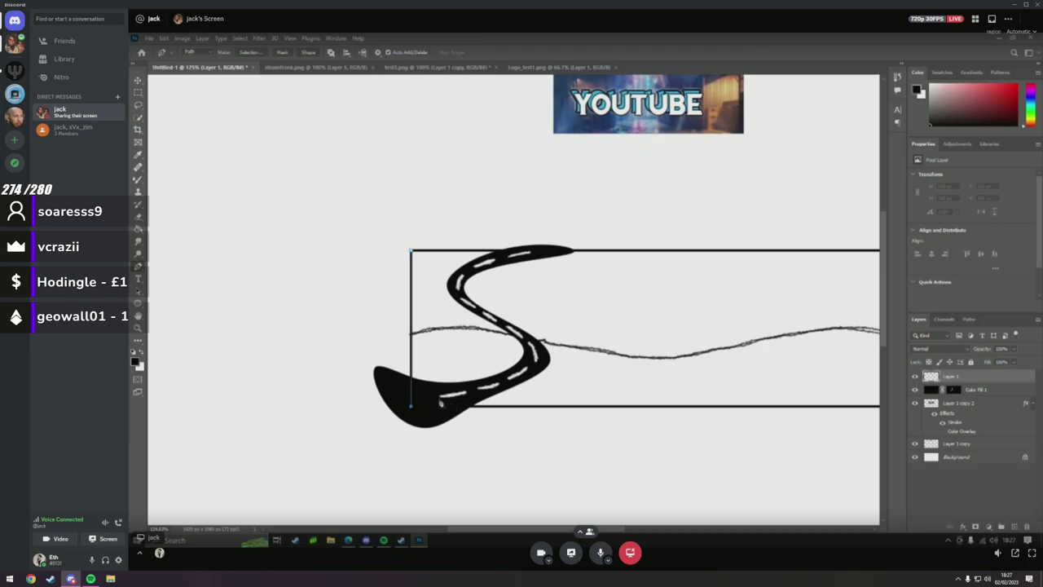
left_click(355, 407)
left_click(351, 245)
left_click(411, 251)
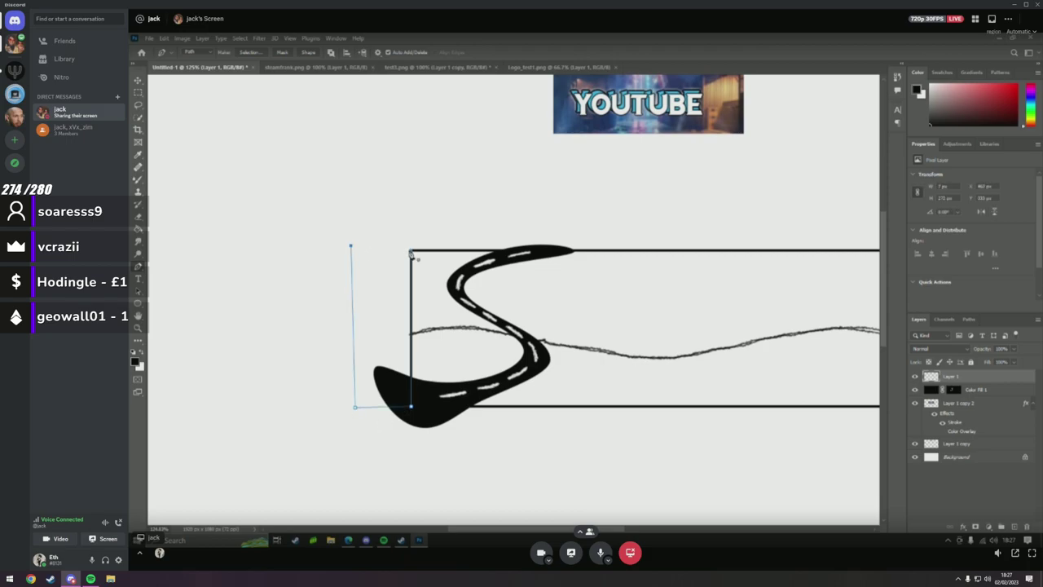
right_click(386, 284)
left_click(430, 329)
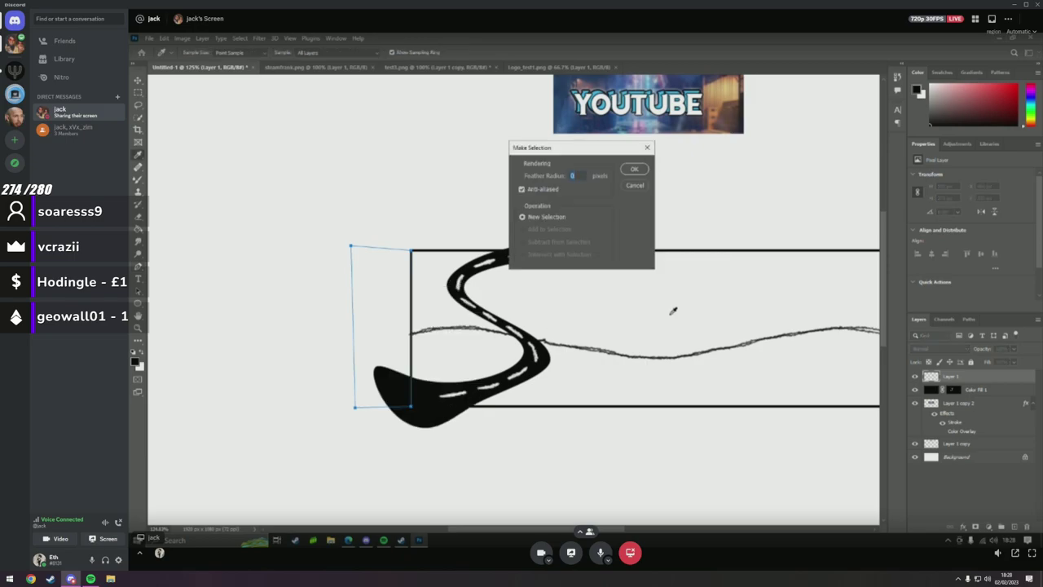
left_click(636, 170)
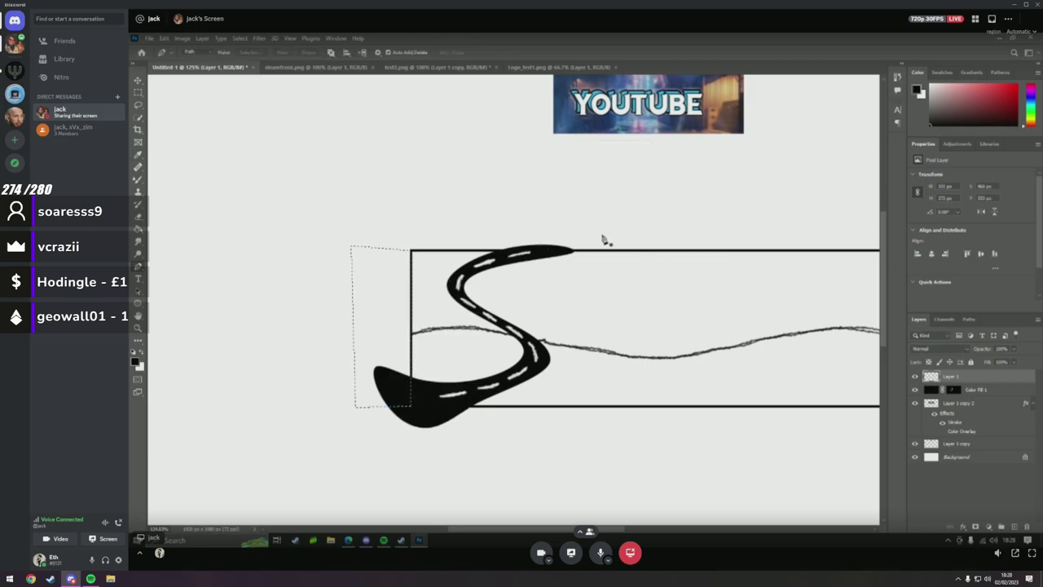
Identify the road's layer, Color Fill 1, and delete the part of the road inside the selection beyond the left border.
right_click(378, 315)
left_click(368, 298)
left_click(913, 377)
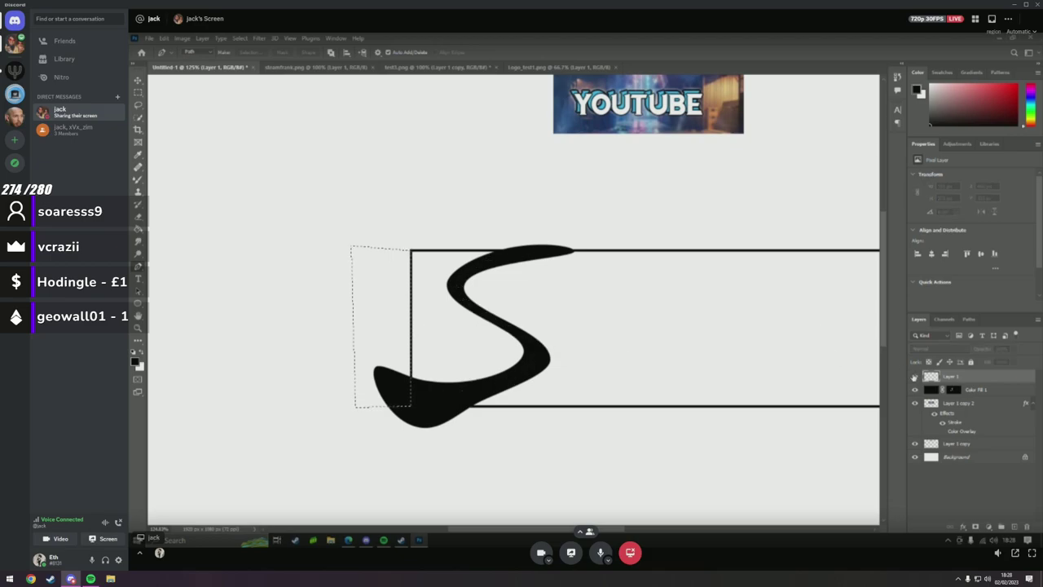
left_click(914, 376)
left_click(914, 377)
left_click(914, 376)
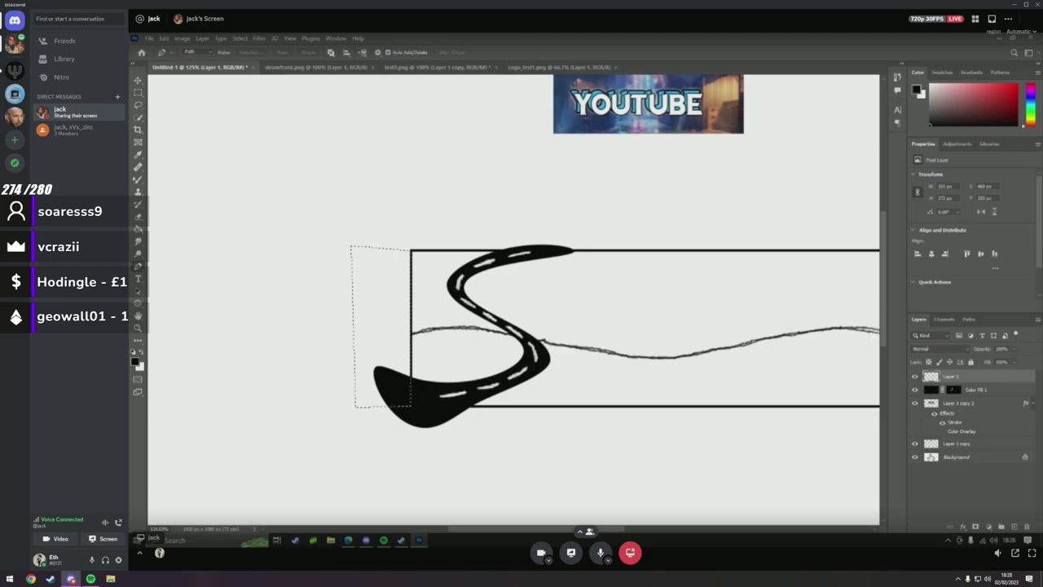
left_click(941, 444)
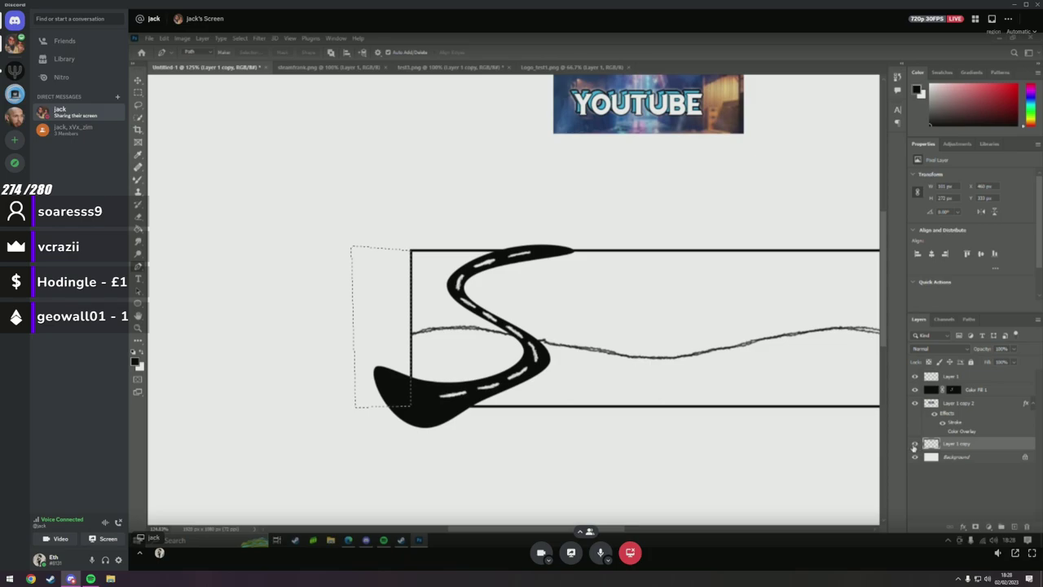
left_click(933, 390)
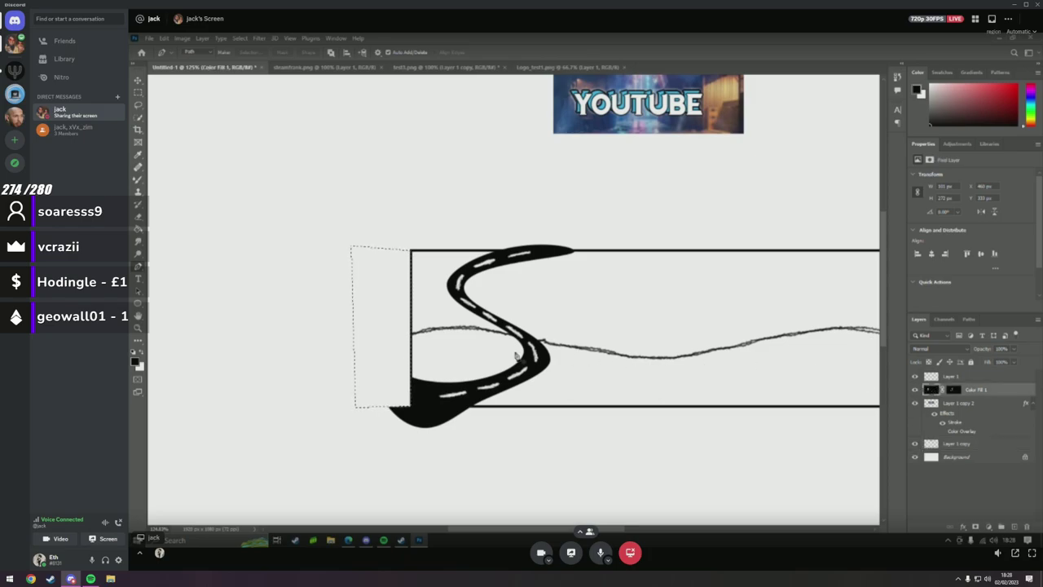
Delete the stray path beside the panel and deselect the area beyond the left border.
right_click(349, 310)
left_click(371, 282)
right_click(367, 308)
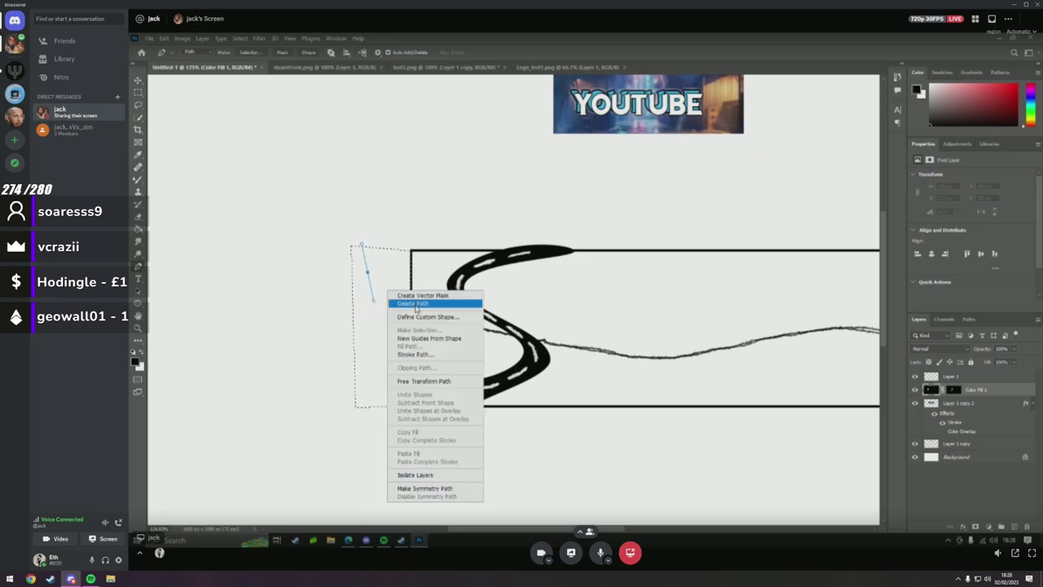
left_click(404, 296)
left_click(138, 104)
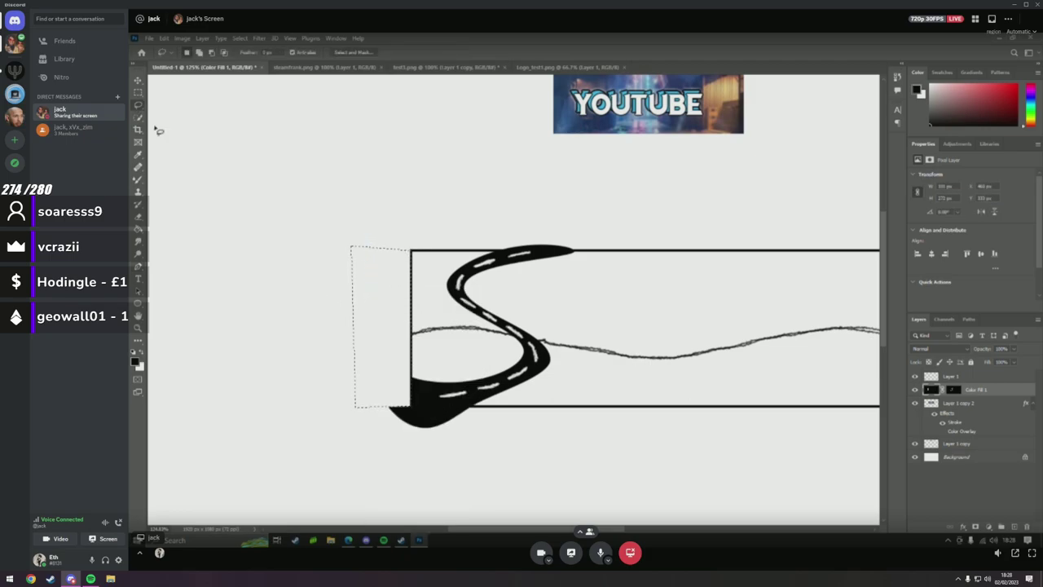
right_click(386, 312)
left_click(401, 319)
Outline the area around the road's overhang below the panel's bottom border with the Pen tool and make it a selection.
scroll(485, 387, "down", 1)
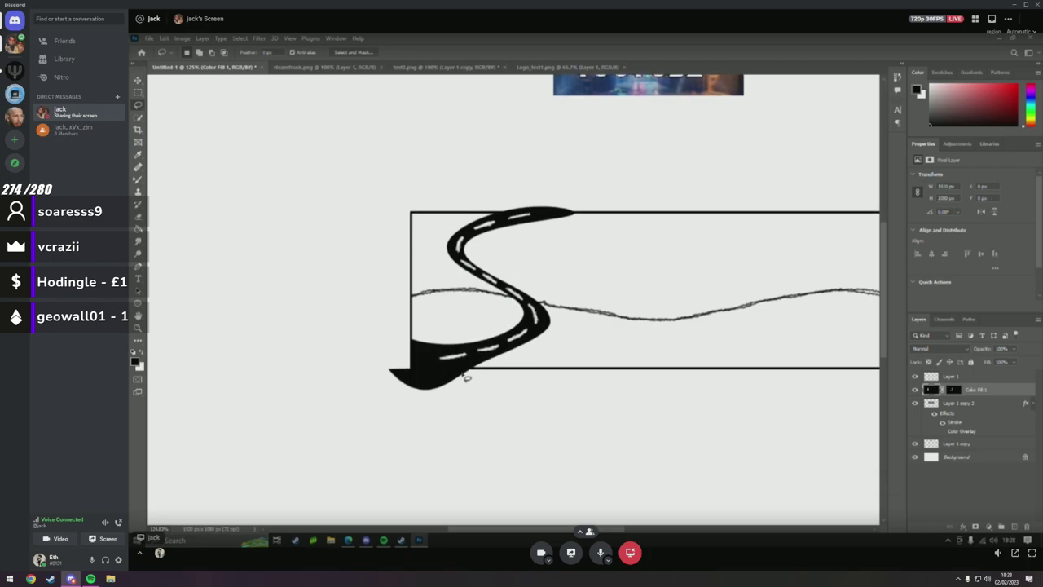
scroll(411, 346, "up", 1)
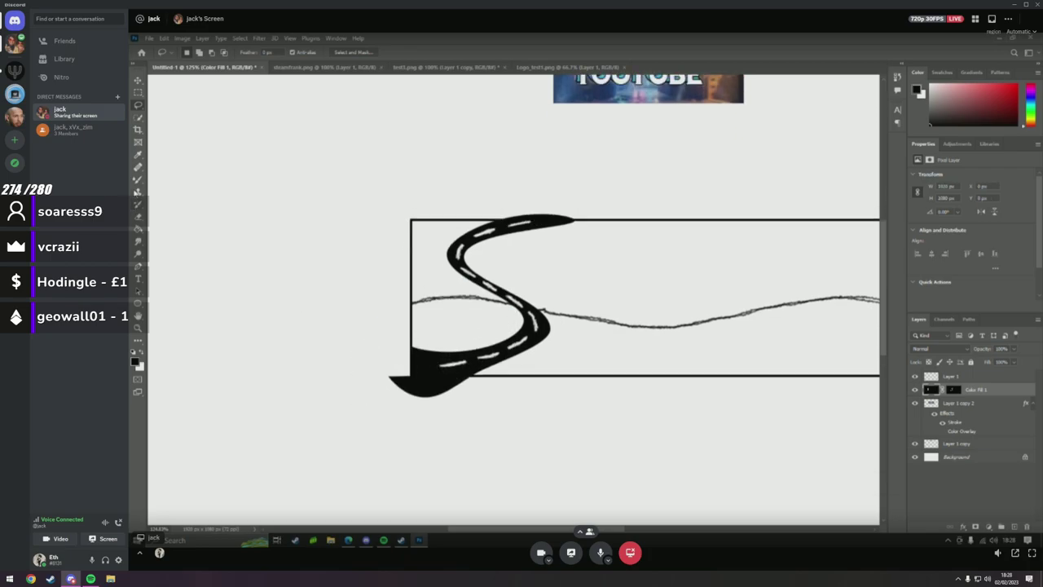
left_click(138, 267)
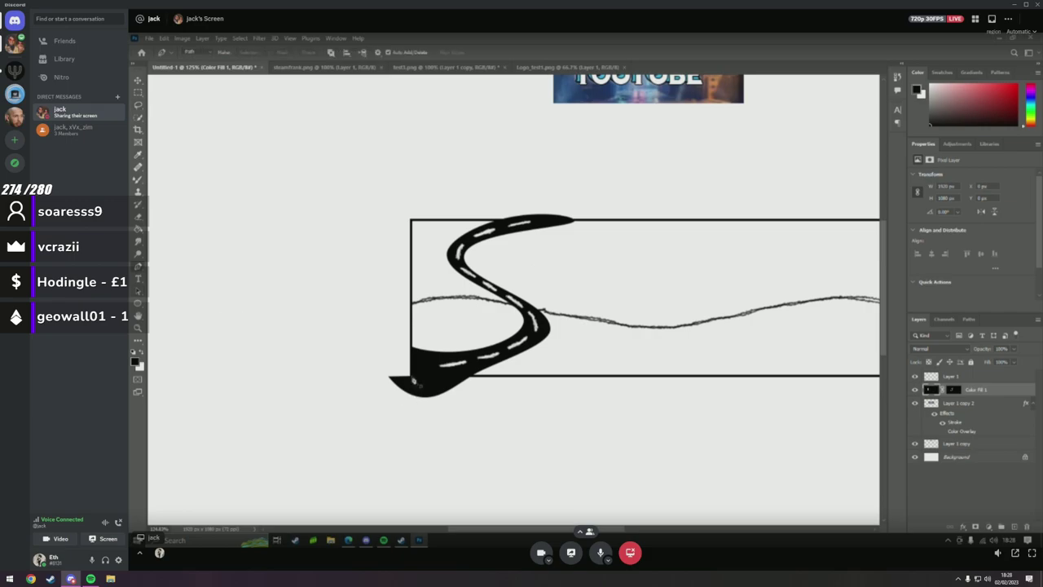
left_click(411, 377)
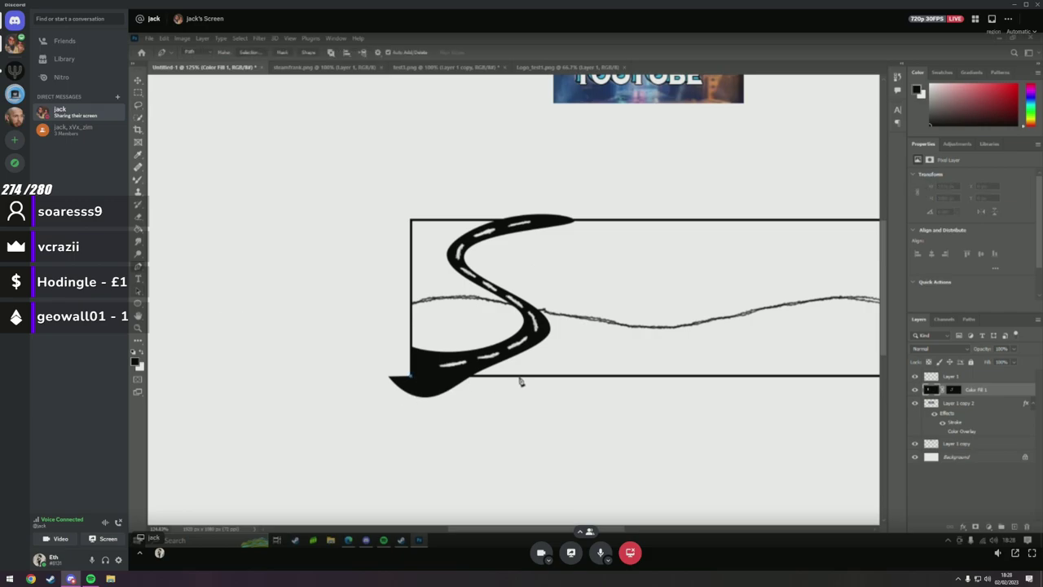
left_click(520, 376)
left_click(519, 433)
left_click(360, 425)
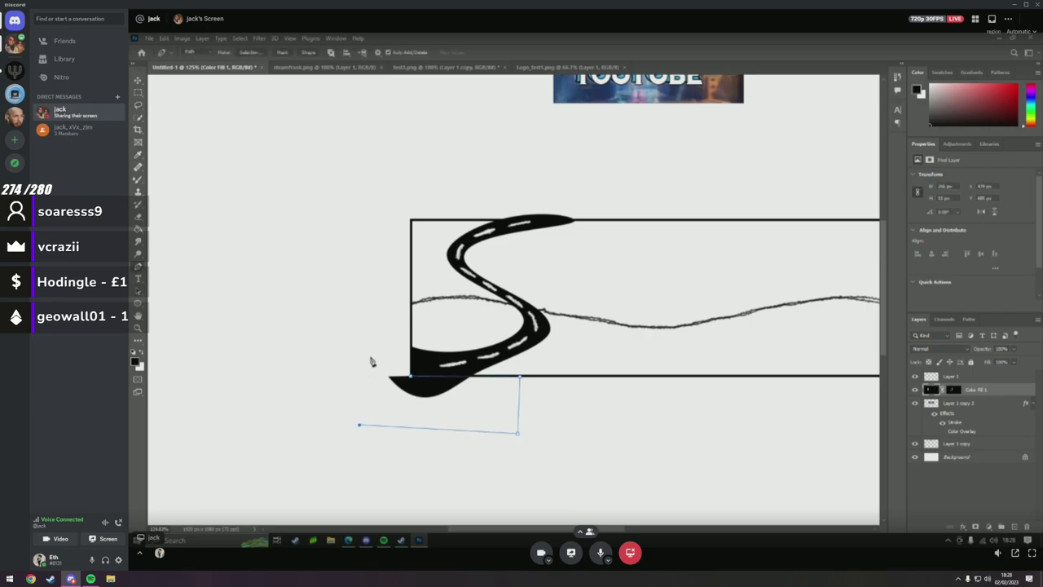
left_click(370, 357)
left_click(412, 377)
right_click(426, 392)
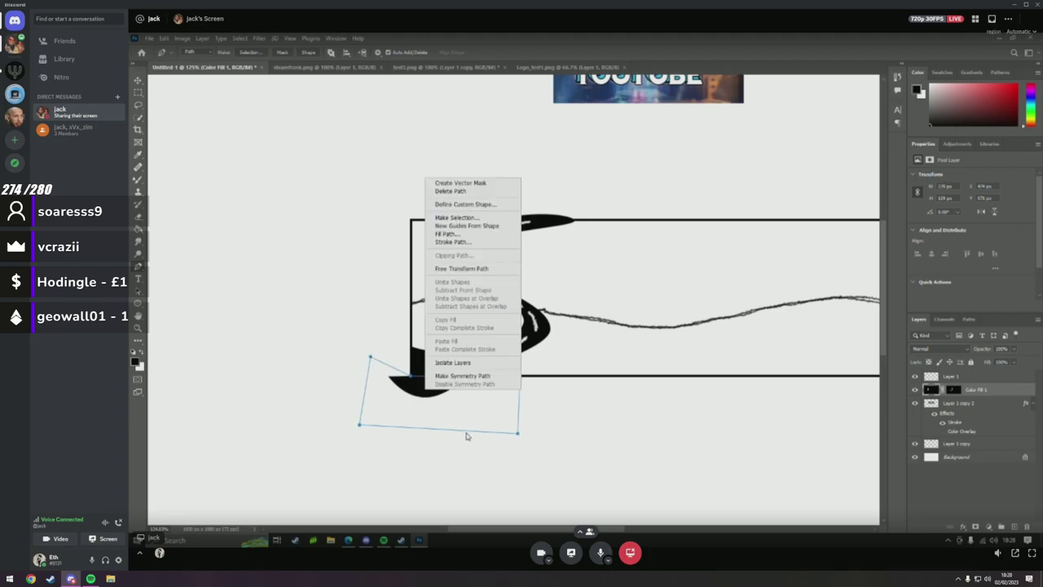
left_click(457, 217)
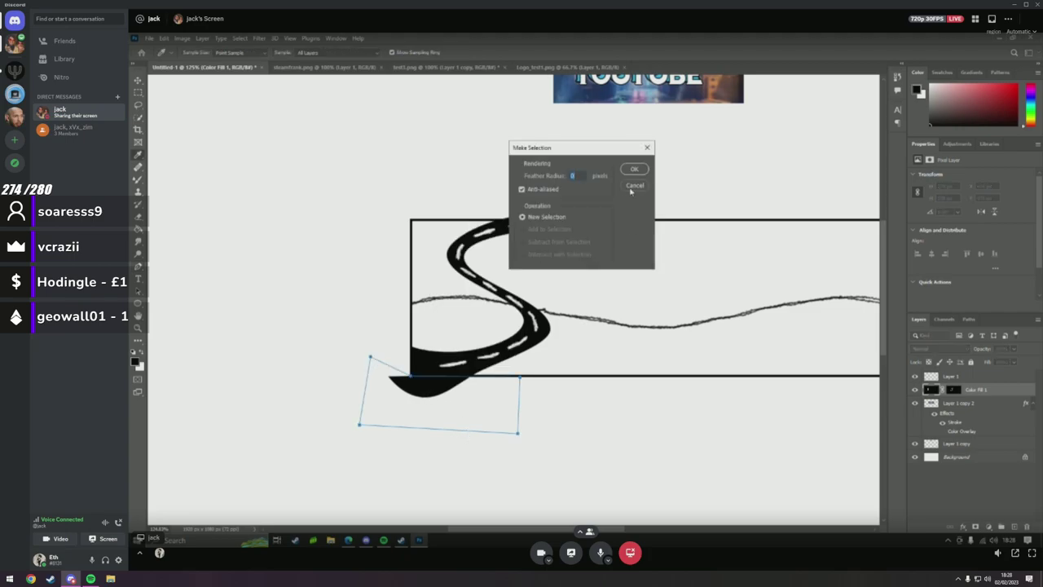
left_click(634, 170)
Delete the road's overhang below the bottom border and deselect the area.
key("Delete")
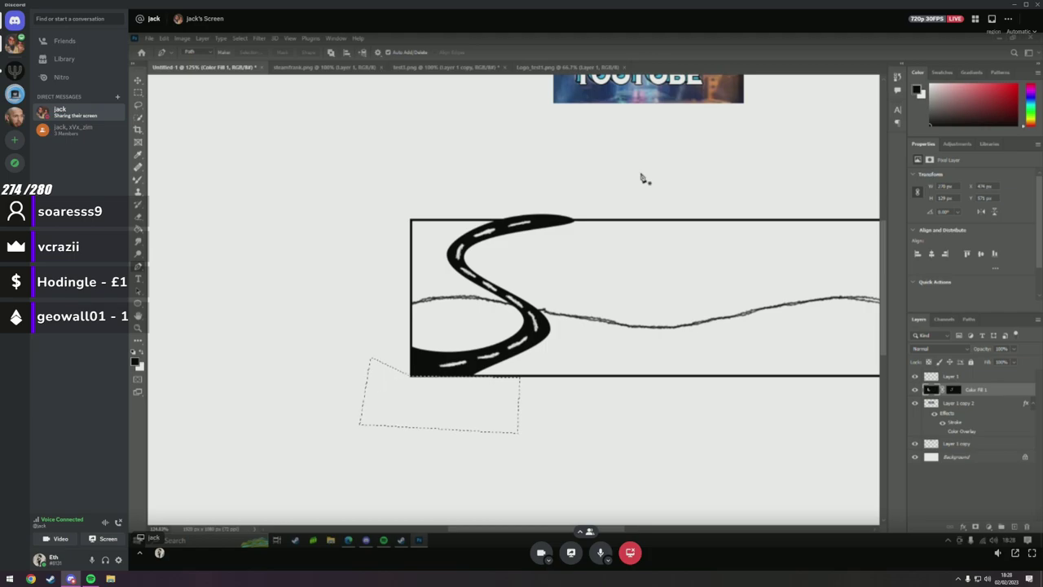
right_click(376, 314)
right_click(367, 398)
key("w")
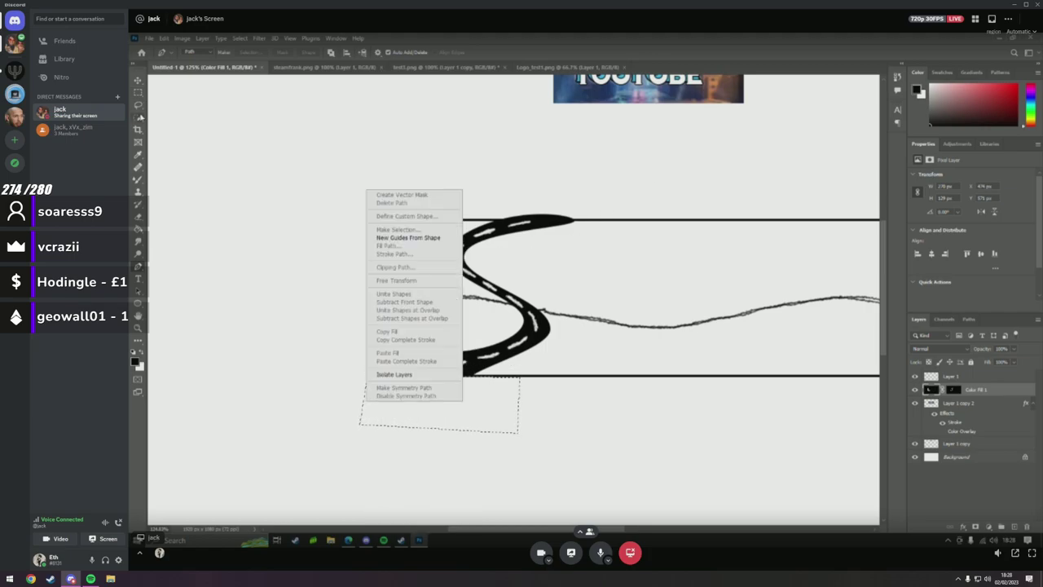
key("Escape")
right_click(303, 256)
left_click(361, 259)
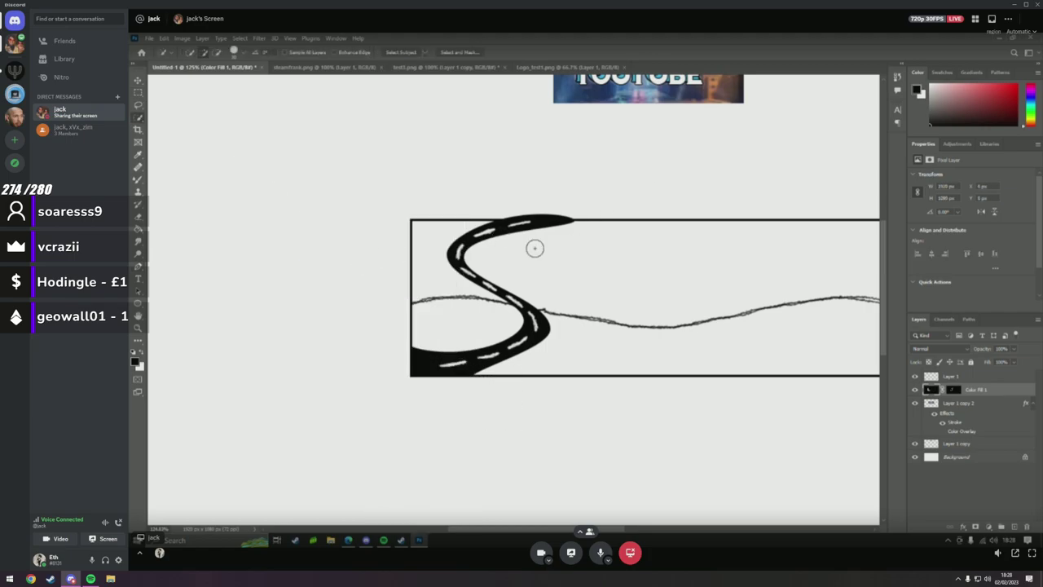
Outline a narrow area along the panel's top border above the road with the Pen tool and make it a selection.
left_click(139, 266)
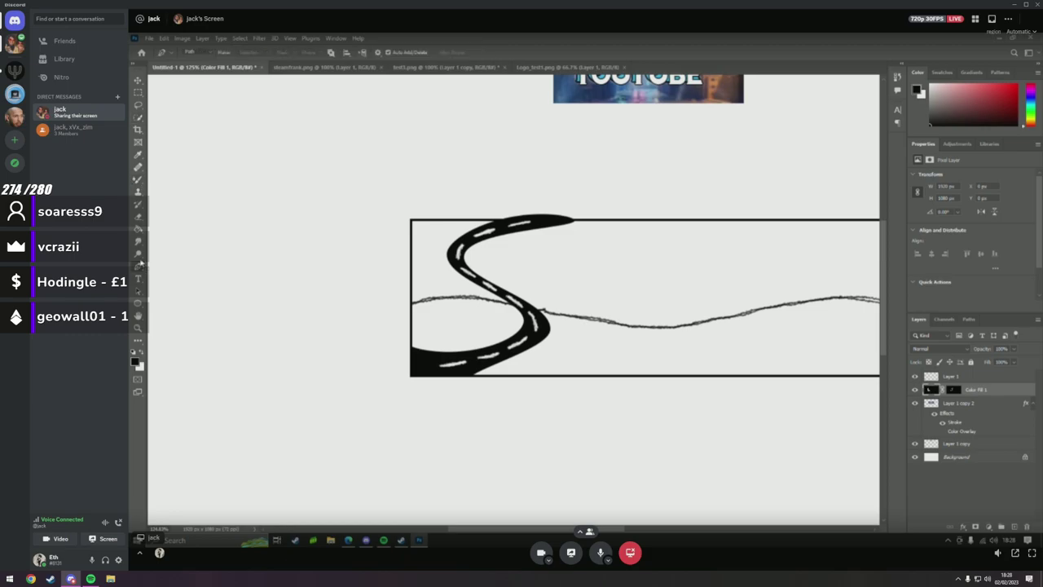
left_click(412, 220)
left_click_drag(603, 219, 603, 198)
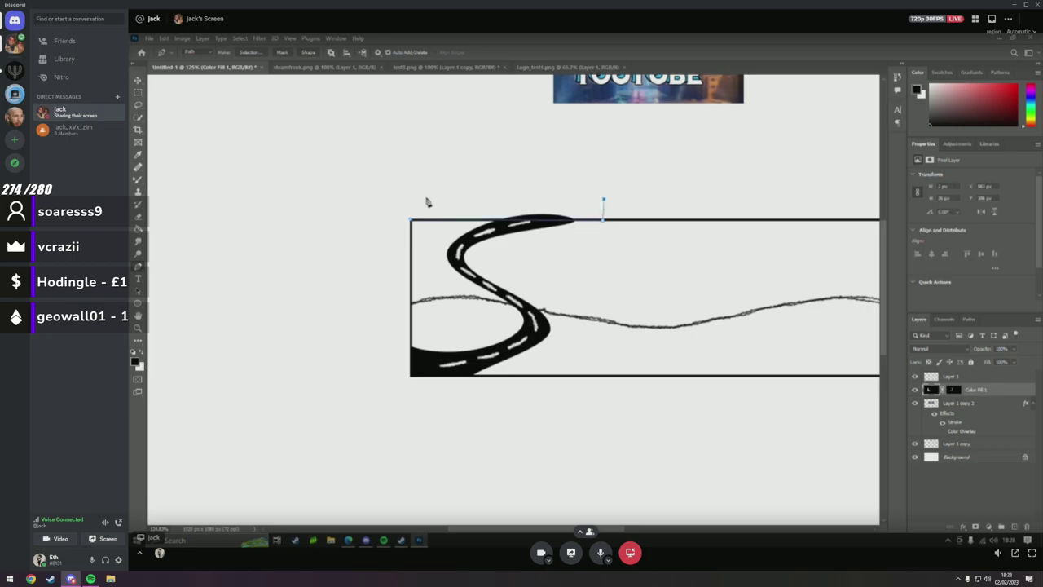
left_click(401, 194)
left_click(412, 220)
right_click(439, 211)
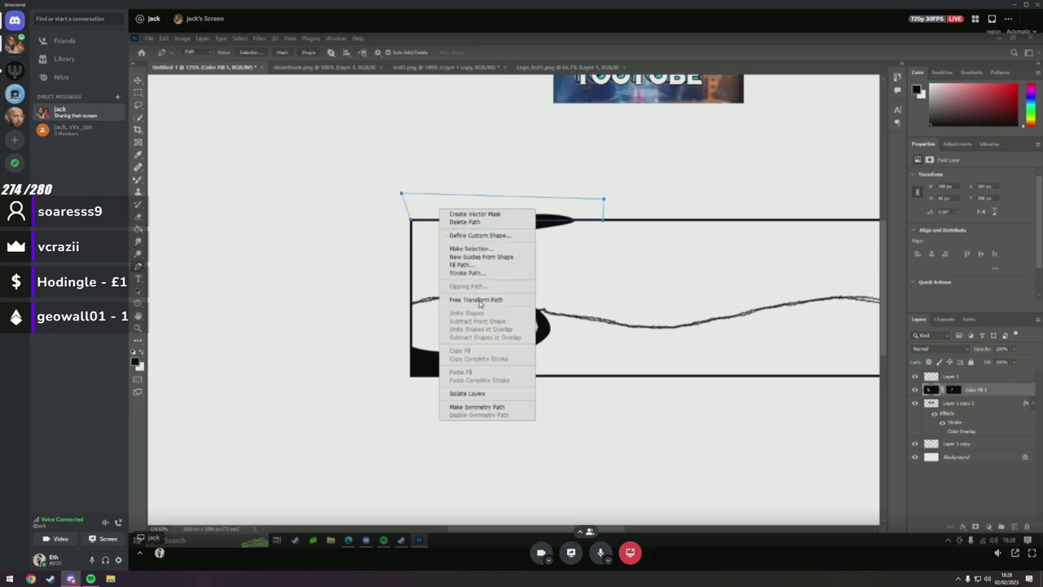
left_click(474, 248)
left_click(635, 169)
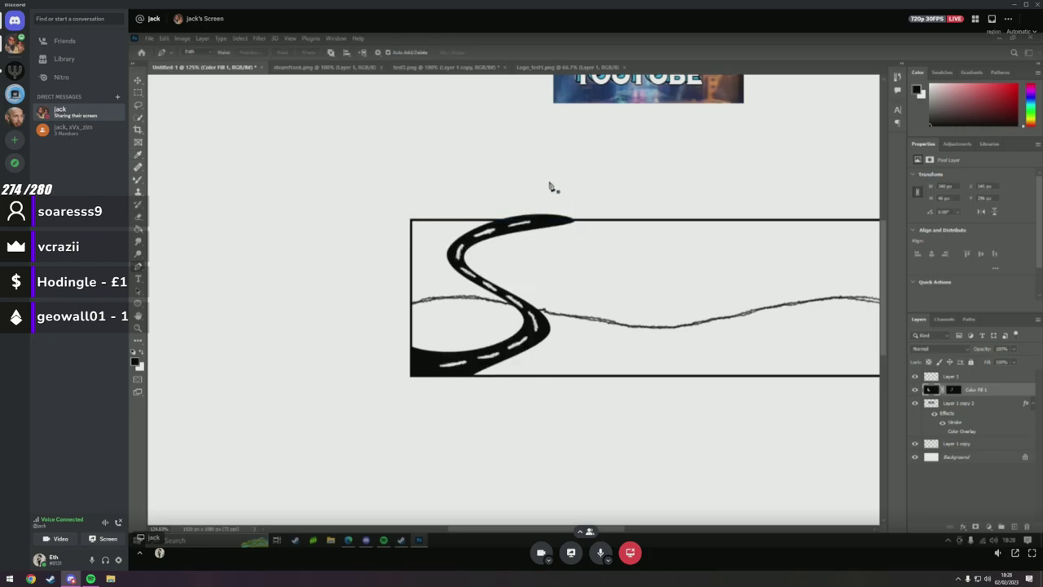
Delete the road's overhang above the top border and deselect the area.
key("w")
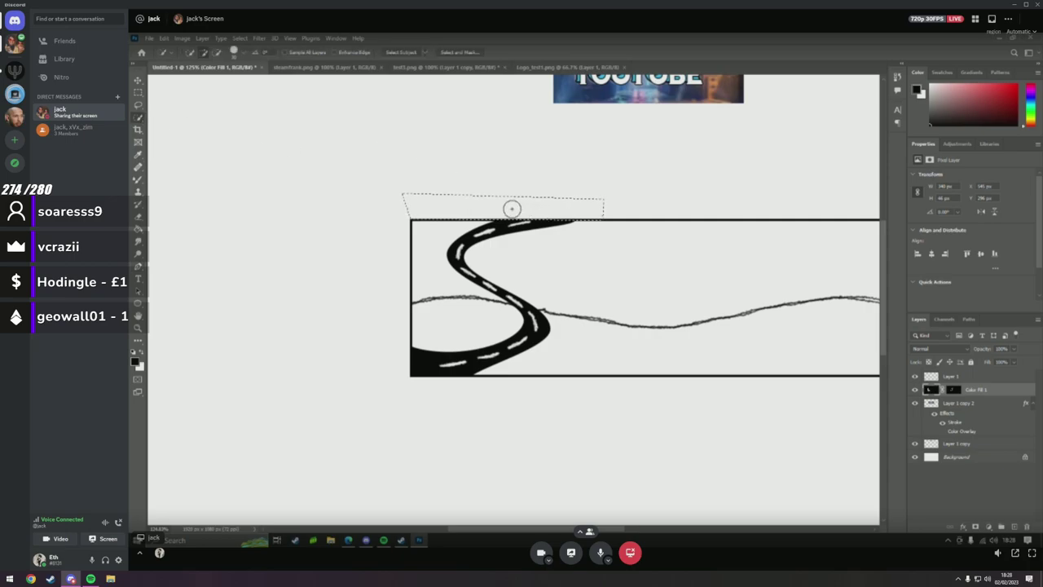
right_click(512, 210)
left_click(522, 218)
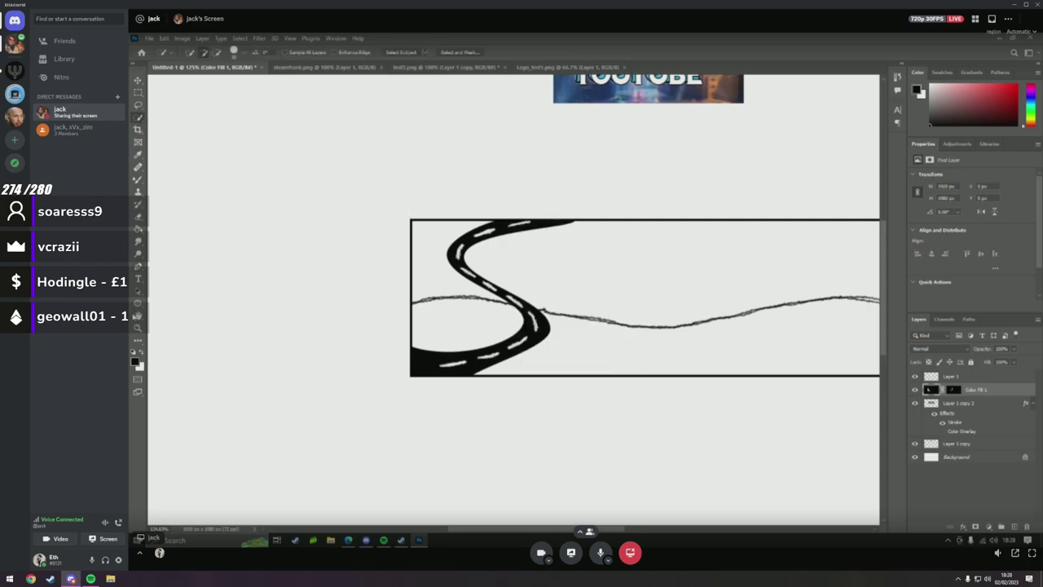
Check how the trimmed road and wavy line look in the whole banner beside the YouTube reference panel.
left_click(138, 327)
scroll(475, 345, "down", 6)
scroll(579, 342, "up", 7)
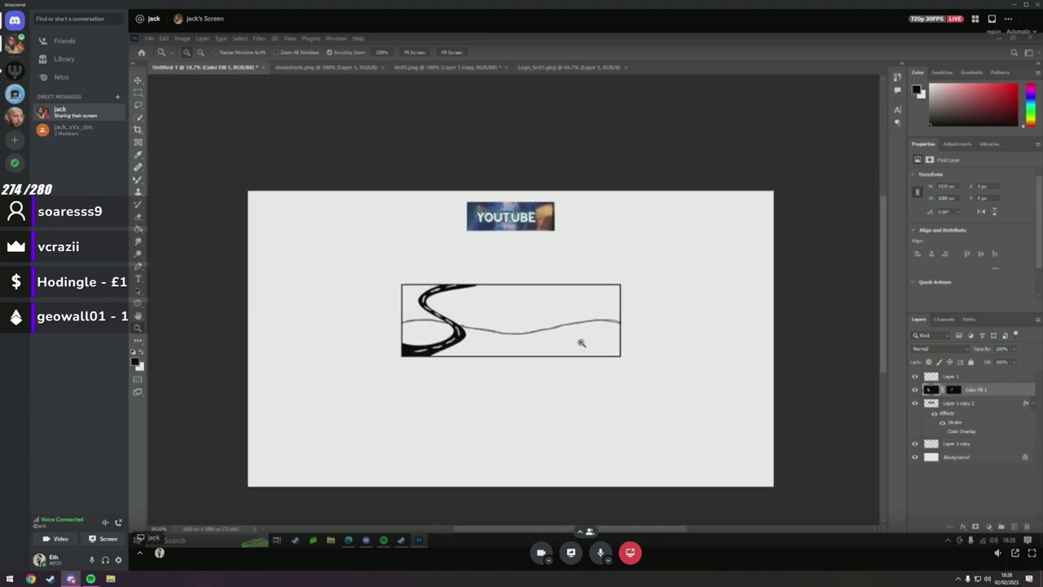
scroll(495, 328, "down", 1)
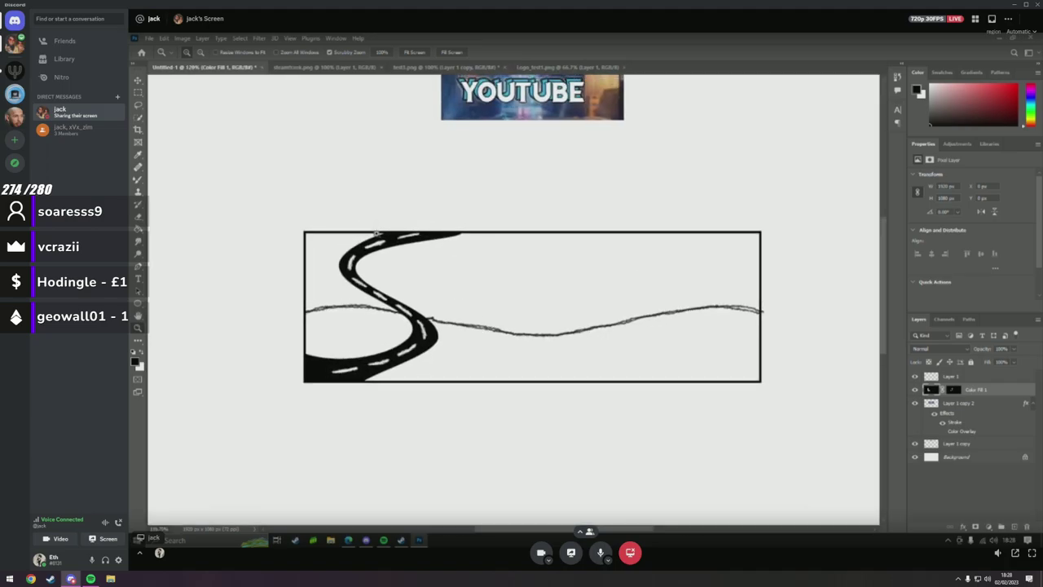
scroll(473, 265, "down", 2)
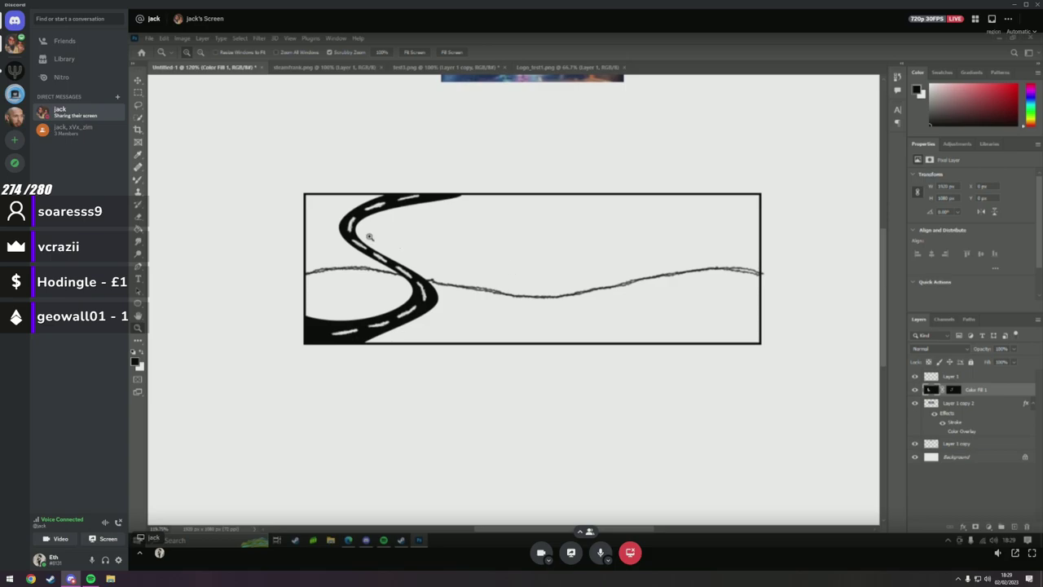
scroll(459, 302, "down", 5)
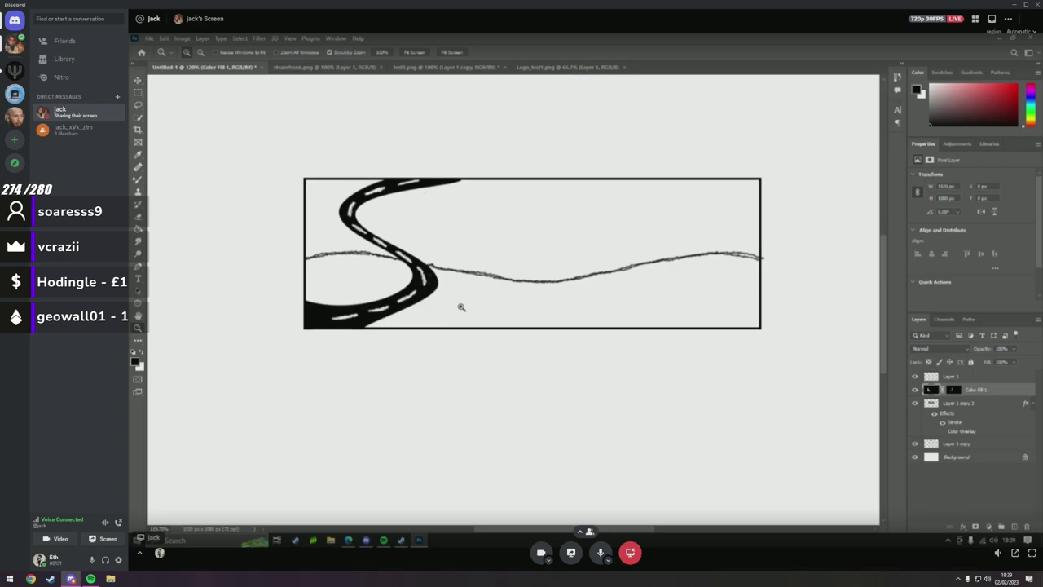
scroll(579, 212, "up", 3)
scroll(570, 215, "down", 4)
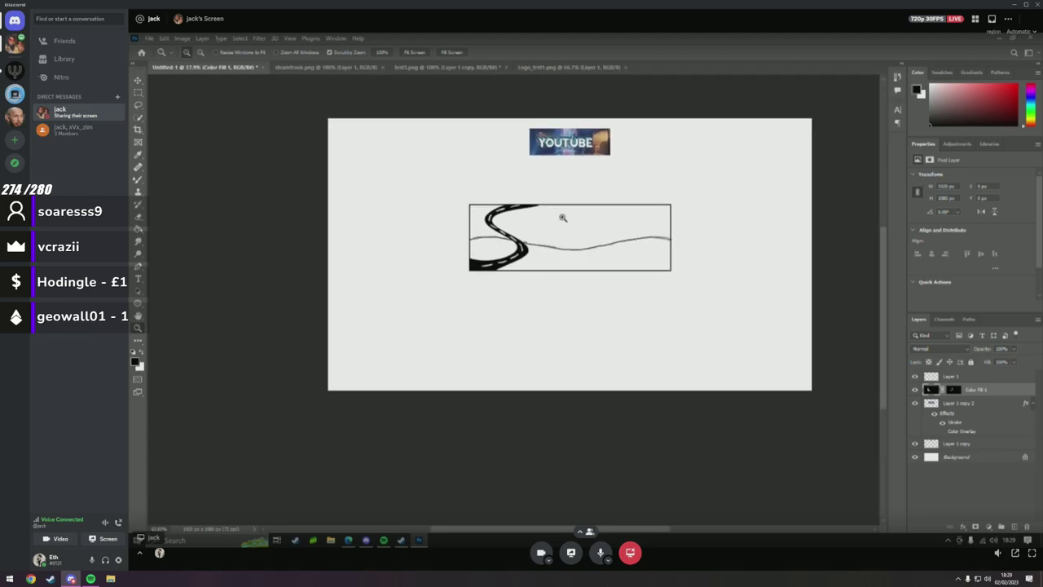
scroll(546, 220, "up", 4)
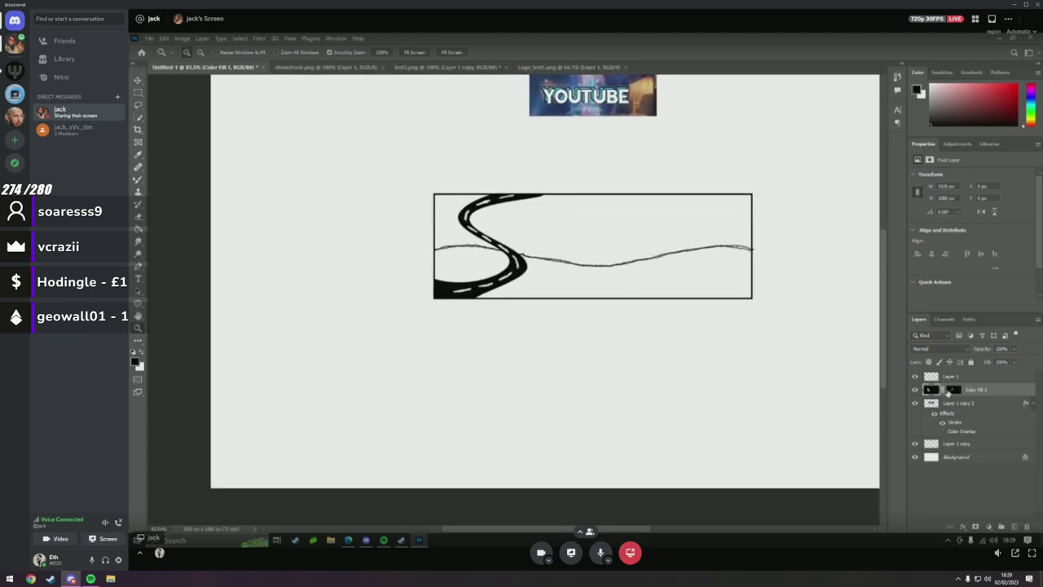
Check what each banner layer contributes by toggling its visibility, leaving the dashes and wavy line hidden.
left_click(914, 443)
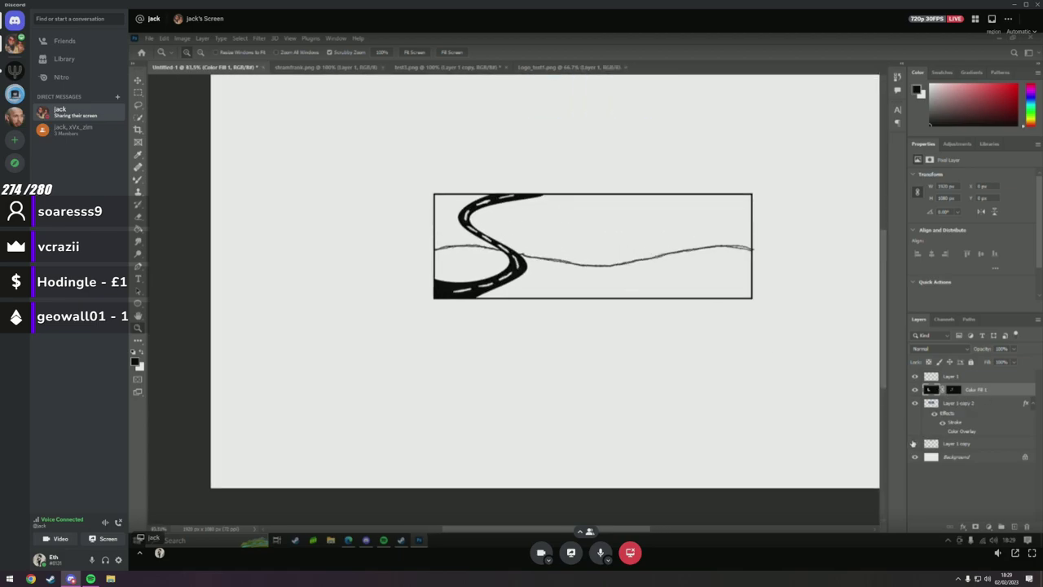
left_click(914, 444)
left_click(914, 376)
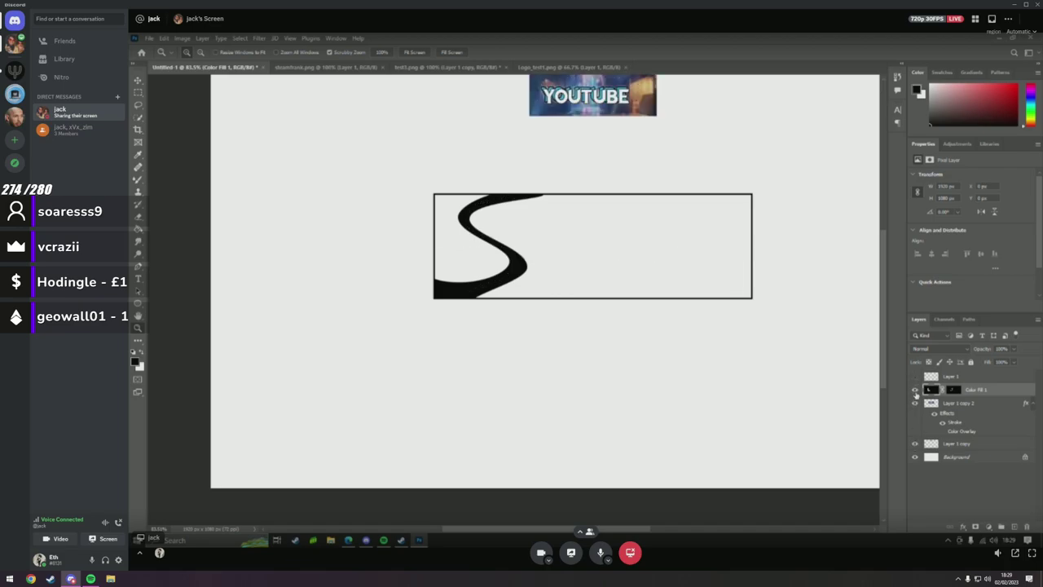
left_click(914, 389)
left_click(914, 390)
left_click(914, 390)
left_click(914, 390)
left_click(914, 377)
left_click(913, 376)
scroll(440, 245, "down", 1)
scroll(469, 257, "up", 1)
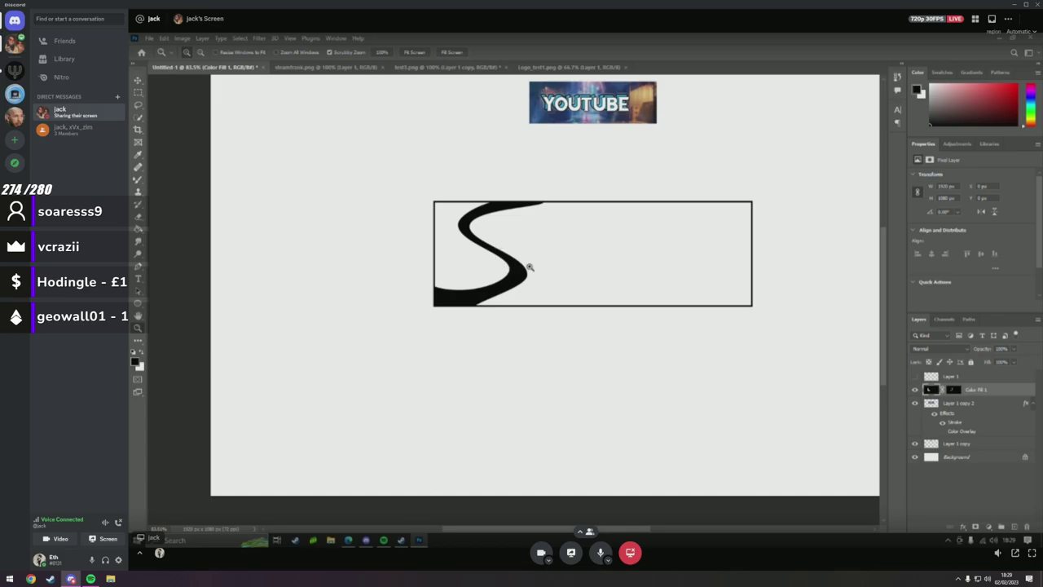
Duplicate the black road layer and move the copy about 198 px to the right inside the panel.
key("ctrl+j")
key("ctrl+t")
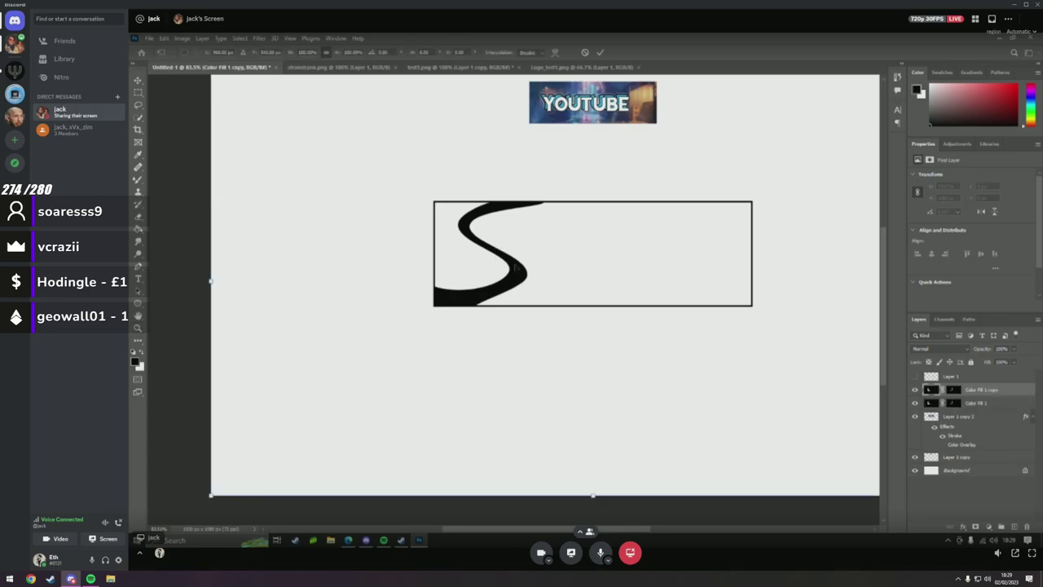
left_click_drag(514, 285, 594, 282)
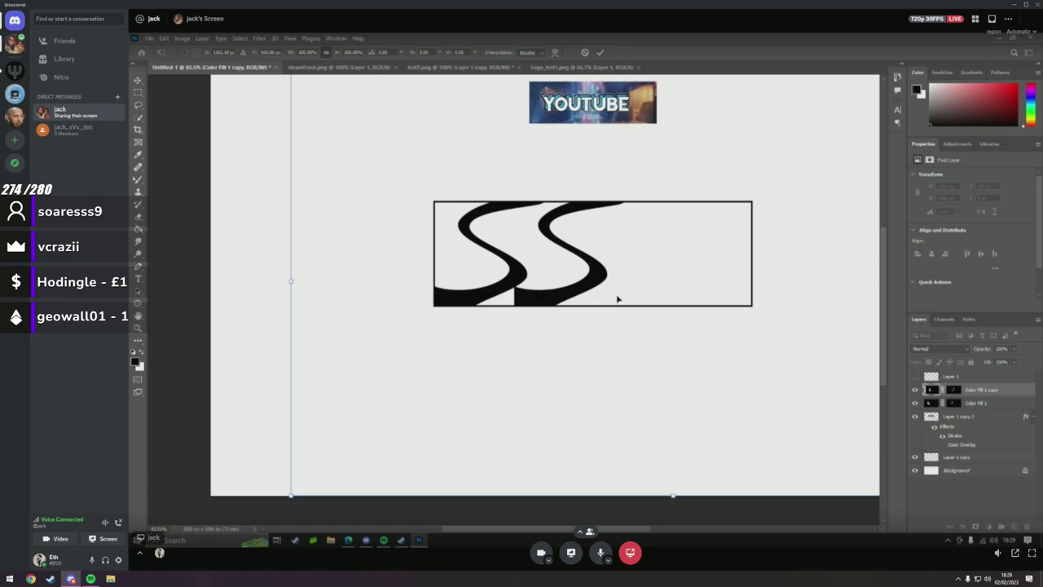
mouse_move(590, 285)
left_mouse_down()
mouse_move(673, 268)
mouse_move(610, 269)
mouse_move(587, 286)
left_mouse_up()
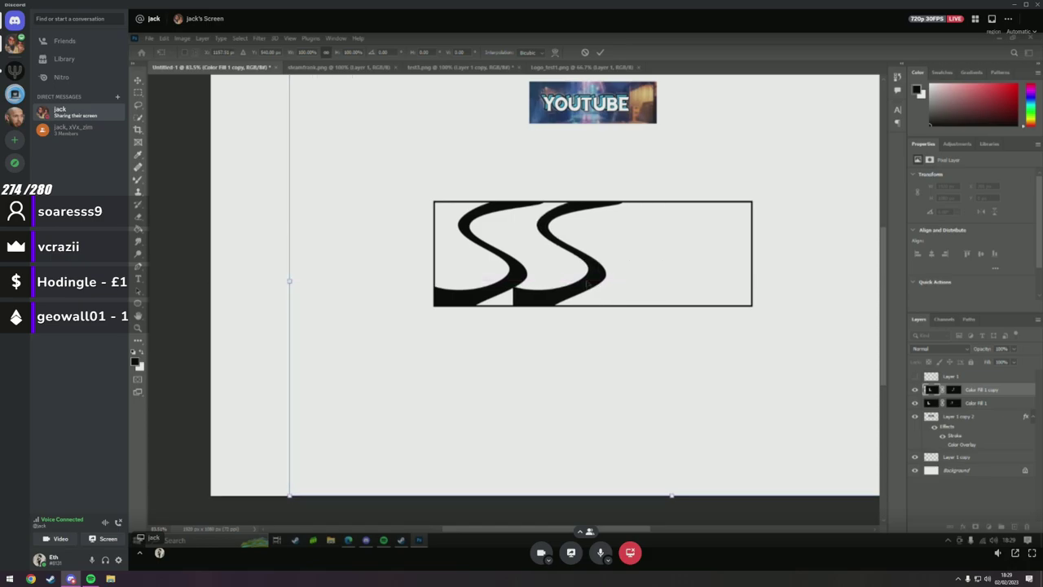
key("Return")
key("z")
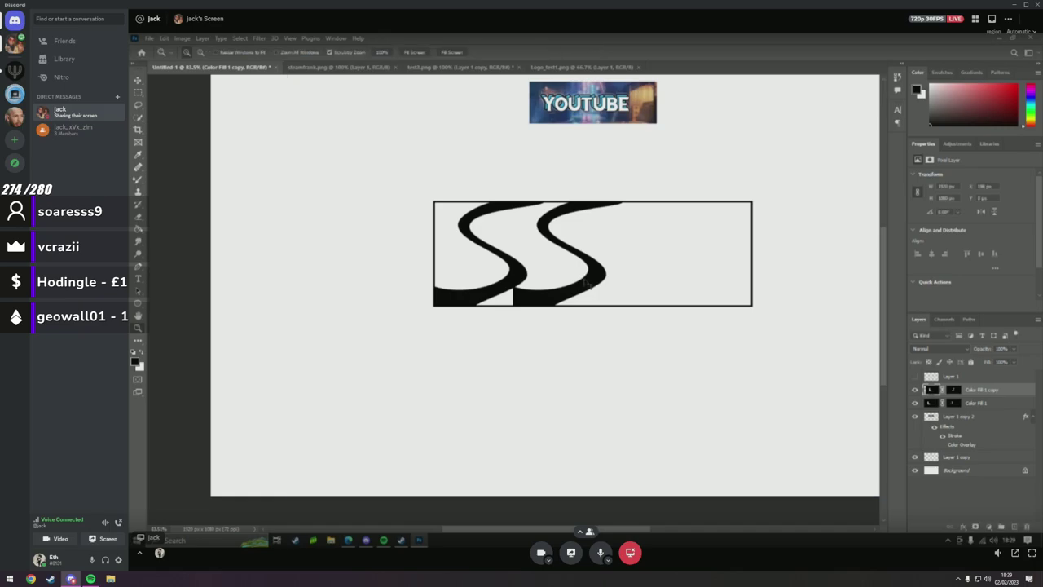
Duplicate the copied road and place a third S-shaped road about 203 px farther right in the panel.
key("ctrl+j")
left_click(588, 284)
key("v")
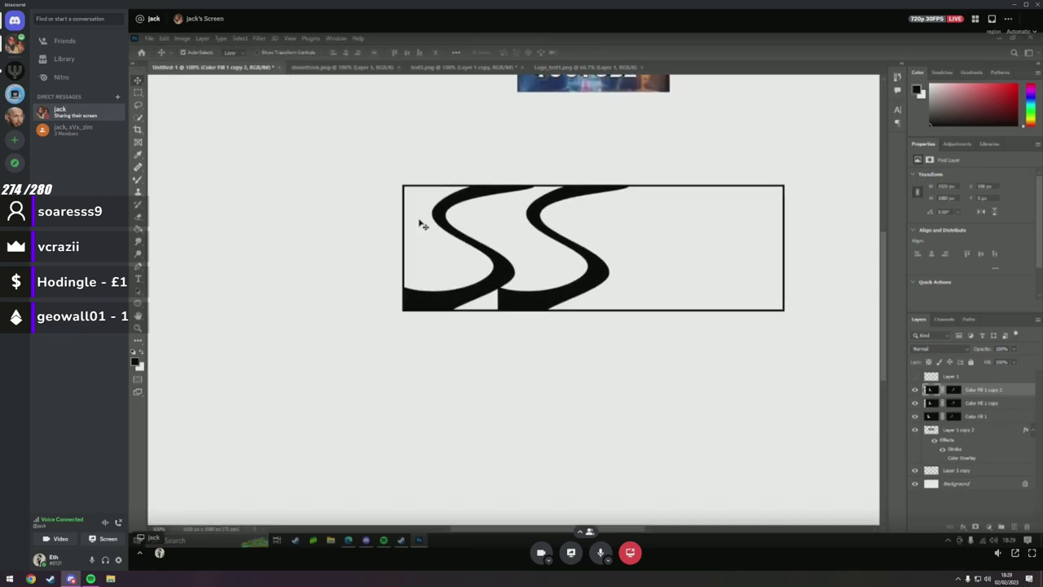
left_click_drag(596, 275, 691, 277)
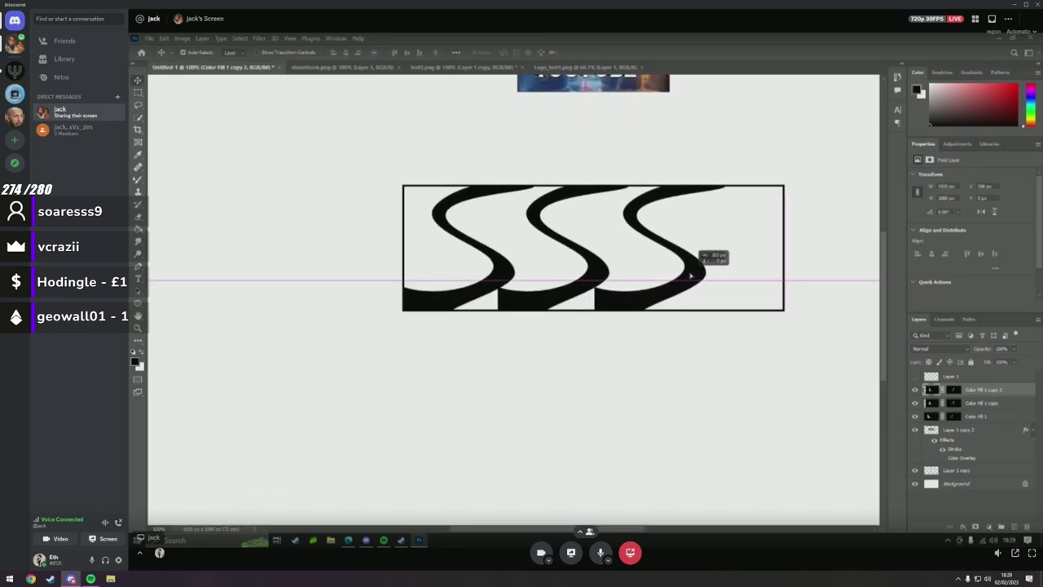
scroll(571, 318, "up", 1)
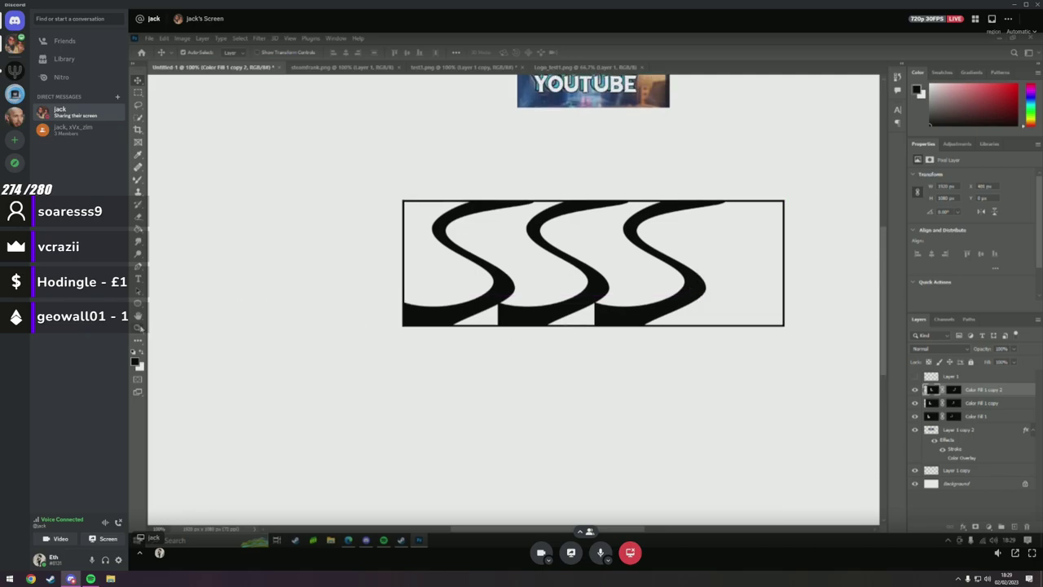
key("z")
left_click_drag(570, 318, 386, 328)
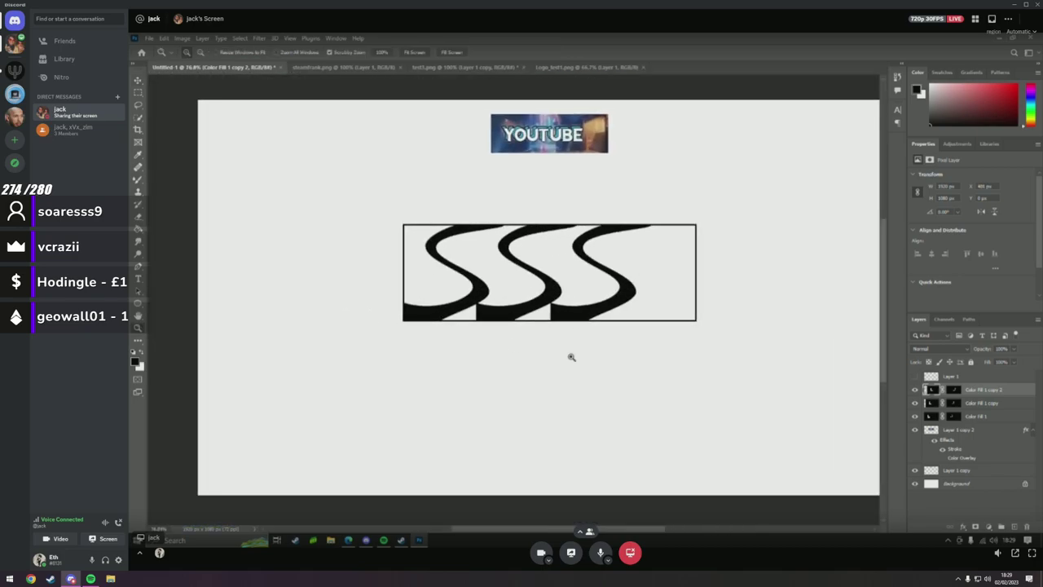
Select all three black road layers and delete them from the banner.
left_click(1014, 418, "shift")
right_click(1013, 418)
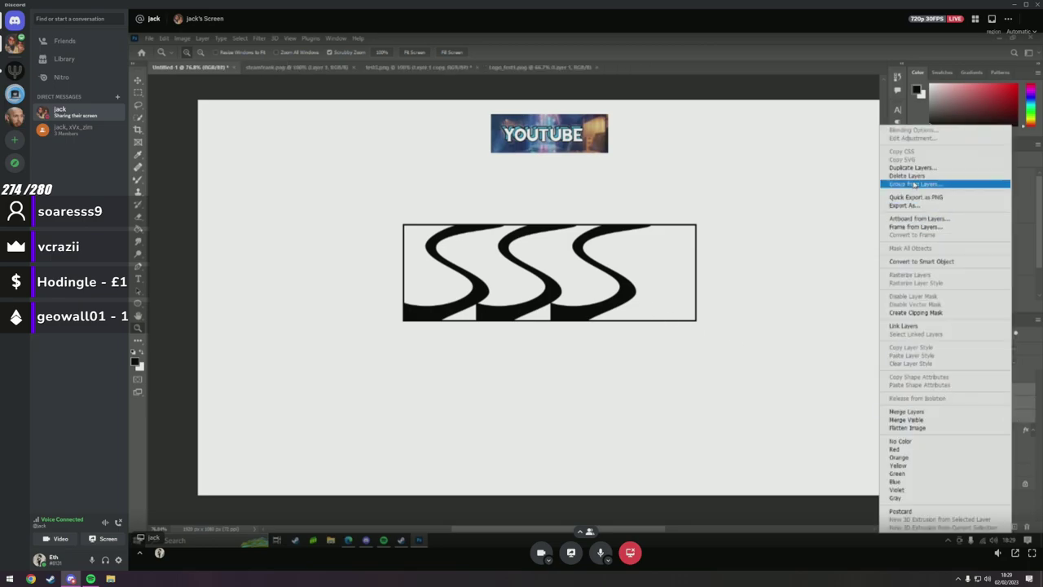
left_click(910, 183)
key("Return")
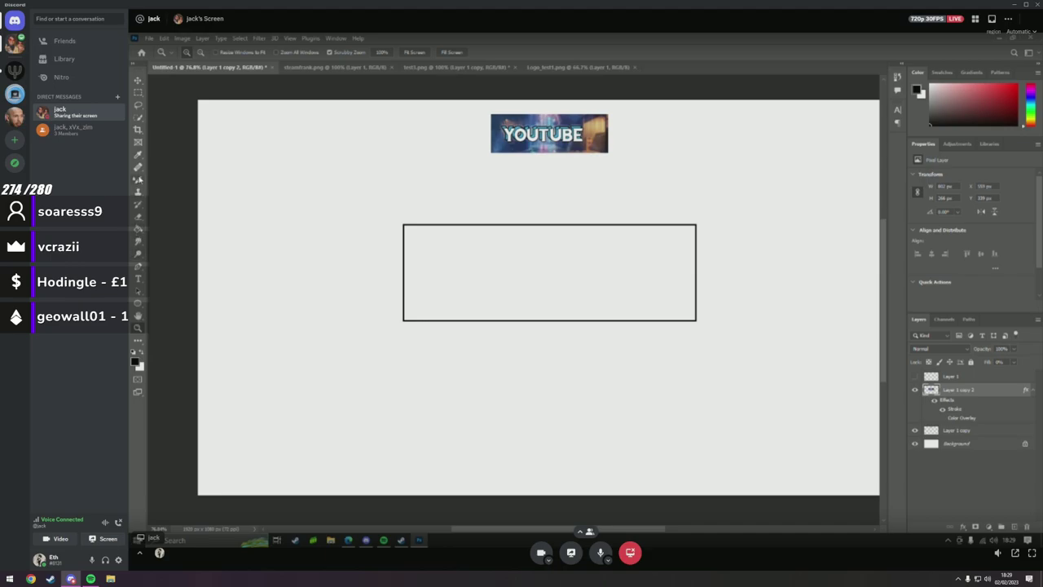
Show the hidden layer with the wavy landscape line and delete it, leaving the panel empty.
key("b")
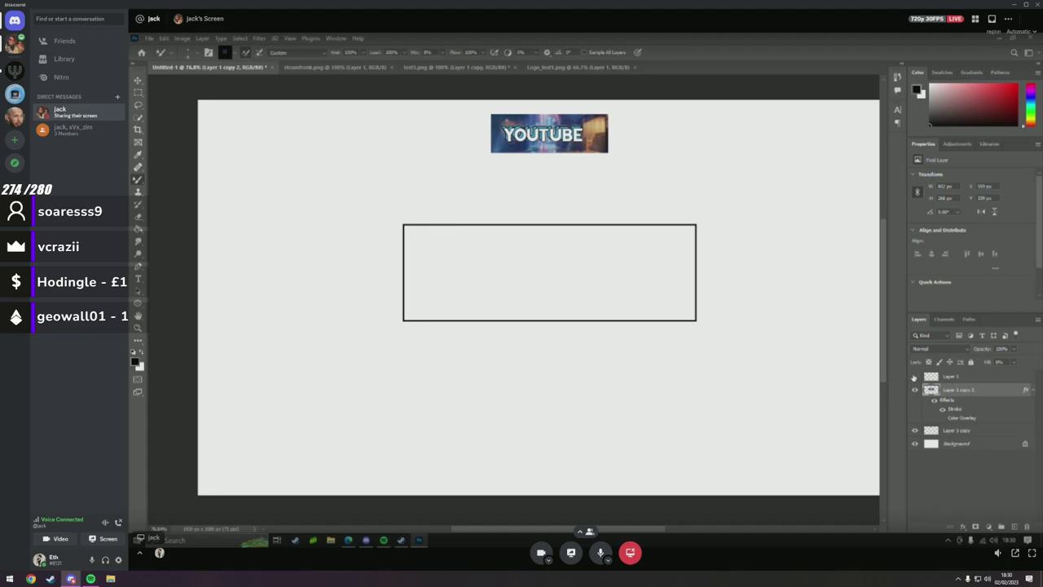
left_click_drag(404, 273, 698, 275)
right_click(959, 378)
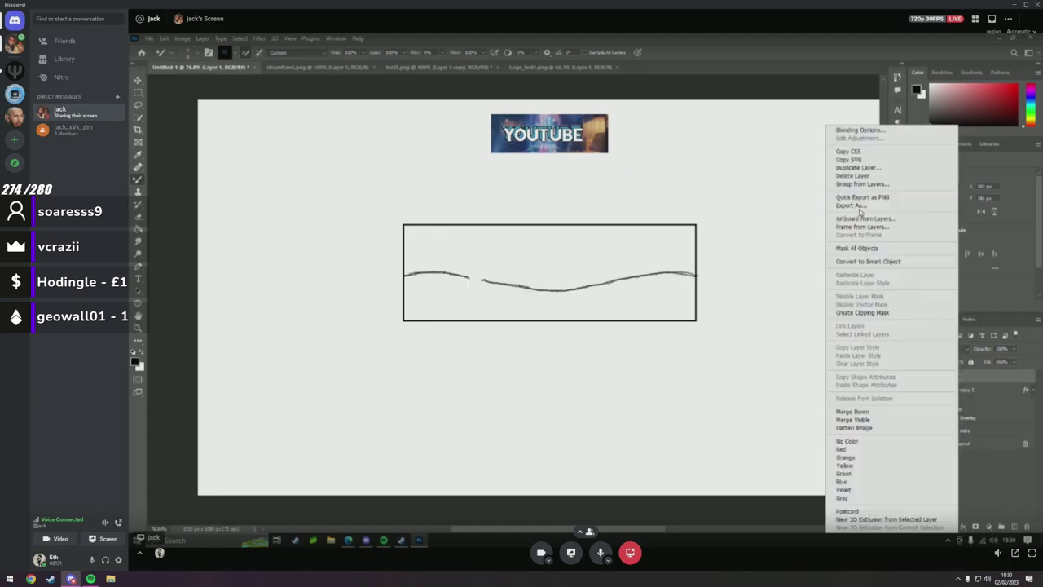
left_click(853, 175)
left_click(539, 221)
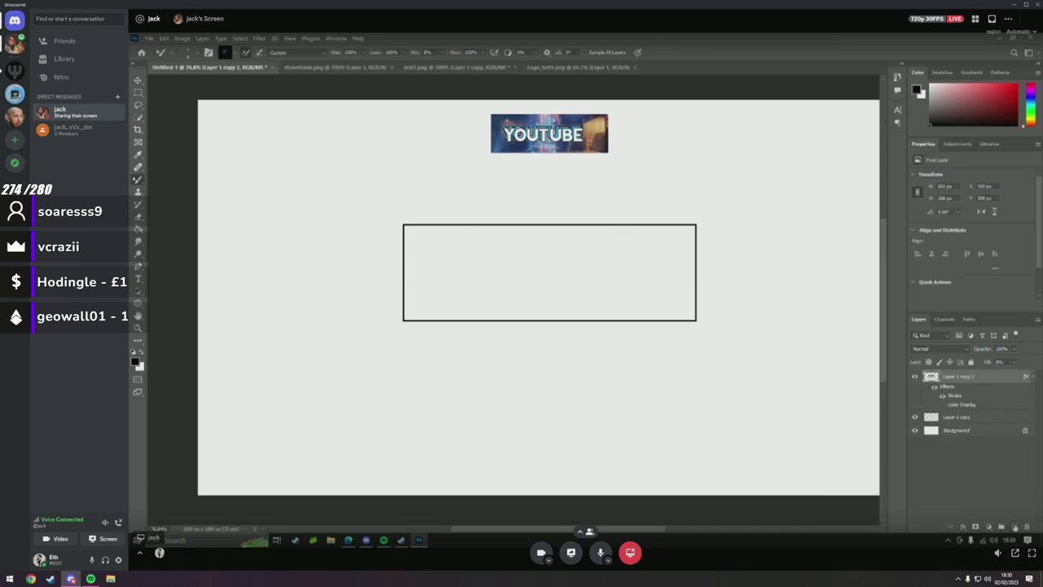
Add a new layer and sketch a large angular letter E in the panel's left part, its middle bar crossing the stem.
left_click(1013, 527)
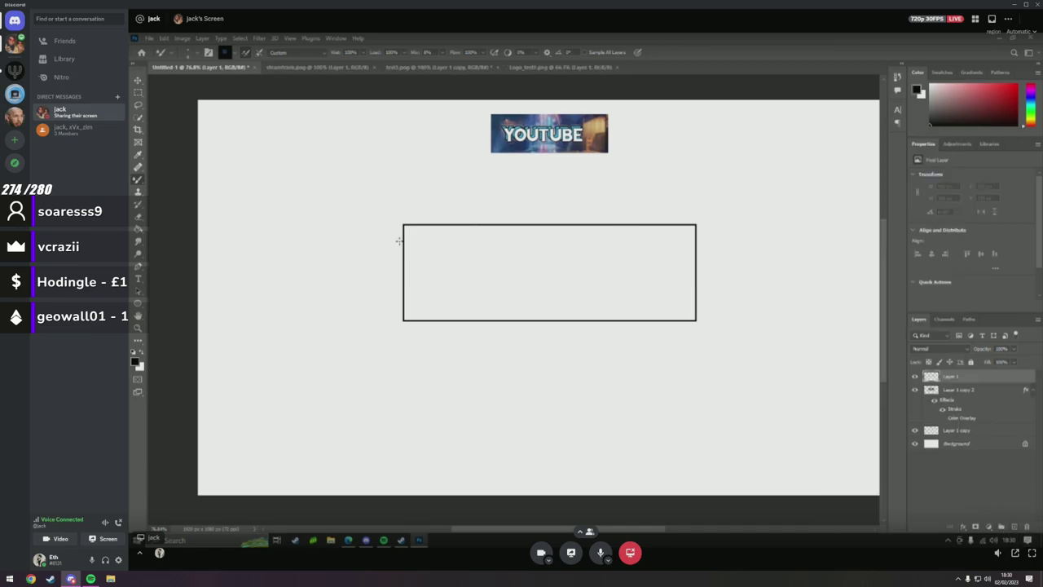
left_click_drag(430, 254, 499, 272)
key("ctrl+z")
mouse_move(442, 236)
left_mouse_down()
mouse_move(443, 300)
mouse_move(481, 298)
left_mouse_up()
left_click_drag(468, 263, 446, 263)
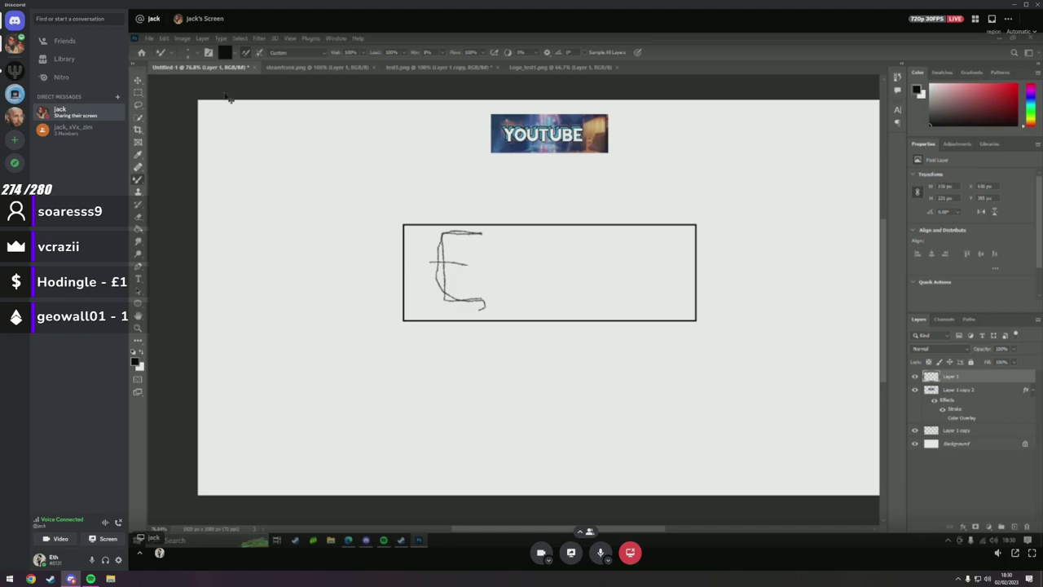
key("ctrl+z")
key("ctrl+z")
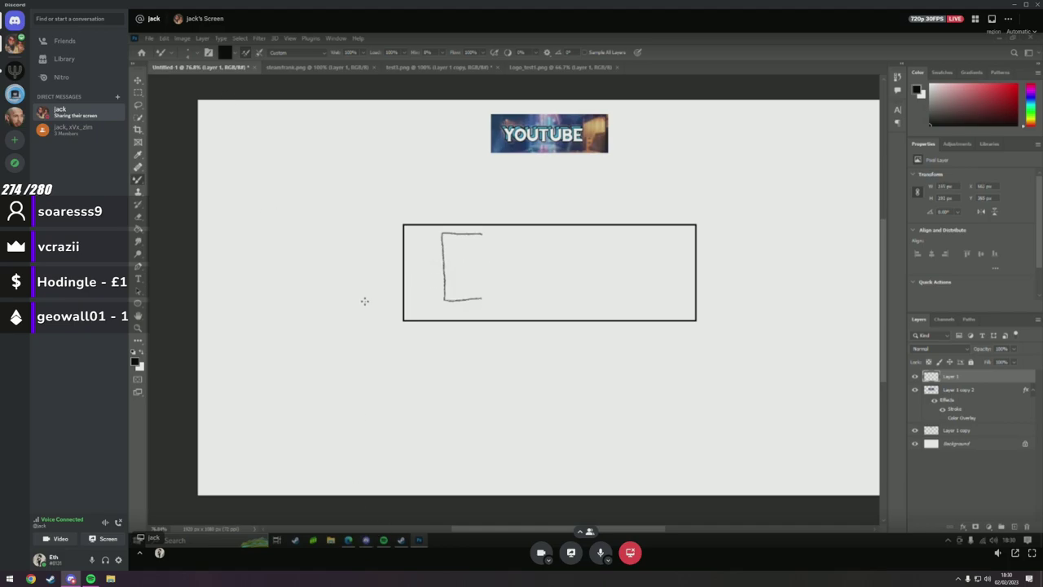
left_click_drag(456, 267, 418, 266)
key("z")
mouse_move(466, 274)
left_mouse_down()
mouse_move(507, 268)
mouse_move(475, 273)
left_mouse_up()
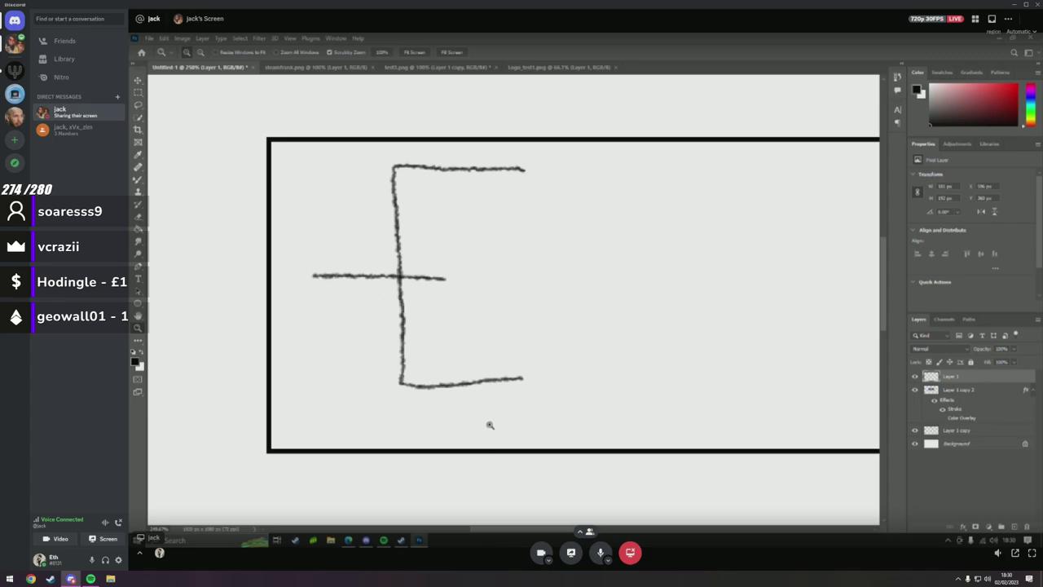
Switch to the web browser and replace the image search with "inspiration from letter E".
left_click(348, 540)
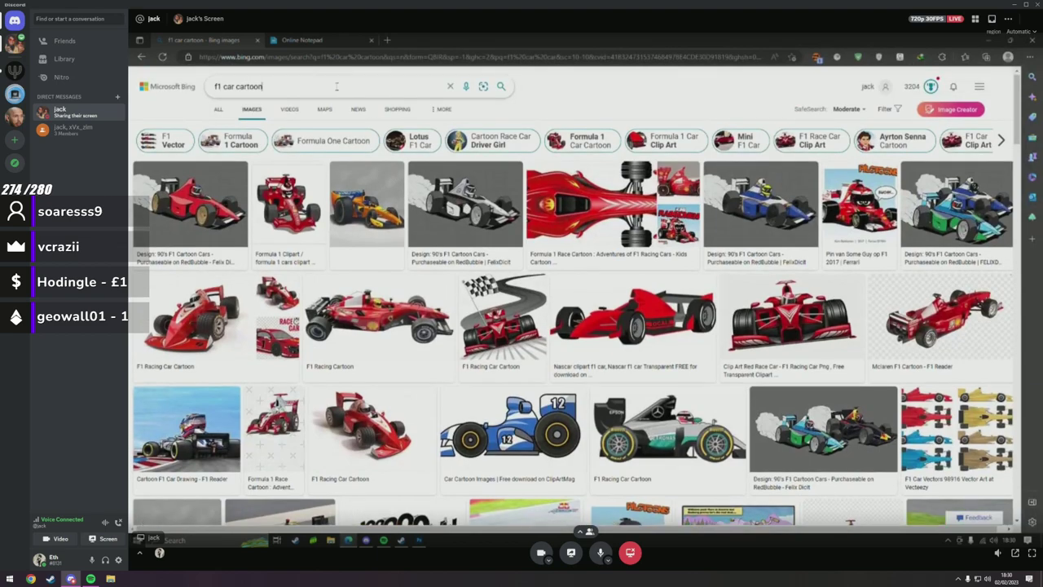
left_click(335, 85)
key("ctrl+a")
key("BackSpace")
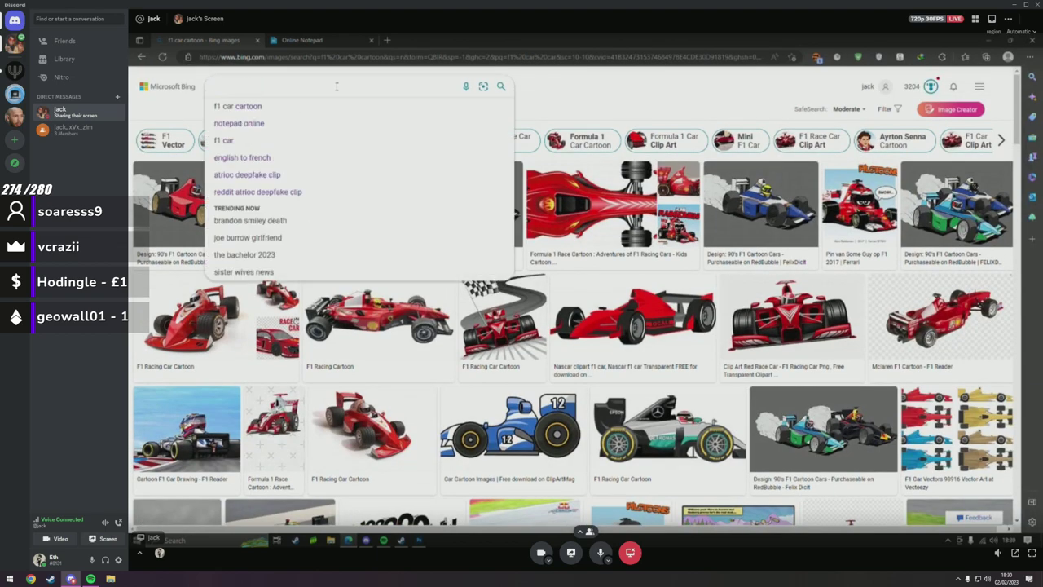
type("inspiration")
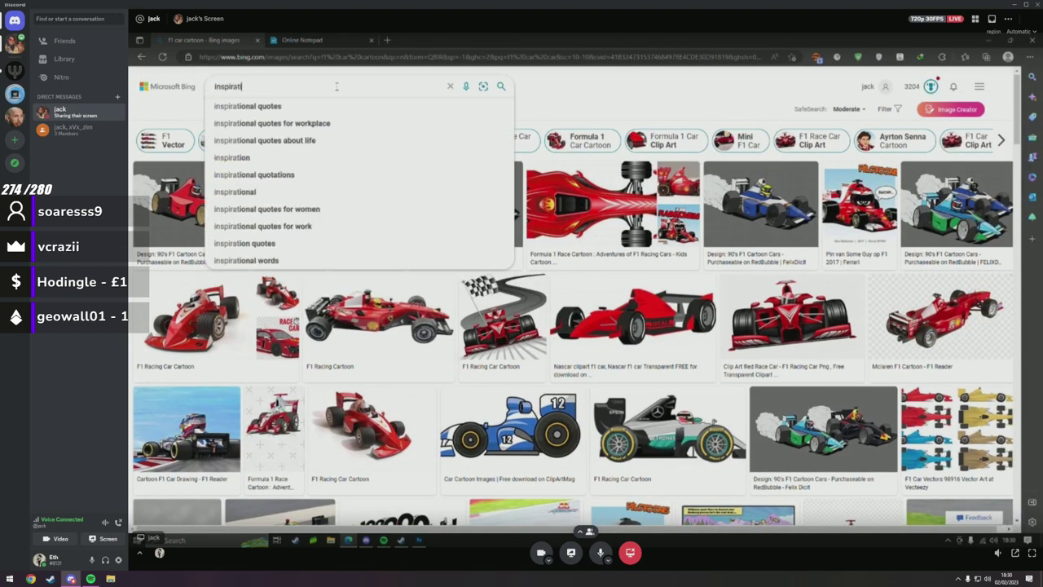
type(" fro")
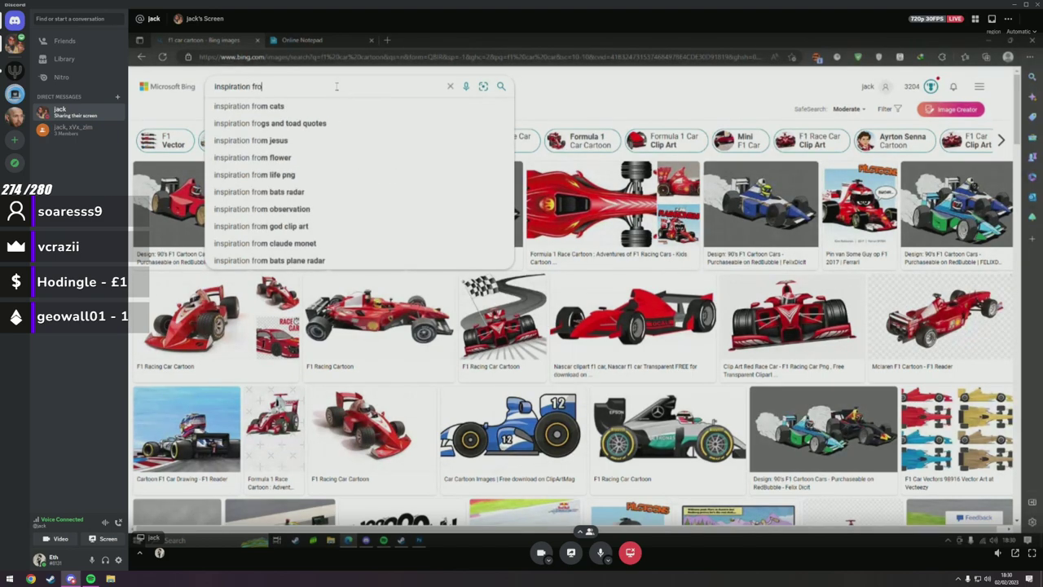
type("m letter E")
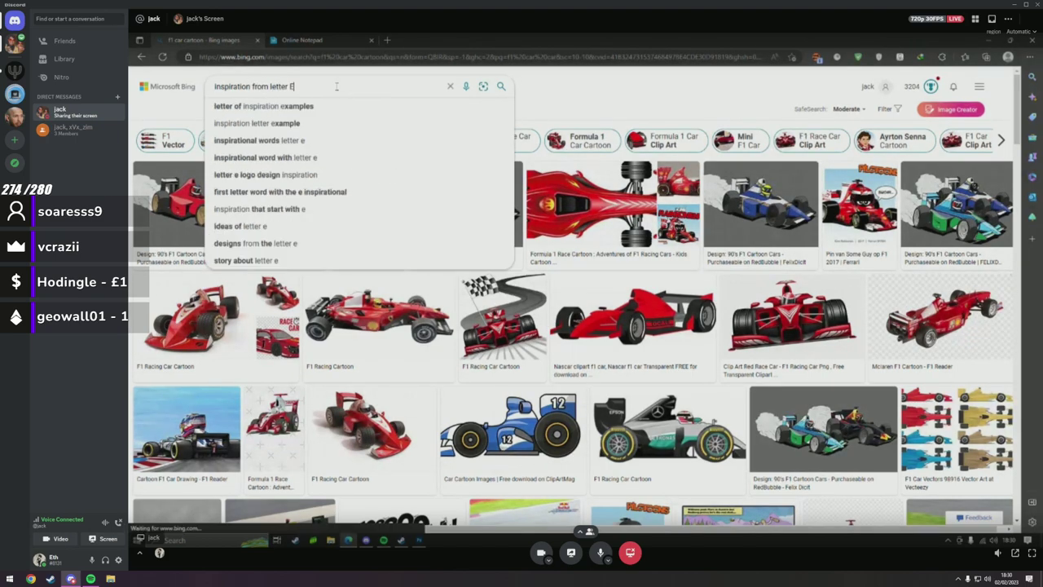
key("Return")
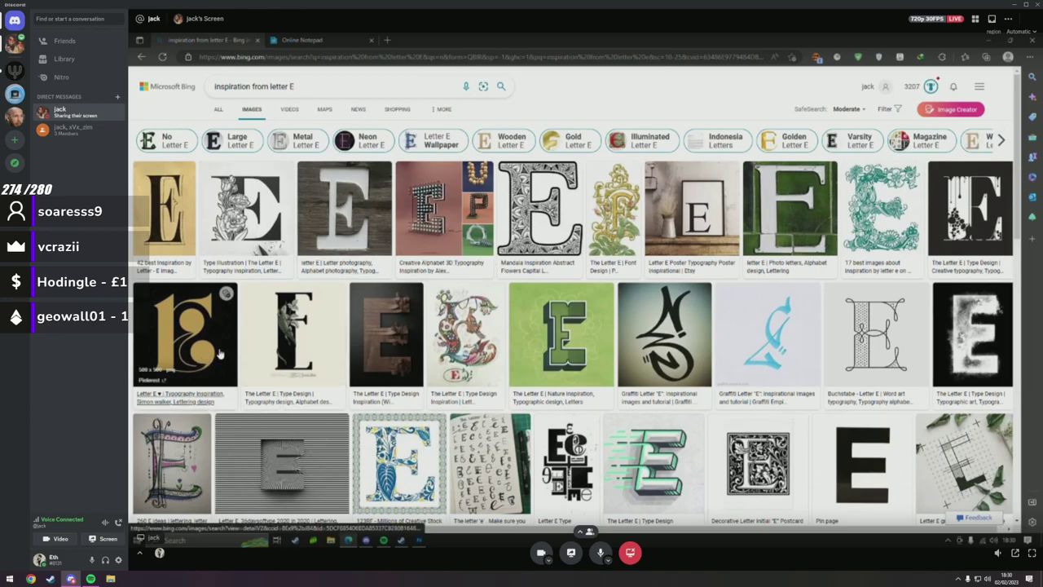
Browse the letter E image results for lettering and logo ideas, then return to the first results.
scroll(285, 363, "down", 3)
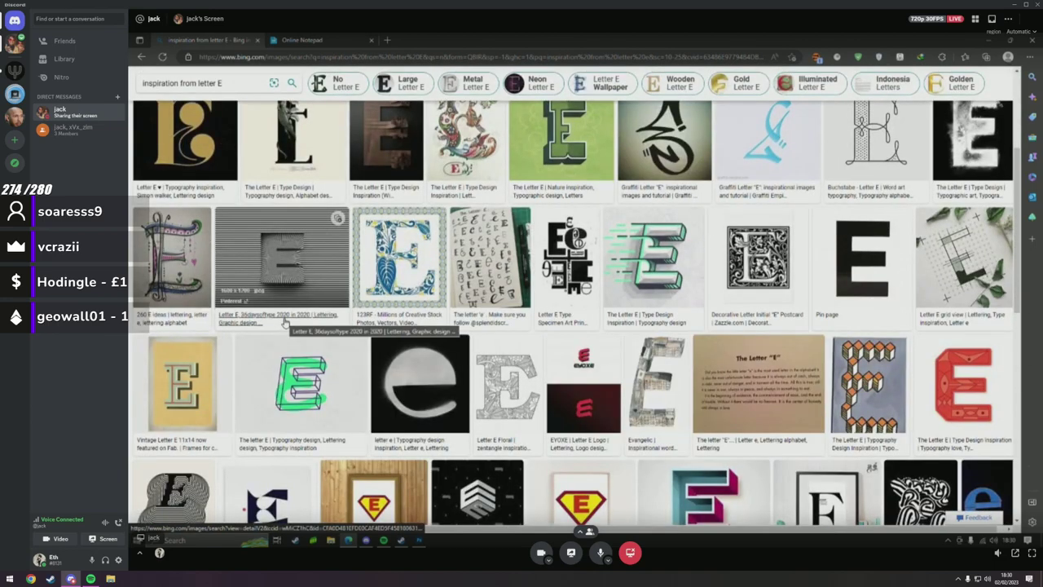
scroll(289, 322, "down", 3)
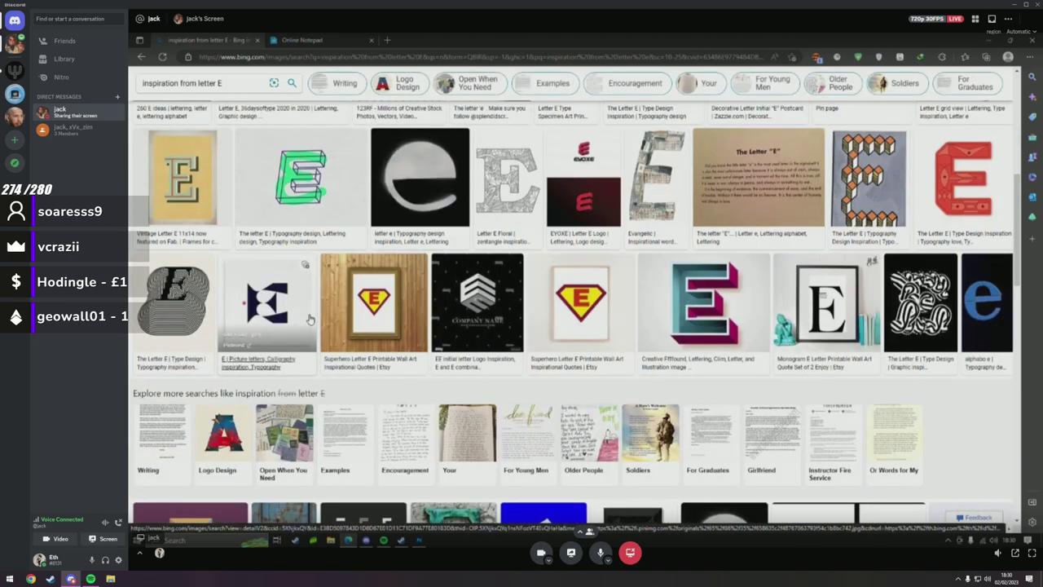
scroll(313, 322, "down", 3)
scroll(322, 324, "down", 3)
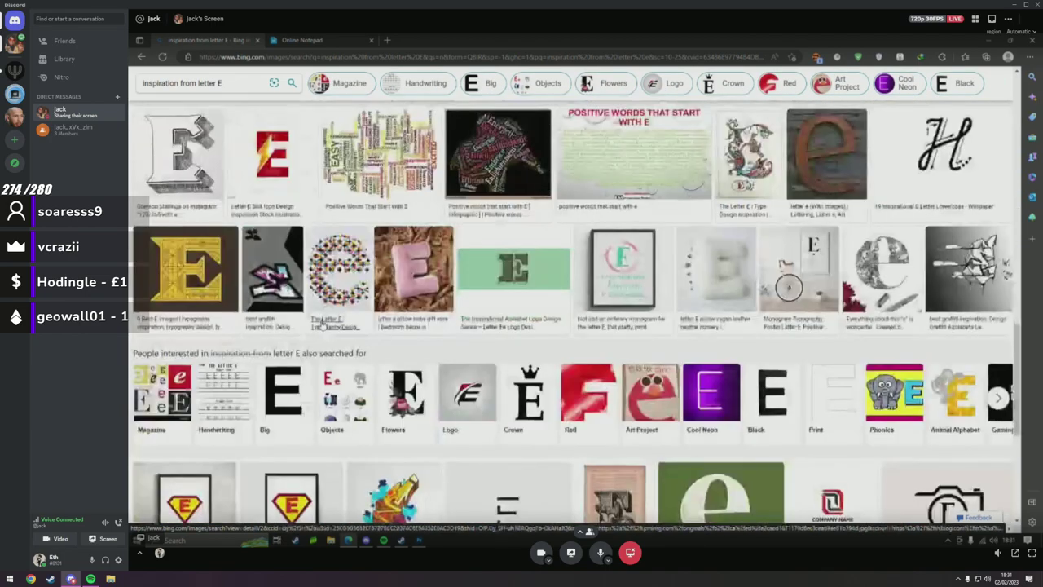
scroll(322, 324, "down", 1)
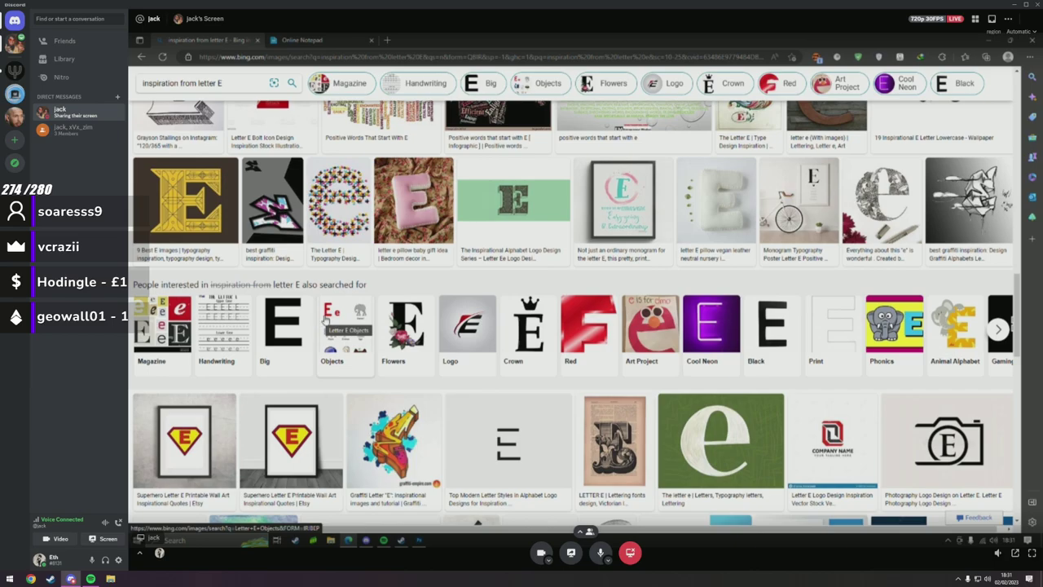
scroll(326, 324, "down", 3)
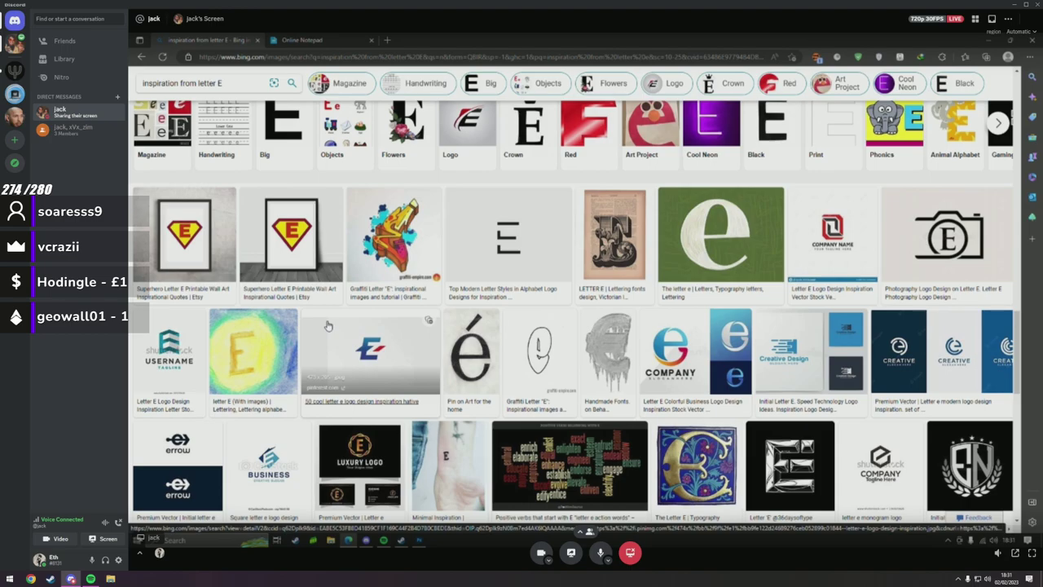
scroll(327, 326, "down", 5)
scroll(331, 334, "down", 5)
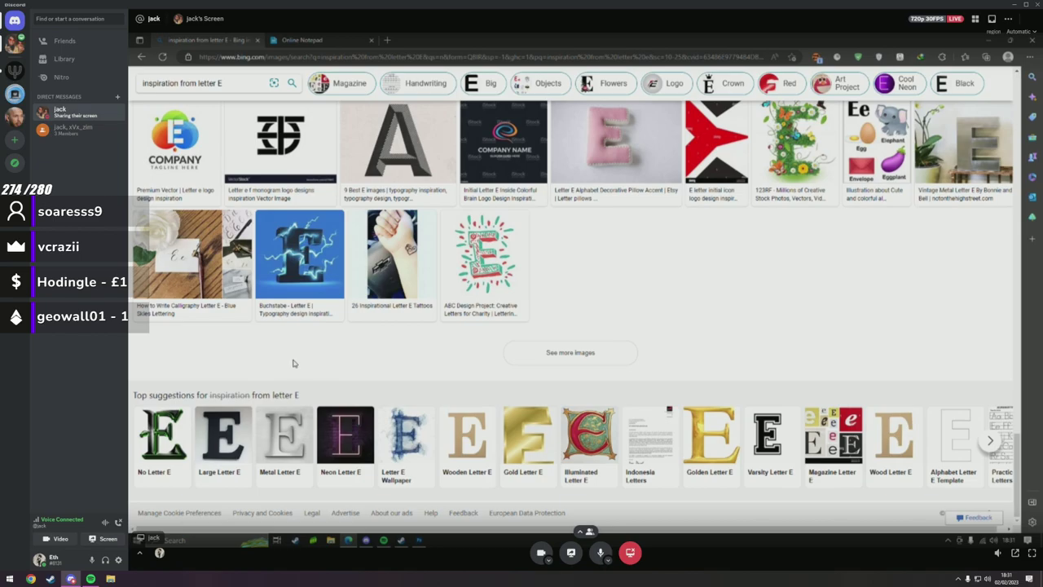
scroll(340, 340, "down", 5)
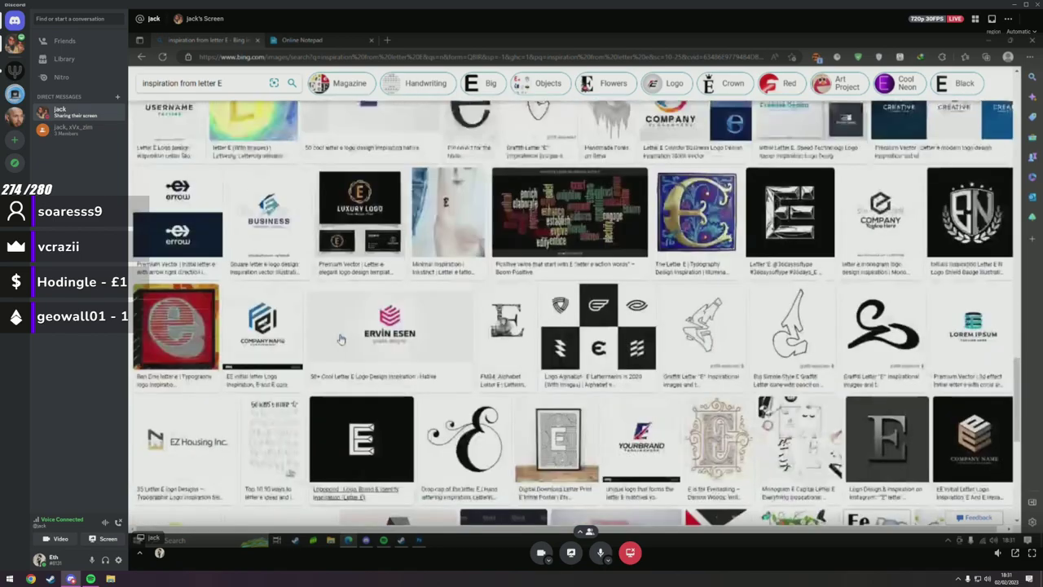
scroll(336, 338, "up", 7)
scroll(334, 335, "up", 10)
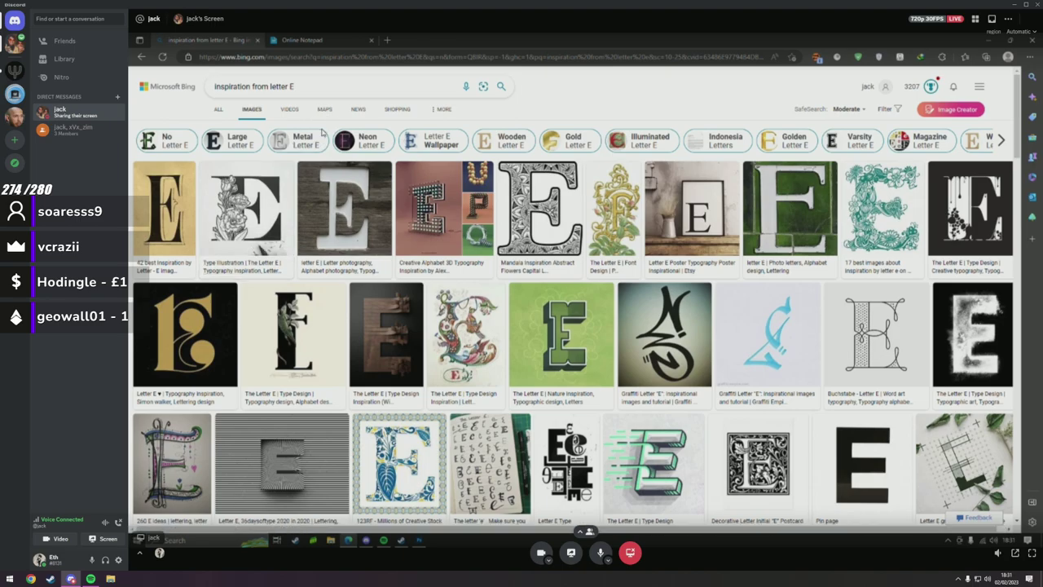
Open a new browser tab and search for images of "royality free F1 car png".
left_click(388, 42)
type("roy")
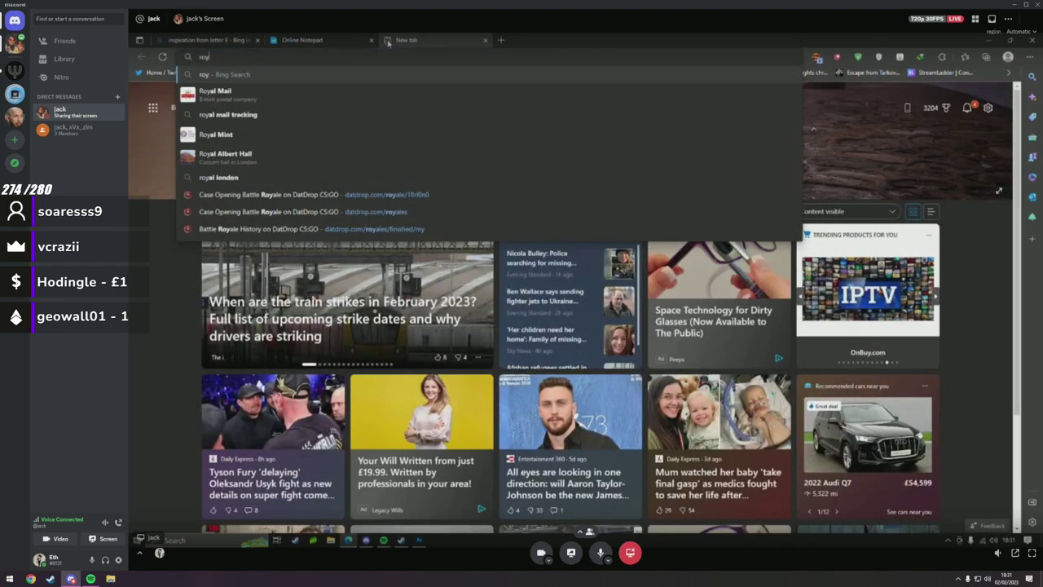
type("alty")
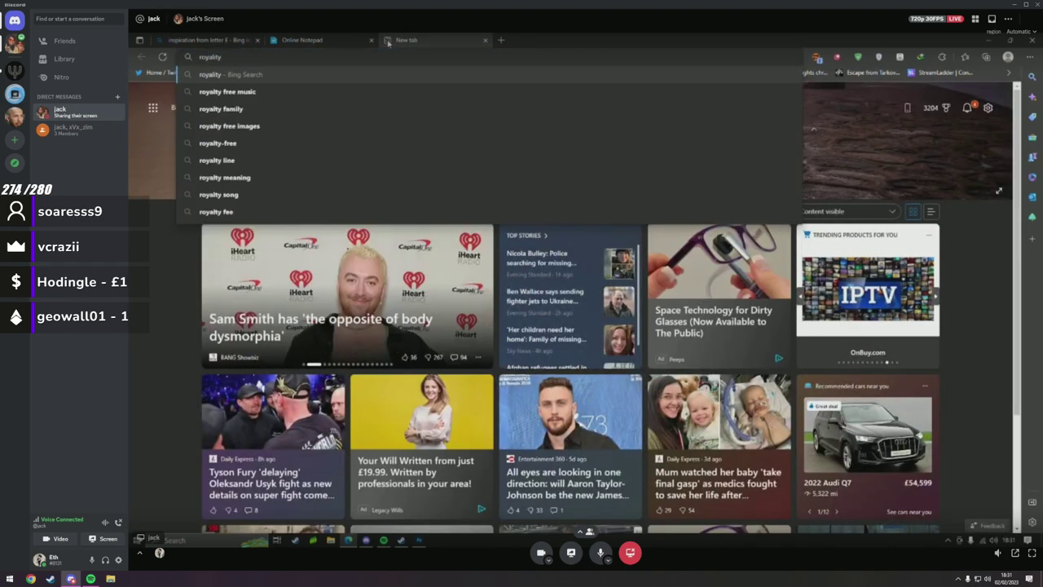
type(" free f1")
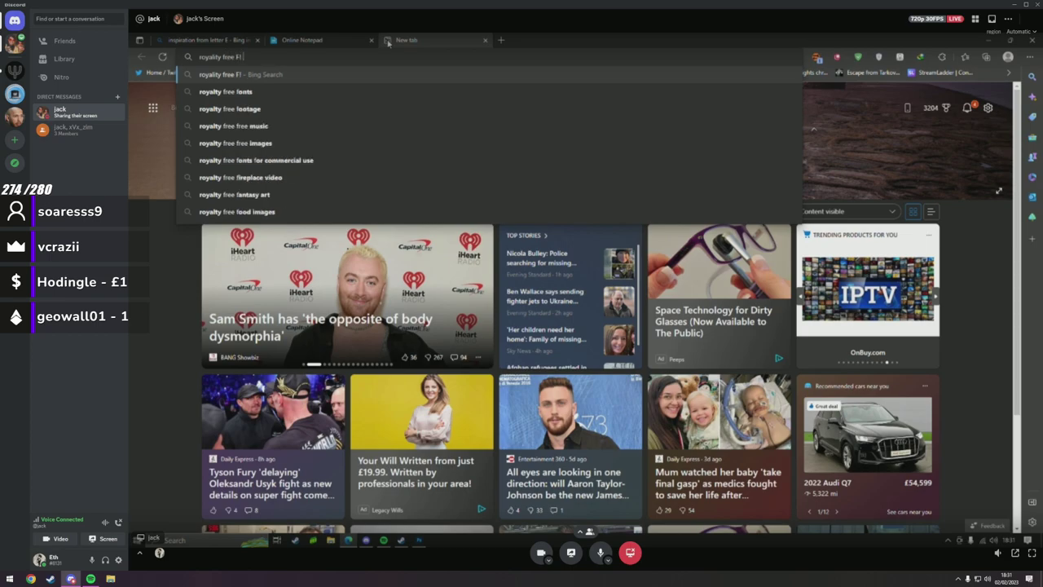
type(" car")
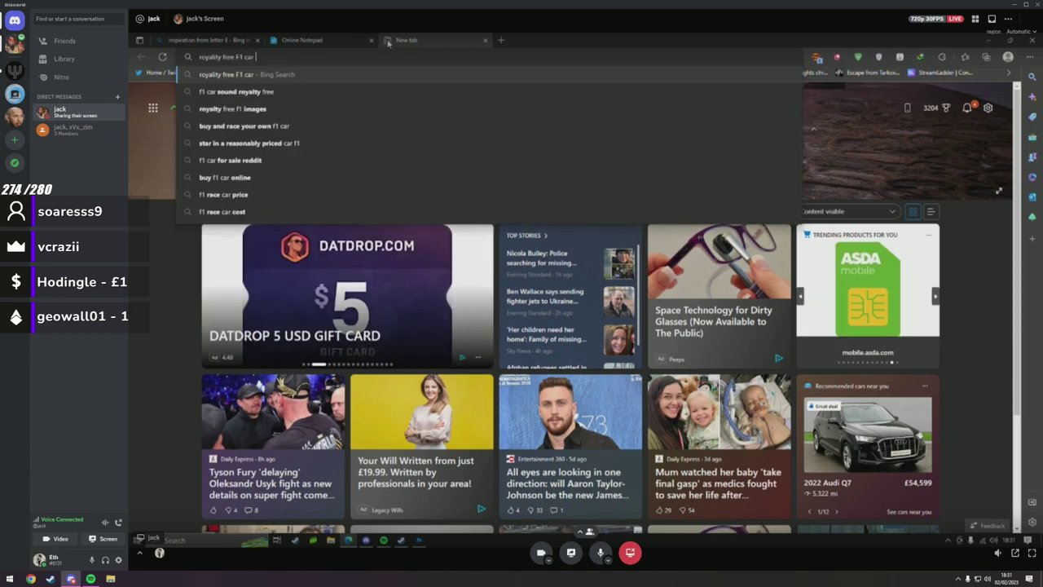
type(" png")
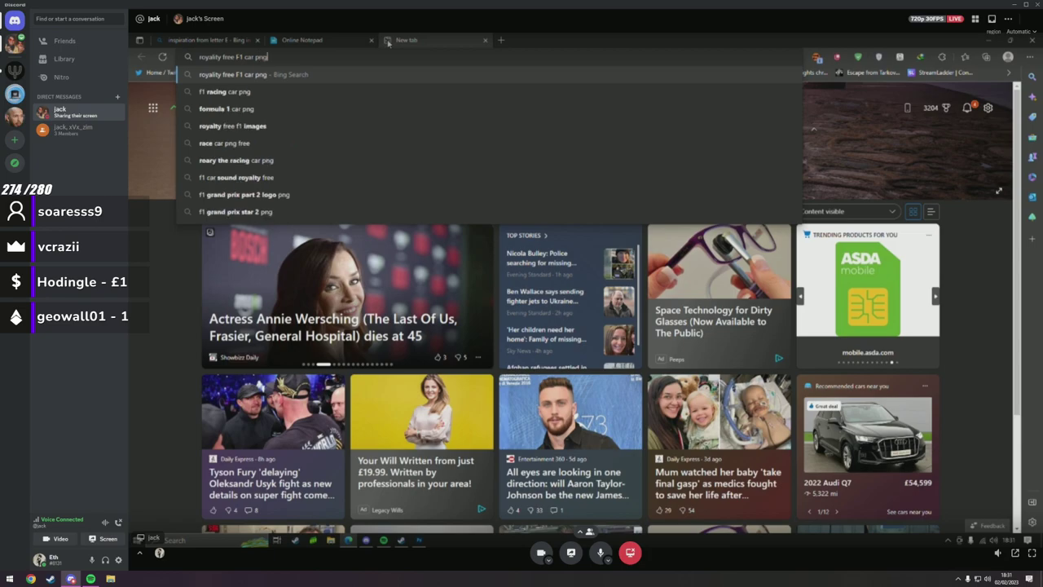
key("Return")
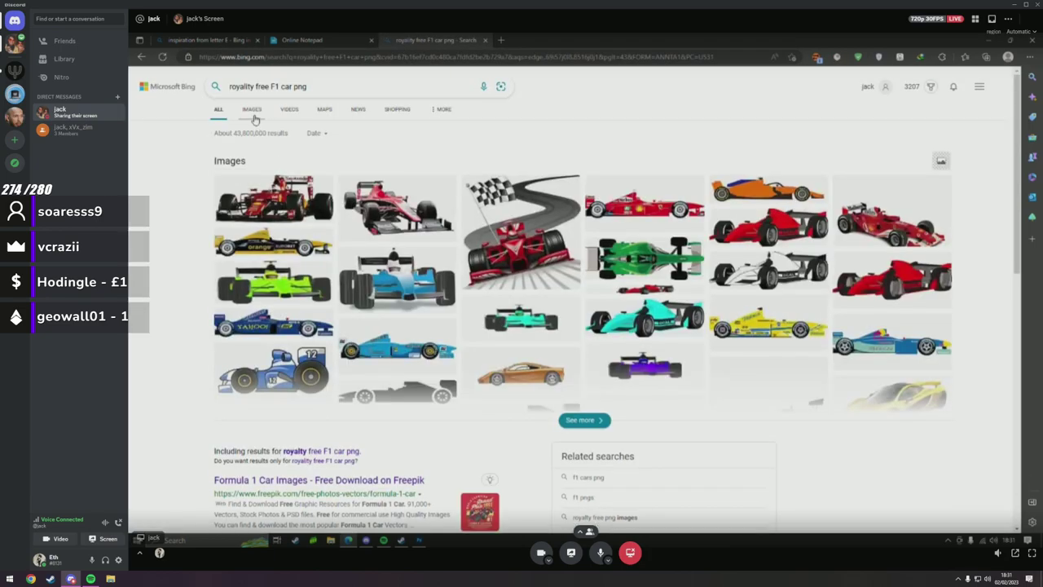
left_click(253, 111)
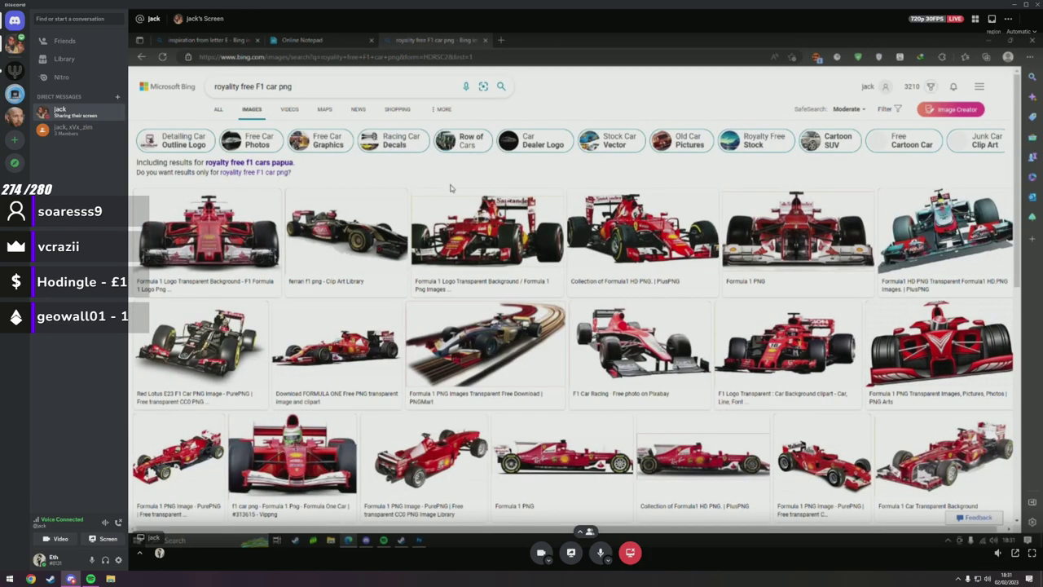
Find the red side-view Formula 1 car image from PNG Mart in the results and download it.
scroll(451, 189, "down", 3)
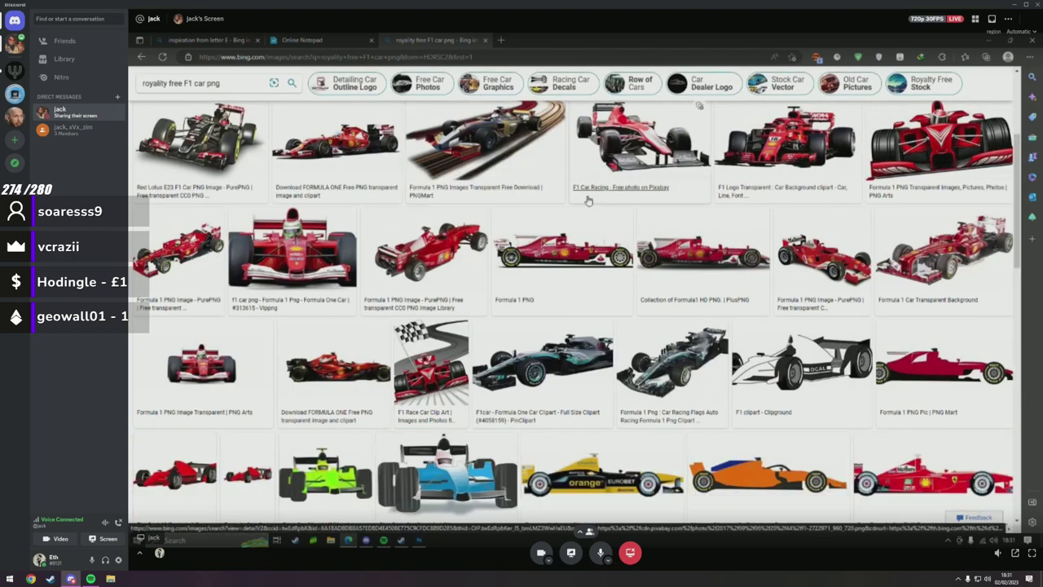
scroll(937, 303, "down", 1)
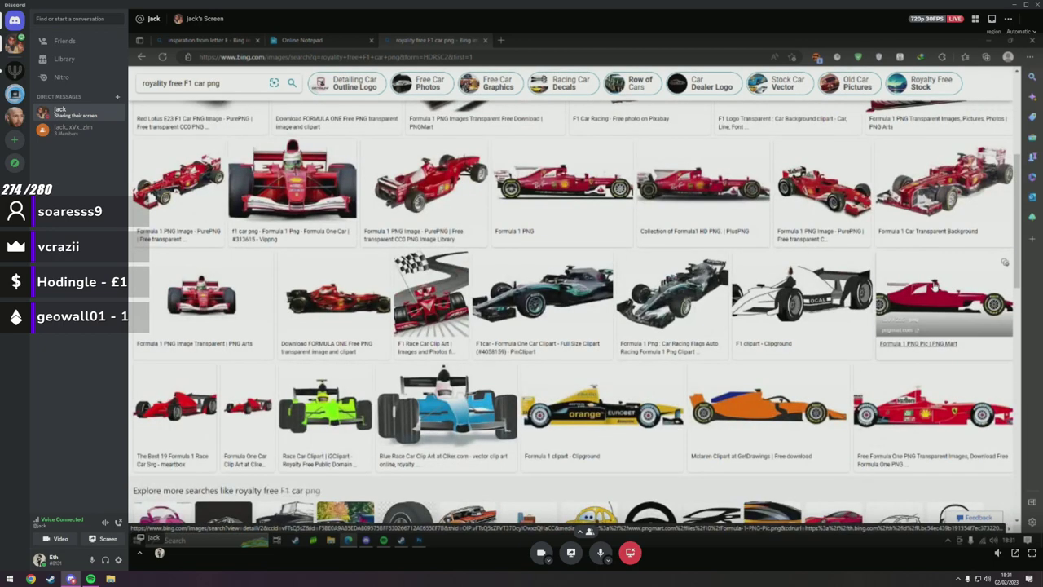
left_click(937, 303)
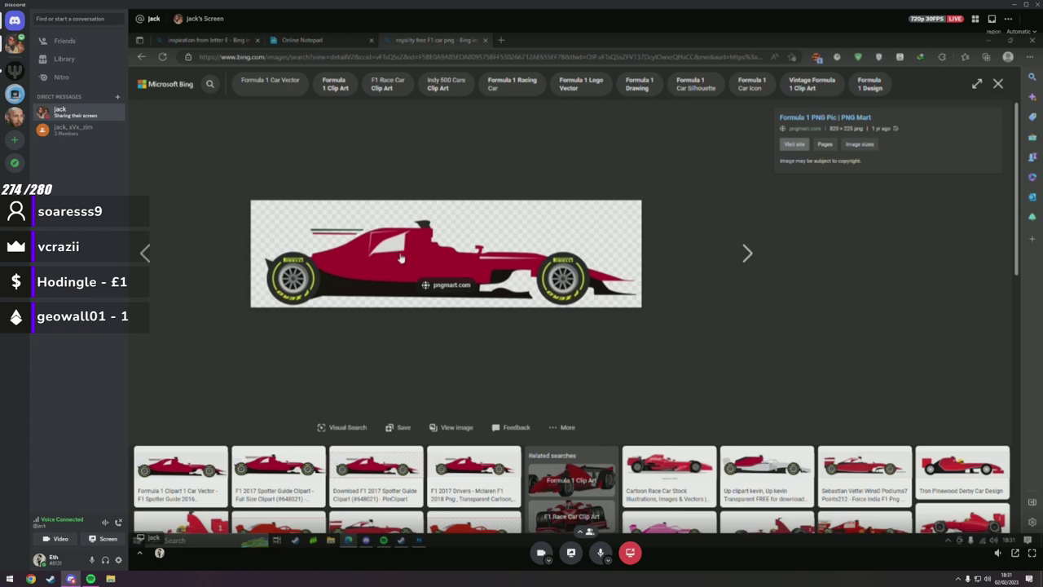
right_click(403, 256)
left_click(444, 276)
left_click(504, 378)
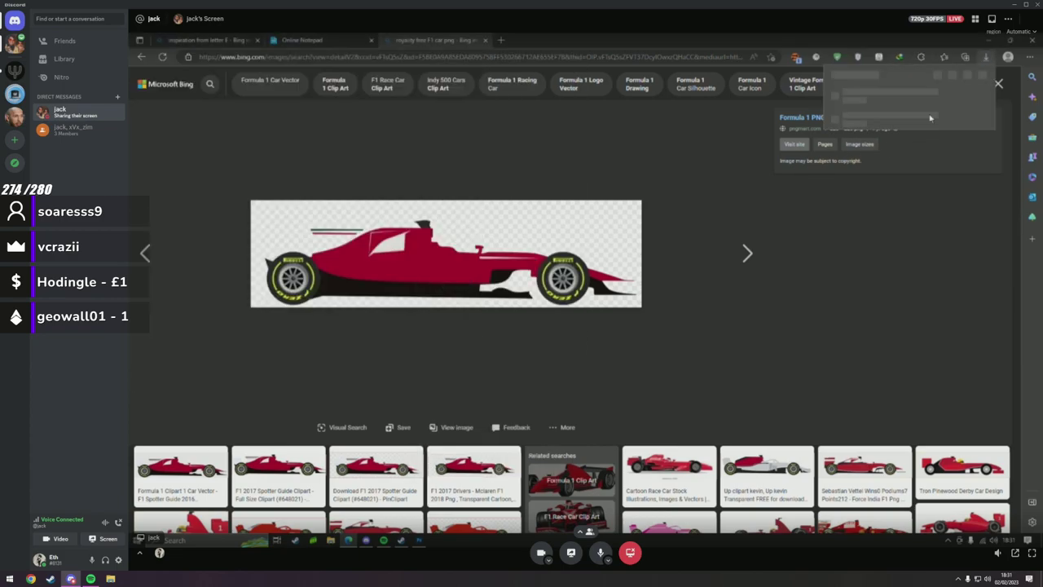
Place the downloaded Formula 1 car in the Photoshop banner document and shift it slightly up beside the E's stem.
left_click_drag(870, 93, 530, 345)
key("Return")
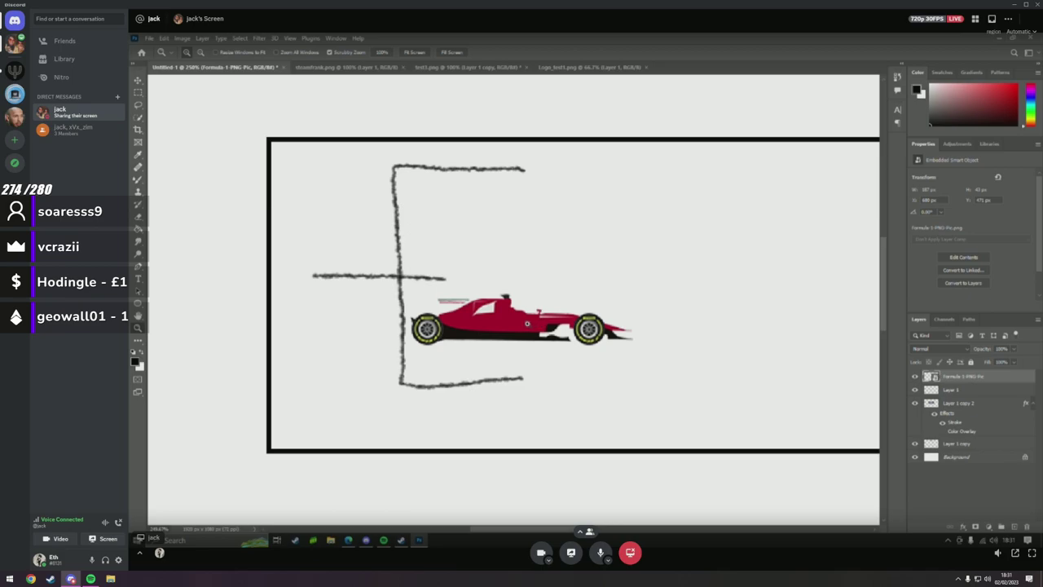
left_click(137, 80)
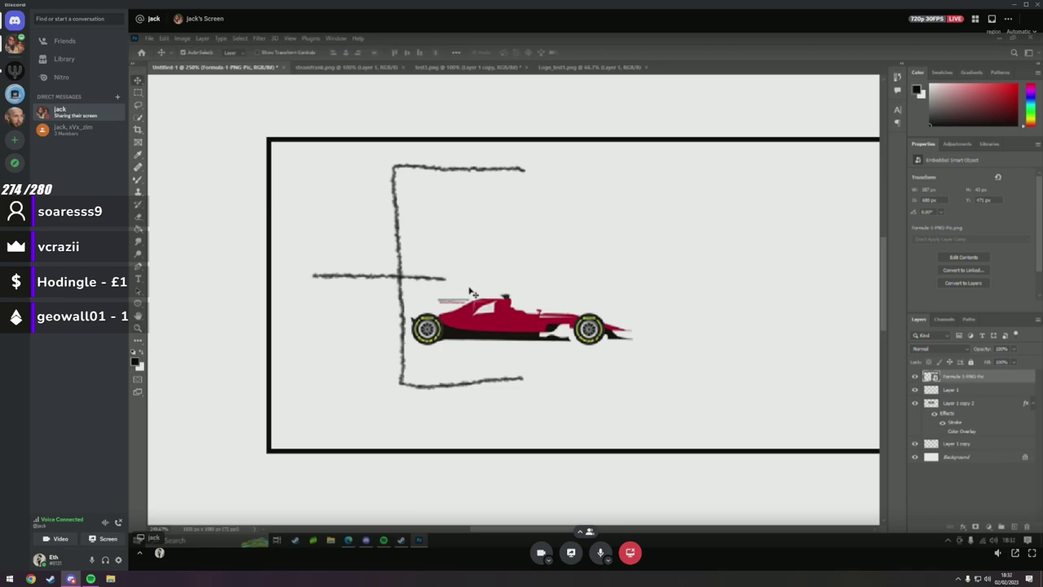
left_click_drag(500, 322, 514, 304)
Rotate the car 90° counter-clockwise so its nose points up, and position it to the right of the letter E sketch.
key("ctrl+t")
right_click(565, 303)
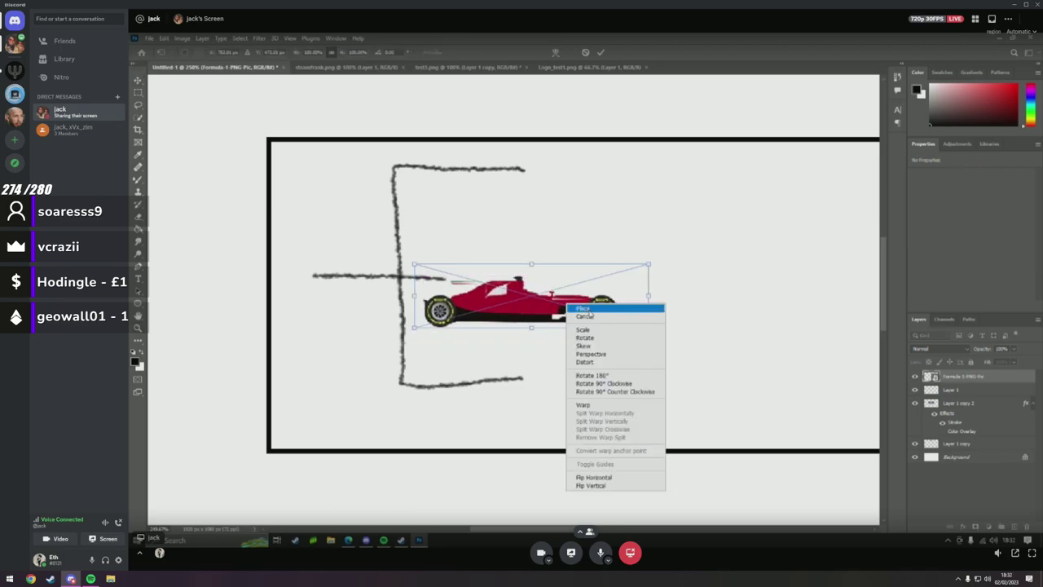
left_click(604, 340)
left_click_drag(644, 328, 563, 193)
left_click_drag(529, 270, 588, 262)
right_click(589, 263)
left_click(625, 268)
right_click(591, 254)
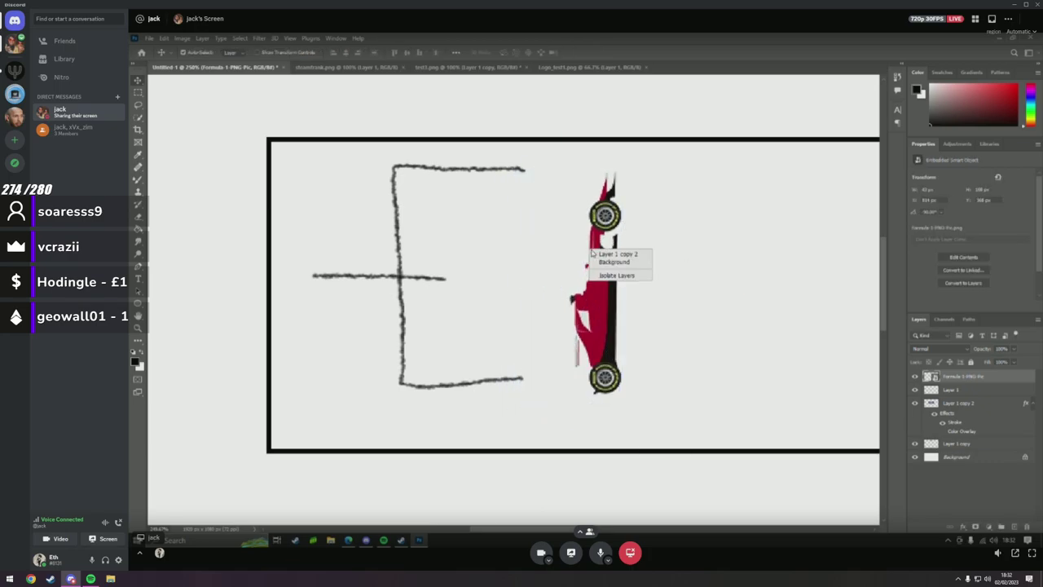
key("Escape")
Scale the upright car up proportionally until it roughly spans the panel's full height.
key("ctrl+t")
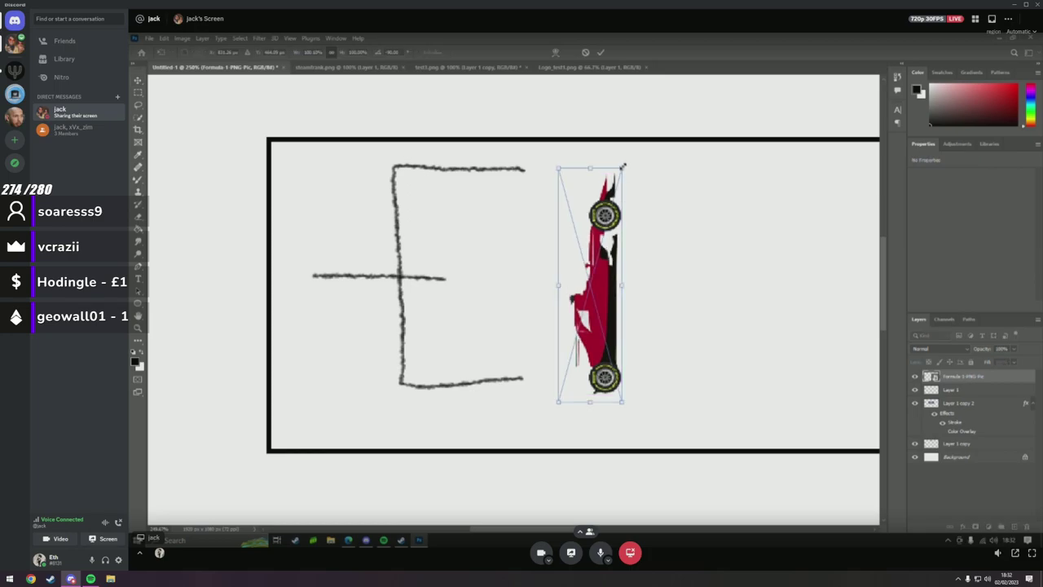
left_click_drag(623, 167, 650, 135)
key("Return")
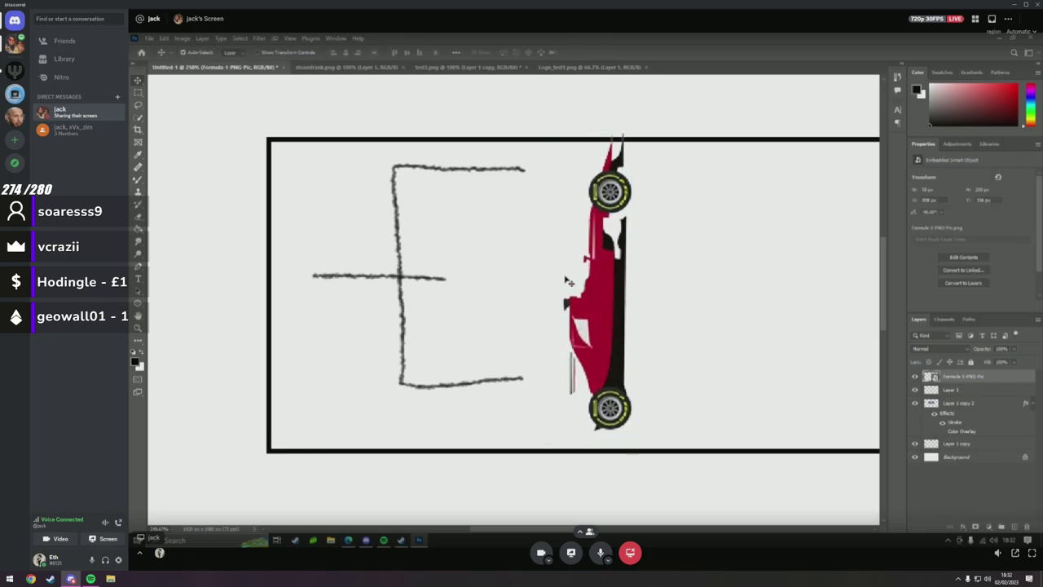
Apply a black Color Overlay with Hue blend mode at 100% opacity to the car layer, leaving Stroke off.
scroll(561, 261, "down", 2)
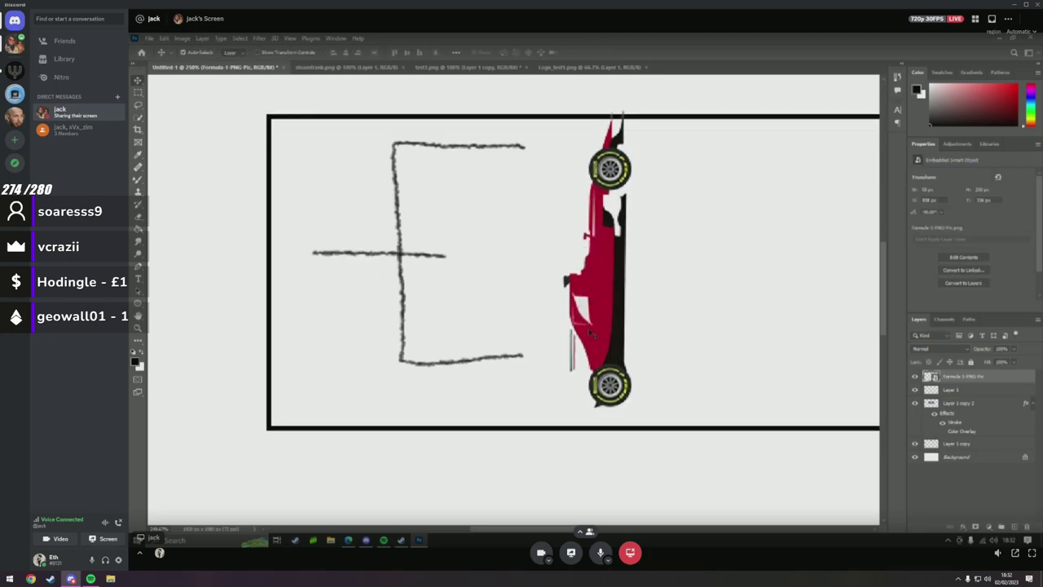
right_click(985, 389)
left_click(934, 120)
left_click(527, 181)
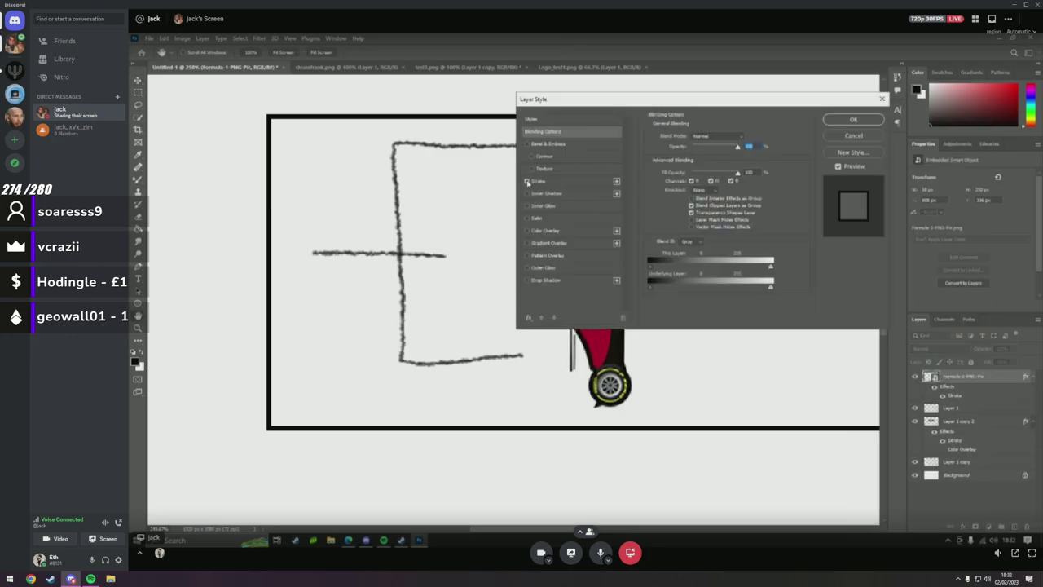
left_click(527, 180)
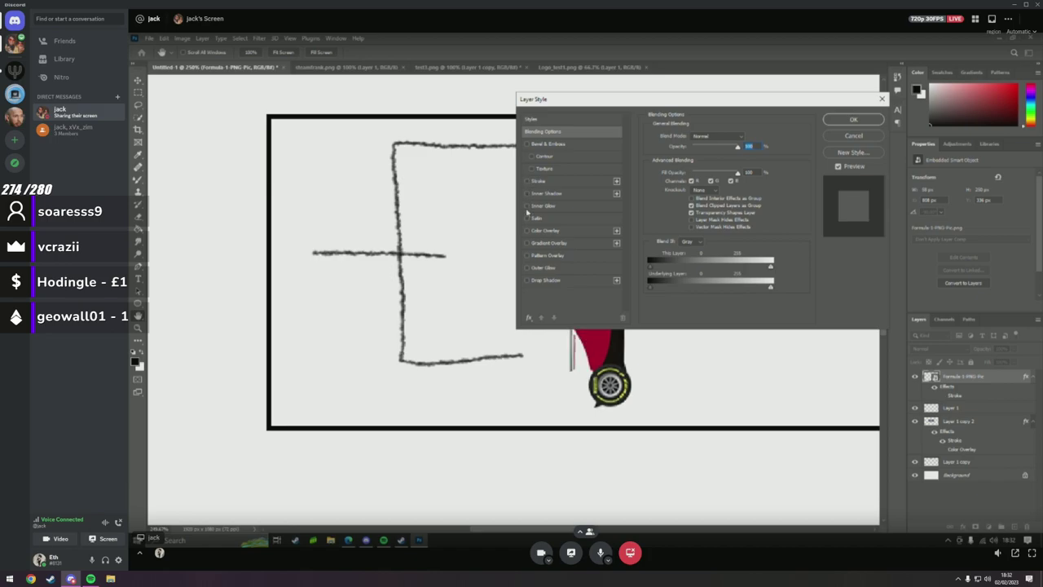
left_click(527, 231)
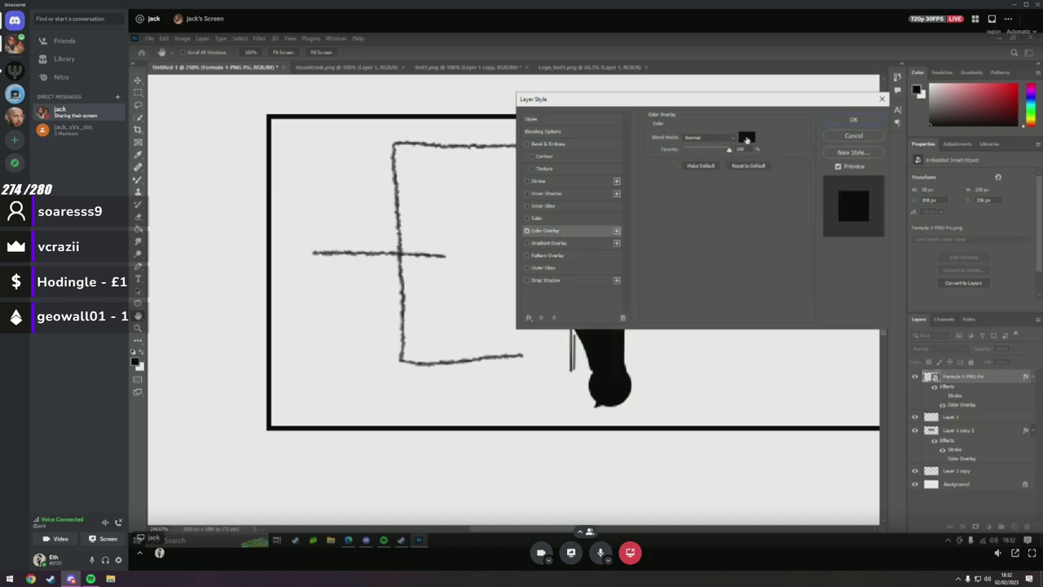
left_click(704, 139)
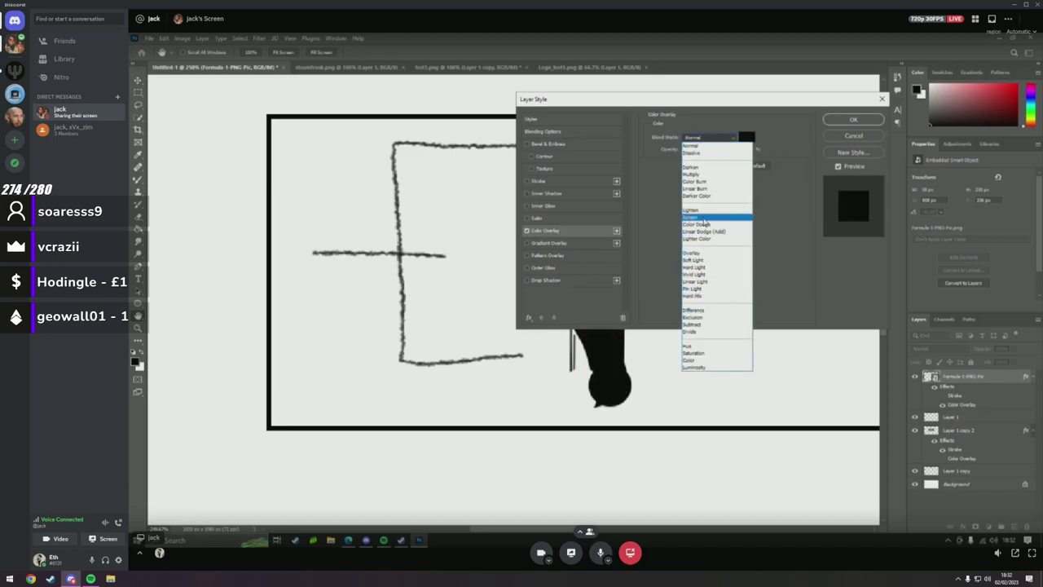
left_click(709, 345)
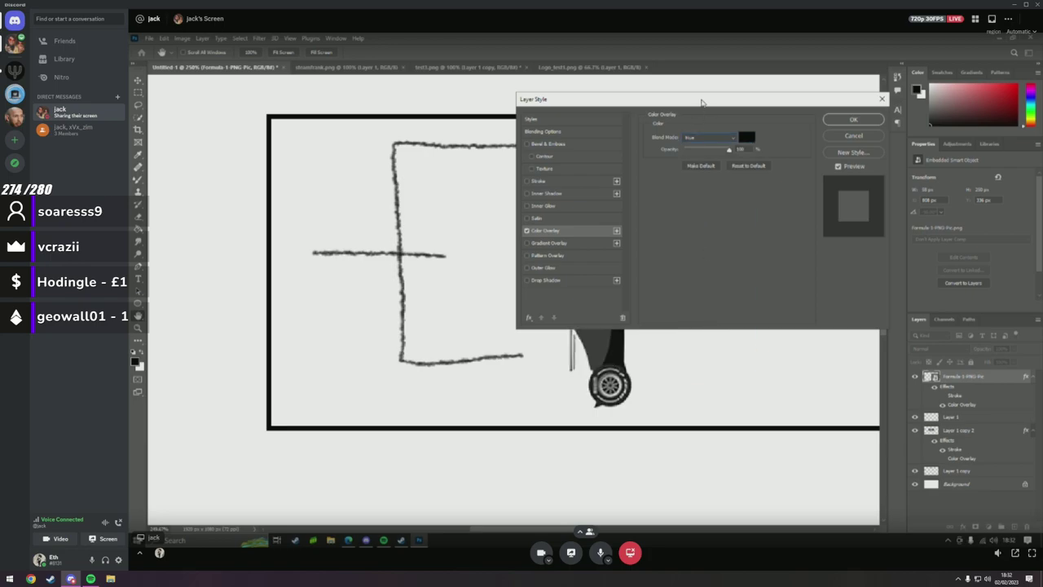
left_click_drag(702, 102, 848, 163)
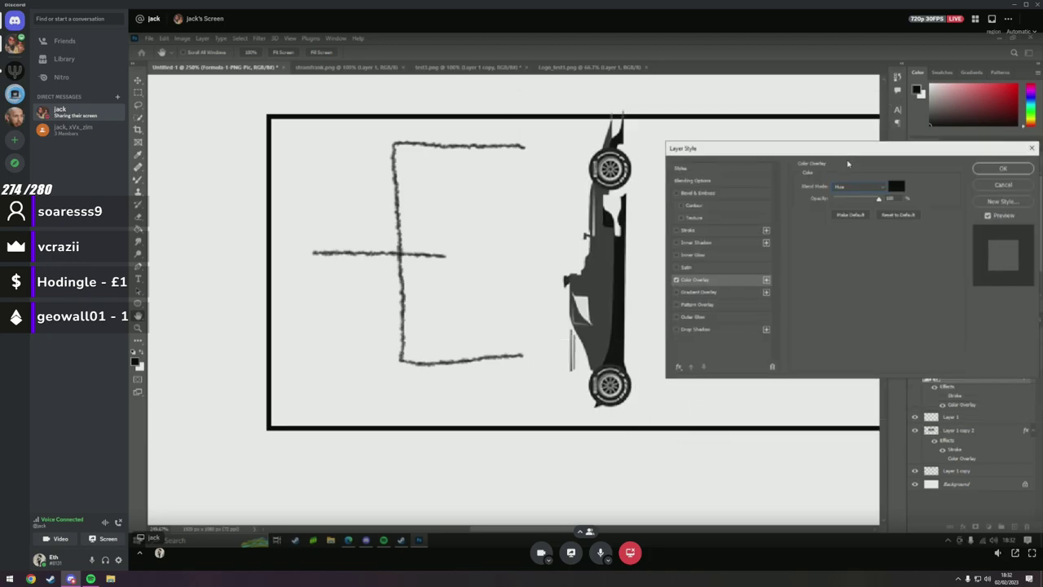
left_click(1000, 169)
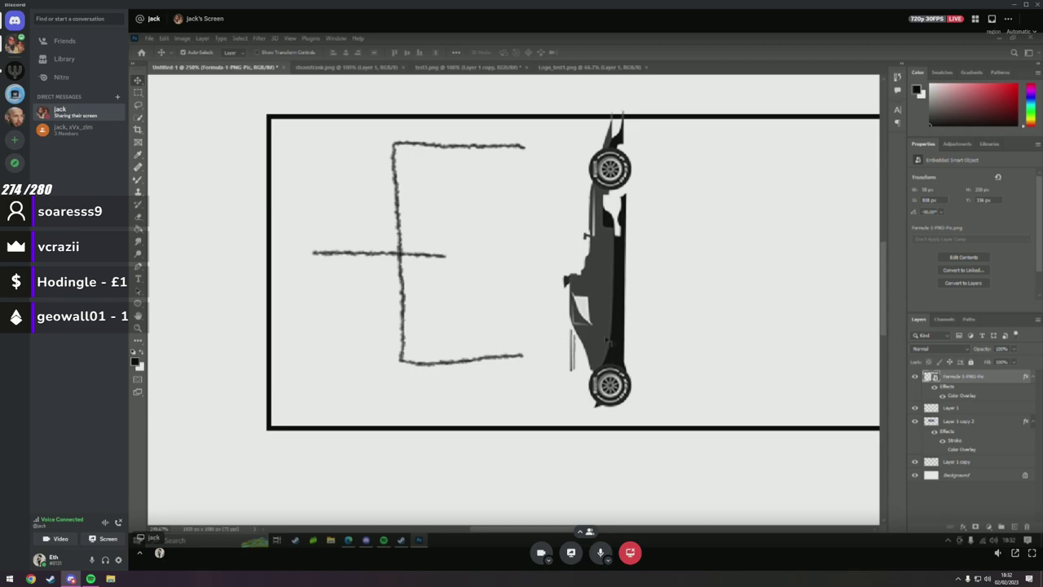
Move the grey car to the panel's left edge, beside the stem of the letter E sketch.
scroll(607, 342, "up", 2)
scroll(595, 336, "down", 2)
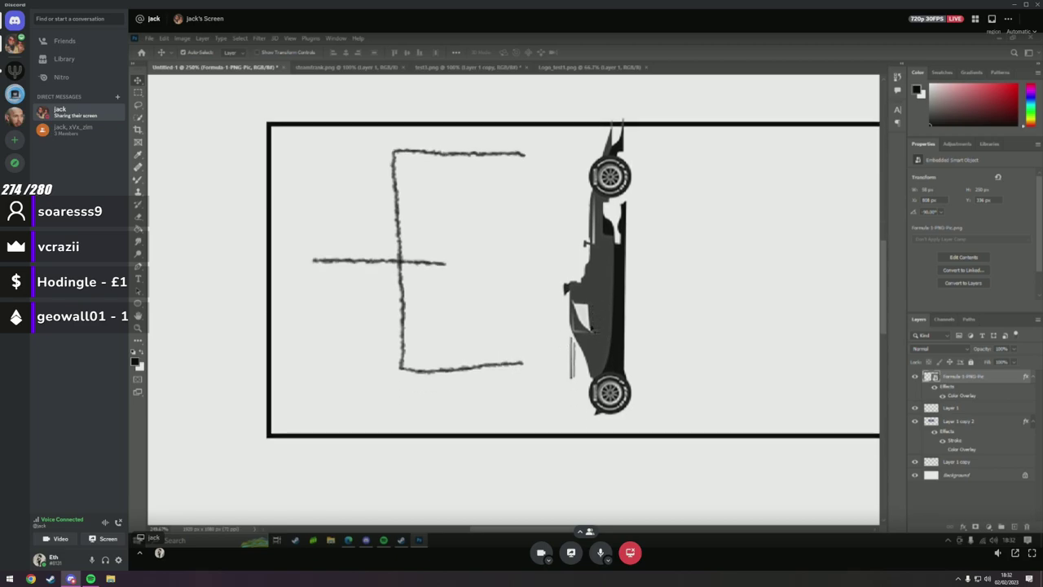
scroll(595, 333, "down", 1)
mouse_move(593, 326)
left_mouse_down()
mouse_move(321, 321)
mouse_move(360, 310)
mouse_move(346, 331)
mouse_move(325, 334)
mouse_move(336, 341)
left_mouse_up()
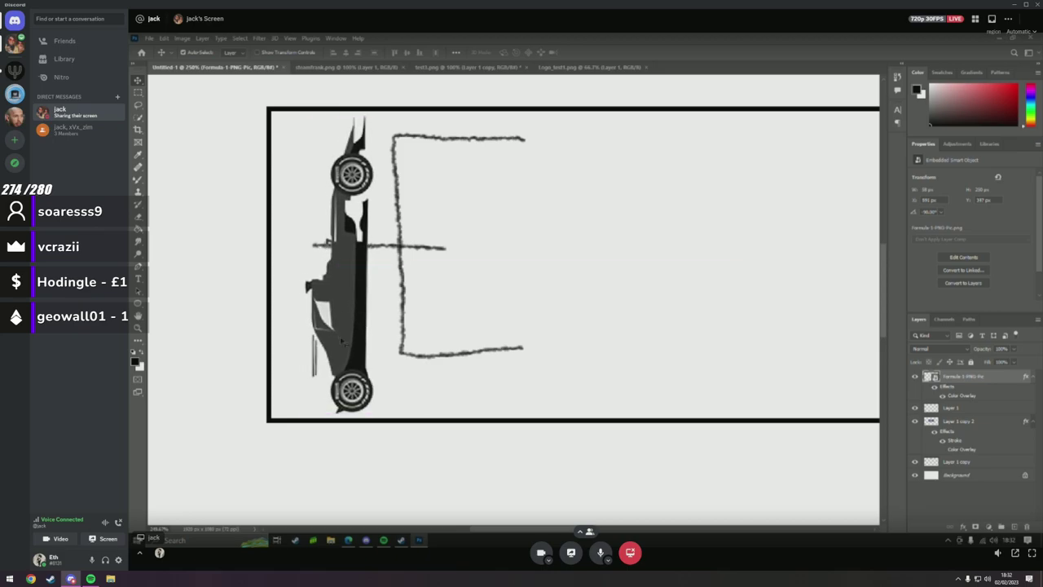
Delete Layer 1 containing the letter E sketch.
scroll(391, 359, "down", 1)
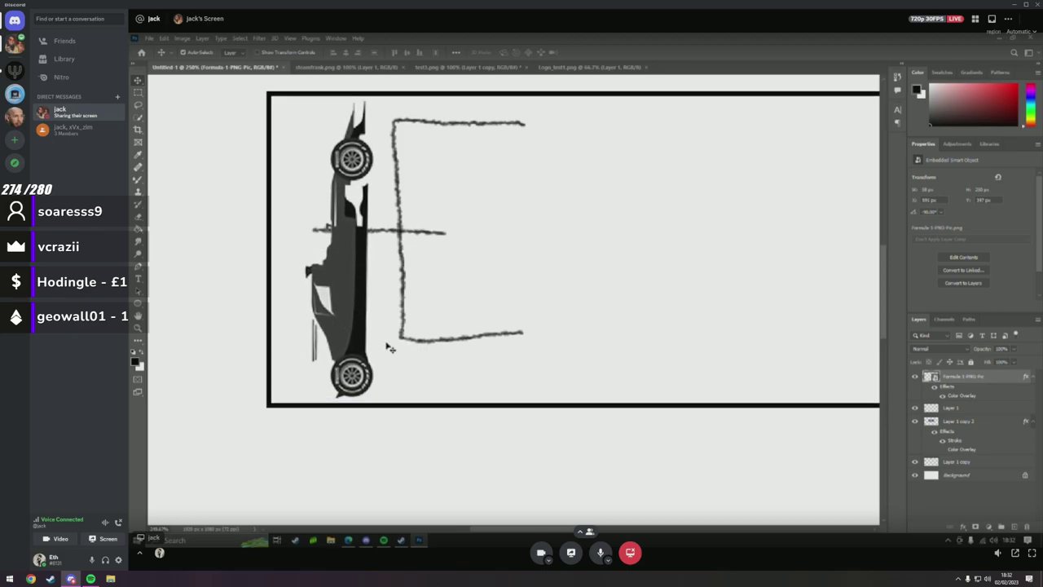
right_click(913, 409)
left_click(913, 178)
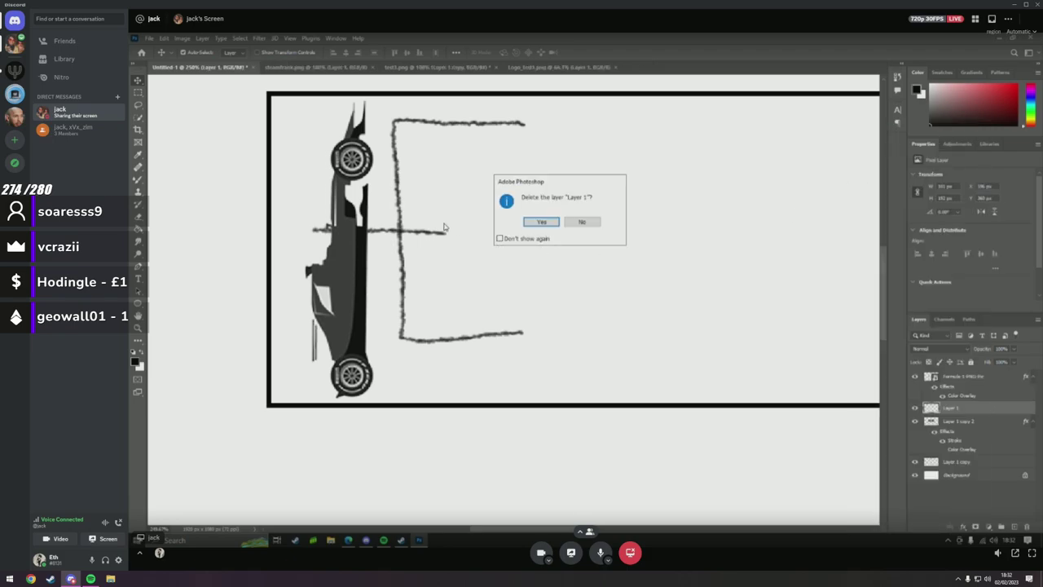
left_click(541, 221)
Switch to the Brush tool, look through its brush presets, and undo the deletion of the letter E layer.
scroll(426, 315, "up", 1)
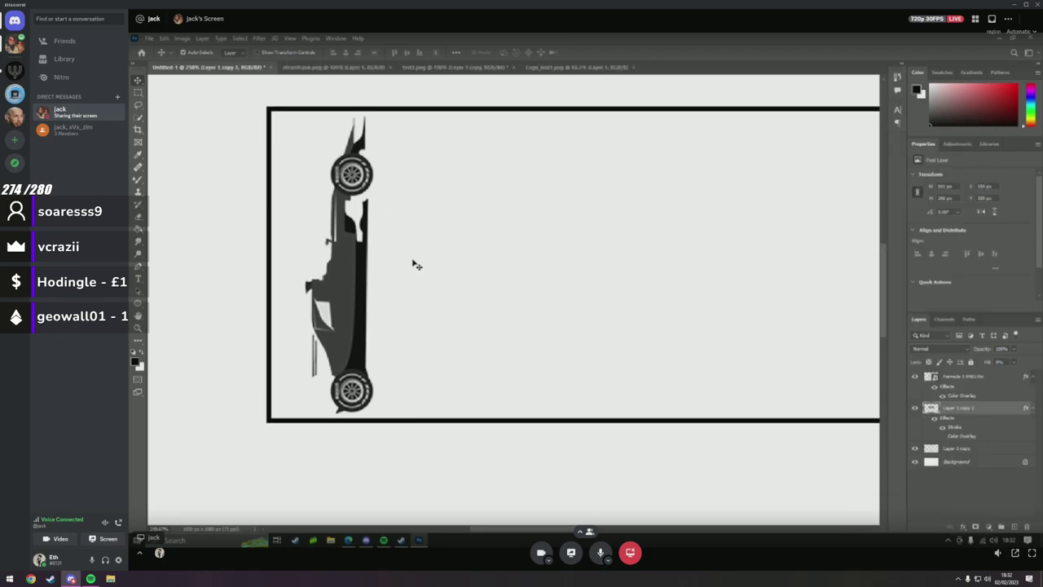
scroll(387, 272, "up", 2)
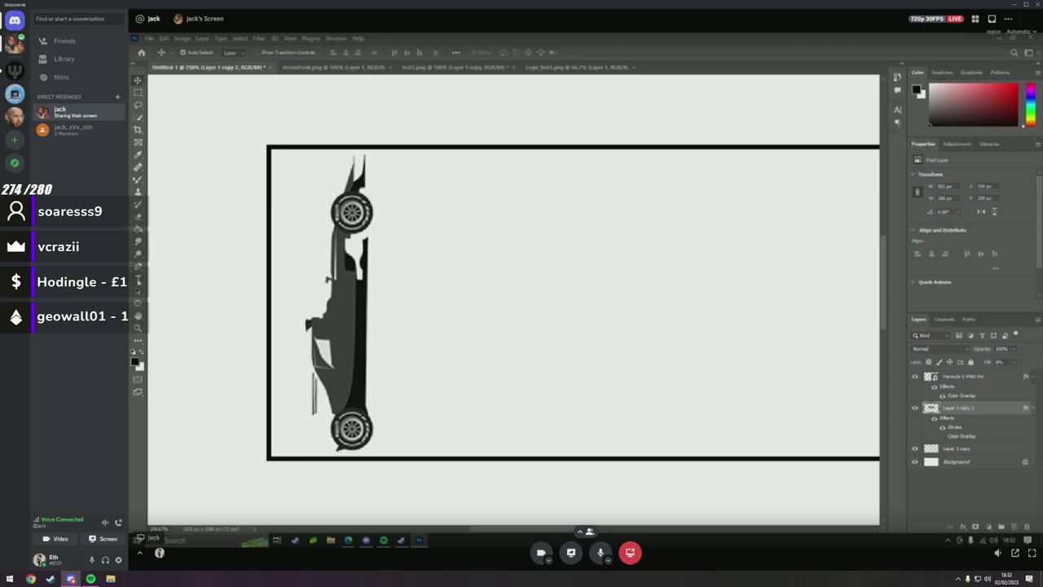
right_click(137, 178)
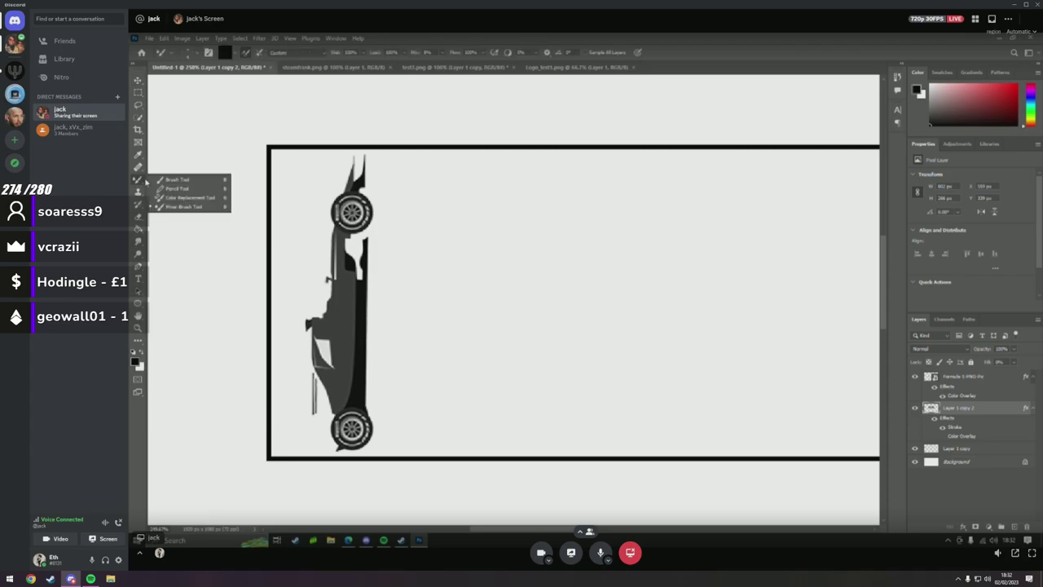
left_click(167, 178)
right_click(511, 261)
scroll(563, 371, "up", 1)
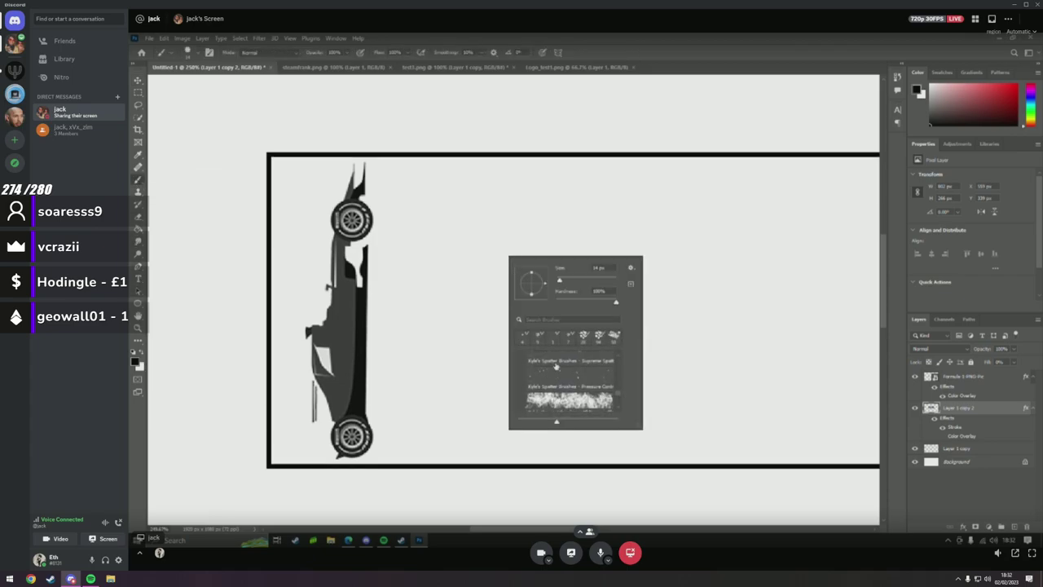
left_click(459, 291)
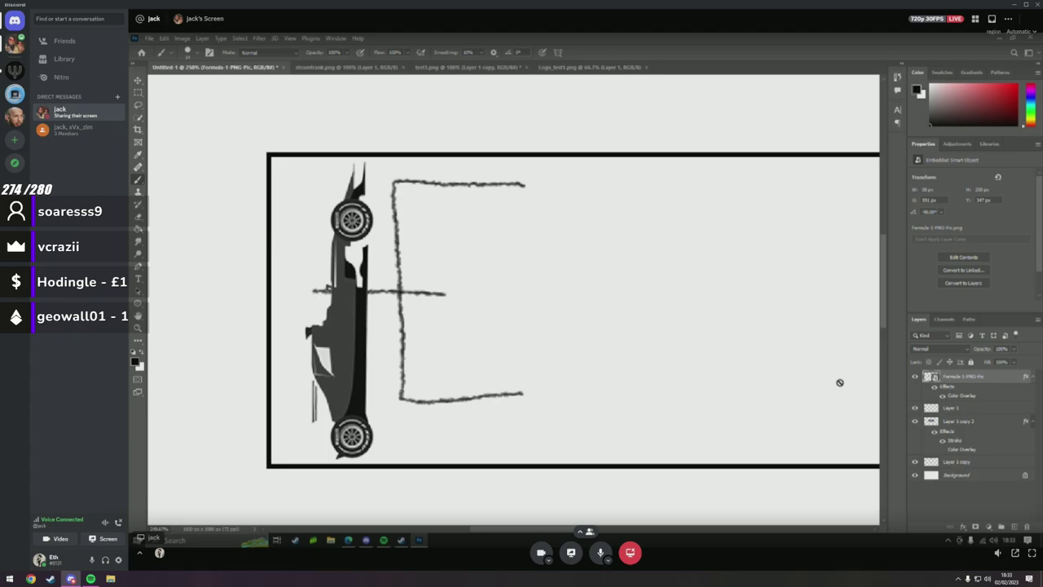
Delete the layer with the rough letter E sketch and add a new empty layer below the car.
right_click(984, 416)
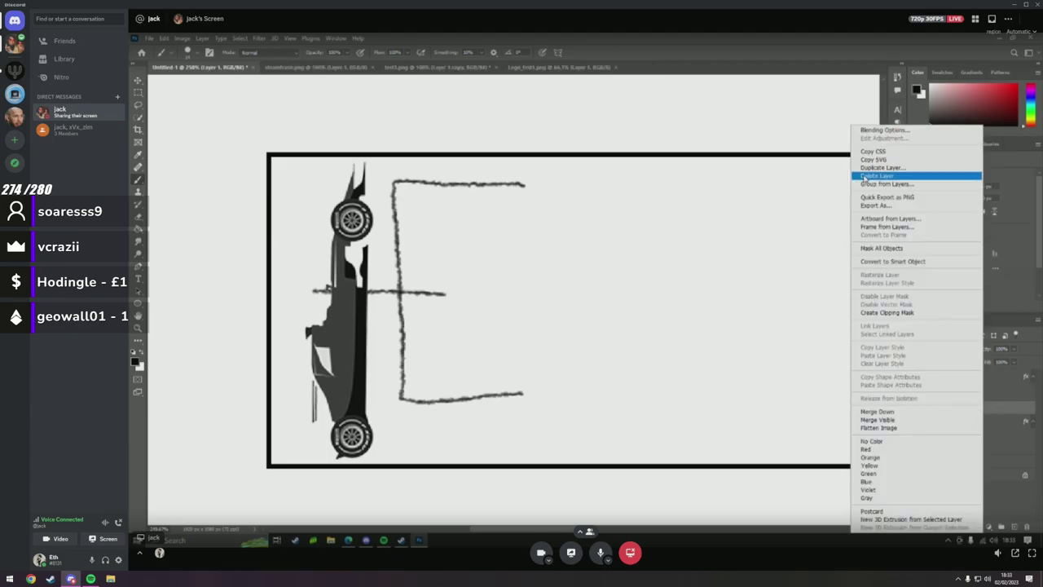
left_click(851, 173)
left_click(542, 224)
left_click(1014, 527)
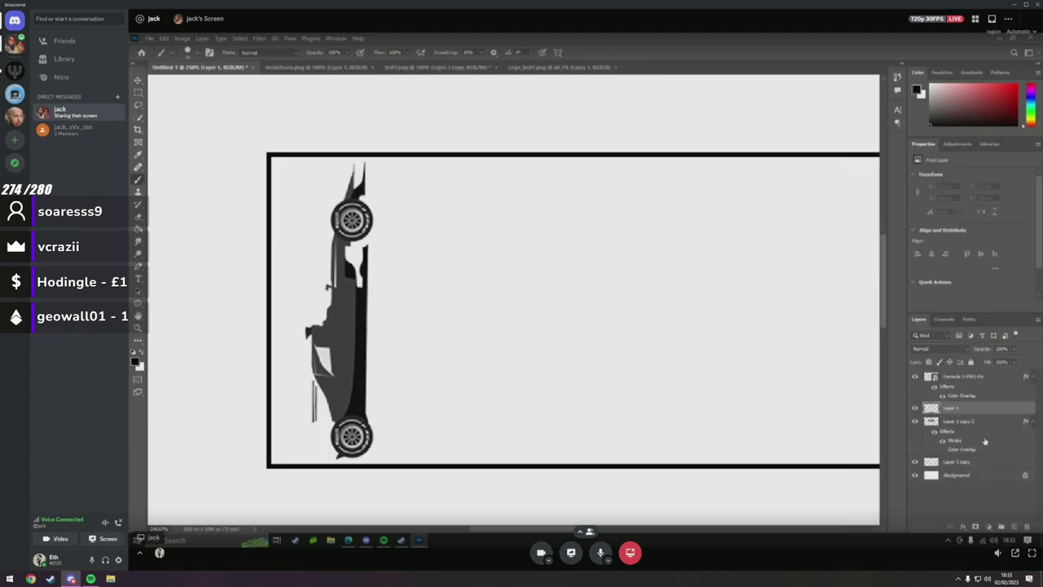
Paint a thick black letter E beside the car using straight brush strokes for the stem and three arms, undoing stray strokes.
left_click_drag(444, 295, 517, 295)
key("ctrl+z")
left_click(413, 229)
left_click_drag(498, 241, 465, 281)
key("ctrl+z")
left_click_drag(405, 233, 536, 233)
mouse_move(409, 234)
left_mouse_down()
mouse_move(410, 370)
mouse_move(551, 372)
left_mouse_up()
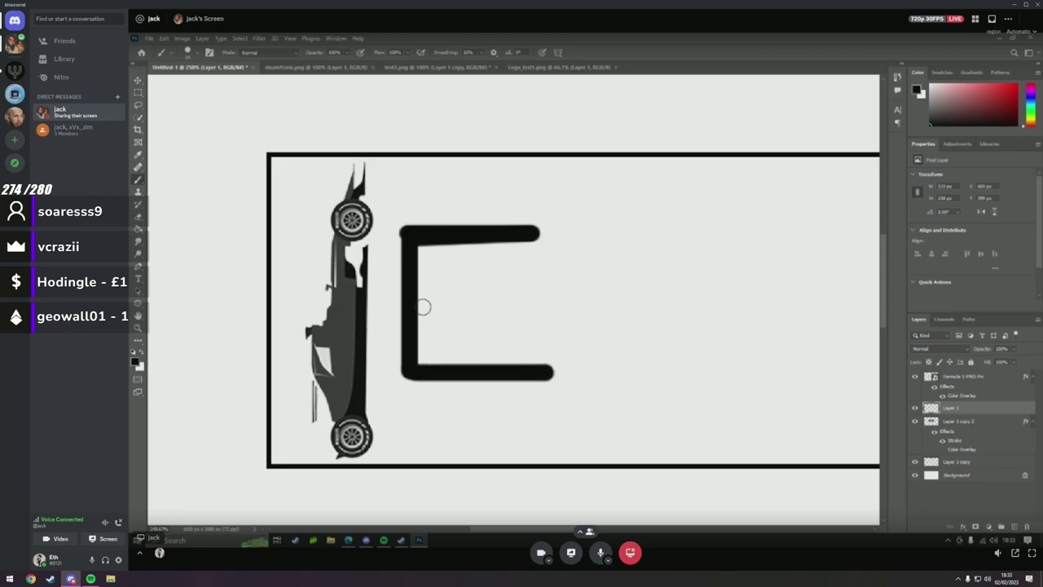
left_click(421, 305, "shift")
key("ctrl+z")
left_click_drag(413, 300, 535, 301)
Move the car slightly left and place the painted E behind it so the car covers the letter's stem.
key("v")
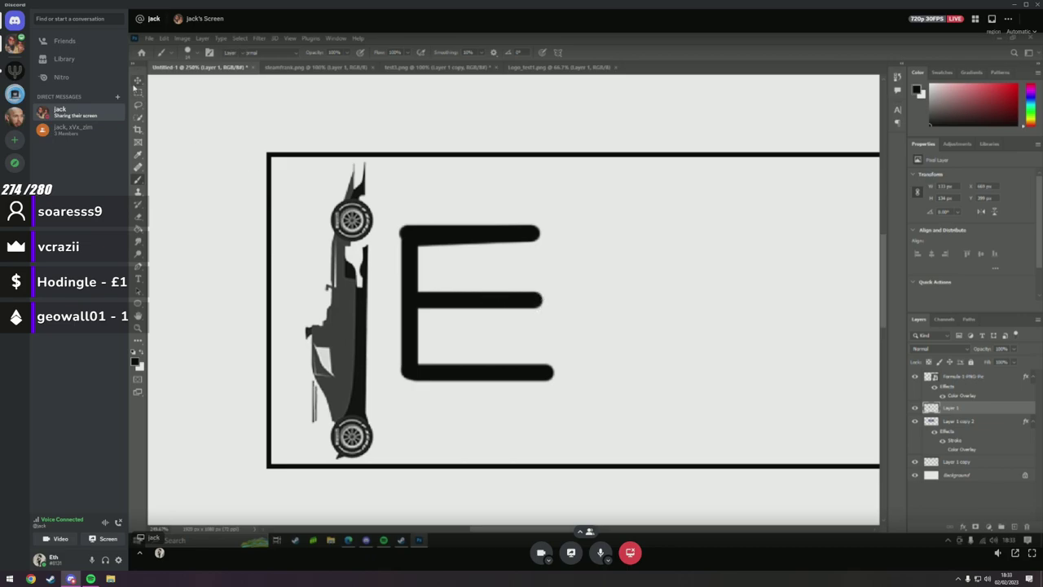
mouse_move(326, 313)
left_mouse_down()
mouse_move(385, 284)
mouse_move(362, 320)
mouse_move(329, 331)
mouse_move(327, 347)
mouse_move(361, 331)
mouse_move(344, 306)
mouse_move(351, 315)
left_mouse_up()
scroll(607, 329, "up", 1)
scroll(367, 324, "down", 2)
scroll(369, 324, "up", 1)
left_click_drag(430, 310, 358, 350)
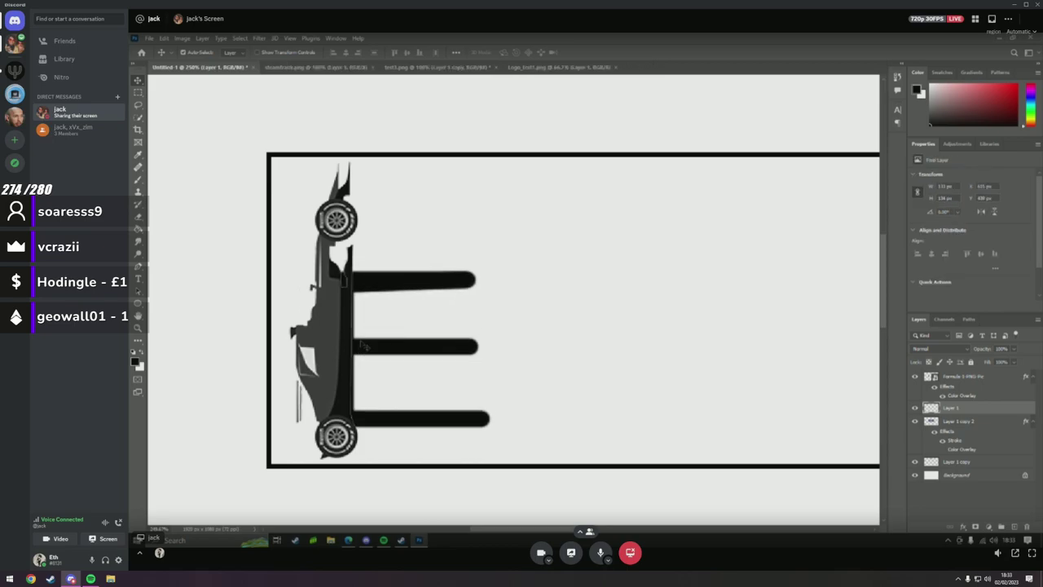
scroll(449, 336, "down", 1)
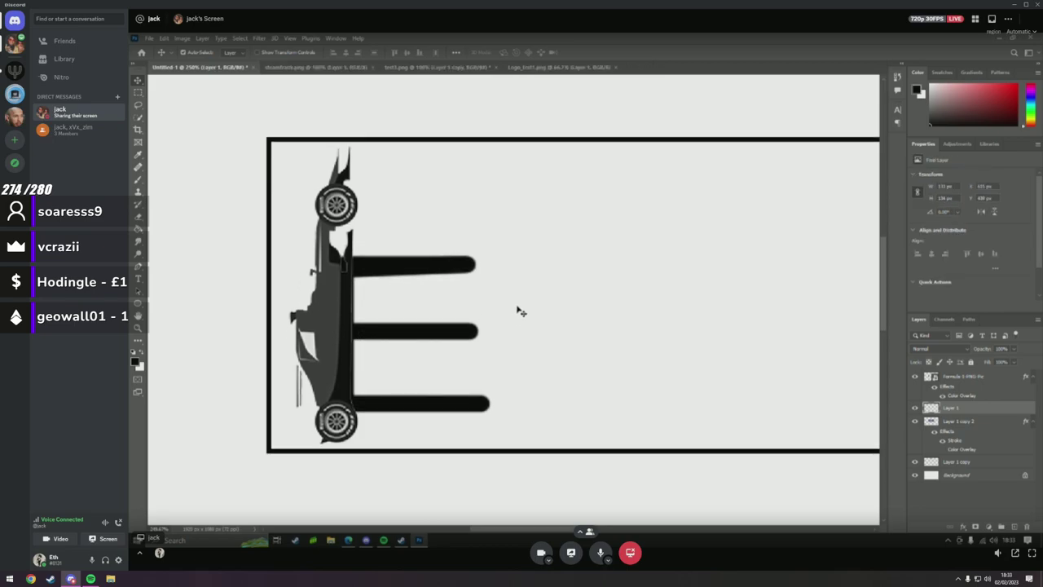
left_click(348, 540)
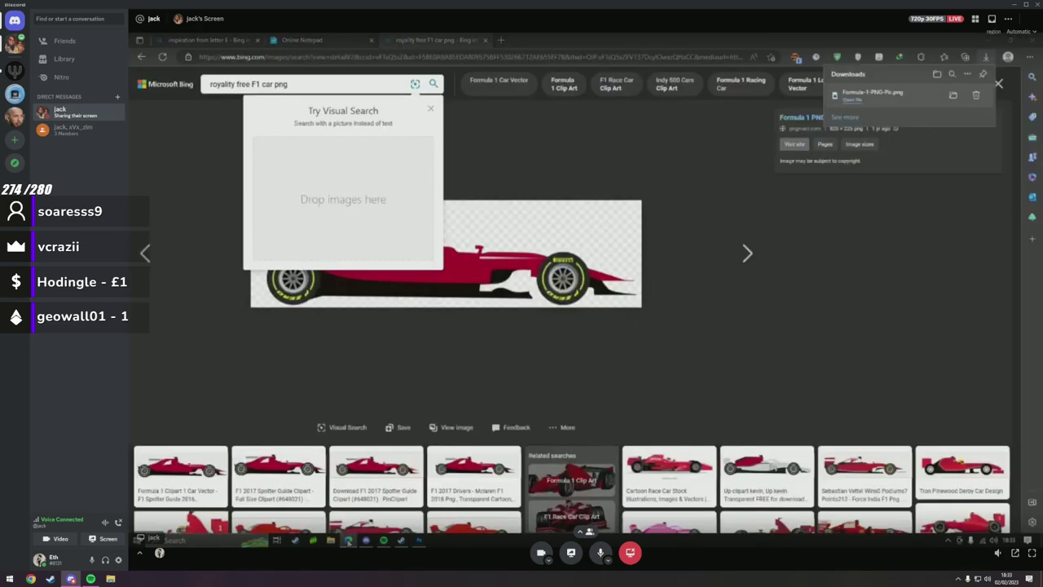
left_click(348, 540)
Move the painted E away from the car, delete its layer and add a new empty layer.
left_click_drag(371, 300, 517, 285)
right_click(999, 412)
left_click(913, 174)
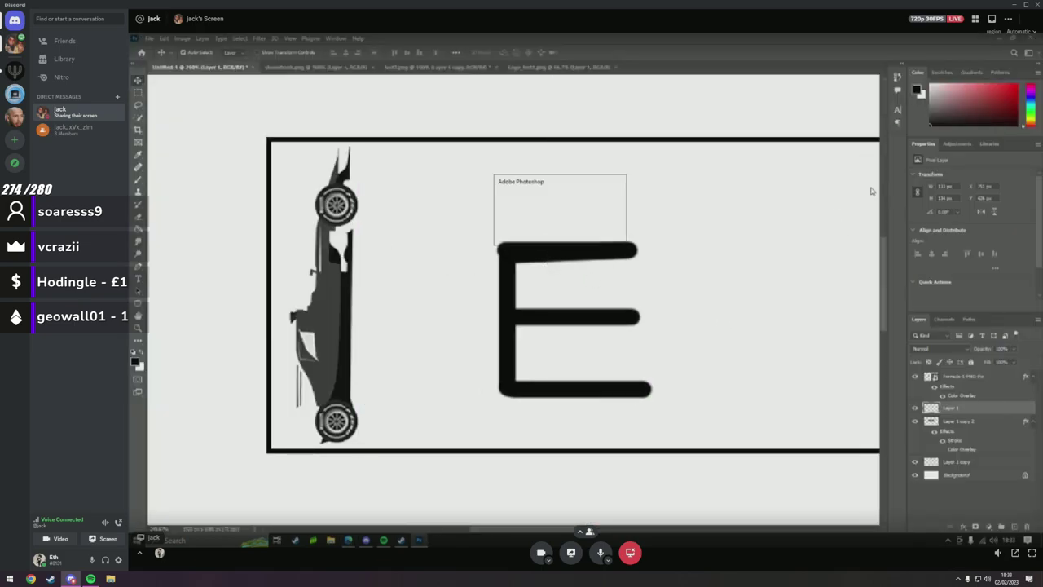
left_click(547, 224)
left_click(1015, 528)
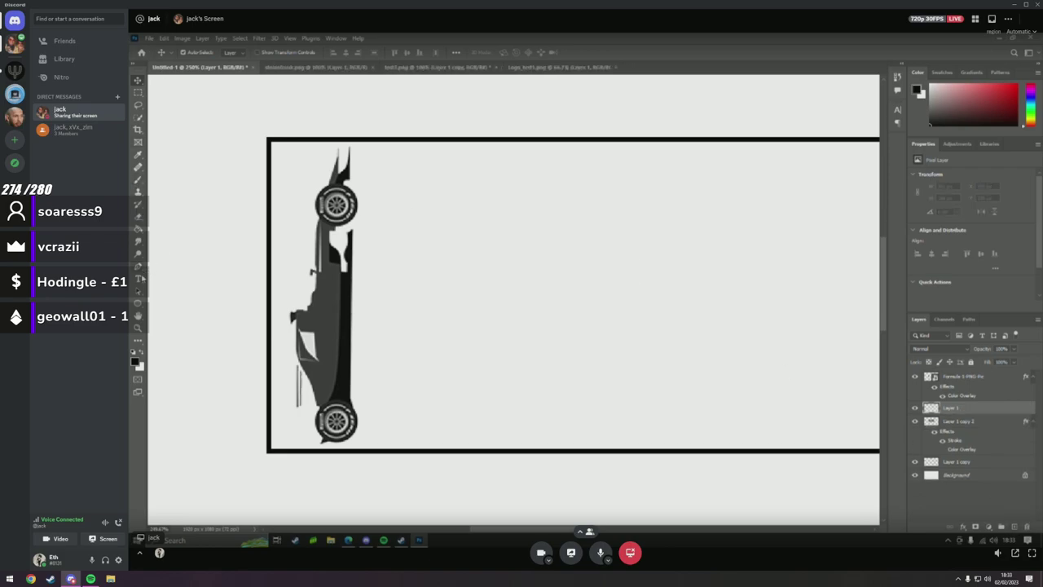
Add a paragraph text box beside the car and enter a capital E in the black brush-style font.
left_click(139, 278)
left_click_drag(402, 178, 776, 416)
key("BackSpace")
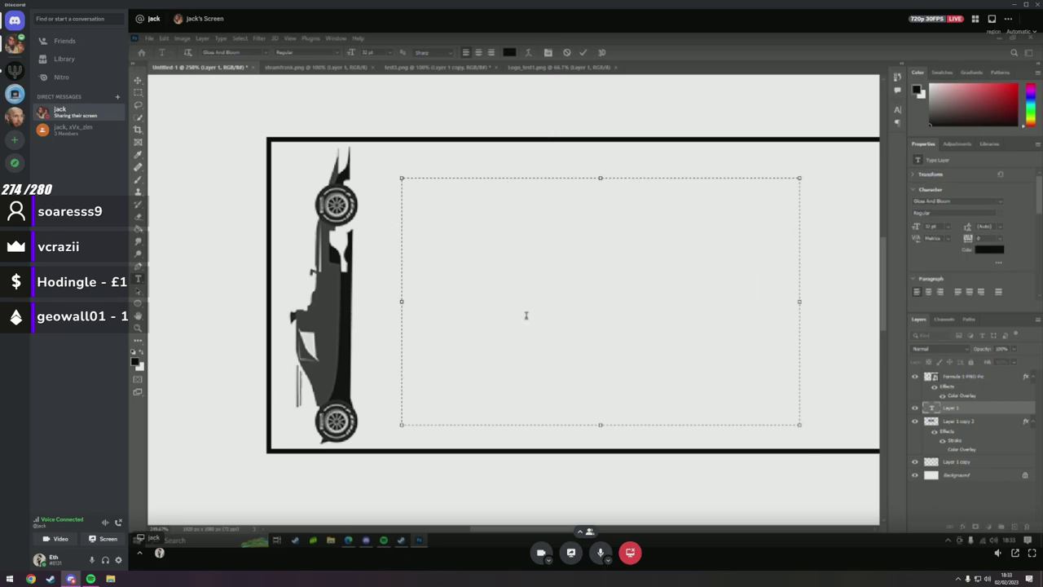
type("E")
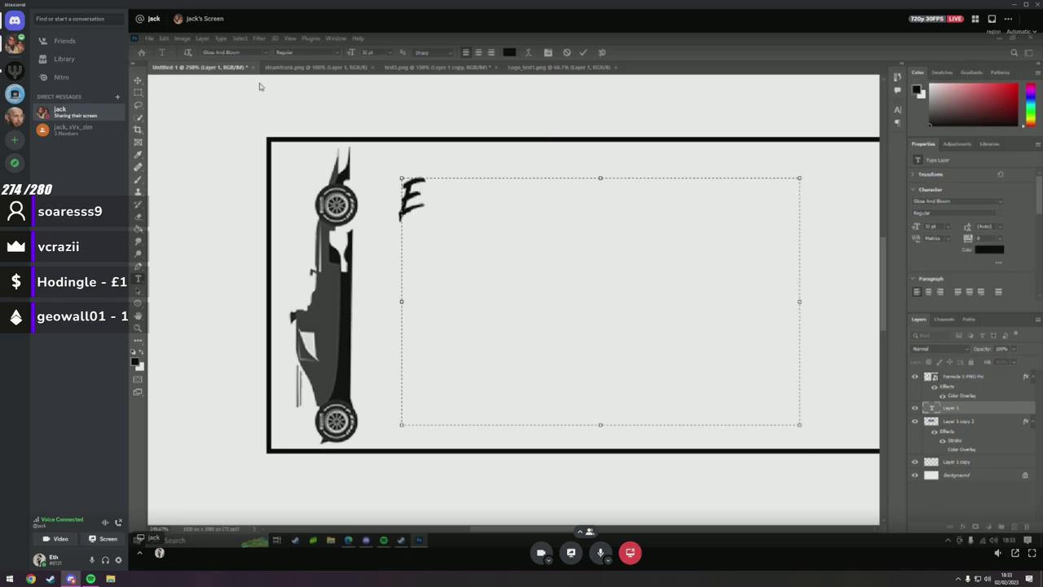
Set the letter E's font size to 160 pt and move it close beside the car.
key("ctrl+a")
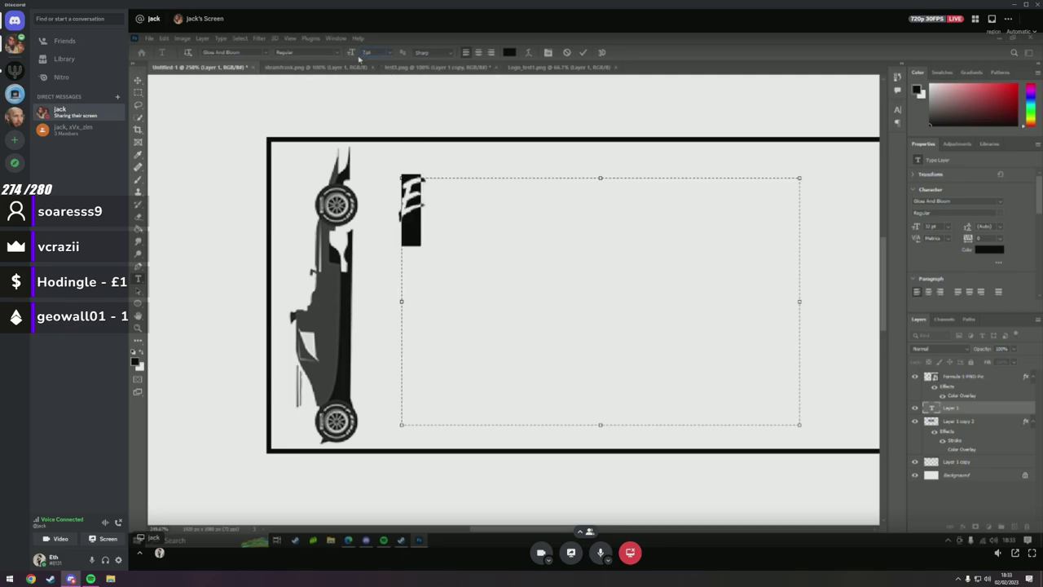
type("72")
key("Return")
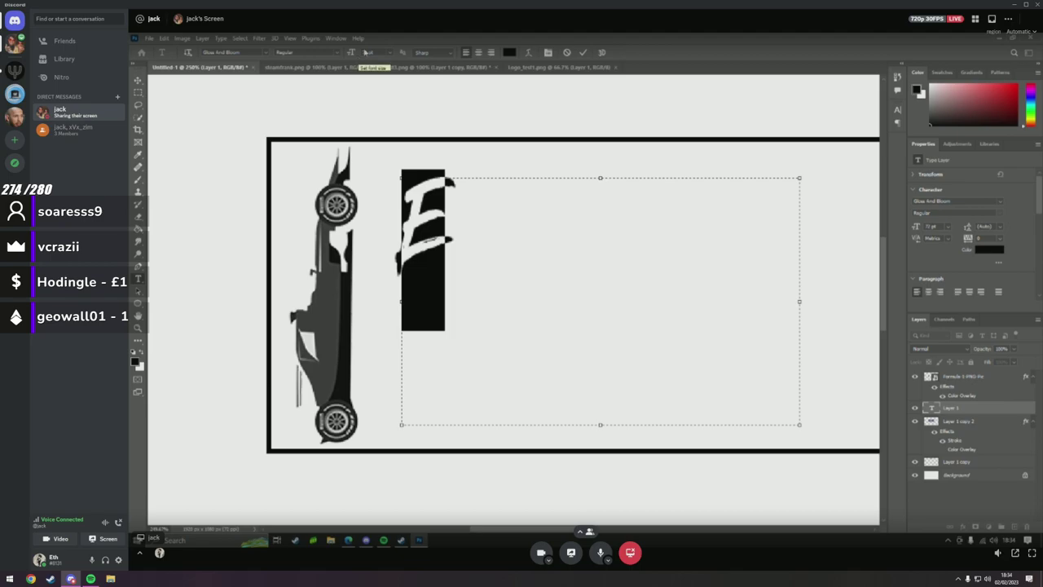
left_click(368, 52)
type("160")
key("Return")
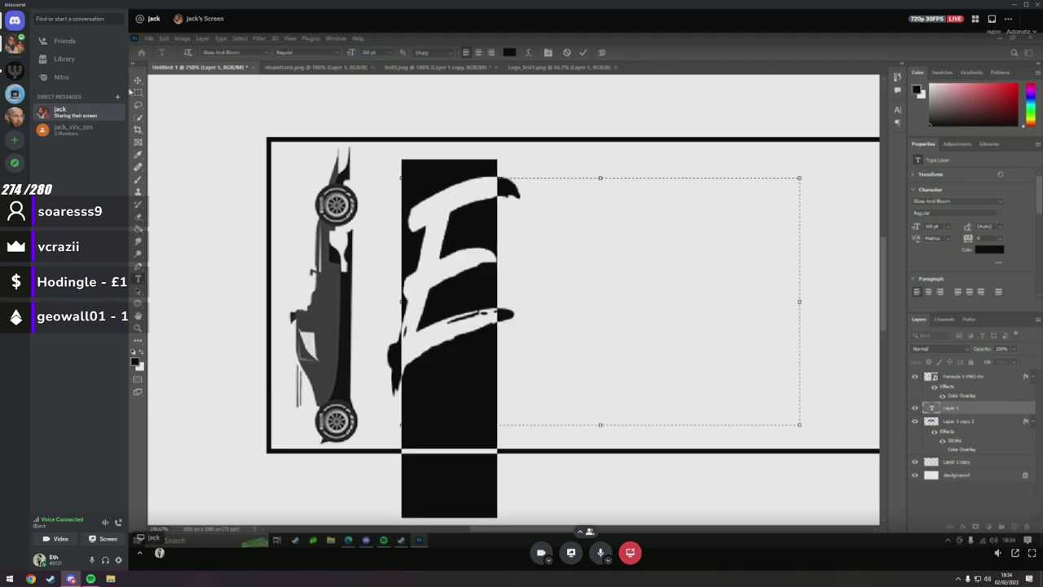
left_click(138, 79)
left_click_drag(449, 279, 427, 299)
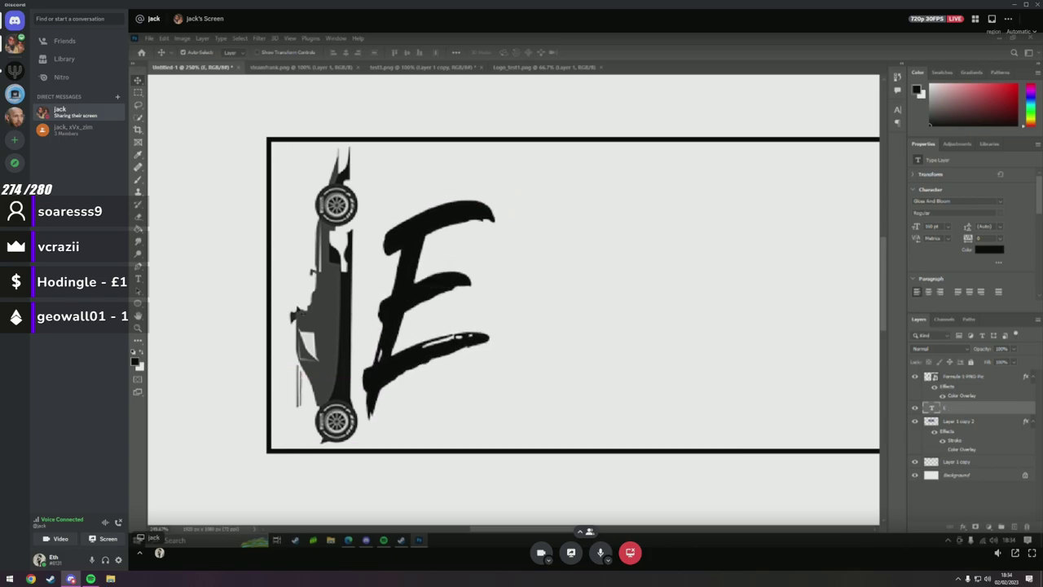
Scale the Formula 1 car down to just over half its size and move it onto the stem of the letter E.
left_click(137, 327)
left_click_drag(344, 347, 473, 336)
mouse_move(556, 322)
left_mouse_down()
mouse_move(589, 310)
mouse_move(509, 326)
mouse_move(541, 308)
left_mouse_up()
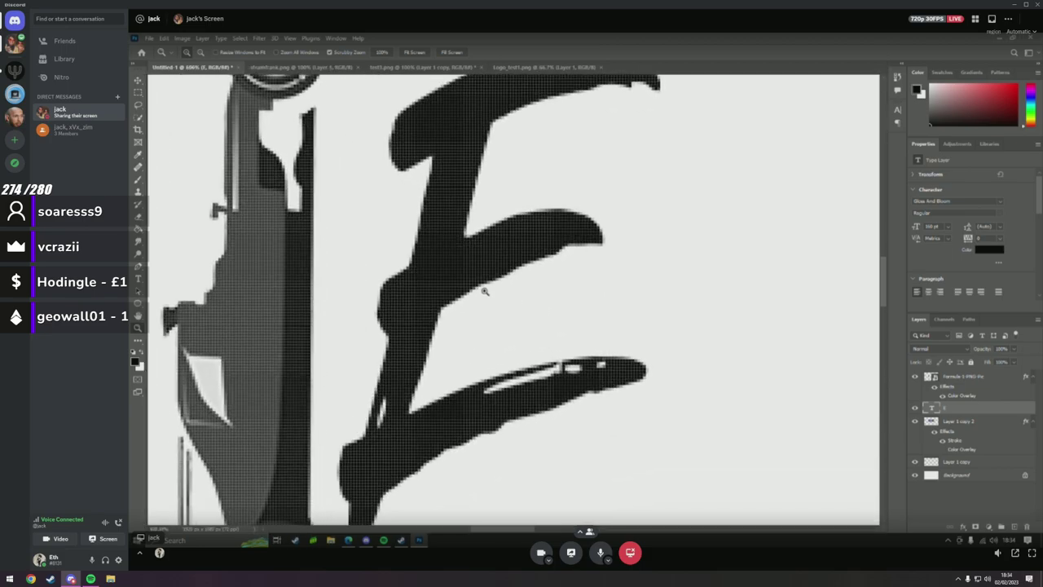
left_click_drag(482, 291, 458, 303)
left_click(138, 81)
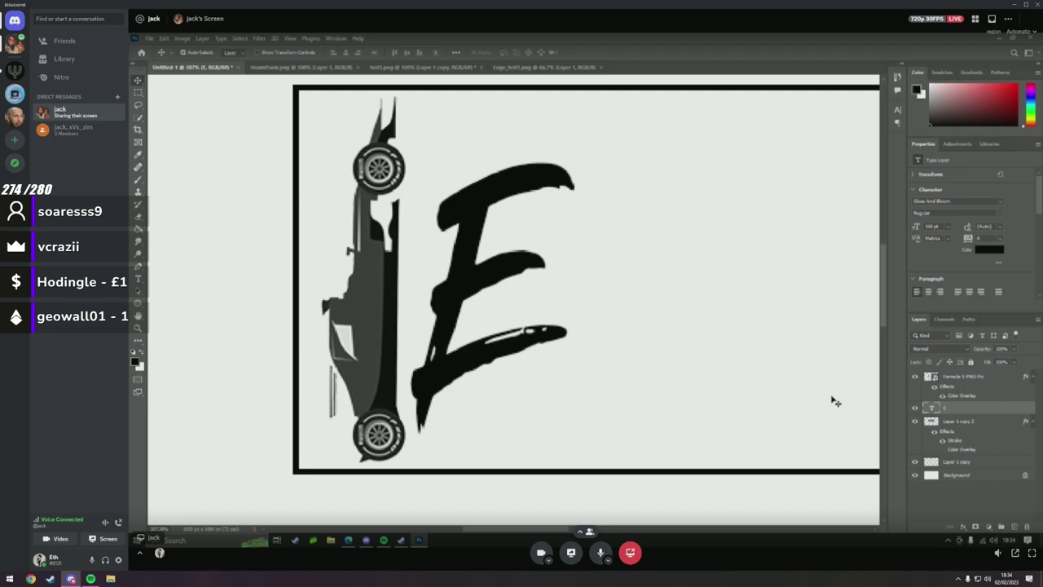
left_click(979, 379)
key("ctrl+t")
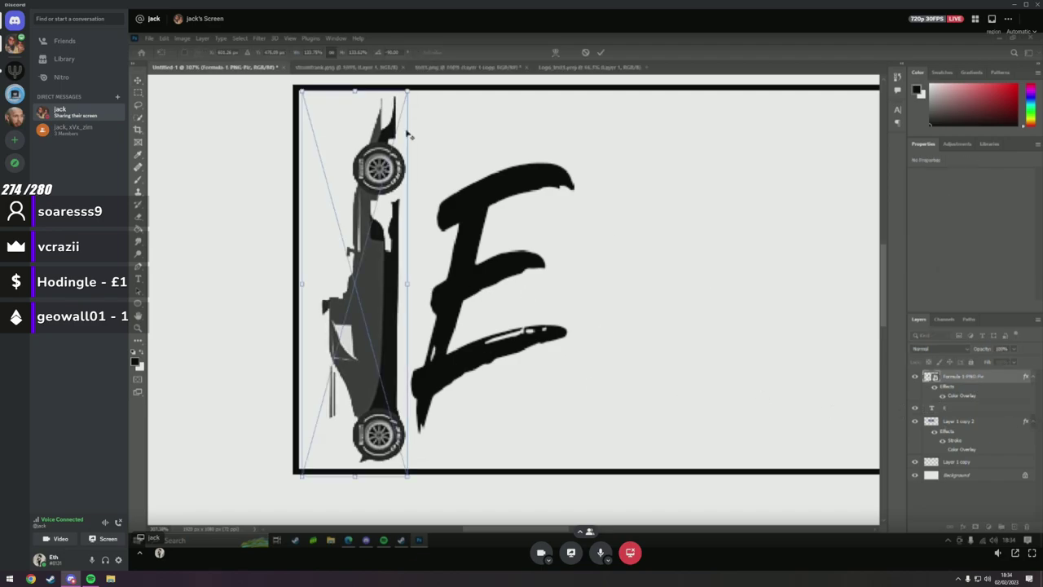
left_click_drag(407, 90, 384, 175)
left_click_drag(381, 241, 438, 257)
Rotate the car about 15° clockwise to follow the slanted stem of the E and nudge it slightly left.
right_click(437, 258)
left_click(465, 290)
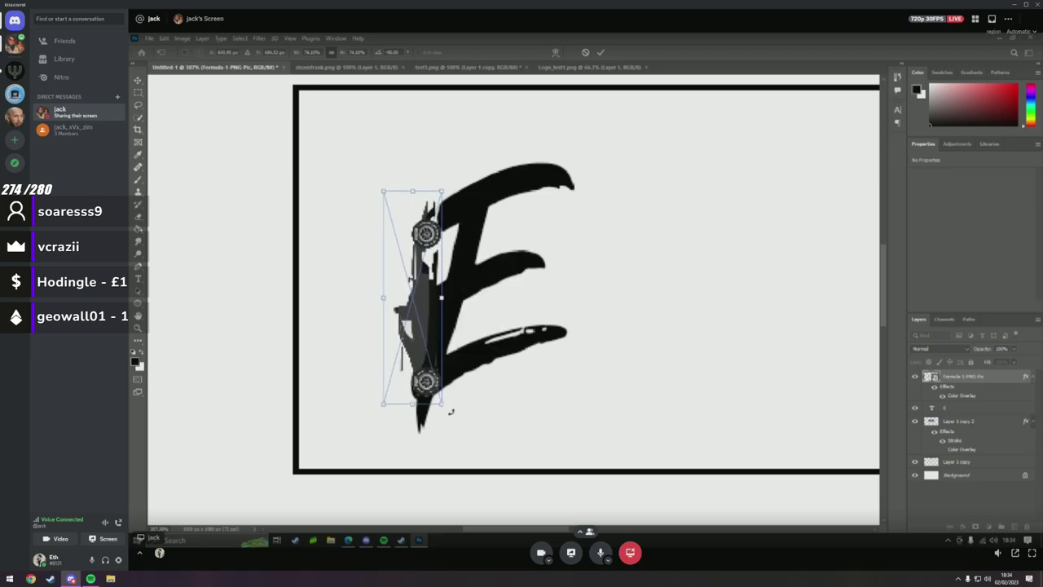
left_click_drag(451, 412, 430, 341)
key("Return")
scroll(503, 290, "down", 1)
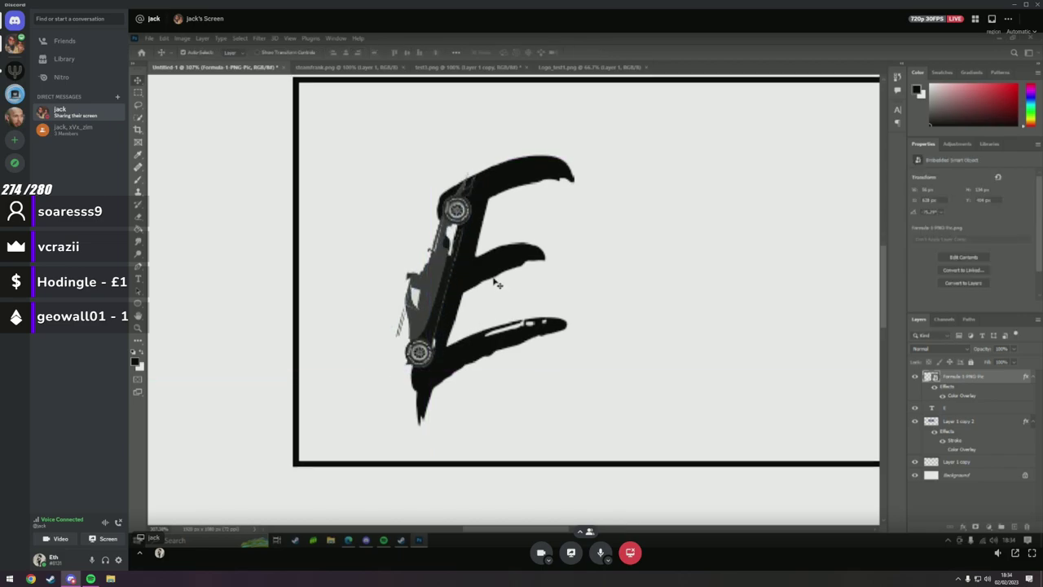
scroll(487, 296, "up", 2)
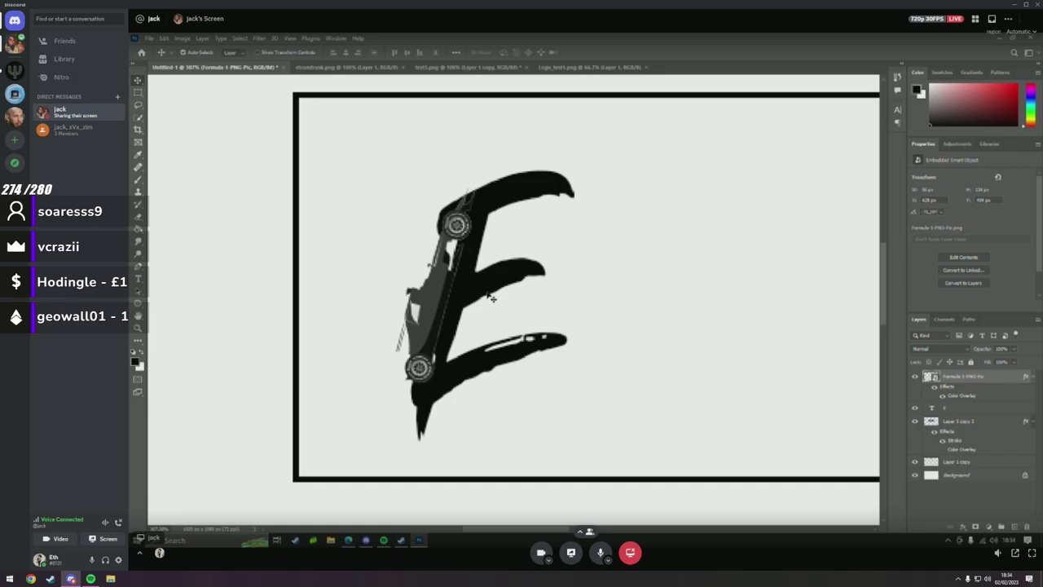
scroll(492, 298, "down", 2)
scroll(489, 298, "up", 3)
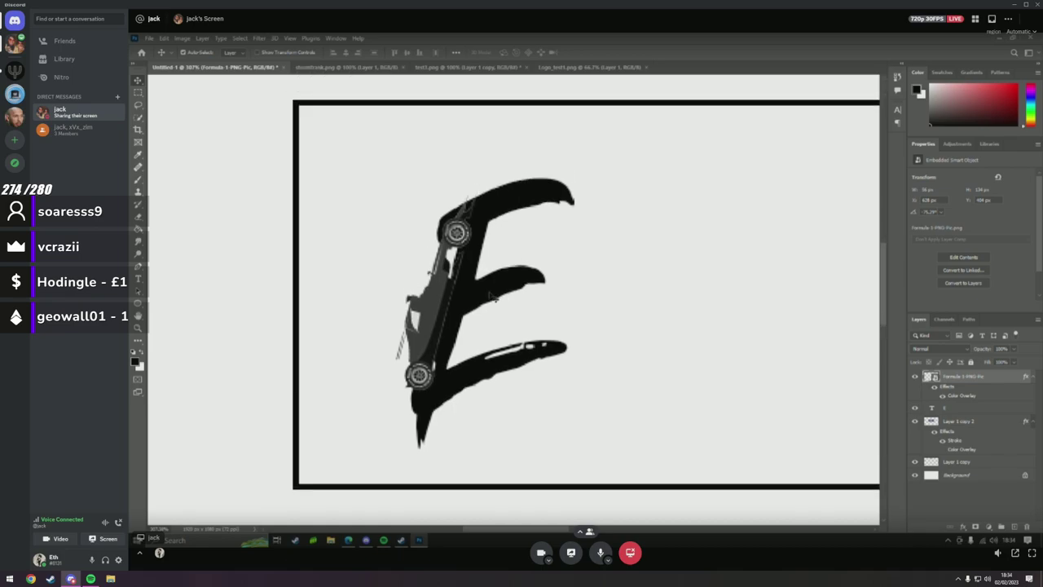
scroll(476, 299, "down", 2)
left_click_drag(444, 293, 439, 295)
Change the car's Color Overlay to purple #ab45ba, keeping the Hue blend mode at 100% opacity.
right_click(440, 283)
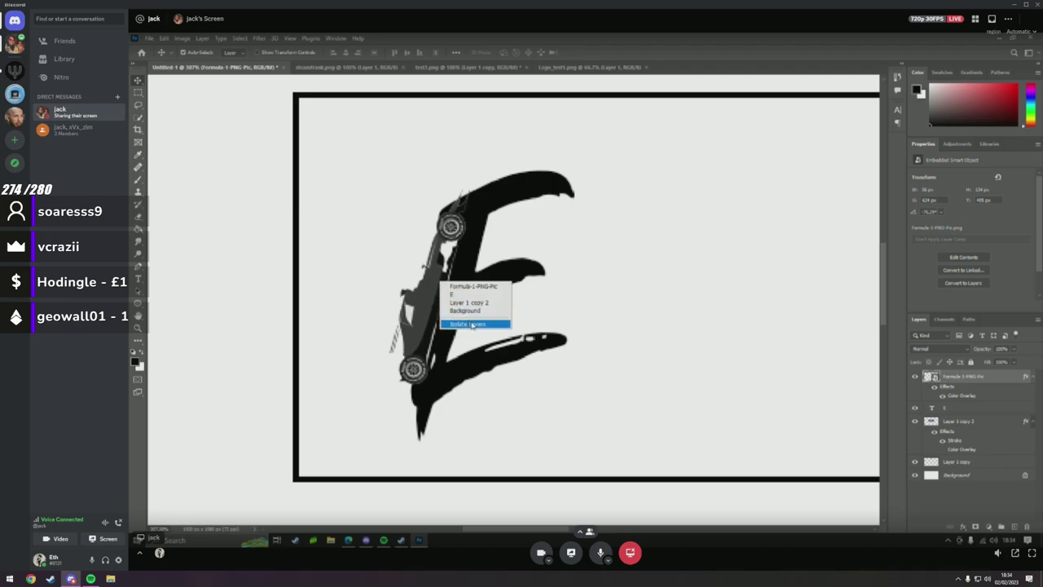
left_click(828, 364)
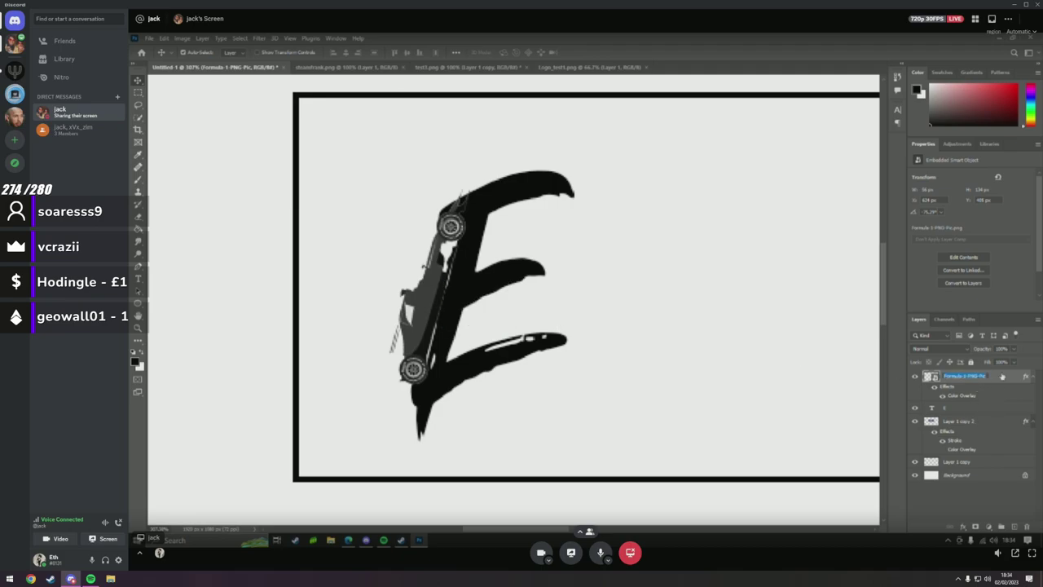
key("Return")
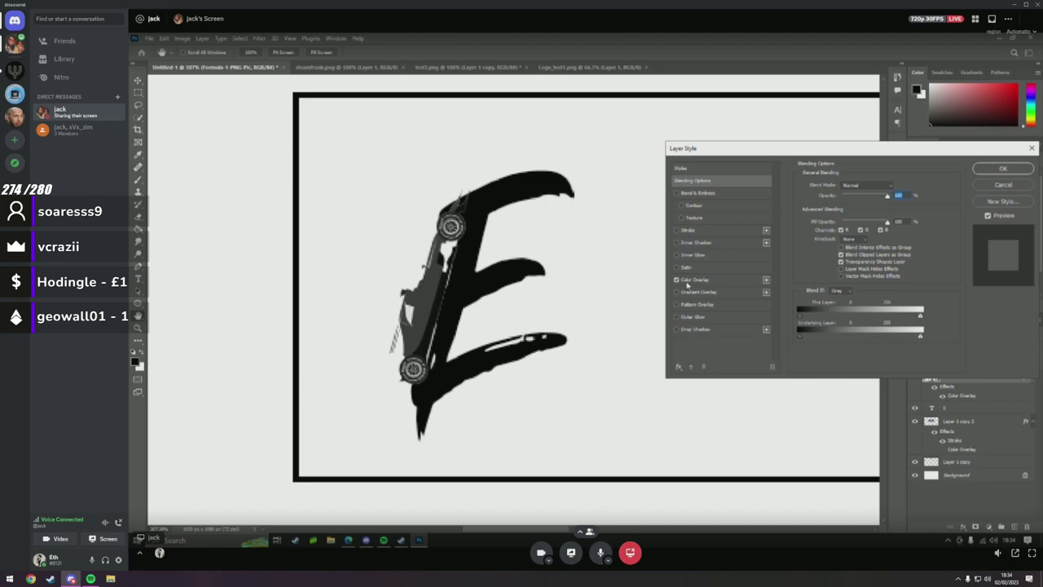
left_click(690, 280)
left_click(895, 187)
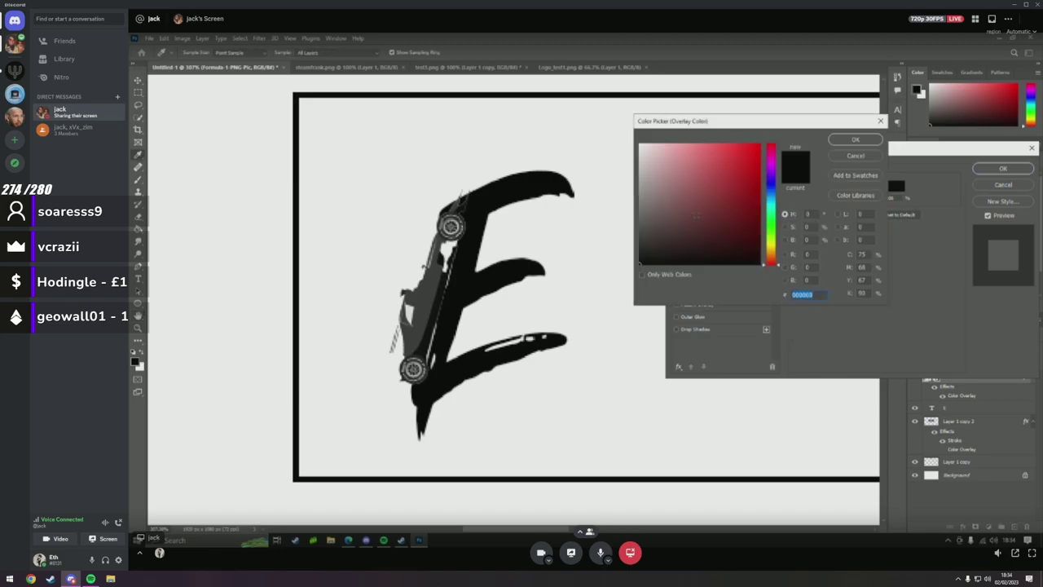
left_click(771, 168)
left_click(738, 178)
left_click(715, 176)
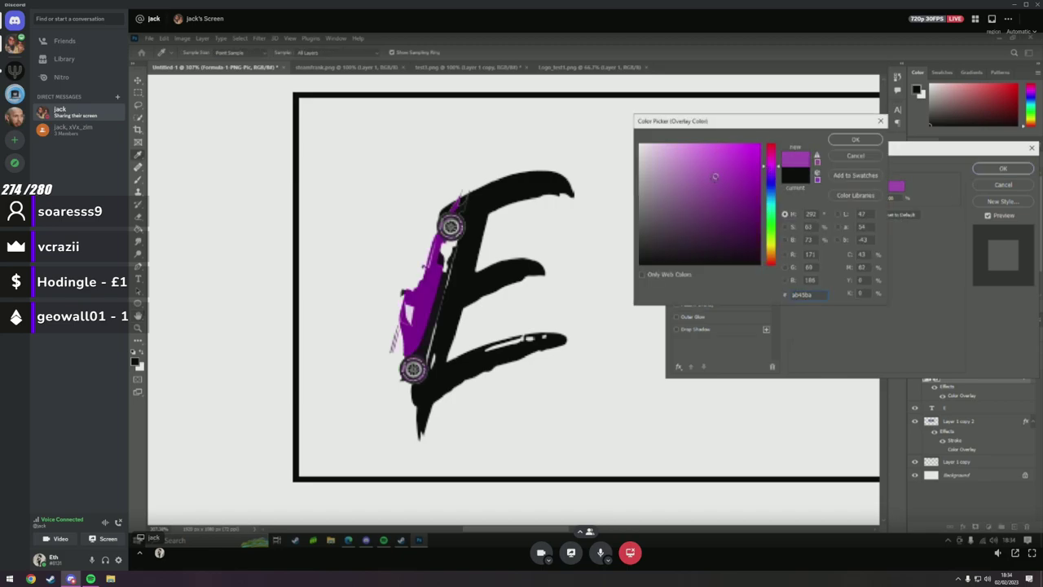
left_click(855, 139)
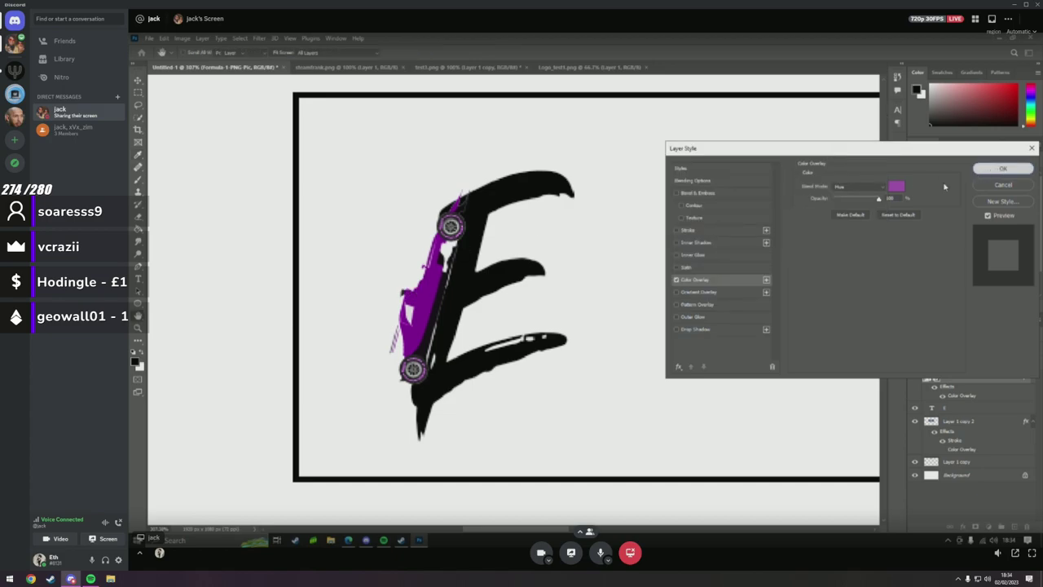
left_click(1001, 169)
Add a black 3 px Stroke positioned Outside to the car layer at 100% opacity.
right_click(1011, 383)
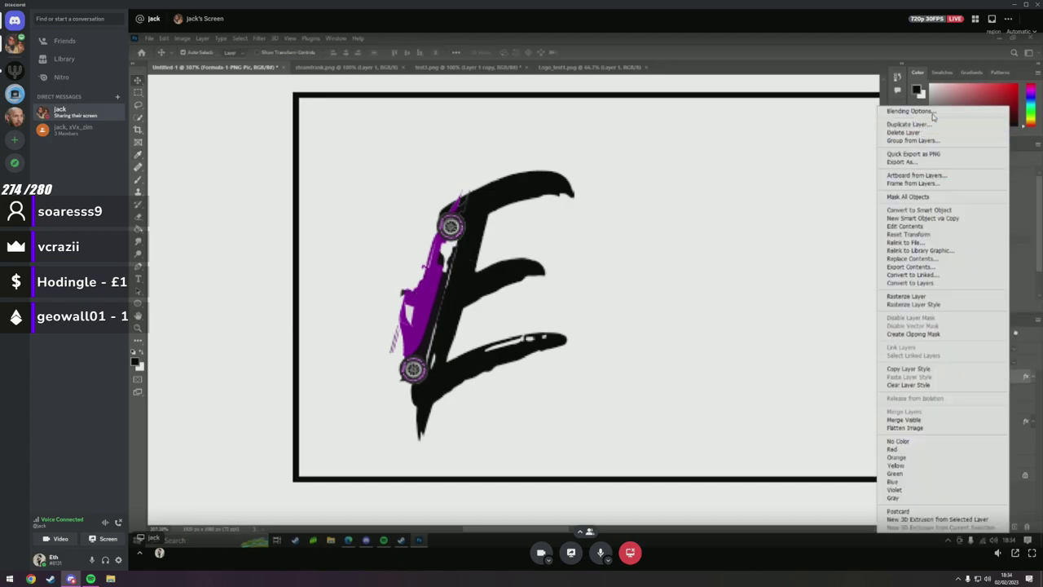
left_click(935, 117)
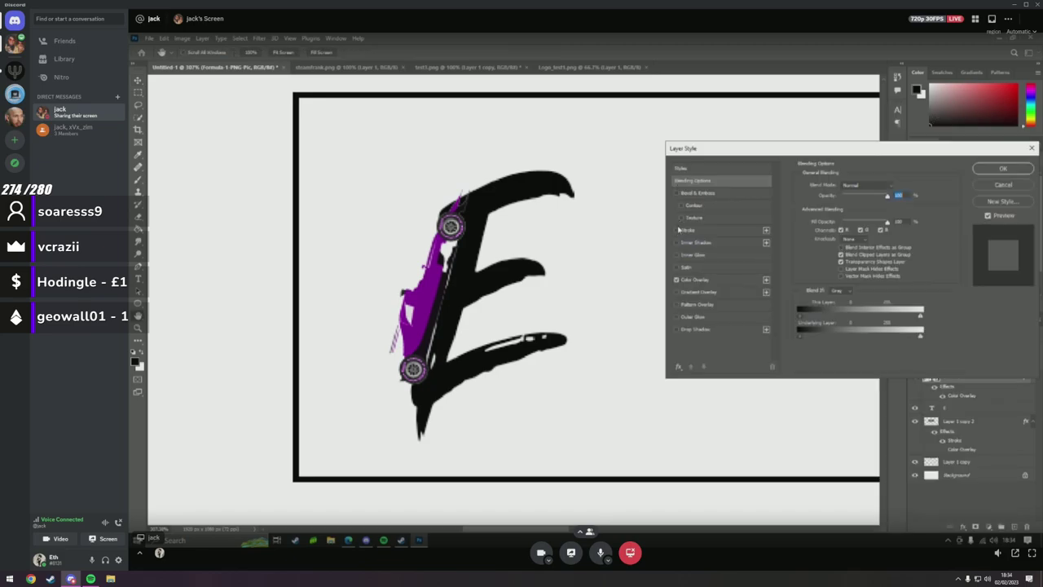
left_click(676, 230)
left_click(721, 234)
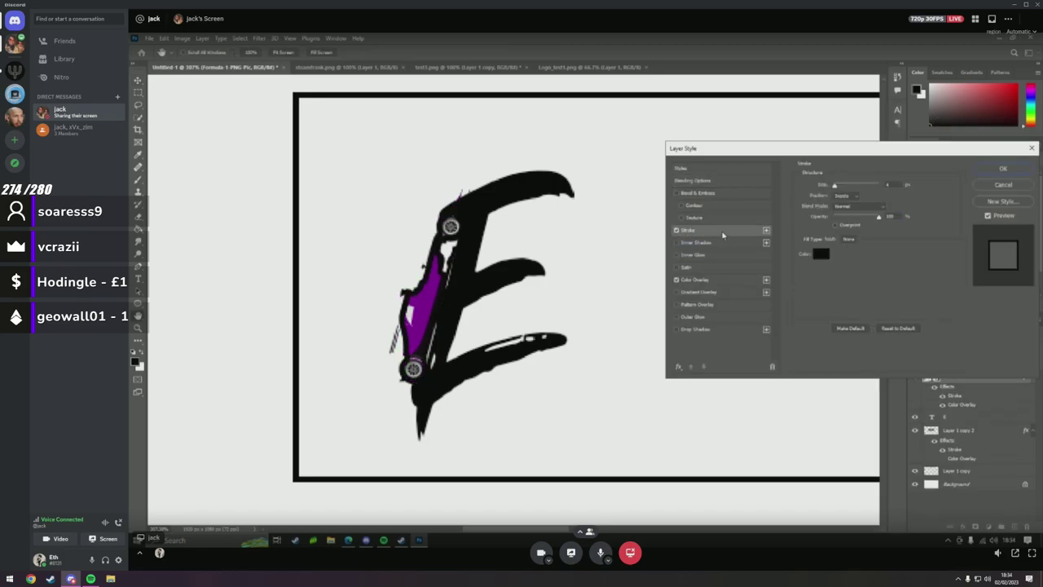
left_click(851, 197)
left_click(846, 198)
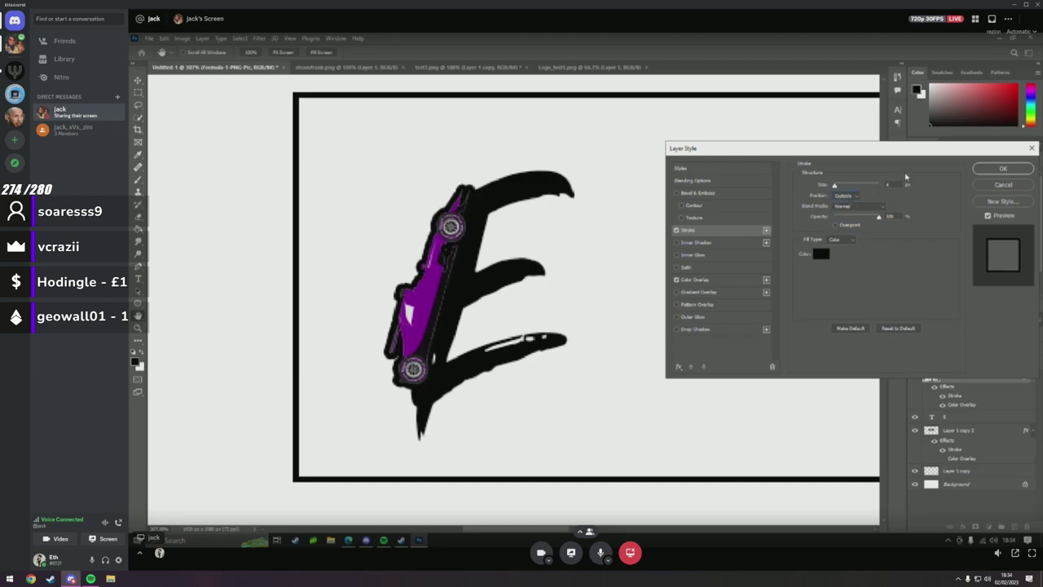
key("Down")
key("Down")
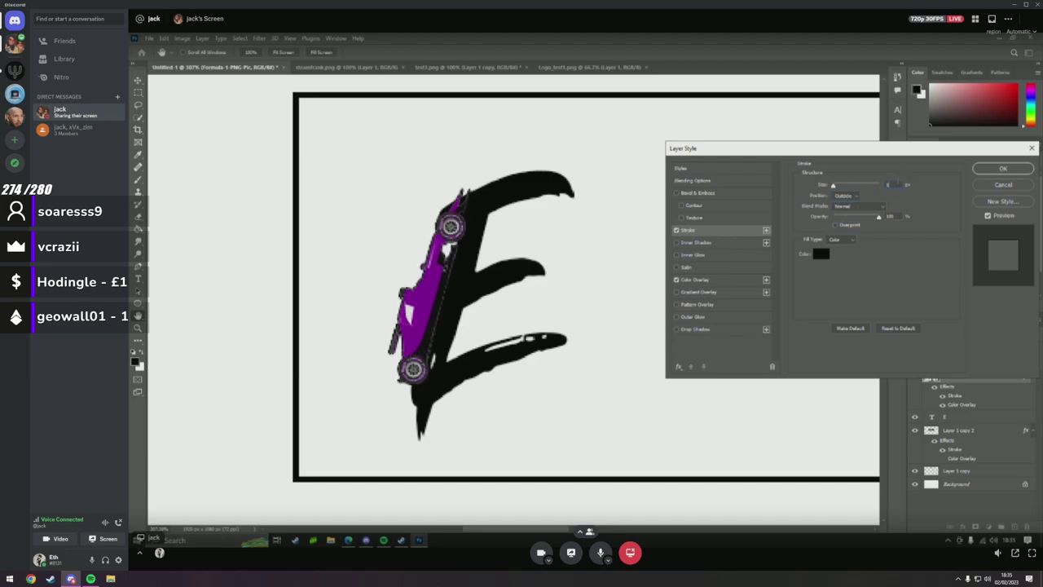
key("Up")
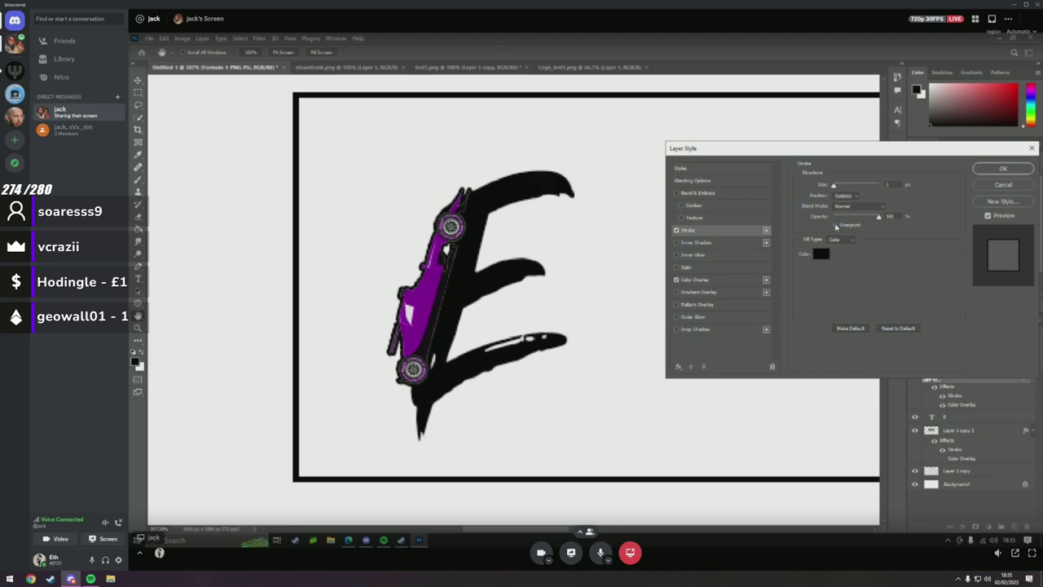
left_click(1001, 169)
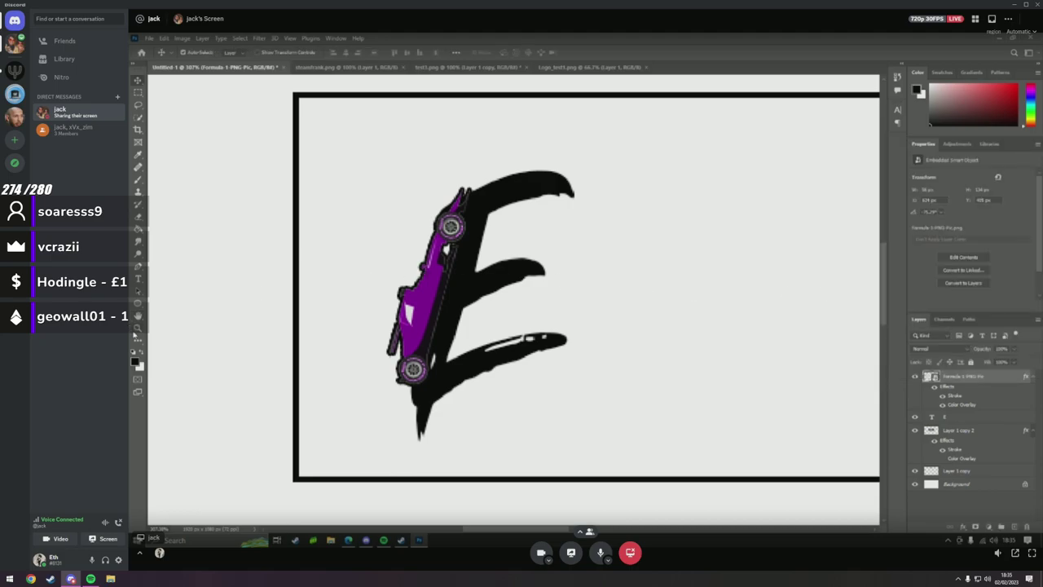
Rasterize the letter E's text layer and brush black over the white gap beside the car's lower wheel.
key("z")
scroll(444, 310, "down", 6)
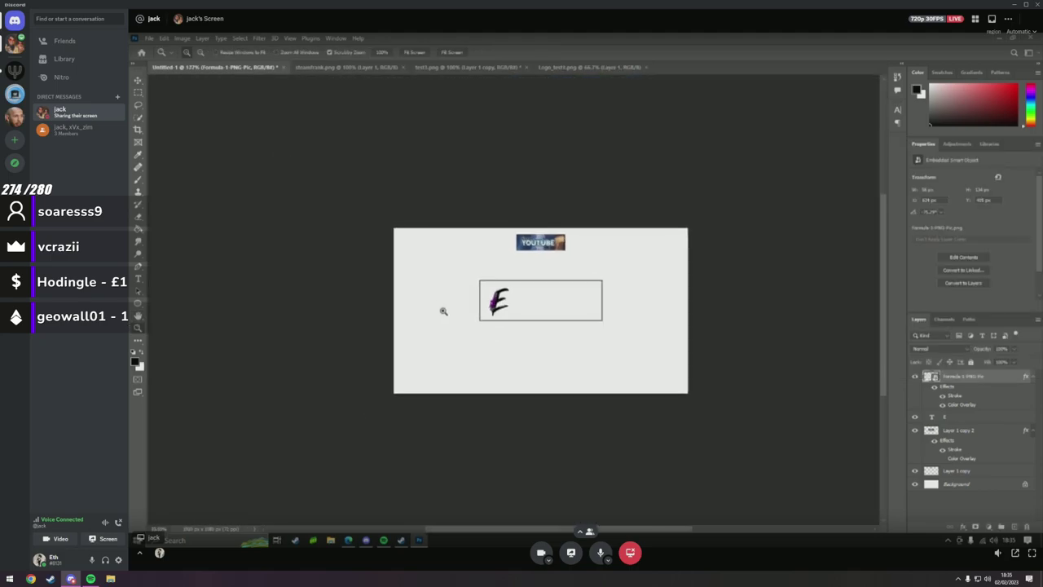
scroll(443, 311, "up", 8)
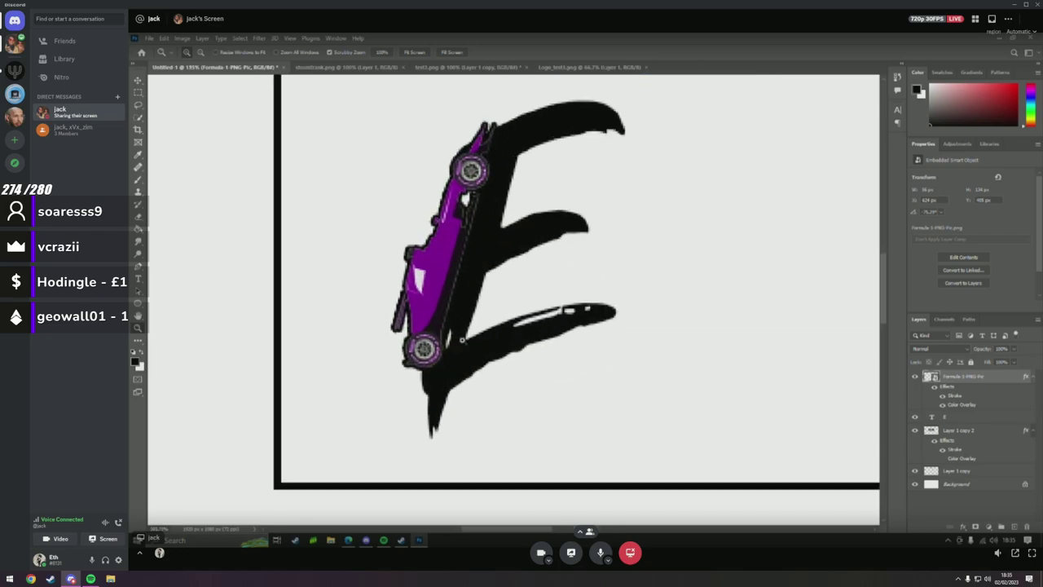
scroll(462, 341, "up", 4)
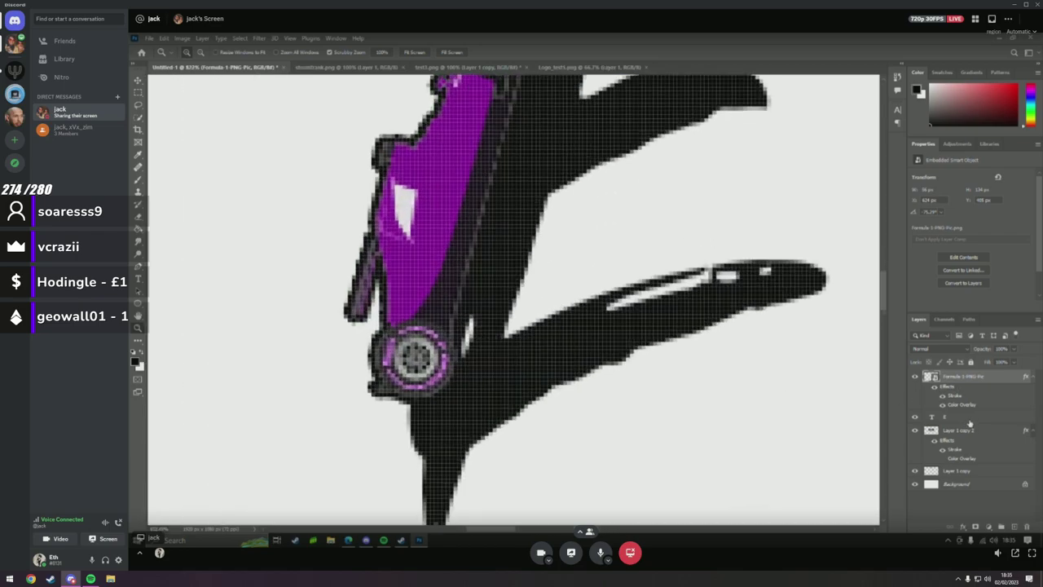
key("alt+bracketleft")
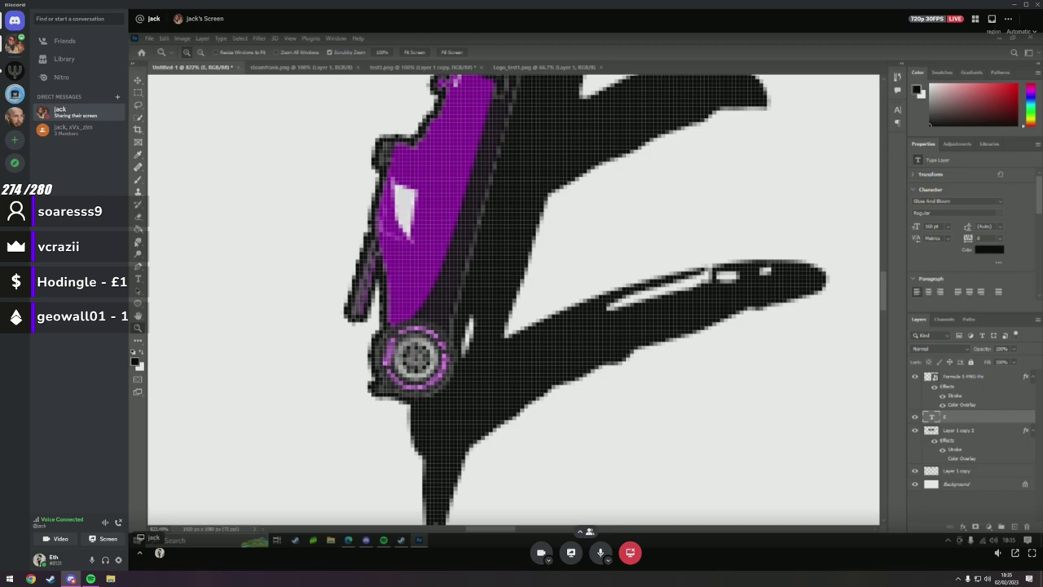
key("b")
left_click(469, 330)
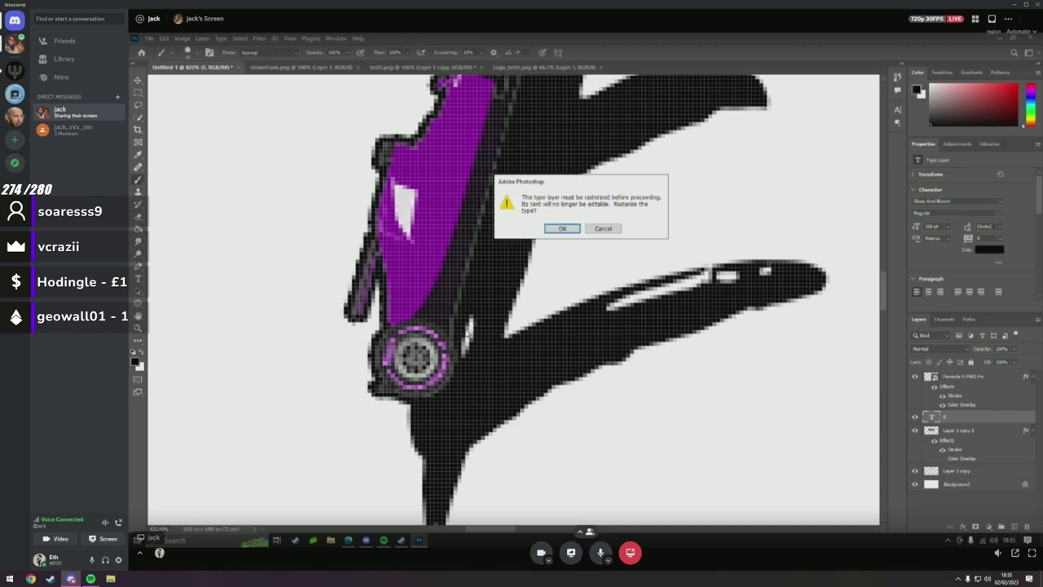
left_click(563, 230)
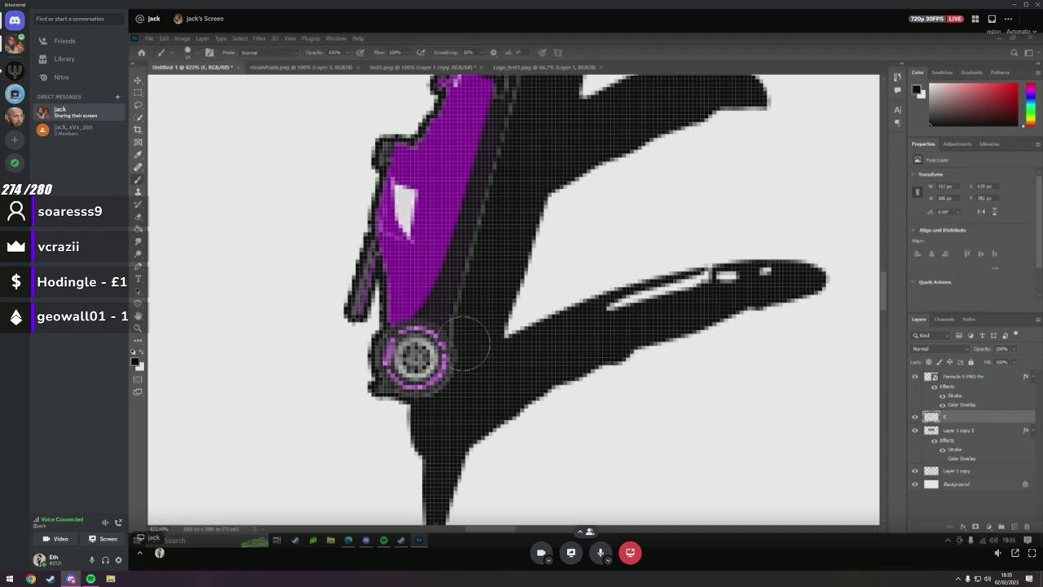
Brush black over the small white gap between the E's stem and the car, just below the upper wheel.
scroll(489, 294, "up", 3)
scroll(511, 261, "up", 1)
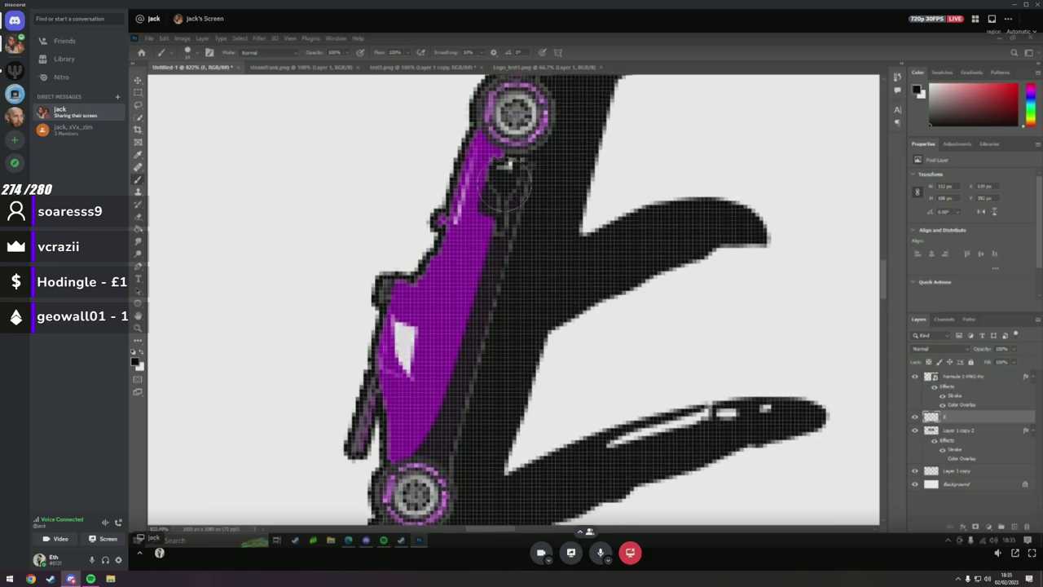
scroll(529, 245, "up", 1)
scroll(534, 265, "up", 1)
scroll(538, 269, "up", 1)
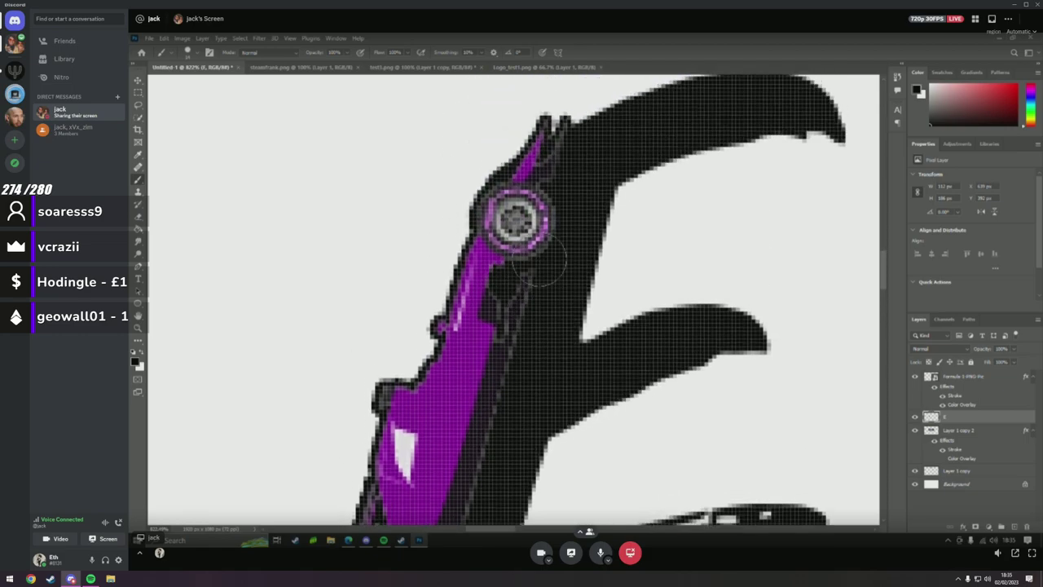
Brush black over the white streaks in the E's lowest arm so the stroke is solid.
scroll(220, 287, "down", 1)
key("z")
left_click_drag(352, 317, 402, 339)
left_click_drag(473, 366, 636, 352)
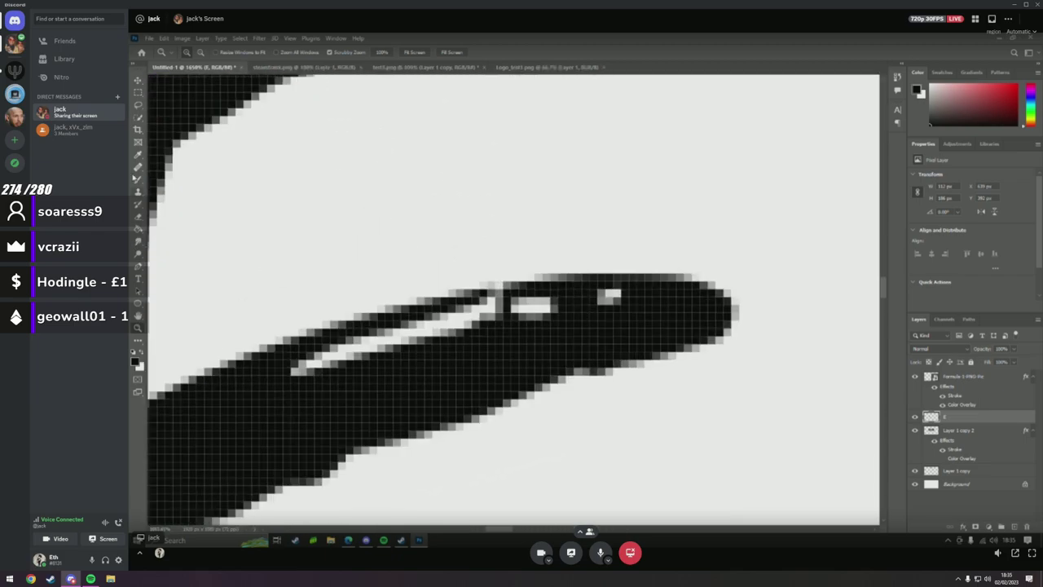
key("b")
mouse_move(291, 380)
left_mouse_down()
mouse_move(303, 396)
mouse_move(559, 337)
left_mouse_up()
key("ctrl+z")
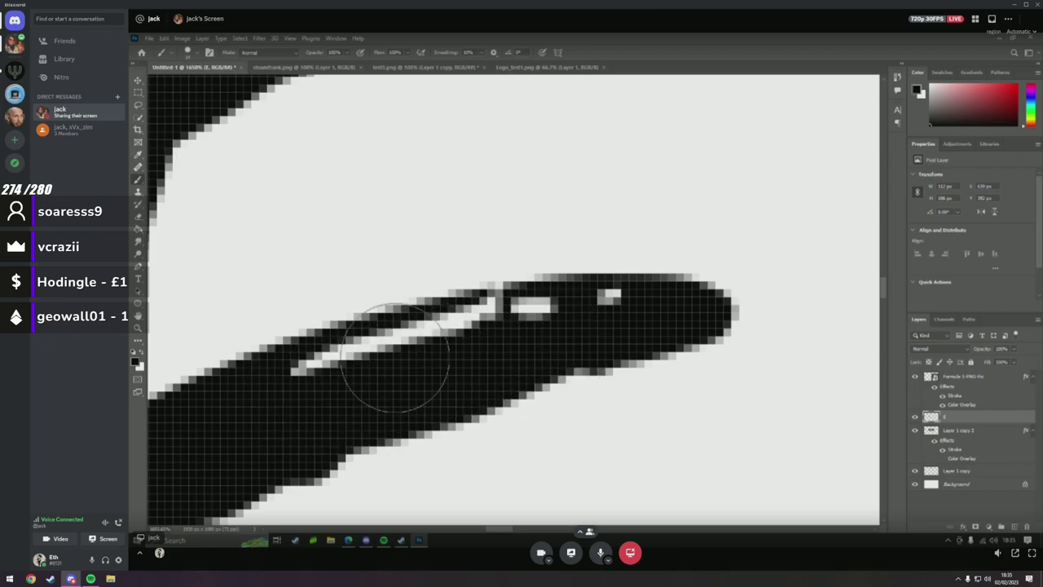
mouse_move(312, 396)
left_mouse_down()
mouse_move(429, 354)
mouse_move(584, 324)
left_mouse_up()
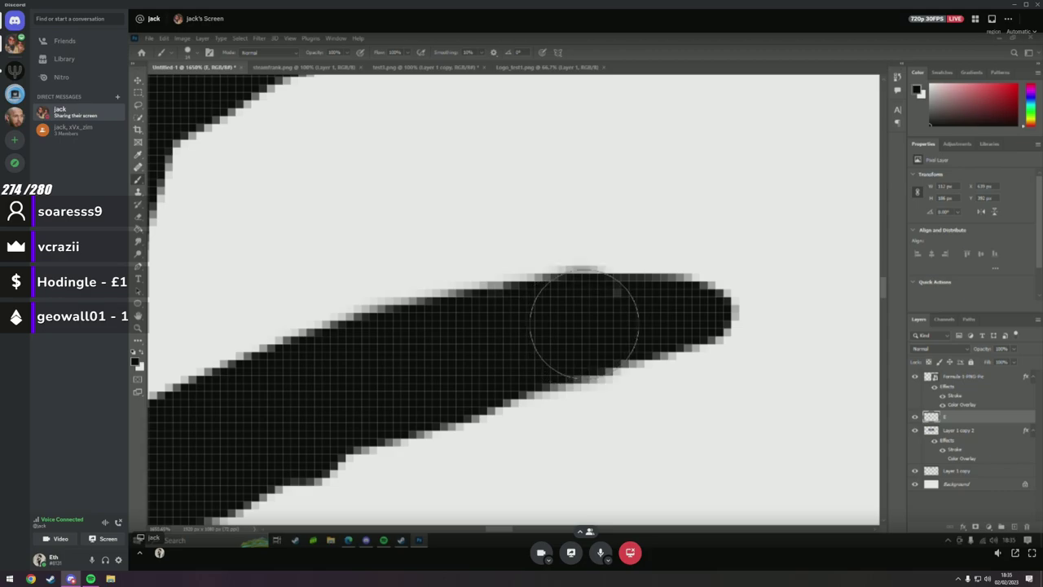
Merge the Formula 1 car and E layers into one and scale the result down to about 63%.
double_click(137, 328)
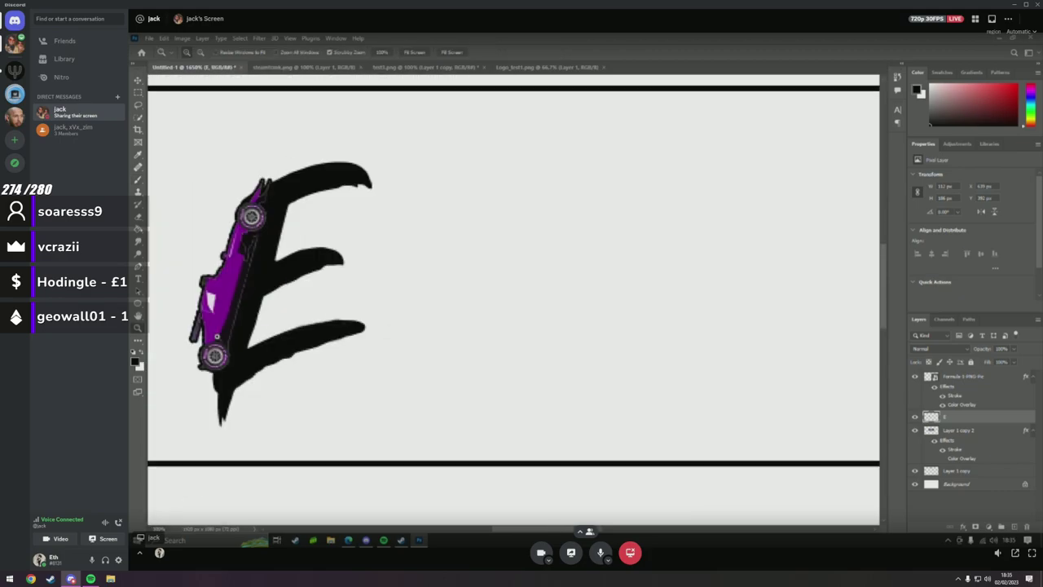
left_click_drag(216, 336, 172, 346)
mouse_move(248, 315)
left_mouse_down()
mouse_move(277, 311)
mouse_move(244, 313)
mouse_move(253, 329)
left_mouse_up()
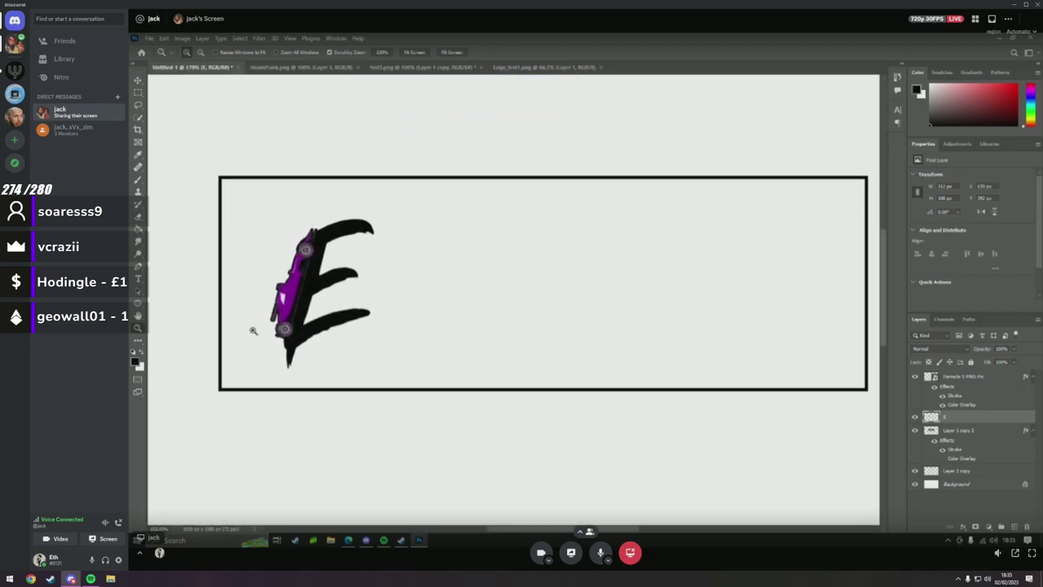
left_click(137, 82)
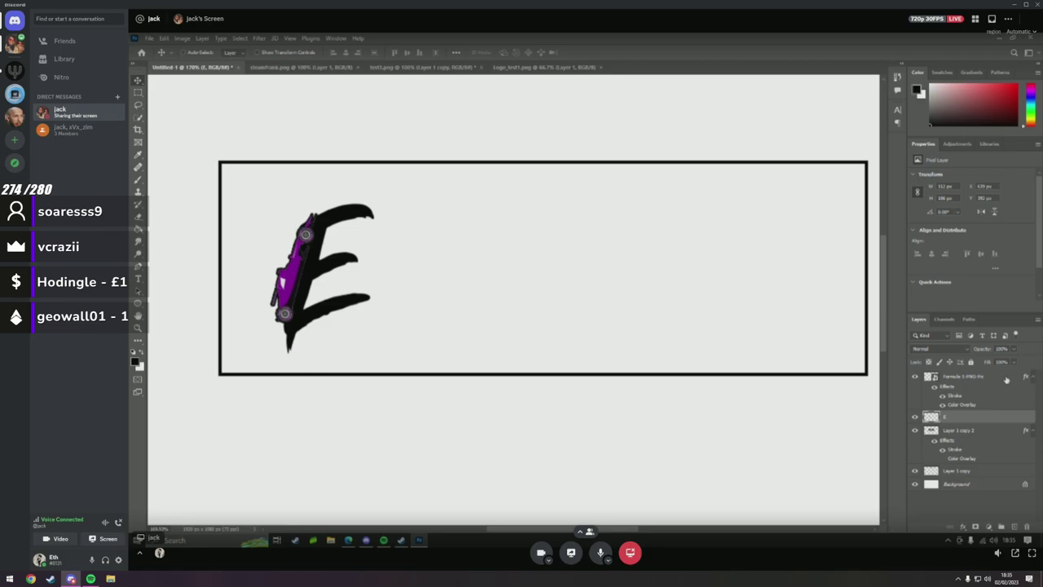
left_click(1007, 378, "ctrl")
key("ctrl+e")
key("ctrl+t")
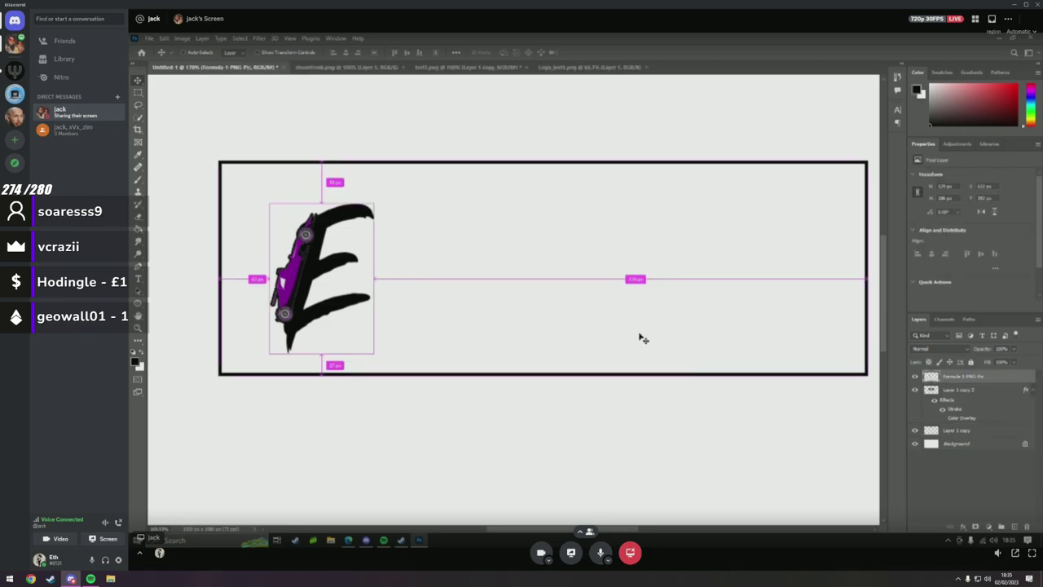
left_click_drag(373, 203, 349, 227)
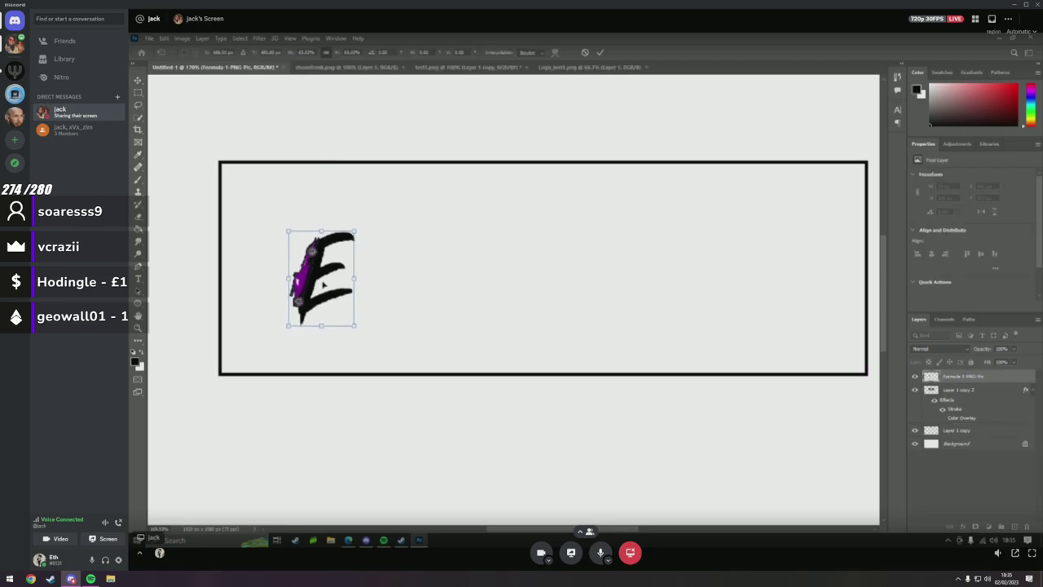
left_click_drag(316, 281, 321, 281)
key("Return")
scroll(298, 326, "up", 2)
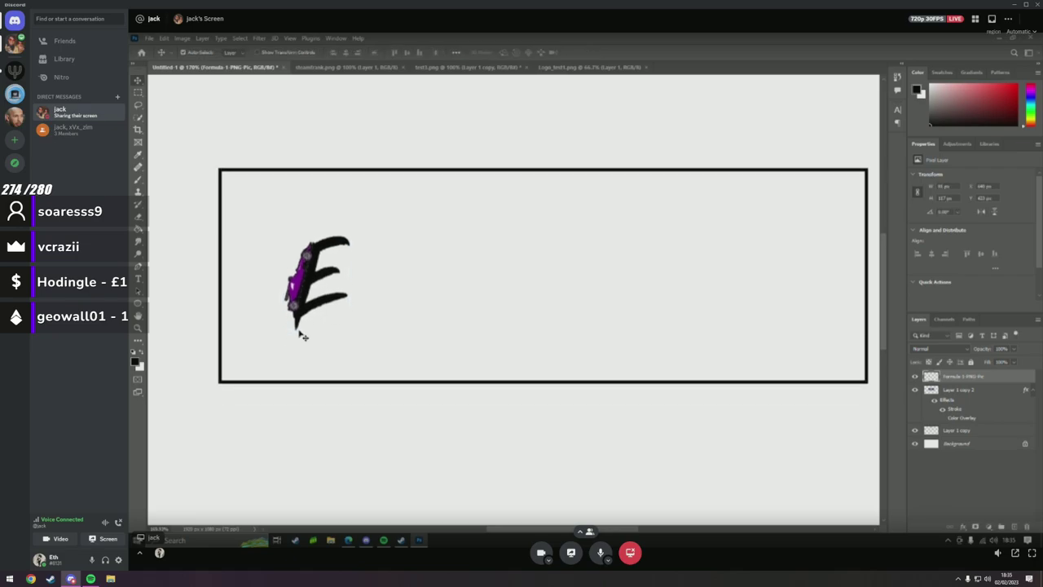
Check the shrunken letter up close, undo its scaling and layer merge, and deselect all layers.
left_click(138, 328)
left_click_drag(287, 317, 349, 317)
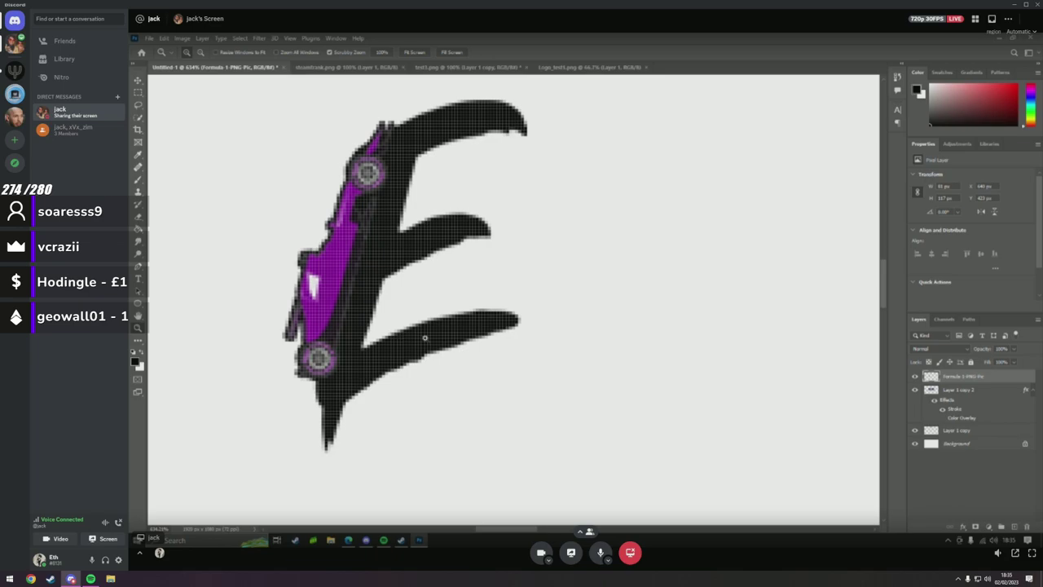
left_click_drag(490, 284, 538, 272)
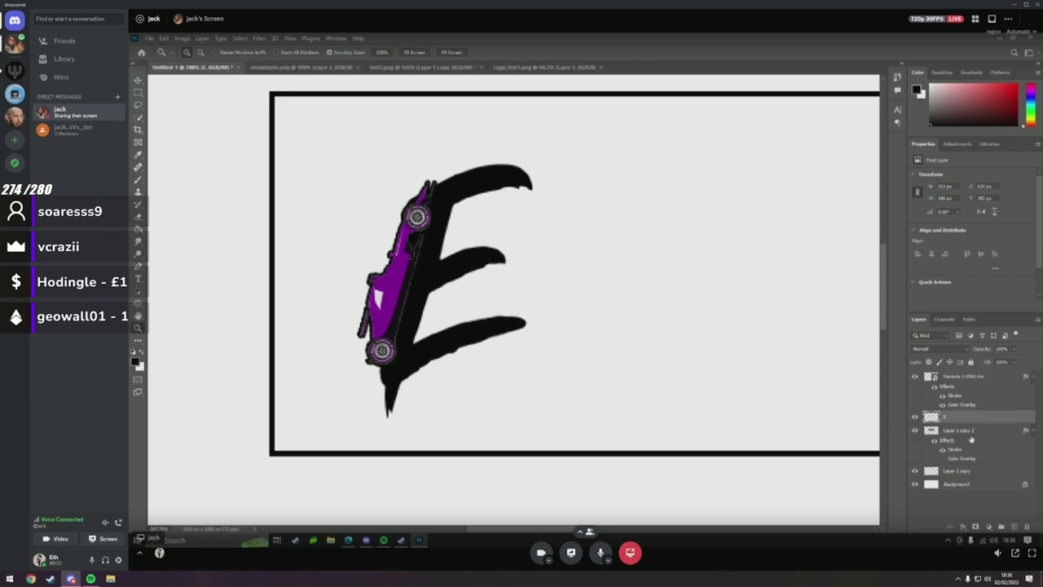
left_click(948, 508)
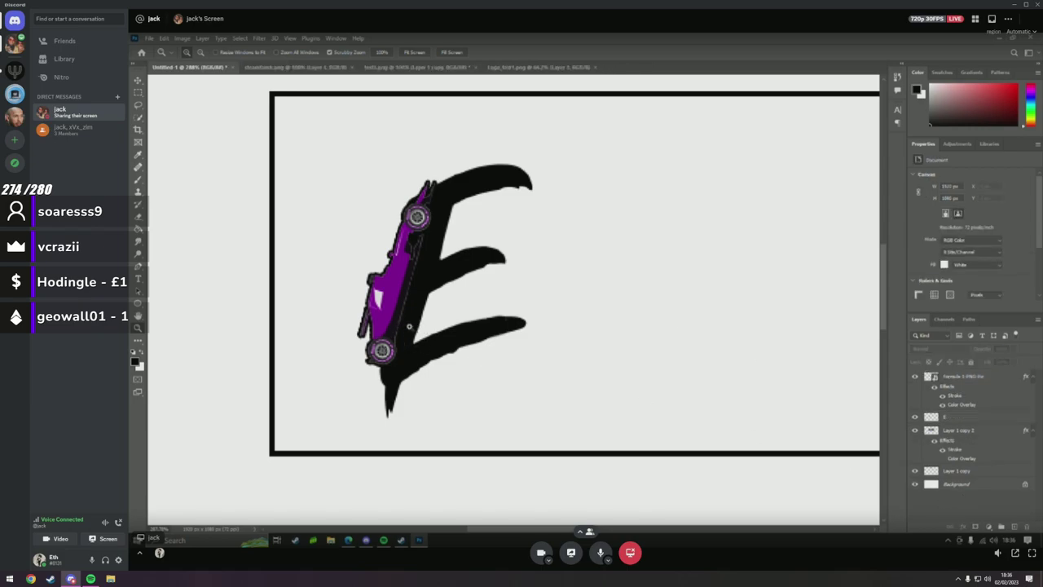
left_click_drag(372, 226, 329, 268)
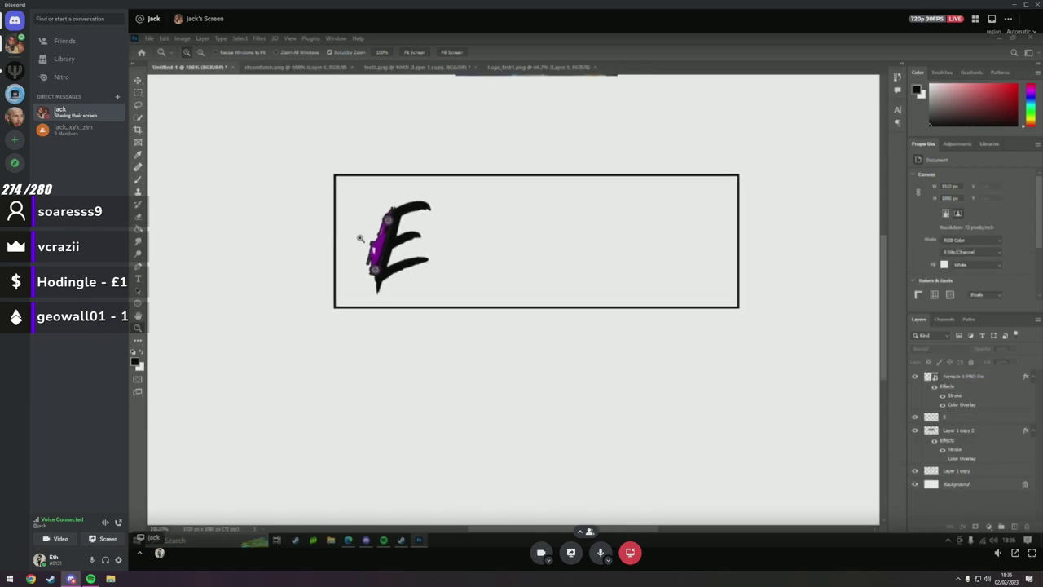
mouse_move(358, 224)
left_mouse_down()
mouse_move(334, 233)
mouse_move(375, 228)
left_mouse_up()
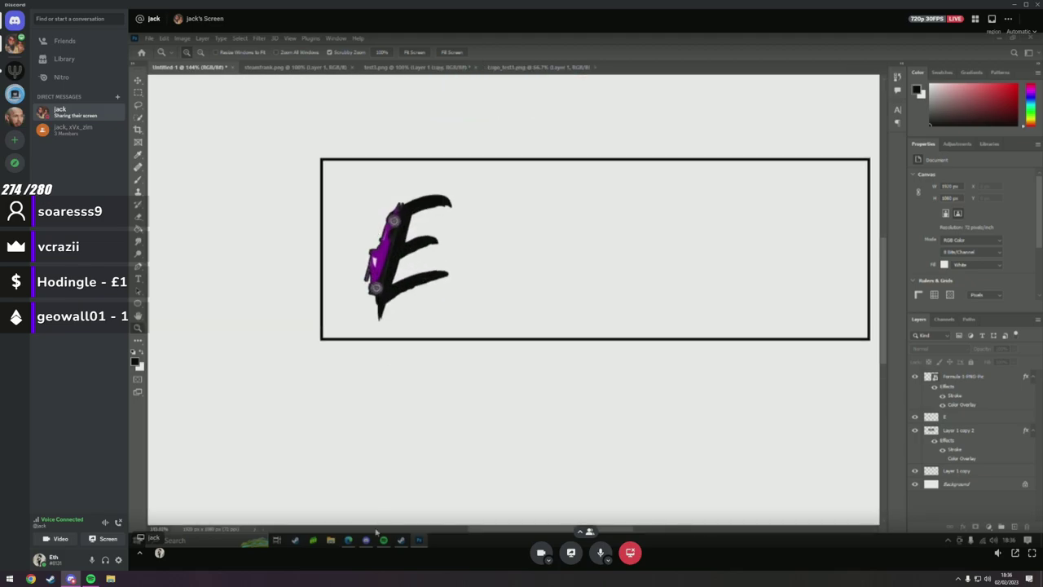
Switch to the browser and search Bing Images for "smoke cartoon png".
left_click(348, 539)
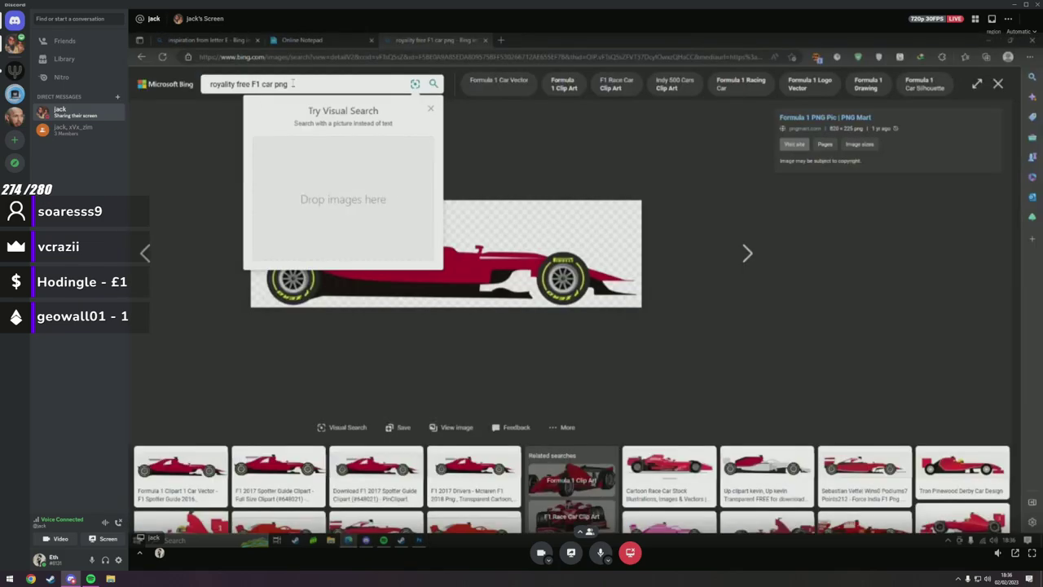
left_click_drag(293, 83, 196, 84)
type("smo")
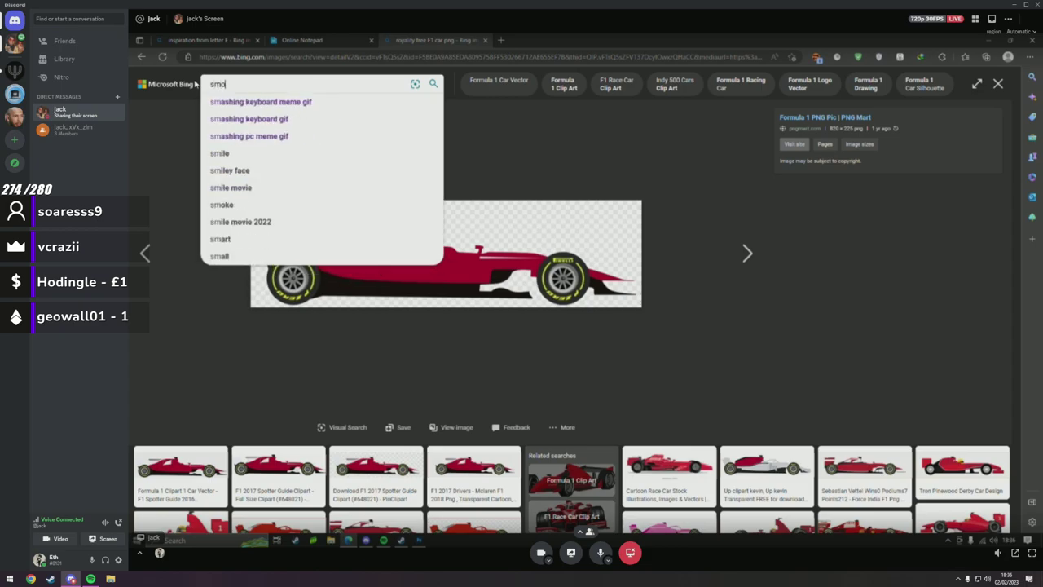
type("ke cartoon p")
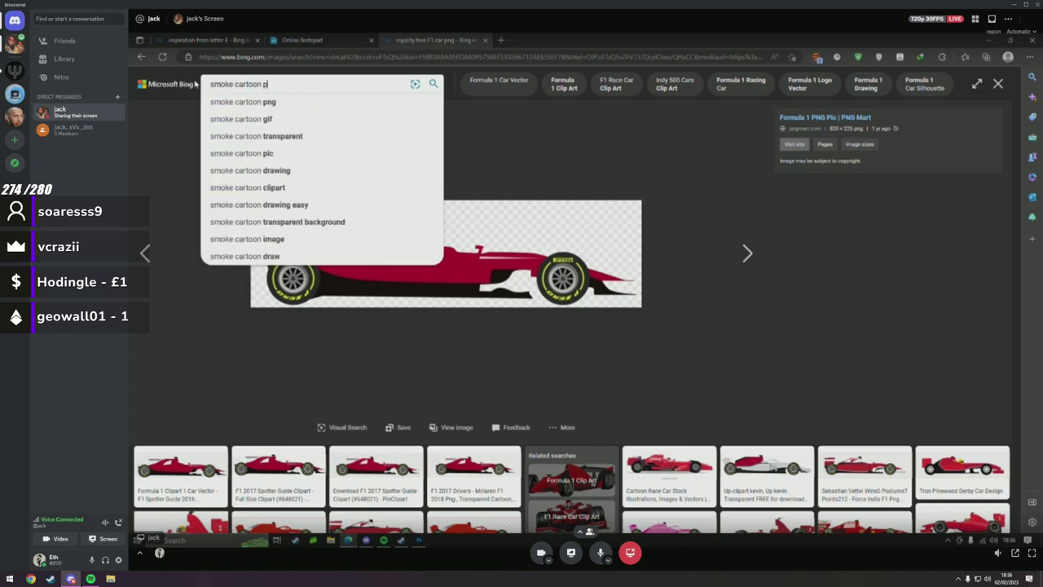
type("ng")
key("Return")
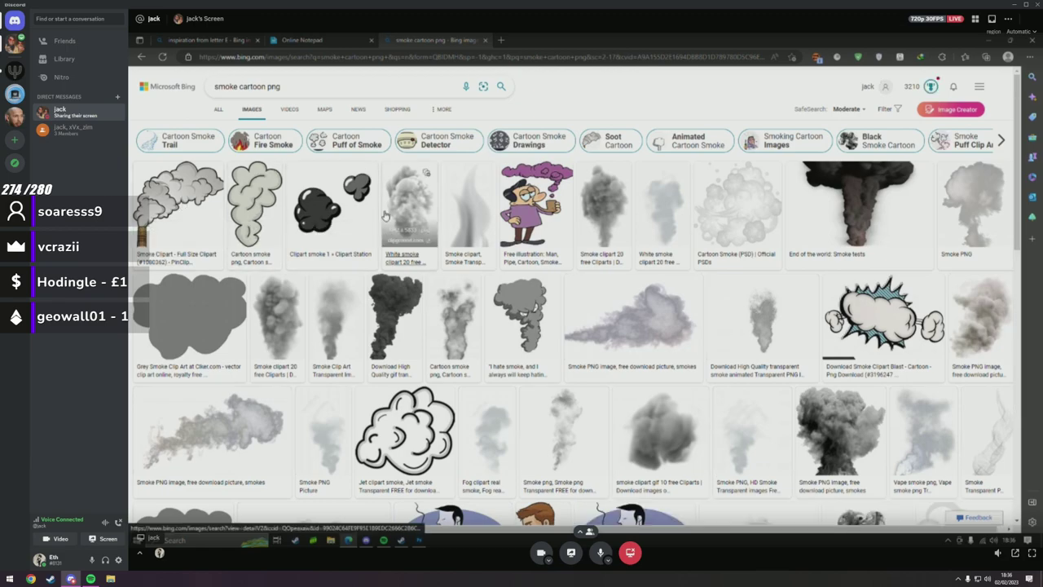
Look through the smoke images and refine the search to the Cloud Drawing suggestion.
scroll(535, 343, "down", 3)
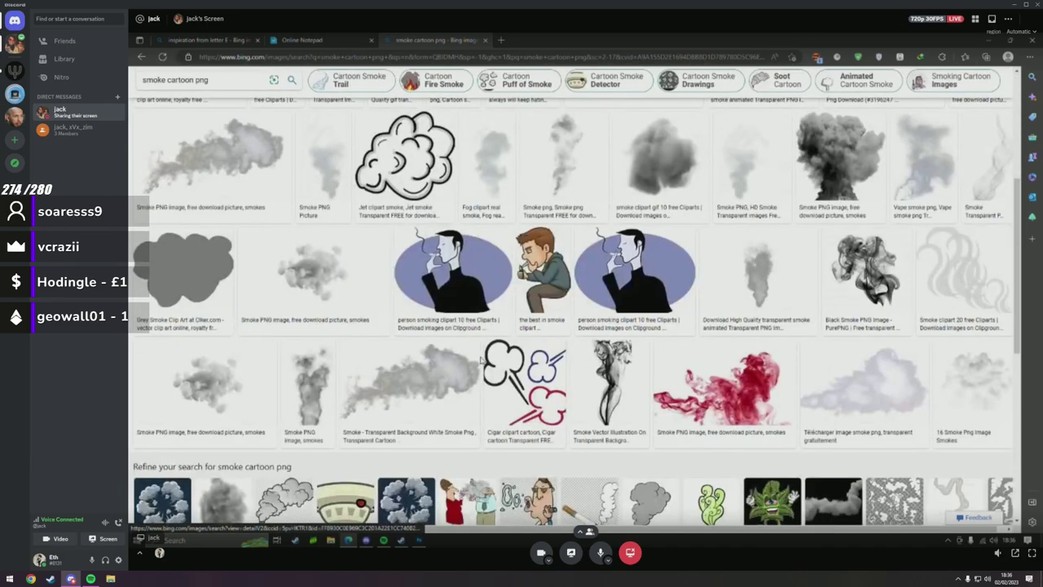
scroll(531, 362, "down", 3)
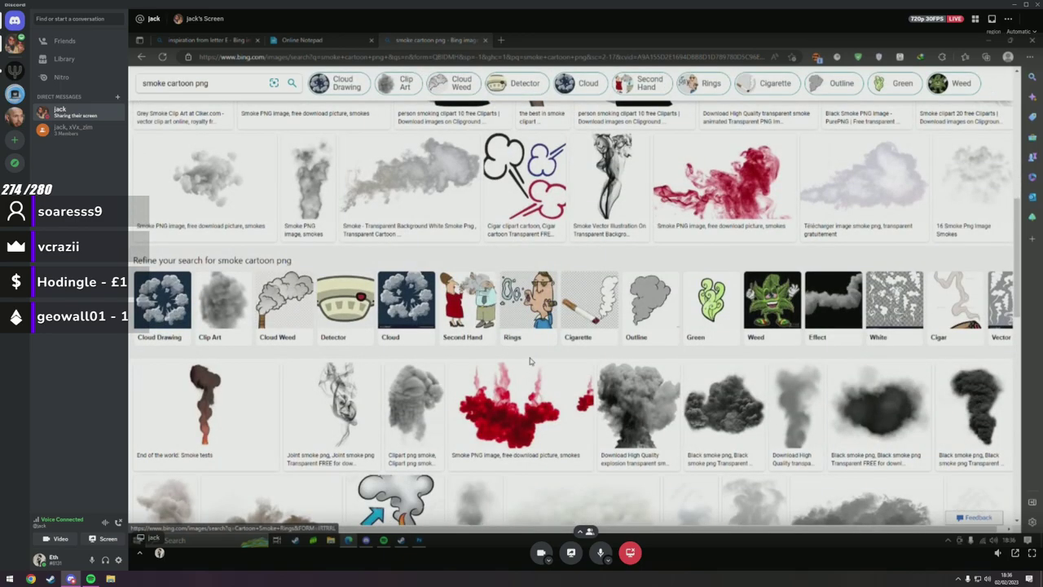
scroll(523, 354, "down", 3)
scroll(522, 355, "up", 3)
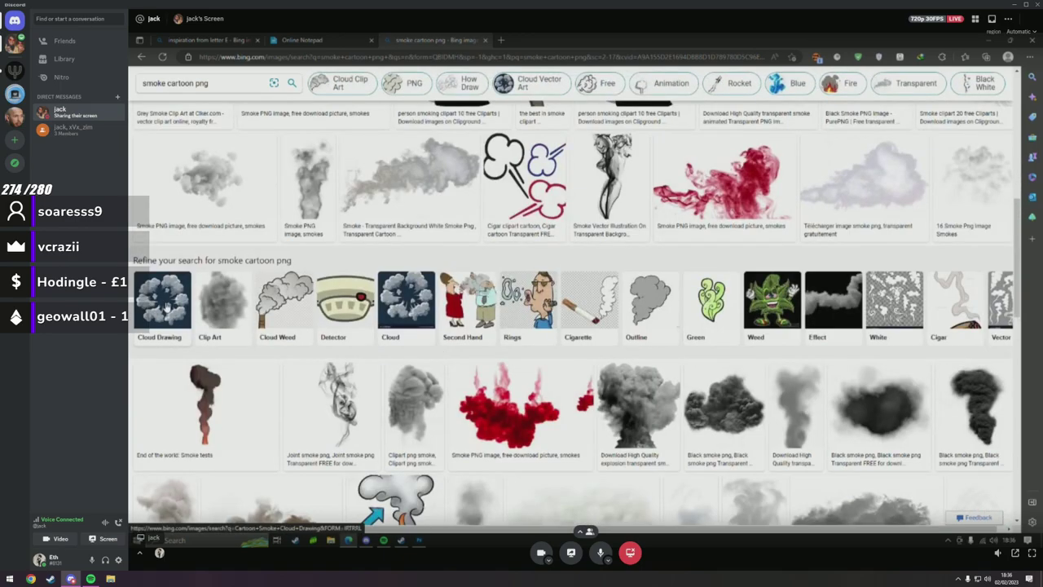
left_click(163, 300)
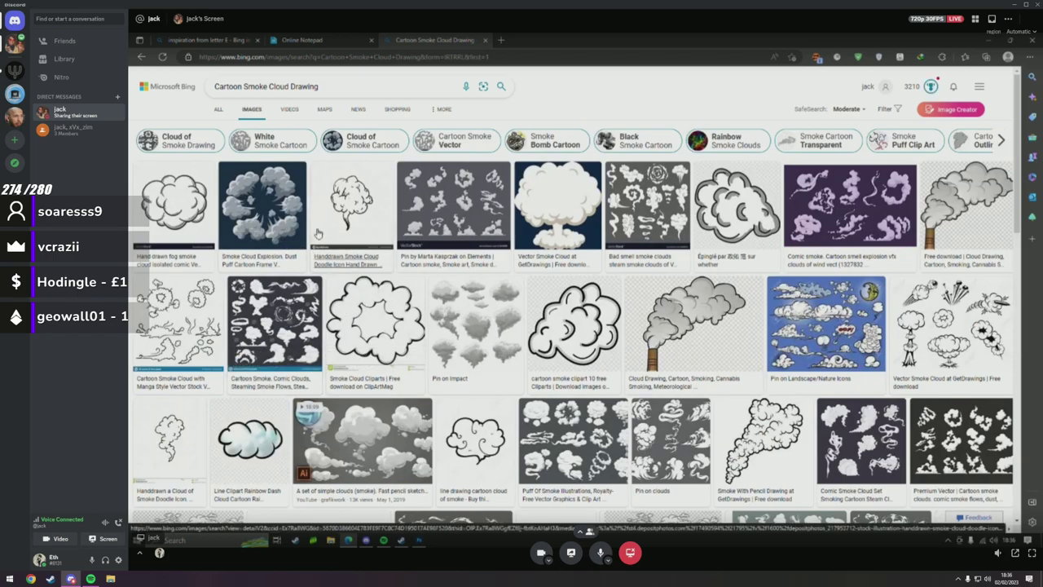
Open the lilac comic smoke image on a dark purple background and save it to the computer.
left_click(854, 208)
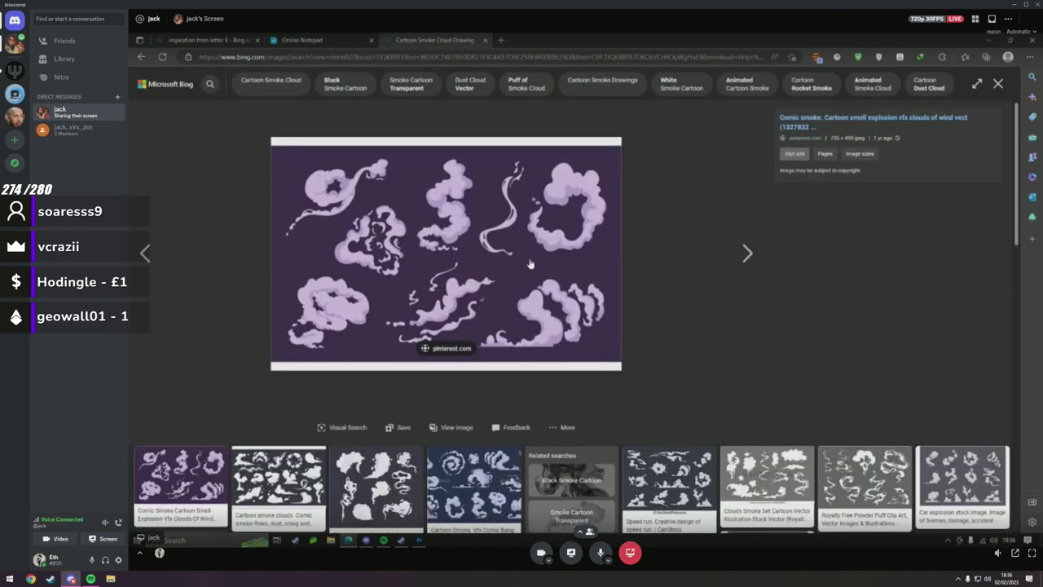
right_click(521, 251)
left_click(569, 274)
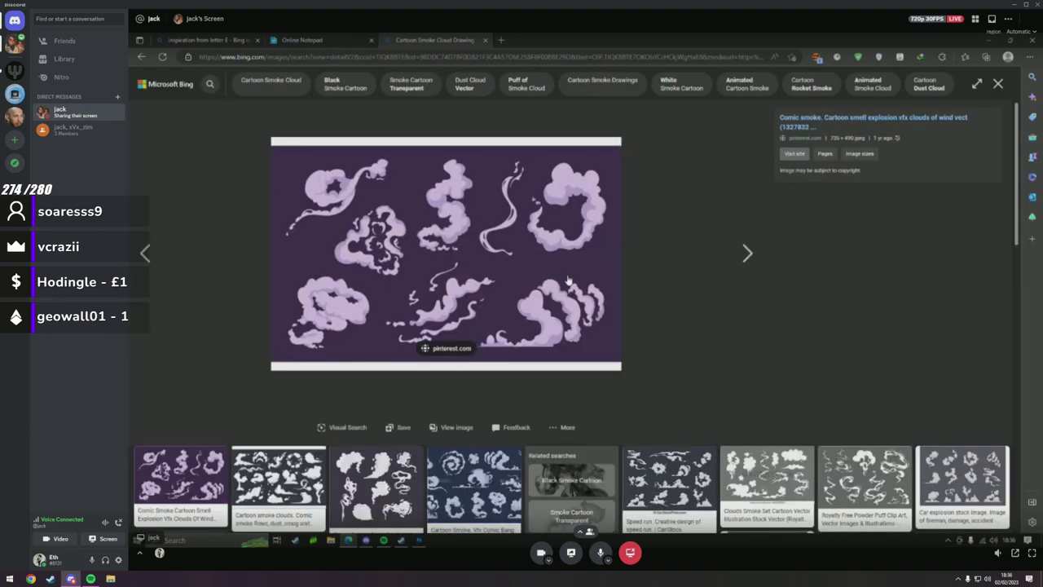
left_click(499, 376)
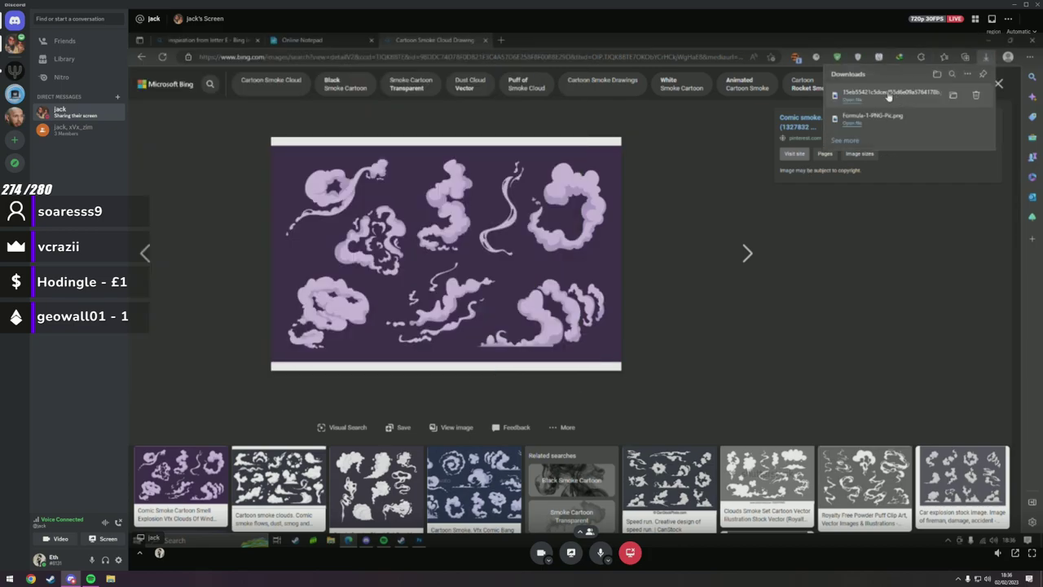
Place the downloaded smoke image into the Photoshop banner document at 100% scale, covering the letter E.
left_click_drag(853, 106, 509, 401)
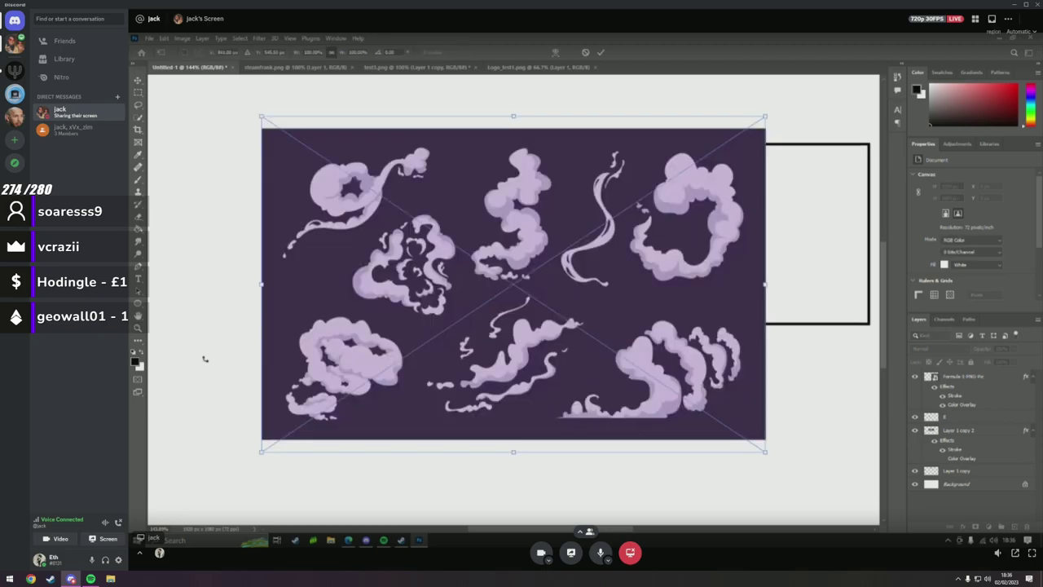
left_click_drag(520, 390, 481, 375)
key("Return")
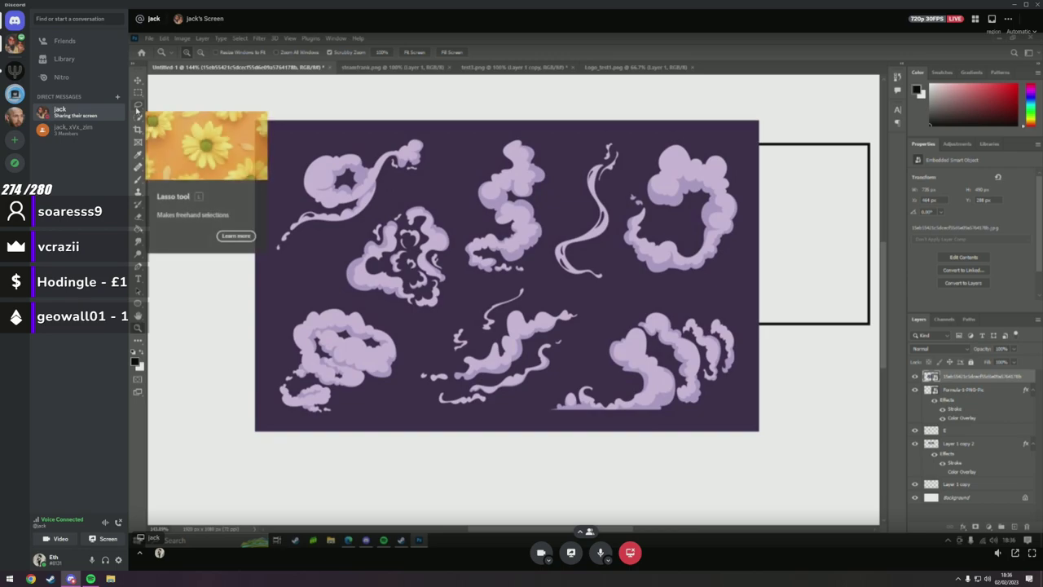
Lasso the curling smoke cloud in the image's lower-right corner, copy it to a new layer, and hide the source smoke image.
left_click(138, 104)
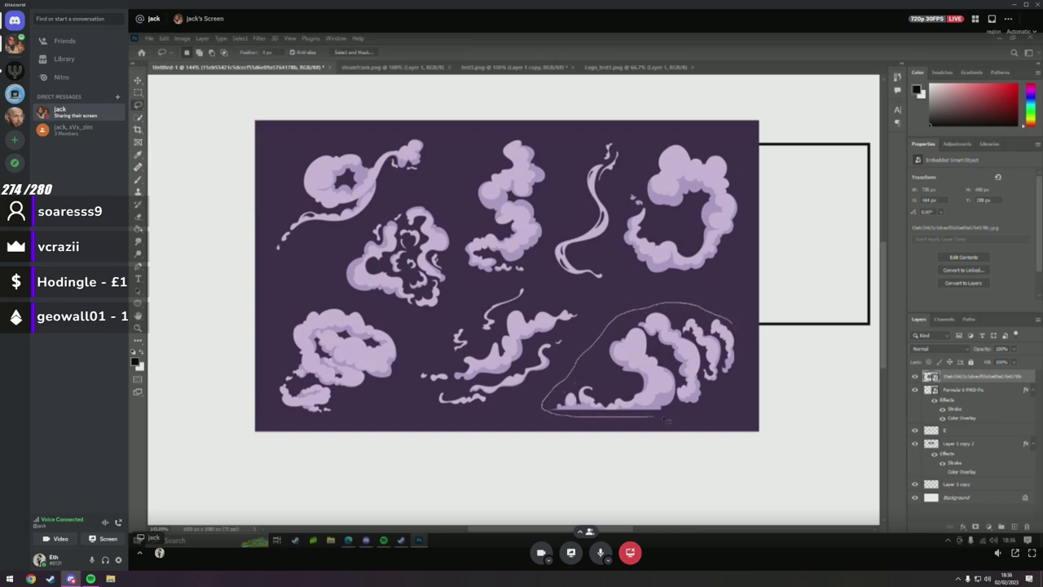
mouse_move(667, 420)
left_mouse_down()
mouse_move(725, 406)
mouse_move(735, 363)
left_mouse_up()
right_click(706, 184)
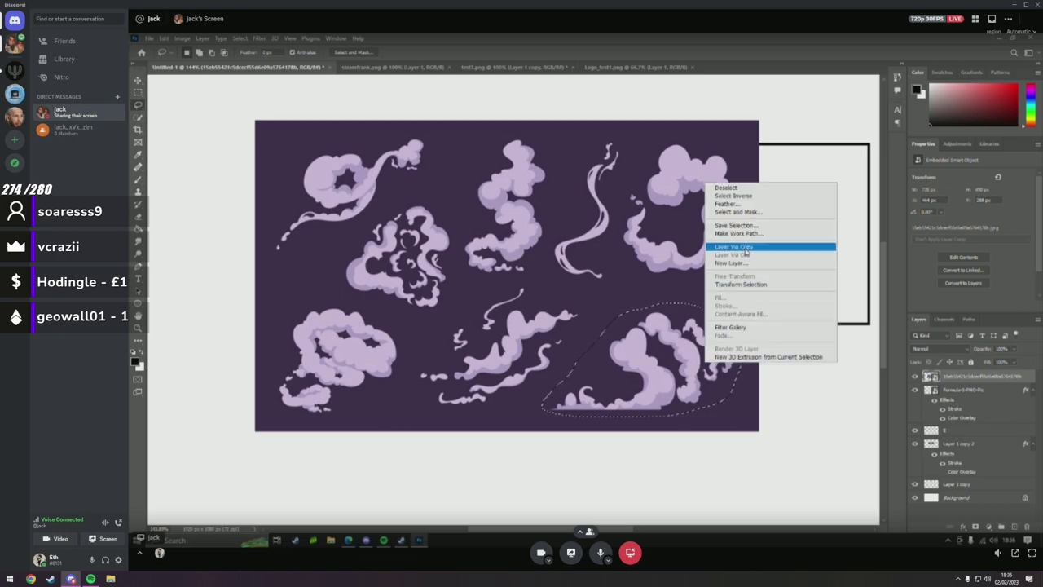
left_click(745, 247)
left_click(914, 390)
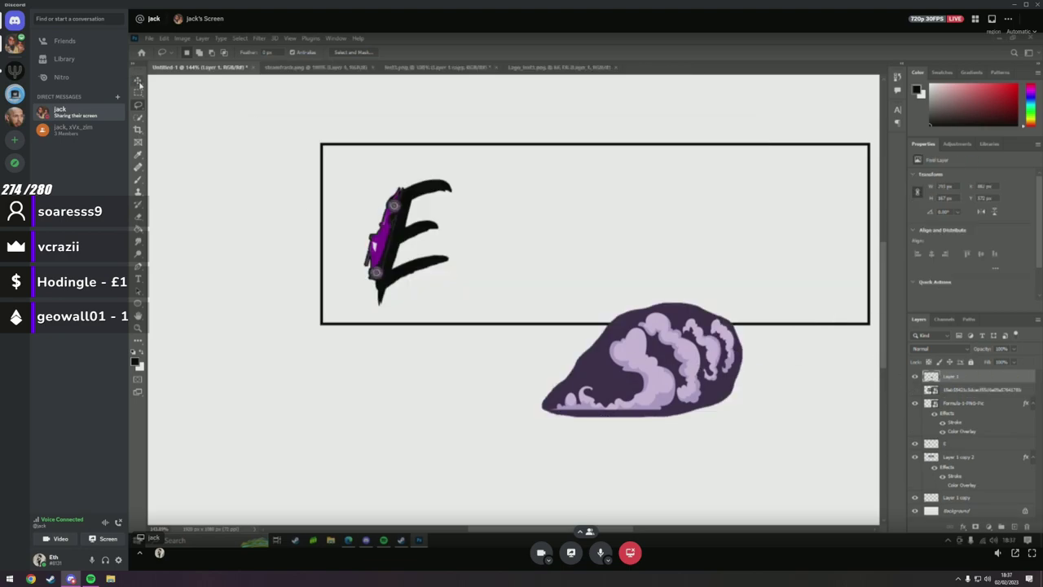
Flip the smoke cut-out horizontally, rotate it nearly upright with its pointed end up, and place it below the letter E.
left_click(138, 81)
left_click_drag(660, 369, 456, 318)
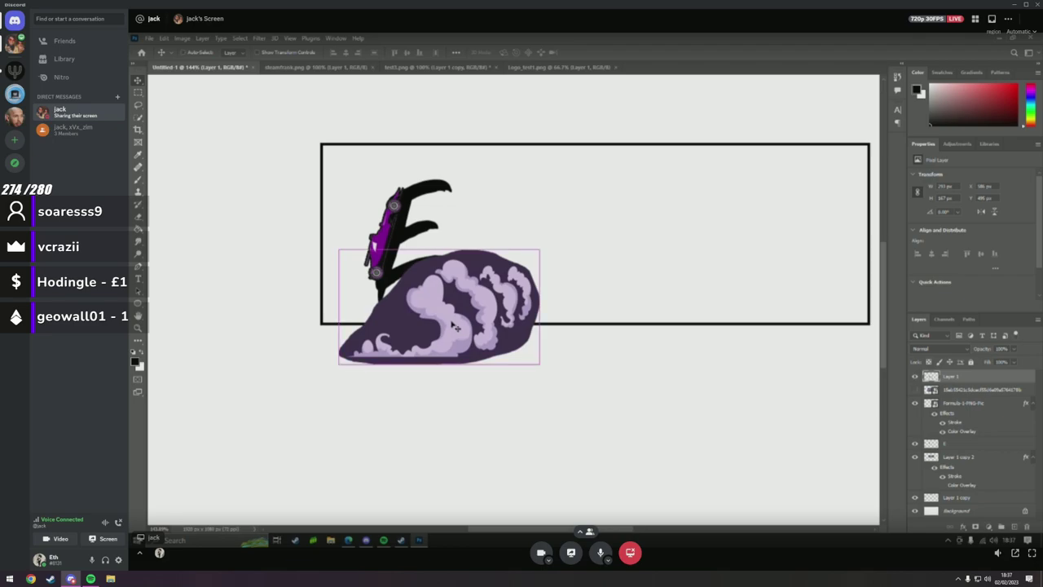
key("ctrl+t")
right_click(478, 310)
left_click(503, 495)
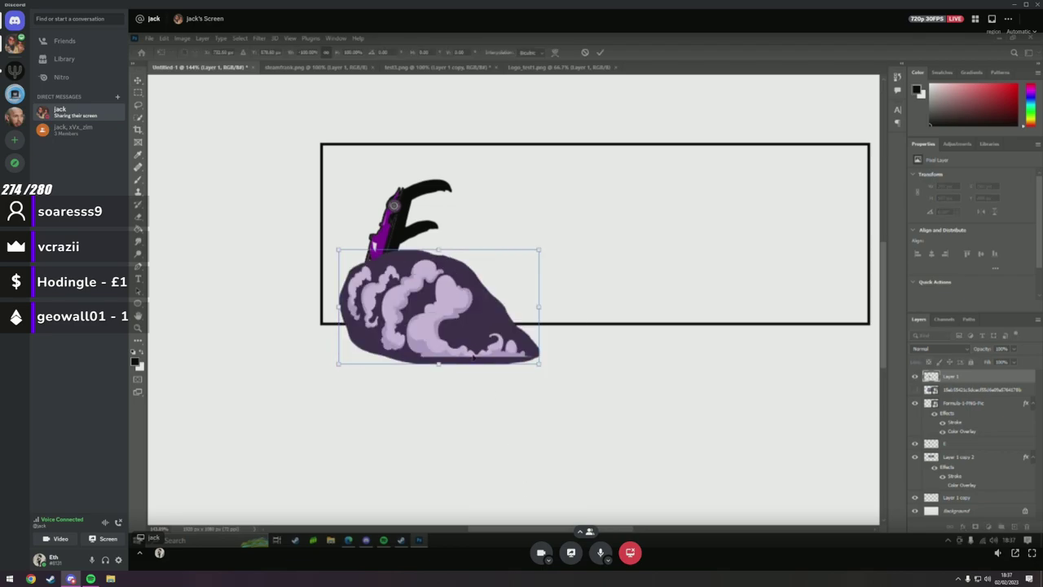
right_click(499, 333)
left_click(507, 356)
left_click_drag(540, 366, 473, 238)
left_click_drag(453, 308, 467, 390)
key("Return")
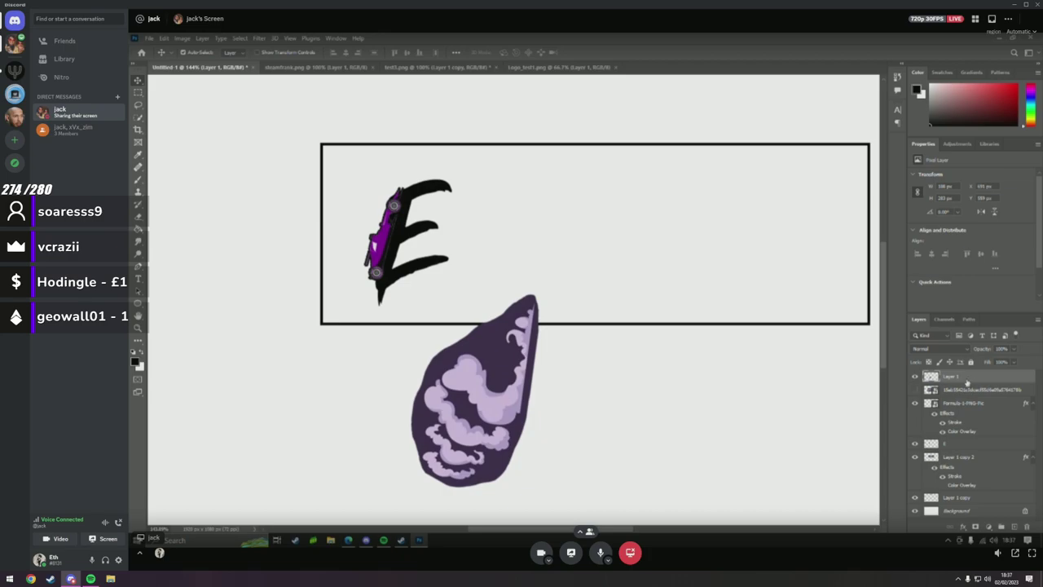
Try recolouring the smoke cut-out with a Color Overlay in Hue blend mode, sampling black for the colour, and discard the layer style changes.
right_click(966, 380)
left_click(878, 140)
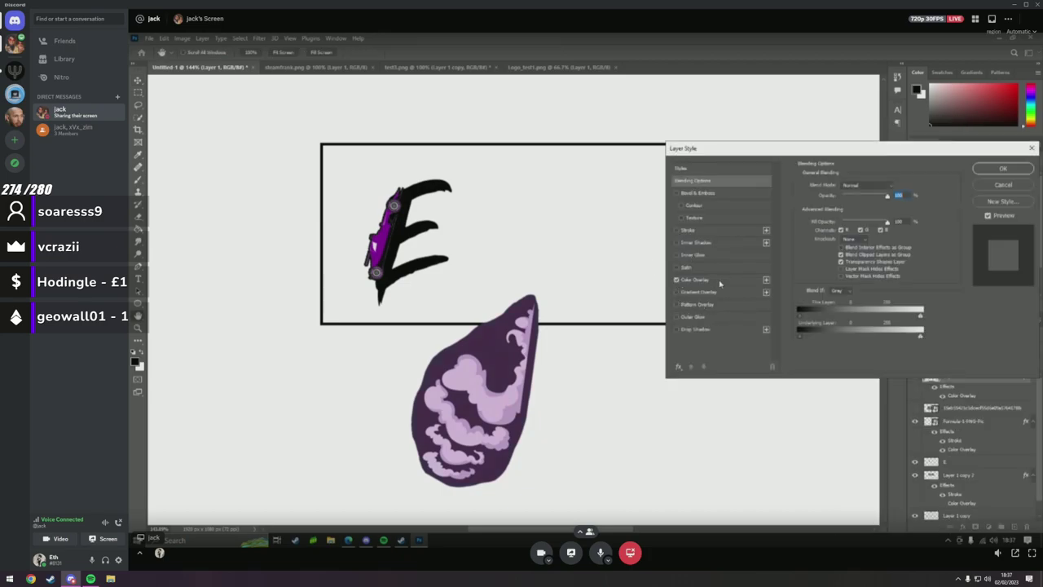
left_click(713, 280)
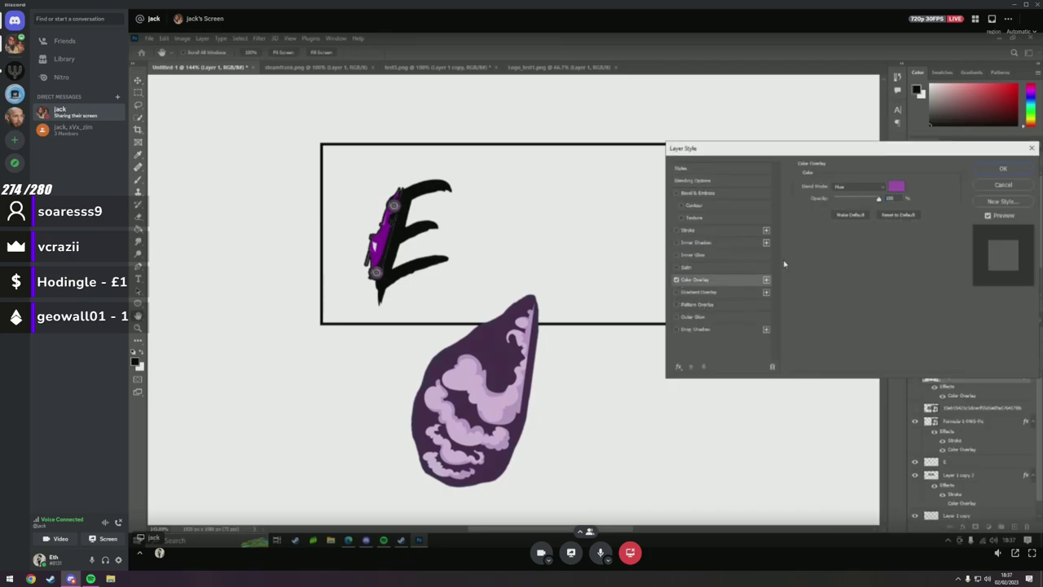
left_click(873, 190)
left_click(858, 195)
left_click(858, 188)
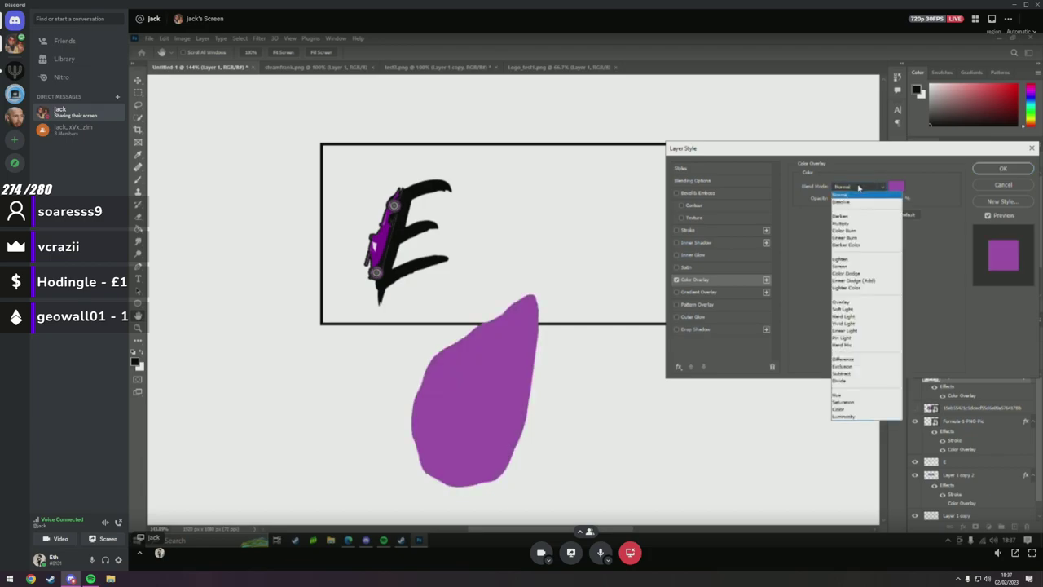
left_click(868, 397)
left_click(896, 187)
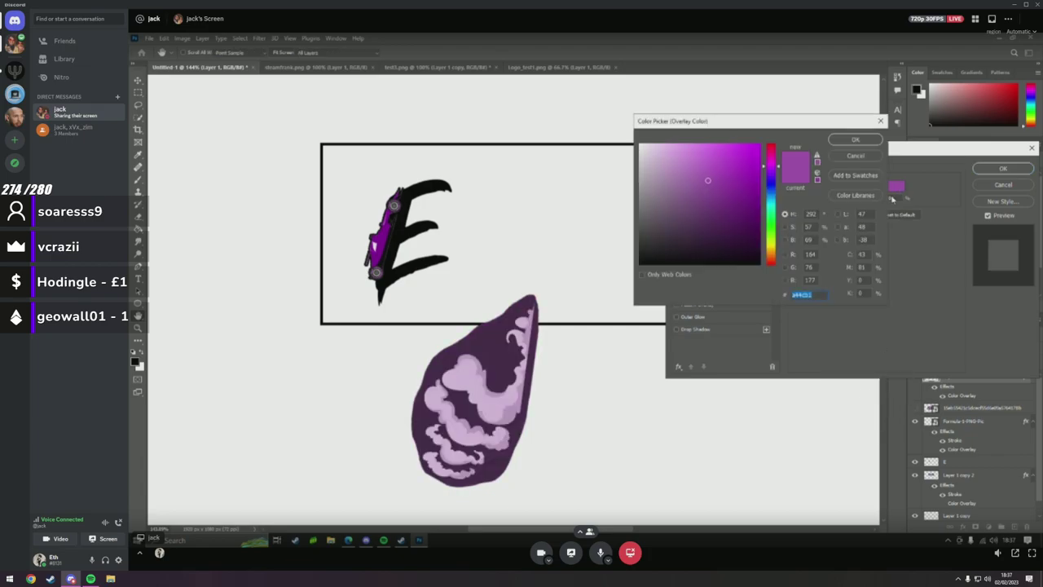
left_click(471, 323)
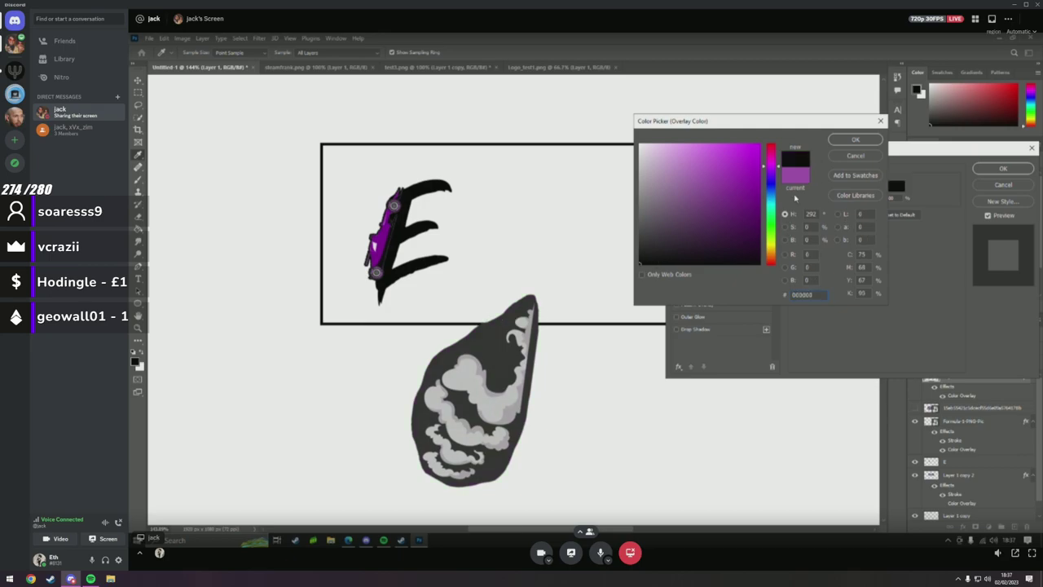
left_click(856, 155)
left_click(678, 282)
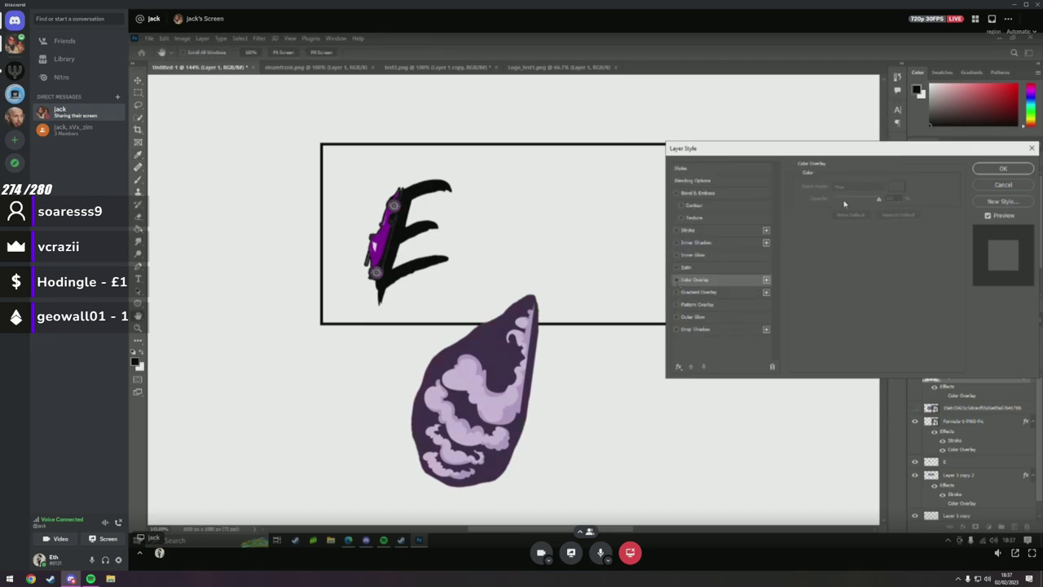
left_click(1000, 183)
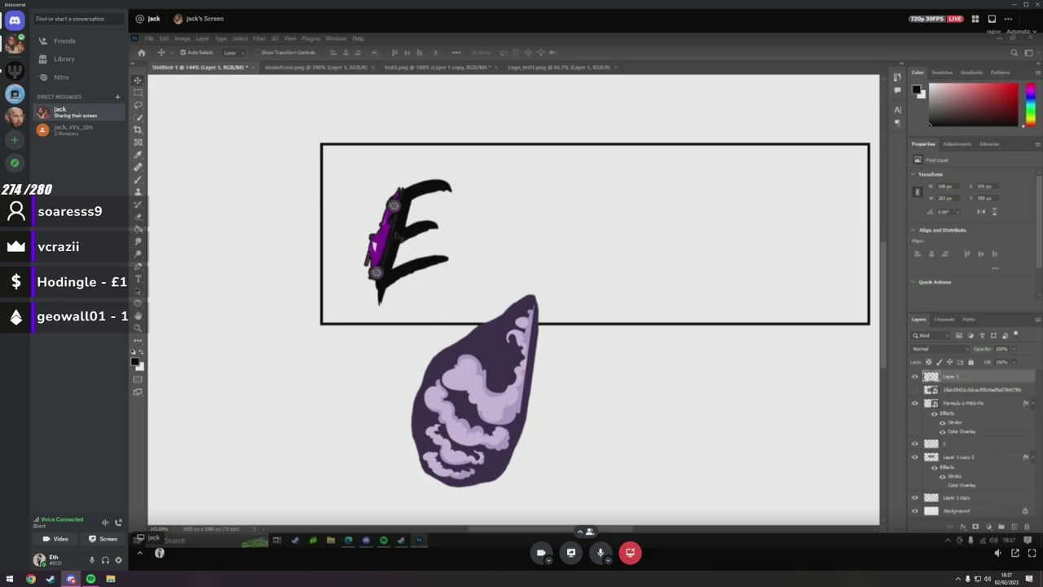
Enlarge the Formula 1 car and letter E layers together to about 269% and place them outside the banner frame on its left.
left_click(972, 408)
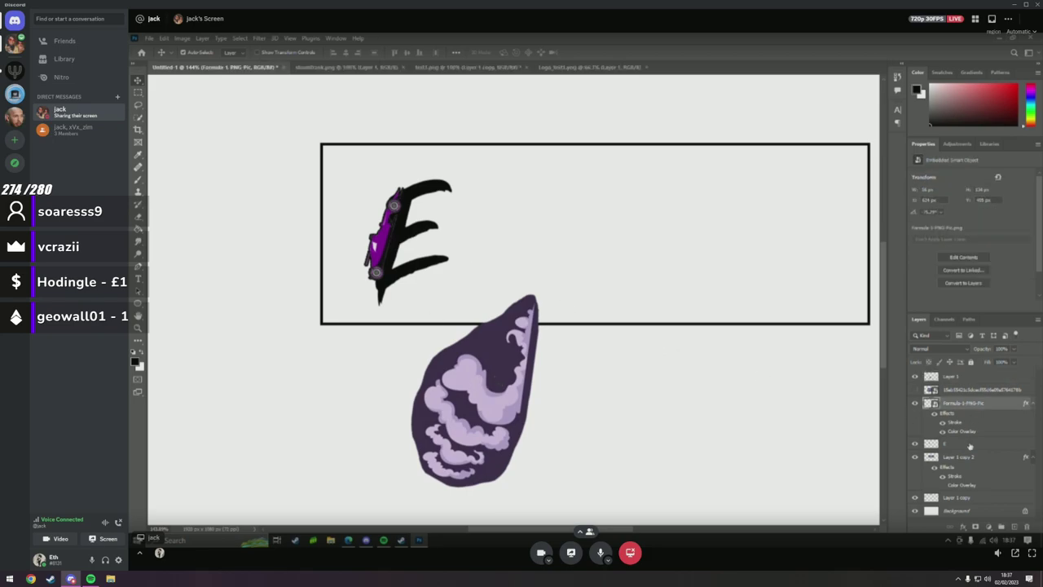
left_click(968, 448)
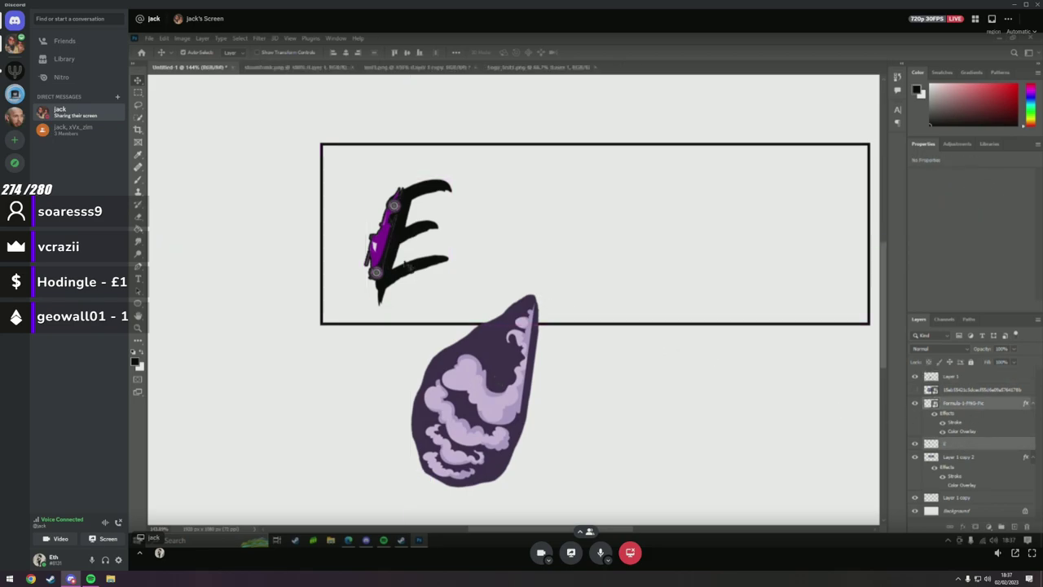
key("ctrl+t")
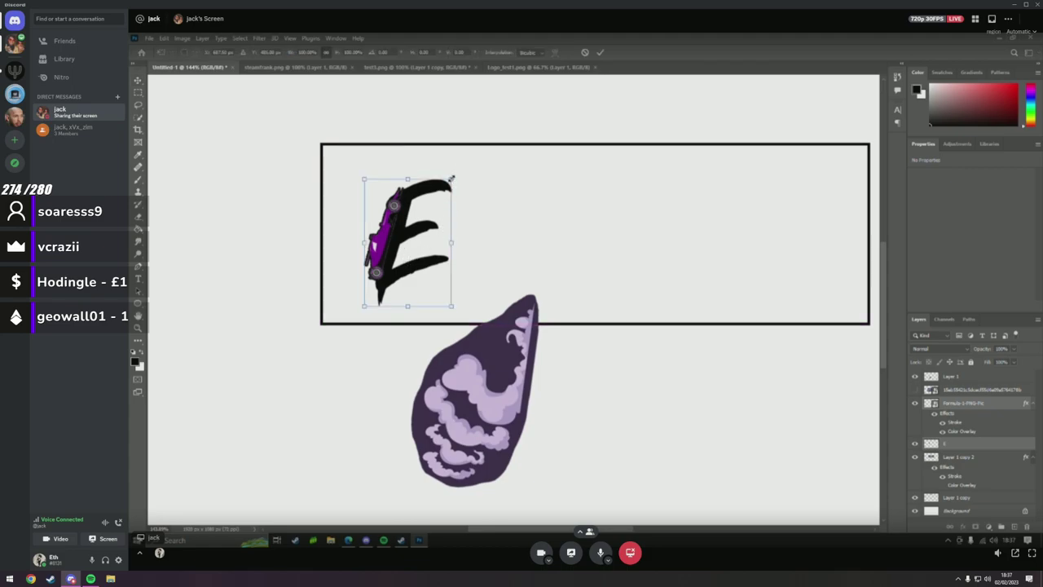
left_click_drag(451, 177, 519, 77)
scroll(562, 343, "up", 1)
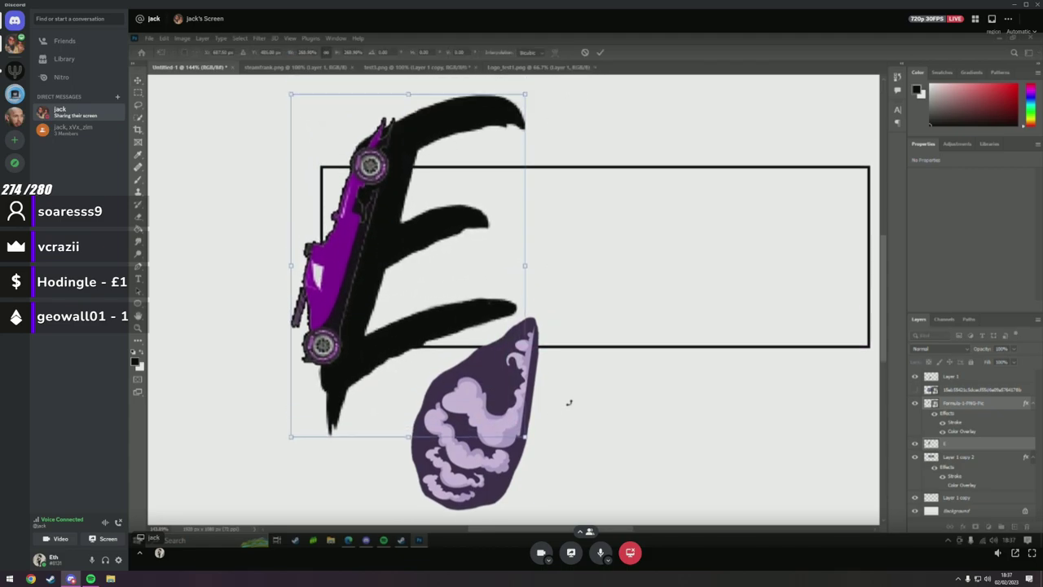
scroll(569, 402, "up", 1)
left_click_drag(391, 278, 175, 252)
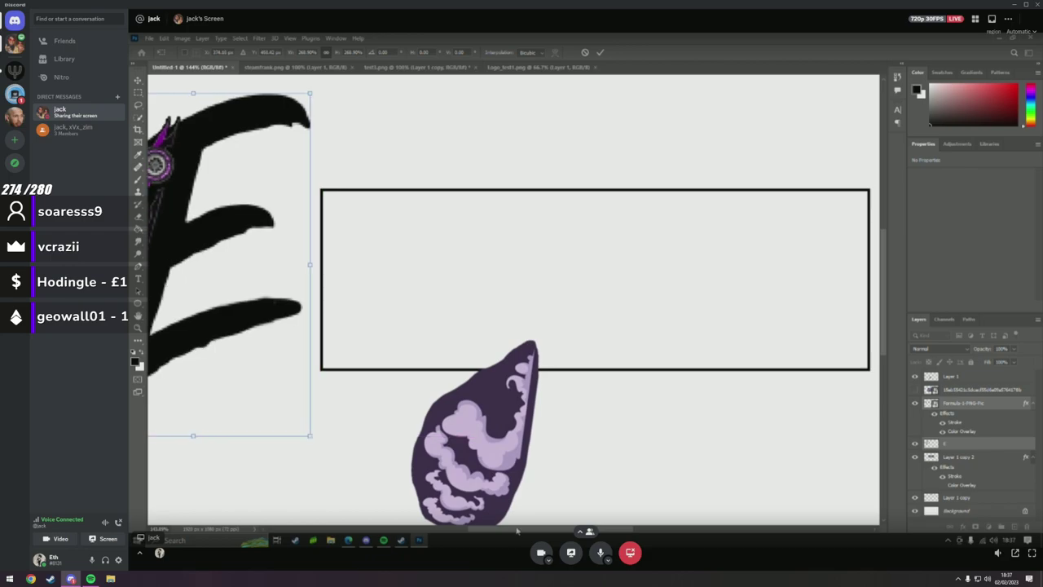
left_click_drag(517, 530, 502, 531)
scroll(387, 417, "up", 1)
left_click_drag(387, 416, 326, 295)
key("Return")
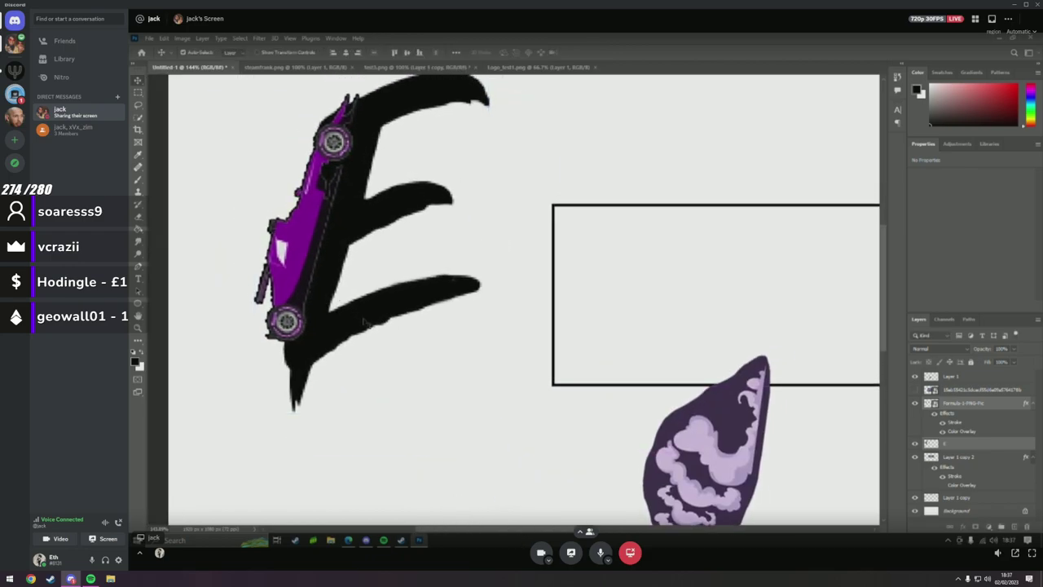
Move the smoke cut-out inside the banner frame and rotate it clockwise to lie nearly horizontal with its pointed end facing right.
scroll(402, 361, "down", 1)
scroll(461, 375, "up", 2)
scroll(366, 367, "down", 1)
scroll(302, 277, "up", 1)
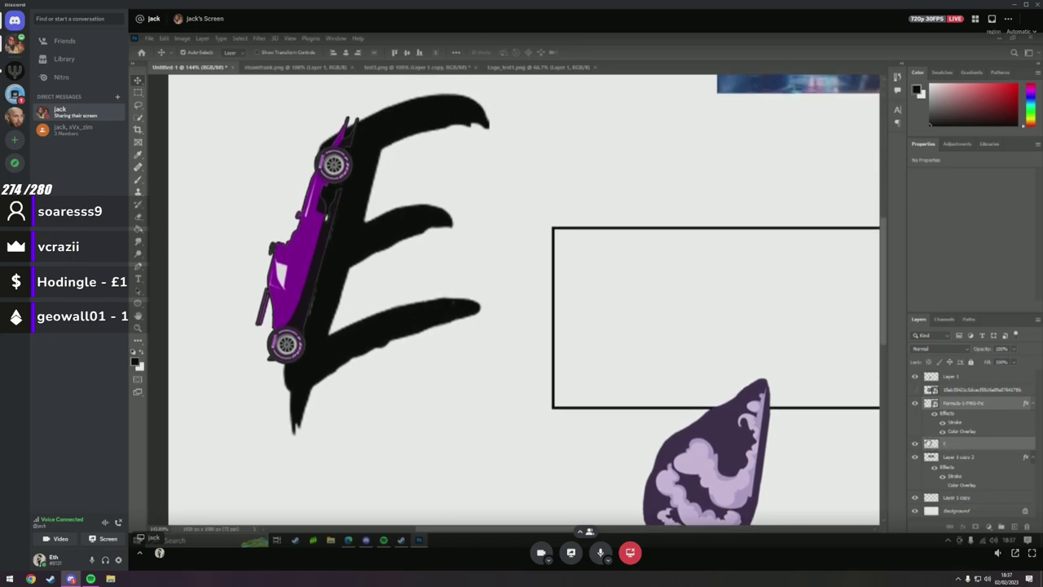
scroll(521, 302, "down", 1)
scroll(522, 301, "up", 1)
left_click_drag(766, 444, 723, 292)
key("ctrl+t")
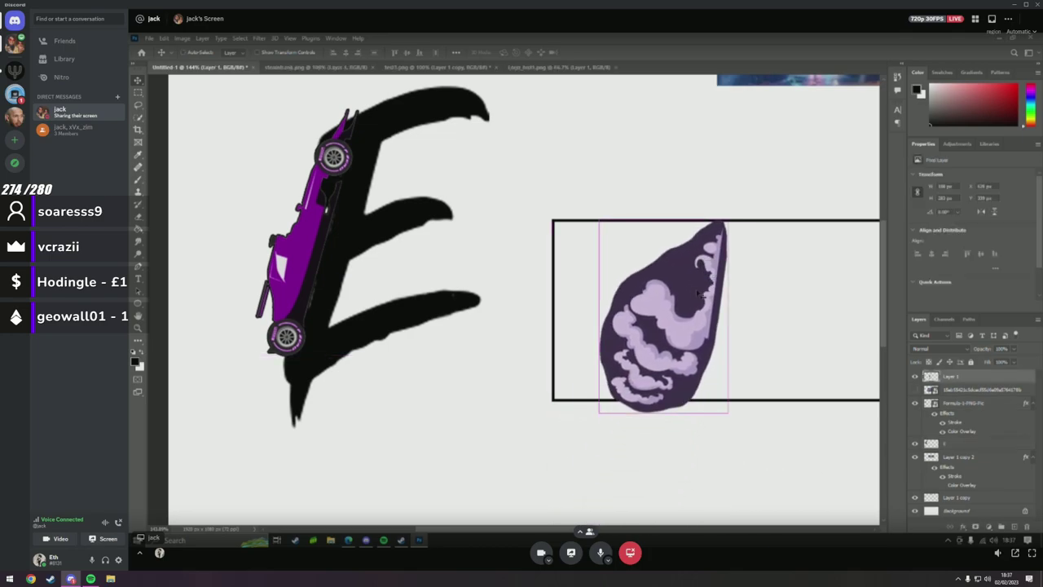
right_click(689, 280)
left_click(740, 309)
left_click_drag(726, 218, 789, 368)
left_click_drag(673, 316, 700, 324)
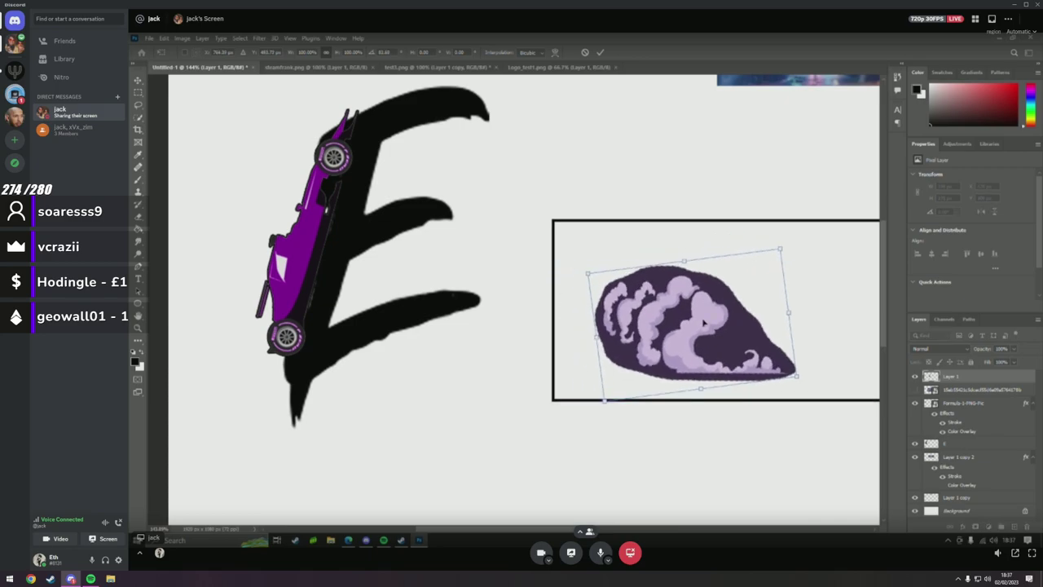
key("Return")
Try to isolate the smoke shapes on the cut-out layer with the Object Selection tool, and clear the selection.
key("z")
left_click(741, 345)
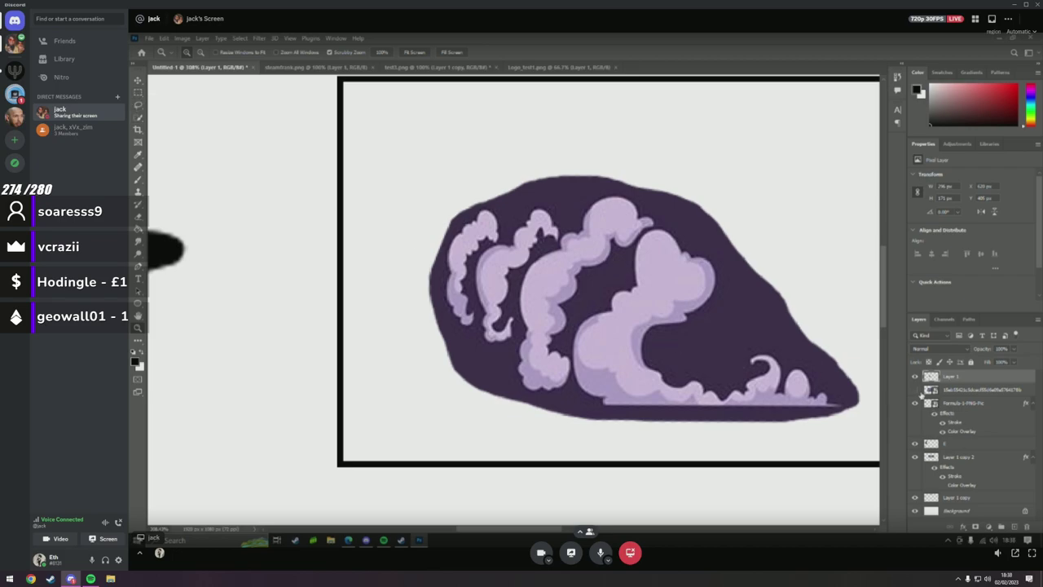
left_click(976, 395)
left_click(960, 378)
left_click(138, 105)
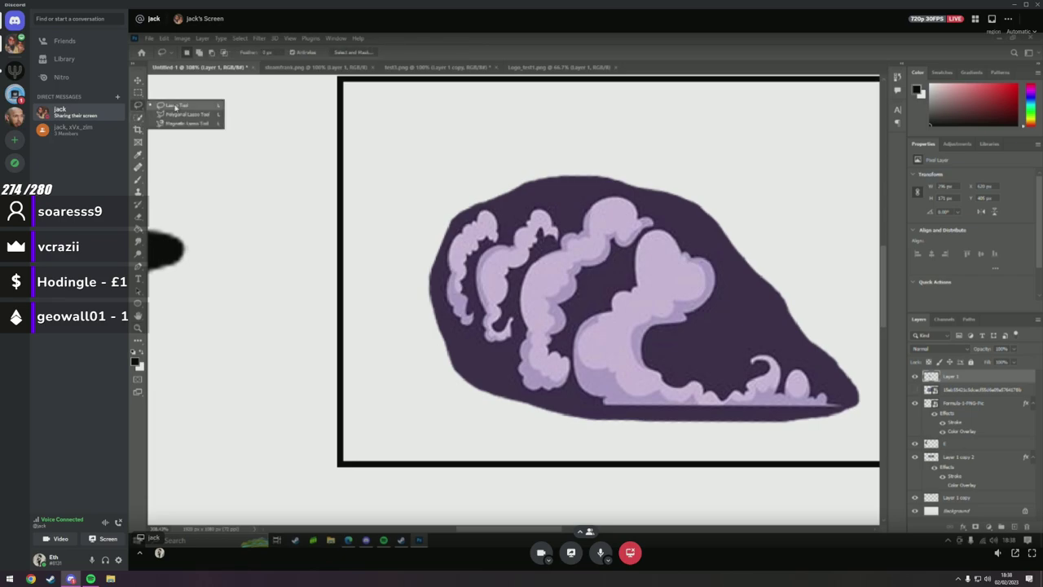
left_click(138, 117)
left_click(165, 118)
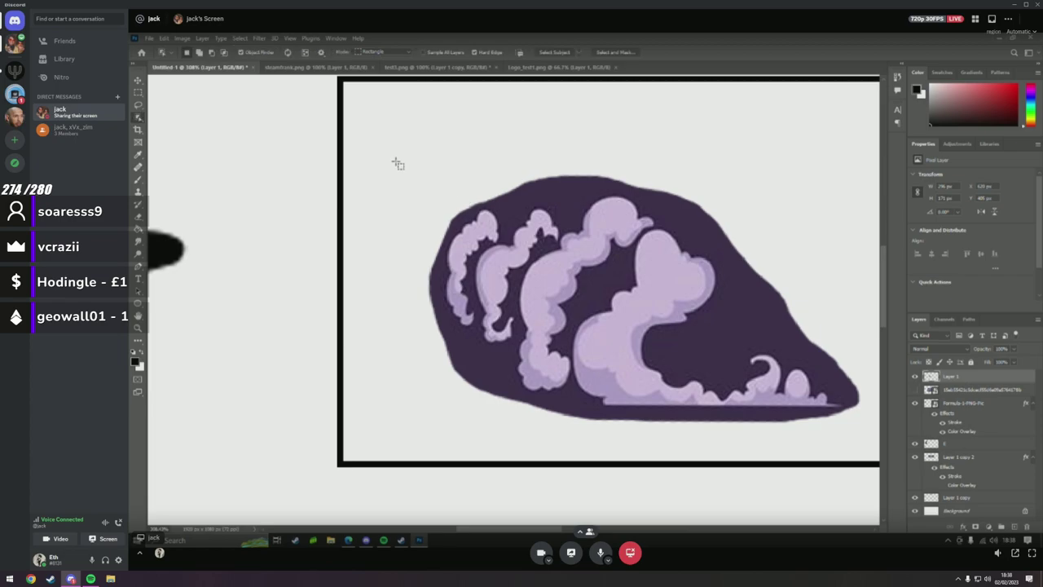
left_click_drag(396, 158, 853, 414)
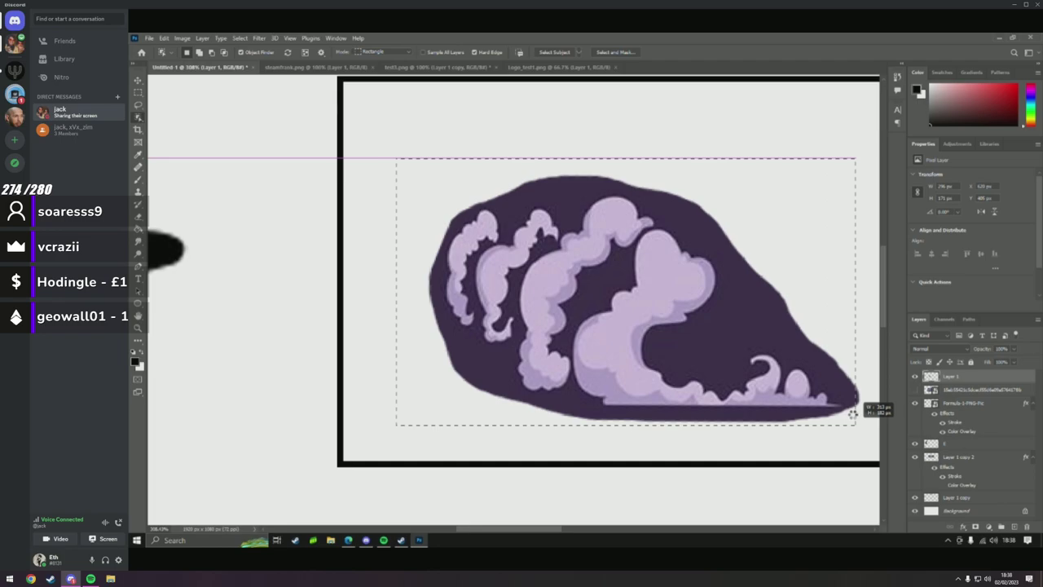
left_click_drag(852, 414, 856, 417)
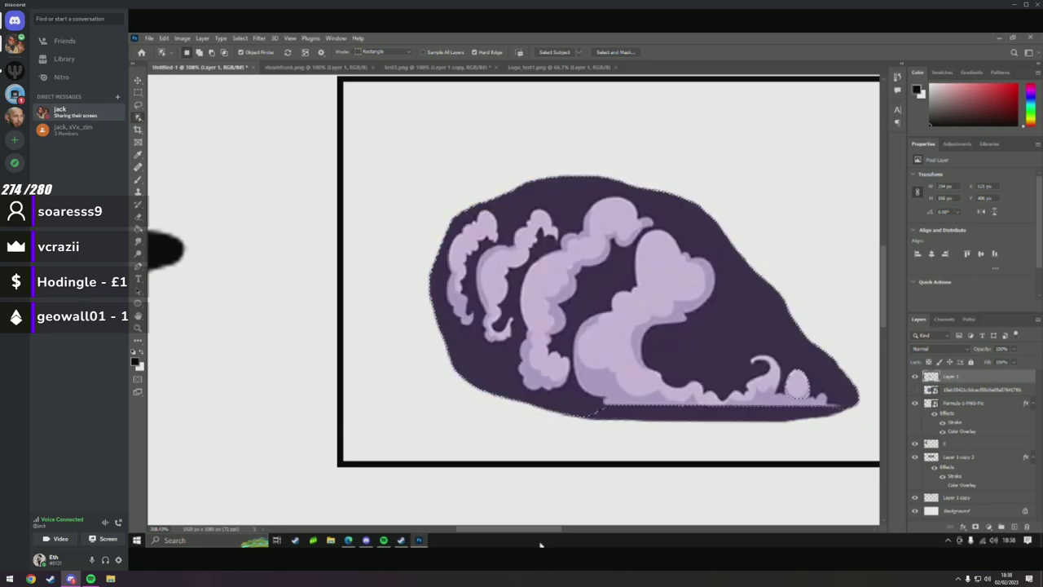
right_click(653, 376)
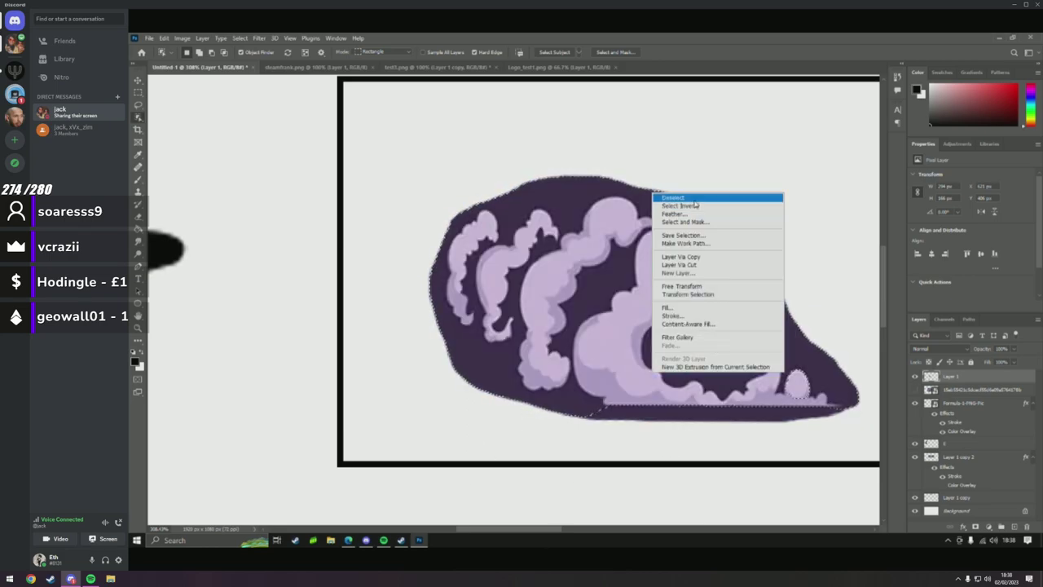
left_click(674, 197)
Delete the lassoed smoke cut-out layer and show the full smoke image again.
right_click(962, 379)
left_click(855, 177)
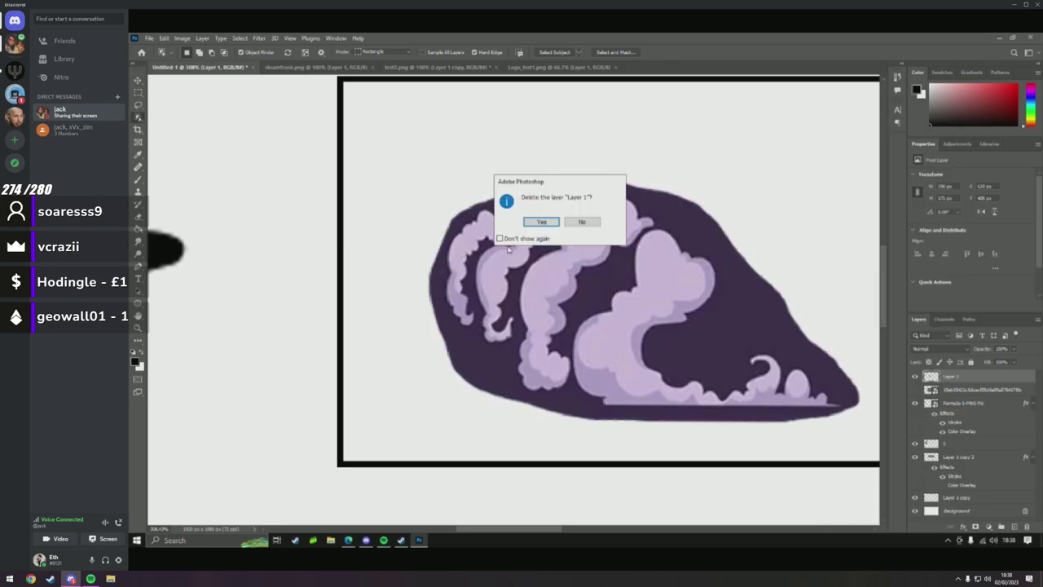
left_click(535, 223)
left_click(915, 377)
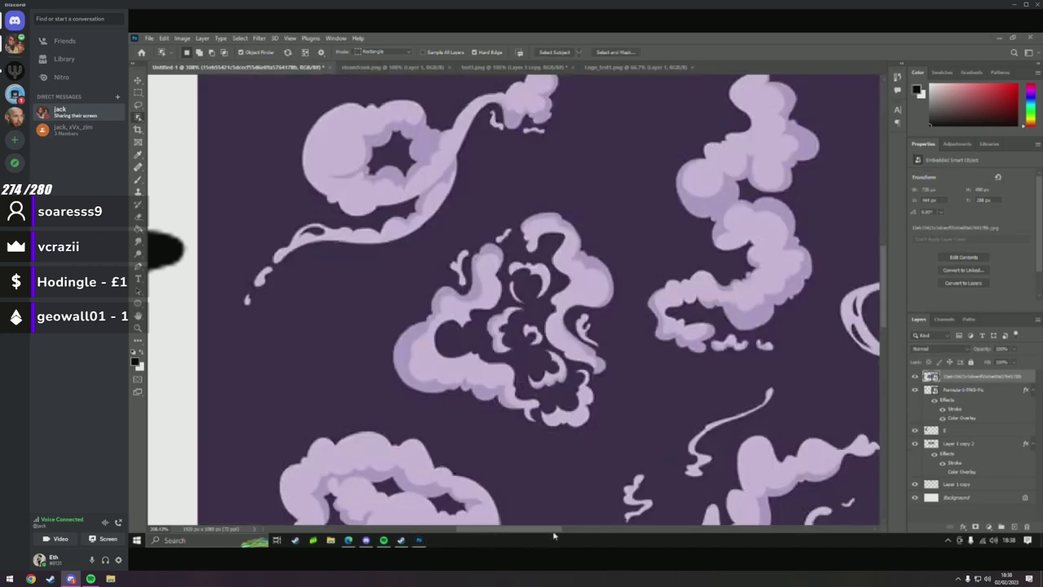
Select the smoke cluster with the curling puffs in the lower-right corner of the smoke image using the Object Selection tool.
scroll(666, 432, "right", 5)
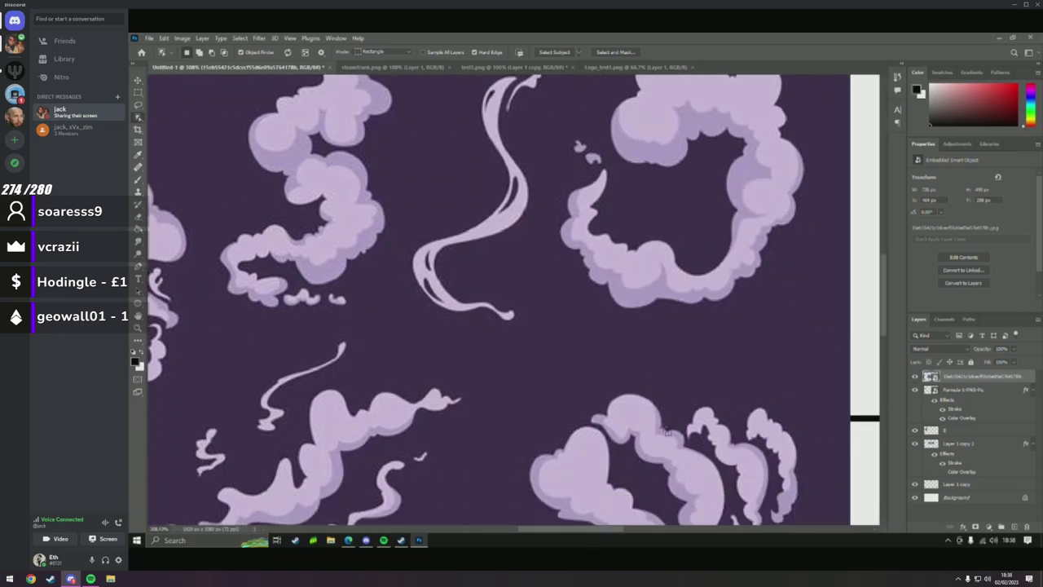
scroll(666, 432, "down", 4)
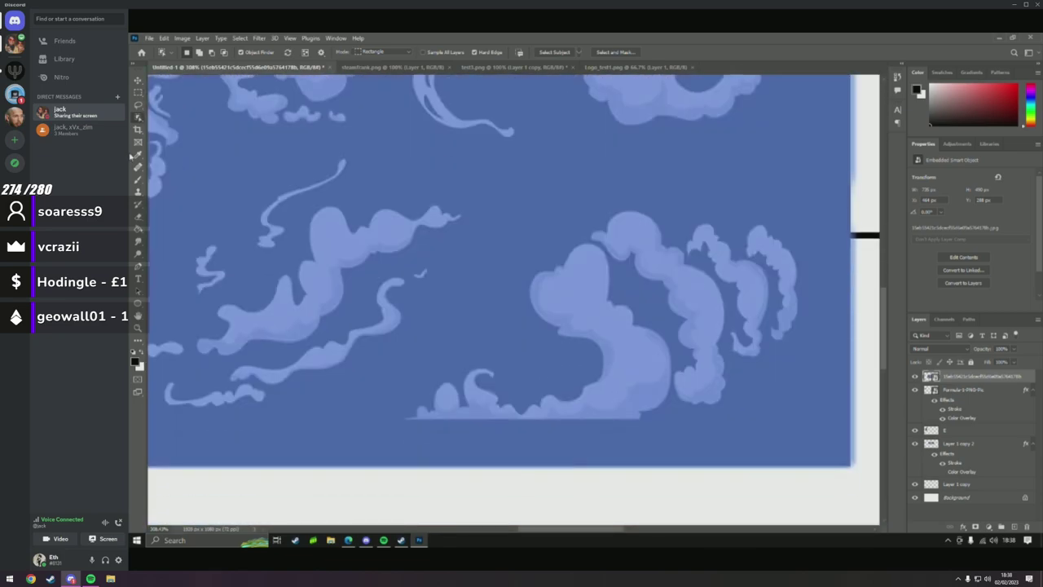
left_click_drag(825, 165, 392, 446)
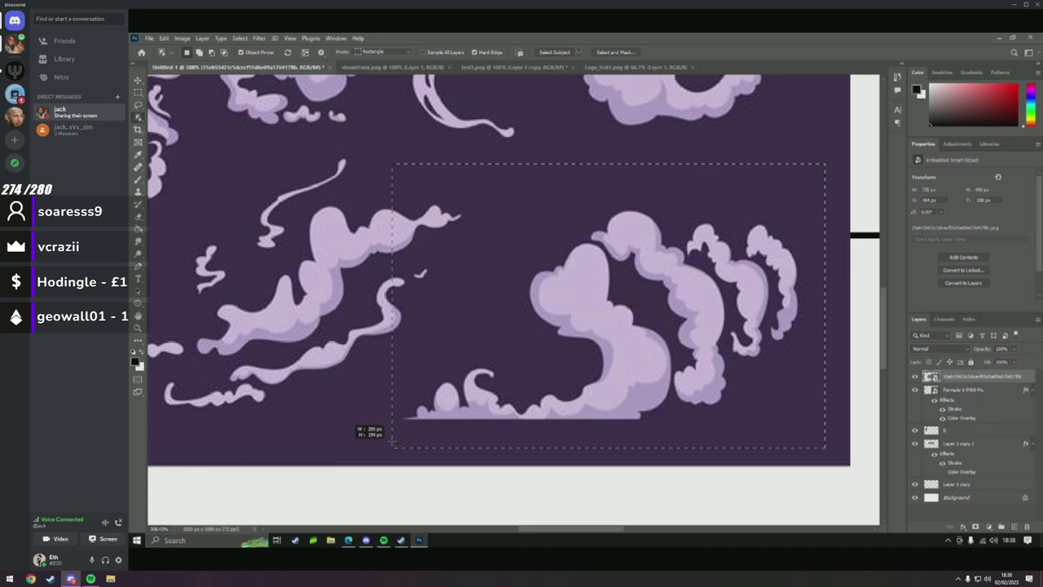
left_click_drag(392, 445, 395, 445)
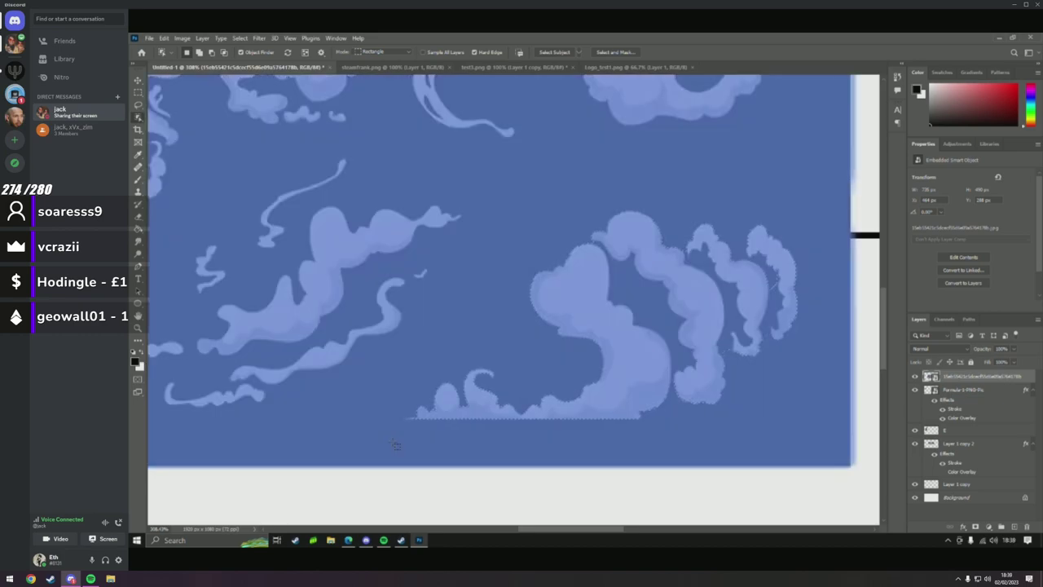
Copy the selected smoke cluster to a new layer and hide the full smoke image.
right_click(628, 333)
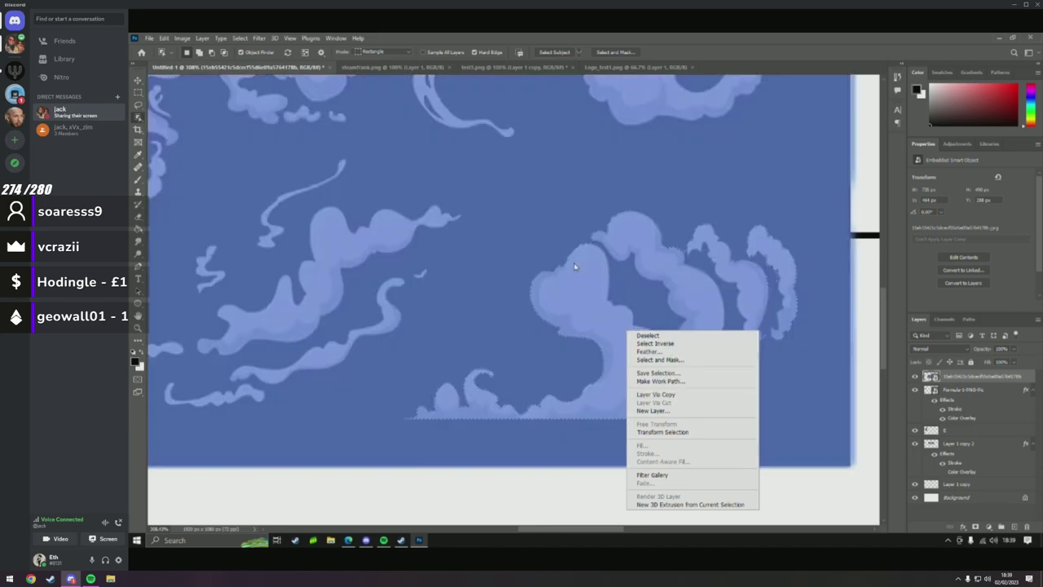
left_click(575, 264)
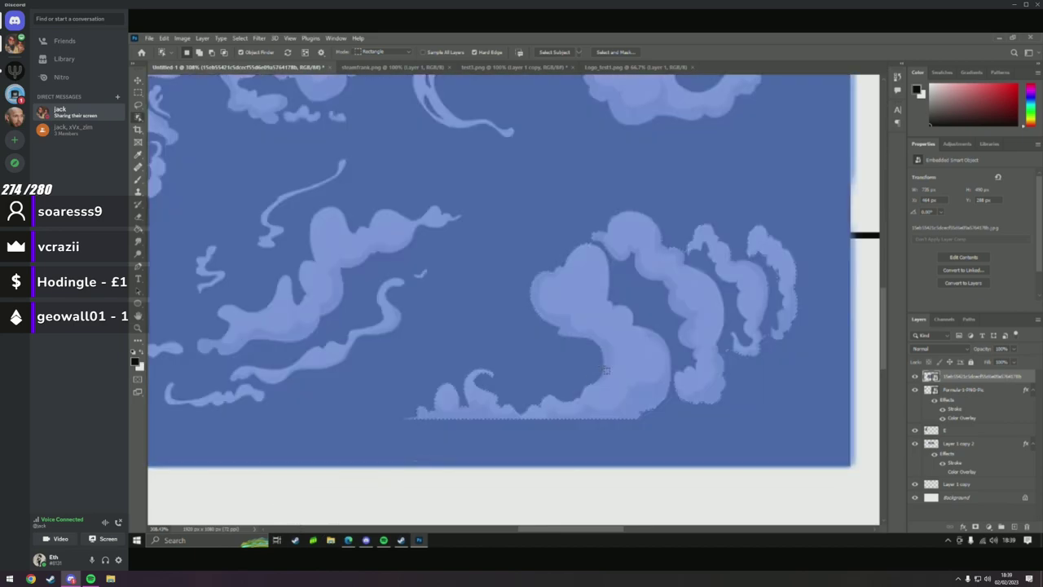
right_click(605, 369)
left_click(664, 250)
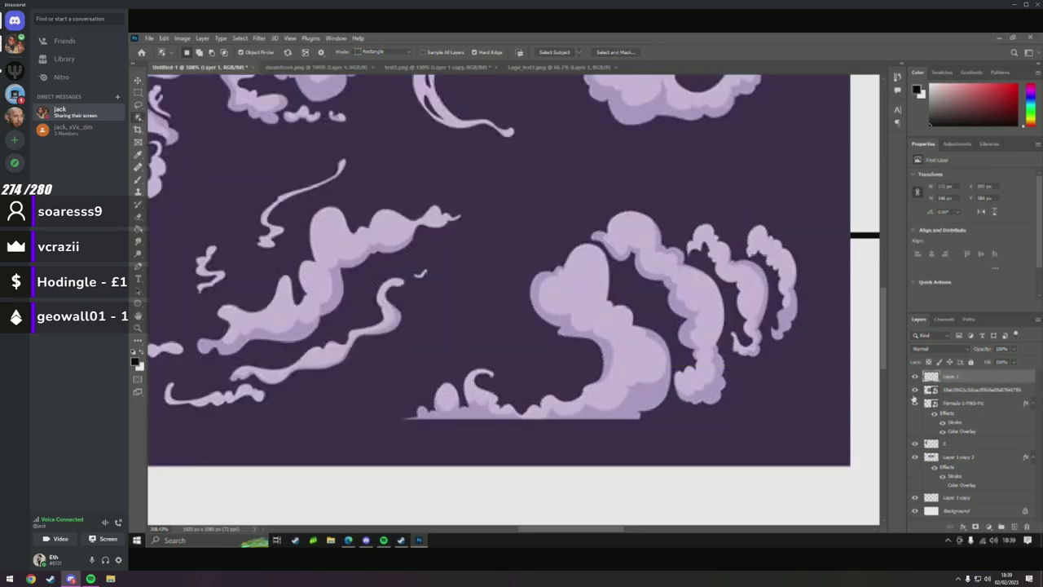
left_click(914, 391)
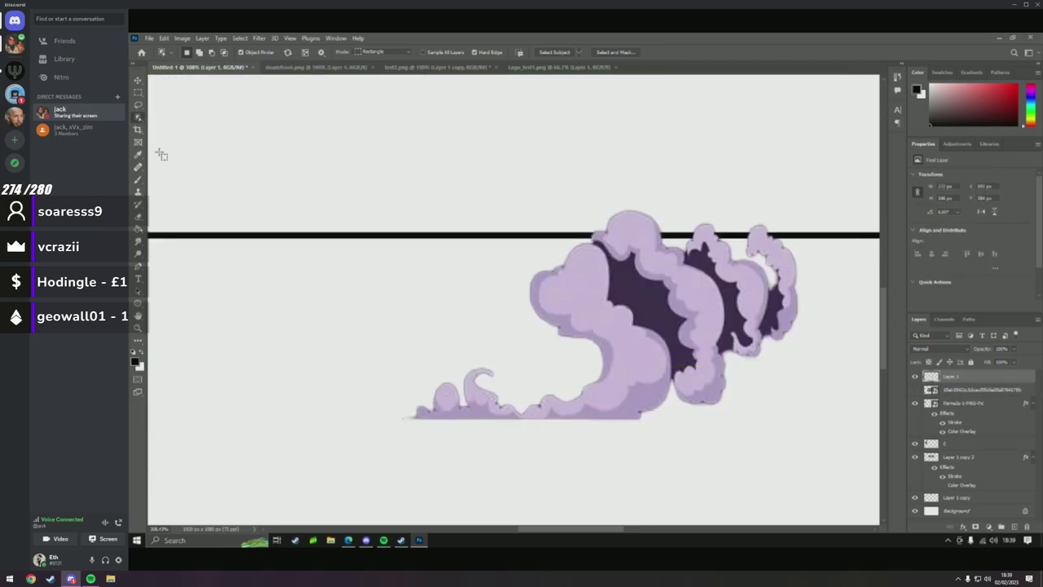
Move the smoke cut-out to the empty area fully below the banner frame, clear of its lower border.
left_click(138, 81)
left_click_drag(631, 337, 530, 353)
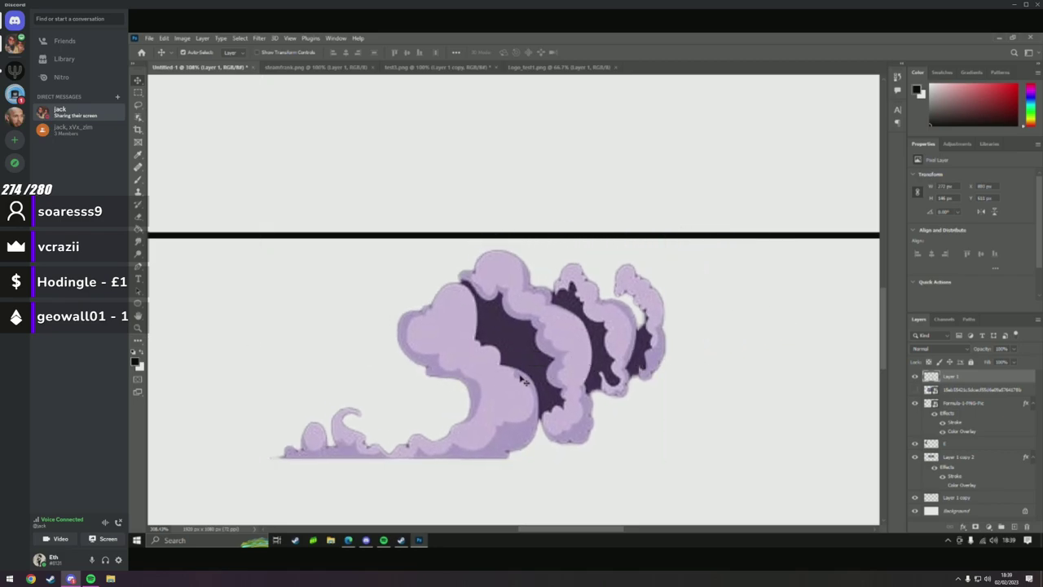
left_click(138, 327)
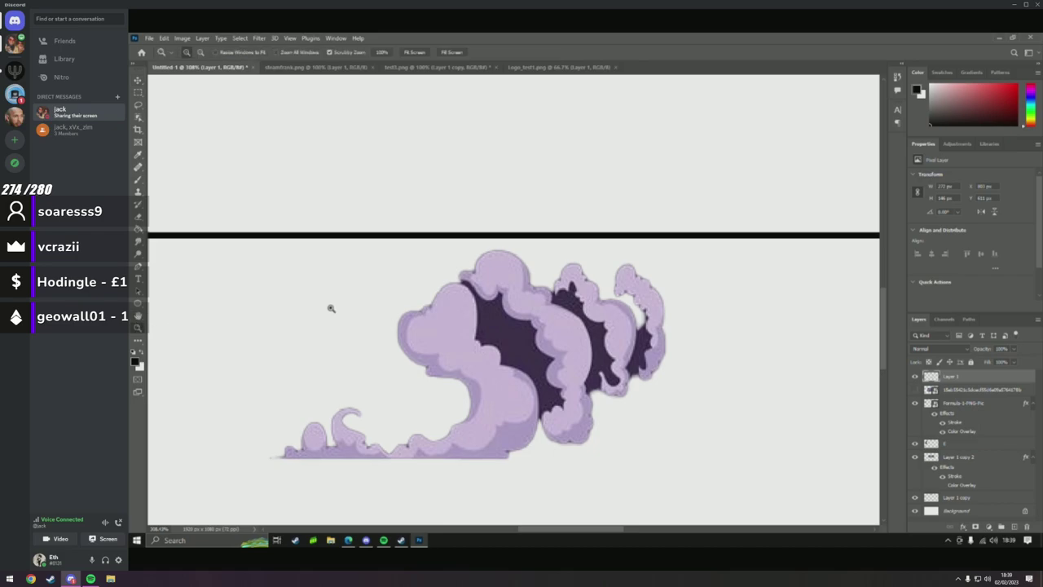
left_click_drag(331, 308, 407, 351)
left_click(138, 80)
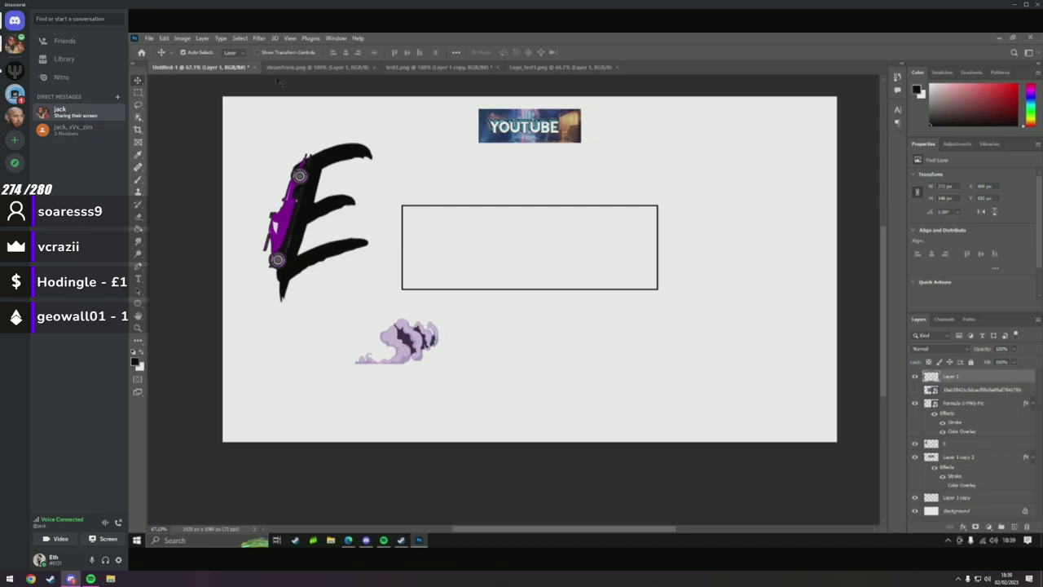
Create a Color Range selection from the dark purple sampled in the gaps between the smoke puffs.
left_click(254, 37)
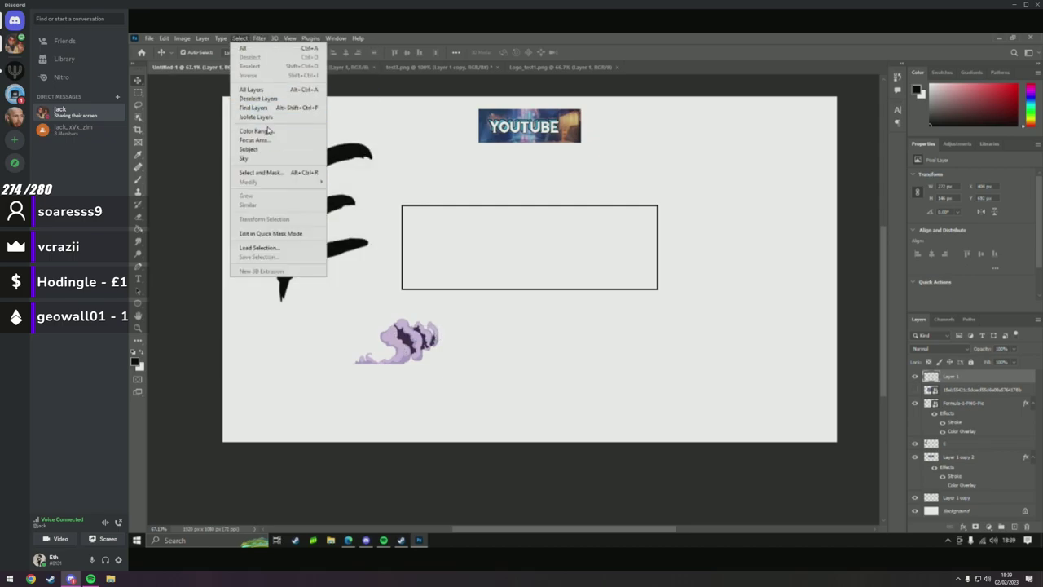
left_click(261, 132)
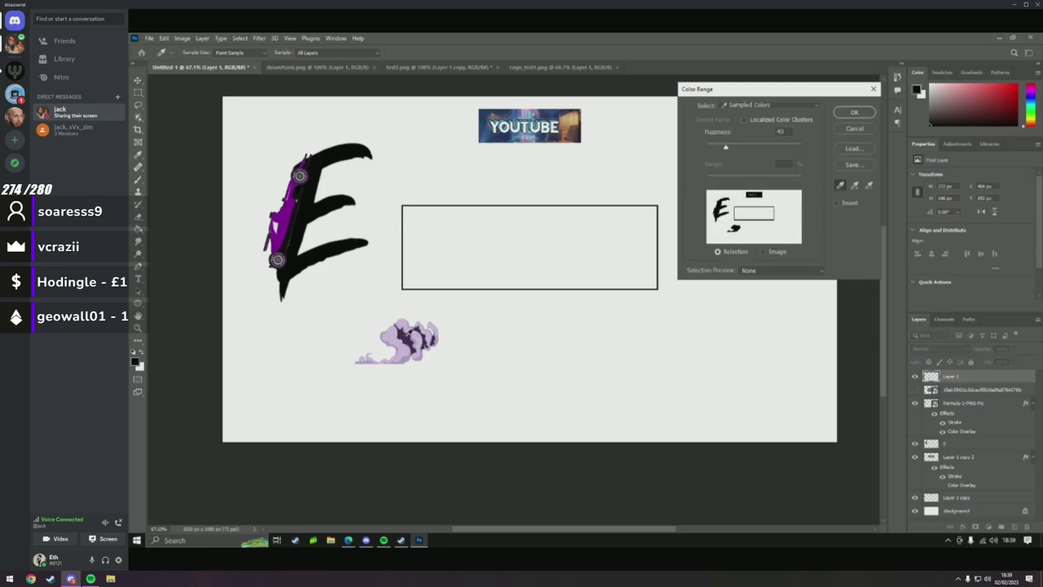
left_click(403, 347)
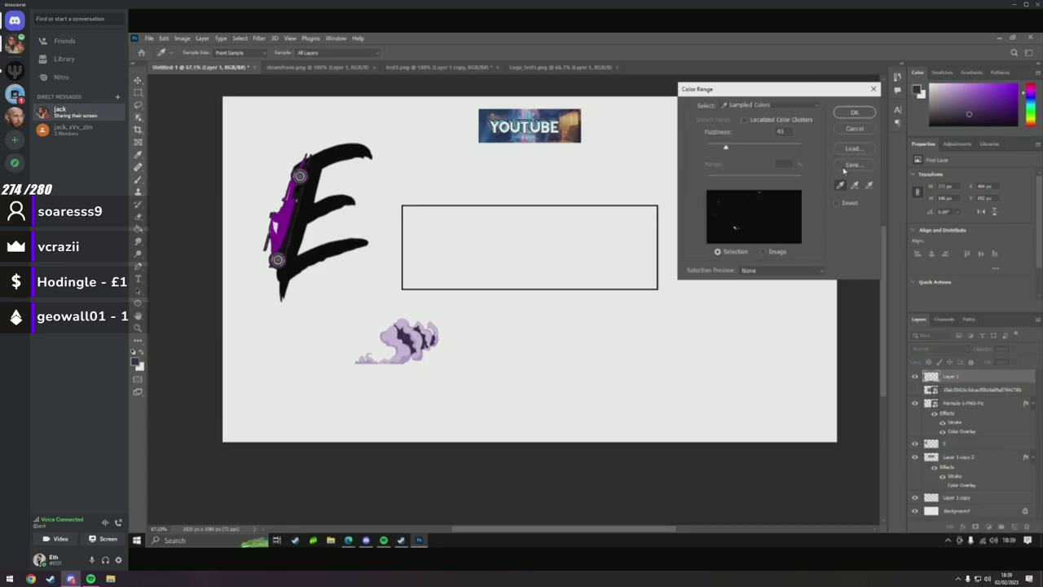
left_click(853, 111)
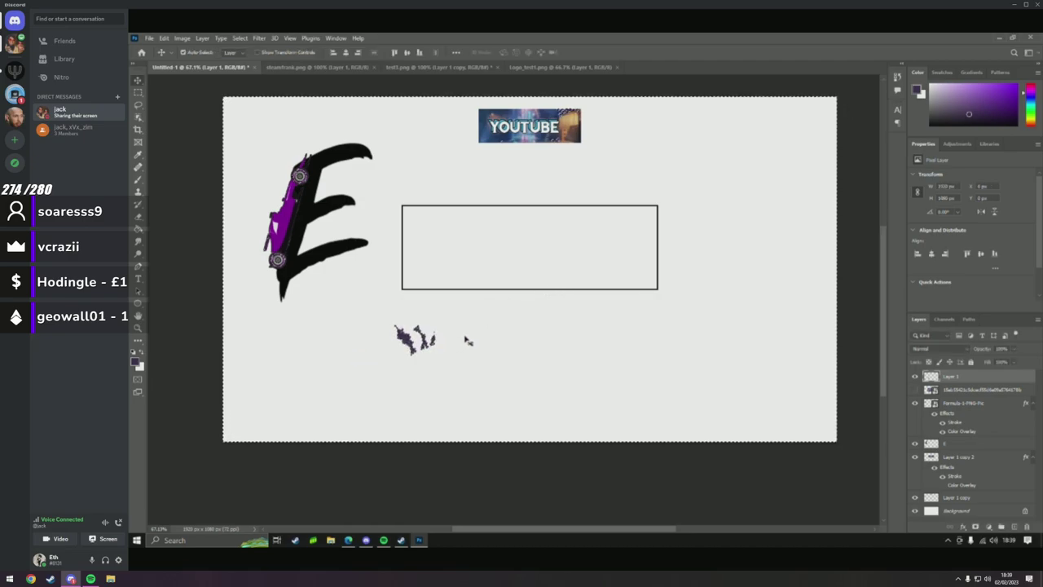
Invert the colour selection on the smoke layer and delete the dark purple gaps between the puffs.
right_click(406, 342)
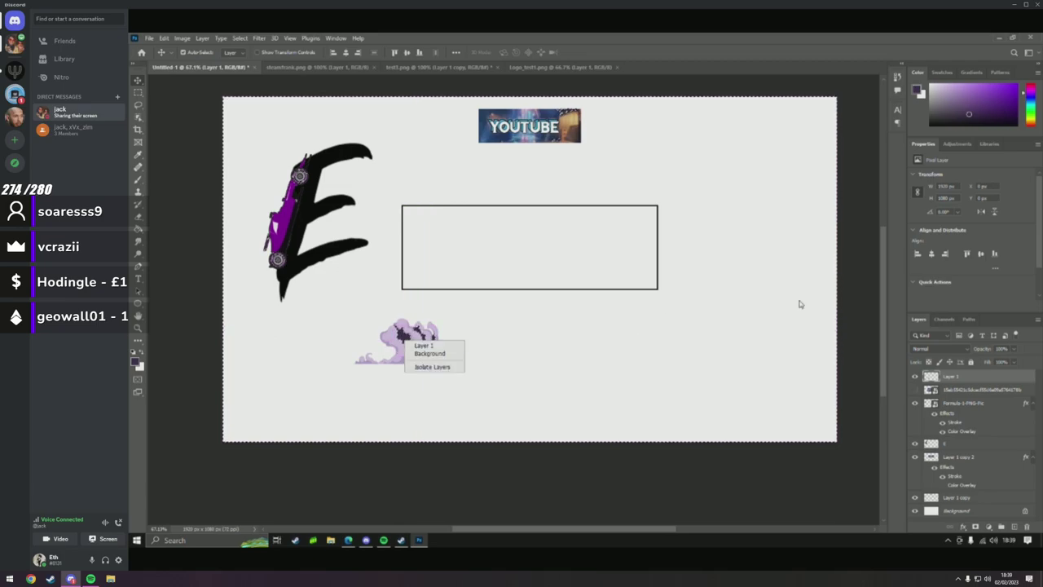
right_click(959, 375)
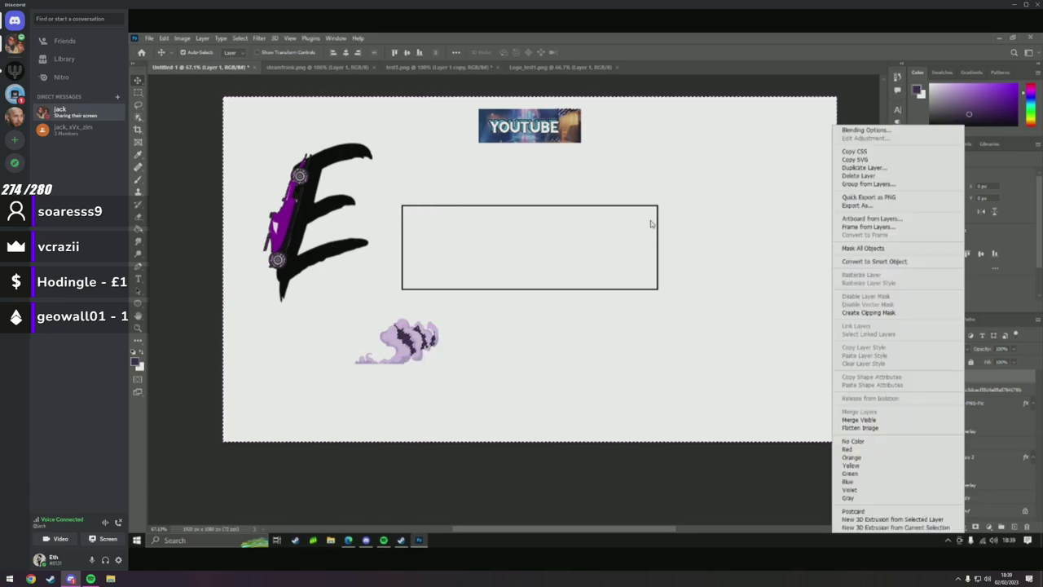
left_click(138, 106)
left_click(139, 107)
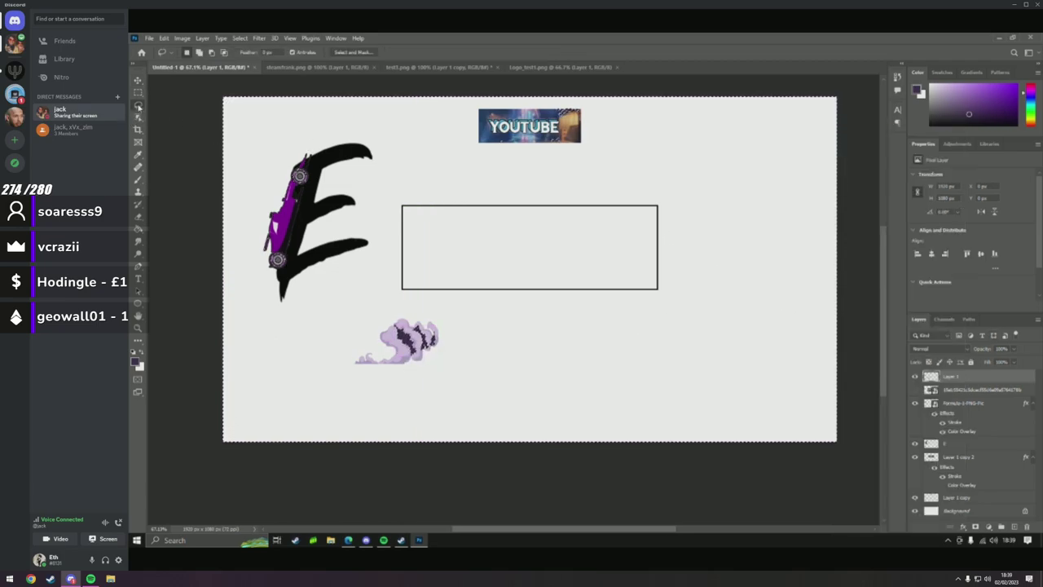
right_click(440, 331)
left_click(467, 349)
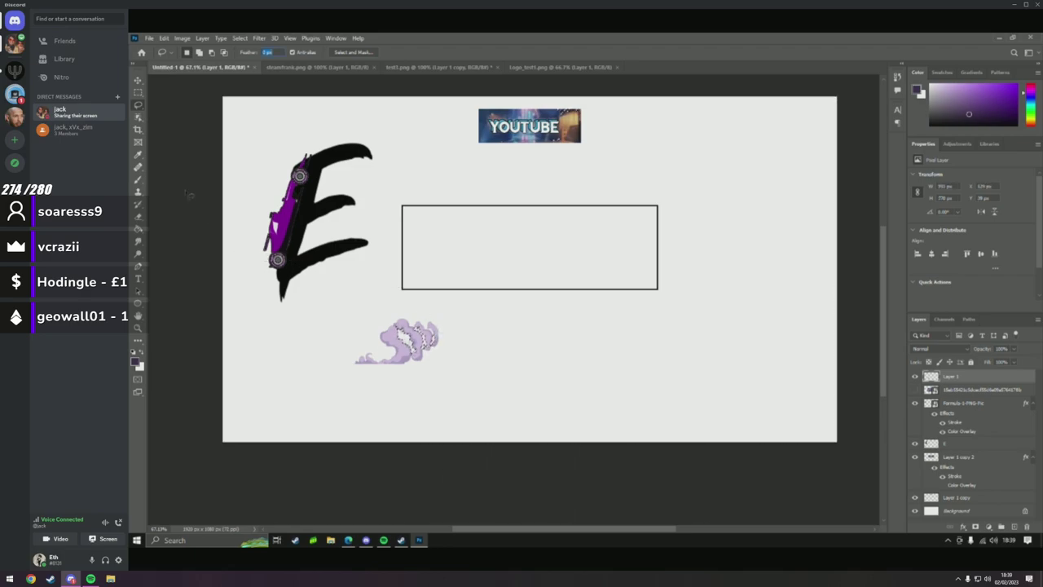
Clear the selection around the cleaned smoke cut-out.
key("v")
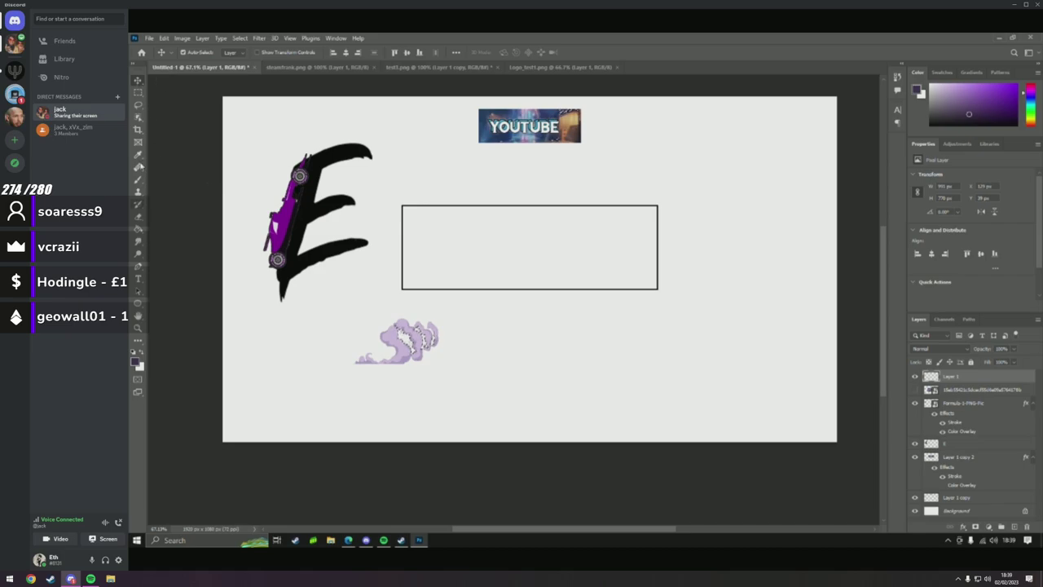
right_click(316, 277)
left_click(355, 285)
key("z")
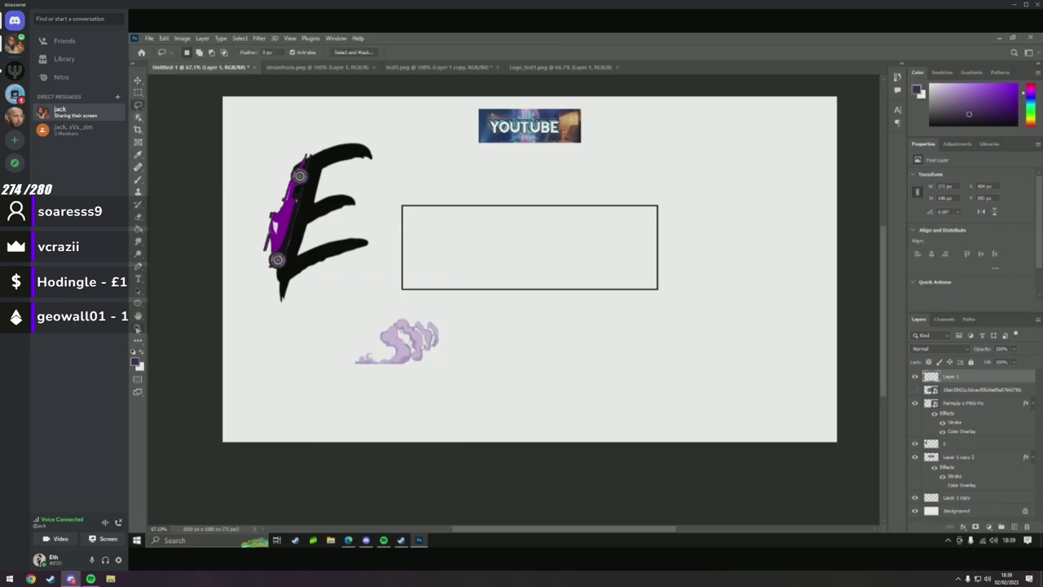
left_click_drag(397, 337, 521, 322)
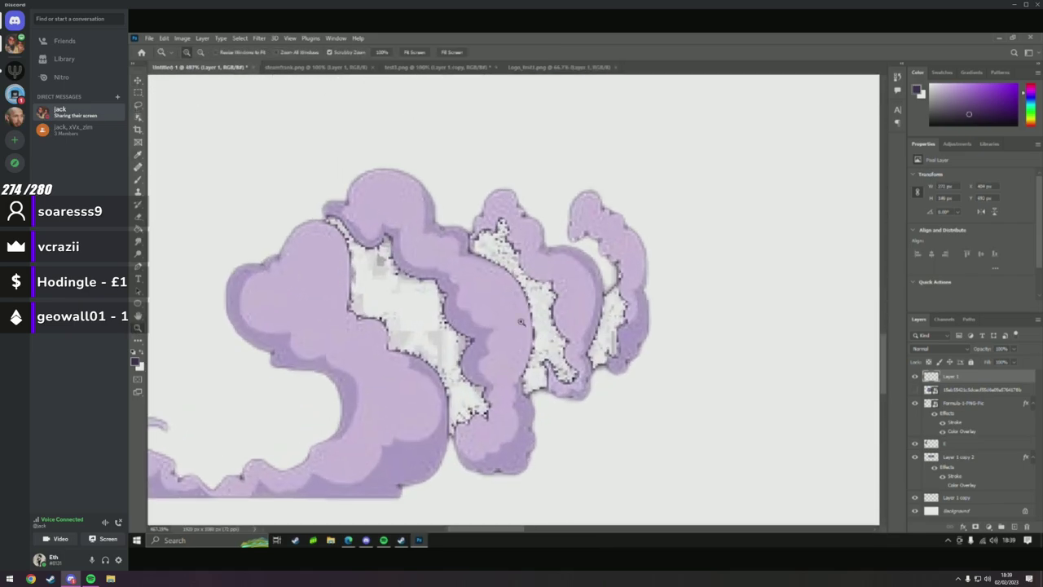
key("l")
right_click(274, 194)
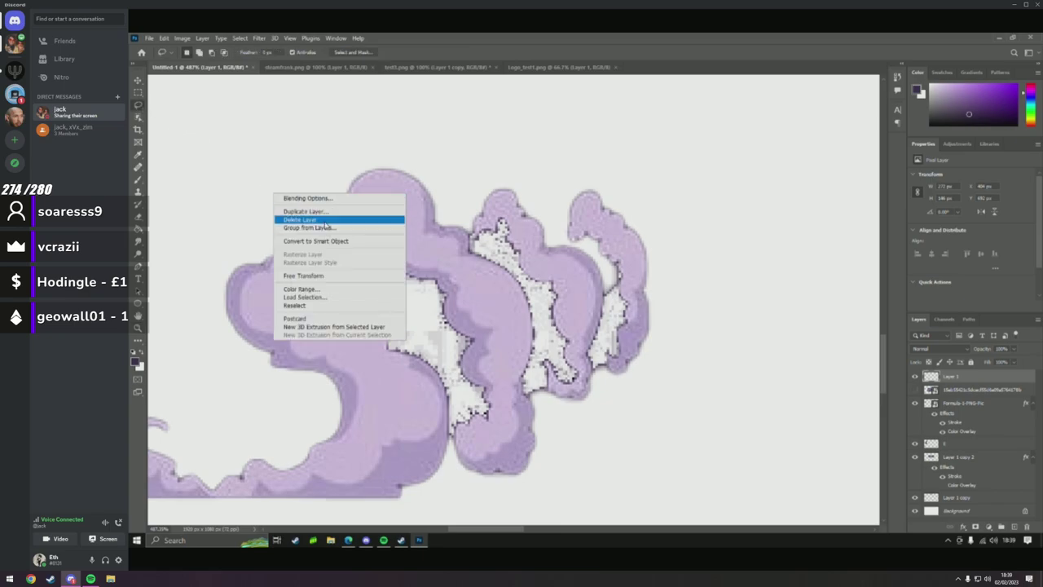
right_click(477, 302)
key("Escape")
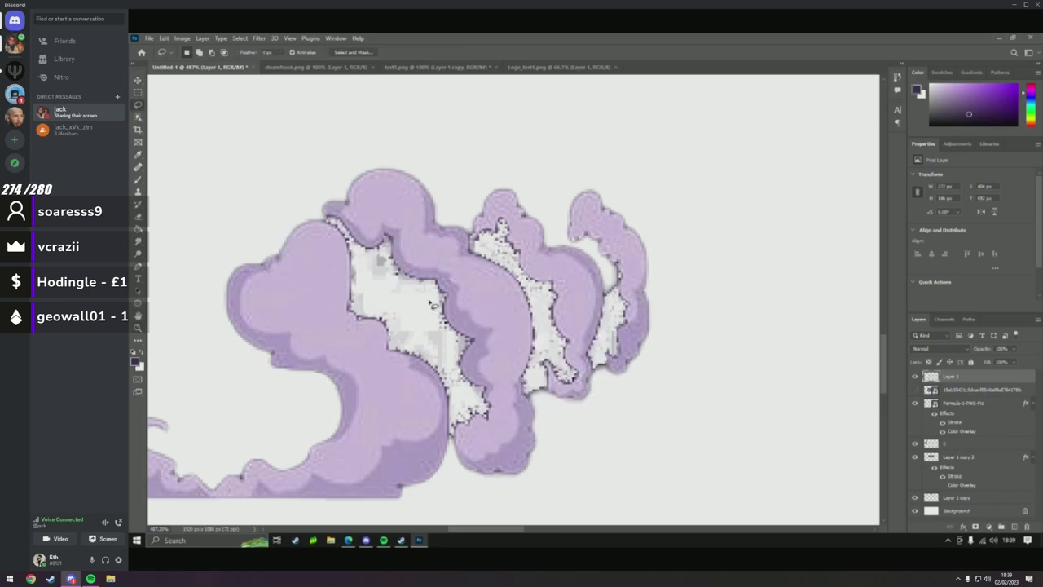
Make an inverted Color Range selection by sampling the light grey residue in the large gap between the smoke puffs.
left_click(138, 328)
left_click_drag(245, 322, 351, 323)
left_click_drag(439, 333, 449, 328)
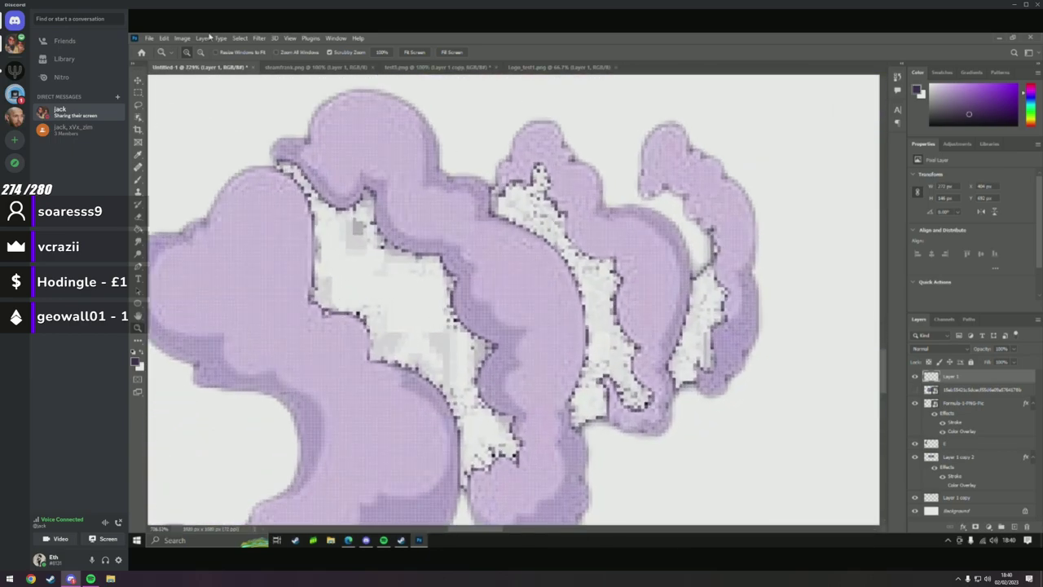
left_click(240, 39)
left_click(268, 134)
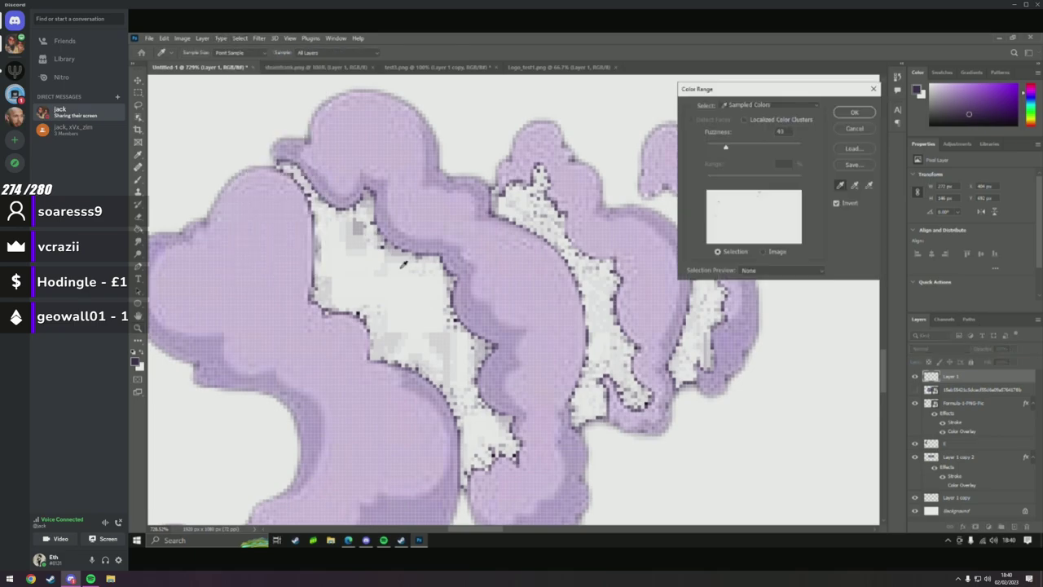
left_click(446, 338)
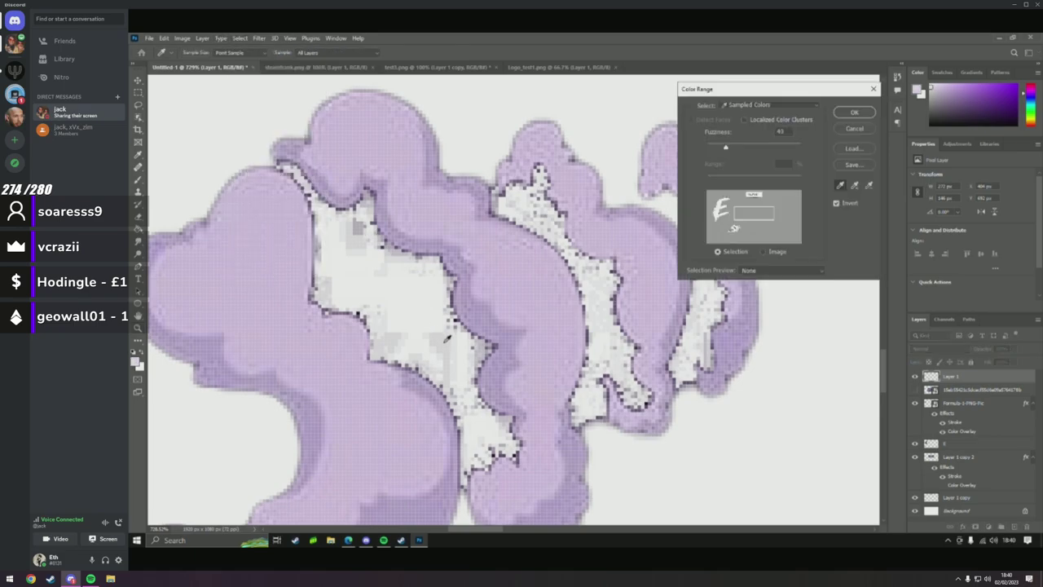
left_click(852, 114)
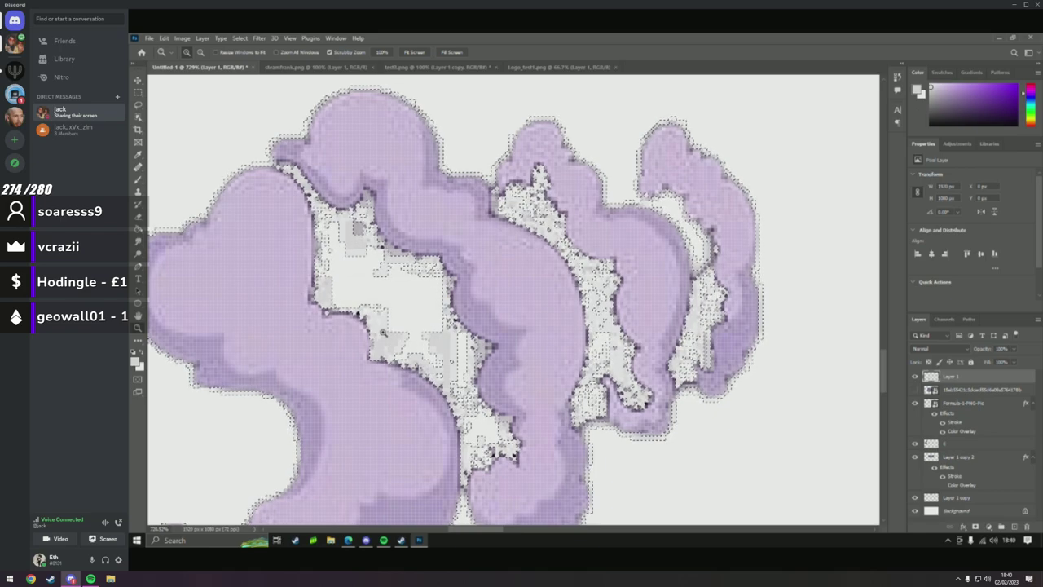
Try deleting the selected area of the smoke layer, and undo the deletion.
key("Delete")
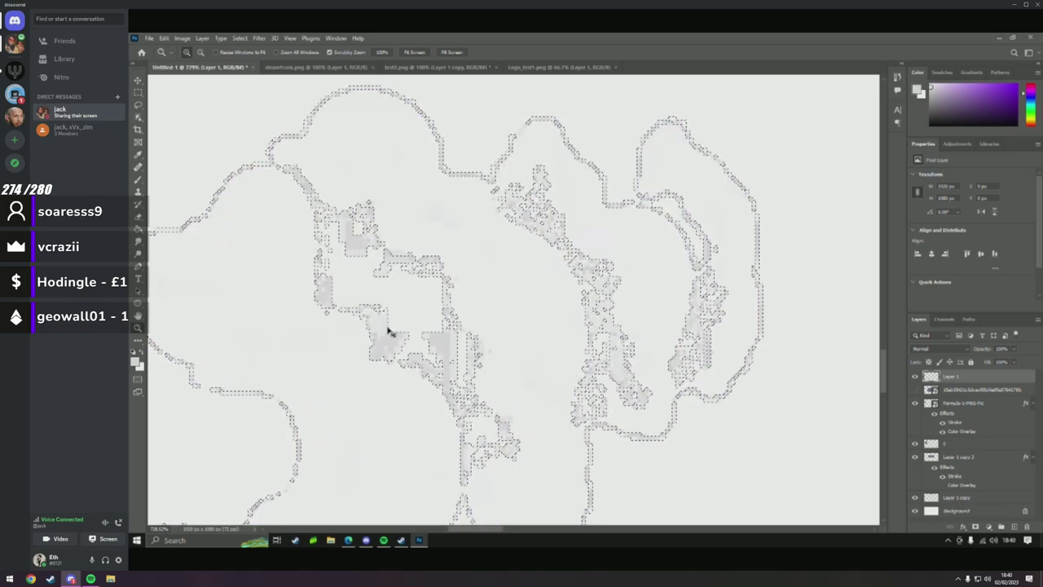
key("ctrl+z")
Invert the selection, delete the light grey residue between the smoke puffs, and deselect.
key("l")
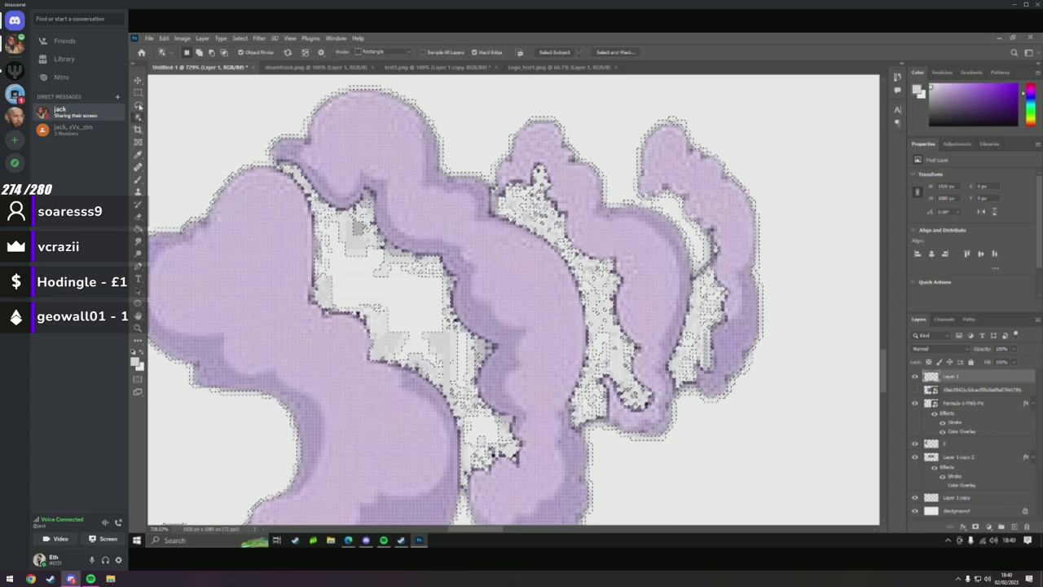
right_click(460, 341)
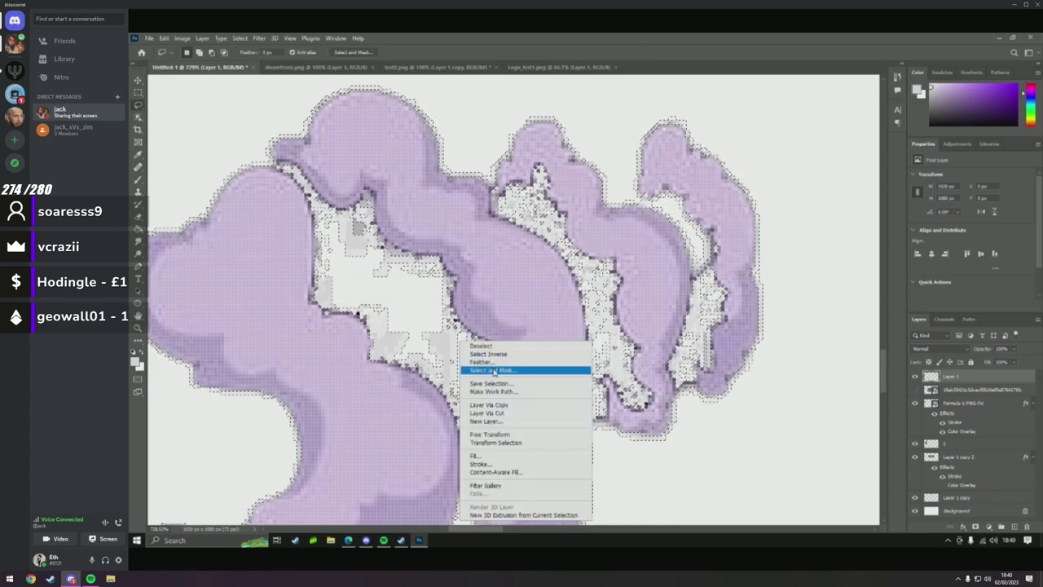
left_click(497, 356)
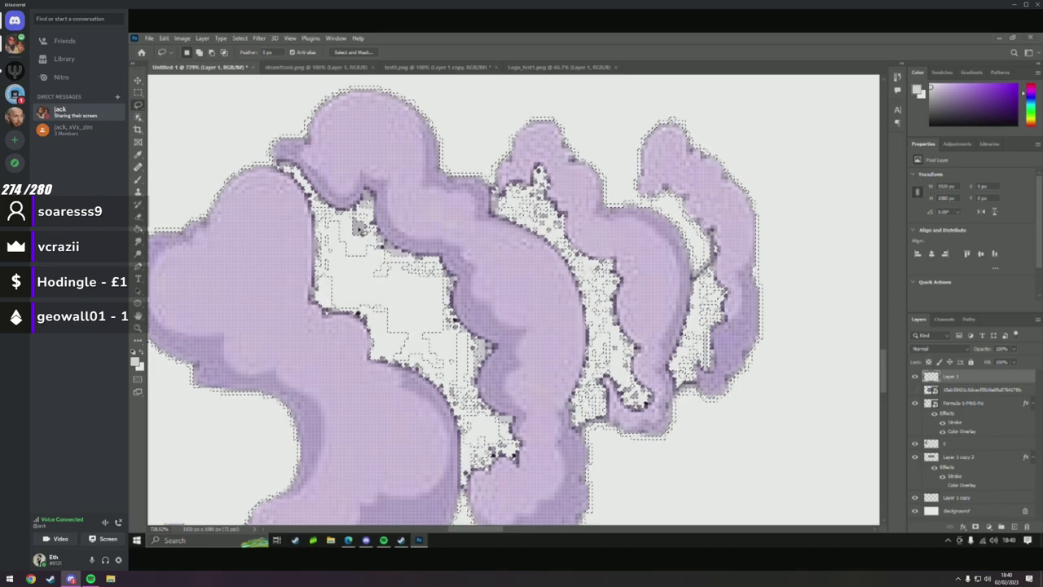
right_click(352, 236)
left_click(361, 243)
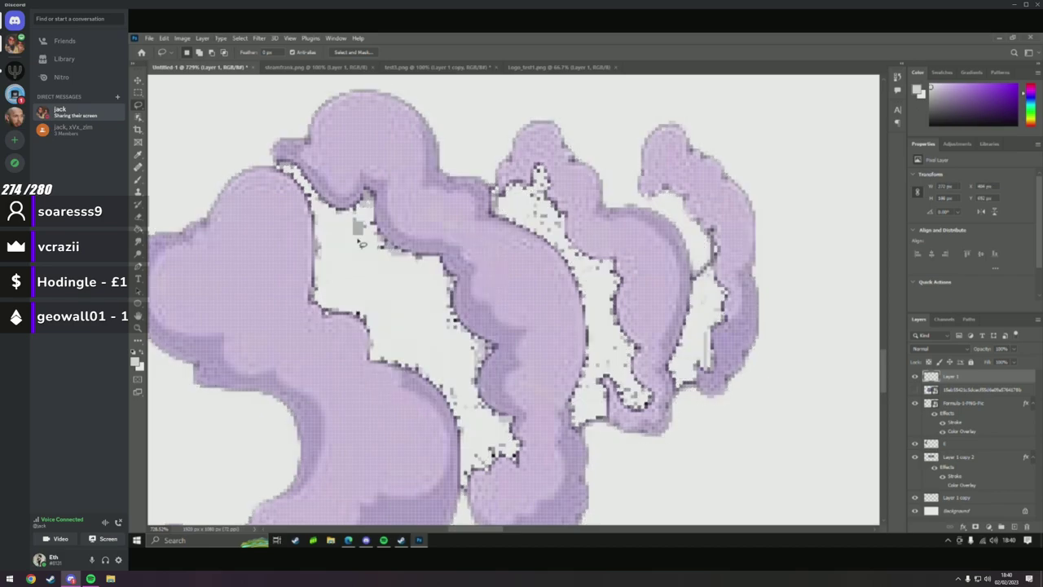
Make another inverted Color Range selection by sampling the darker grey block near the top of the large gap.
left_click(202, 39)
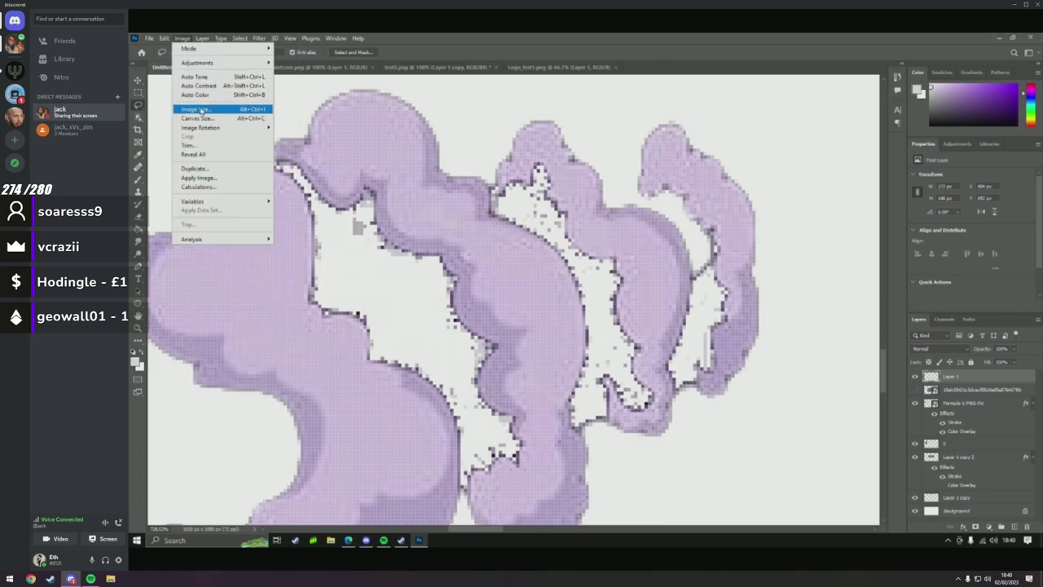
mouse_move(241, 37)
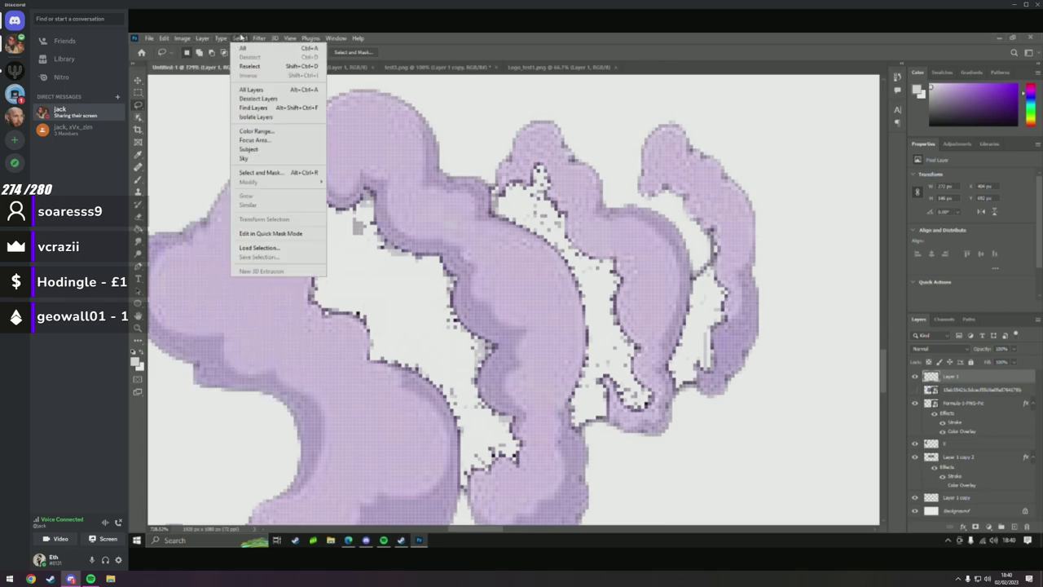
left_click(255, 130)
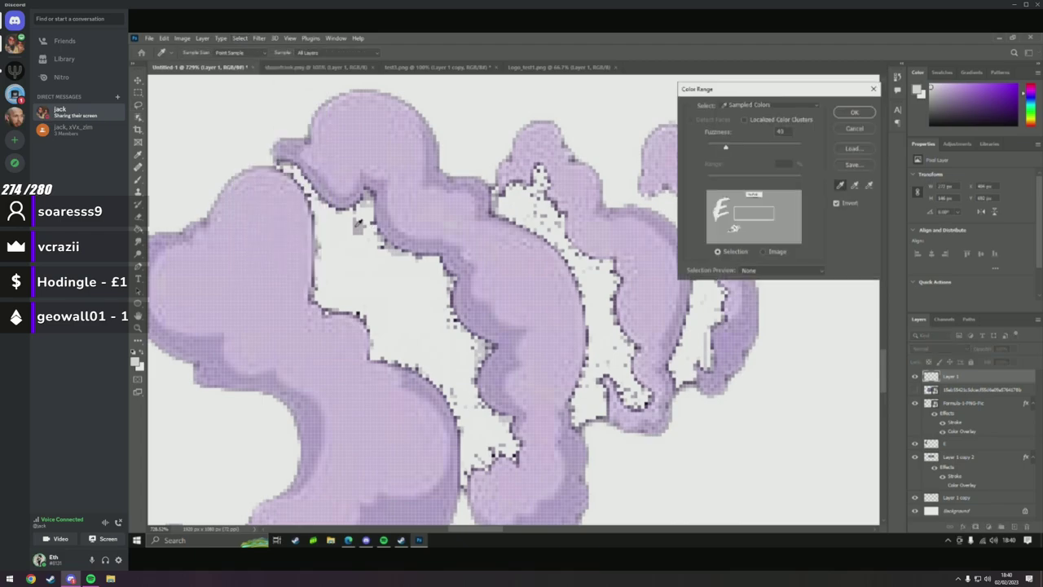
left_click(854, 112)
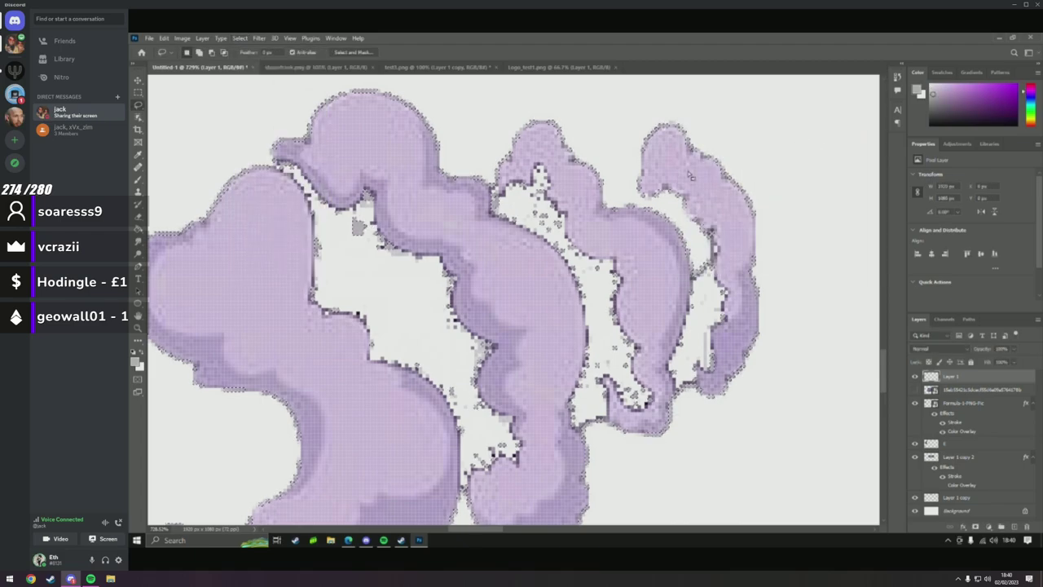
Select the inverse, delete the darker grey block from the smoke layer, and deselect.
right_click(325, 198)
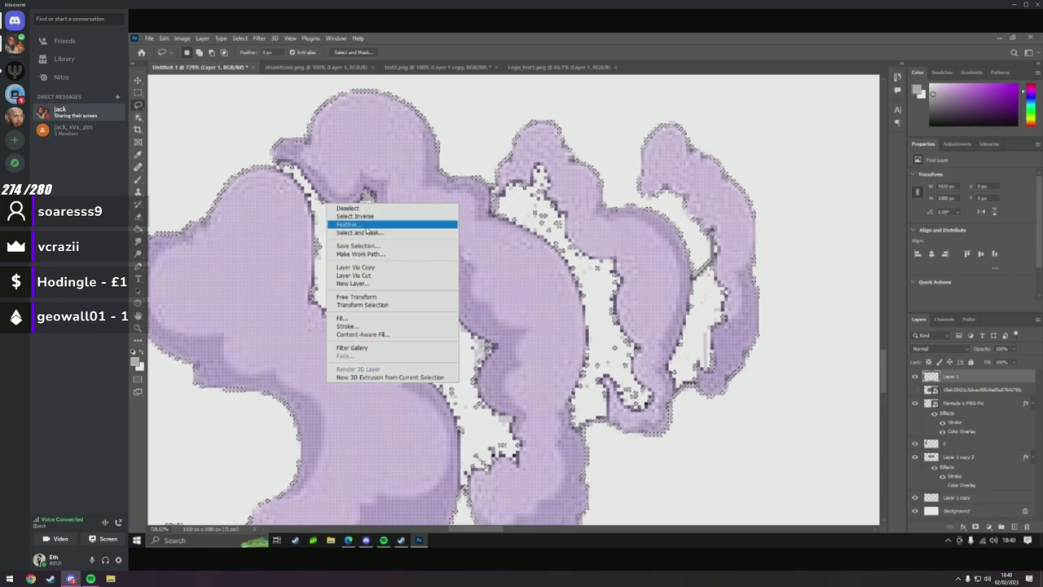
left_click(359, 216)
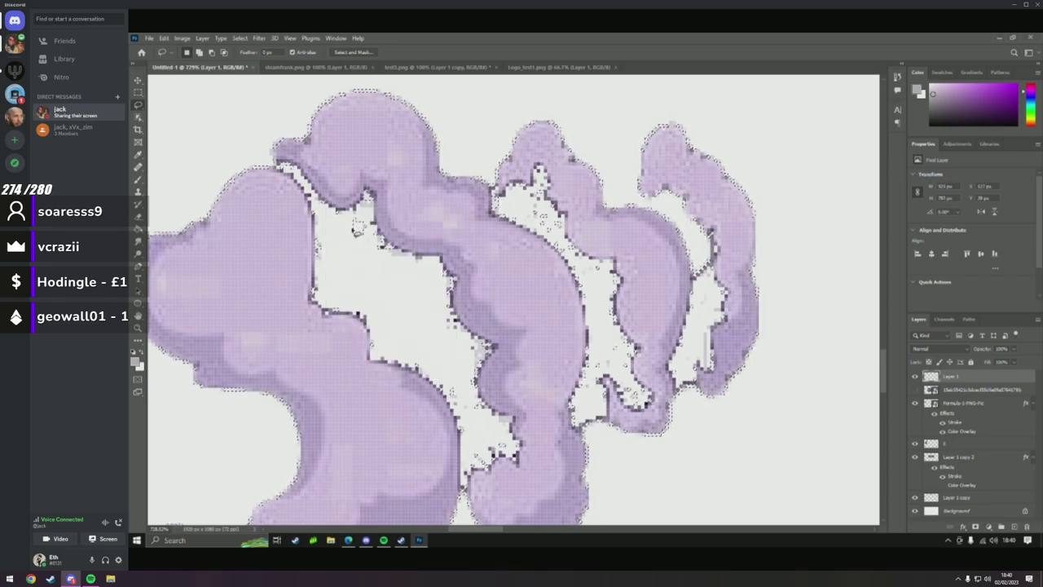
right_click(355, 227)
left_click(375, 238)
Start an inverted Color Range selection and sample the stray edge pixels along the upper edge of the large smoke gap.
left_click(138, 328)
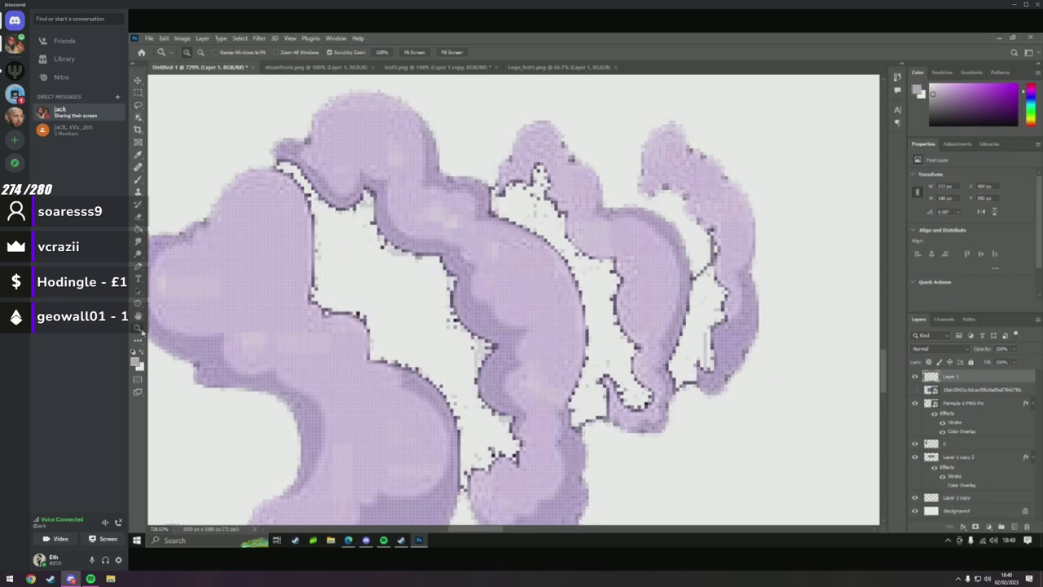
scroll(260, 338, "down", 10)
scroll(253, 343, "up", 10)
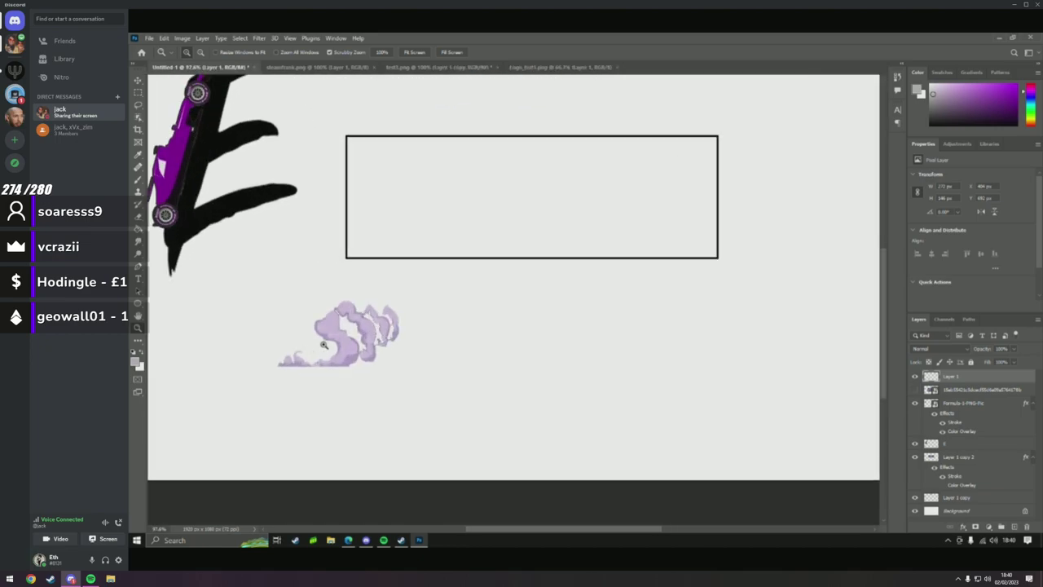
scroll(401, 265, "up", 1)
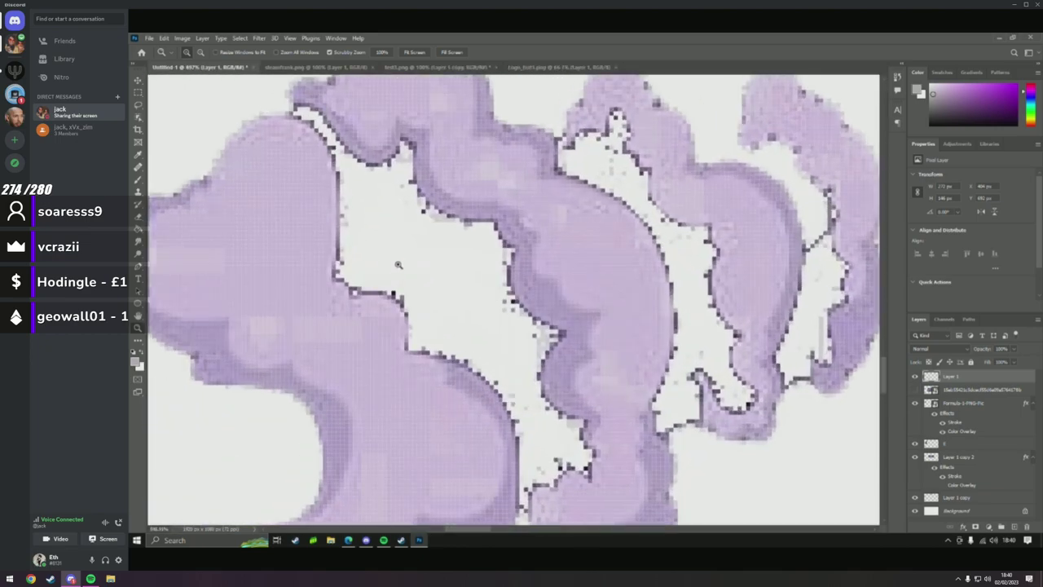
scroll(376, 274, "up", 4)
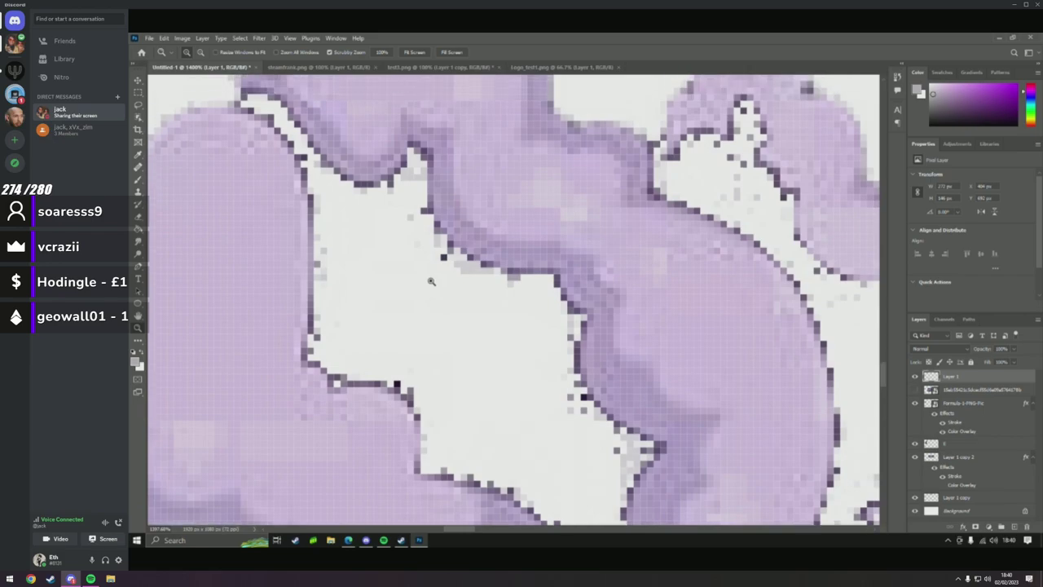
left_click(239, 38)
left_click(258, 132)
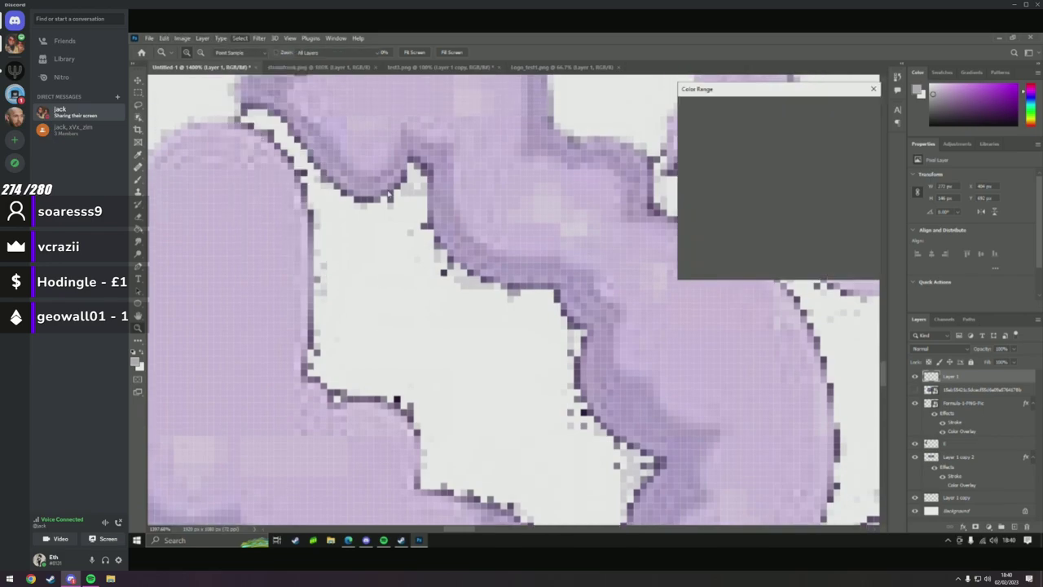
left_click(443, 271)
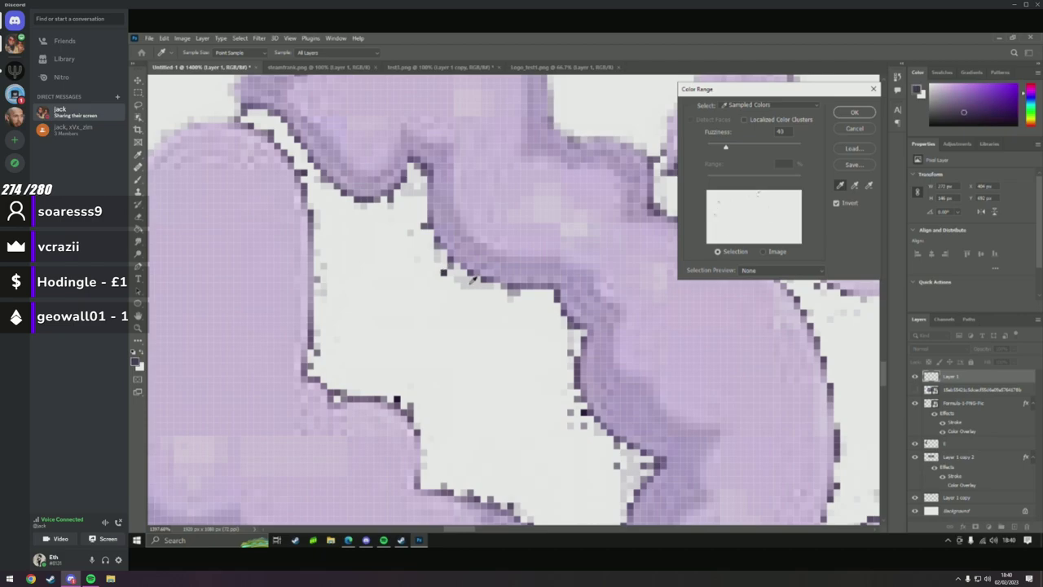
left_click(474, 280)
left_click(484, 280)
left_click(487, 277)
left_click(484, 281)
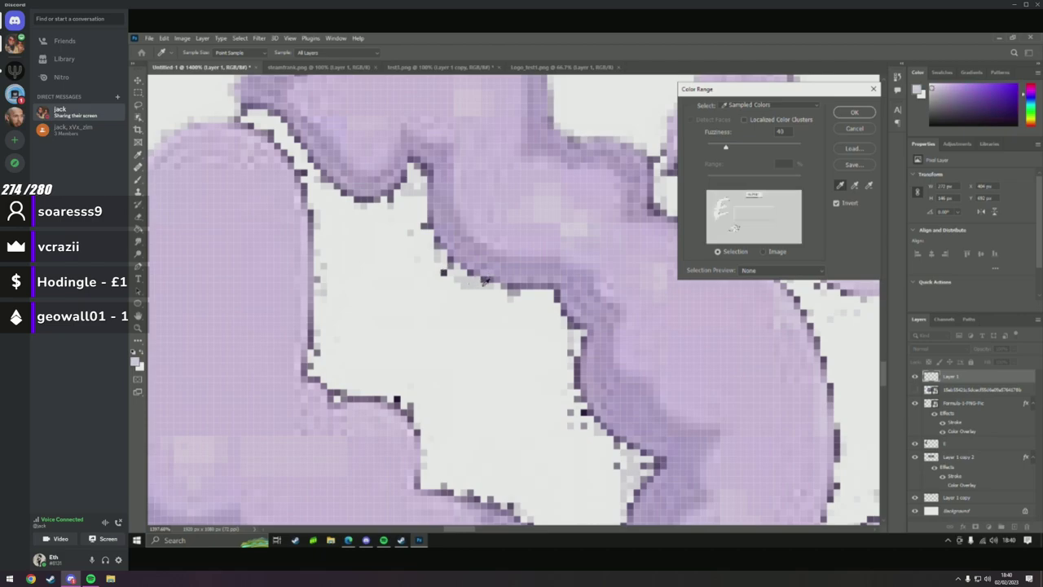
Add further dark and pale stray edge pixels of the gap to the Color Range sample, and create the selection.
left_click(855, 187)
left_click(470, 276)
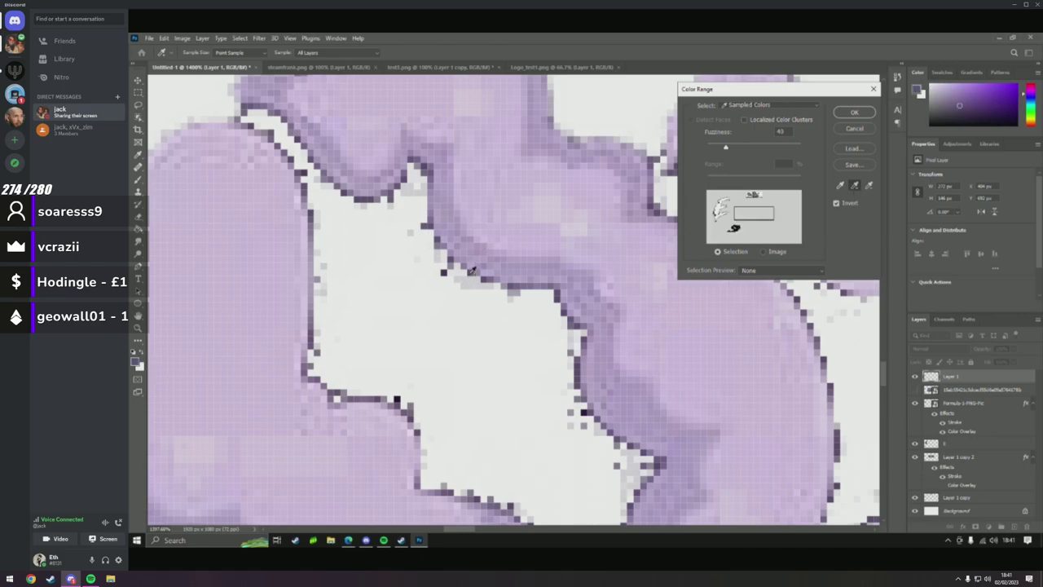
left_click(466, 279)
left_click(419, 257)
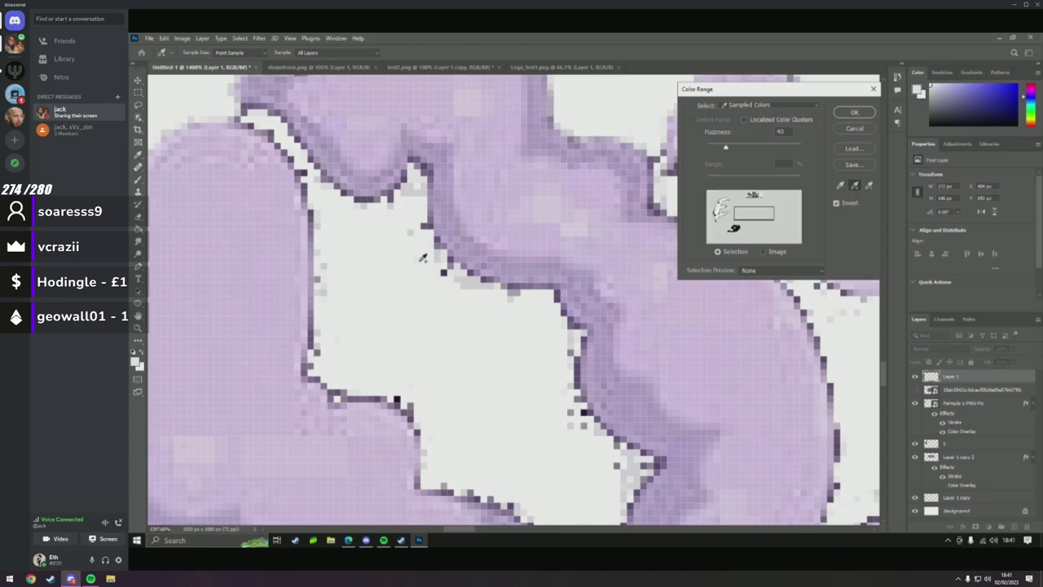
left_click(424, 220)
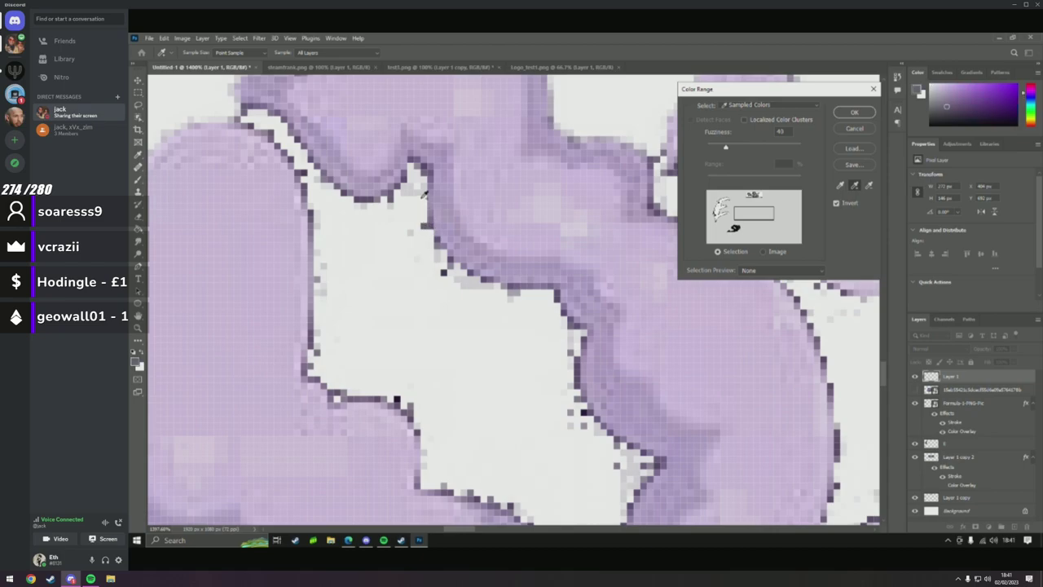
left_click(413, 187)
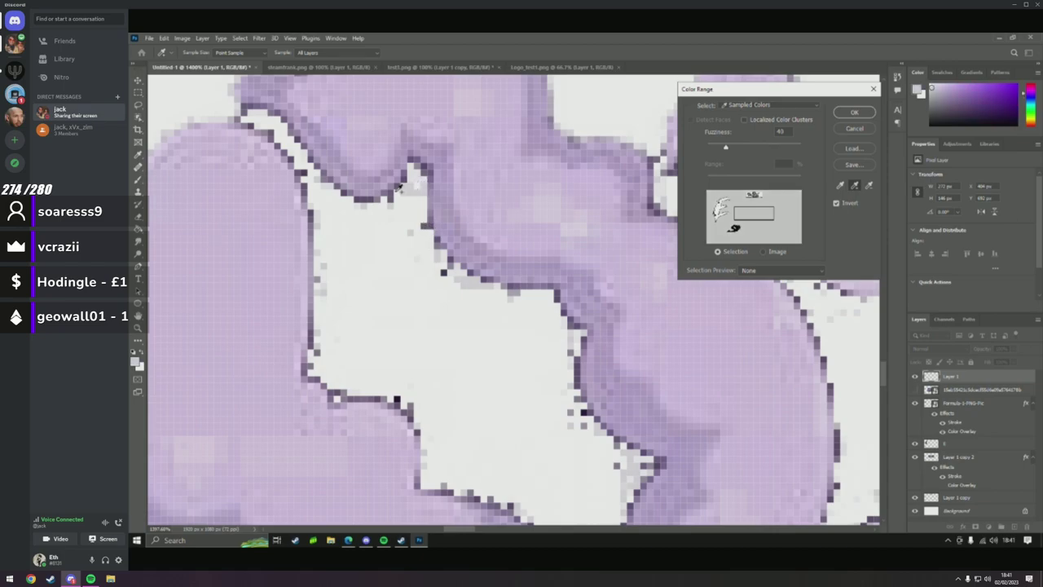
left_click(395, 192)
left_click(368, 202)
left_click(854, 114)
Discard the Color Range selection of the stray edge pixels.
key("z")
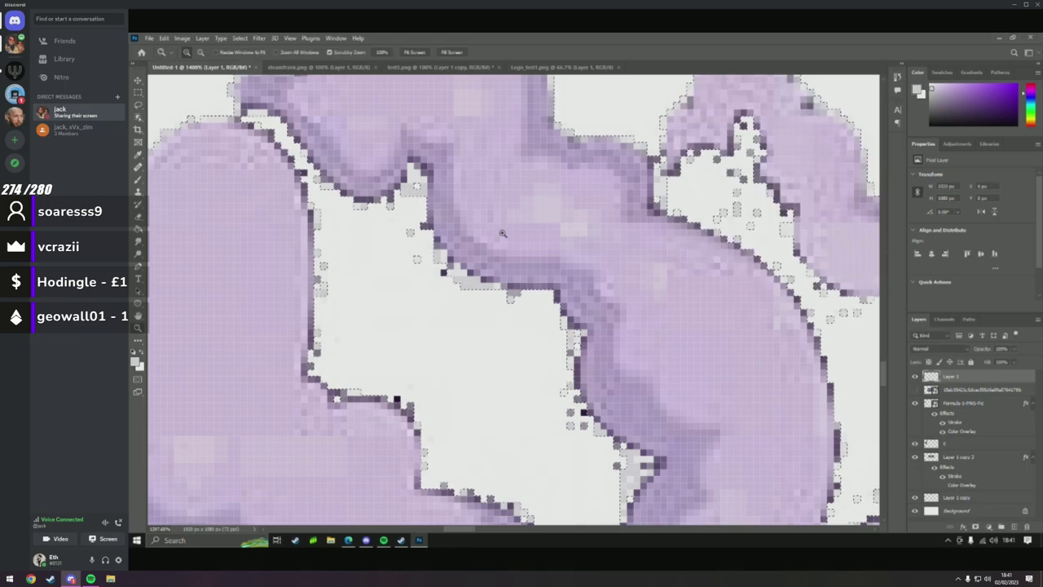
right_click(437, 259)
left_click(525, 278)
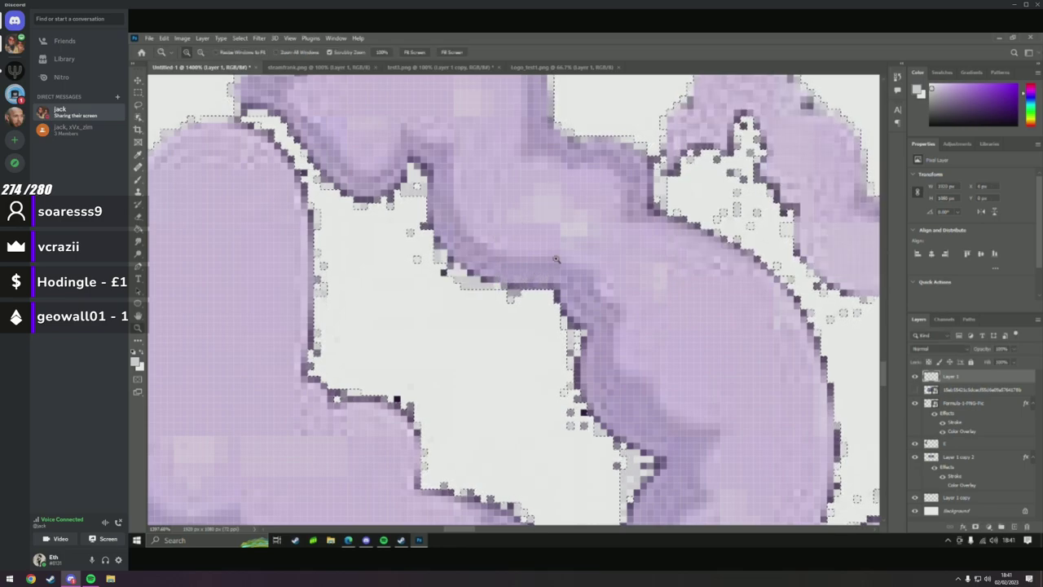
scroll(555, 236, "up", 3)
scroll(557, 241, "down", 3)
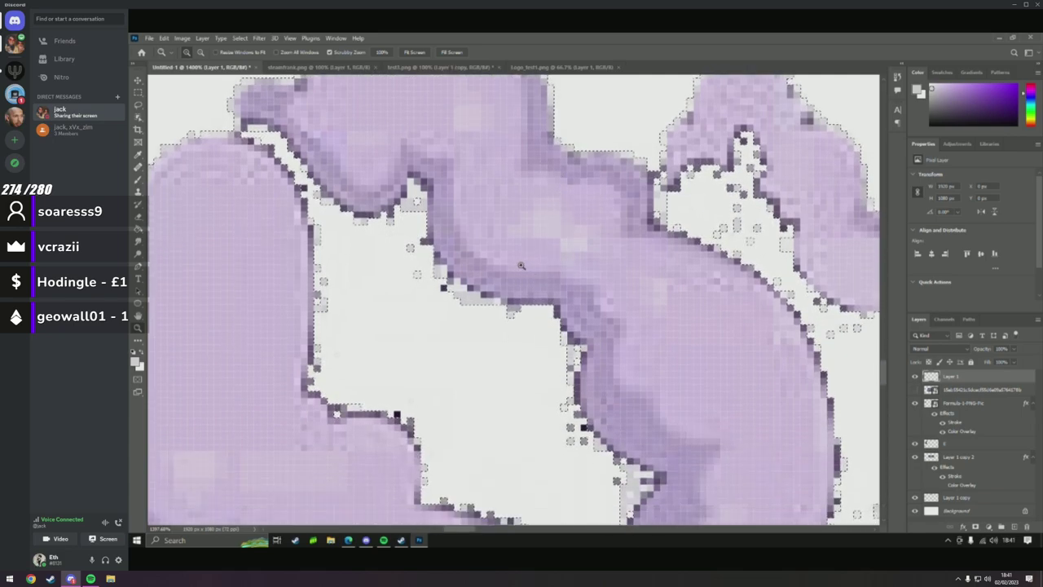
right_click(531, 267)
left_click(138, 105)
right_click(358, 167)
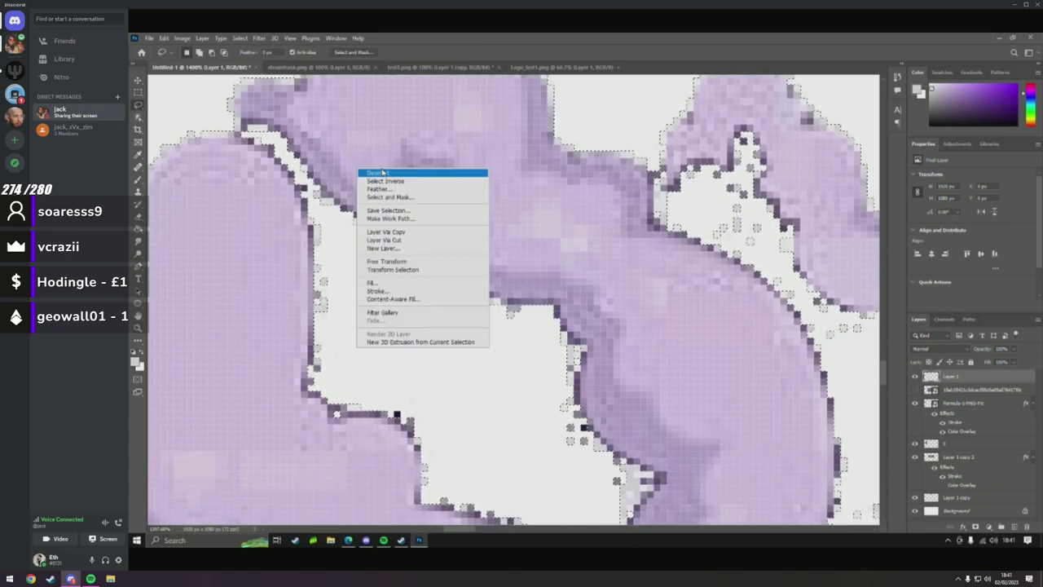
left_click(383, 171)
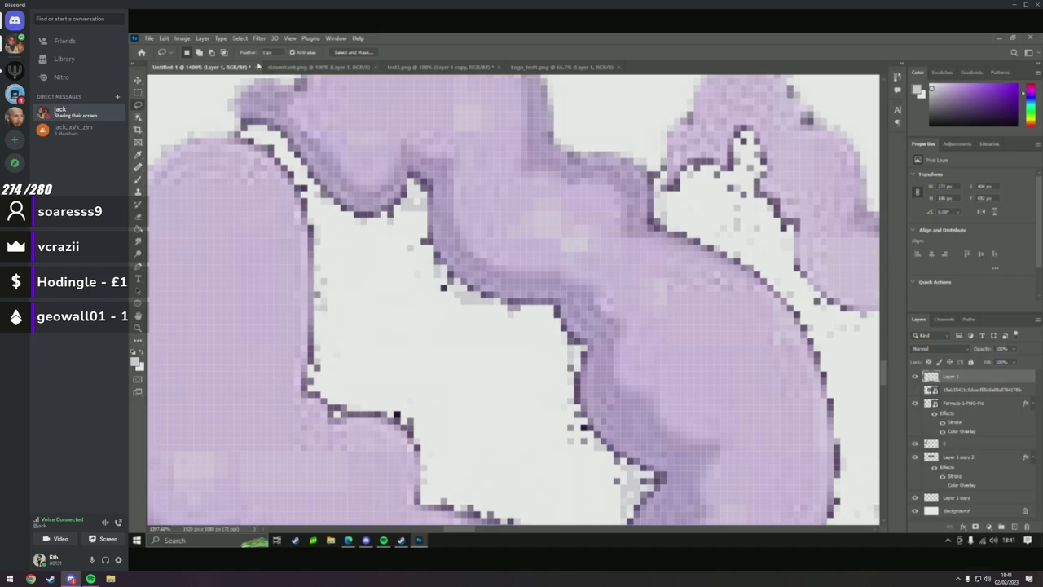
Try an inverted Color Range selection sampled from a dark stray pixel at the large gap's edge, and deselect it.
left_click(214, 37)
left_click(257, 124)
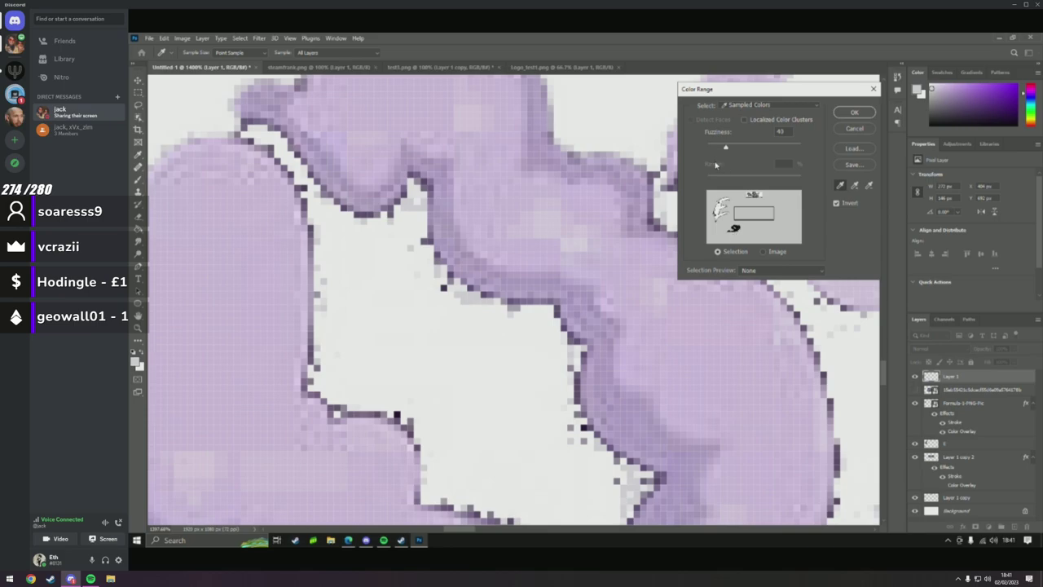
scroll(732, 231, "down", 2)
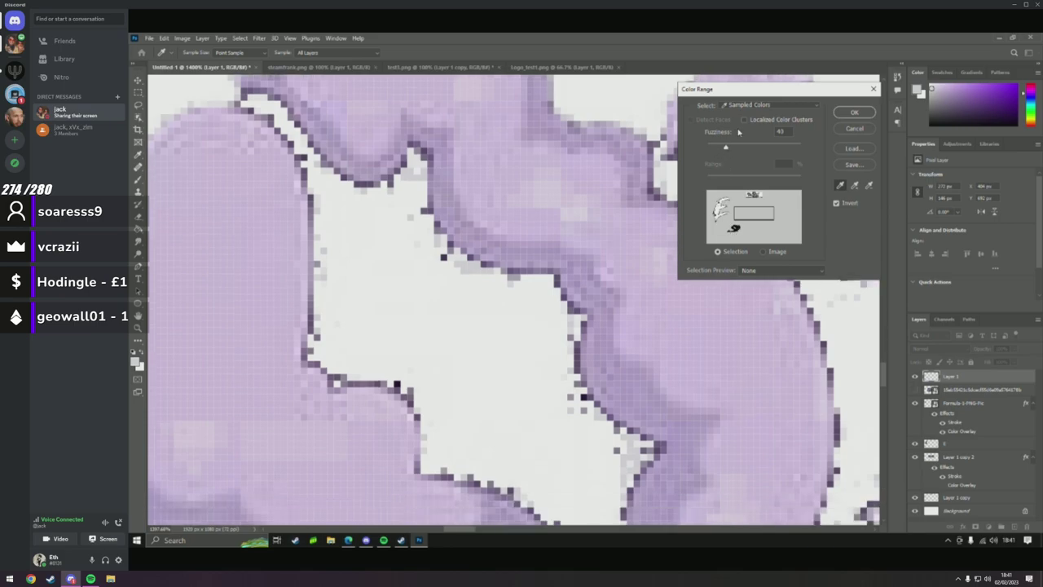
left_click(855, 186)
scroll(447, 242, "down", 2)
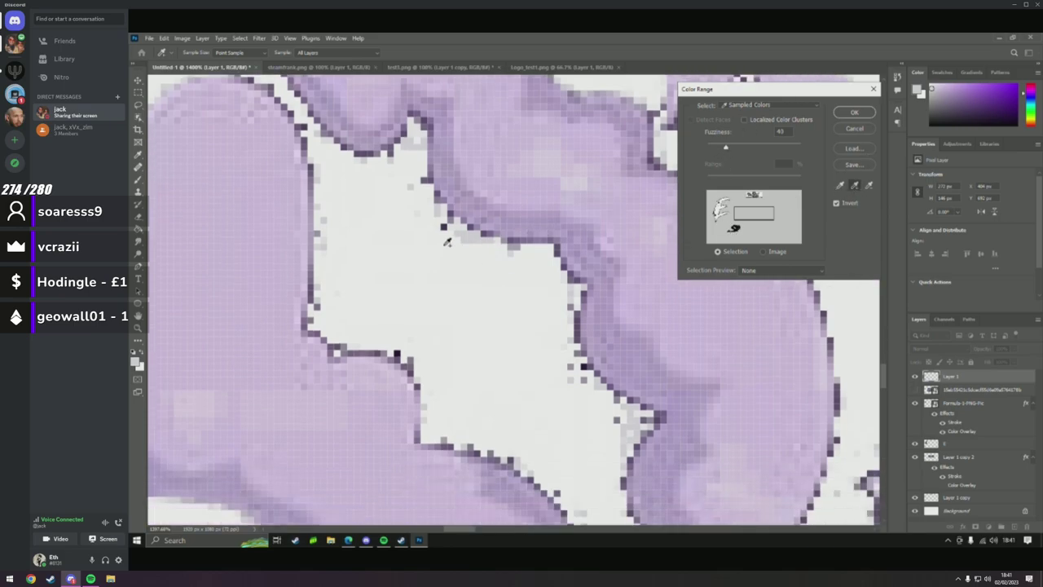
left_click(444, 224)
left_click(854, 111)
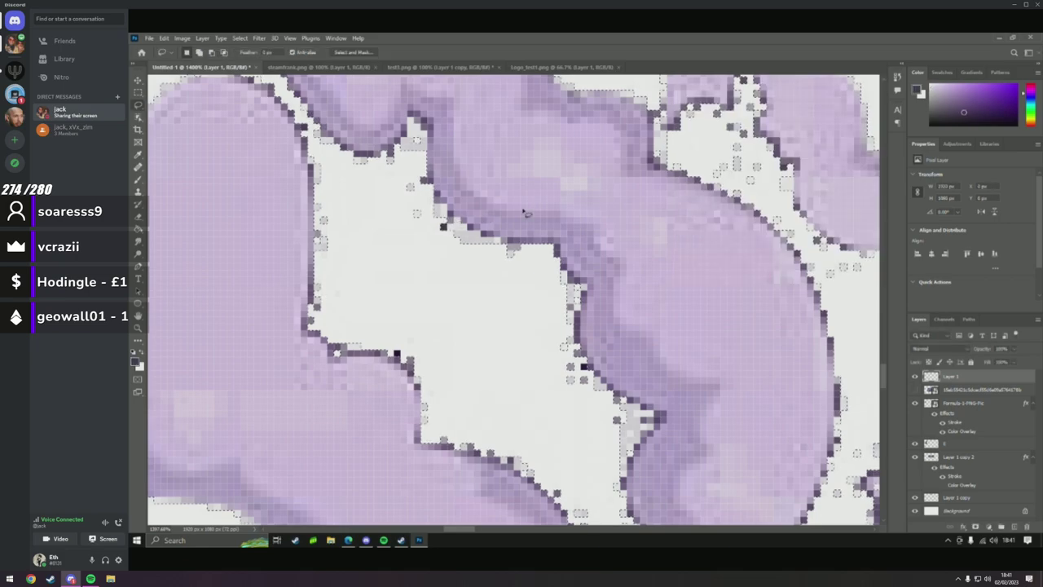
scroll(513, 216, "up", 2)
scroll(511, 220, "up", 4)
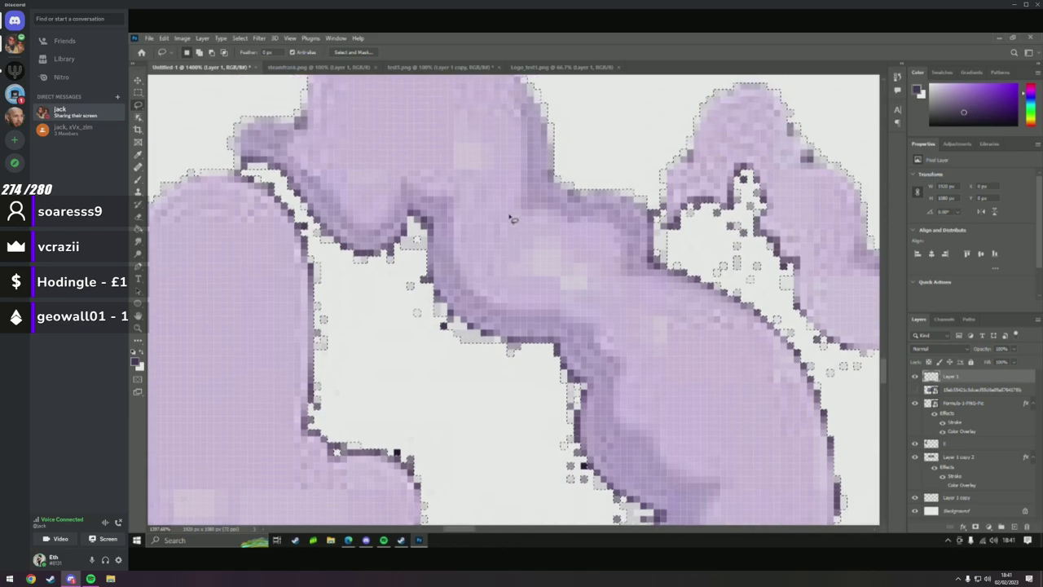
right_click(511, 218)
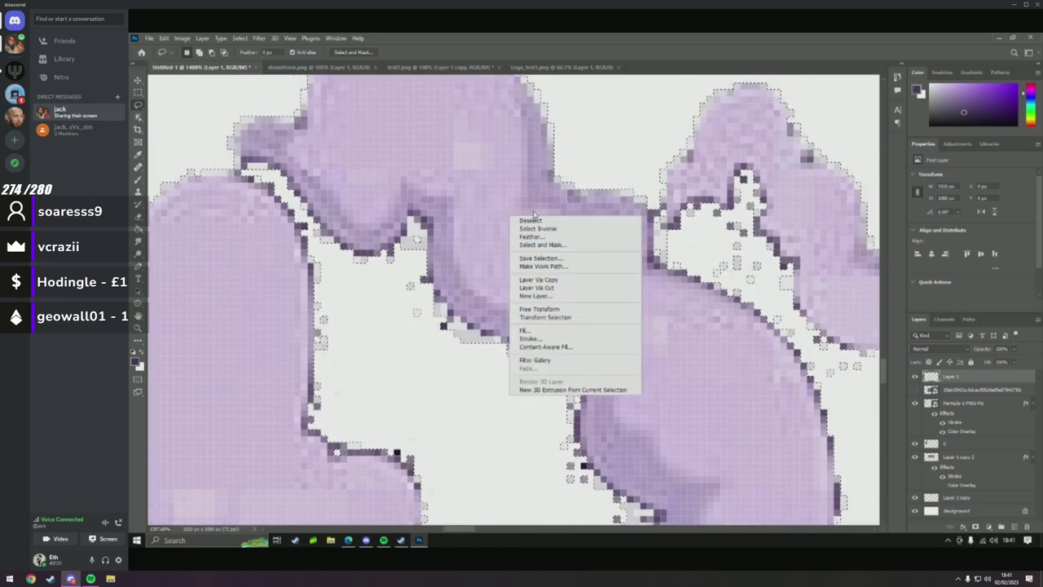
left_click(530, 221)
Create an inverted Color Range selection by sampling a pale tone on the smoke.
left_click(240, 38)
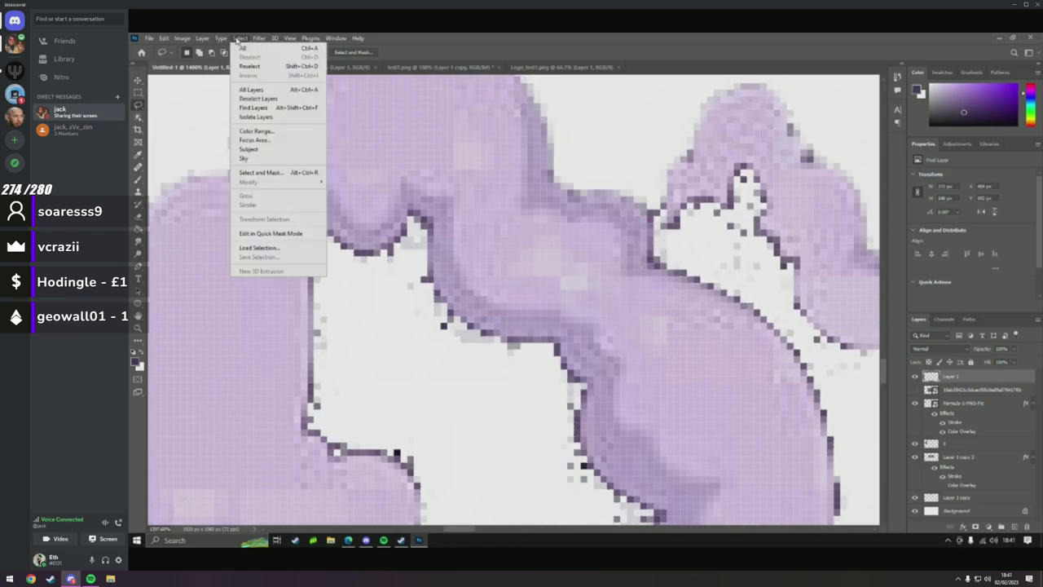
left_click(256, 132)
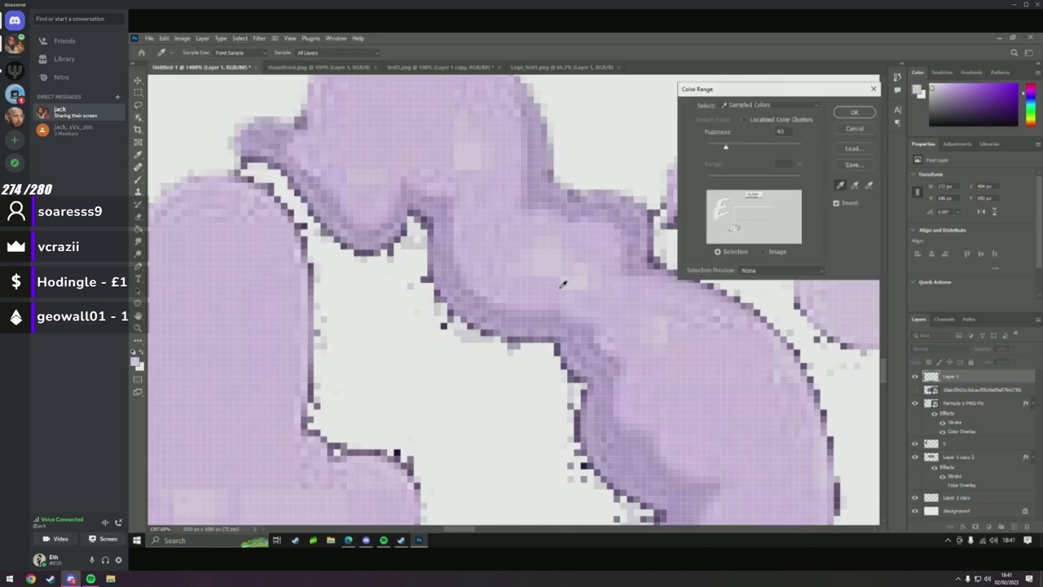
left_click(853, 114)
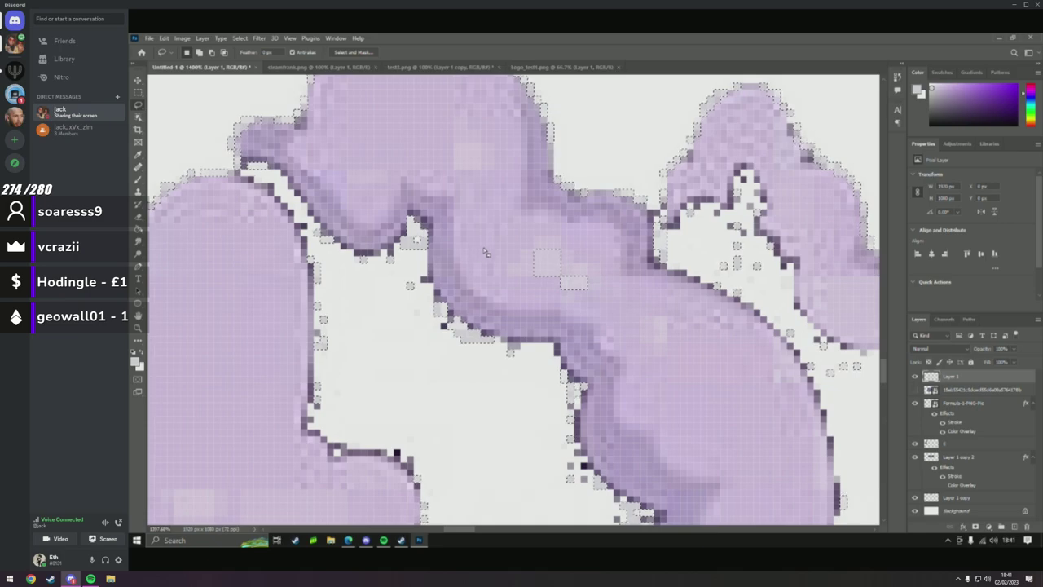
scroll(414, 329, "up", 1)
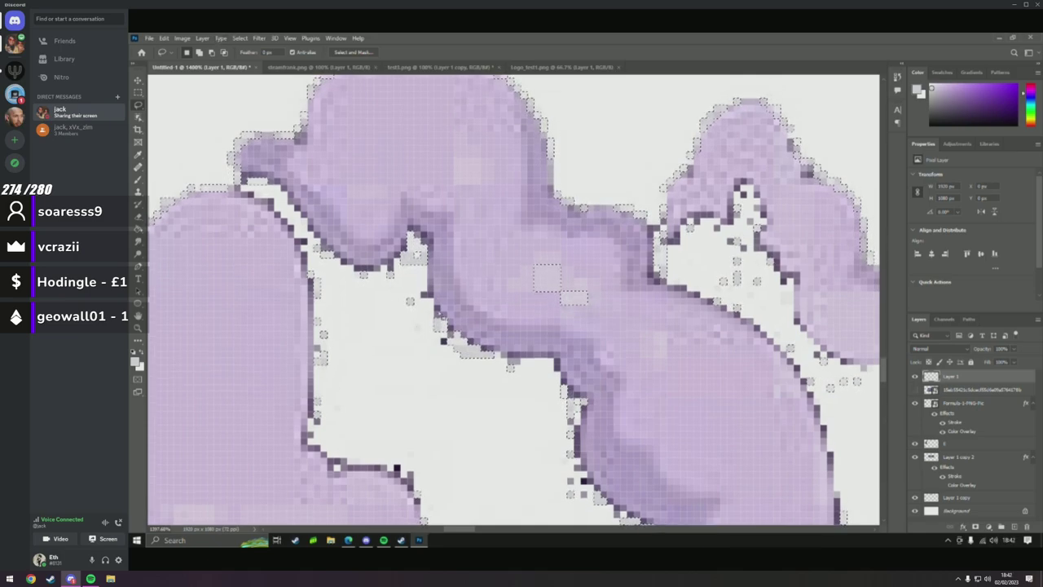
Invert the selection, delete the pale stray pixels from the smoke layer, and deselect.
right_click(511, 365)
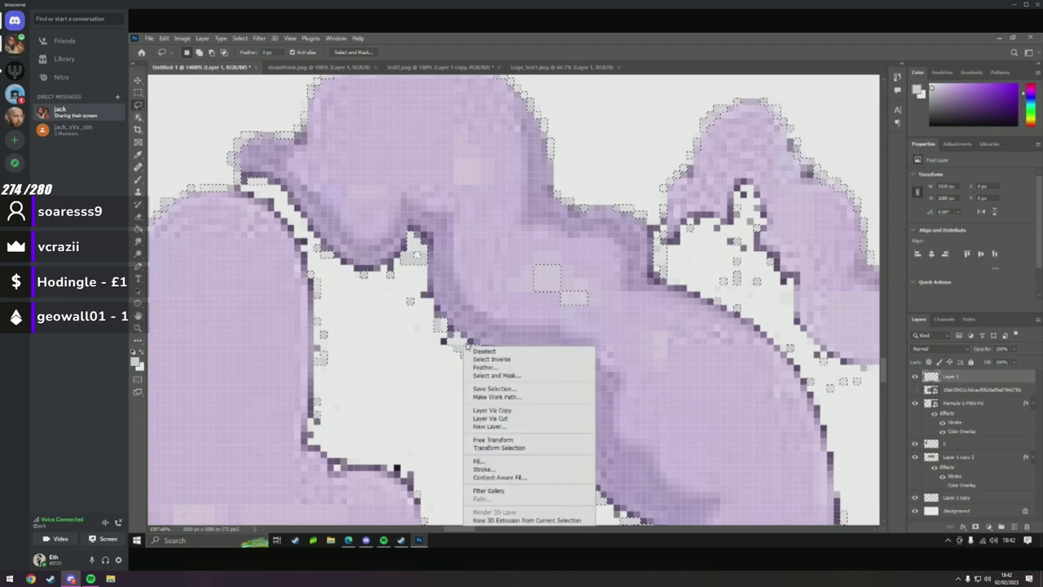
left_click(512, 365)
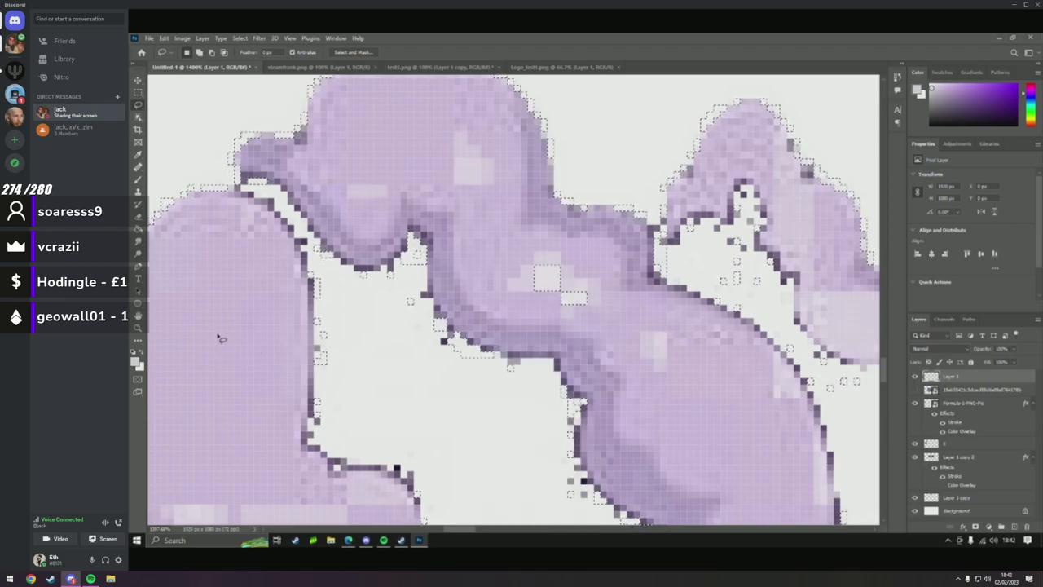
right_click(278, 205)
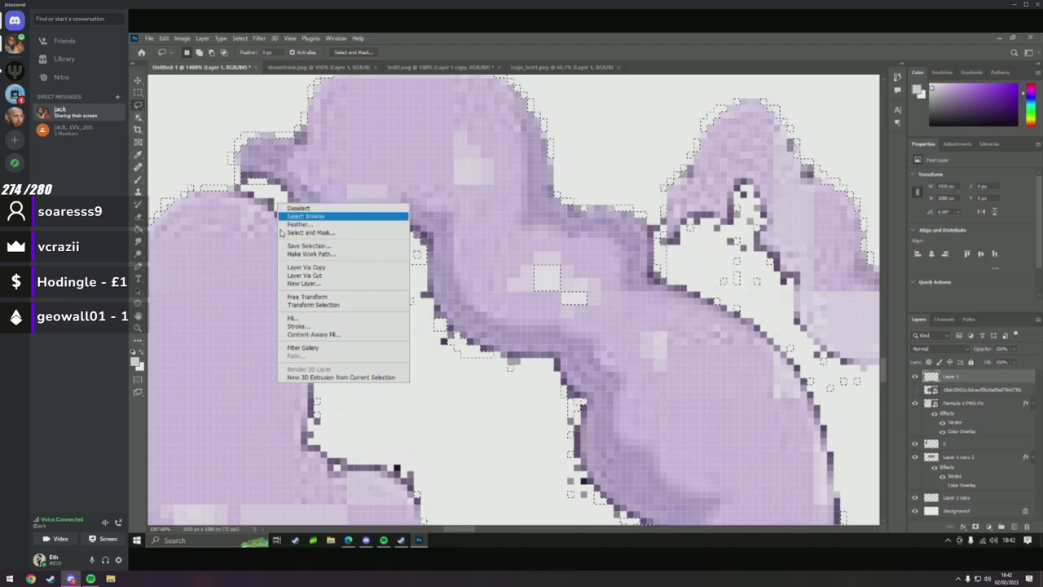
left_click(292, 209)
Load the smoke layer's pixels as a selection and add a Solid Color fill layer over the whole smoke shape.
left_click(137, 327)
left_click_drag(325, 326, 511, 297)
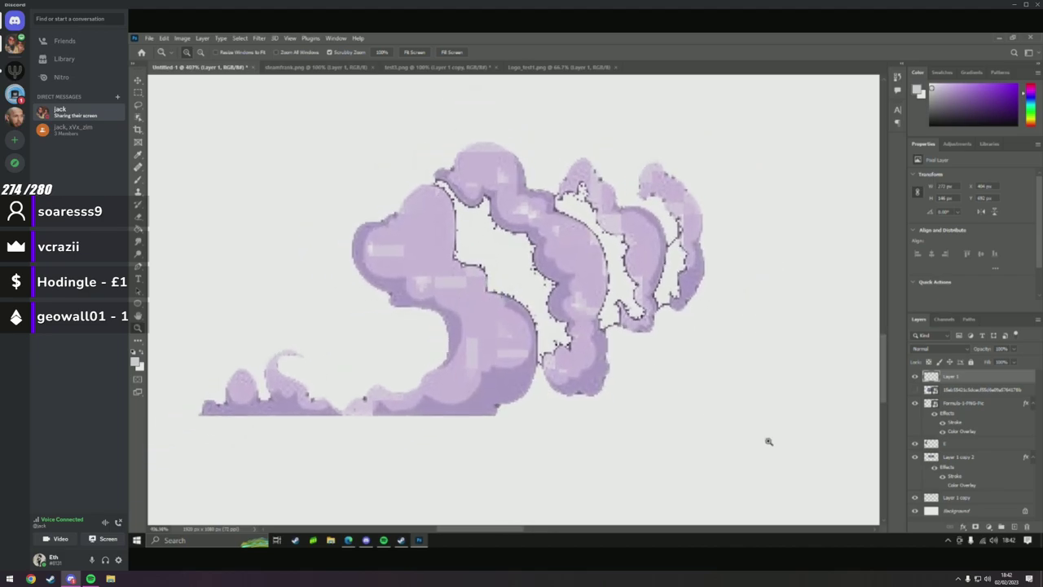
right_click(931, 377)
left_click(954, 212)
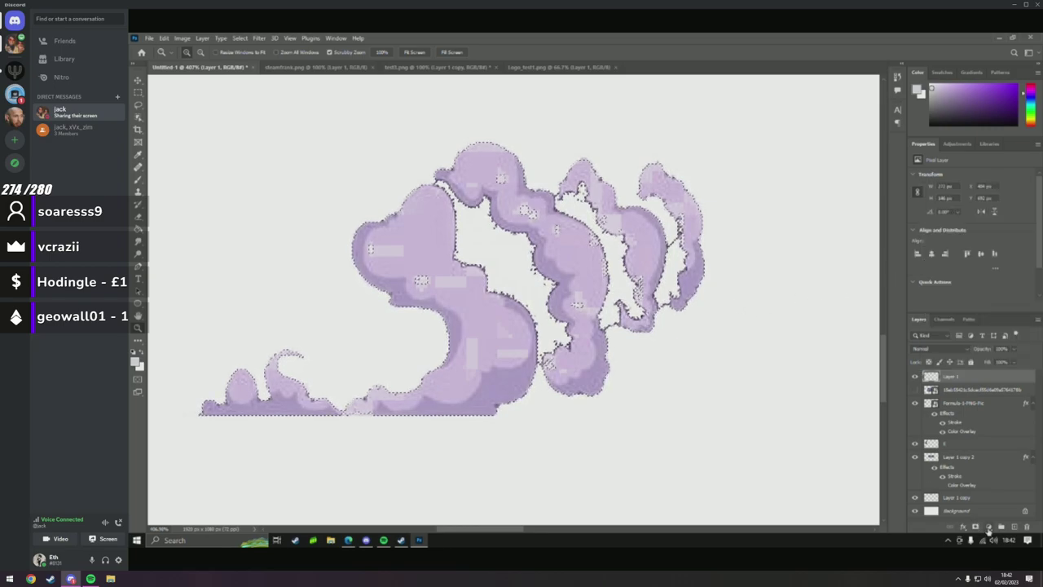
right_click(961, 358)
left_click(986, 374)
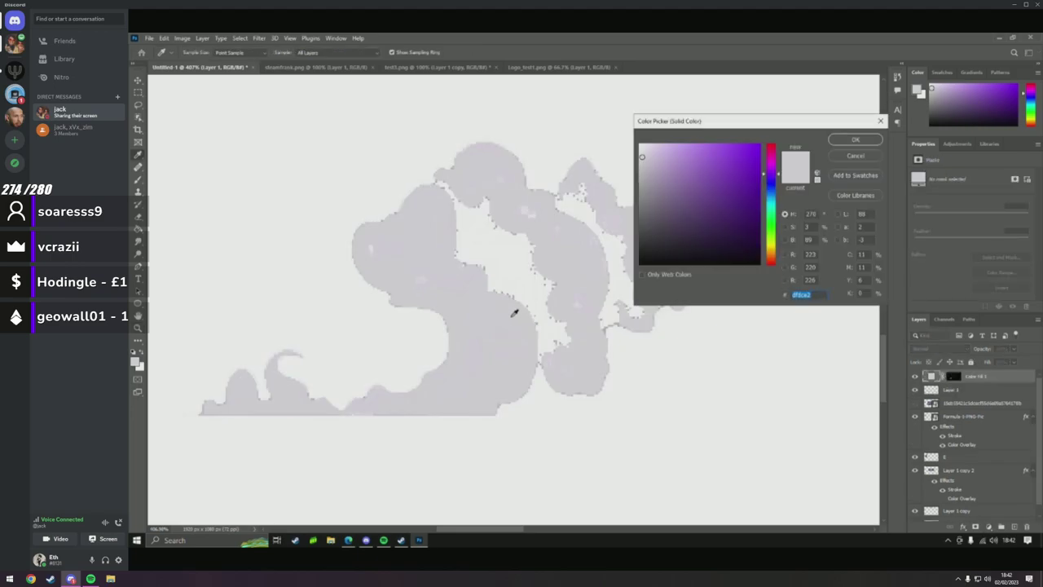
Set the solid fill colour to a dark purplish grey and confirm it.
mouse_move(687, 147)
left_mouse_down()
mouse_move(678, 168)
mouse_move(664, 150)
mouse_move(673, 158)
mouse_move(642, 150)
mouse_move(639, 208)
mouse_move(639, 188)
mouse_move(646, 194)
left_mouse_up()
mouse_move(708, 168)
left_mouse_down()
mouse_move(670, 168)
mouse_move(667, 158)
mouse_move(642, 272)
mouse_move(643, 196)
mouse_move(643, 207)
left_mouse_up()
left_click(852, 140)
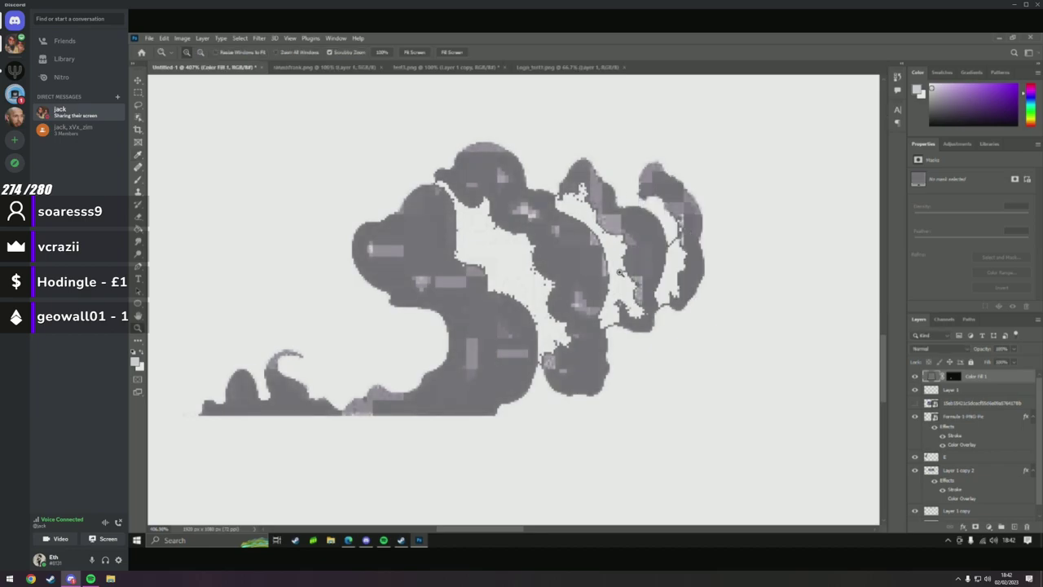
Try a Color Overlay effect in the fill layer's blending options and close the layer style settings.
right_click(1015, 377)
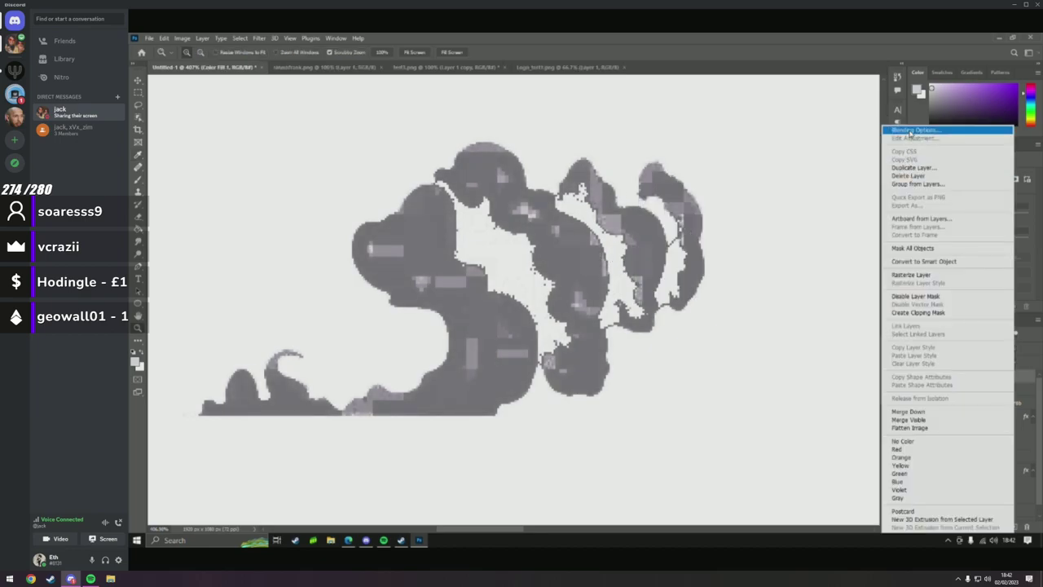
left_click(911, 135)
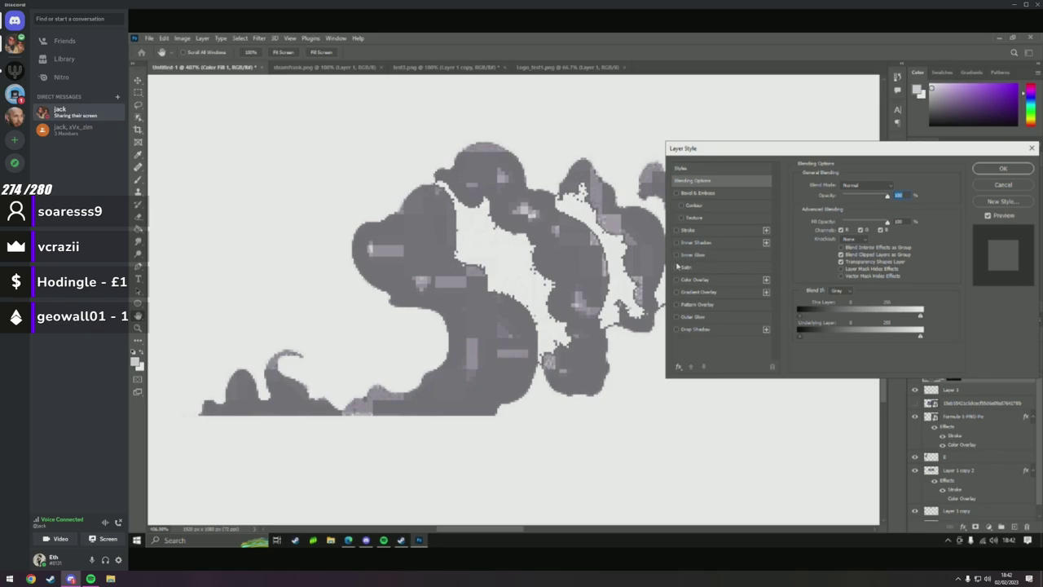
left_click(676, 280)
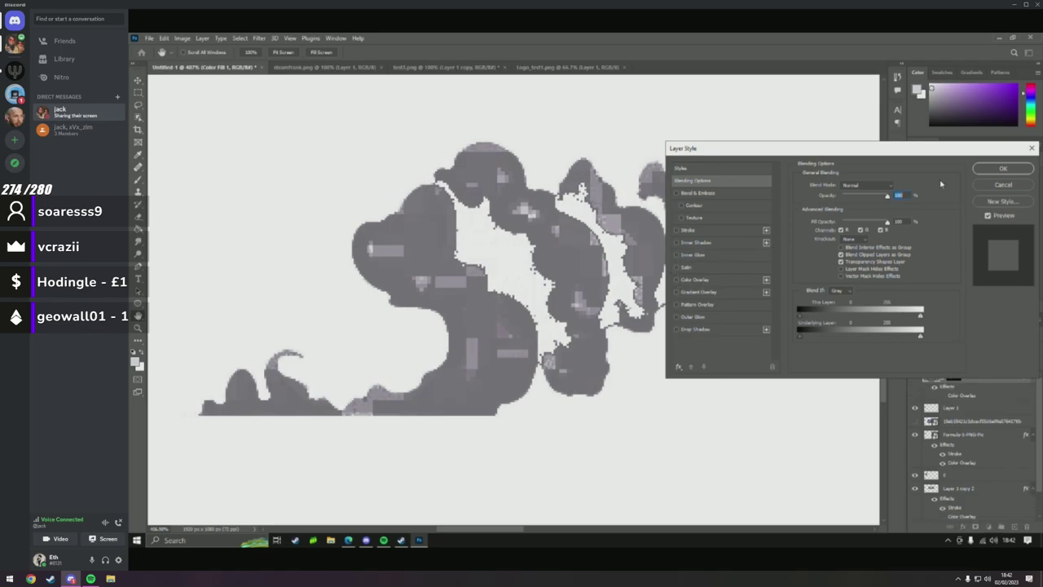
left_click(1002, 168)
Sample the smoke's dark grey as the Brush colour and rasterize the Color Fill 1 layer.
scroll(418, 284, "down", 8)
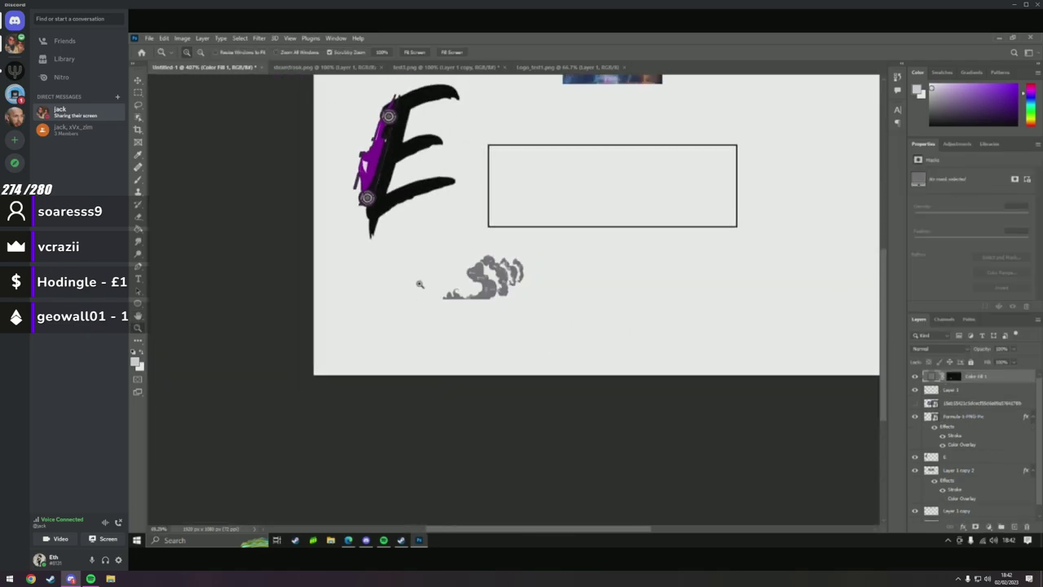
scroll(426, 291, "up", 1)
scroll(435, 274, "down", 2)
scroll(530, 281, "up", 3)
scroll(530, 282, "up", 6)
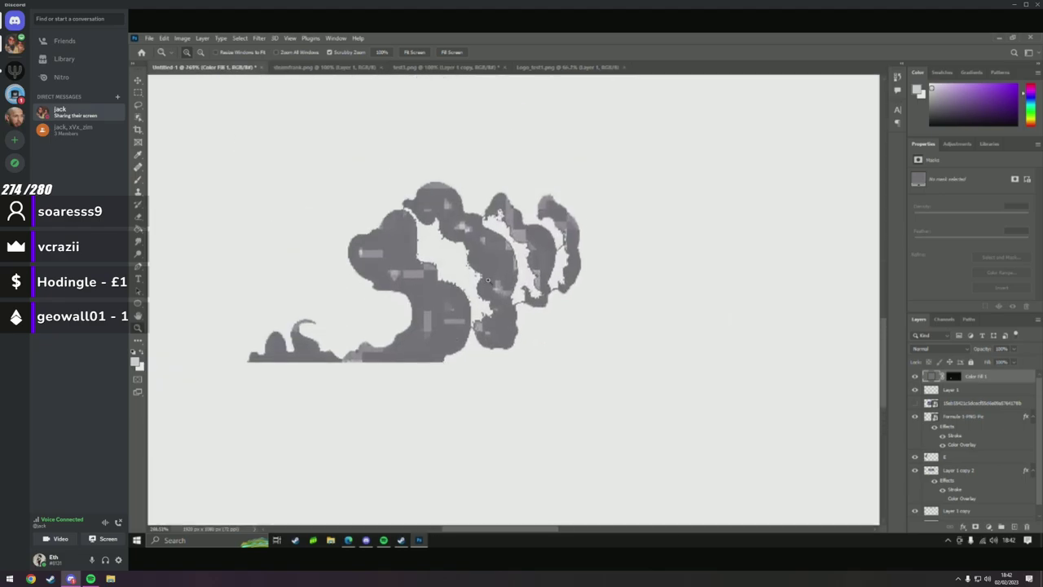
scroll(465, 278, "up", 3)
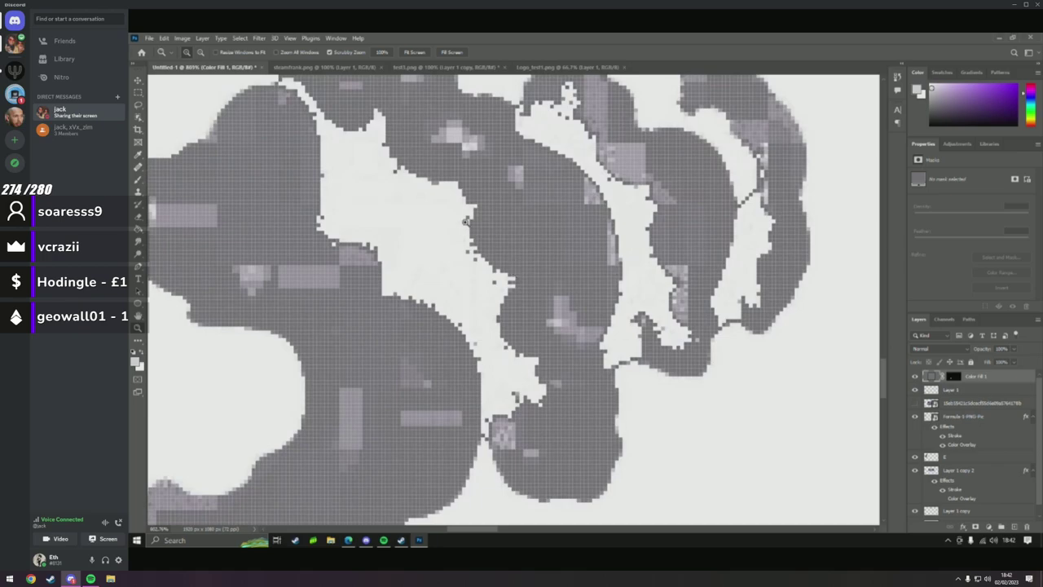
left_click(138, 155)
left_click(262, 196)
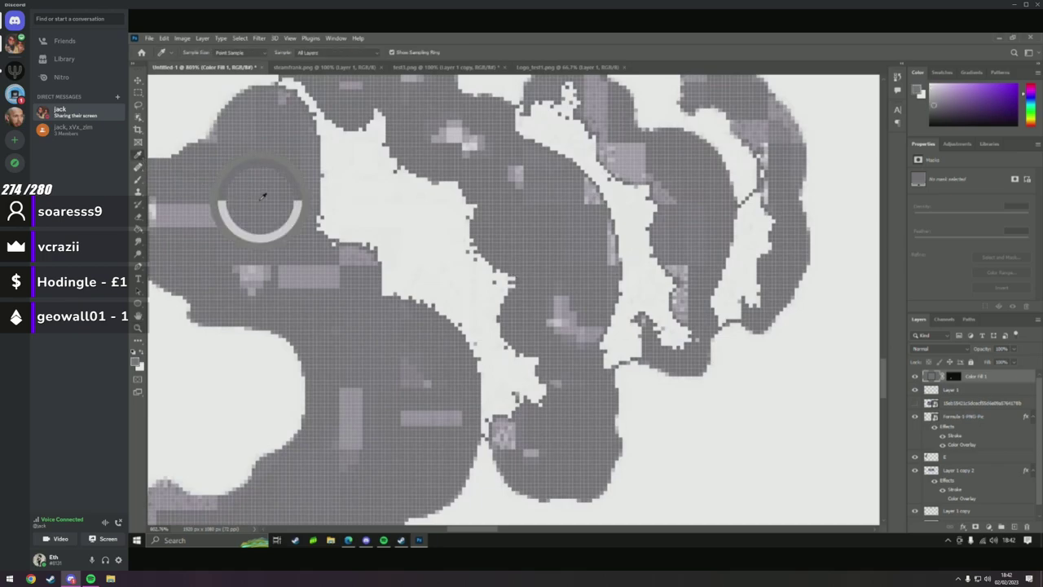
key("b")
left_click(270, 239)
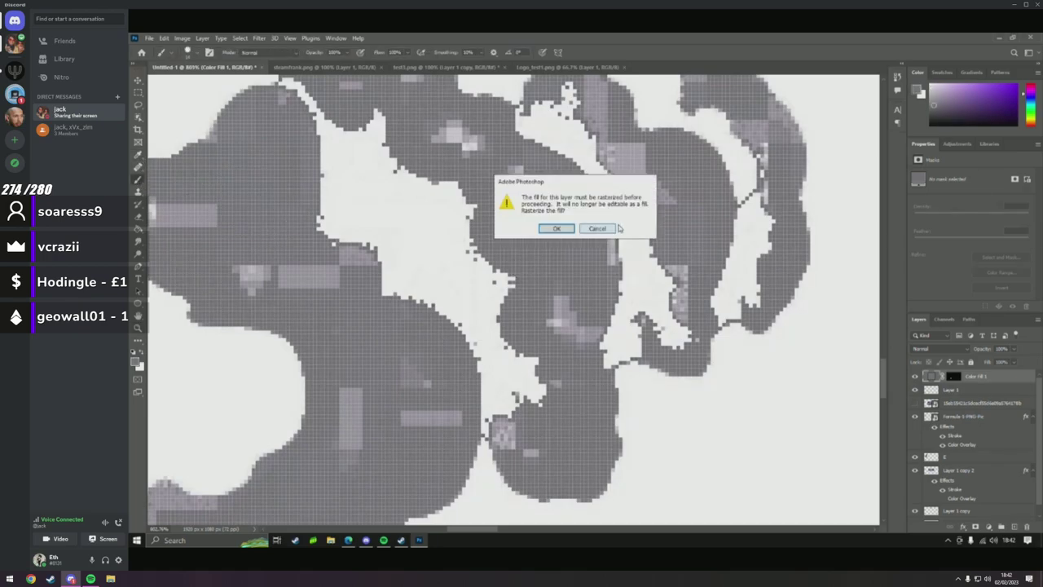
left_click(554, 226)
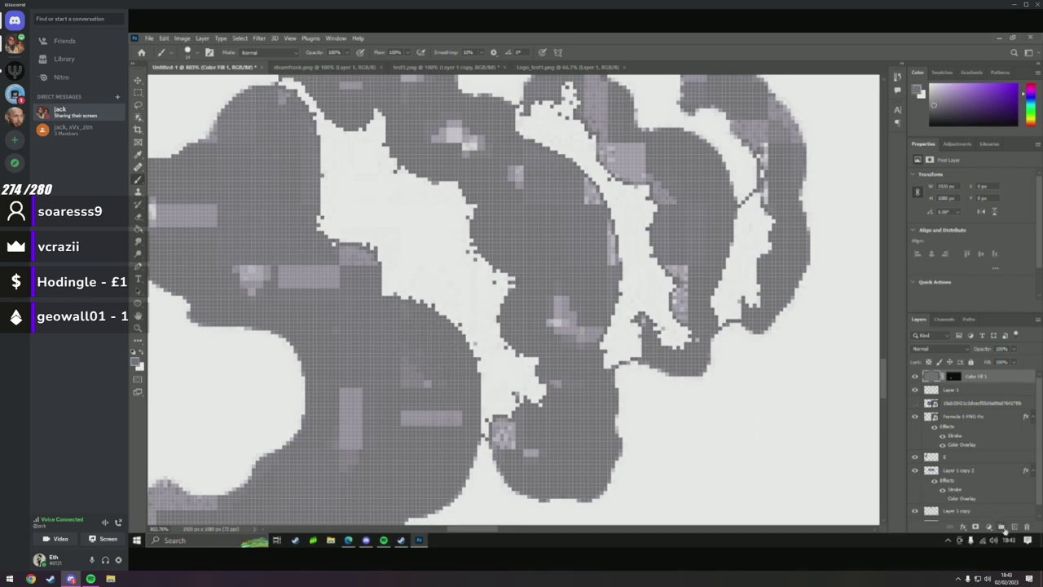
Add a new layer and paint dark grey along the large smoke lobe's edge at the gap, smoothing its ragged outline.
left_click(1014, 528)
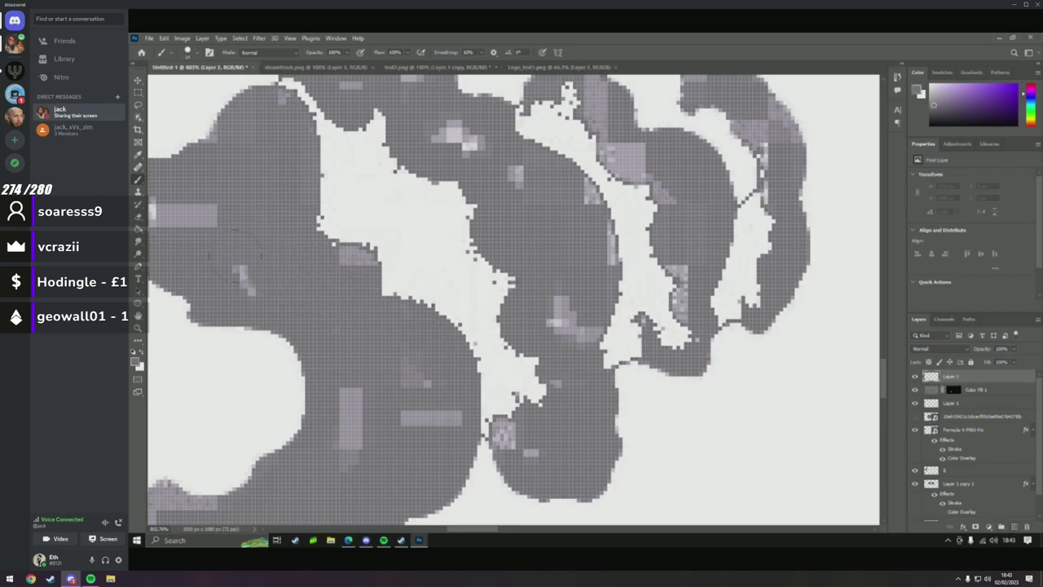
scroll(425, 434, "up", 5)
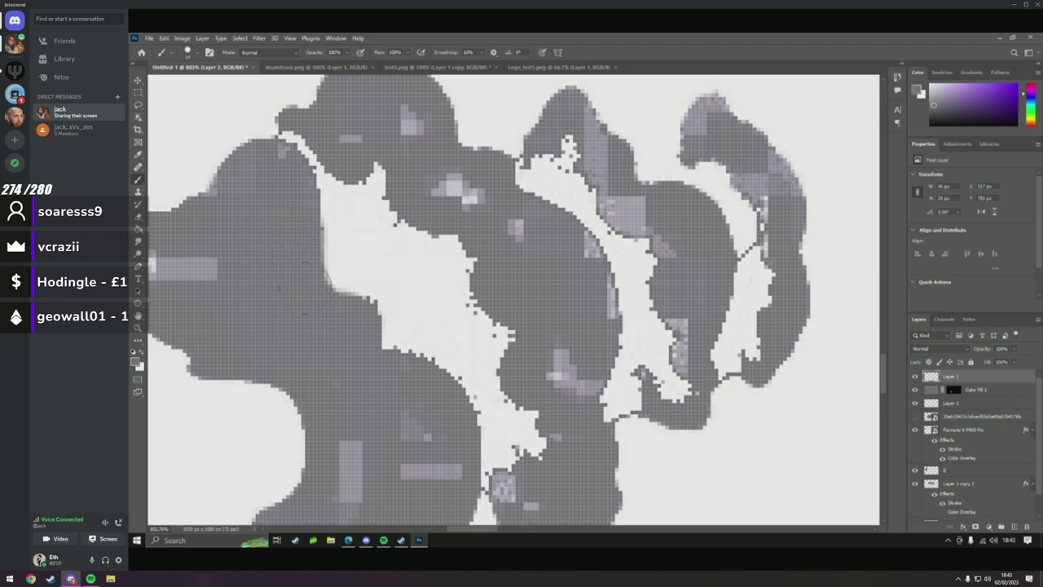
left_click_drag(361, 319, 461, 420)
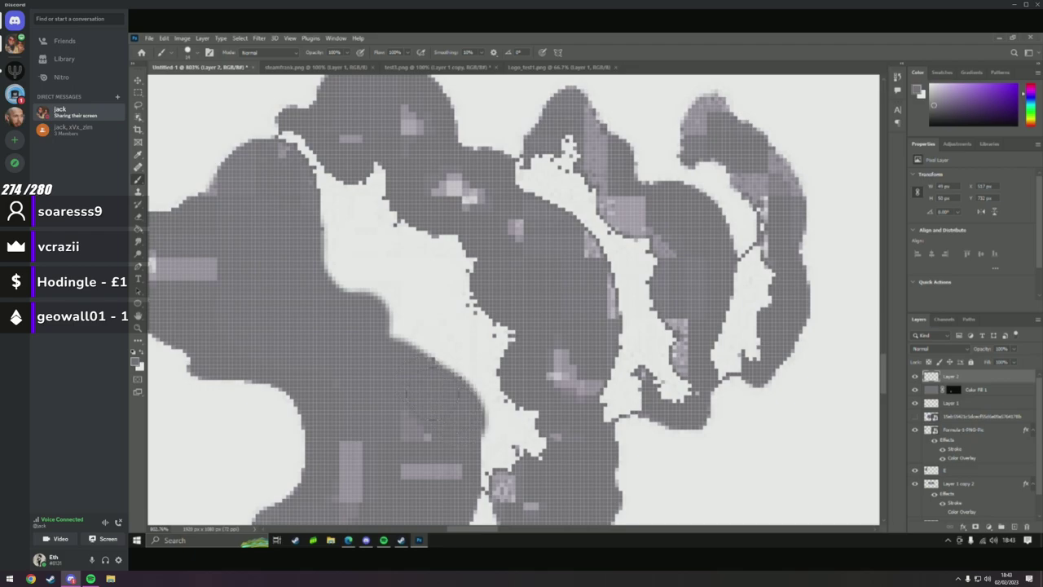
scroll(426, 393, "down", 3)
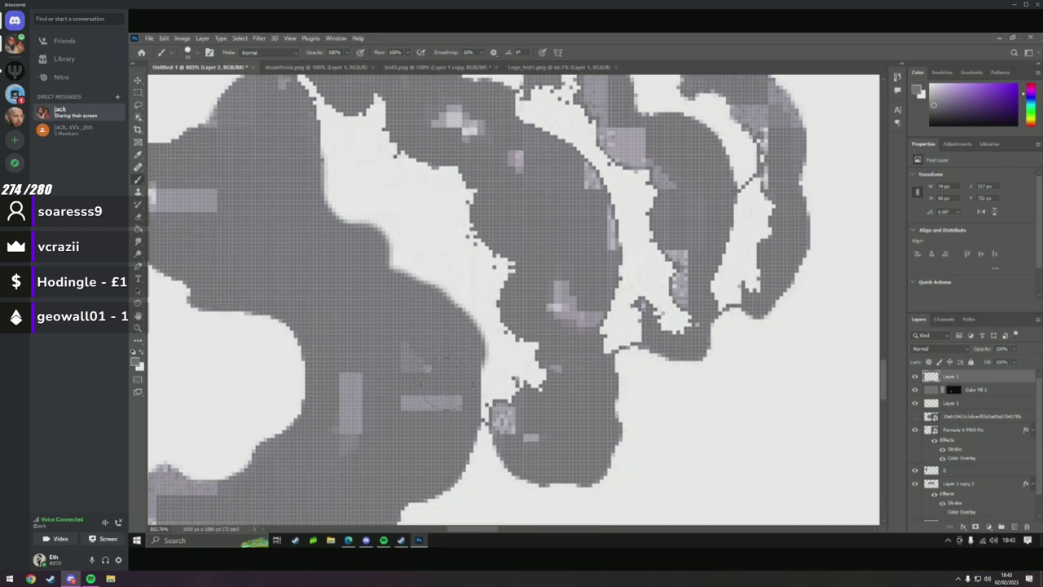
left_click_drag(457, 347, 455, 411)
left_click_drag(445, 447, 447, 417)
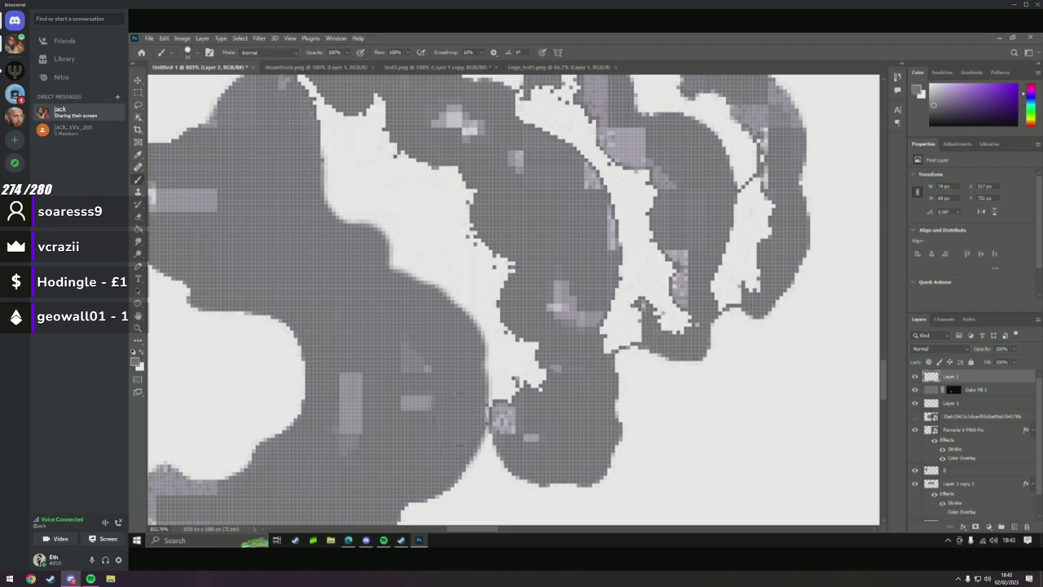
Paint dark grey over the remaining pale patches inside the large smoke lobe with the Brush.
scroll(389, 411, "down", 2)
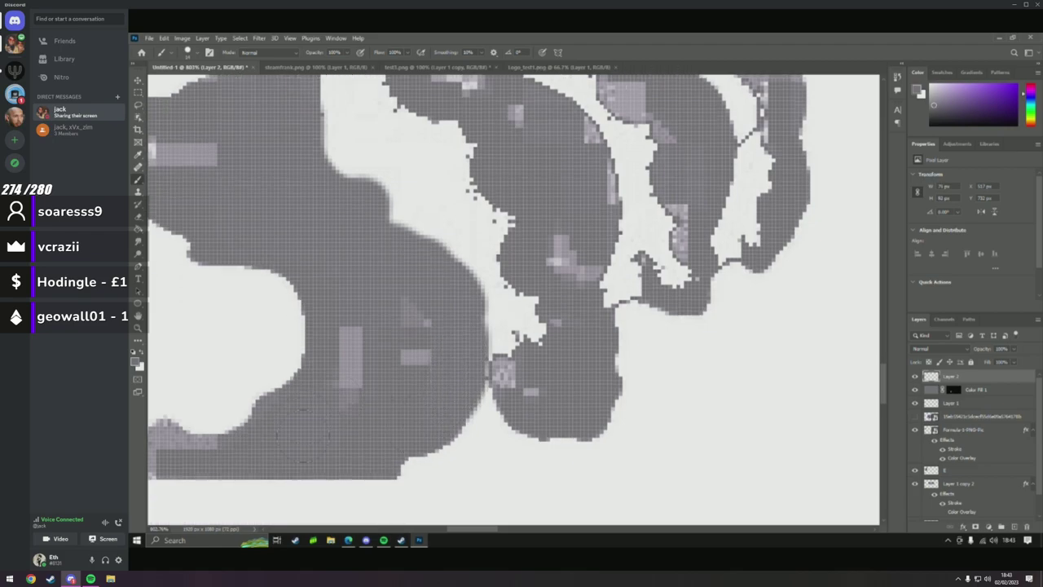
mouse_move(347, 383)
left_mouse_down()
mouse_move(351, 330)
mouse_move(411, 338)
left_mouse_up()
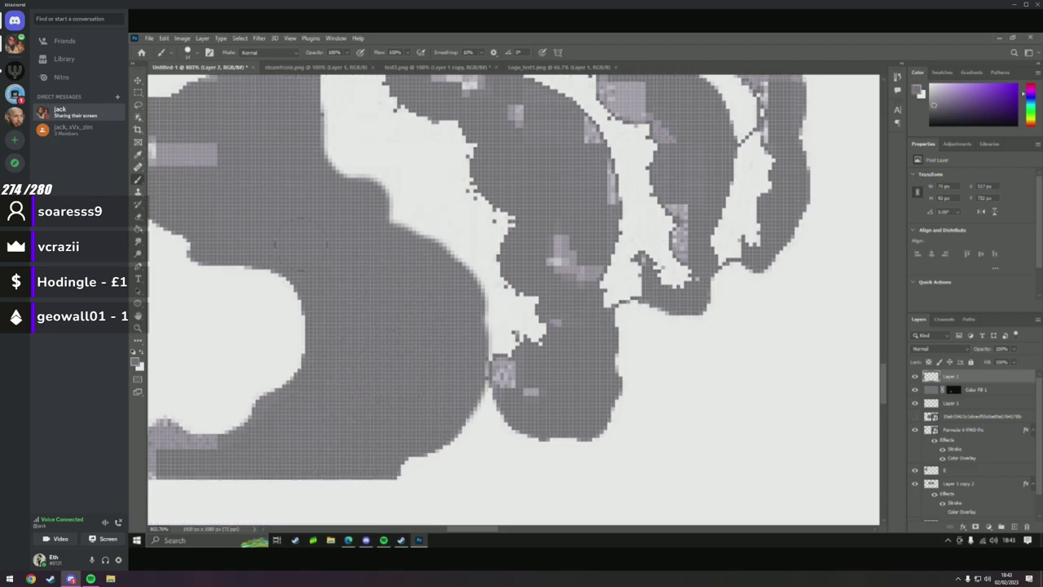
left_click(204, 155)
scroll(345, 261, "left", 5)
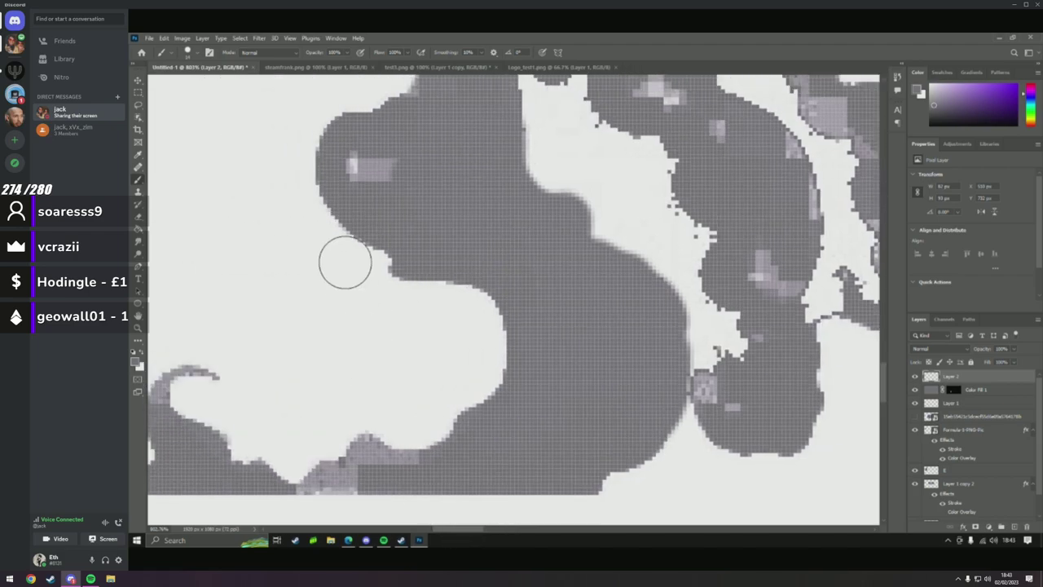
scroll(344, 261, "up", 2)
left_click_drag(355, 200, 391, 203)
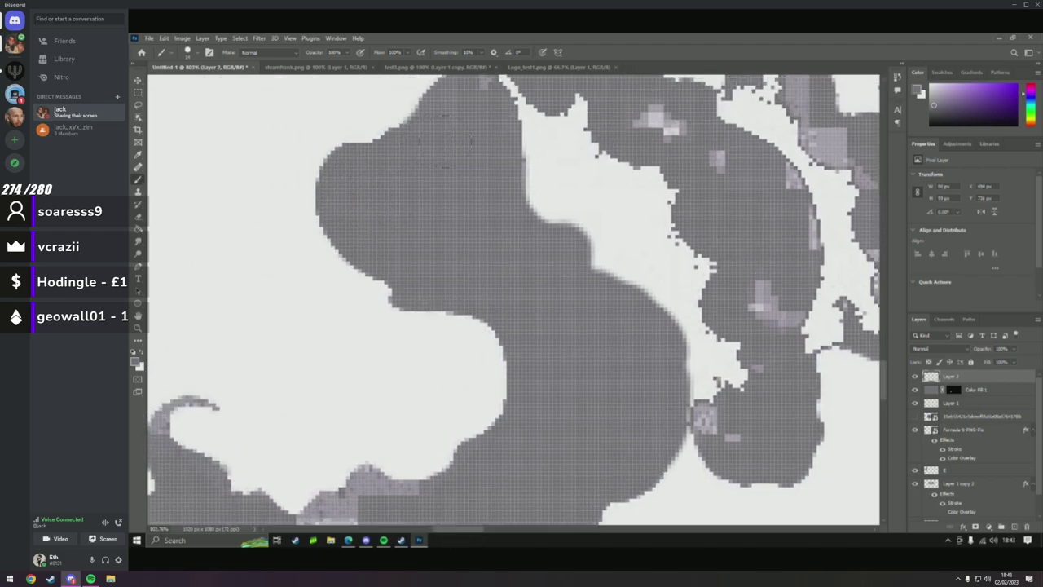
Adjust the Brush size and paint the pale curled wisp at the smoke's base dark grey up to its tip.
scroll(456, 143, "up", 2)
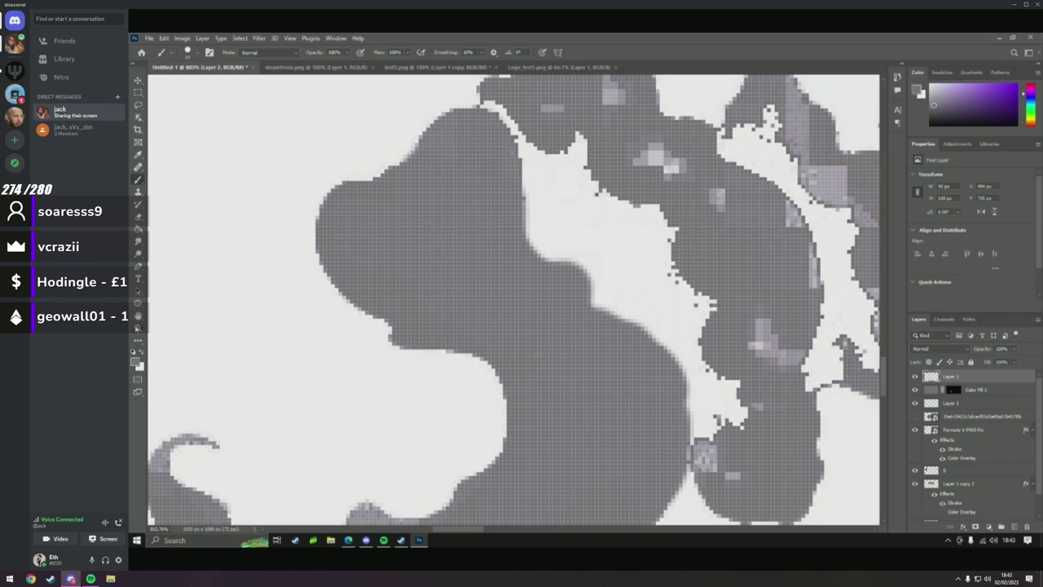
key("z")
left_click_drag(407, 326, 484, 364)
mouse_move(252, 285)
left_mouse_down()
mouse_move(260, 266)
mouse_move(250, 242)
left_mouse_up()
key("b")
right_click(338, 350)
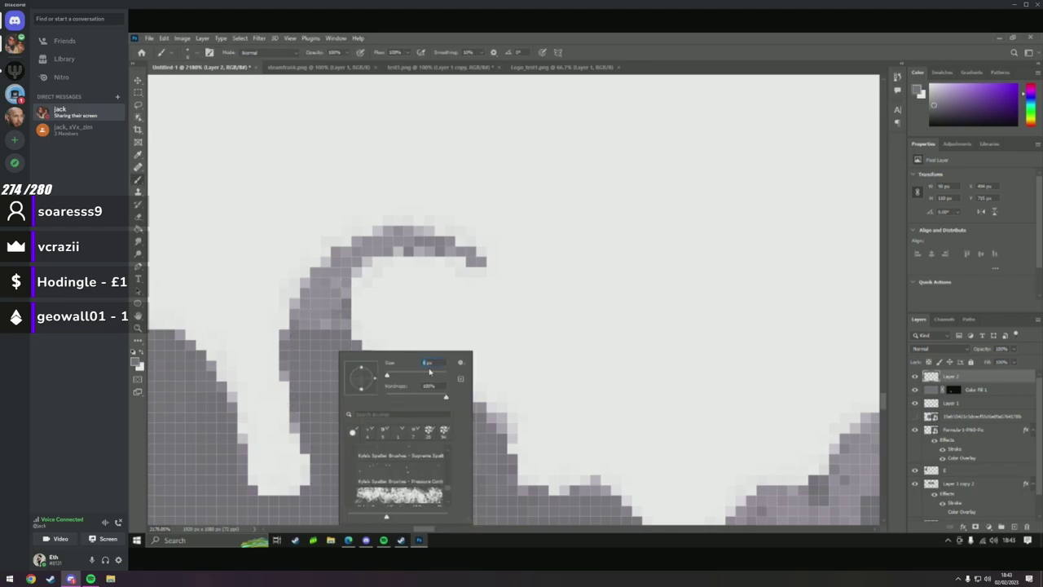
key("Return")
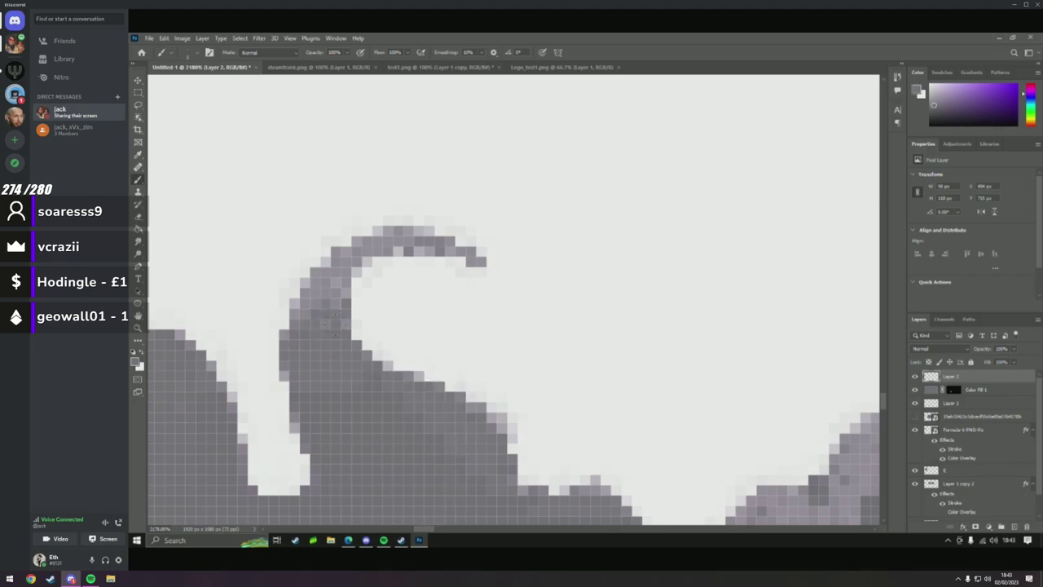
mouse_move(299, 304)
left_mouse_down()
mouse_move(338, 257)
mouse_move(389, 235)
mouse_move(475, 257)
mouse_move(406, 243)
mouse_move(329, 292)
left_mouse_up()
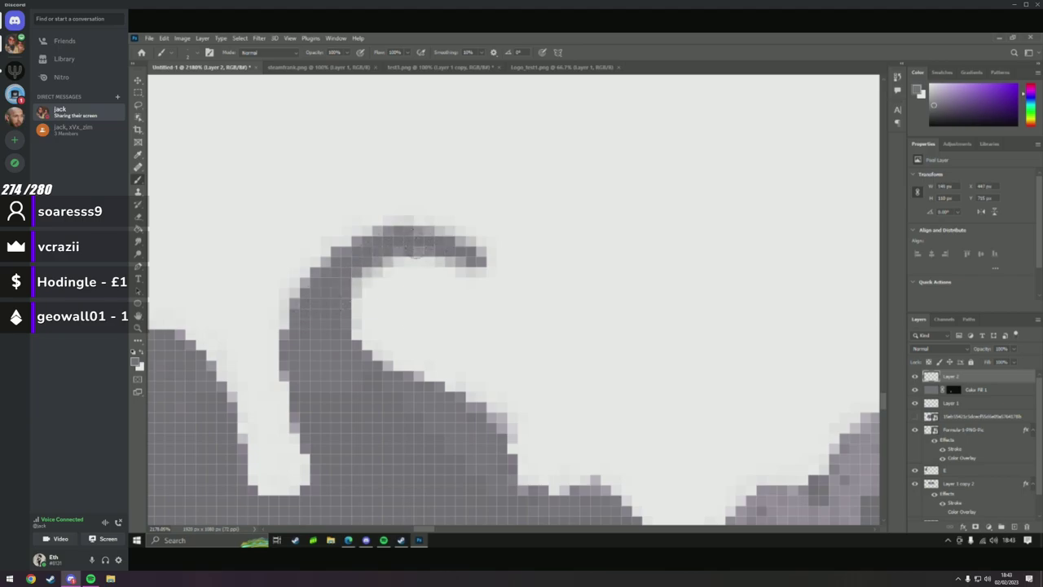
left_click(384, 539)
left_click(582, 485)
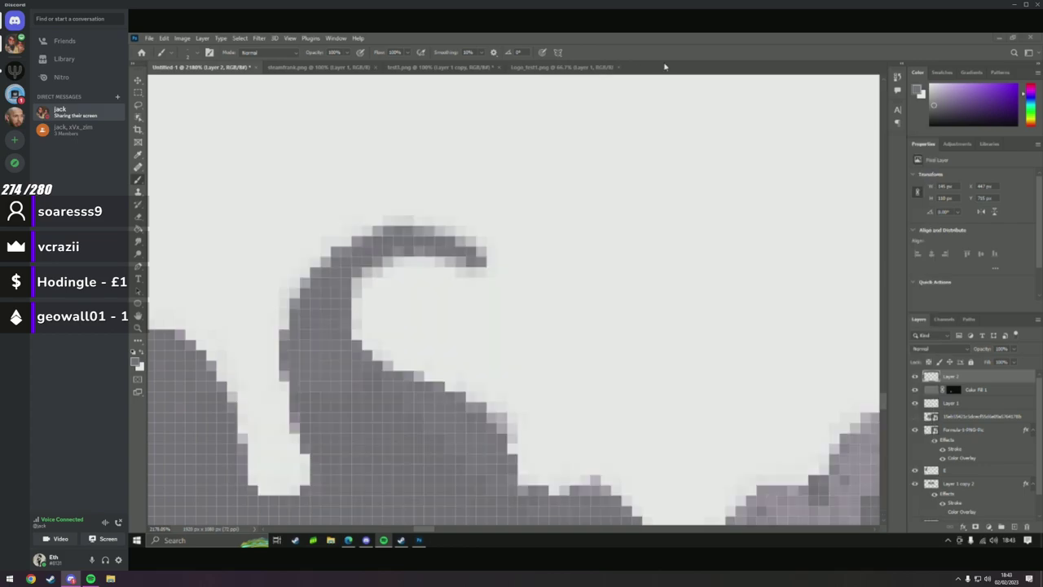
left_click(384, 539)
Paint dark grey over the pale strip along the flat bottom edge of the smoke's base, undoing the first stroke.
scroll(431, 508, "right", 5)
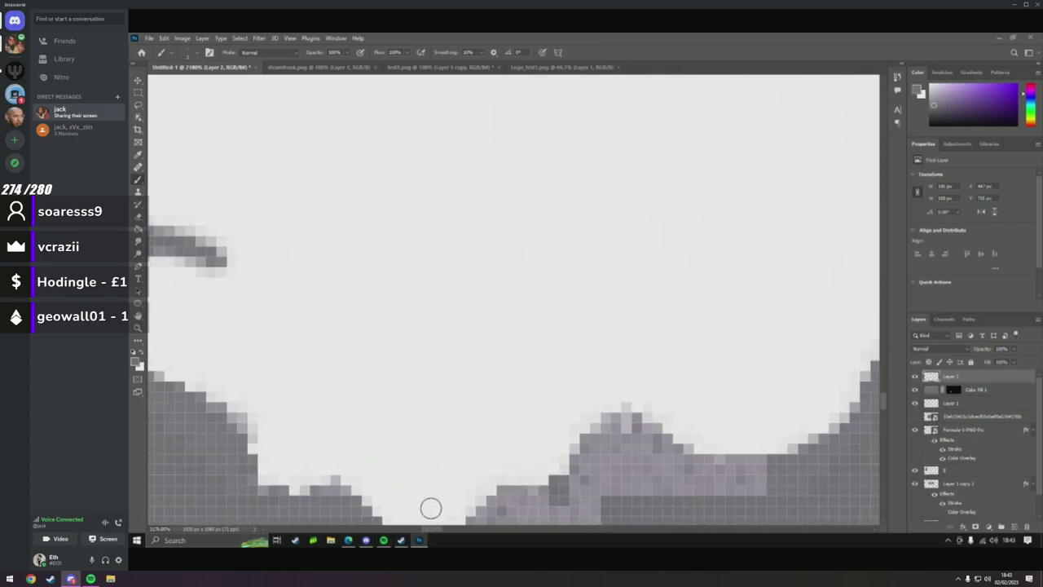
scroll(430, 514, "right", 3)
scroll(457, 440, "down", 3)
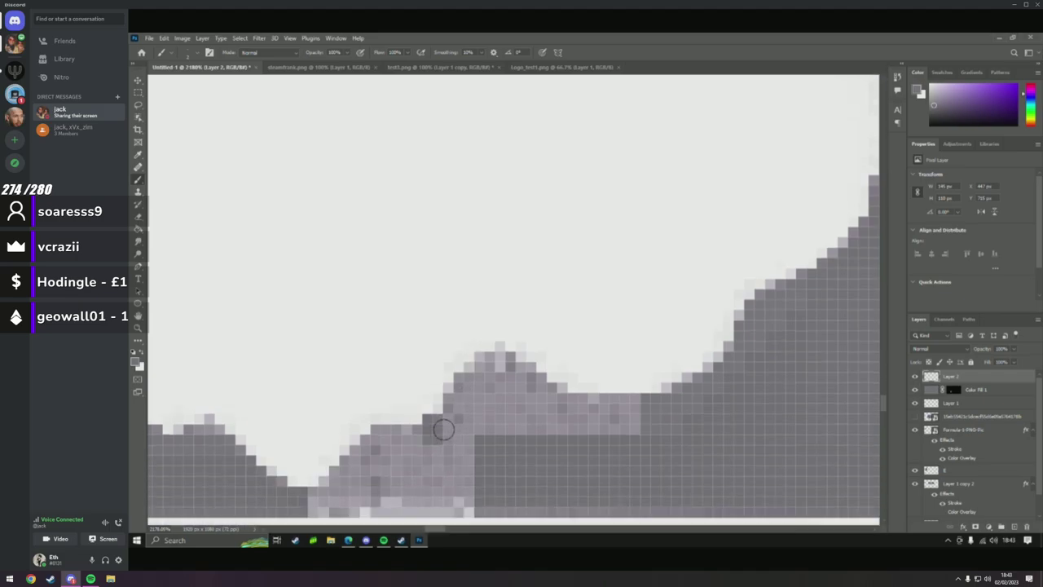
scroll(443, 429, "down", 2)
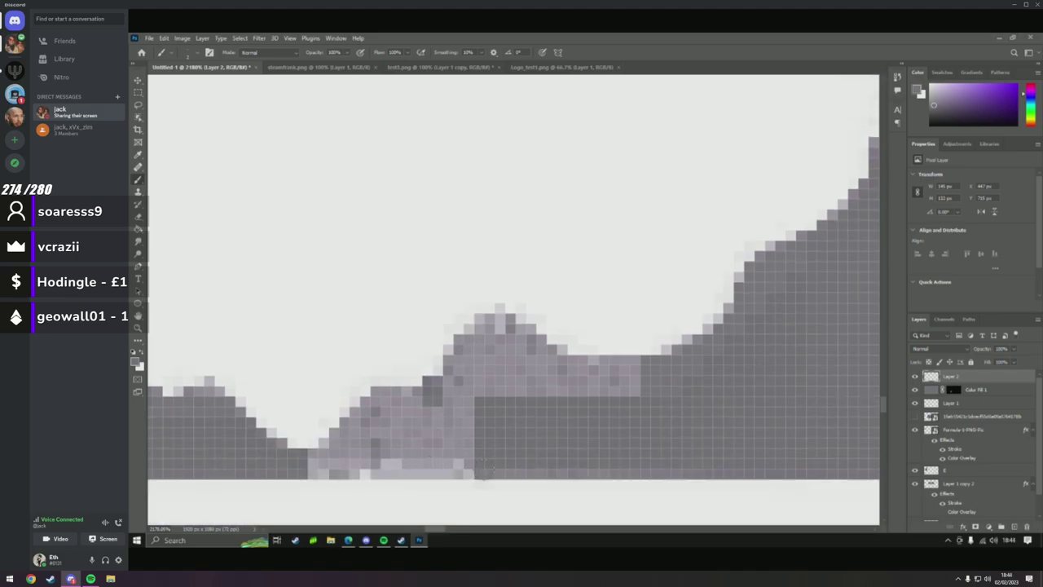
left_click_drag(481, 467, 374, 463)
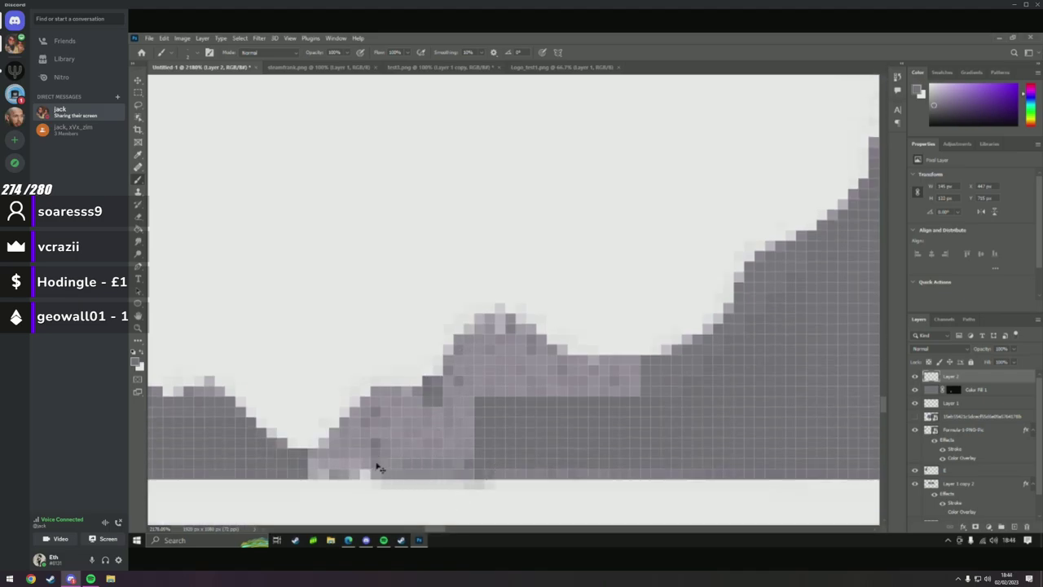
key("ctrl+z")
mouse_move(484, 462)
left_mouse_down()
mouse_move(285, 458)
mouse_move(509, 471)
mouse_move(275, 456)
mouse_move(485, 458)
mouse_move(255, 454)
left_mouse_up()
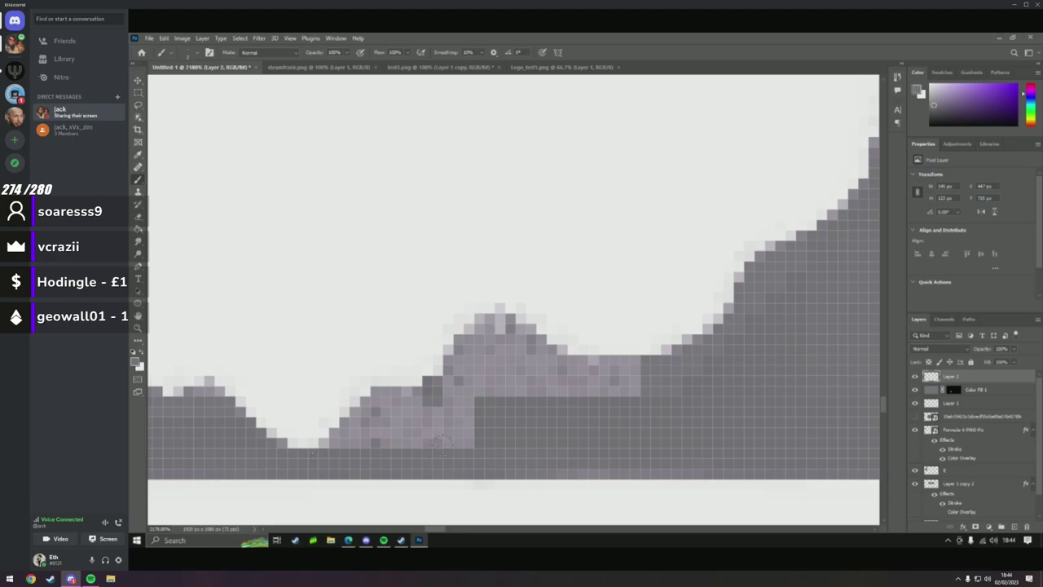
Paint dark grey over the remaining pale mound above the smoke's base, following its outline.
mouse_move(441, 443)
left_mouse_down()
mouse_move(388, 440)
mouse_move(435, 418)
mouse_move(405, 415)
mouse_move(325, 448)
mouse_move(398, 391)
mouse_move(458, 399)
mouse_move(491, 382)
mouse_move(481, 403)
mouse_move(389, 402)
mouse_move(389, 424)
mouse_move(540, 370)
mouse_move(527, 392)
mouse_move(598, 391)
mouse_move(472, 394)
mouse_move(598, 377)
mouse_move(590, 369)
mouse_move(627, 375)
mouse_move(501, 369)
left_mouse_up()
key("ctrl+z")
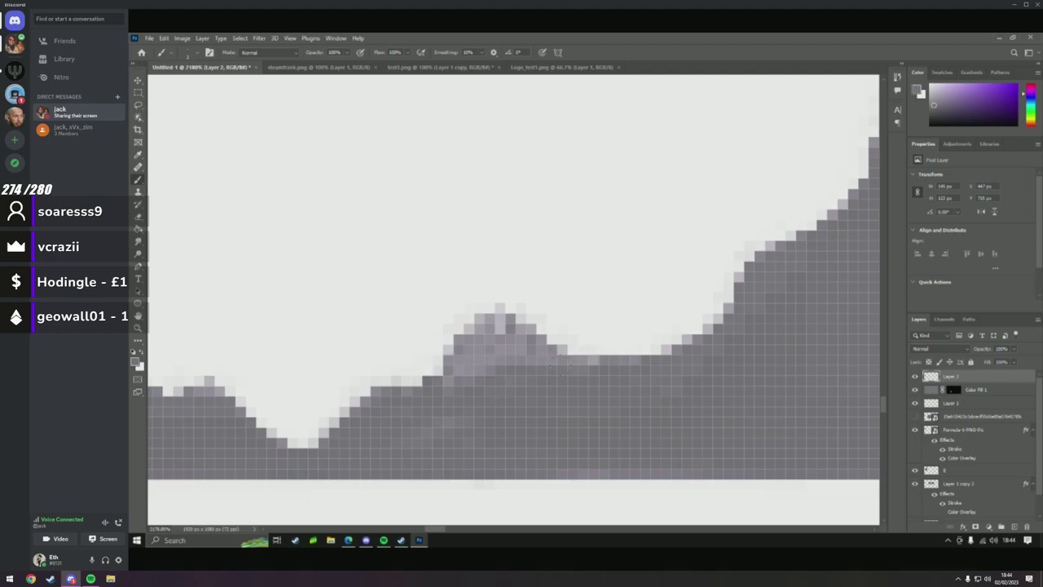
mouse_move(580, 367)
left_mouse_down()
mouse_move(481, 364)
mouse_move(462, 379)
mouse_move(483, 342)
mouse_move(513, 337)
mouse_move(542, 353)
mouse_move(498, 338)
mouse_move(508, 350)
mouse_move(491, 326)
mouse_move(562, 360)
mouse_move(684, 370)
left_mouse_up()
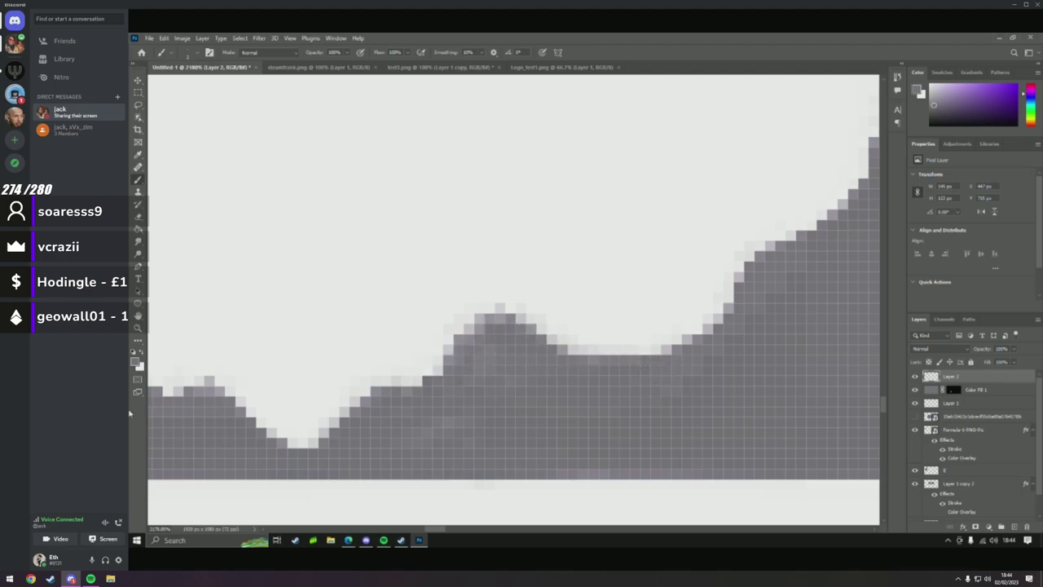
Paint dark grey over the pale band along the top of the round upper smoke lobe.
key("z")
left_click_drag(391, 366, 302, 376)
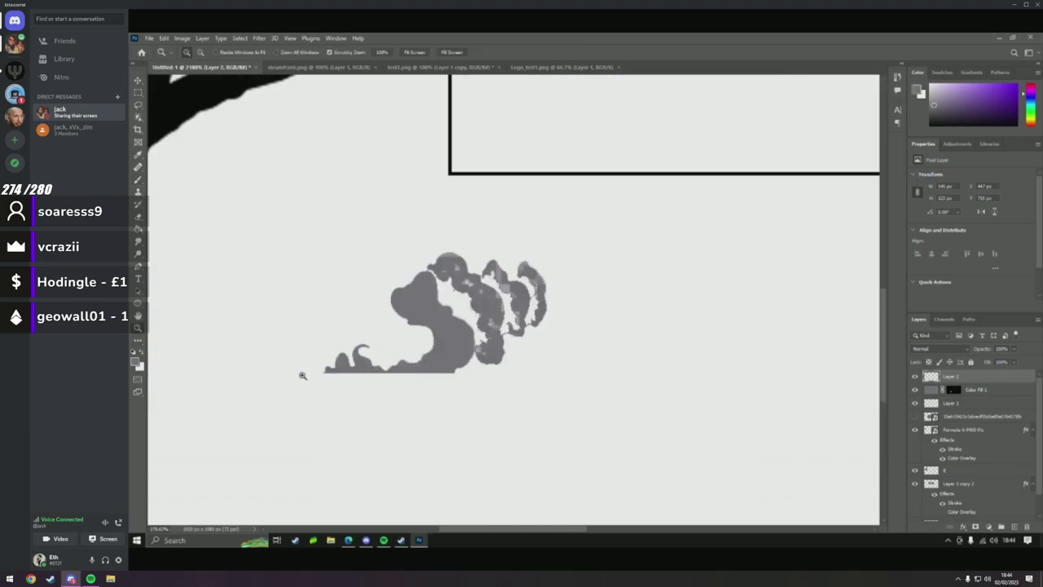
left_click_drag(454, 261, 494, 267)
left_click(137, 179)
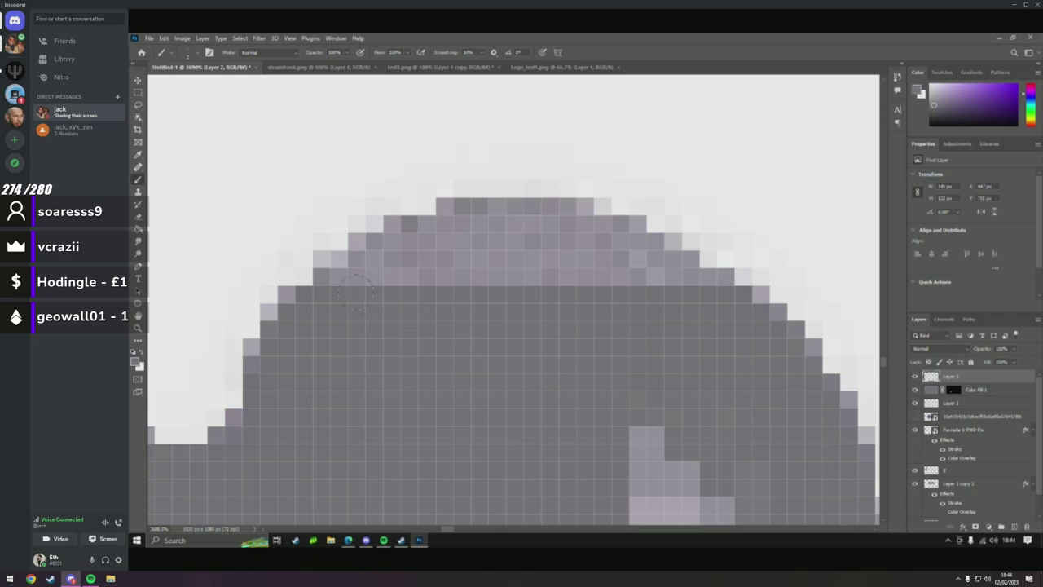
mouse_move(355, 289)
left_mouse_down()
mouse_move(403, 277)
mouse_move(628, 277)
mouse_move(420, 277)
mouse_move(573, 285)
left_mouse_up()
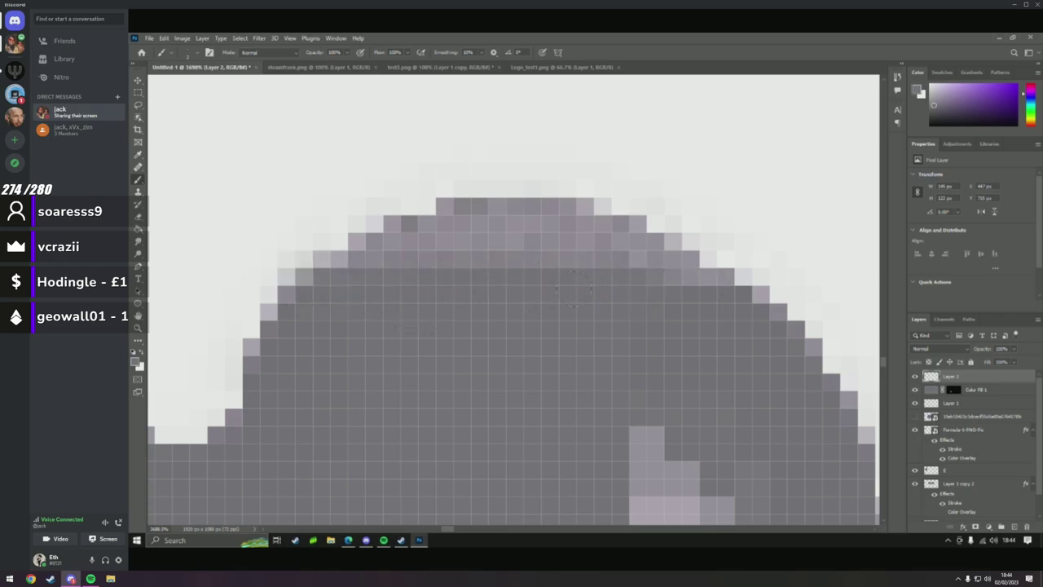
mouse_move(673, 268)
left_mouse_down()
mouse_move(578, 231)
mouse_move(482, 226)
mouse_move(402, 244)
mouse_move(383, 268)
mouse_move(582, 260)
left_mouse_up()
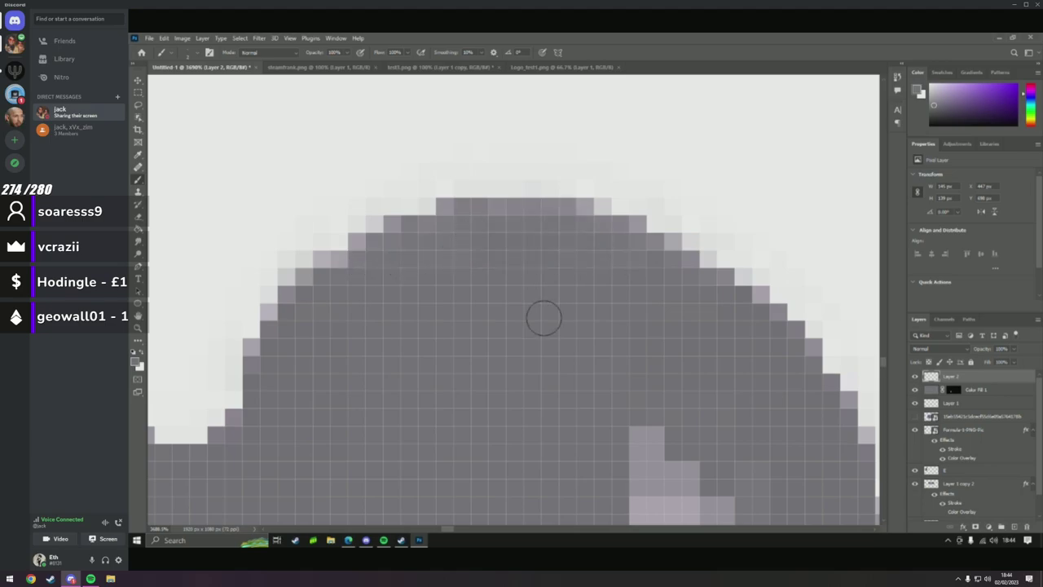
Paint dark grey over the pale patches inside the lower part of the round smoke lobe.
scroll(542, 317, "down", 3)
mouse_move(643, 321)
left_mouse_down()
mouse_move(668, 484)
mouse_move(697, 349)
mouse_move(648, 420)
mouse_move(665, 413)
mouse_move(670, 323)
mouse_move(631, 362)
mouse_move(643, 427)
mouse_move(641, 373)
mouse_move(708, 365)
mouse_move(724, 424)
mouse_move(646, 439)
left_mouse_up()
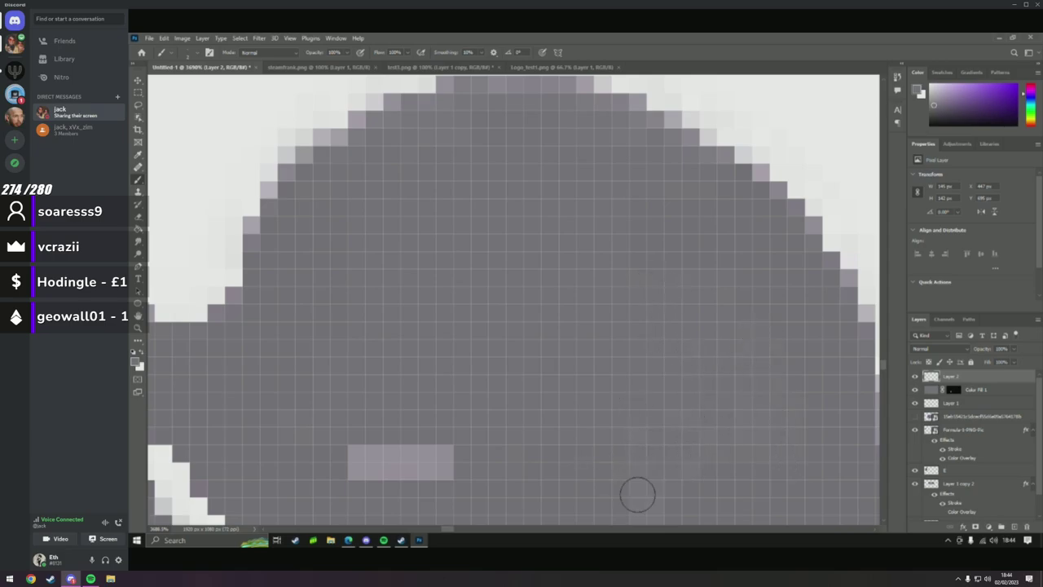
mouse_move(416, 469)
left_mouse_down()
mouse_move(492, 454)
mouse_move(415, 457)
mouse_move(358, 452)
left_mouse_up()
Examine the outlines and interiors of the upper smoke lobes for remaining pale patches and ragged pixels.
left_click(137, 327)
scroll(433, 409, "down", 5)
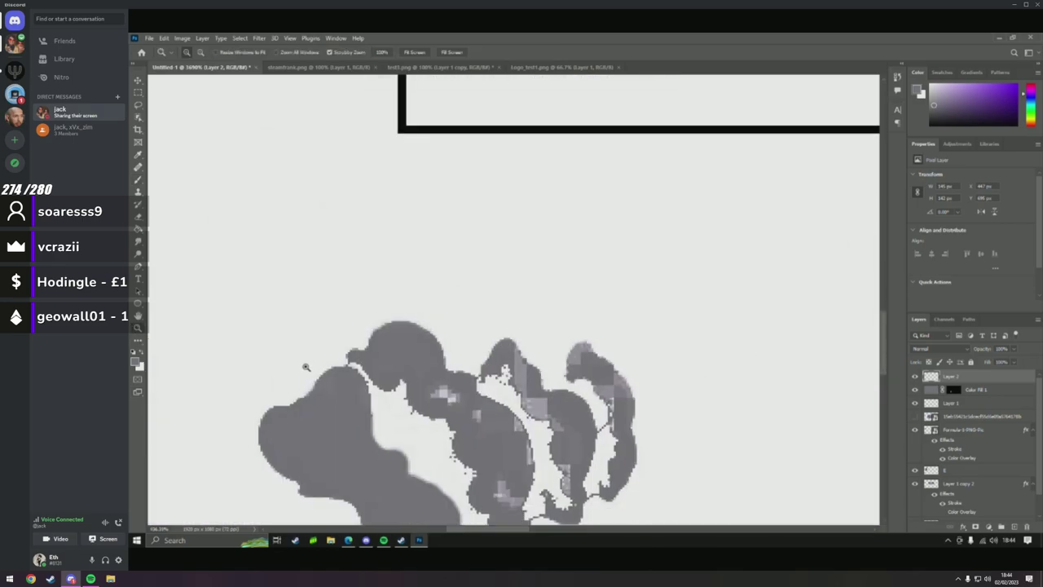
left_click_drag(338, 352, 513, 355)
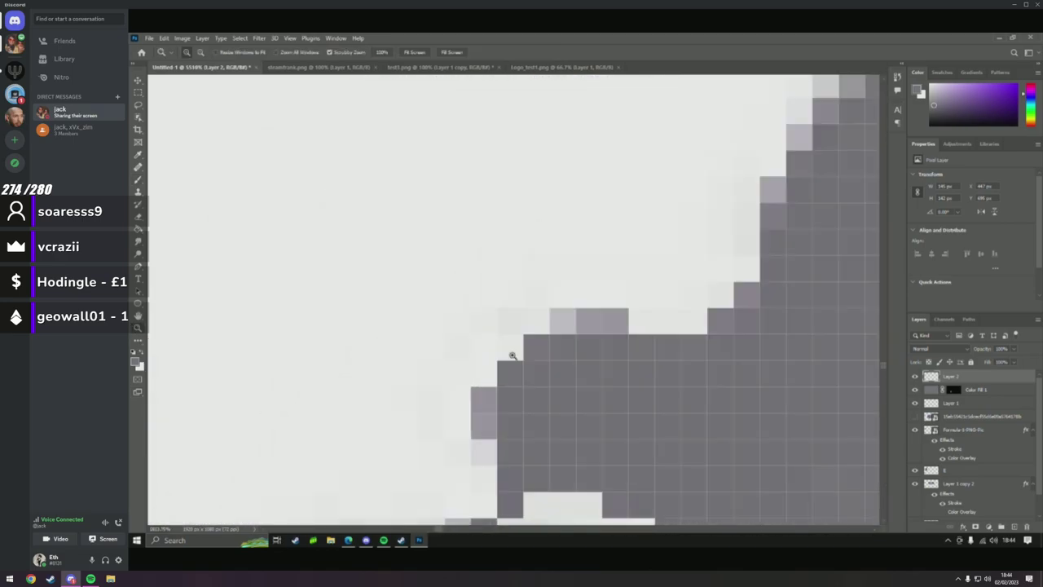
left_click(139, 218)
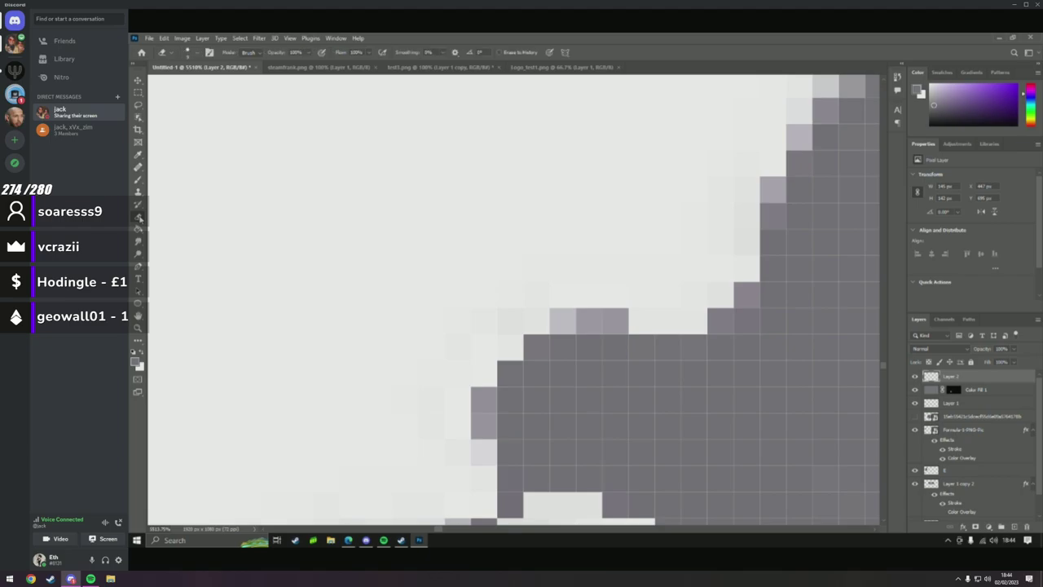
key("b")
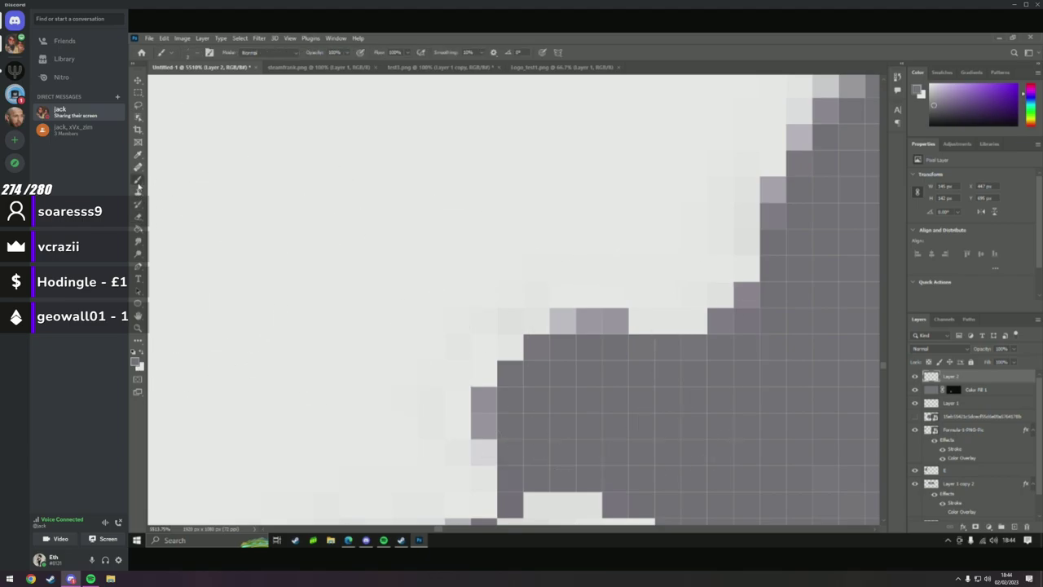
scroll(514, 302, "down", 5)
scroll(513, 302, "right", 5)
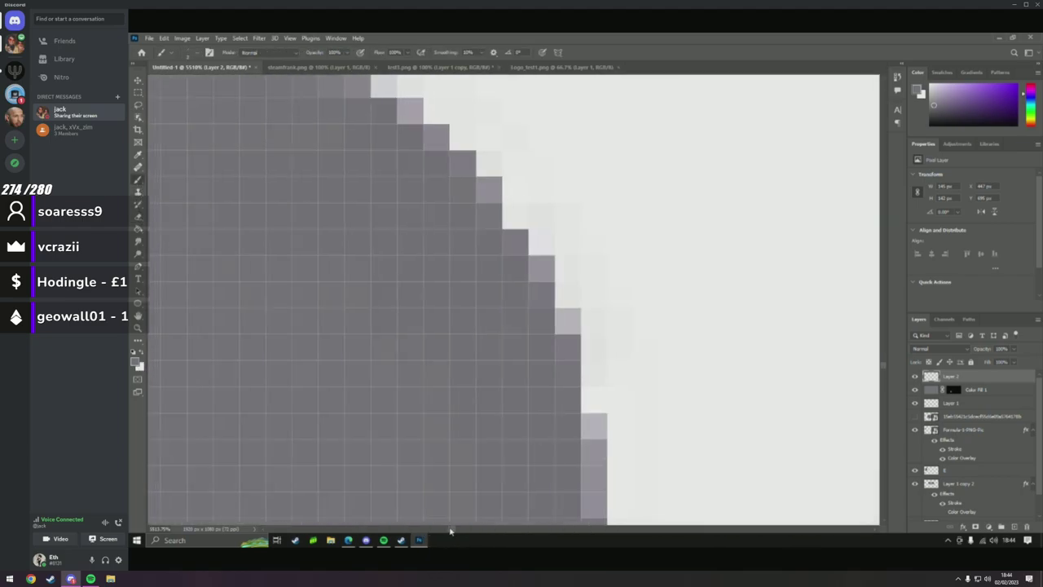
scroll(513, 302, "down", 3)
left_click(137, 328)
scroll(359, 418, "down", 5)
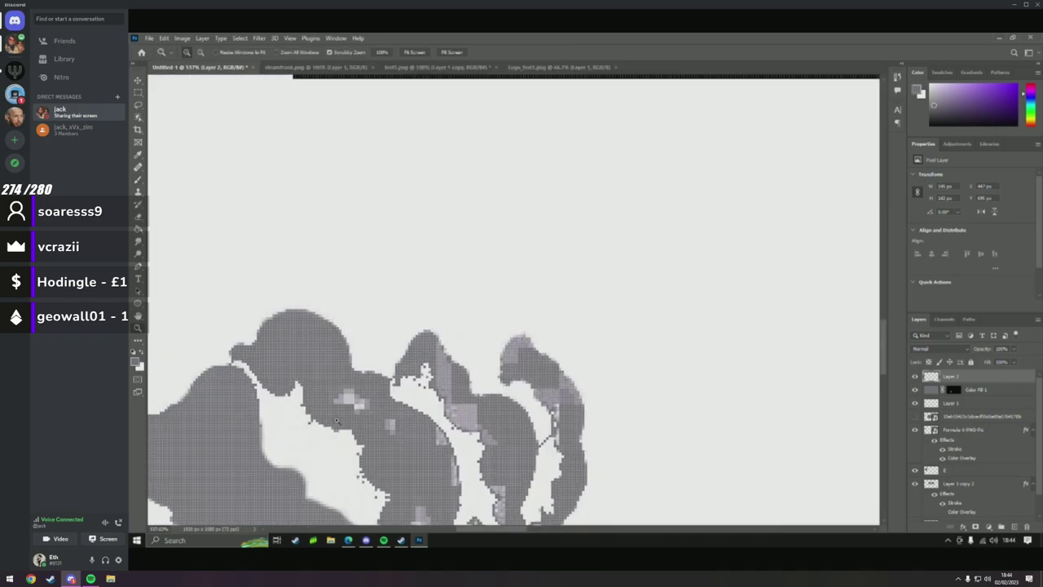
scroll(361, 415, "up", 2)
scroll(361, 415, "up", 2)
scroll(293, 394, "down", 8)
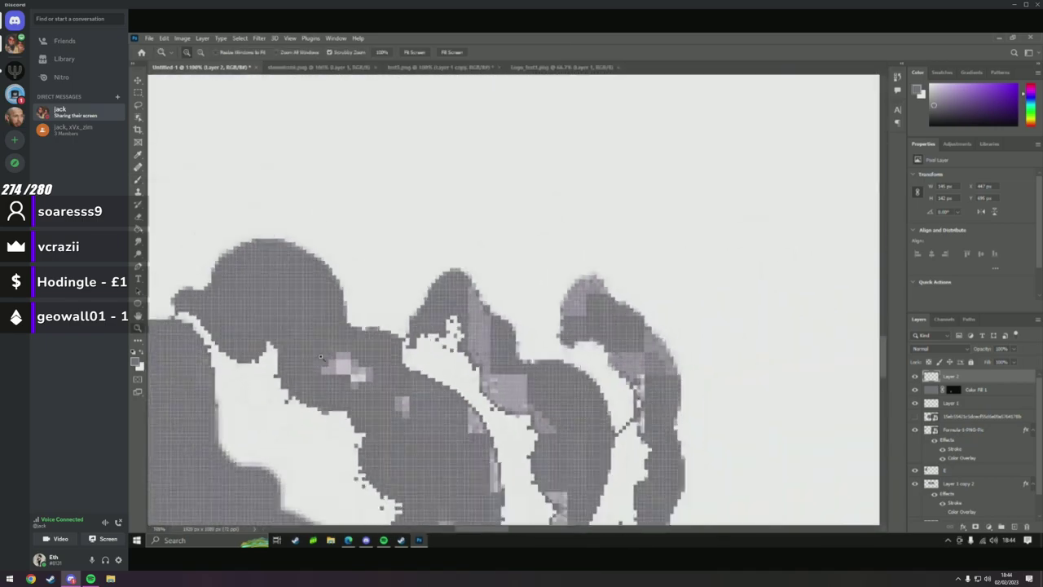
left_click_drag(315, 342, 405, 318)
left_click(137, 179)
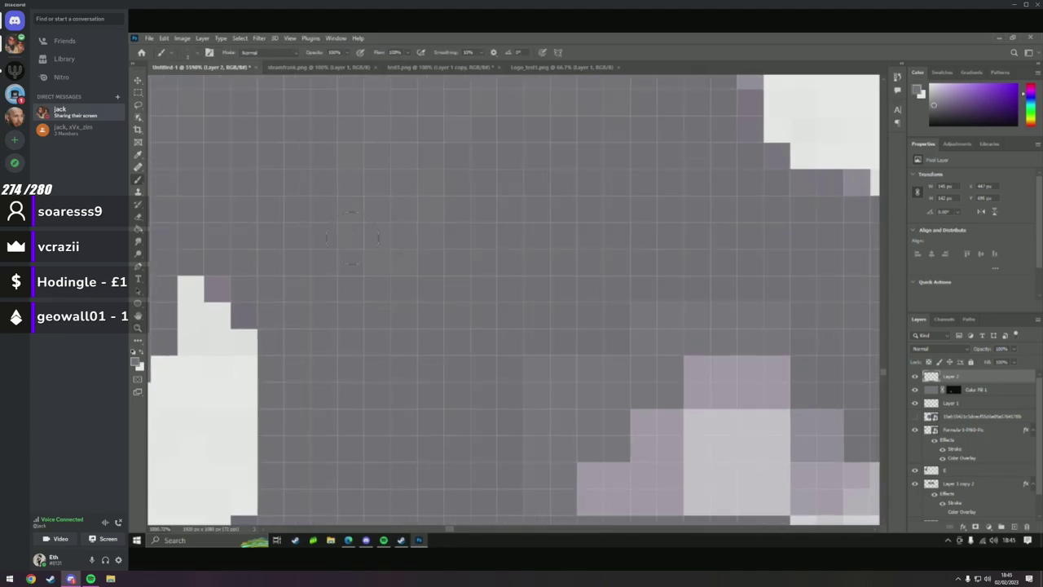
Paint dark grey over the cluster of pale and whitish pixels just below the round upper lobe.
left_click(137, 327)
key("ctrl+0")
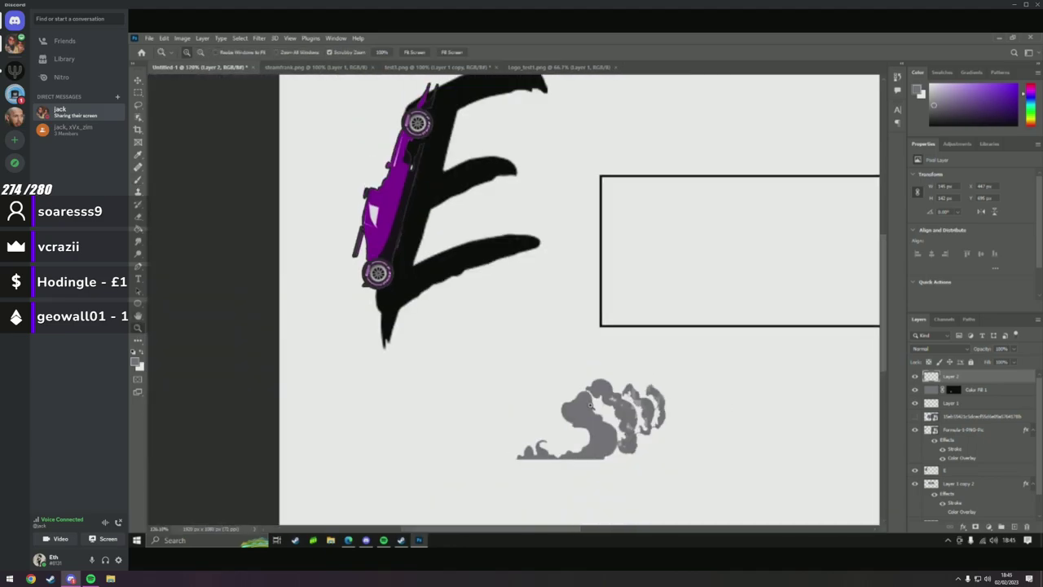
left_click_drag(620, 417, 319, 261)
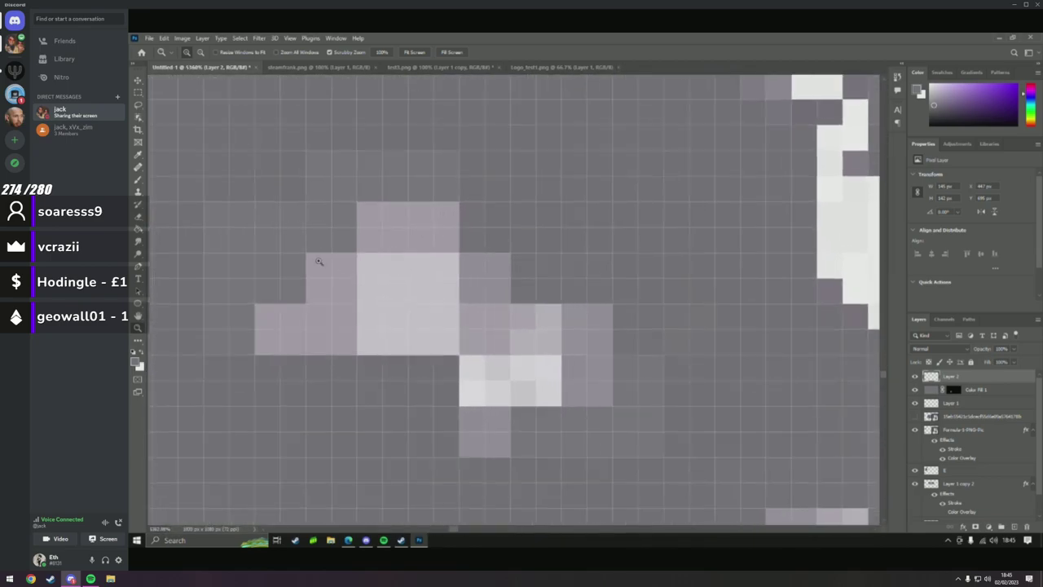
left_click(138, 178)
mouse_move(285, 321)
left_mouse_down()
mouse_move(427, 310)
mouse_move(288, 325)
mouse_move(300, 324)
mouse_move(255, 274)
mouse_move(251, 215)
mouse_move(467, 157)
mouse_move(400, 224)
mouse_move(230, 256)
mouse_move(298, 316)
mouse_move(579, 353)
mouse_move(544, 386)
mouse_move(313, 416)
mouse_move(395, 446)
mouse_move(654, 413)
mouse_move(690, 346)
mouse_move(461, 356)
mouse_move(592, 310)
left_mouse_up()
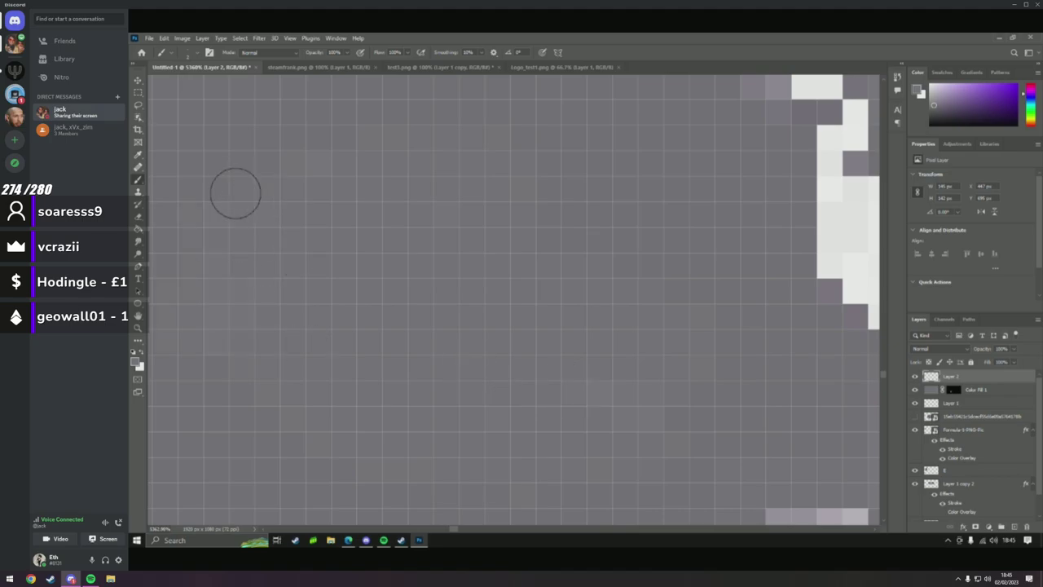
Paint dark grey over the small inner pale patch and the one beside the gap in the second smoke column.
left_click(137, 327)
key("ctrl+0")
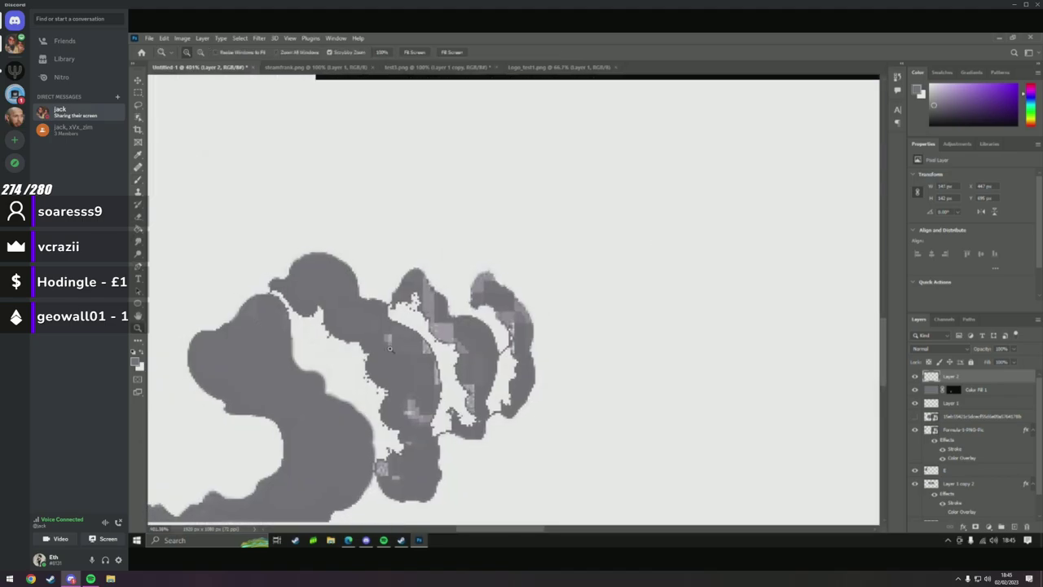
left_click_drag(423, 331, 529, 328)
left_click(138, 181)
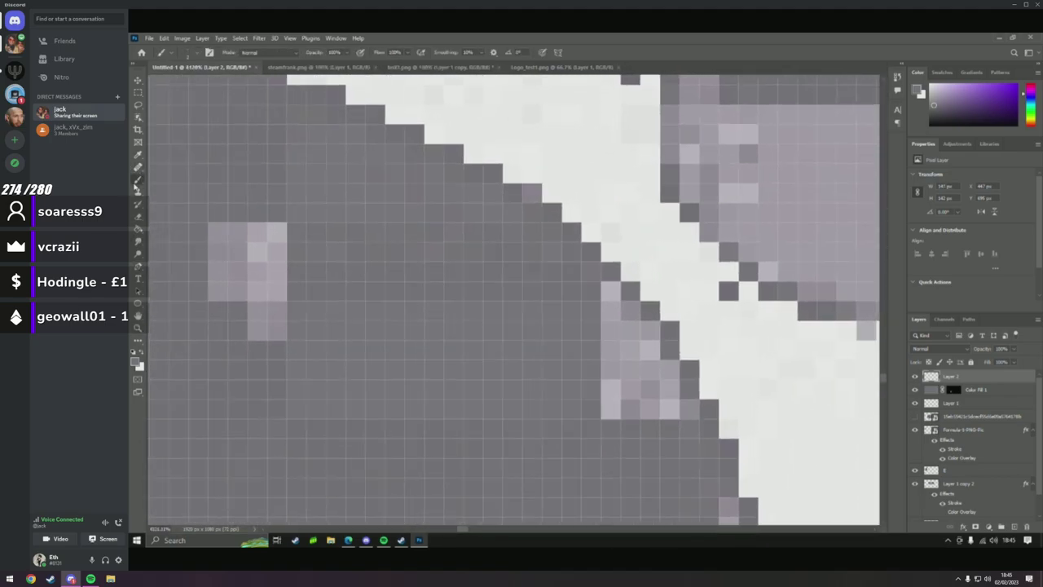
mouse_move(199, 271)
left_mouse_down()
mouse_move(245, 281)
mouse_move(222, 240)
left_mouse_up()
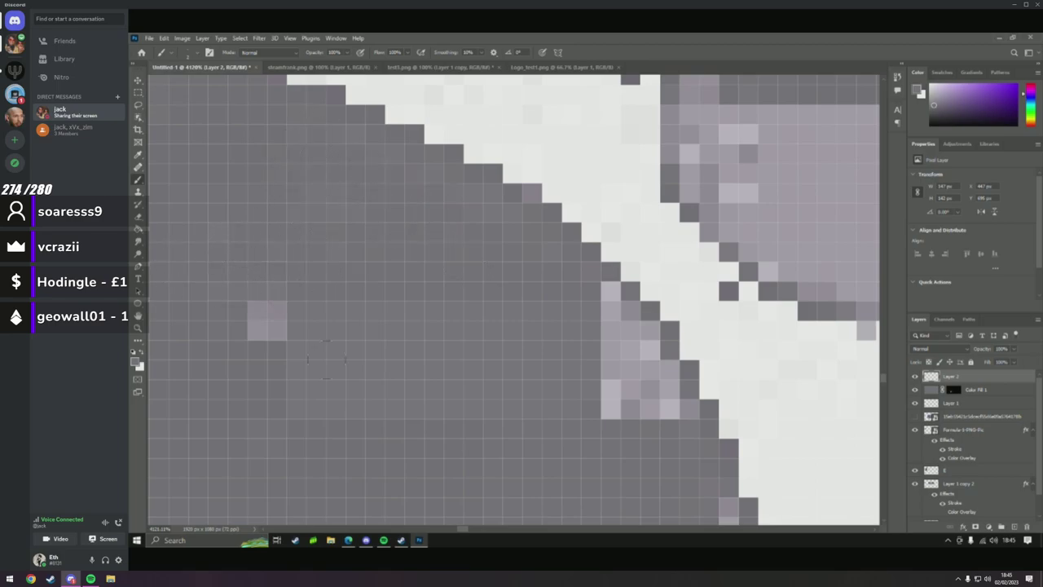
mouse_move(326, 360)
left_mouse_down()
mouse_move(272, 384)
mouse_move(301, 445)
left_mouse_up()
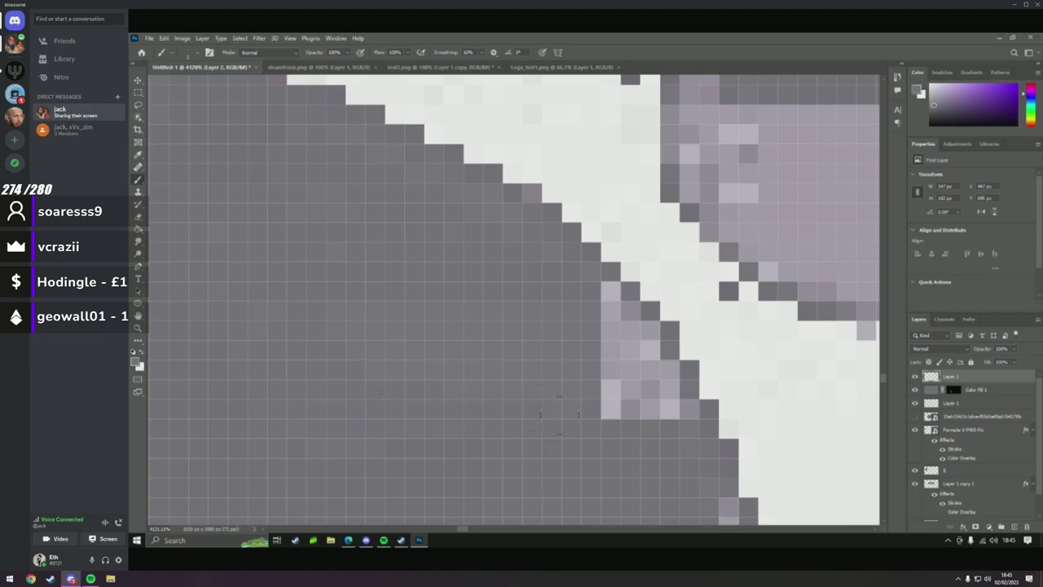
mouse_move(559, 414)
left_mouse_down()
mouse_move(630, 417)
mouse_move(597, 309)
mouse_move(674, 415)
mouse_move(604, 322)
mouse_move(645, 378)
mouse_move(612, 329)
mouse_move(670, 379)
left_mouse_up()
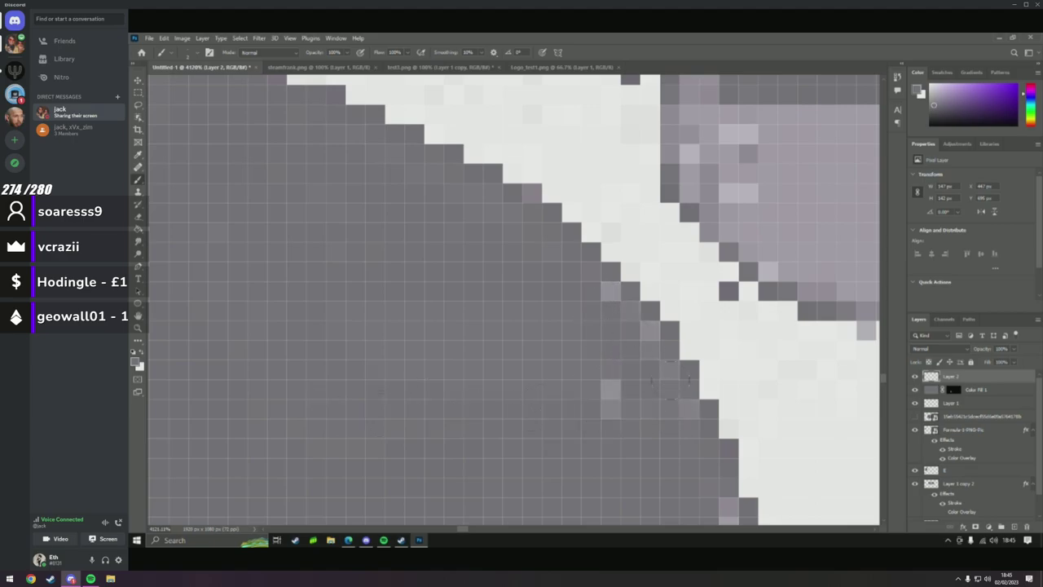
mouse_move(620, 451)
left_mouse_down()
mouse_move(584, 349)
mouse_move(535, 389)
left_mouse_up()
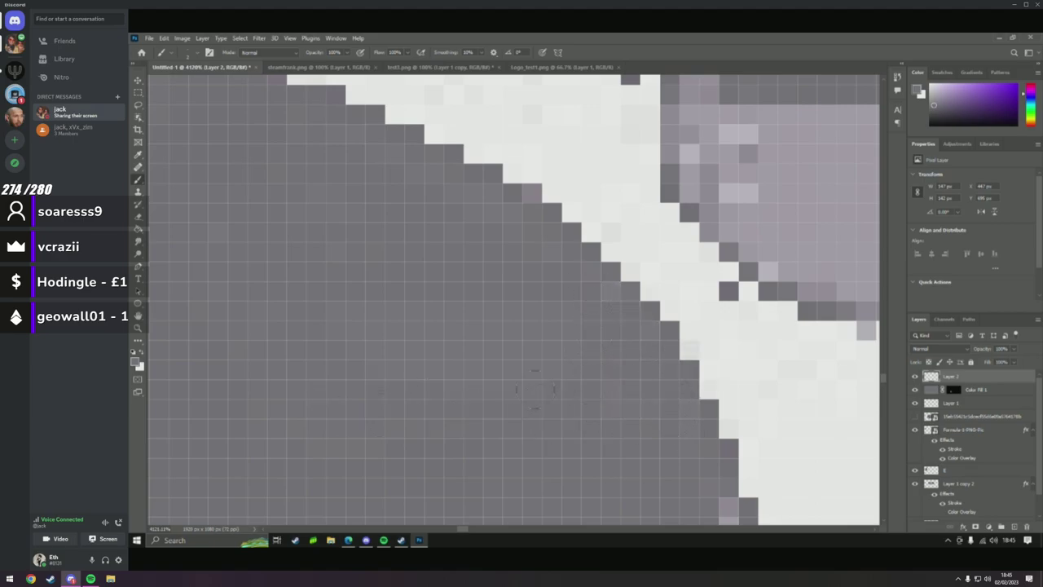
Paint dark grey over the pale patches in the lower part of the second smoke column.
left_click(138, 328)
mouse_move(249, 340)
left_mouse_down()
mouse_move(175, 187)
mouse_move(467, 383)
mouse_move(384, 242)
mouse_move(391, 268)
mouse_move(389, 212)
mouse_move(313, 182)
mouse_move(433, 270)
mouse_move(424, 300)
mouse_move(367, 322)
mouse_move(450, 235)
mouse_move(407, 368)
mouse_move(416, 413)
left_mouse_up()
key("b")
mouse_move(371, 311)
left_mouse_down()
mouse_move(488, 419)
mouse_move(532, 354)
mouse_move(521, 392)
mouse_move(524, 405)
mouse_move(544, 406)
mouse_move(626, 343)
mouse_move(599, 387)
mouse_move(520, 449)
mouse_move(474, 468)
mouse_move(455, 456)
mouse_move(571, 340)
left_mouse_up()
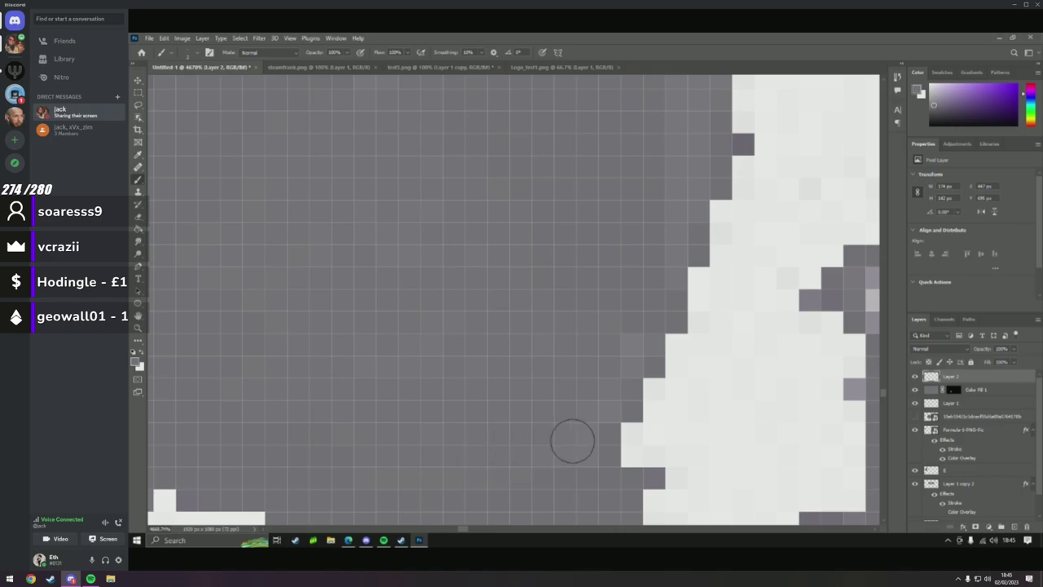
Paint dark grey over the three remaining pale patches near the foot of the second smoke column, below its jagged inner gap.
left_click(138, 328)
scroll(311, 354, "down", 10)
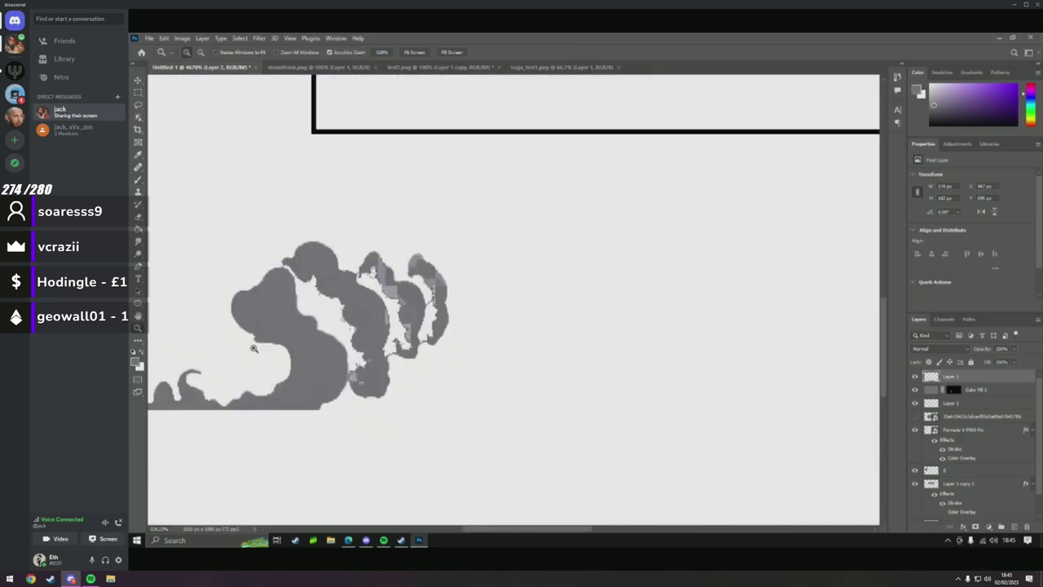
scroll(368, 371, "up", 10)
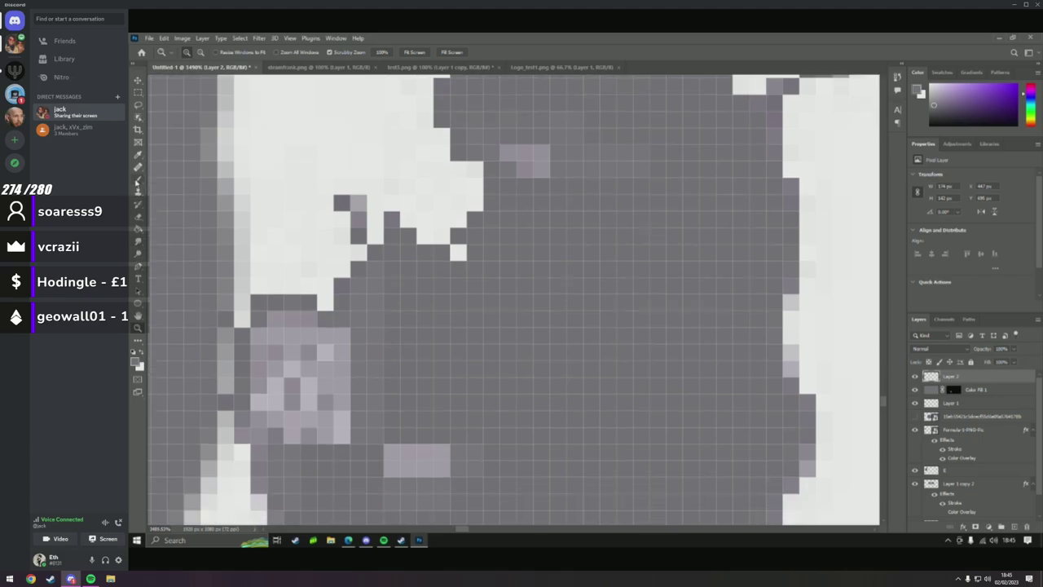
left_click(138, 180)
left_click_drag(540, 160, 509, 161)
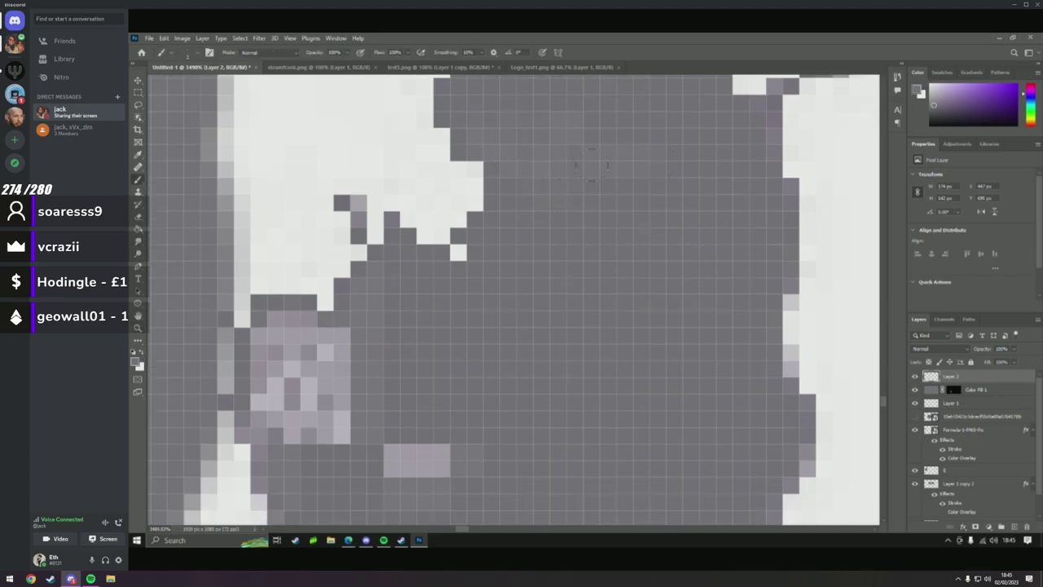
left_click_drag(440, 456, 399, 479)
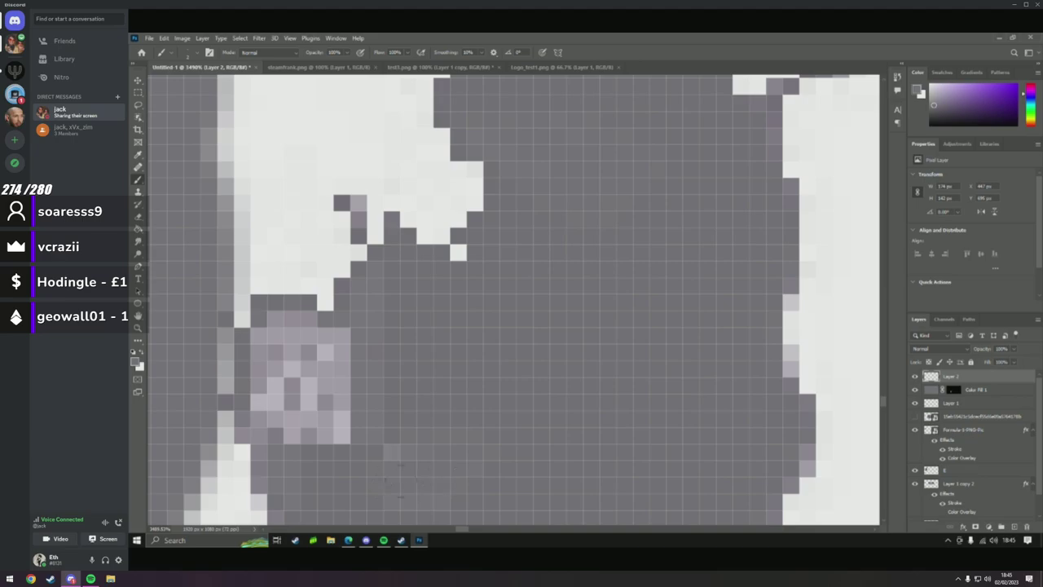
mouse_move(320, 476)
left_mouse_down()
mouse_move(374, 400)
mouse_move(342, 394)
mouse_move(344, 378)
mouse_move(282, 396)
mouse_move(309, 331)
mouse_move(276, 341)
mouse_move(264, 405)
mouse_move(269, 463)
mouse_move(277, 399)
mouse_move(314, 420)
mouse_move(276, 444)
left_mouse_up()
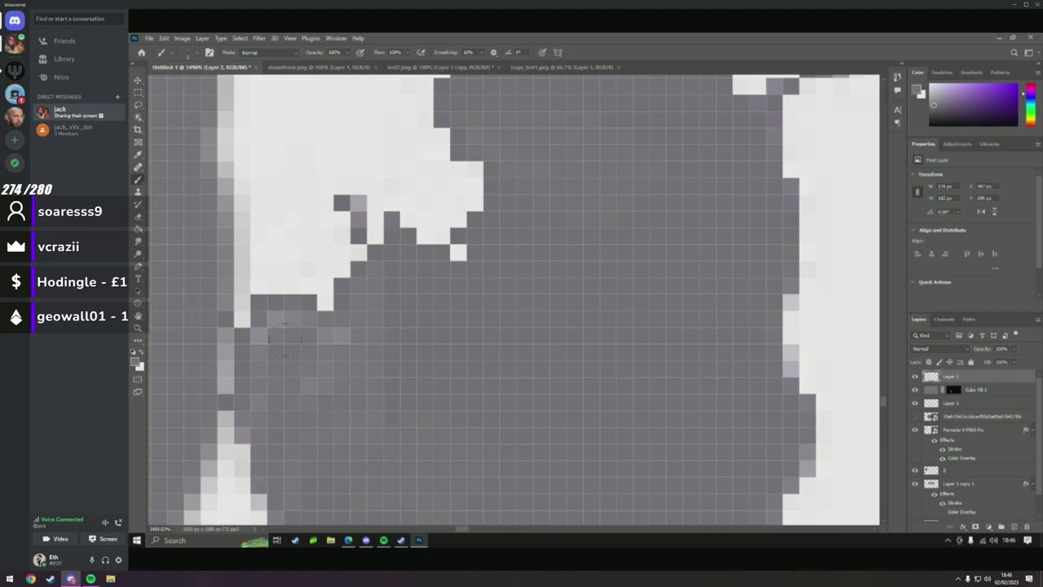
mouse_move(299, 323)
left_mouse_down()
mouse_move(265, 333)
mouse_move(268, 358)
left_mouse_up()
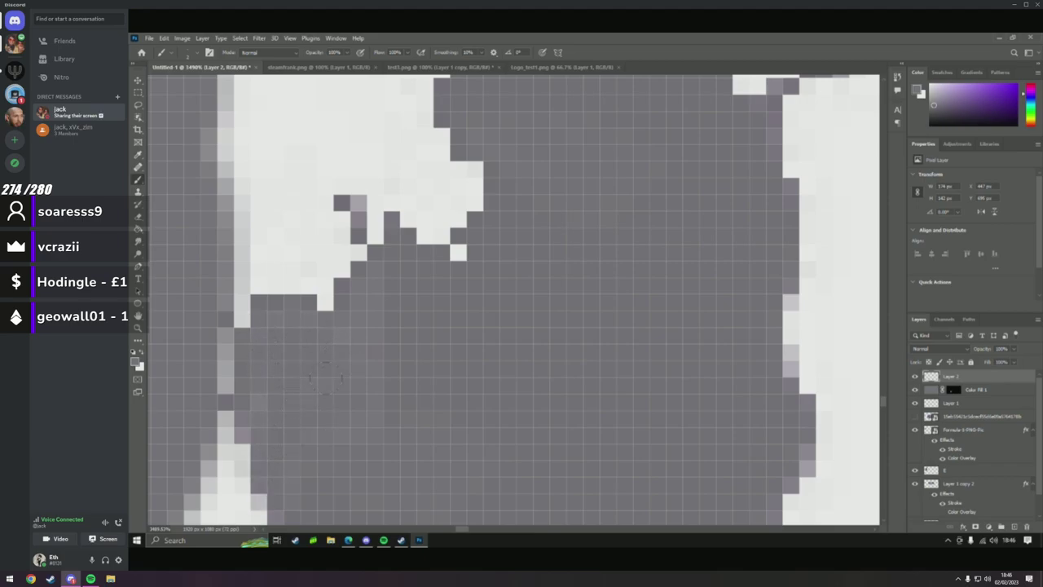
Paint dark grey over the narrow pale strip along the outer edge of the second smoke column.
left_click(138, 328)
scroll(438, 289, "down", 5)
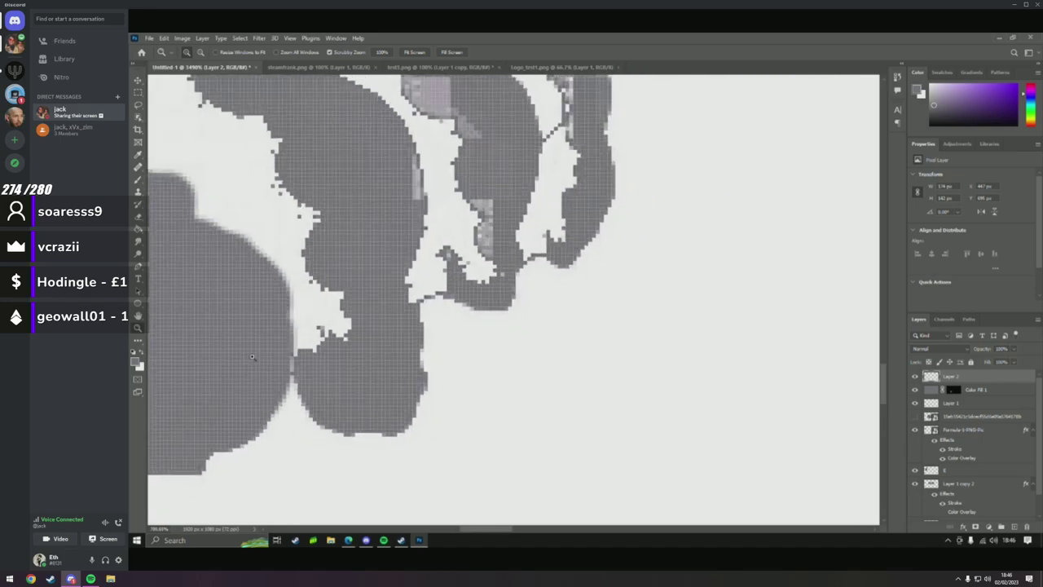
scroll(438, 288, "up", 6)
scroll(438, 288, "up", 4)
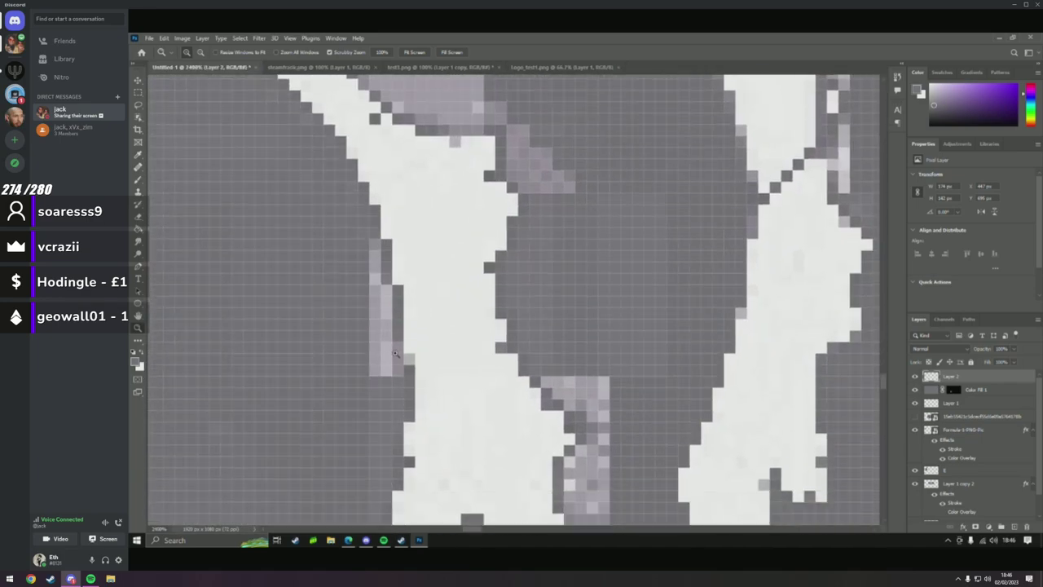
key("s")
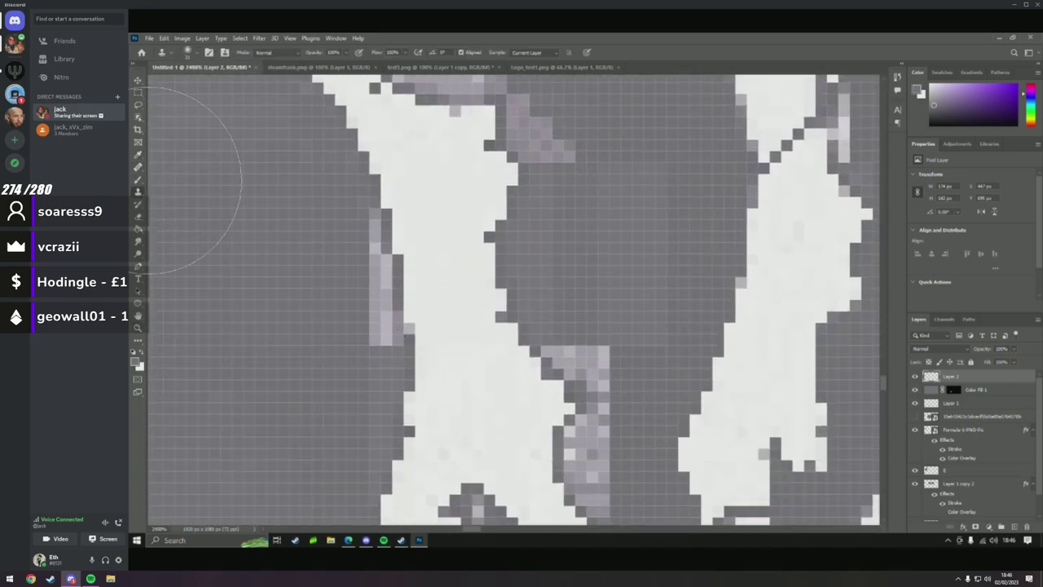
left_click(138, 179)
mouse_move(373, 216)
left_mouse_down()
mouse_move(376, 348)
mouse_move(373, 279)
mouse_move(372, 328)
mouse_move(385, 287)
left_mouse_up()
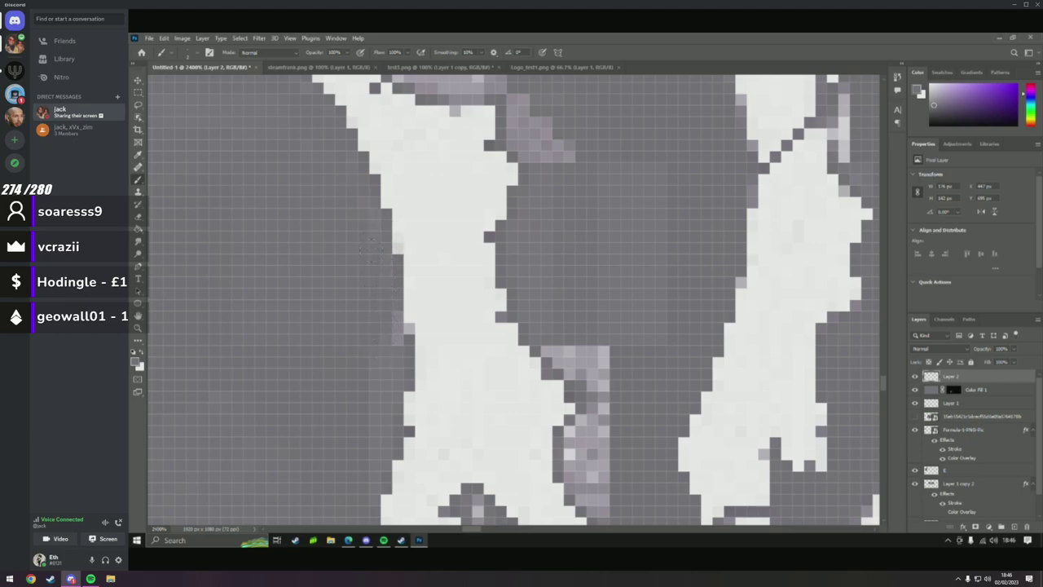
scroll(401, 367, "down", 2)
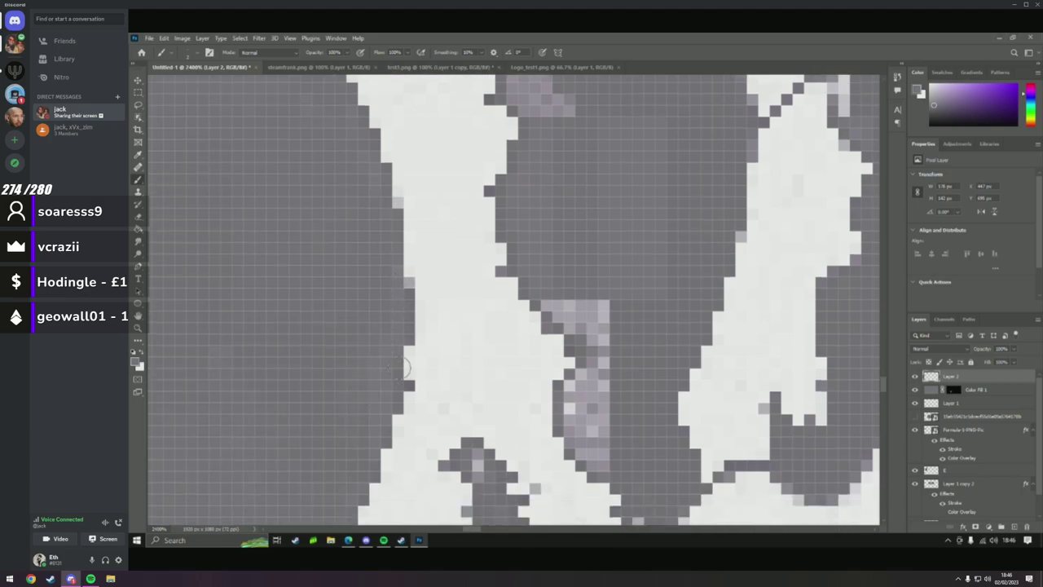
key("z")
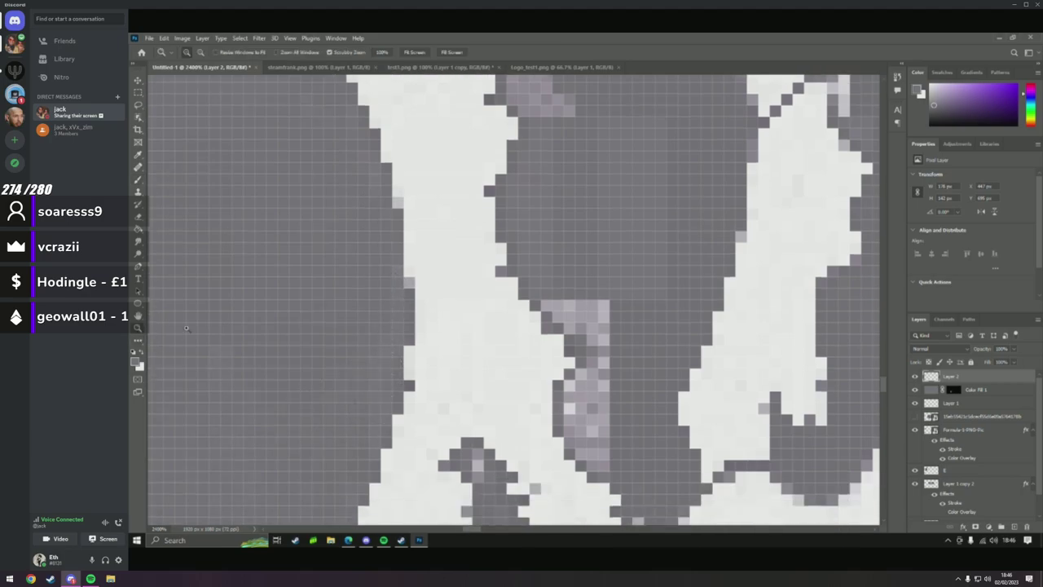
left_click_drag(277, 354, 242, 353)
left_click_drag(319, 320, 222, 371)
left_click_drag(281, 356, 295, 308)
scroll(295, 308, "down", 1)
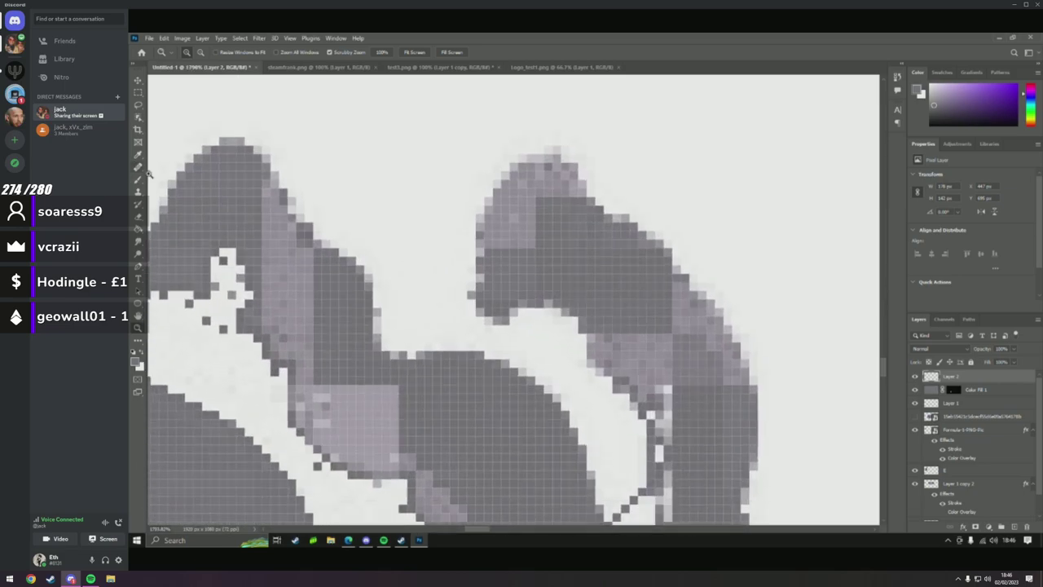
left_click(139, 180)
mouse_move(262, 186)
left_mouse_down()
mouse_move(301, 253)
mouse_move(285, 246)
mouse_move(298, 300)
mouse_move(259, 271)
mouse_move(261, 309)
mouse_move(295, 358)
mouse_move(308, 247)
mouse_move(309, 293)
mouse_move(277, 329)
mouse_move(263, 259)
mouse_move(317, 433)
mouse_move(393, 464)
mouse_move(415, 457)
mouse_move(364, 461)
mouse_move(316, 432)
mouse_move(319, 424)
mouse_move(331, 438)
mouse_move(297, 359)
left_mouse_up()
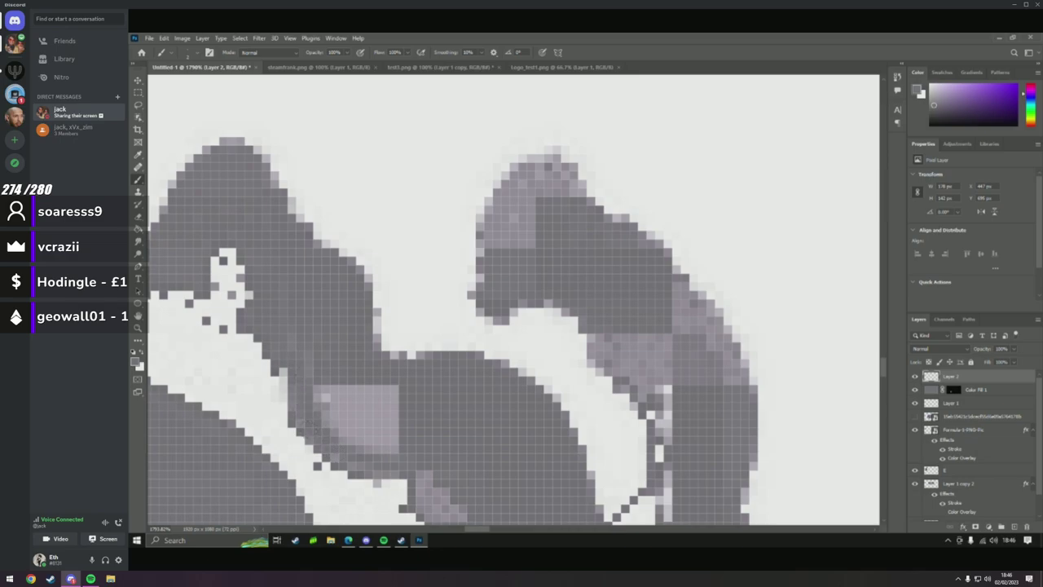
mouse_move(322, 399)
left_mouse_down()
mouse_move(331, 392)
mouse_move(269, 390)
left_mouse_up()
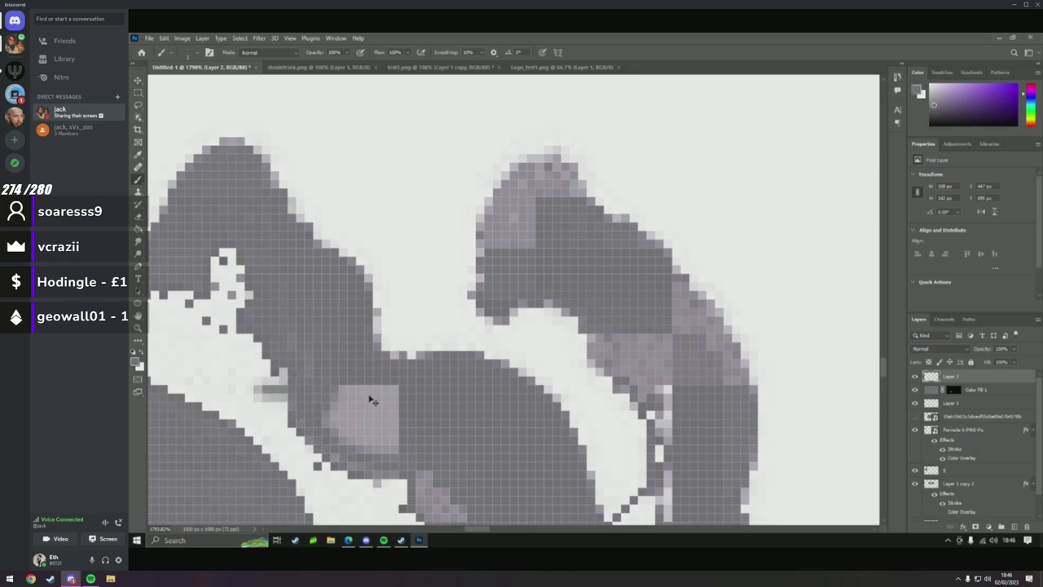
key("ctrl+z")
key("ctrl+z")
key("ctrl+z")
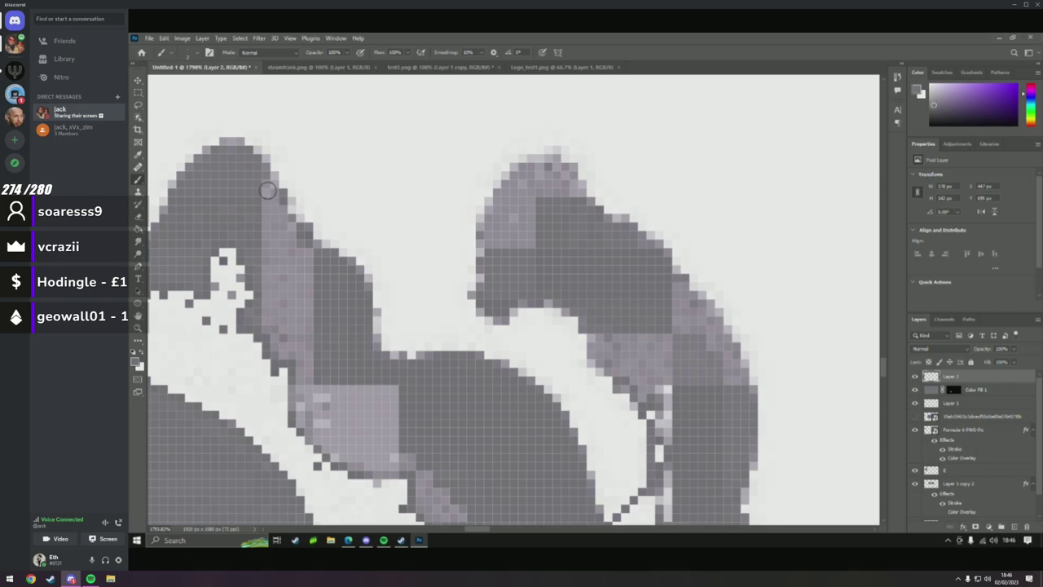
Paint dark grey over the pale band and the pale blocks in the upper half of the third smoke column.
mouse_move(267, 190)
left_mouse_down()
mouse_move(285, 298)
mouse_move(266, 251)
mouse_move(295, 259)
mouse_move(315, 287)
mouse_move(271, 216)
left_mouse_up()
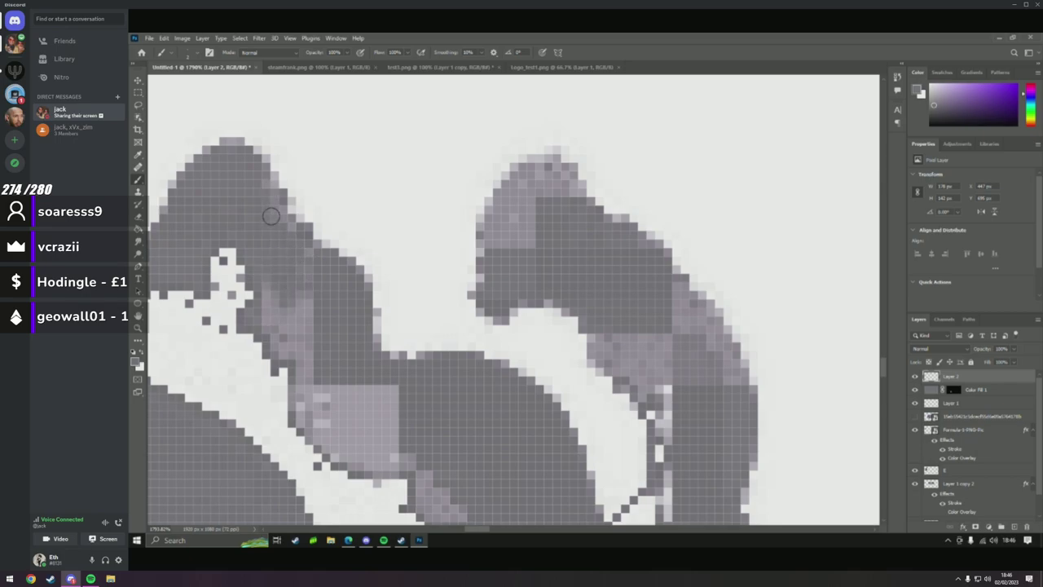
mouse_move(286, 303)
left_mouse_down()
mouse_move(295, 323)
mouse_move(270, 291)
mouse_move(309, 358)
mouse_move(298, 284)
left_mouse_up()
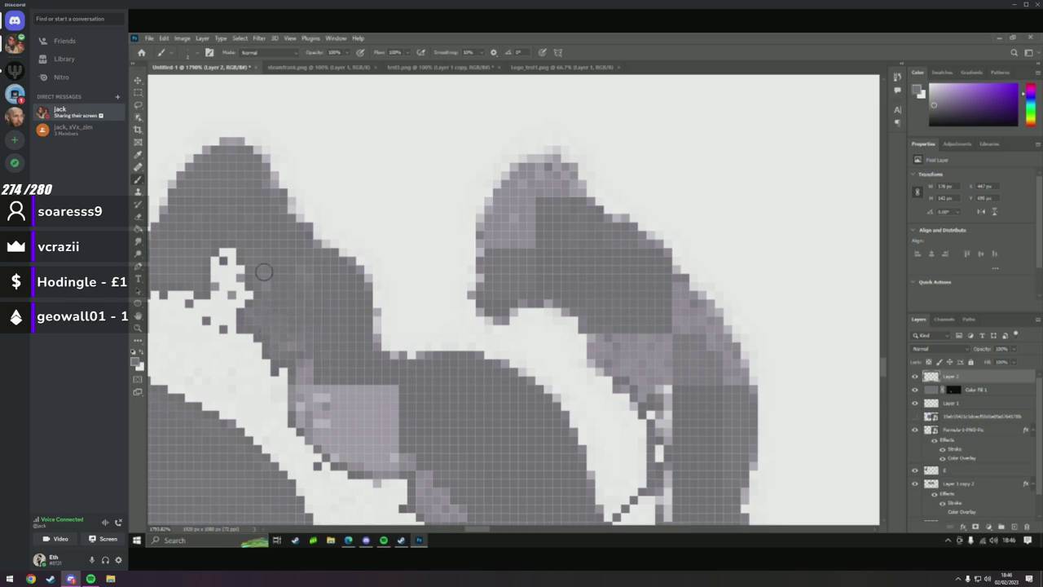
mouse_move(305, 404)
left_mouse_down()
mouse_move(348, 425)
mouse_move(406, 418)
mouse_move(391, 395)
mouse_move(361, 391)
mouse_move(387, 387)
mouse_move(318, 392)
mouse_move(377, 417)
mouse_move(342, 411)
left_mouse_up()
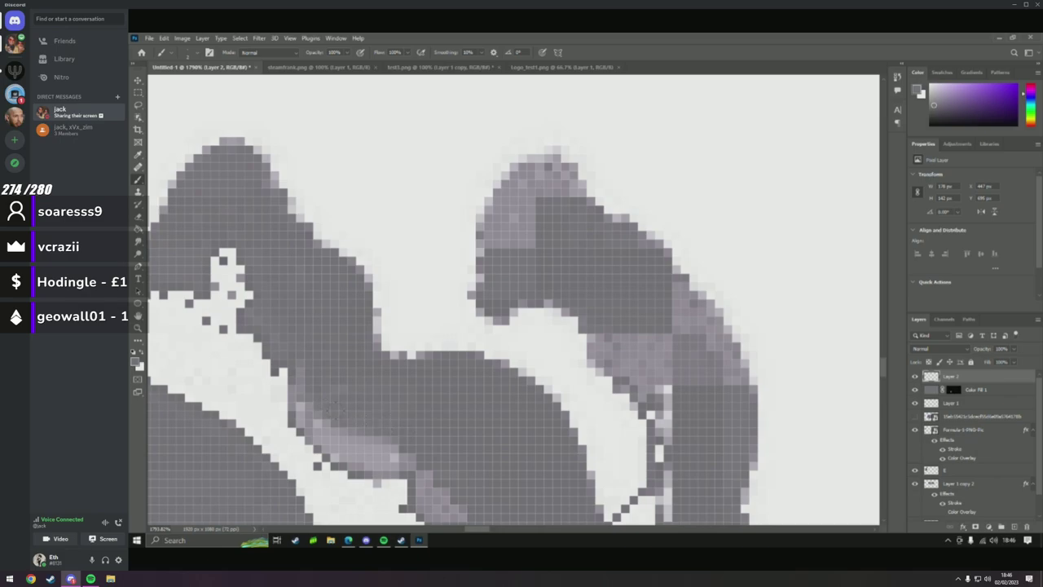
scroll(328, 366, "down", 2)
mouse_move(298, 375)
left_mouse_down()
mouse_move(319, 406)
mouse_move(352, 421)
mouse_move(422, 426)
mouse_move(326, 426)
mouse_move(325, 377)
mouse_move(376, 402)
left_mouse_up()
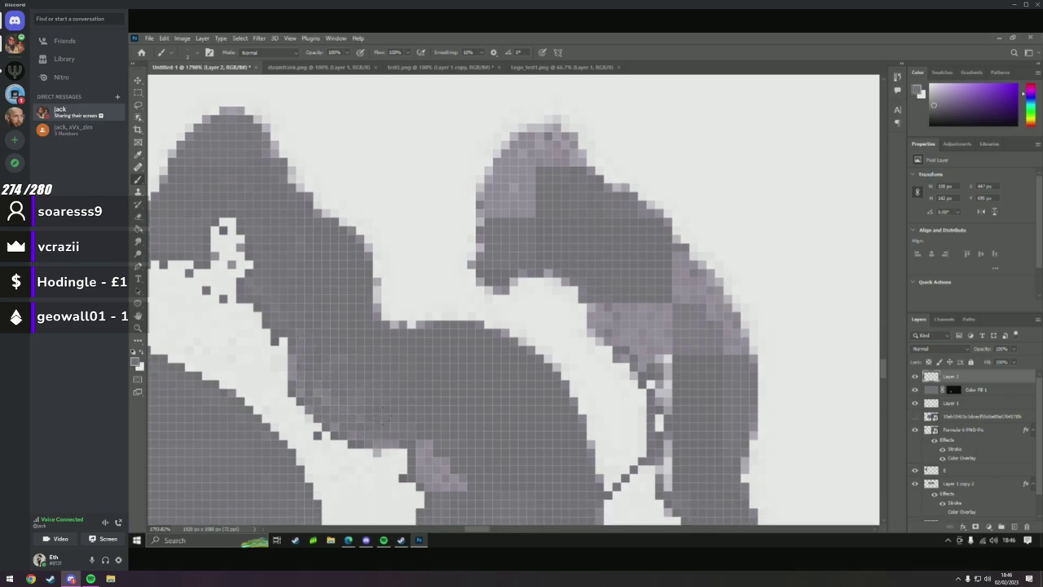
scroll(398, 450, "down", 1)
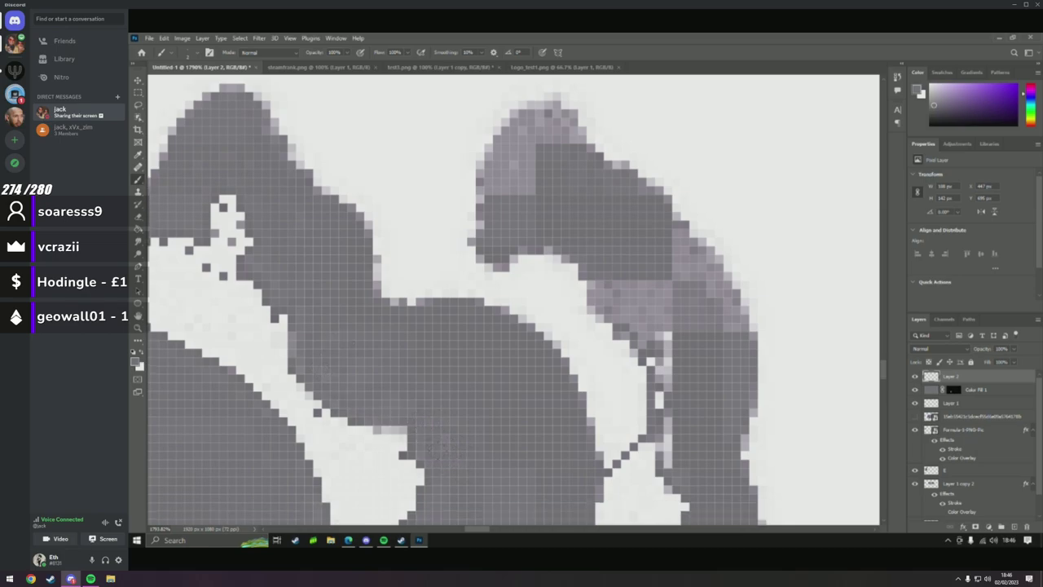
Paint dark grey over the pale patch on the lower inner edge of the third smoke column and the pale pixels in its hook.
scroll(438, 445, "down", 9)
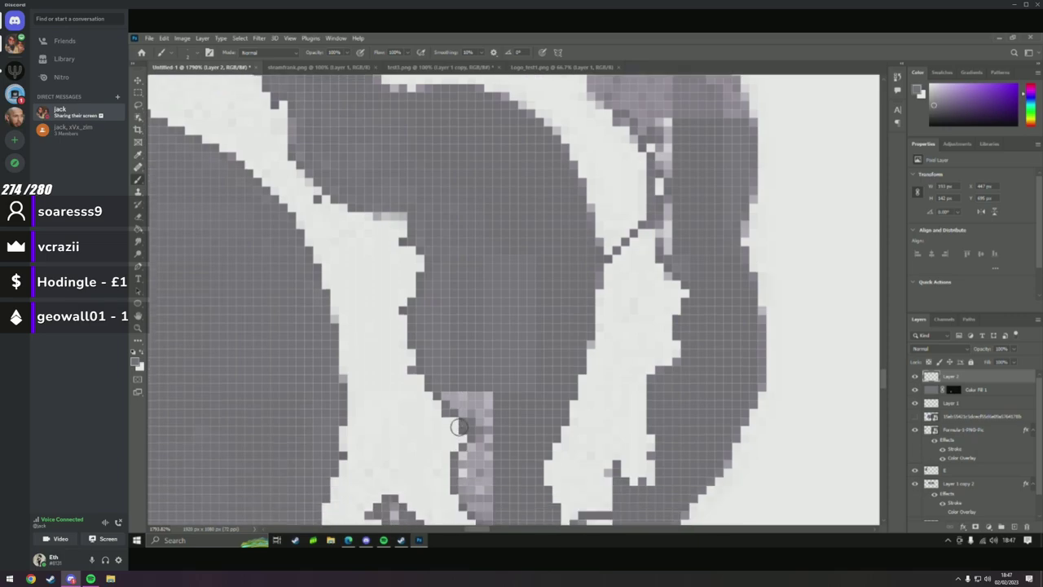
scroll(459, 427, "down", 2)
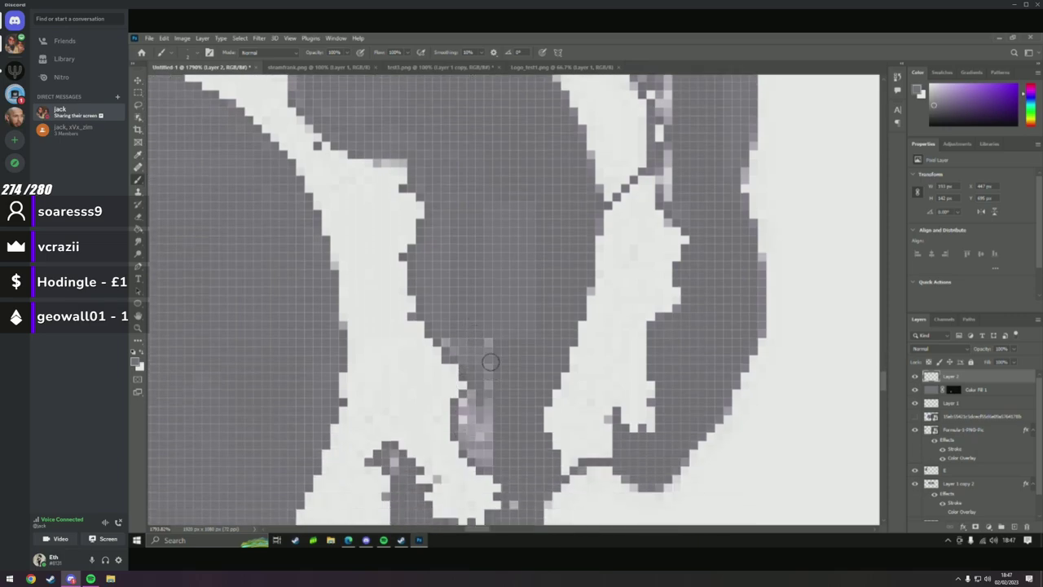
mouse_move(490, 361)
left_mouse_down()
mouse_move(459, 336)
mouse_move(445, 345)
mouse_move(479, 367)
mouse_move(494, 465)
mouse_move(470, 425)
mouse_move(472, 398)
mouse_move(464, 435)
mouse_move(497, 464)
mouse_move(470, 413)
mouse_move(488, 393)
mouse_move(466, 426)
mouse_move(493, 461)
mouse_move(472, 427)
mouse_move(482, 391)
mouse_move(461, 435)
mouse_move(497, 457)
left_mouse_up()
scroll(489, 440, "down", 3)
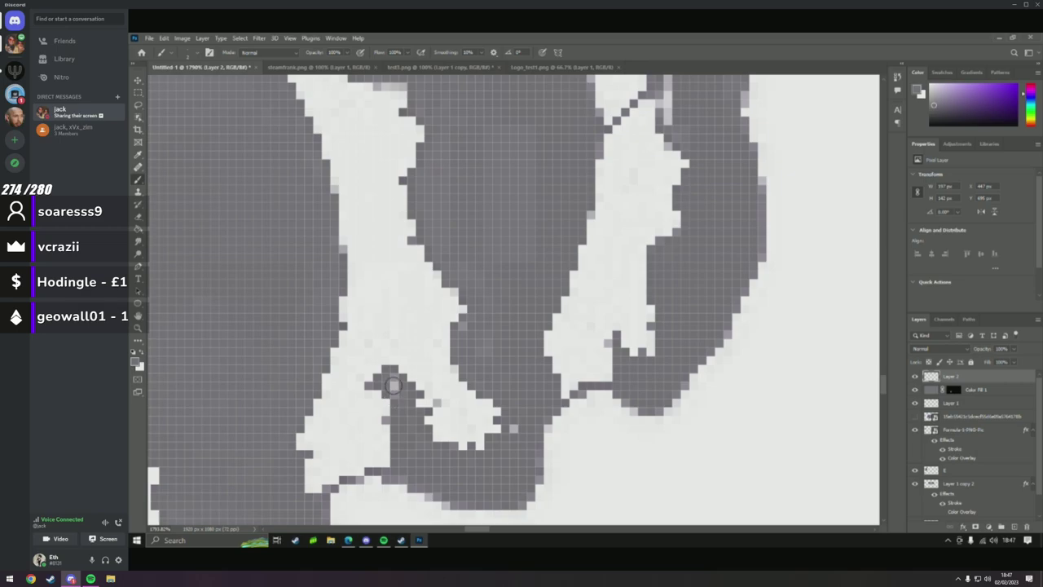
Paint dark grey over the pale patches at the tip and along the inner and outer edges of the outermost smoke column.
left_click(137, 328)
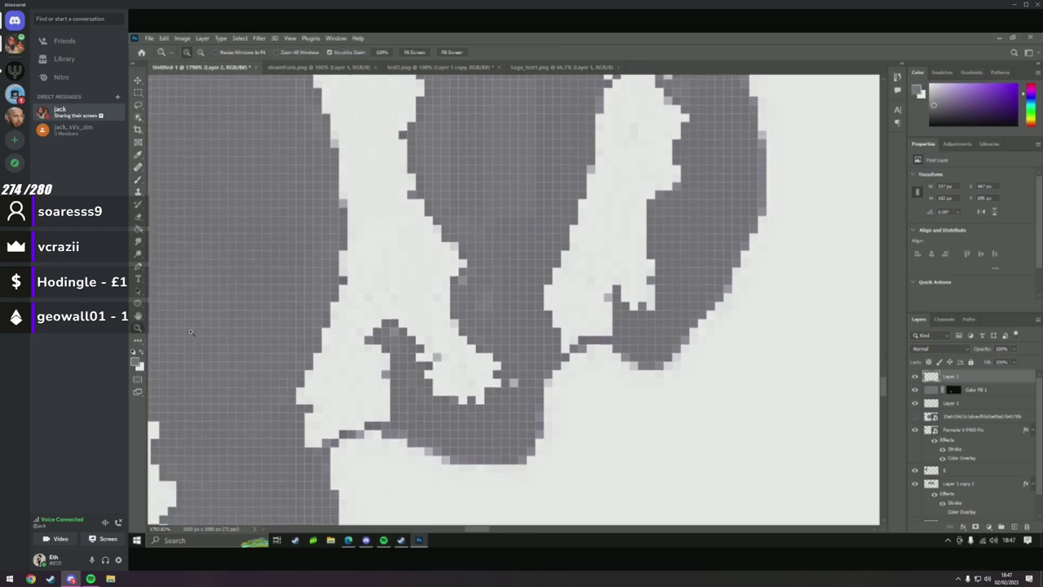
scroll(329, 306, "down", 10)
scroll(330, 305, "up", 10)
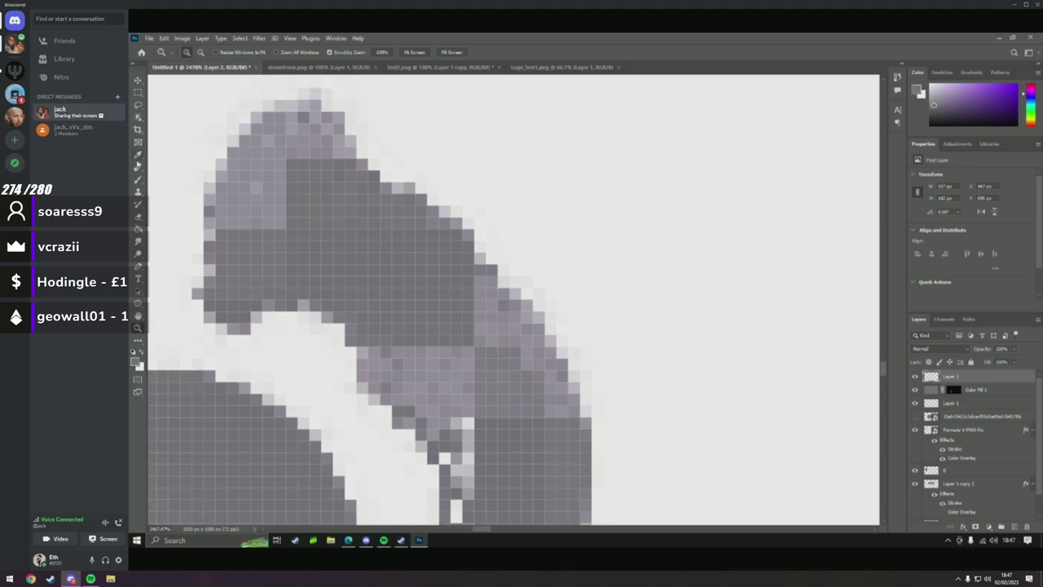
left_click(139, 179)
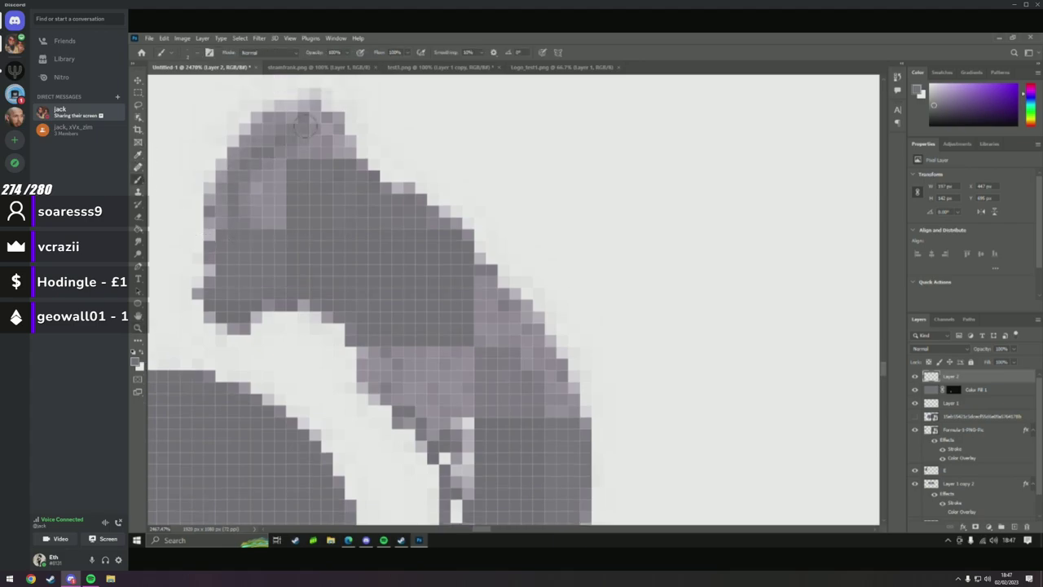
mouse_move(303, 126)
left_mouse_down()
mouse_move(256, 203)
mouse_move(288, 173)
mouse_move(287, 210)
mouse_move(232, 210)
mouse_move(247, 161)
left_mouse_up()
left_click_drag(217, 206, 218, 163)
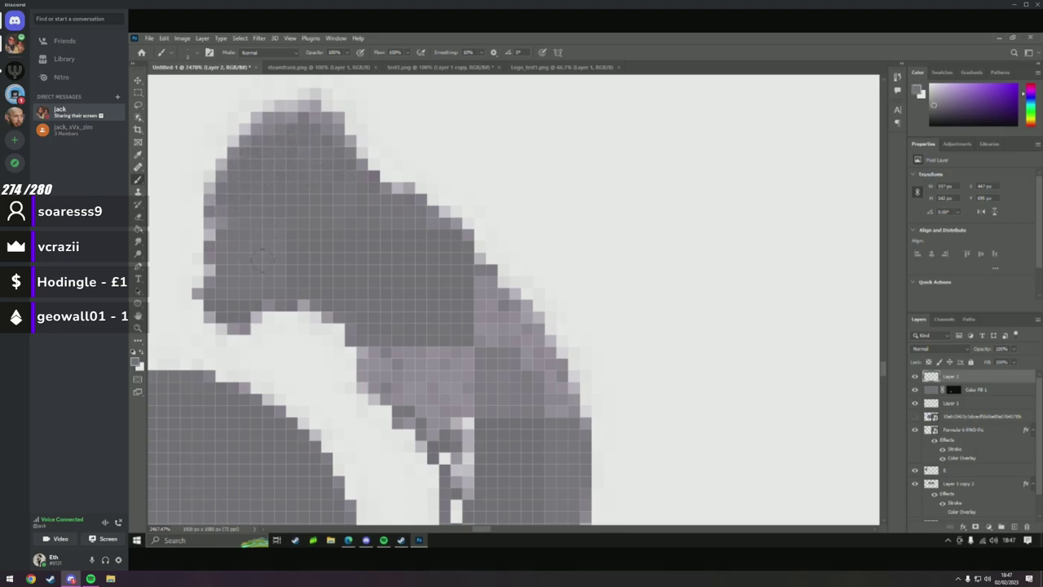
mouse_move(419, 351)
left_mouse_down()
mouse_move(520, 411)
mouse_move(428, 316)
mouse_move(536, 405)
mouse_move(443, 311)
mouse_move(524, 347)
mouse_move(470, 290)
mouse_move(522, 350)
mouse_move(473, 290)
left_mouse_up()
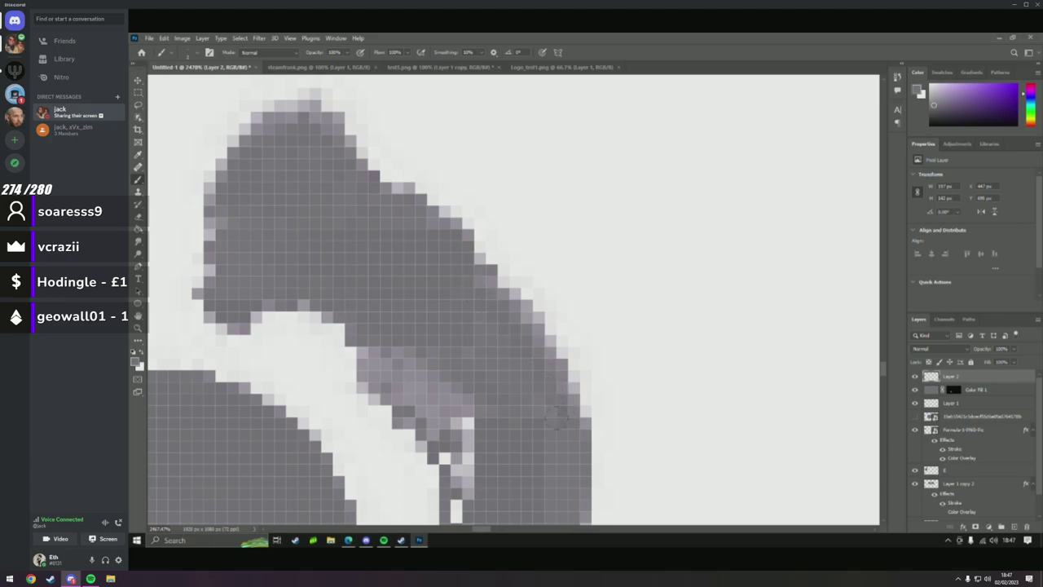
mouse_move(383, 359)
left_mouse_down()
mouse_move(466, 425)
mouse_move(392, 374)
mouse_move(411, 392)
mouse_move(372, 333)
mouse_move(461, 355)
mouse_move(452, 352)
mouse_move(453, 412)
mouse_move(484, 473)
mouse_move(474, 416)
mouse_move(462, 504)
mouse_move(459, 464)
left_mouse_up()
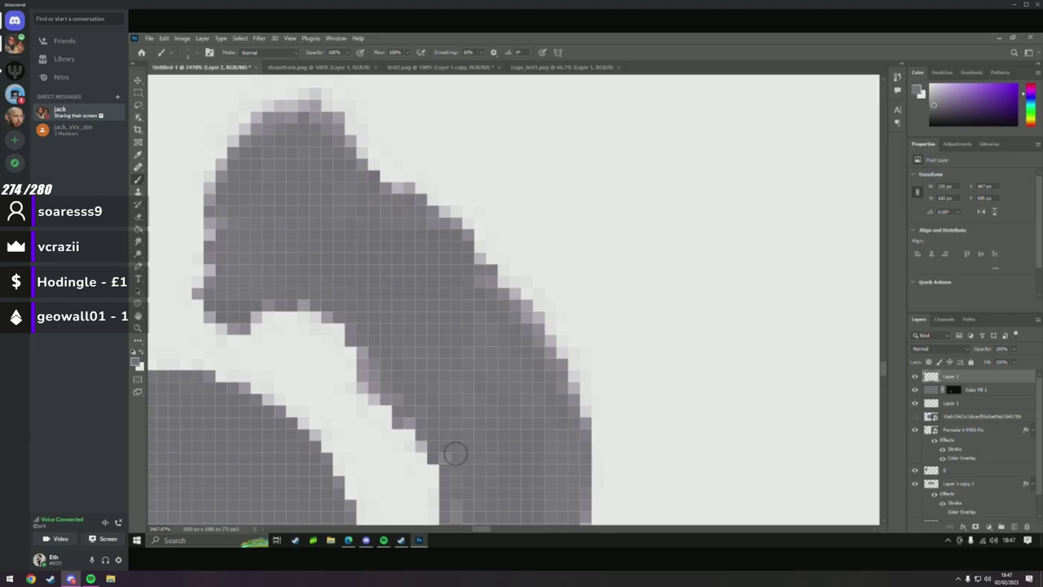
Paint dark grey over the pale strip on the outermost smoke column's inner edge, beside the thin diagonal pixel line.
key("z")
scroll(330, 386, "down", 5)
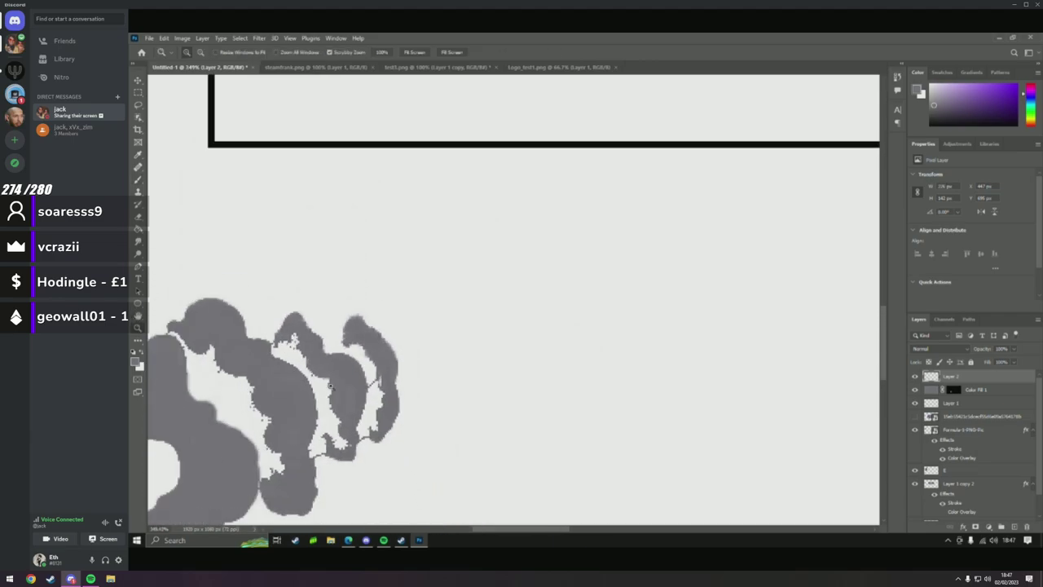
scroll(367, 391, "down", 2)
scroll(412, 285, "up", 8)
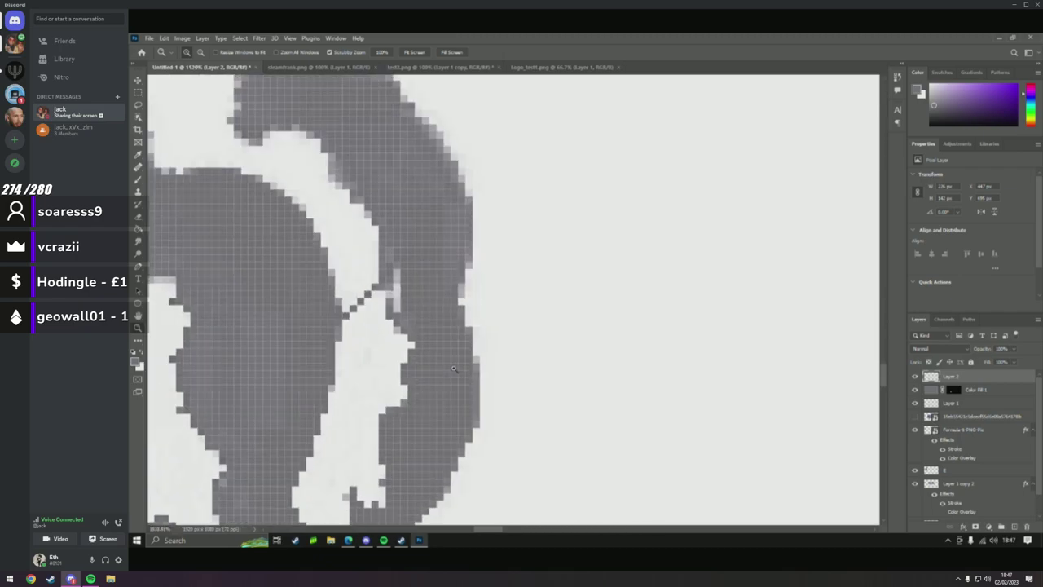
scroll(415, 284, "up", 3)
left_click(137, 180)
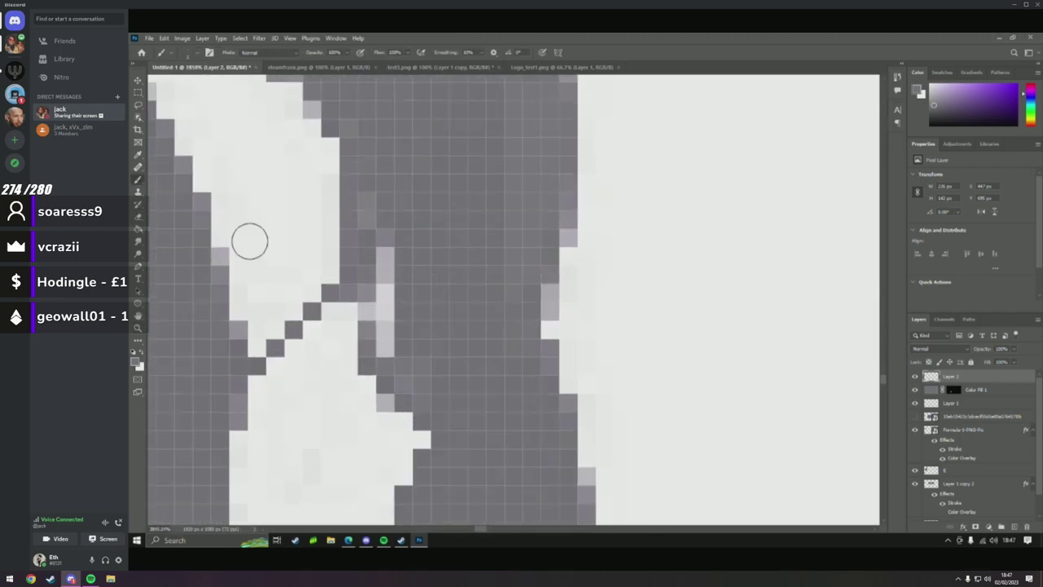
left_click_drag(382, 235, 398, 349)
left_click(384, 348)
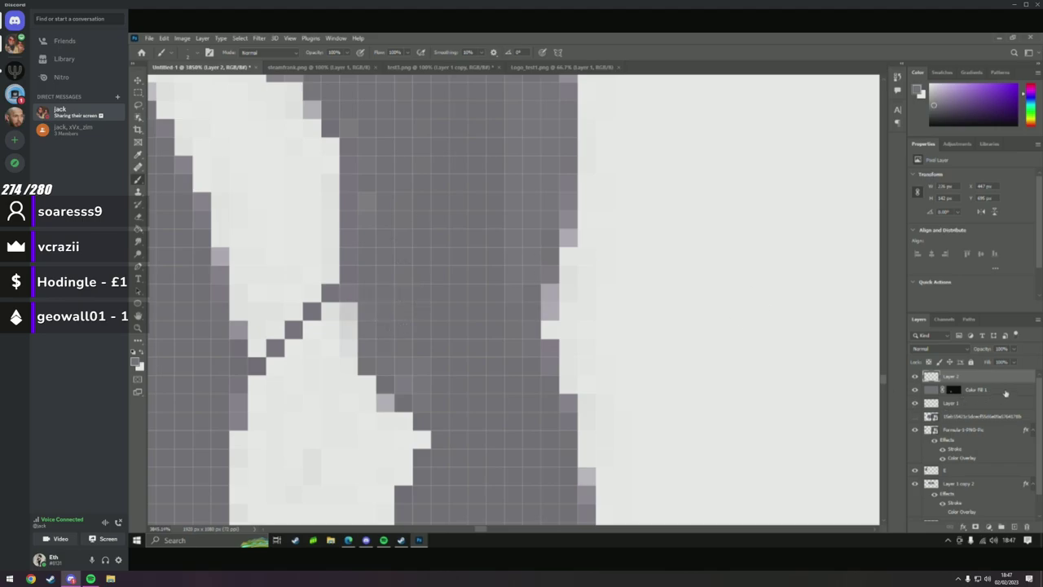
Merge the Color Fill 1 layer with Layer 2 and ready the Eraser with a small brush tip.
left_click(1006, 392)
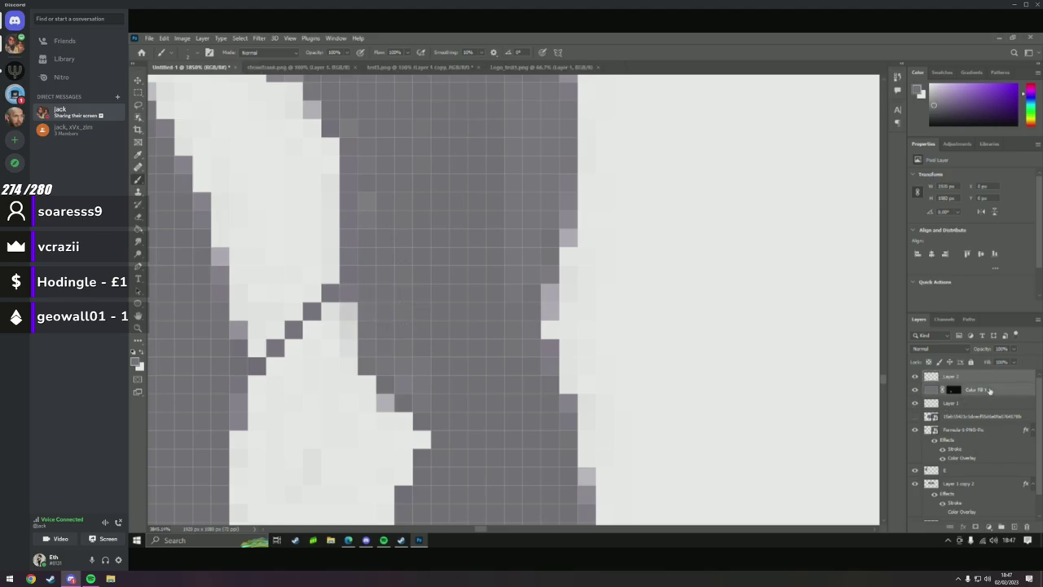
key("Delete")
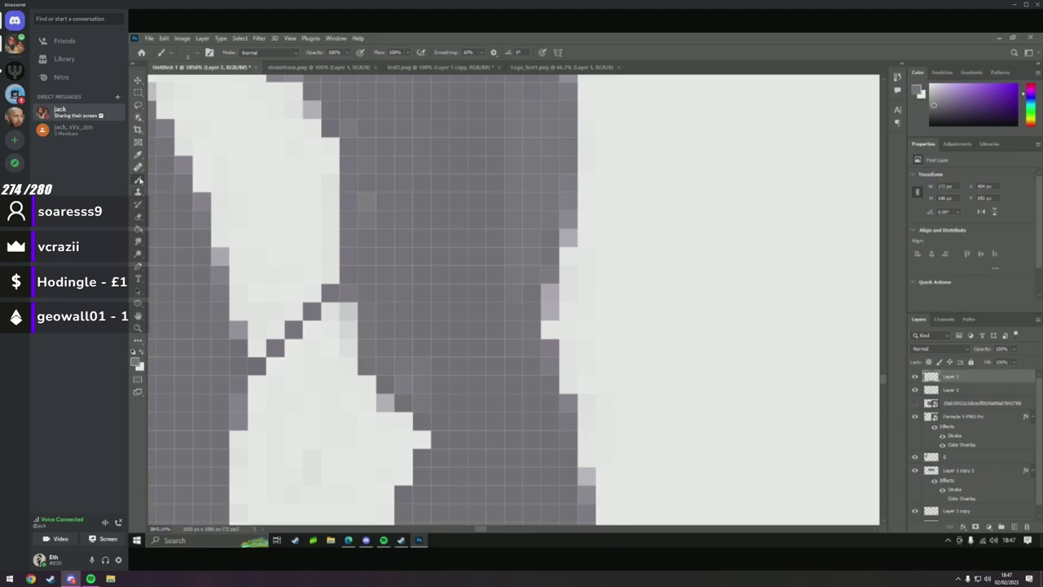
left_click(140, 217)
right_click(295, 298)
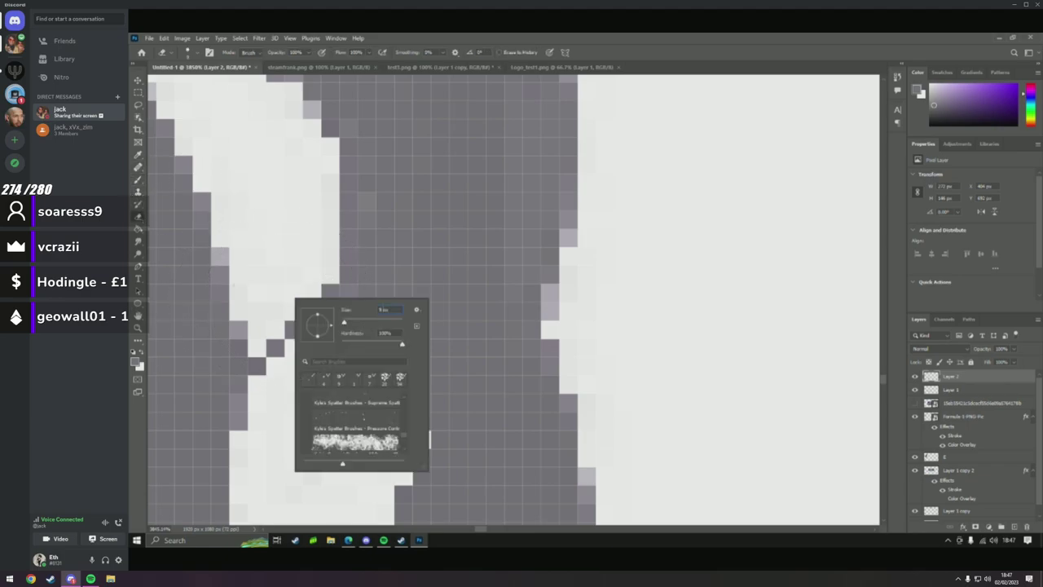
key("Return")
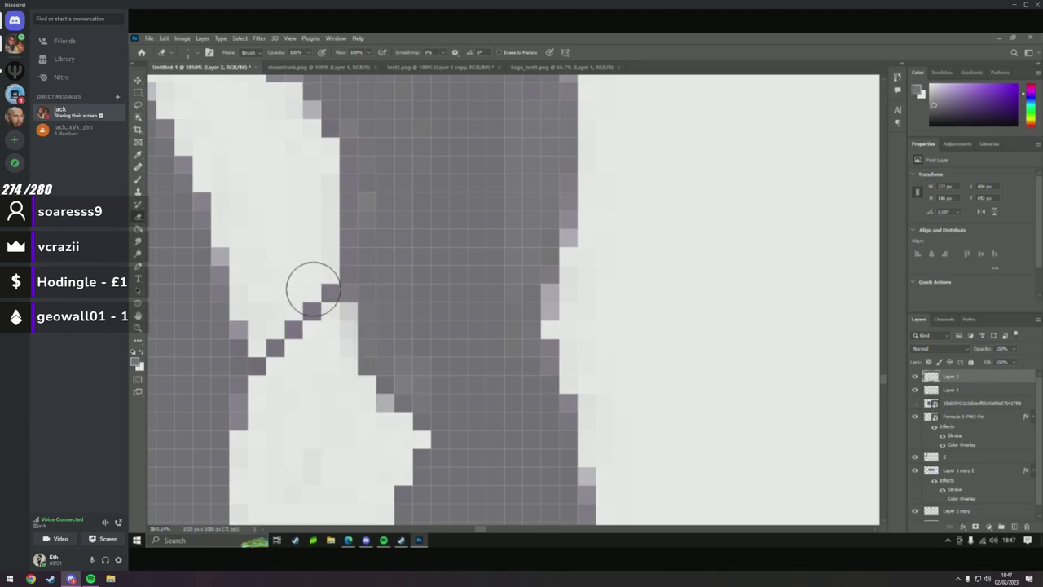
Toggle Layer 1 and Layer 2 off and on to compare their contents, and merge the two layers.
left_click(915, 390)
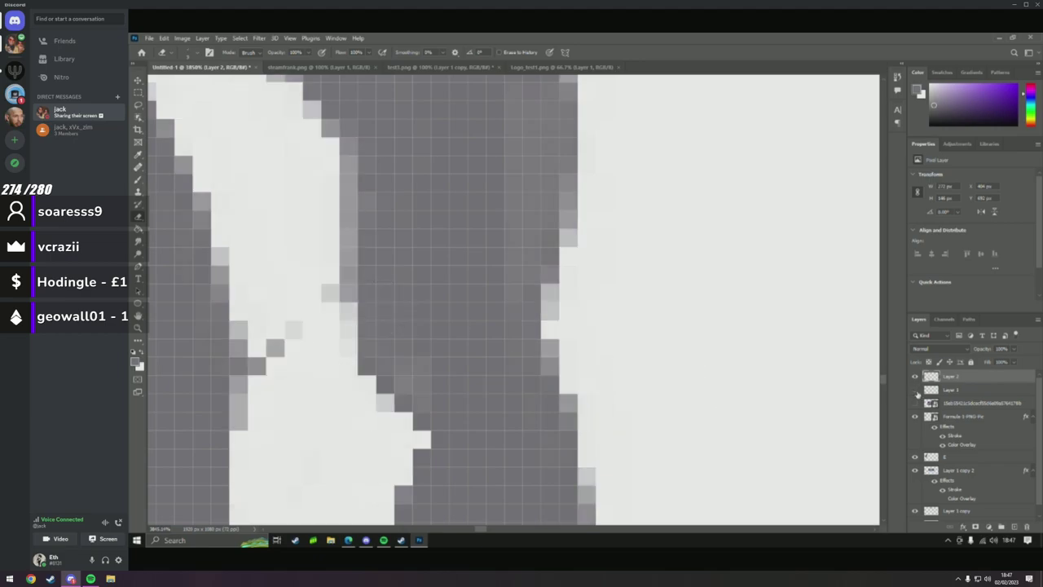
left_click(915, 390)
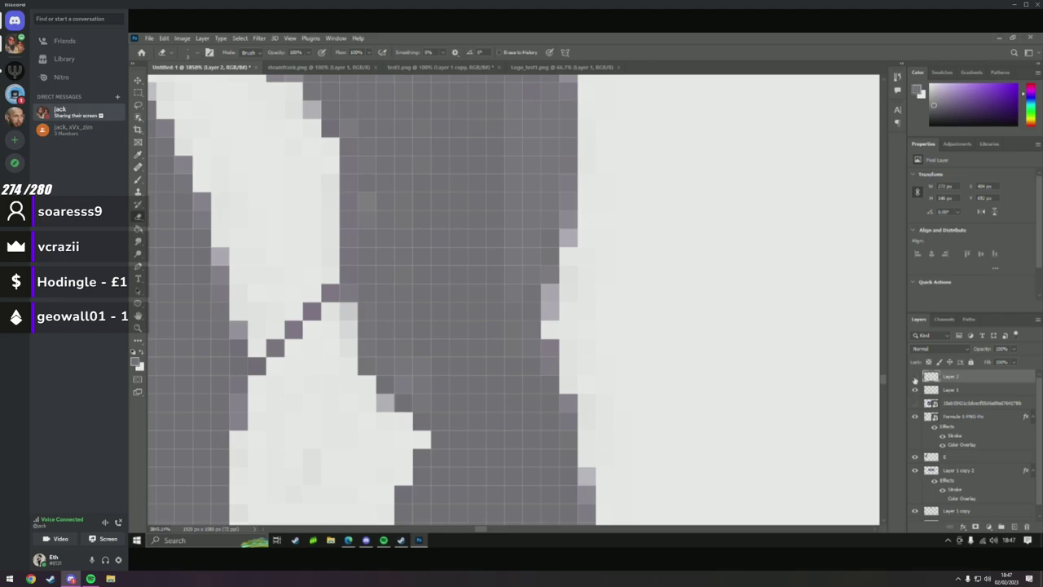
left_click(914, 378)
left_click(914, 378)
left_click(980, 394)
key("Delete")
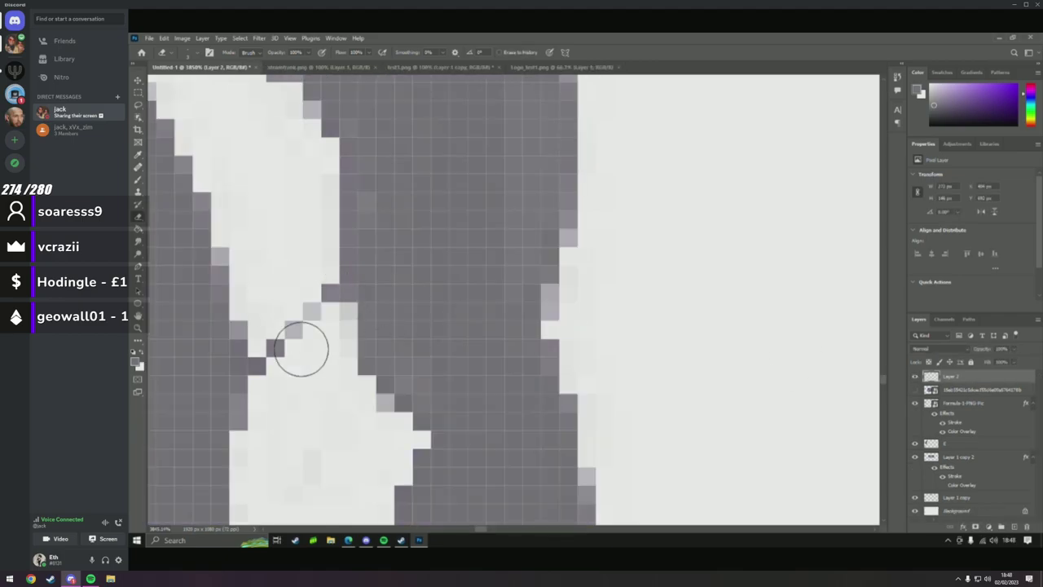
Erase the thin diagonal pixel line crossing the pale gap beside the outermost smoke column.
mouse_move(302, 349)
left_mouse_down()
mouse_move(310, 247)
mouse_move(314, 340)
mouse_move(299, 321)
mouse_move(282, 358)
mouse_move(280, 302)
mouse_move(279, 396)
mouse_move(269, 406)
mouse_move(270, 355)
mouse_move(288, 359)
mouse_move(309, 284)
mouse_move(273, 306)
mouse_move(266, 428)
mouse_move(277, 317)
left_mouse_up()
right_click(300, 322)
left_click(282, 293)
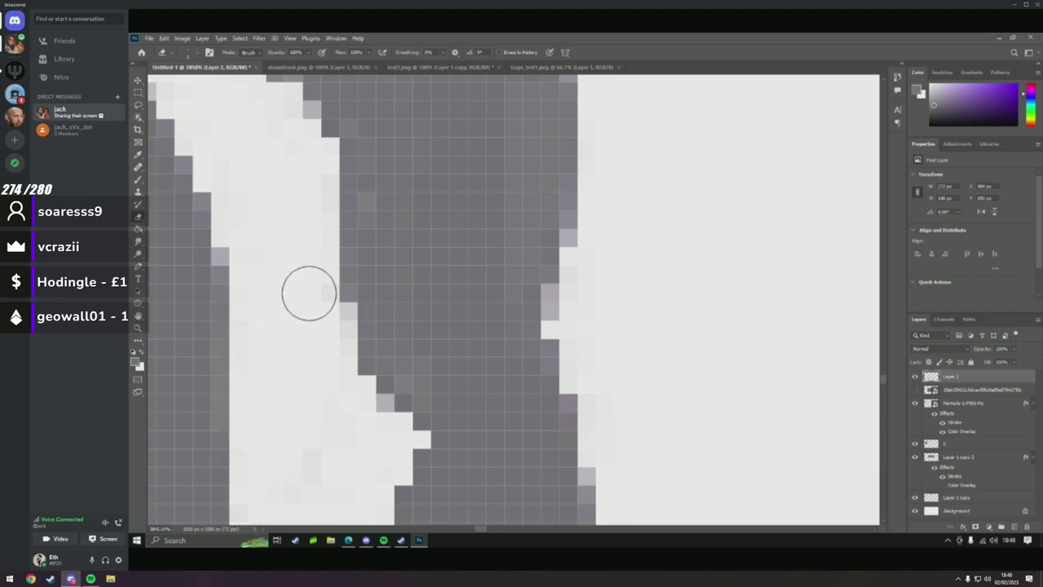
Erase the stray grey pixels in the pale gap beside the lower end of the outermost smoke column.
key("z")
mouse_move(263, 328)
left_mouse_down()
mouse_move(223, 374)
mouse_move(272, 298)
mouse_move(327, 291)
mouse_move(330, 278)
left_mouse_up()
left_click(138, 216)
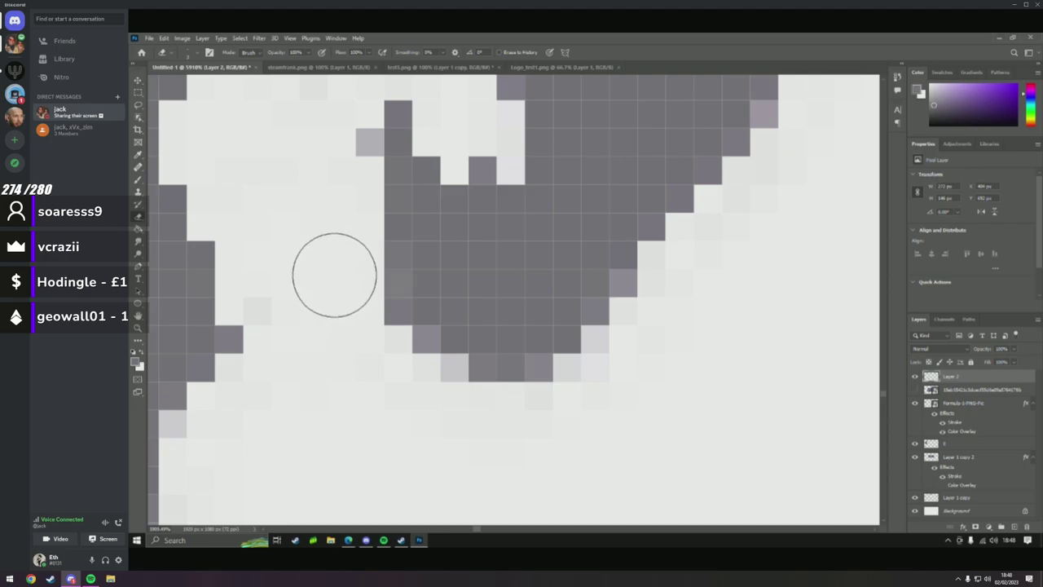
mouse_move(274, 321)
left_mouse_down()
mouse_move(265, 344)
mouse_move(262, 412)
mouse_move(308, 169)
mouse_move(332, 146)
mouse_move(293, 135)
mouse_move(302, 184)
mouse_move(315, 124)
mouse_move(336, 202)
mouse_move(340, 175)
mouse_move(336, 187)
mouse_move(305, 154)
left_mouse_up()
scroll(313, 139, "up", 1)
Using a 1 px Eraser, remove the stray grey pixels in the open pale area beneath the third smoke column's tip.
key("z")
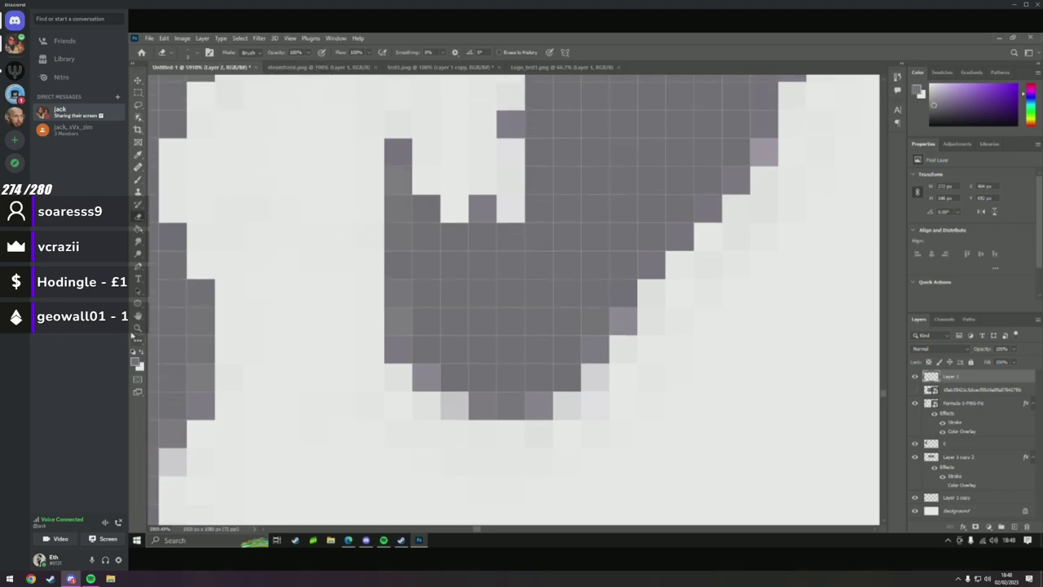
left_click_drag(299, 342, 214, 355)
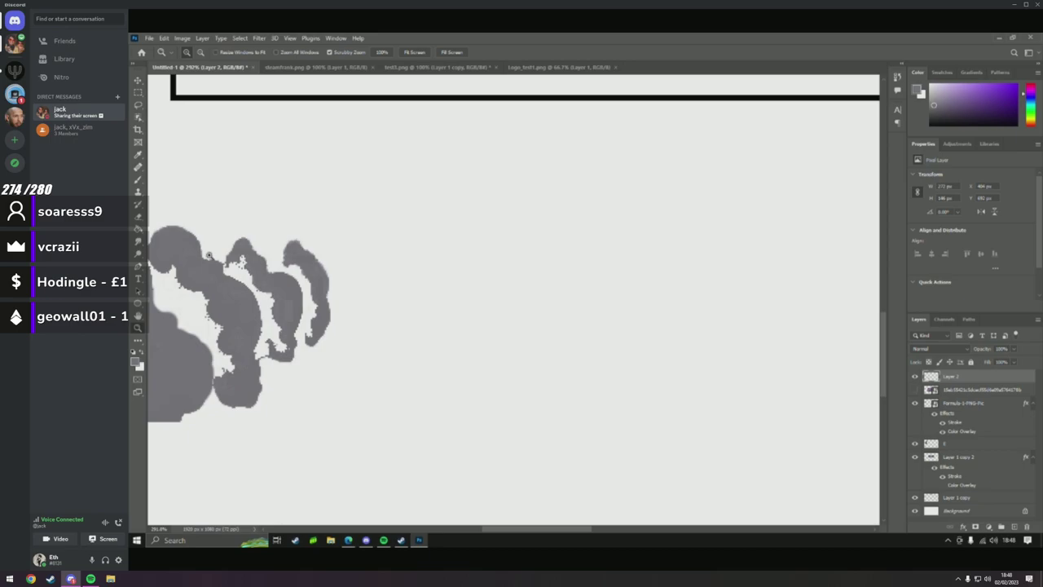
left_click_drag(209, 255, 366, 285)
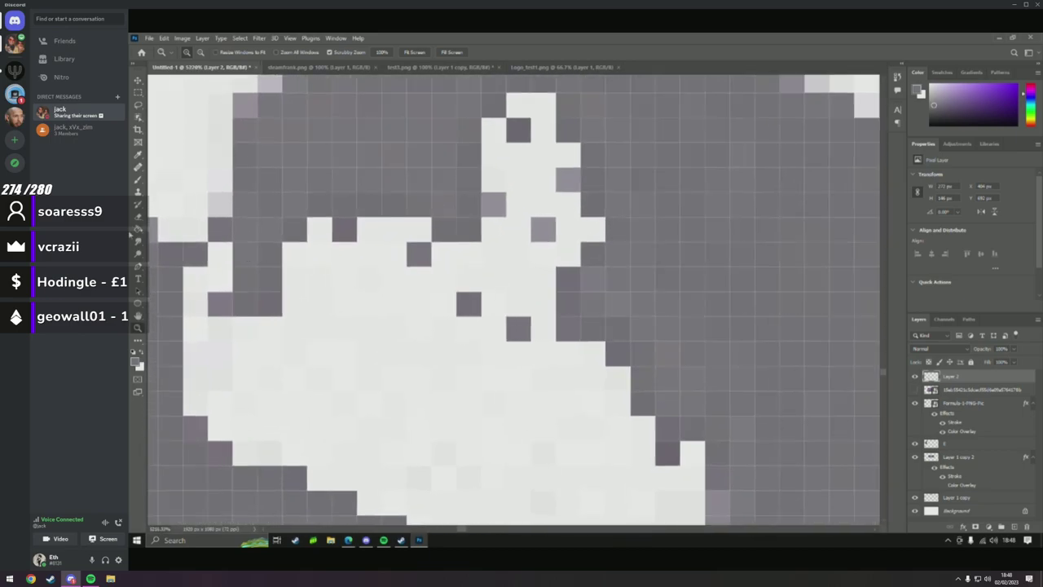
left_click(138, 215)
right_click(375, 303)
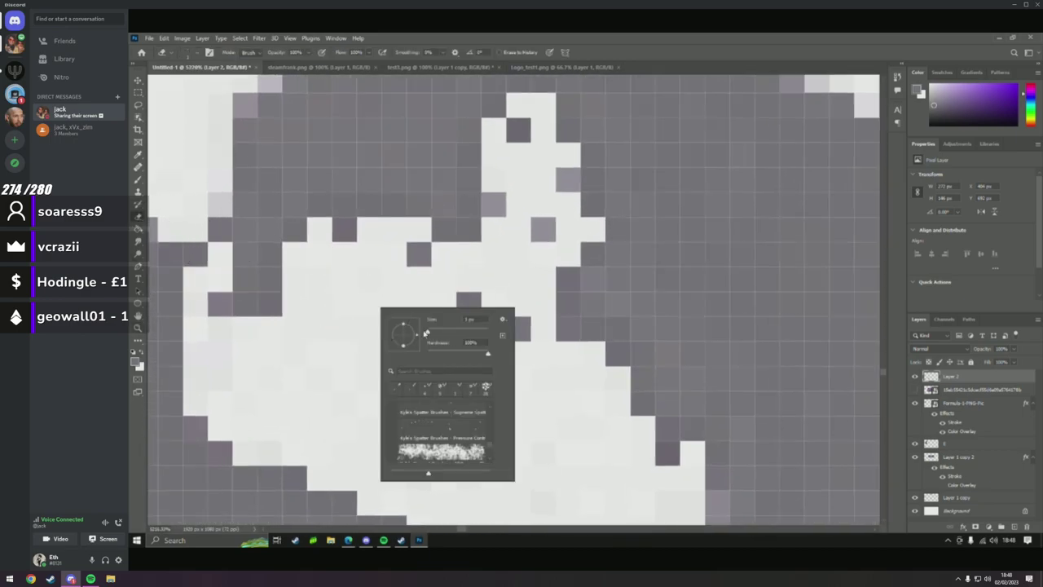
left_click(468, 318)
left_click(466, 296)
left_click(469, 300)
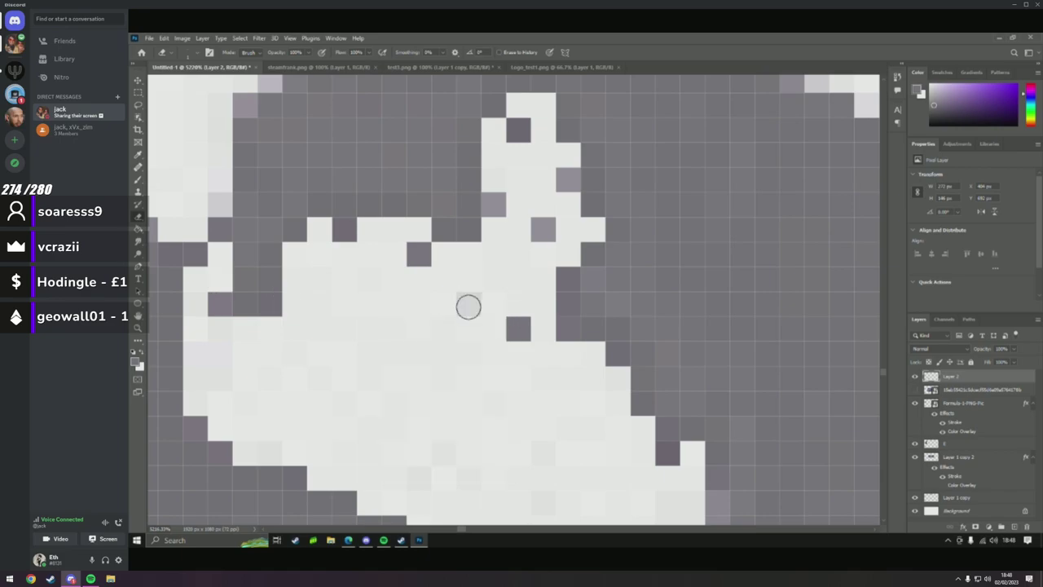
left_click(508, 330)
left_click(418, 259)
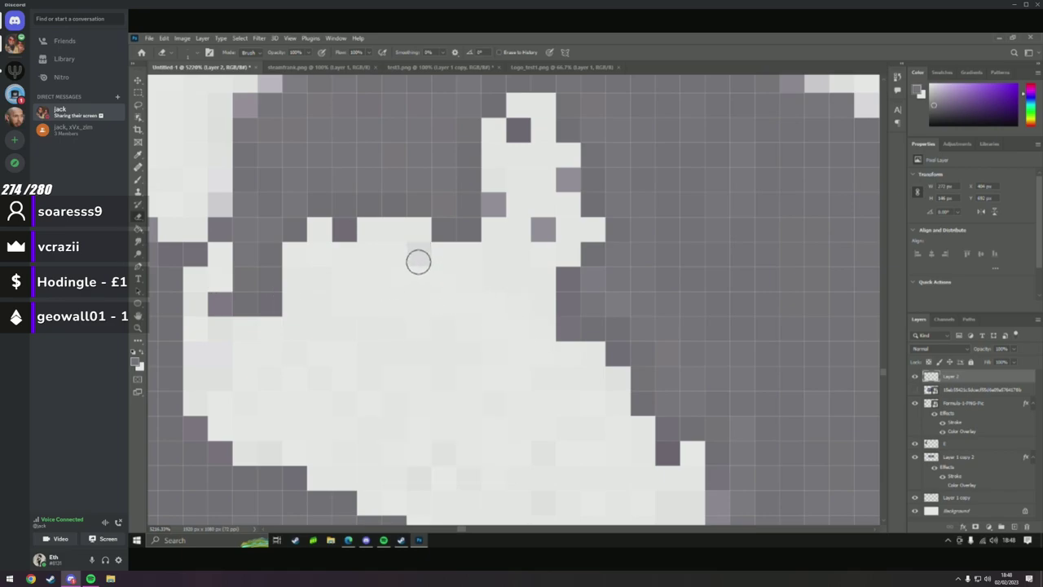
left_click(346, 237)
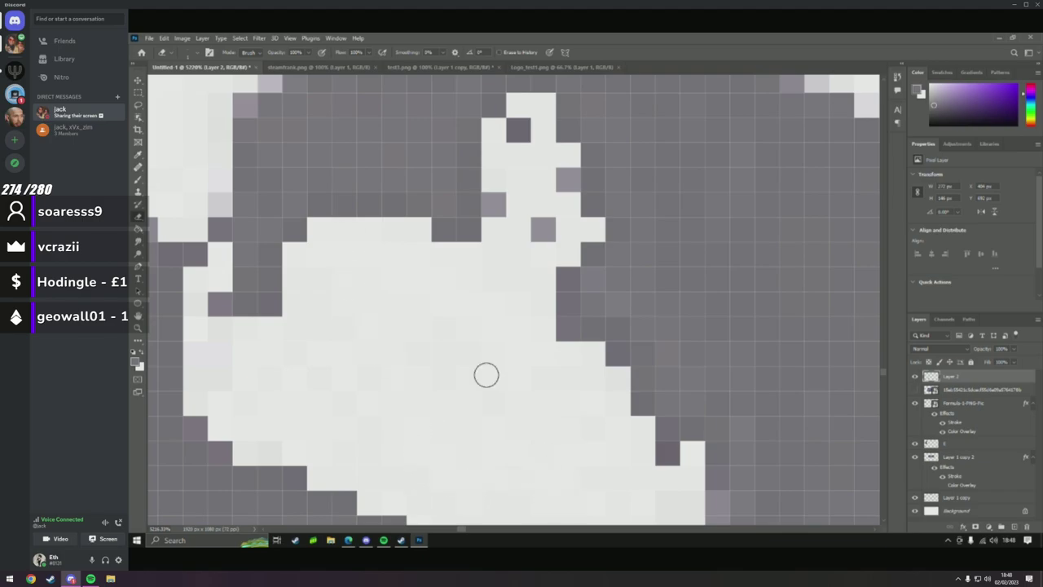
Erase the isolated grey pixels inside the narrow pale notch in the third smoke column's tip.
left_click(544, 230)
left_click(494, 204)
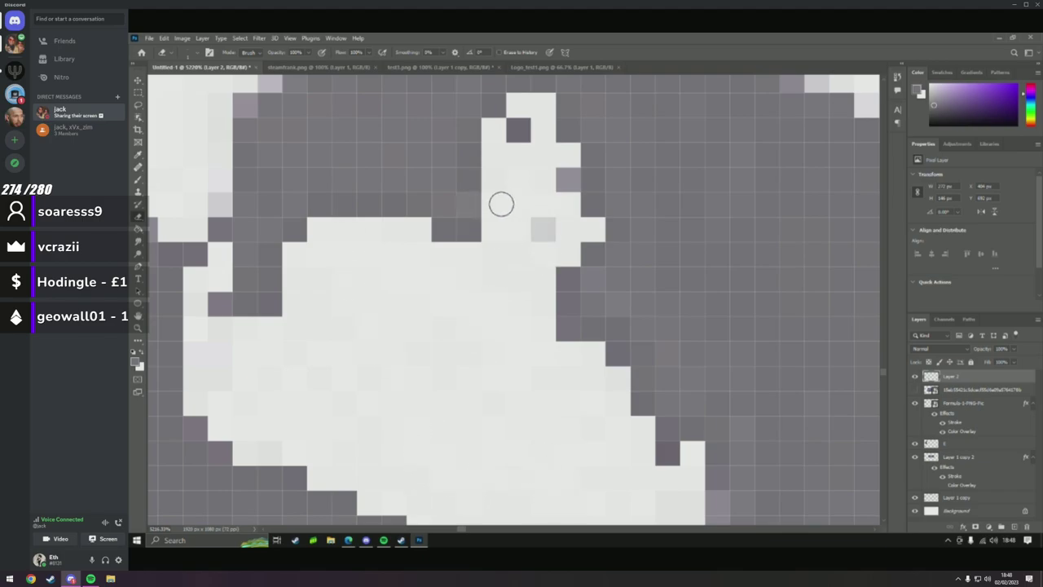
left_click(544, 226)
left_click(555, 180)
left_click(560, 186)
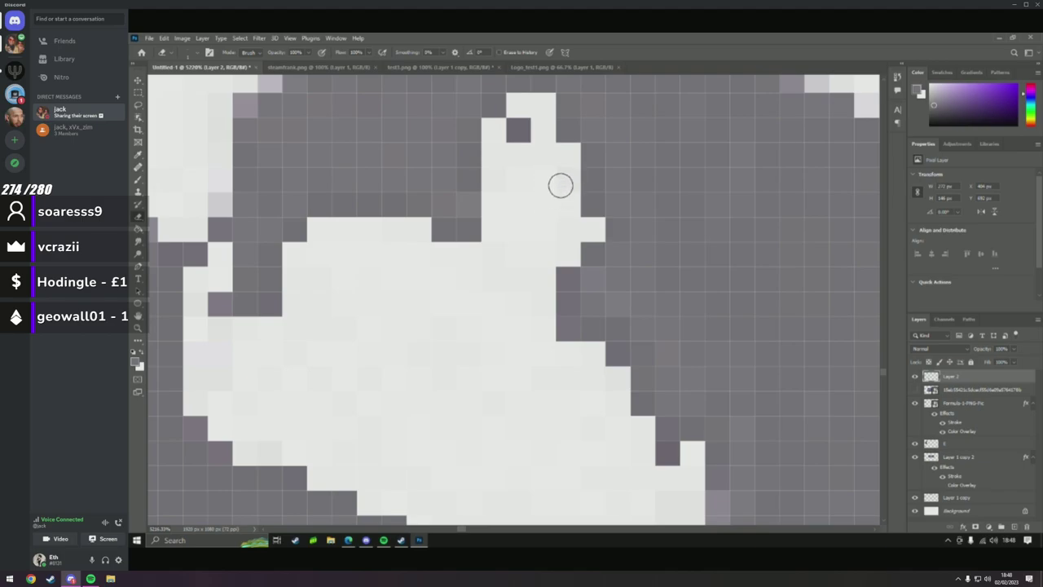
left_click(520, 132)
left_click(524, 135)
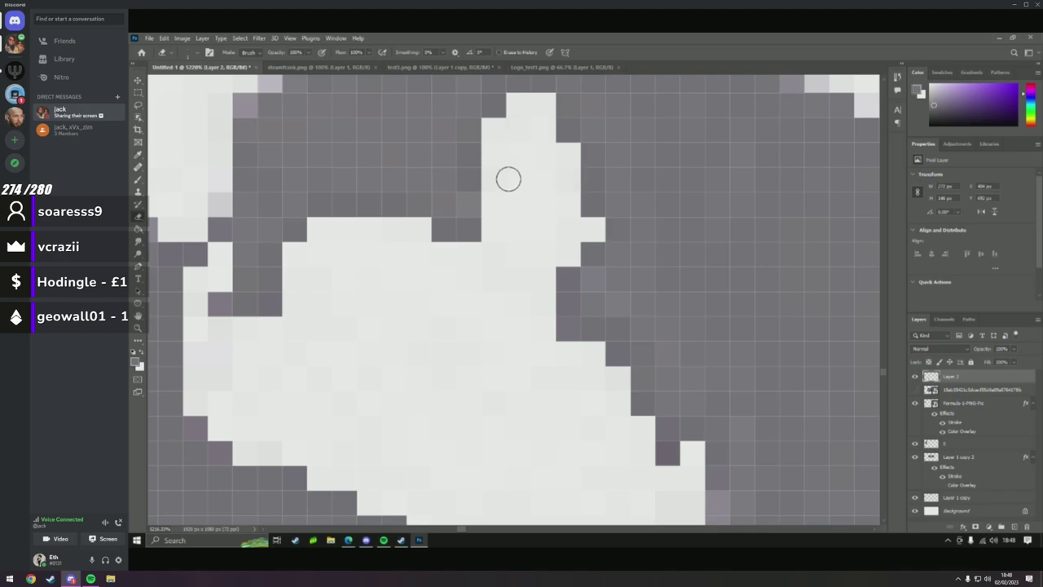
Erase the stray pixels between the second and third smoke columns and trim the small prong hanging from the third column's tip.
scroll(509, 179, "up", 1)
left_click(196, 290)
left_click(218, 340)
left_click(218, 267)
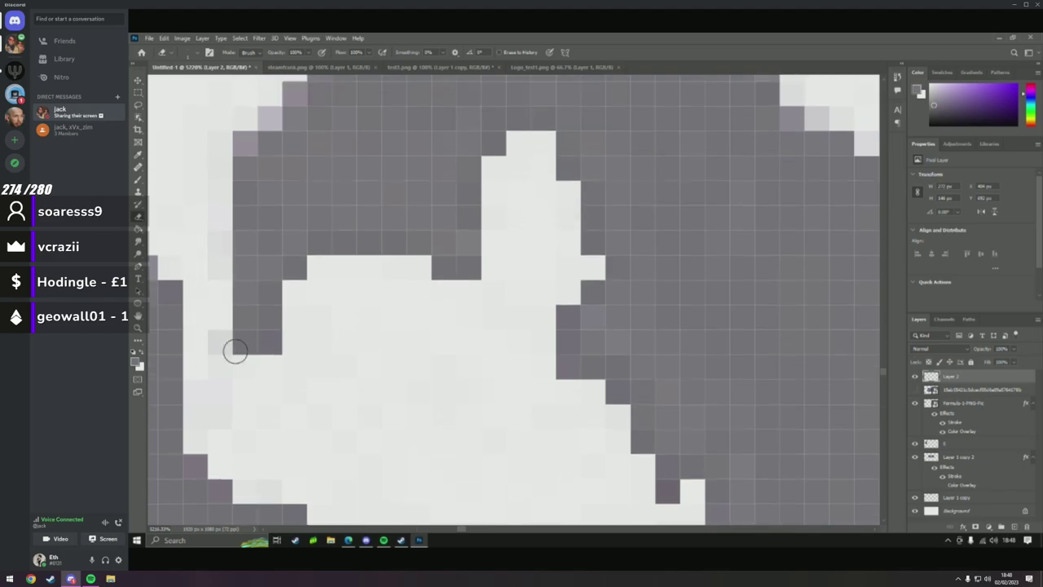
left_click(235, 349)
left_click(244, 310)
left_click(269, 342)
left_click(245, 293)
left_click(269, 318)
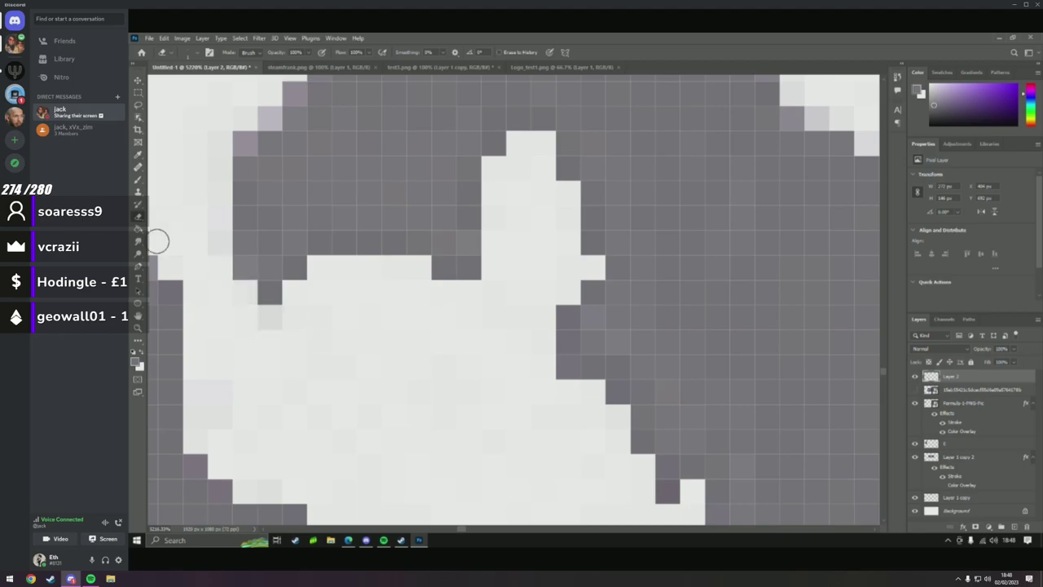
Erase the stray pixels along the third smoke column's inner edge and around its hook, including the thin strand joining it to the second column.
left_click(138, 327)
left_click(230, 356, "alt")
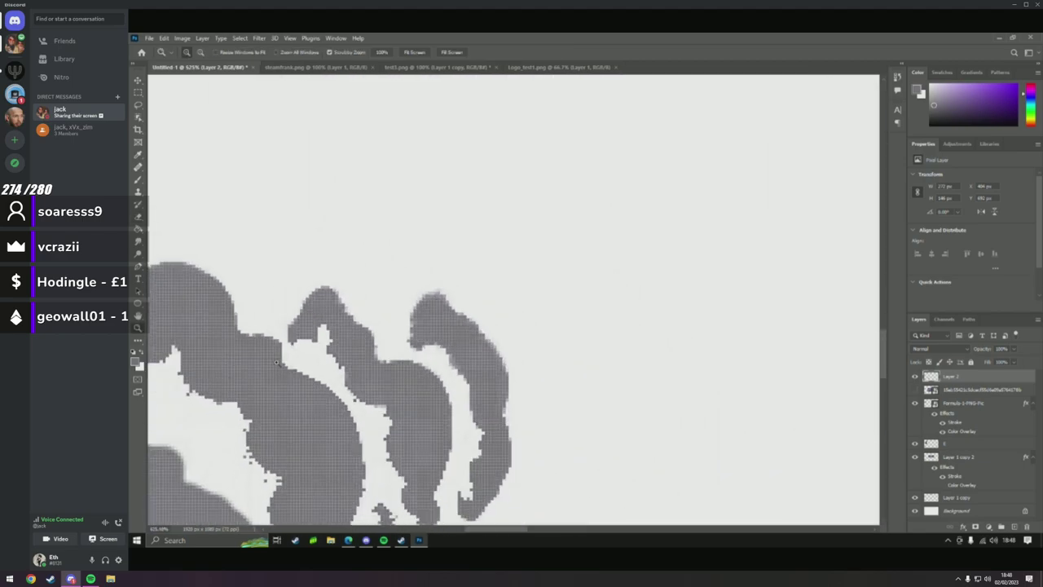
left_click_drag(230, 356, 513, 211)
left_click(513, 211, "alt")
left_click(530, 210)
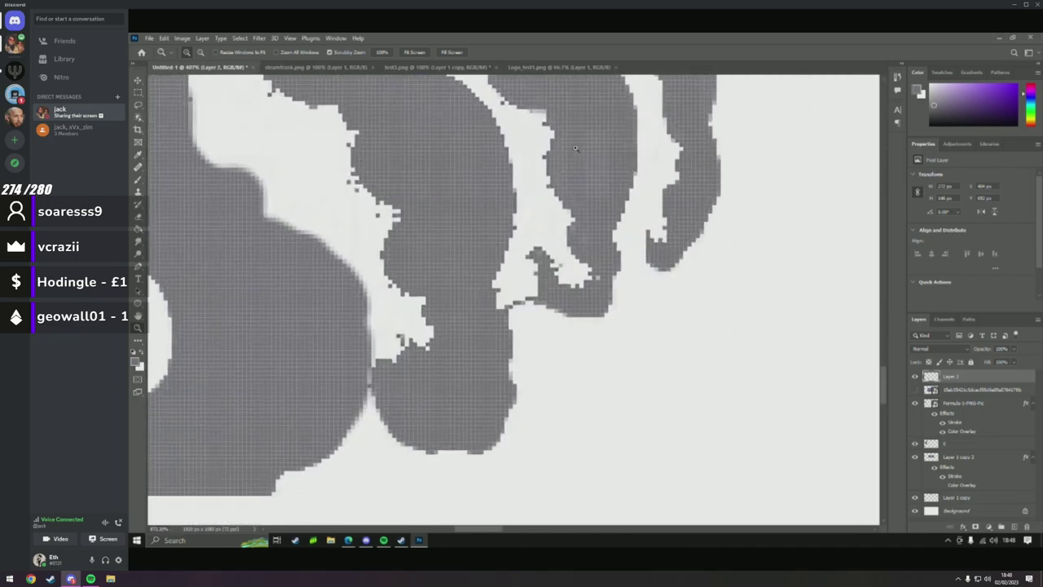
left_click(557, 141, "alt")
left_click_drag(558, 142, 521, 147)
scroll(334, 150, "up", 2)
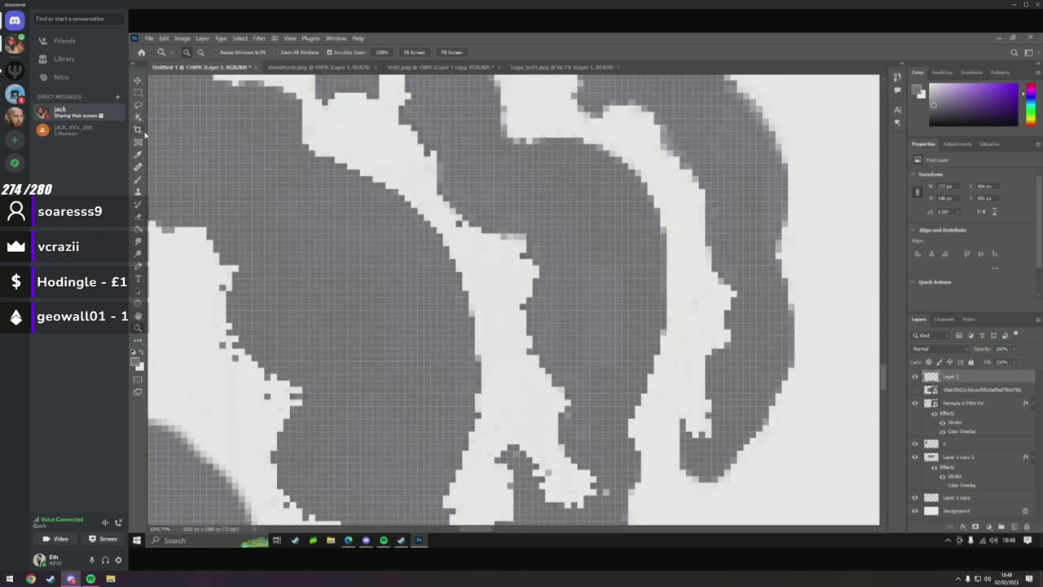
left_click(139, 216)
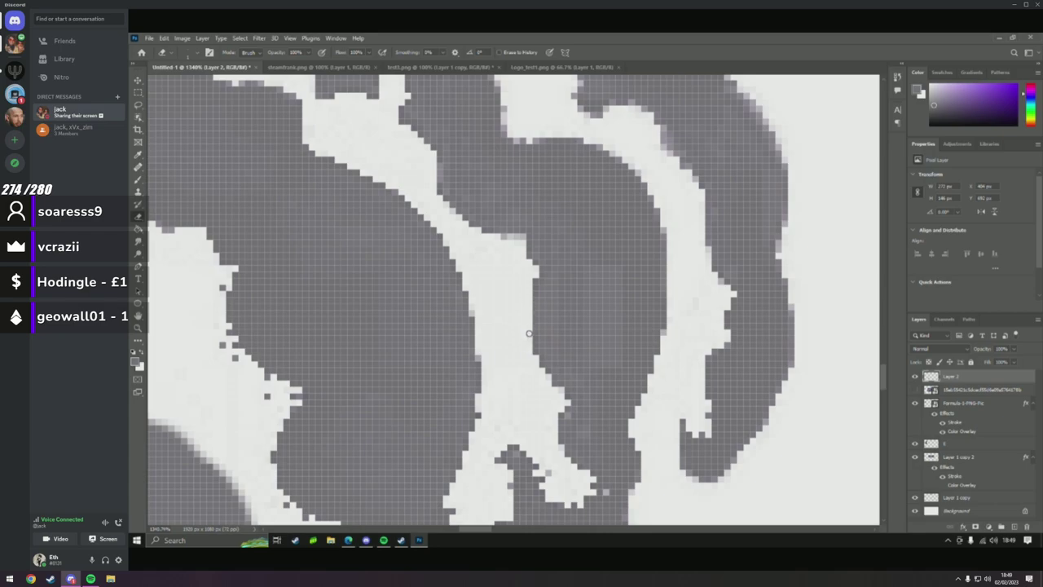
scroll(529, 333, "down", 3)
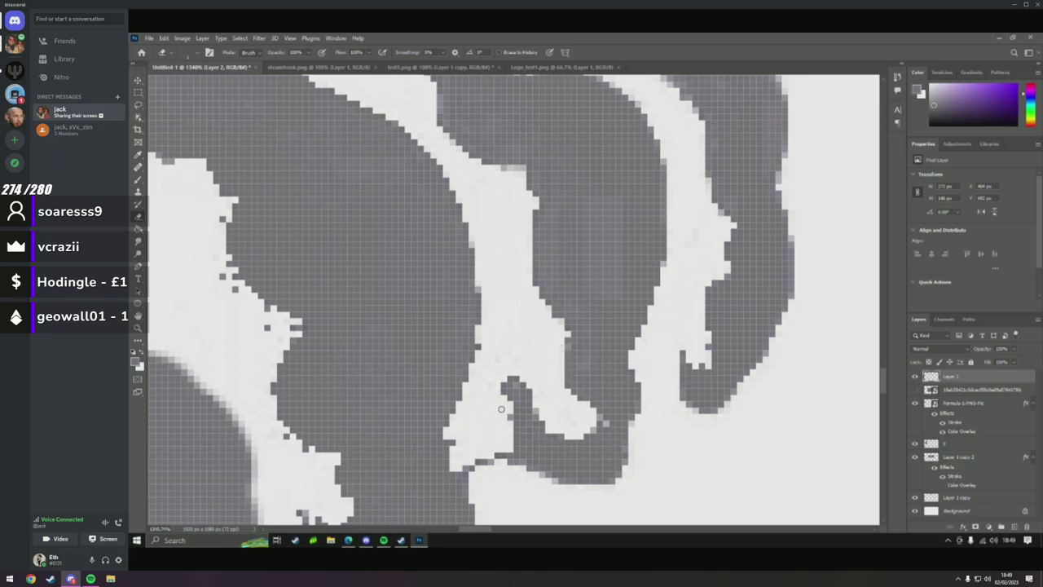
scroll(491, 450, "down", 1)
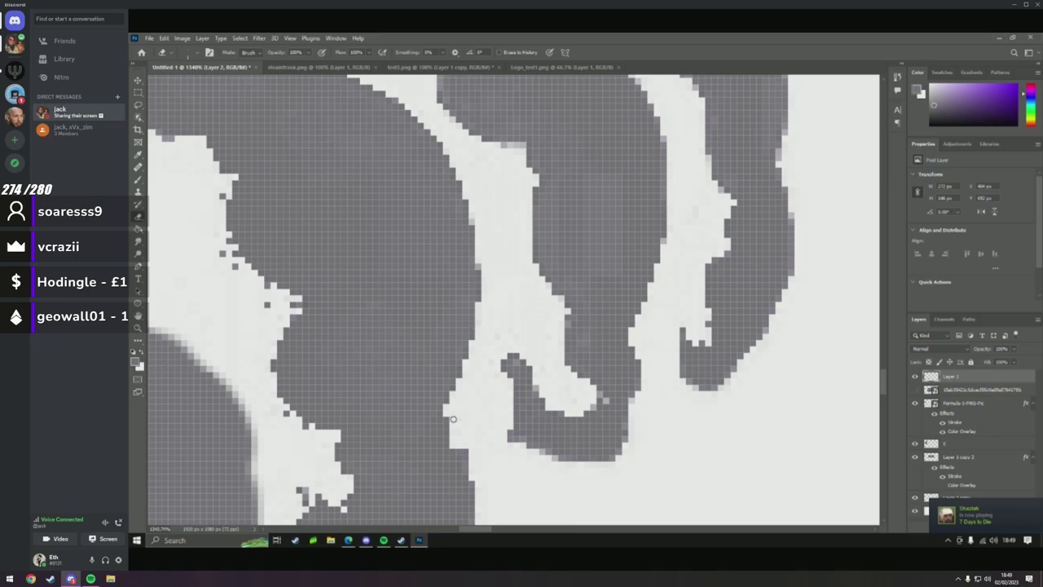
Using the Eraser, remove the stray grey pixels along the second smoke column's inner edge, facing the large first column.
left_click(138, 326)
scroll(304, 340, "down", 5)
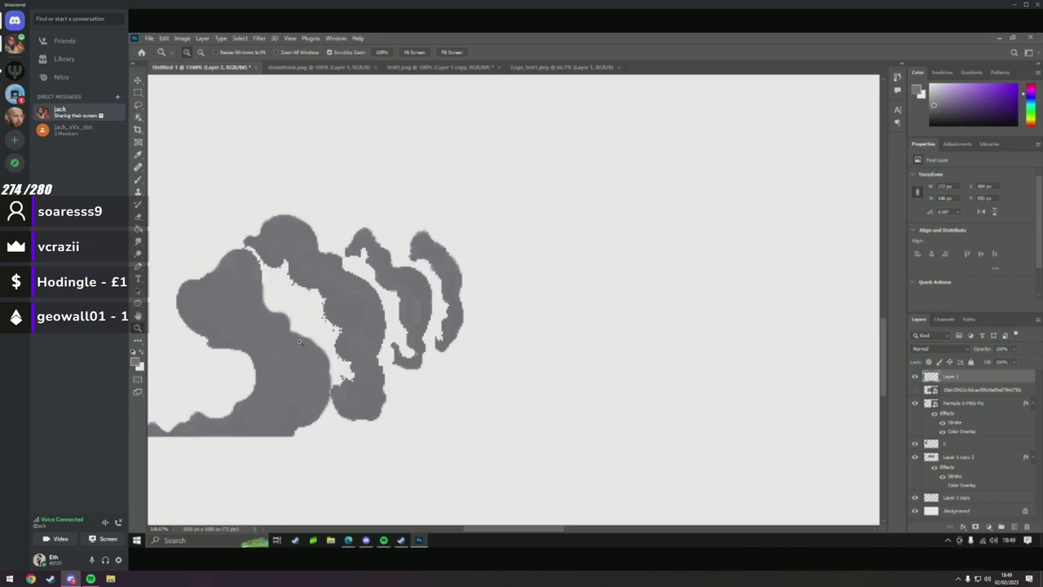
scroll(304, 340, "down", 3)
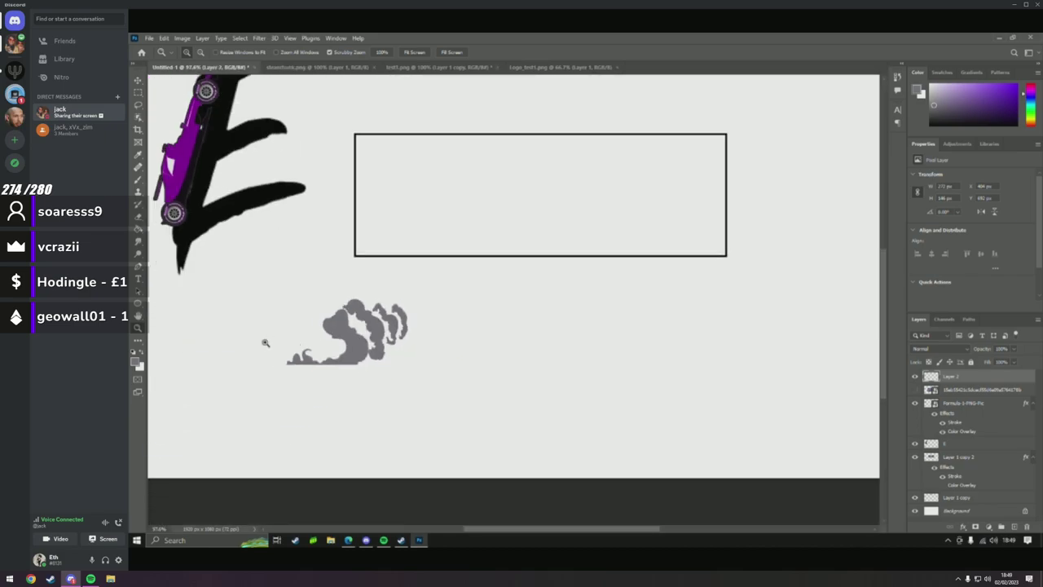
scroll(376, 310, "down", 1)
scroll(383, 294, "up", 8)
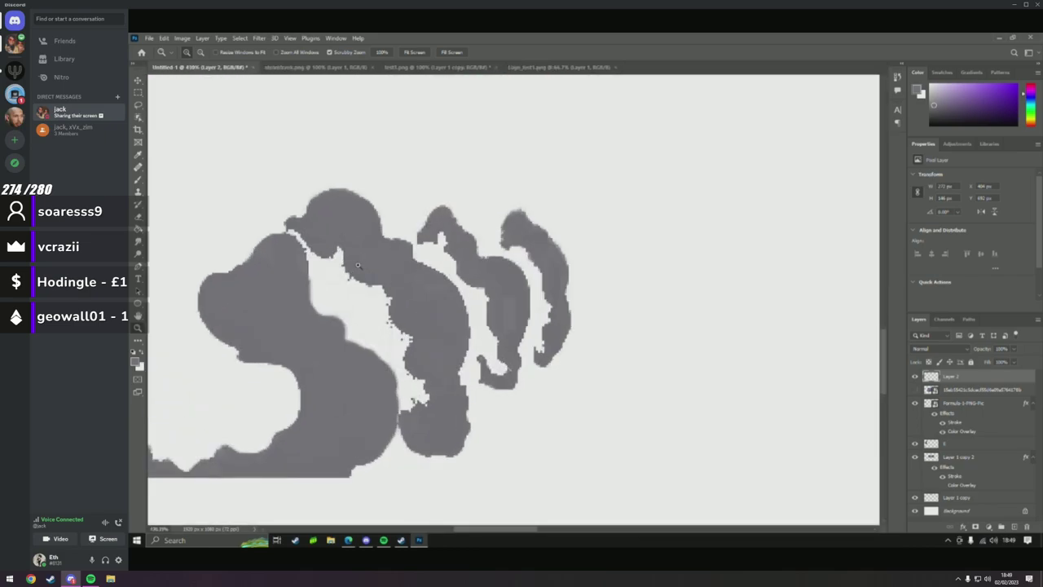
scroll(195, 214, "down", 1)
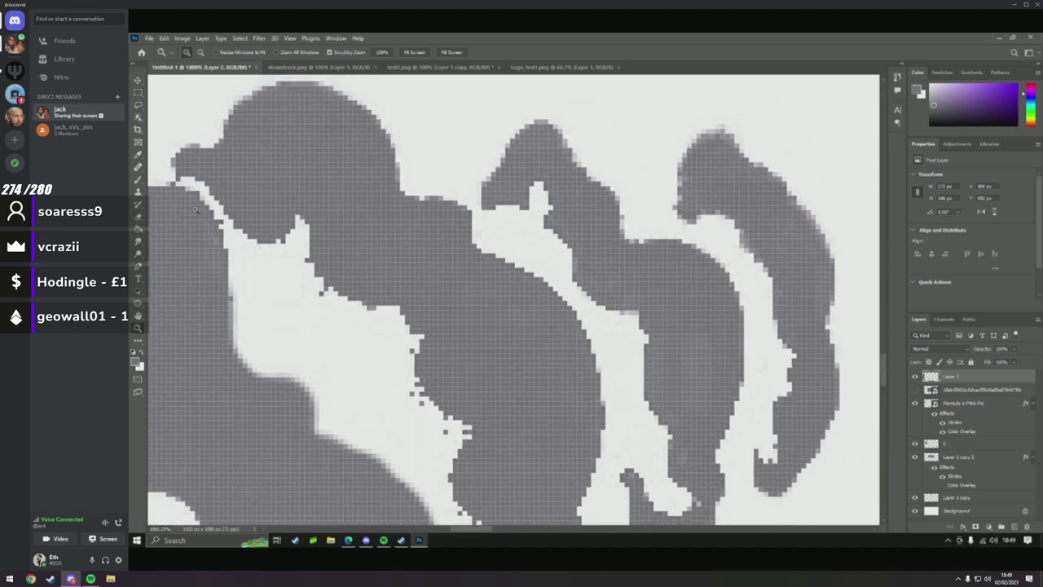
left_click(137, 180)
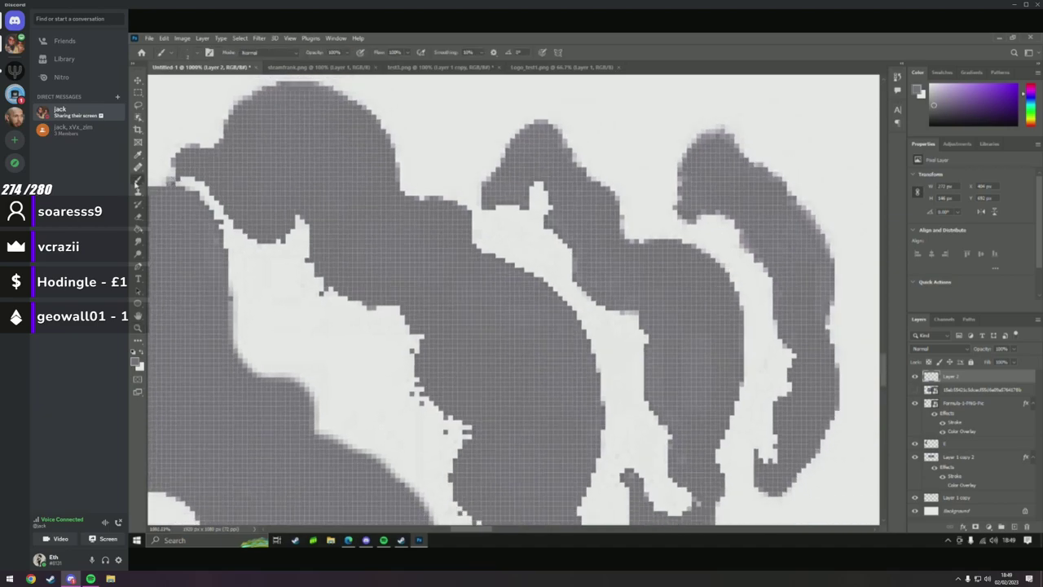
left_click(138, 217)
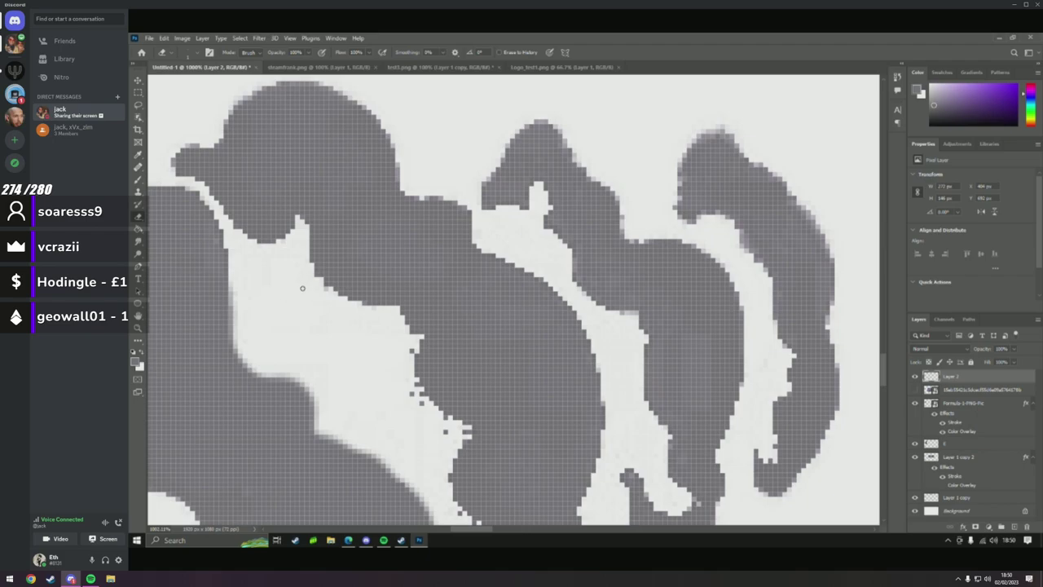
scroll(302, 288, "down", 2)
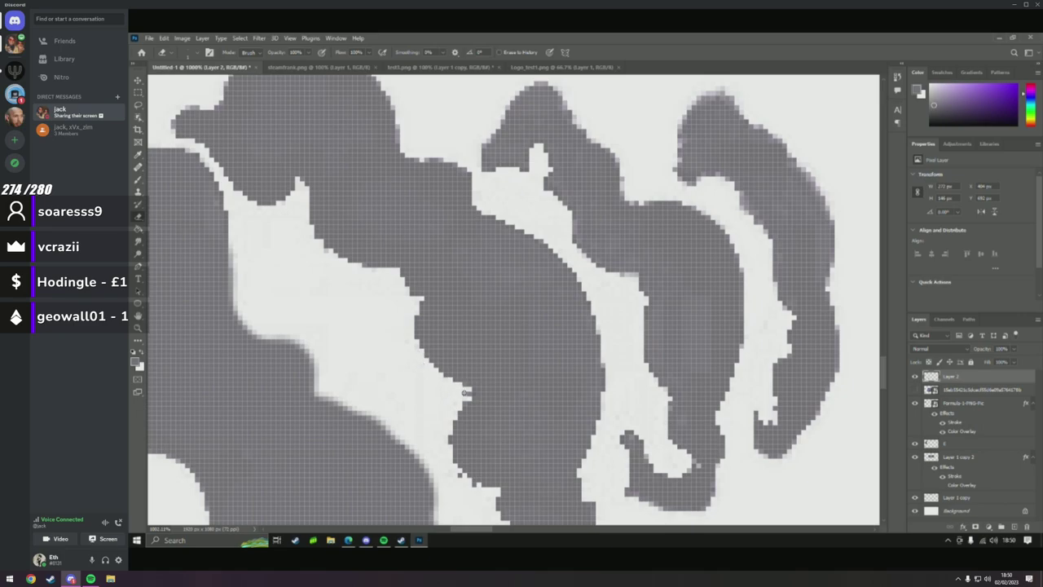
Clear the stray pixels from the notch low on the second smoke column's inner edge and erase the seam joining it to the first column.
scroll(450, 414, "down", 1)
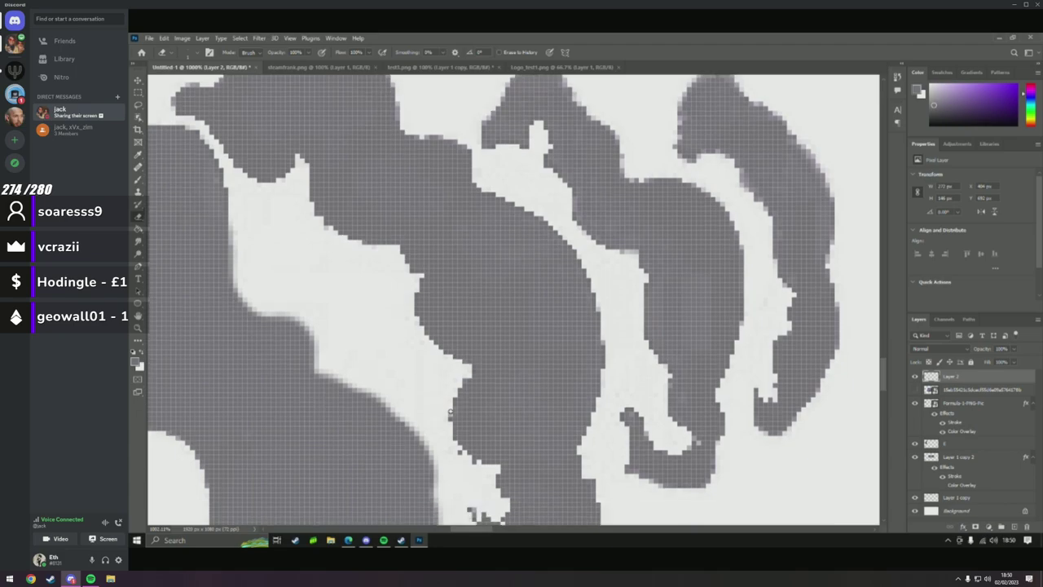
scroll(449, 436, "down", 1)
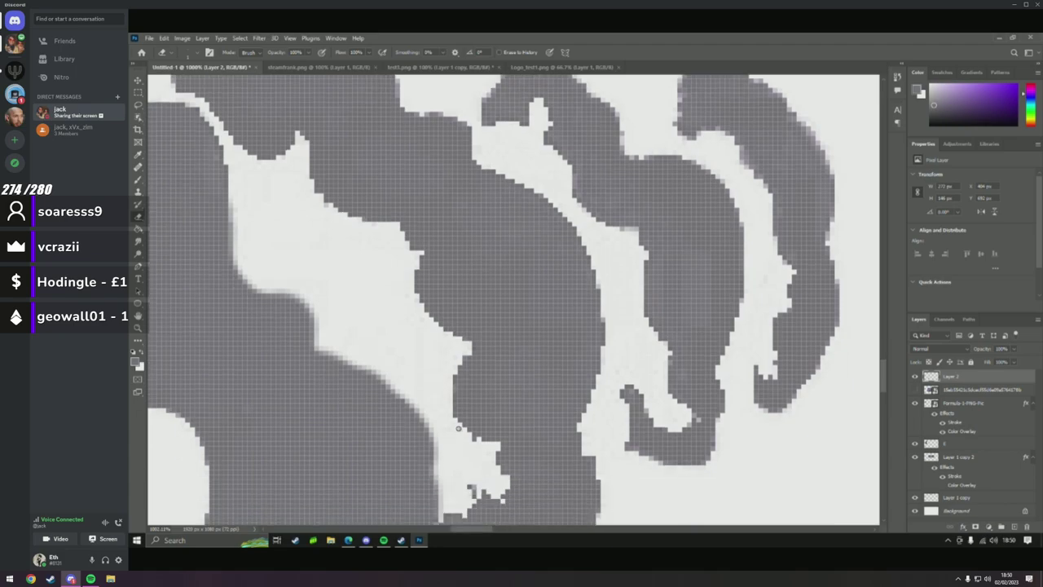
scroll(478, 447, "down", 1)
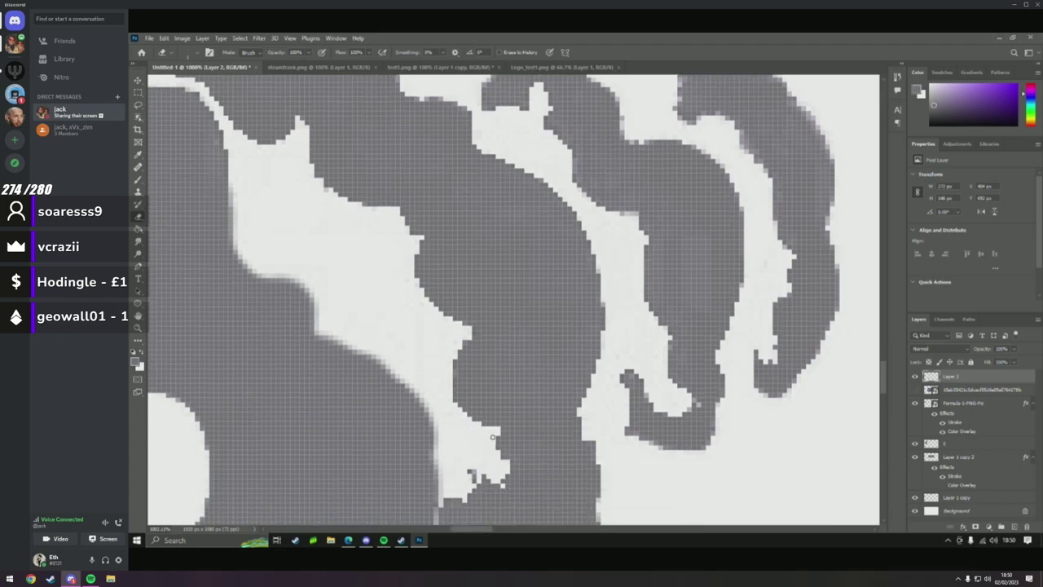
scroll(497, 445, "down", 1)
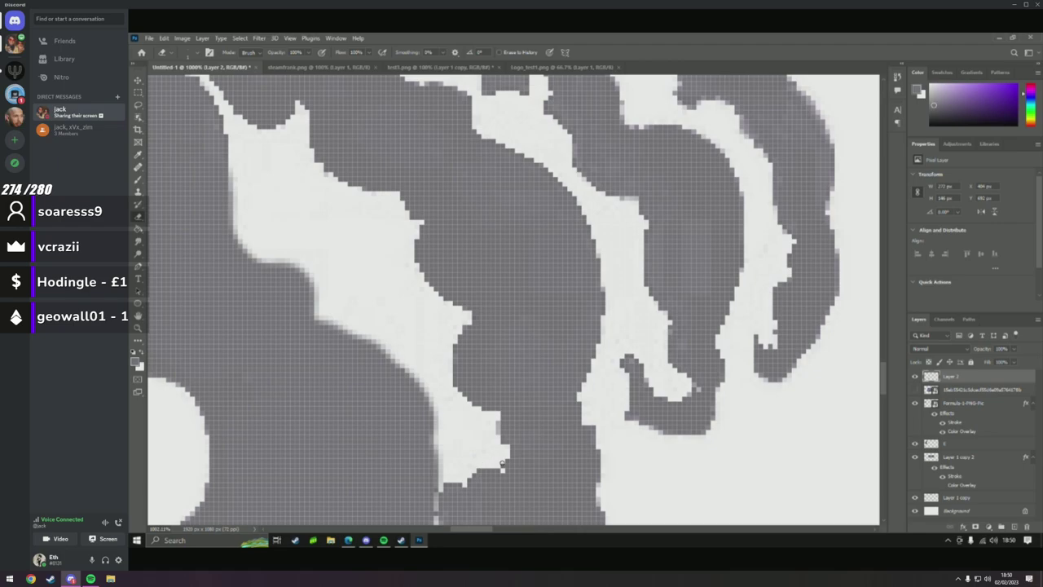
scroll(503, 464, "down", 7)
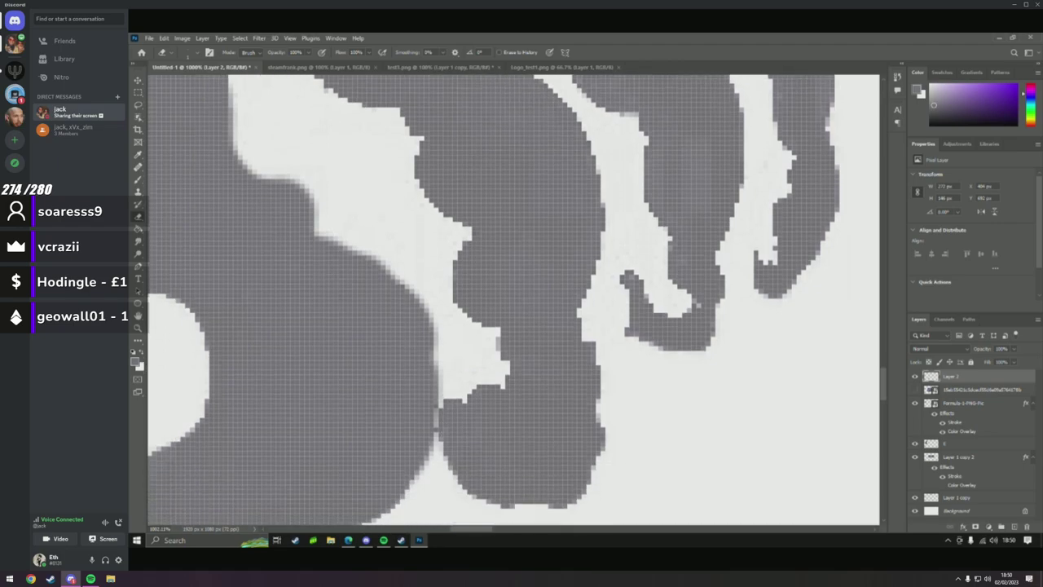
mouse_move(438, 385)
left_mouse_down()
mouse_move(439, 430)
mouse_move(444, 371)
mouse_move(433, 407)
mouse_move(441, 439)
mouse_move(444, 369)
mouse_move(441, 439)
left_mouse_up()
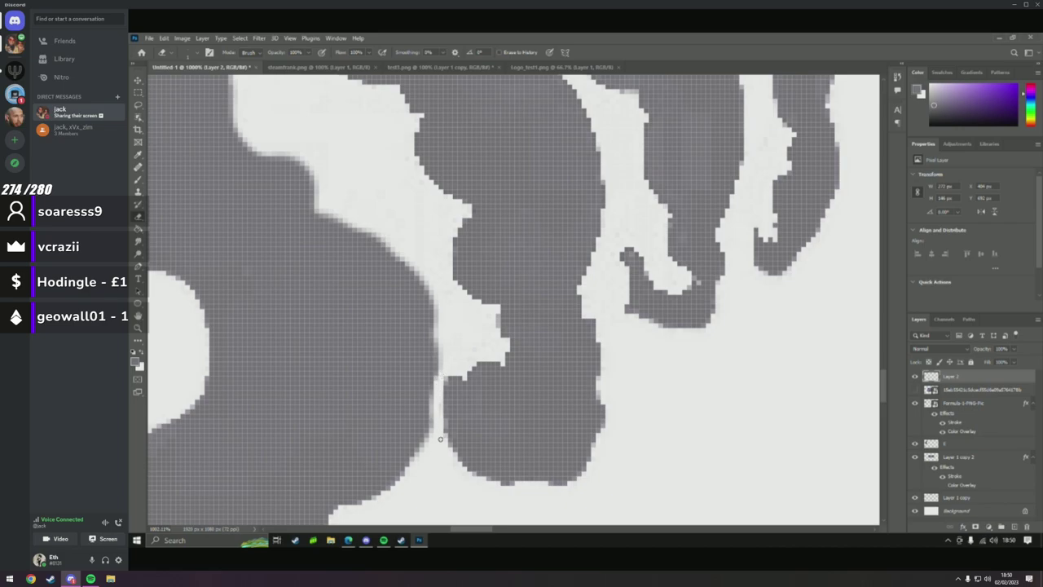
Erase the stray pixel bump inside the small hook at the fourth smoke column's tip.
left_click(137, 327)
left_click(336, 337, "alt")
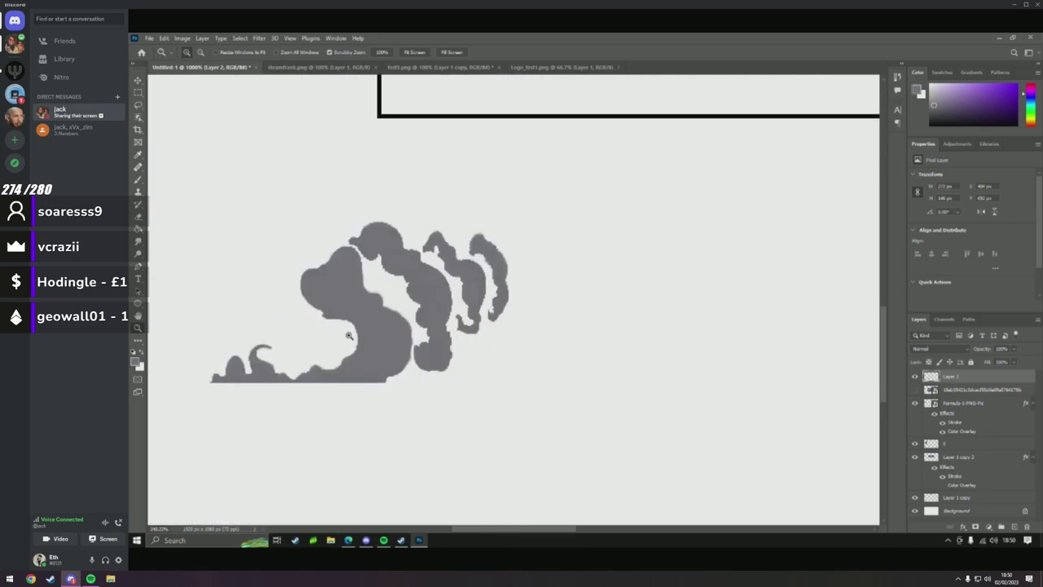
left_click_drag(335, 337, 625, 277)
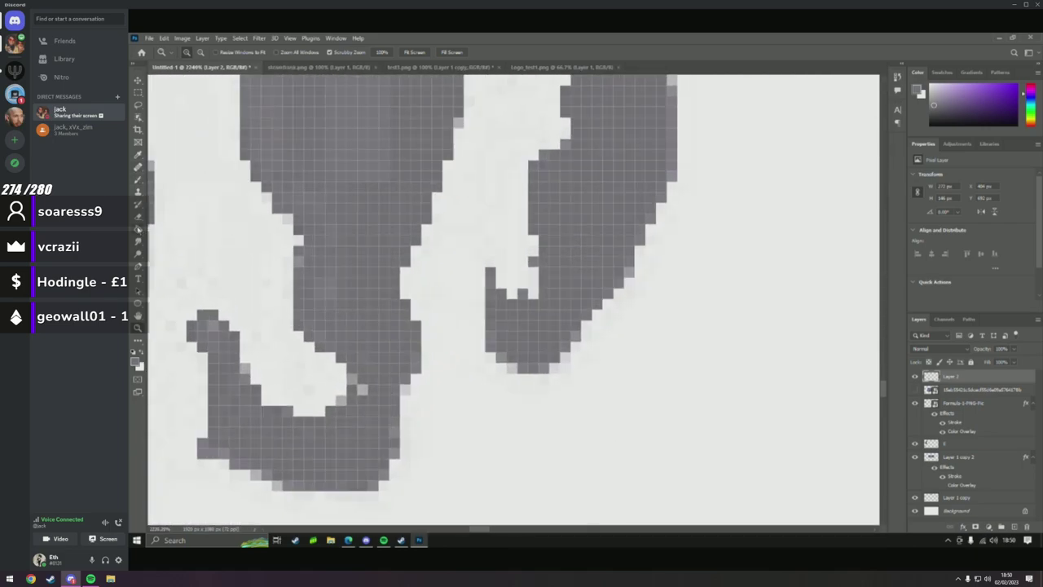
left_click(138, 217)
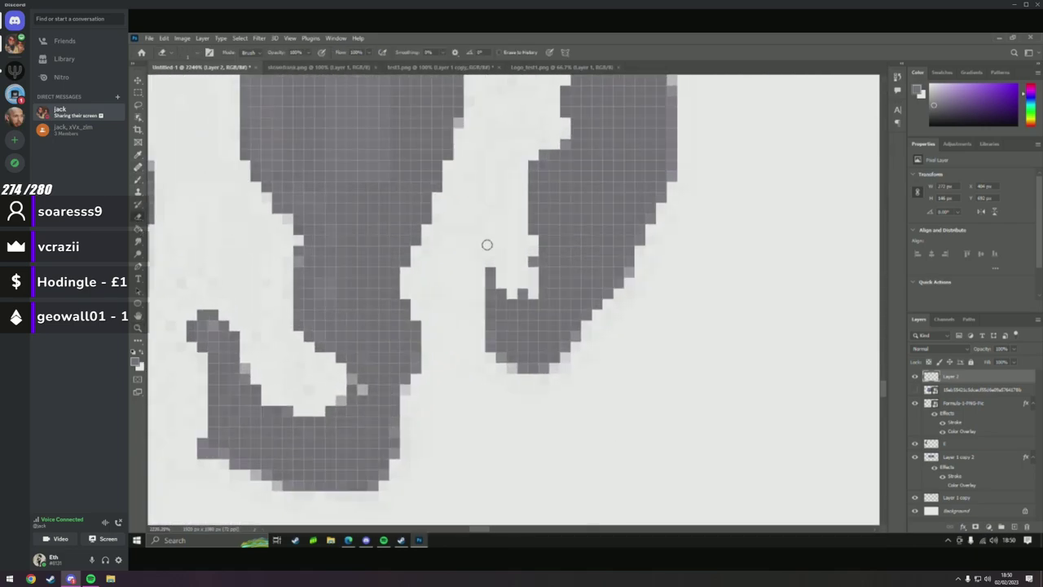
left_click(519, 288)
Move the whole smoke graphic slightly down and to the left, closer to the area beneath the E.
key("z")
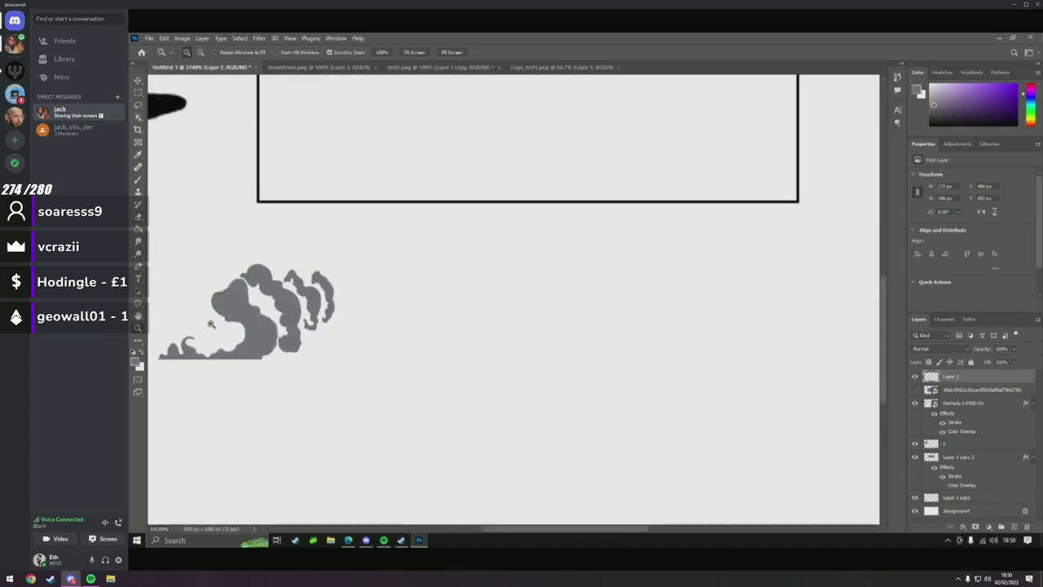
left_click_drag(326, 333, 282, 333)
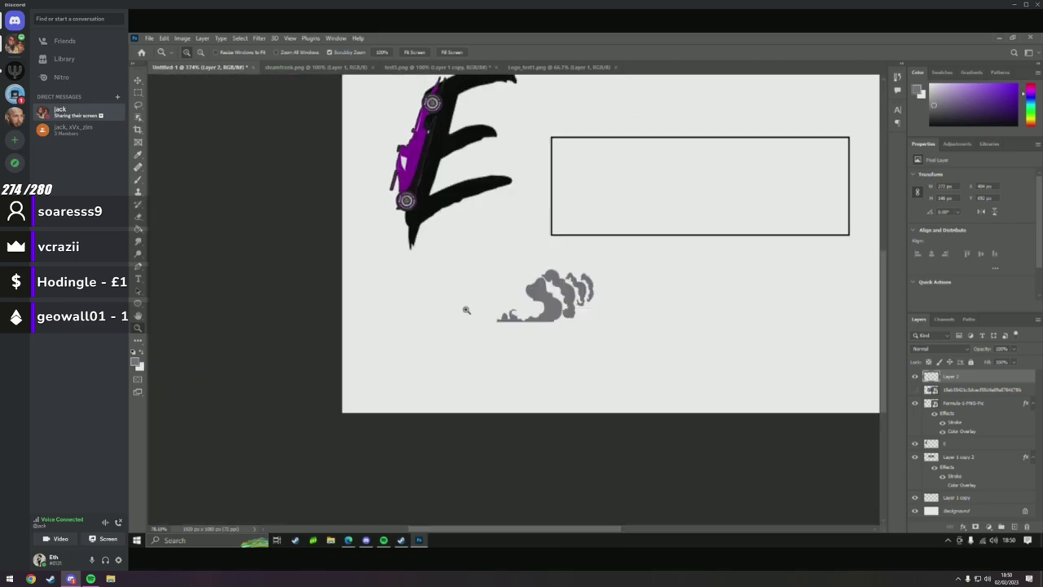
left_click_drag(528, 310, 465, 307)
scroll(570, 295, "down", 2)
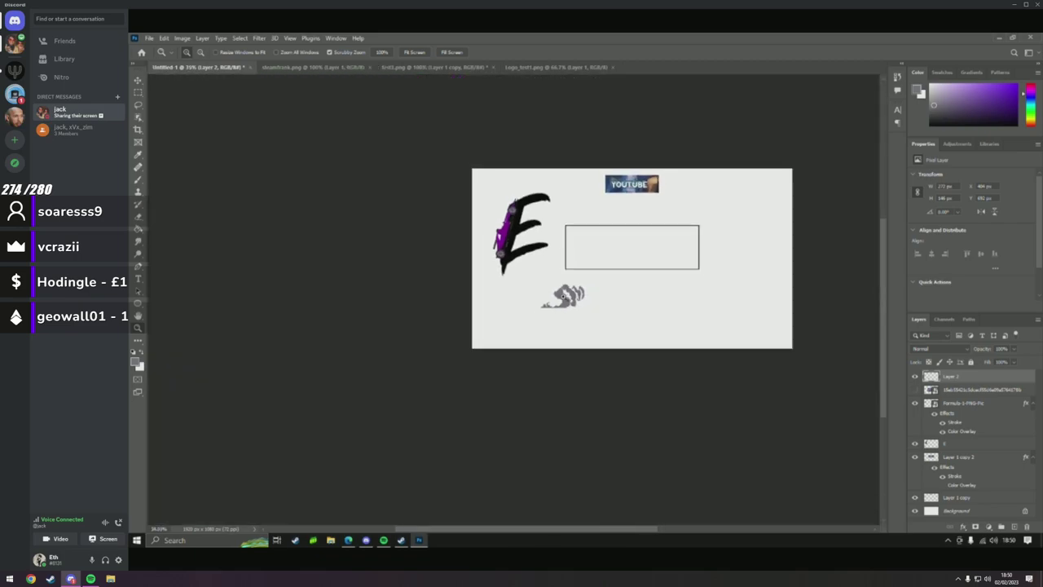
scroll(656, 276, "up", 5)
scroll(505, 190, "up", 1)
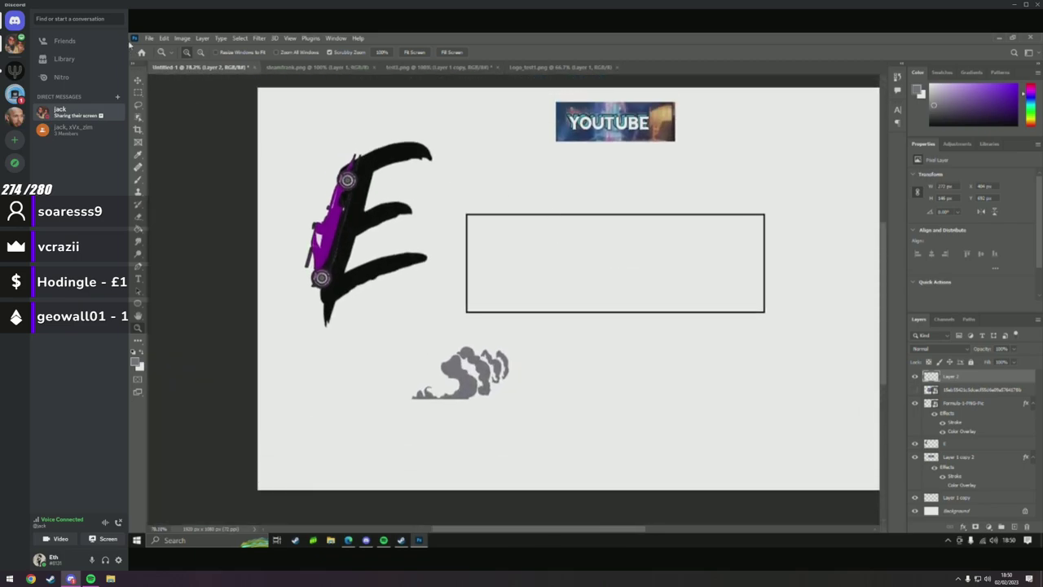
left_click(138, 80)
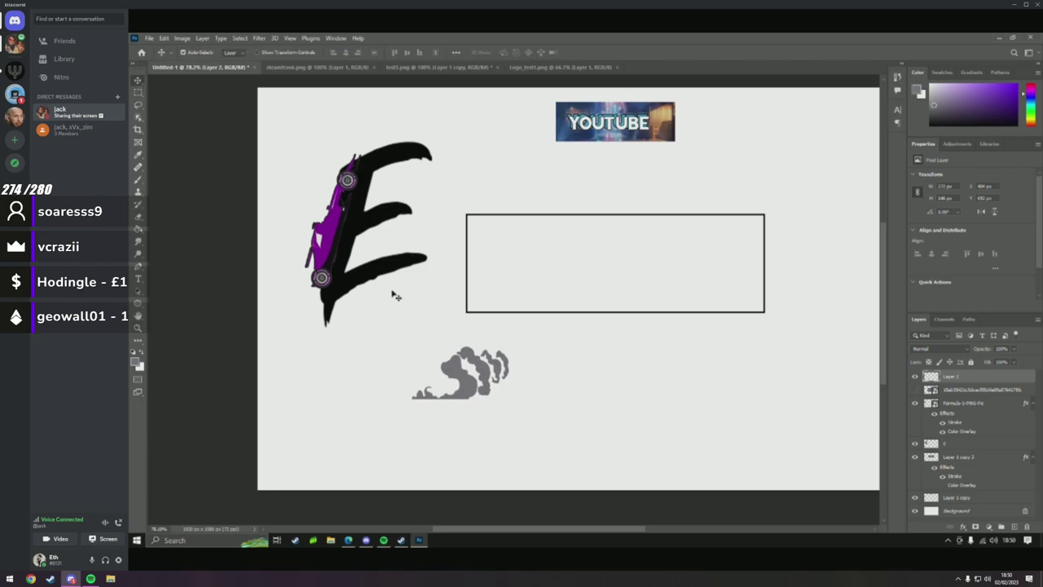
left_click_drag(474, 380, 442, 393)
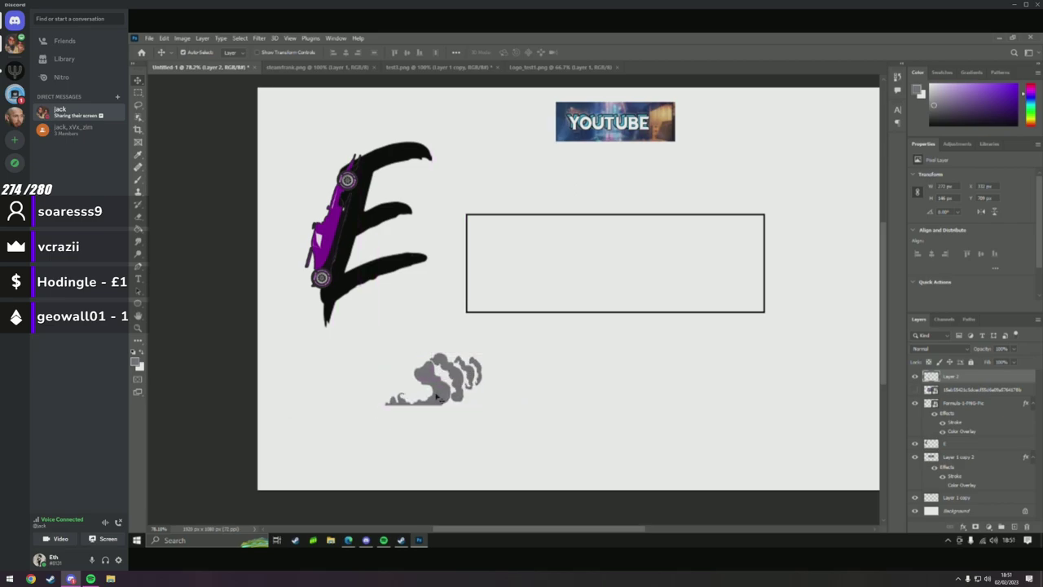
With Free Transform, rotate the smoke graphic clockwise until it stands nearly upright and flip it horizontally so its flat base faces right.
key("ctrl+t")
right_click(477, 397)
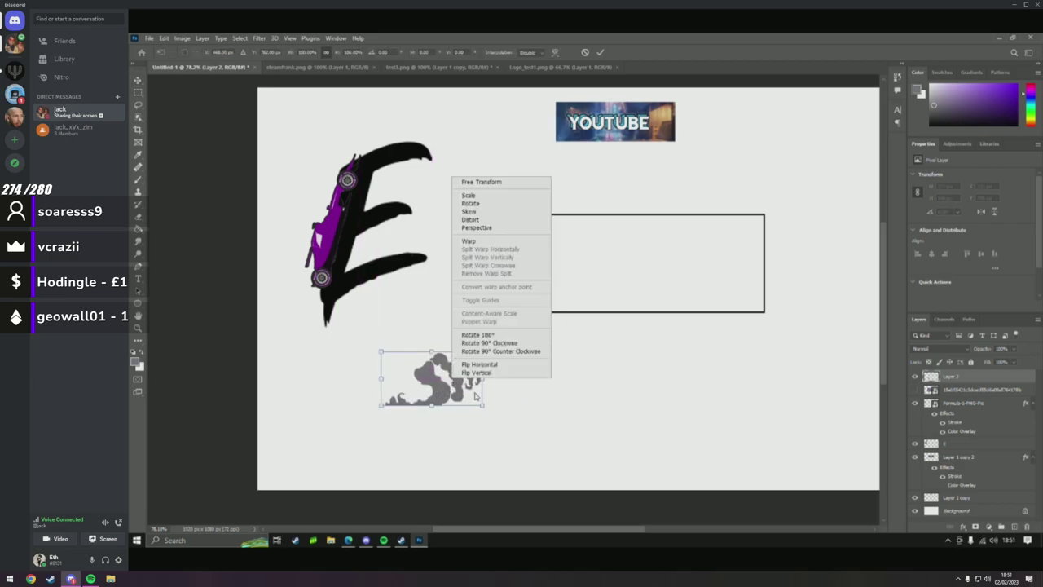
left_click(480, 204)
mouse_move(482, 403)
left_mouse_down()
mouse_move(356, 407)
mouse_move(411, 317)
mouse_move(466, 336)
mouse_move(481, 358)
mouse_move(475, 393)
left_mouse_up()
right_click(474, 404)
left_click(473, 396)
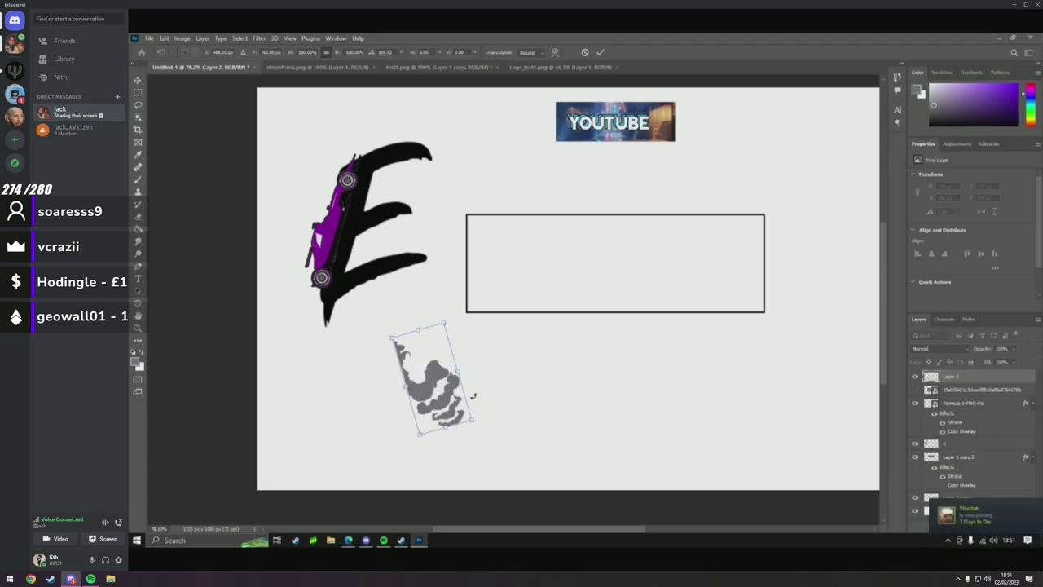
Place the smoke graphic beneath the E's foot and rotate it so its flat base is vertical, then apply the transform.
left_click_drag(394, 418, 330, 435)
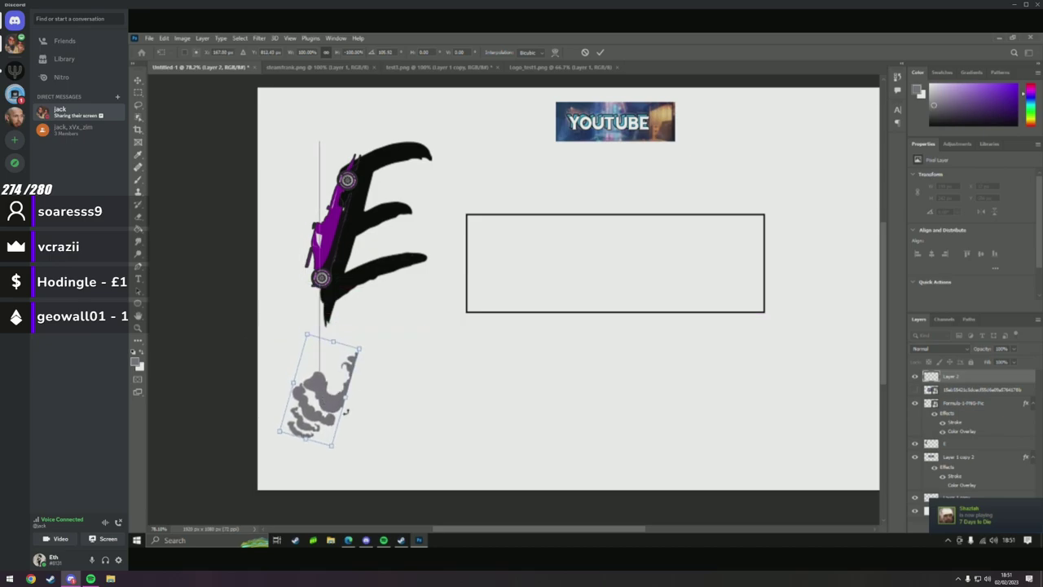
right_click(330, 434)
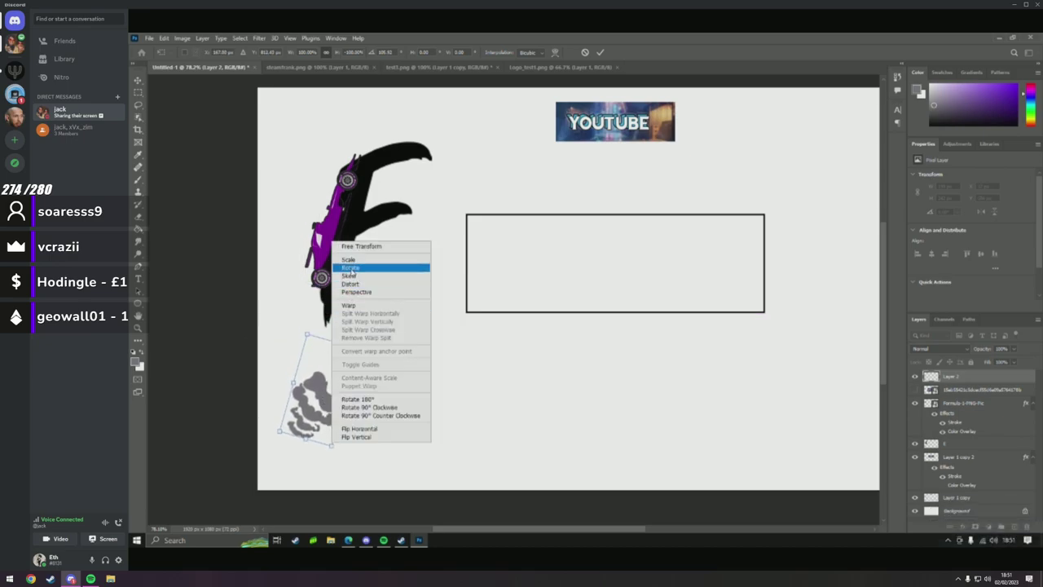
left_click(350, 268)
mouse_move(336, 437)
left_mouse_down()
mouse_move(350, 440)
mouse_move(349, 431)
left_mouse_up()
key("Return")
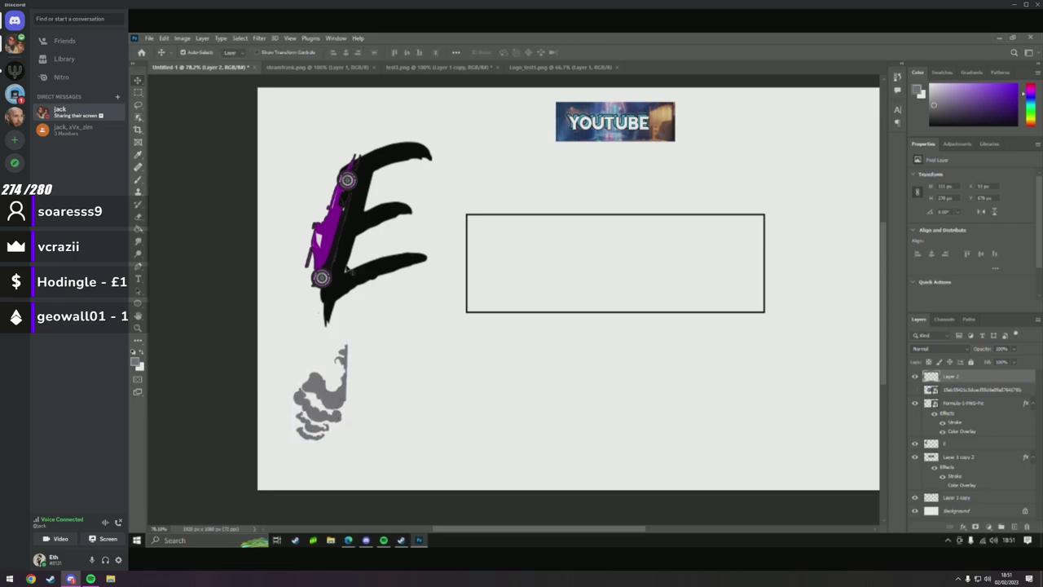
Shift the E up and to the right, realigning the purple car over its stem with the smoke trailing from the car's lower wheel.
left_click_drag(351, 270, 391, 245)
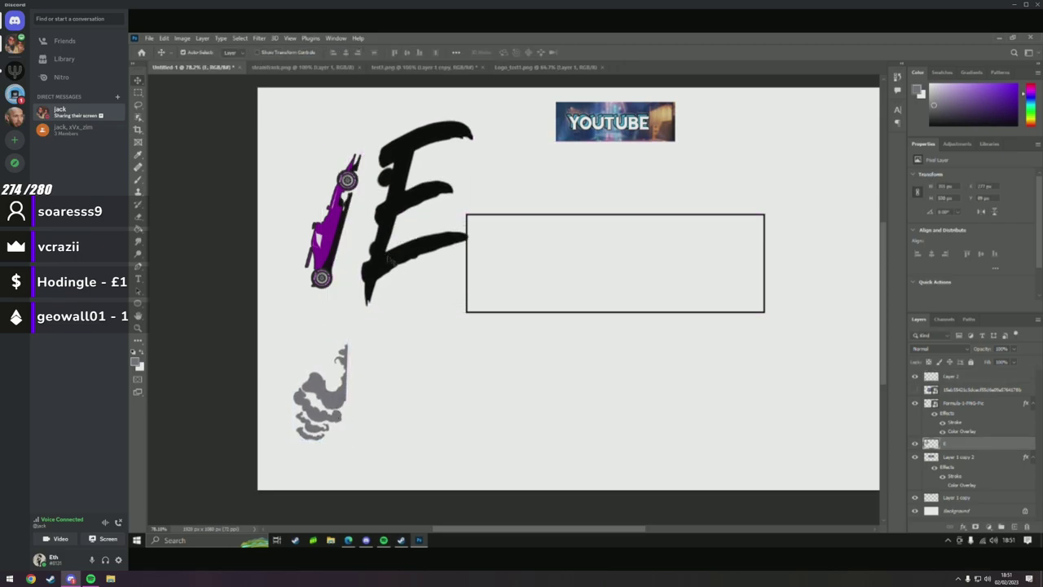
left_click_drag(326, 236, 369, 223)
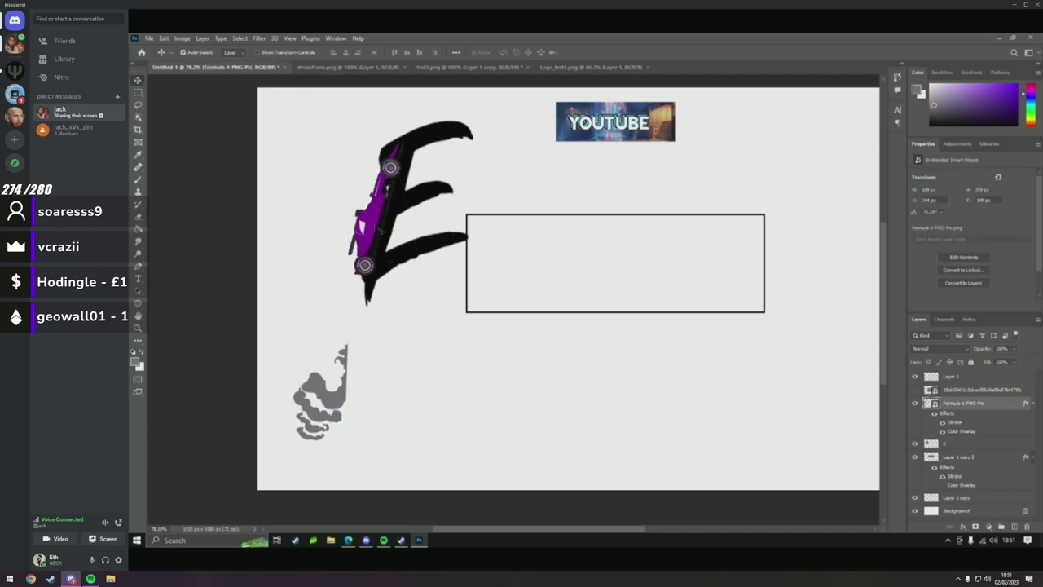
left_click_drag(341, 404, 417, 281)
Scale down the purple car on the Formula-1 layer and place it along the upper part of the E's stem.
scroll(416, 377, "up", 1)
left_click(138, 327)
scroll(391, 261, "up", 2)
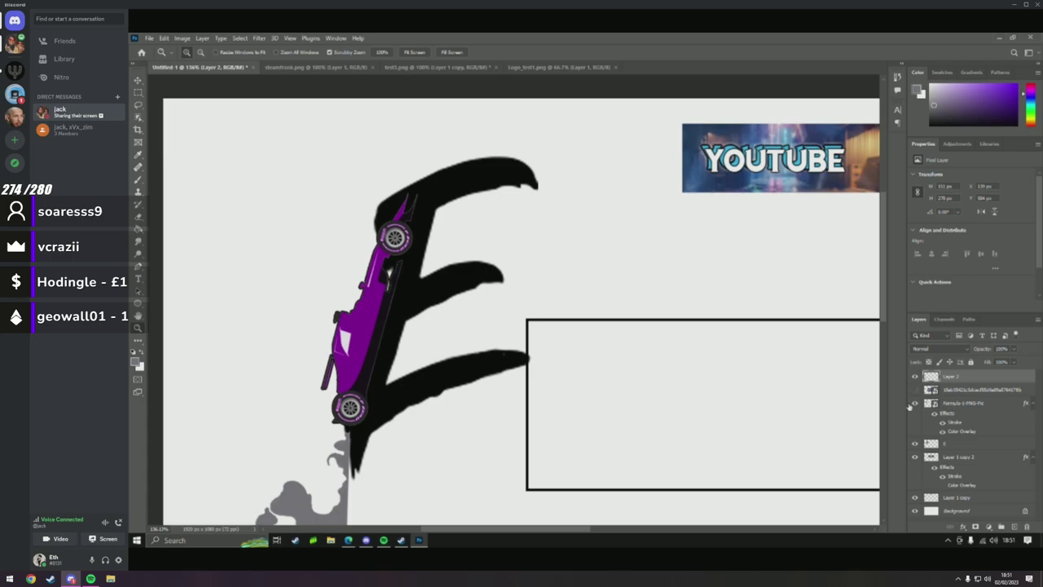
left_click(914, 403)
left_click(915, 403)
left_click(977, 403)
left_click(980, 392)
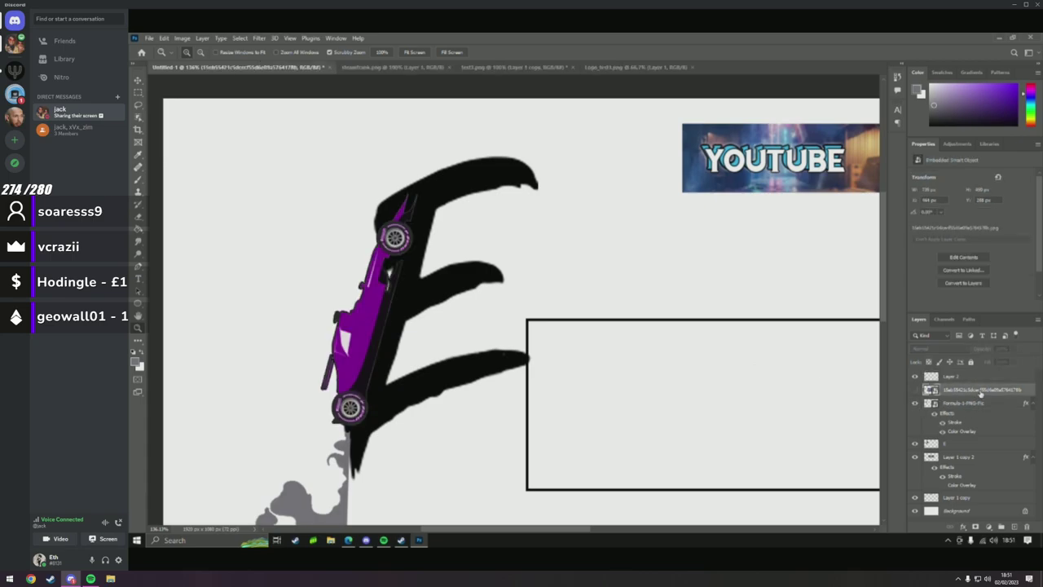
left_click(980, 404)
key("ctrl+t")
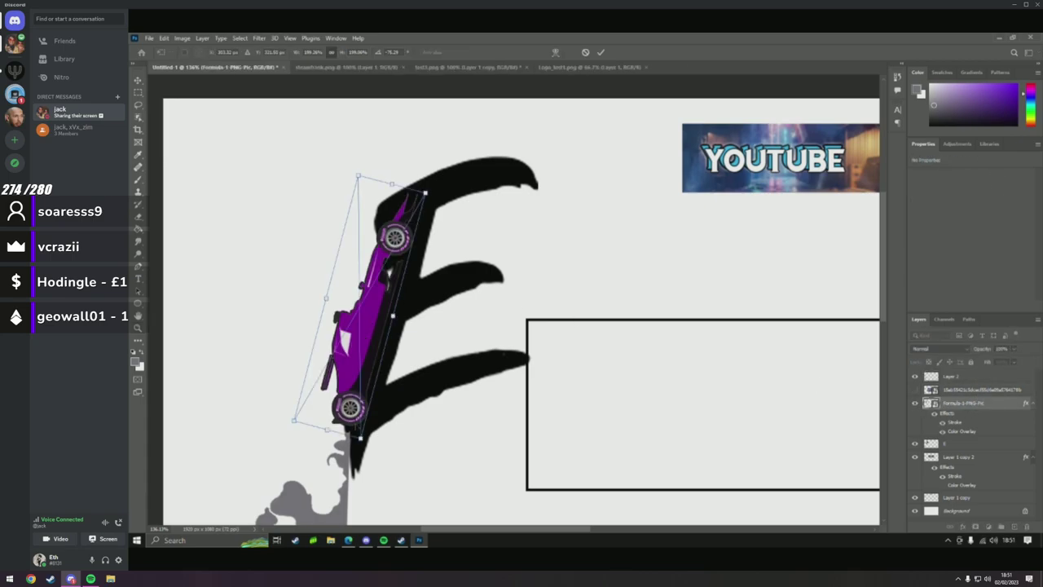
left_click_drag(361, 440, 392, 270)
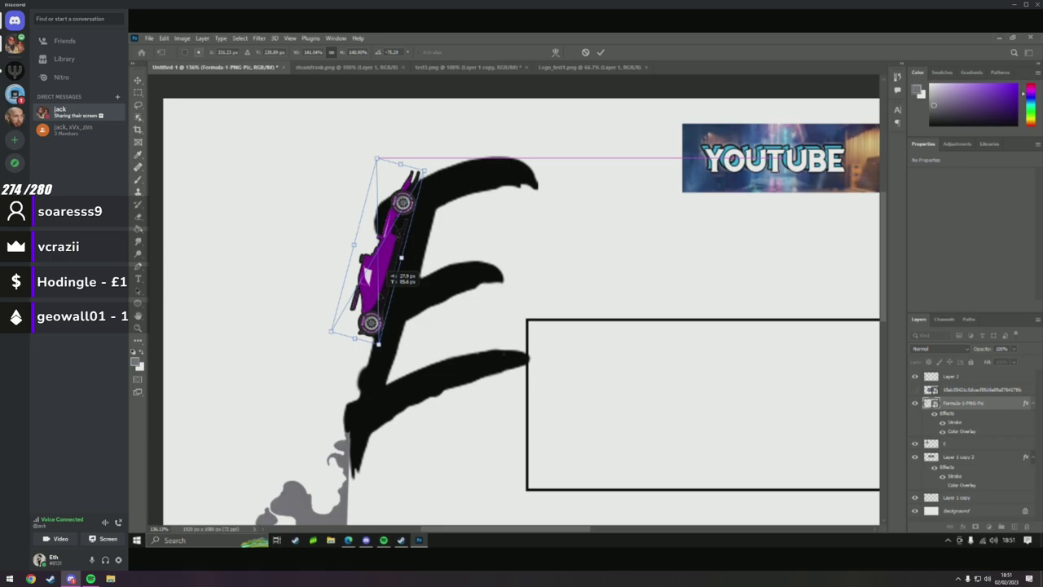
key("Return")
Move the smoke graphic up beside the E's lower stem so it trails directly from the car's lower wheel.
key("z")
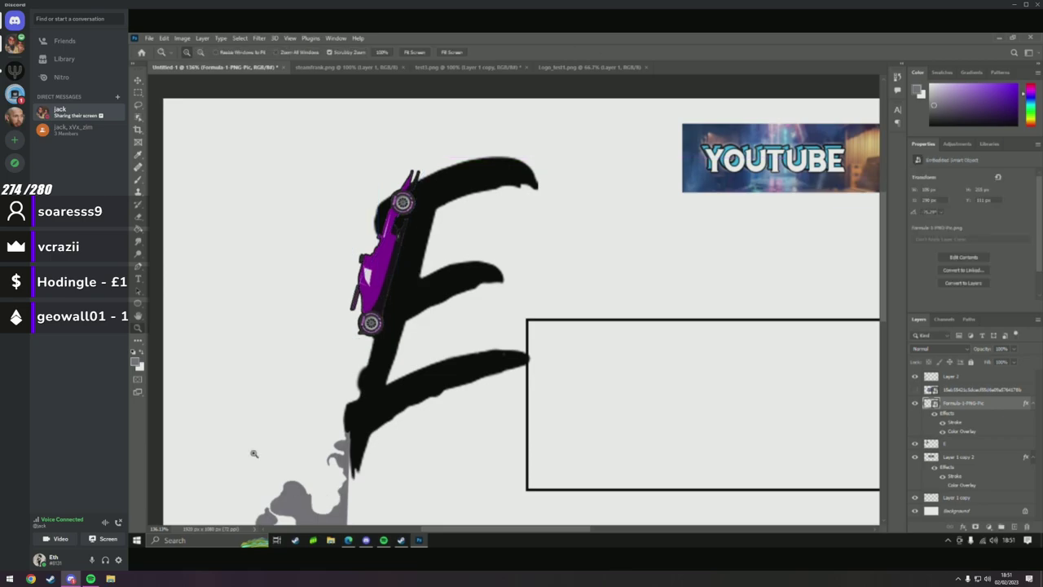
key("v")
left_click_drag(301, 502, 314, 398)
right_click(314, 399)
left_click(310, 398)
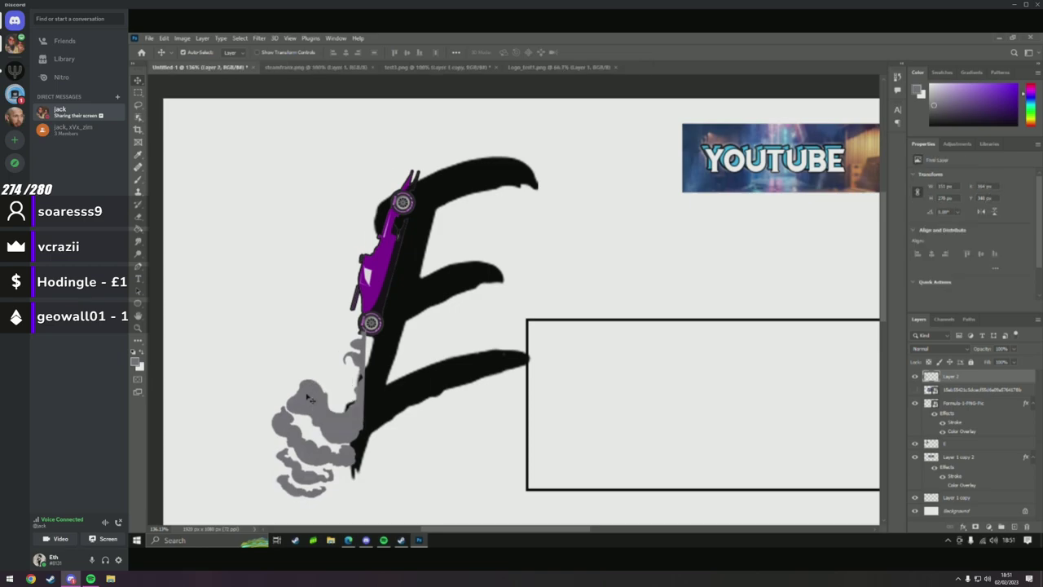
Rotate the smoke graphic about 11 degrees clockwise so its flat edge follows the slanted stem of the E, and apply the transform.
key("ctrl+t")
right_click(325, 383)
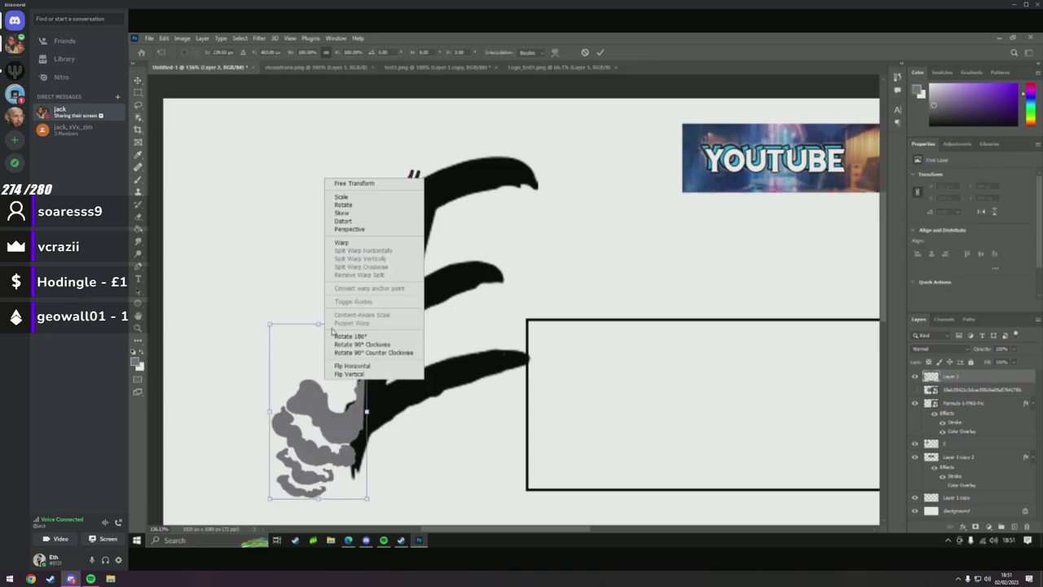
left_click(343, 204)
left_click_drag(369, 499, 343, 449)
scroll(425, 465, "down", 1)
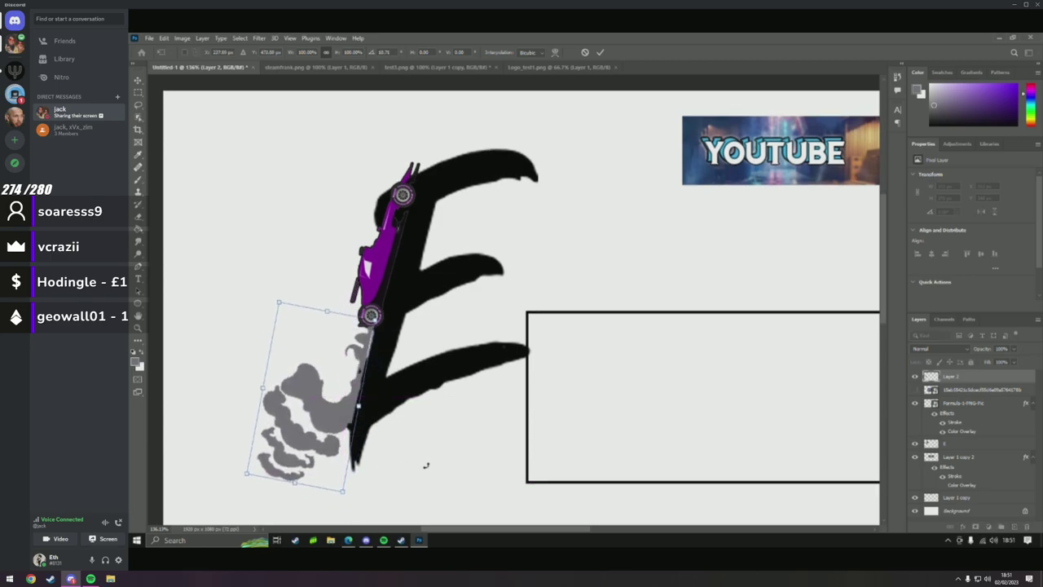
key("Return")
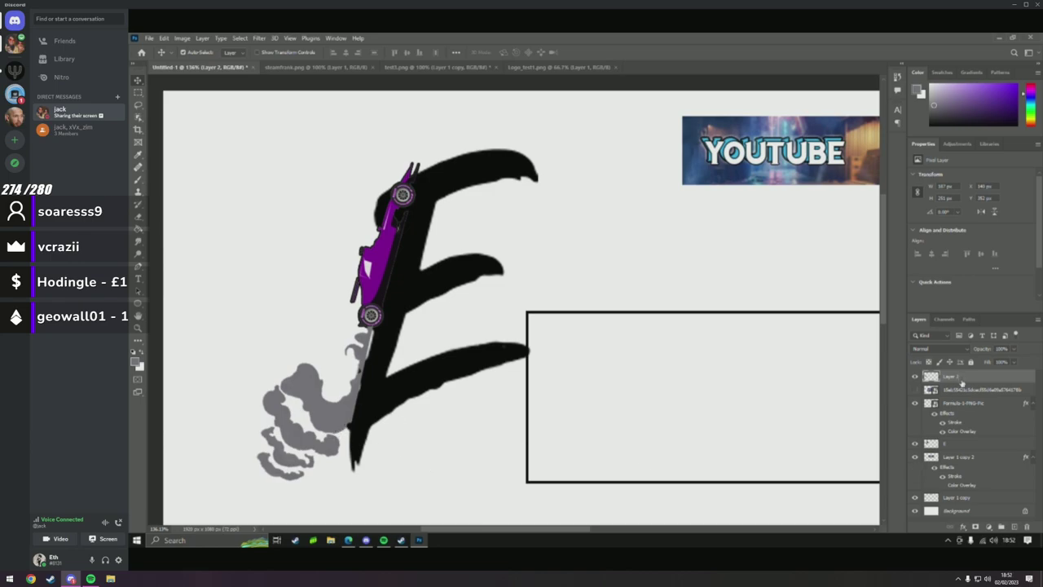
Erase the small black bumps sticking out of the lower stem on the E layer beside the smoke, using a larger eraser.
key("z")
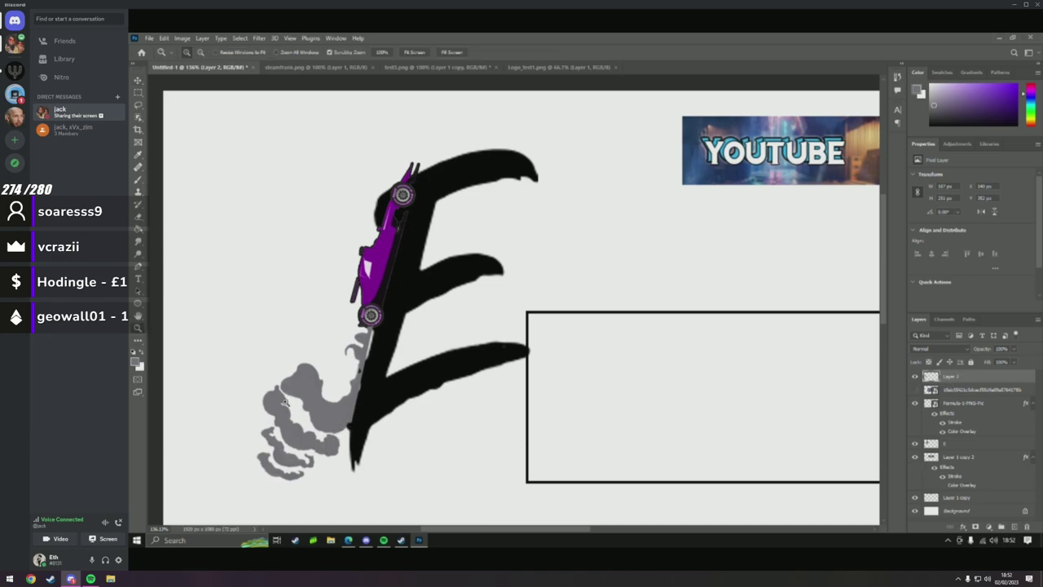
left_click_drag(343, 421, 389, 399)
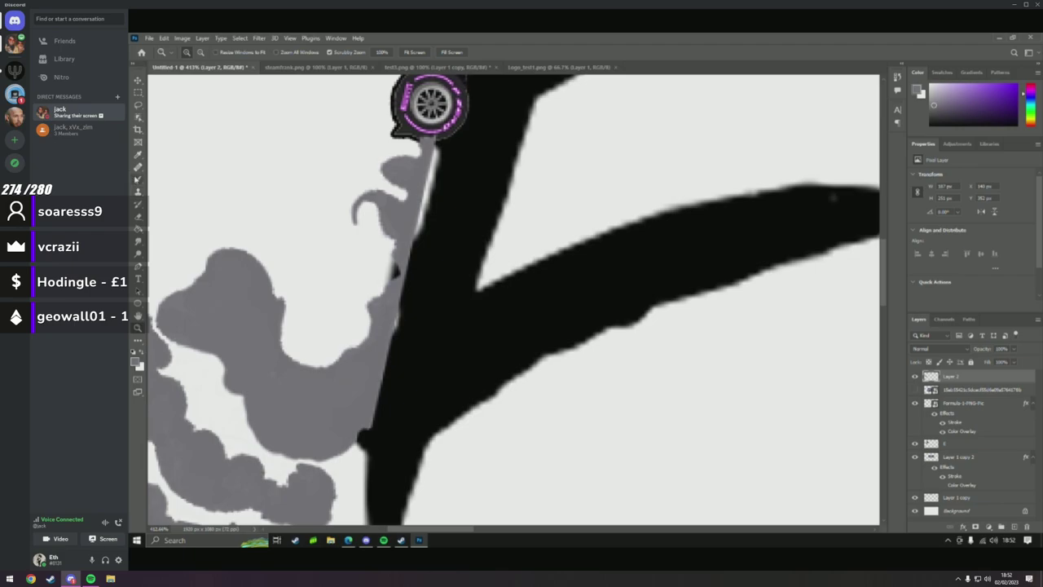
key("b")
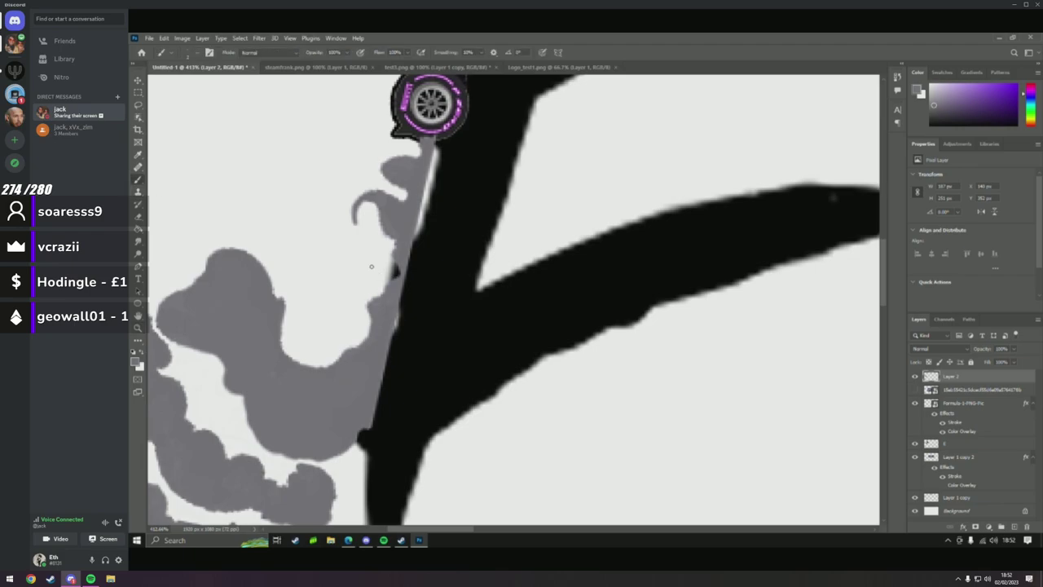
left_click(139, 218)
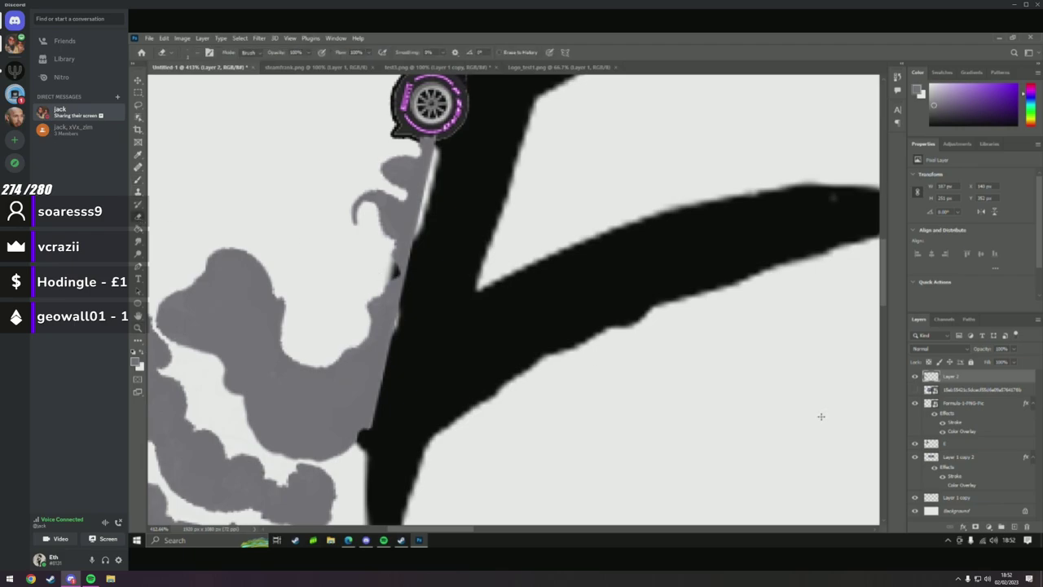
left_click(962, 442)
right_click(371, 257)
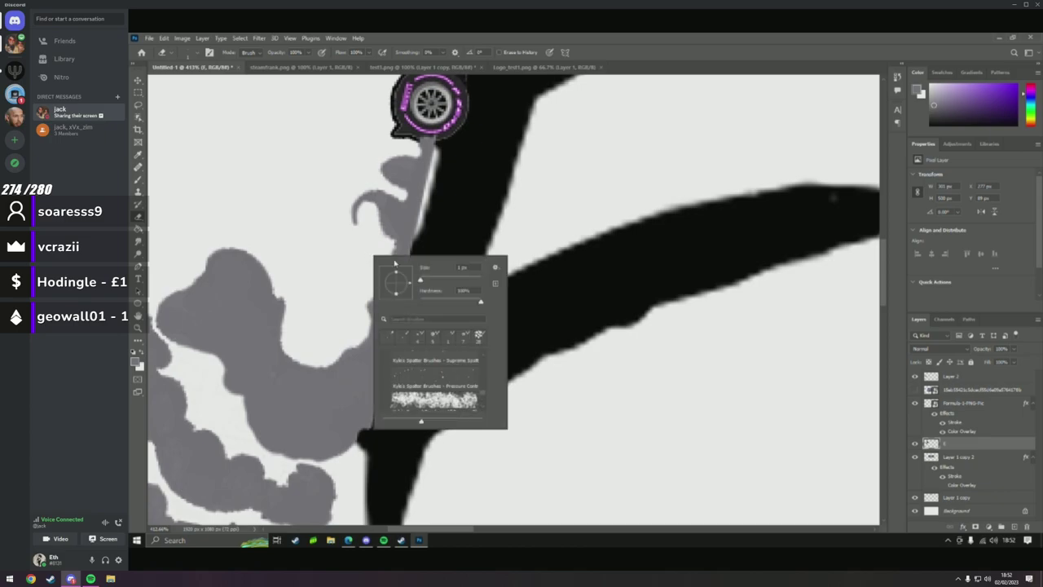
left_click(462, 267)
key("Return")
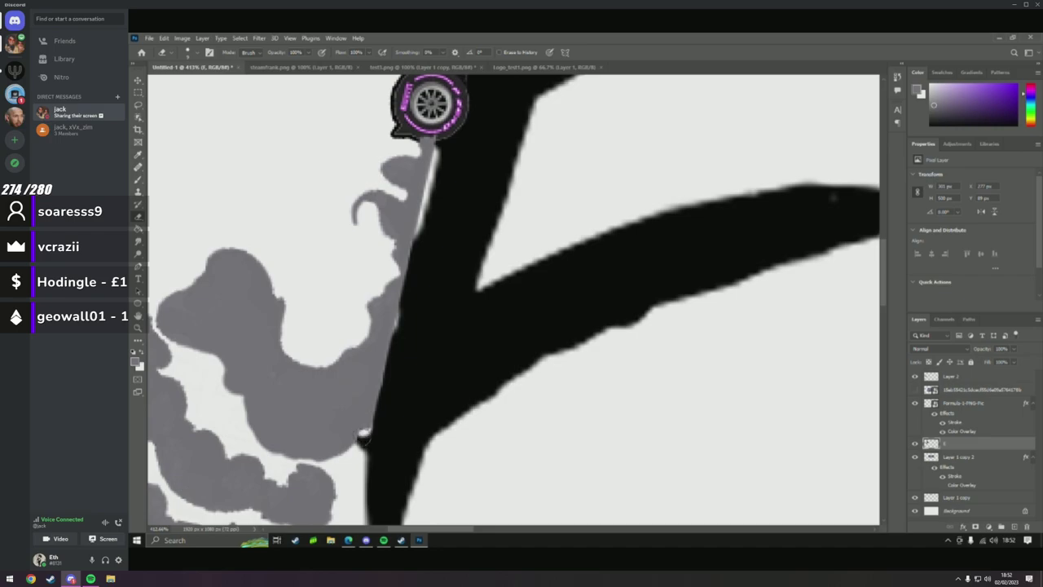
Erase the rounded black part of the E protruding behind the purple car's nose and upper wheel.
scroll(403, 346, "up", 2)
scroll(402, 346, "up", 6)
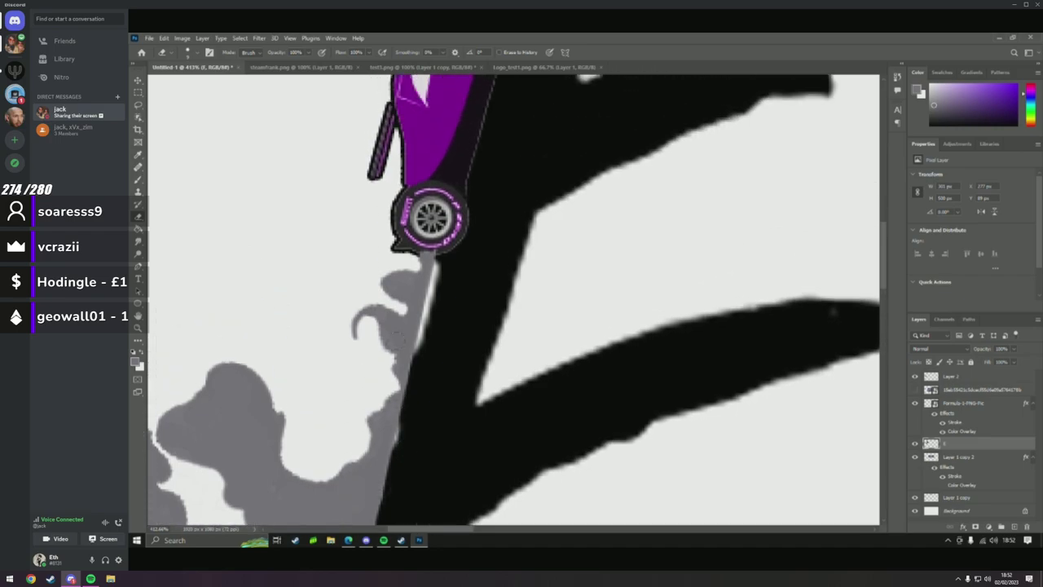
scroll(381, 337, "up", 5)
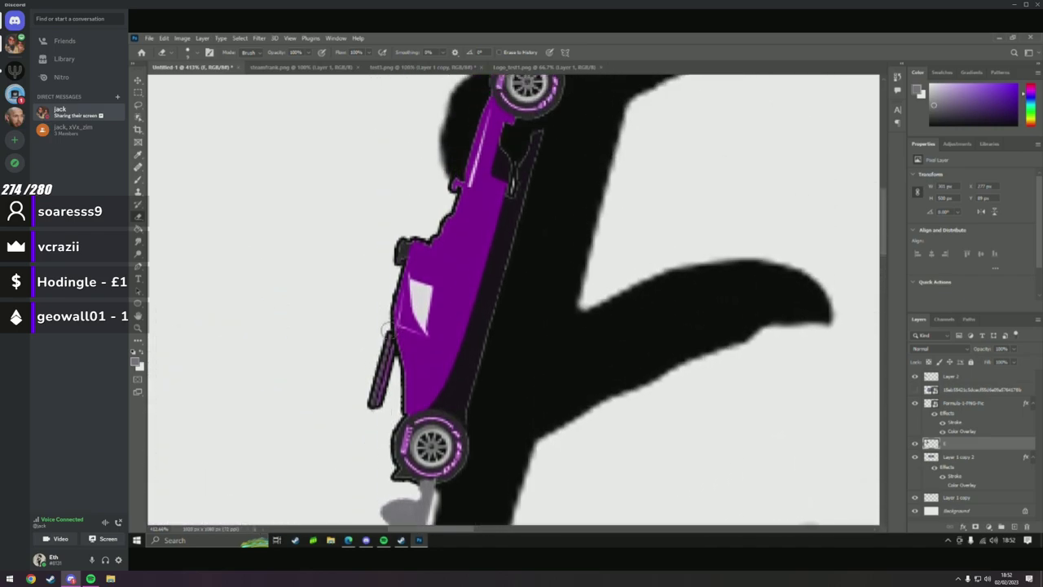
right_click(440, 213)
left_click(470, 177)
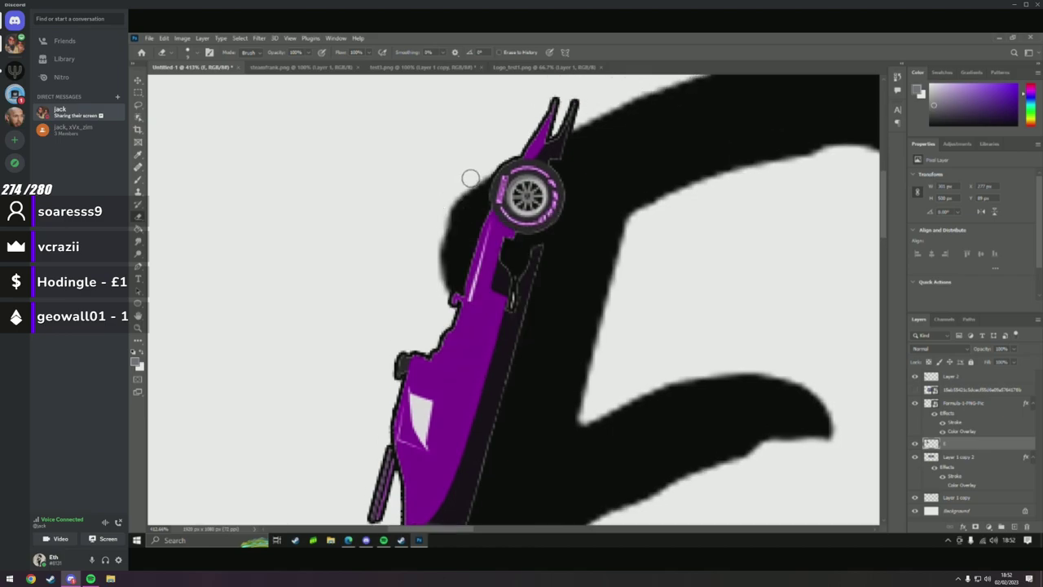
mouse_move(471, 177)
left_mouse_down()
mouse_move(441, 252)
mouse_move(459, 214)
mouse_move(444, 300)
mouse_move(484, 158)
mouse_move(481, 191)
left_mouse_up()
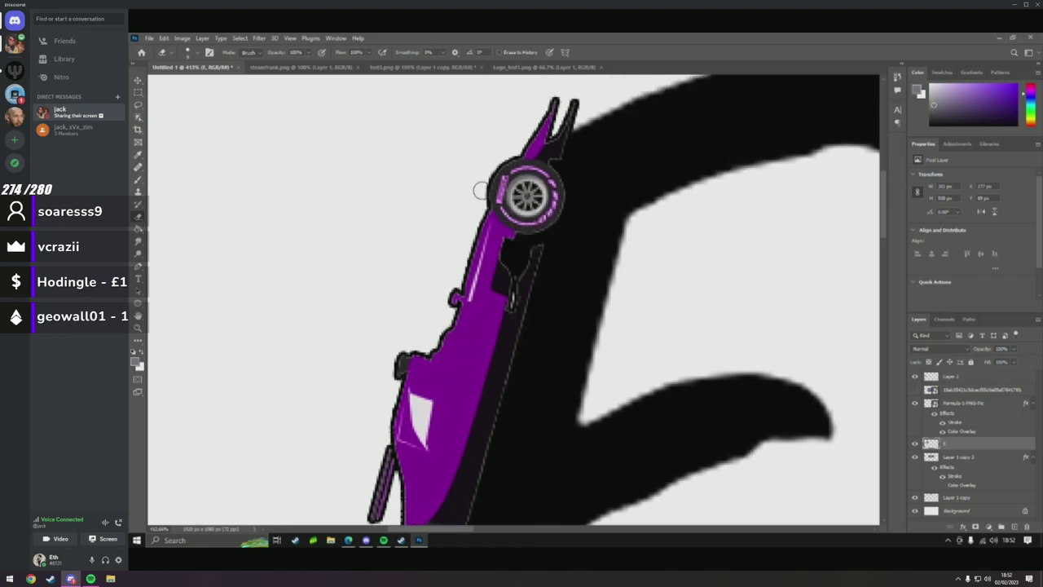
Paint the white gap between smoke and E stem grey on Layer 2, and move that layer beneath the Formula-1 layer.
left_click(138, 327)
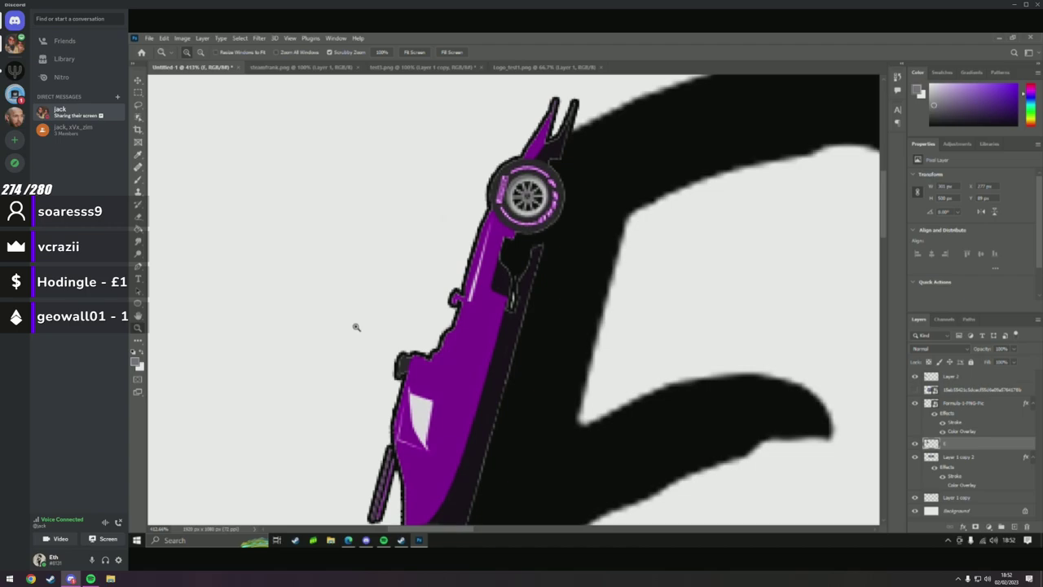
left_click_drag(354, 326, 286, 332)
left_click(332, 367)
left_click_drag(337, 379, 379, 334)
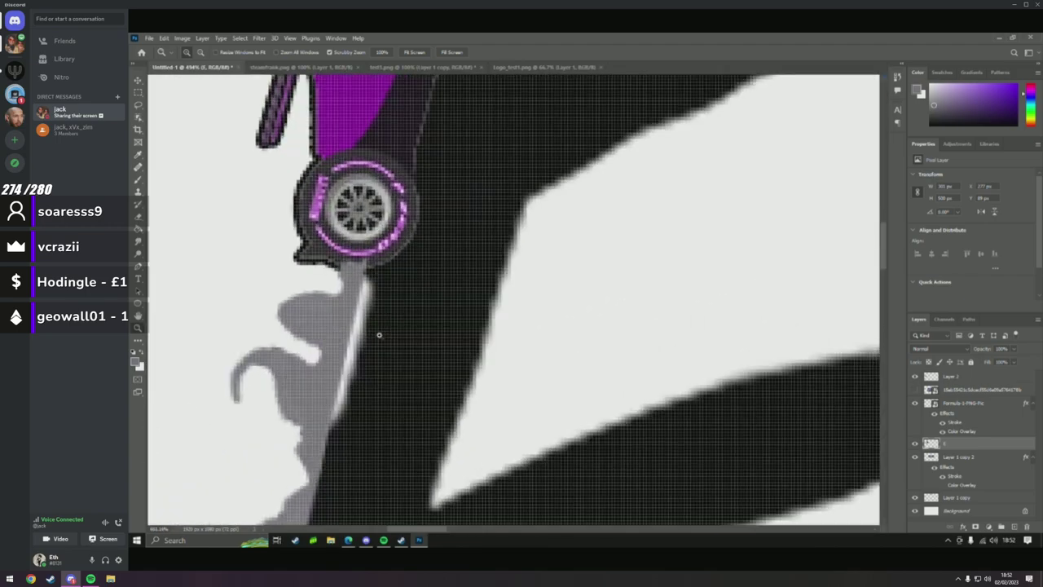
left_click(964, 376)
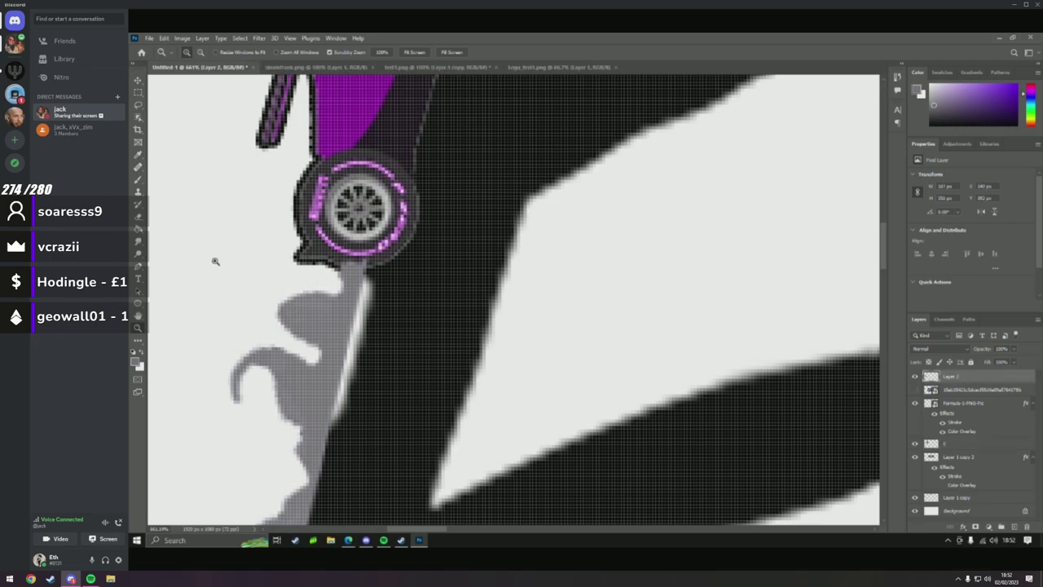
left_click(140, 181)
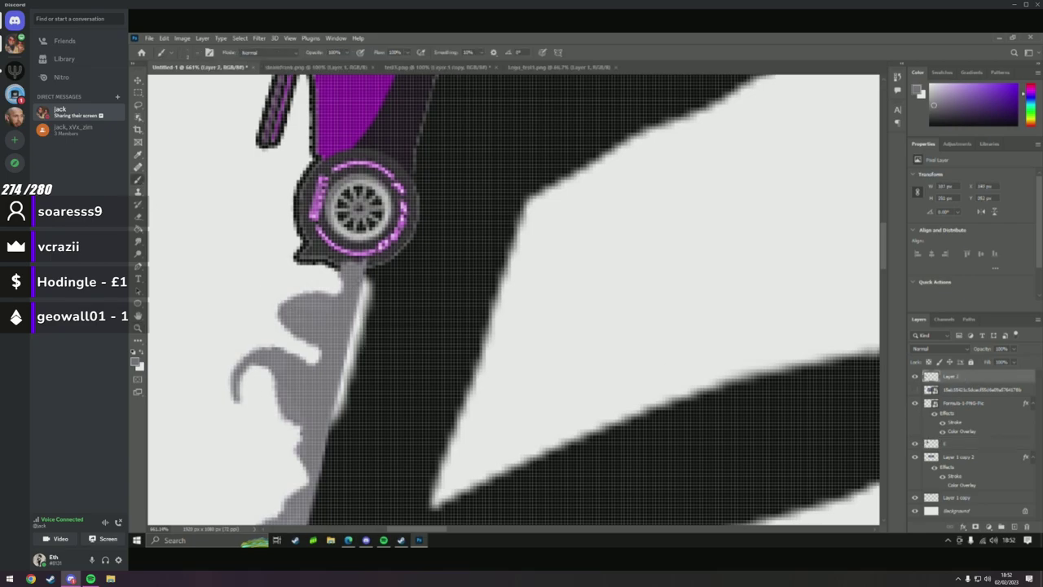
mouse_move(363, 282)
left_mouse_down()
mouse_move(341, 386)
mouse_move(352, 336)
left_mouse_up()
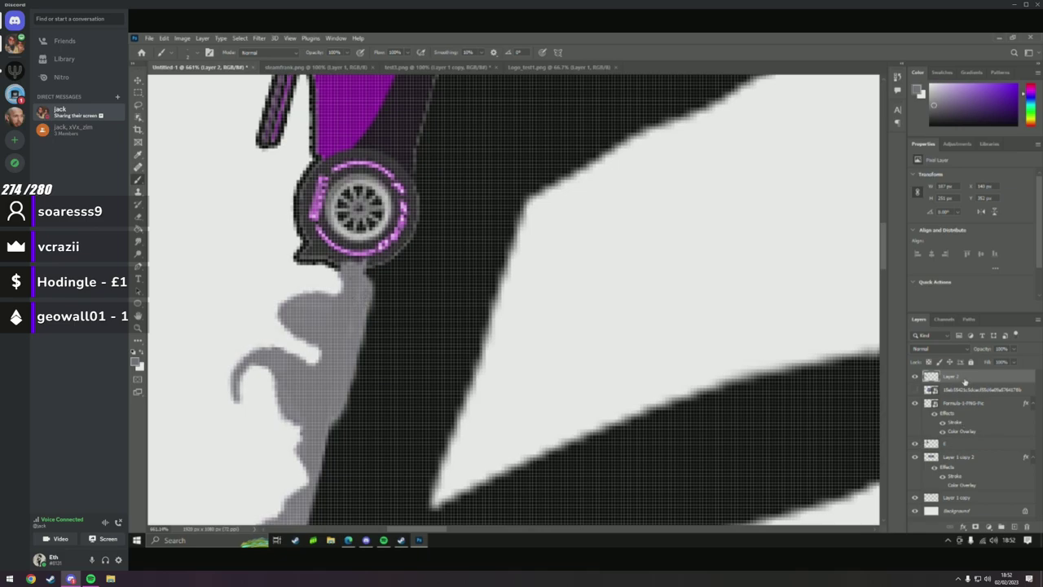
left_click_drag(967, 377, 970, 431)
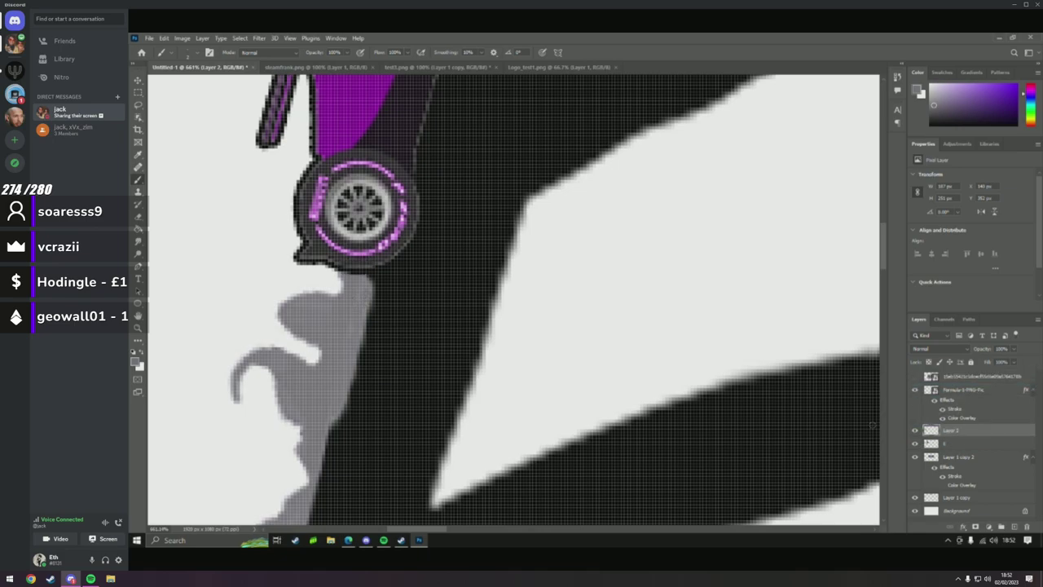
Examine how the car, smoke and E fit together, both across the whole canvas and close up.
key("z")
left_click_drag(407, 334, 331, 329)
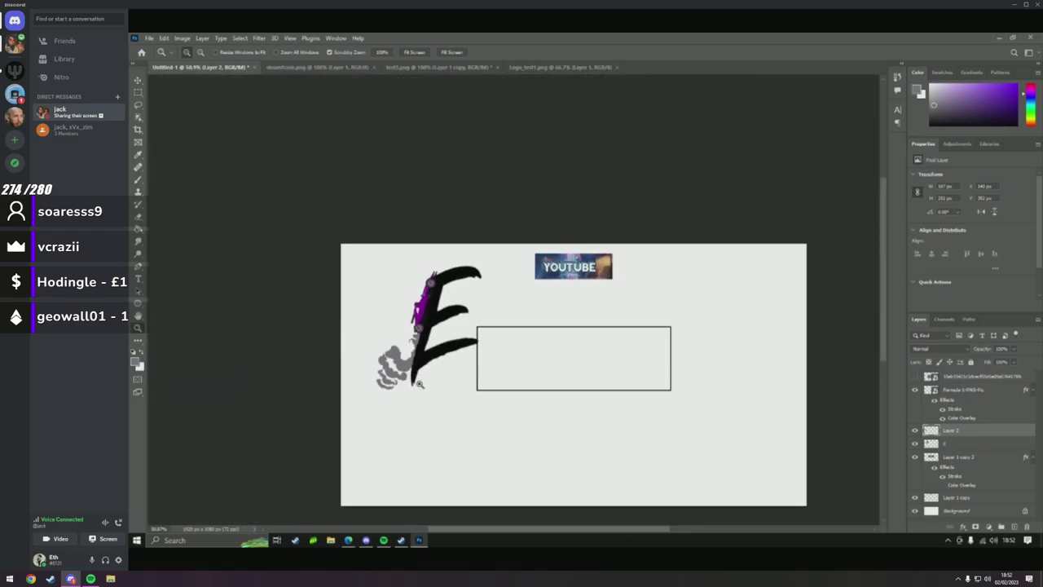
scroll(424, 383, "down", 1)
left_click(418, 314)
left_click(440, 269)
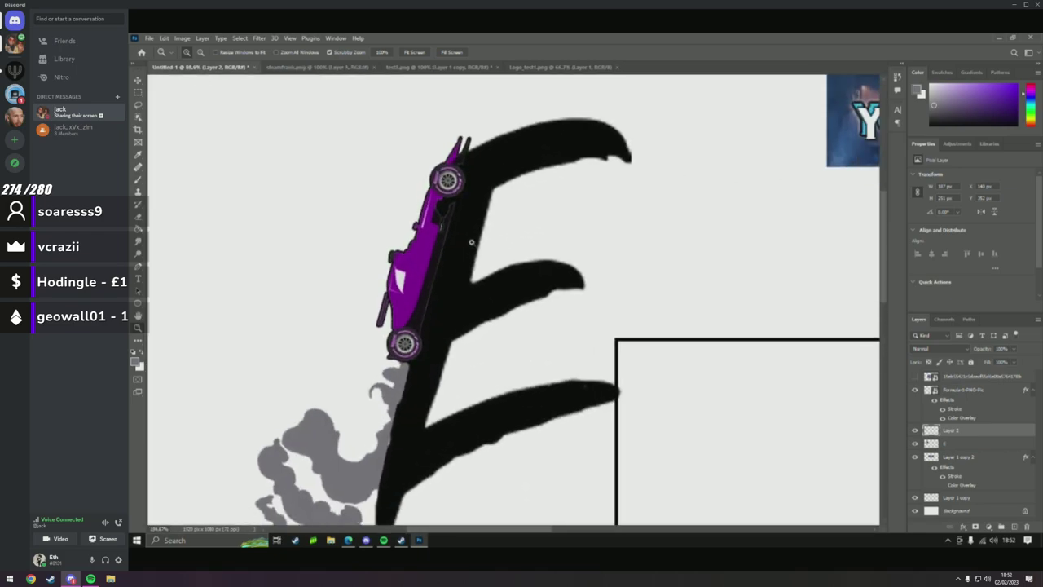
left_click_drag(434, 237, 402, 258)
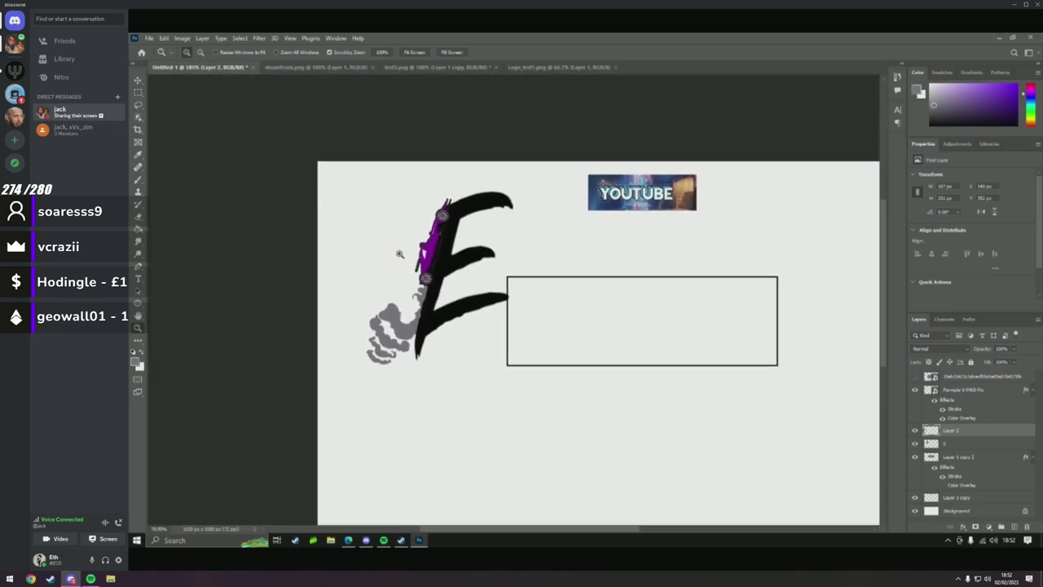
scroll(456, 246, "up", 1)
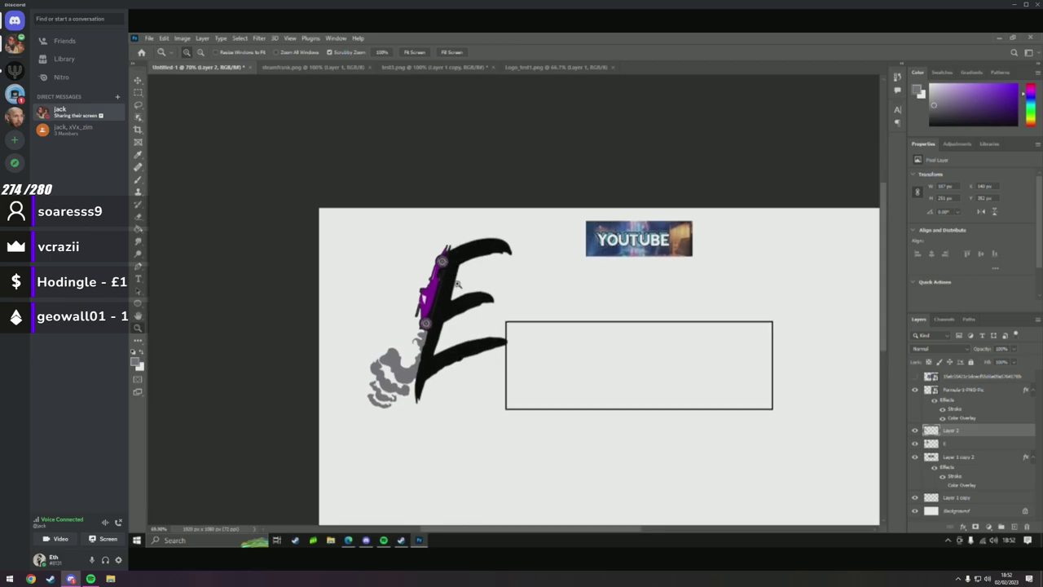
scroll(413, 274, "up", 2)
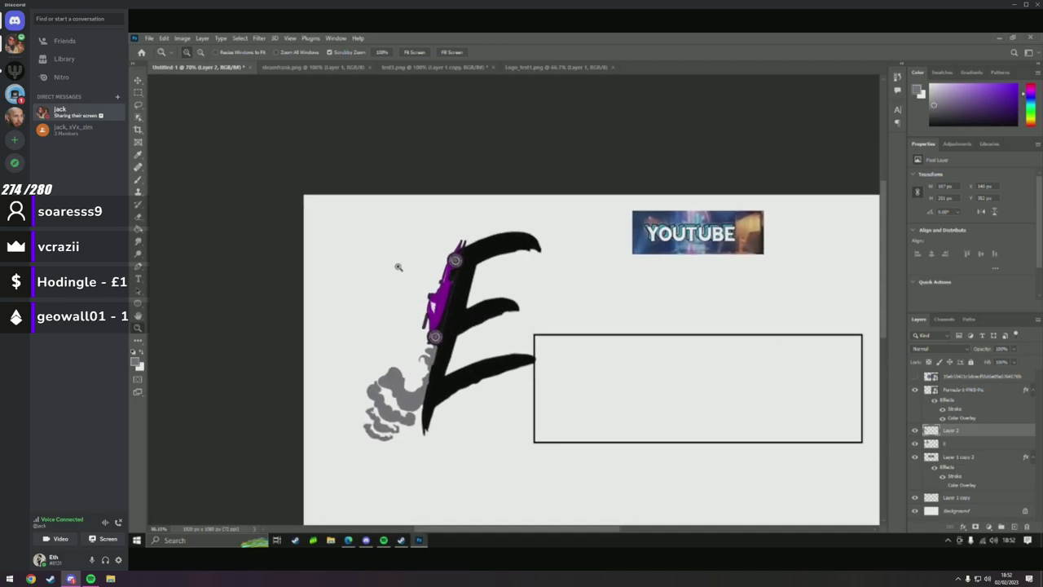
scroll(528, 287, "up", 2)
scroll(497, 279, "up", 2)
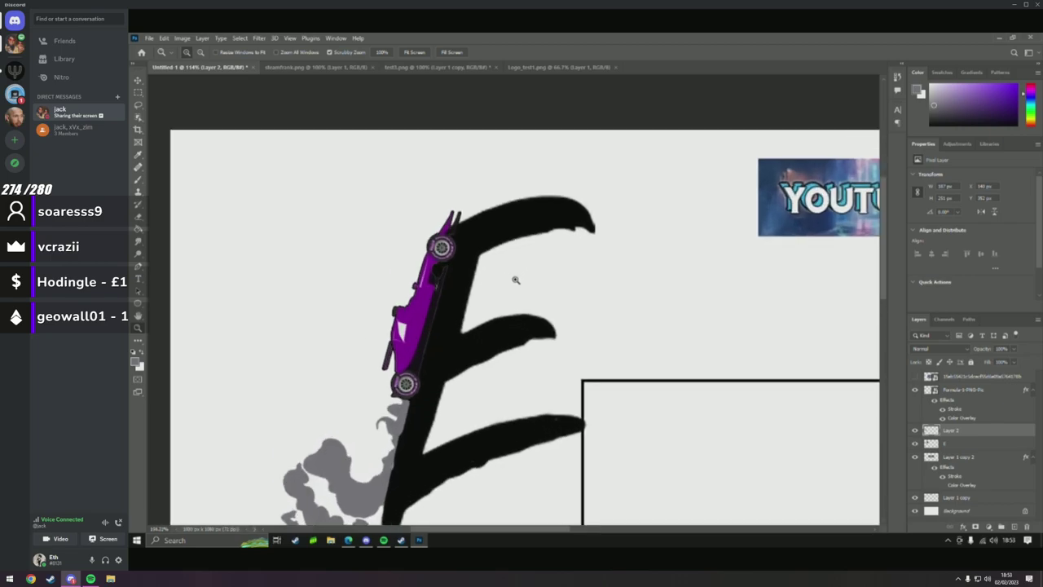
scroll(516, 282, "down", 1)
scroll(531, 313, "down", 1)
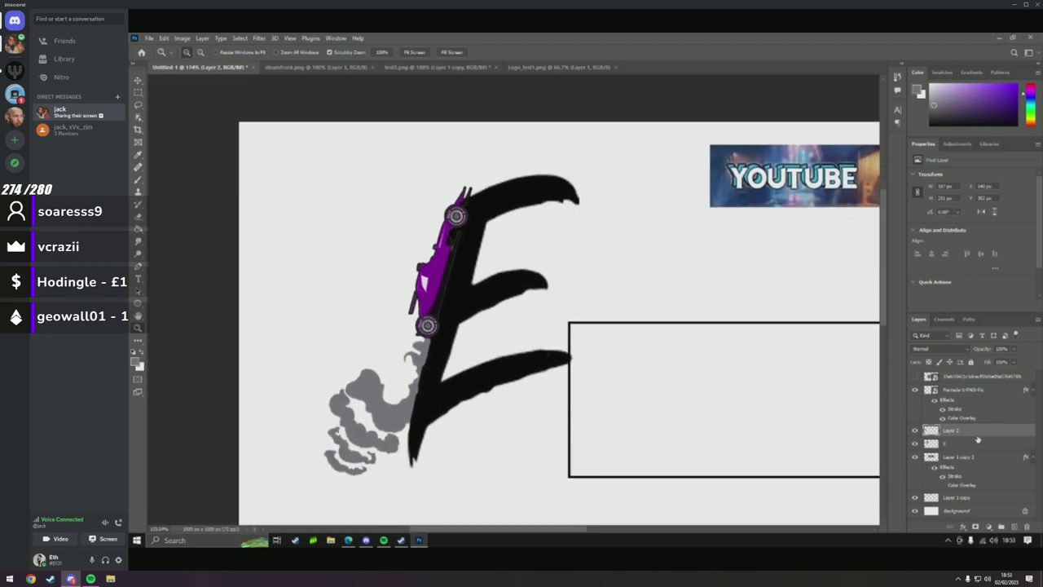
Duplicate the E layer and offset the copy about 5 px up and to the left of the original.
left_click(948, 445)
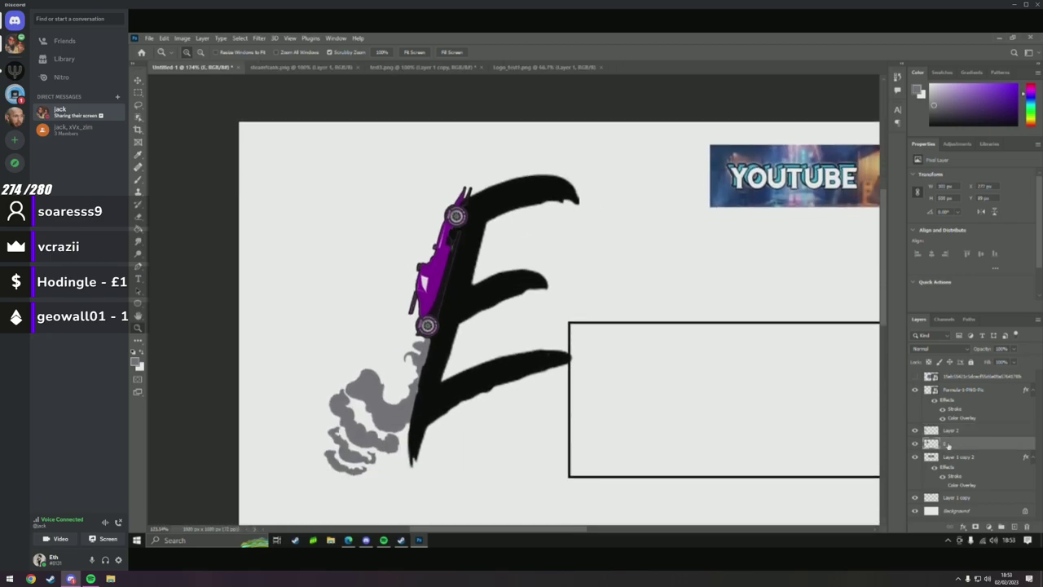
key("ctrl+j")
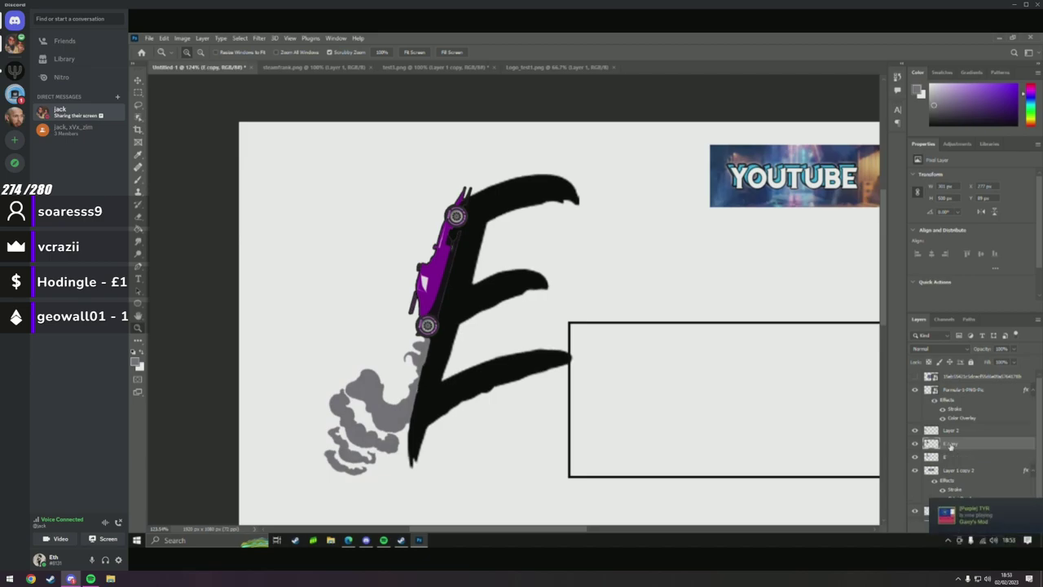
key("ctrl+t")
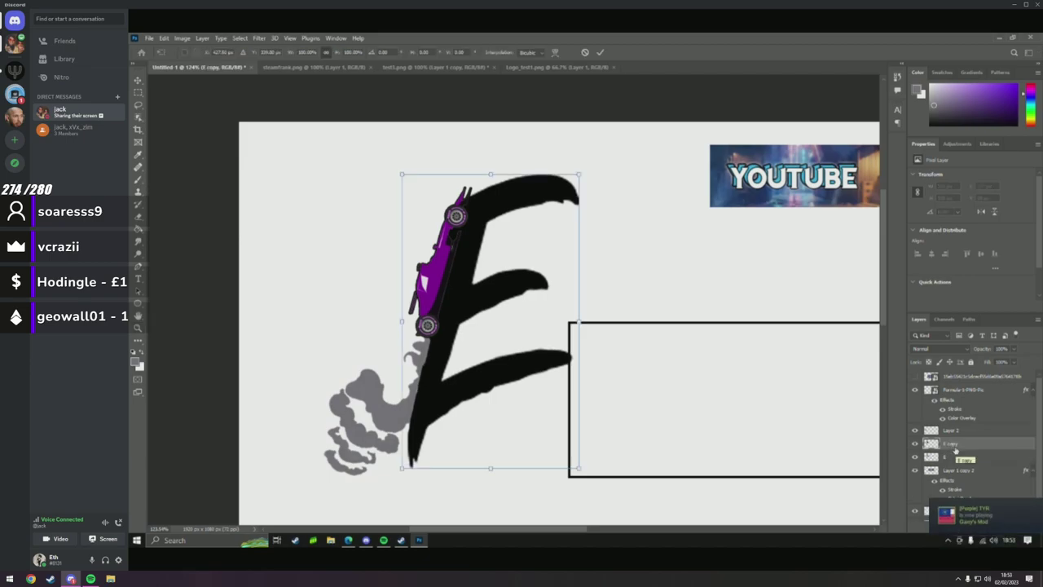
key("Left")
key("Left")
key("Left")
key("Left")
key("Up")
key("Up")
key("Up")
key("Up")
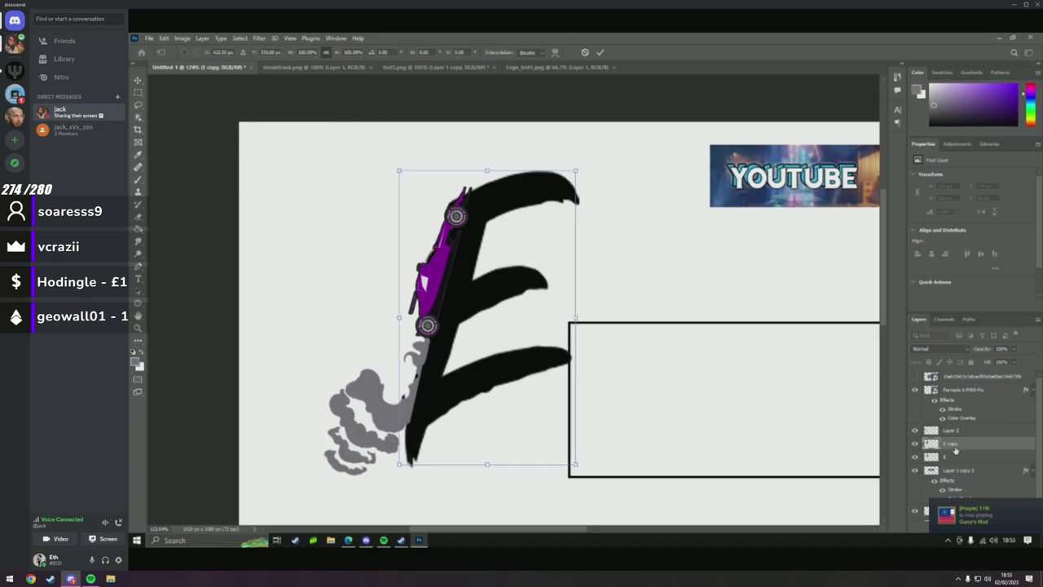
key("Return")
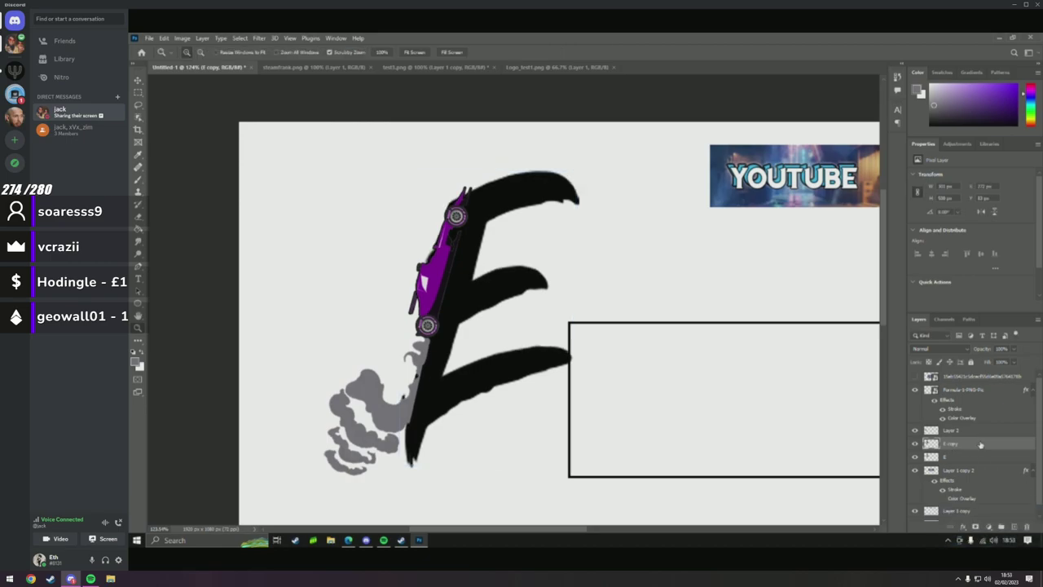
Apply a purple Color Overlay with Normal blend mode to the E copy layer.
double_click(985, 445)
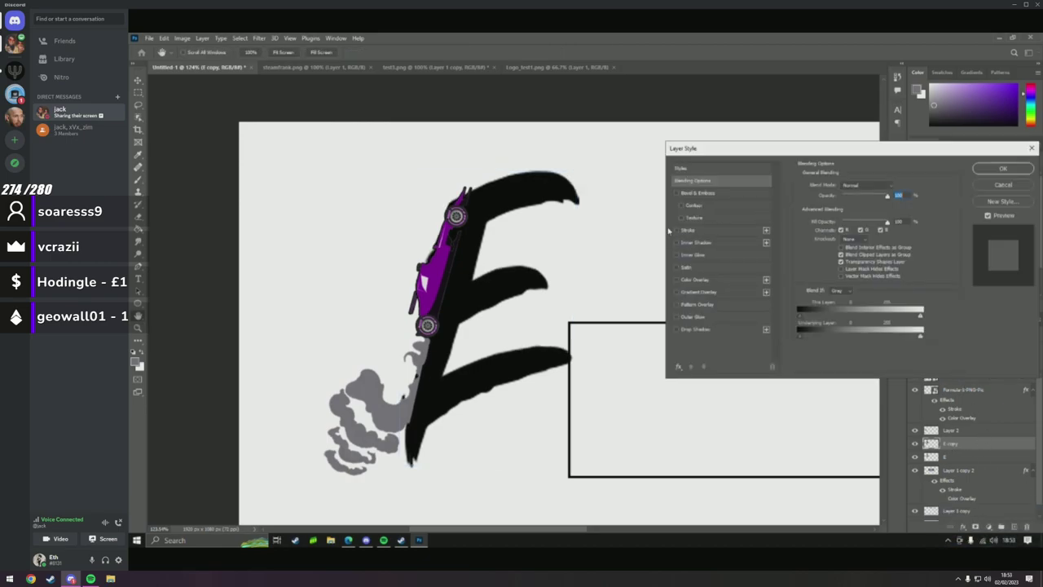
left_click(678, 280)
left_click(717, 281)
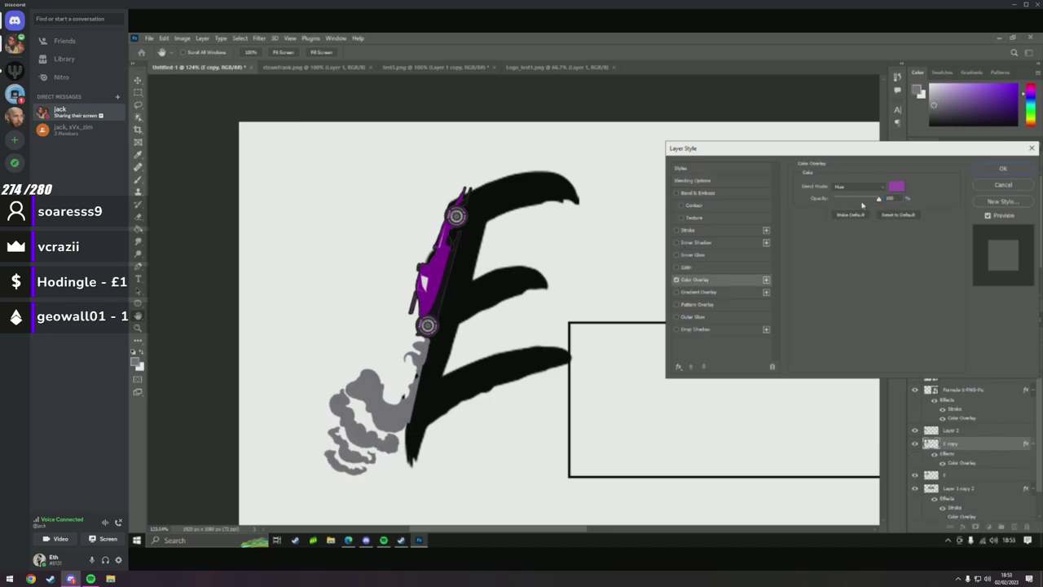
left_click(862, 187)
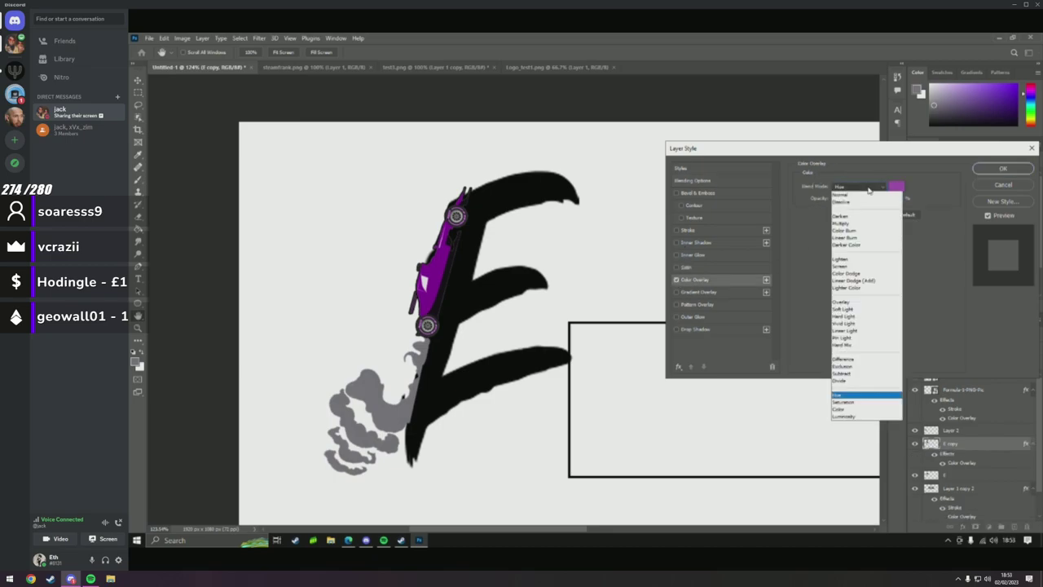
left_click(851, 192)
left_click(1002, 169)
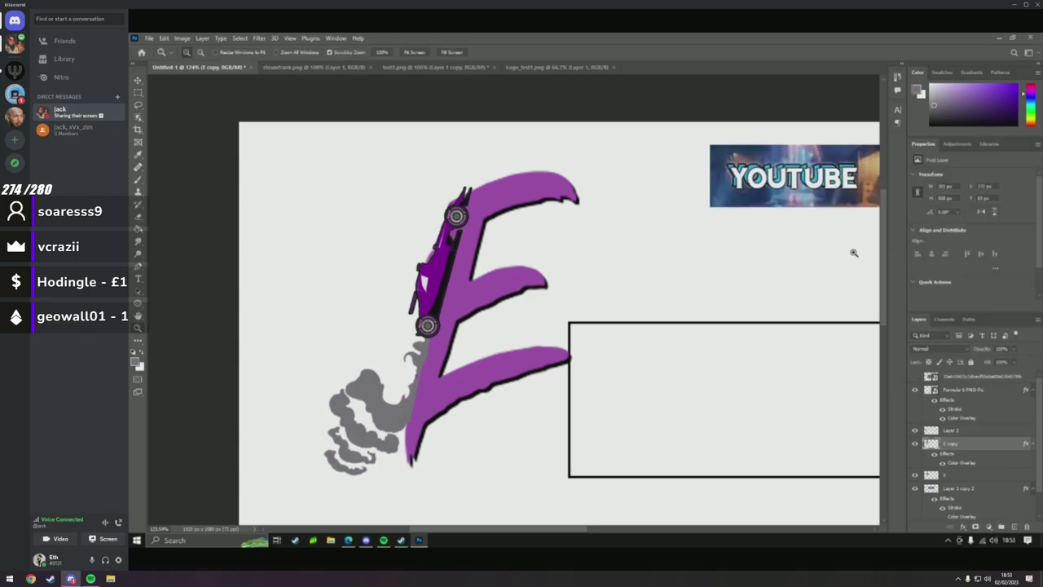
Move the E copy layer beneath the E layer and shift it up by about 5 px.
left_click_drag(965, 442, 961, 482)
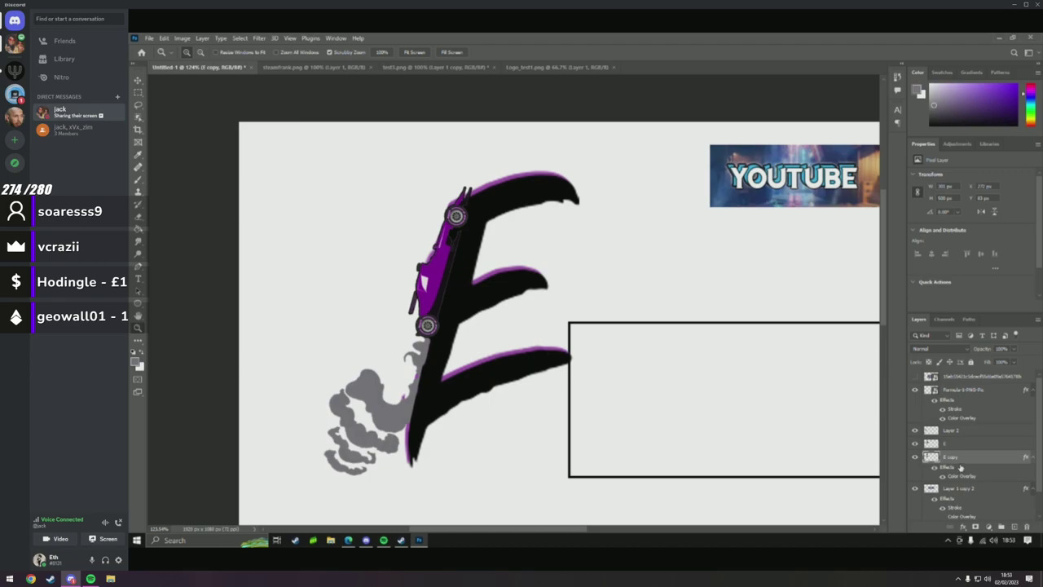
key("ctrl+t")
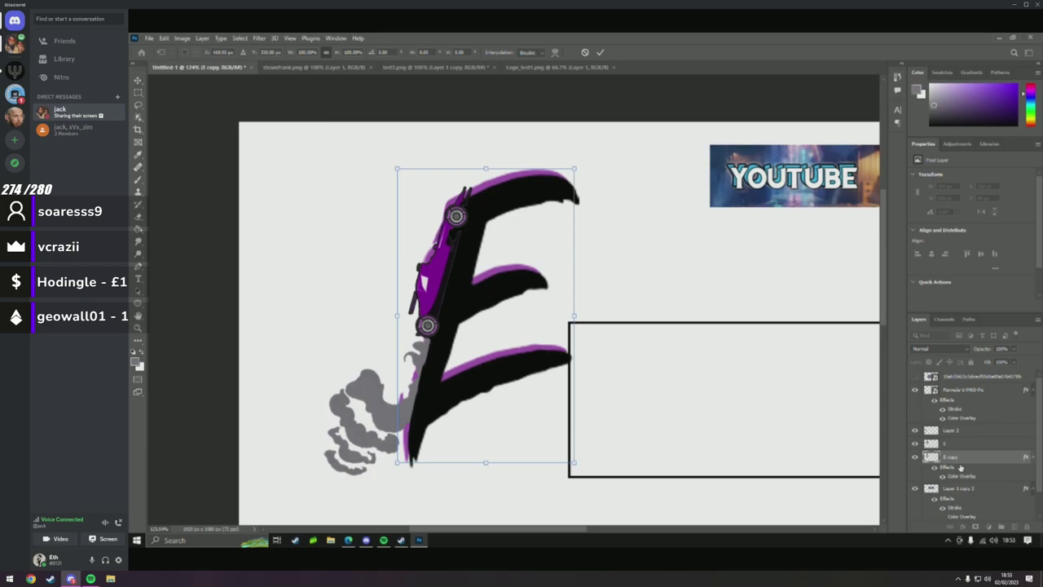
key("Right")
key("Right")
key("Right")
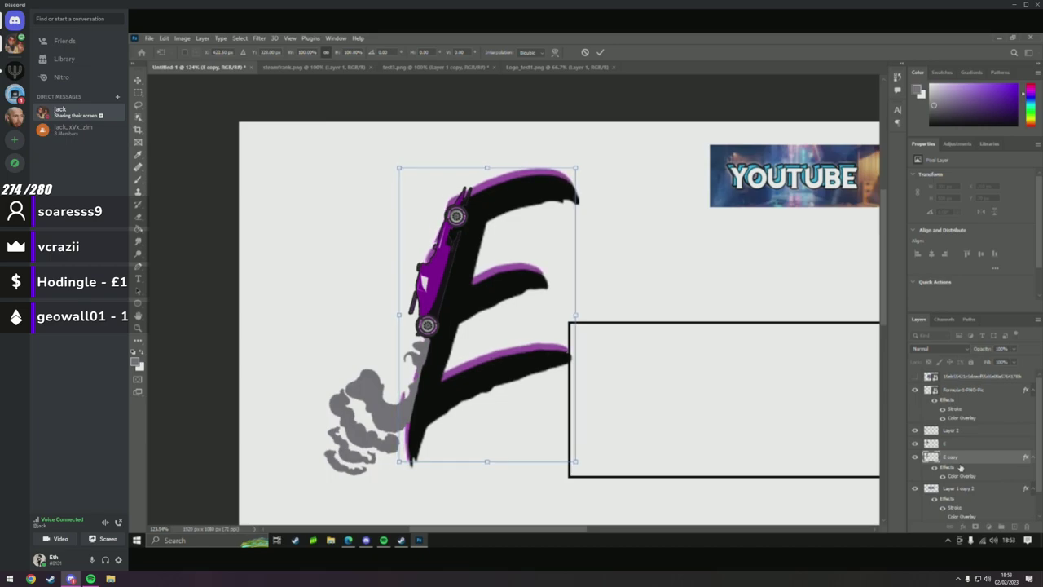
key("Return")
key("z")
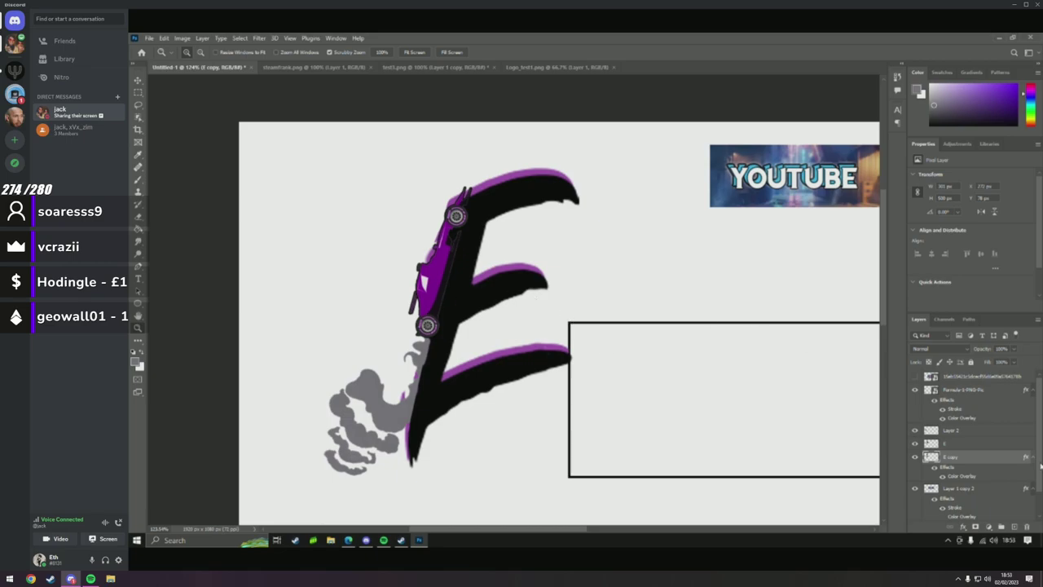
Try a black Stroke on the E copy layer with the Inside, Center and Outside positions.
right_click(991, 462)
left_click(965, 59)
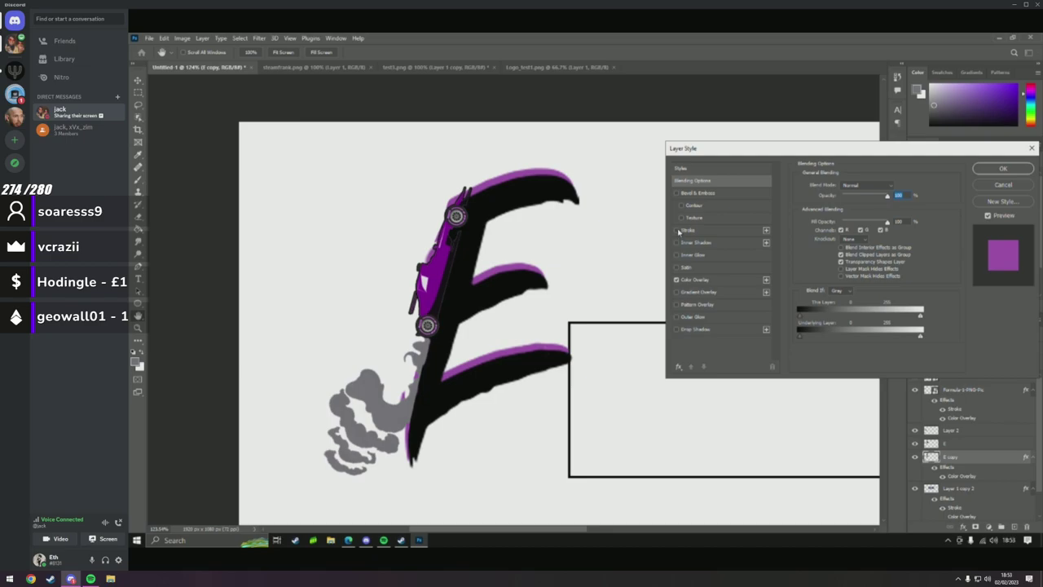
left_click(677, 230)
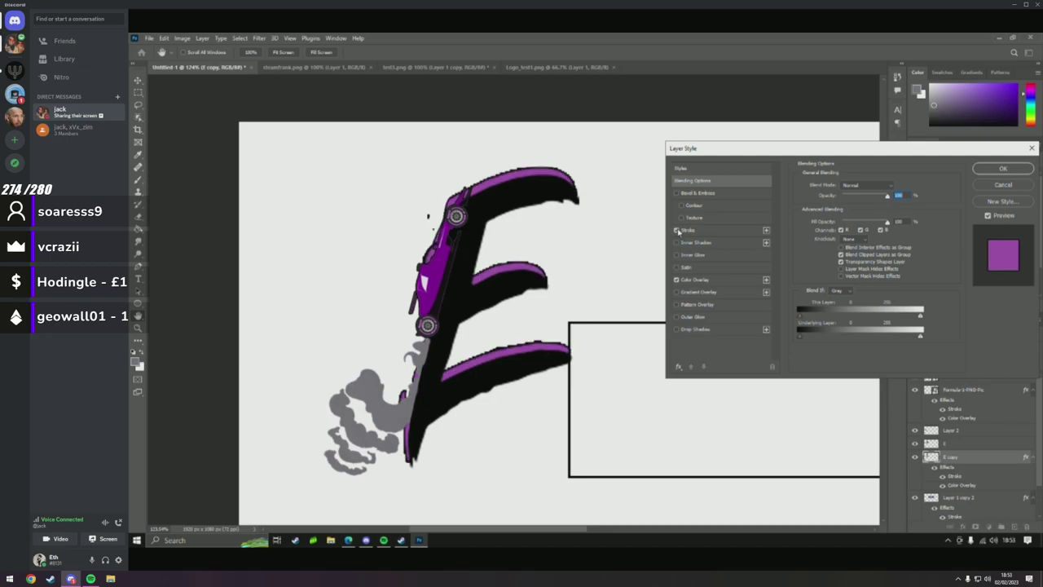
left_click(724, 232)
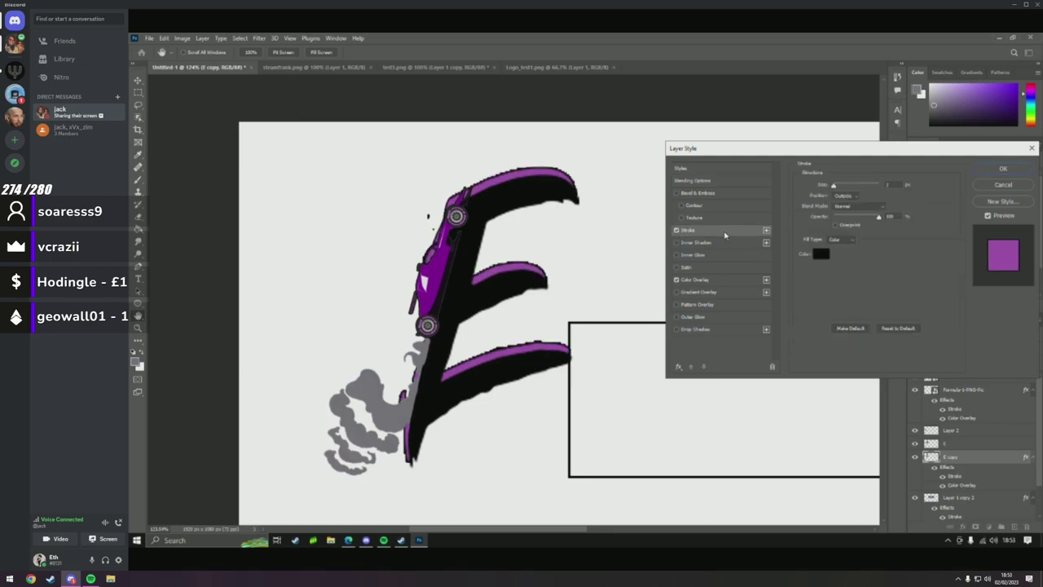
left_click(861, 195)
left_click(849, 212)
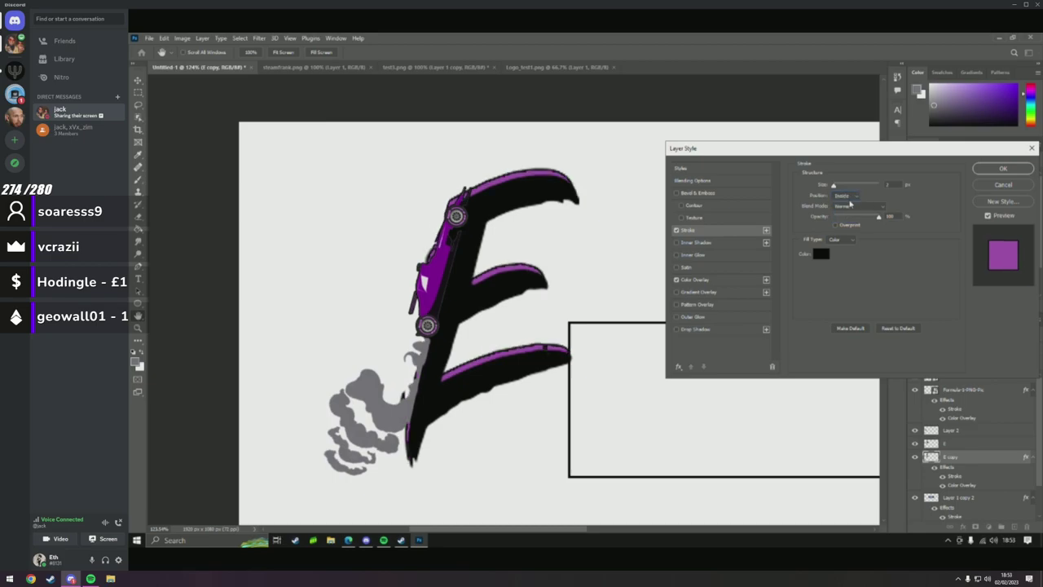
left_click(847, 197)
left_click(847, 219)
left_click(846, 197)
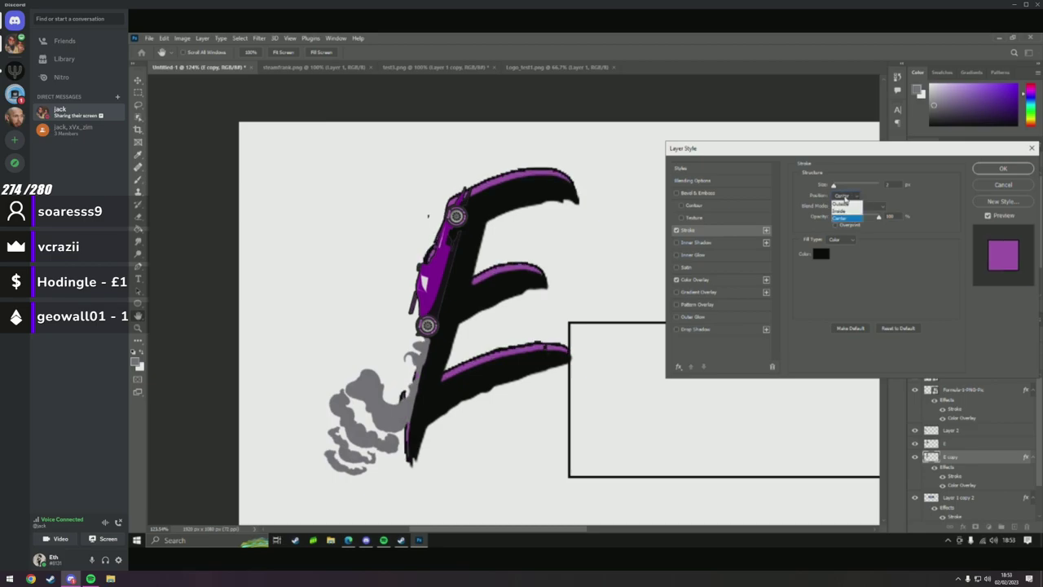
left_click(848, 204)
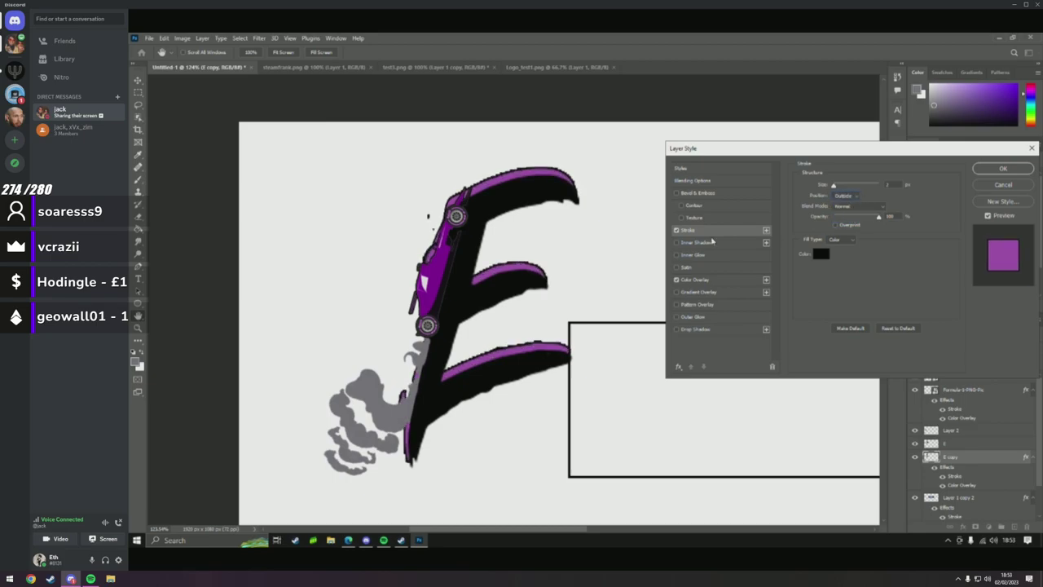
left_click(675, 231)
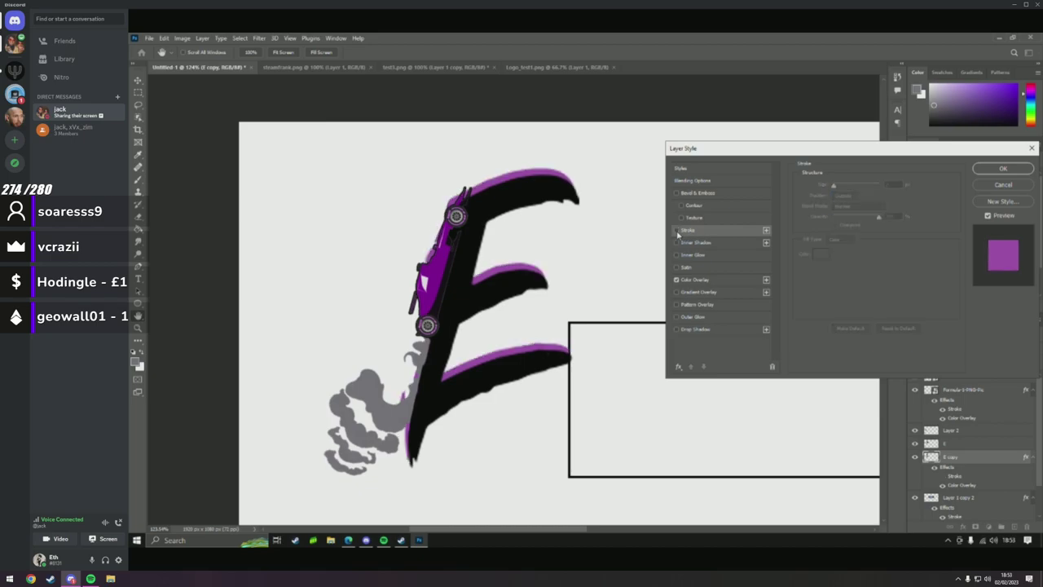
left_click(1004, 168)
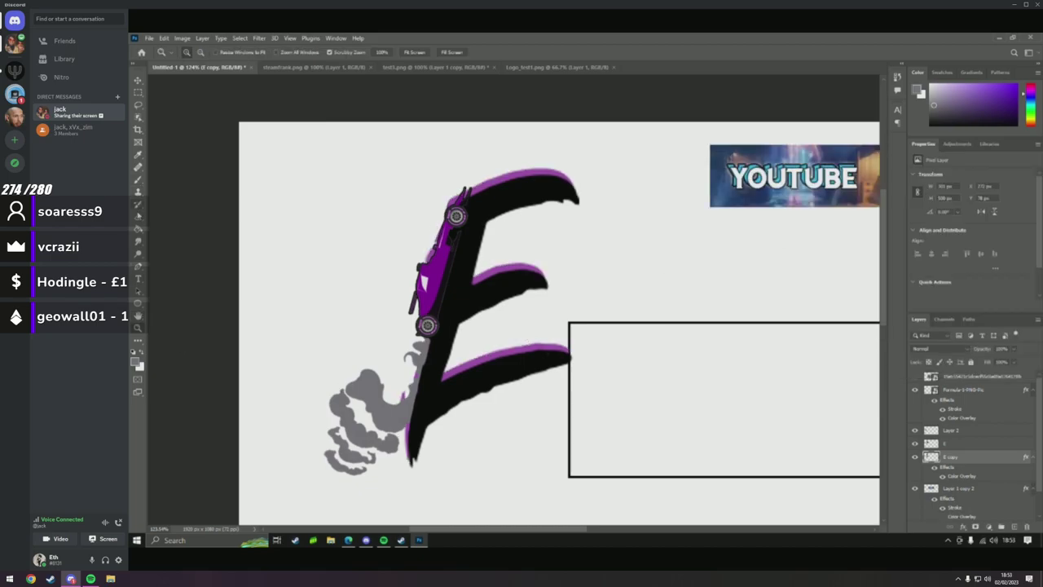
Erase the purple fringe of the E copy layer along the outer side of the E stem, from the car down to the stem's tip.
left_click(138, 216)
right_click(424, 354)
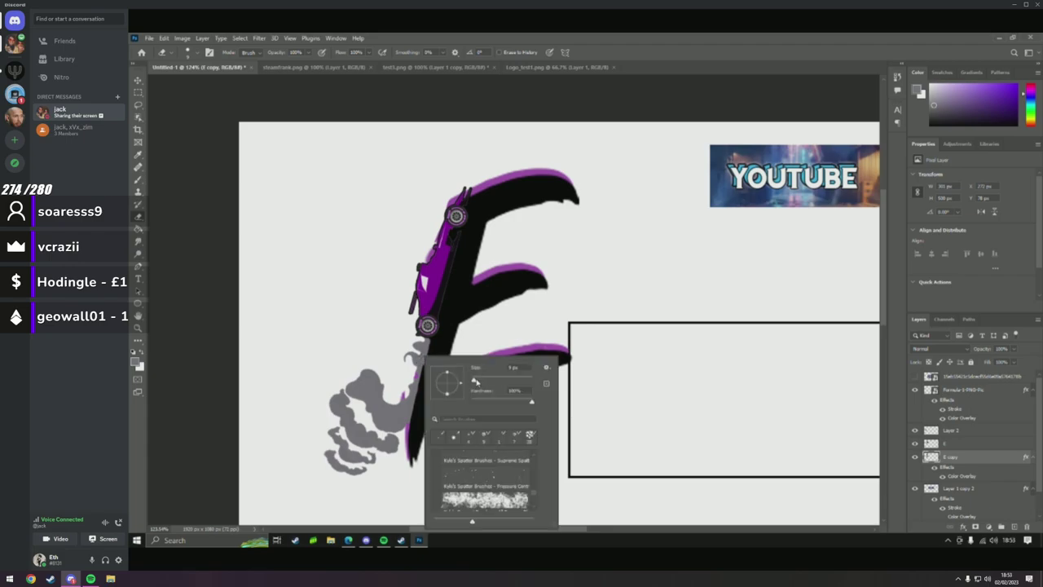
left_click(412, 363)
mouse_move(413, 362)
left_mouse_down()
mouse_move(418, 409)
mouse_move(403, 390)
mouse_move(400, 462)
left_mouse_up()
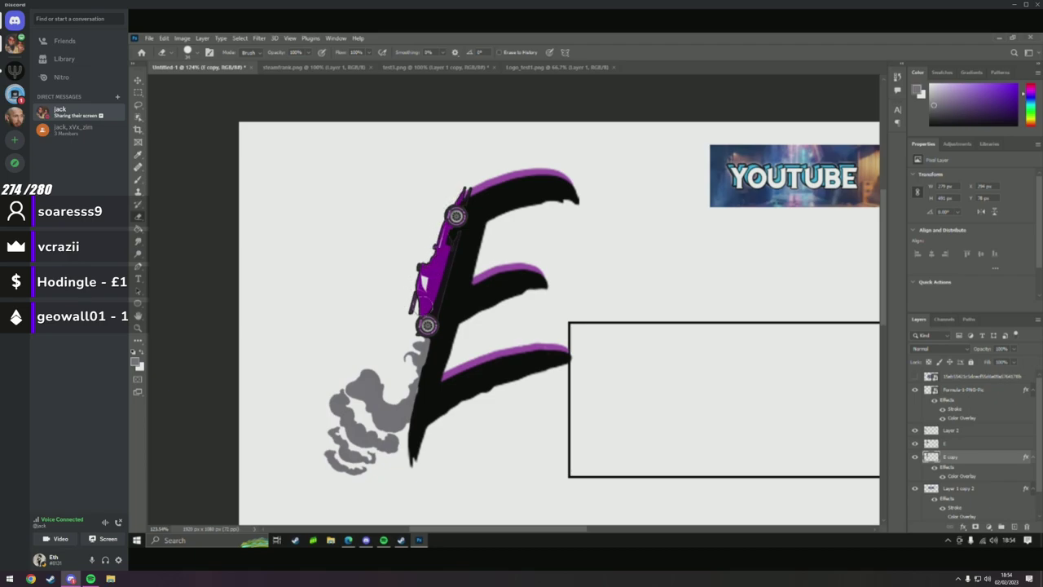
Examine the purple edge on the E together with the car and smoke, across the whole canvas and close up.
left_click(136, 328)
scroll(291, 342, "down", 5)
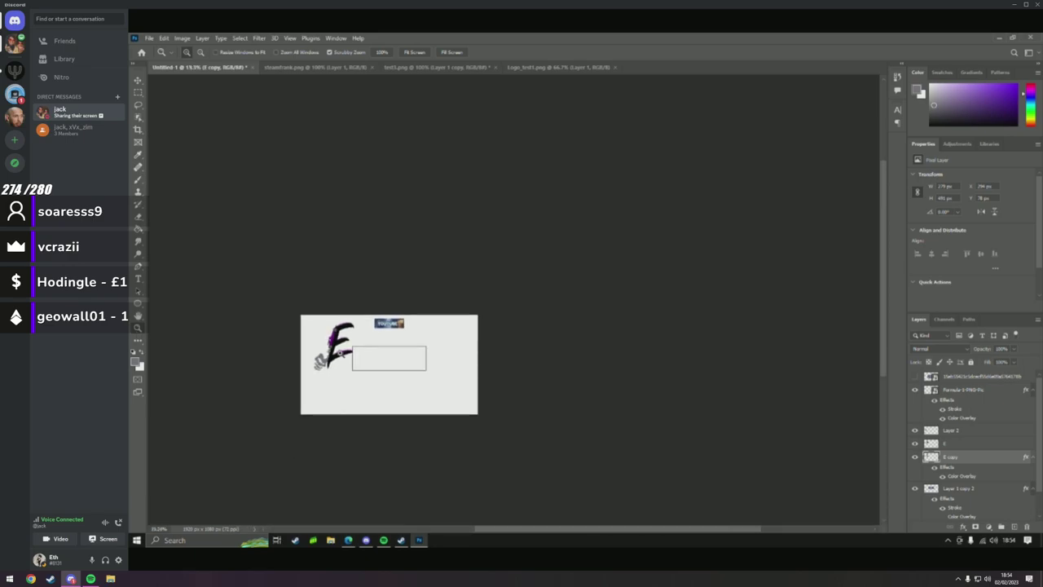
scroll(339, 354, "up", 4)
scroll(339, 330, "up", 4)
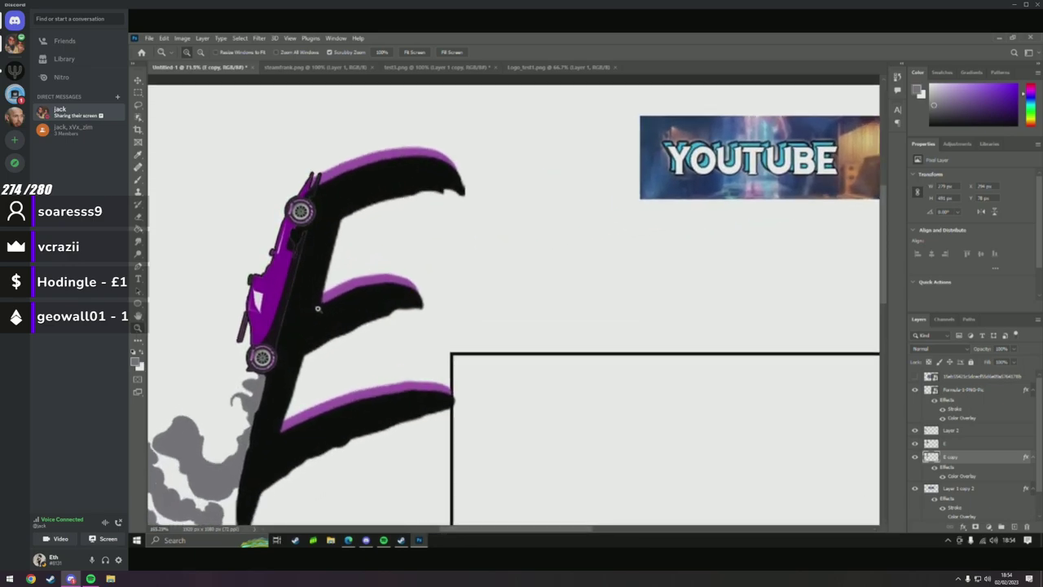
scroll(286, 324, "down", 5)
scroll(310, 322, "up", 5)
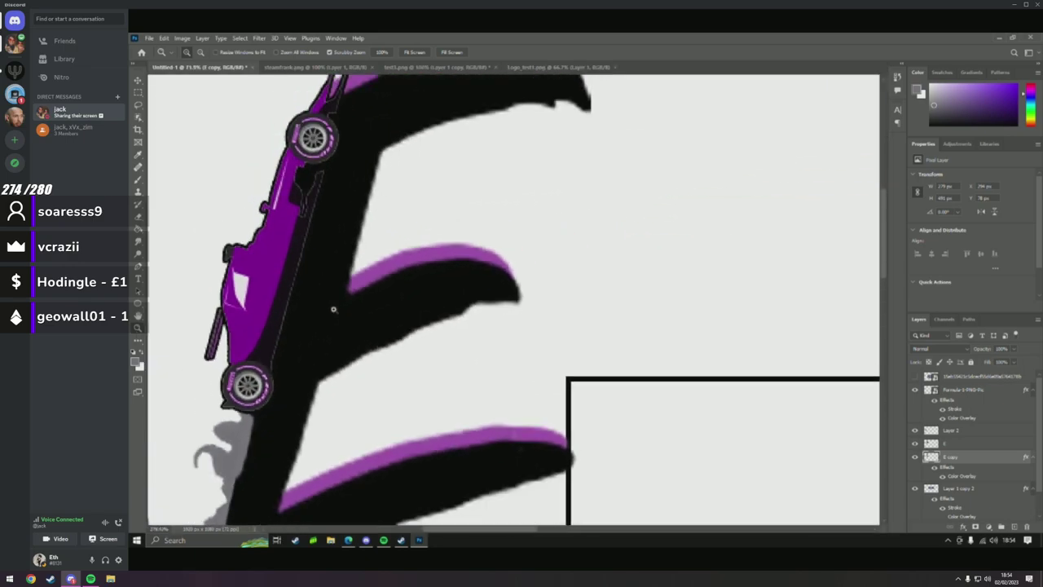
scroll(311, 326, "down", 5)
scroll(311, 328, "up", 3)
scroll(311, 328, "up", 3)
scroll(302, 358, "down", 5)
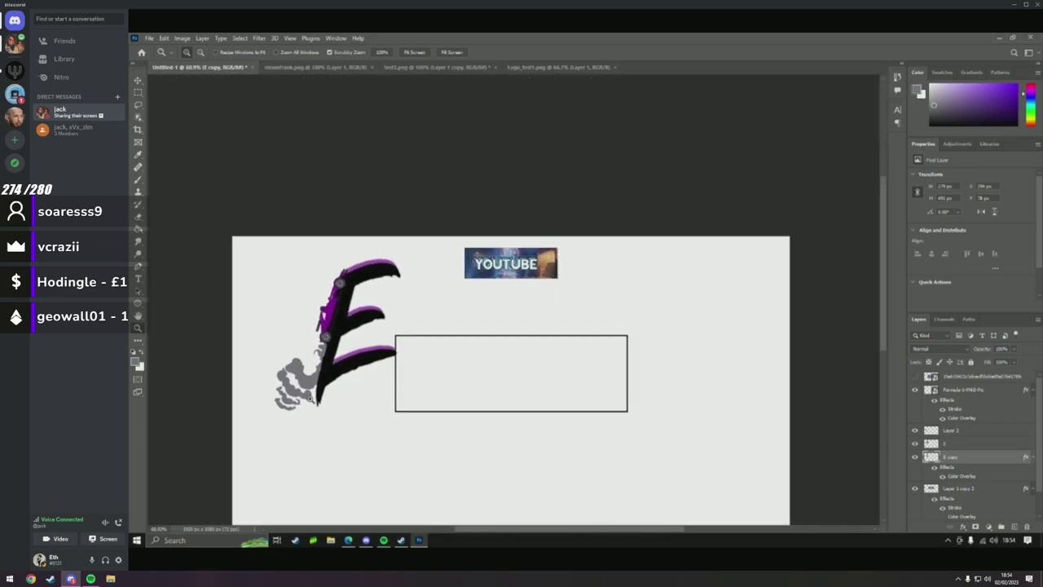
scroll(311, 375, "up", 3)
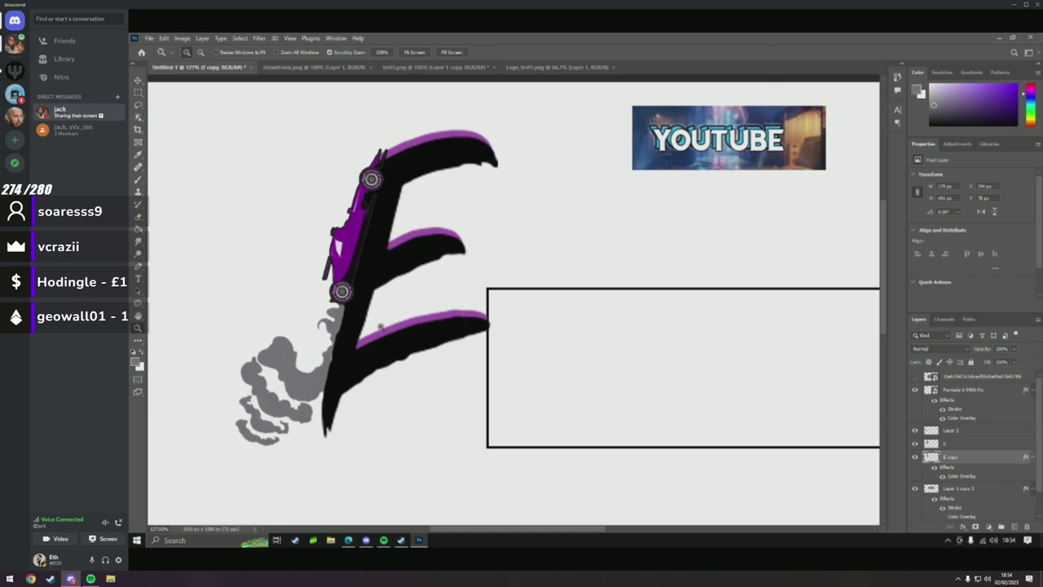
Create a new layer for brush work and move it to the top of the layer stack.
scroll(375, 268, "up", 4)
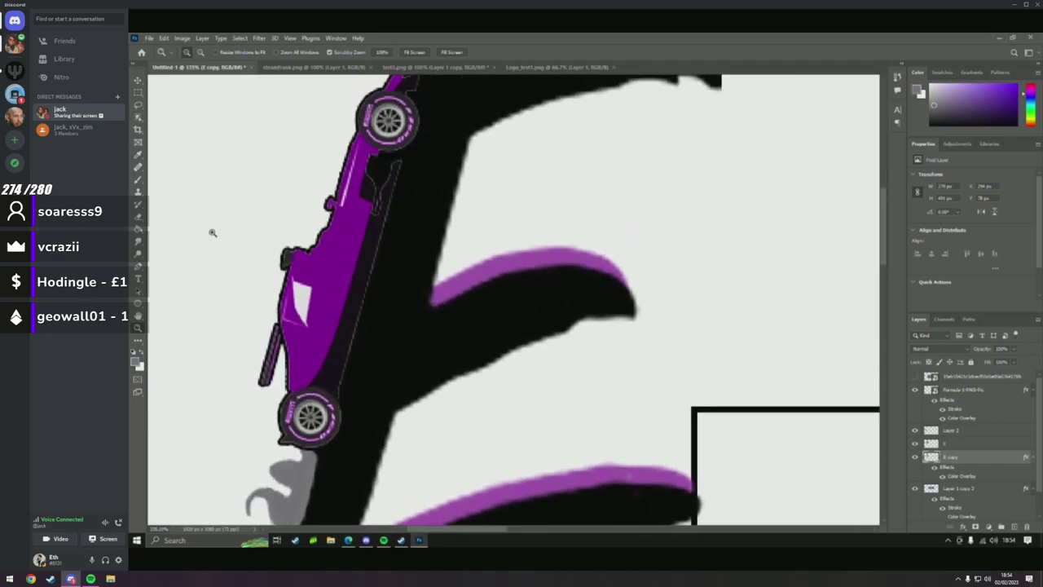
left_click(139, 180)
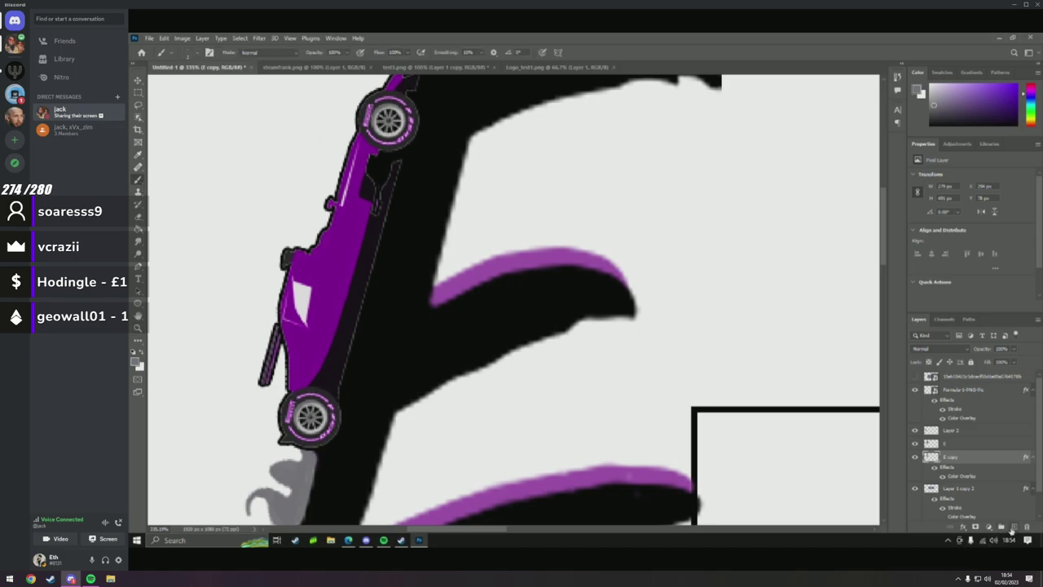
left_click(1014, 527)
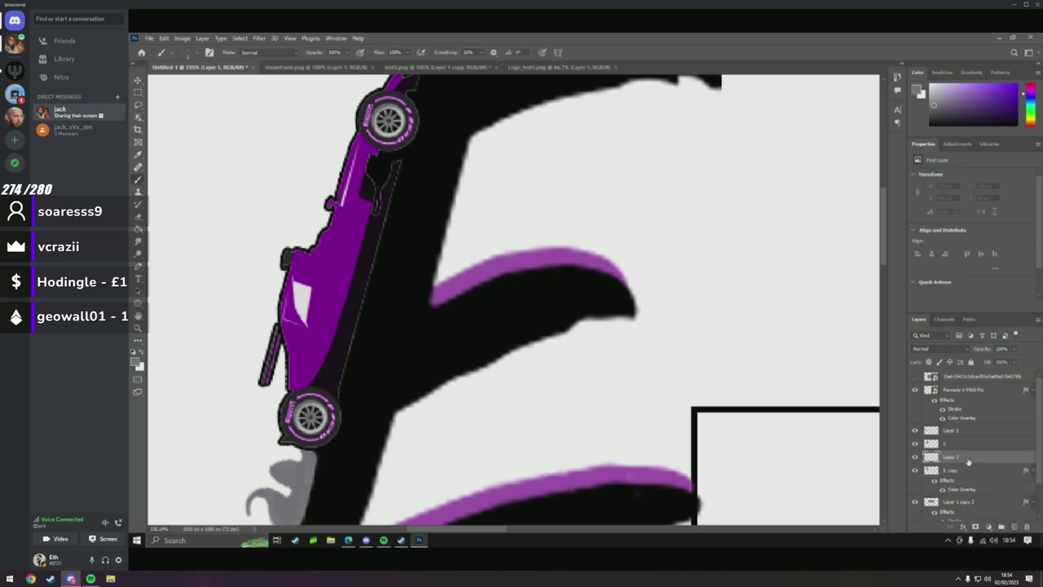
left_click_drag(968, 461, 962, 373)
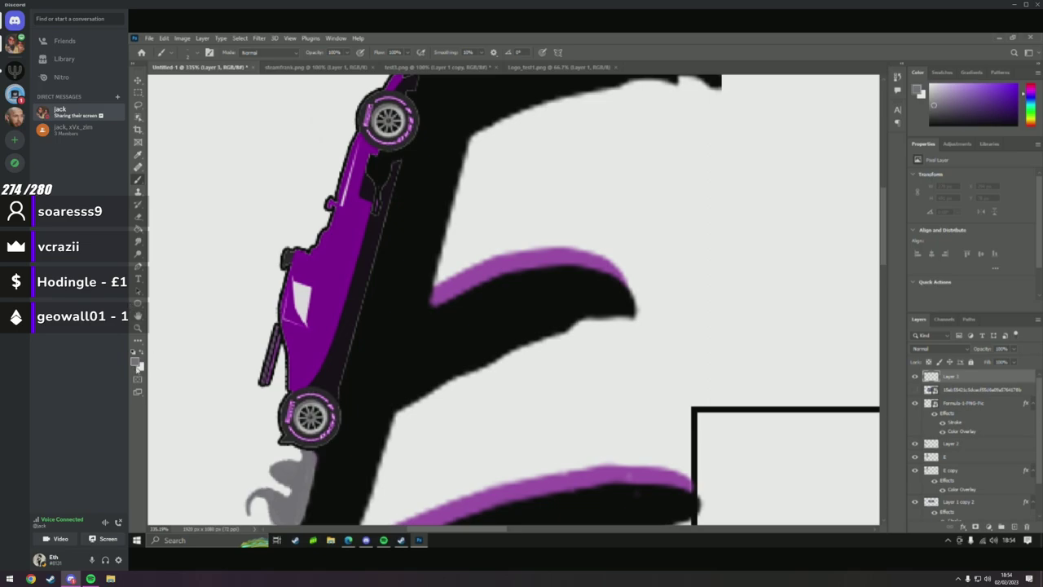
Paint with black 000000 over the thin line and the dark parts between the car's underside and the E stem on the new top layer.
left_click(138, 365)
left_click(855, 139)
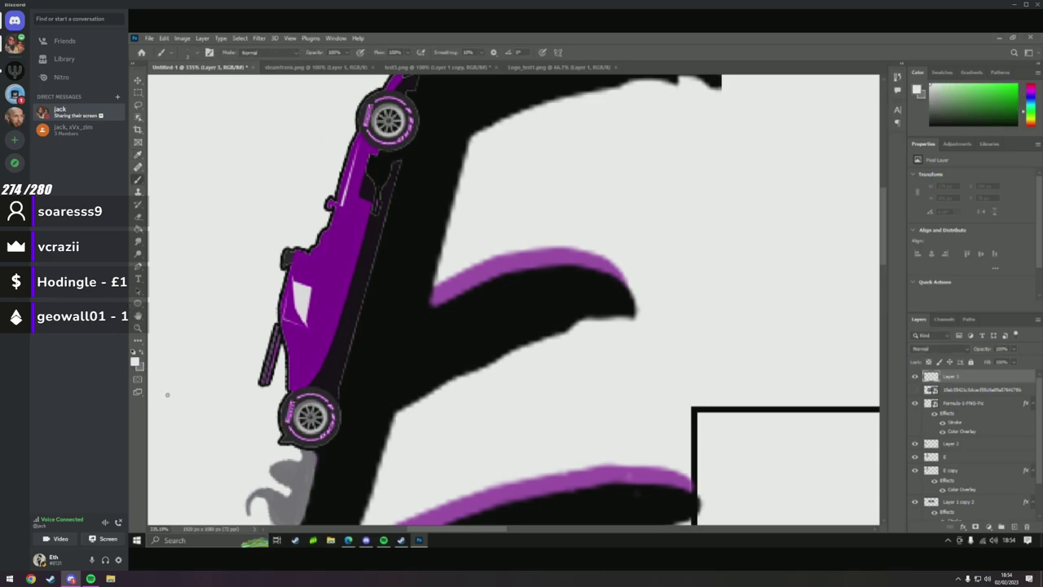
left_click(135, 364)
type("000000")
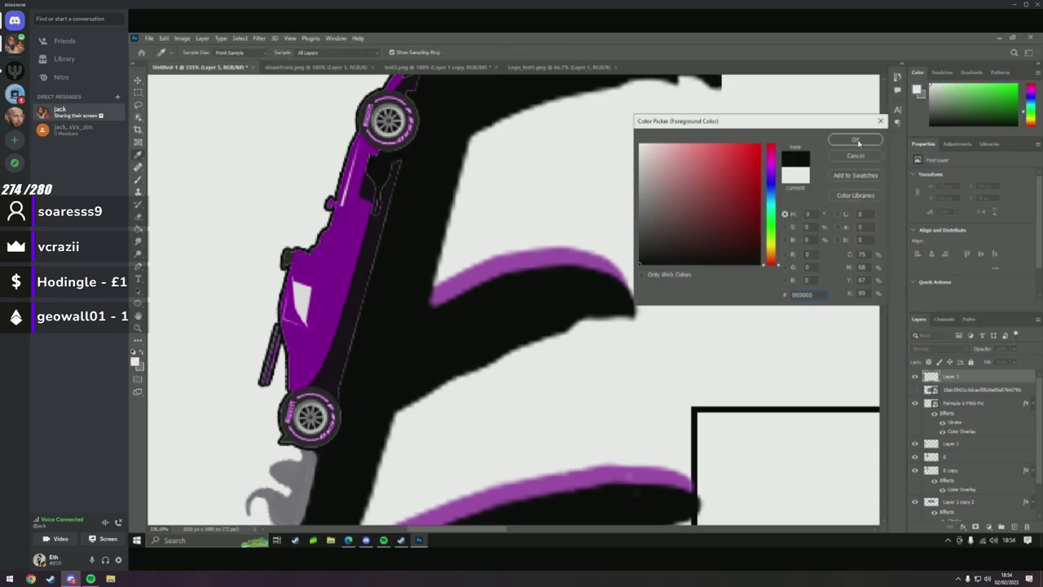
left_click(855, 140)
right_click(462, 245)
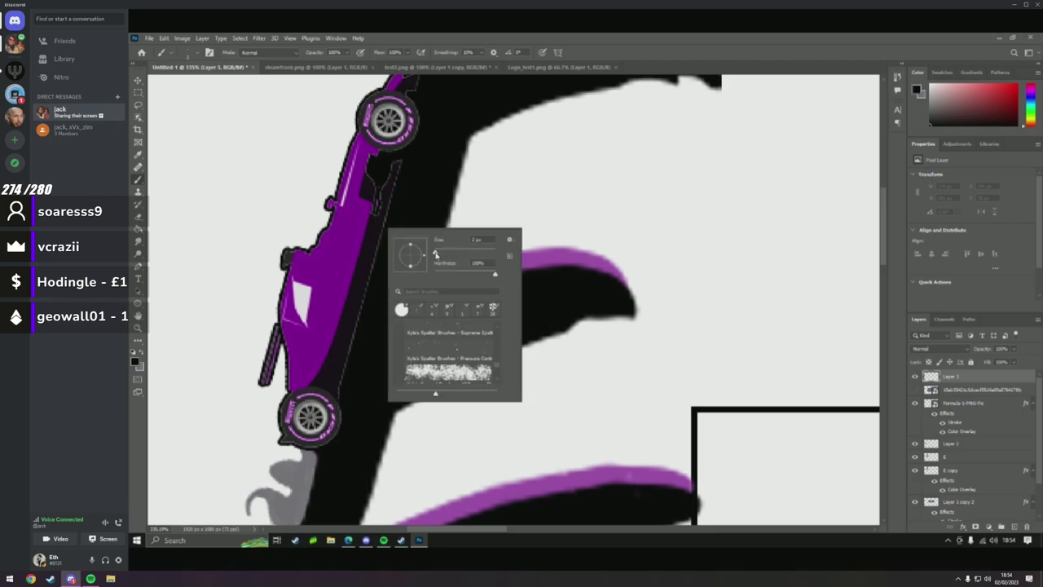
left_click(394, 181)
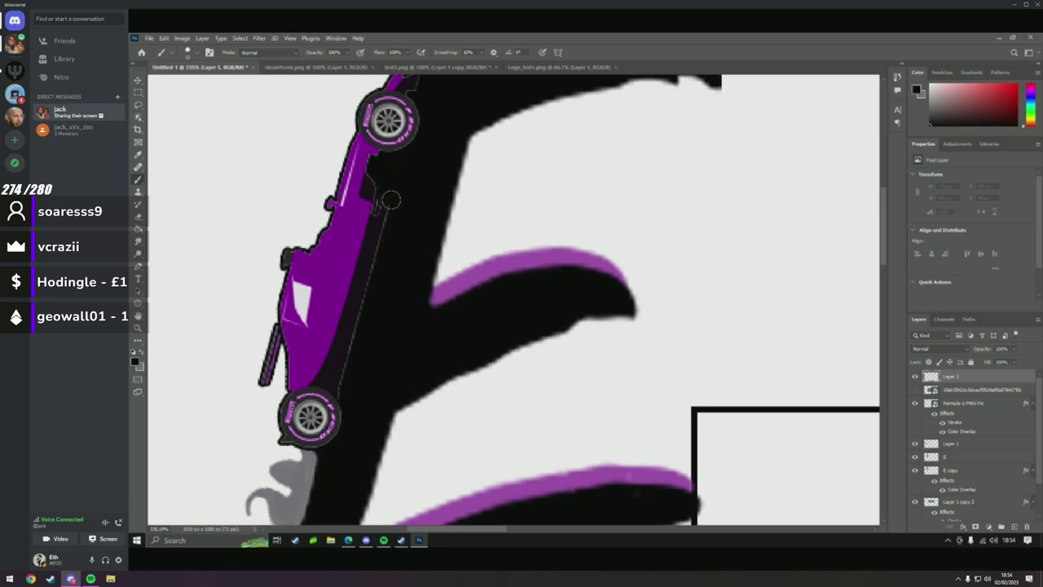
left_click_drag(390, 200, 342, 391)
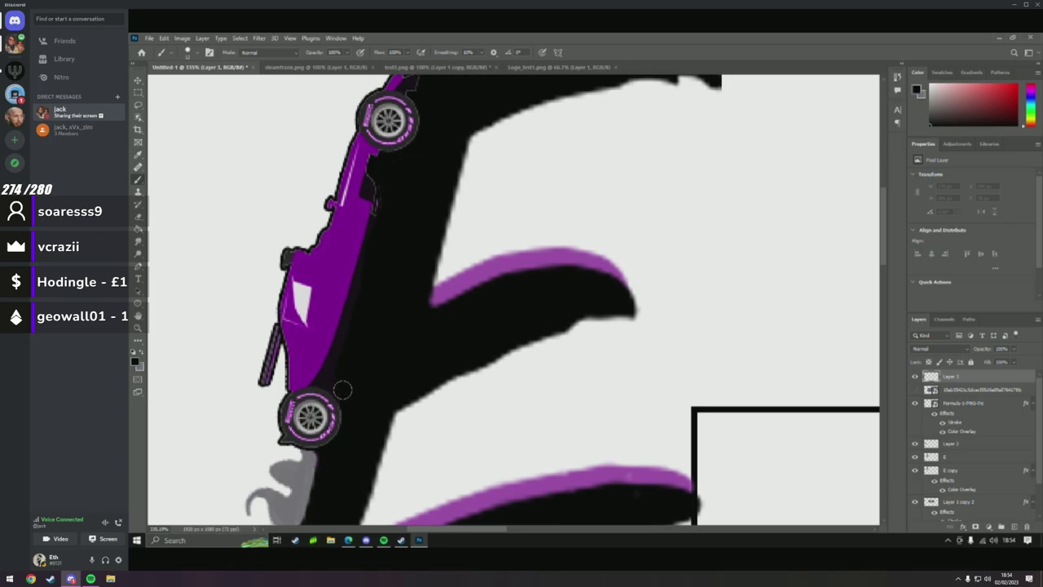
scroll(383, 244, "up", 3)
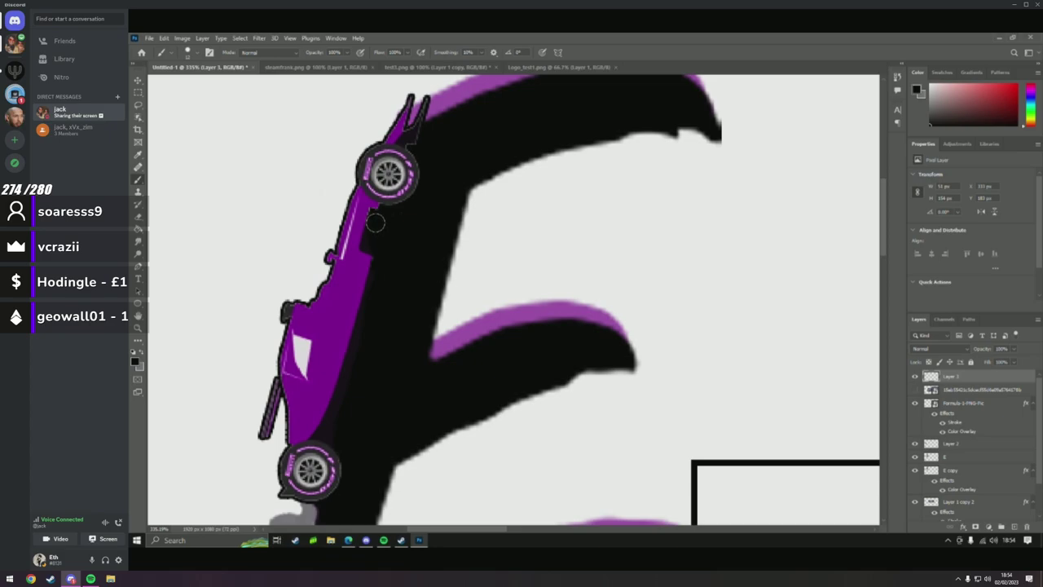
scroll(439, 184, "up", 2)
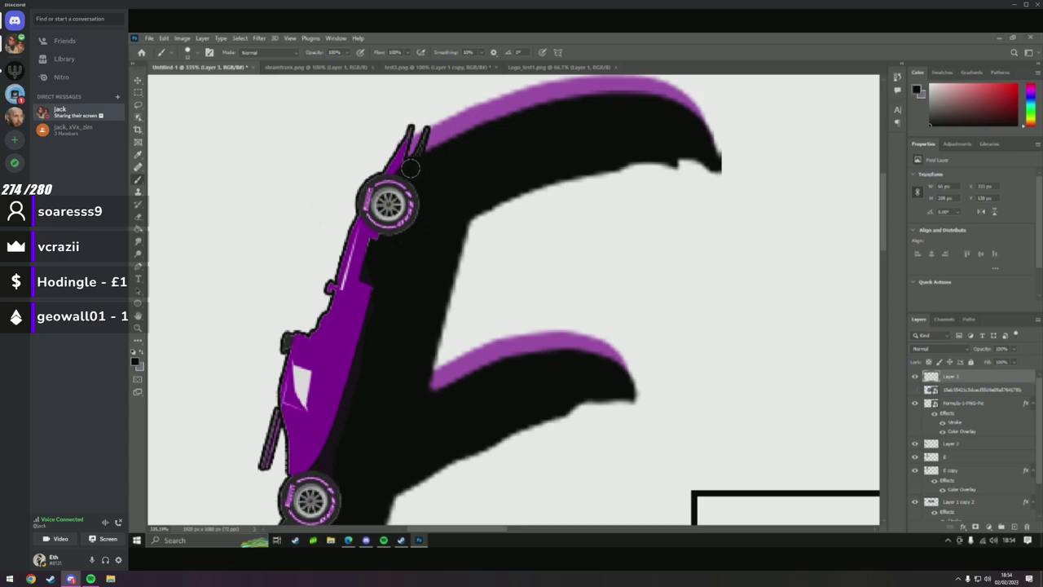
Examine the whole logo on the canvas and toggle the visibility of its smoke, E, purple edge and car layers individually.
left_click(138, 327)
left_click_drag(330, 332, 290, 336)
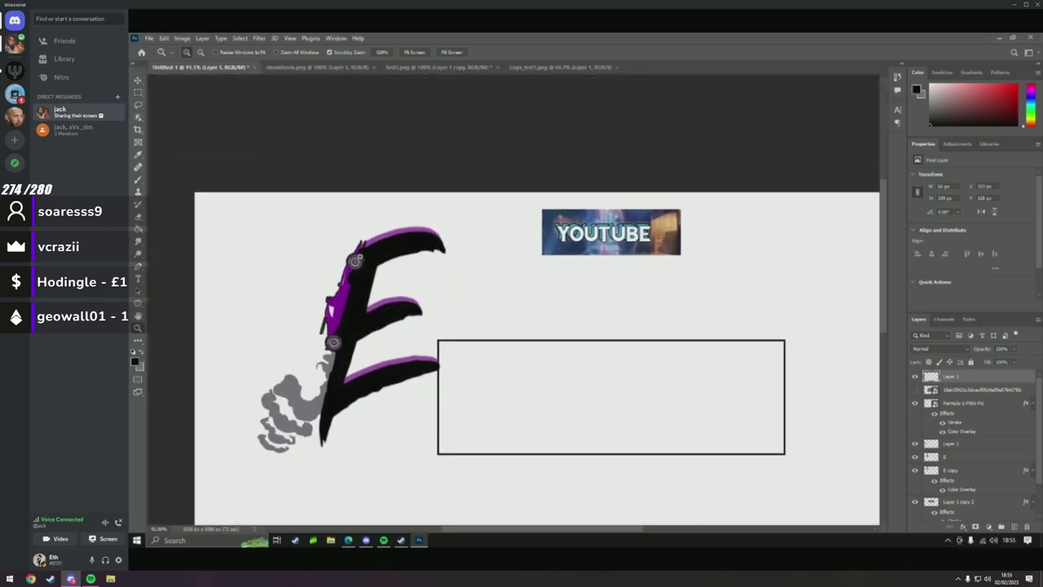
left_click_drag(371, 273, 377, 299)
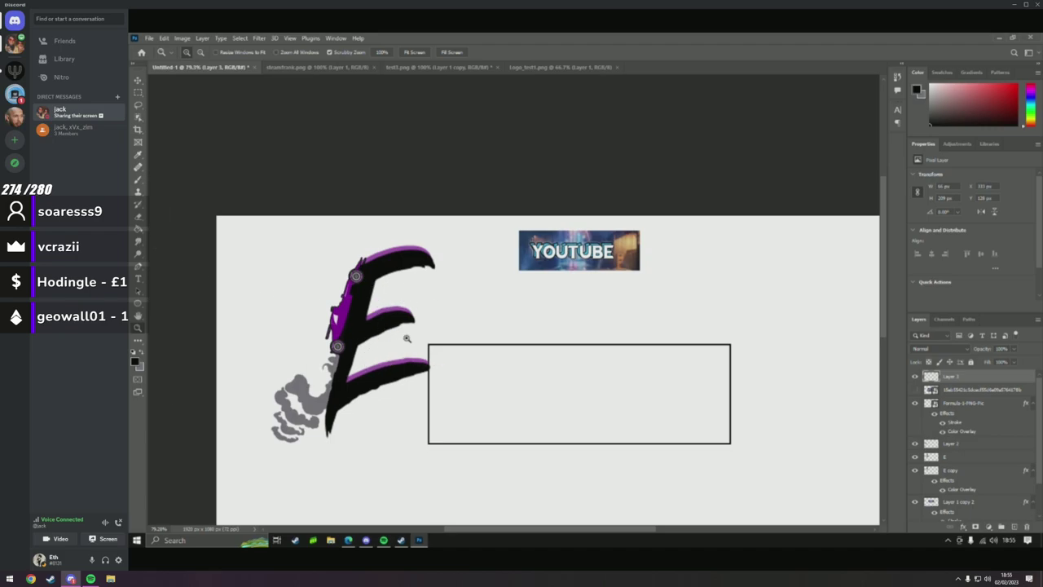
mouse_move(348, 340)
left_mouse_down()
mouse_move(404, 341)
mouse_move(308, 330)
mouse_move(391, 340)
mouse_move(353, 348)
left_mouse_up()
left_click(915, 471)
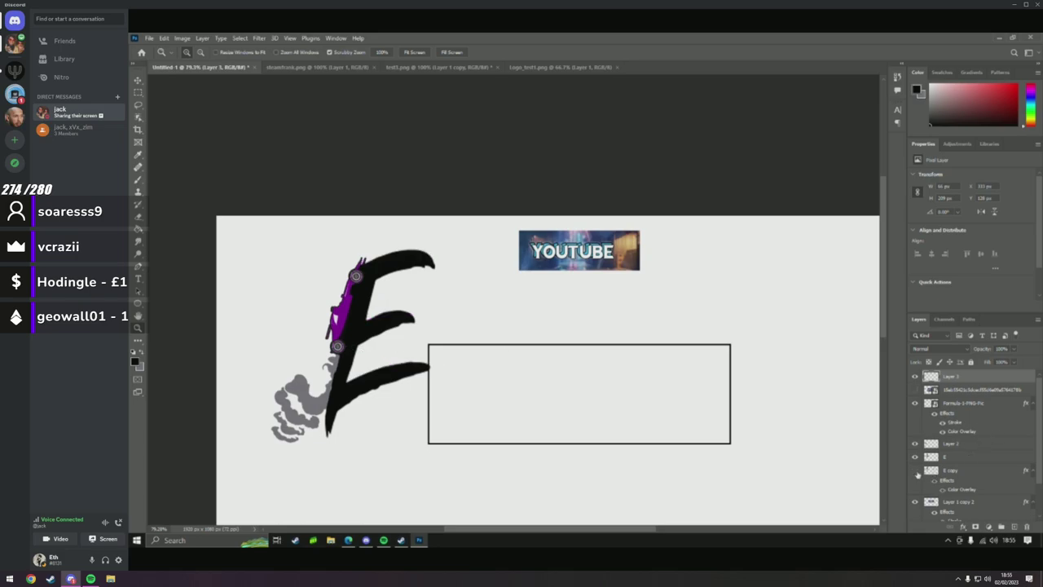
left_click(915, 471)
left_click(969, 444)
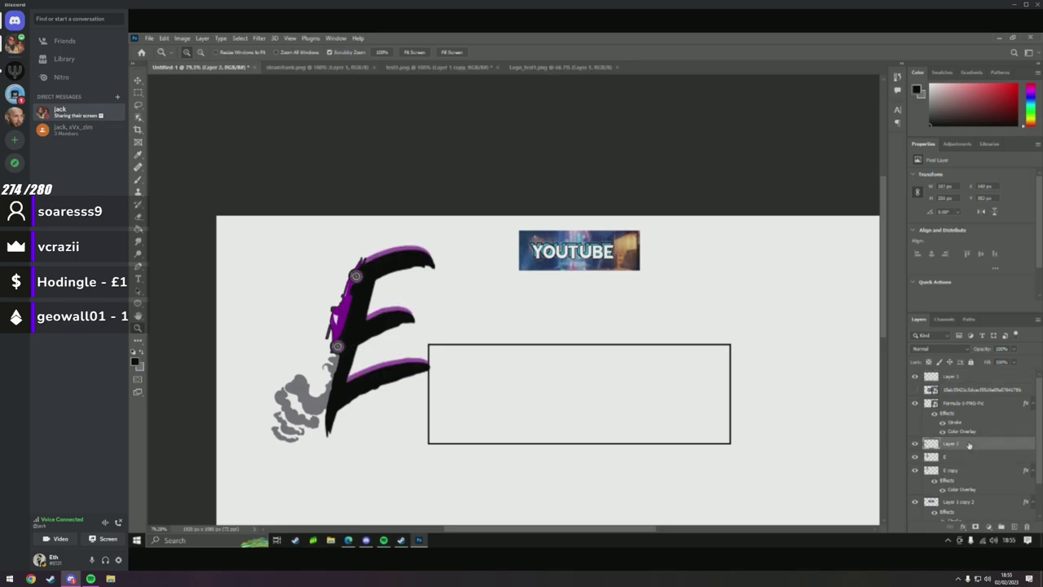
left_click(914, 444)
left_click(914, 444)
left_click(914, 459)
left_click(914, 459)
left_click(915, 472)
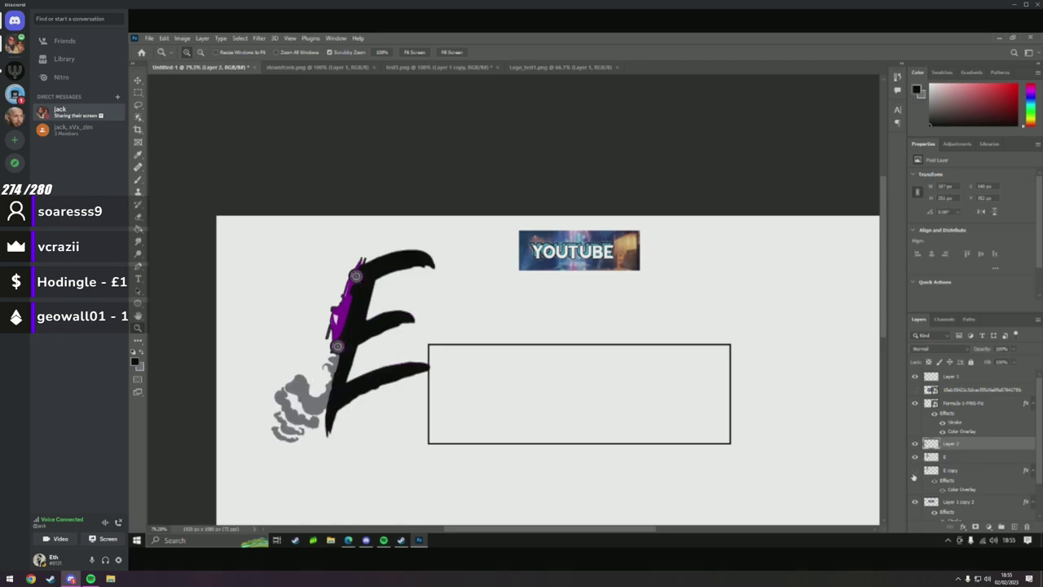
left_click(915, 472)
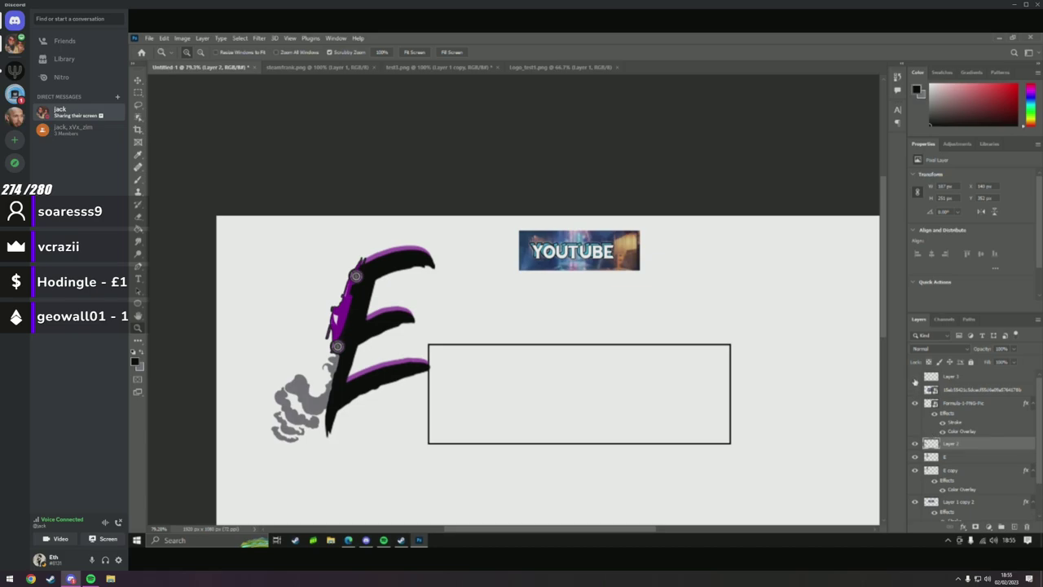
left_click(914, 404)
left_click(914, 404)
Duplicate the brush work, car, smoke, E and E copy layers together and merge the duplicates into one layer.
left_click(964, 378)
left_click(969, 405, "ctrl")
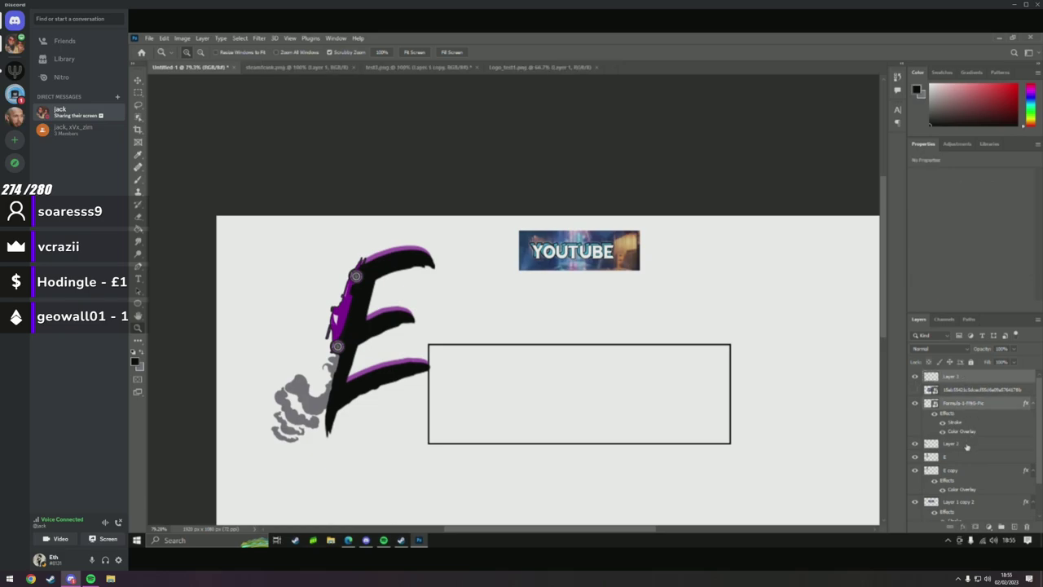
left_click(967, 445, "ctrl")
left_click(967, 471, "ctrl")
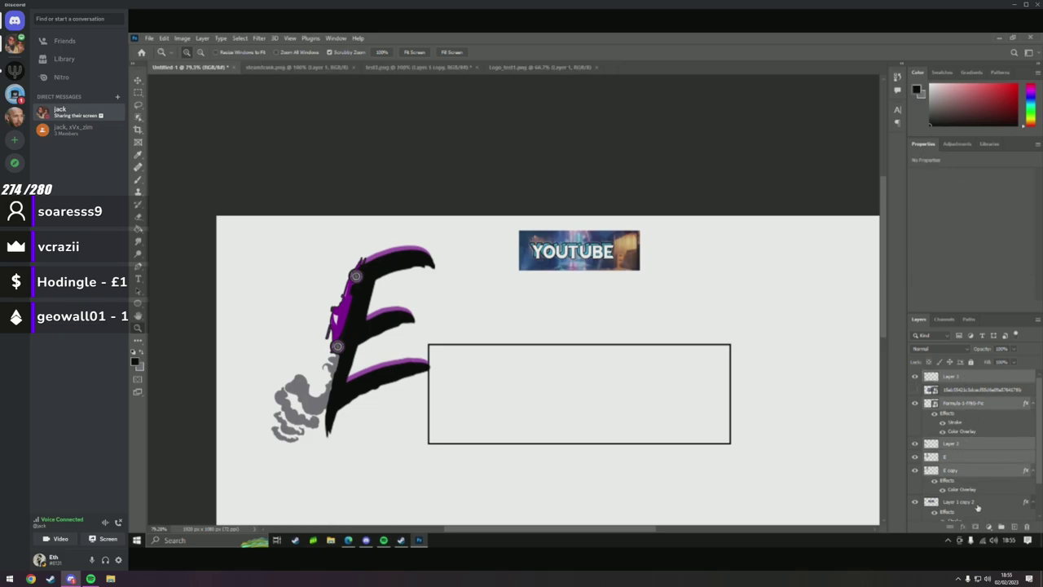
key("ctrl+j")
key("ctrl+e")
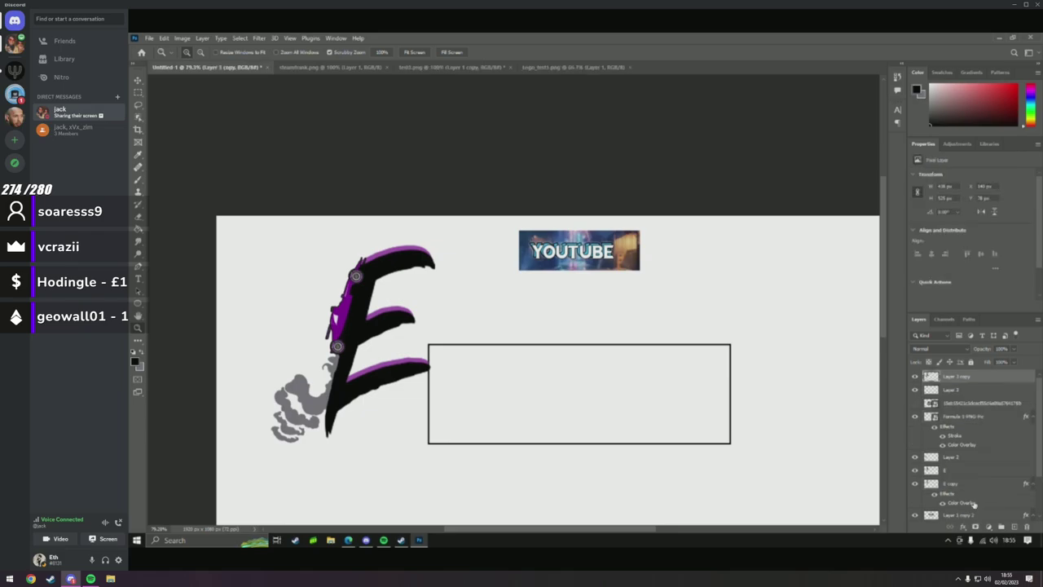
Scale the merged logo copy down to about 19% and position it over the Y of the YOUTUBE banner.
key("ctrl+t")
left_click_drag(432, 245, 328, 373)
left_click_drag(301, 408, 527, 257)
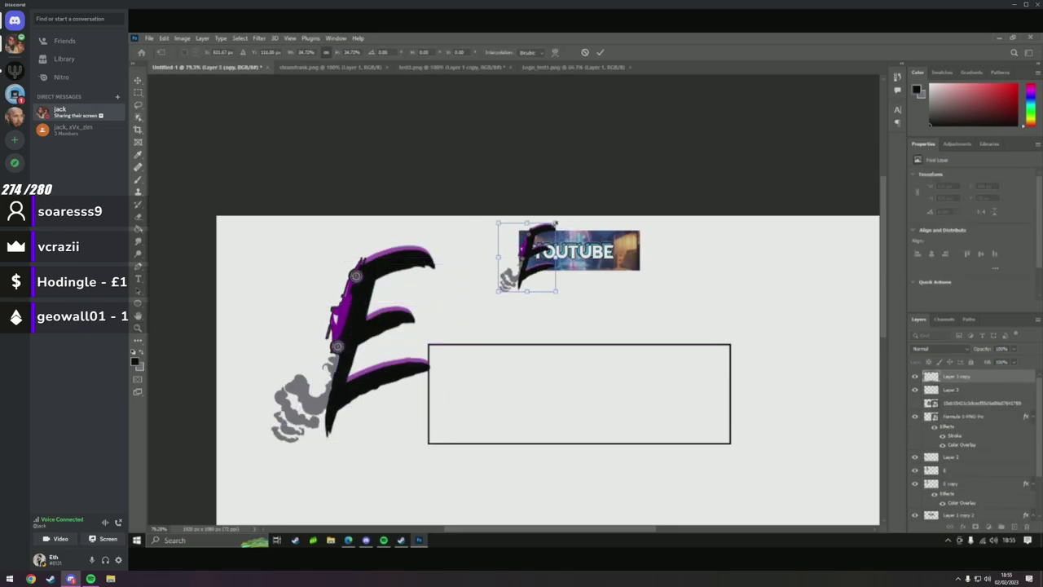
left_click_drag(557, 222, 546, 244)
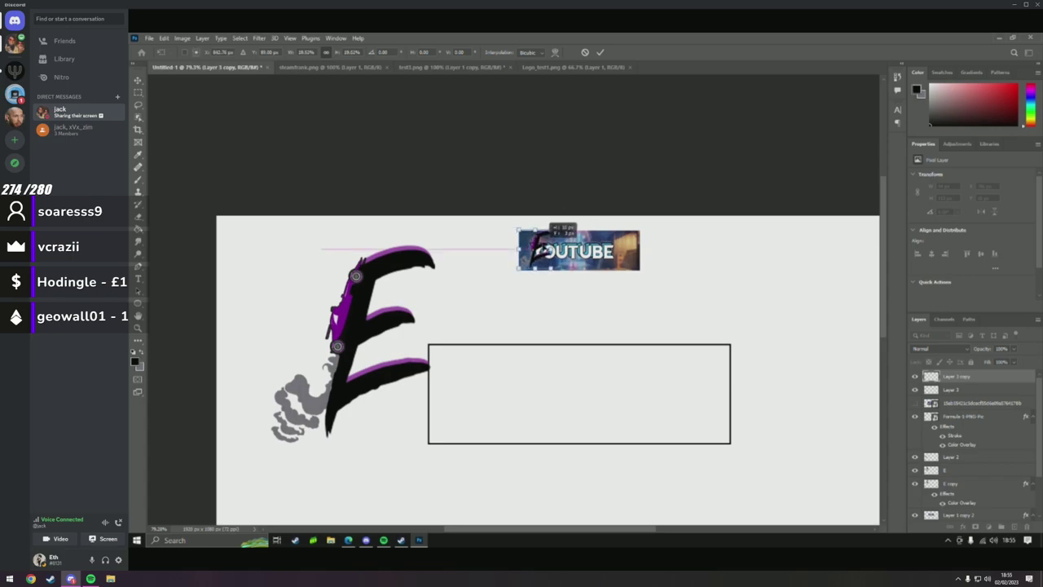
left_click(137, 328)
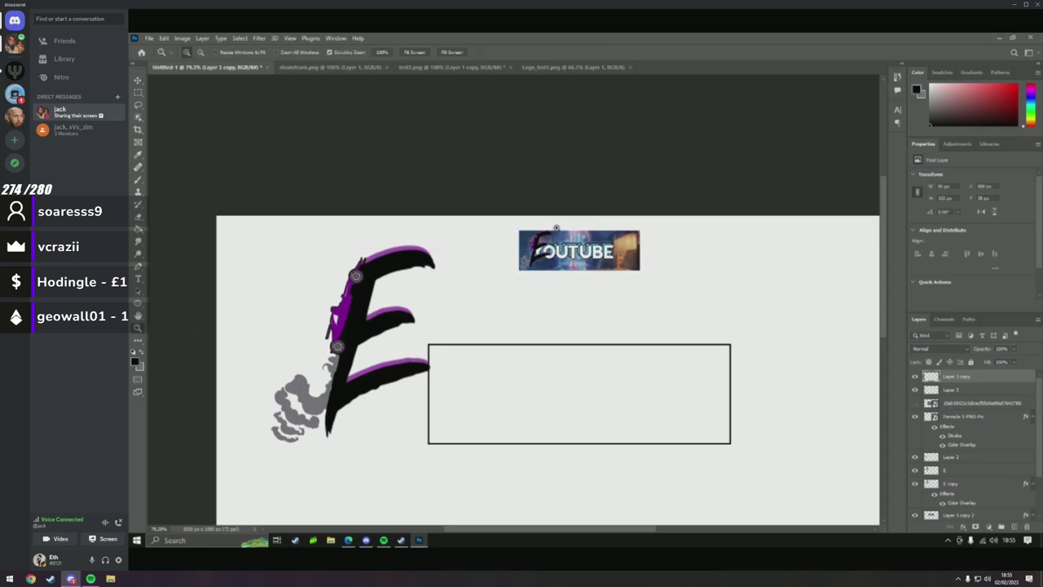
left_click_drag(556, 229, 556, 229)
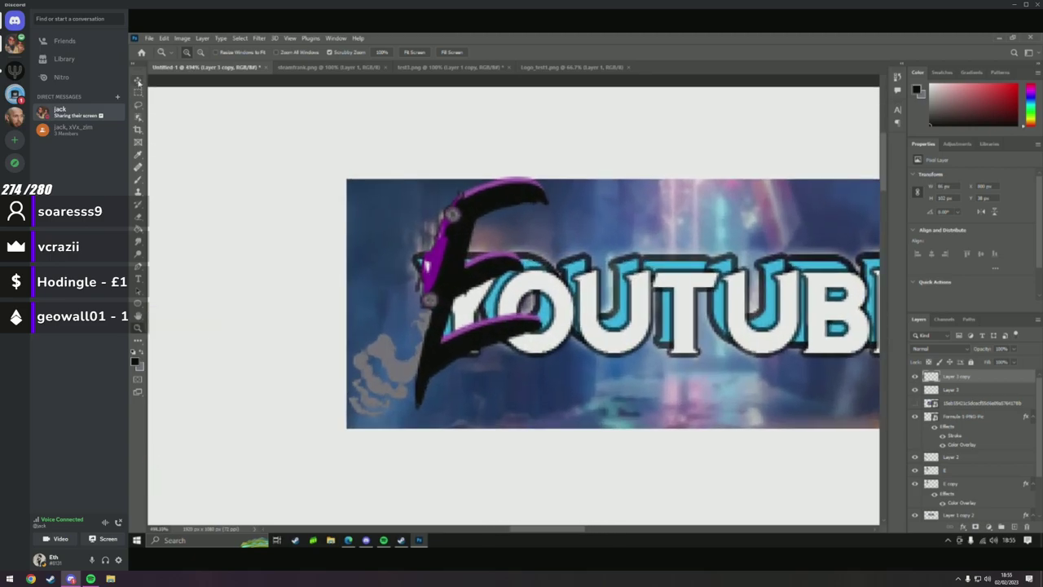
left_click(138, 81)
left_click_drag(440, 319, 447, 328)
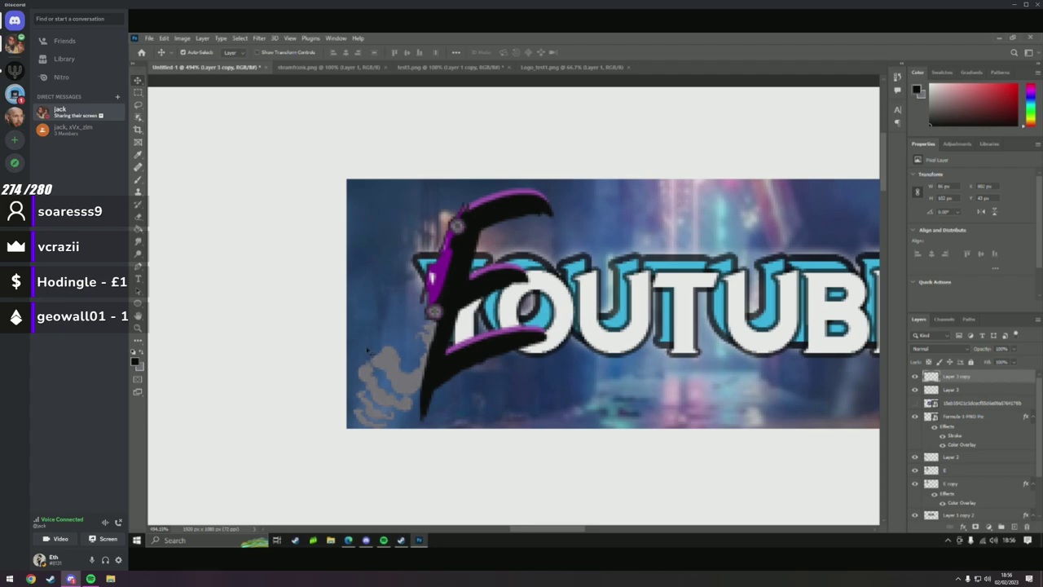
Compare the small logo on the YOUTUBE banner with the large logo, across the canvas and close up.
left_click(138, 328)
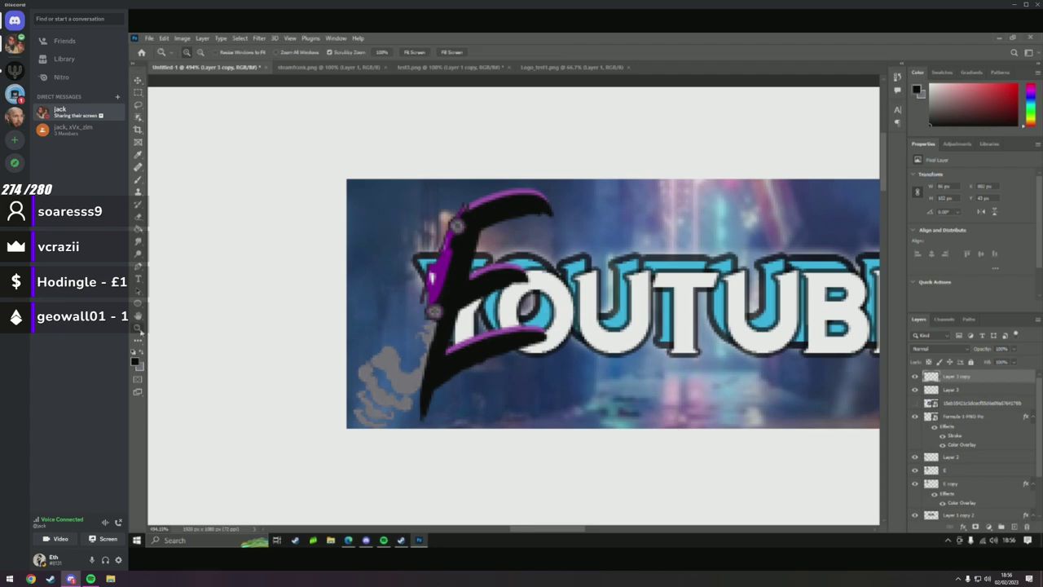
left_click_drag(373, 339, 341, 380)
scroll(611, 390, "down", 5)
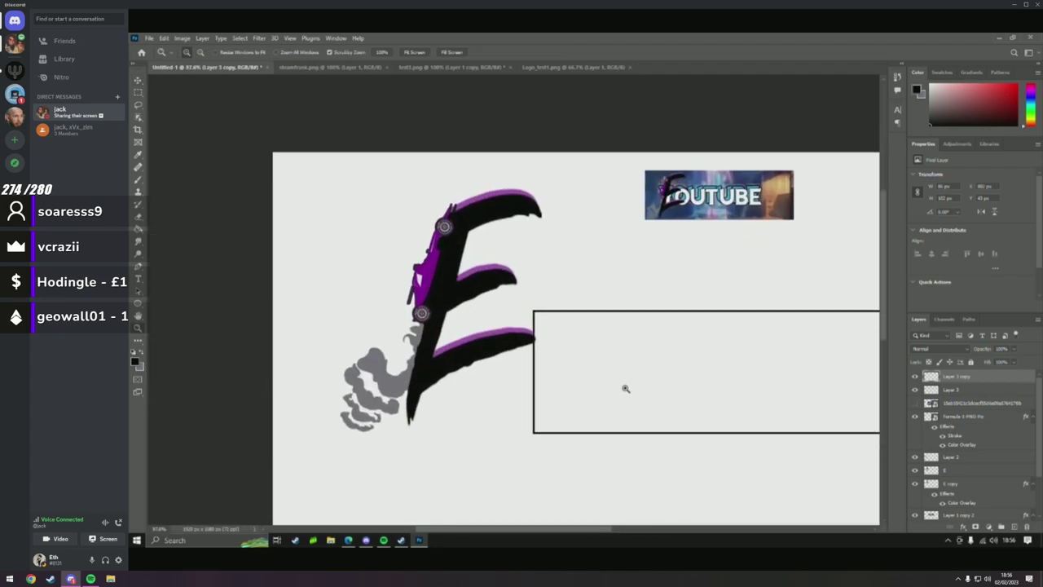
scroll(853, 342, "up", 2)
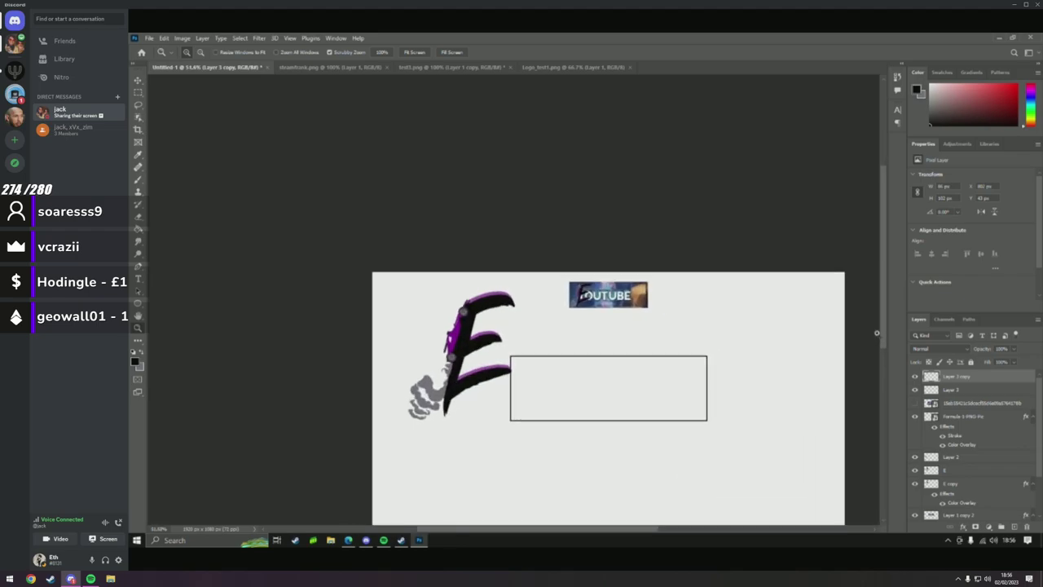
scroll(676, 337, "up", 2)
scroll(571, 347, "down", 2)
scroll(550, 343, "up", 3)
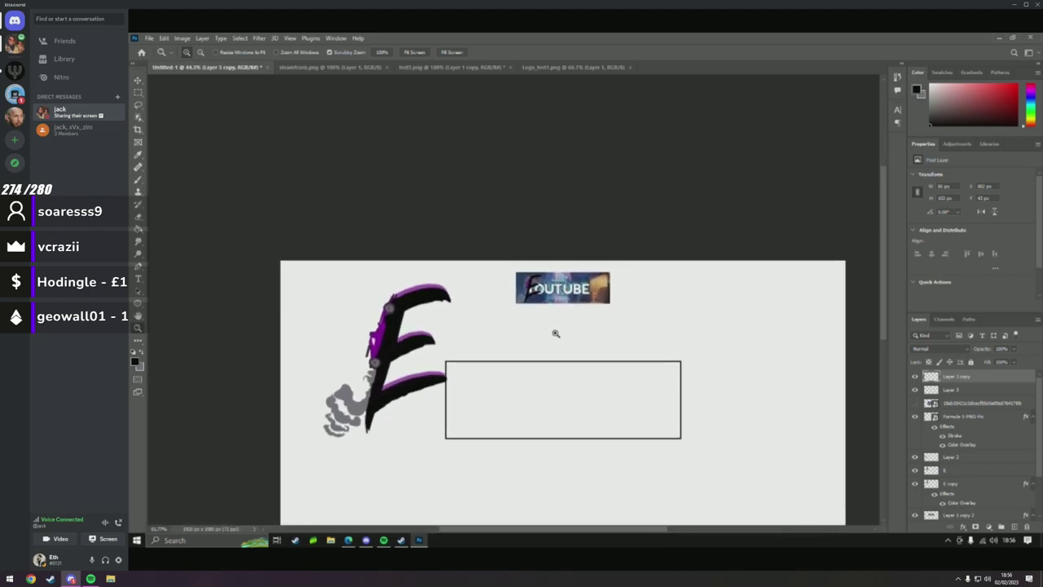
scroll(505, 320, "down", 2)
scroll(502, 324, "down", 1)
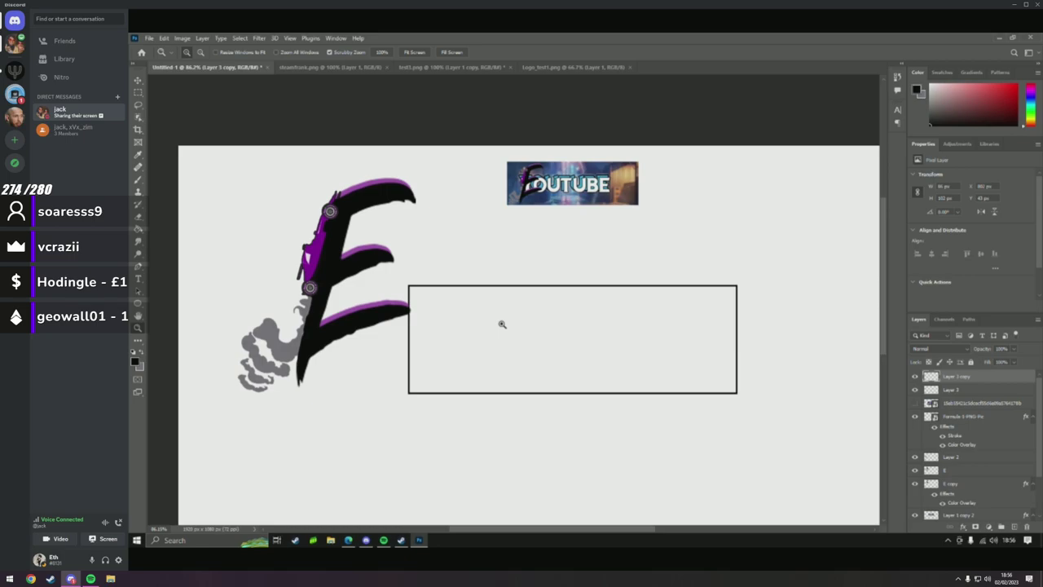
scroll(504, 248, "up", 1)
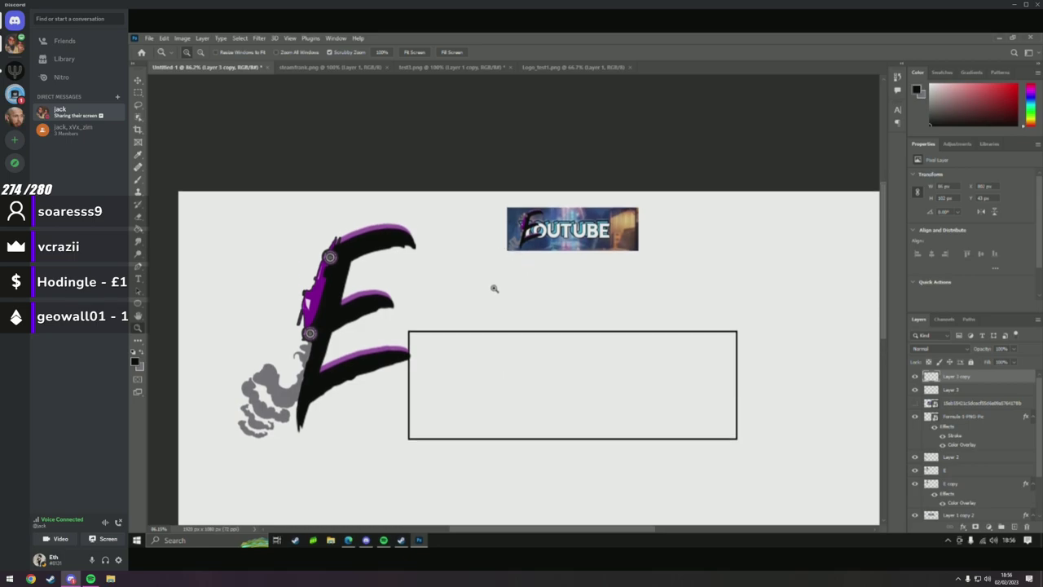
scroll(511, 277, "up", 3)
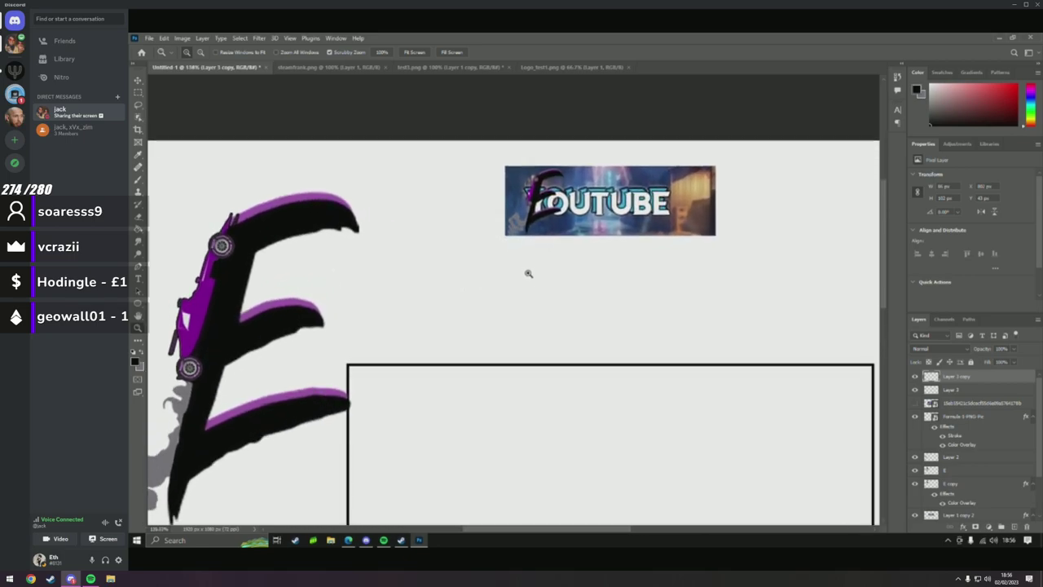
Toggle the visibility of the rectangle, banner, smoke, E and E copy layers to check what each one contains.
scroll(926, 473, "down", 2)
left_click(915, 461)
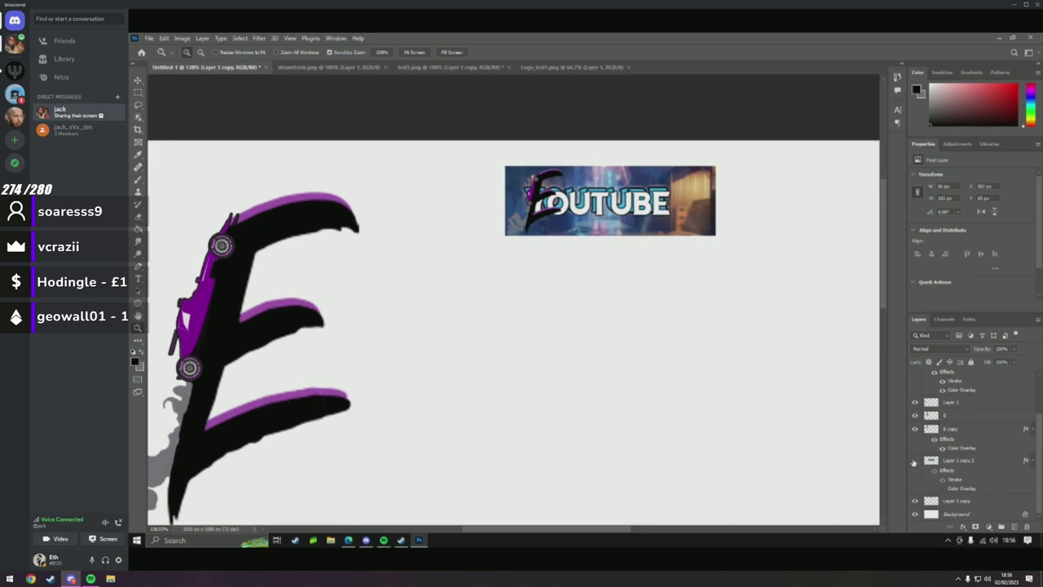
left_click(914, 462)
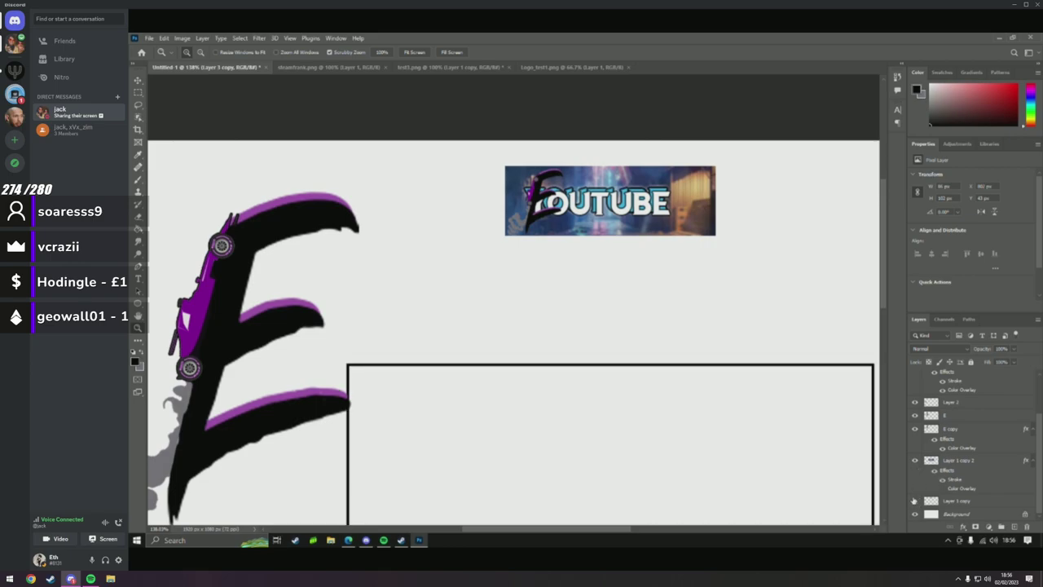
left_click(914, 500)
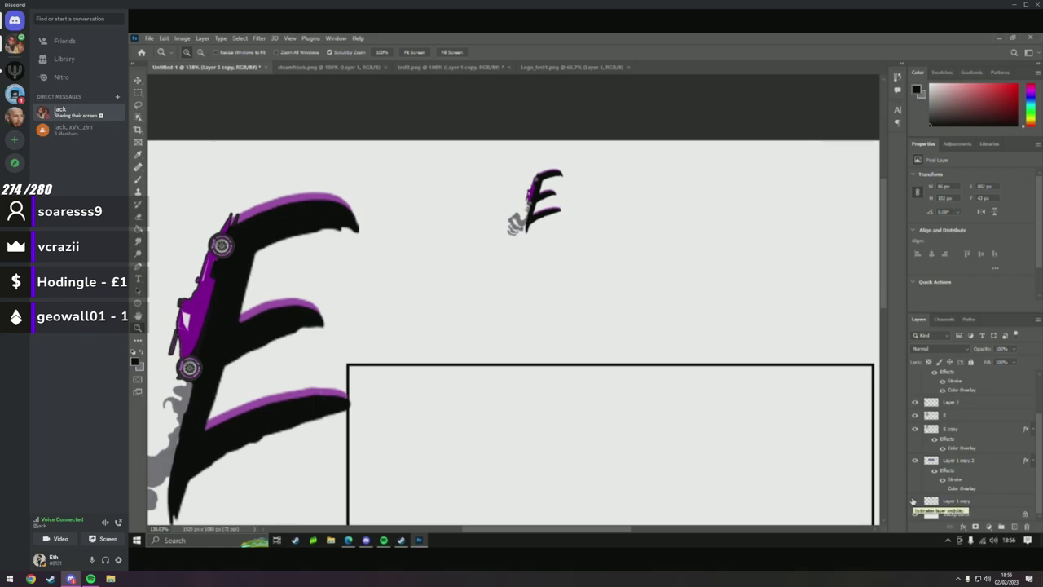
left_click(914, 500)
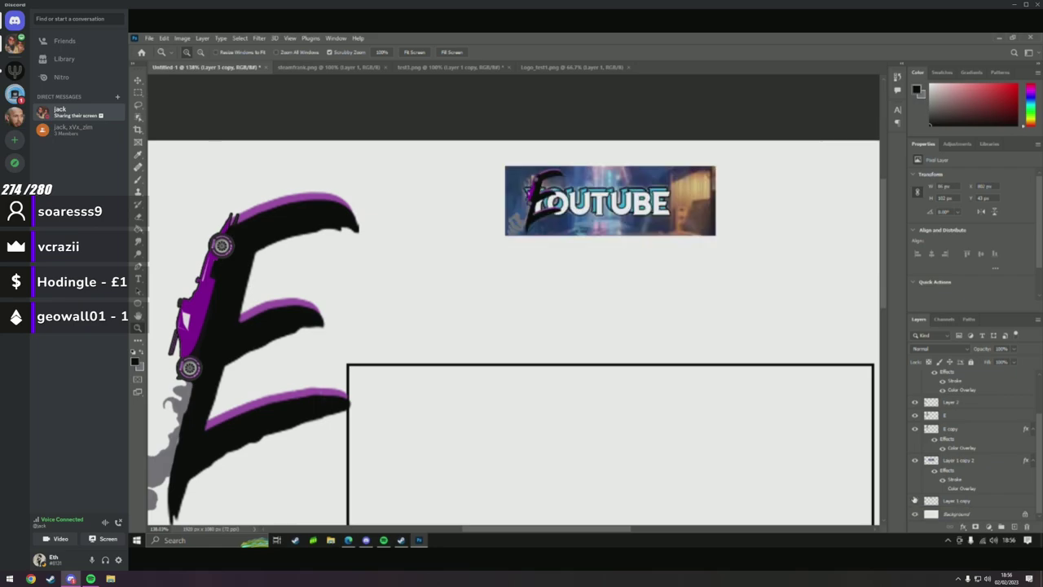
mouse_move(697, 316)
left_mouse_down()
mouse_move(664, 330)
mouse_move(629, 321)
mouse_move(683, 322)
left_mouse_up()
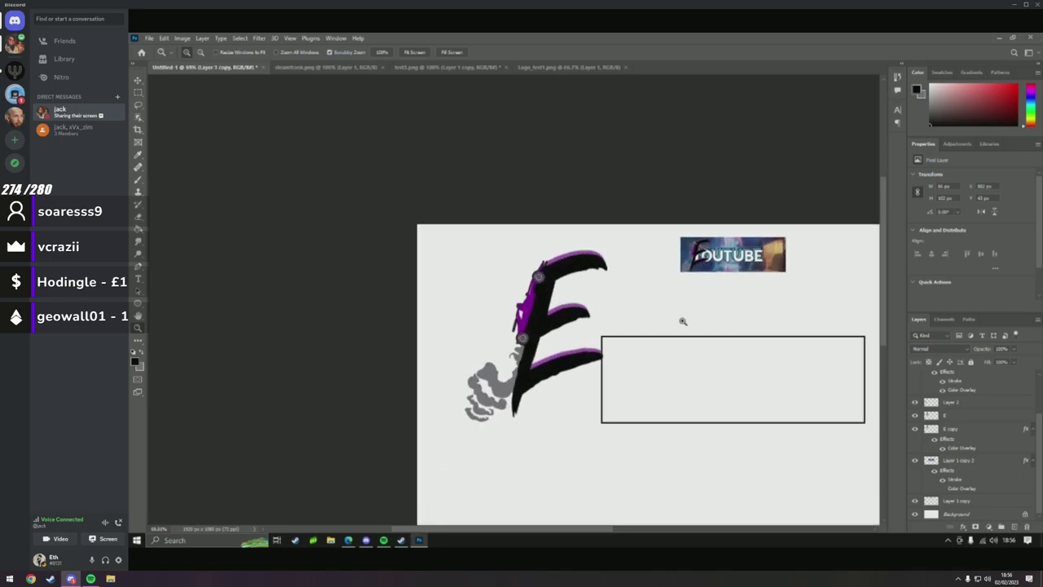
left_click(915, 417)
left_click(914, 417)
left_click(914, 403)
left_click(914, 403)
left_click(915, 429)
left_click(914, 429)
Enlarge the race car on the Formula 1 layer so that it extends along most of the E stem.
scroll(921, 440, "up", 3)
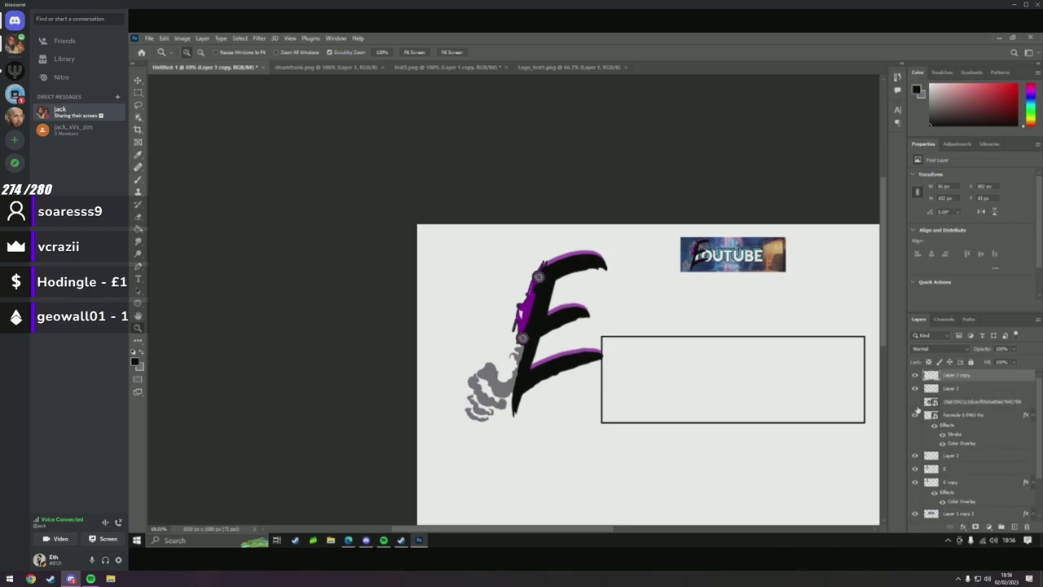
left_click(941, 417)
key("ctrl+t")
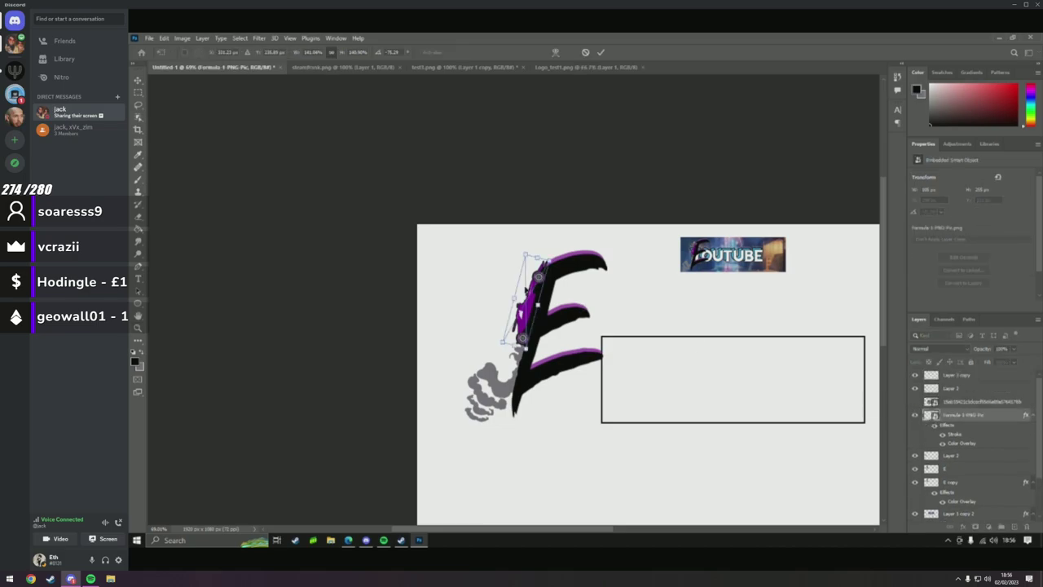
mouse_move(523, 252)
left_mouse_down()
mouse_move(522, 221)
mouse_move(513, 239)
mouse_move(542, 272)
left_mouse_up()
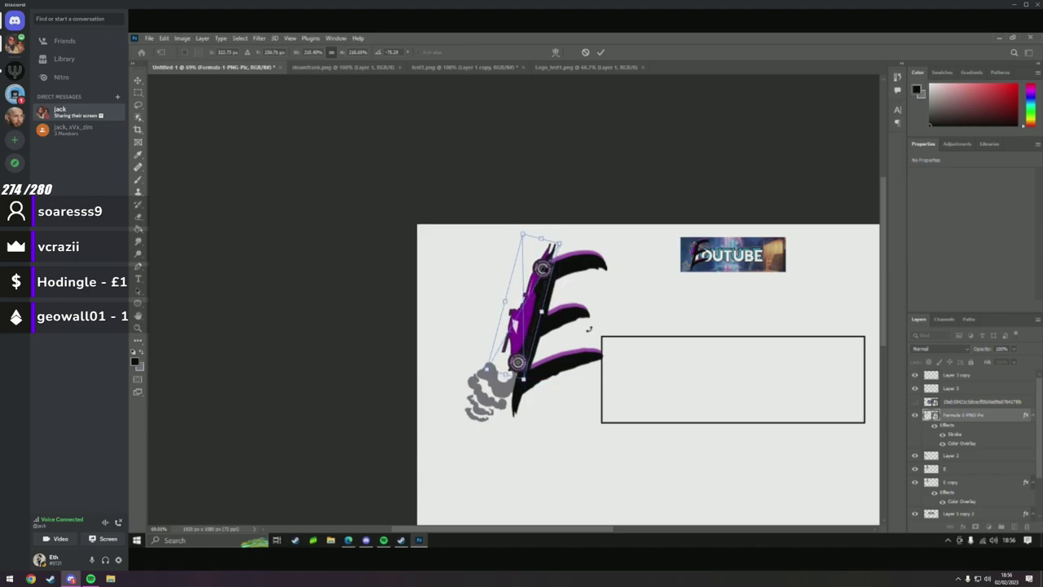
key("Return")
Apply the race car's enlargement and examine the car against the E stem up close.
key("z")
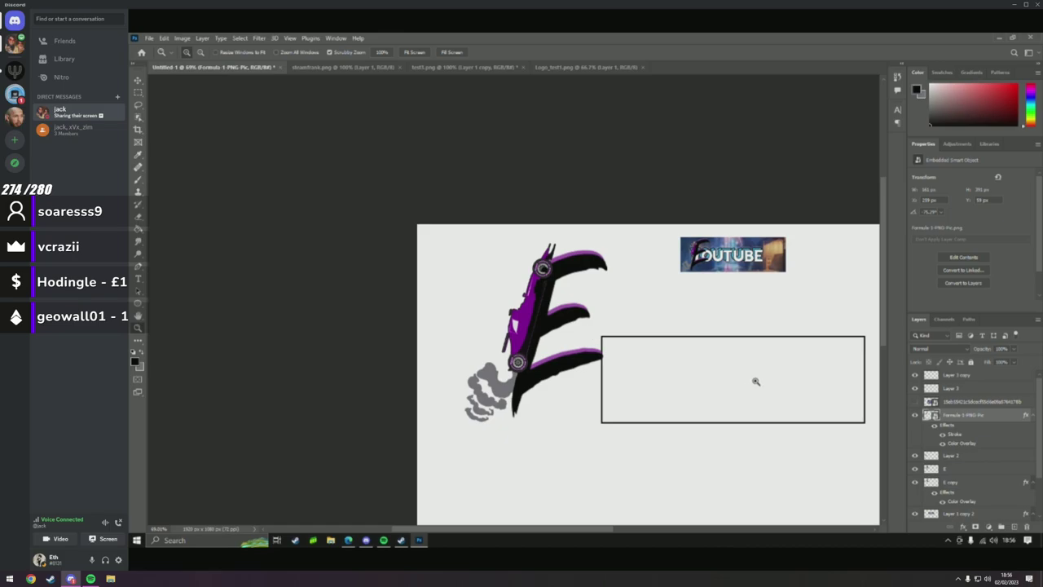
mouse_move(959, 416)
left_mouse_down()
mouse_move(962, 381)
mouse_move(970, 502)
mouse_move(959, 413)
left_mouse_up()
scroll(326, 314, "down", 1)
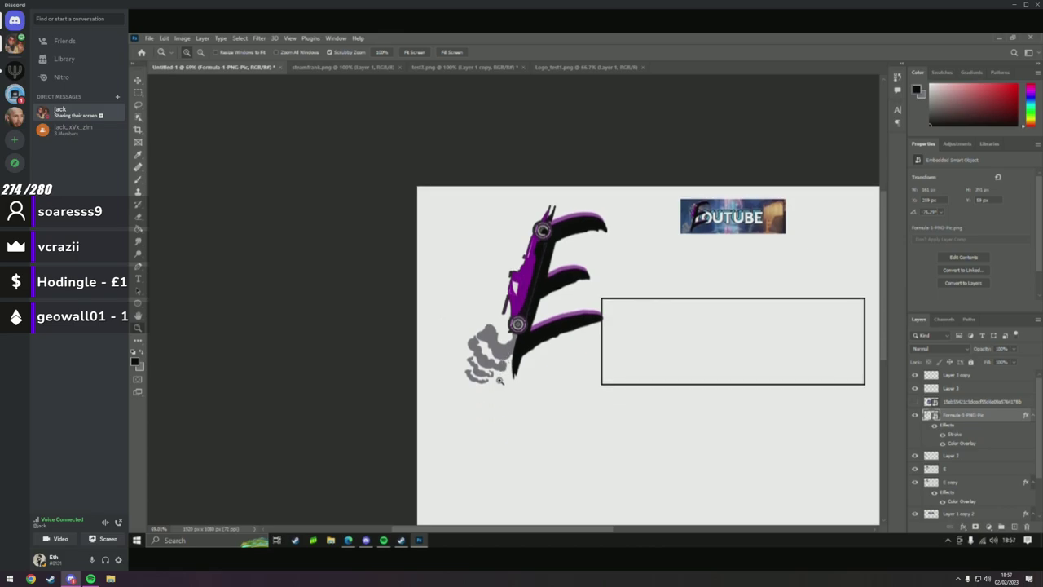
scroll(245, 314, "up", 1)
left_click_drag(473, 350, 552, 329)
left_click(503, 333)
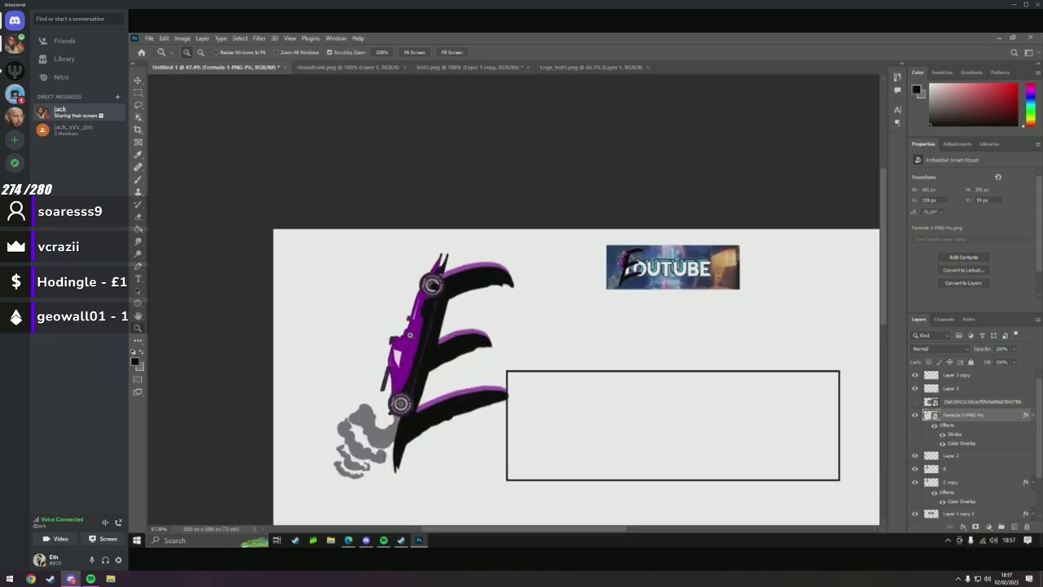
Change the Color Overlay colour of the Formula 1 car layer to white.
double_click(1003, 417)
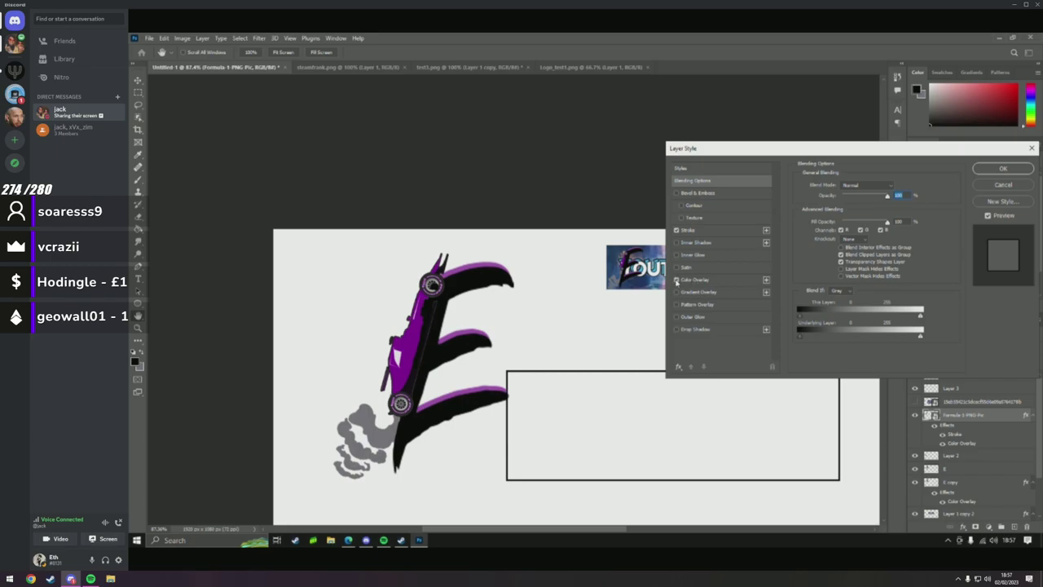
left_click(689, 280)
left_click(895, 188)
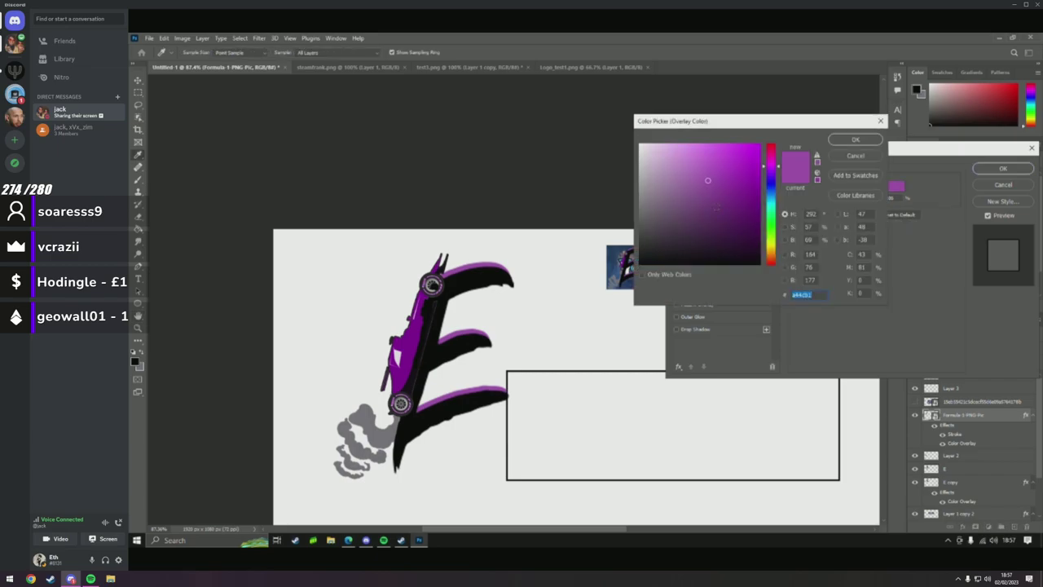
left_click_drag(716, 208, 601, 144)
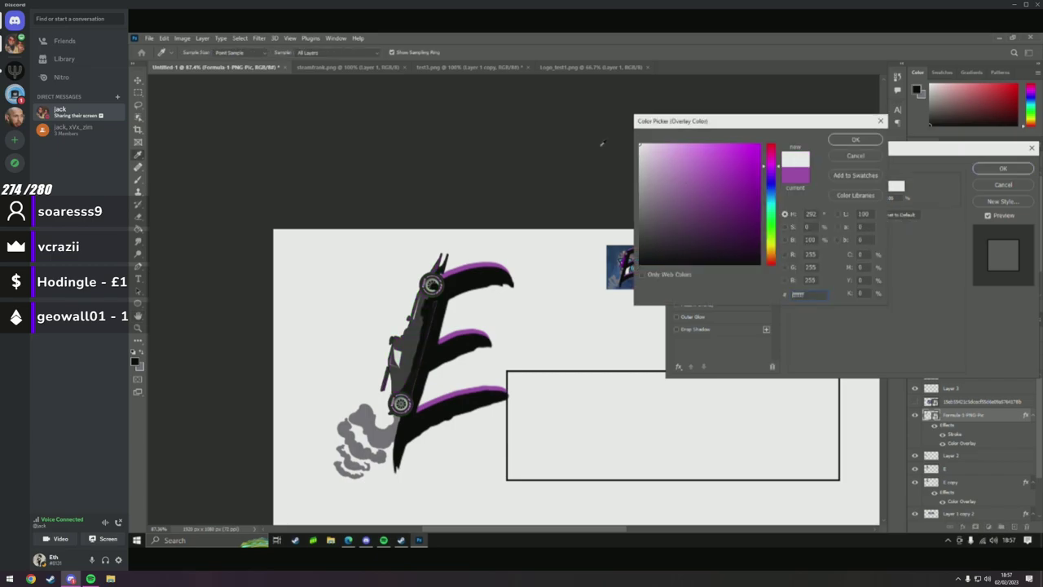
left_click(850, 140)
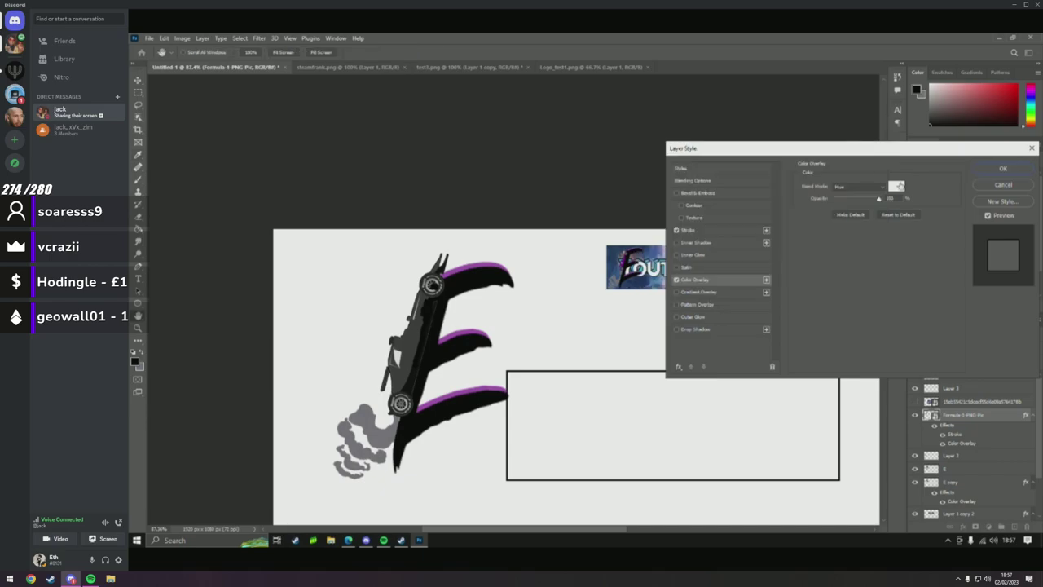
Try the Normal, Overlay, Hard Light and Exclusion blend modes on the car's white colour overlay.
left_click(868, 190)
left_click(858, 201)
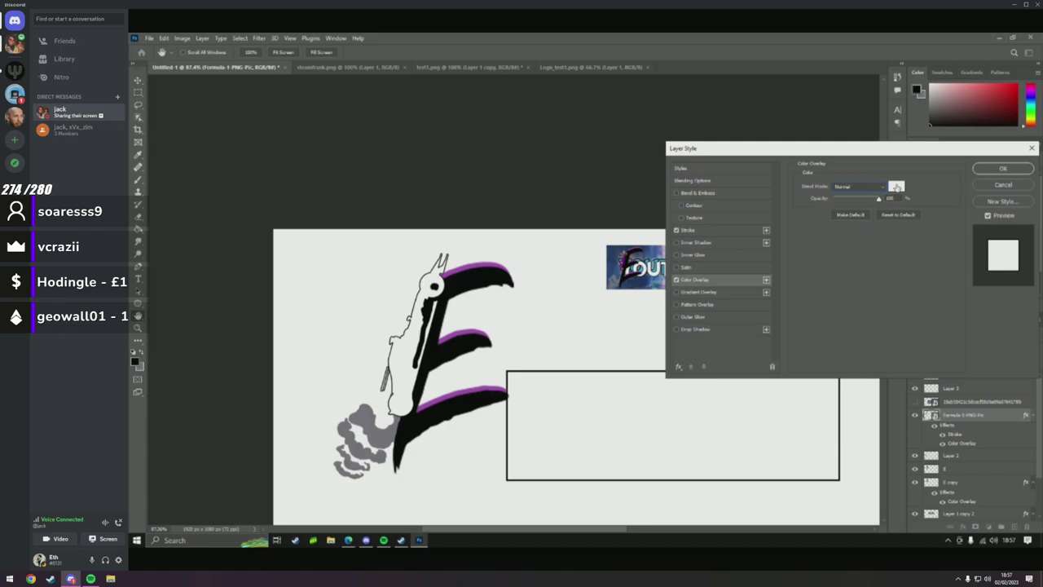
left_click(865, 189)
left_click(858, 307)
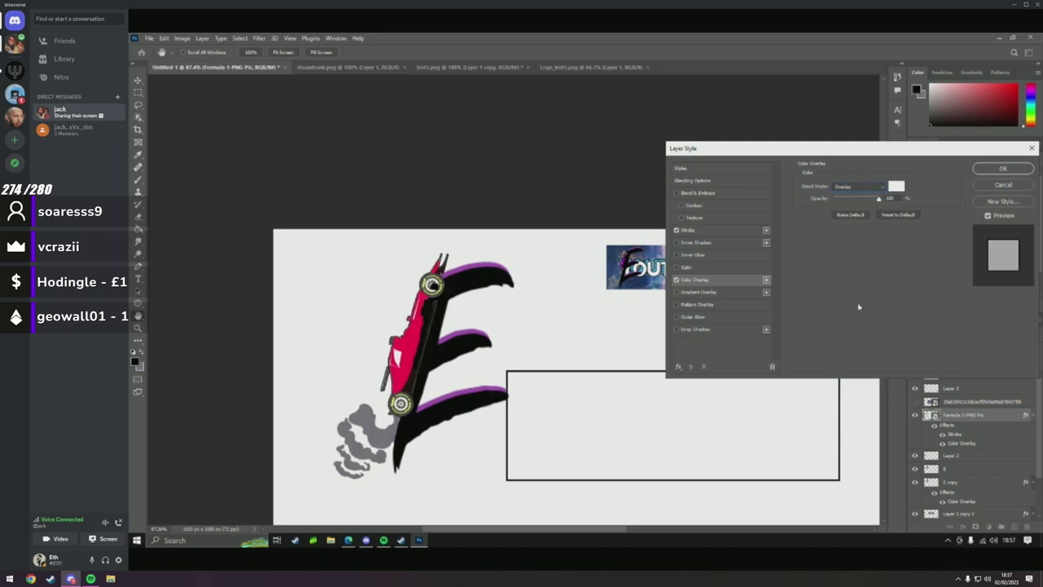
left_click(848, 188)
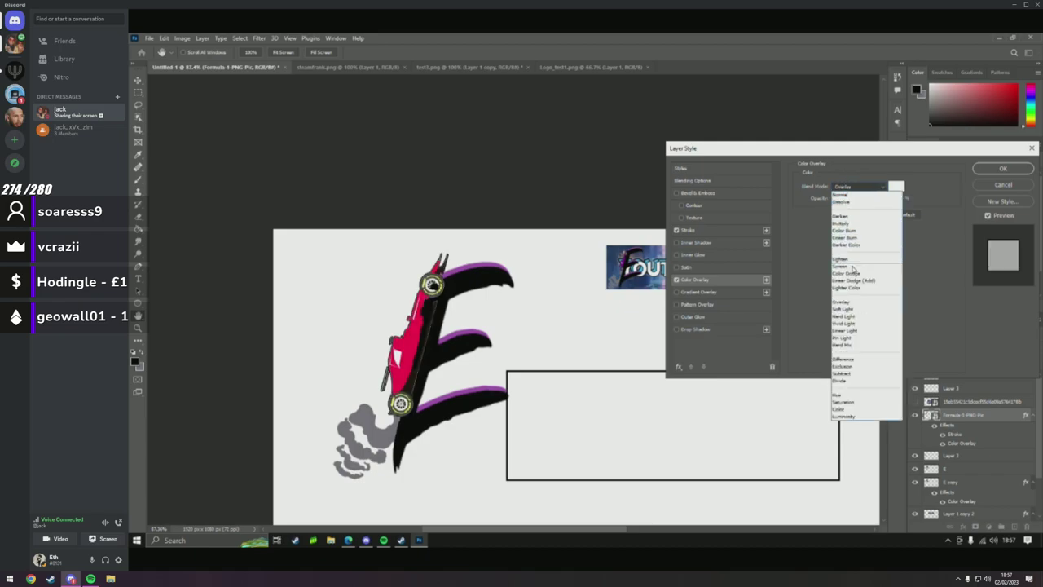
left_click(858, 321)
left_click(856, 189)
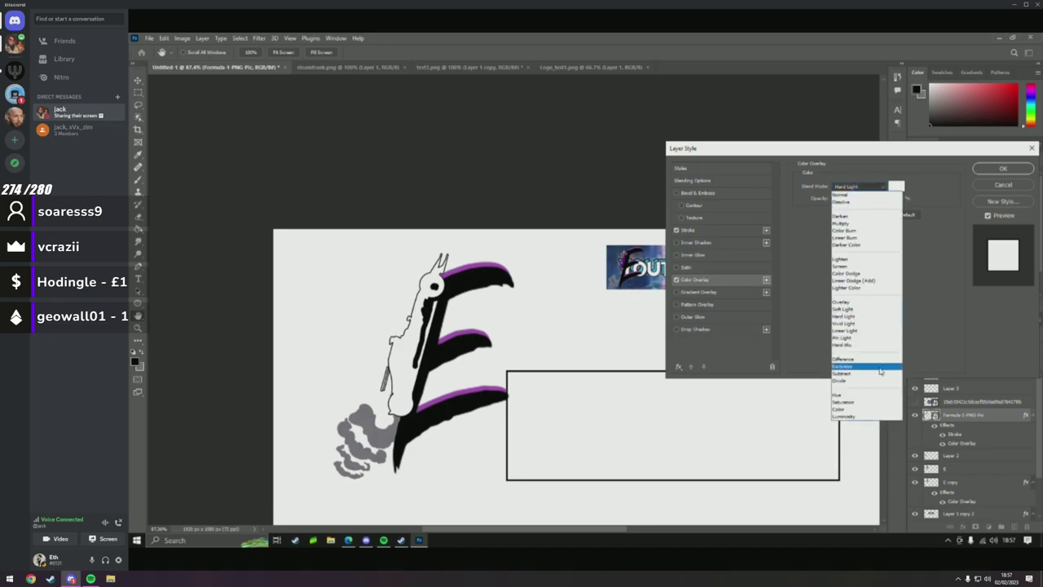
left_click(876, 368)
Try the Divide and Subtract blend modes on the car's colour overlay and return it to Hue.
left_click(862, 189)
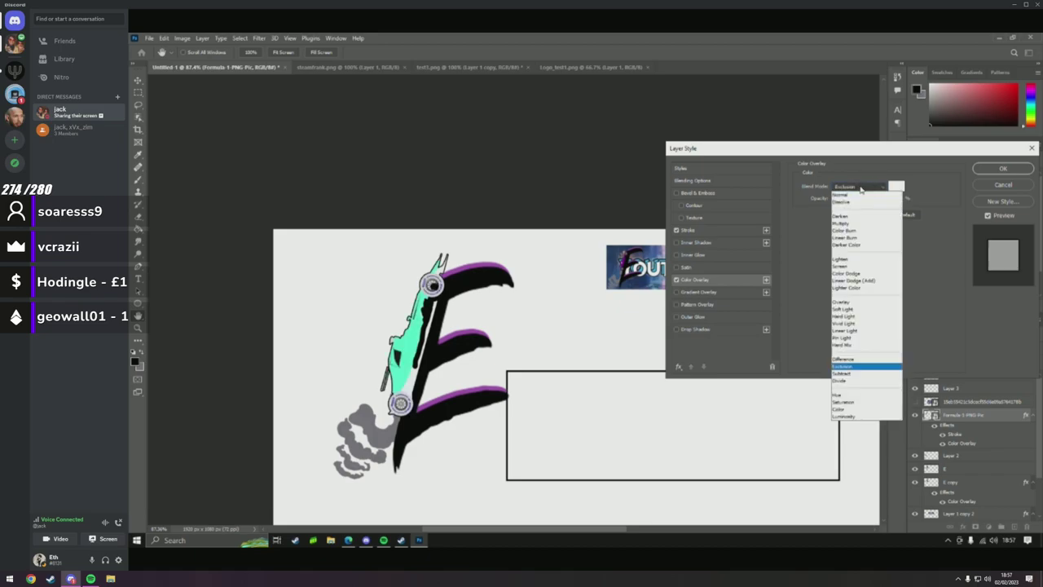
left_click(852, 380)
left_click(855, 190)
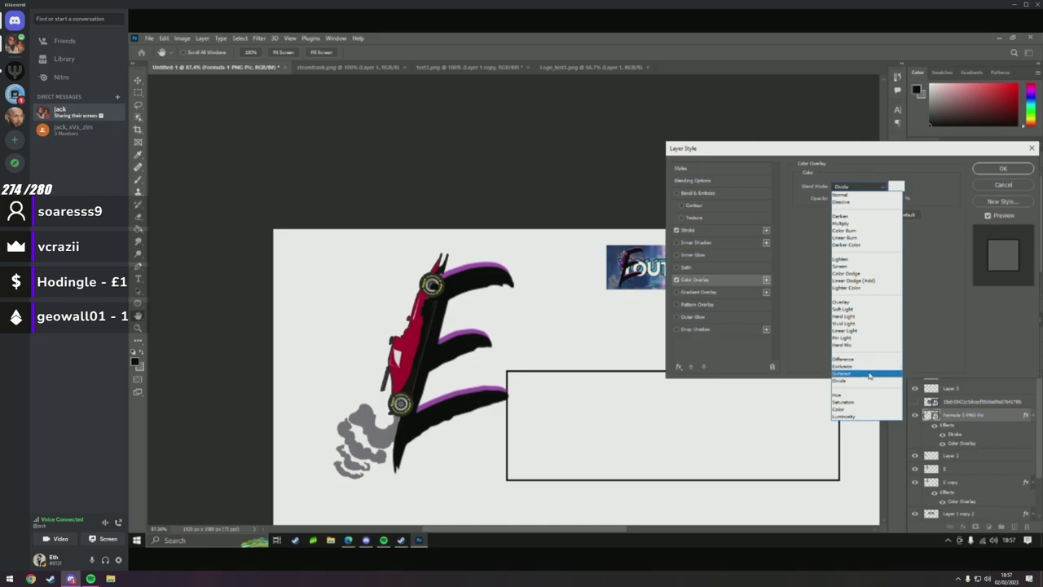
left_click(868, 375)
left_click(848, 188)
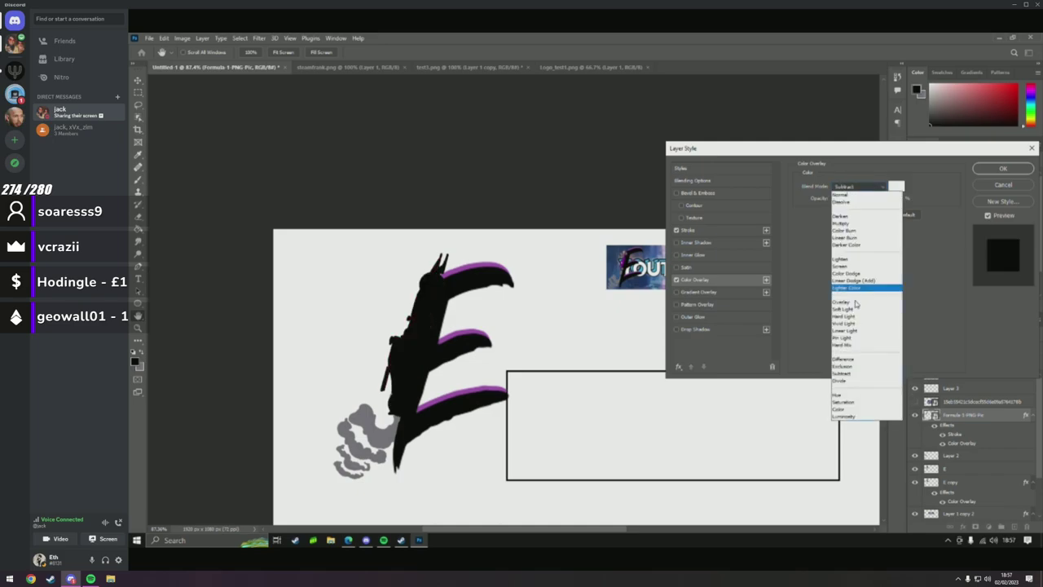
left_click(857, 392)
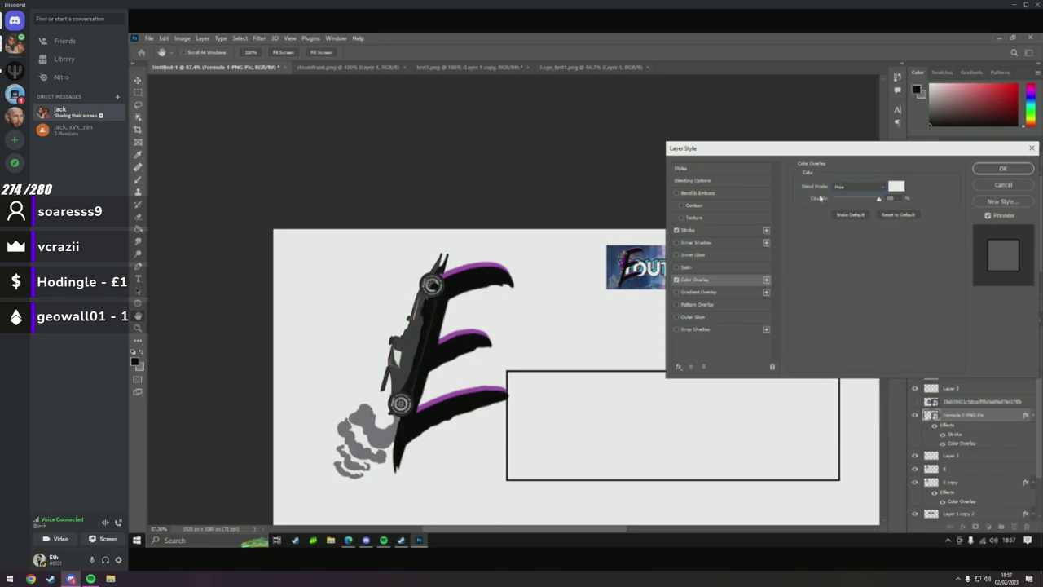
Test the Luminosity and Saturation blend modes on the car's overlay, then apply the layer style with Hue.
left_click(839, 188)
left_click(854, 406)
left_click(855, 187)
left_click(868, 417)
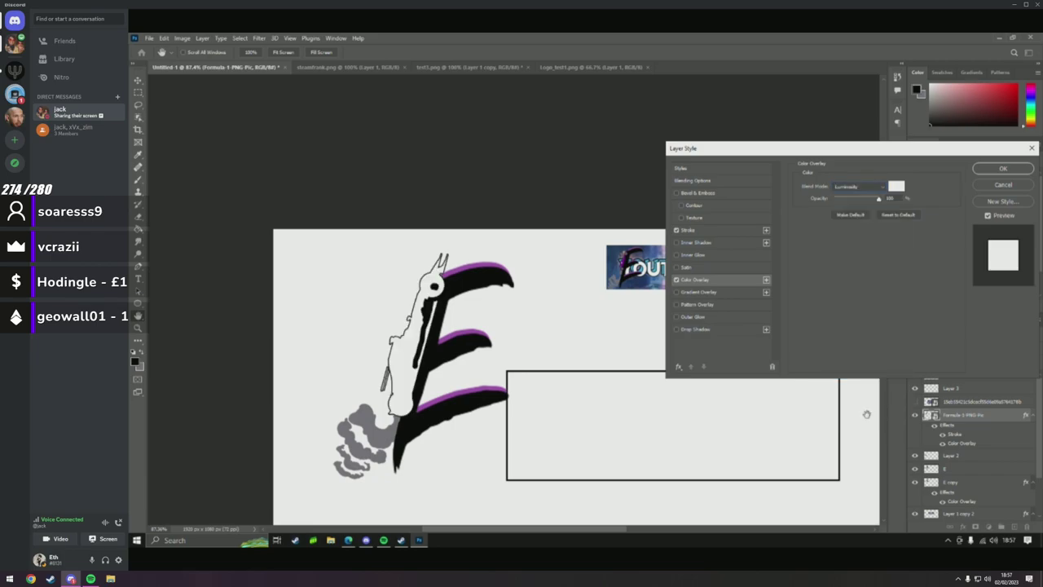
left_click(860, 186)
left_click(867, 394)
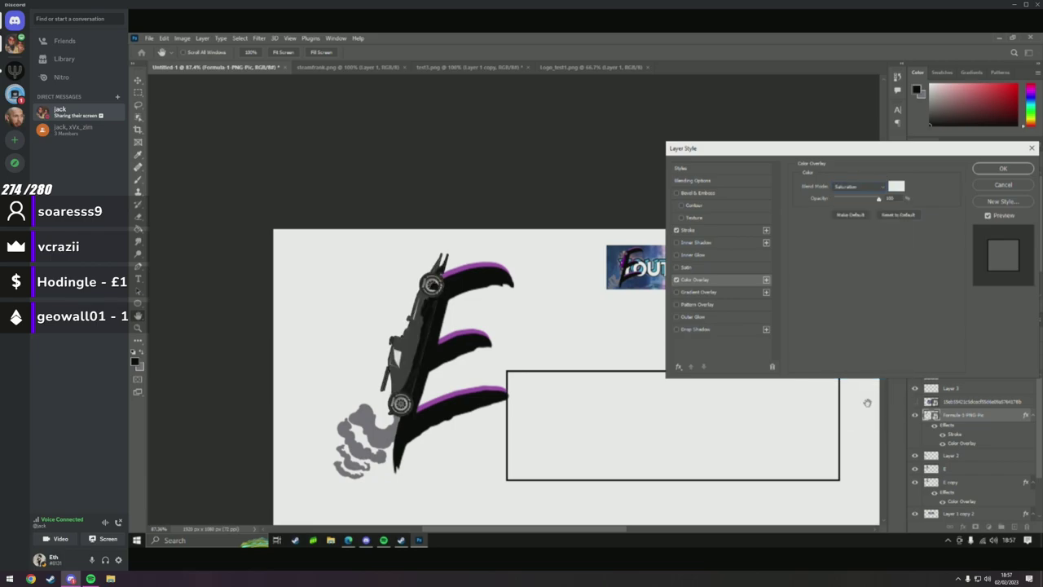
left_click(859, 186)
left_click(868, 387)
left_click(1001, 169)
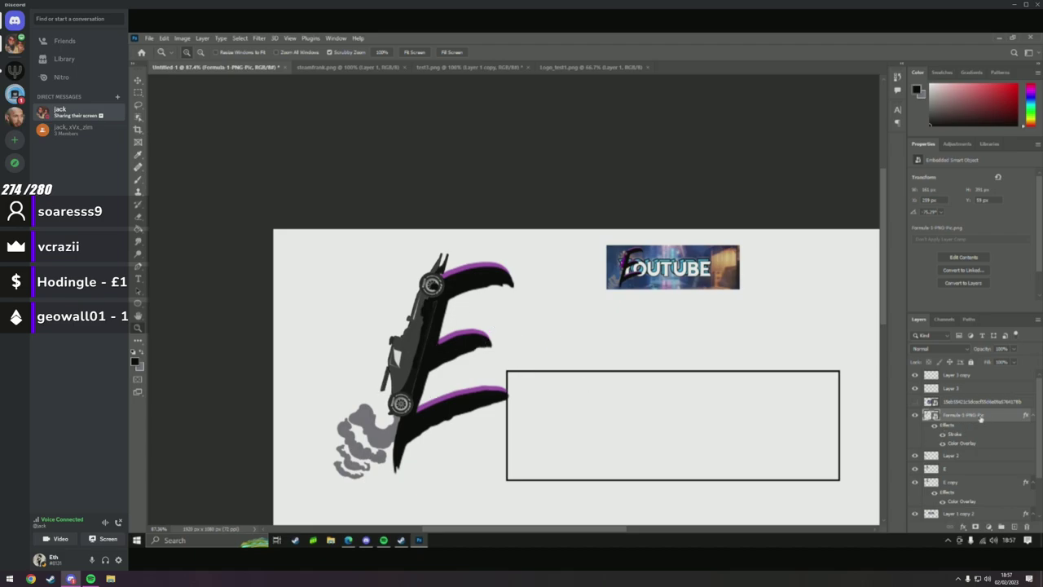
Restore the car's Color Overlay to the purple with RGB values 164, 76, 177 and apply the layer style.
double_click(980, 418)
left_click(693, 281)
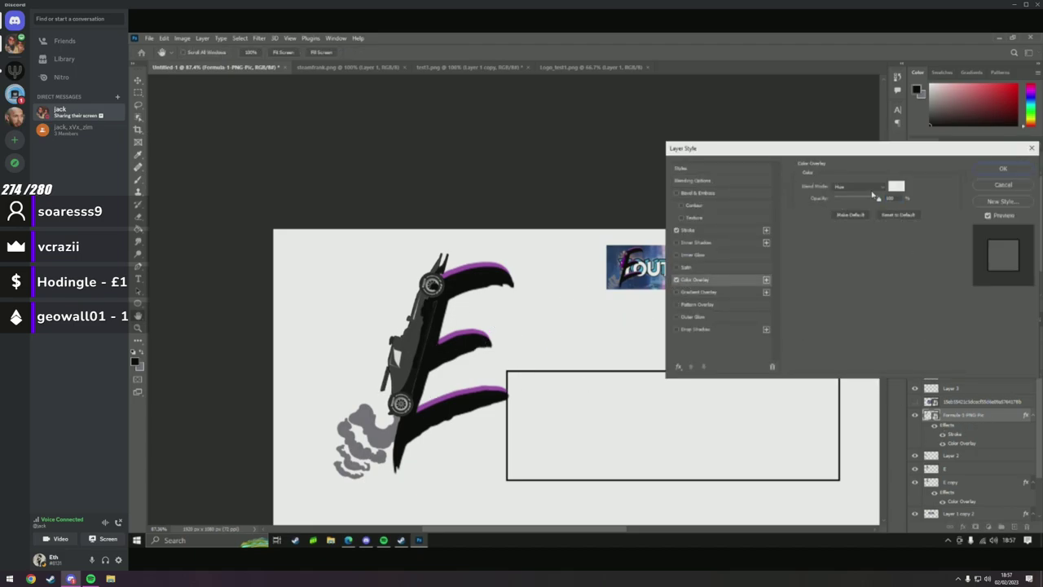
left_click(896, 187)
type("9a4eb1")
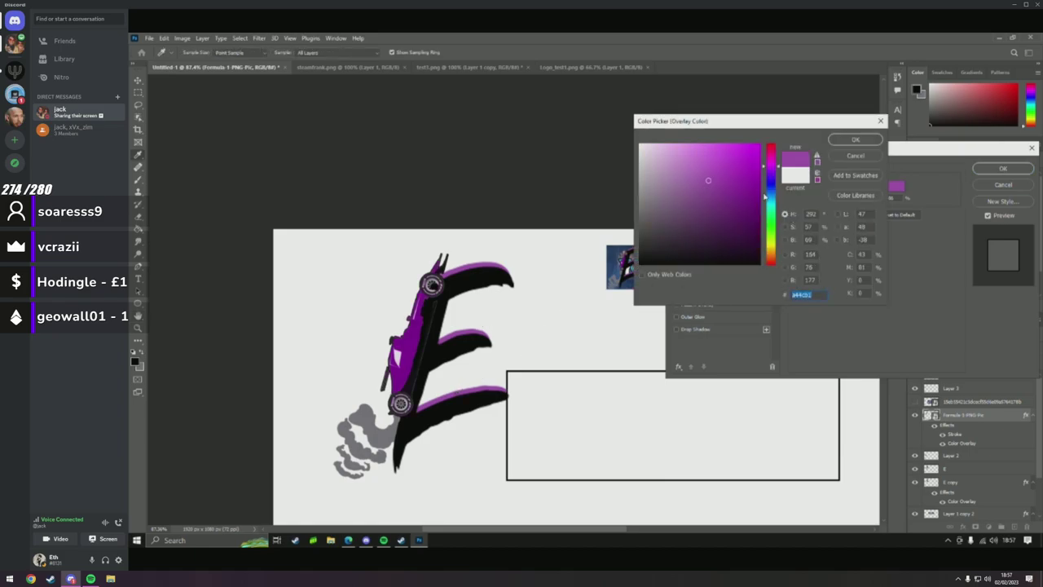
left_click(856, 139)
left_click(1004, 168)
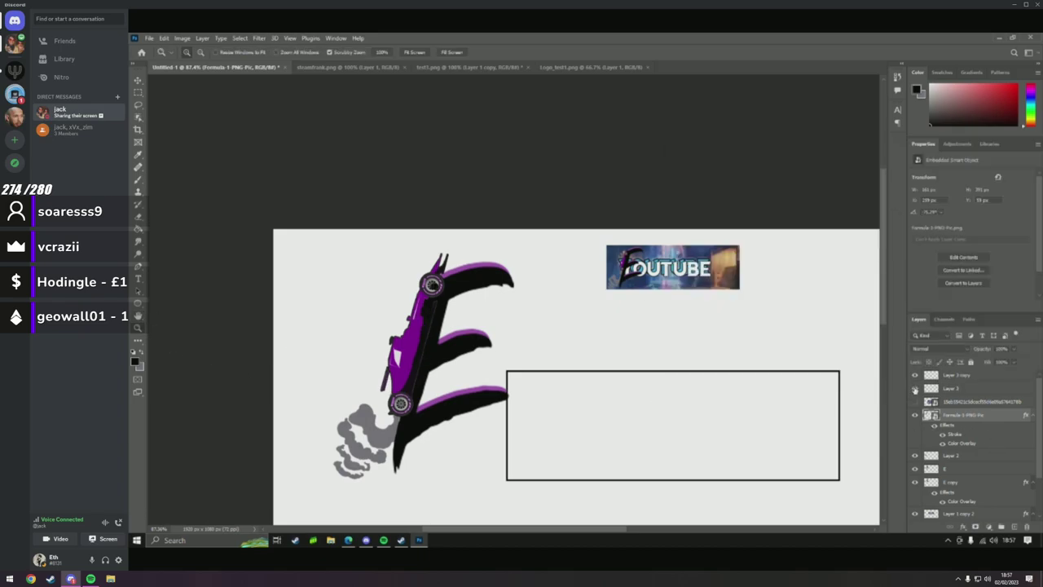
Duplicate the race car, smoke, E and E copy layers and merge the duplicates into a single layer.
scroll(962, 456, "down", 2)
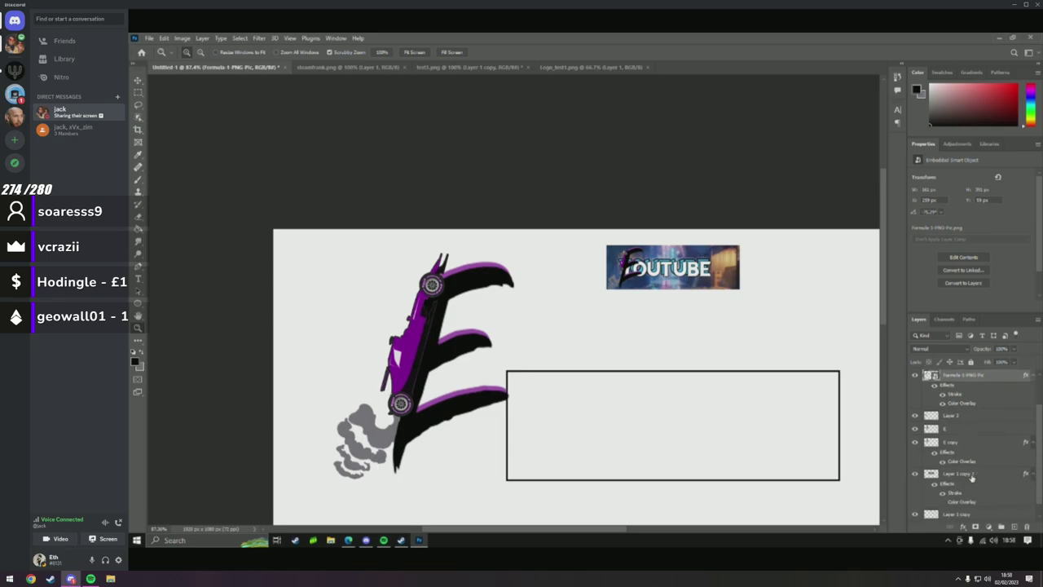
left_click(980, 442, "shift")
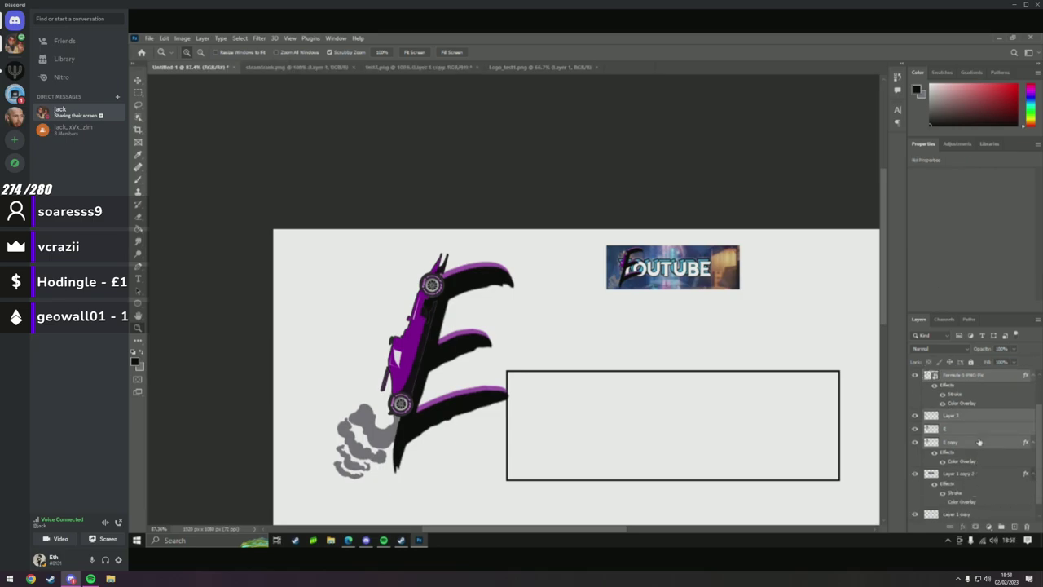
key("ctrl+j")
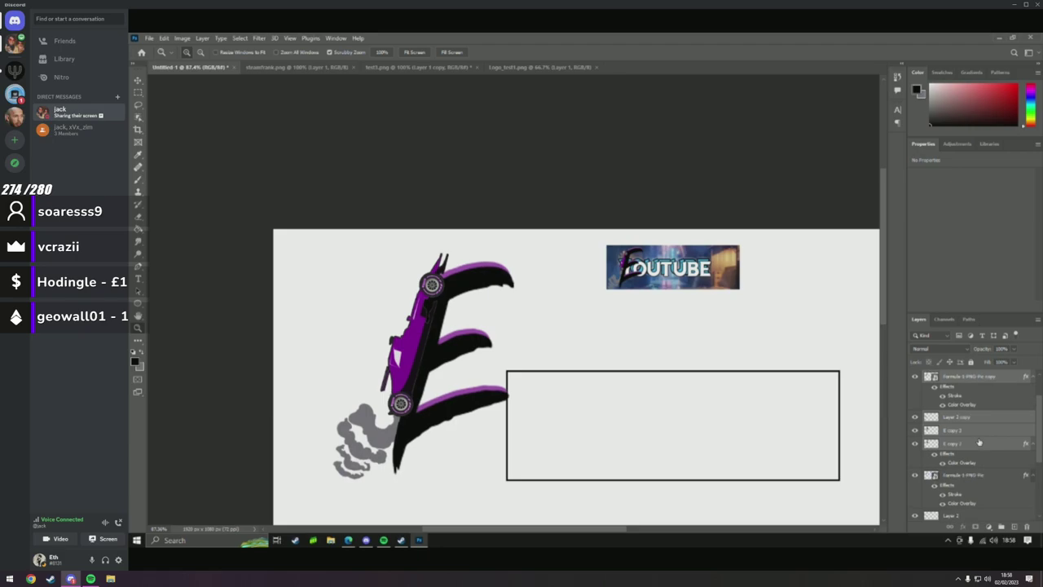
key("ctrl+e")
left_click(915, 378)
left_click(915, 377)
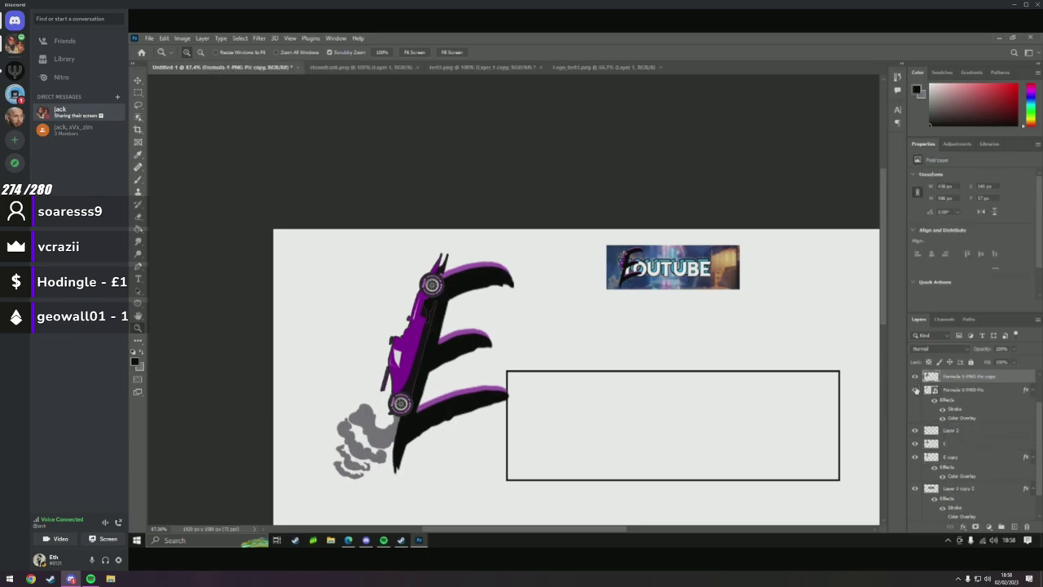
Scale the merged logo copy down to banner size and place it beside the small E on the YOUTUBE banner.
left_click(138, 81)
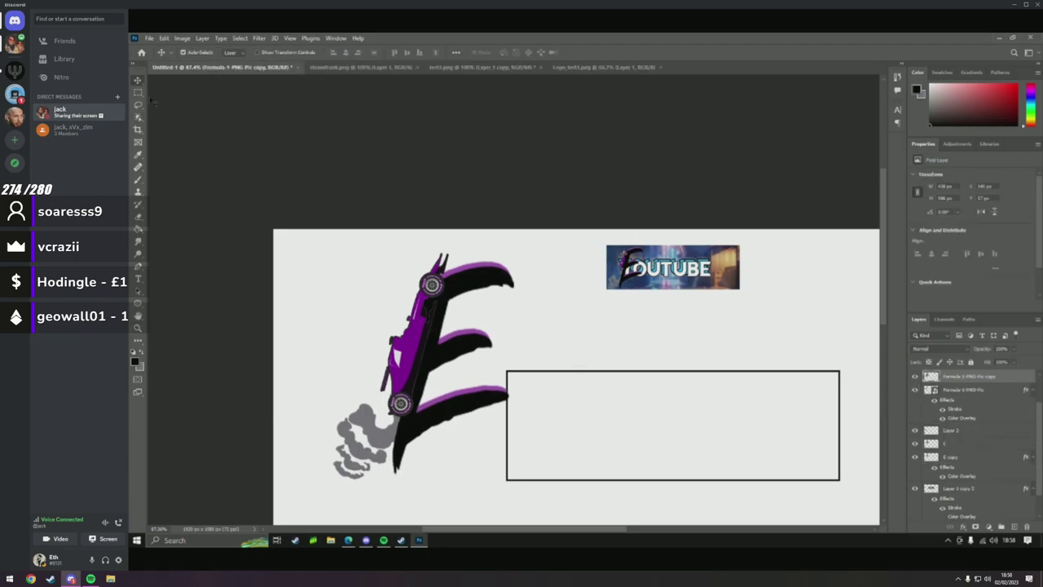
left_click_drag(426, 369, 606, 385)
key("ctrl+t")
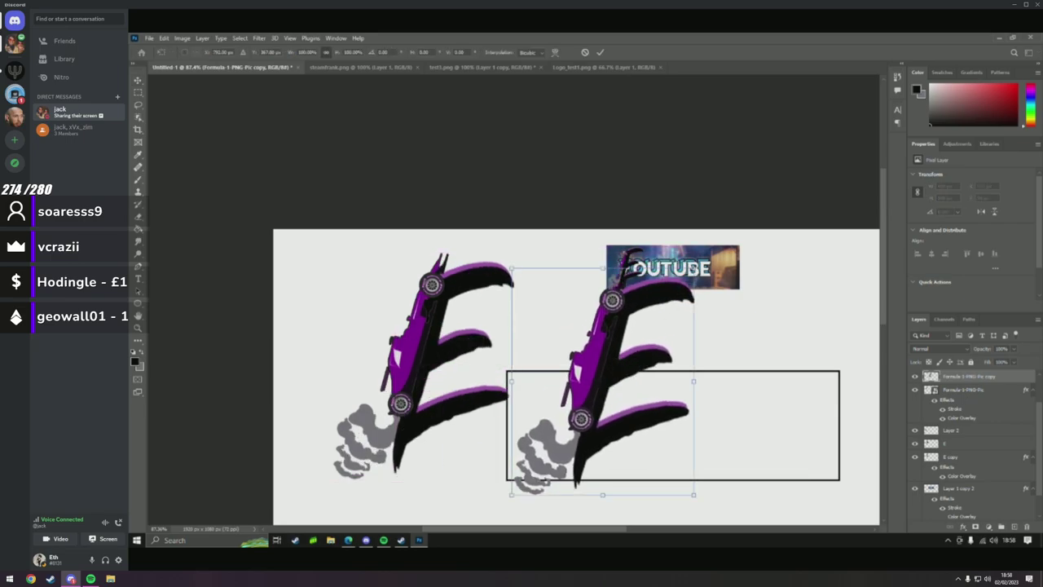
mouse_move(694, 268)
left_mouse_down()
mouse_move(627, 352)
mouse_move(658, 240)
mouse_move(681, 236)
mouse_move(689, 268)
mouse_move(709, 262)
left_mouse_up()
key("Return")
Hide the YOUTUBE banner and compare the two small E logos on the plain background.
left_click(138, 327)
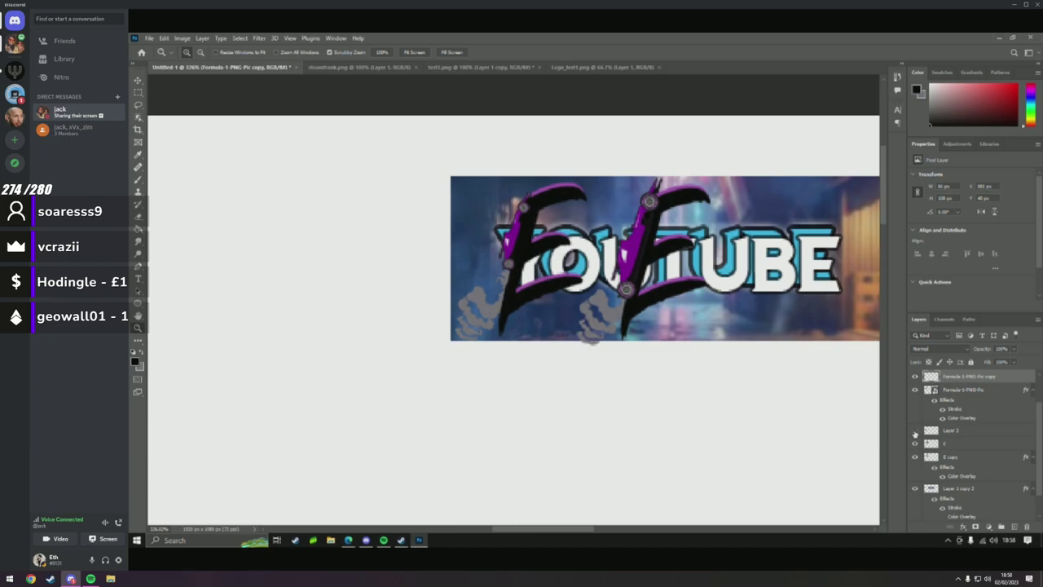
scroll(916, 432, "down", 2)
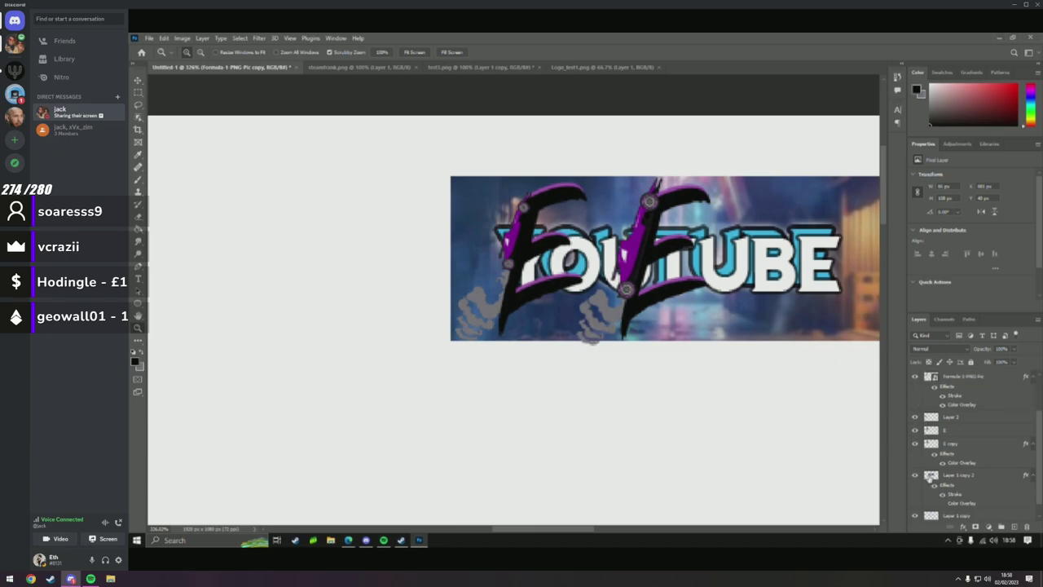
left_click(915, 507)
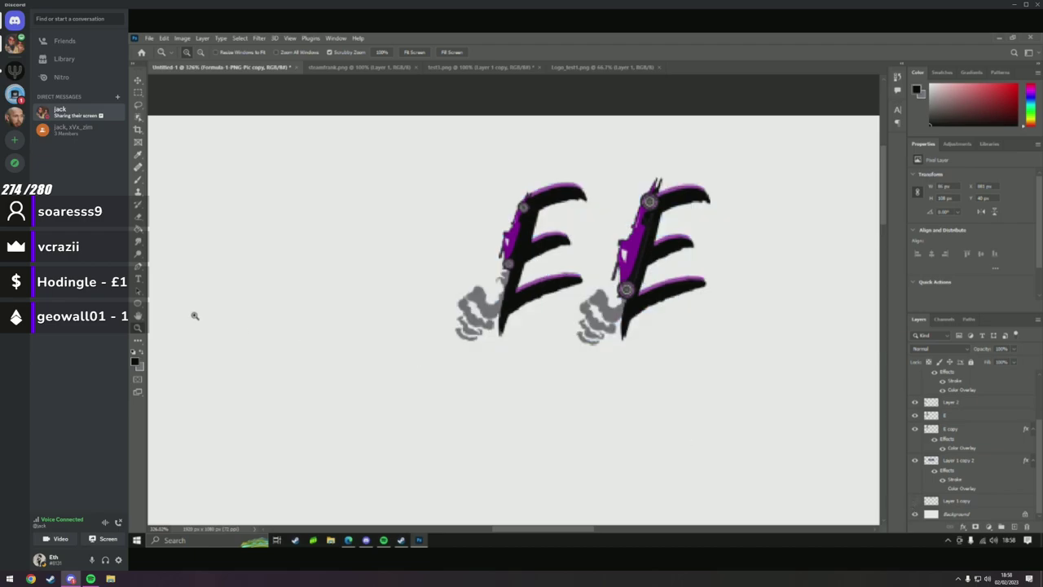
left_click_drag(298, 313, 357, 363)
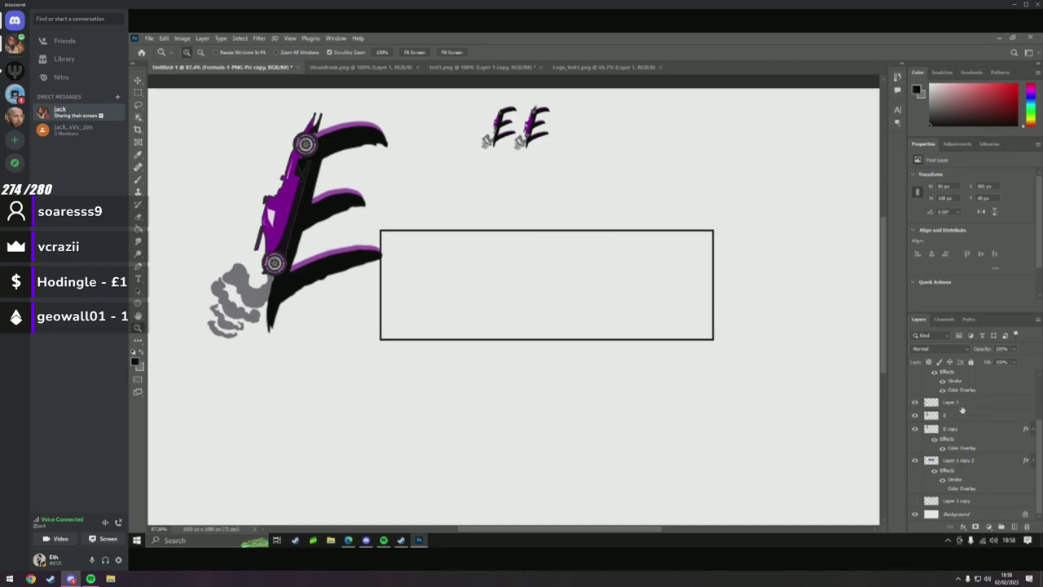
Identify the layers of the two small preview E logos by toggling their visibility, and delete both layers.
scroll(962, 409, "up", 3)
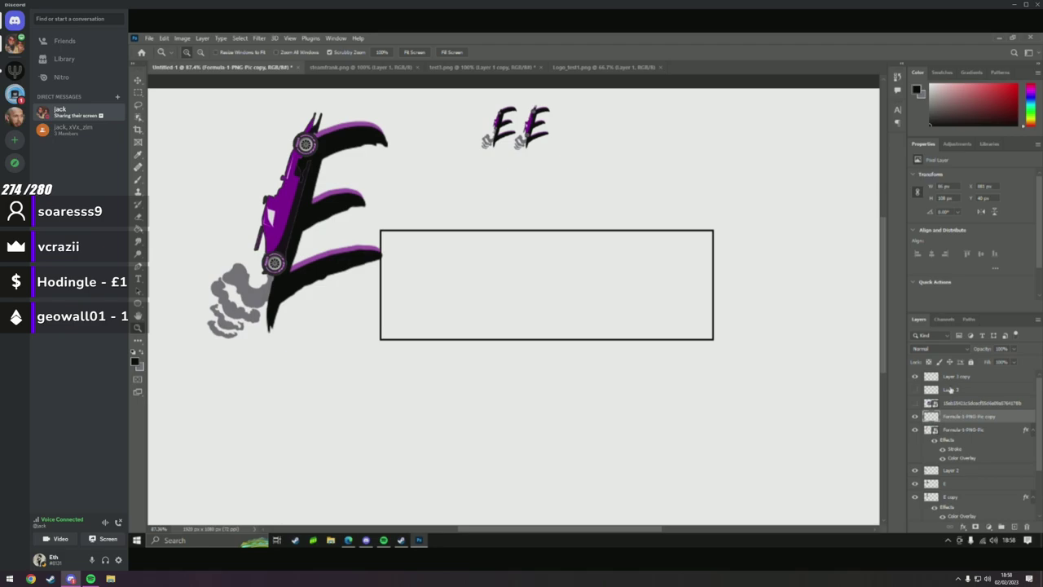
left_click(915, 377)
left_click(915, 378)
left_click(915, 416)
left_click(915, 417)
left_click(999, 379, "shift")
left_click(999, 417)
left_click(995, 402)
left_click(989, 418)
left_click(978, 379, "ctrl")
left_click(914, 418)
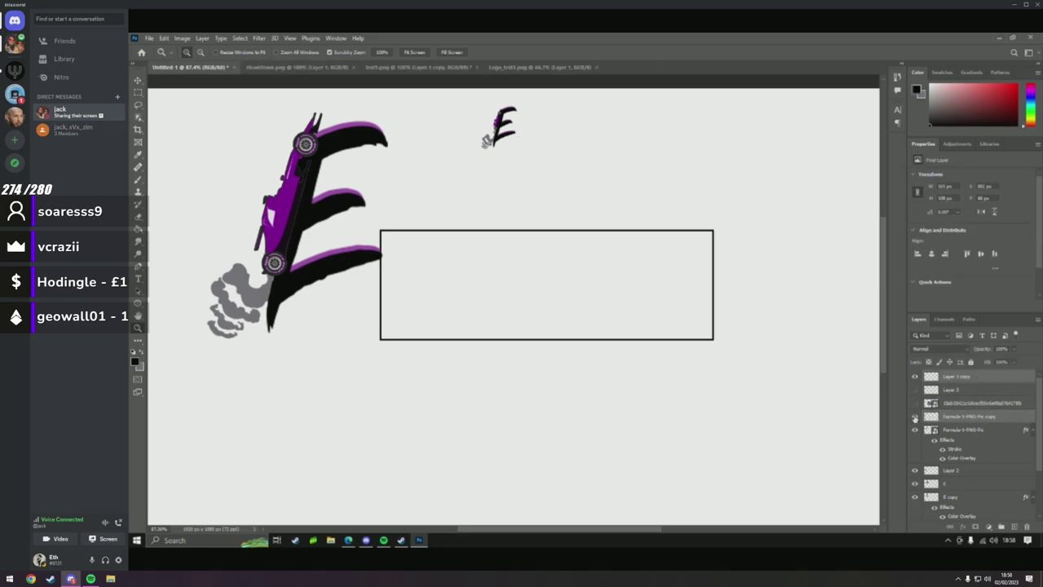
left_click(914, 418)
right_click(993, 380)
left_click(887, 175)
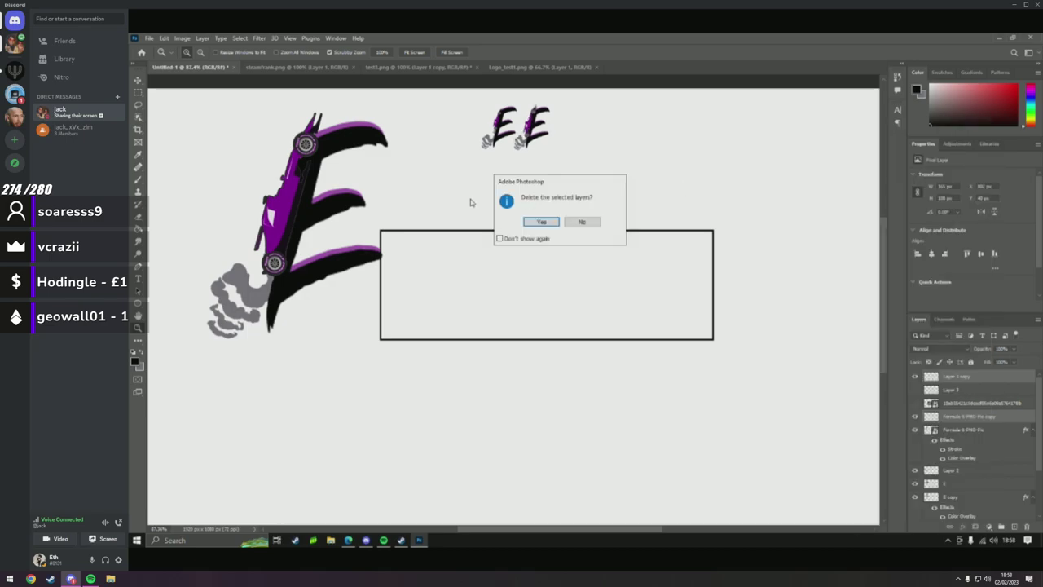
left_click(539, 221)
scroll(297, 236, "up", 5)
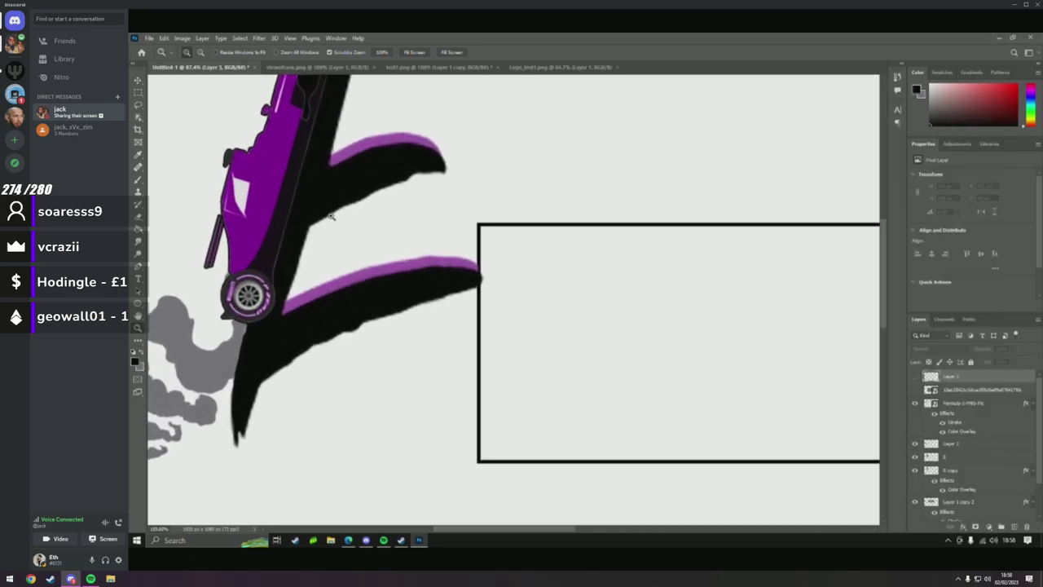
Add a new layer and brush black over the pale outline along the car's underside, from the rear wheel up to the cockpit area.
scroll(263, 279, "up", 5)
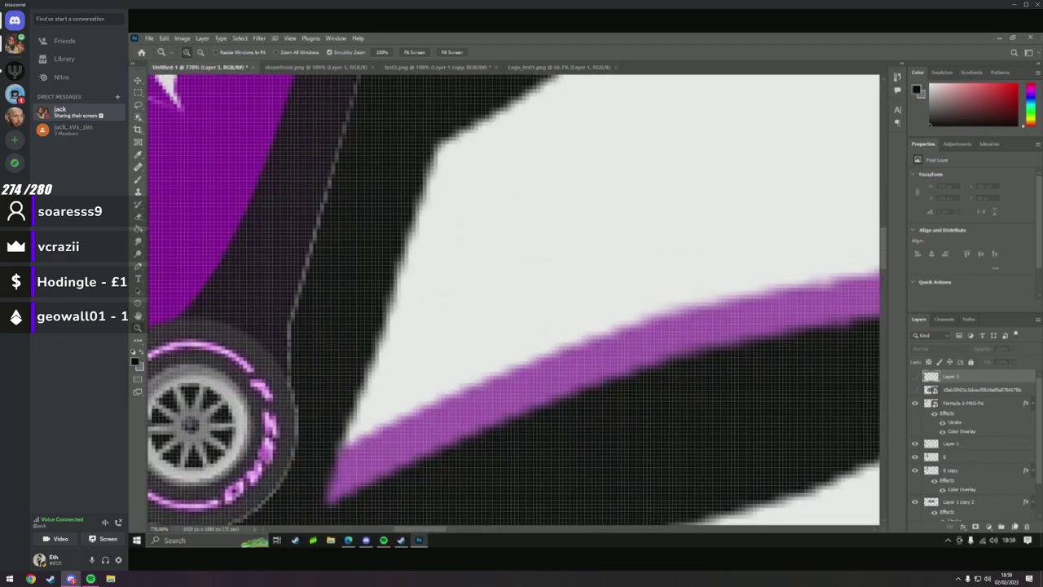
key("ctrl+shift+alt+n")
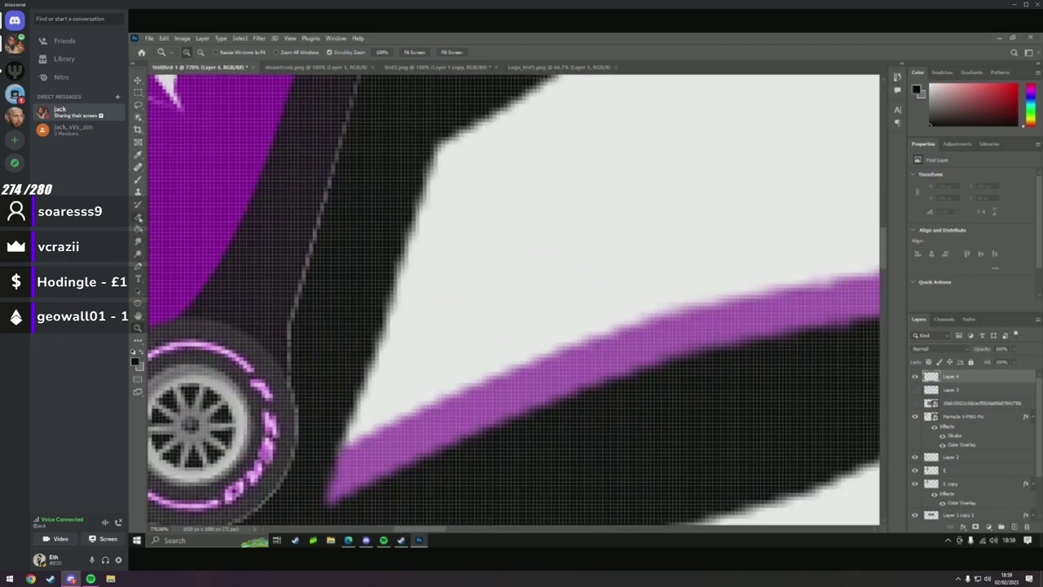
key("b")
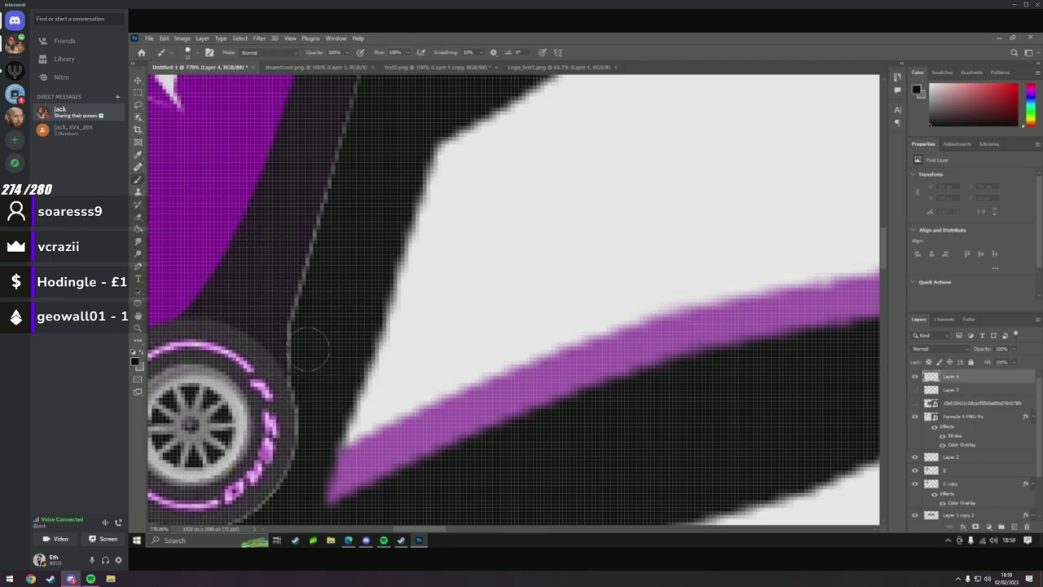
left_click_drag(299, 357, 298, 294)
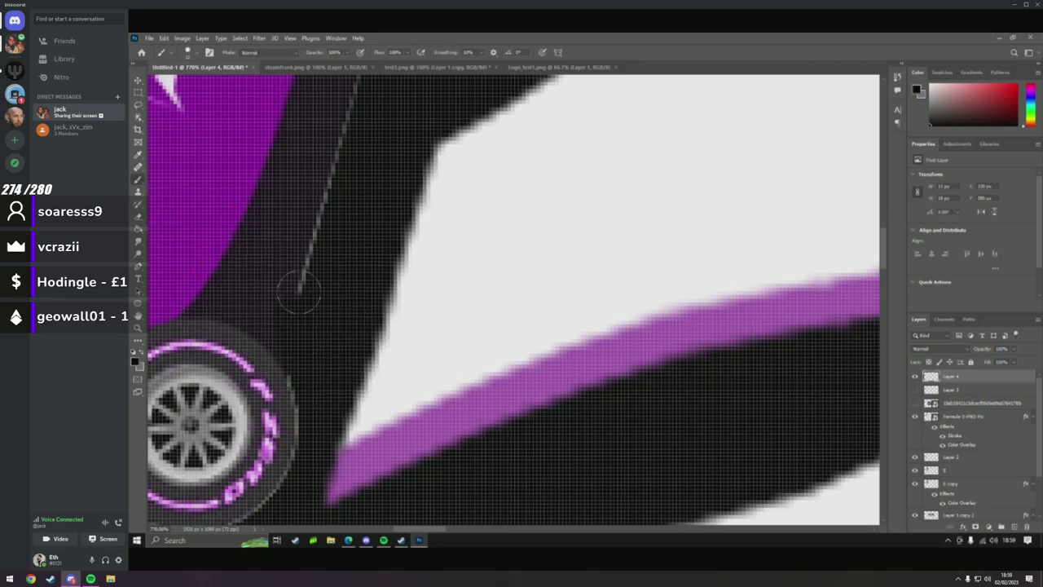
scroll(302, 282, "up", 1)
scroll(349, 275, "up", 3)
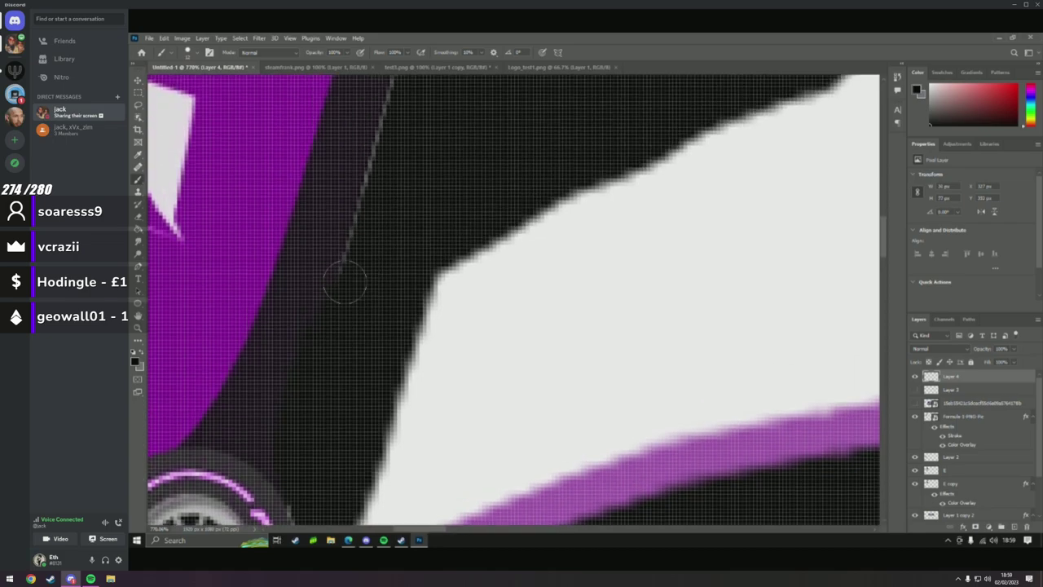
scroll(345, 282, "up", 3)
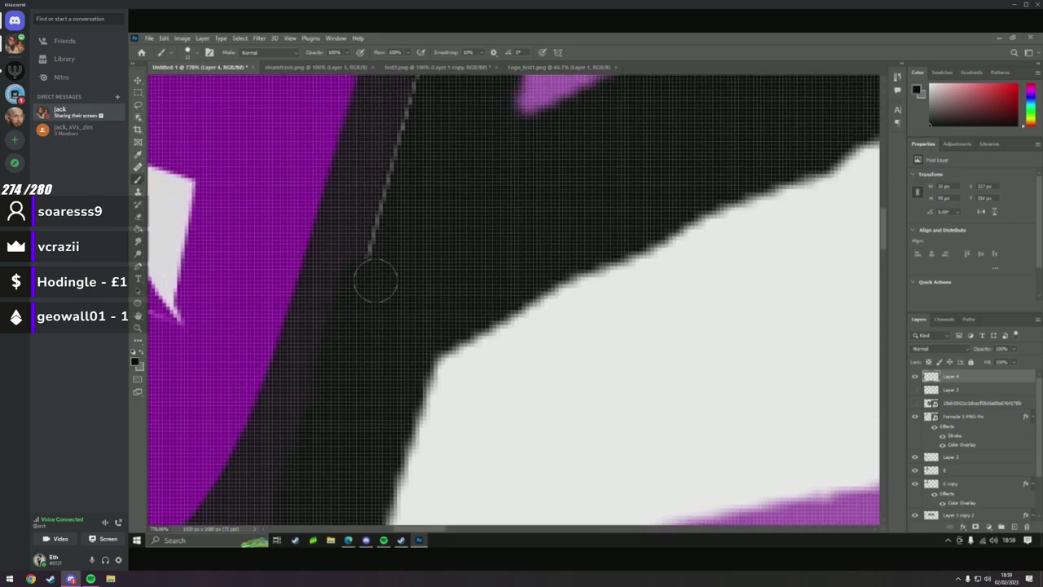
scroll(376, 282, "up", 4)
scroll(423, 229, "up", 1)
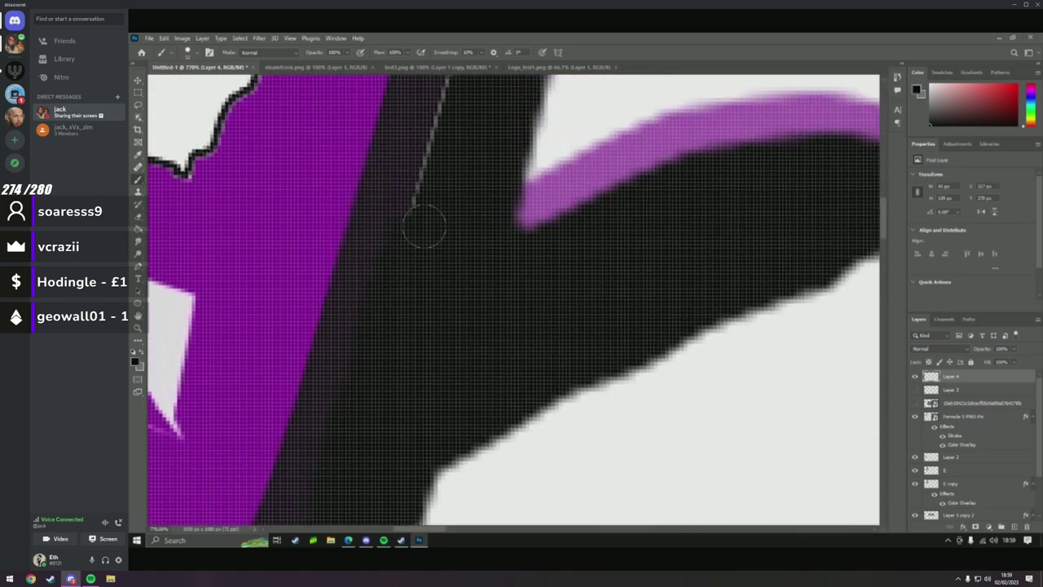
scroll(440, 240, "up", 5)
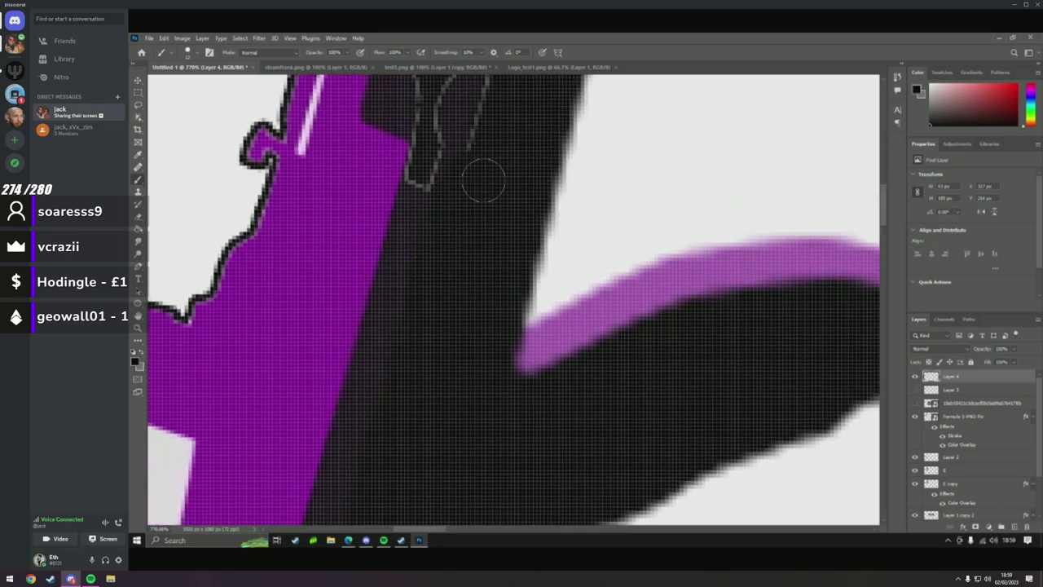
scroll(456, 244, "up", 5)
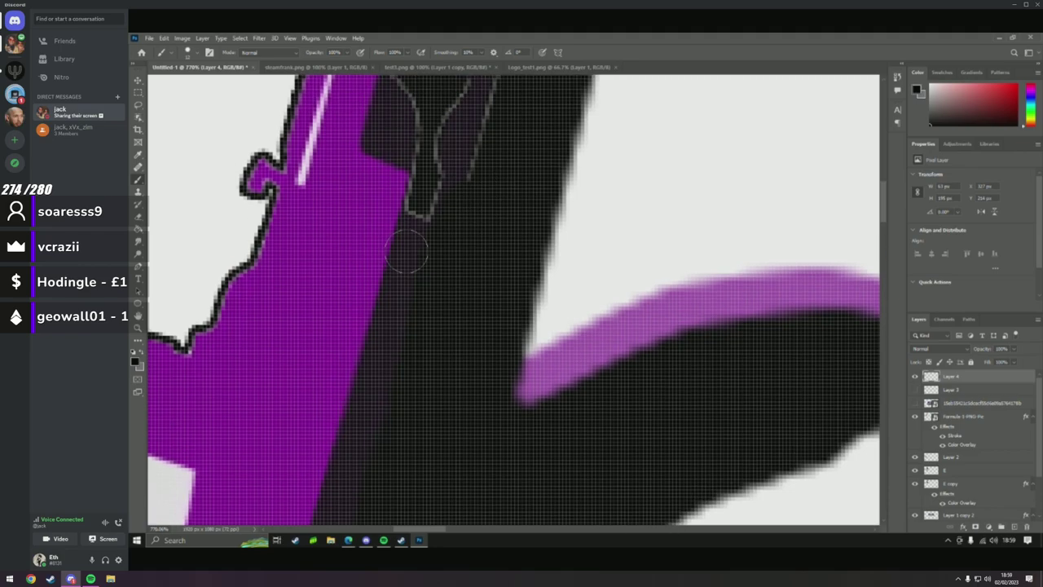
Paint the dark bodywork and its pale outlines solid black between the cockpit area and the front wheel, where the car meets the E.
mouse_move(436, 330)
left_mouse_down()
mouse_move(445, 283)
mouse_move(423, 322)
mouse_move(434, 228)
mouse_move(462, 272)
mouse_move(487, 112)
mouse_move(485, 184)
mouse_move(415, 230)
mouse_move(400, 175)
left_mouse_up()
scroll(489, 198, "up", 4)
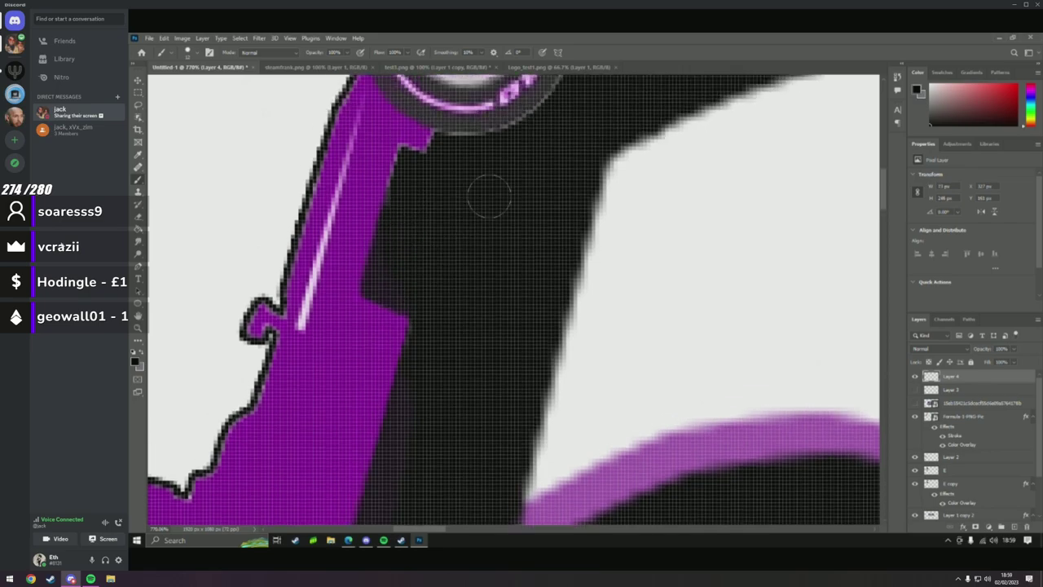
scroll(669, 391, "up", 2)
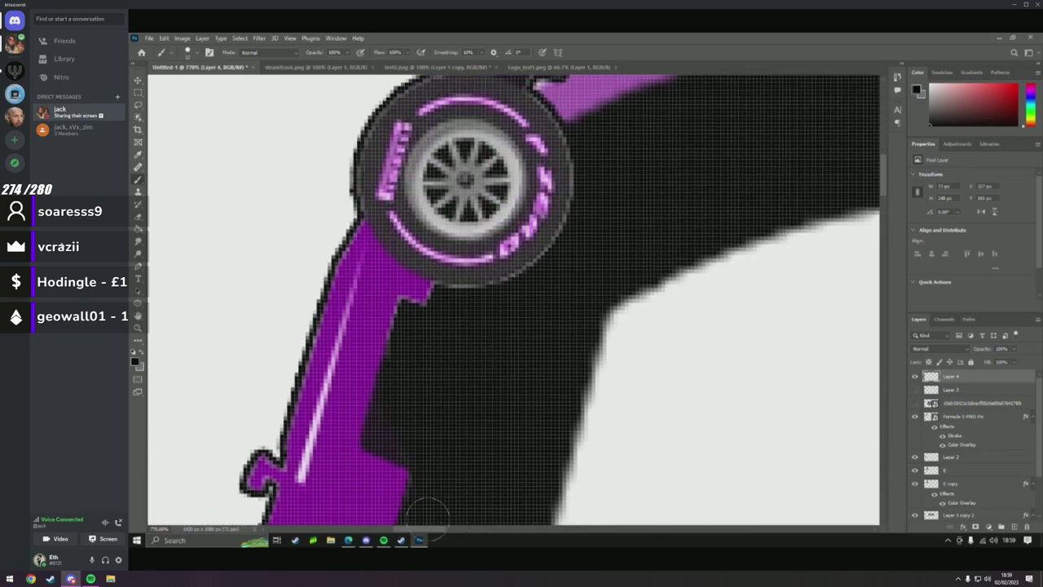
left_click_drag(434, 528, 441, 529)
scroll(501, 302, "up", 6)
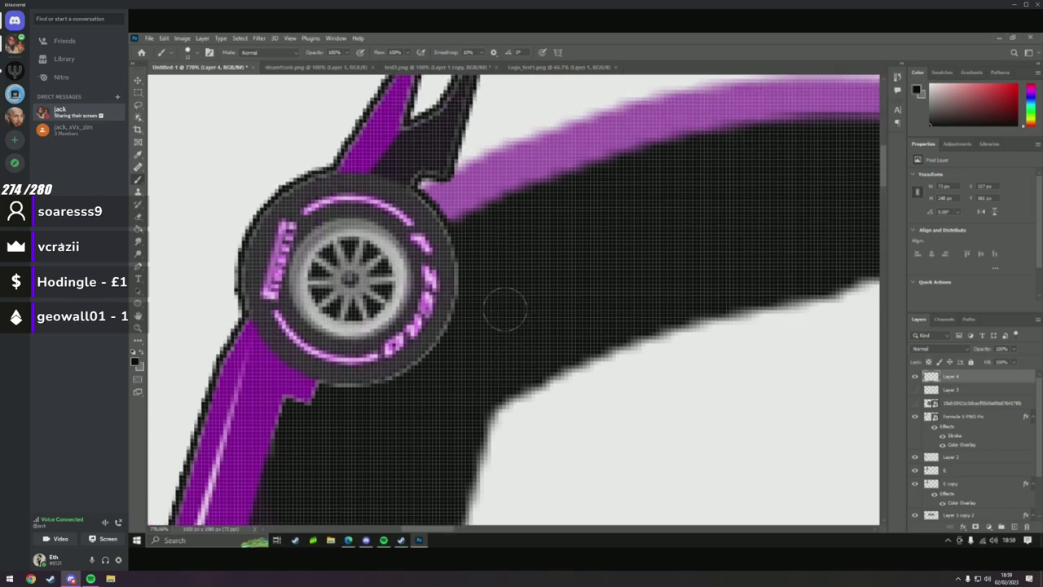
Paint the dark base of the car's front wing black just above the front wheel.
left_click(138, 327)
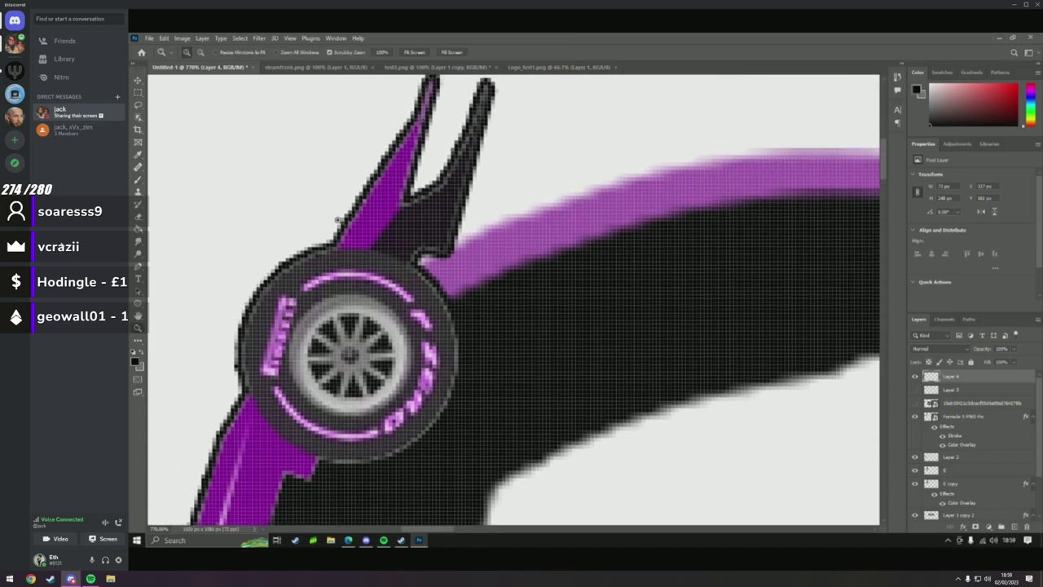
left_click_drag(416, 196, 494, 189)
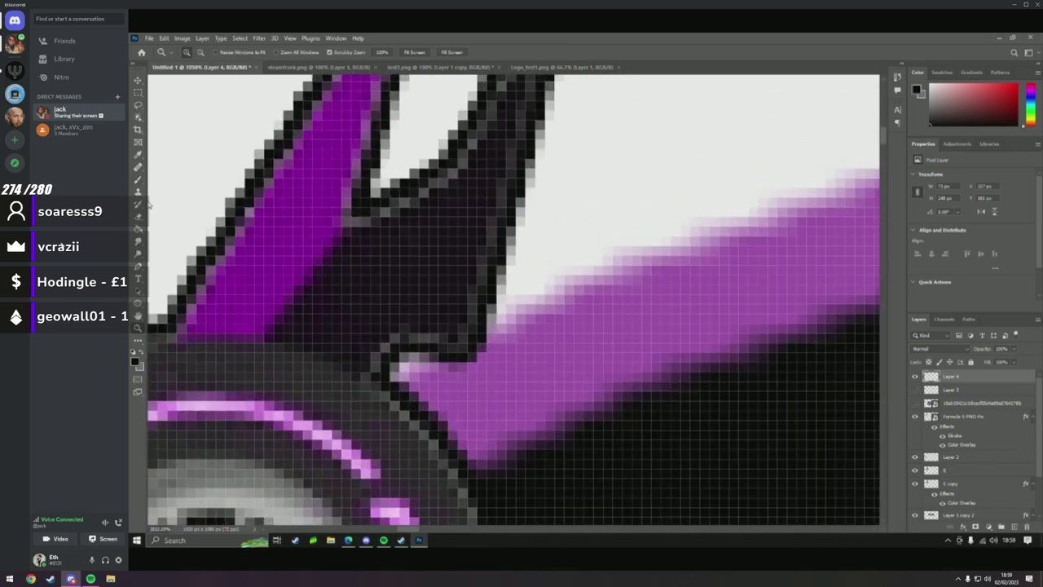
left_click(138, 179)
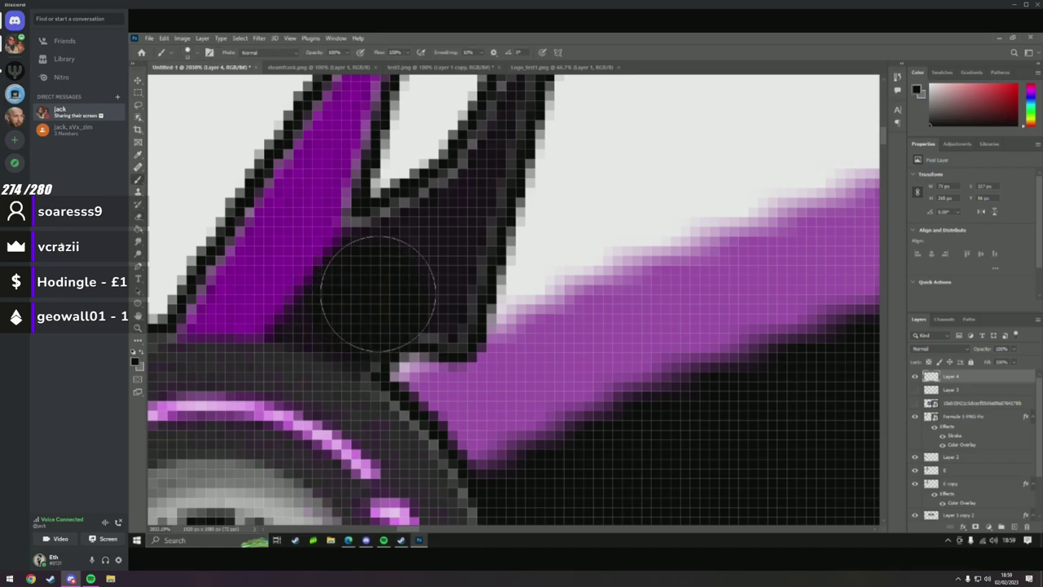
left_click_drag(399, 287, 422, 260)
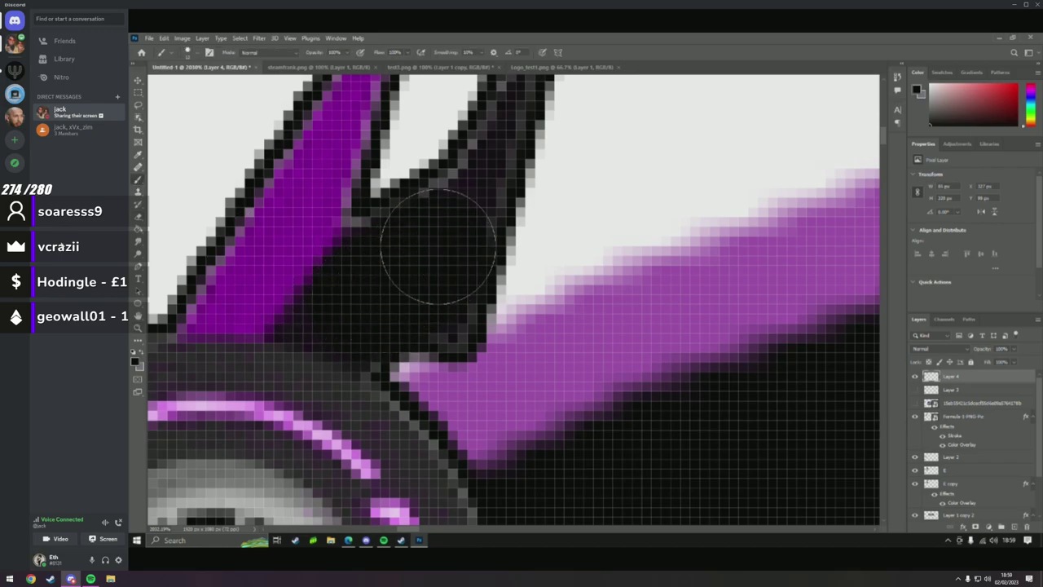
Reduce the brush to 4 px and fill the front wing's dark prong and remaining grey edge pixels with black.
right_click(504, 255)
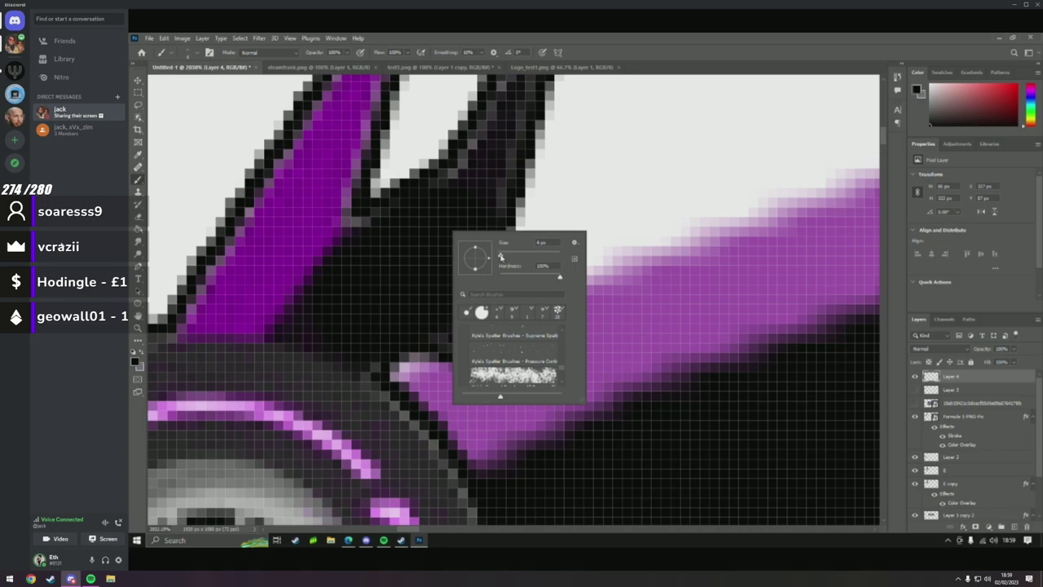
key("Escape")
scroll(475, 254, "up", 2)
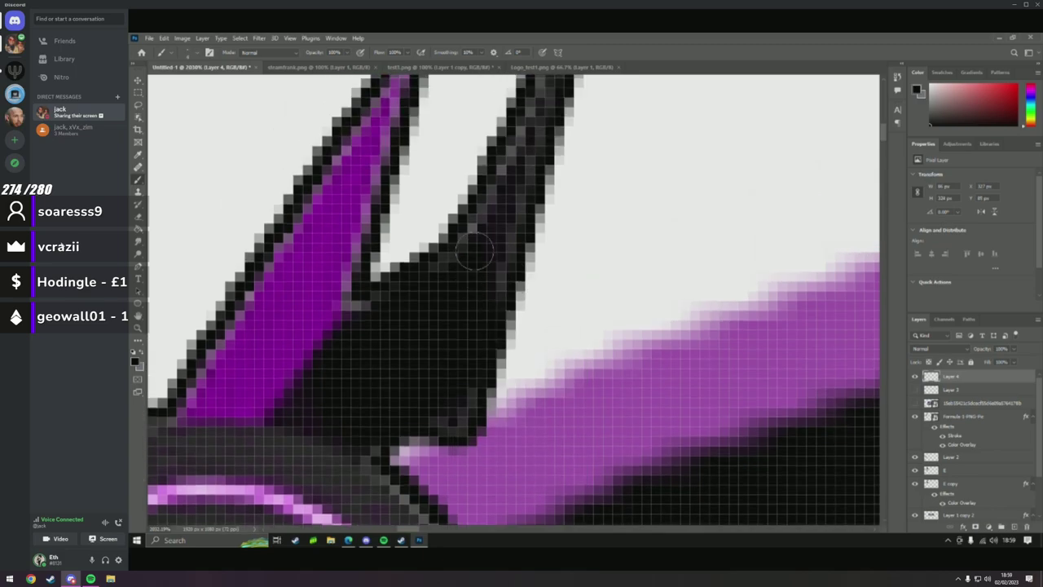
mouse_move(475, 254)
left_mouse_down()
mouse_move(518, 186)
mouse_move(523, 157)
mouse_move(505, 181)
left_mouse_up()
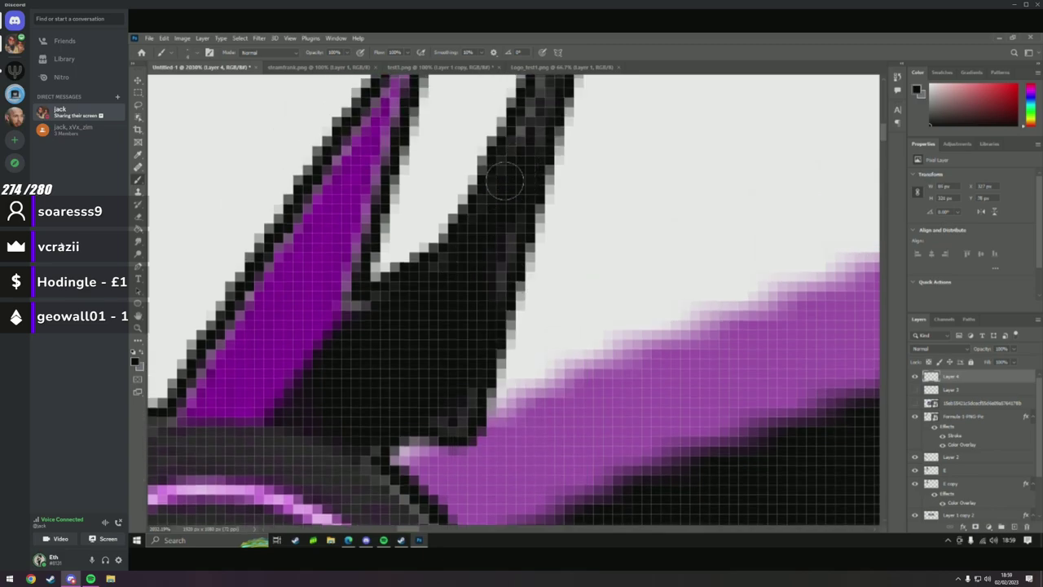
scroll(505, 181, "up", 3)
mouse_move(514, 260)
left_mouse_down()
mouse_move(542, 228)
mouse_move(569, 114)
mouse_move(513, 321)
mouse_move(459, 454)
left_mouse_up()
scroll(326, 430, "down", 2)
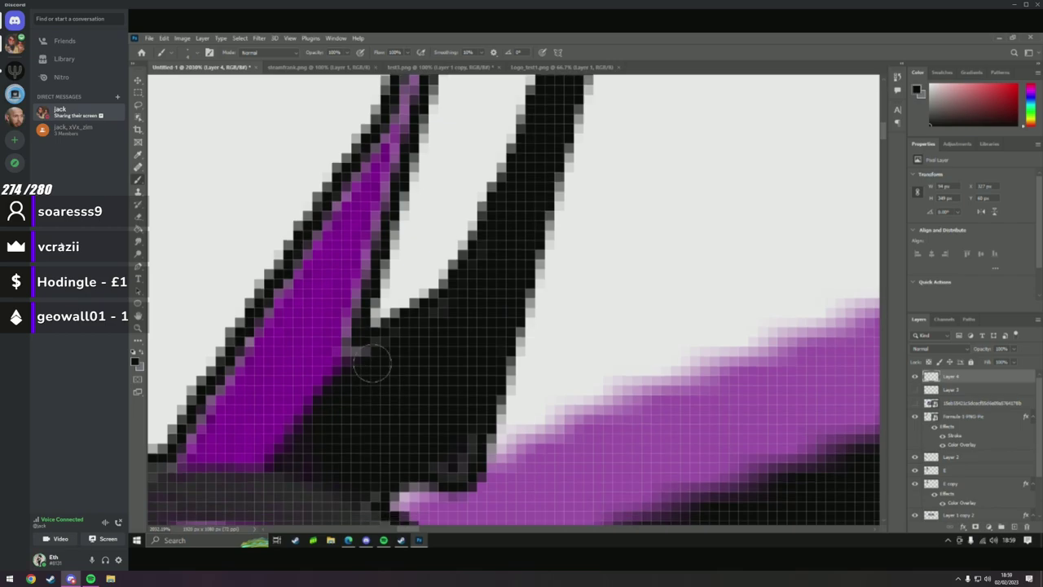
left_click_drag(372, 363, 365, 368)
scroll(397, 366, "down", 3)
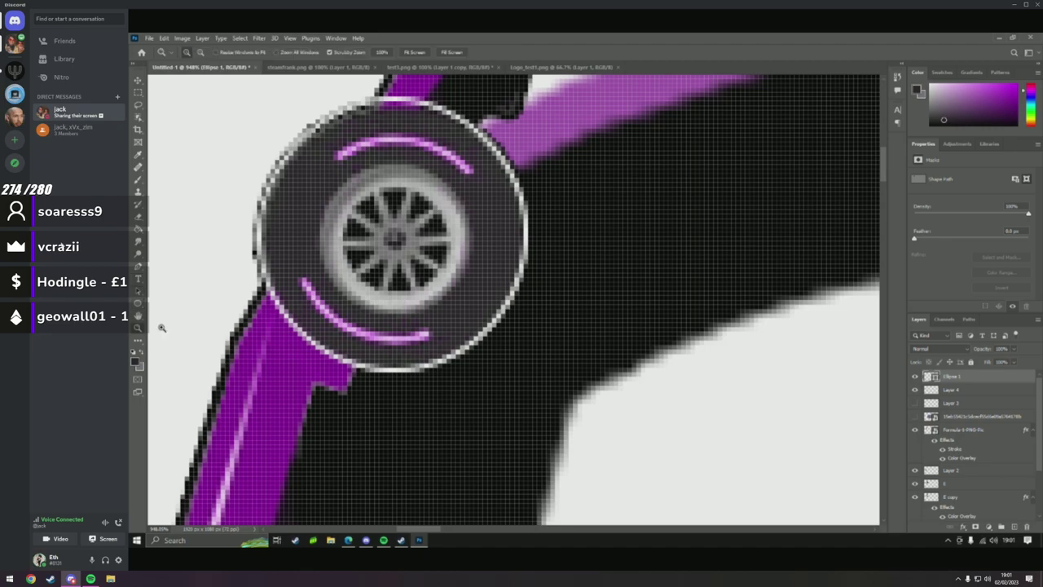
Switch to Calculator, multiply 6 by 9, and close it again.
key("super")
type("ca")
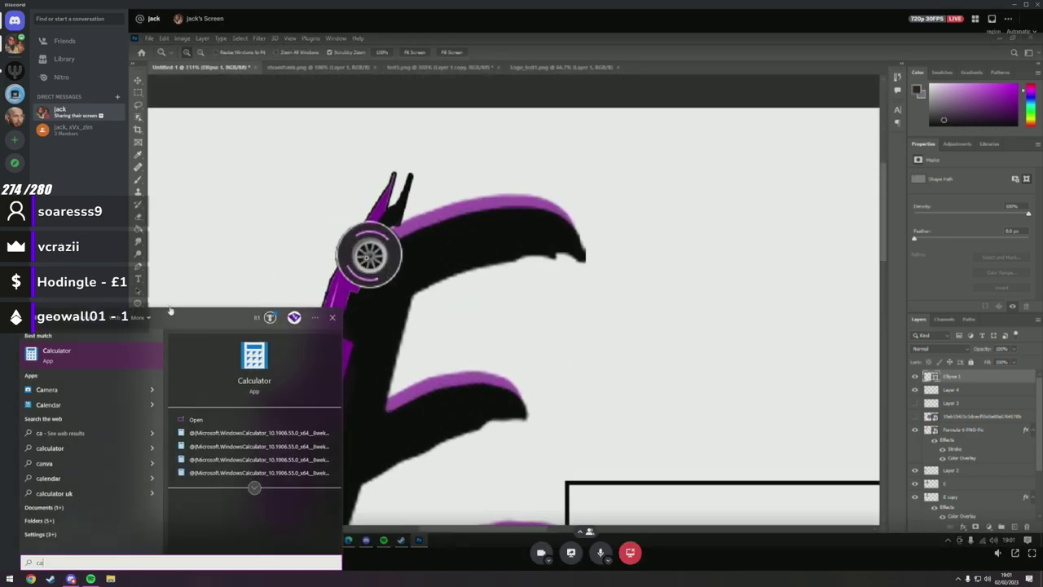
key("Return")
key("6")
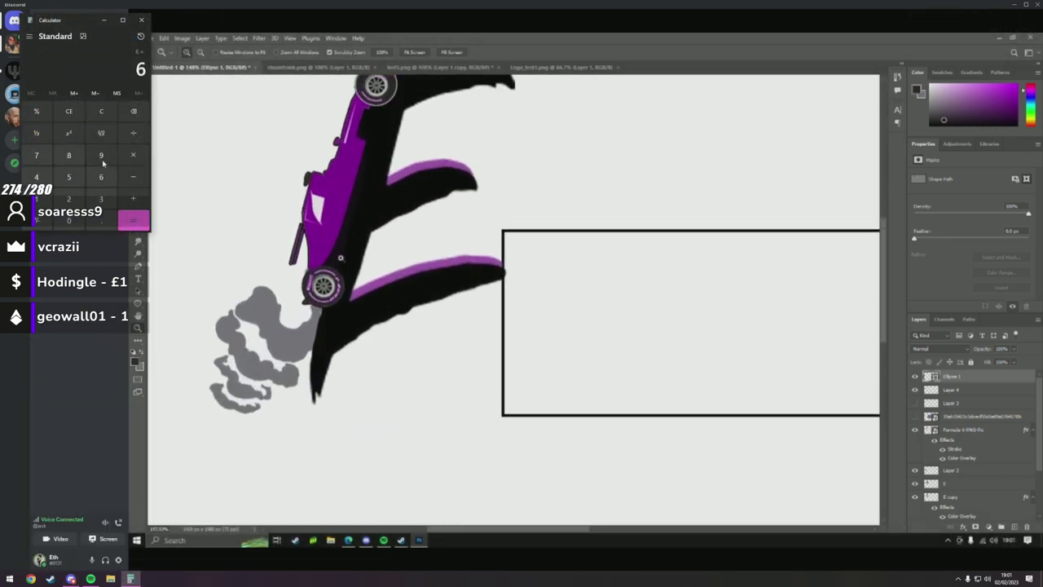
key("asterisk")
key("9")
key("Return")
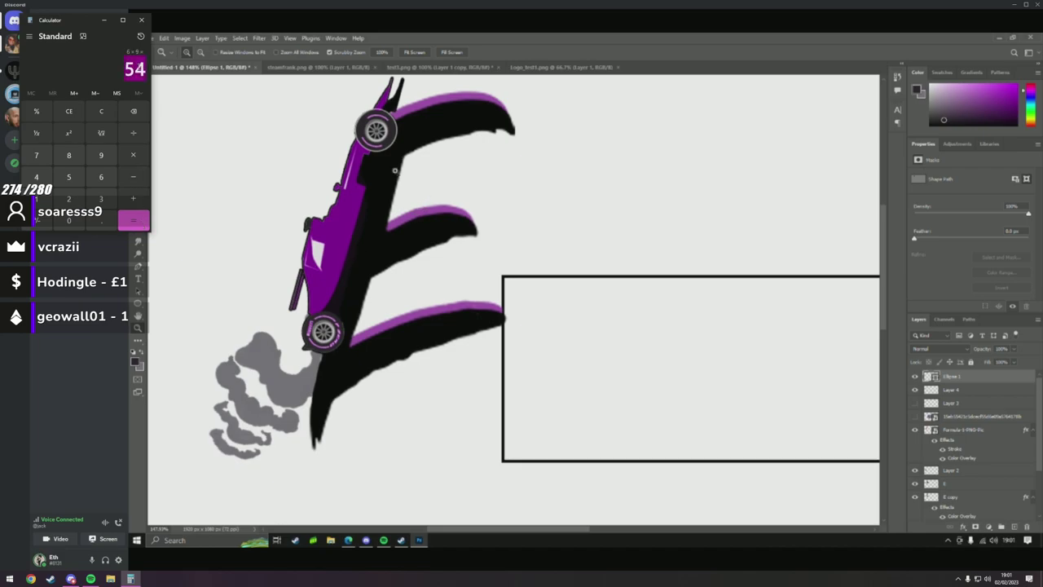
left_click(141, 19)
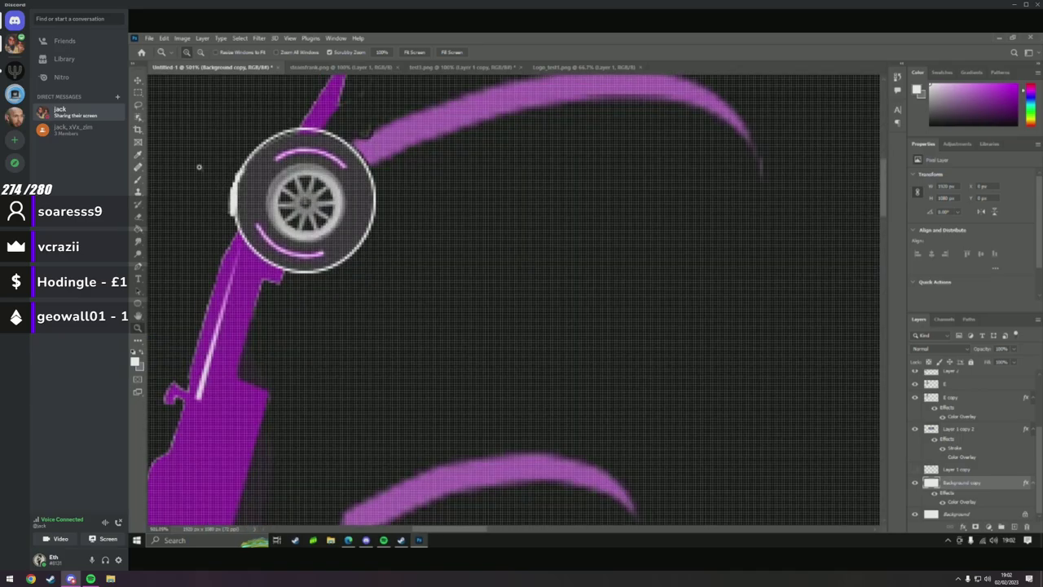
Try to thicken the front wheel's outline by brushing white around its edge on the Ellipse 1 layer.
scroll(199, 165, "up", 2)
scroll(234, 168, "down", 5)
scroll(225, 166, "up", 1)
scroll(225, 166, "up", 4)
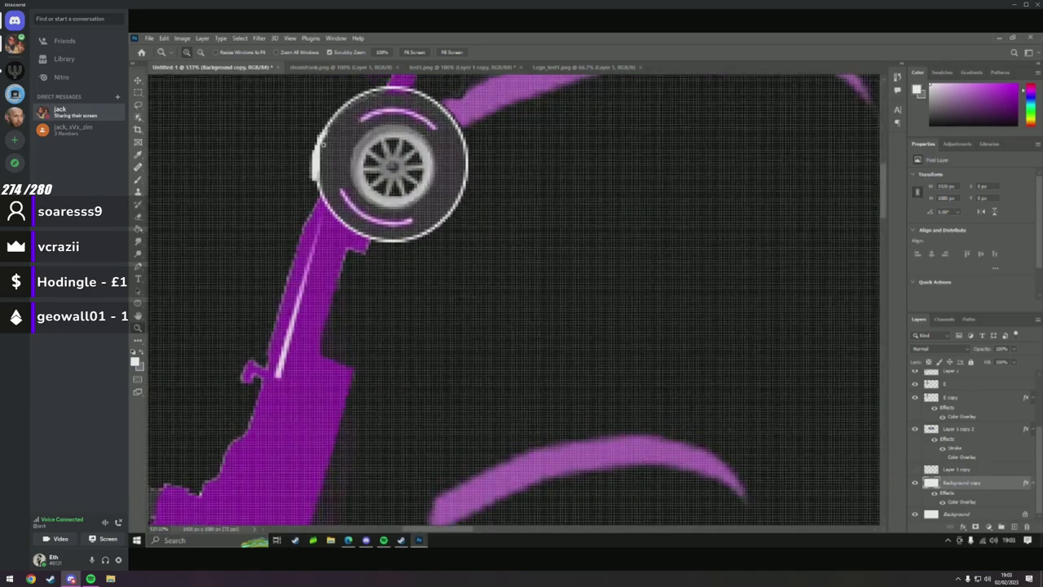
scroll(294, 177, "up", 4)
scroll(492, 174, "up", 1)
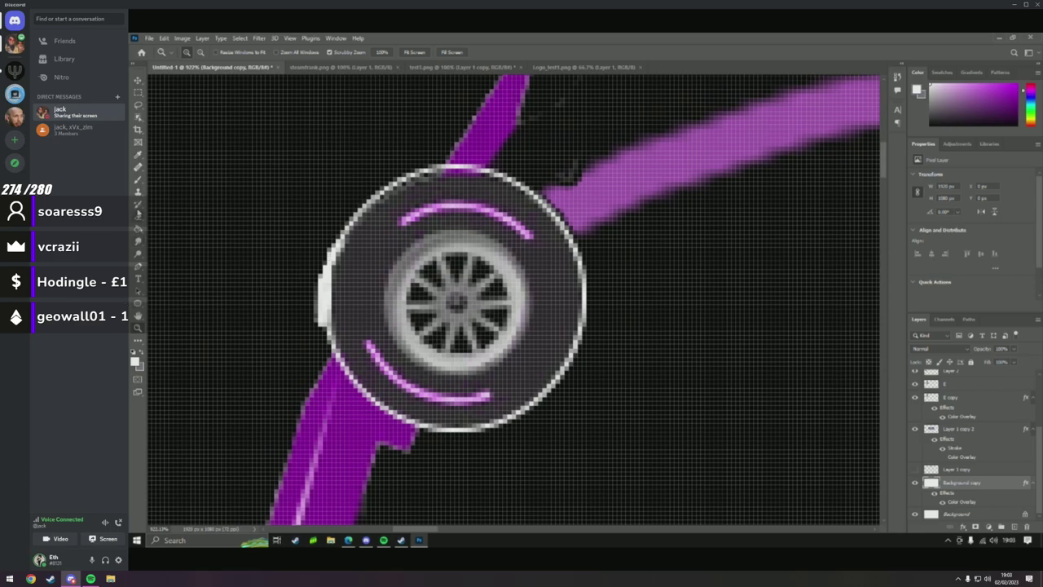
left_click(138, 180)
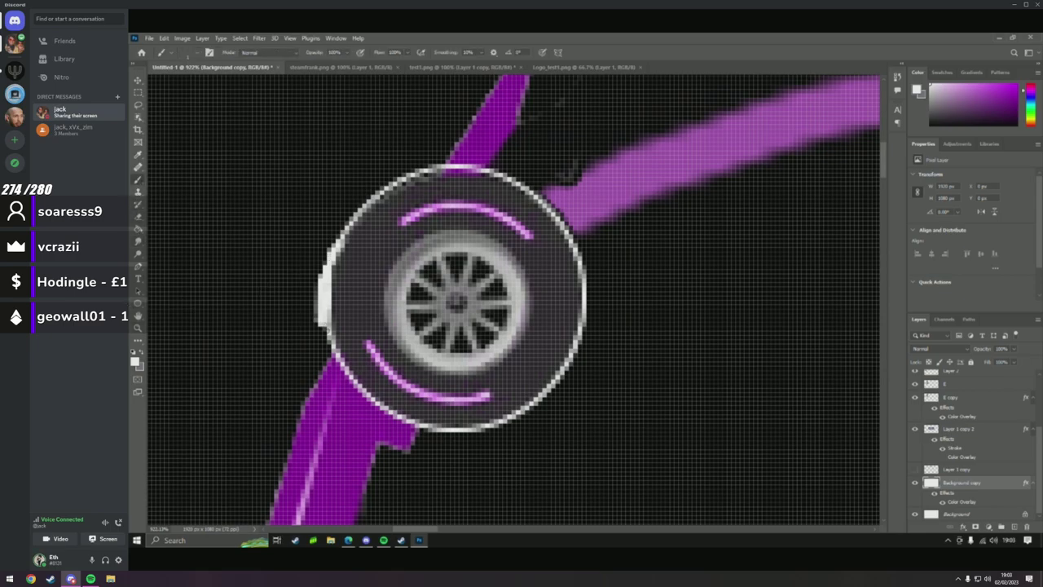
scroll(916, 393, "up", 5)
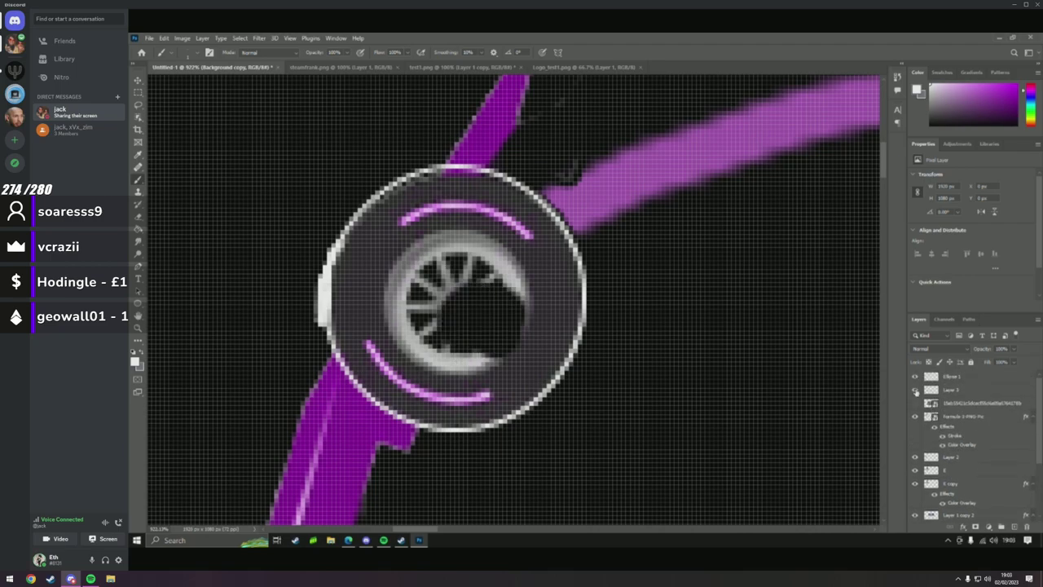
mouse_move(419, 158)
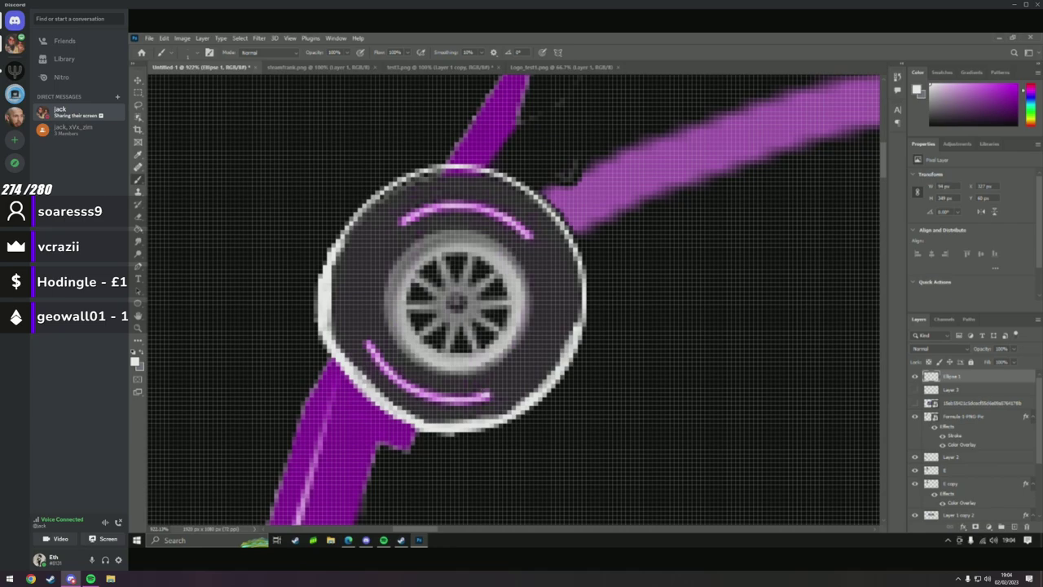
mouse_move(473, 124)
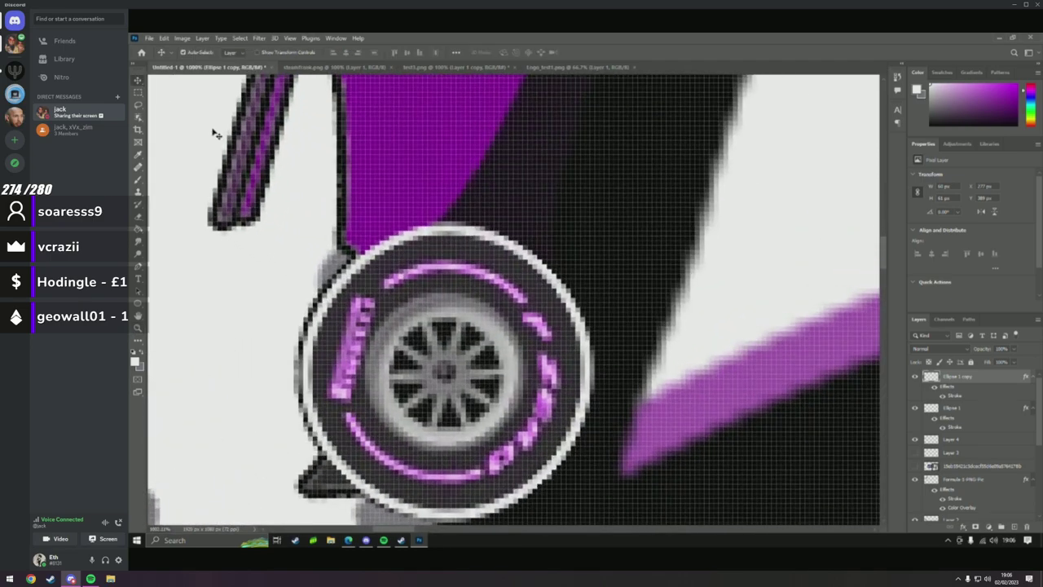
Shift the copied white ring slightly so it fits the rear wheel's tyre, and check it within the whole logo.
key("ctrl+t")
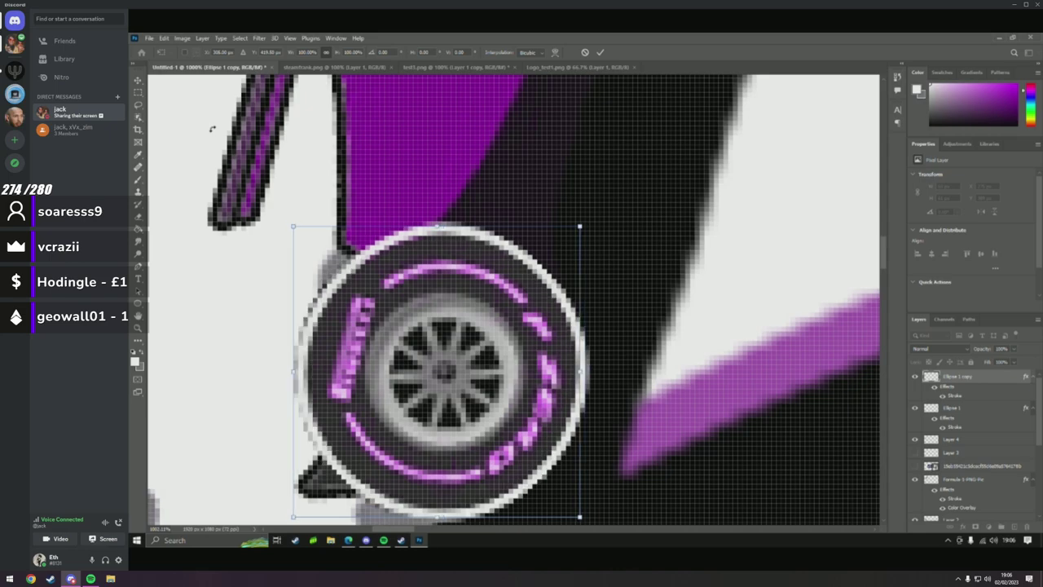
key("Return")
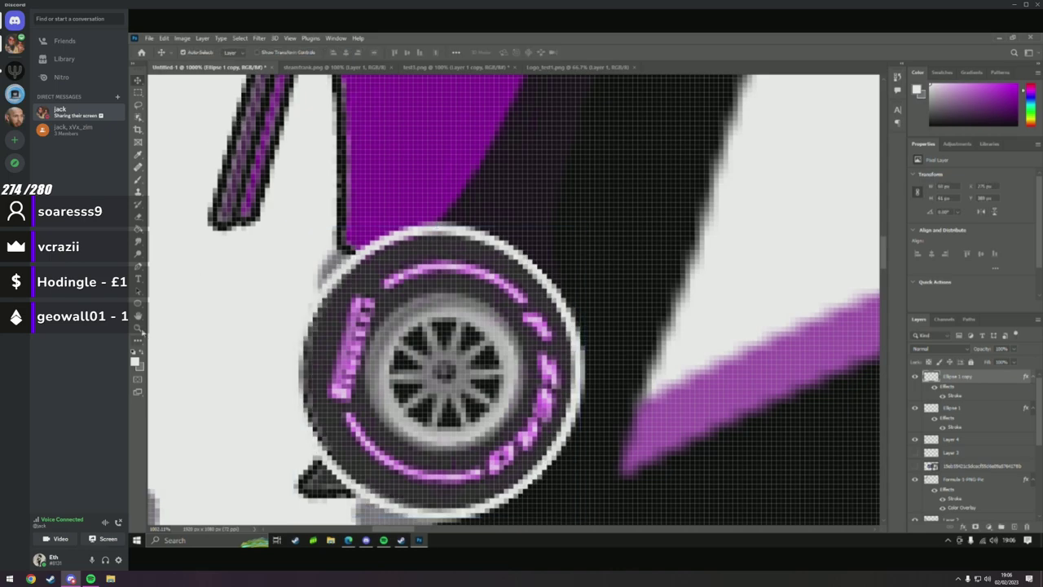
left_click(138, 328)
scroll(233, 319, "down", 10)
scroll(166, 350, "up", 2)
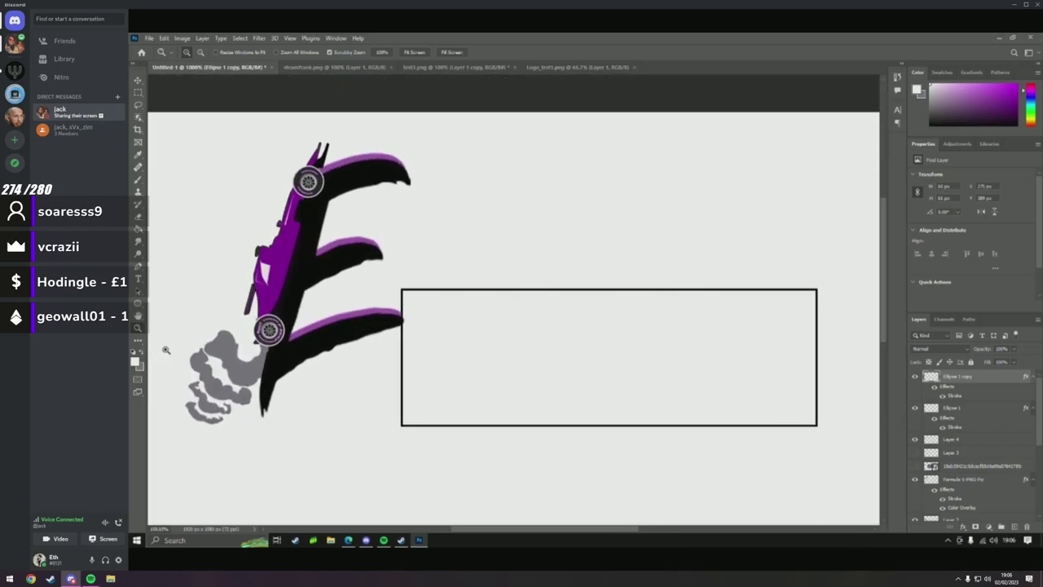
scroll(166, 350, "down", 4)
scroll(198, 356, "up", 3)
scroll(248, 346, "up", 5)
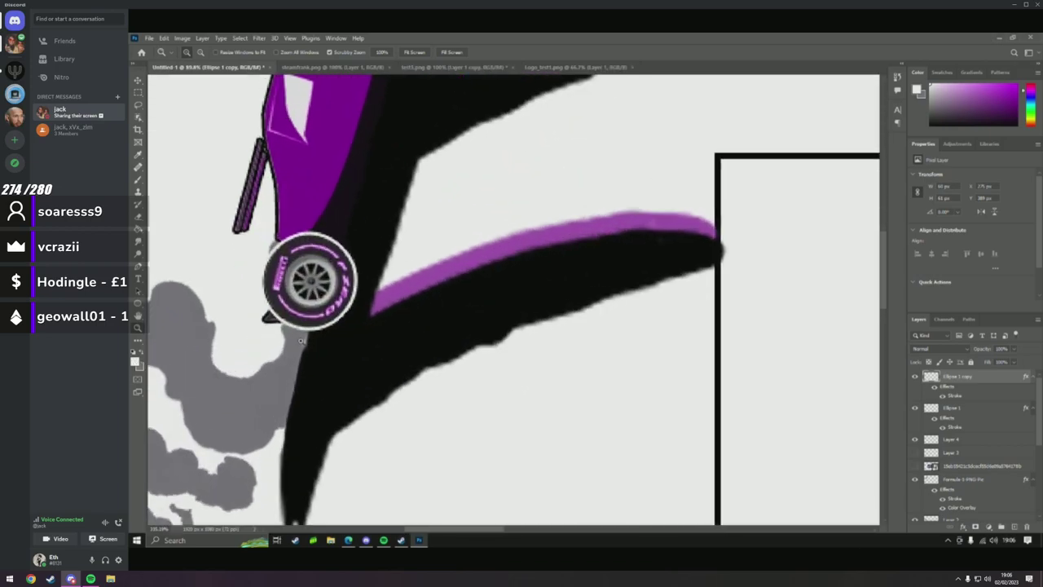
Set the eraser to 28 px and erase the dark fragment beside the rear wheel on the Formula 1 PNG layer.
scroll(277, 326, "down", 2)
scroll(300, 308, "up", 3)
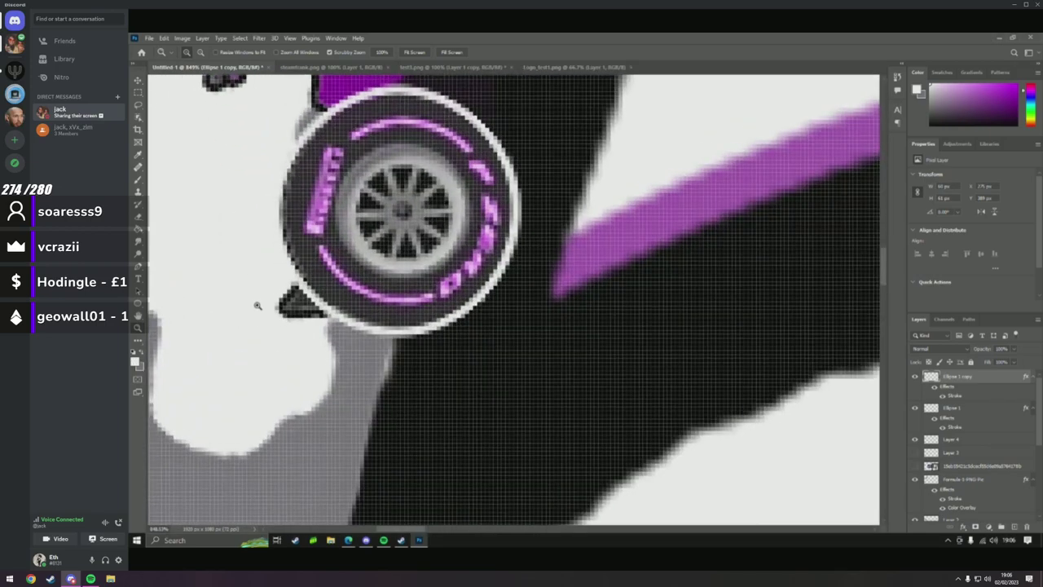
left_click(915, 480)
left_click(915, 480)
left_click(137, 217)
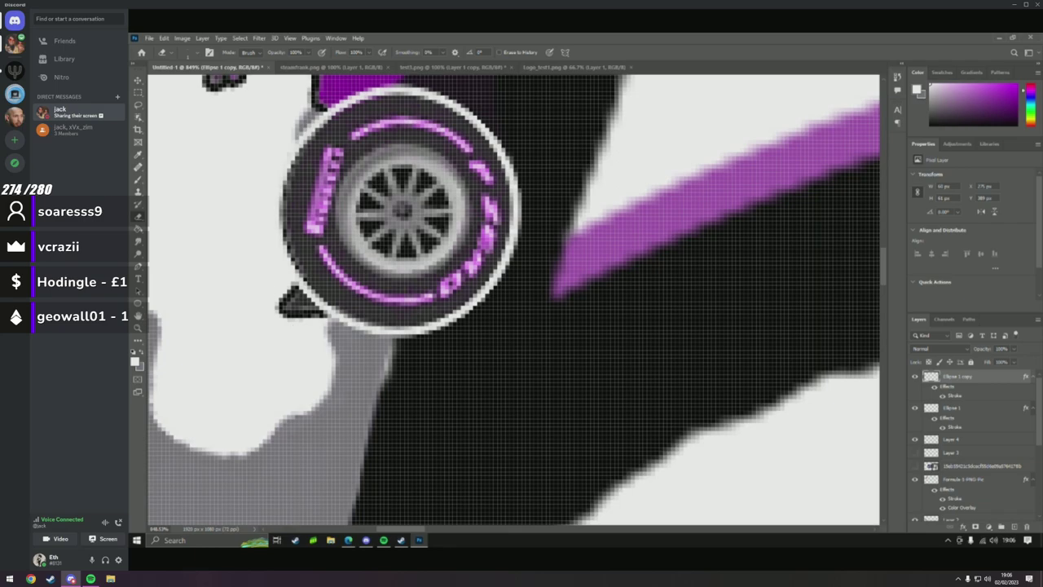
right_click(306, 314)
left_click_drag(351, 336, 357, 336)
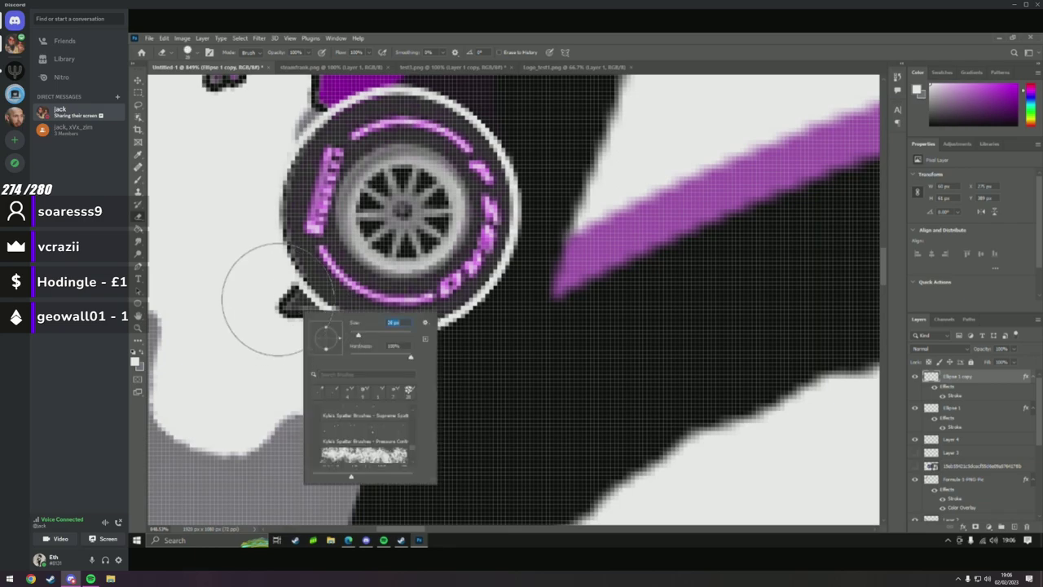
left_click(268, 302)
left_click_drag(301, 293, 268, 303)
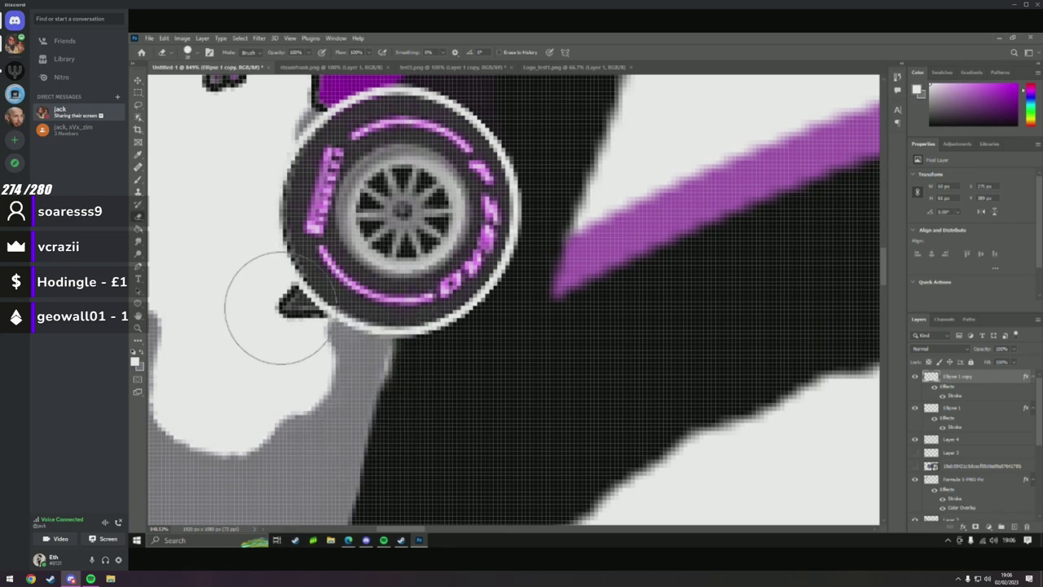
left_click(971, 487)
mouse_move(275, 310)
left_mouse_down()
mouse_move(251, 325)
mouse_move(263, 339)
mouse_move(289, 325)
left_mouse_up()
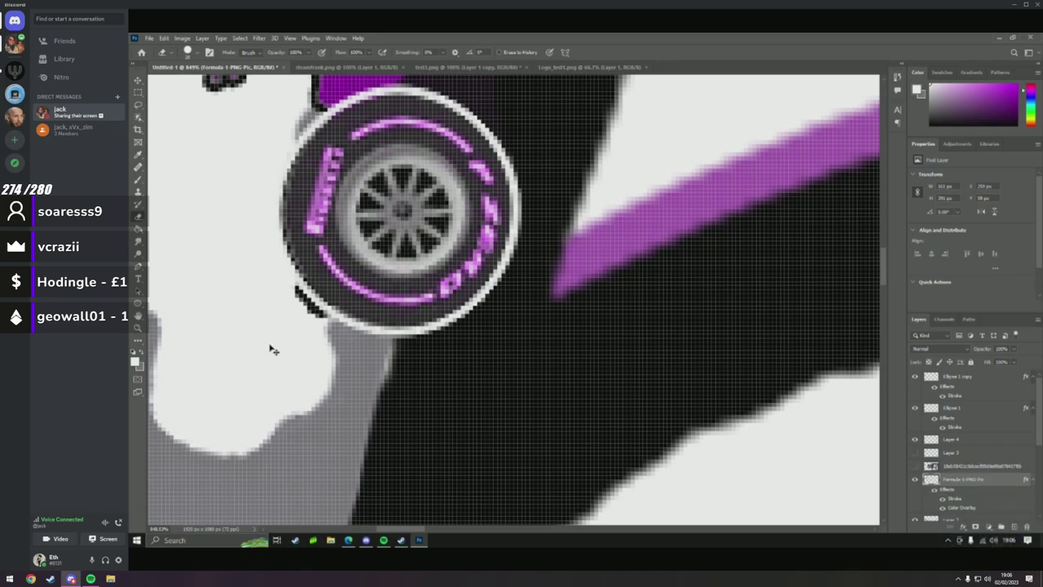
Hide the Background and Background copy layers so the area around the rear wheel is transparent.
key("z")
left_click(331, 292)
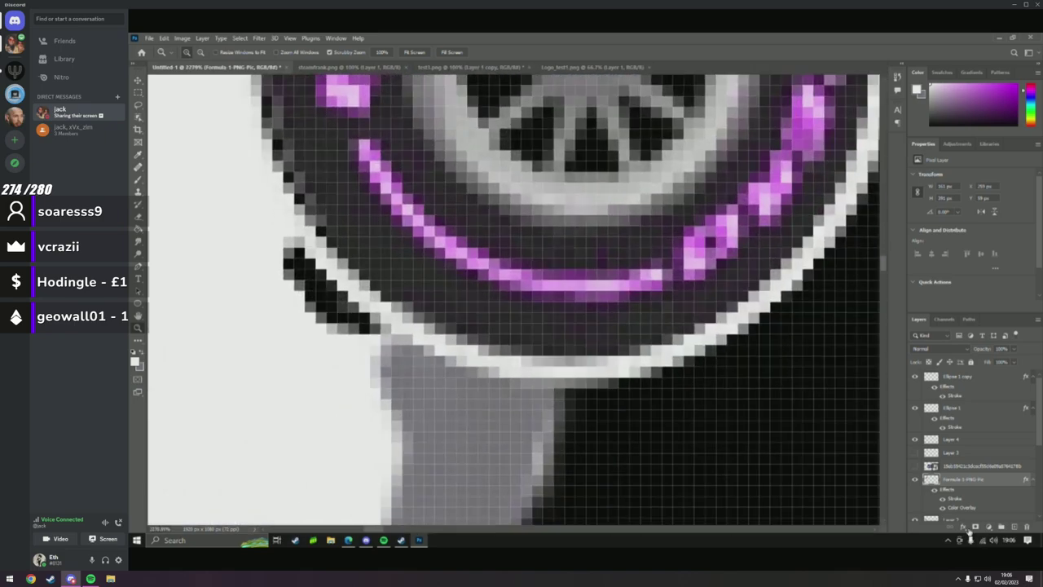
scroll(941, 506, "down", 5)
left_click(914, 514)
left_click(914, 482)
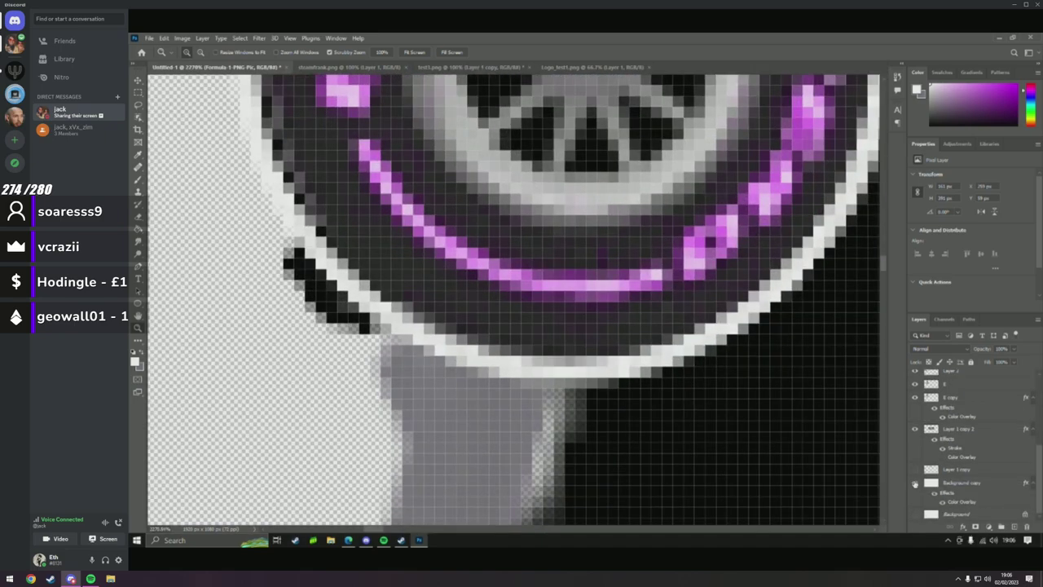
left_click(915, 482)
Reduce the eraser size and erase the leftover black pixels along the outer edge of the rear wheel's white ring.
key("e")
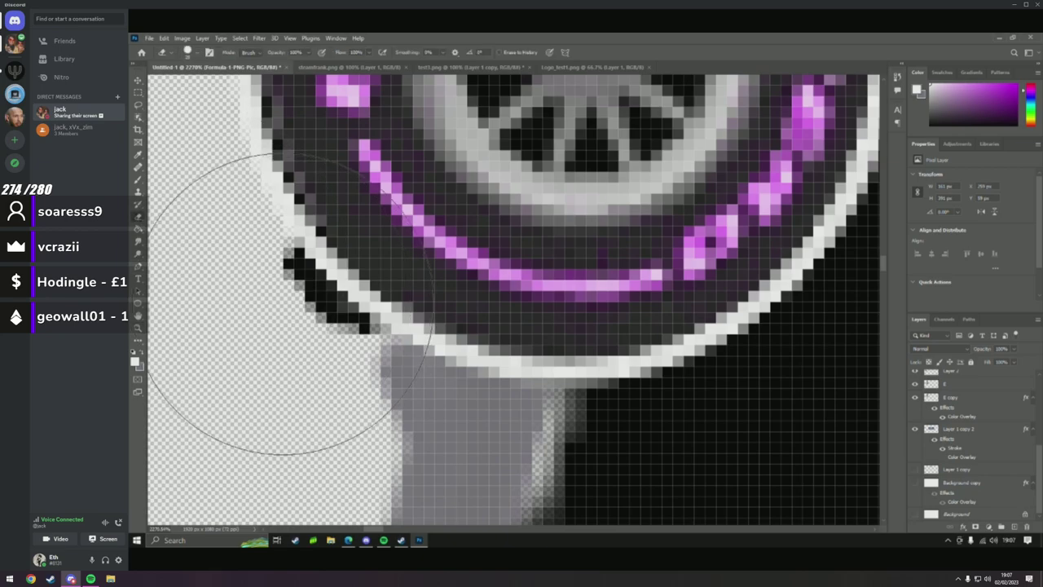
right_click(259, 383)
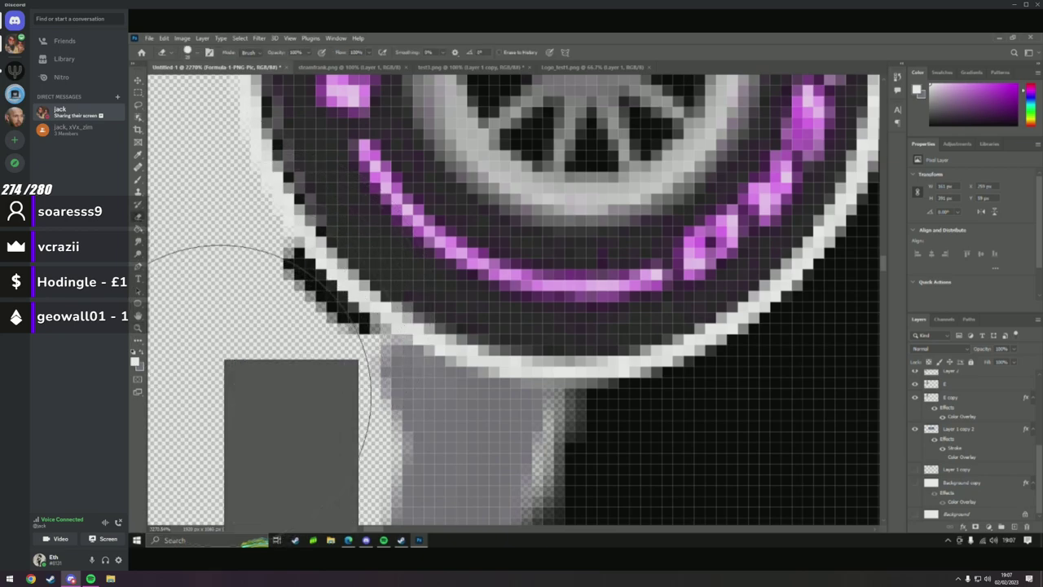
left_click_drag(275, 386, 277, 383)
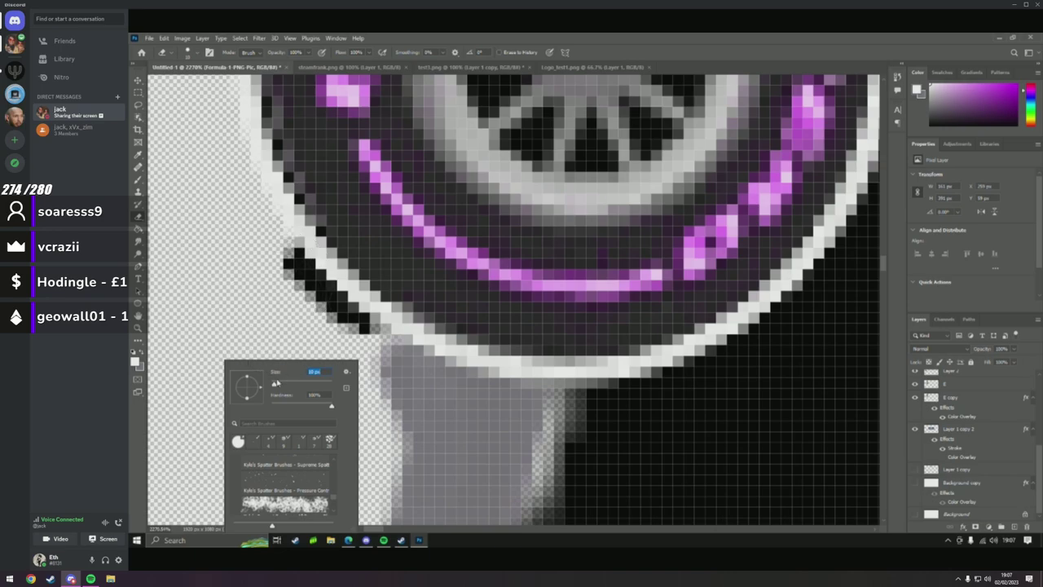
key("Return")
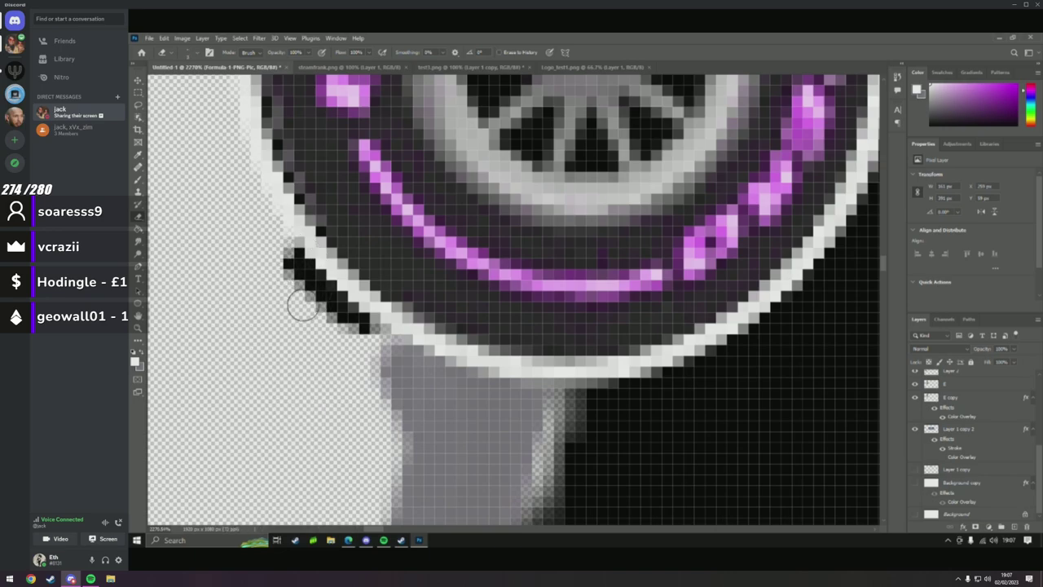
mouse_move(311, 294)
left_mouse_down()
mouse_move(299, 252)
mouse_move(336, 284)
mouse_move(296, 244)
mouse_move(338, 282)
mouse_move(299, 261)
mouse_move(327, 276)
mouse_move(320, 258)
mouse_move(321, 283)
mouse_move(356, 313)
mouse_move(342, 315)
mouse_move(320, 282)
mouse_move(365, 310)
mouse_move(301, 249)
mouse_move(366, 310)
left_mouse_up()
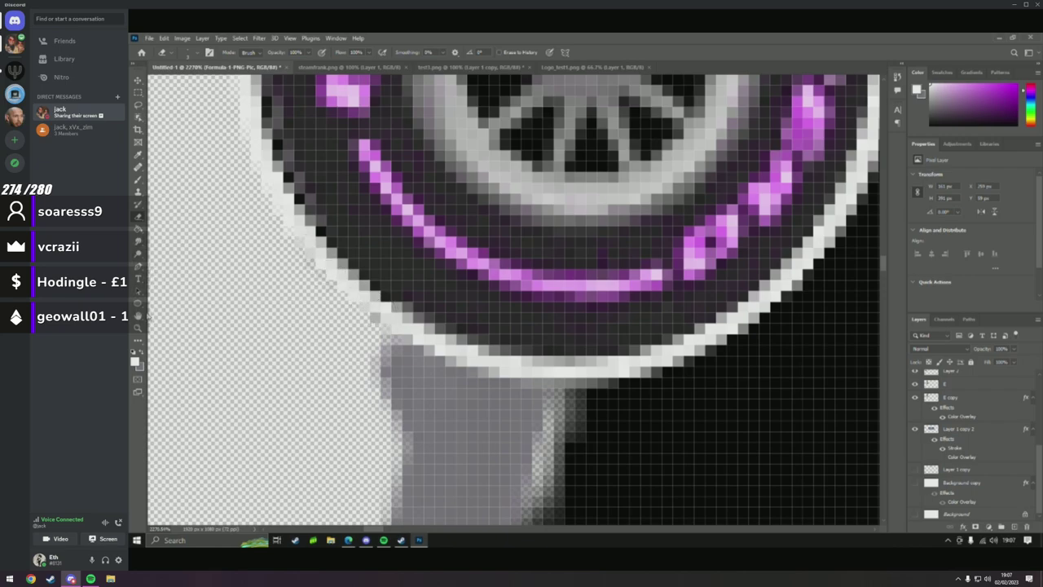
Show the white Background layer again and briefly preview the logo against the black Background copy.
key("z")
left_click_drag(179, 333, 143, 334)
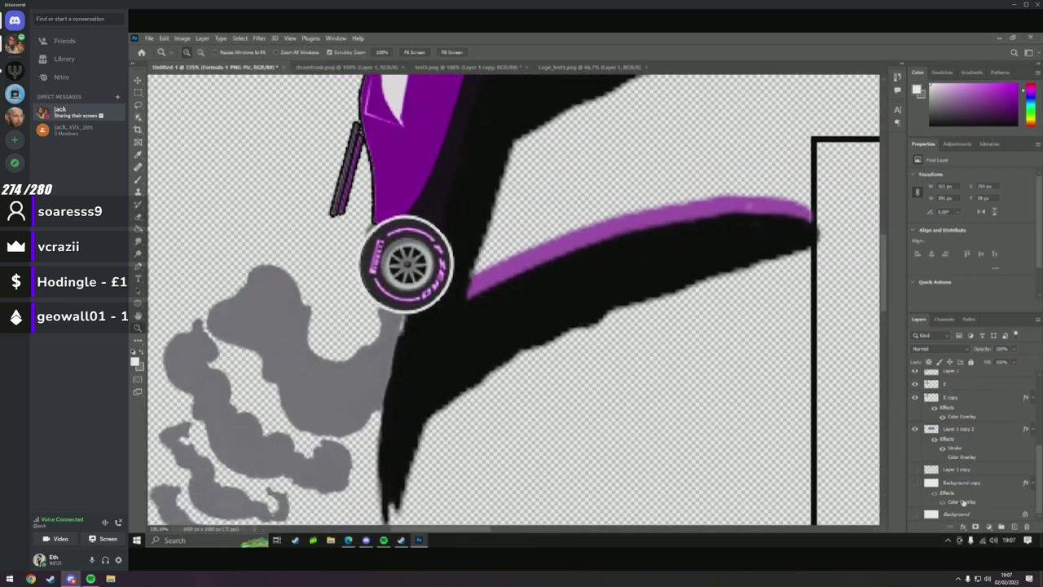
left_click(914, 514)
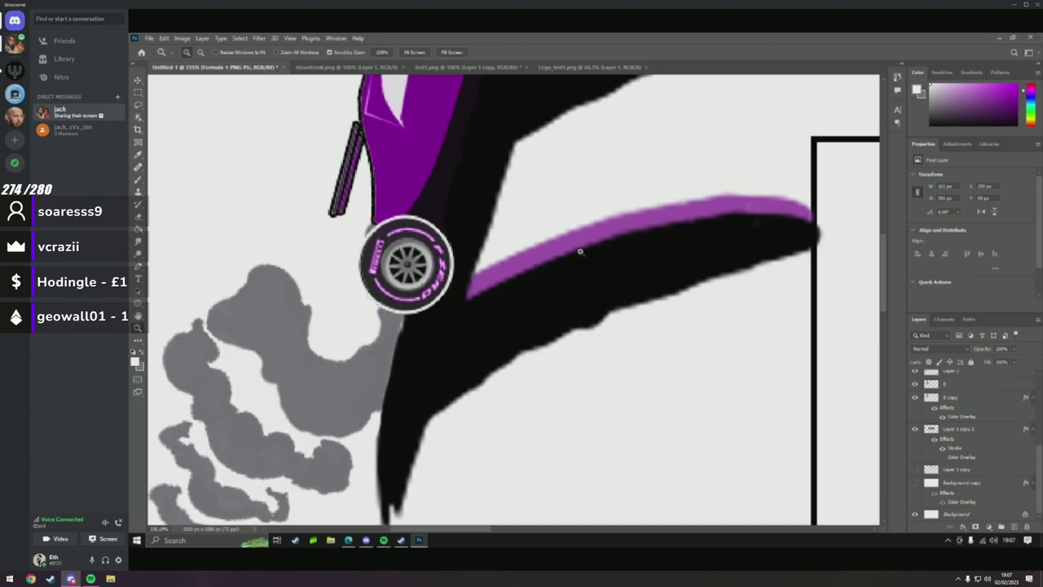
left_click(914, 514)
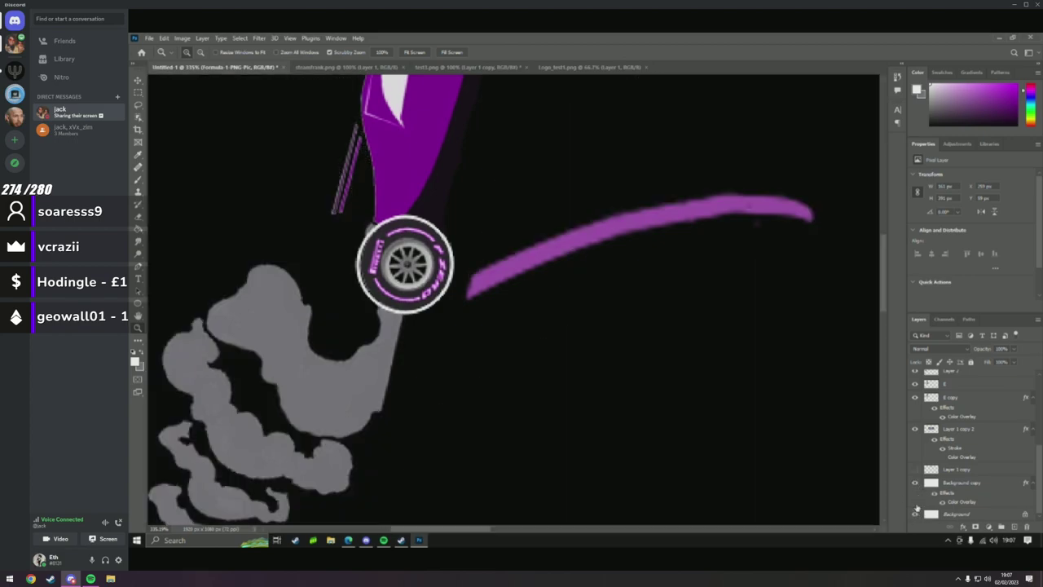
left_click(916, 483)
Add a new layer and brush a white outline between the car's purple bodywork and the black E stem, from front to rear wheel.
scroll(631, 293, "down", 6)
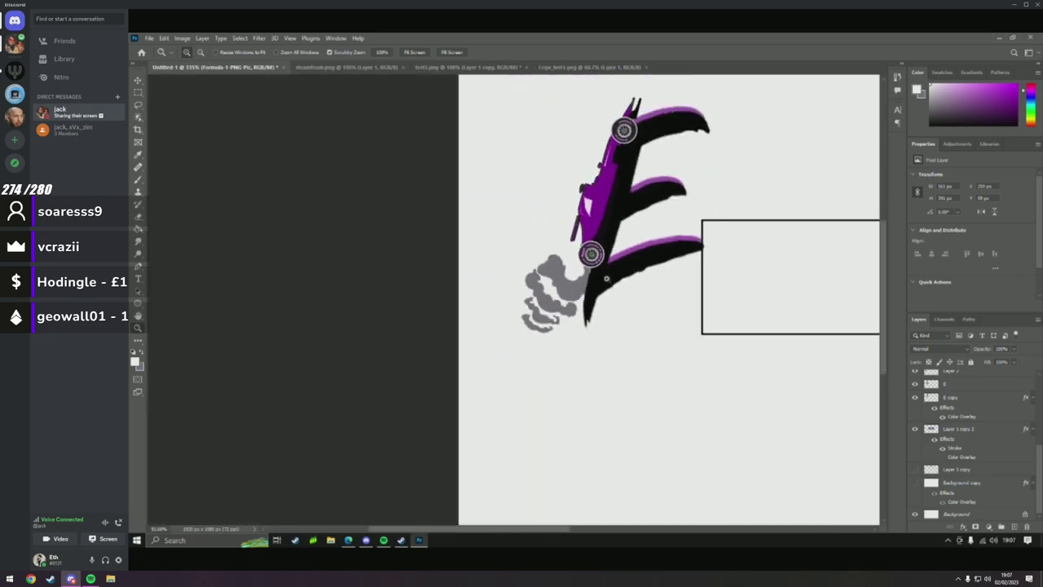
scroll(688, 213, "up", 9)
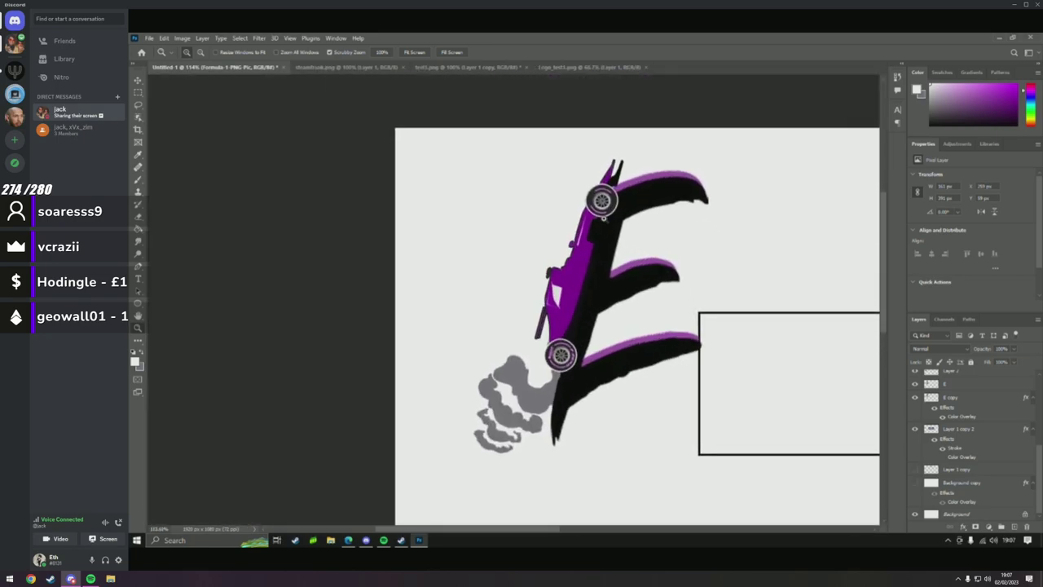
scroll(592, 220, "up", 2)
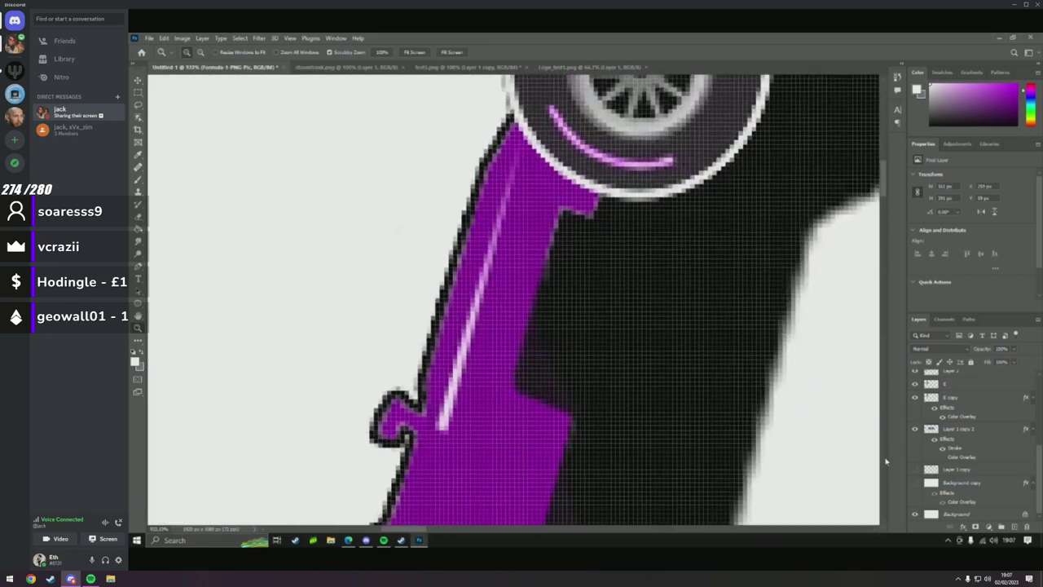
scroll(991, 391, "up", 5)
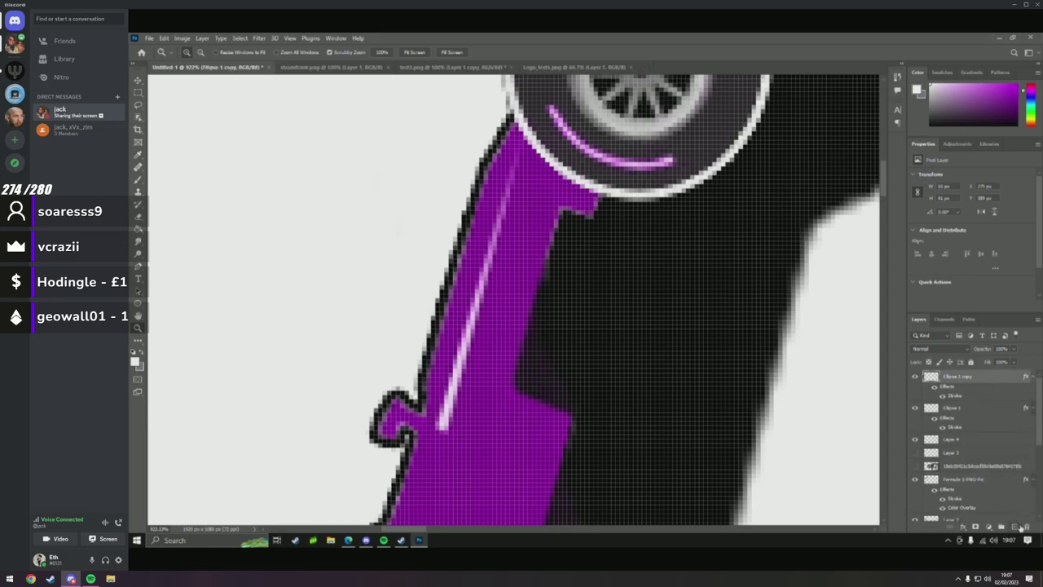
left_click(1016, 526)
key("b")
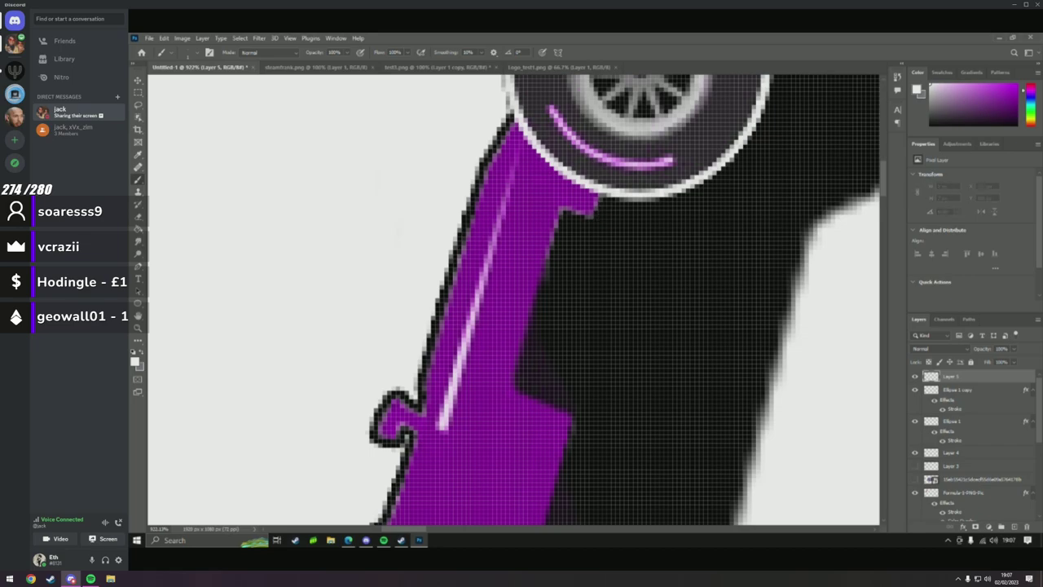
left_click(607, 195, "ctrl")
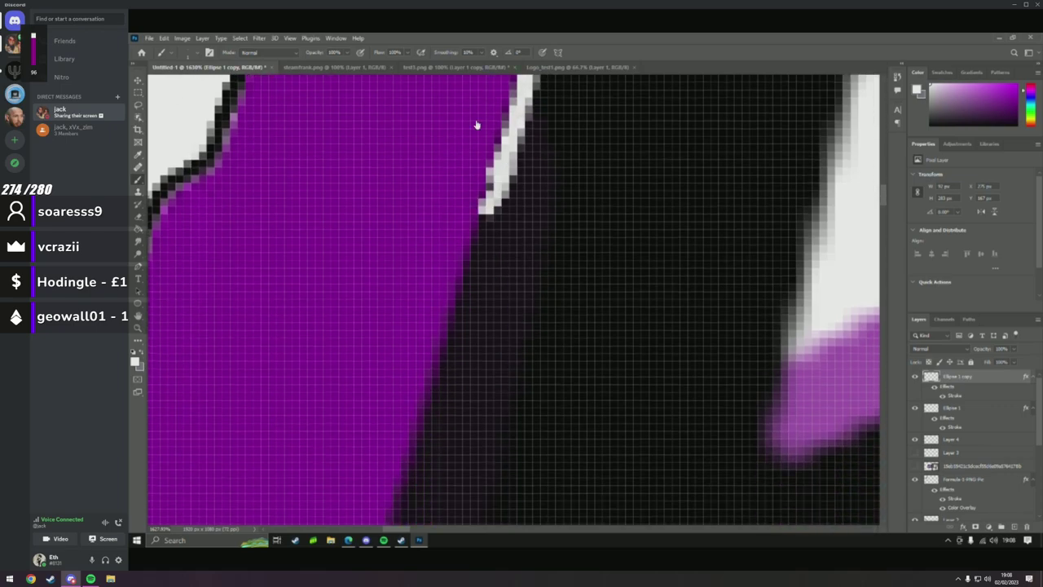
mouse_move(479, 125)
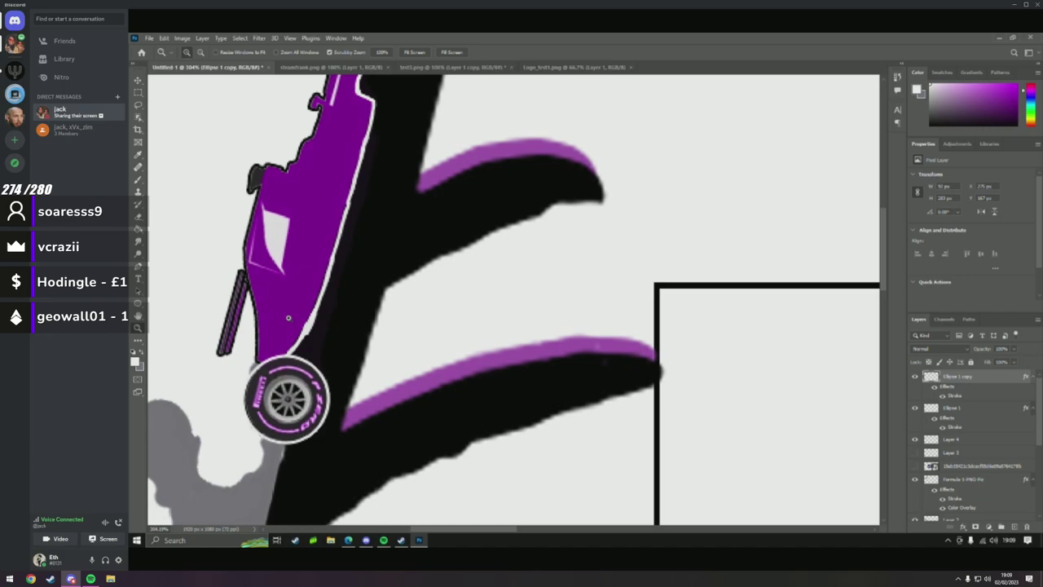
mouse_move(288, 318)
left_mouse_down()
mouse_move(256, 326)
mouse_move(275, 326)
left_mouse_up()
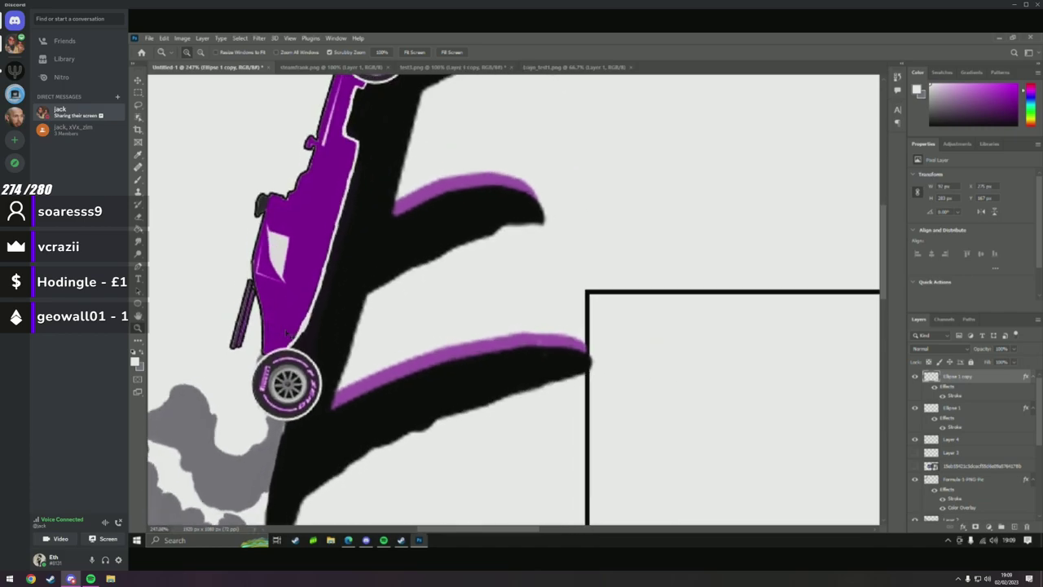
Nudge the Ellipse 1 copy layer horizontally with Free Transform to fine-tune its position against the car's lower wheel.
key("ctrl+t")
key("Left")
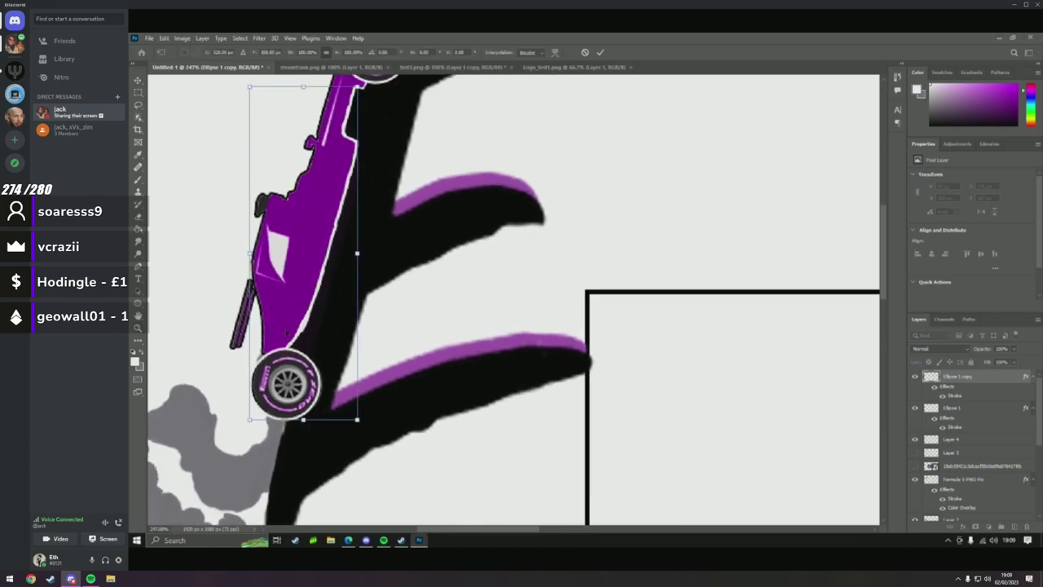
key("Left")
key("Right")
key("Right")
key("Right")
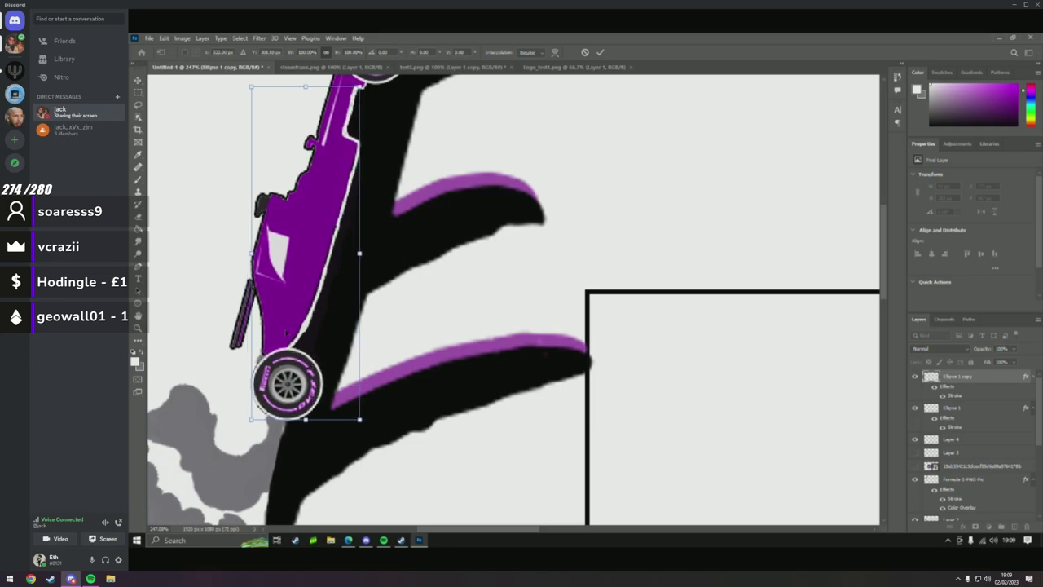
key("Left")
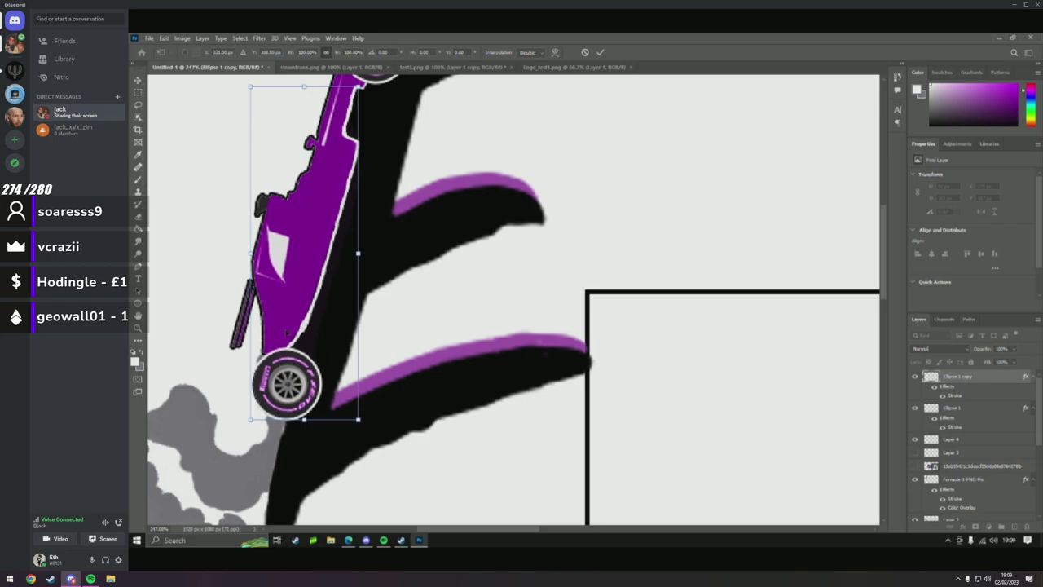
key("Return")
Set the foreground colour to black by sampling the dark area beside the car's white outline, and activate the Brush tool.
key("z")
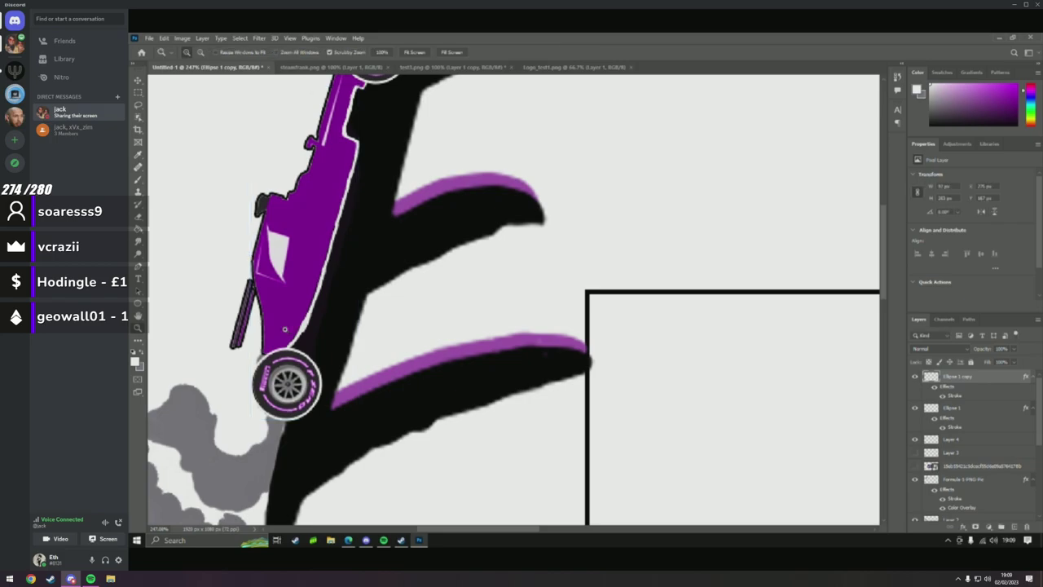
left_click_drag(292, 322, 400, 363)
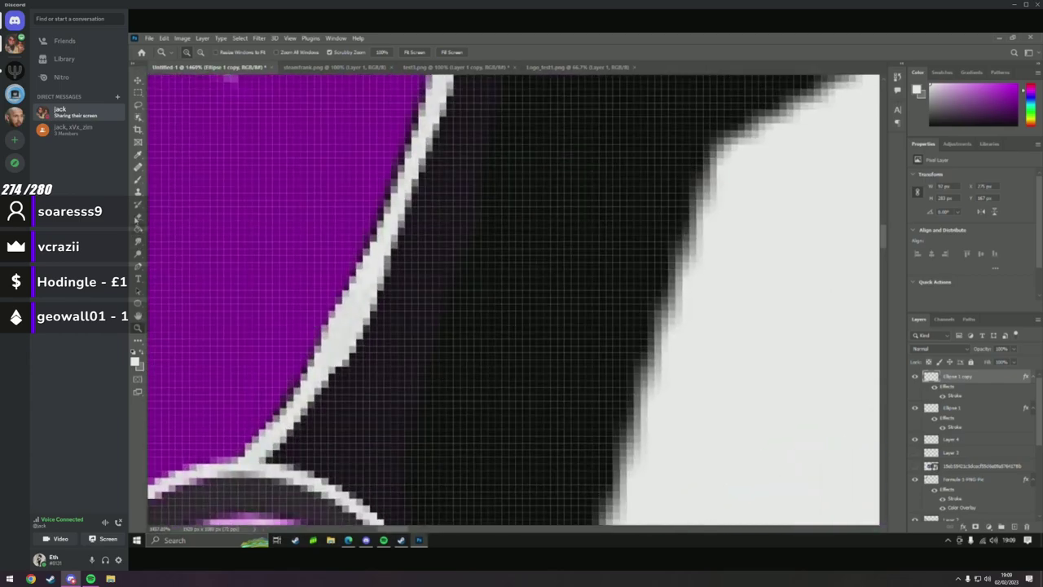
left_click(169, 351)
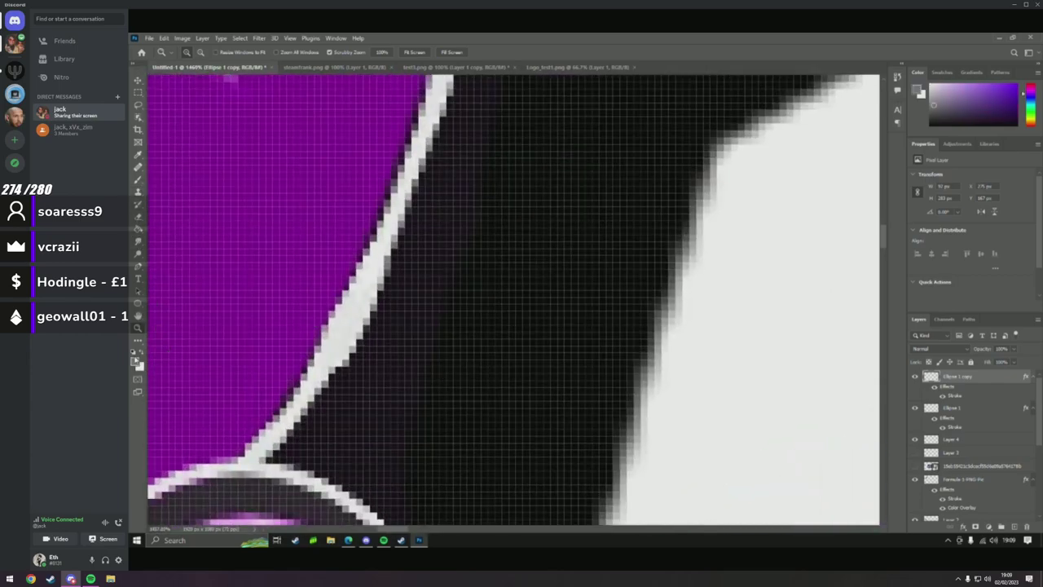
left_click(138, 364)
left_click(369, 343)
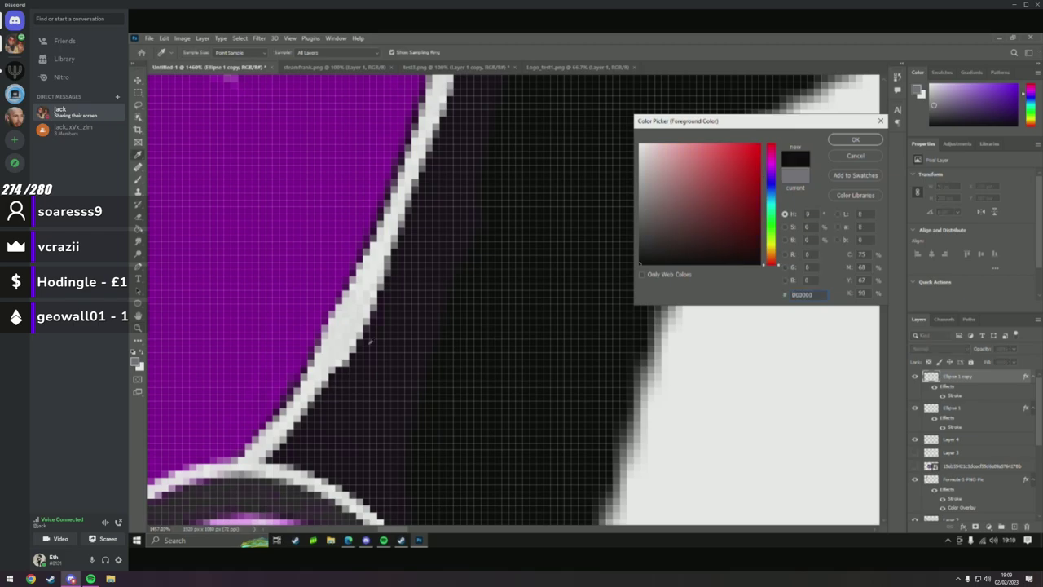
left_click(856, 141)
key("z")
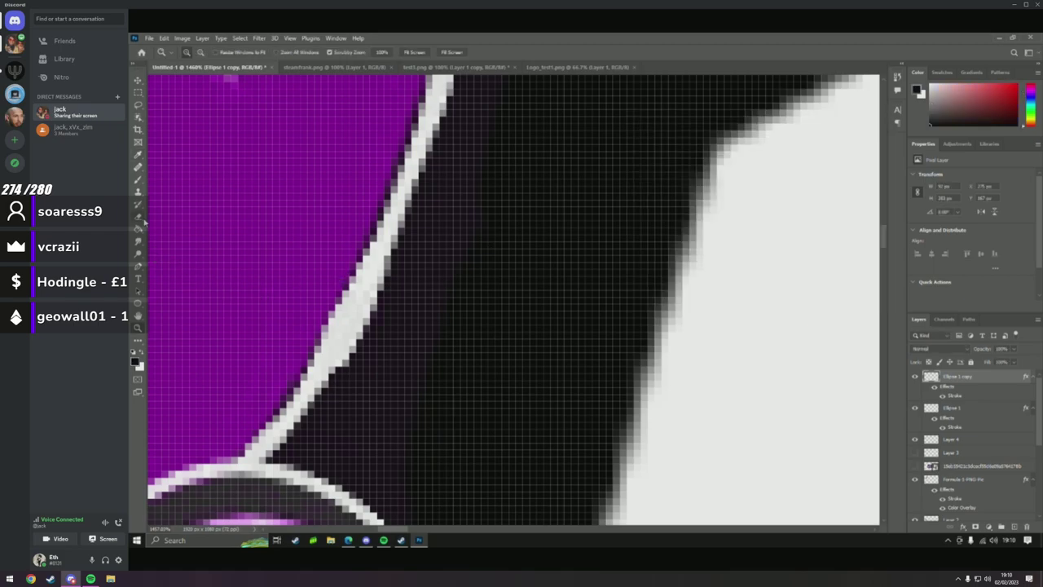
left_click(137, 178)
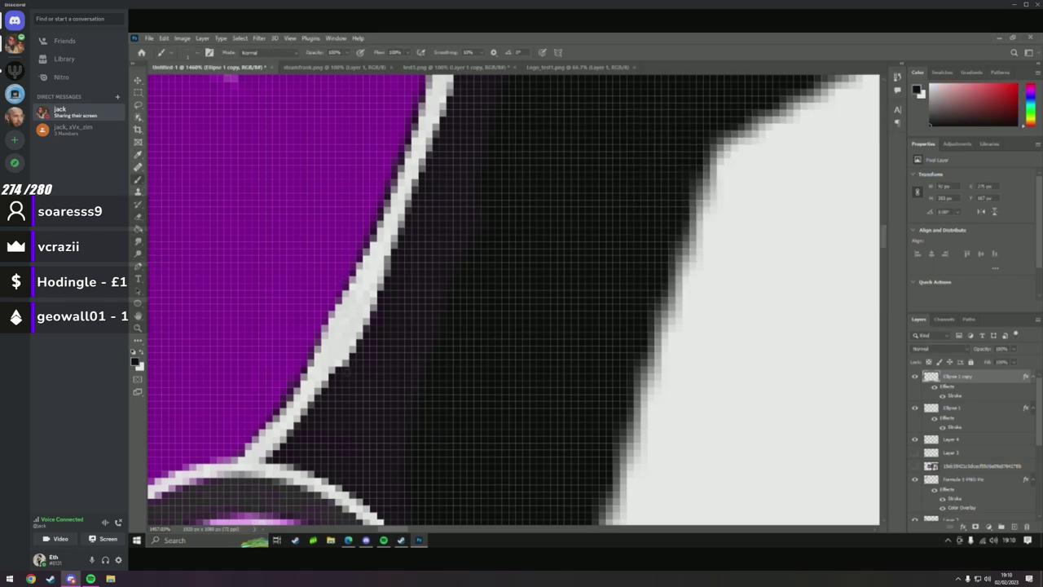
mouse_move(331, 383)
left_mouse_down()
mouse_move(337, 361)
mouse_move(346, 366)
left_mouse_up()
key("ctrl+z")
left_click_drag(501, 293, 502, 343)
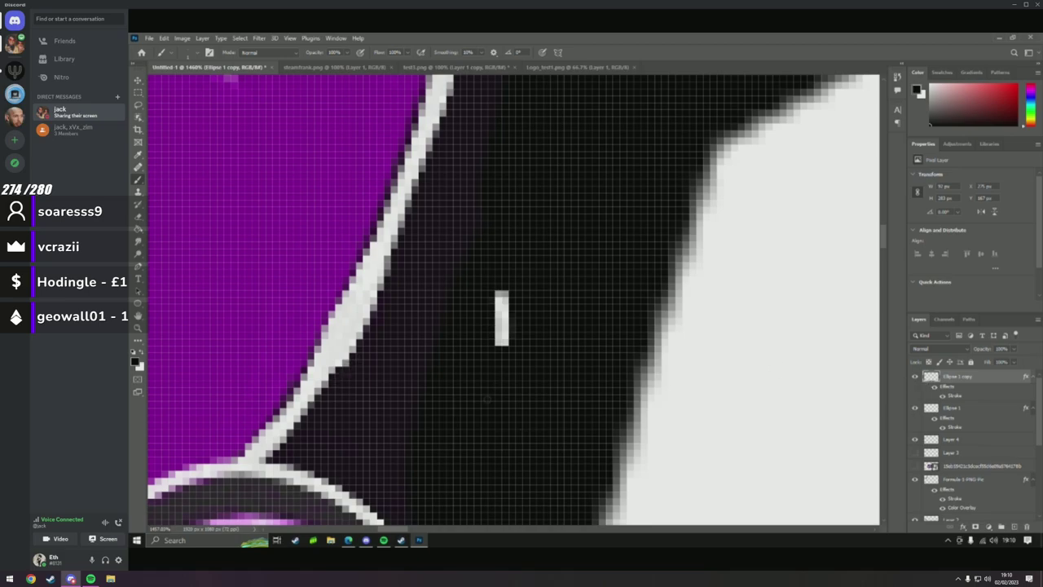
key("ctrl+z")
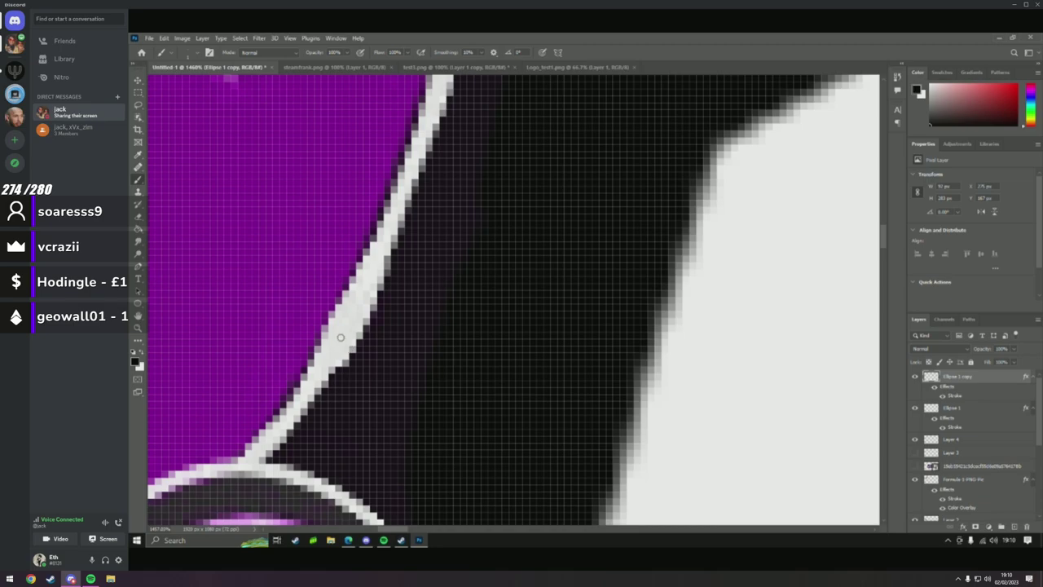
mouse_move(341, 336)
left_mouse_down()
mouse_move(363, 293)
mouse_move(352, 339)
mouse_move(375, 310)
mouse_move(339, 361)
mouse_move(361, 315)
mouse_move(366, 326)
mouse_move(350, 338)
left_mouse_up()
key("ctrl+z")
left_click(915, 377)
left_click(915, 376)
Create a new layer and paint black along the outer edge of the car's white outline above the lower wheel to thin its bulge.
left_click(1015, 527)
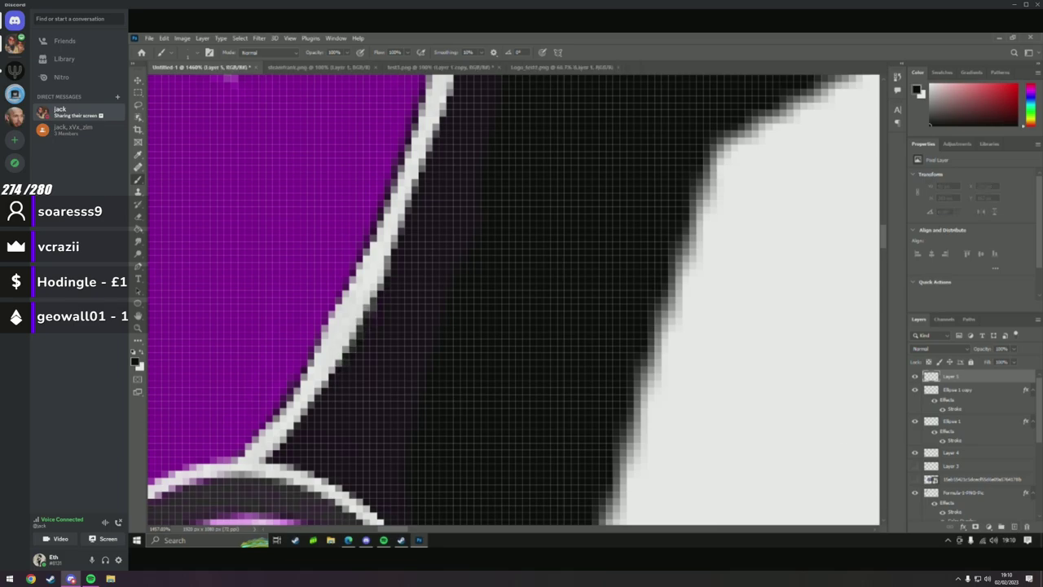
left_click_drag(352, 324, 330, 359)
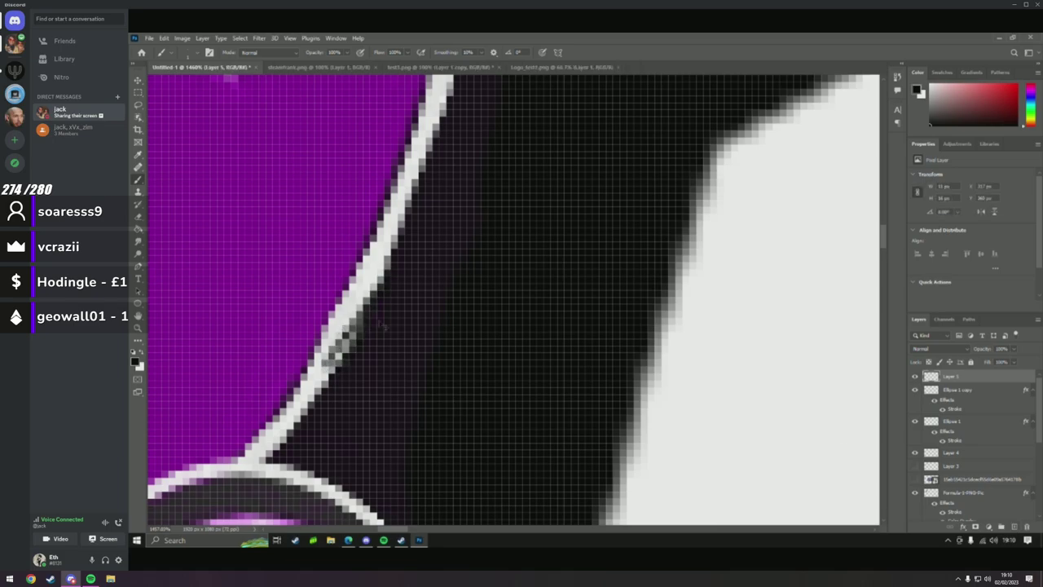
key("ctrl+z")
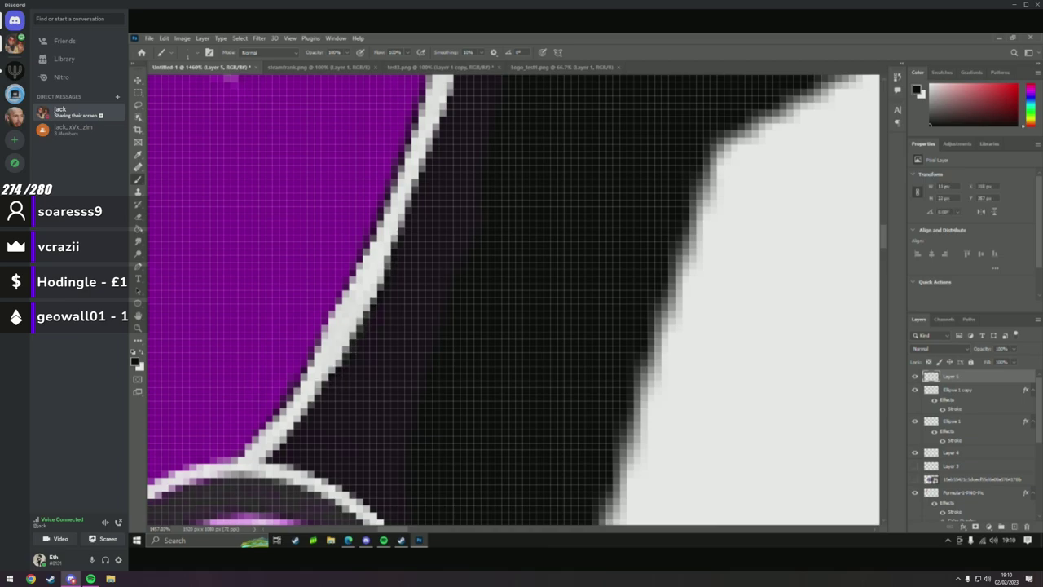
mouse_move(398, 236)
left_mouse_down()
mouse_move(357, 326)
mouse_move(303, 404)
left_mouse_up()
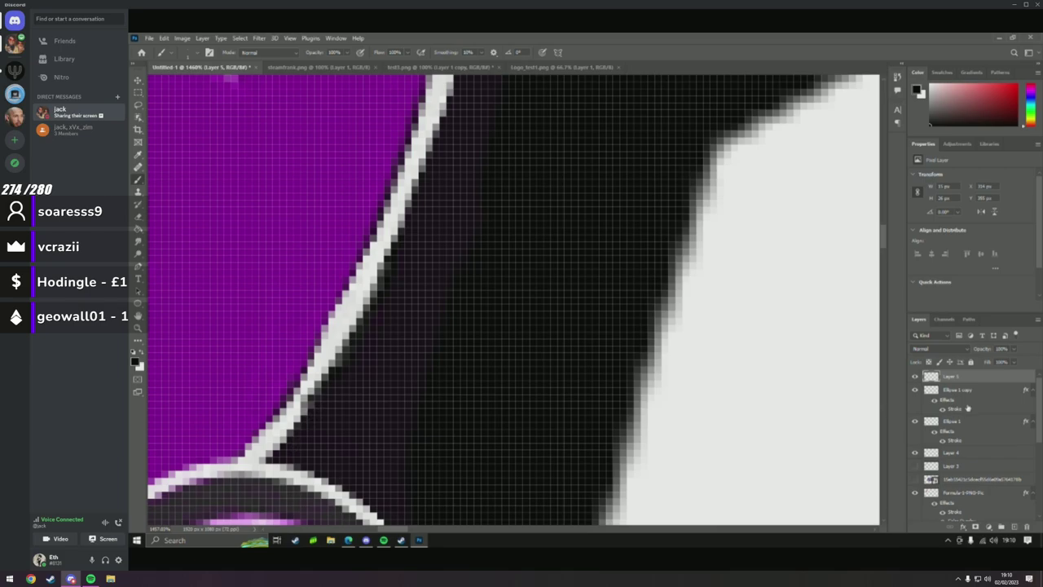
Touch up the outline with white on the Ellipse 1 copy layer, and merge that layer with the black paint layer above it.
left_click(965, 391)
key("x")
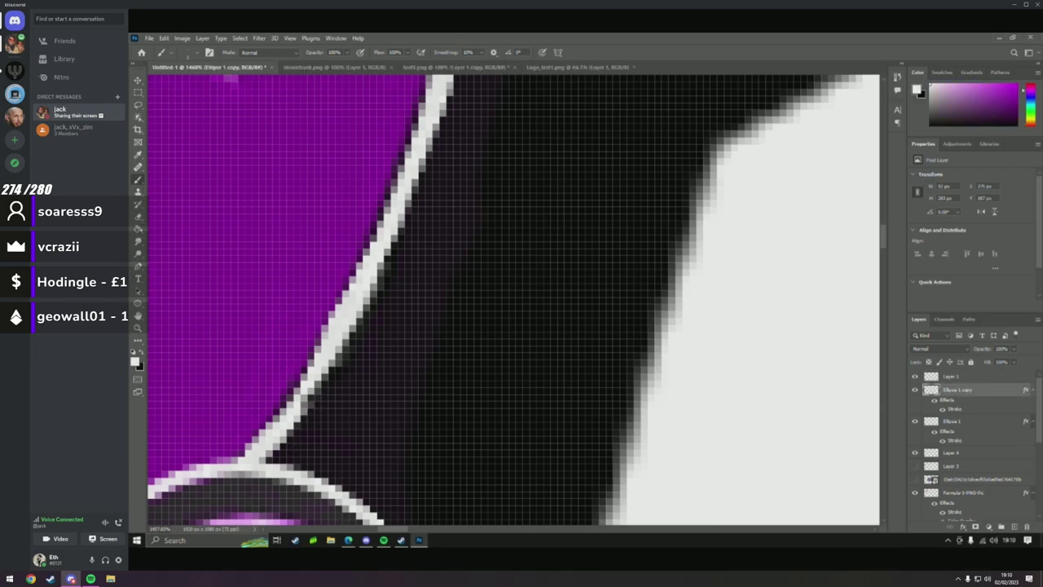
mouse_move(323, 371)
left_mouse_down()
mouse_move(296, 414)
mouse_move(316, 380)
mouse_move(306, 403)
mouse_move(326, 378)
left_mouse_up()
left_click(991, 379, "shift")
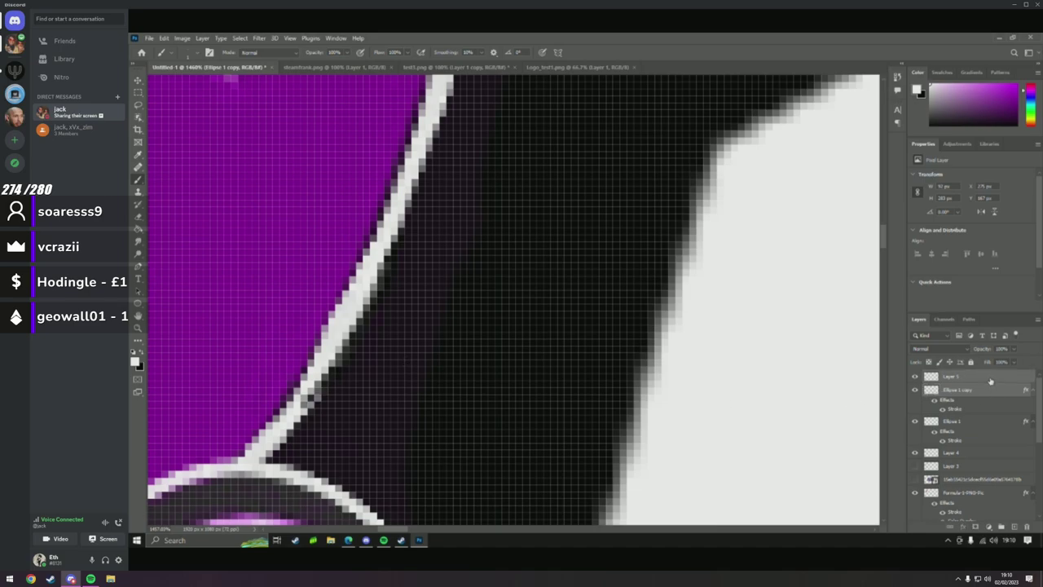
key("ctrl+e")
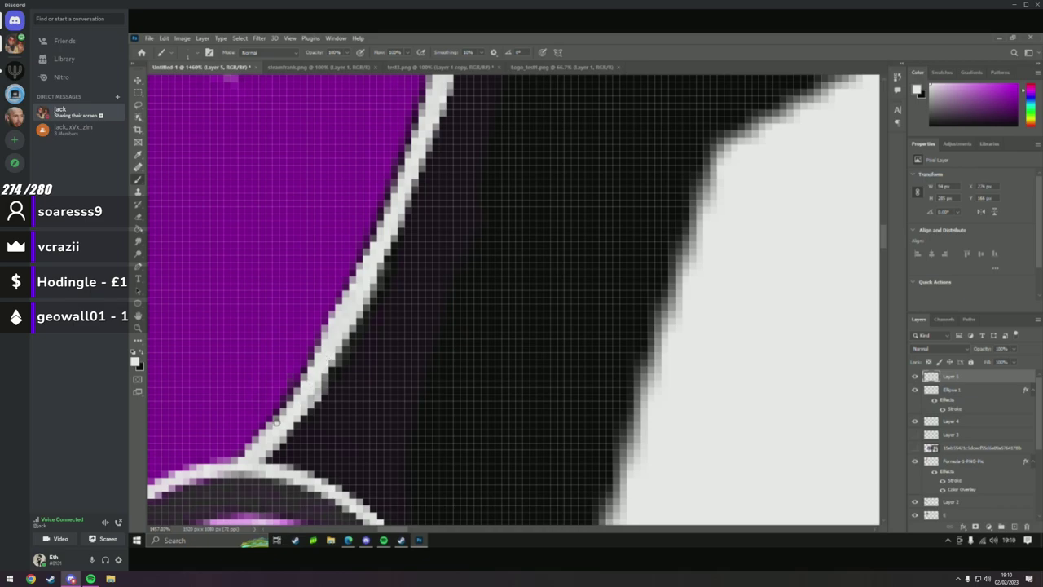
Paint white along the car's right-hand outline from the lower wheel up to the body's upper corner to even out its thickness.
scroll(281, 424, "up", 1)
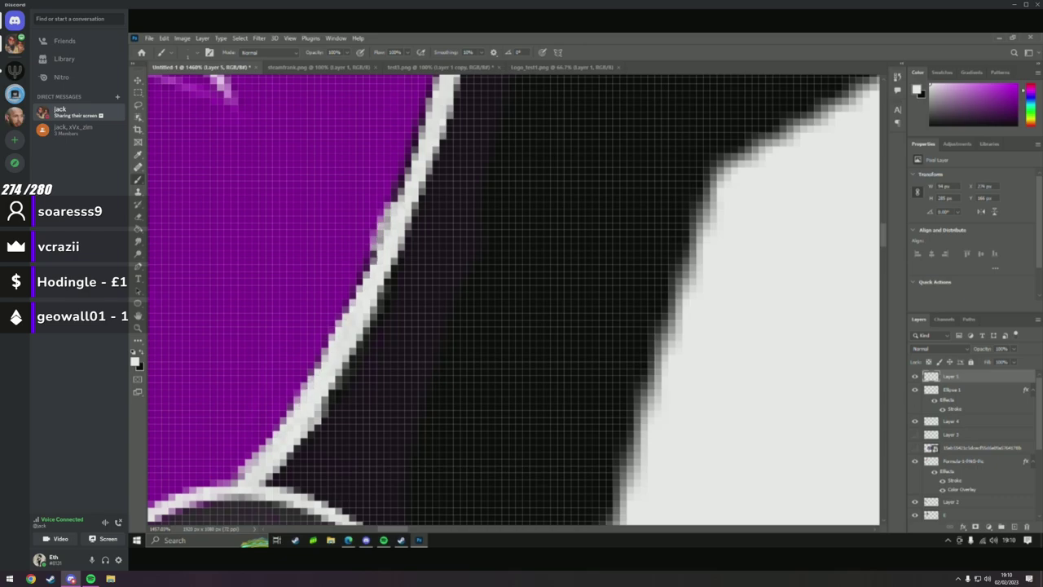
scroll(414, 244, "up", 5)
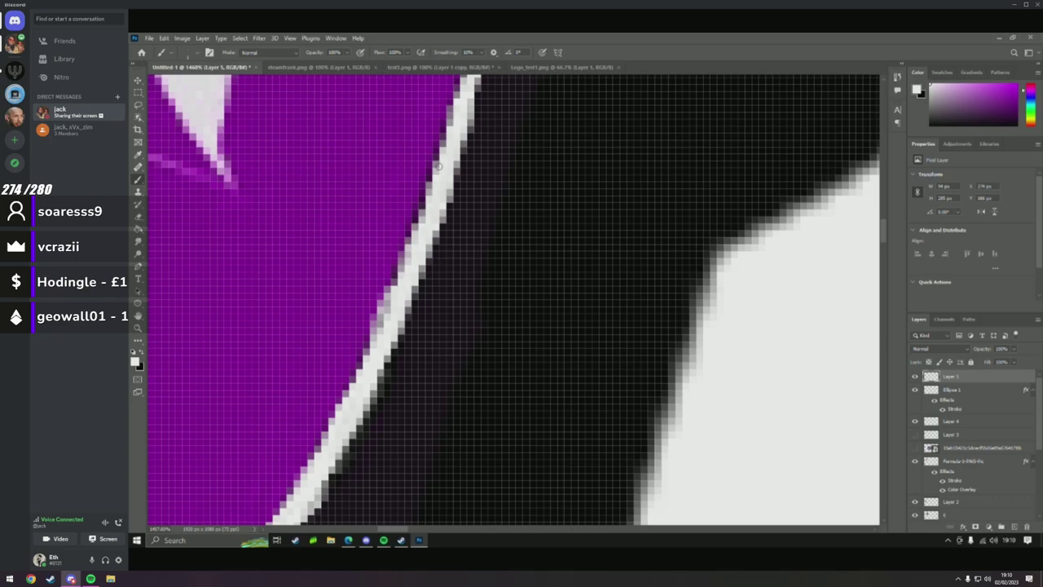
left_click_drag(438, 166, 392, 283)
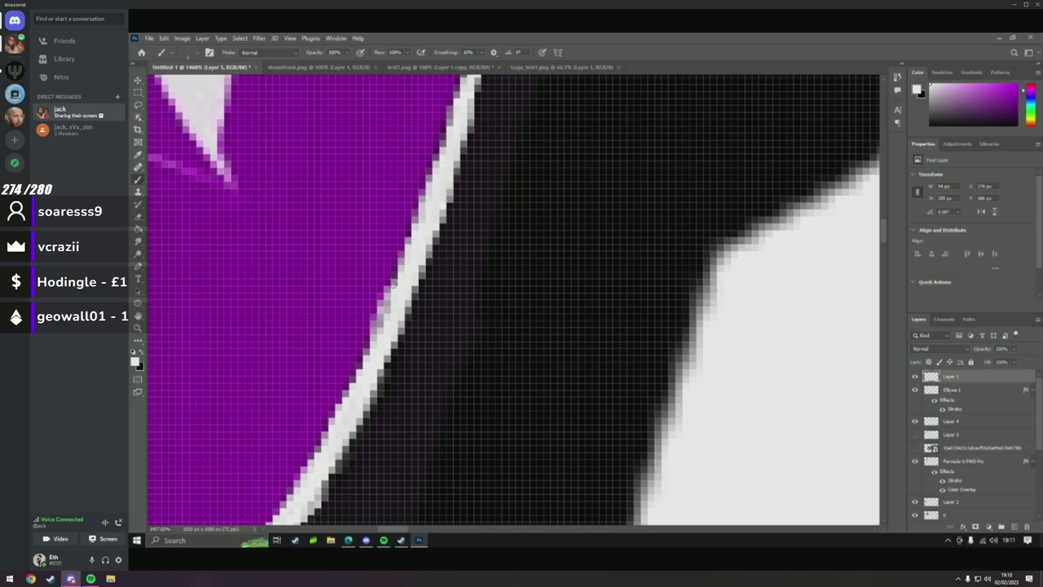
scroll(454, 137, "up", 8)
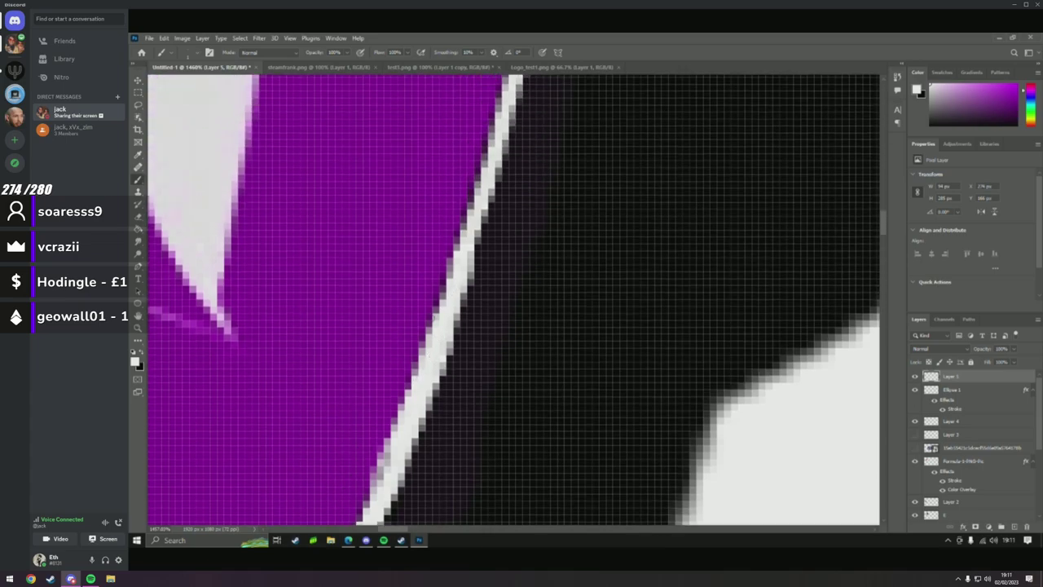
mouse_move(424, 346)
left_mouse_down()
mouse_move(481, 189)
mouse_move(436, 315)
mouse_move(427, 385)
left_mouse_up()
scroll(427, 386, "up", 1)
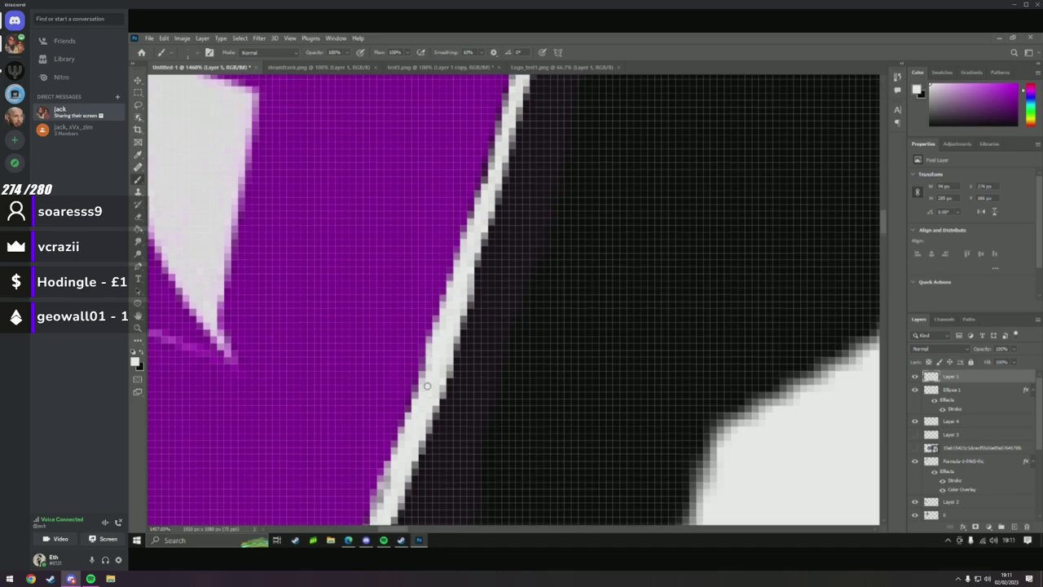
scroll(427, 386, "up", 3)
mouse_move(481, 299)
left_mouse_down()
mouse_move(500, 224)
mouse_move(473, 298)
left_mouse_up()
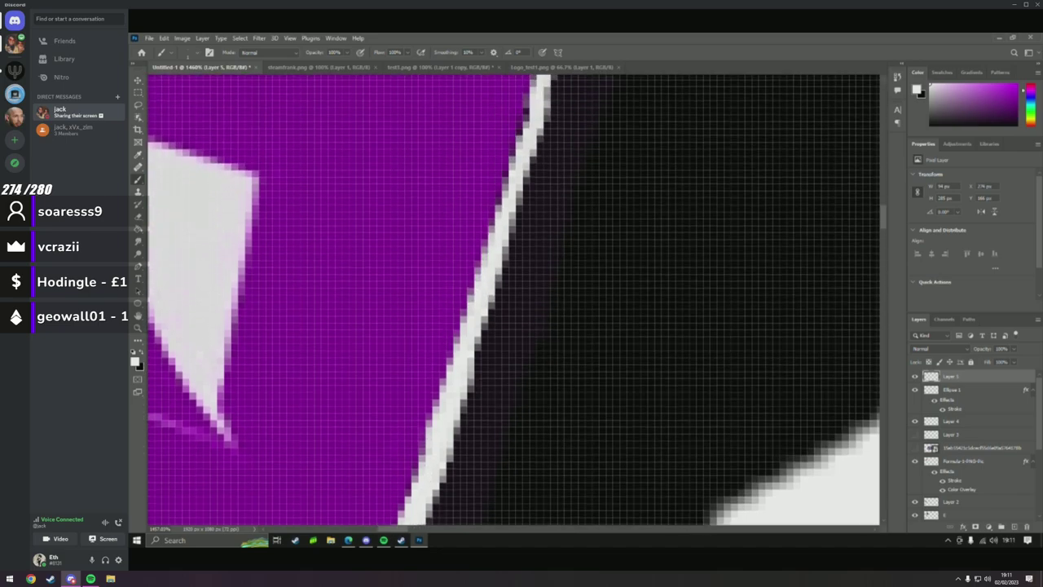
scroll(472, 298, "up", 5)
mouse_move(528, 203)
left_mouse_down()
mouse_move(489, 341)
mouse_move(544, 151)
mouse_move(522, 228)
left_mouse_up()
scroll(521, 228, "up", 5)
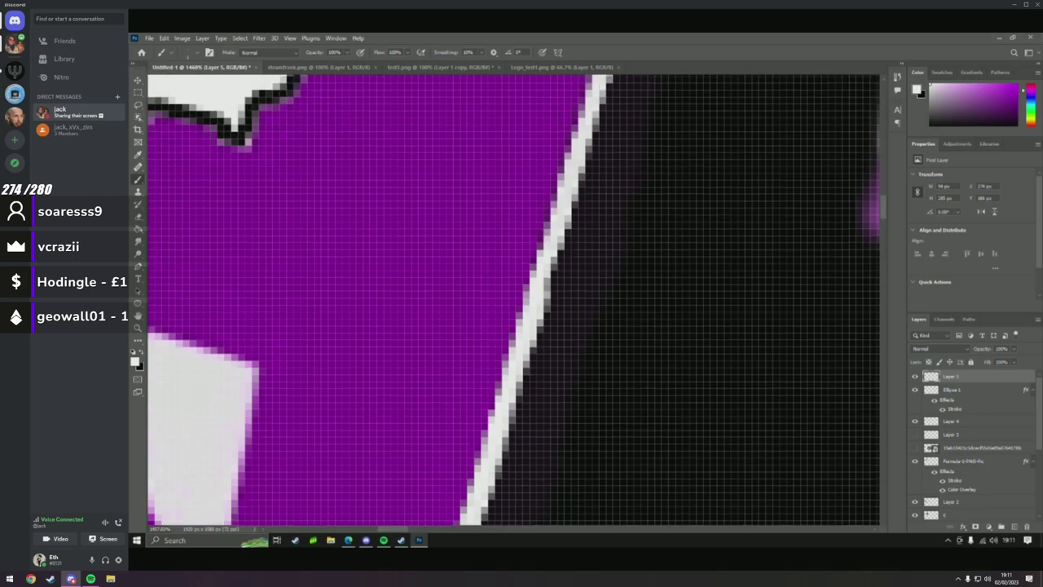
mouse_move(571, 189)
left_mouse_down()
mouse_move(514, 358)
mouse_move(582, 124)
left_mouse_up()
scroll(582, 124, "up", 1)
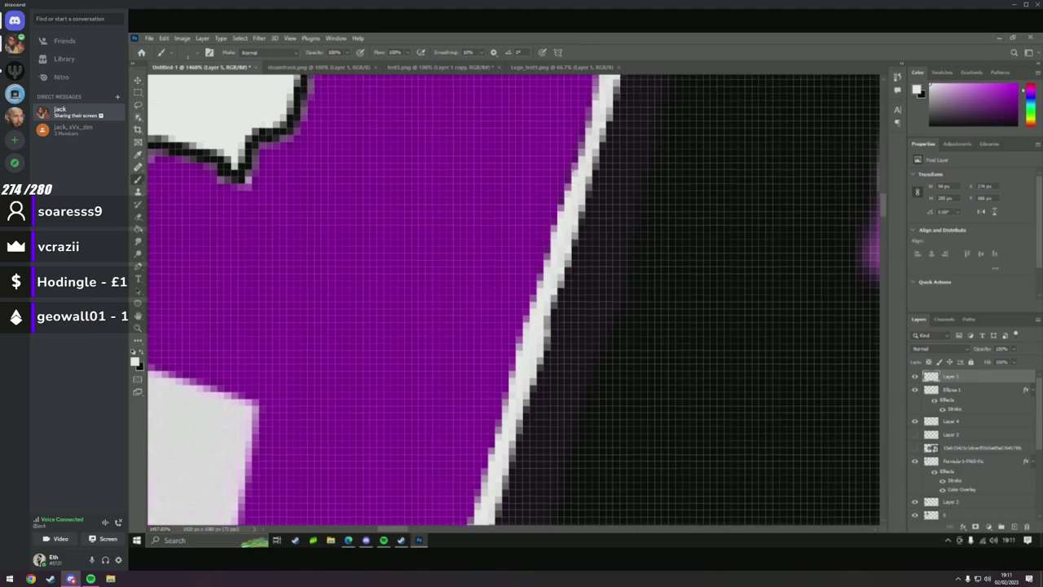
scroll(582, 125, "up", 4)
mouse_move(596, 207)
left_mouse_down()
mouse_move(549, 334)
mouse_move(616, 153)
left_mouse_up()
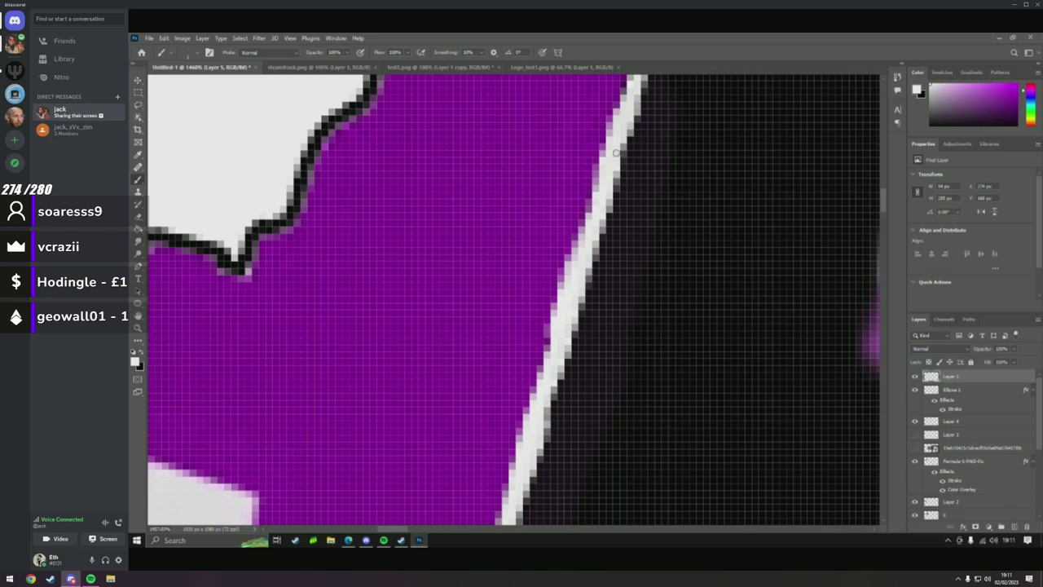
scroll(617, 154, "up", 5)
mouse_move(621, 245)
left_mouse_down()
mouse_move(650, 126)
mouse_move(634, 203)
left_mouse_up()
scroll(634, 203, "up", 4)
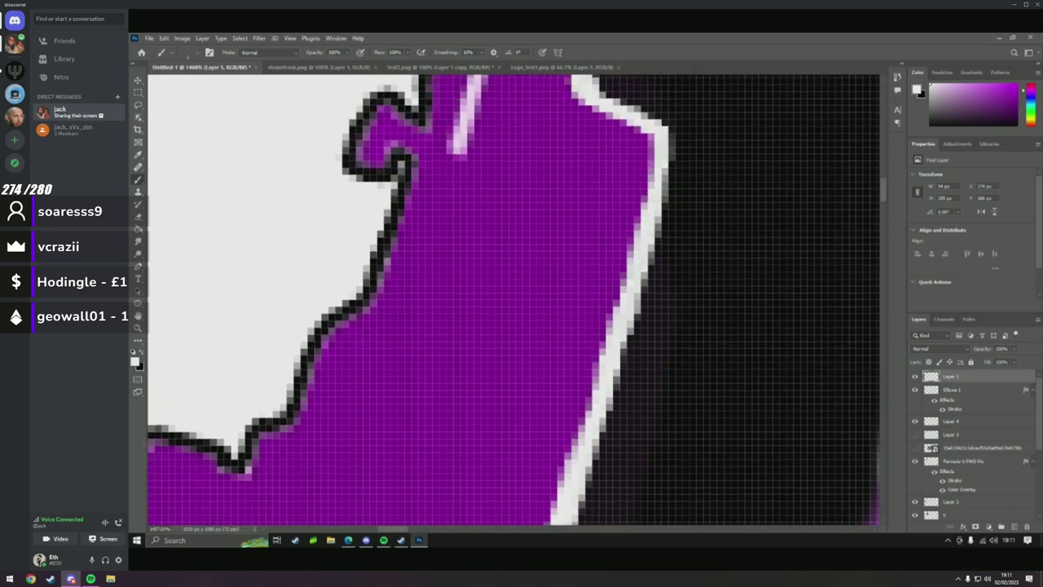
Examine the whole logo at several magnifications, checking the car, wheels, claw shapes and smoke beside the empty rectangle.
scroll(513, 300, "up", 2)
left_click(137, 328)
mouse_move(288, 328)
left_mouse_down()
mouse_move(272, 342)
mouse_move(329, 369)
left_mouse_up()
scroll(328, 368, "down", 3)
left_click(424, 353, "alt")
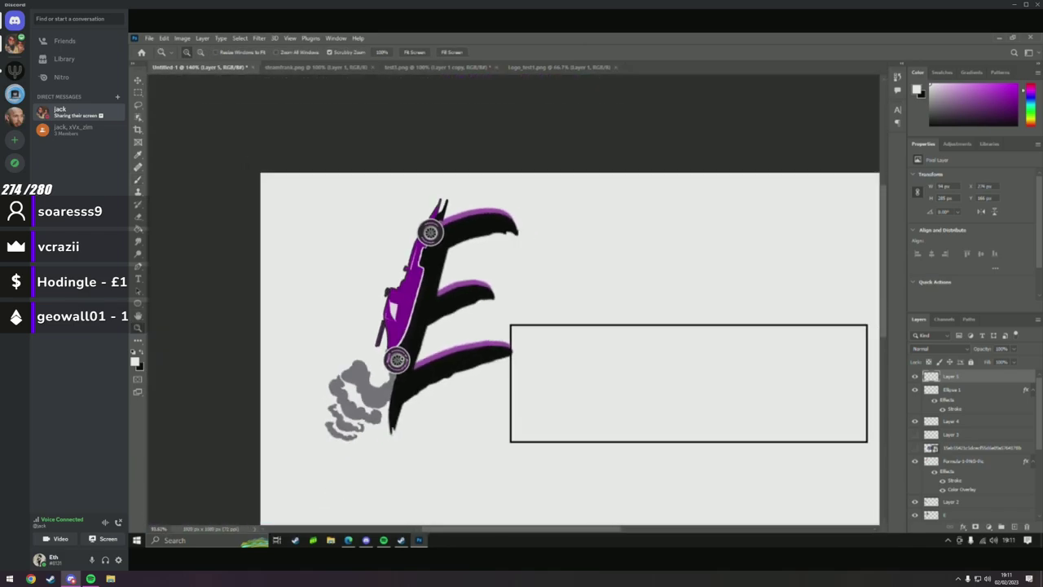
left_click(456, 333)
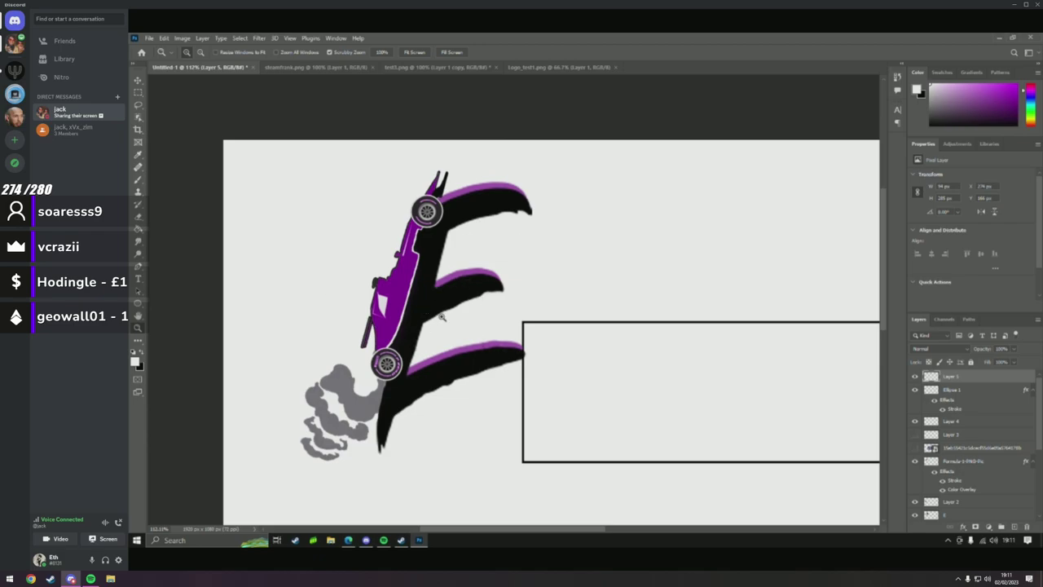
left_click(406, 315, "alt")
left_click(406, 314, "alt")
left_click(411, 326)
left_click(417, 337, "alt")
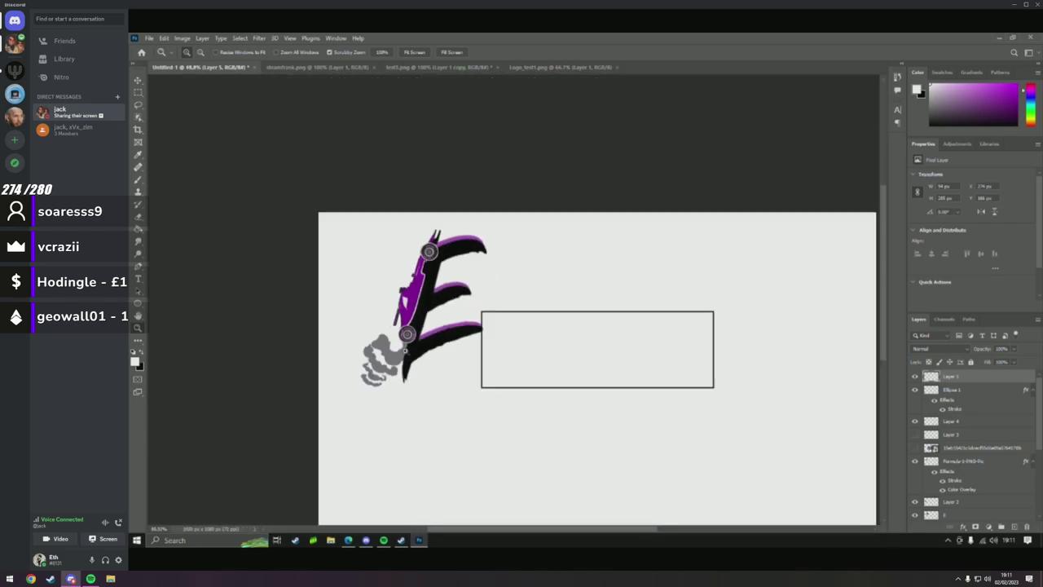
left_click(423, 348)
left_click(423, 348, "alt")
left_click(428, 349)
left_click(436, 349)
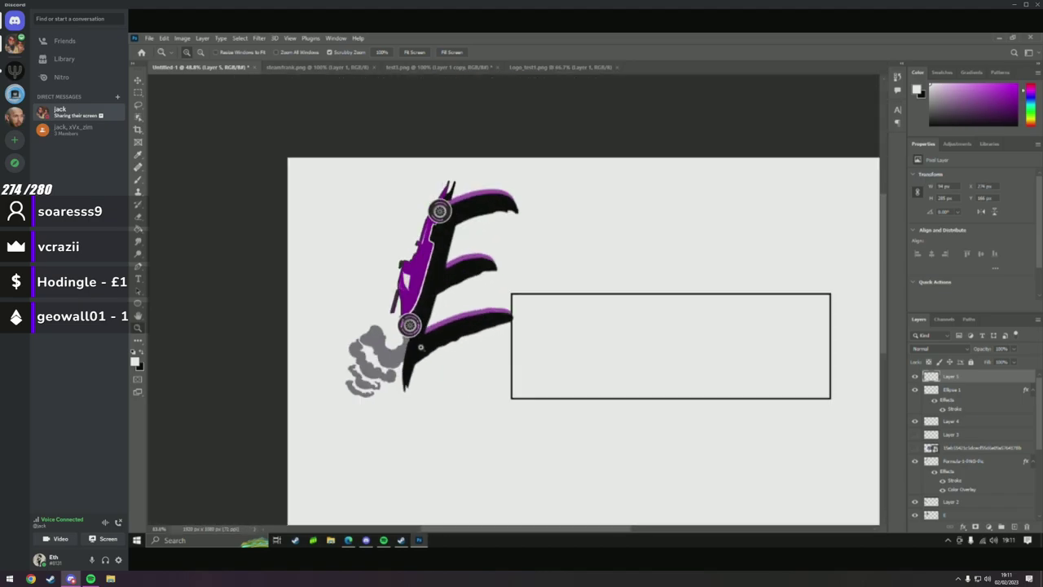
left_click(445, 349)
mouse_move(445, 349)
left_mouse_down()
mouse_move(491, 342)
mouse_move(408, 317)
mouse_move(434, 312)
left_mouse_up()
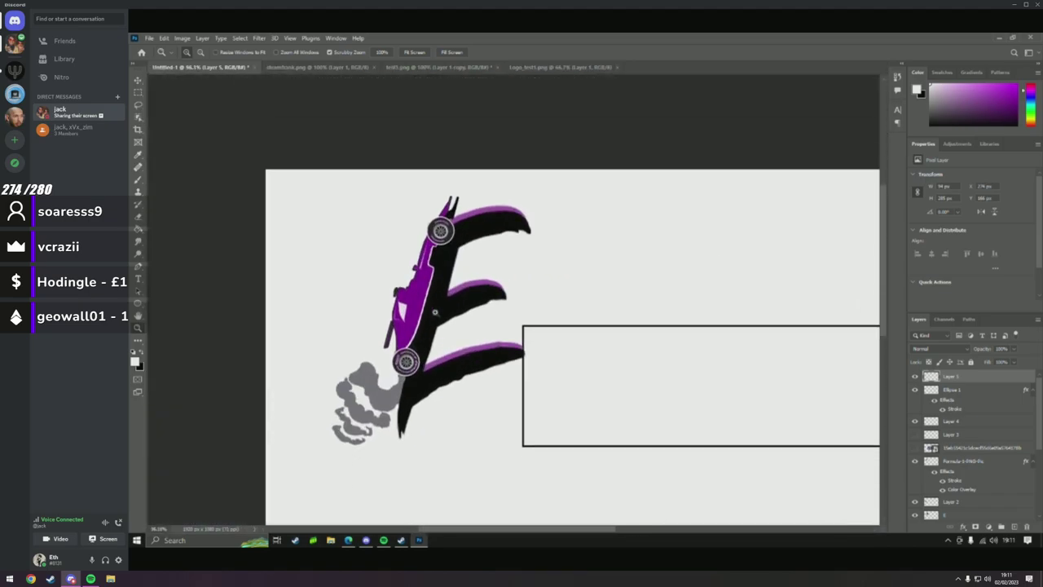
scroll(510, 311, "down", 5)
scroll(617, 298, "up", 5)
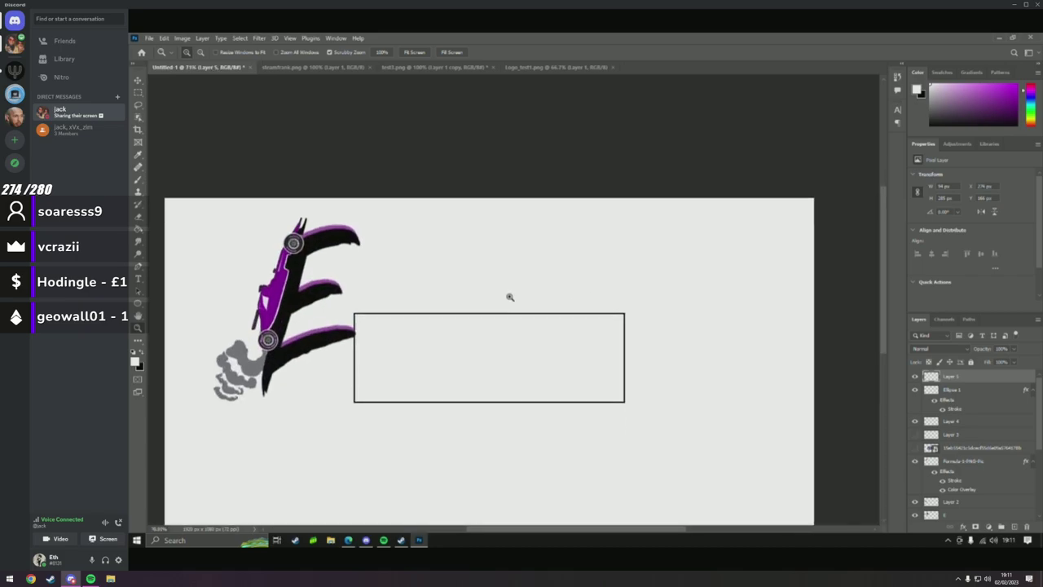
scroll(626, 342, "down", 1)
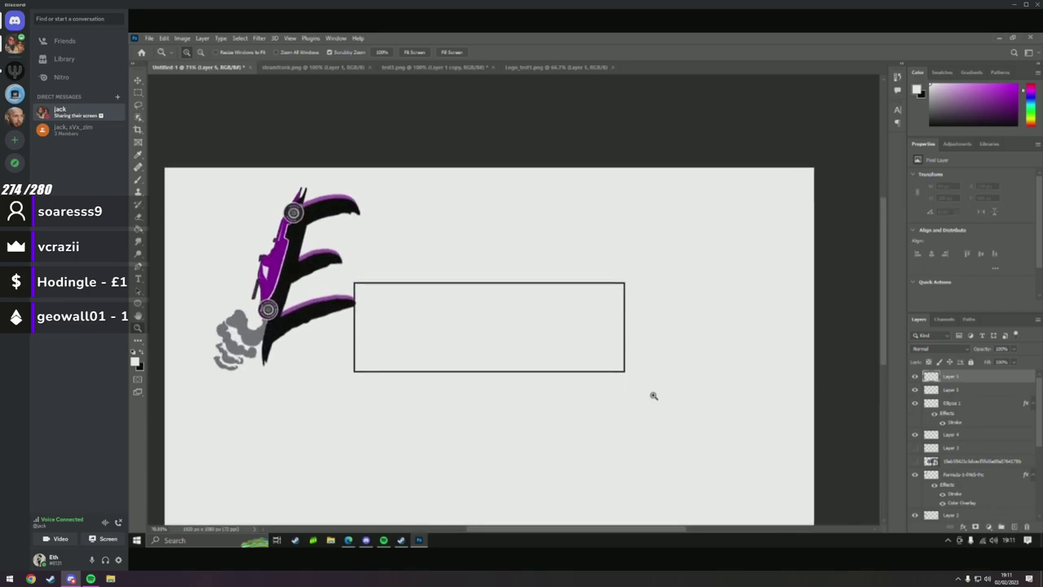
Create a new layer and handwrite "Smoking" in thin black brush strokes above the empty rectangle.
key("b")
key("ctrl+shift+alt+n")
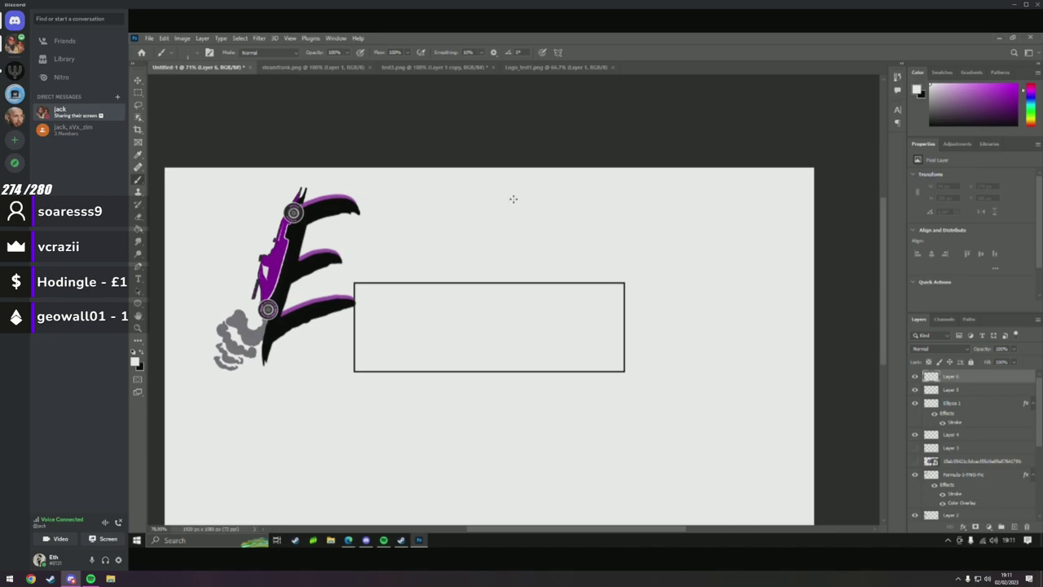
key("x")
mouse_move(506, 199)
left_mouse_down()
mouse_move(487, 231)
mouse_move(429, 261)
mouse_move(537, 224)
mouse_move(566, 255)
mouse_move(584, 218)
mouse_move(599, 249)
left_mouse_up()
mouse_move(616, 205)
left_mouse_down()
mouse_move(603, 227)
mouse_move(638, 240)
mouse_move(649, 214)
mouse_move(699, 217)
mouse_move(699, 295)
left_mouse_up()
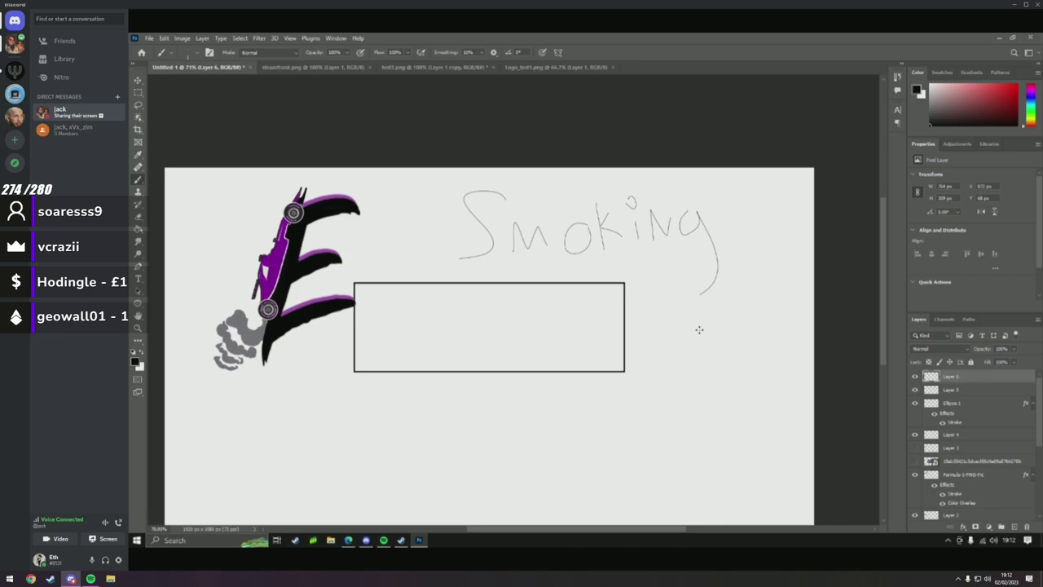
mouse_move(491, 124)
mouse_move(235, 290)
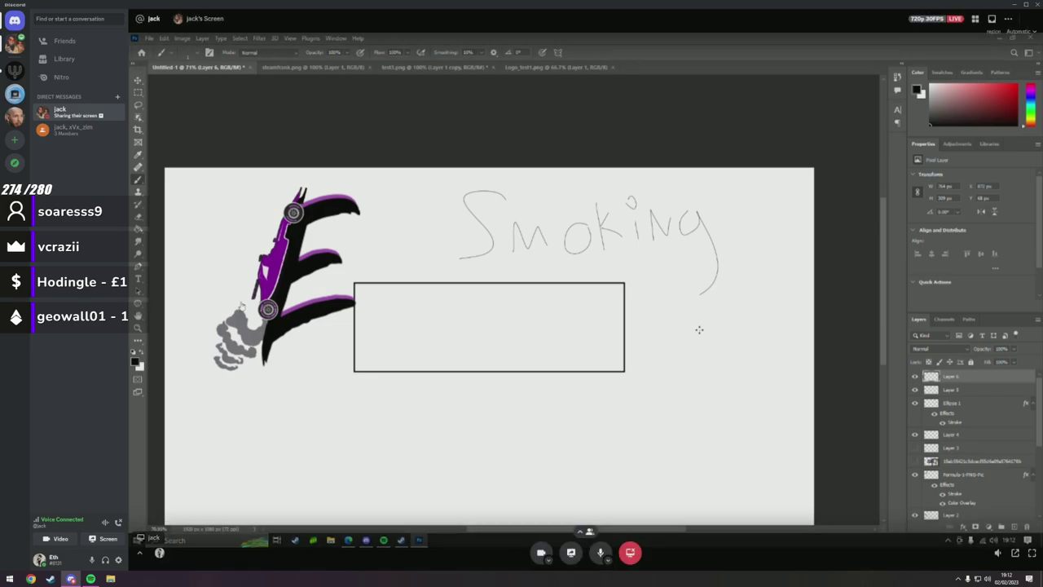
right_click(234, 286)
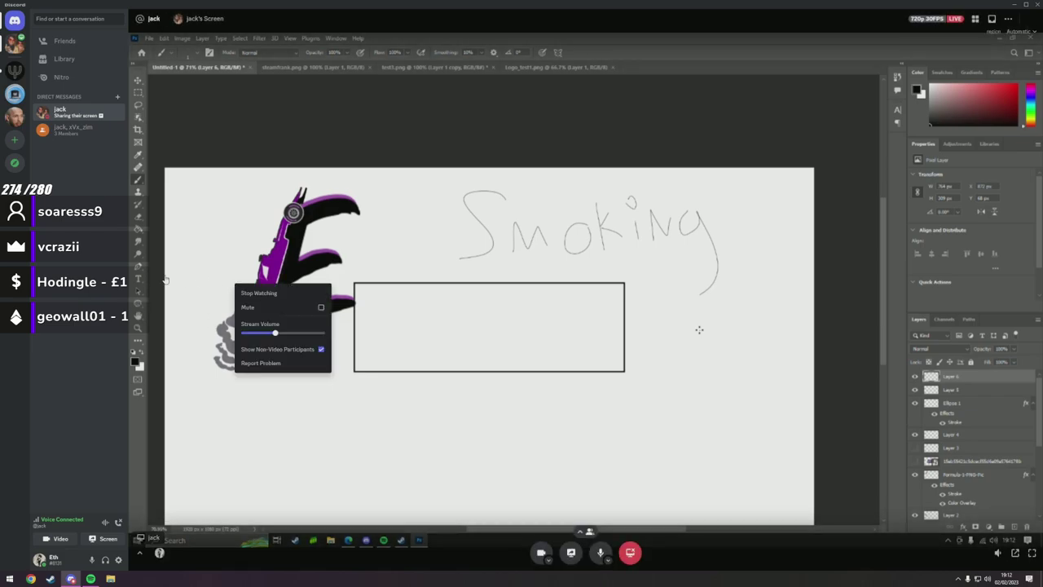
left_click(79, 285)
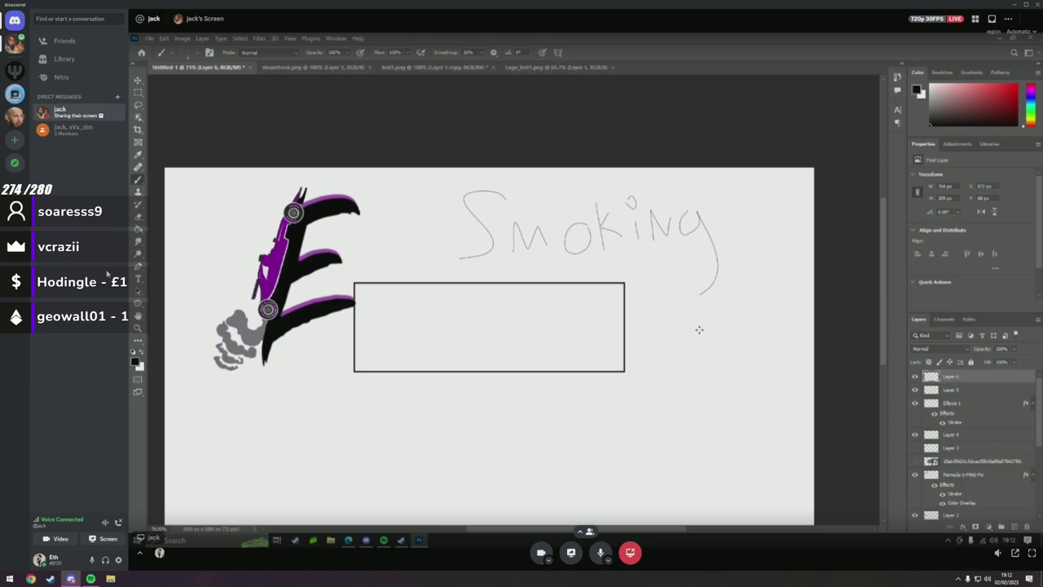
Switch to Chrome, open the Twitch channel and set the stream title to "[UK/ENG] Come Chill // Drinking That Good Stuff Wink Wink".
left_click(31, 579)
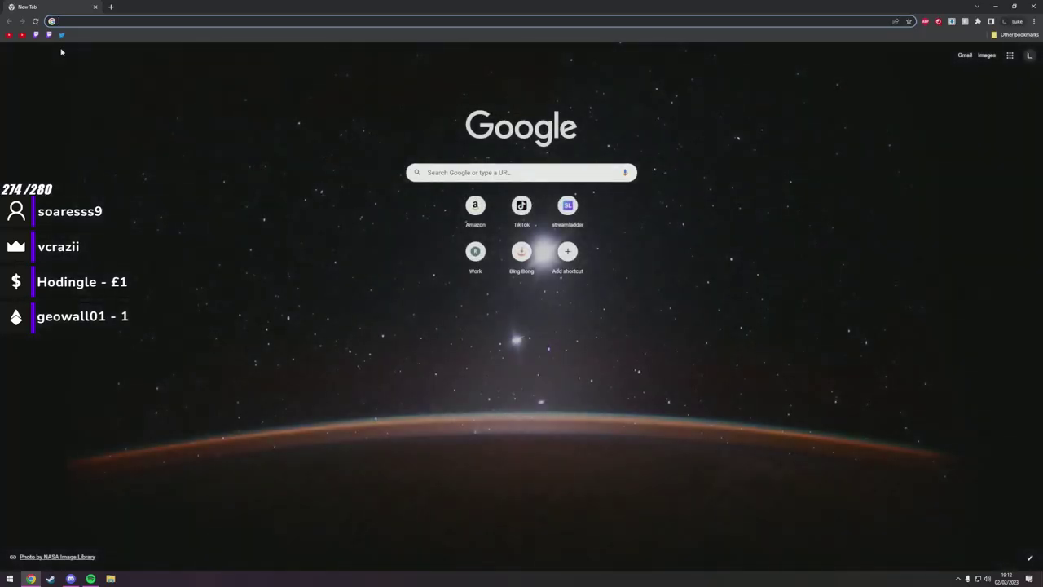
left_click(48, 34)
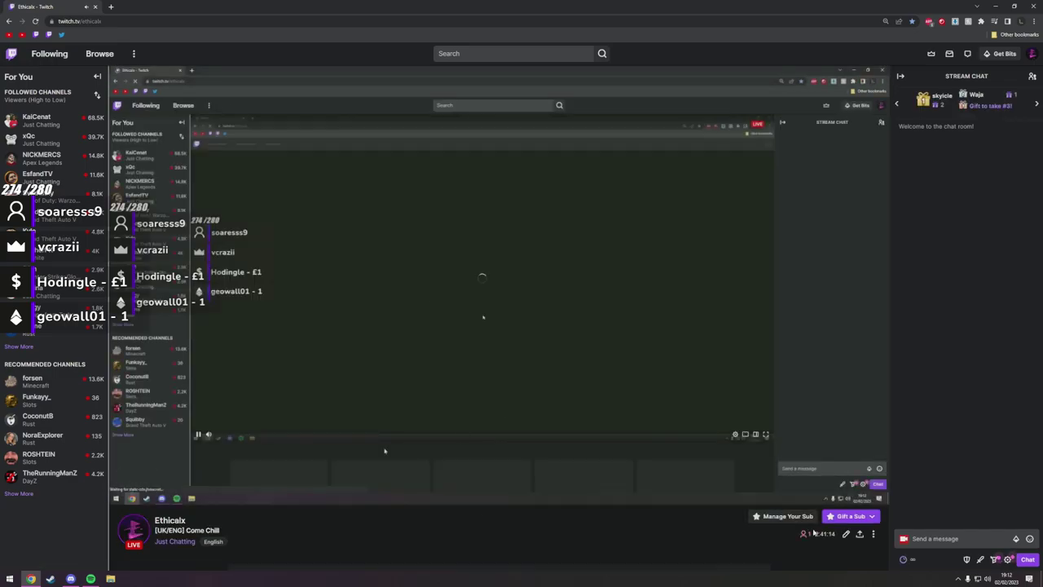
left_click(790, 506)
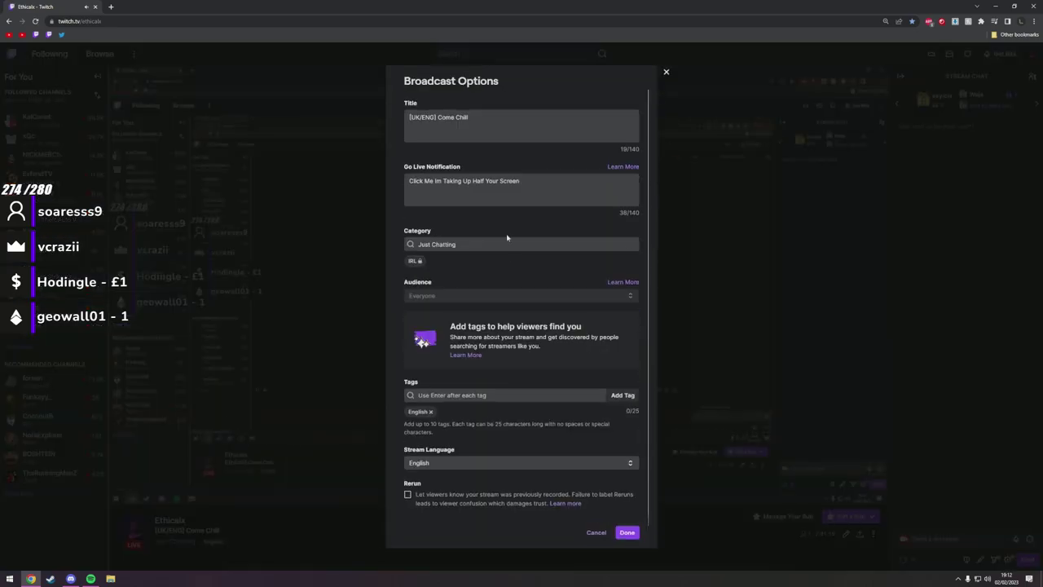
triple_click(513, 121)
left_click(513, 122)
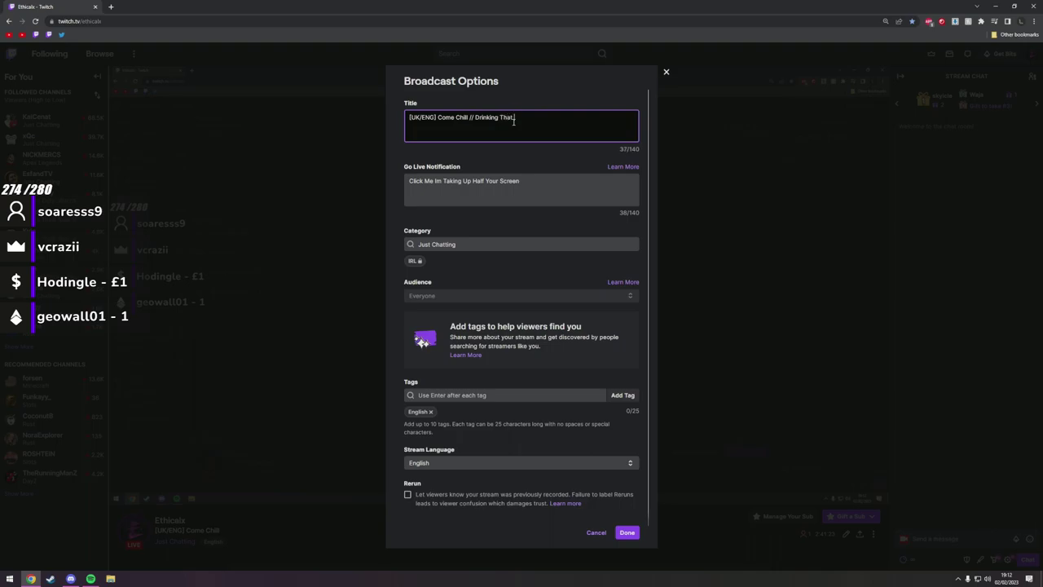
type("Stuff Wink Wink")
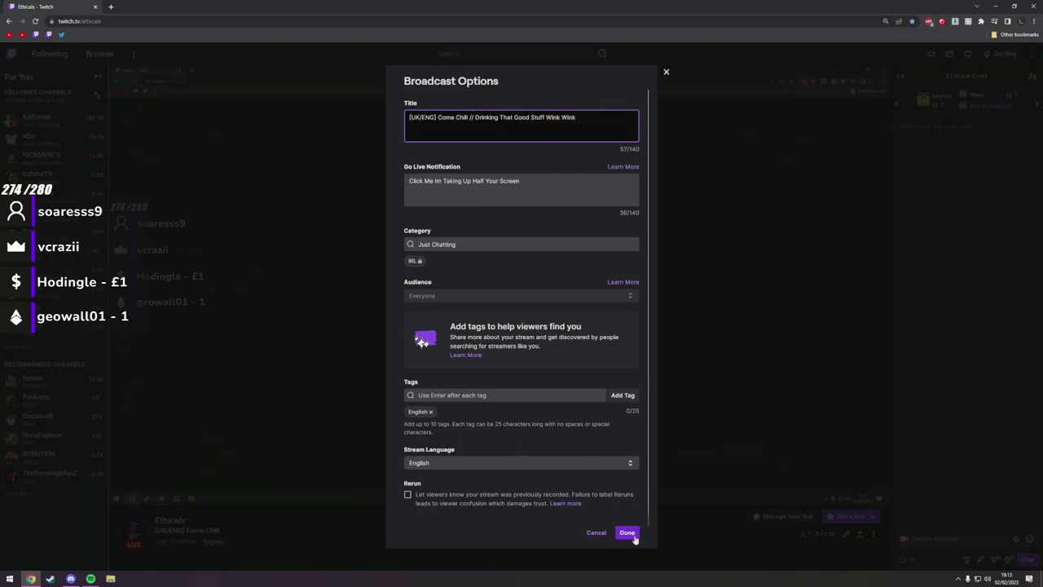
left_click(627, 532)
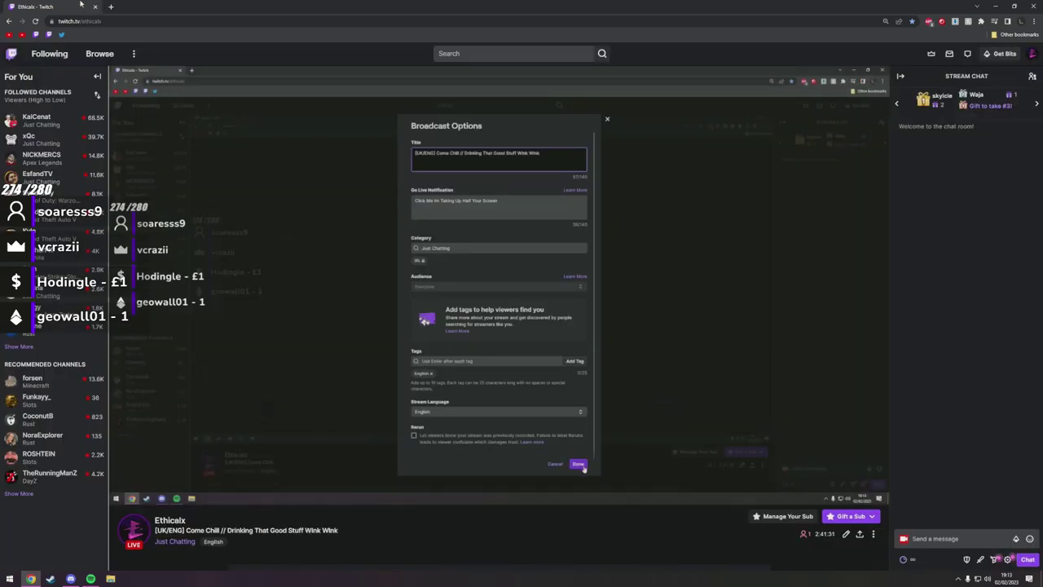
key("alt+Tab")
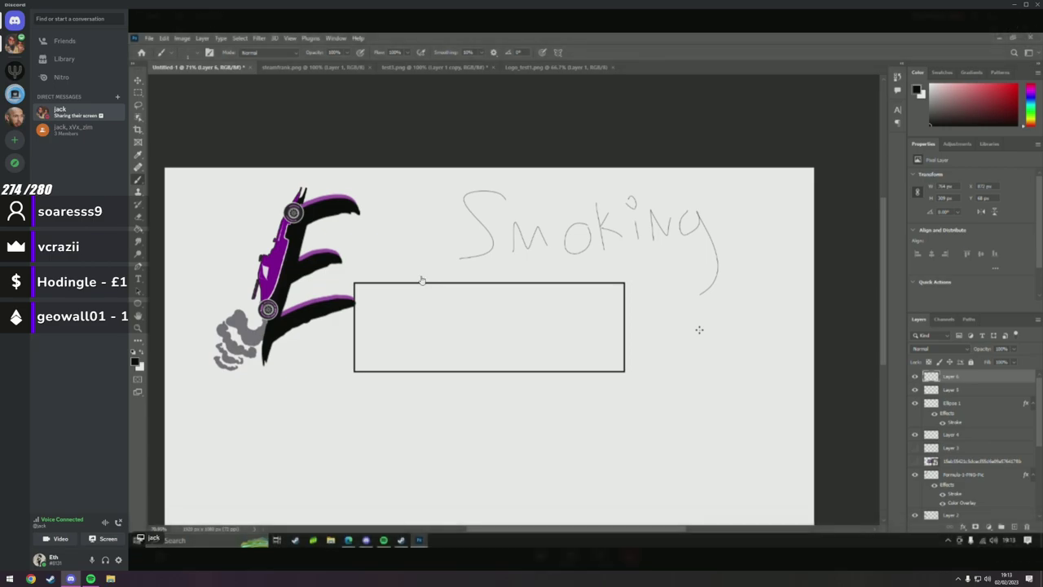
Delete the layer holding the handwritten "Smoking" text.
mouse_move(412, 281)
mouse_move(750, 361)
right_click(1002, 375)
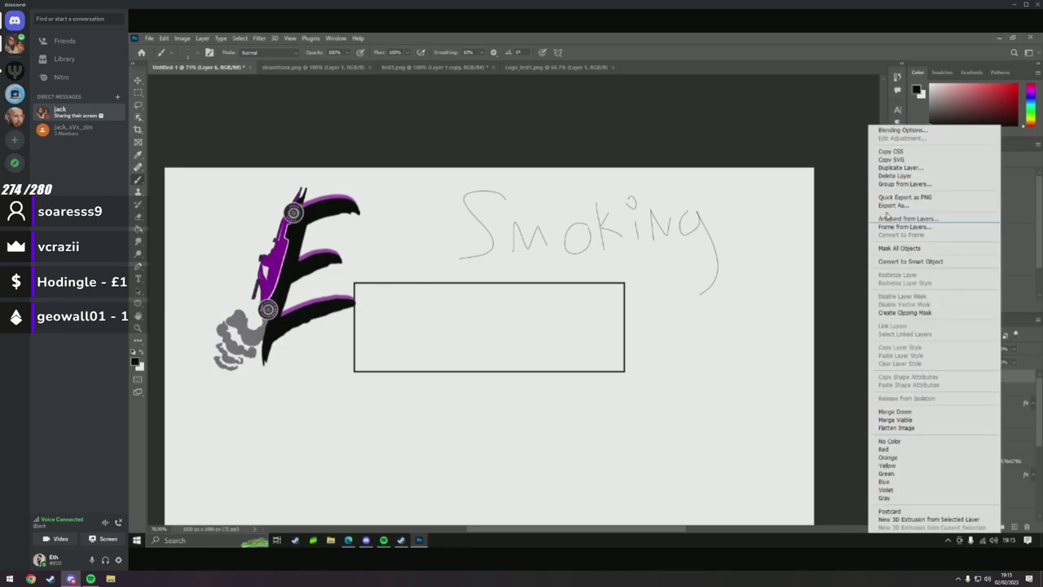
left_click(978, 186)
left_click(530, 224)
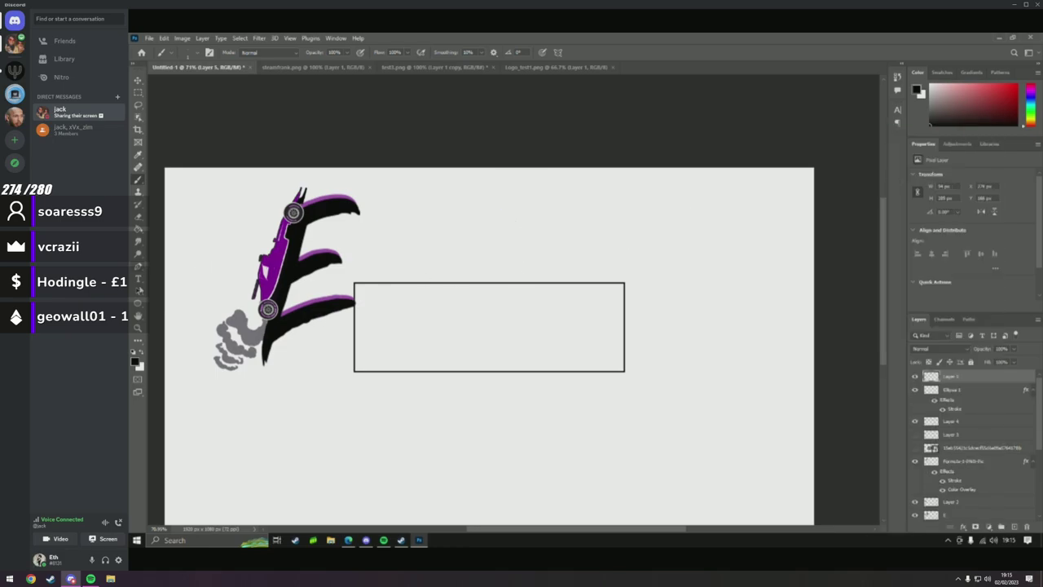
Show and hide the Background copy layer repeatedly to compare the logo on a black and a light background.
left_click(138, 328)
left_click_drag(313, 246, 331, 233)
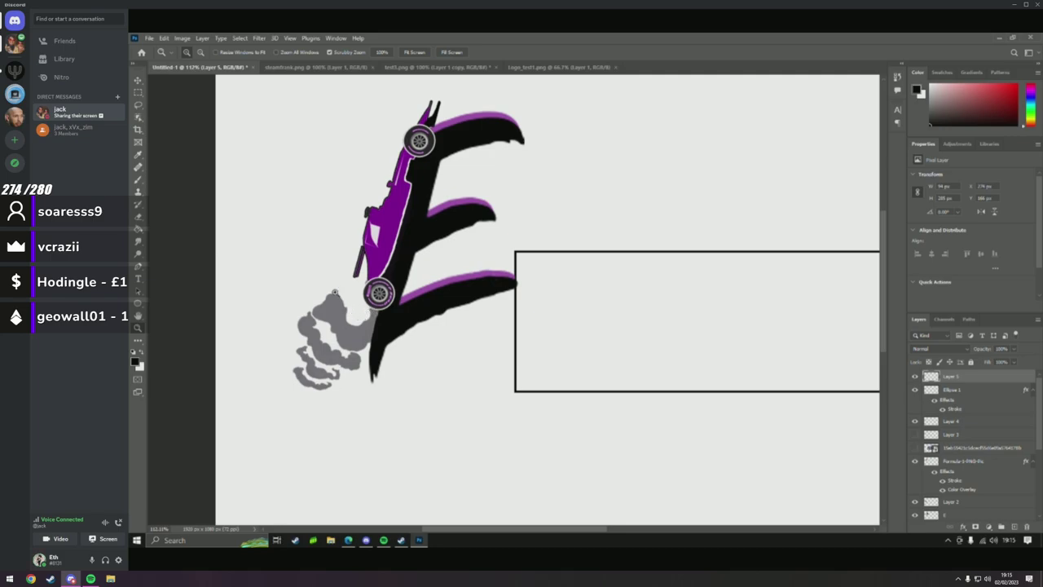
left_click_drag(427, 348, 517, 251)
scroll(516, 267, "up", 1)
scroll(535, 247, "up", 1)
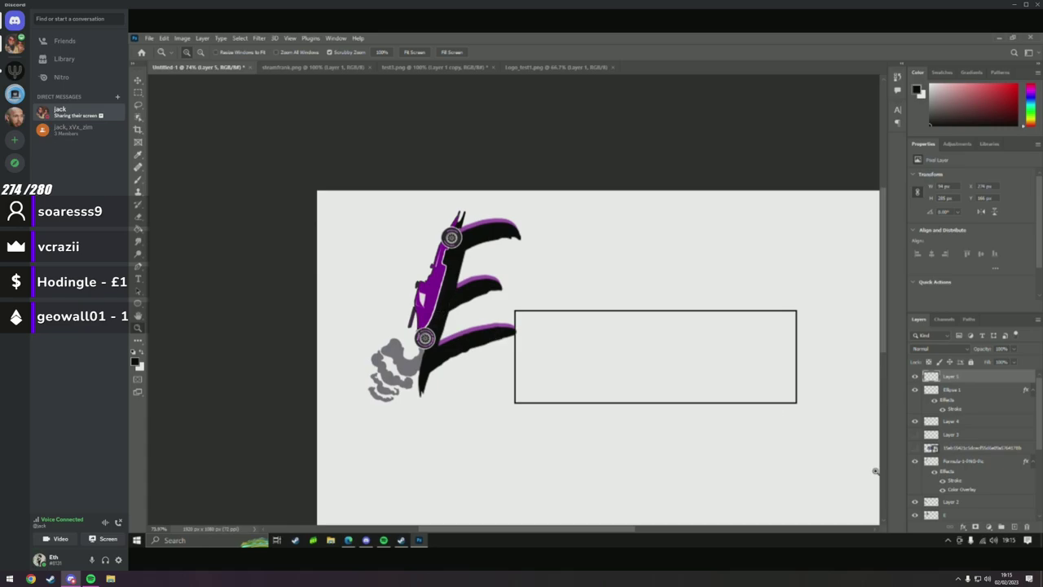
scroll(979, 441, "down", 3)
scroll(980, 442, "down", 3)
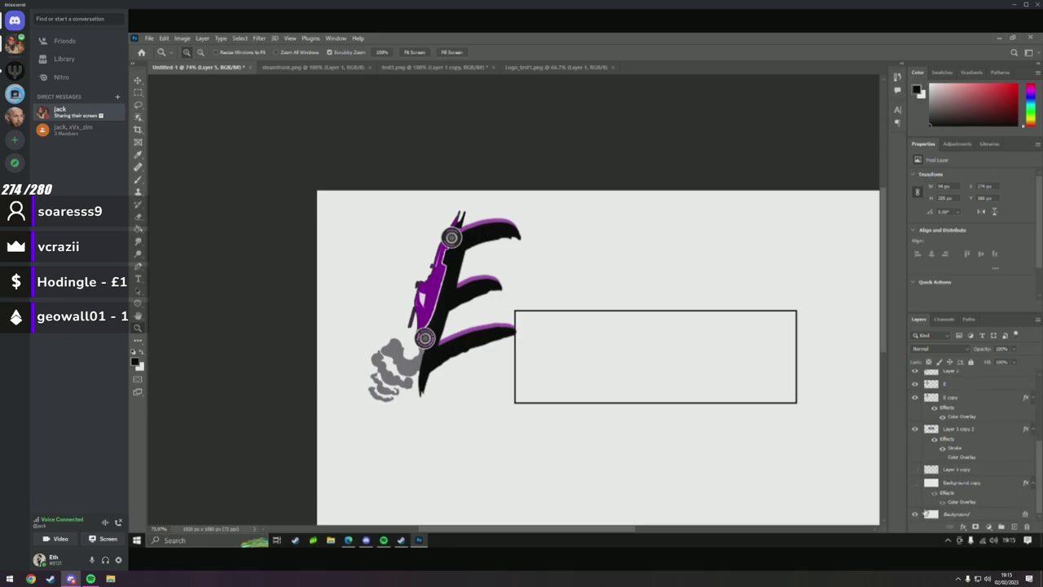
left_click(915, 483)
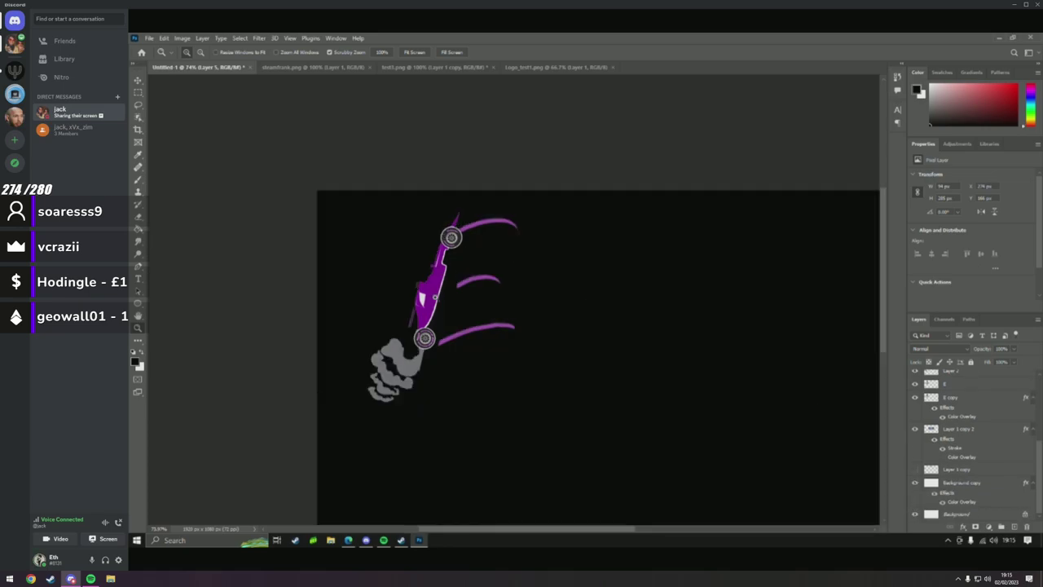
left_click(914, 483)
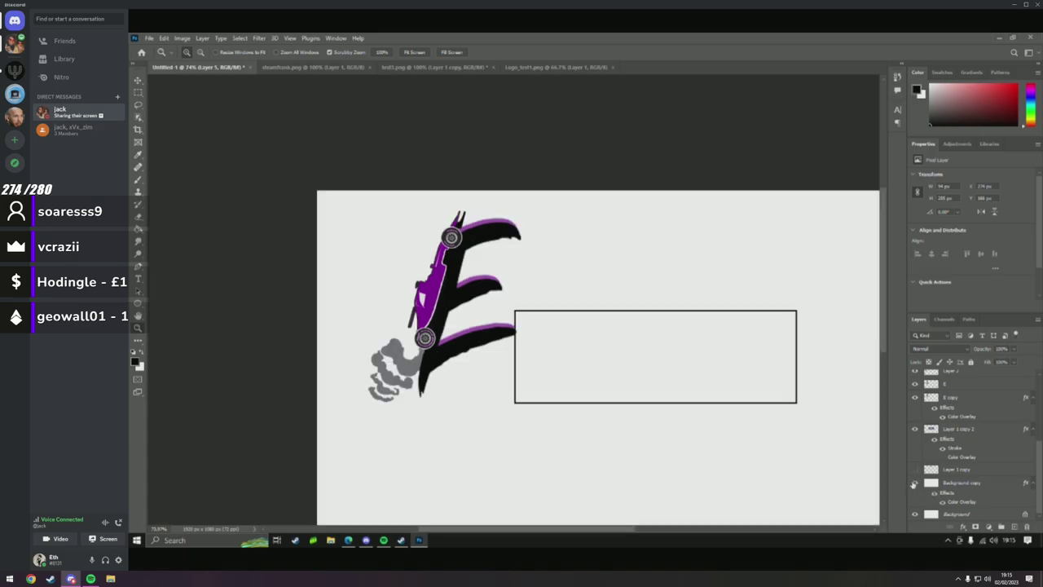
left_click(915, 483)
left_click(914, 483)
left_click(914, 483)
left_click(914, 483)
left_click_drag(614, 374, 350, 535)
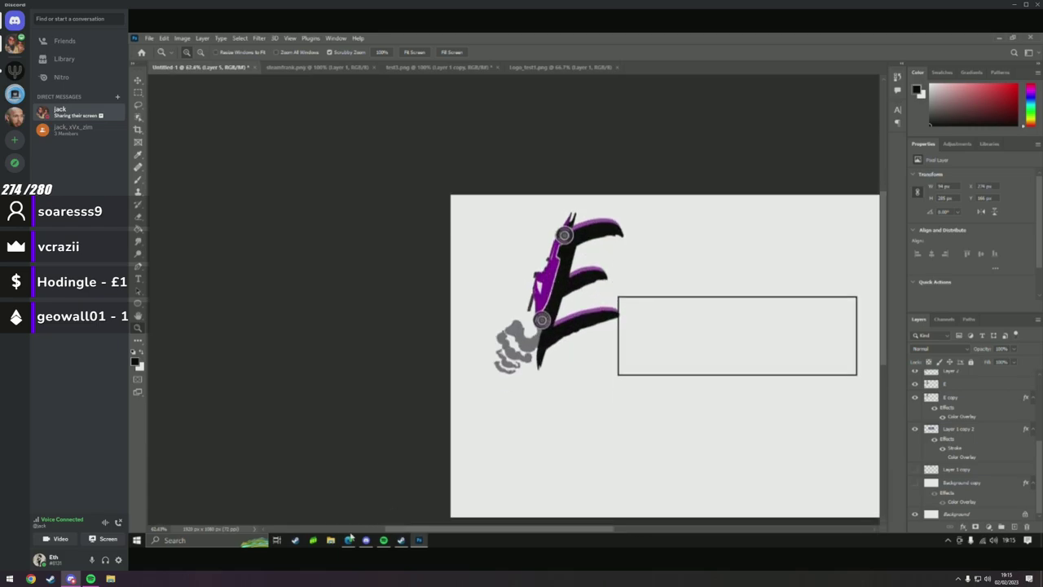
Switch to the web browser and view the purple cartoon smoke reference from the "Cartoon Smoke Cloud Drawing" image search, dismissing the visual search popup.
left_click(348, 539)
left_click(322, 40)
left_click(436, 39)
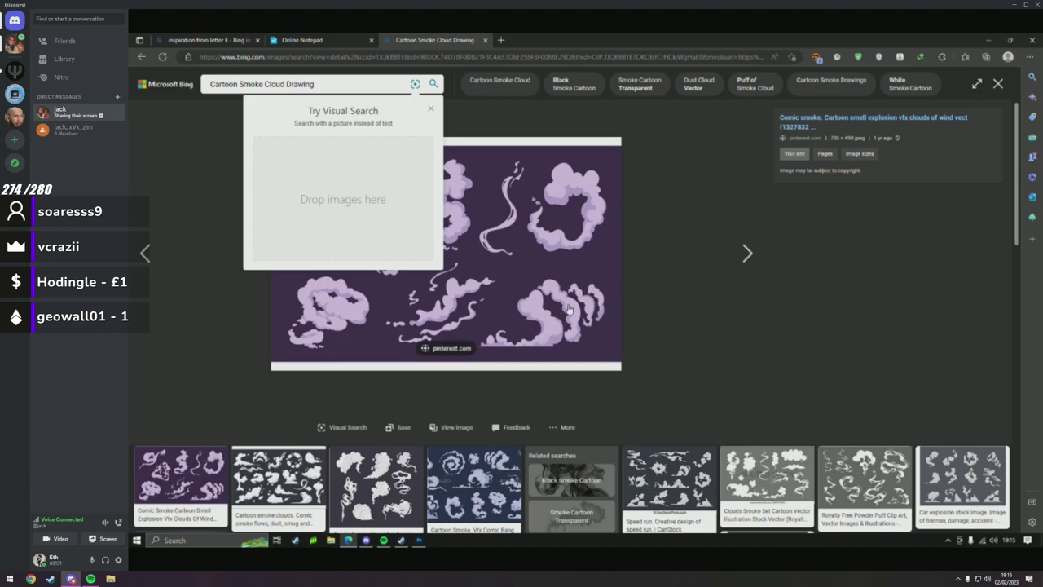
left_click(430, 109)
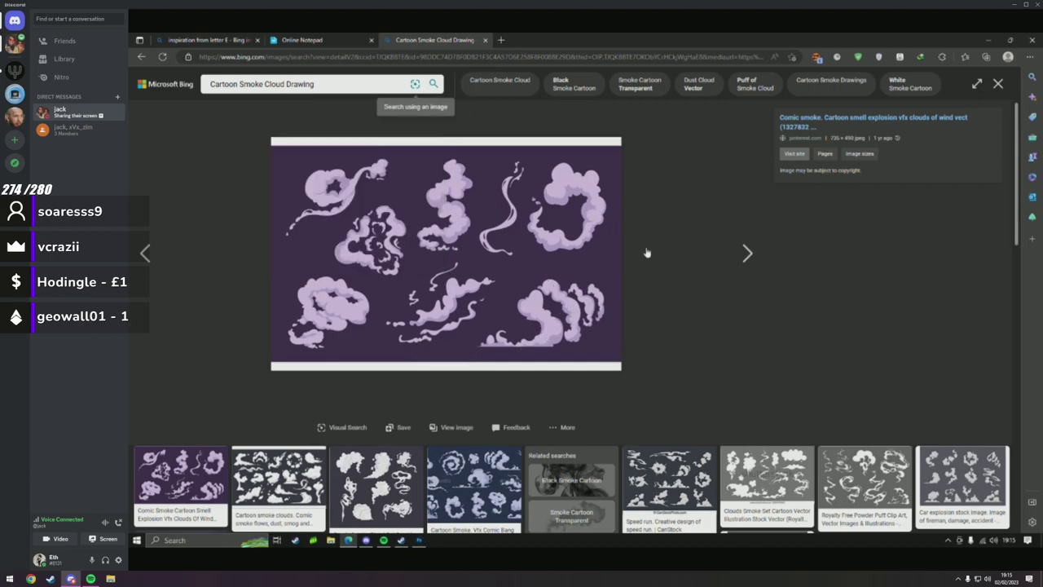
scroll(647, 253, "down", 2)
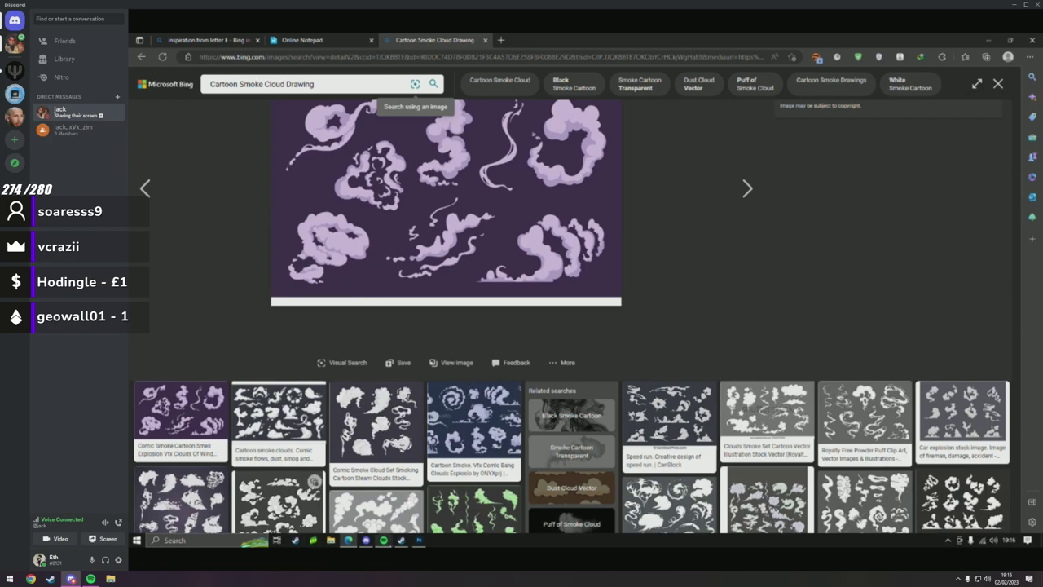
Compare the cartoon smoke reference with the logo's smoke by alternating between the browser and Photoshop, ending on the logo.
left_click(421, 539)
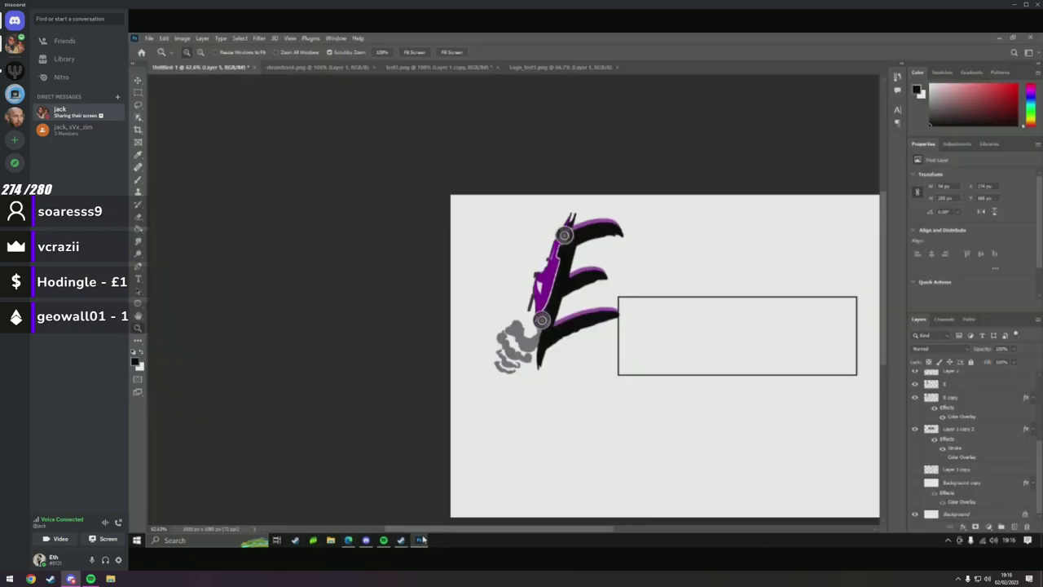
left_click(420, 540)
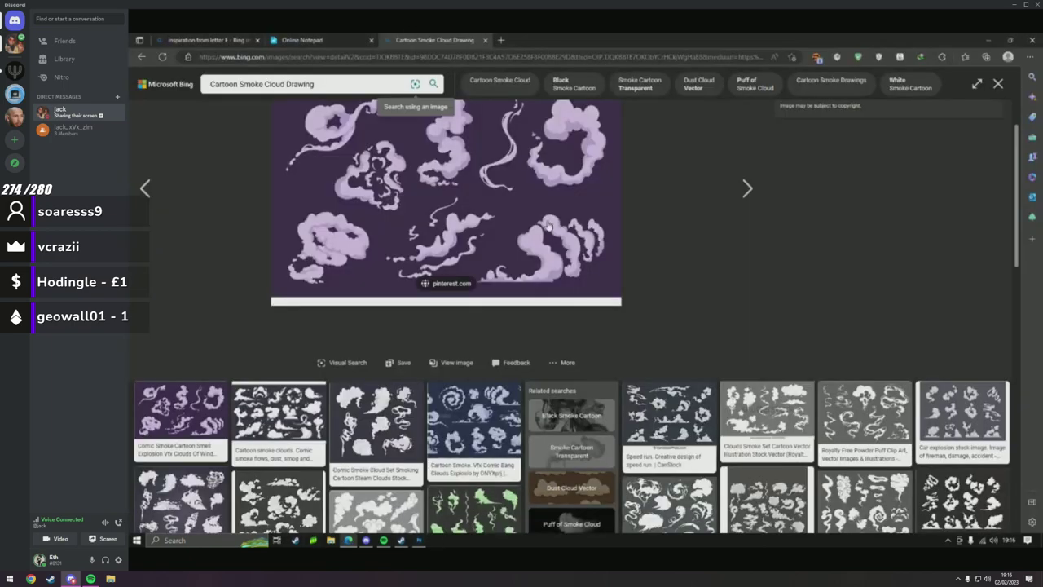
left_click(420, 539)
left_click(414, 540)
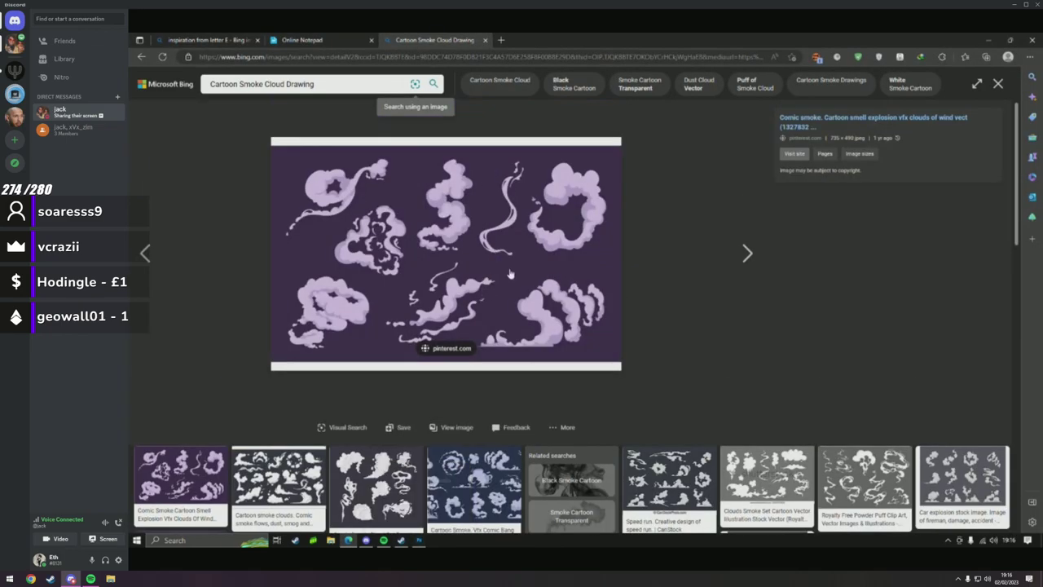
left_click(420, 539)
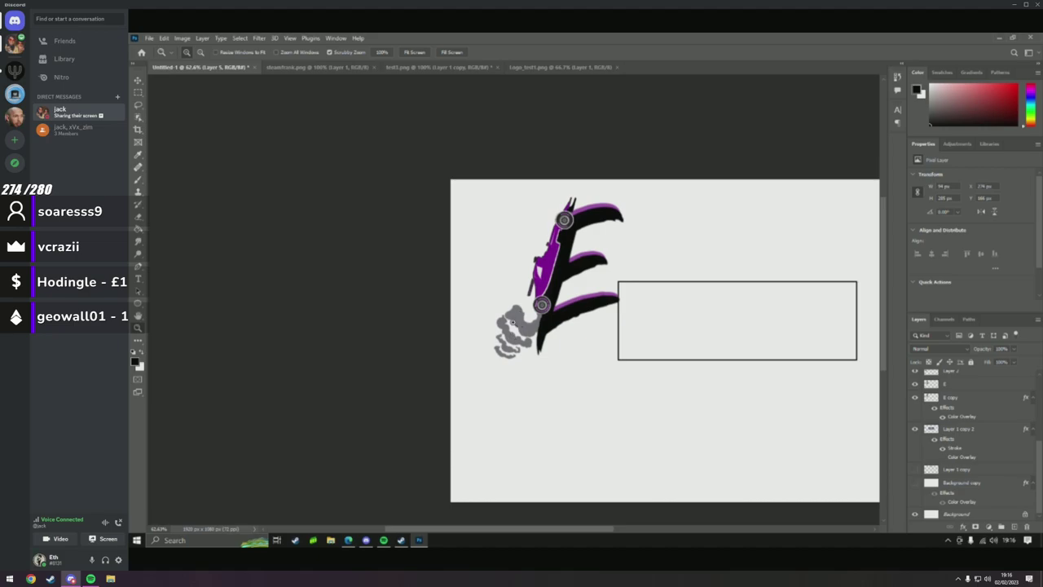
Examine the edges of the logo's grey smoke at high magnification, and check the whole logo at a smaller scale.
scroll(511, 323, "up", 6)
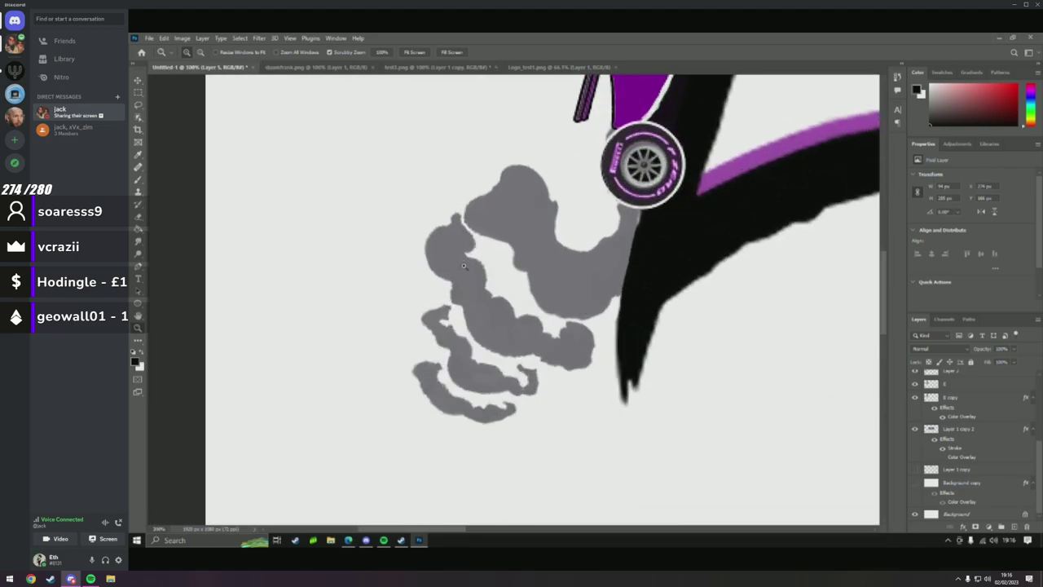
scroll(464, 266, "up", 5)
scroll(489, 293, "down", 5)
scroll(519, 319, "up", 10)
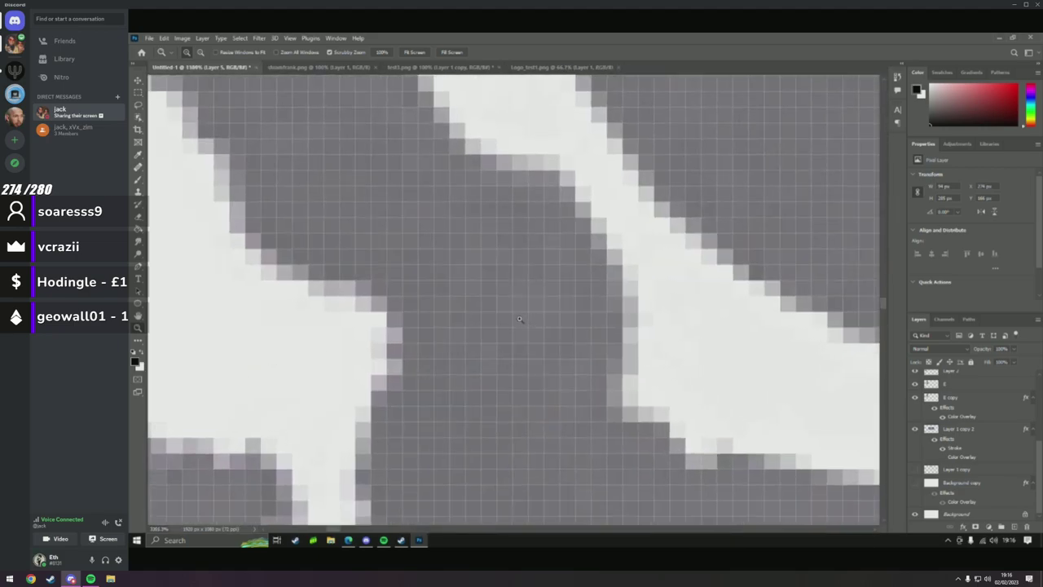
scroll(519, 319, "down", 6)
scroll(676, 188, "down", 3)
scroll(721, 229, "up", 2)
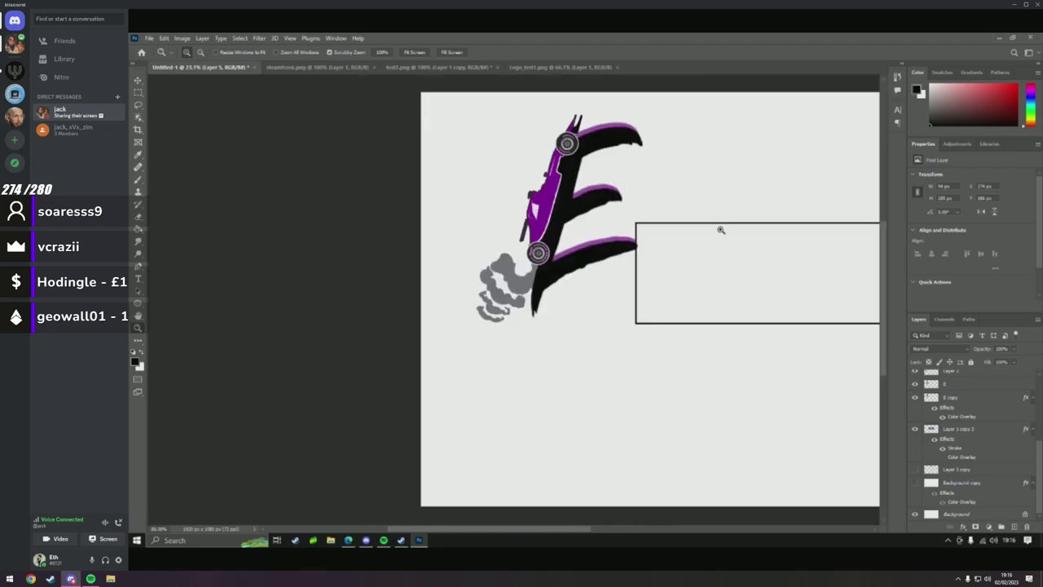
scroll(720, 230, "down", 2)
scroll(733, 247, "up", 3)
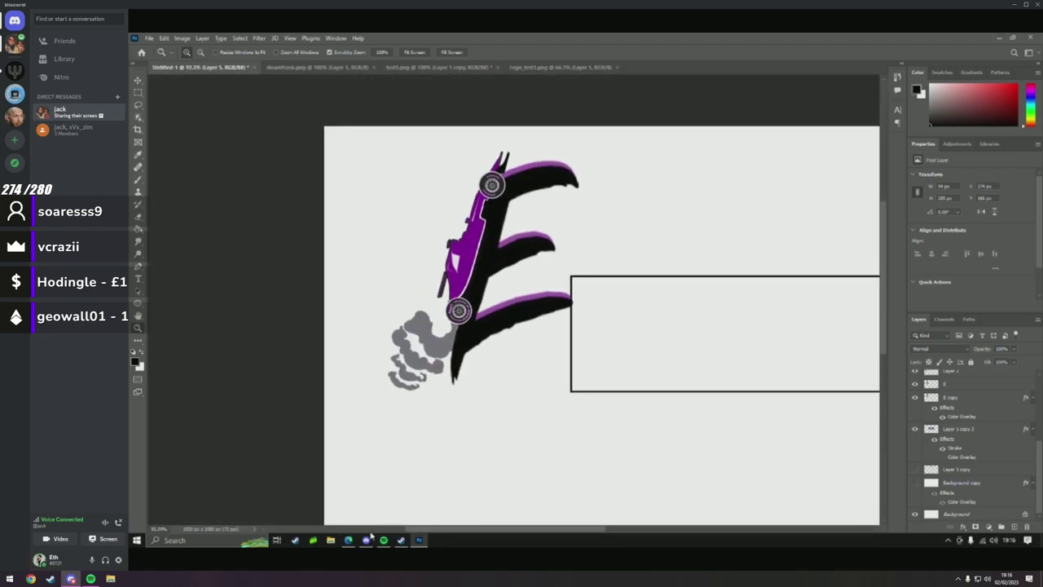
Switch to the browser's "inspiration from letter E" image results and look over the black floral letter E illustration.
left_click(349, 539)
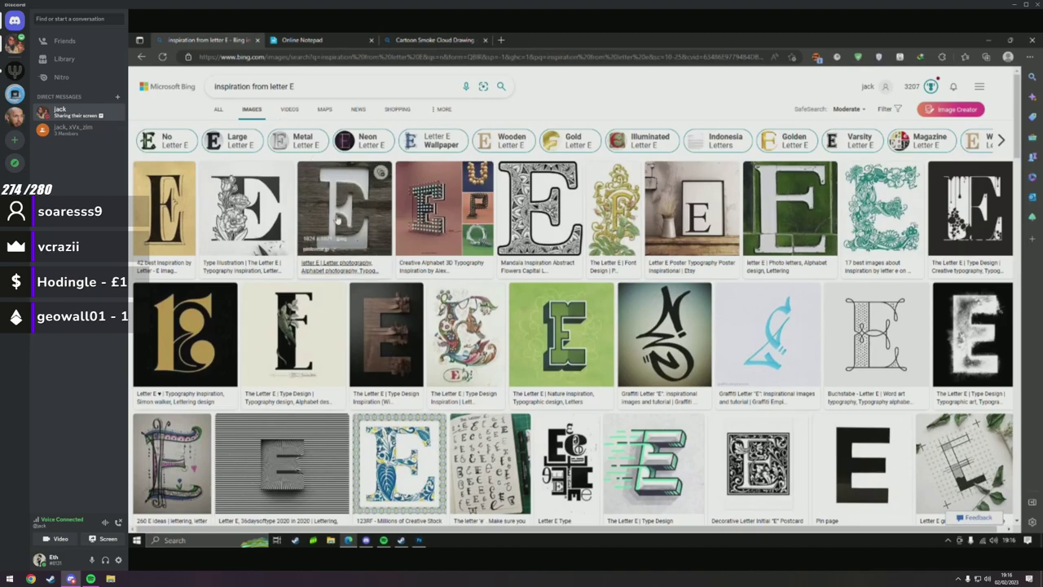
left_click(239, 209)
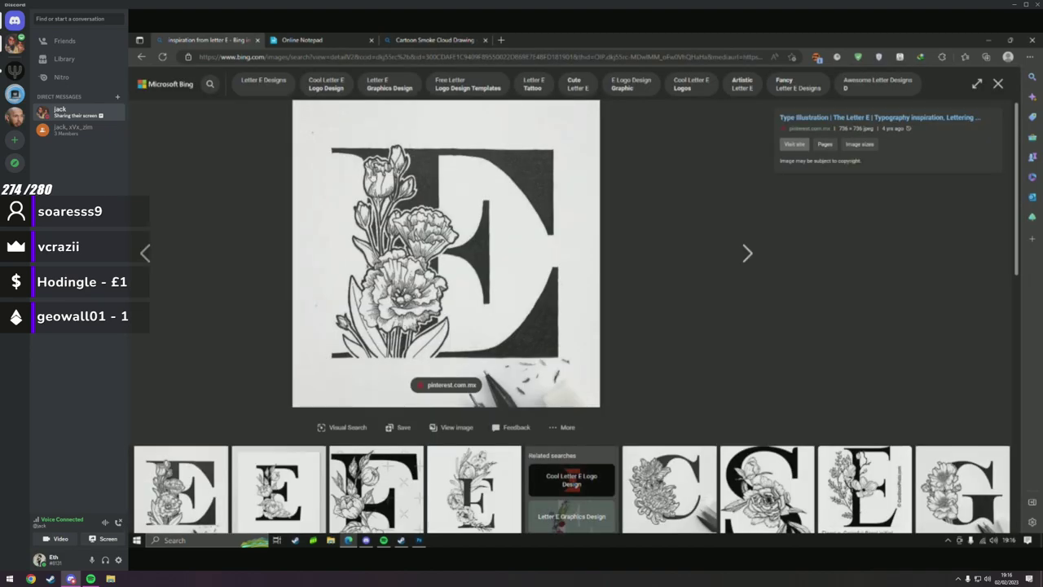
scroll(506, 279, "down", 2)
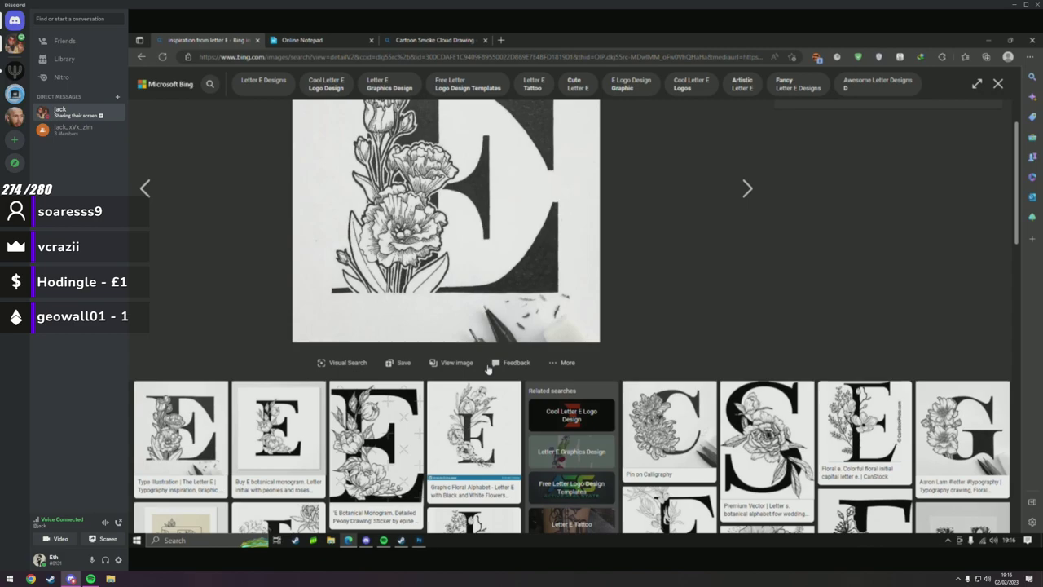
scroll(487, 417, "up", 1)
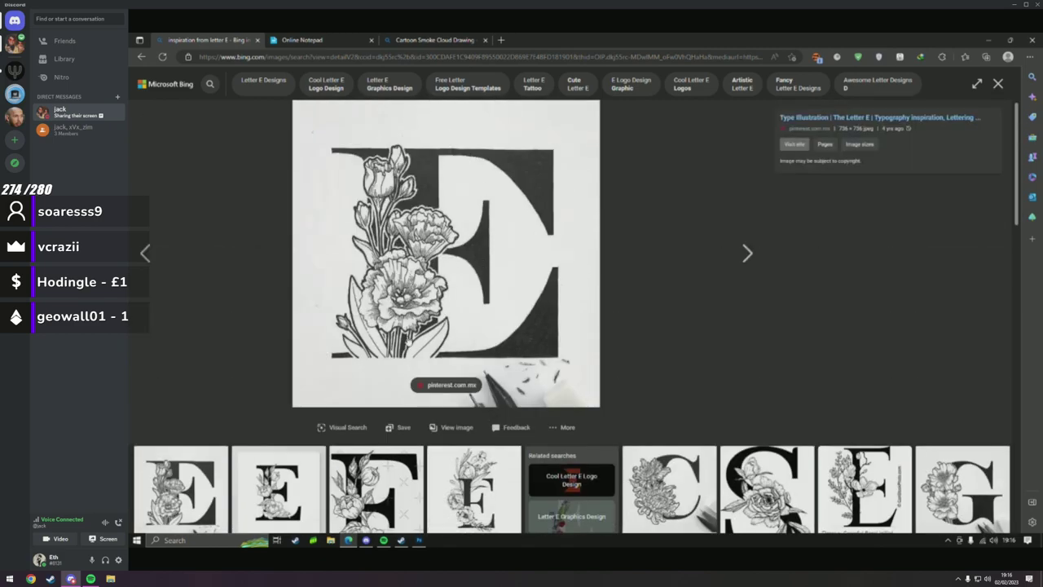
Switch back to Photoshop and examine at high magnification where the top claw's purple highlight meets the car's upper wheel.
left_click(418, 539)
scroll(577, 306, "down", 2)
scroll(577, 302, "up", 3)
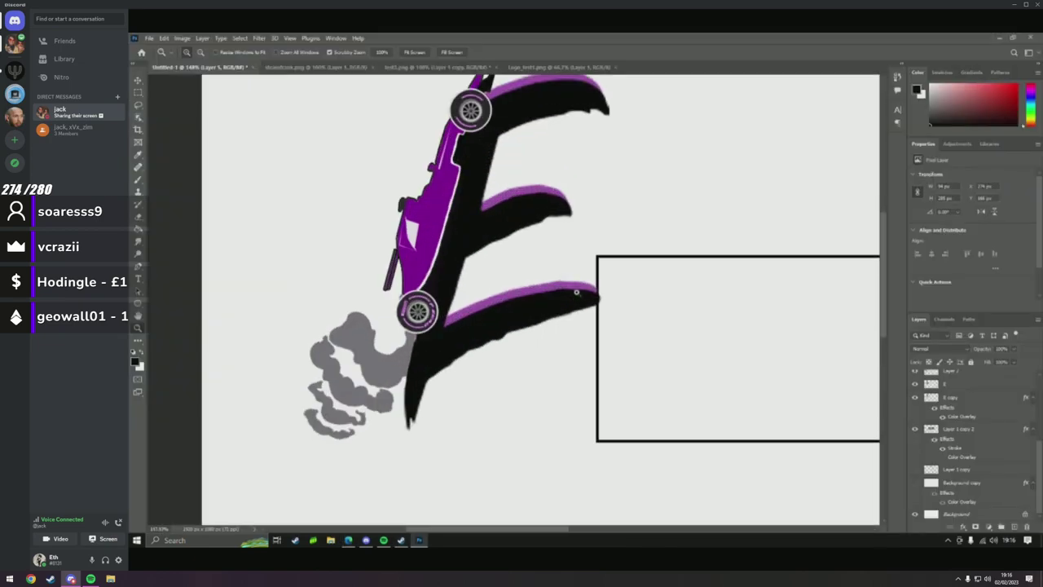
scroll(603, 273, "down", 3)
scroll(676, 277, "up", 1)
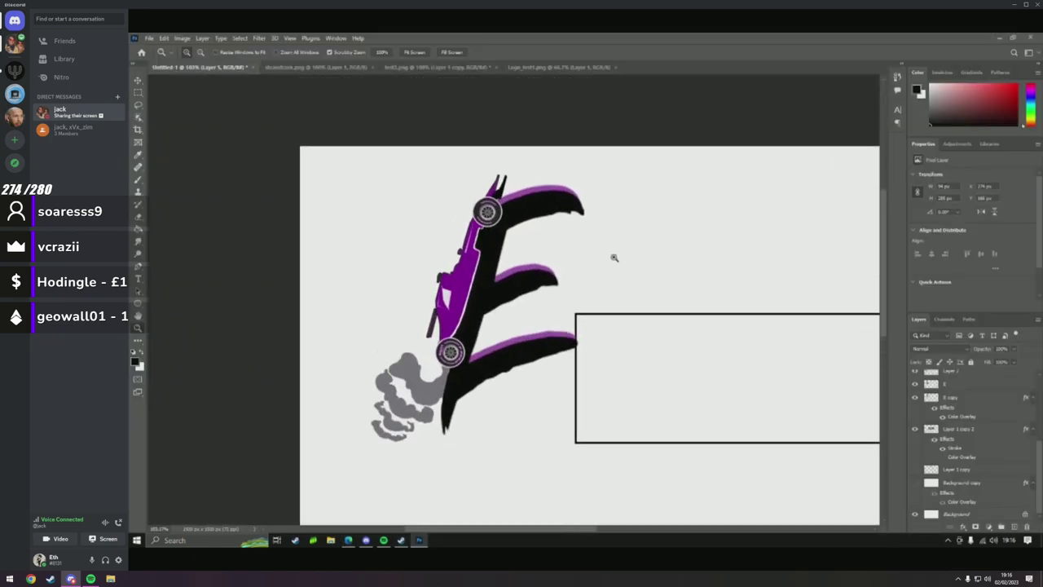
scroll(615, 258, "up", 8)
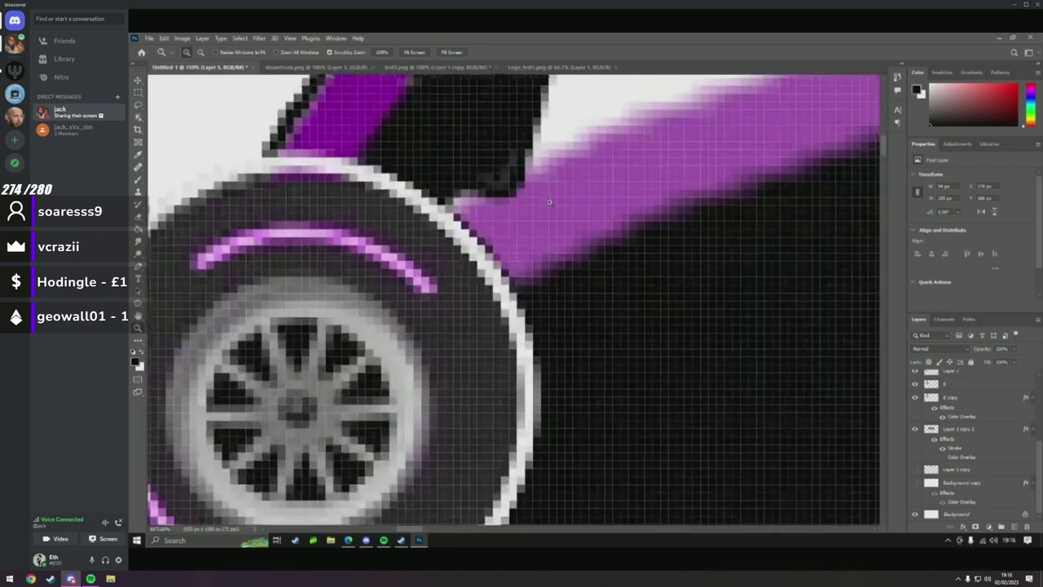
scroll(549, 202, "up", 3)
scroll(978, 406, "up", 3)
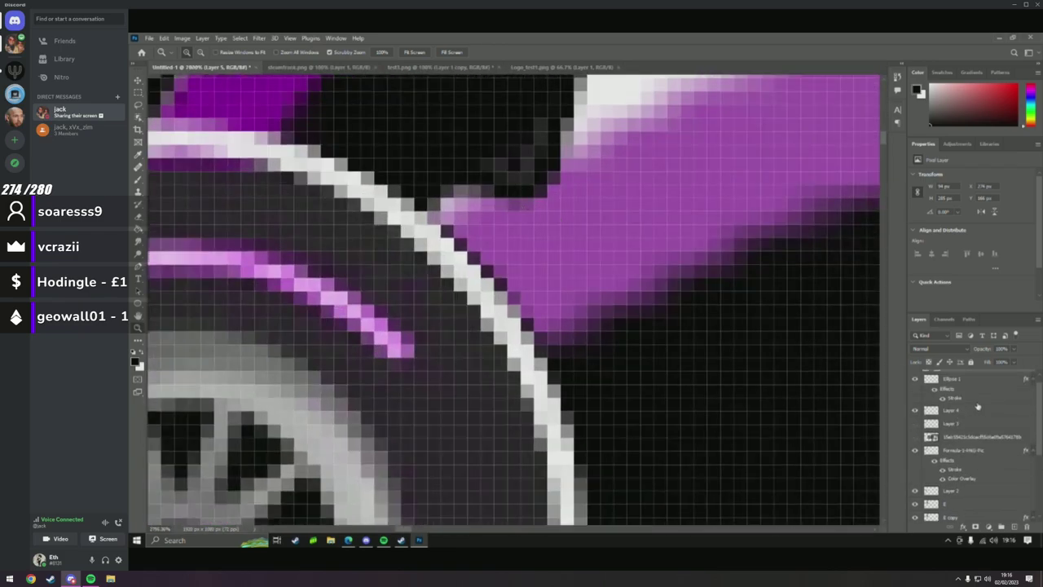
Add a new empty layer at the top of the layer stack and activate the Brush tool.
scroll(978, 406, "up", 1)
scroll(970, 475, "down", 3)
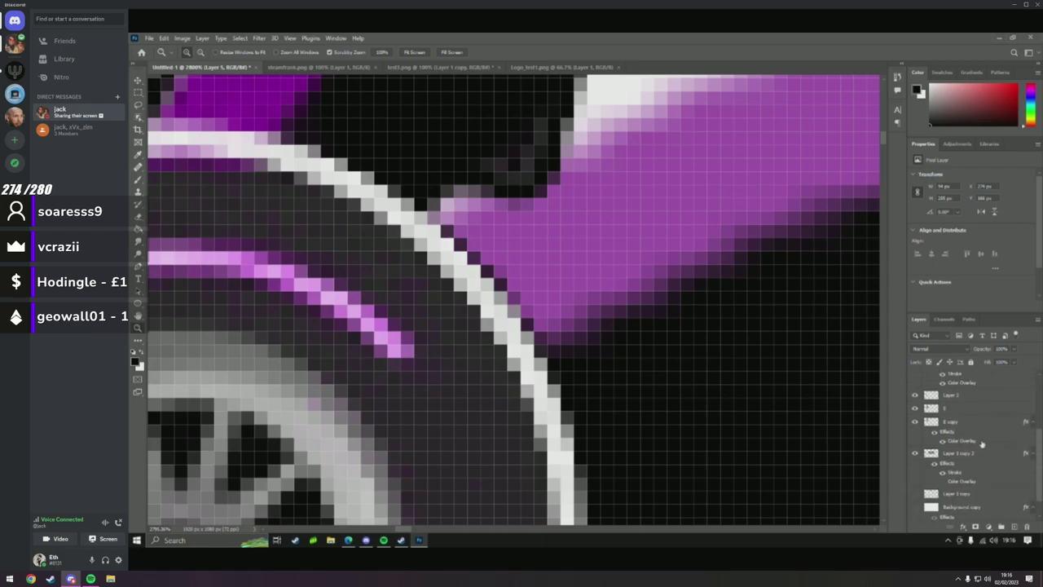
scroll(974, 473, "up", 3)
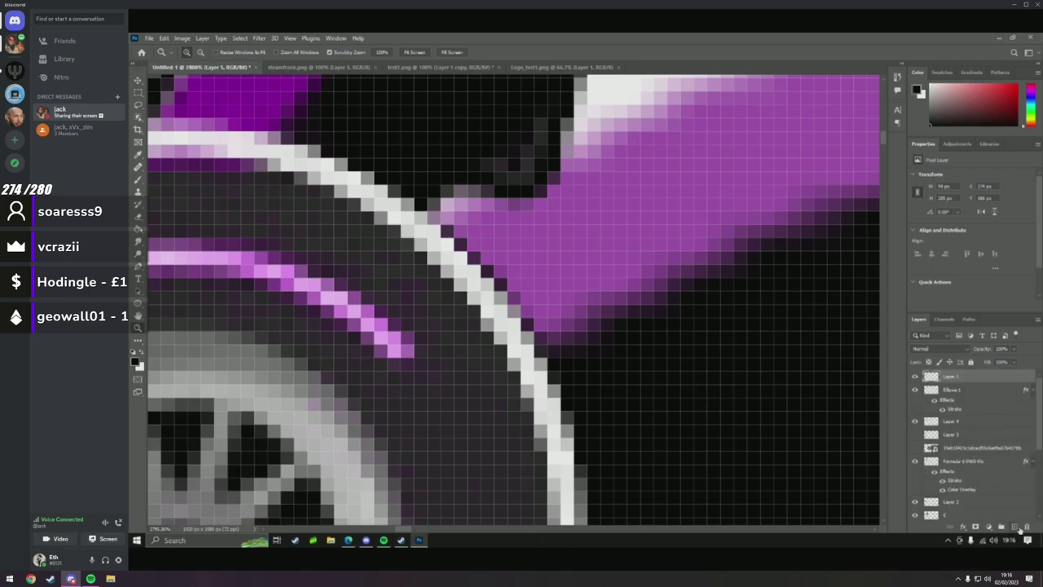
left_click(1016, 527)
key("b")
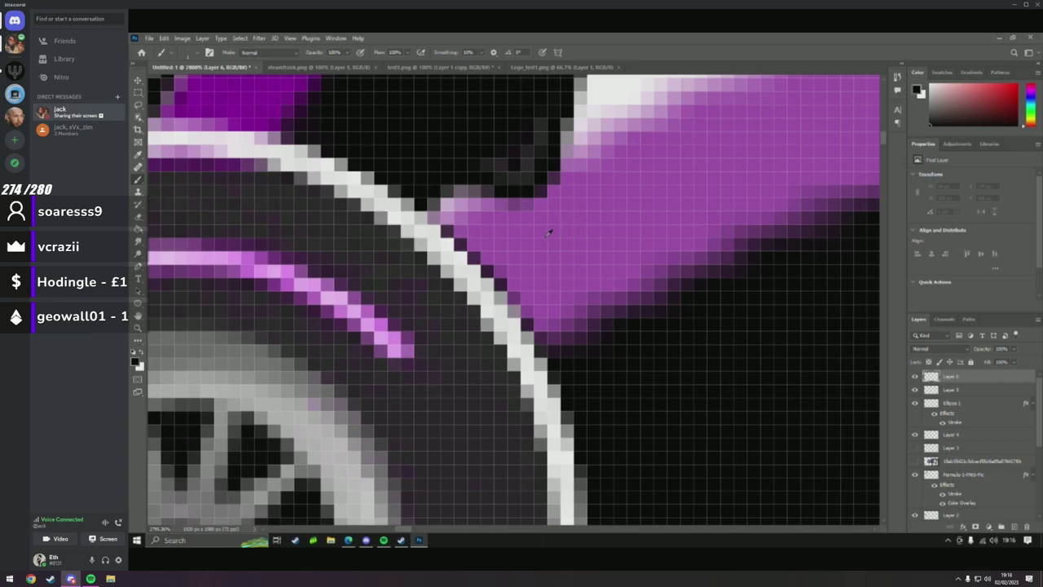
Brush the highlight's purple over the pale pixels at its inner tip beside the upper wheel, and check the logo.
scroll(283, 97, "up", 6)
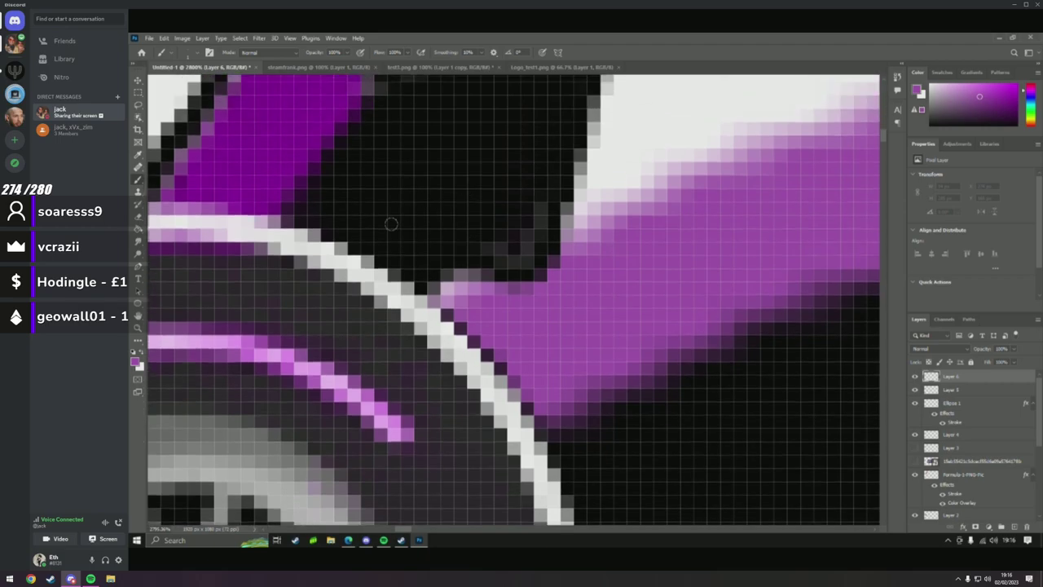
scroll(262, 196, "up", 1)
left_click(138, 327)
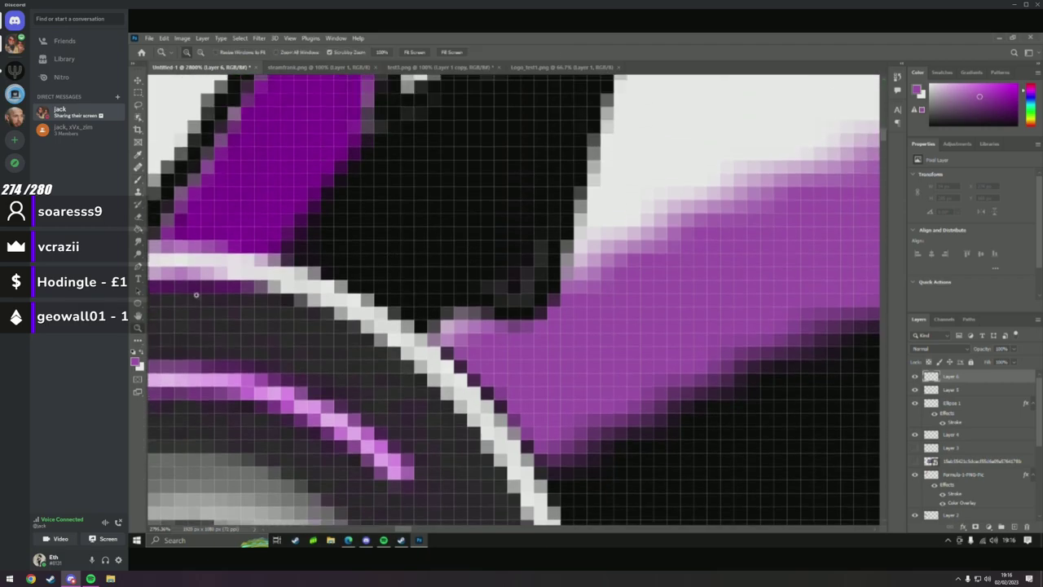
scroll(371, 256, "down", 10)
scroll(371, 256, "up", 10)
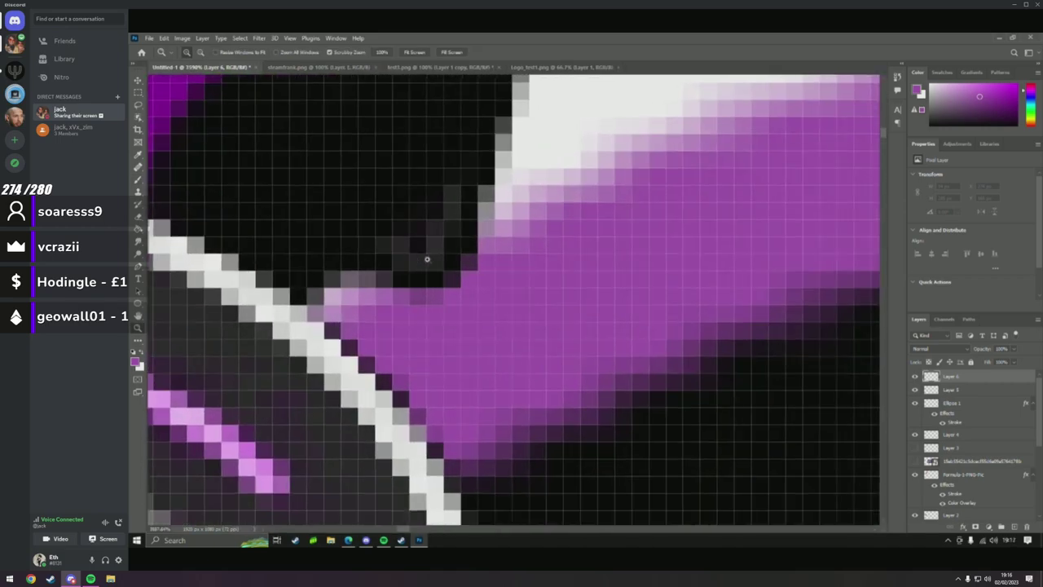
left_click(137, 178)
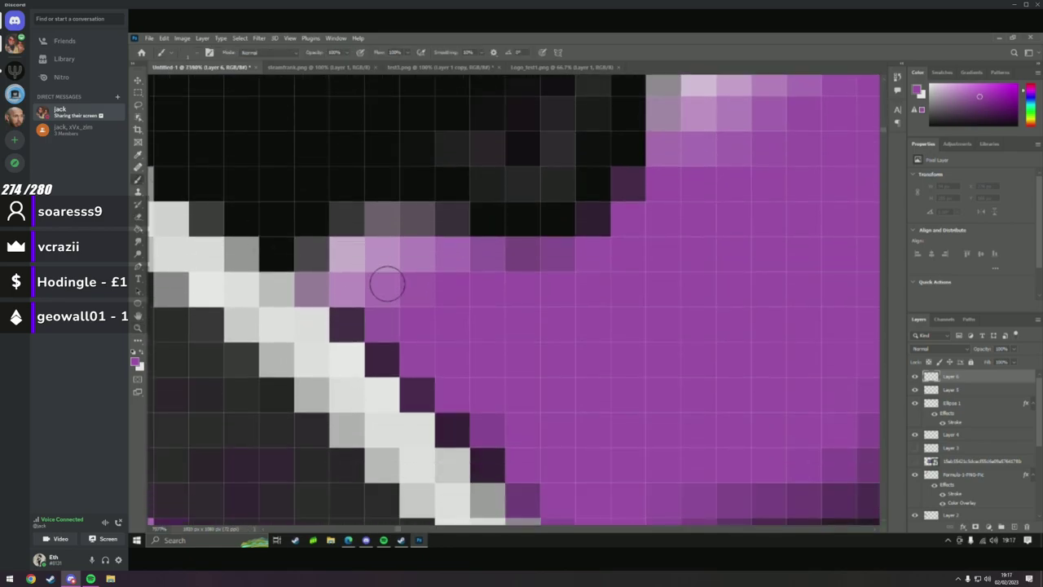
mouse_move(384, 279)
left_mouse_down()
mouse_move(364, 254)
mouse_move(407, 255)
mouse_move(351, 275)
mouse_move(360, 245)
mouse_move(414, 251)
mouse_move(354, 275)
mouse_move(392, 242)
mouse_move(596, 291)
left_mouse_up()
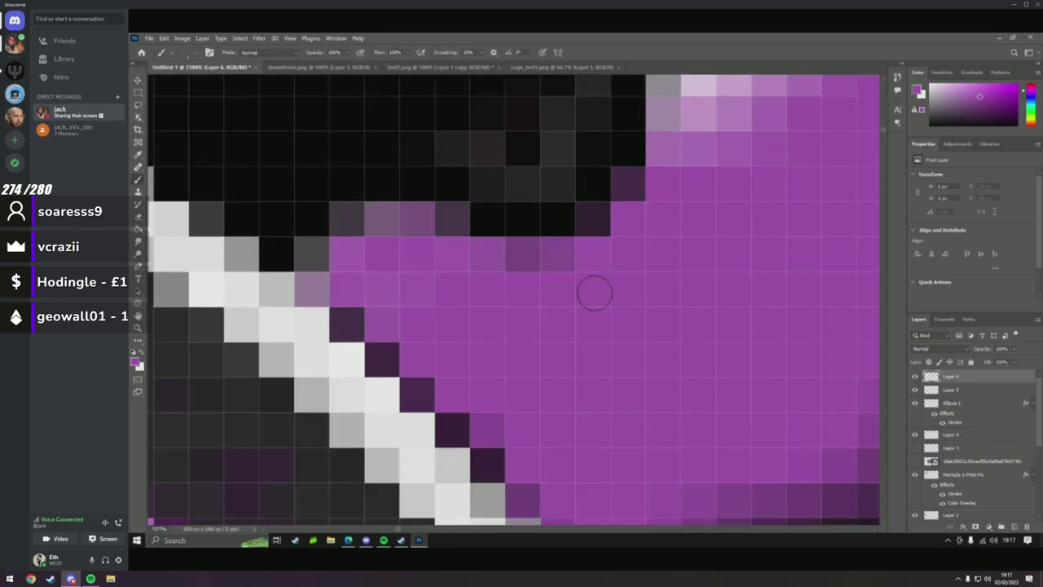
left_click(138, 328)
scroll(168, 298, "down", 10)
scroll(168, 298, "down", 2)
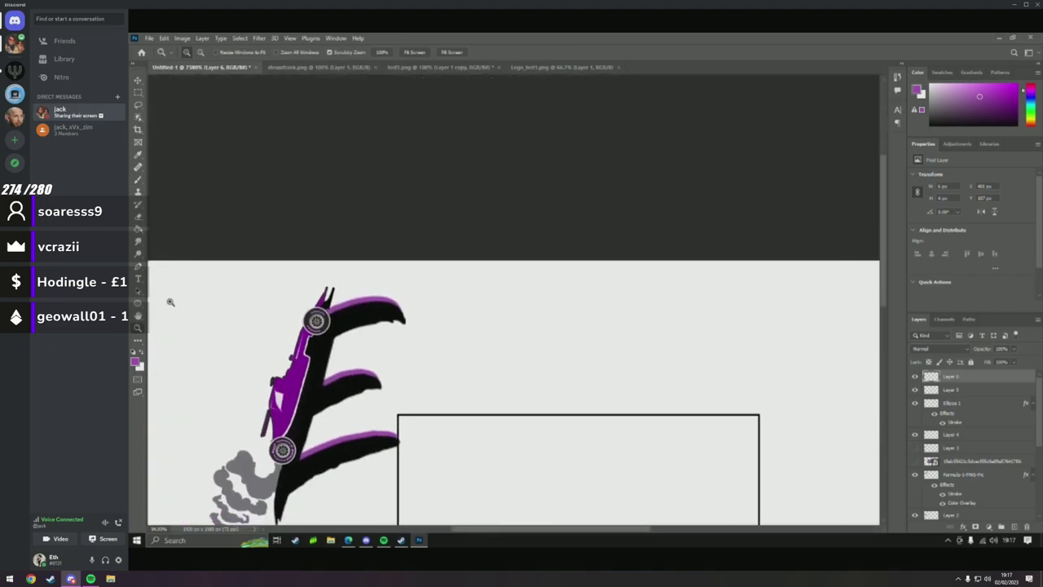
Paint the dark pixels between the purple highlight and the upper wheel's white outline purple, down to the highlight's lower corner.
scroll(210, 306, "up", 2)
scroll(210, 305, "up", 10)
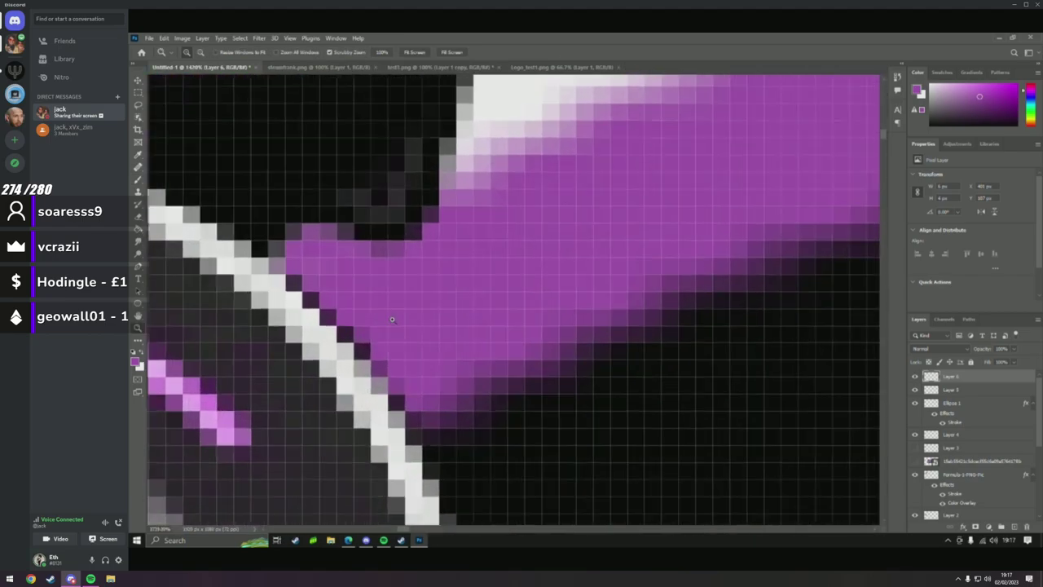
scroll(308, 284, "up", 2)
left_click(138, 180)
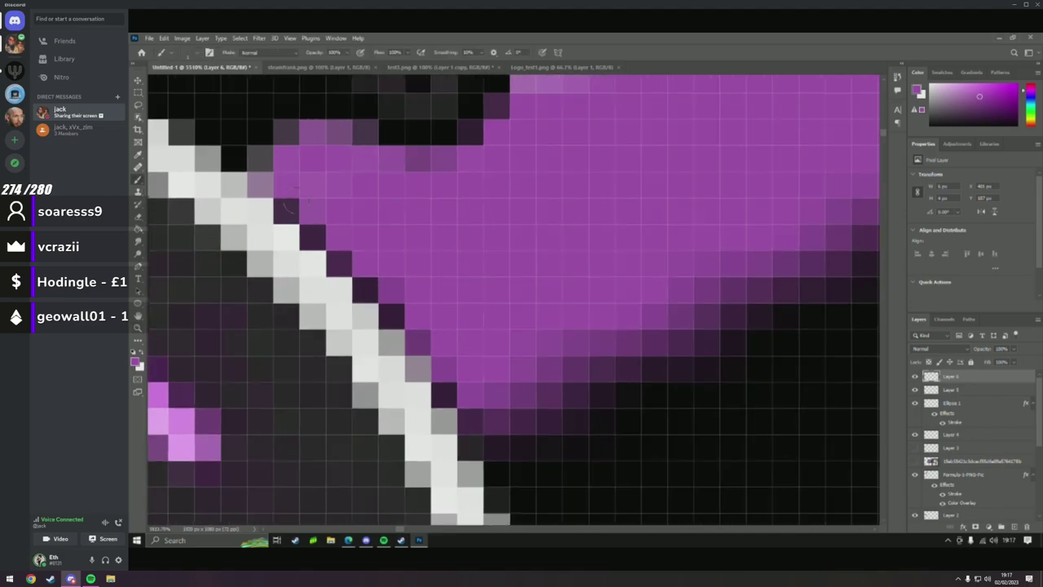
left_click(287, 211)
left_click(313, 237)
left_click(339, 263)
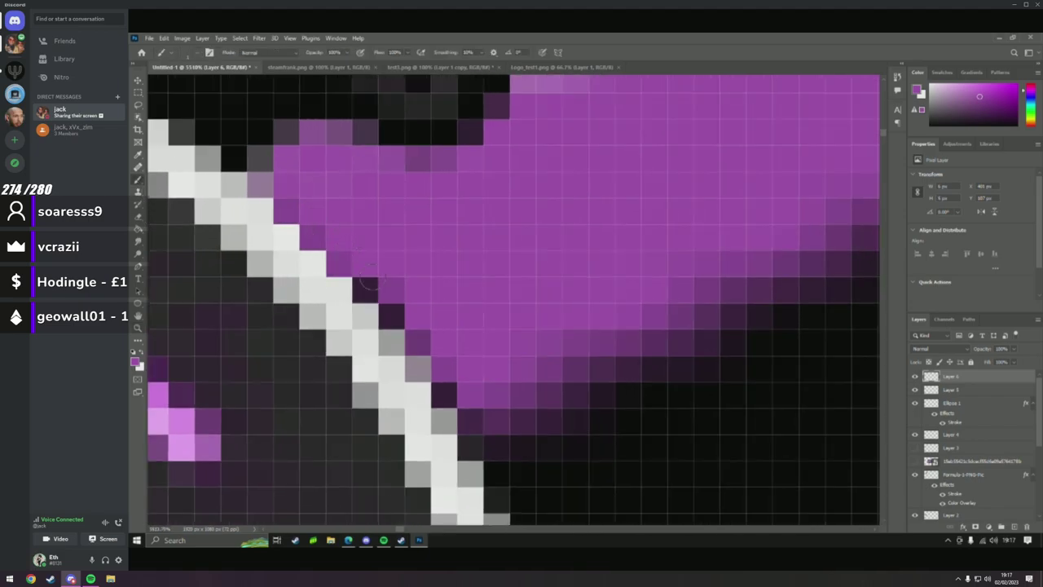
left_click(365, 289)
left_click(392, 317)
left_click(416, 342)
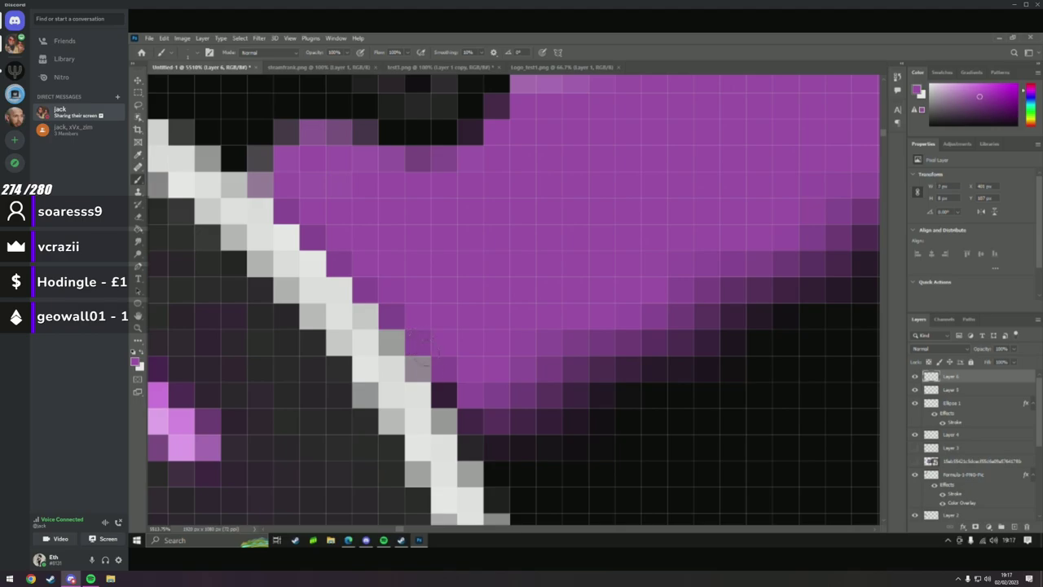
left_click(445, 391)
left_click(471, 419)
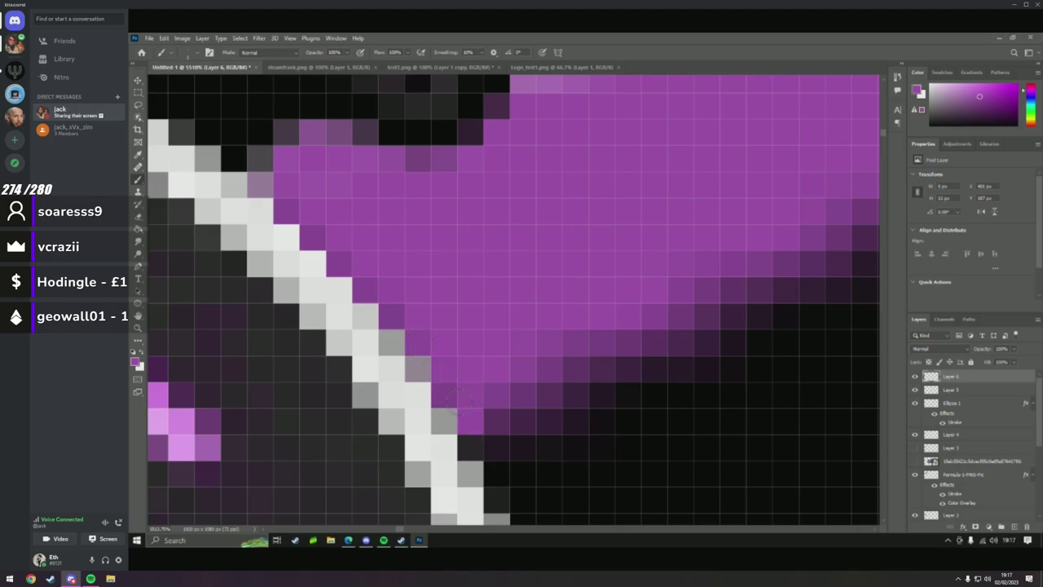
left_click(138, 327)
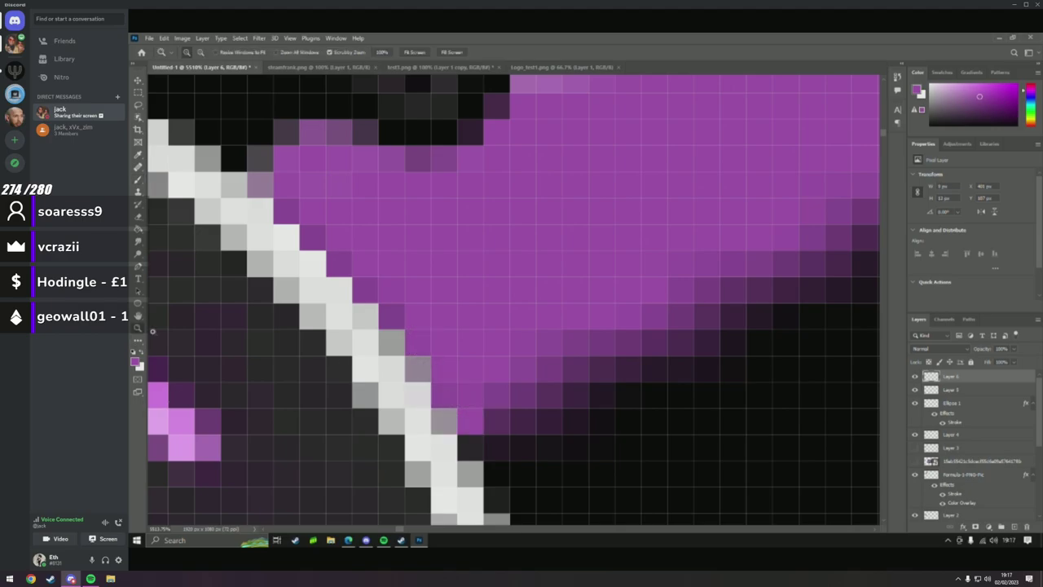
scroll(163, 334, "down", 10)
Dab one more touch of purple along the upper wheel's white outline and check the whole logo at a small scale.
scroll(273, 334, "up", 12)
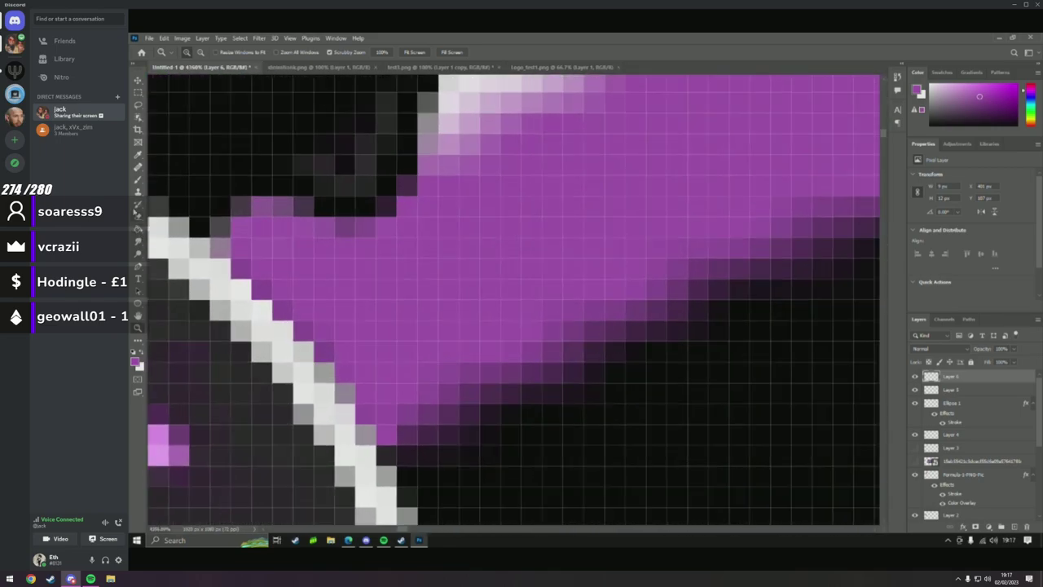
left_click(138, 179)
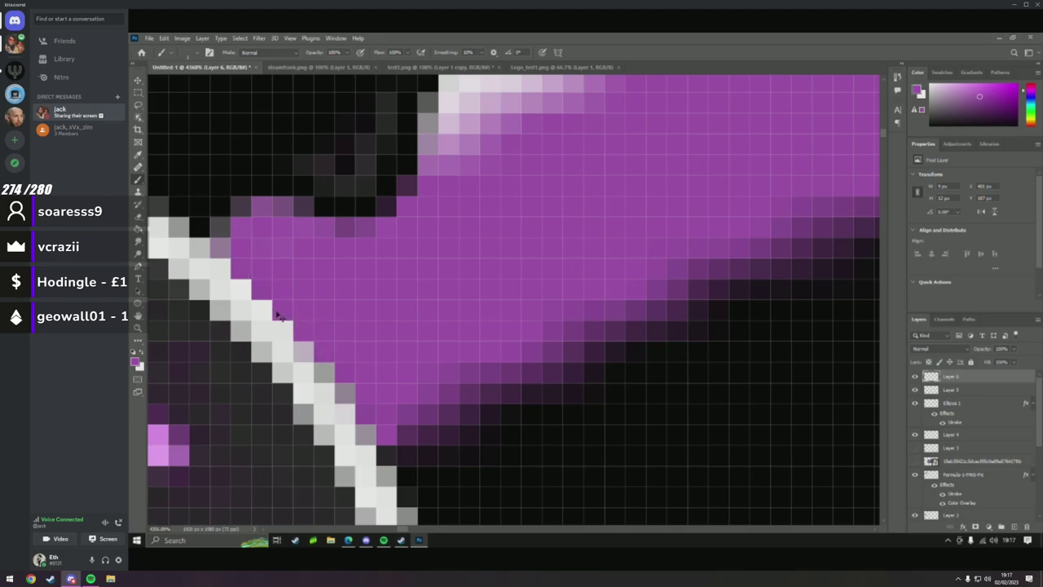
left_click(327, 359)
left_click(137, 328)
key("ctrl+minus")
key("ctrl+minus")
key("ctrl+minus")
key("ctrl+minus")
key("ctrl+minus")
key("ctrl+minus")
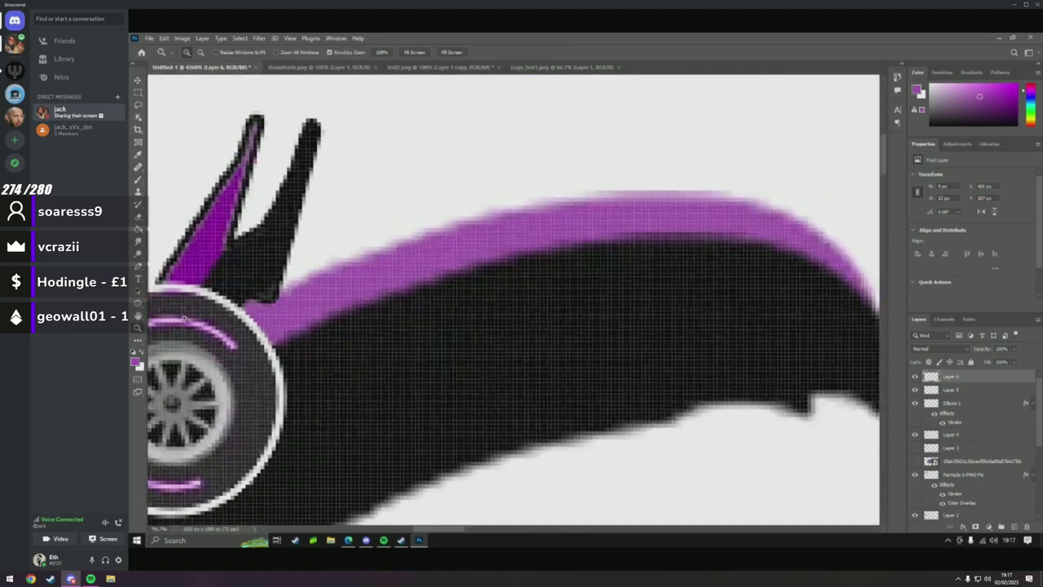
key("ctrl+minus")
key("ctrl+minus")
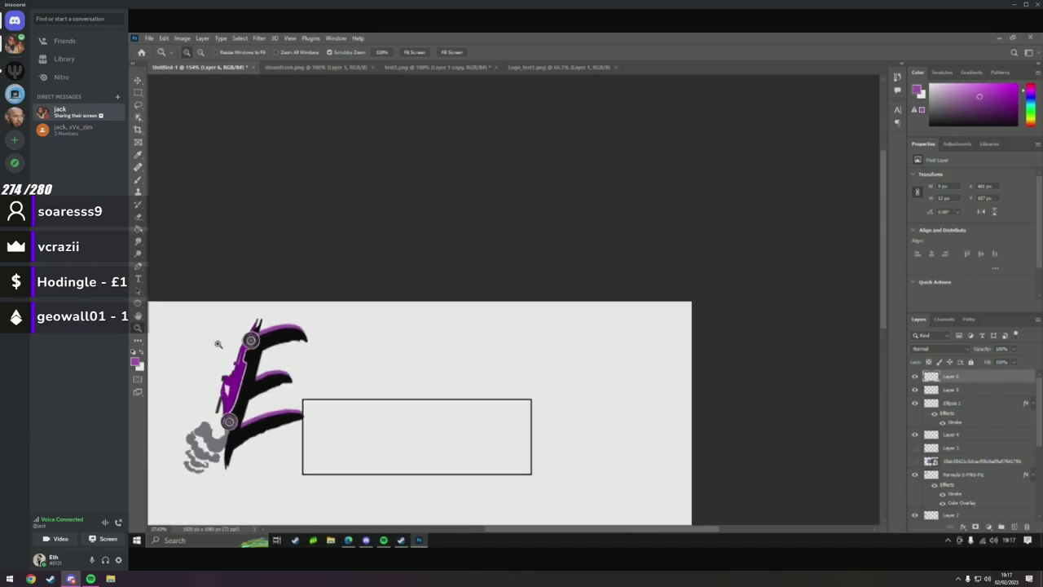
Sample the smoke's grey and paint over the light pixels on the smoke's edge just below the lower wheel, checking the result.
key("ctrl+plus")
key("ctrl+plus")
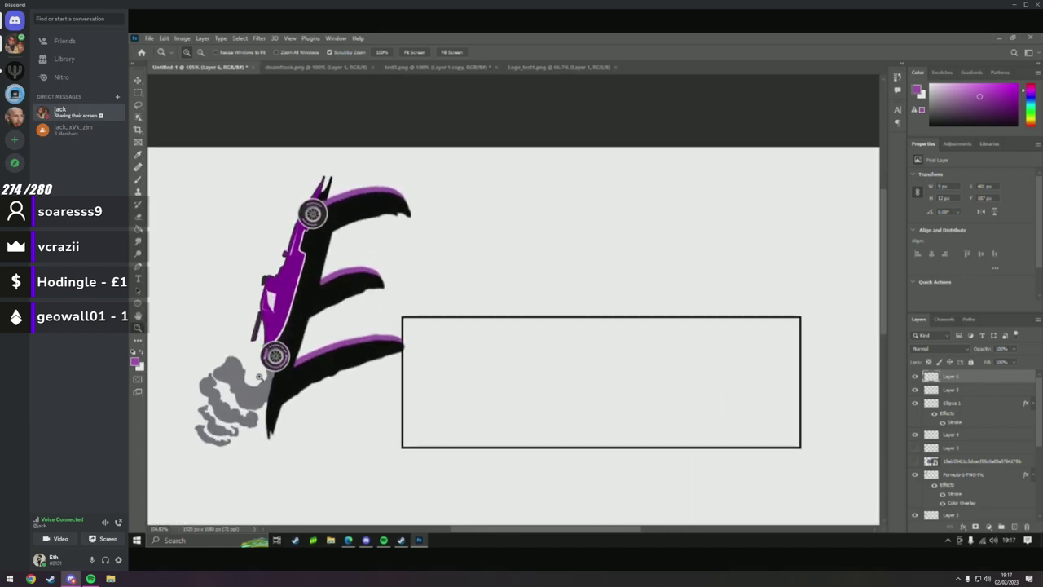
scroll(275, 376, "up", 8)
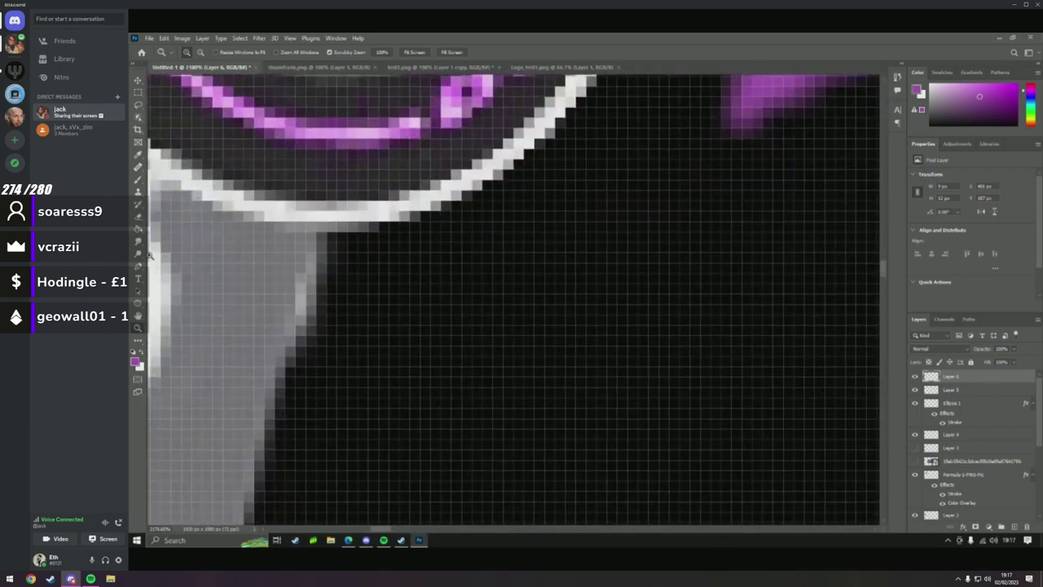
scroll(222, 300, "down", 2)
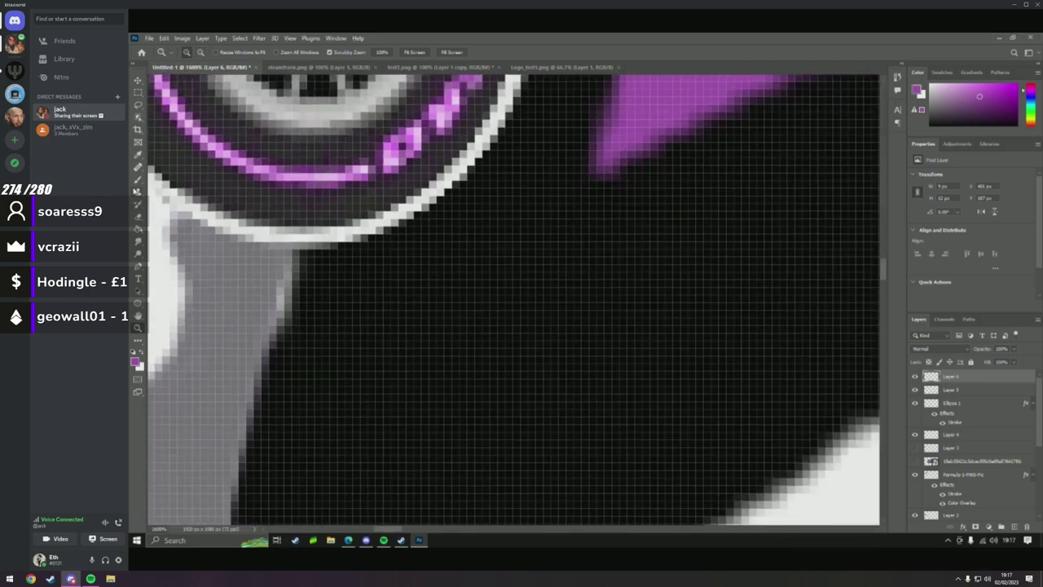
key("b")
left_click(221, 296, "alt")
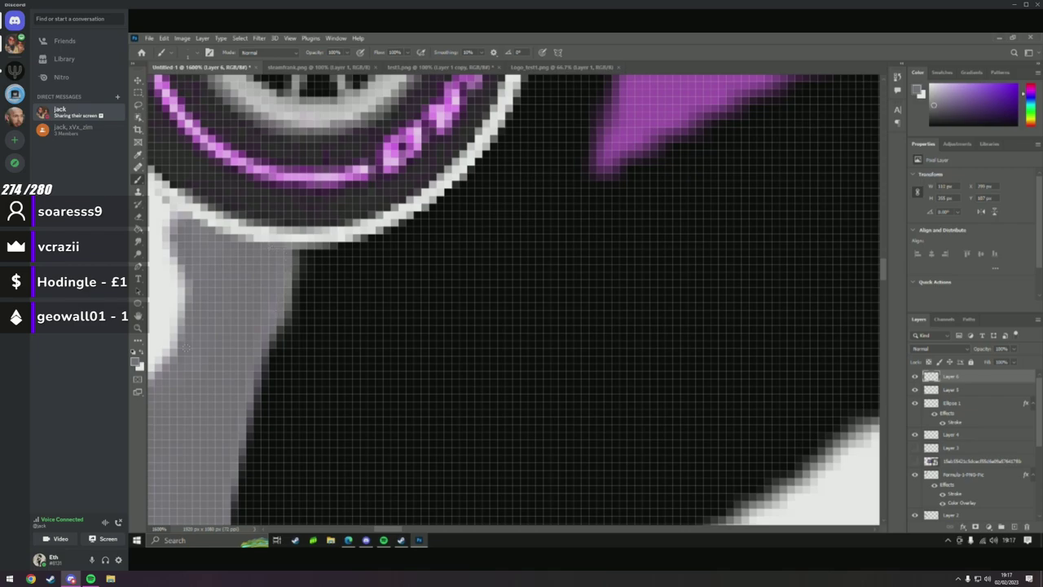
key("z")
scroll(222, 348, "down", 12)
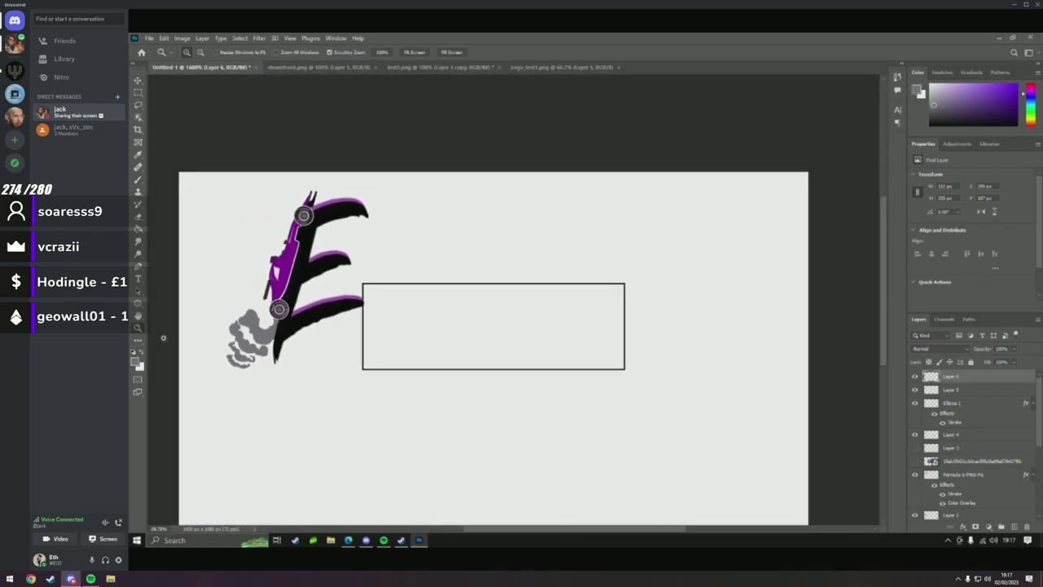
scroll(221, 348, "up", 5)
scroll(324, 283, "down", 7)
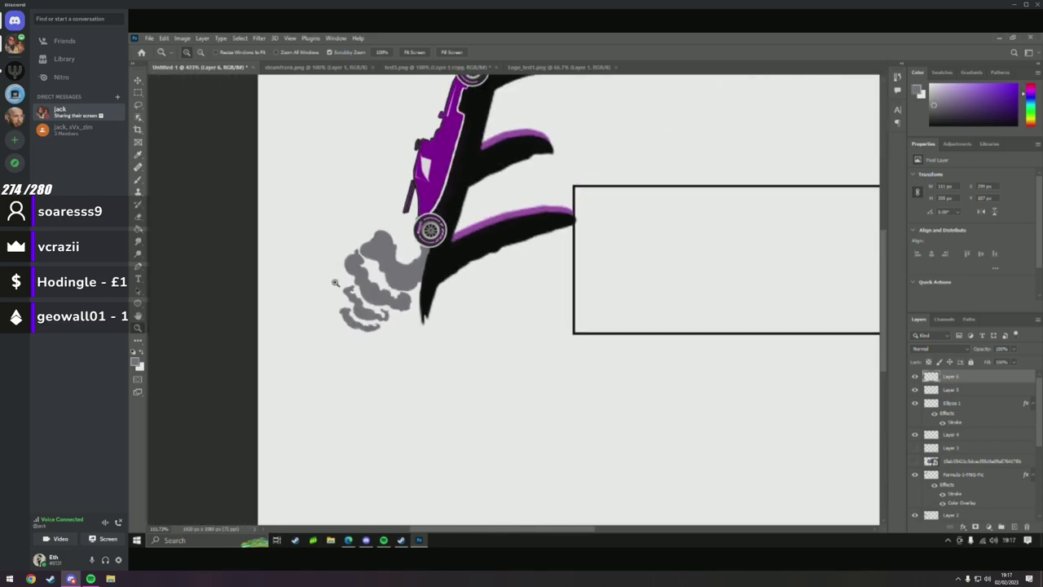
scroll(324, 283, "up", 2)
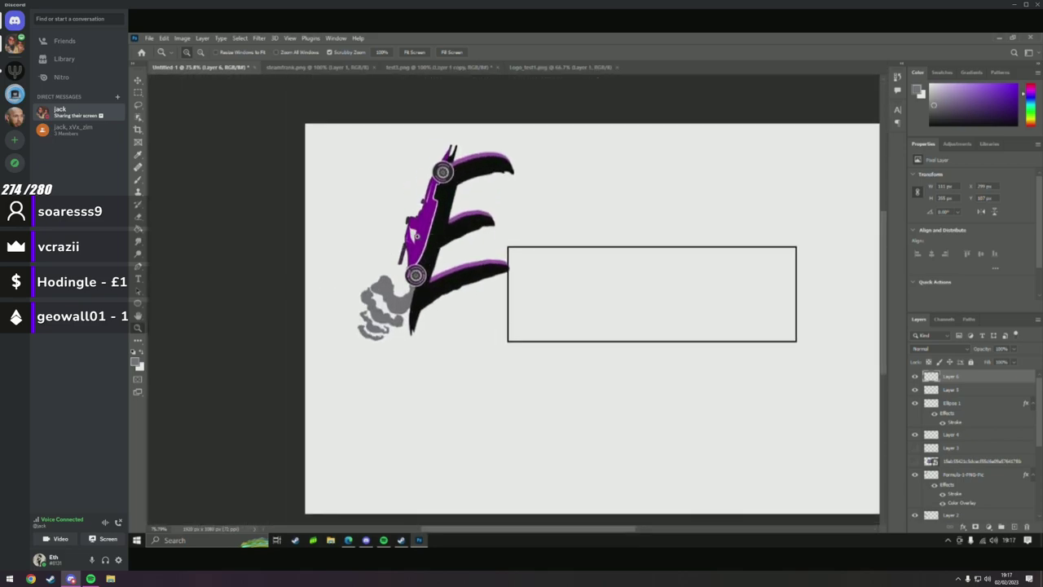
Sample the car body's purple and paint over the pale line running beside and below the white patch near the lower wheel.
scroll(414, 235, "up", 11)
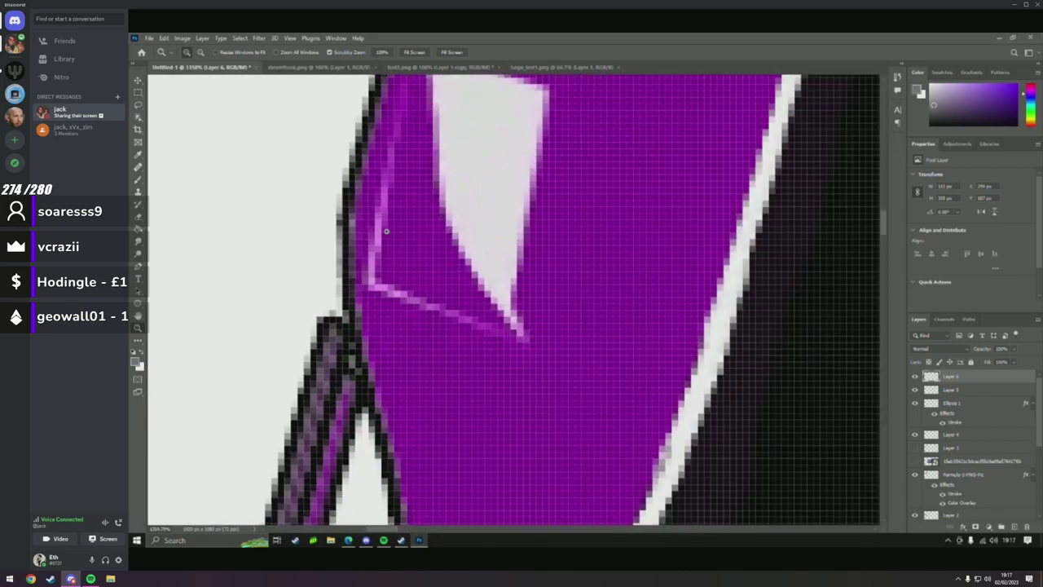
scroll(436, 233, "down", 13)
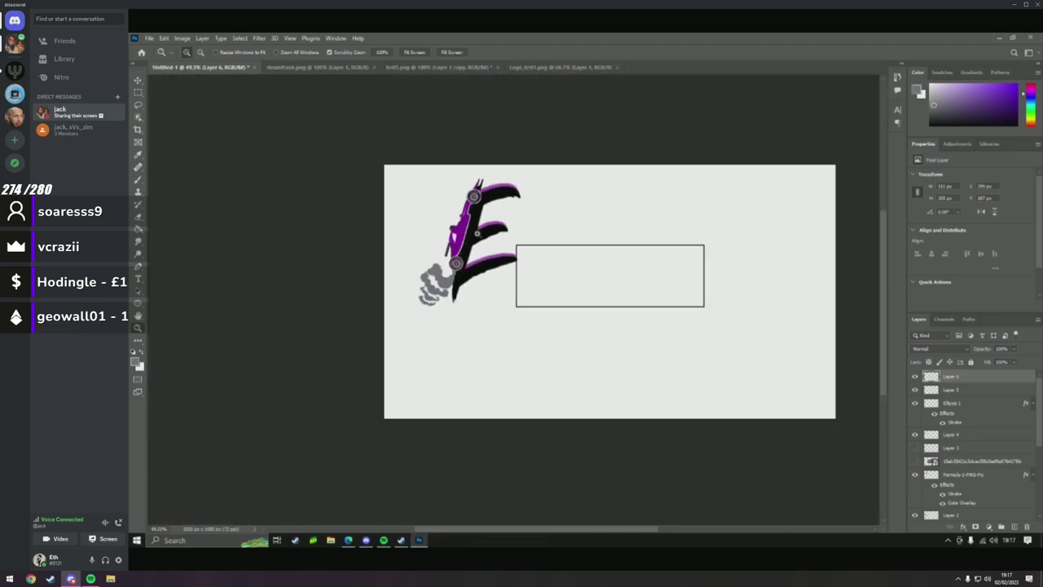
scroll(476, 234, "up", 14)
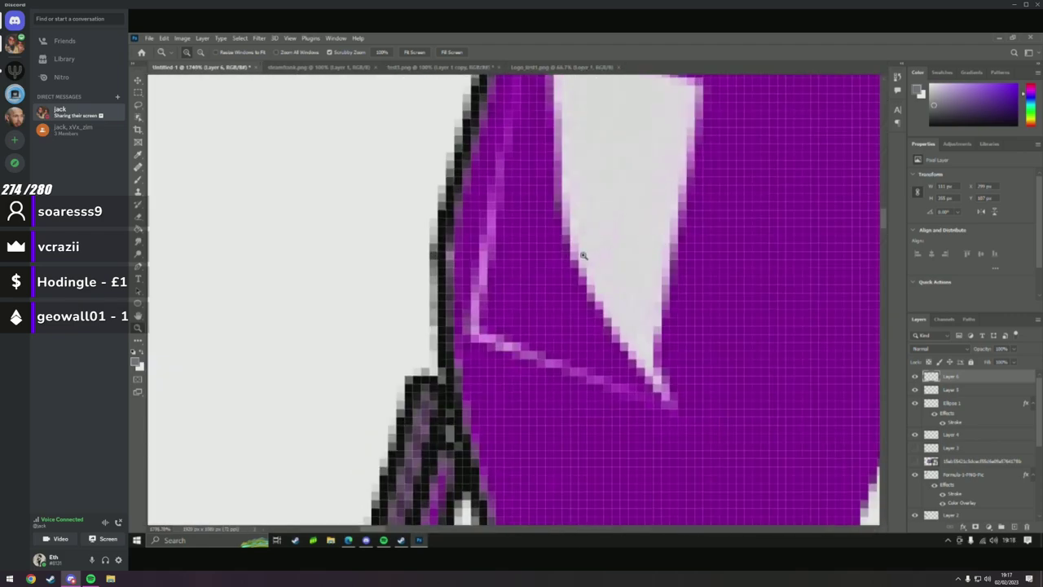
left_click(138, 179)
left_click(533, 266, "alt")
mouse_move(491, 204)
left_mouse_down()
mouse_move(488, 284)
mouse_move(487, 245)
left_mouse_up()
right_click(525, 267)
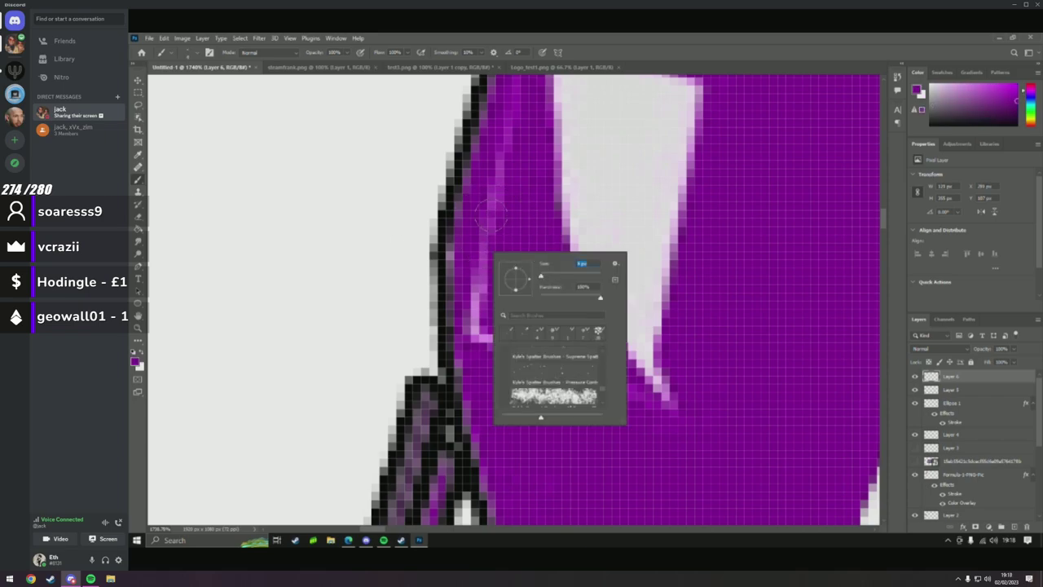
mouse_move(489, 213)
left_mouse_down()
mouse_move(480, 307)
mouse_move(496, 344)
mouse_move(537, 366)
mouse_move(487, 331)
mouse_move(679, 420)
left_mouse_up()
scroll(568, 359, "up", 3)
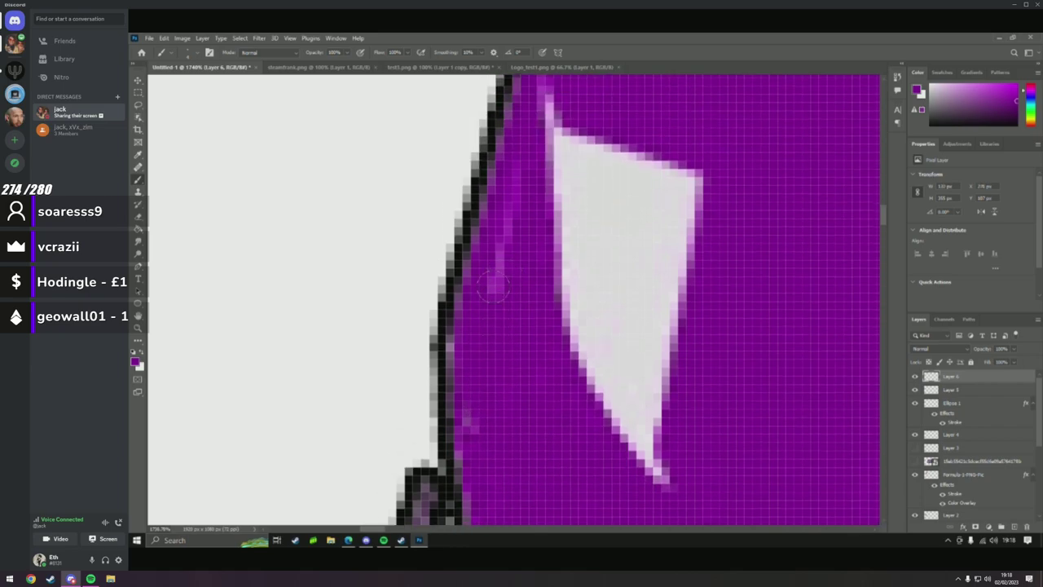
left_click_drag(489, 283, 506, 214)
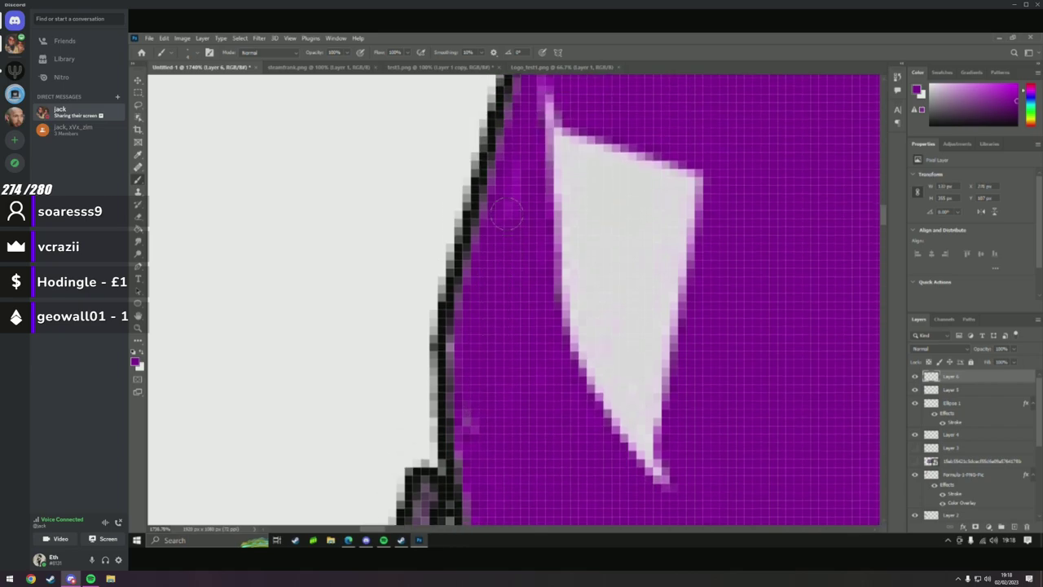
Brush purple over the pale spike of pixels rising from the white patch's upper corner.
left_click(137, 327)
scroll(454, 308, "down", 5)
scroll(472, 298, "up", 6)
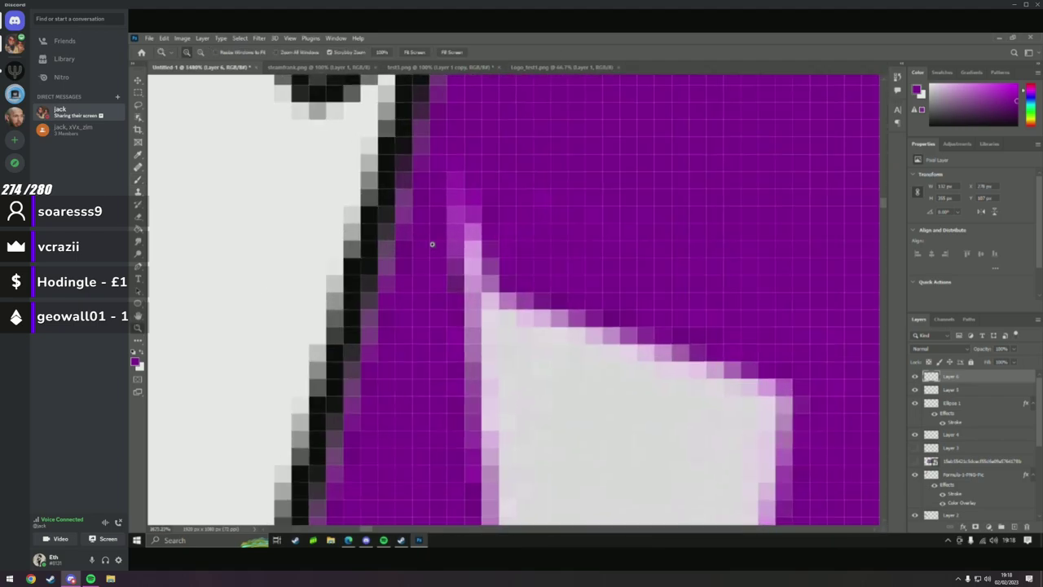
scroll(432, 243, "up", 1)
key("b")
mouse_move(470, 200)
left_mouse_down()
mouse_move(466, 255)
mouse_move(448, 273)
left_mouse_up()
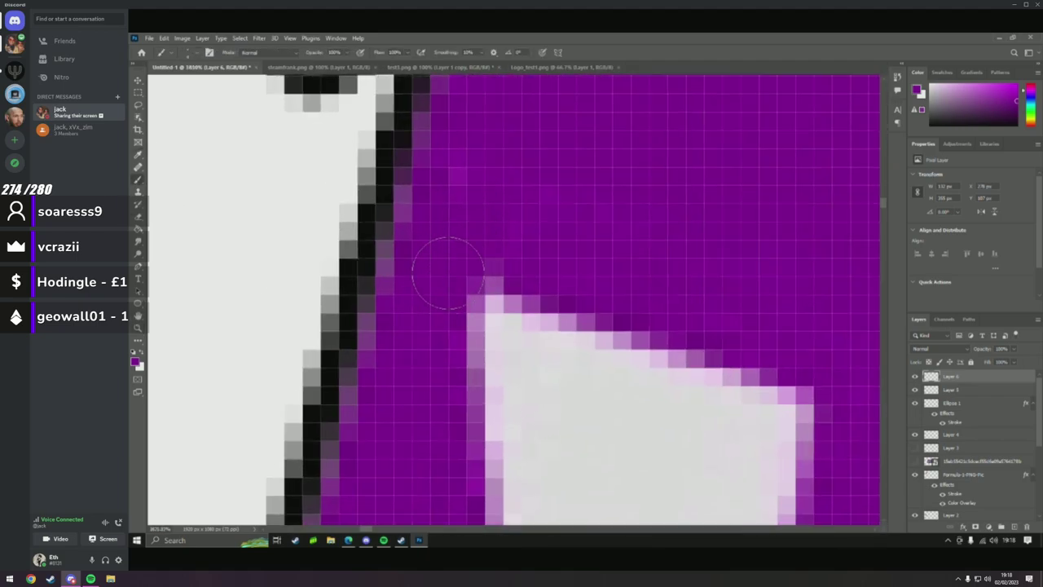
scroll(481, 221, "up", 1)
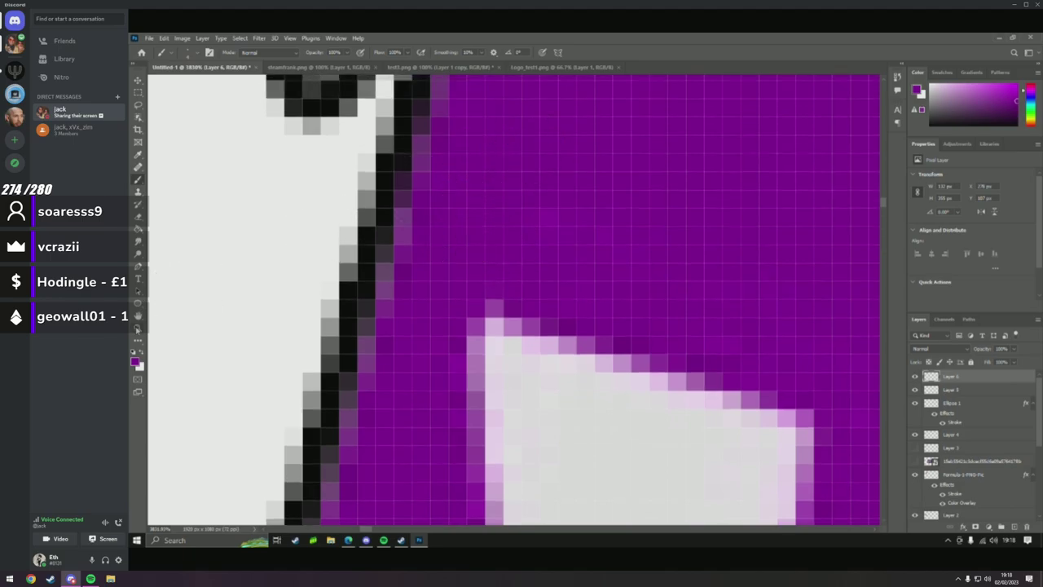
Dab purple over the light pixels on the inner side of the black outline's notch above the white patch.
key("z")
scroll(421, 309, "down", 5)
scroll(422, 310, "down", 1)
scroll(489, 285, "down", 2)
scroll(559, 244, "up", 3)
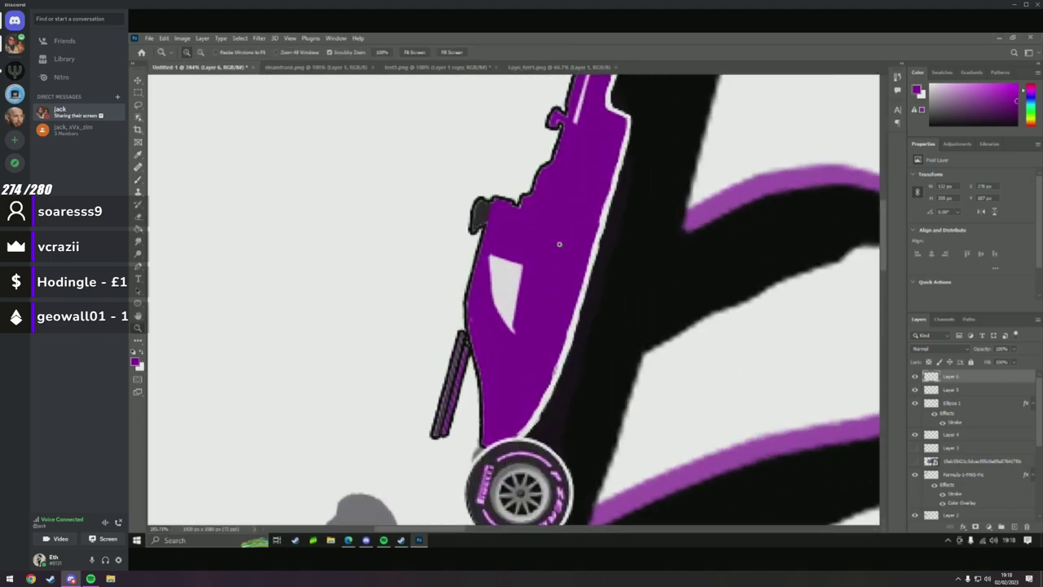
scroll(531, 203, "up", 8)
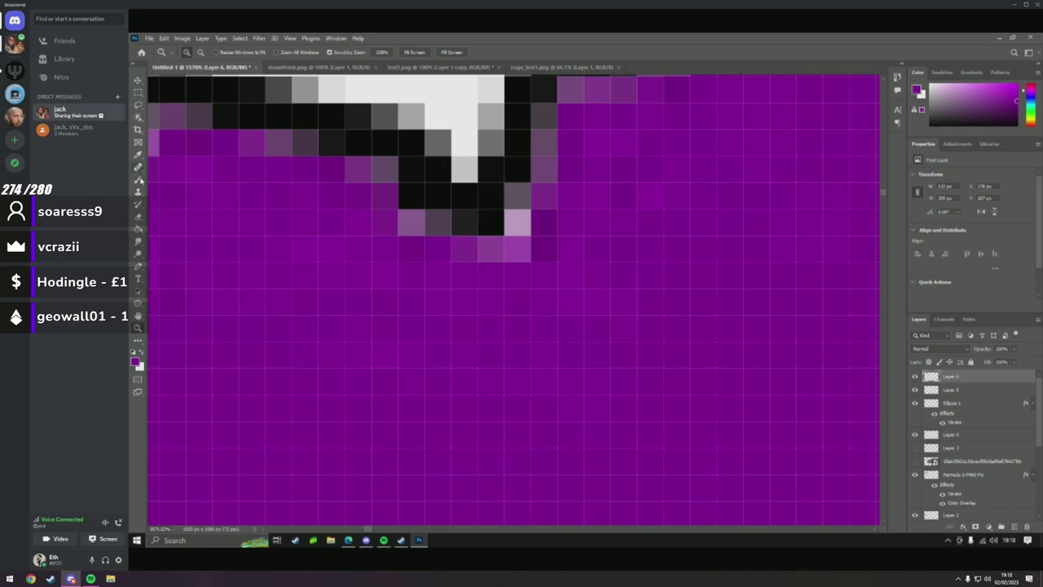
key("b")
mouse_move(554, 245)
left_mouse_down()
mouse_move(575, 252)
mouse_move(561, 247)
left_mouse_up()
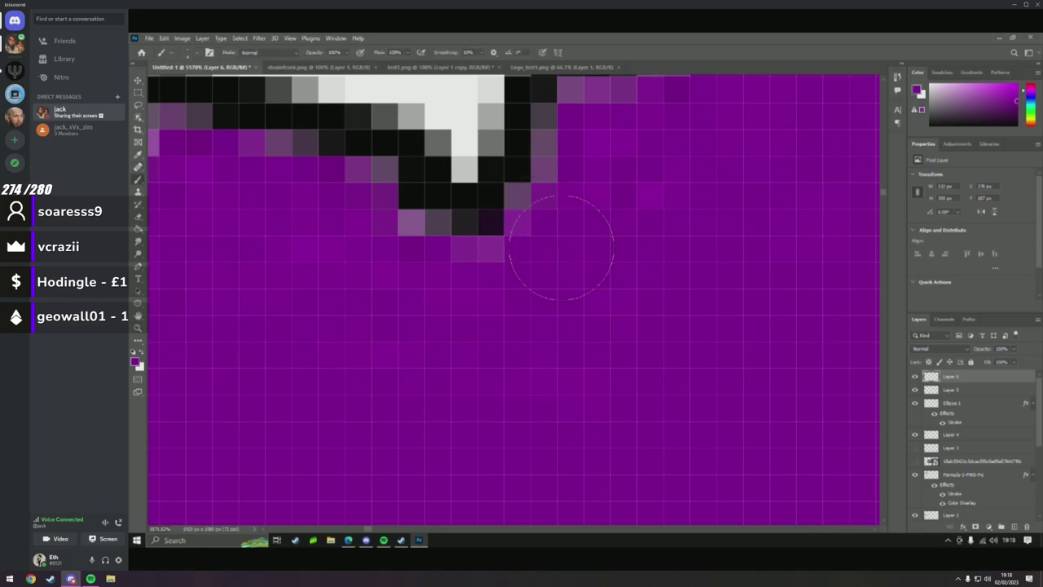
Touch up the pale pixel on the notch's other side with purple and check the car at small and large scale.
key("z")
scroll(492, 347, "down", 4)
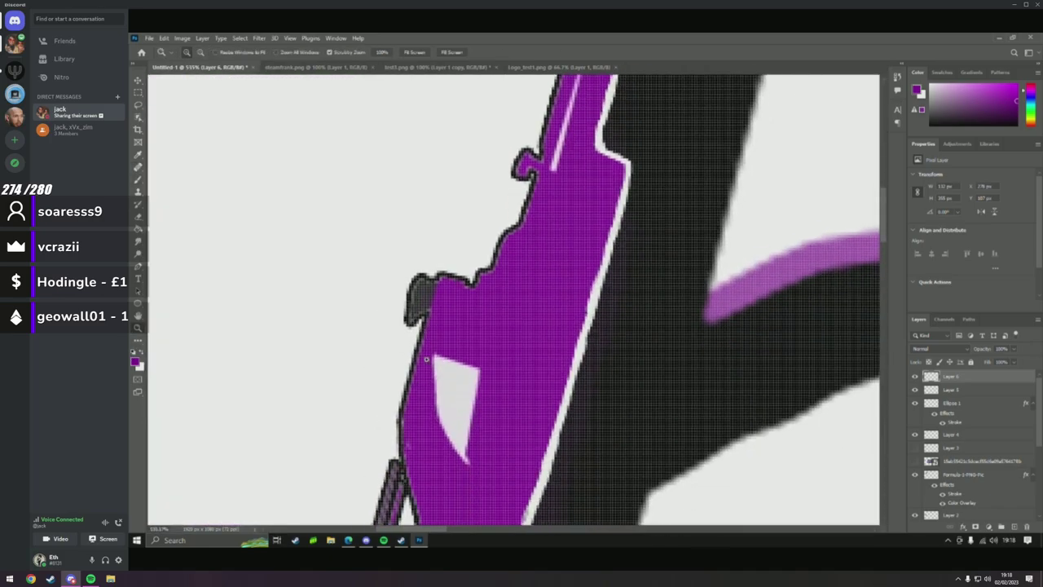
scroll(531, 271, "up", 2)
scroll(531, 271, "up", 9)
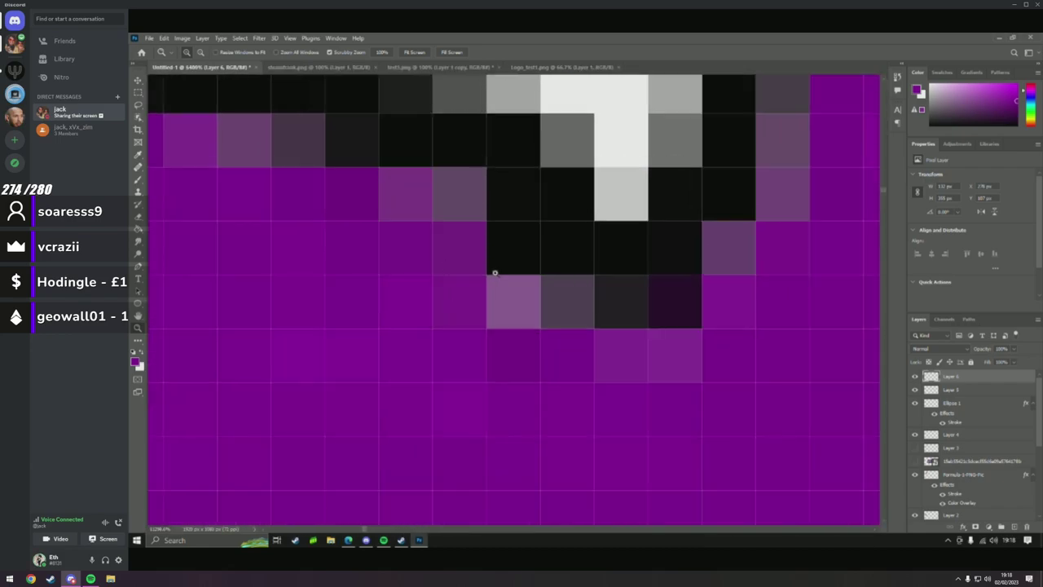
key("b")
left_click(459, 330)
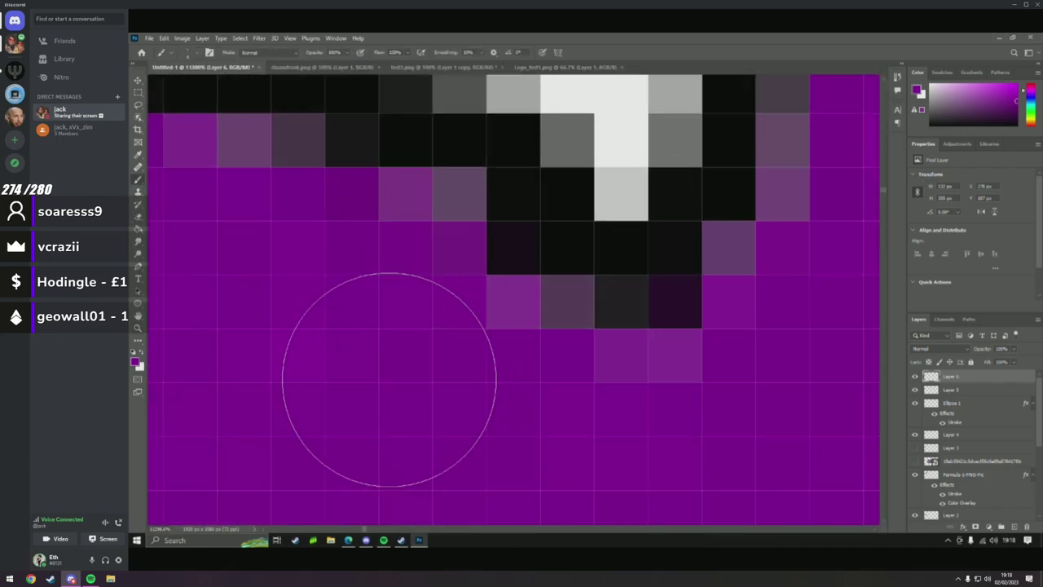
left_click(138, 327)
scroll(168, 331, "down", 12)
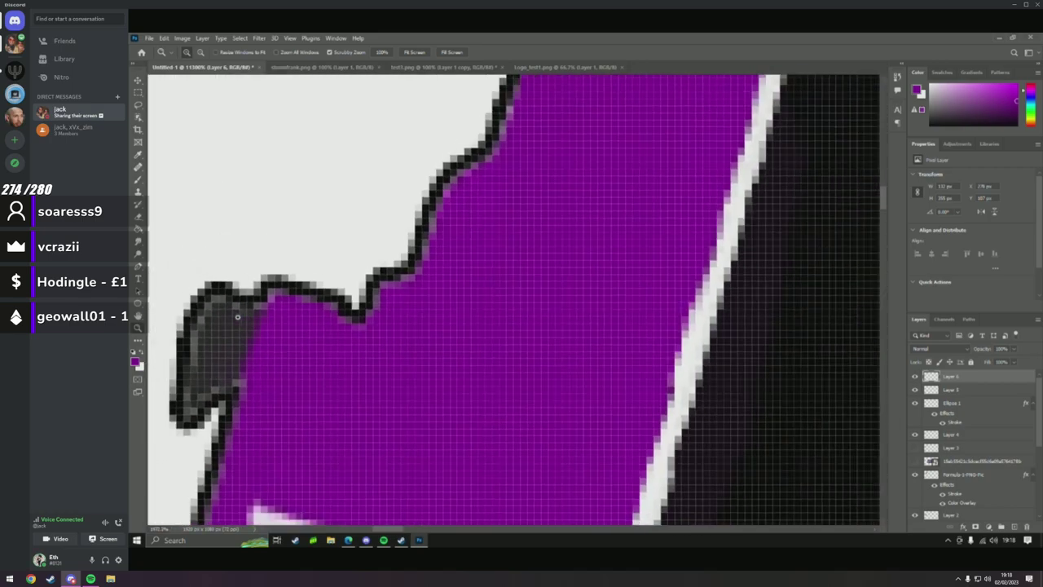
scroll(254, 371, "down", 3)
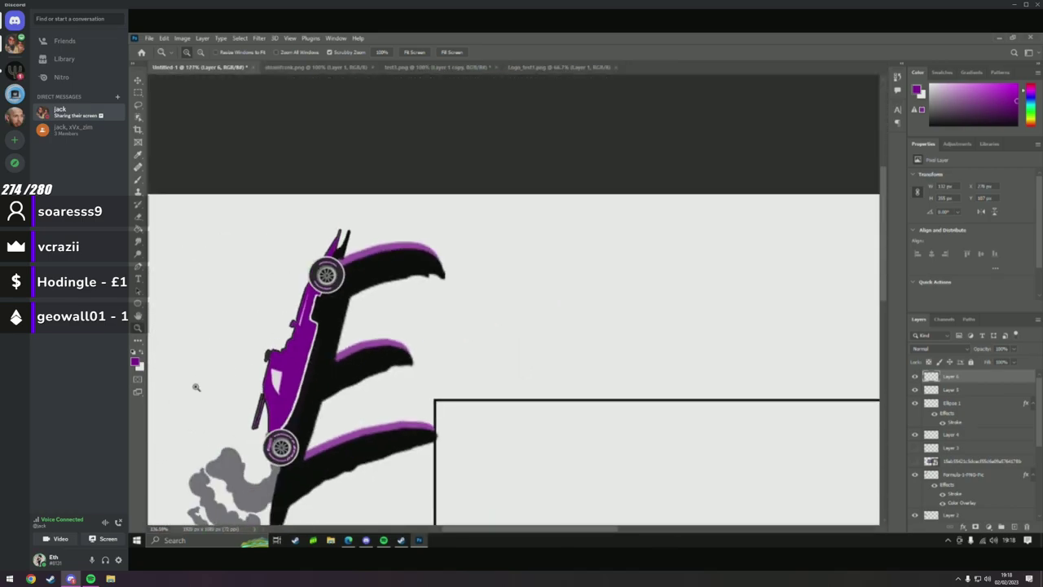
scroll(275, 372, "up", 10)
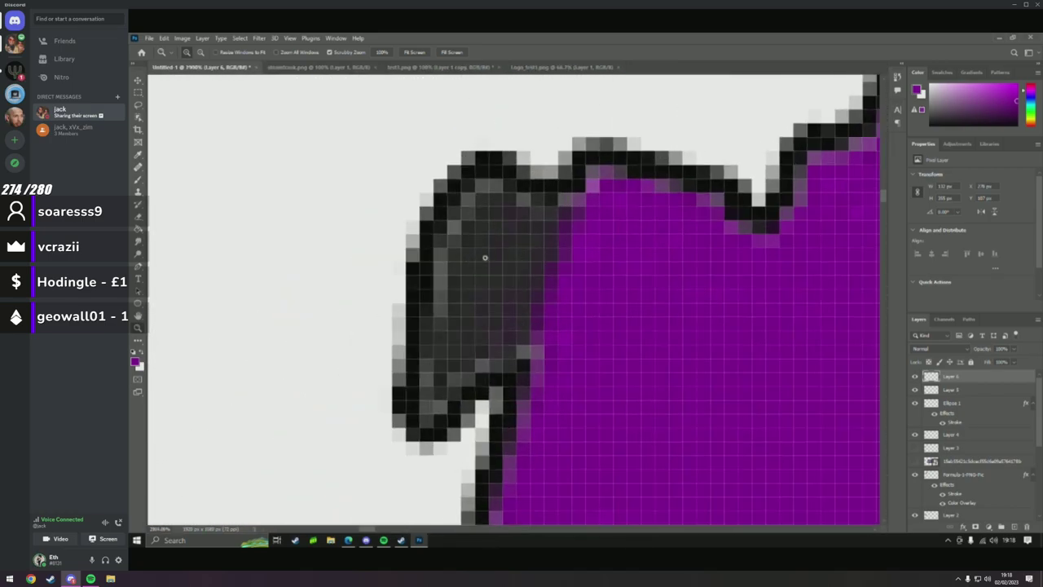
View the PsiSyn server's announcements in Discord and return to the shared screen.
left_click(16, 73)
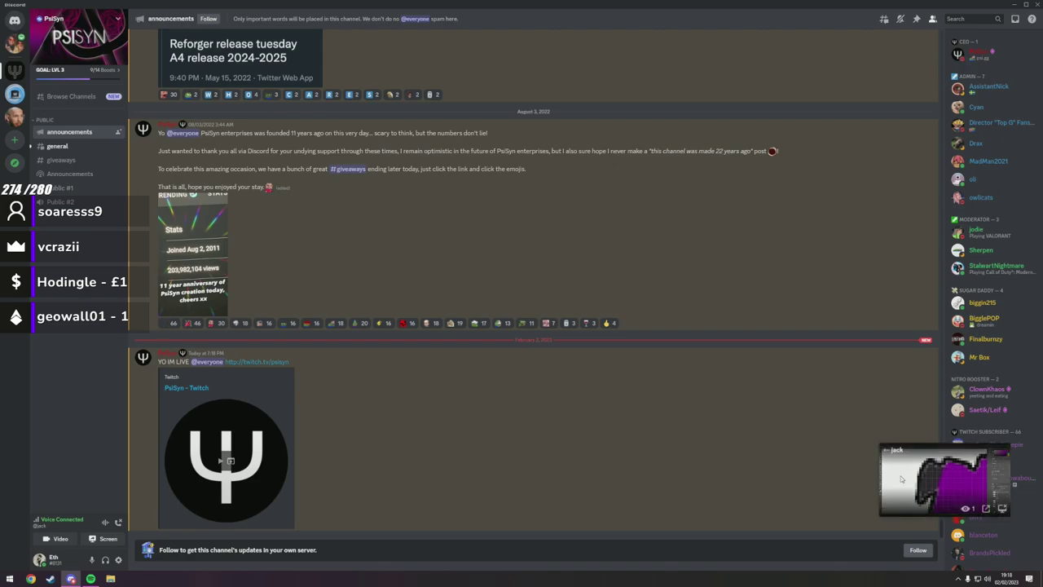
left_click(902, 478)
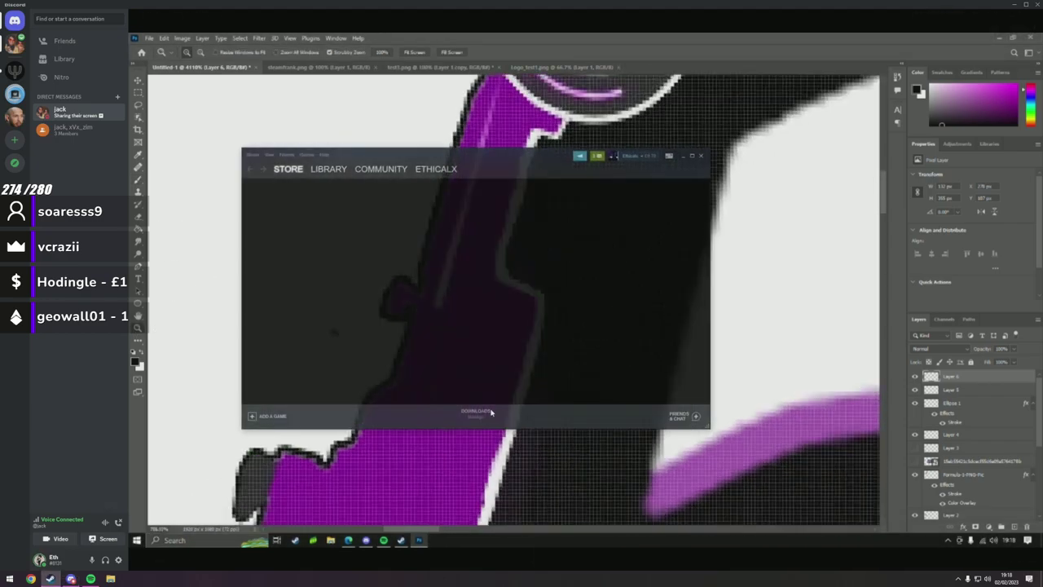
Open an offline friend's profile from the Steam friends list and look through its recent activity, badges, groups and friends.
left_click(692, 418)
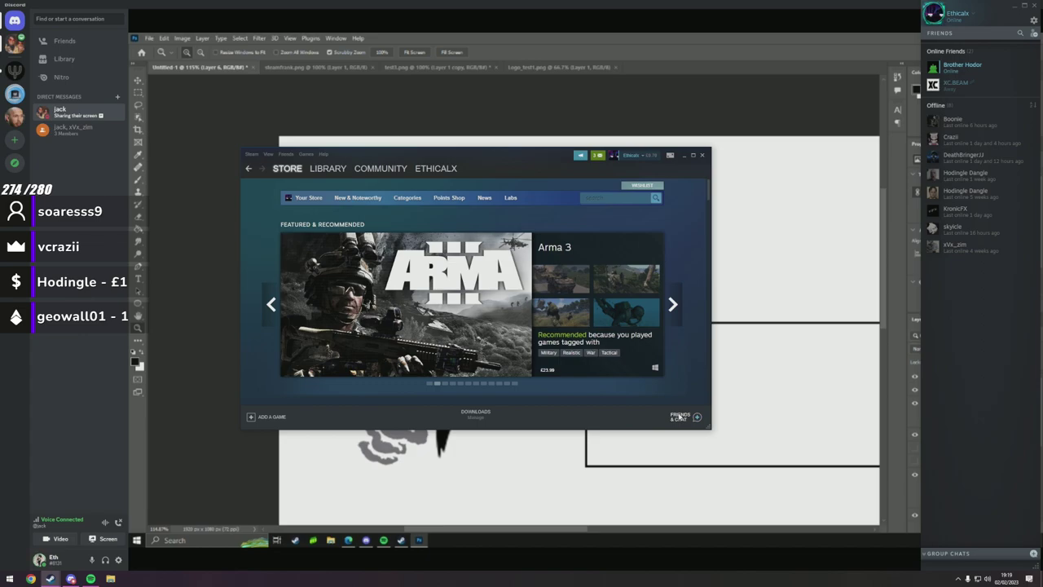
right_click(958, 214)
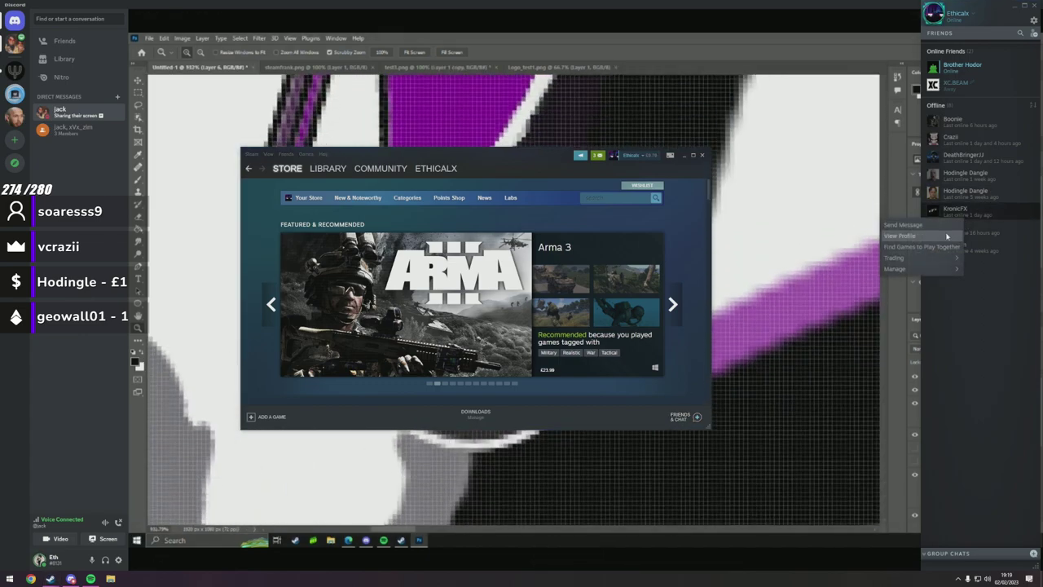
left_click(947, 236)
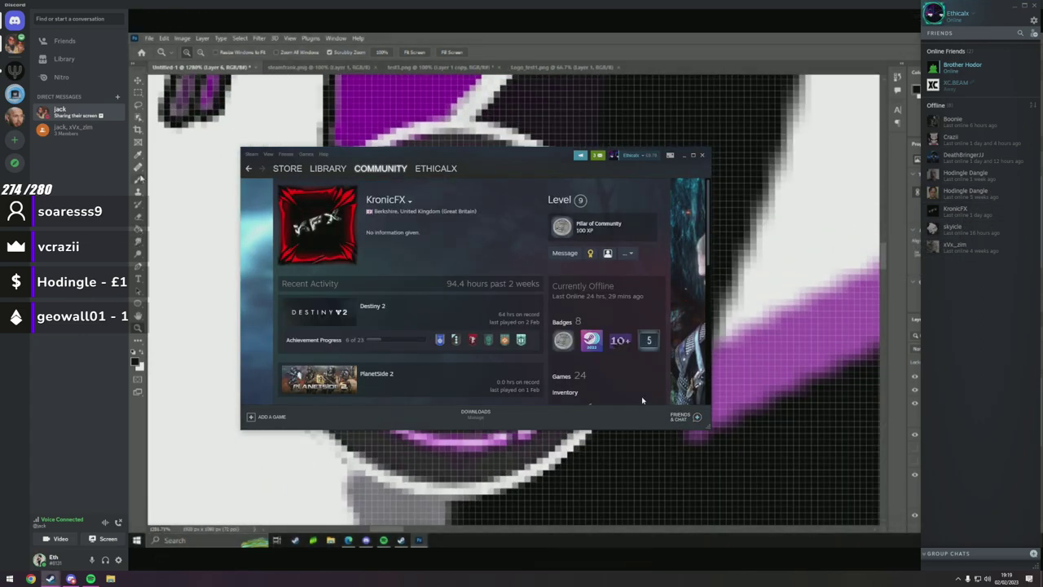
scroll(643, 396, "down", 8)
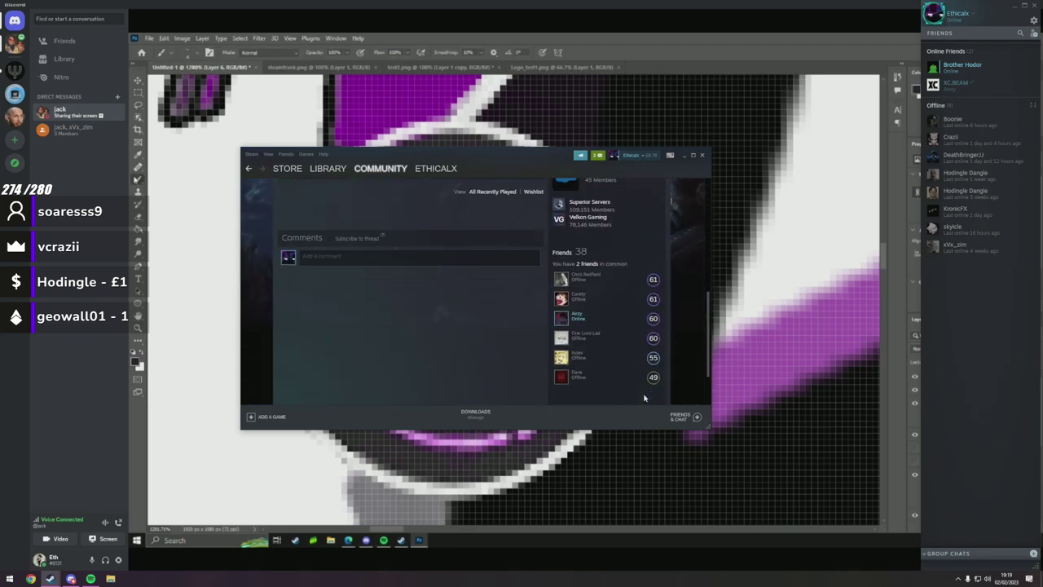
right_click(644, 398)
left_click(612, 392)
scroll(611, 394, "up", 5)
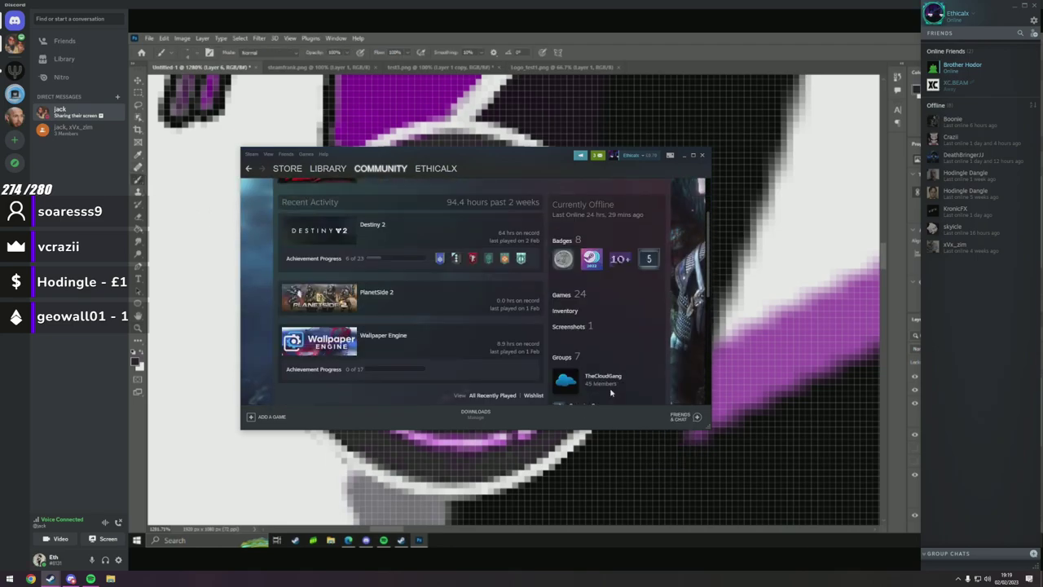
scroll(611, 393, "up", 2)
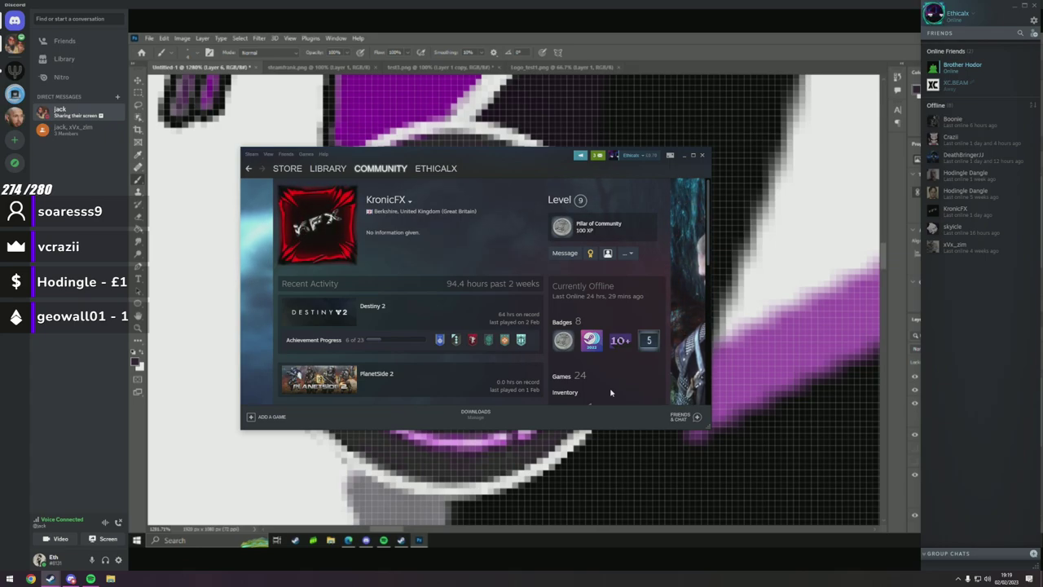
scroll(609, 391, "down", 1)
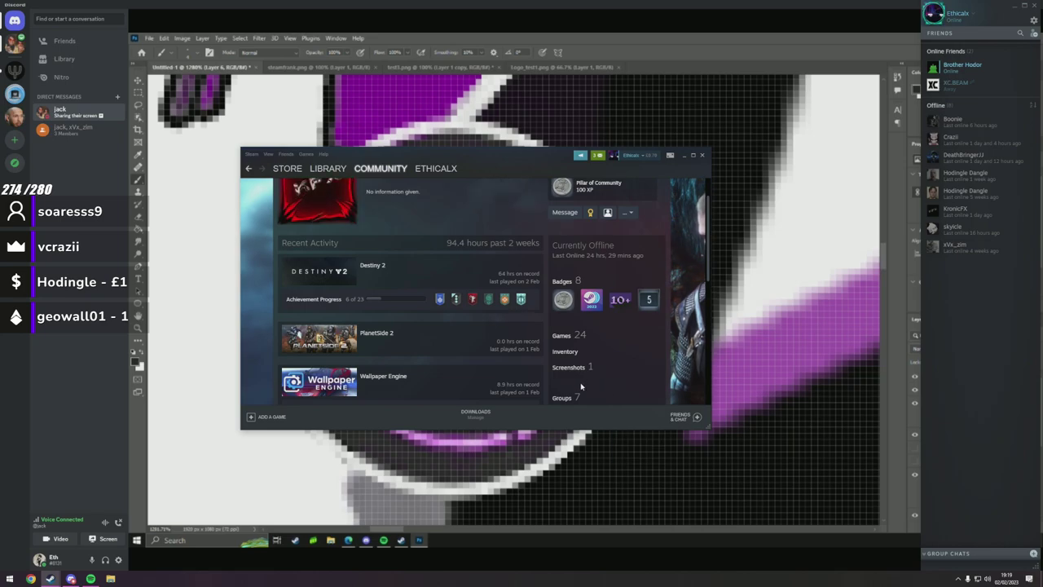
View the online friends list in Discord and reopen the shared screen of the logo.
left_click(70, 48)
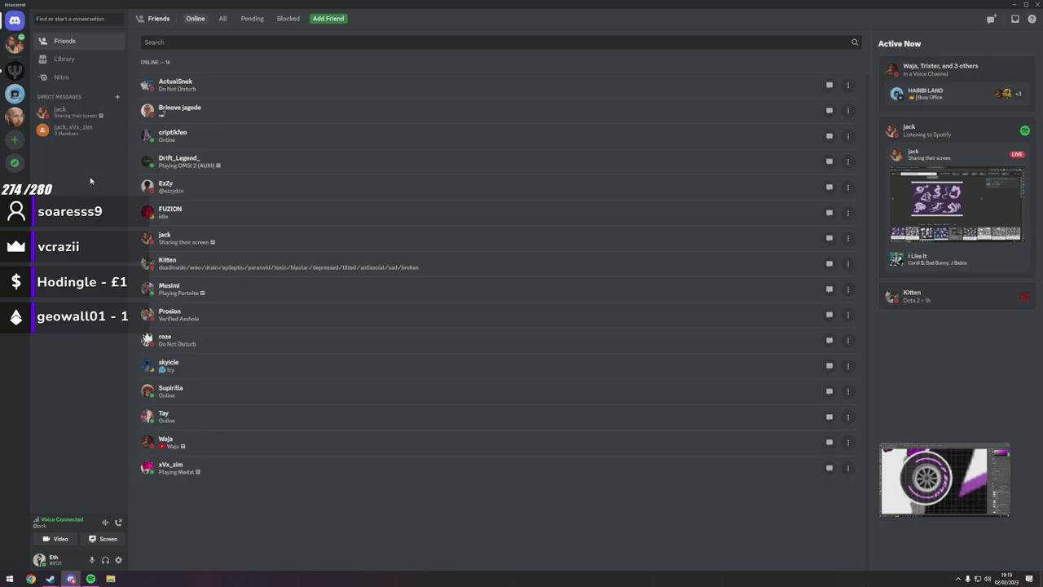
left_click(923, 481)
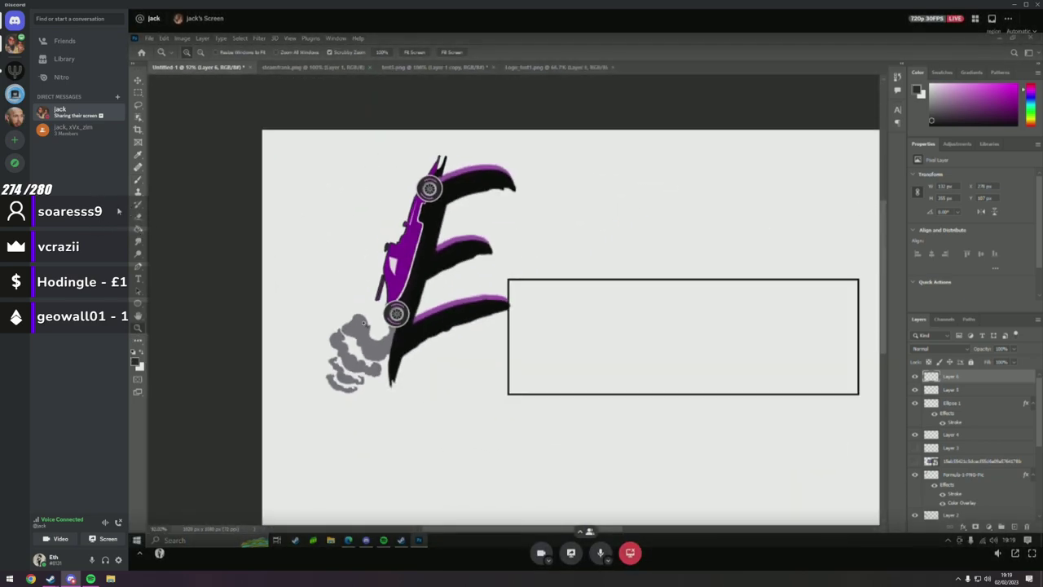
Switch to Chrome, open YouTube and search for "the day before".
left_click(31, 579)
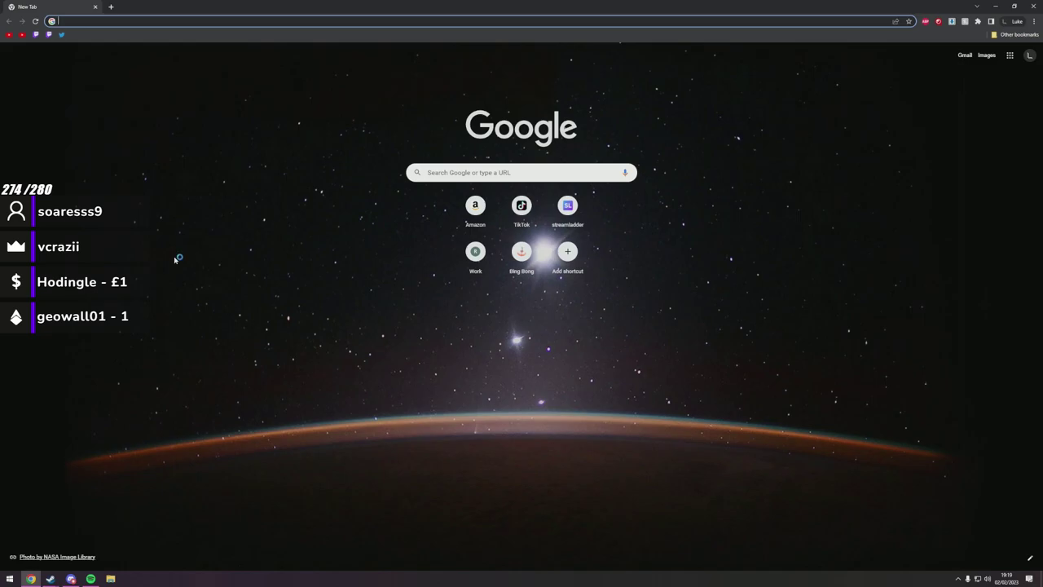
left_click(7, 35)
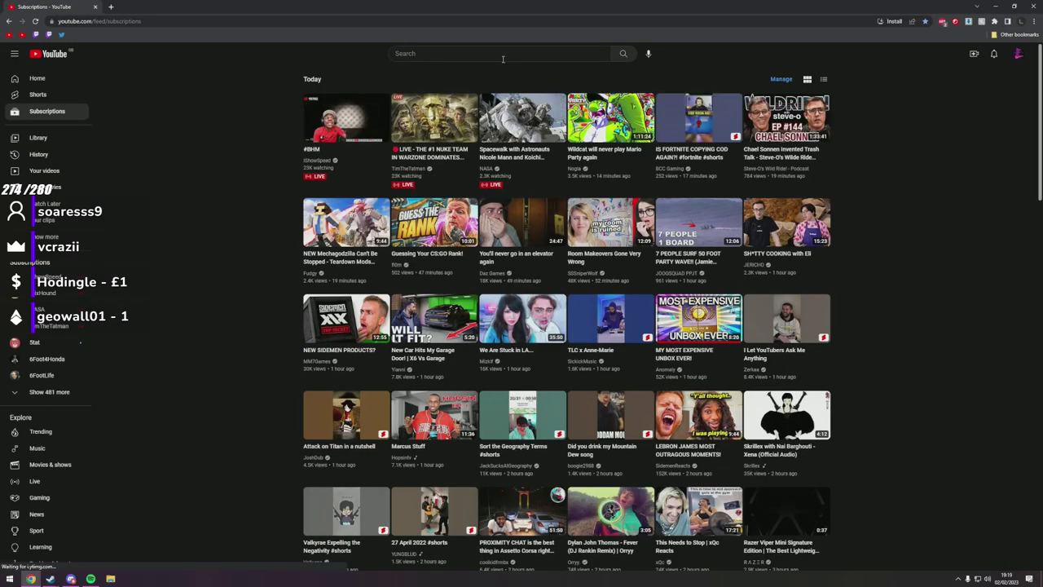
left_click(502, 53)
type("the day before")
key("Return")
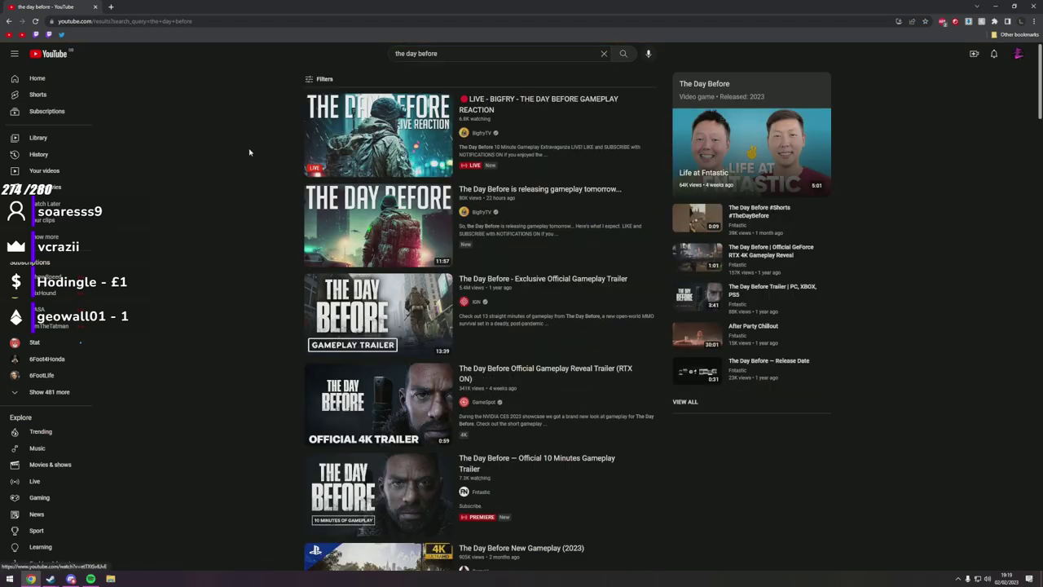
Preview the live gameplay reaction, return to the results and open the premiere "The Day Before — Official 10 Minutes Gameplay Trailer".
left_click(341, 151)
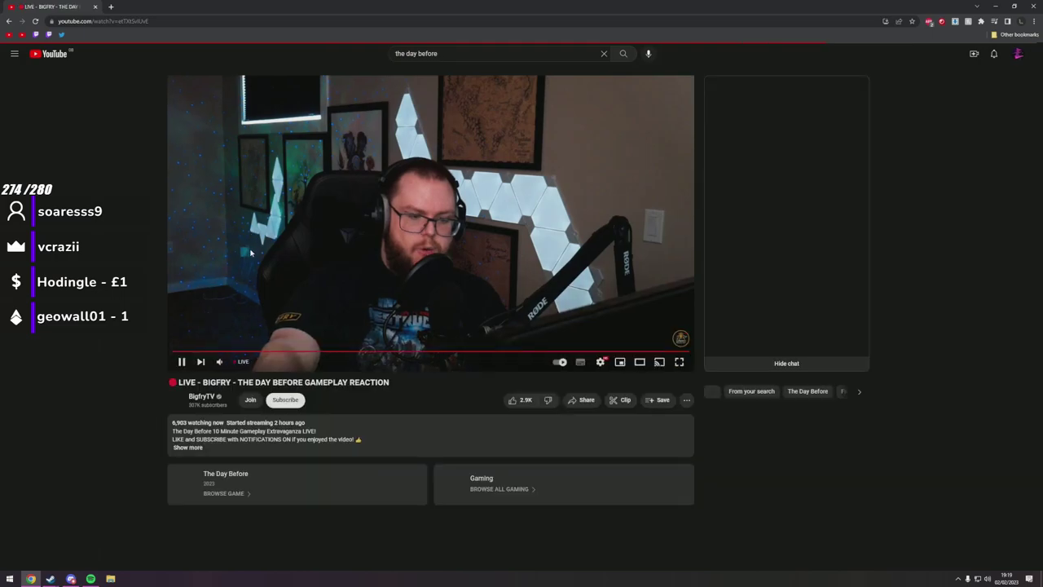
key("alt+Left")
scroll(275, 310, "down", 2)
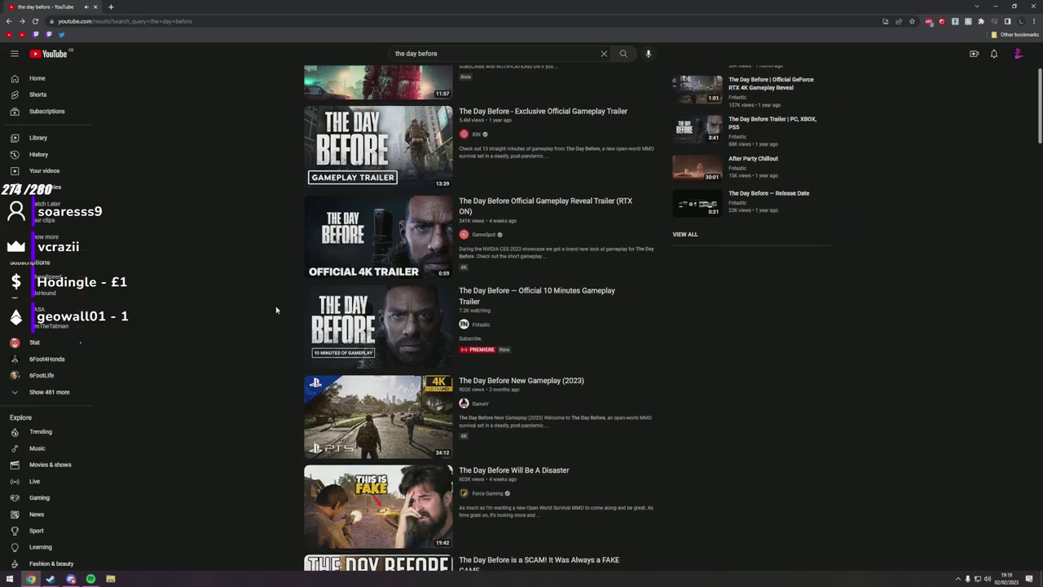
scroll(352, 236, "down", 1)
left_click(352, 235)
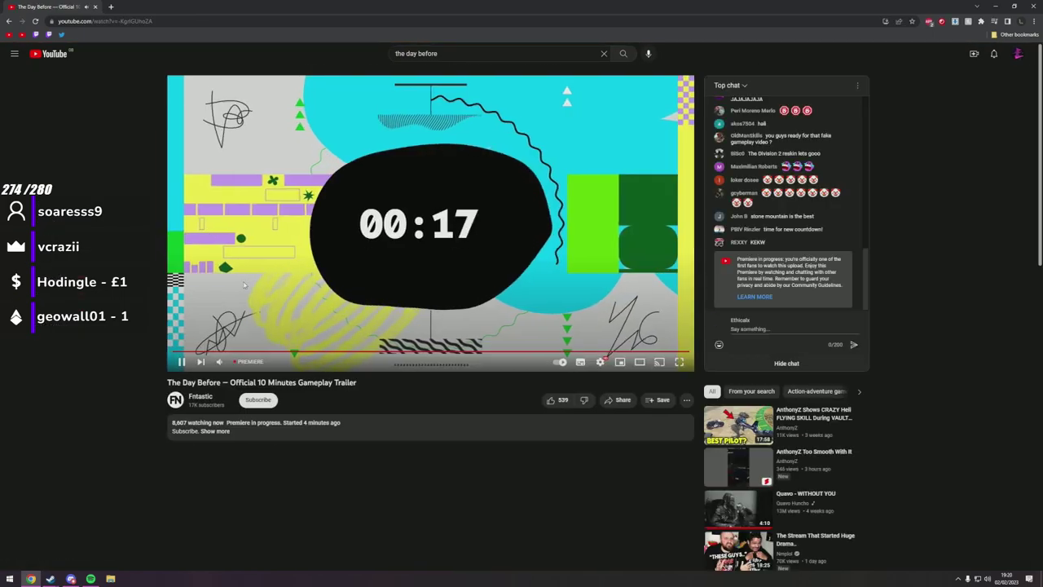
Browse the Fntastic channel's videos in a separate tab, return to the trailer and switch back to the shared logo screen in Discord.
left_click(220, 362)
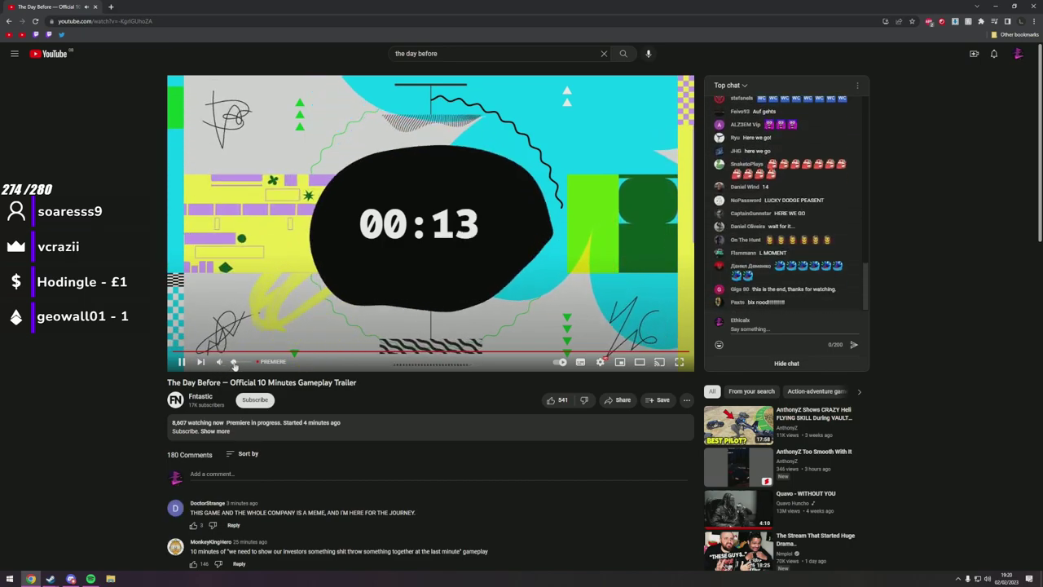
middle_click(200, 396)
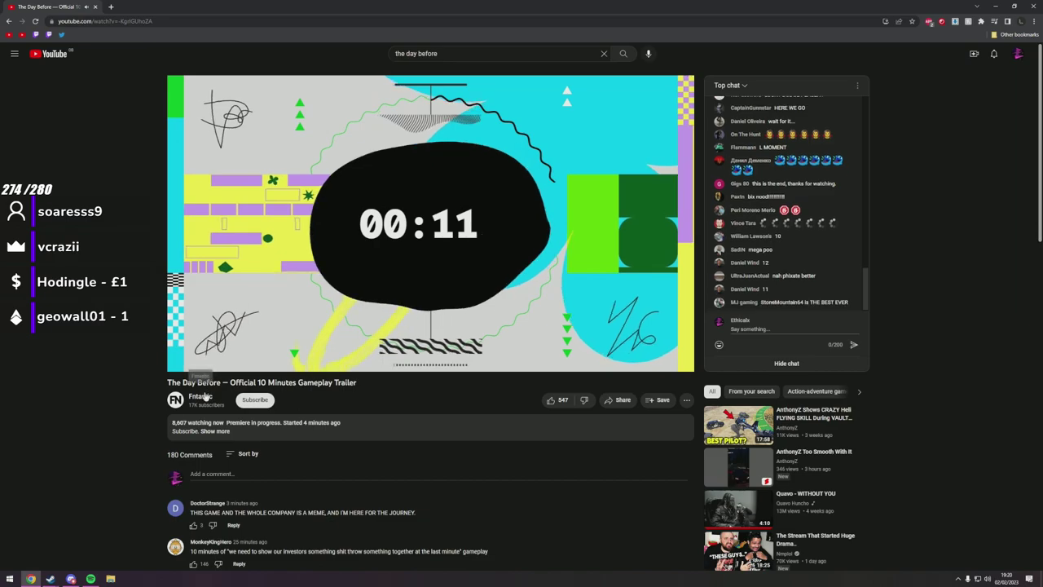
key("ctrl+Tab")
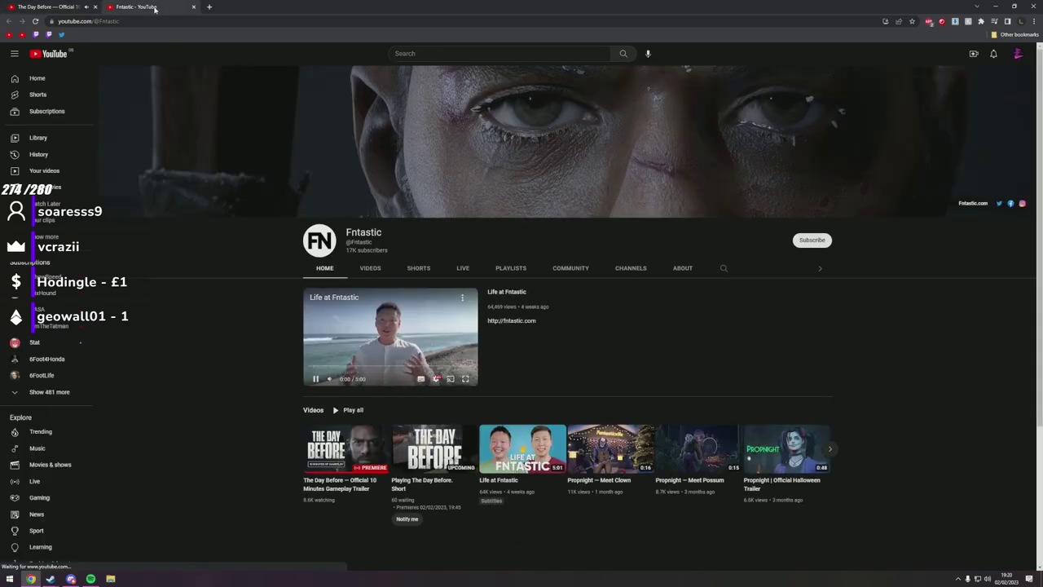
left_click(363, 268)
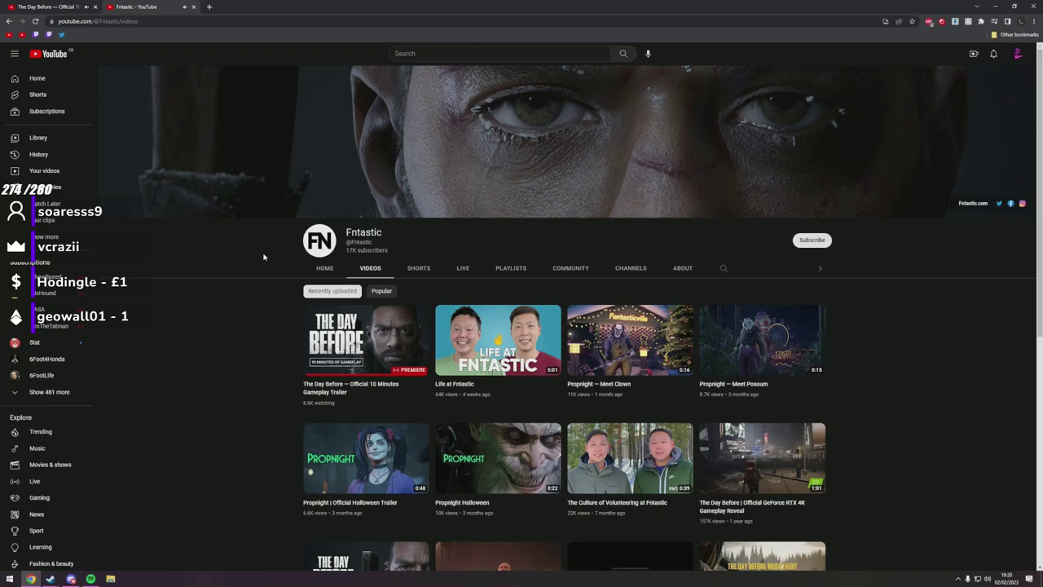
key("ctrl+shift+Tab")
key("alt+Tab")
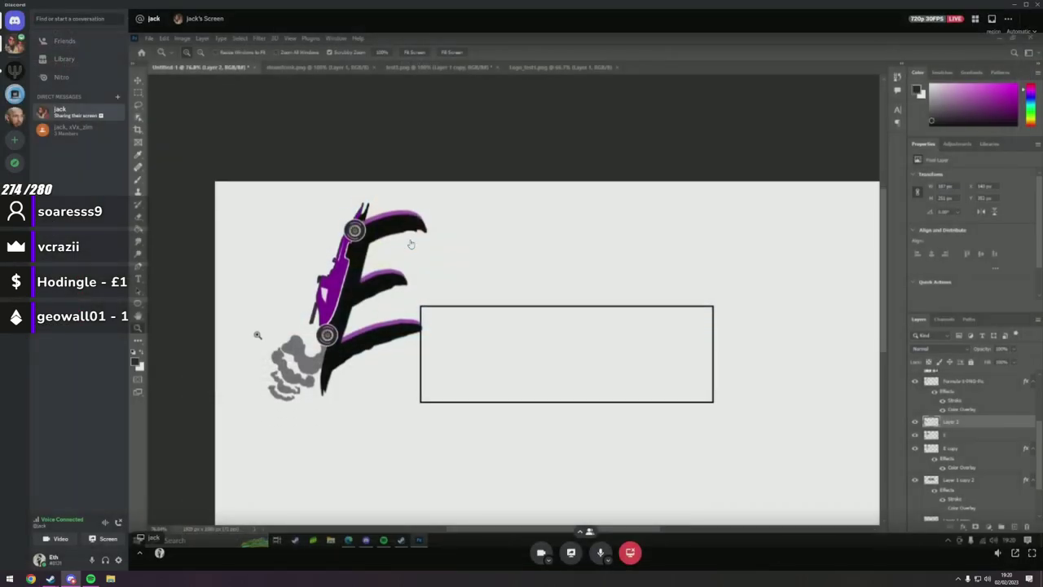
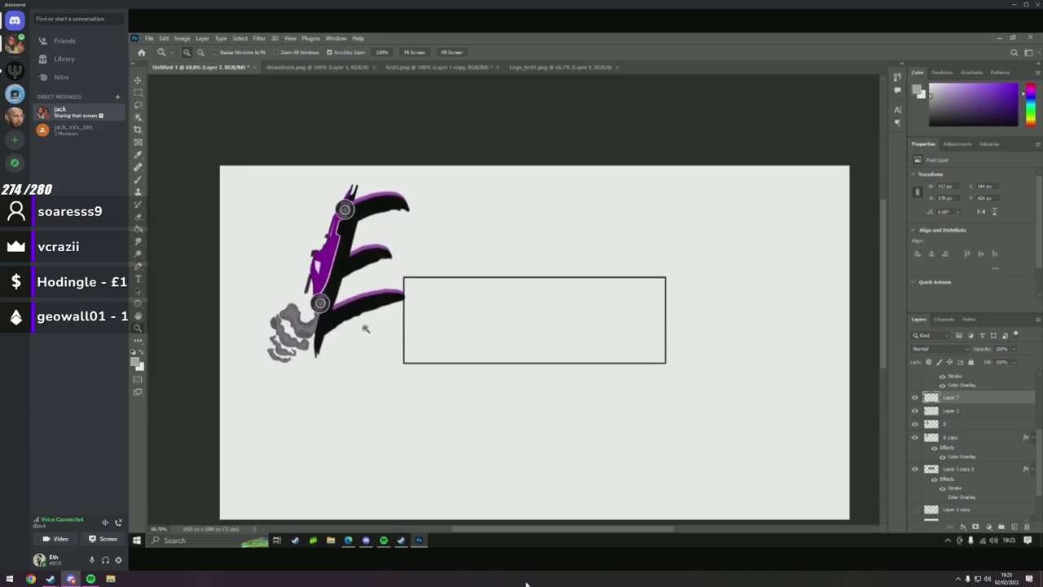
Select the layers that form the E logo, from the wheel layers down to E copy, and merge them into one layer.
mouse_move(525, 570)
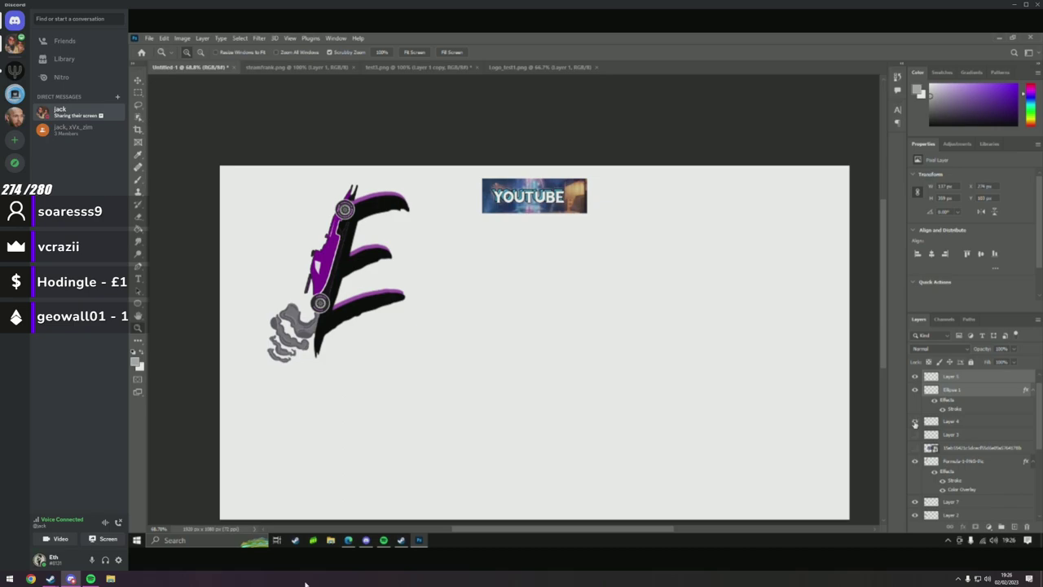
scroll(966, 438, "down", 1)
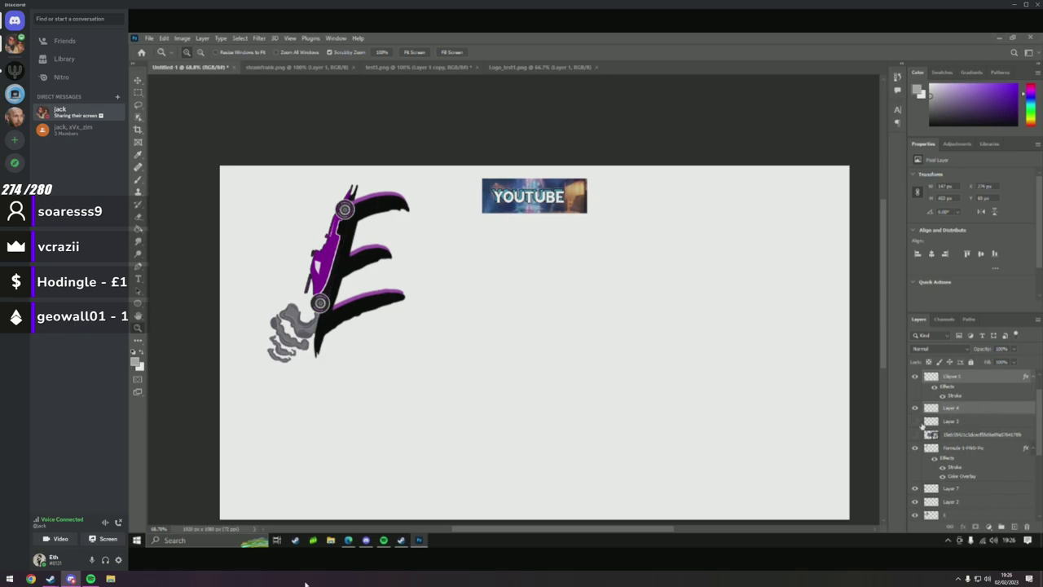
scroll(969, 435, "down", 3)
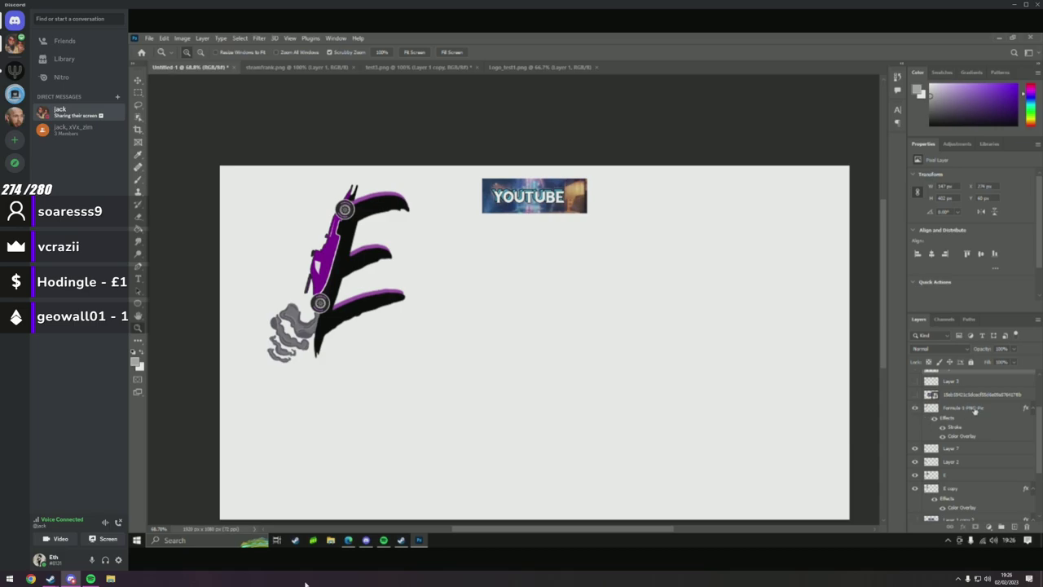
scroll(978, 436, "down", 2)
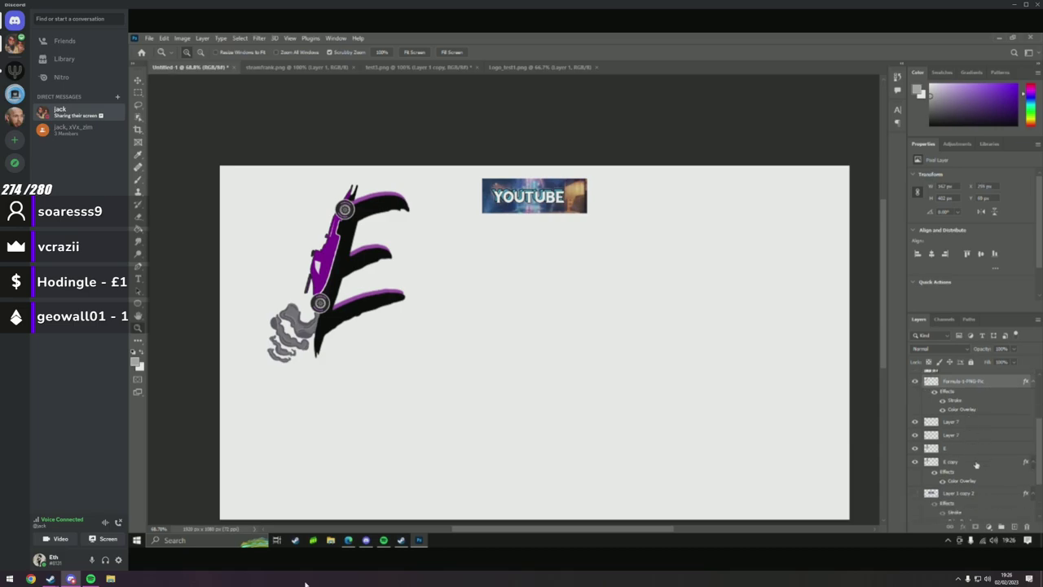
left_click(973, 422, "shift")
left_click(970, 436, "shift")
left_click(969, 449, "shift")
left_click(969, 463, "shift")
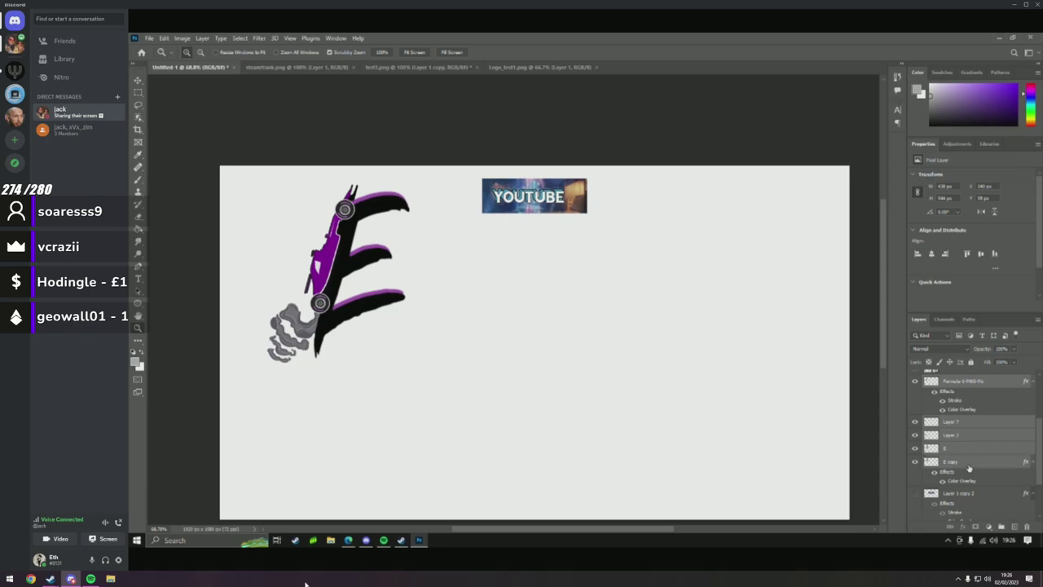
scroll(969, 463, "down", 2)
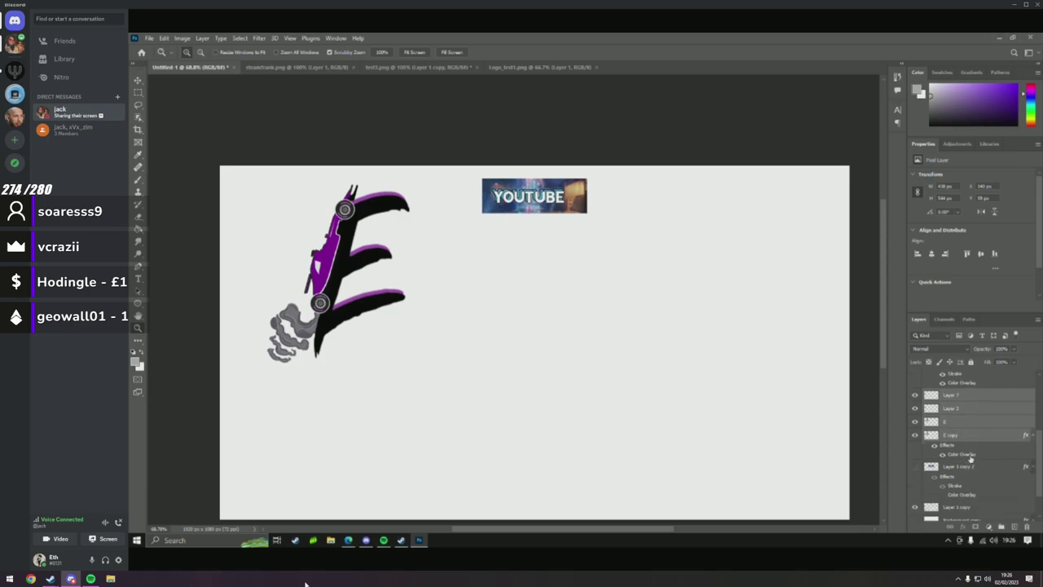
key("ctrl+e")
Move the merged E logo slightly down and to the left on the canvas.
key("ctrl+t")
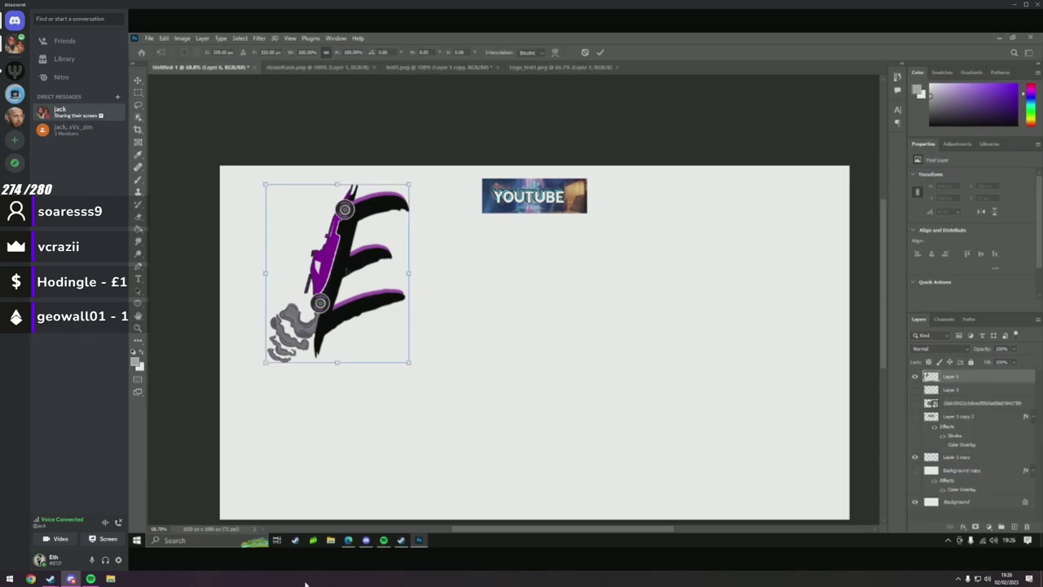
mouse_move(340, 272)
left_mouse_down()
mouse_move(480, 295)
mouse_move(328, 281)
left_mouse_up()
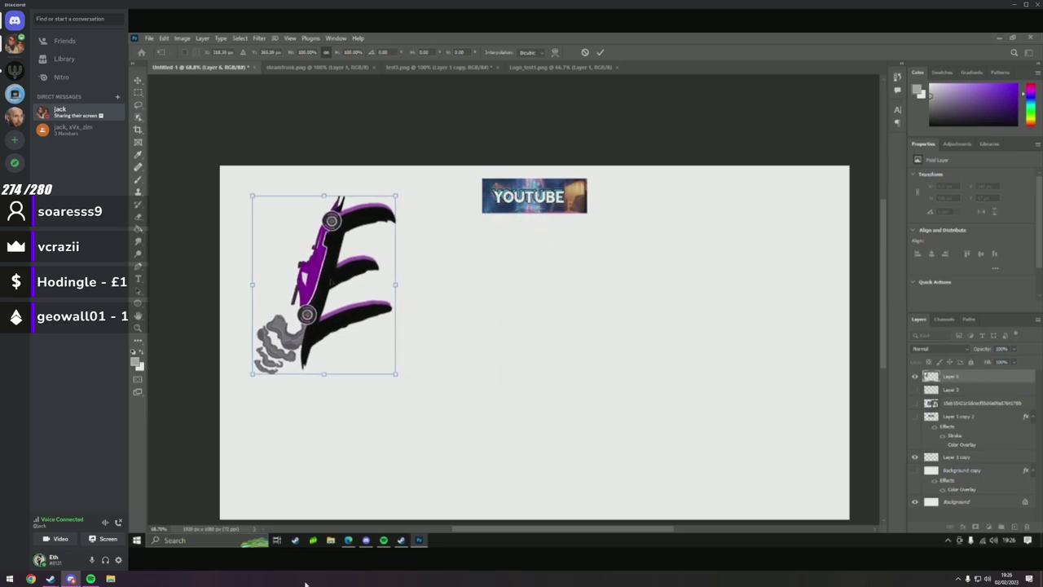
key("Return")
Duplicate the merged logo, scale the copy down to banner height and place it over the start of the YOUTUBE text.
key("ctrl+j")
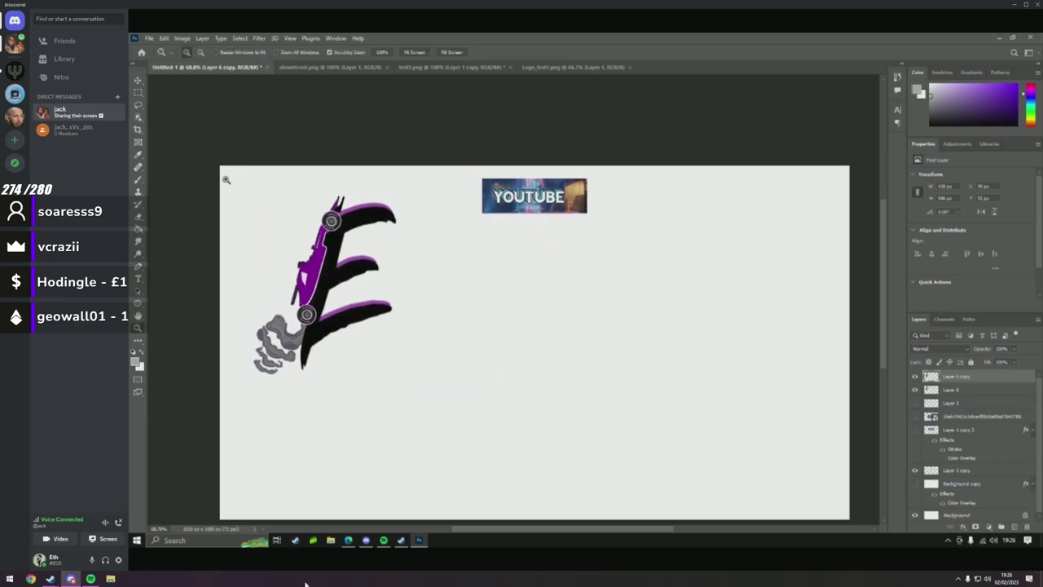
key("ctrl+t")
left_click_drag(268, 232, 427, 257)
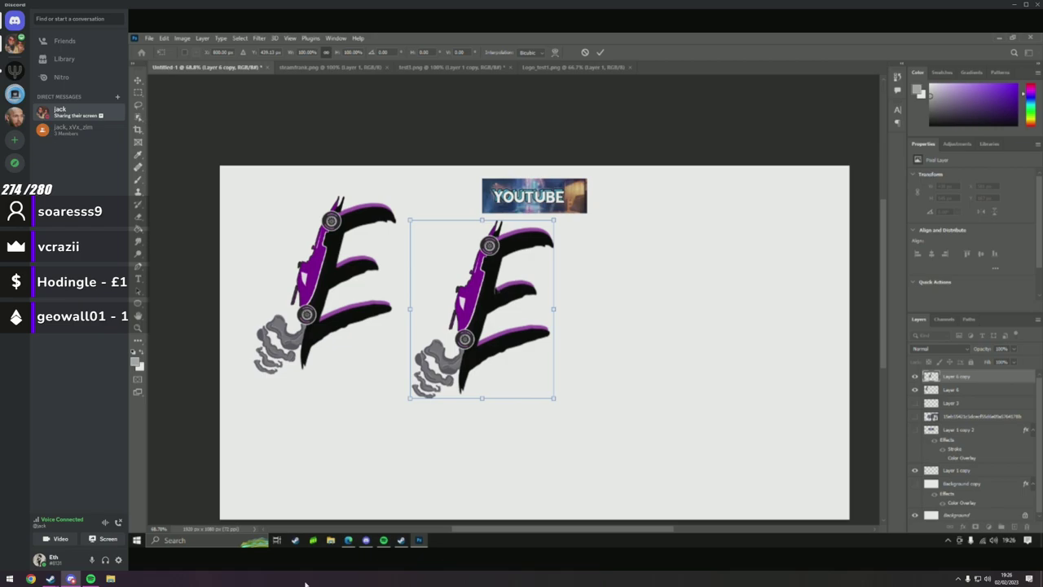
left_click_drag(555, 221, 488, 217)
key("Return")
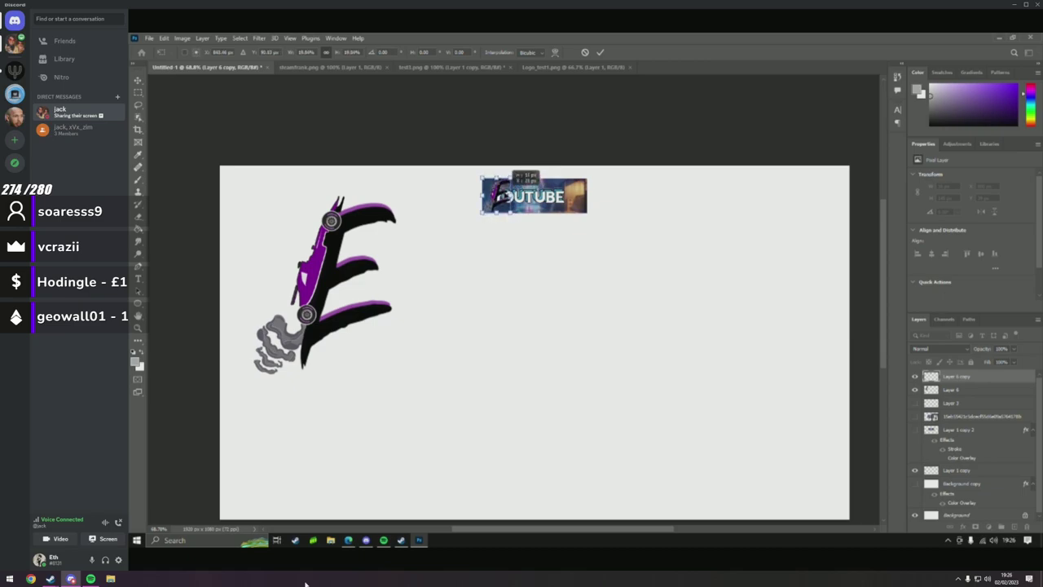
key("z")
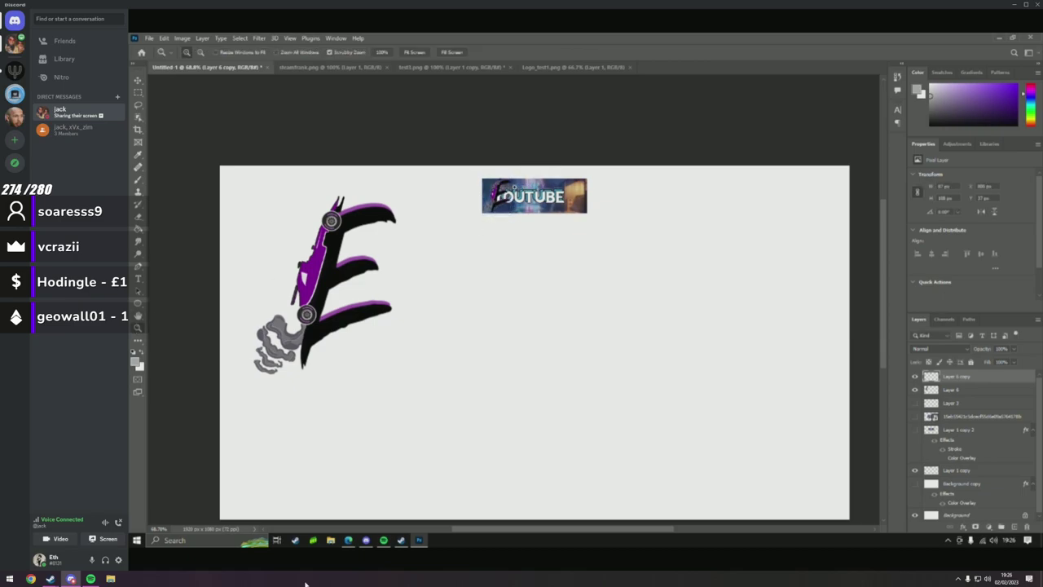
left_click_drag(503, 194, 534, 172)
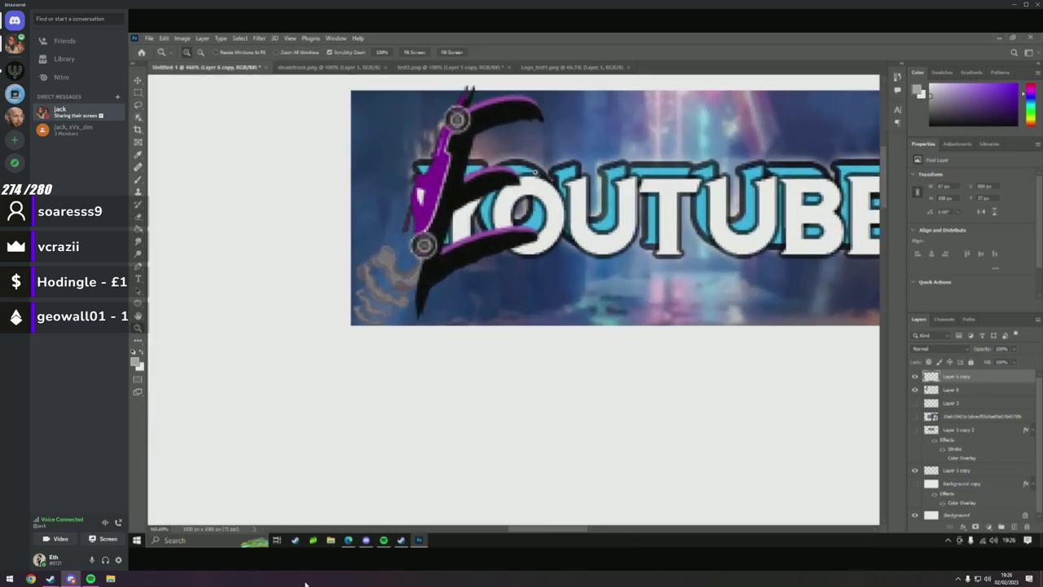
scroll(513, 170, "up", 1)
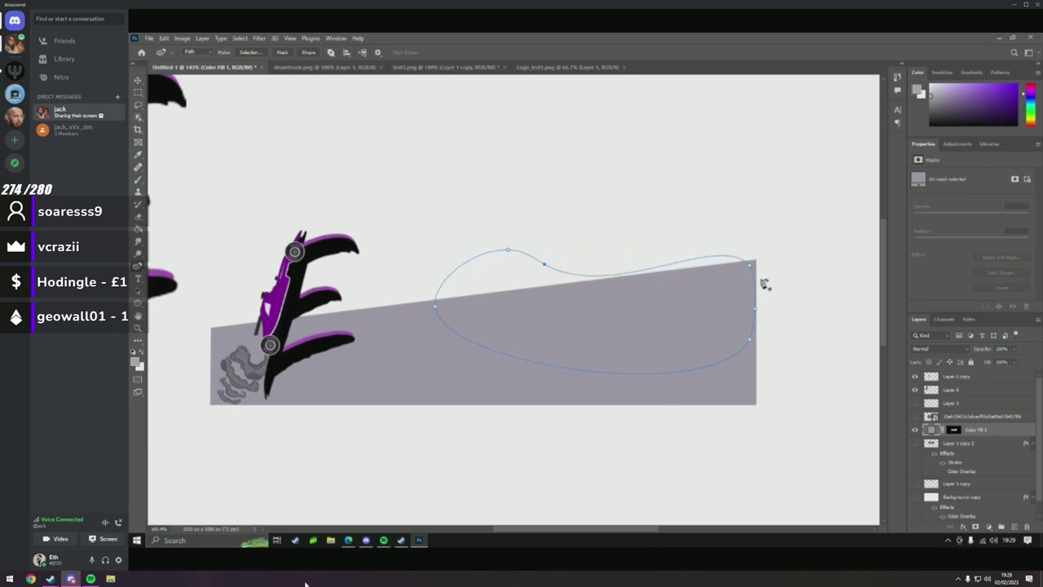
Adjust the right edge of the curved path over the grey shape and convert it into a selection with 0-pixel feather.
left_click_drag(758, 298, 756, 296)
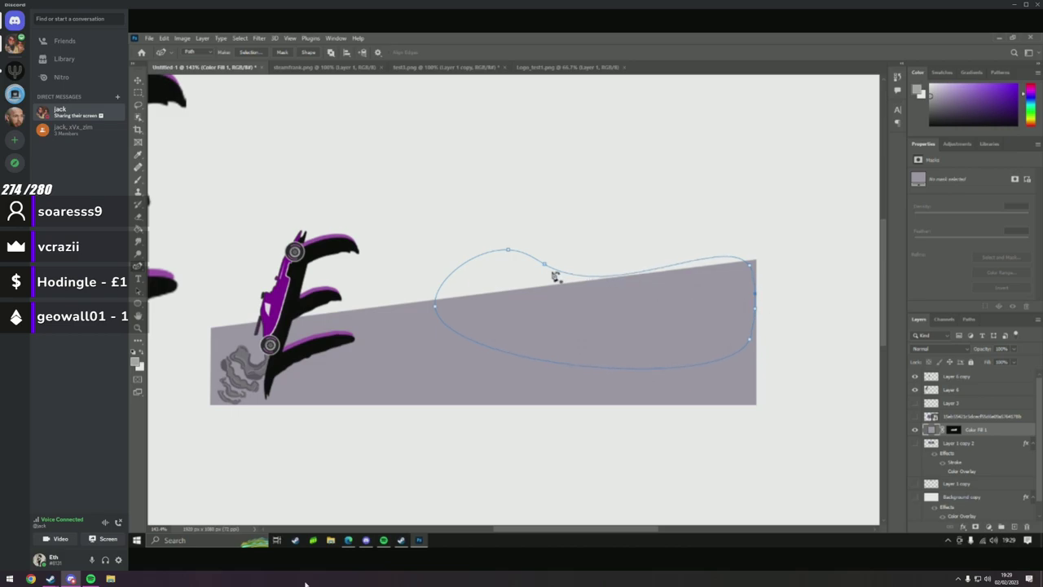
scroll(650, 359, "down", 1)
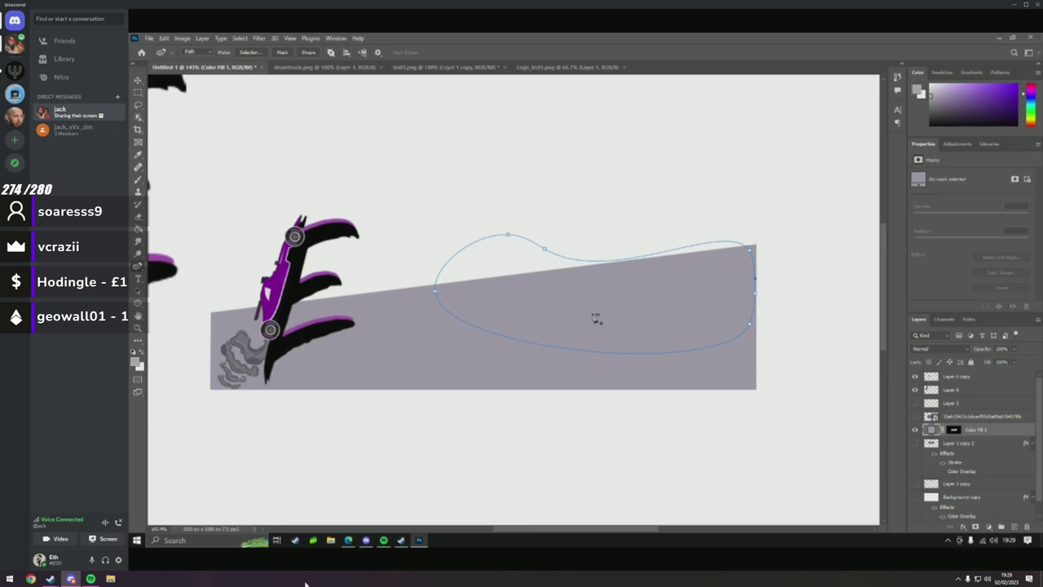
right_click(545, 304)
left_click(593, 349)
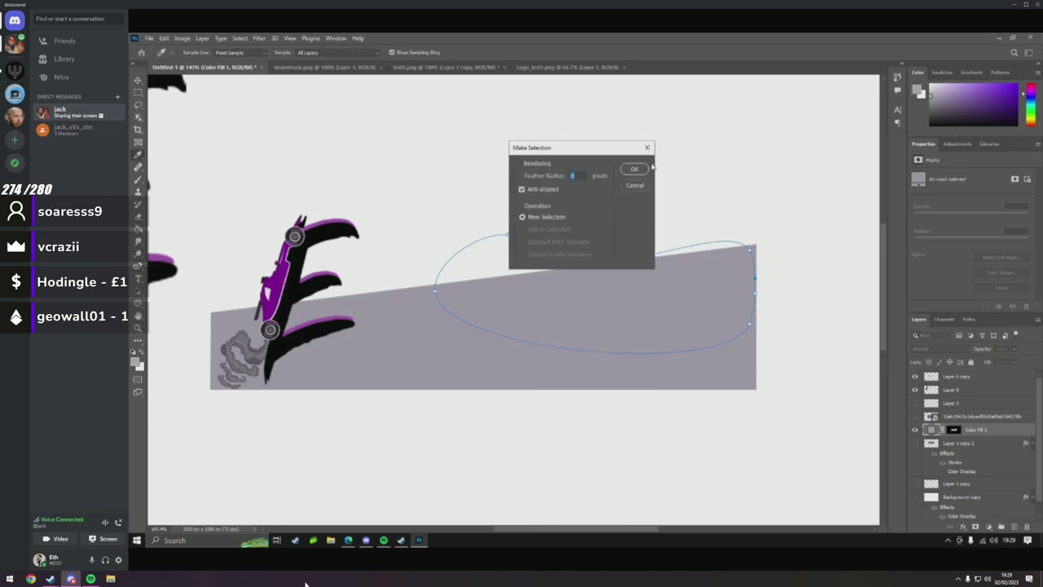
left_click(645, 168)
Fill the curved selection with a grey-purple Solid Color layer (RGB 166, 159, 175) to extend the grey shape.
left_click(989, 526)
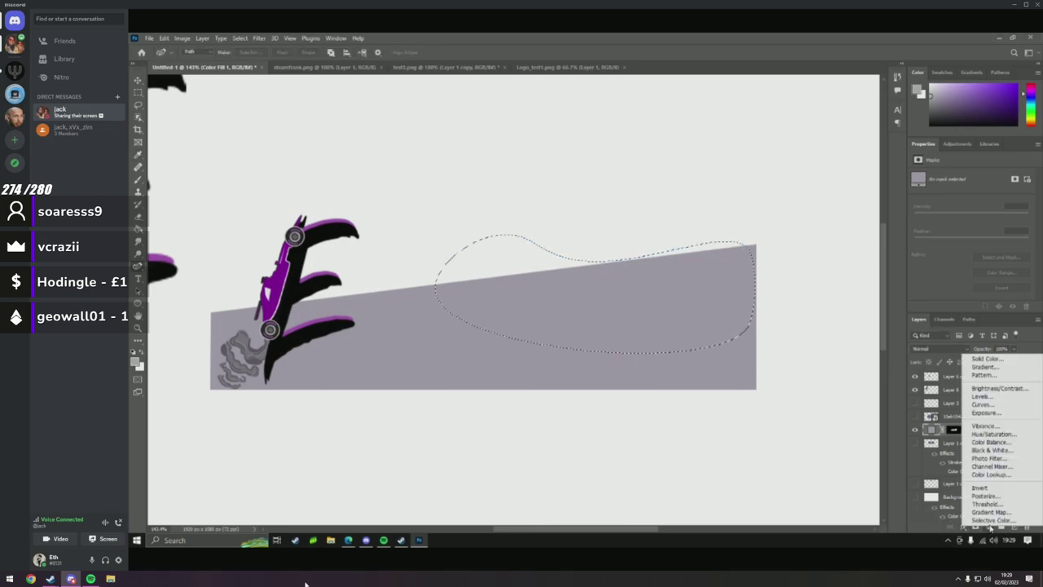
left_click(986, 358)
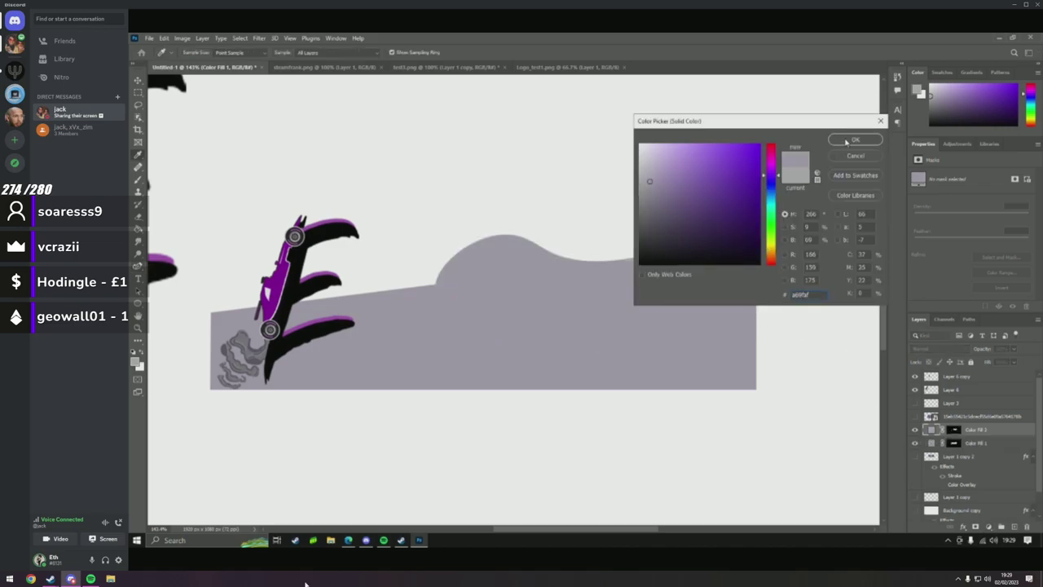
left_click(851, 139)
scroll(628, 280, "up", 2)
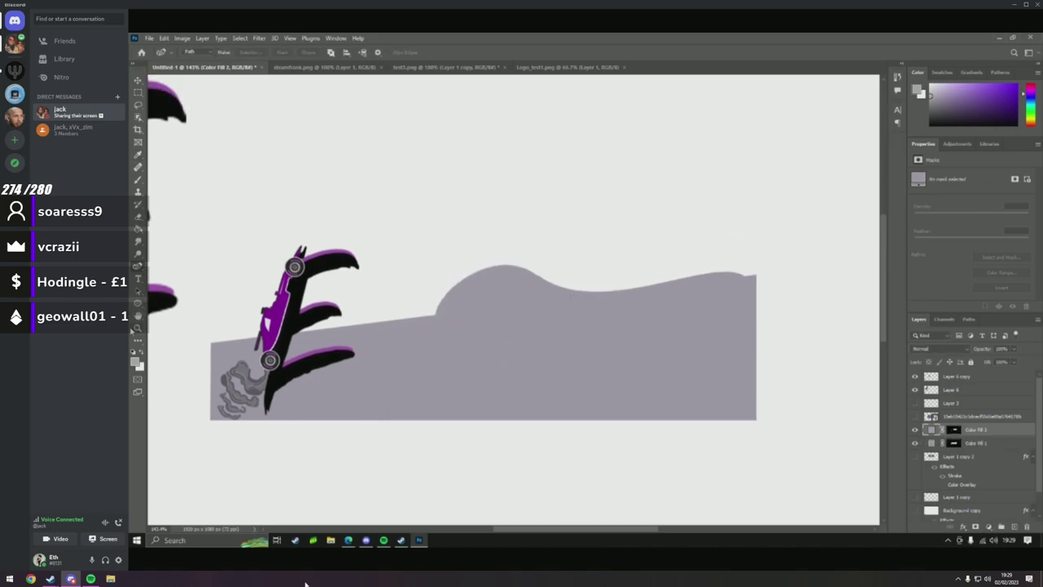
key("z")
left_click_drag(415, 303, 478, 336)
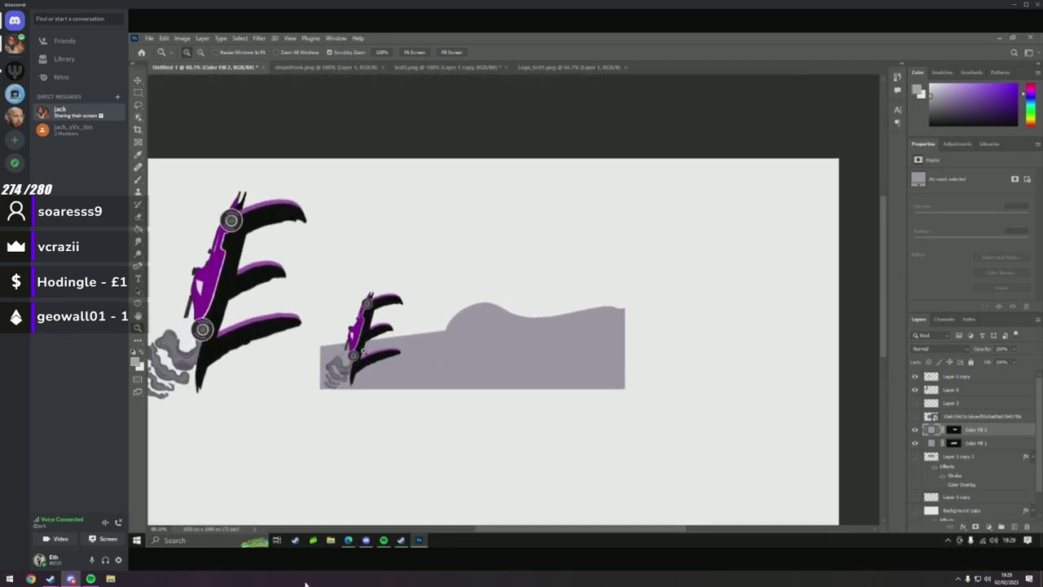
mouse_move(462, 357)
left_mouse_down()
mouse_move(424, 358)
mouse_move(481, 361)
mouse_move(441, 362)
left_mouse_up()
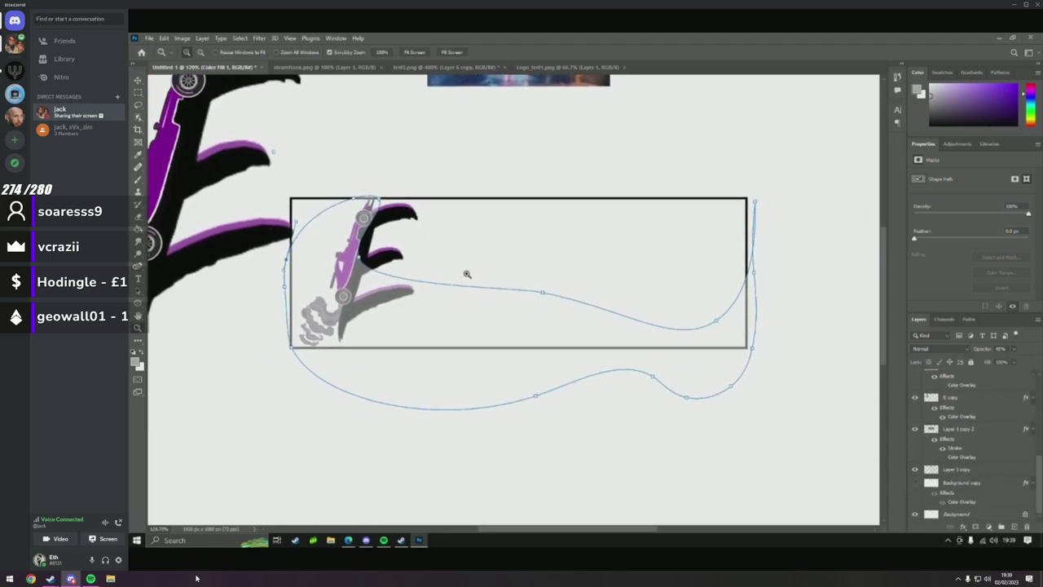
Raise the Color Fill 1 layer's opacity to 90% and replace the white background with the black Background copy.
mouse_move(134, 554)
key("p")
right_click(442, 293)
left_click(457, 302)
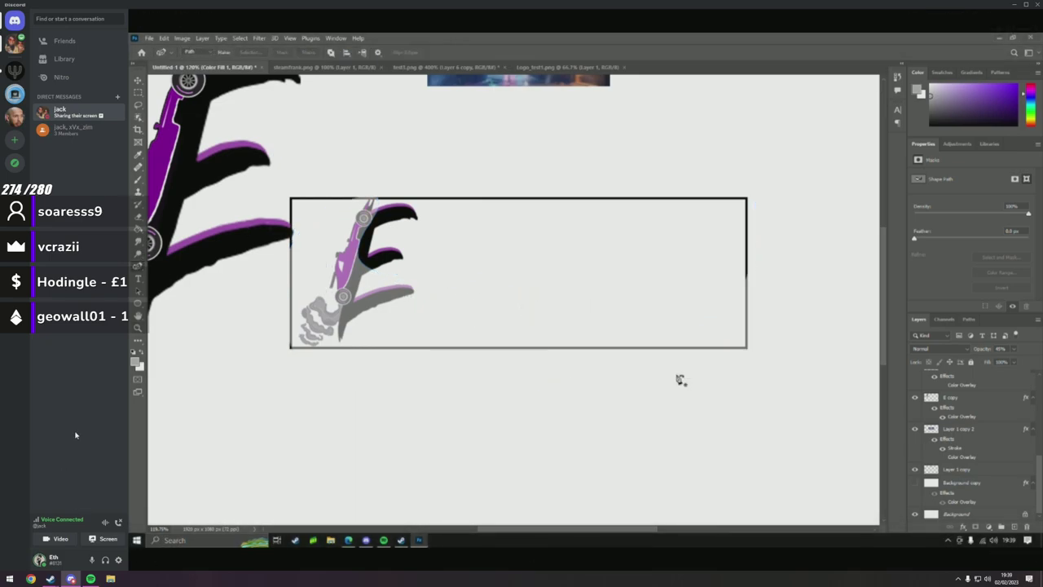
left_click(1012, 350)
left_click_drag(1023, 364, 1036, 364)
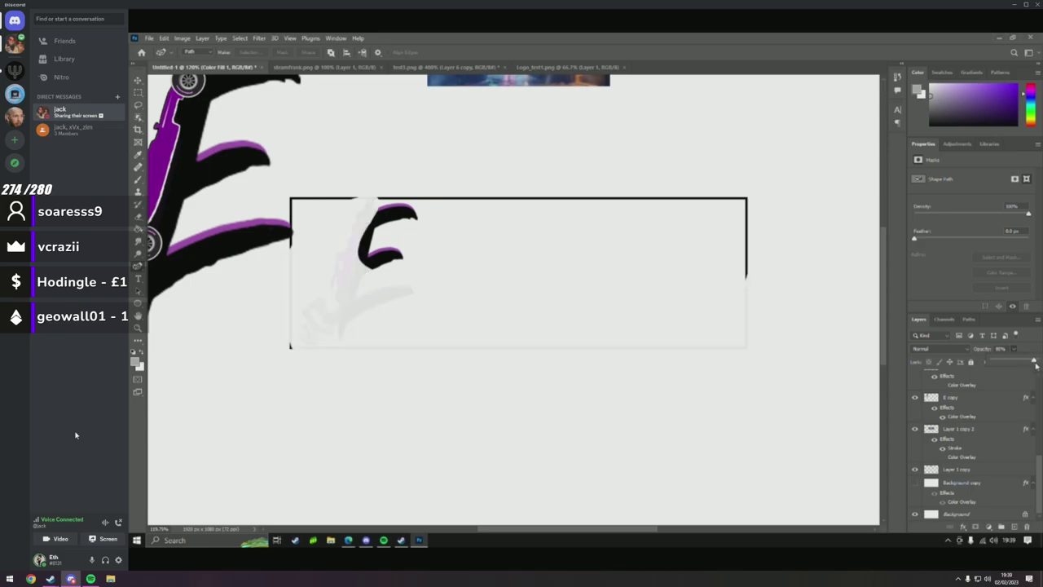
left_click(915, 515)
left_click(914, 483)
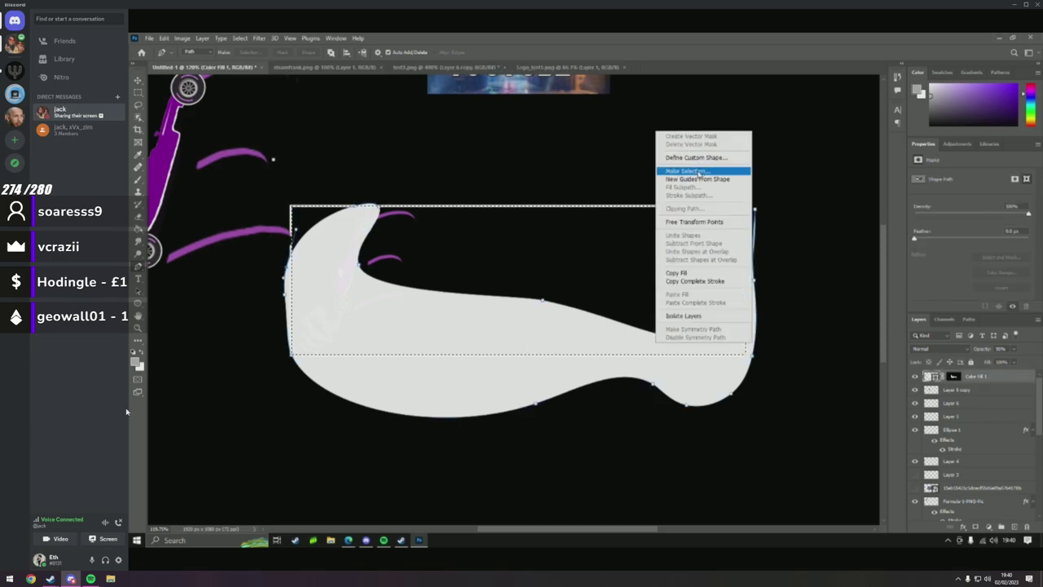
Leave the enlarged stream in Discord, browse the direct-message history and enlarge the Ashika Island map image.
left_click(479, 392)
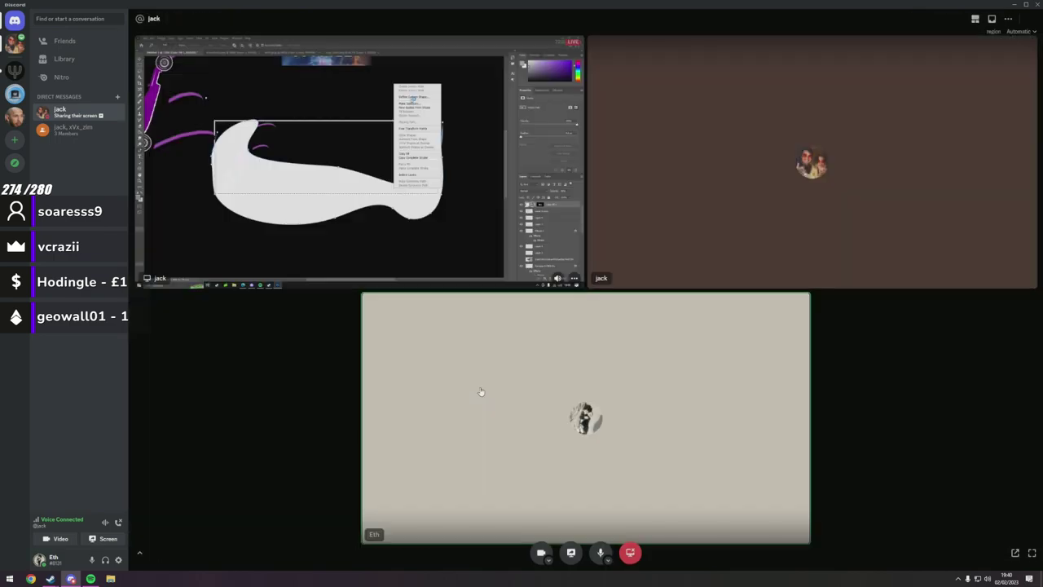
left_click(342, 215)
key("Escape")
scroll(417, 275, "up", 10)
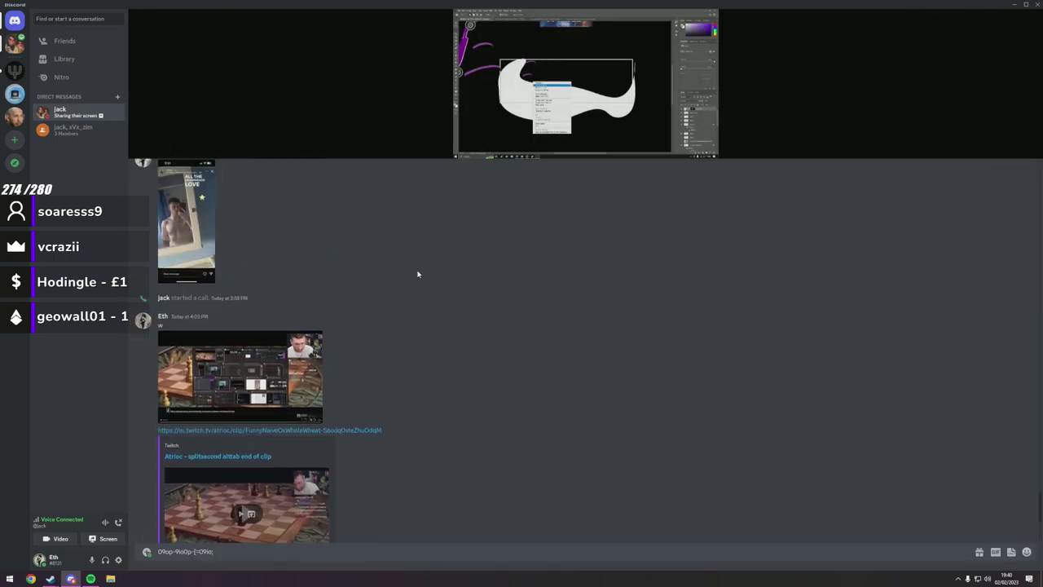
scroll(410, 282, "down", 6)
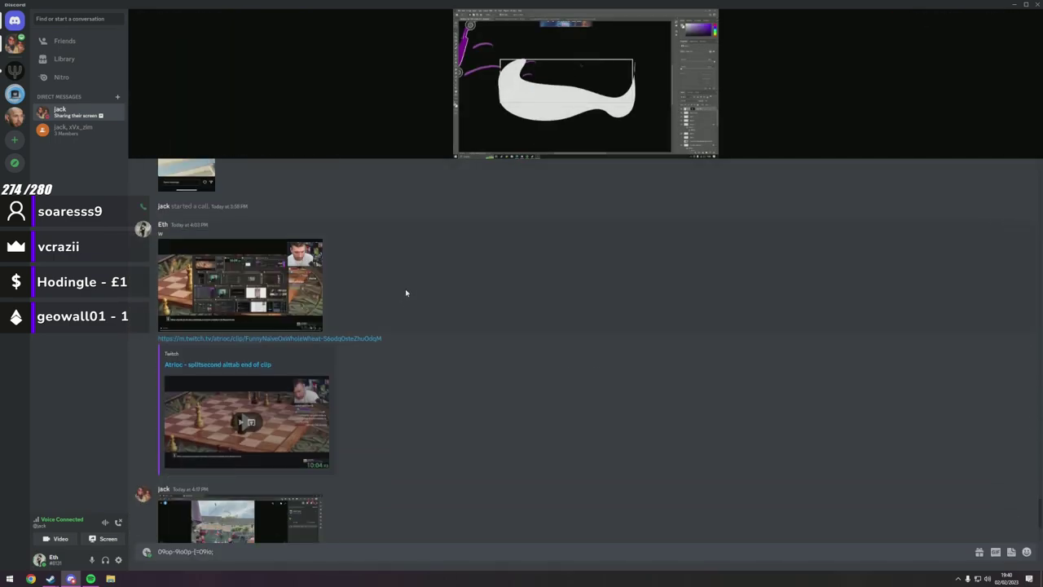
scroll(408, 369, "up", 4)
scroll(407, 368, "down", 3)
left_click(278, 393)
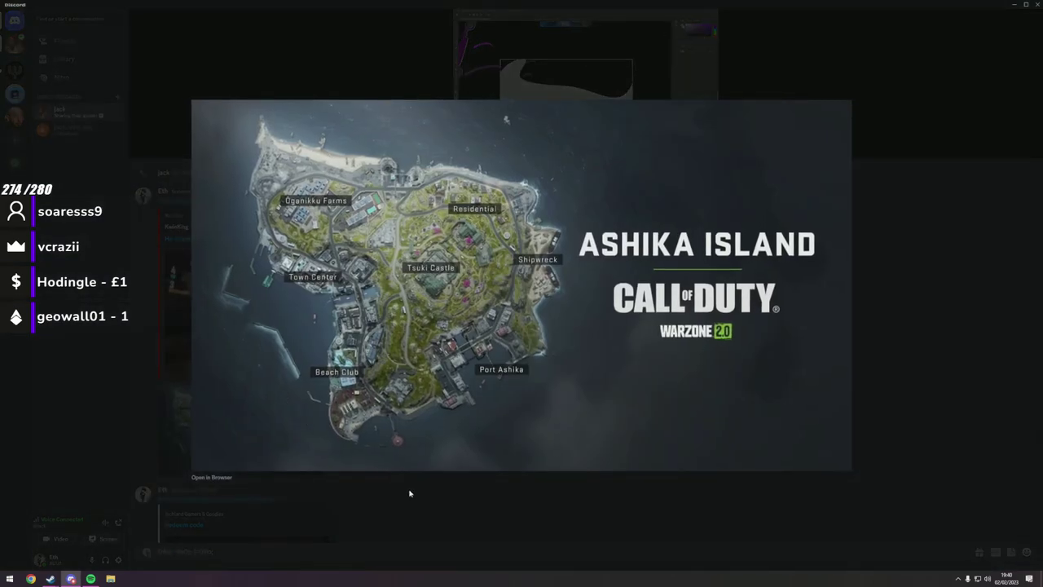
Open the Ashika Island map image from Discord in the browser, examine it and close its tab.
left_click(213, 476)
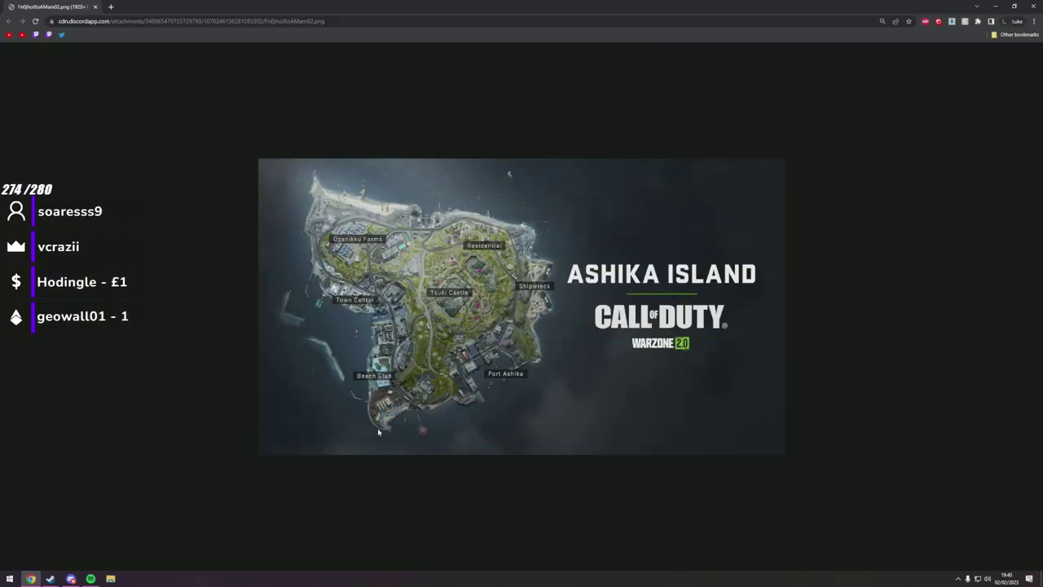
left_click(71, 579)
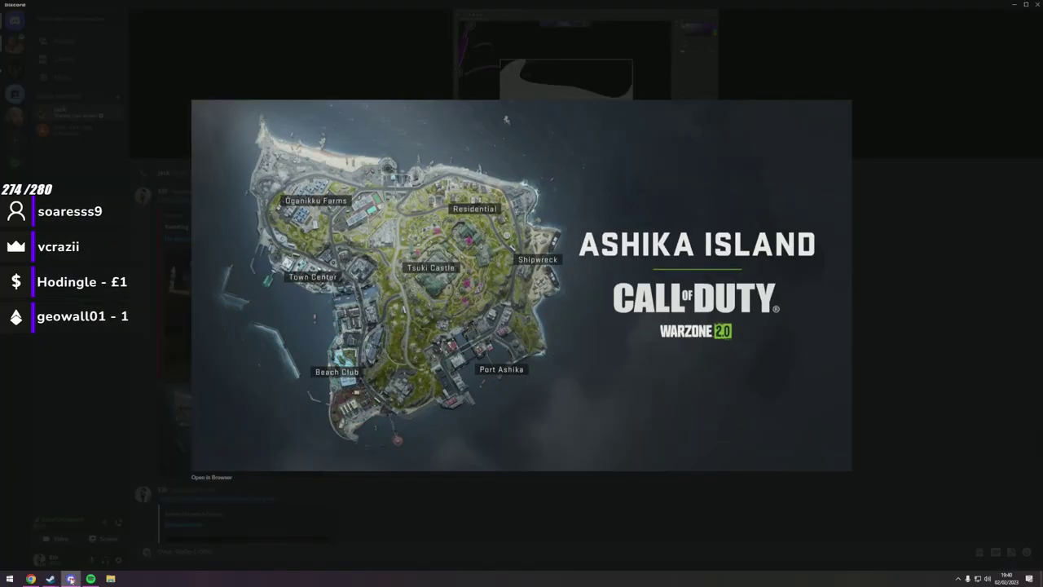
key("alt+Tab")
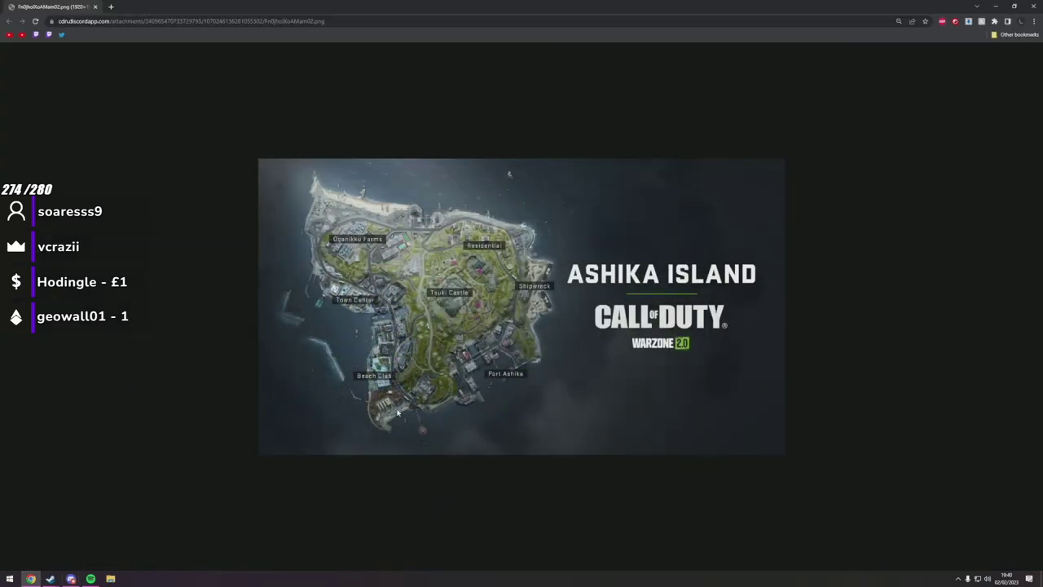
middle_click(71, 5)
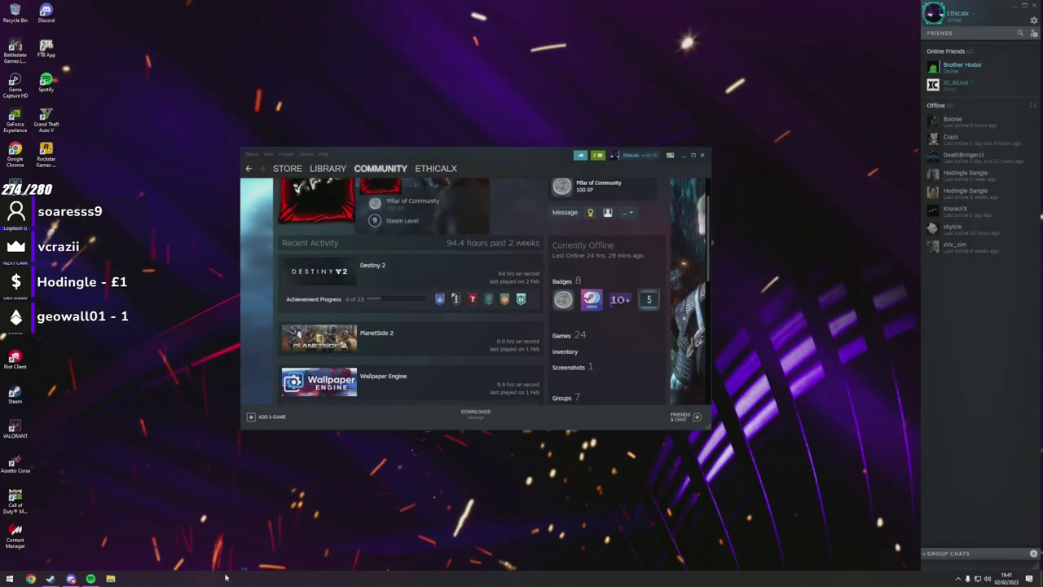
Return to Discord, dismiss the enlarged map image and enlarge the live screen share in the call.
left_click(71, 578)
left_click(199, 393)
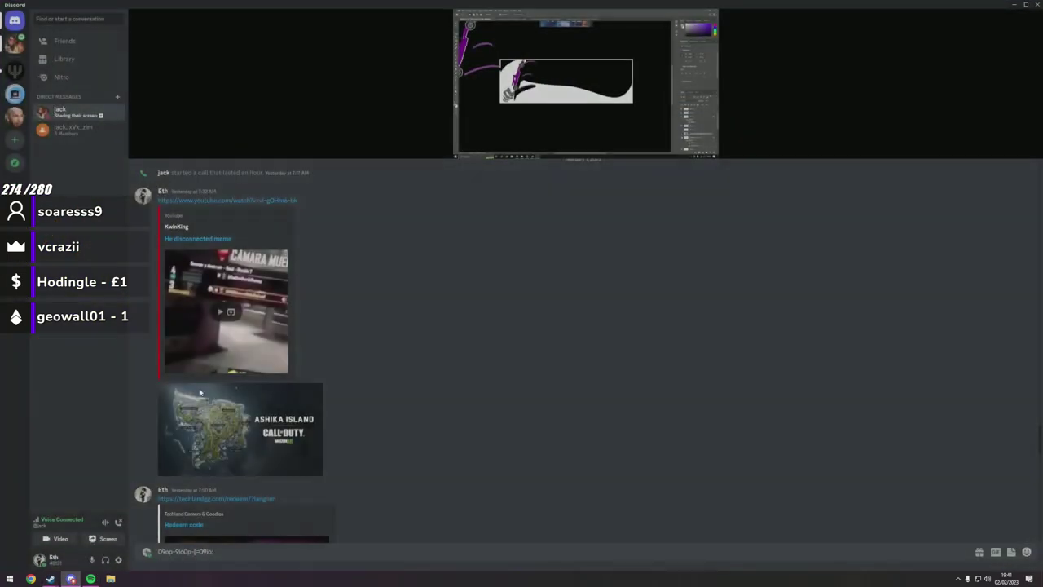
left_click(585, 82)
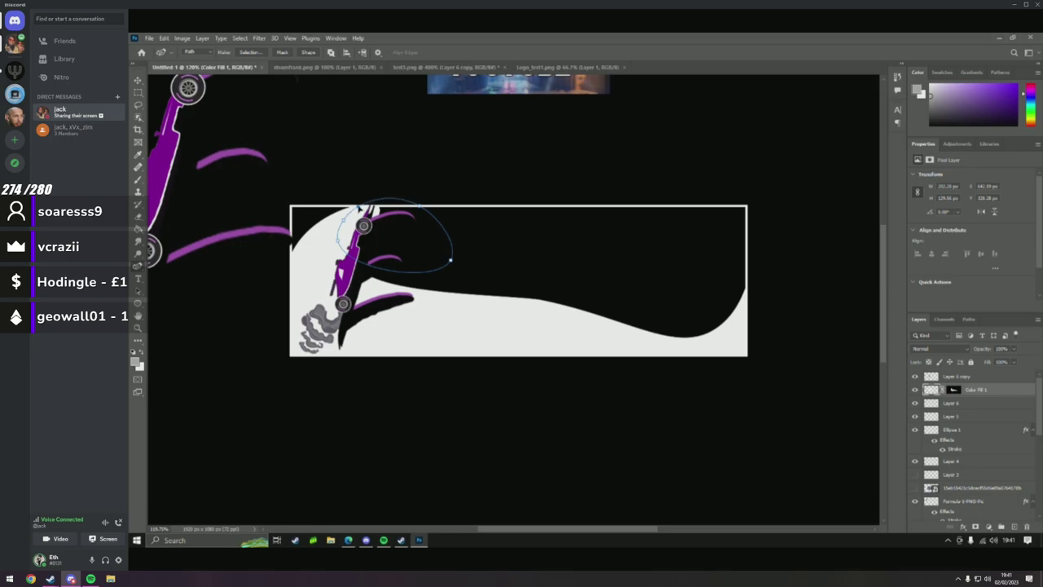
mouse_move(139, 142)
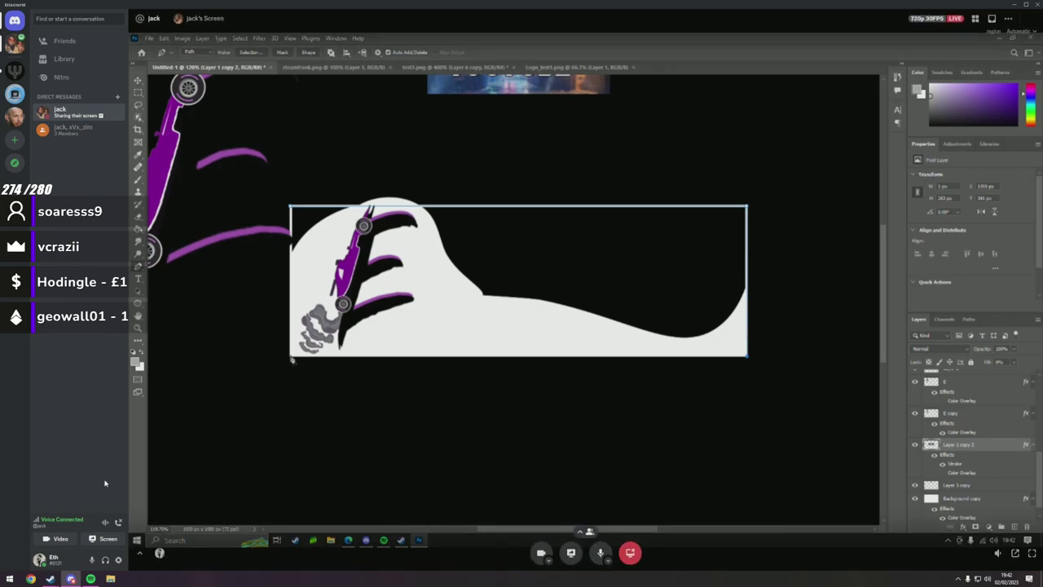
mouse_move(50, 579)
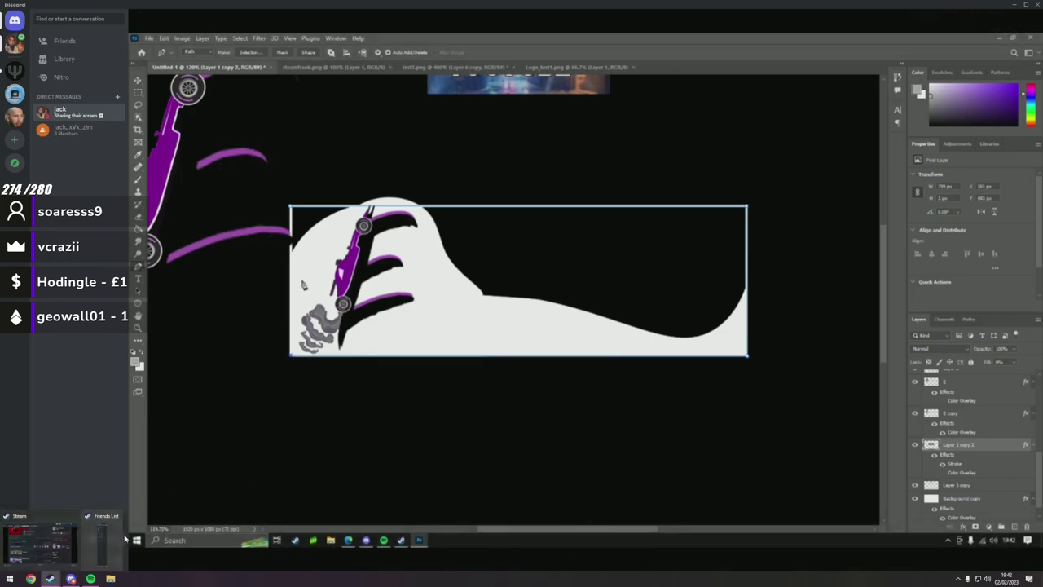
left_click(102, 540)
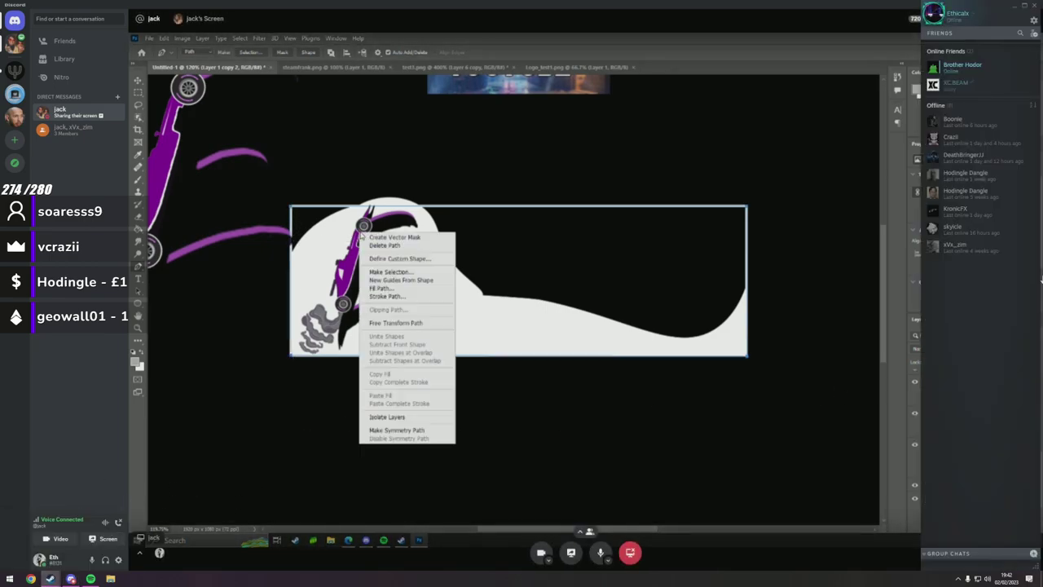
right_click(970, 287)
left_click(990, 292)
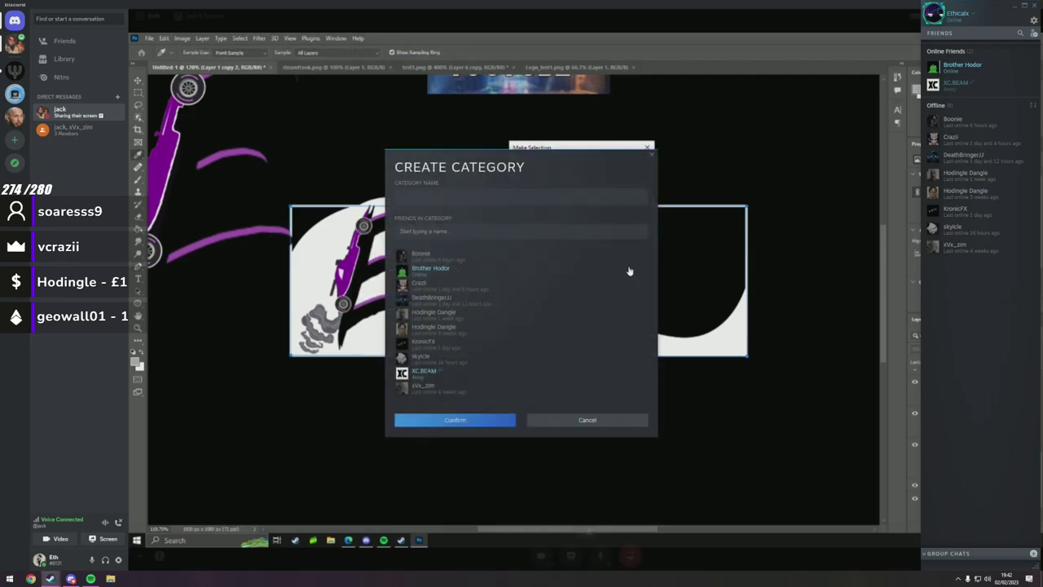
left_click(650, 153)
left_click(869, 290)
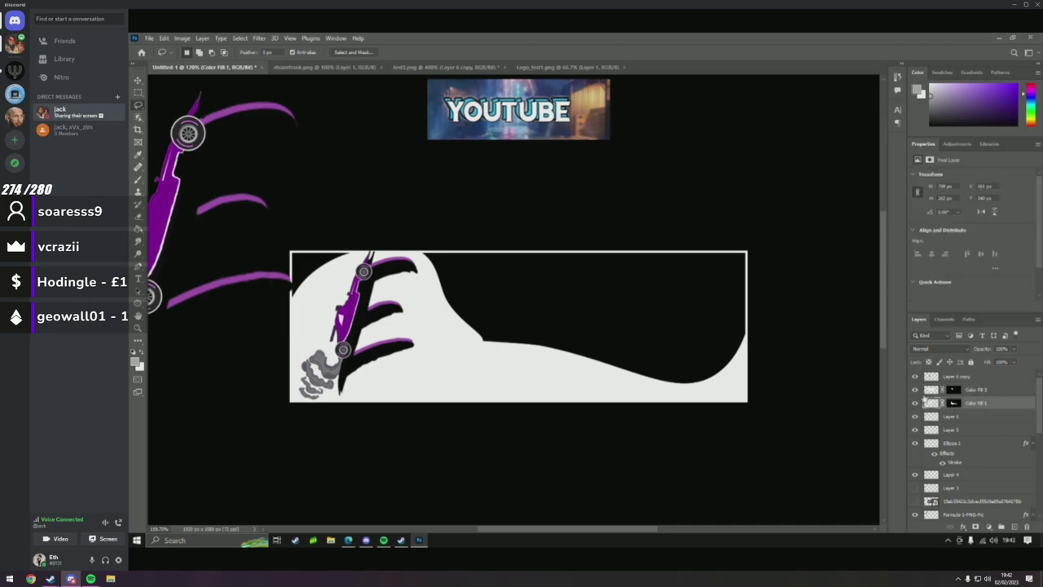
Check Color Fill 2 and Color Fill 1 by toggling their visibility, and merge both with Layer 6 copy.
left_click(914, 390)
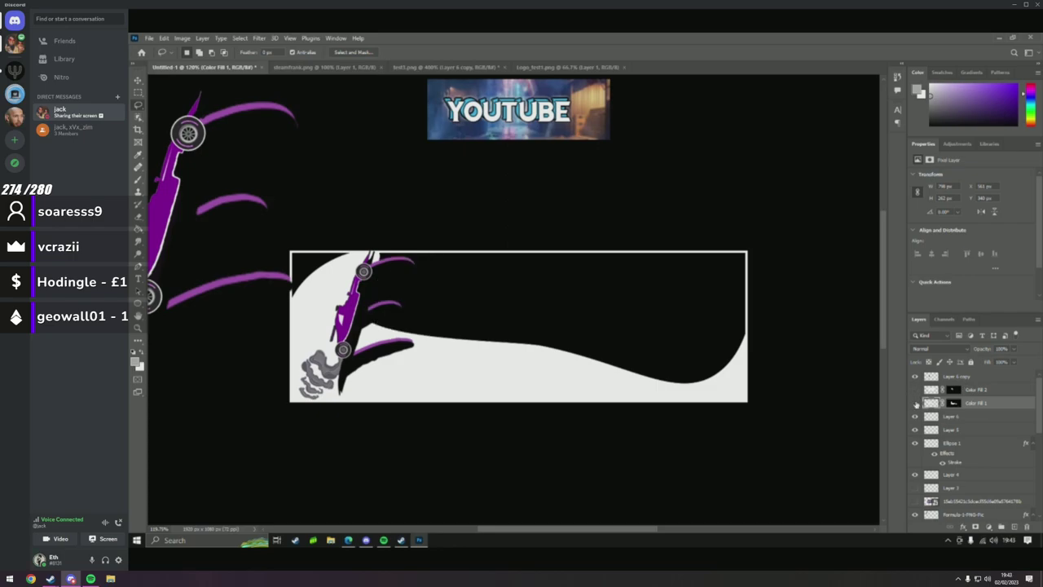
left_click(914, 402)
left_click(914, 402)
left_click(914, 390)
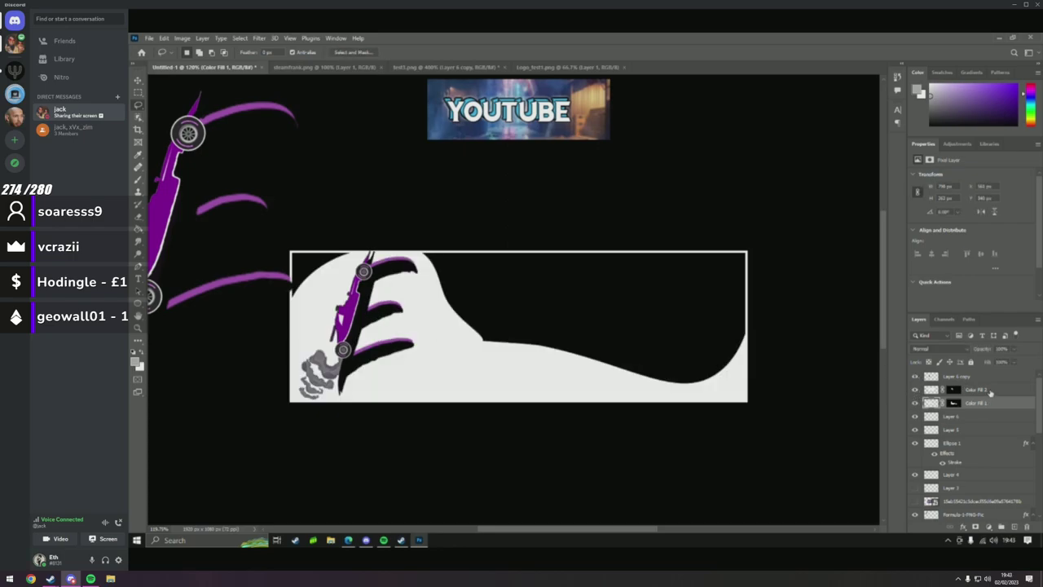
left_click(990, 378)
left_click(995, 403)
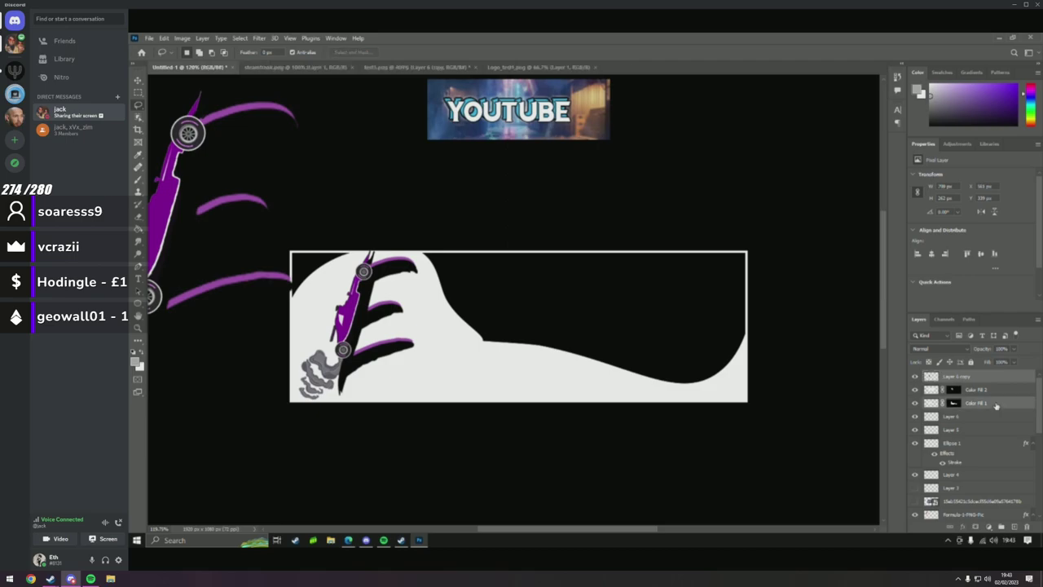
key("ctrl+e")
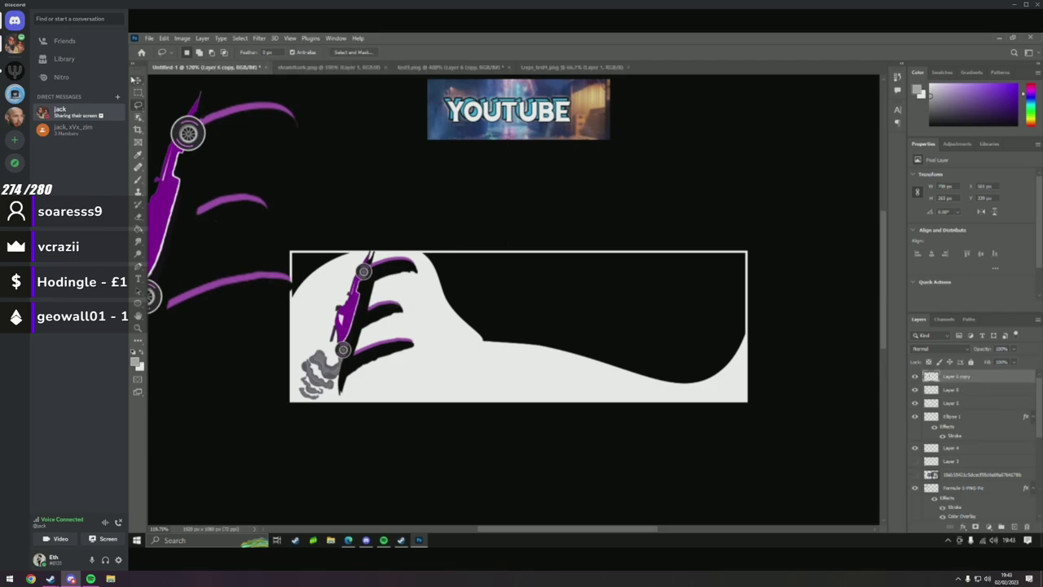
Move the merged banner artwork into the separate small test panel document and place it over the canvas.
left_click(136, 79)
left_click_drag(433, 308, 555, 63)
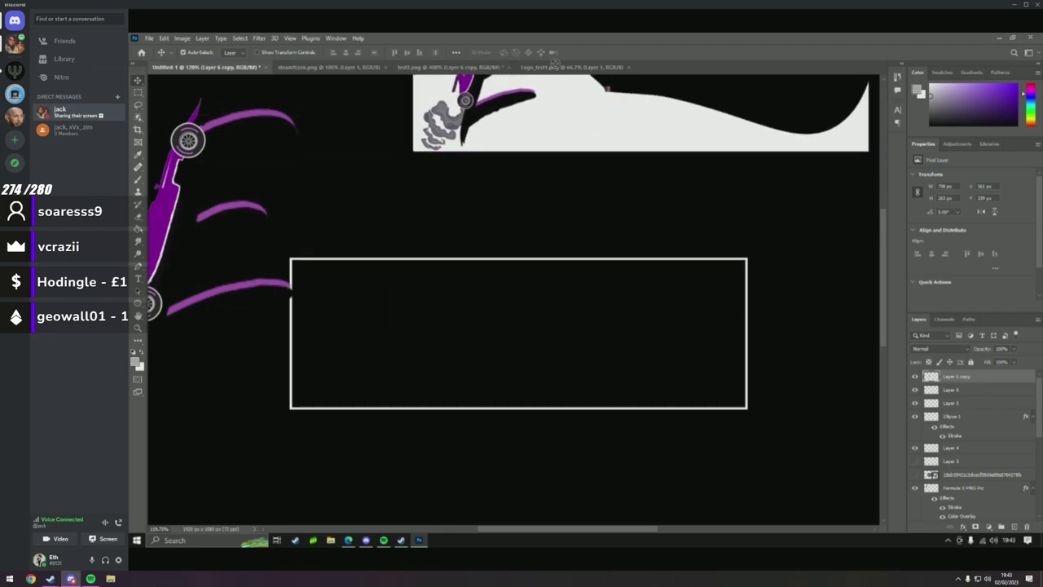
left_click_drag(451, 66, 449, 85)
left_click_drag(391, 298, 425, 278)
left_click(137, 330)
mouse_move(562, 383)
left_mouse_down()
mouse_move(489, 435)
mouse_move(556, 426)
mouse_move(577, 396)
mouse_move(568, 358)
mouse_move(552, 366)
mouse_move(559, 378)
left_mouse_up()
Scale the banner artwork proportionally to about 42% and position it to cover the small panel canvas.
key("ctrl+t")
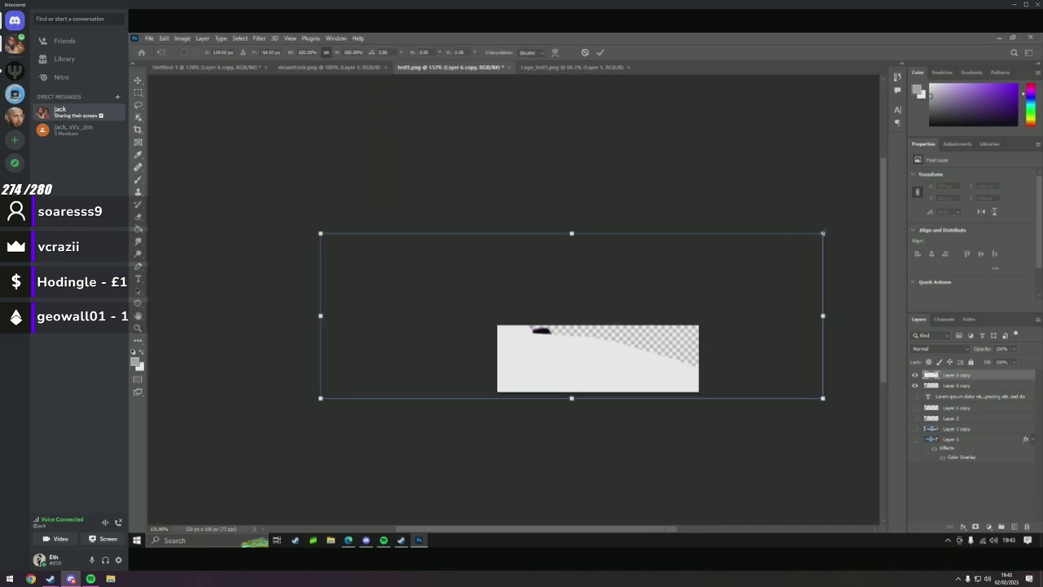
left_click_drag(822, 234, 725, 280)
key("ctrl+z")
left_click_drag(821, 235, 686, 278)
left_click_drag(623, 348, 634, 372)
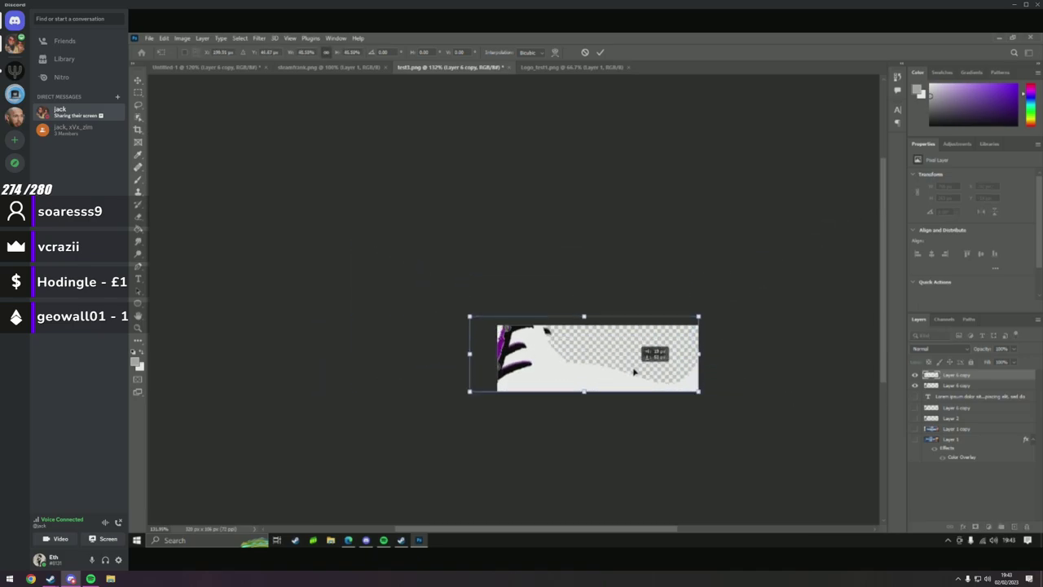
left_click_drag(698, 316, 698, 324)
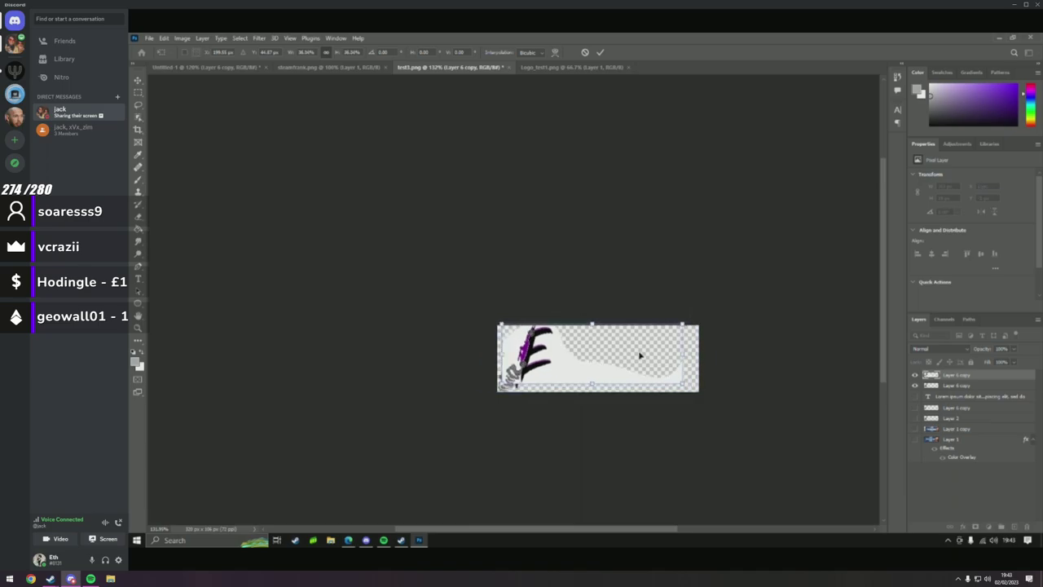
left_click_drag(630, 354, 636, 364)
Switch to Chrome, browse the Twitter home feed and open xQc's channel from Twitch's followed live channels.
mouse_move(831, 272)
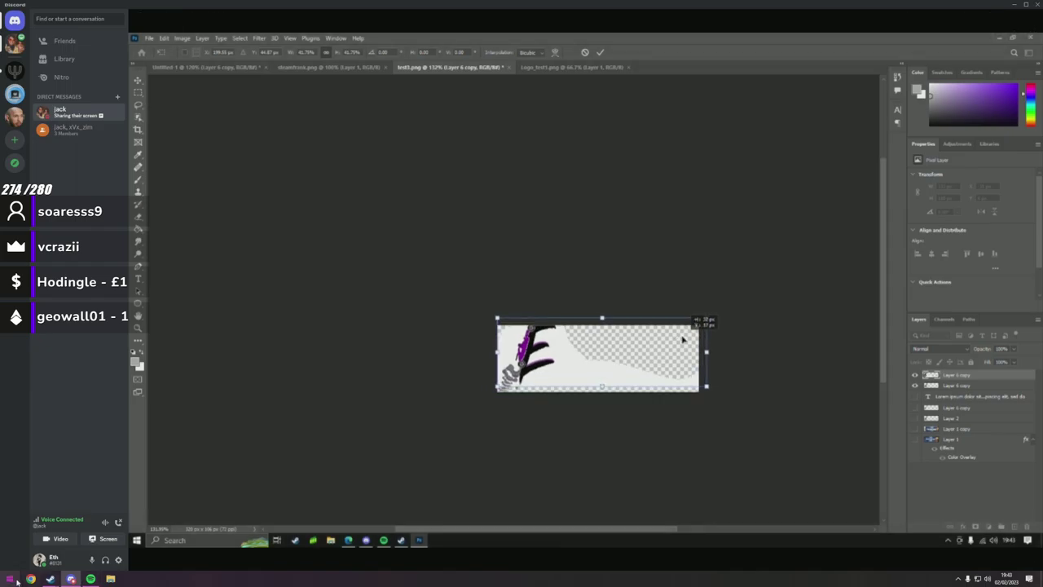
key("super+1")
left_click(61, 35)
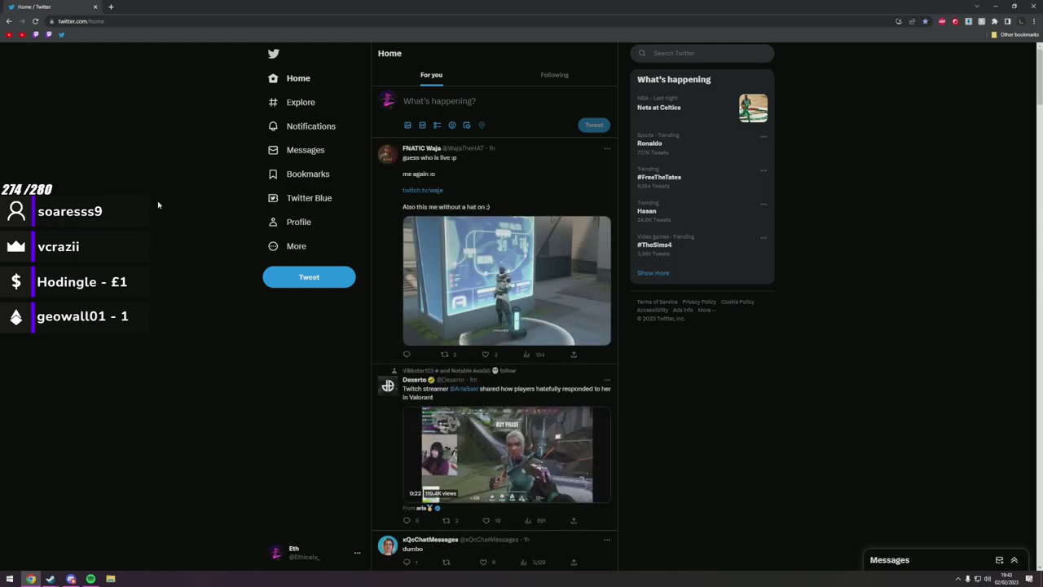
scroll(138, 201, "down", 1)
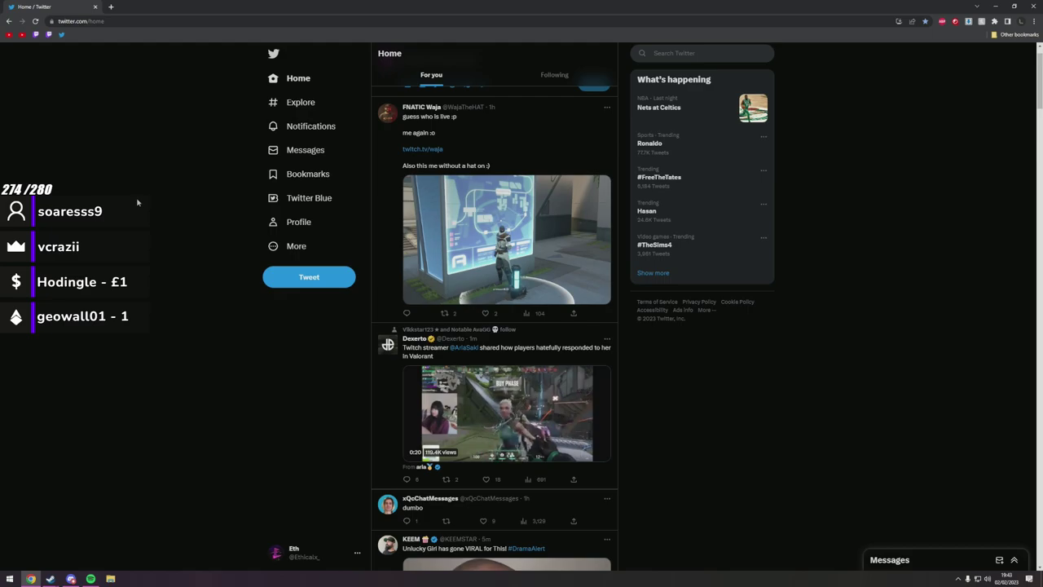
scroll(137, 201, "down", 3)
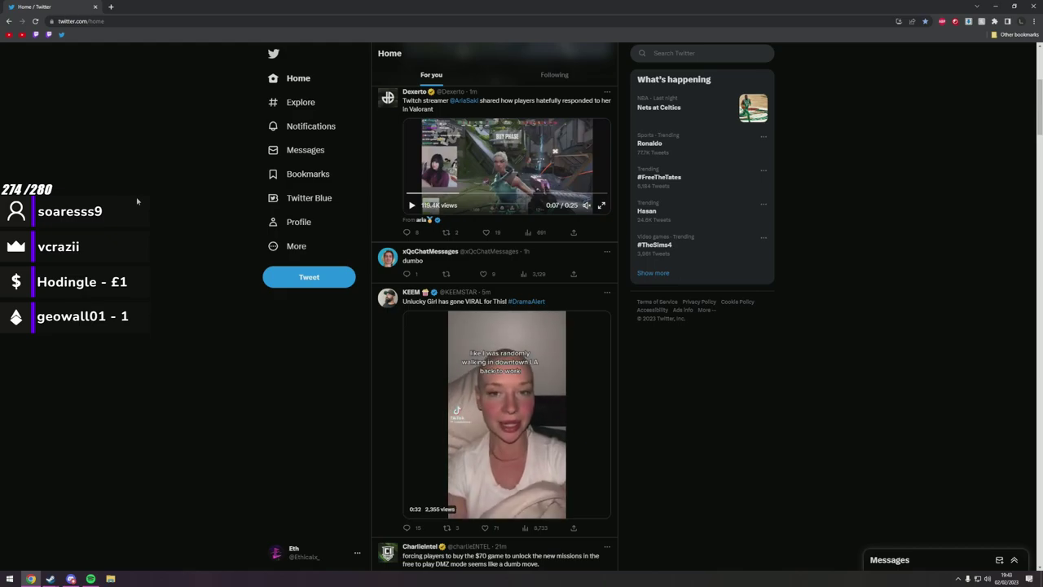
scroll(137, 201, "down", 3)
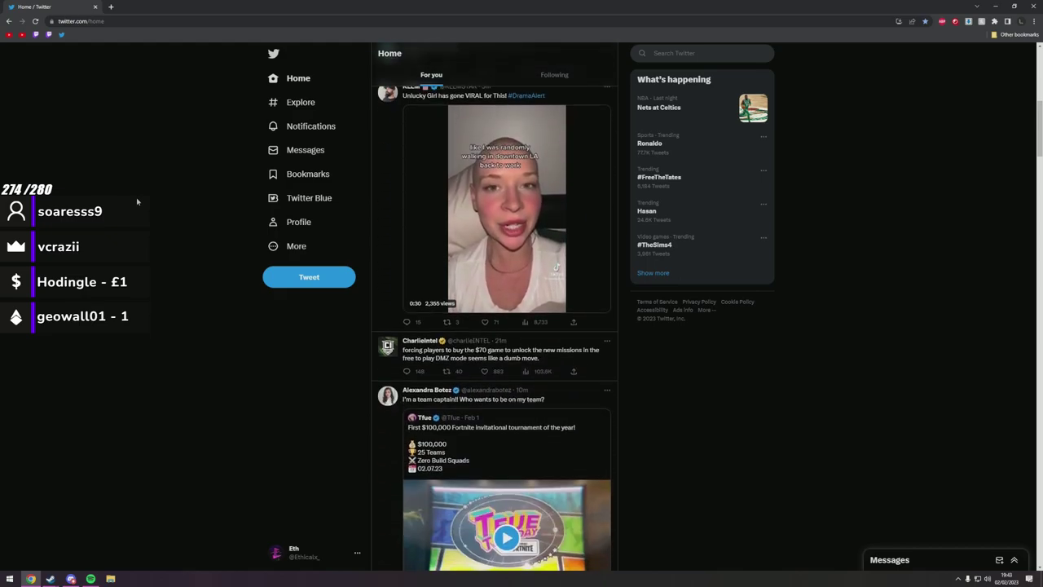
scroll(138, 201, "down", 3)
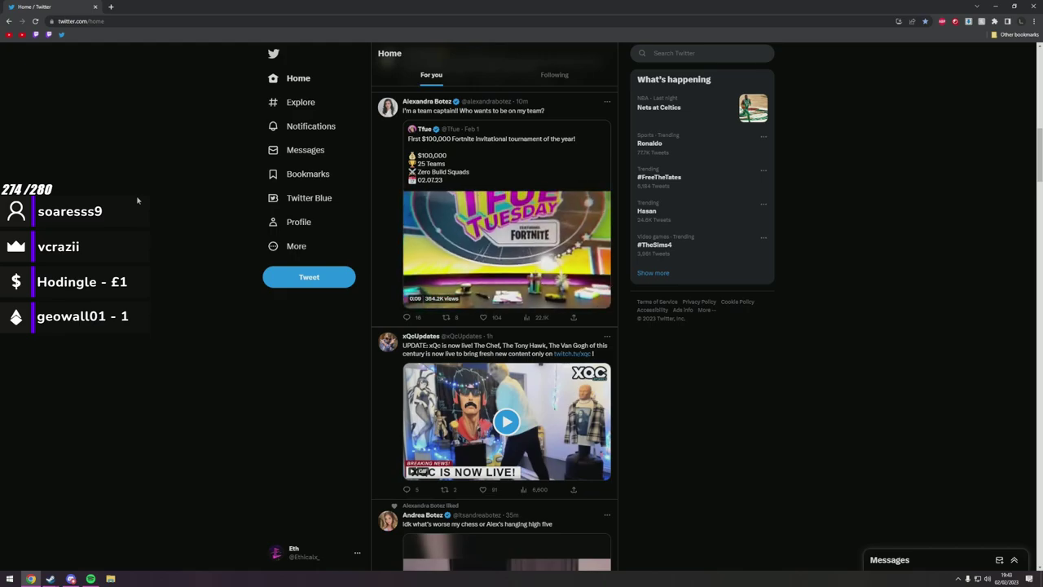
scroll(138, 202, "down", 3)
scroll(138, 201, "down", 6)
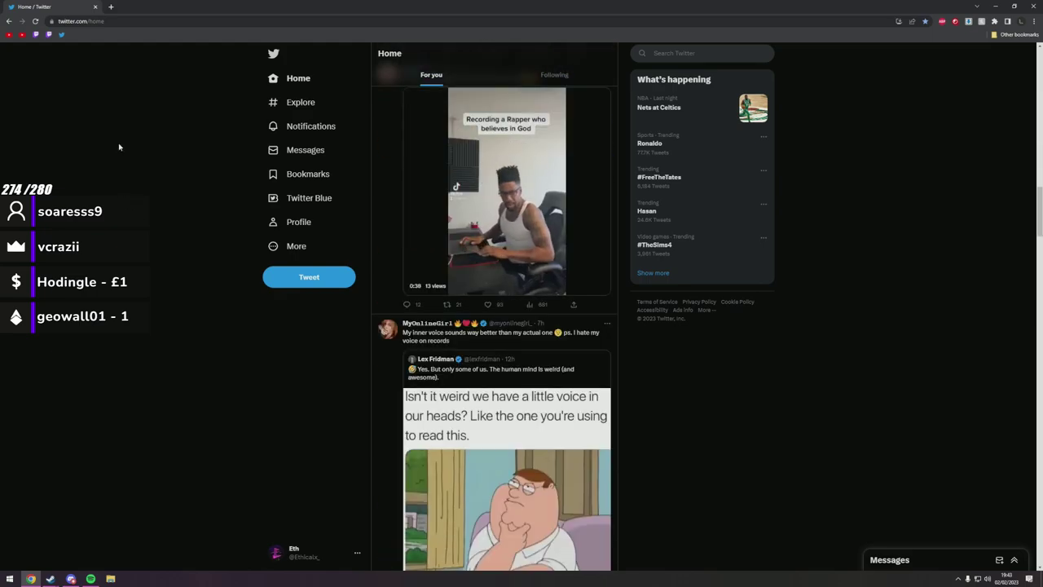
left_click(35, 34)
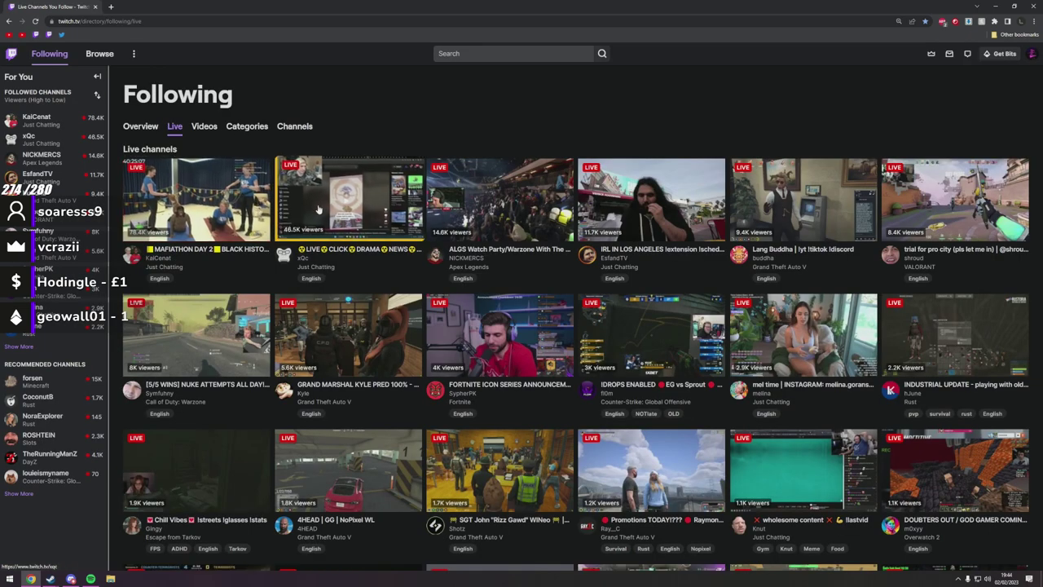
left_click(322, 206)
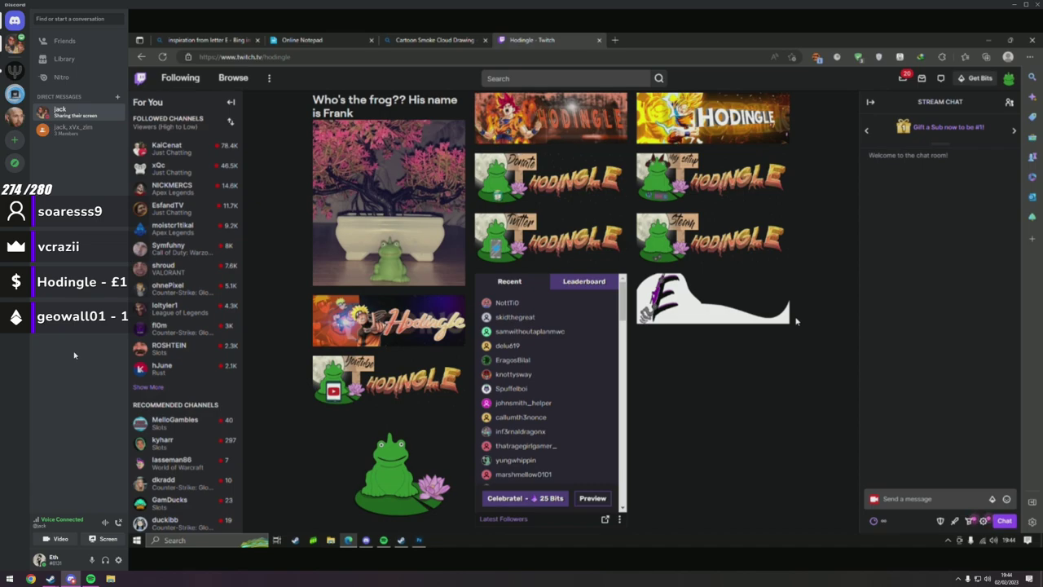
Show the Discord screen share in full screen and hide the black Background copy layer.
mouse_move(522, 414)
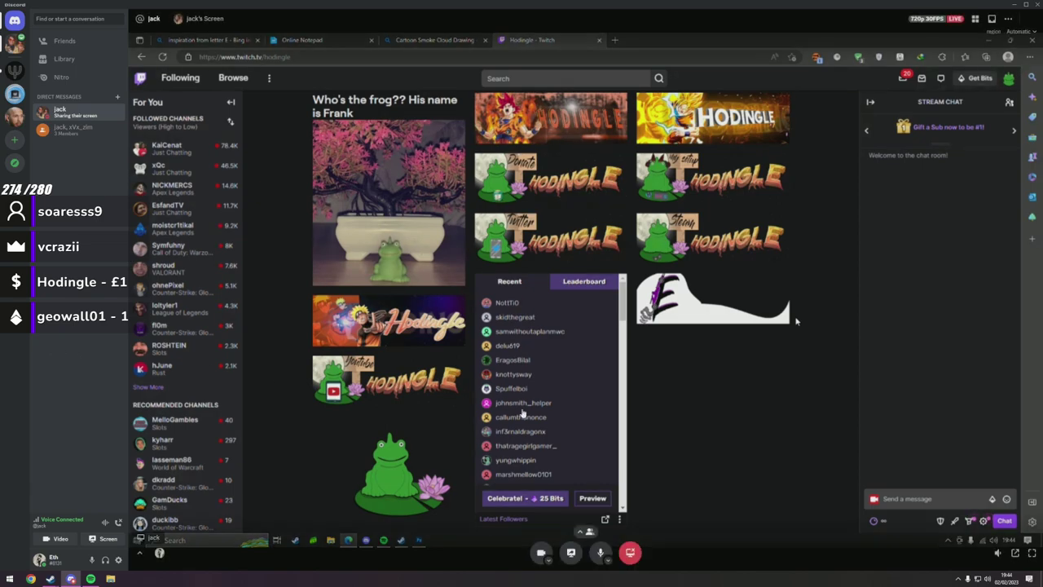
left_click(1033, 552)
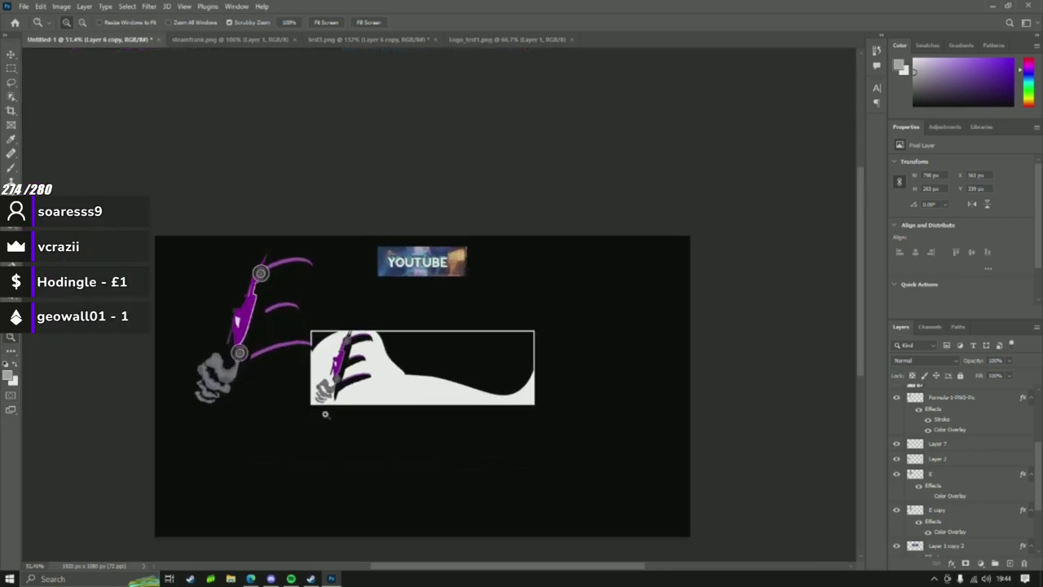
scroll(916, 545, "down", 3)
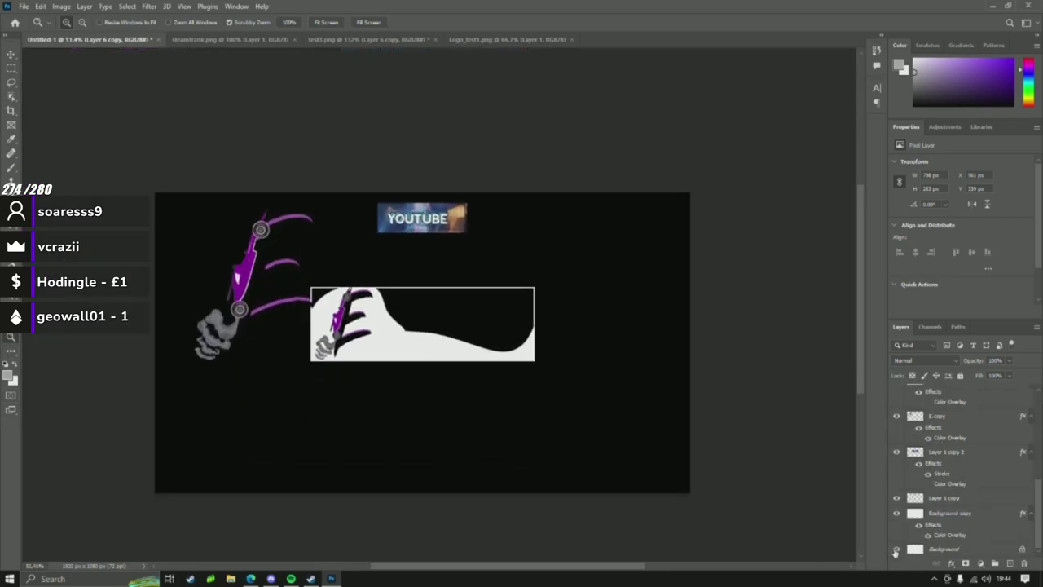
left_click(897, 514)
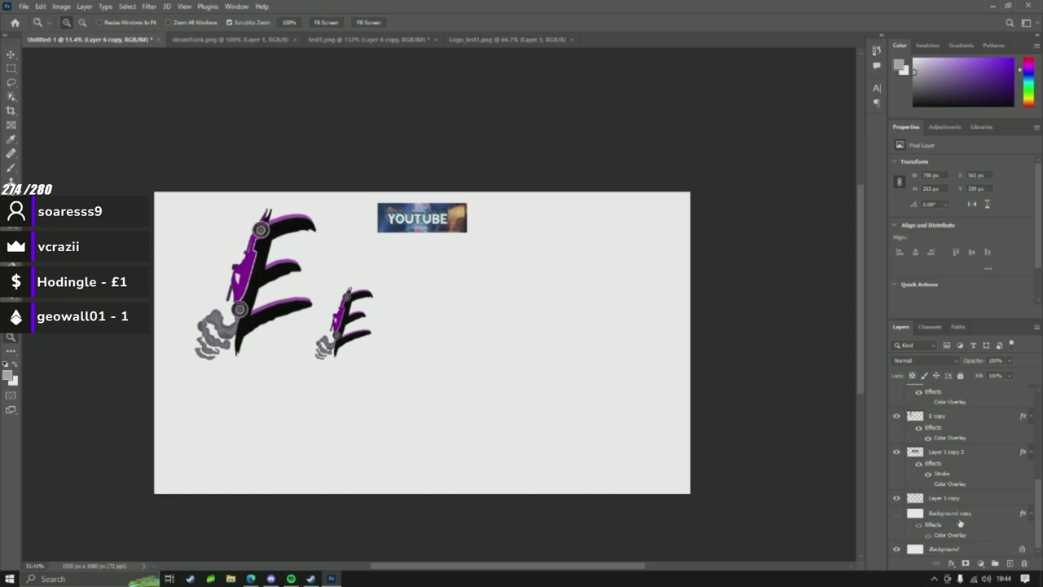
Delete the merged Layer 6 copy containing the small logo and confirm the deletion.
scroll(953, 505, "up", 5)
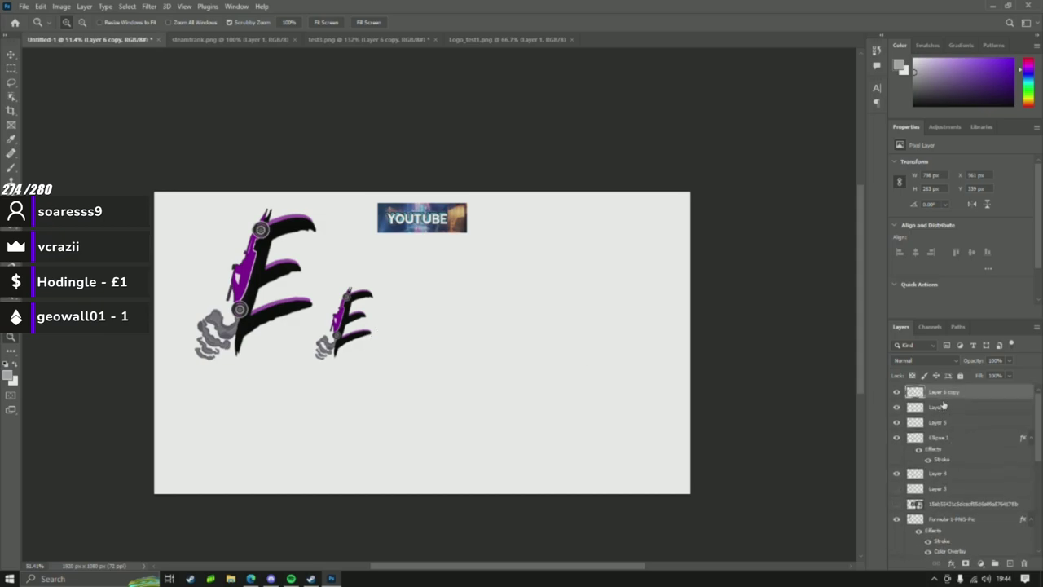
right_click(984, 394)
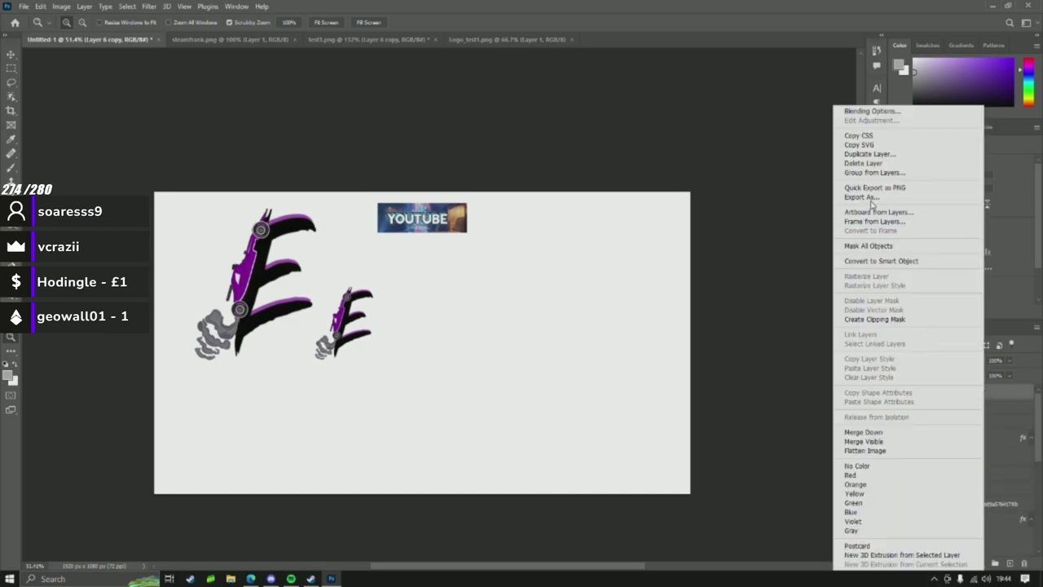
left_click(872, 168)
left_click(487, 216)
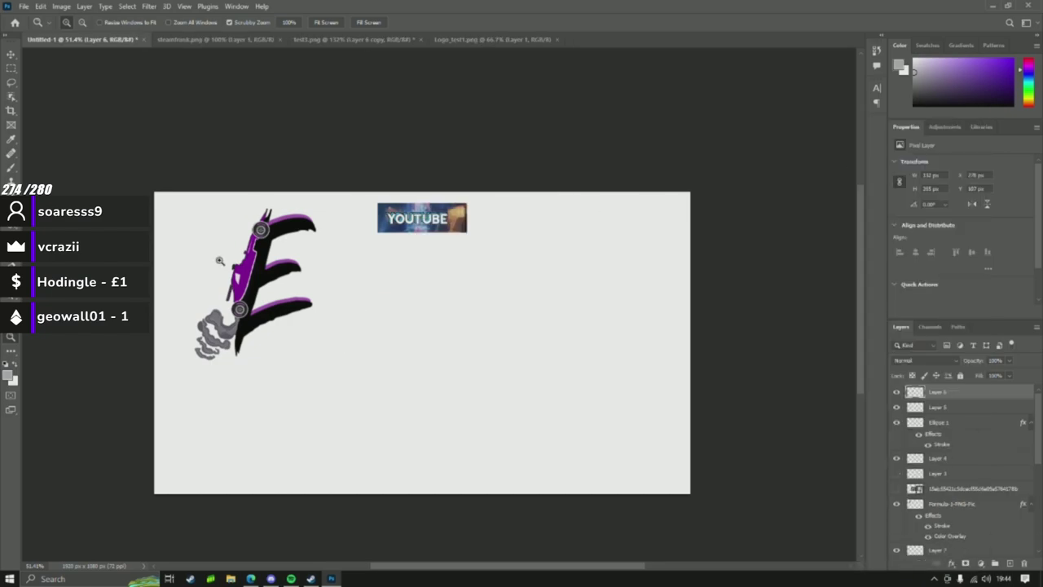
scroll(945, 522, "down", 3)
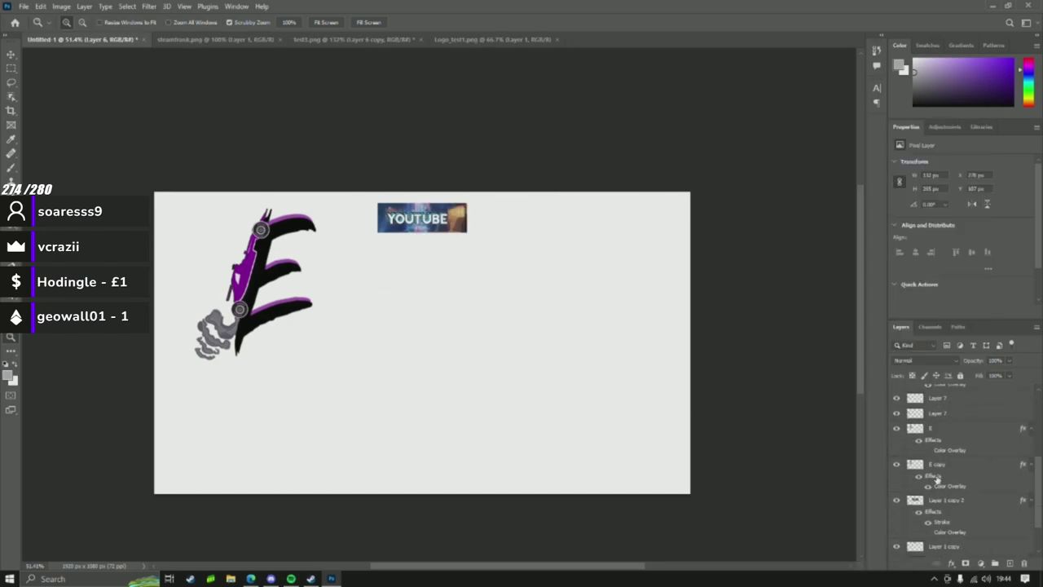
left_click(897, 428)
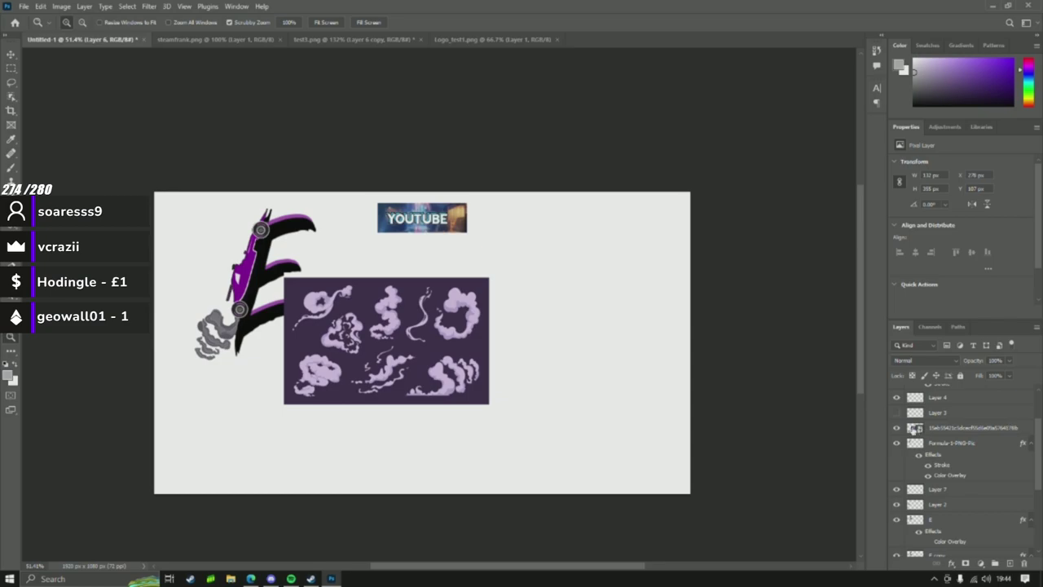
left_click(897, 428)
Set the stroke colour of the Layer 1 copy 2 rectangle to black (000000) in its layer style.
scroll(949, 511, "down", 3)
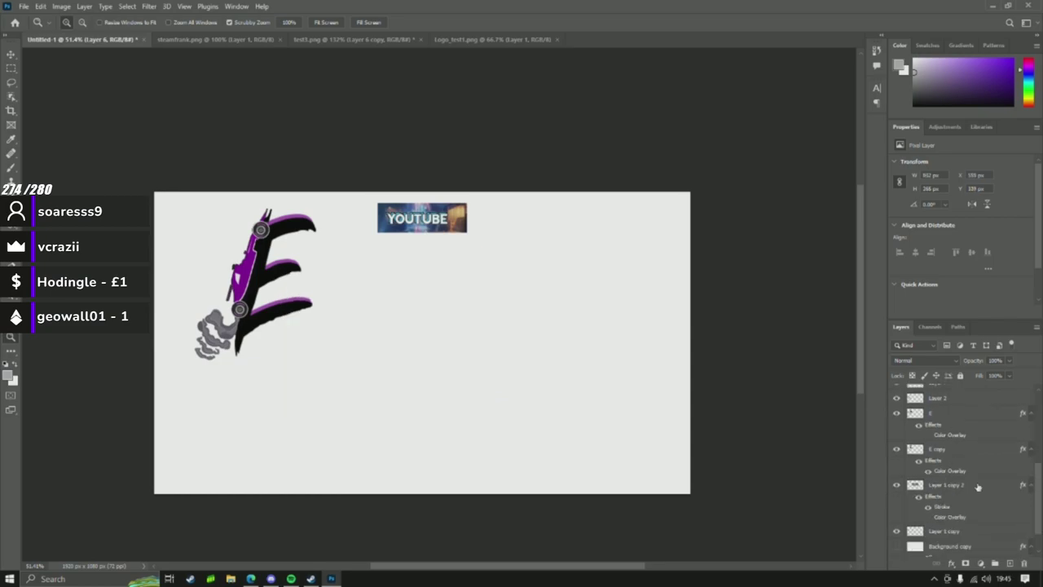
double_click(978, 486)
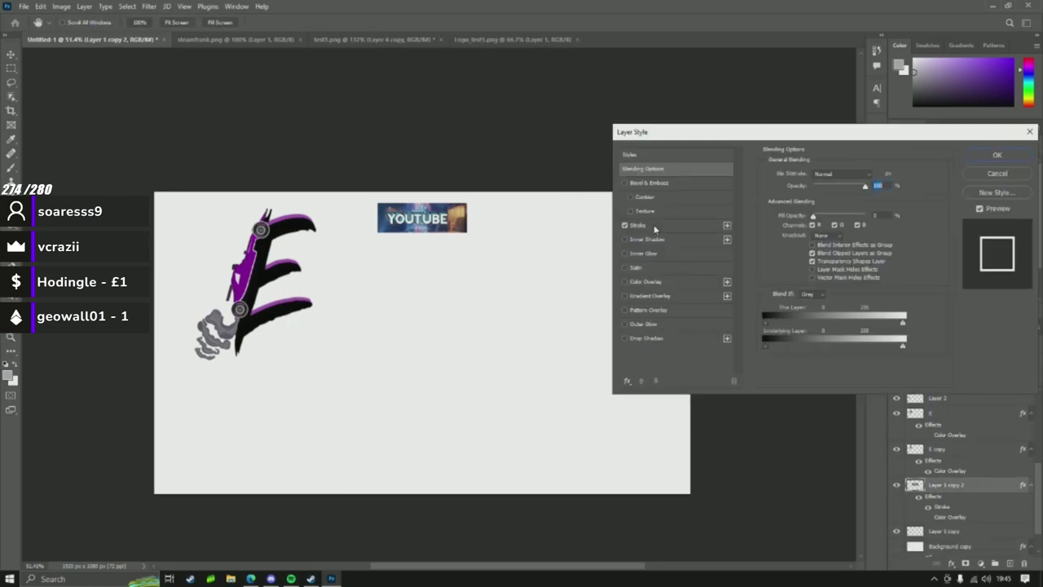
left_click(654, 229)
left_click(794, 256)
left_click(419, 309)
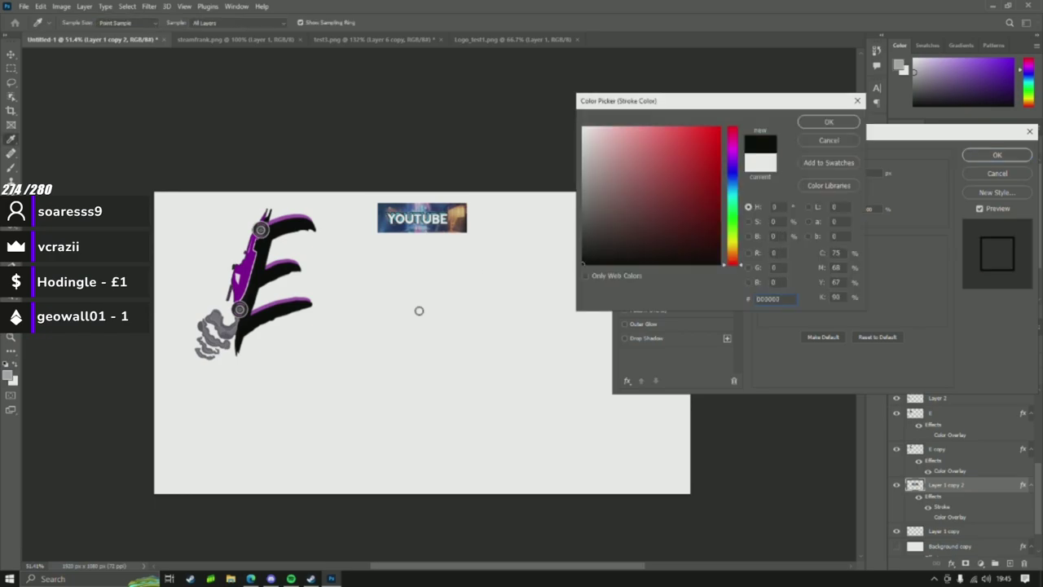
left_click(830, 123)
left_click(997, 155)
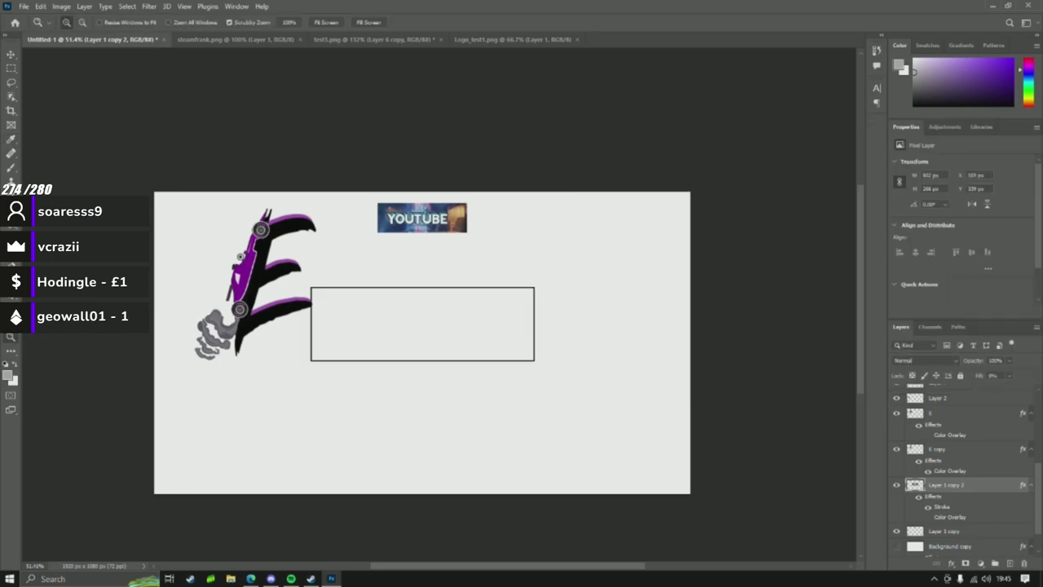
Inspect the E logo close up beside the panel frame, then leave and re-enter the full-screen Discord share.
key("v")
left_click(10, 338)
left_click_drag(249, 277, 366, 275)
scroll(366, 276, "up", 1)
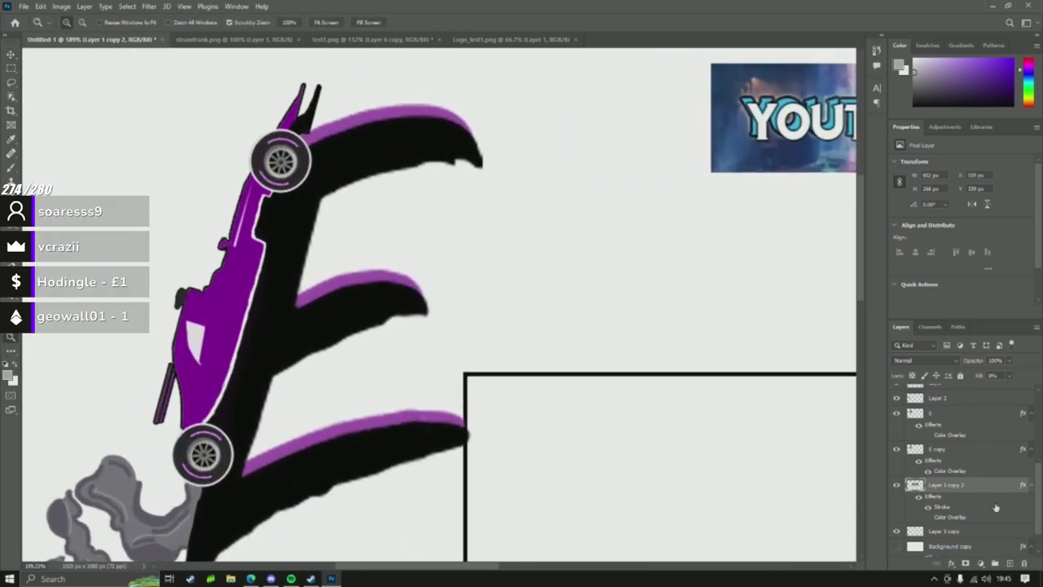
scroll(961, 495, "down", 2)
mouse_move(576, 388)
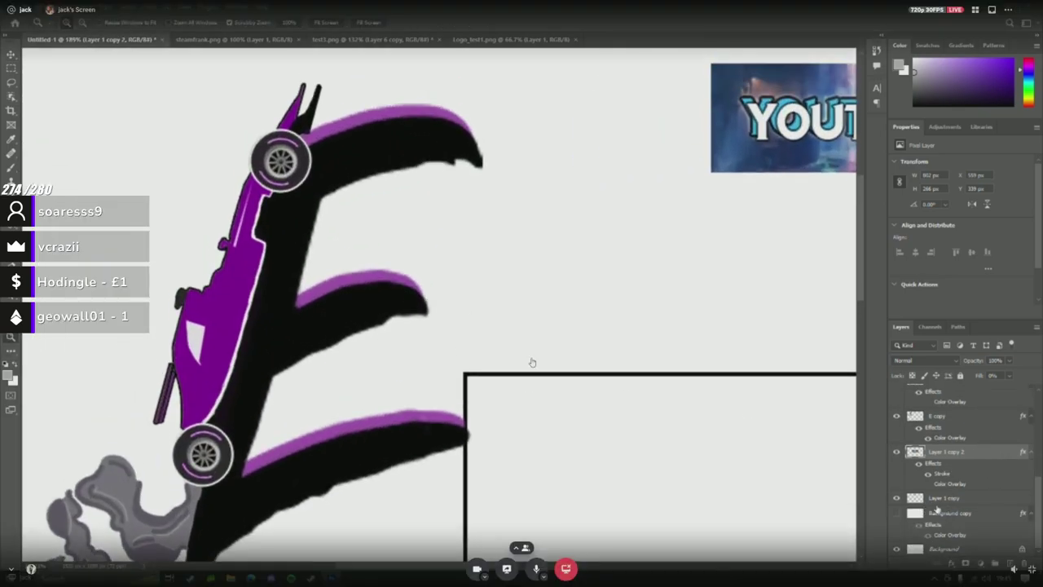
key("Escape")
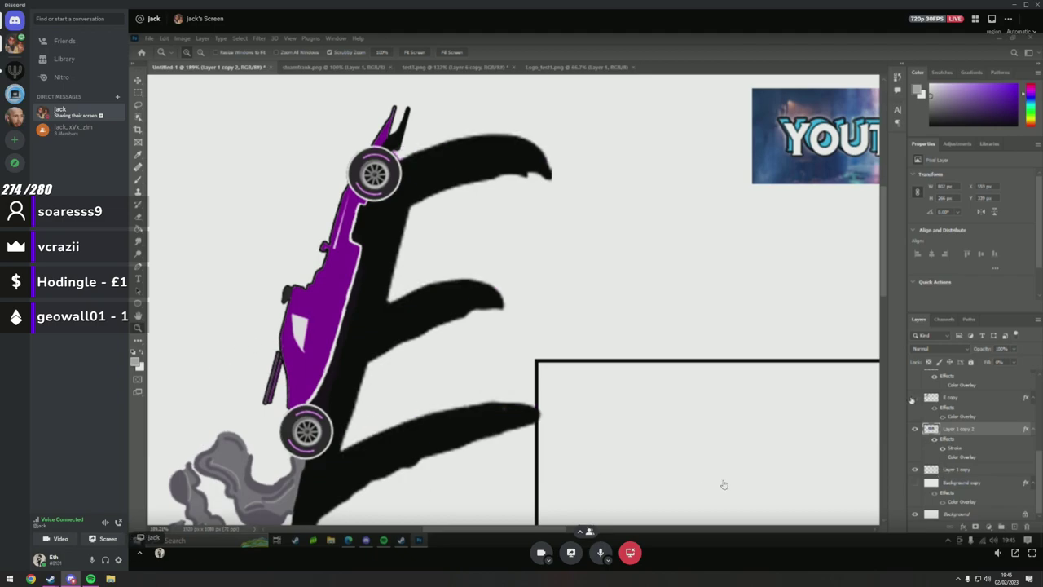
left_click(1032, 553)
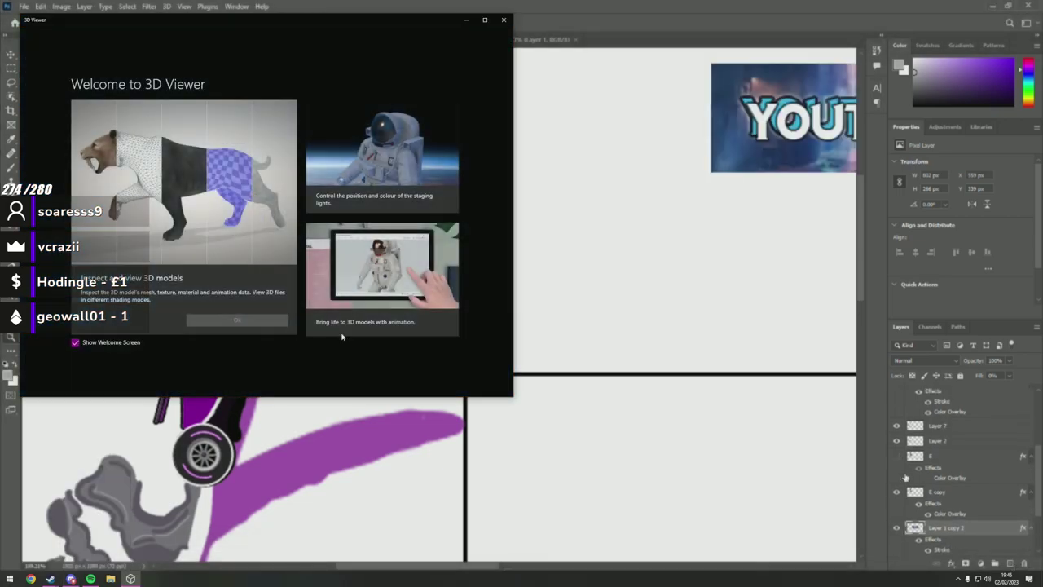
Dismiss the 3D Viewer welcome screen and look through the bee model's shading, grid and lighting views.
left_click(251, 322)
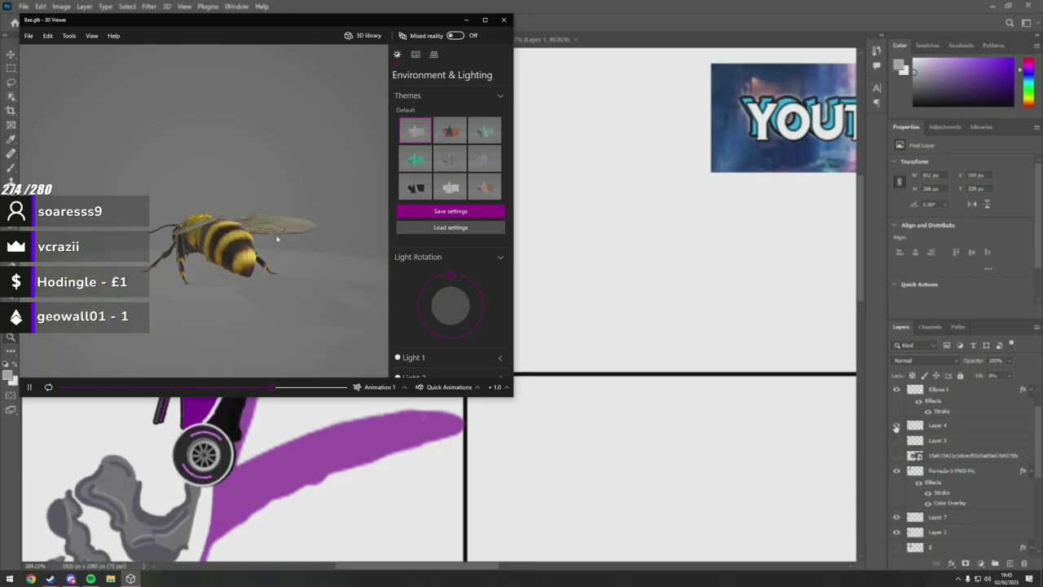
scroll(403, 192, "down", 1)
scroll(402, 193, "up", 1)
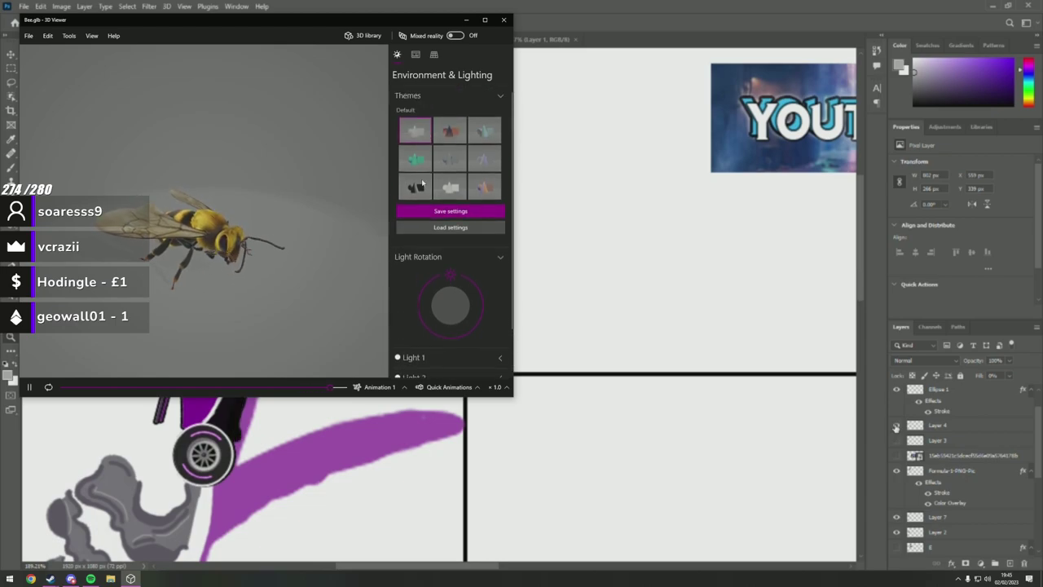
left_click(416, 54)
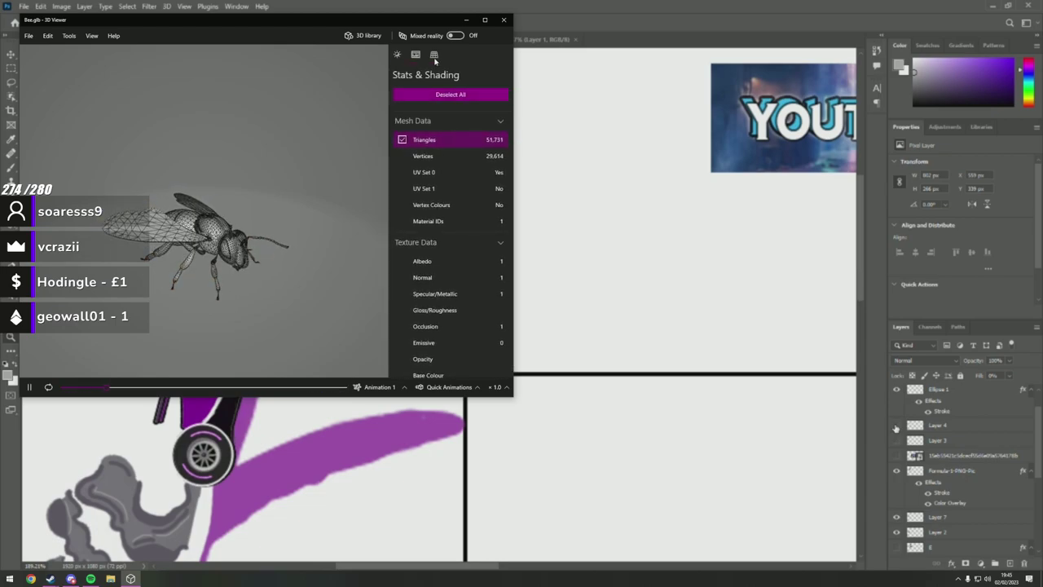
left_click(434, 54)
left_click(397, 53)
left_click(28, 35)
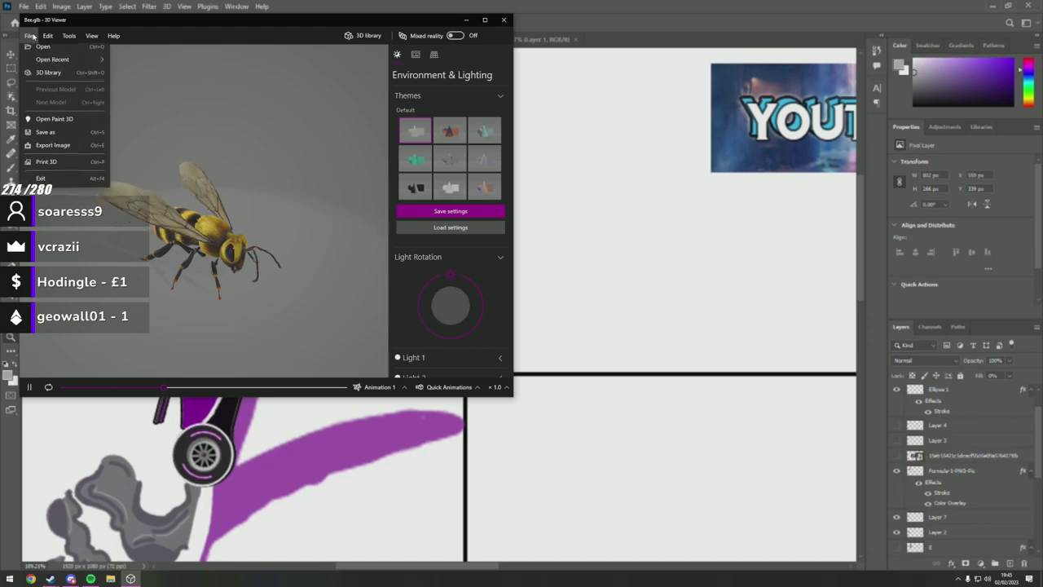
left_click(48, 57)
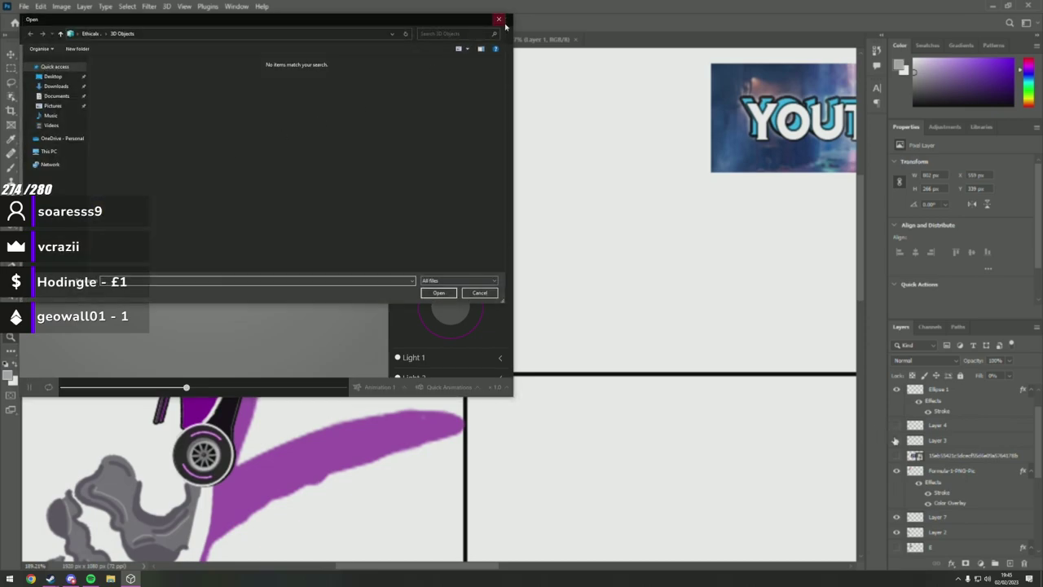
left_click(499, 20)
left_click(441, 228)
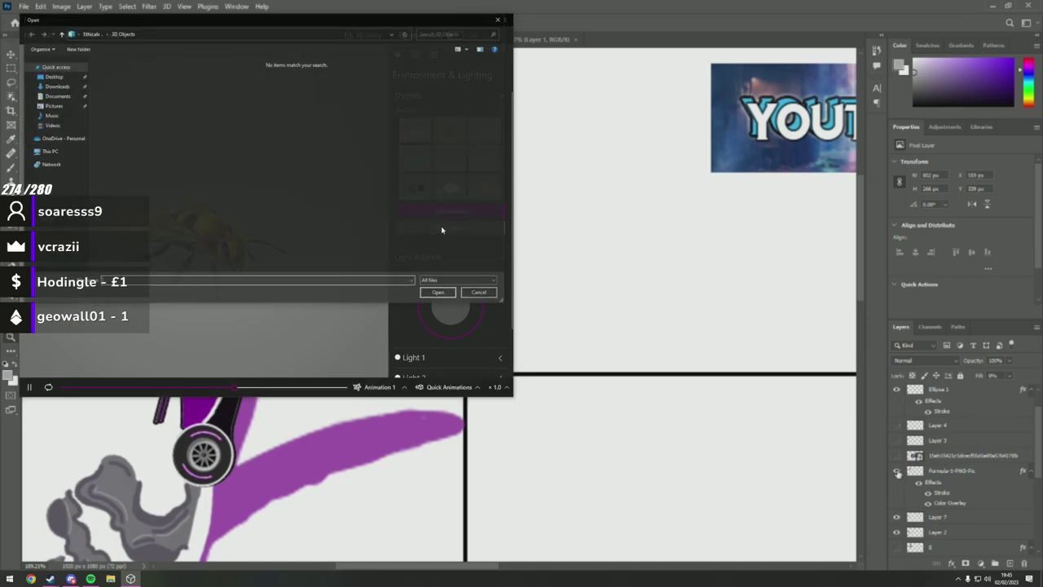
key("Escape")
Rotate the scene light around the bee model.
scroll(447, 259, "down", 2)
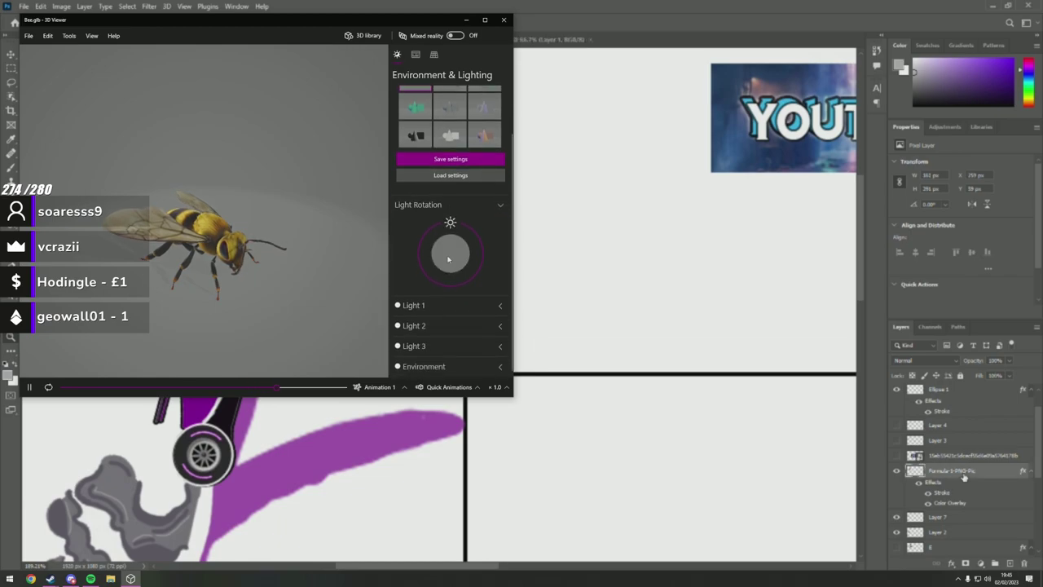
scroll(463, 263, "up", 1)
left_click_drag(450, 265, 243, 132)
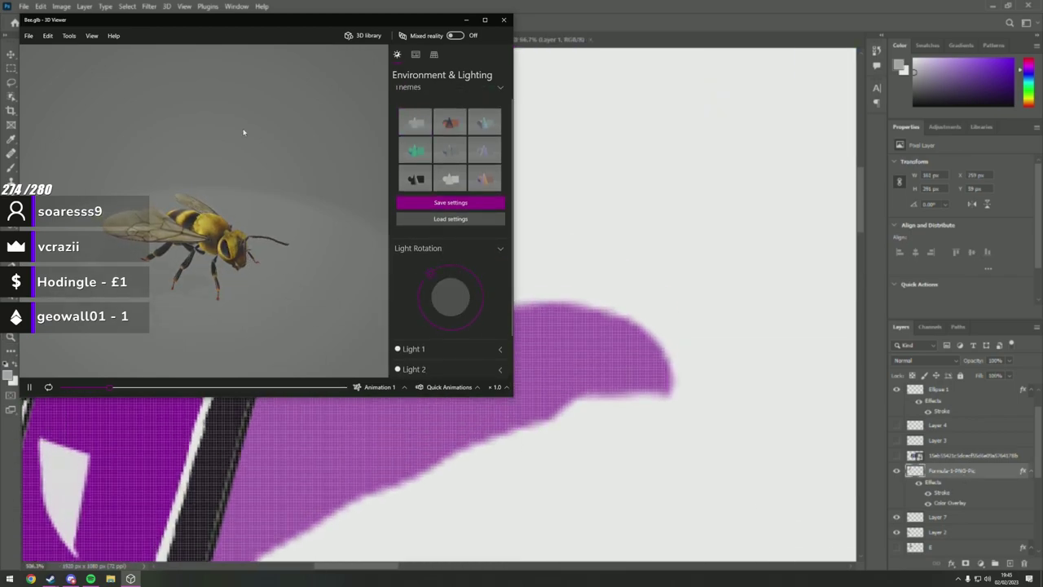
Open the Sci-Fi Door model from the Sci-Fi & Fantasy category of the 3D library.
left_click(360, 31)
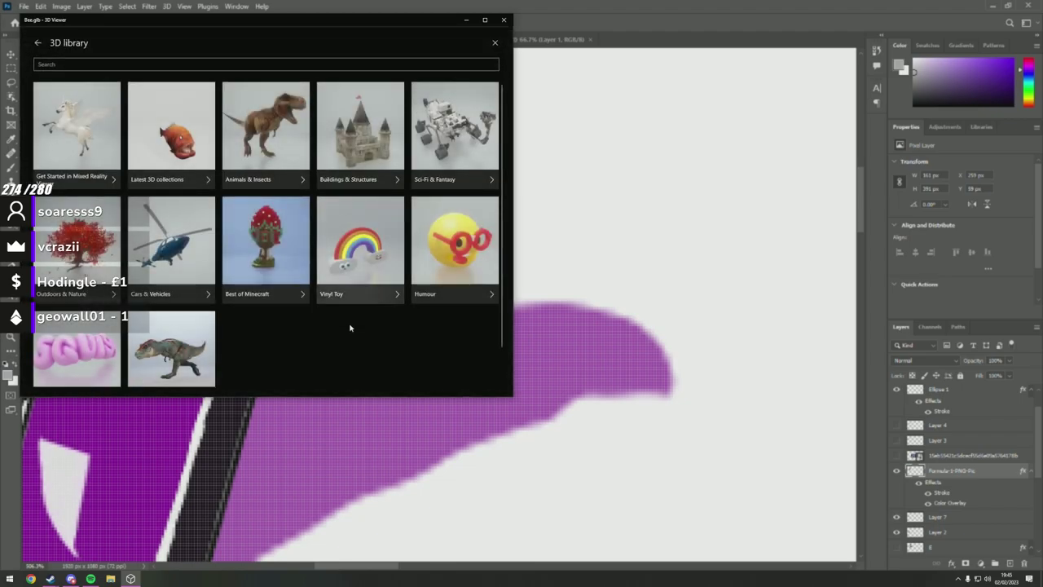
left_click(453, 139)
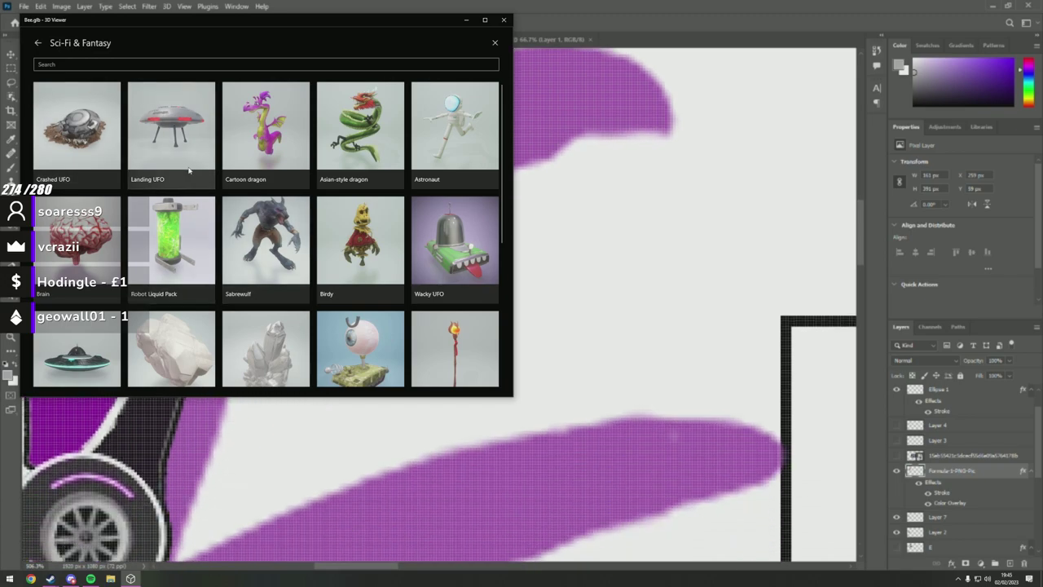
scroll(181, 175, "down", 3)
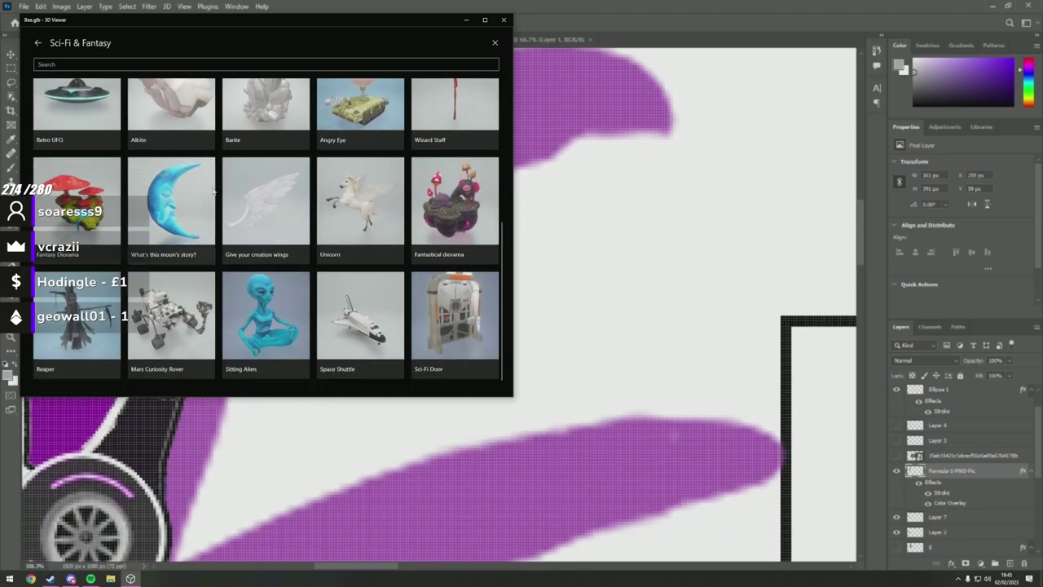
left_click(394, 303)
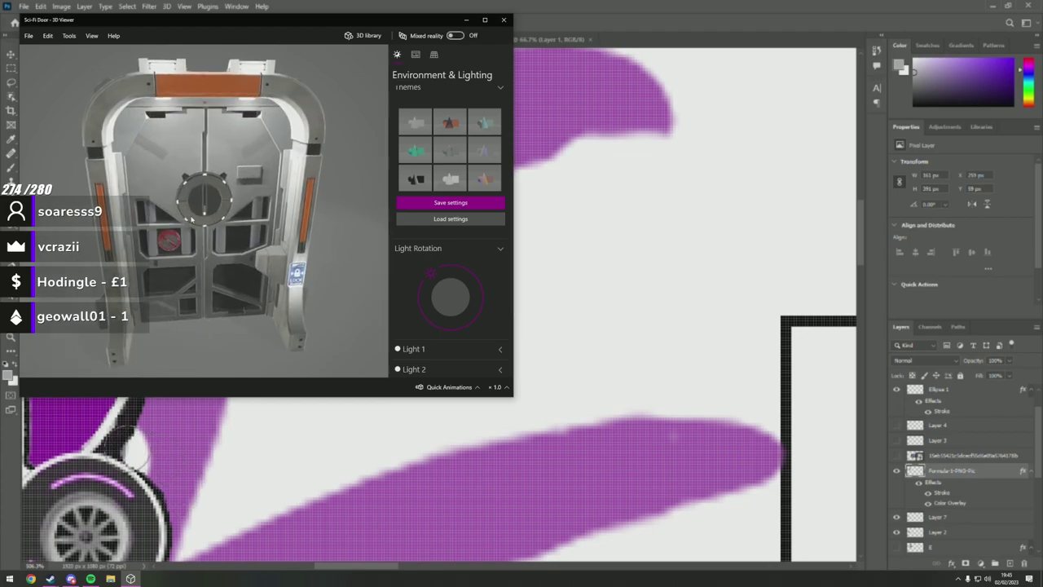
Rotate the scene light to the opposite side of the Sci-Fi Door and try switching on Mixed reality.
mouse_move(432, 281)
left_mouse_down()
mouse_move(420, 290)
mouse_move(458, 292)
mouse_move(440, 298)
mouse_move(477, 324)
mouse_move(459, 336)
left_mouse_up()
scroll(456, 326, "down", 1)
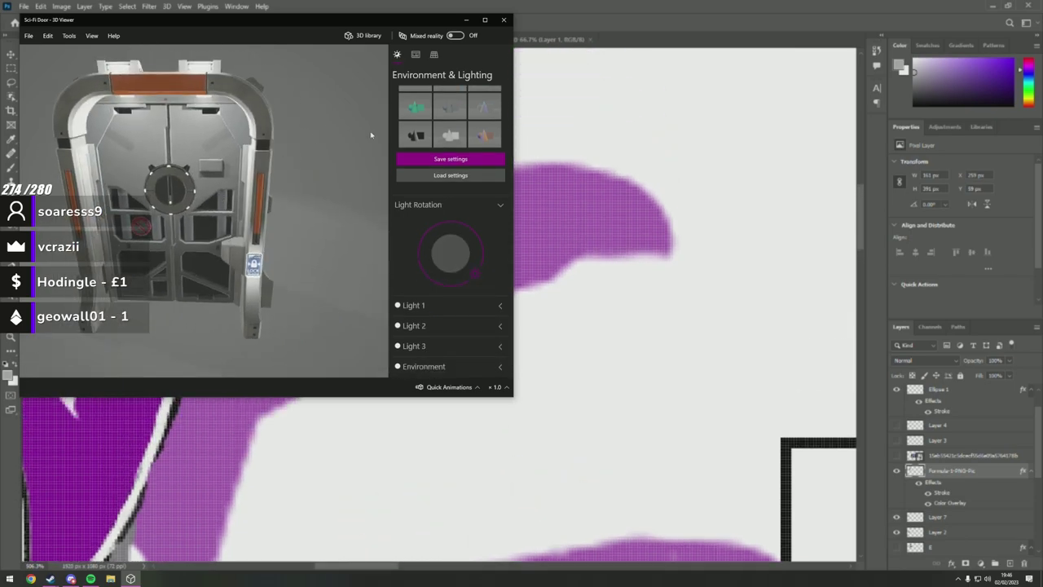
left_click(458, 36)
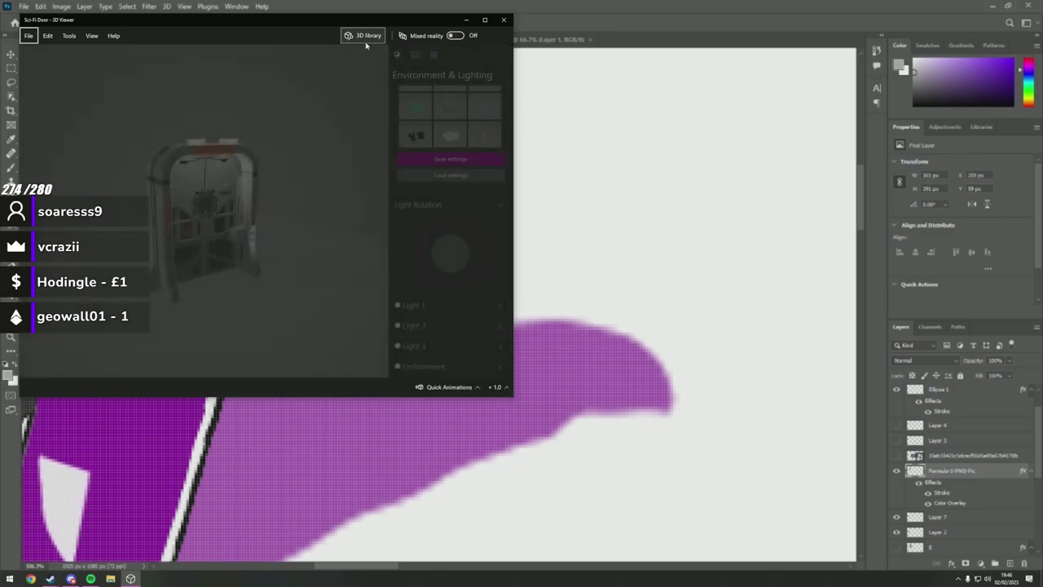
Load the Landing UFO model from the Sci-Fi & Fantasy category of the 3D library.
left_click(362, 35)
left_click(326, 175)
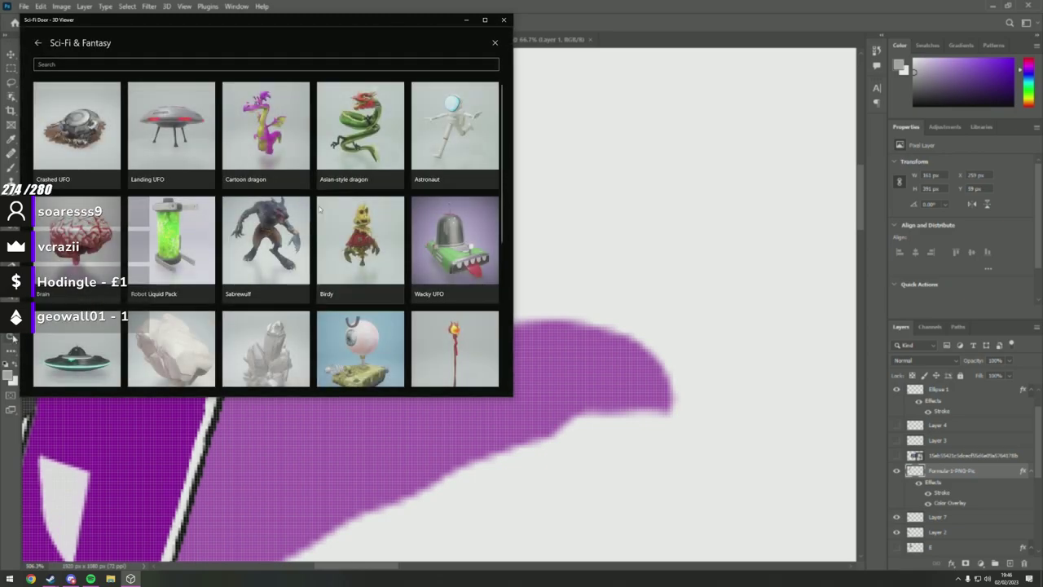
left_click(175, 155)
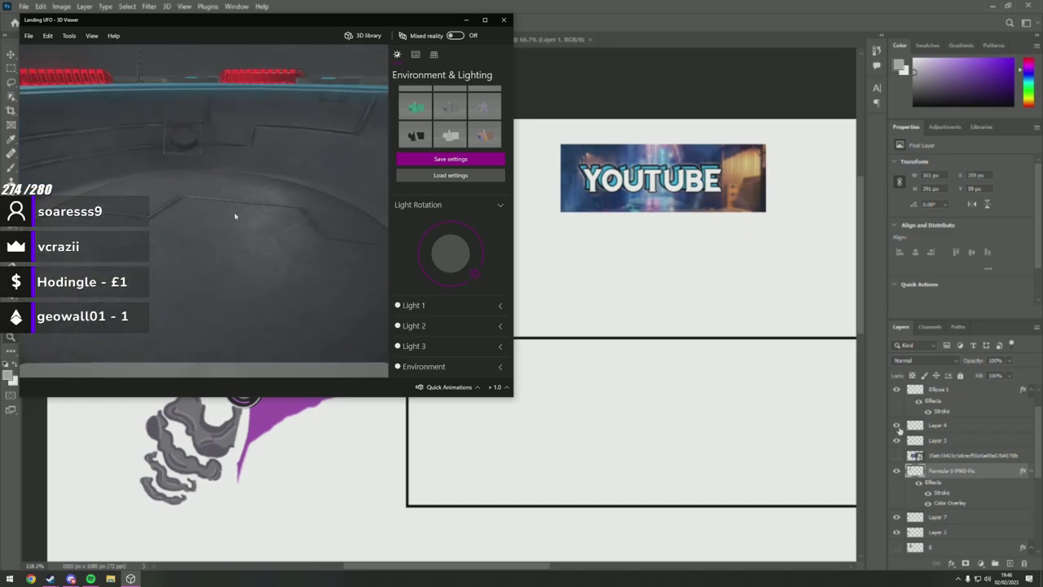
Hide Layer 4 and Layer 3 in the shared Photoshop document and show the E layer.
left_click(896, 425)
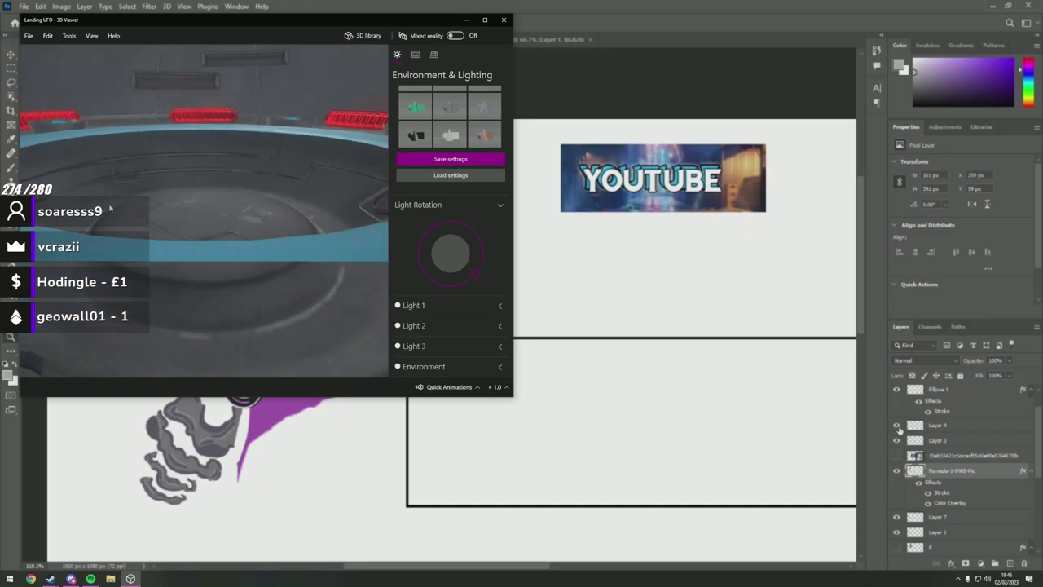
left_click(896, 440)
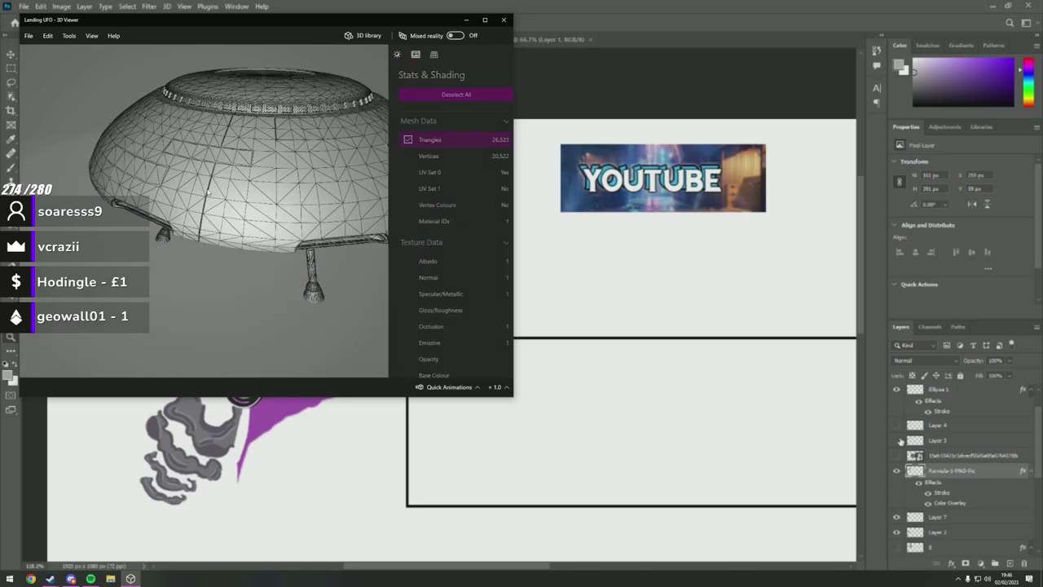
scroll(929, 489, "down", 1)
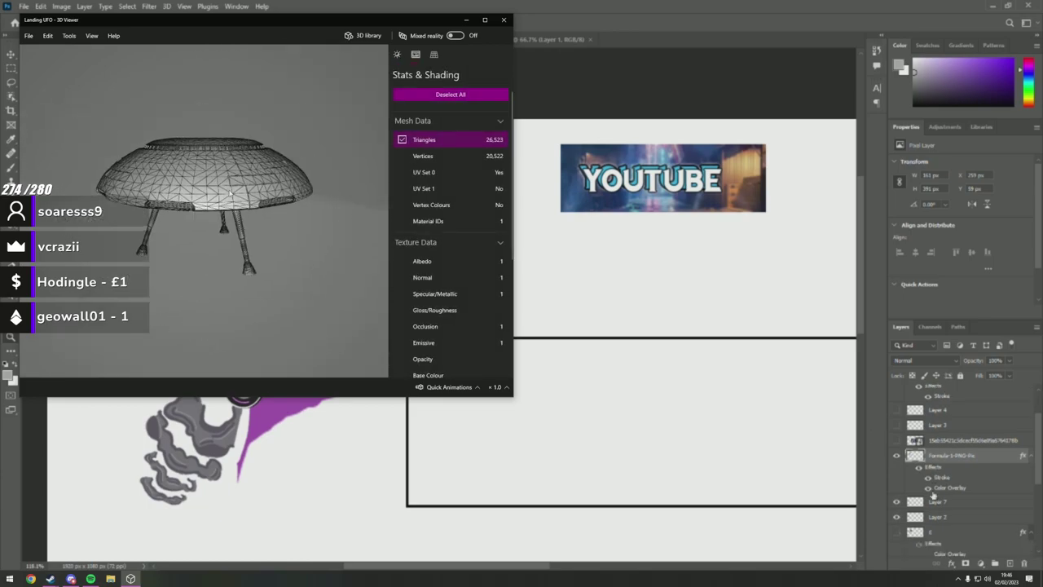
left_click(897, 532)
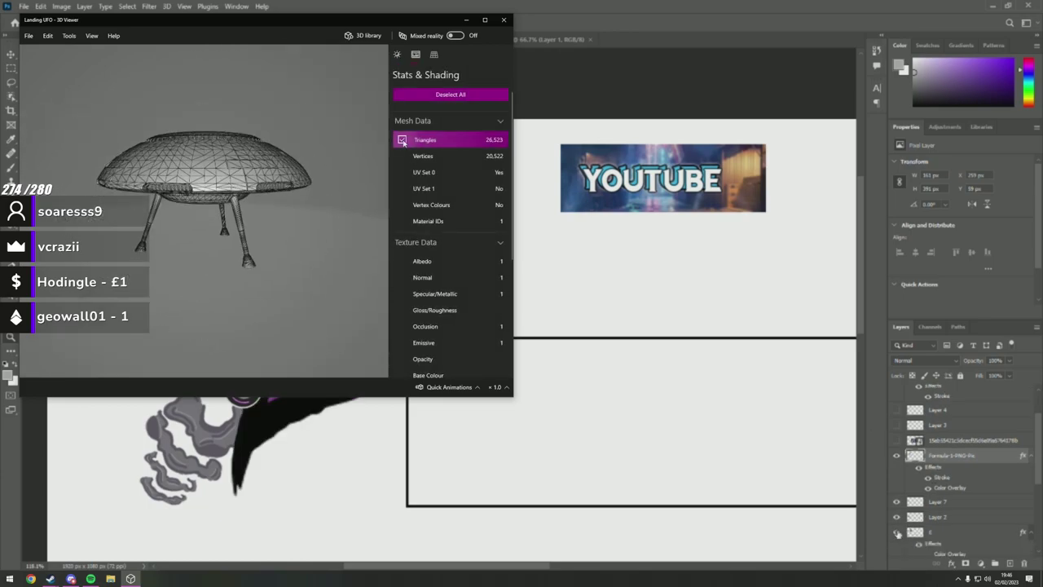
Enable a Color Overlay on the E layer and pick a dark neutral grey around 535353 for it.
left_click(950, 531)
double_click(951, 530)
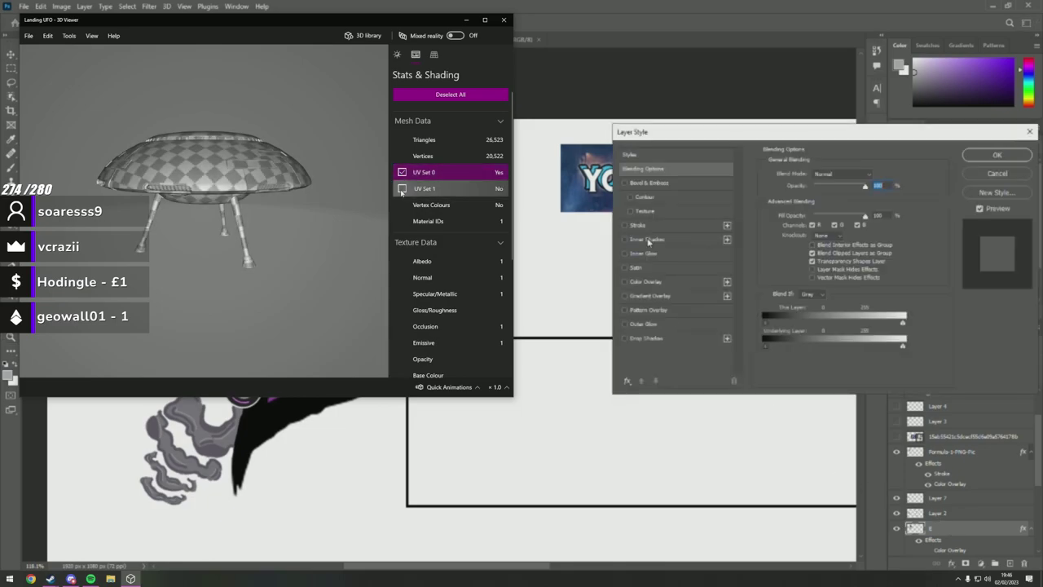
left_click(625, 281)
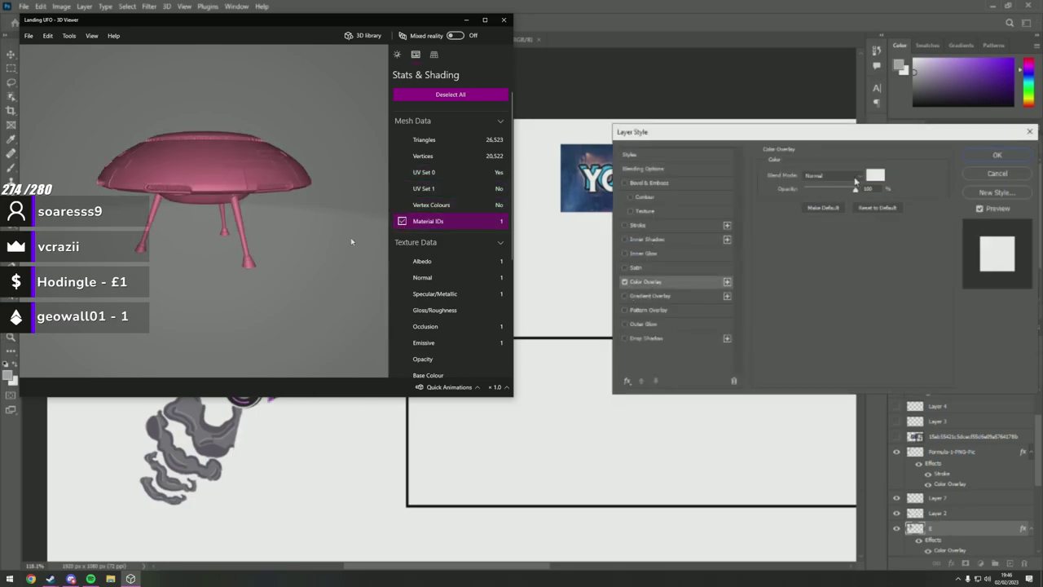
left_click(875, 176)
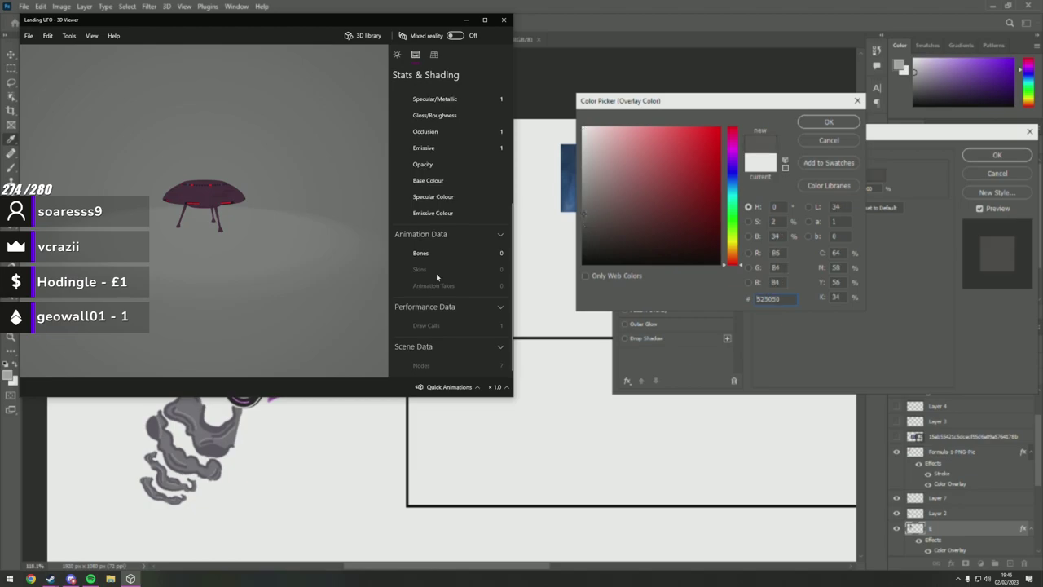
left_click(583, 217)
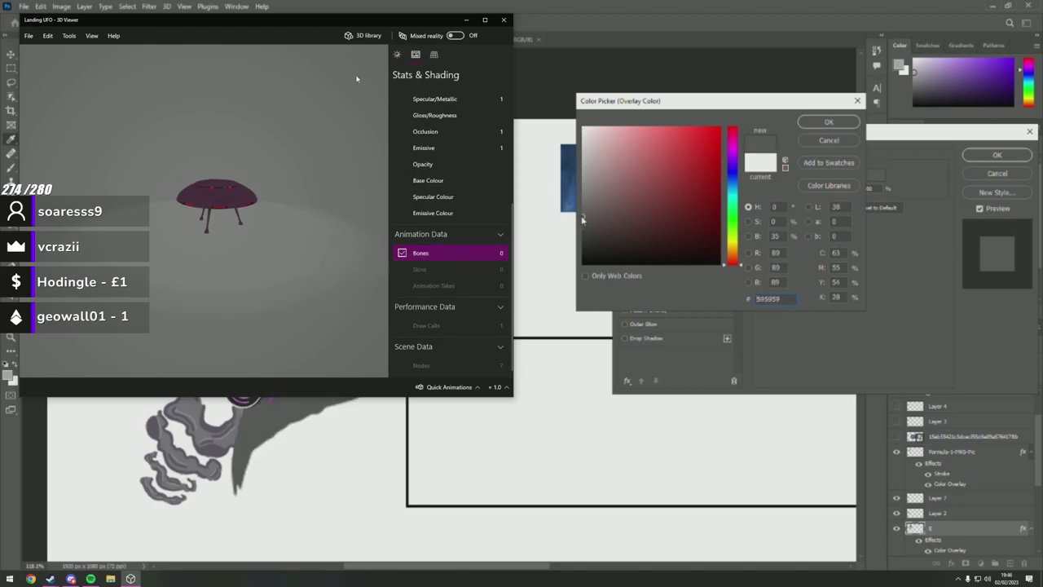
Load the Megalodon model from the Animals & Insects category and confirm the E layer's Color Overlay as 4f4f4f.
left_click(291, 126)
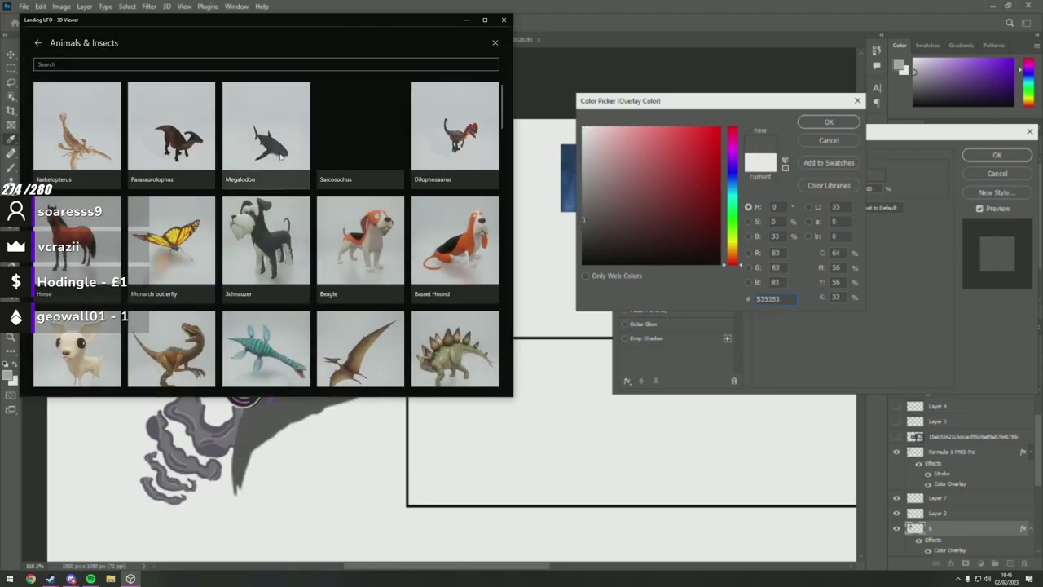
left_click(311, 198)
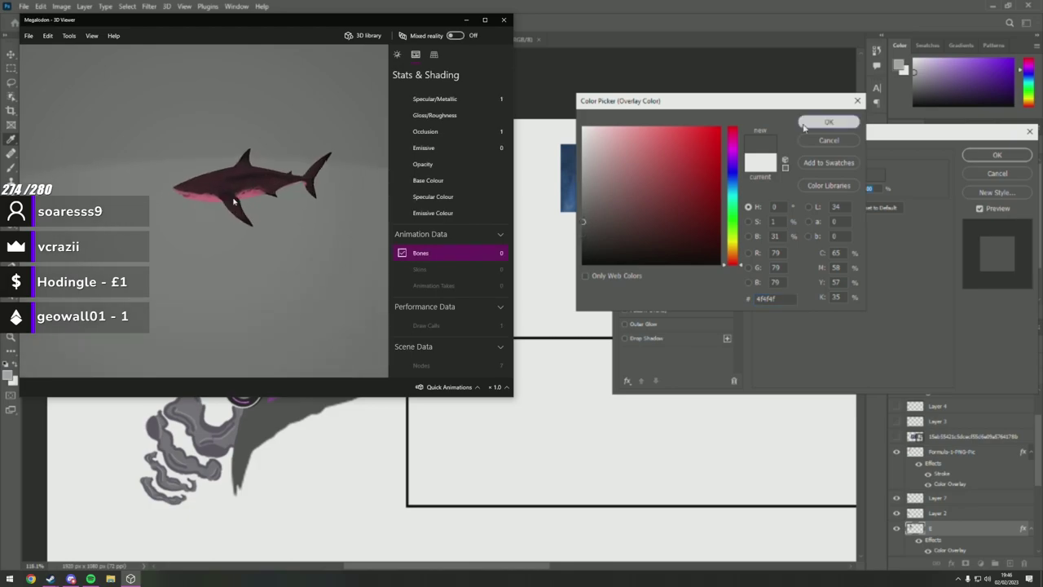
key("Return")
key("Return")
Zoom in on the Megalodon and switch it to plain untextured shading.
scroll(448, 203, "up", 2)
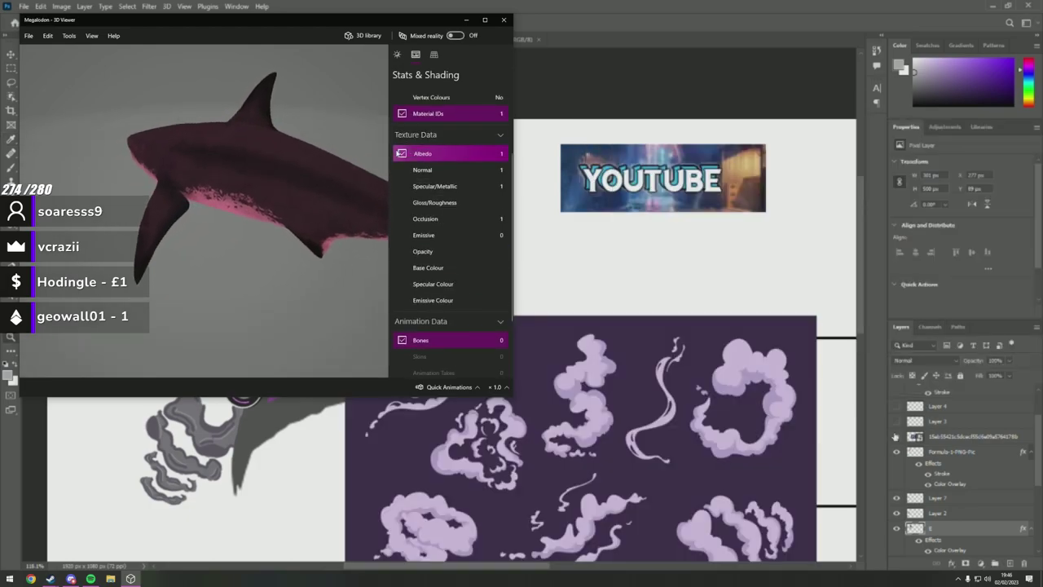
left_click(414, 169)
scroll(414, 179, "down", 2)
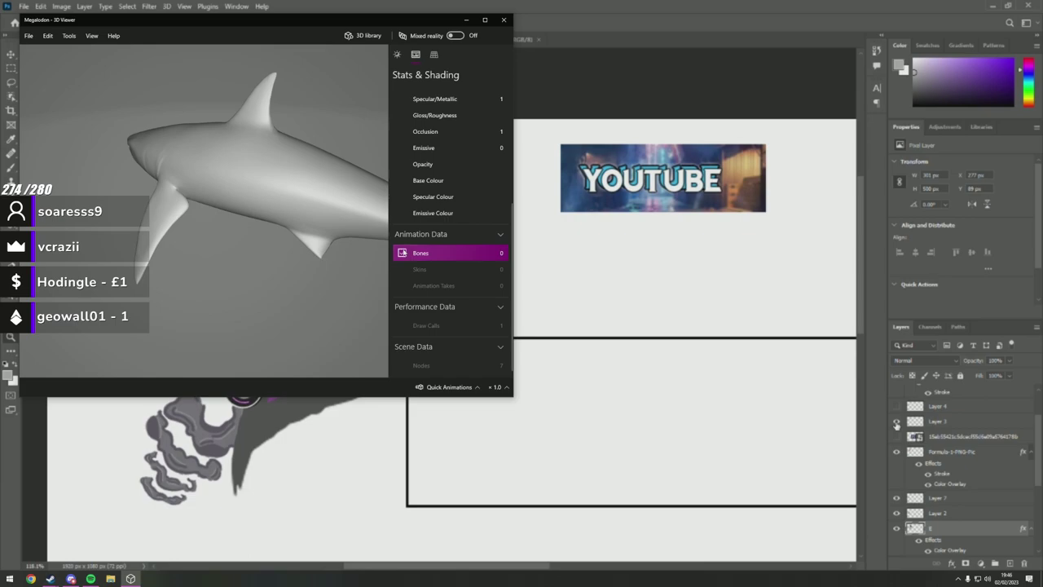
Load the Schnauzer model from the Animals & Insects category of the 3D library and cancel Layer 4's layer style.
left_click(363, 35)
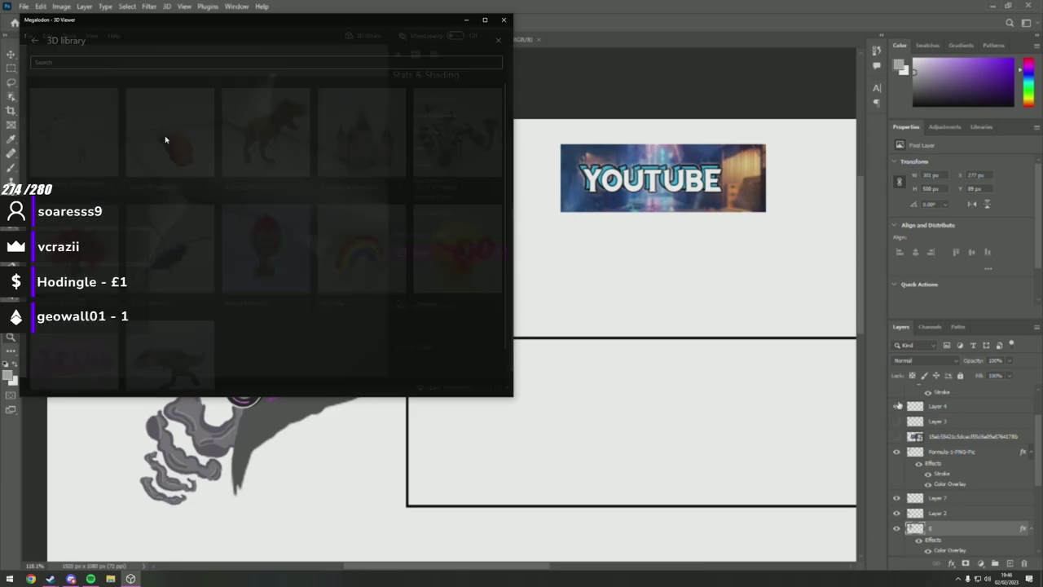
double_click(956, 409)
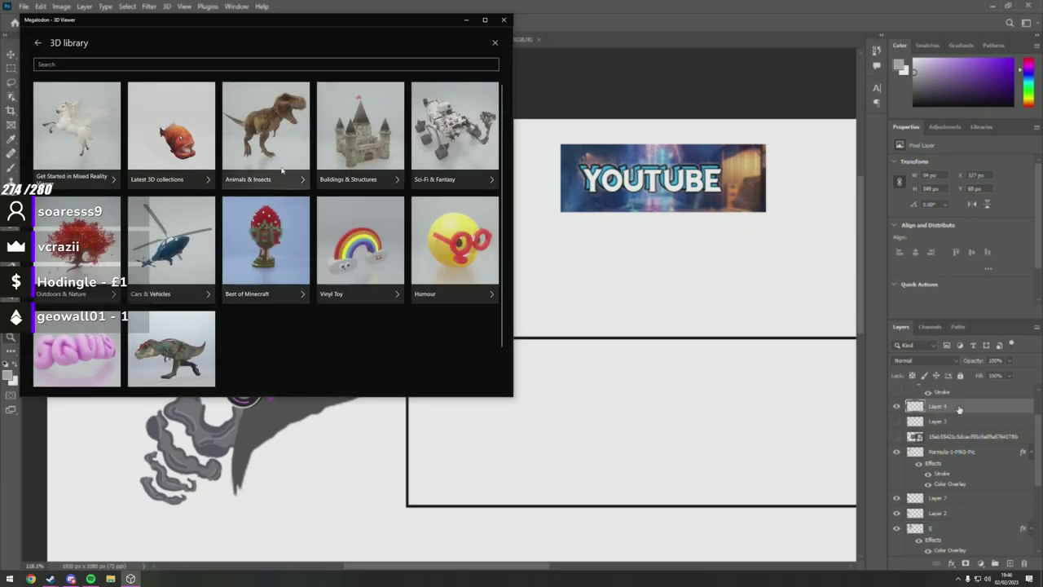
left_click(279, 154)
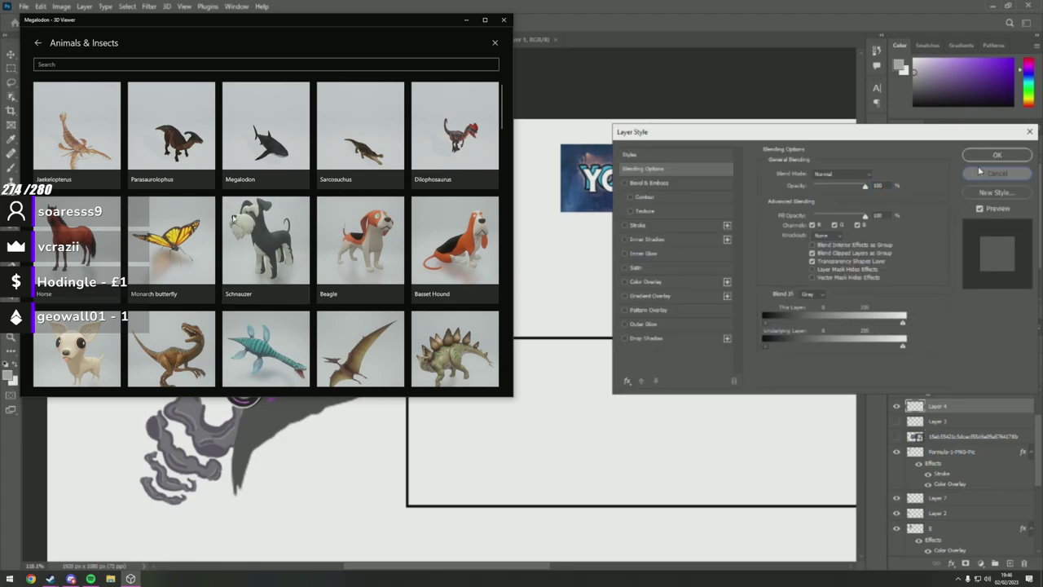
left_click(996, 173)
left_click(265, 238)
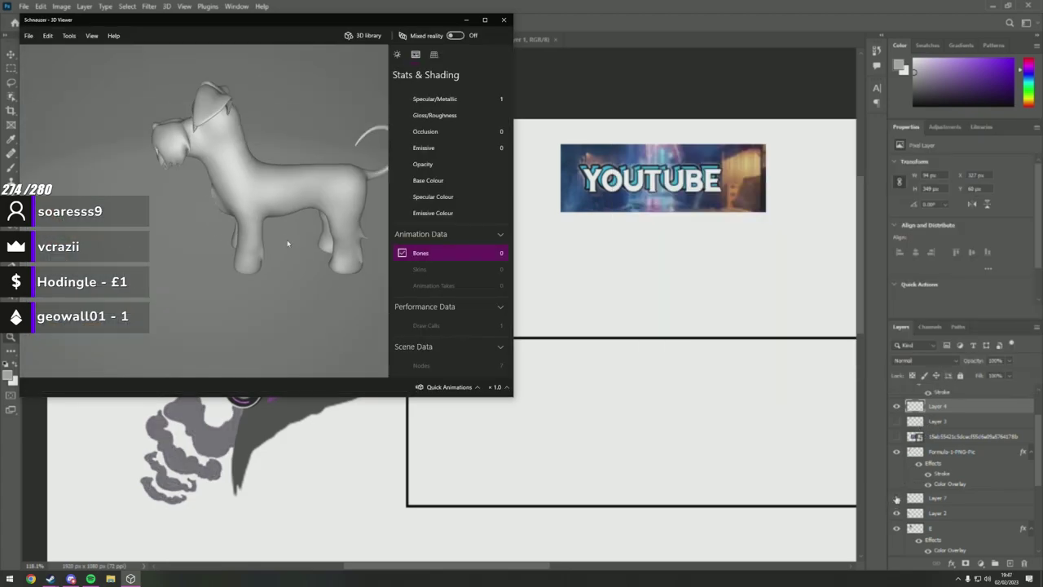
Preview the Schnauzer's Triangles wireframe, deselect all shading data and check the Bones entry.
scroll(287, 243, "up", 5)
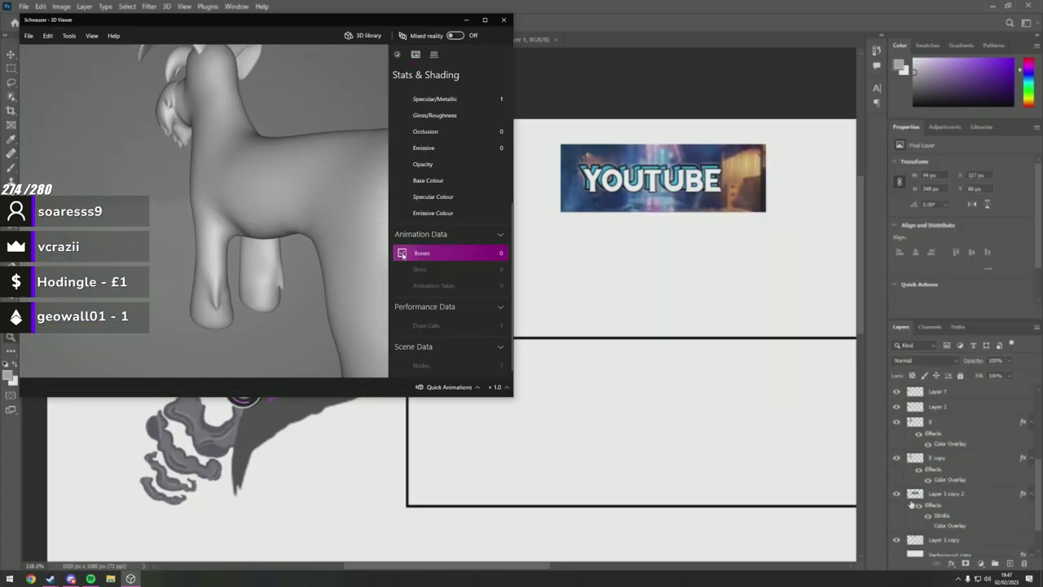
scroll(402, 255, "up", 5)
left_click(402, 140)
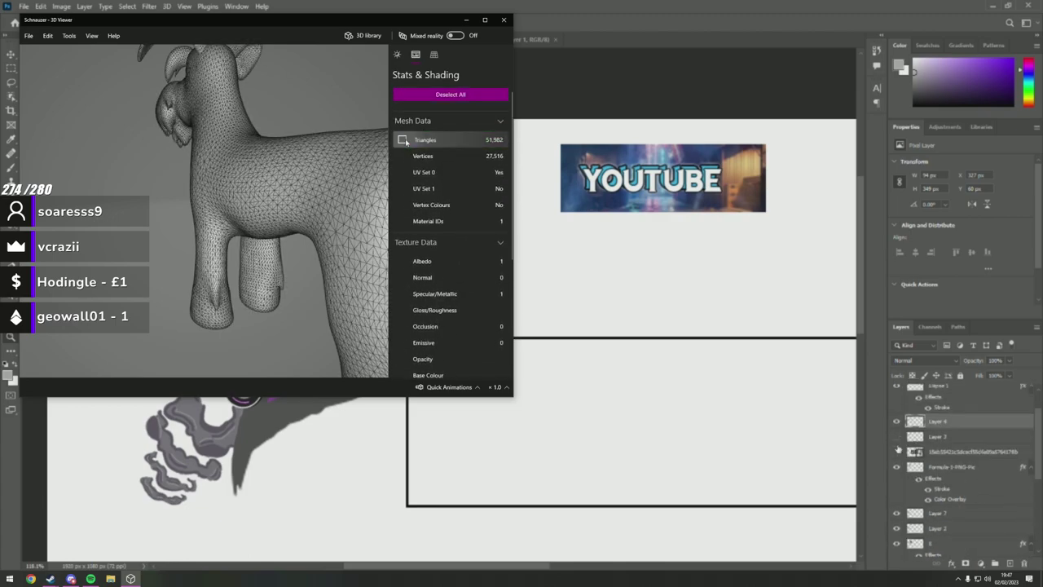
left_click(434, 95)
scroll(437, 155, "down", 5)
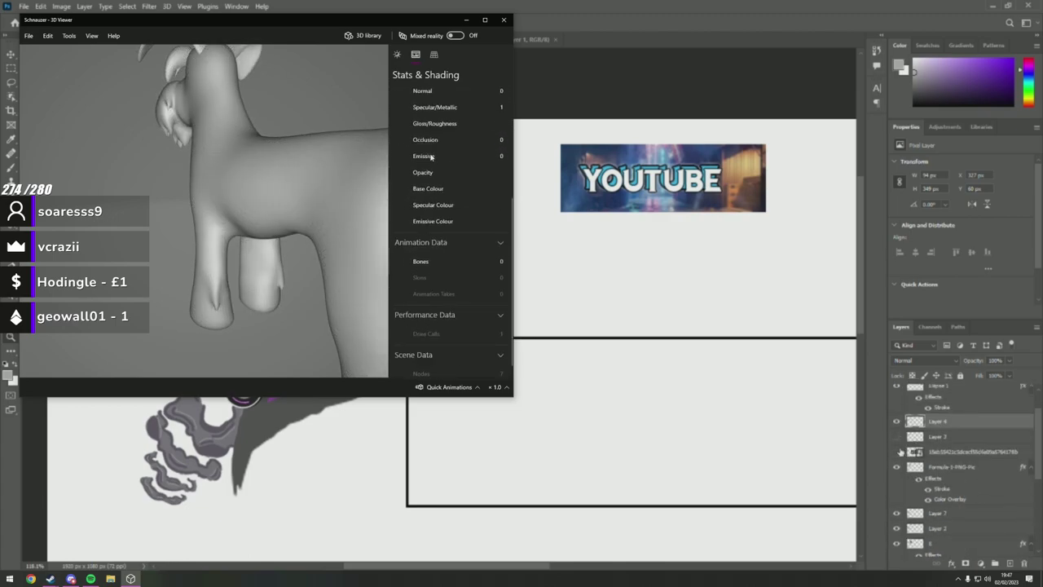
left_click(442, 254)
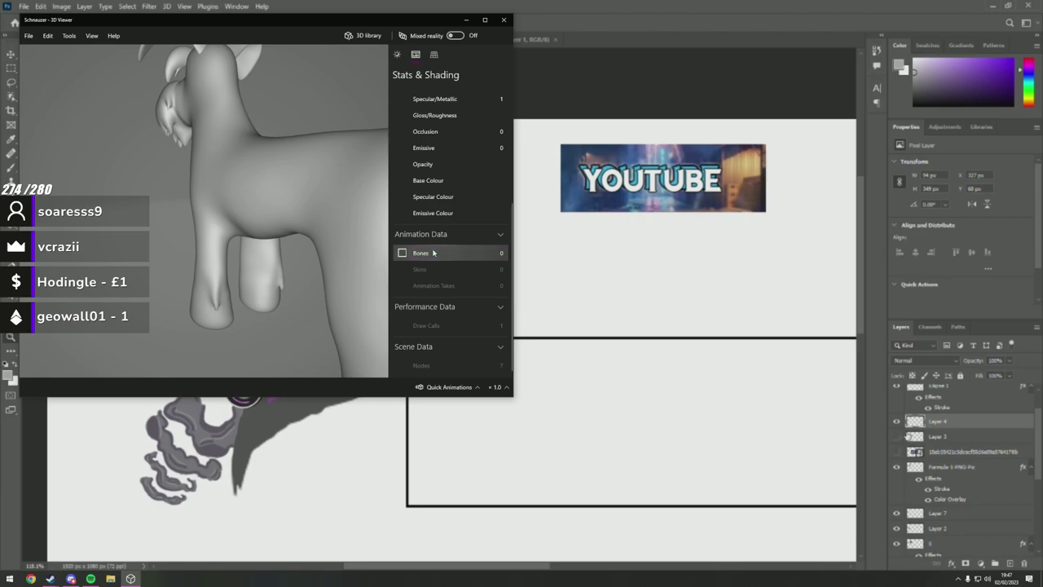
Preview the Schnauzer's Normal, Specular/Metallic, Gloss/Roughness and Occlusion texture data in turn.
scroll(433, 252, "up", 4)
left_click(425, 257)
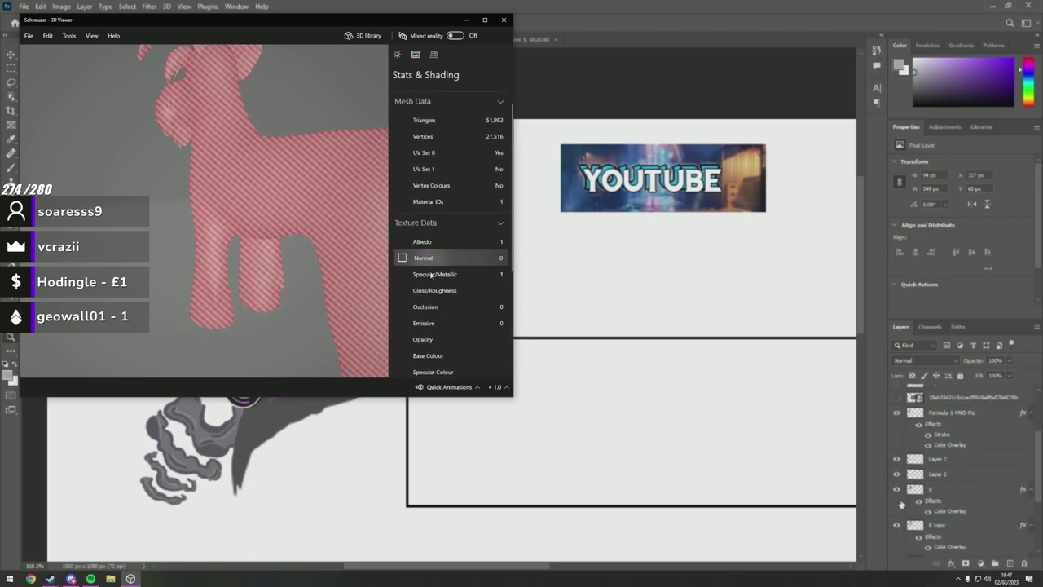
left_click(430, 273)
left_click(432, 291)
left_click(429, 307)
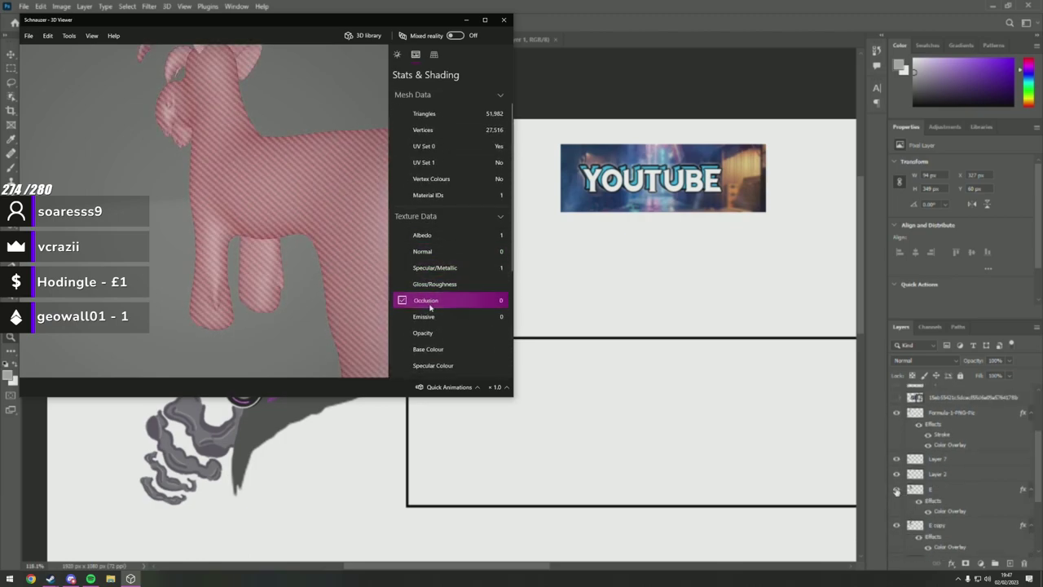
Preview the Schnauzer's Emissive, Opacity, Base Colour, Specular Colour and Emissive Colour data, ending on plain shading.
scroll(429, 306, "down", 2)
left_click(432, 236)
left_click(433, 254)
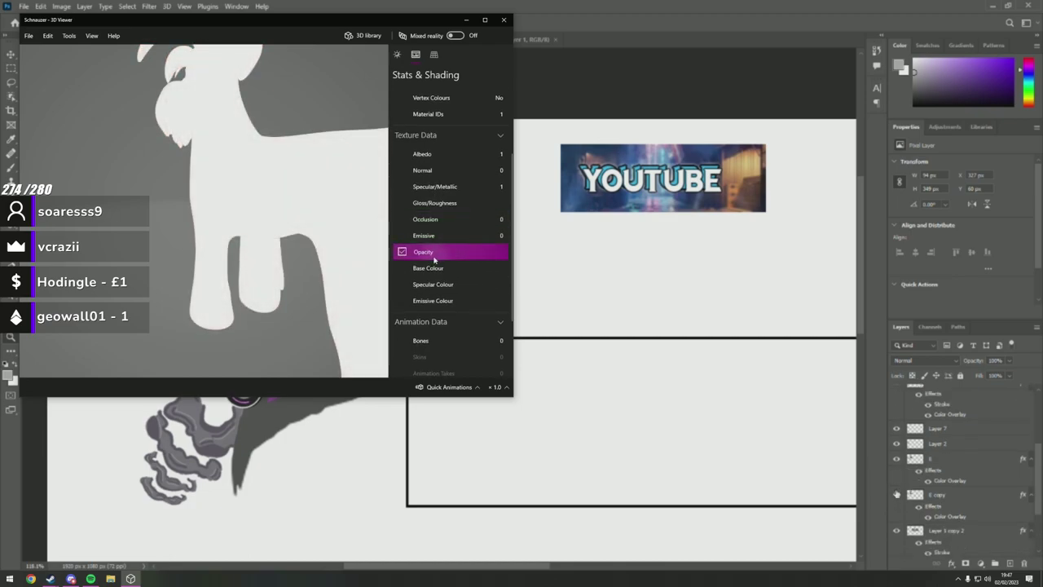
left_click(430, 269)
left_click(431, 284)
left_click(430, 300)
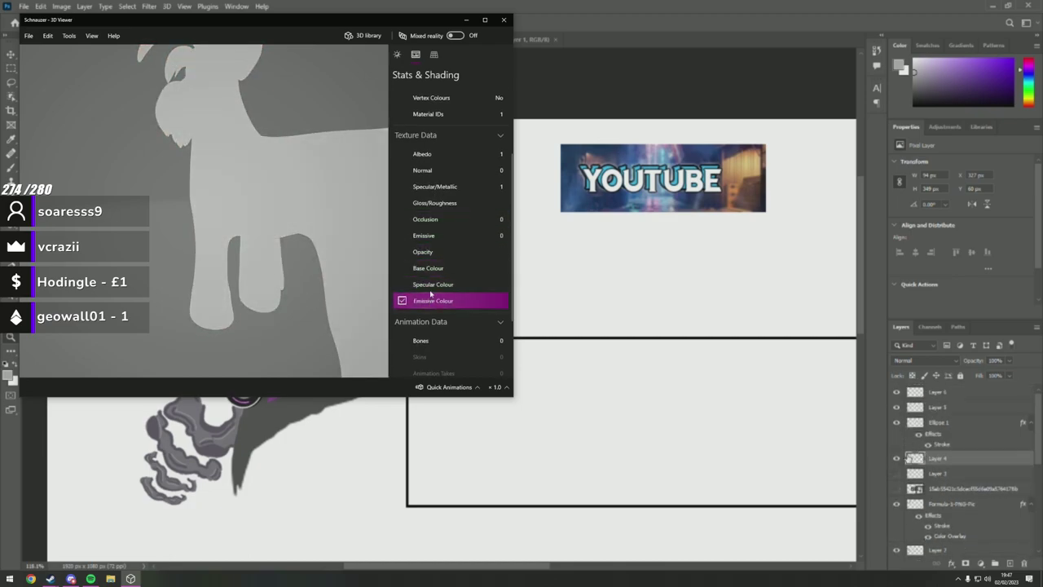
left_click(431, 284)
left_click(430, 300)
left_click(431, 300)
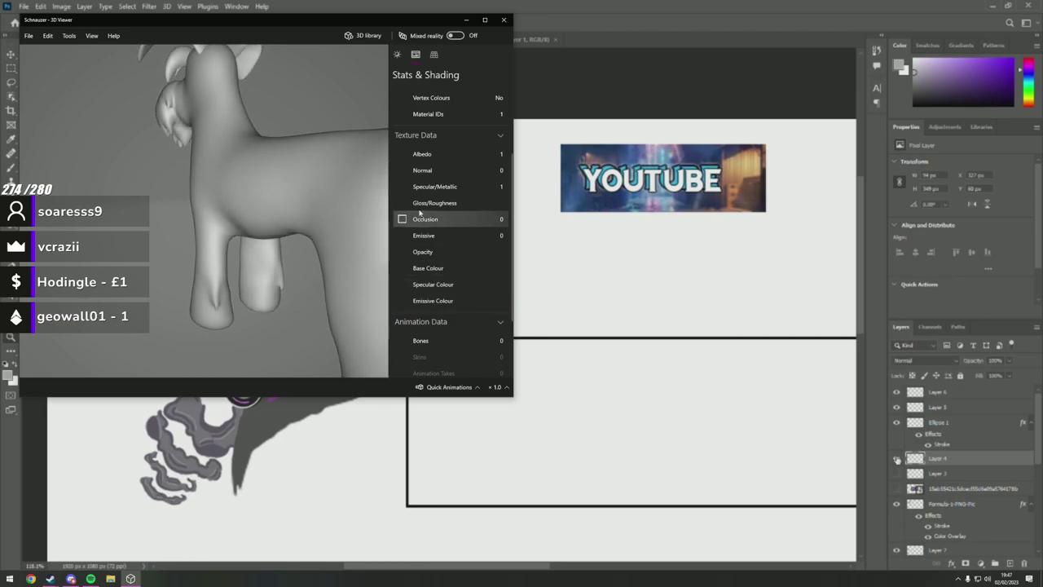
Show the Schnauzer's grid and view settings and try a Color Overlay on Layer 4 in the shared Photoshop document.
scroll(424, 212, "up", 3)
left_click(434, 54)
double_click(975, 464)
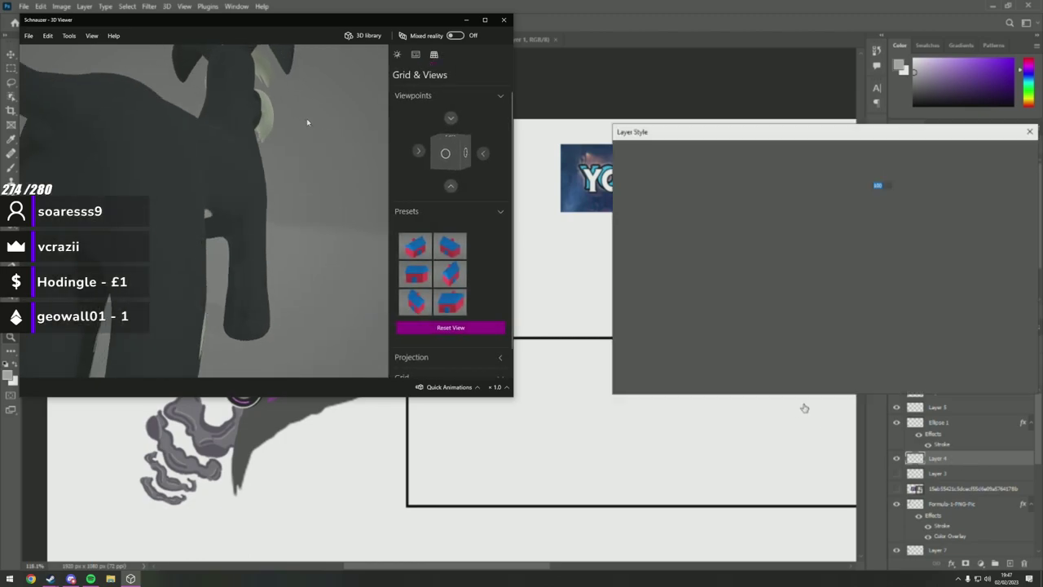
left_click(623, 283)
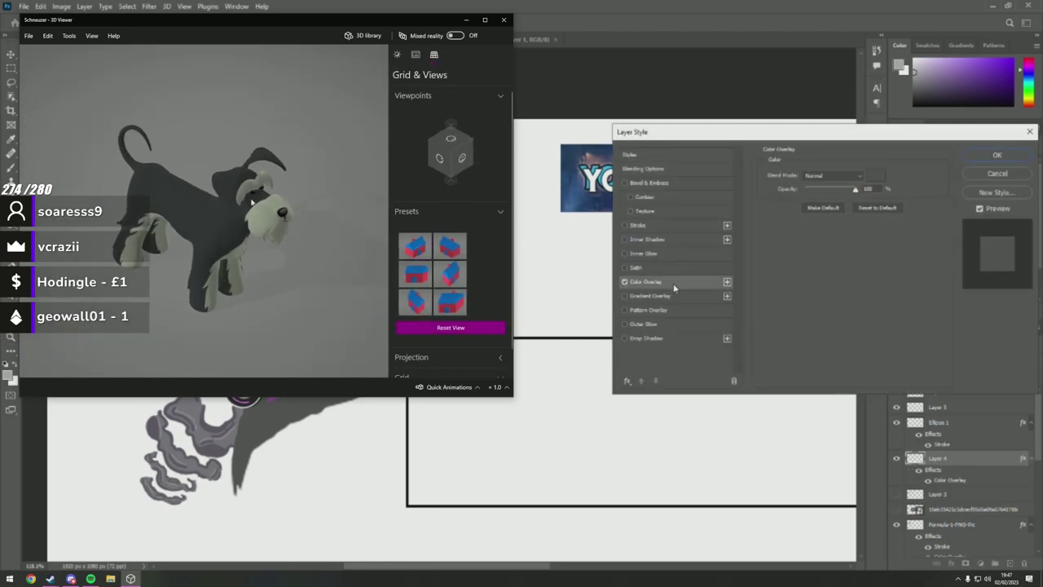
left_click(623, 282)
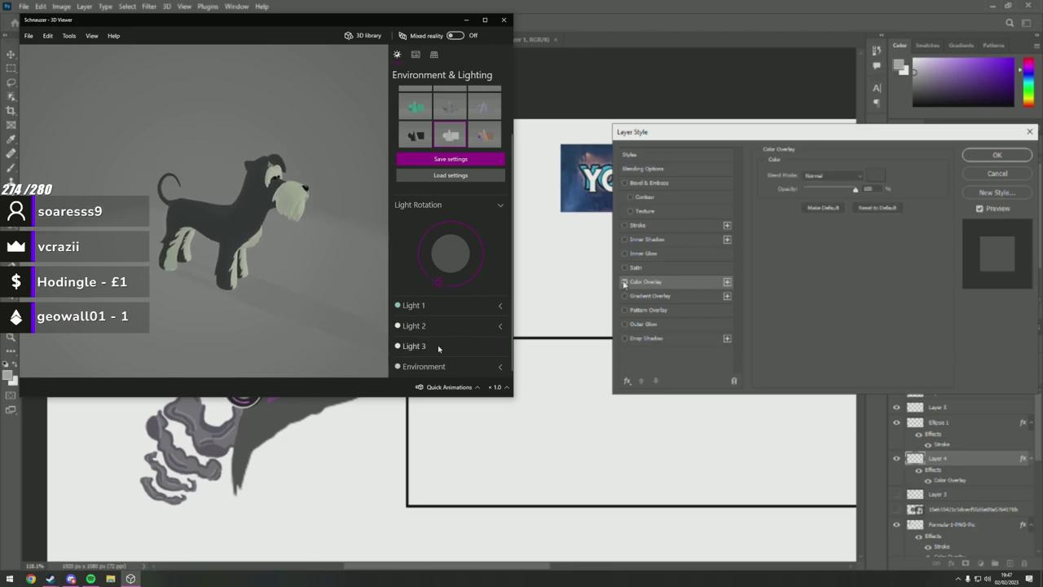
Look over the environment and lighting settings and return the Schnauzer to Stats & Shading.
scroll(438, 345, "up", 1)
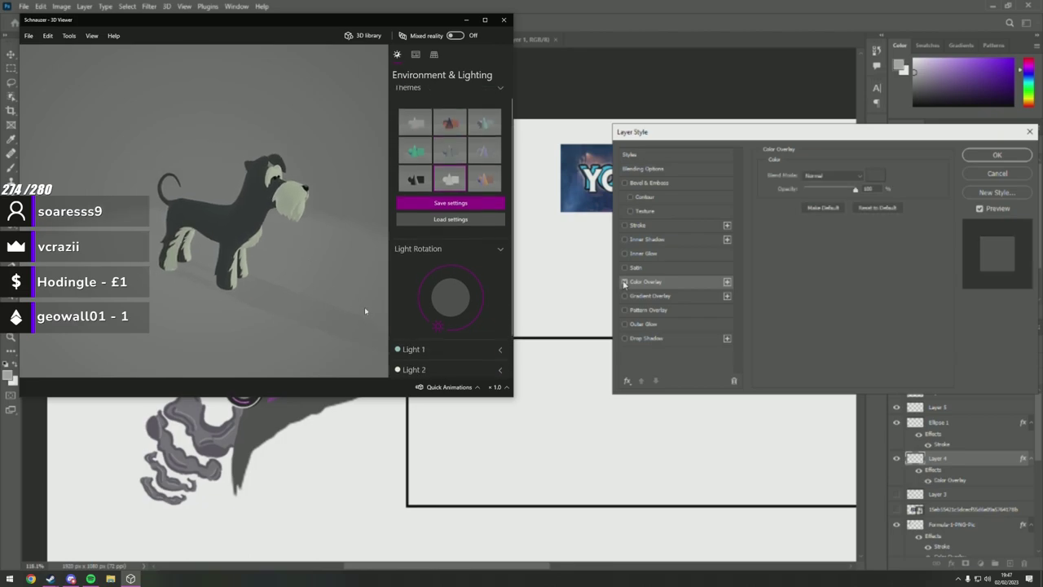
left_click(91, 36)
left_click(110, 64)
Load the Rotating jet engine model from the All Animated Models collection of the 3D library.
left_click(28, 36)
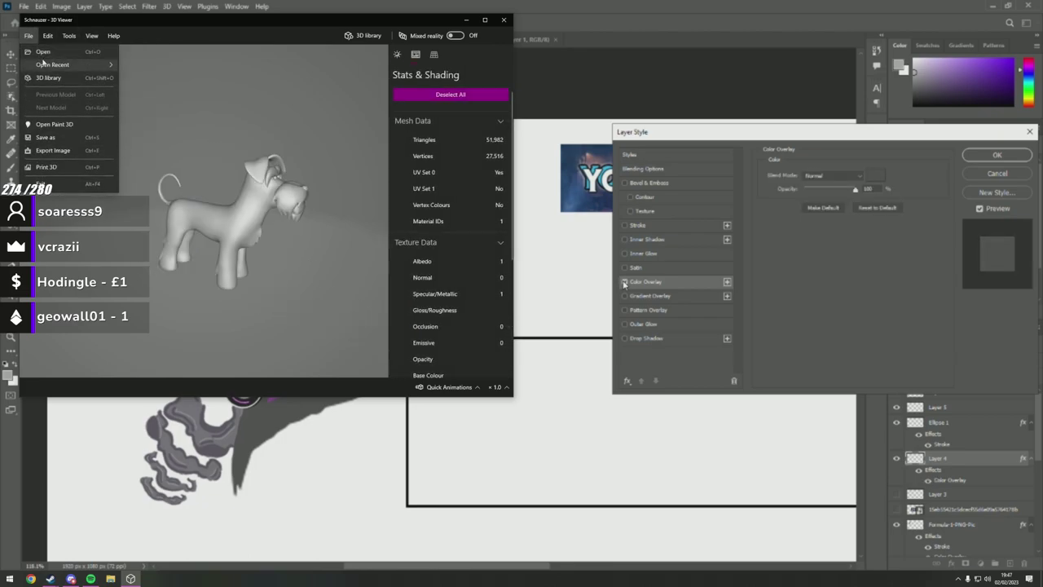
mouse_move(43, 62)
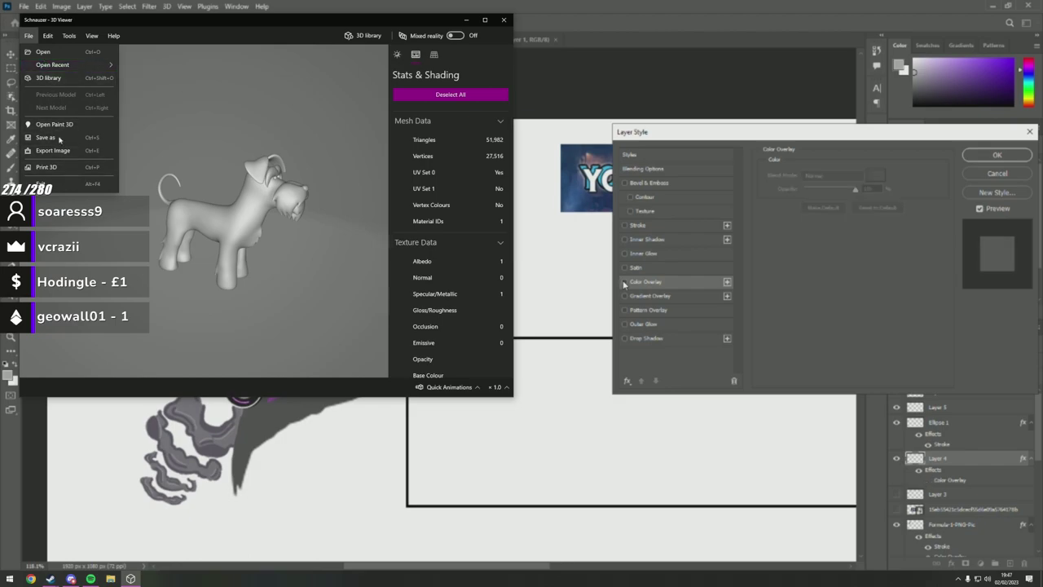
left_click(59, 77)
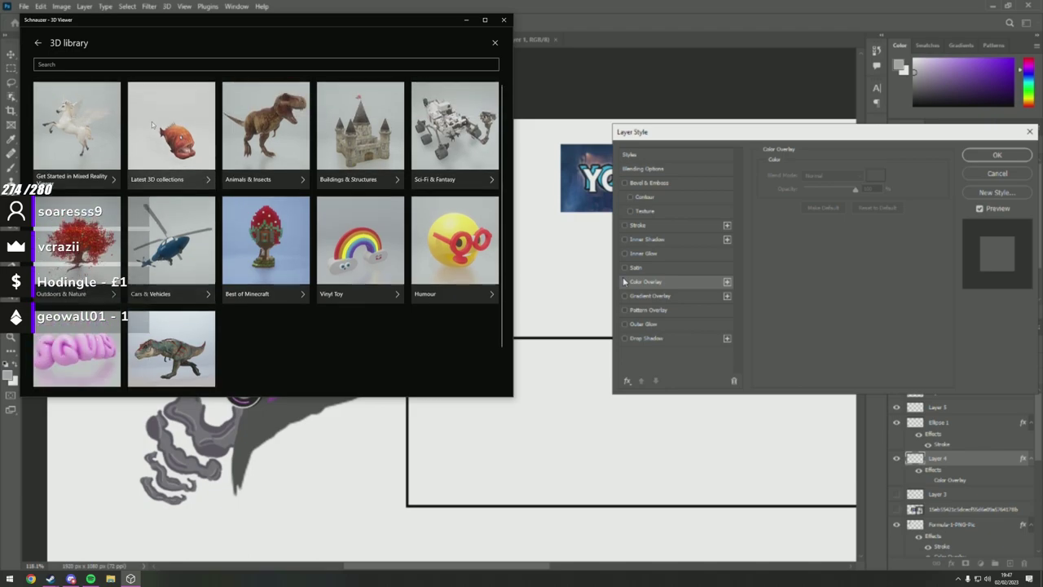
left_click(189, 281)
scroll(237, 282, "down", 3)
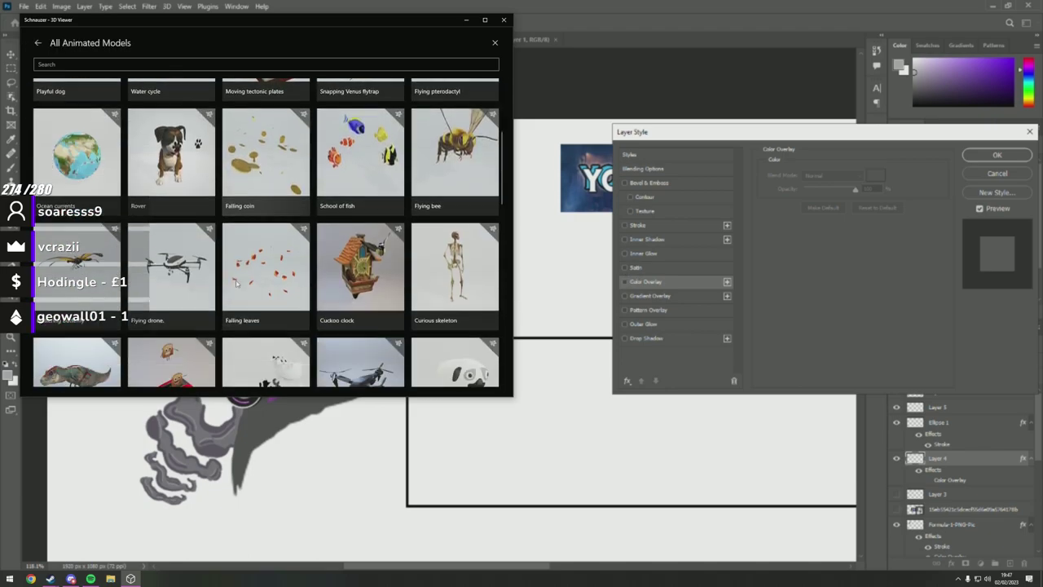
scroll(237, 283, "down", 10)
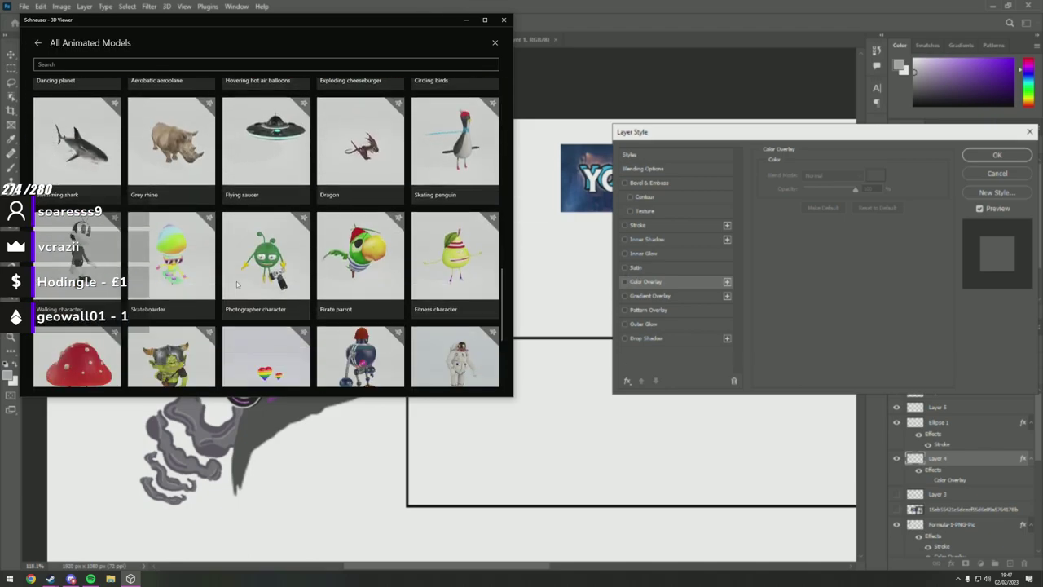
scroll(236, 284, "down", 3)
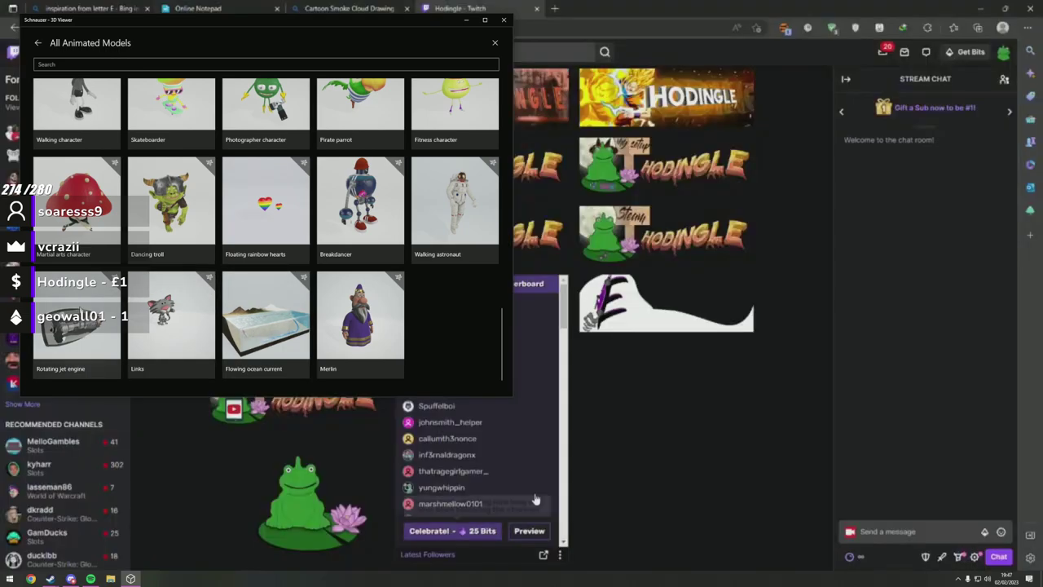
left_click(163, 318)
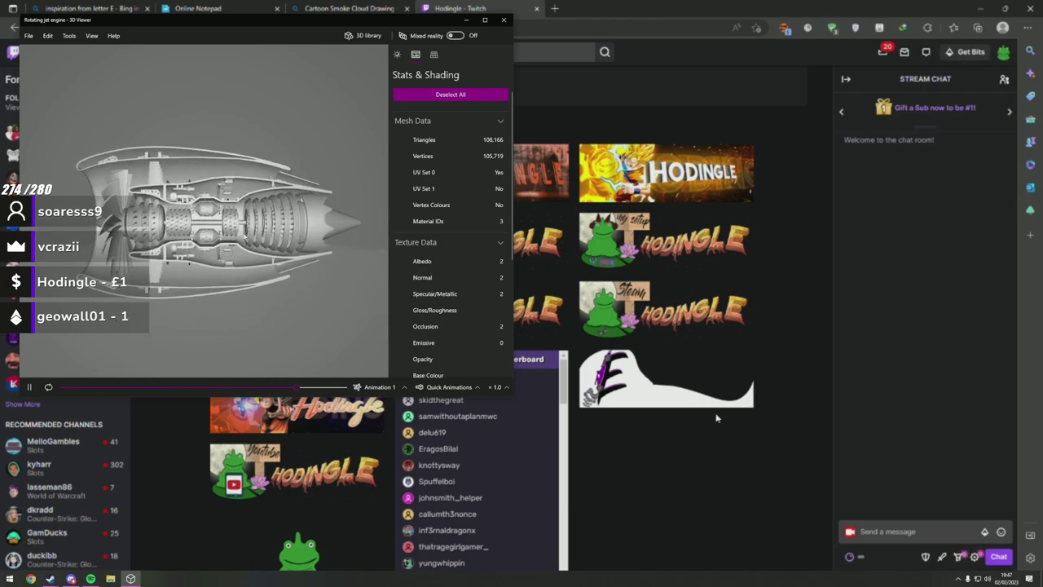
Inspect the jet engine's cutaway and fan blades up close and check its Bones data.
scroll(583, 423, "up", 2)
scroll(448, 204, "down", 3)
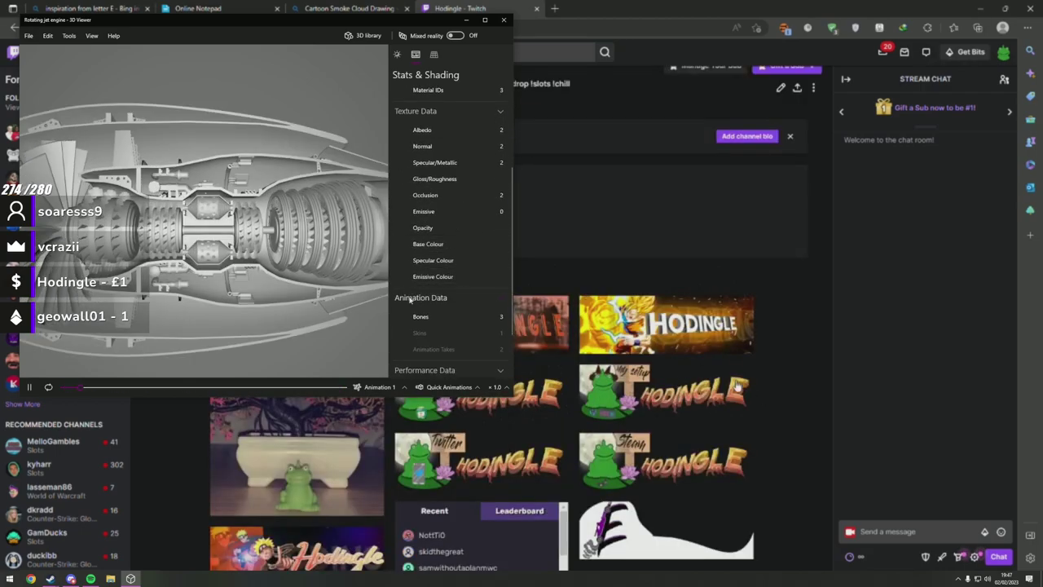
left_click(420, 316)
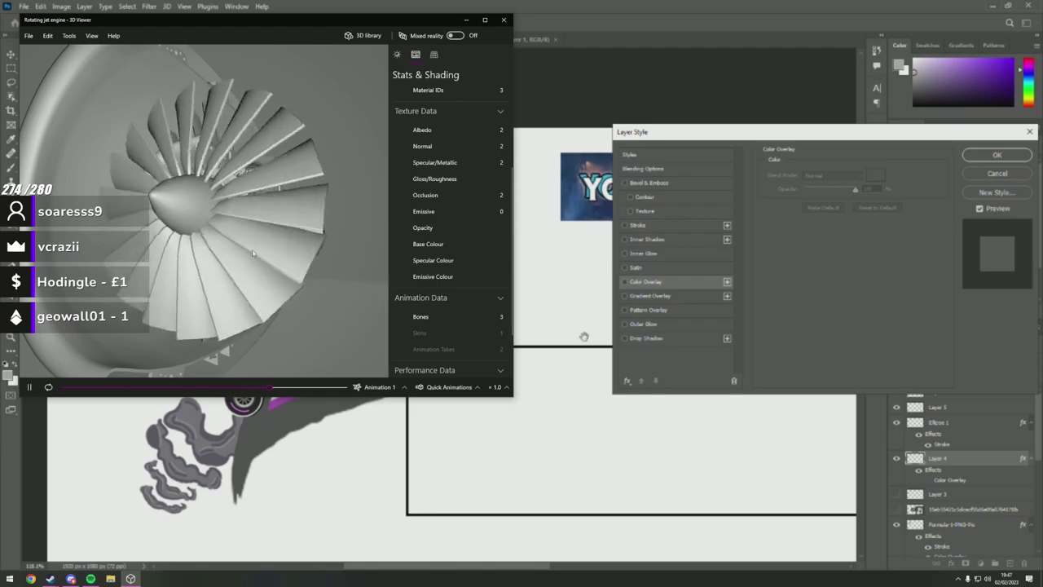
Close 3D Viewer and cancel the Layer Style dialog of Layer 4 in Photoshop.
left_click(503, 19)
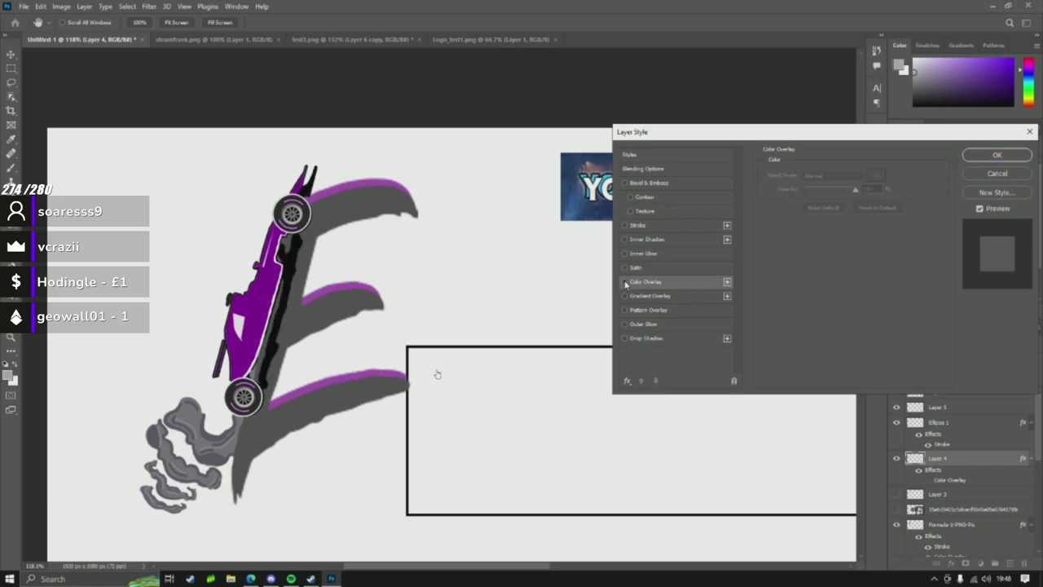
mouse_move(131, 374)
left_click(1030, 170)
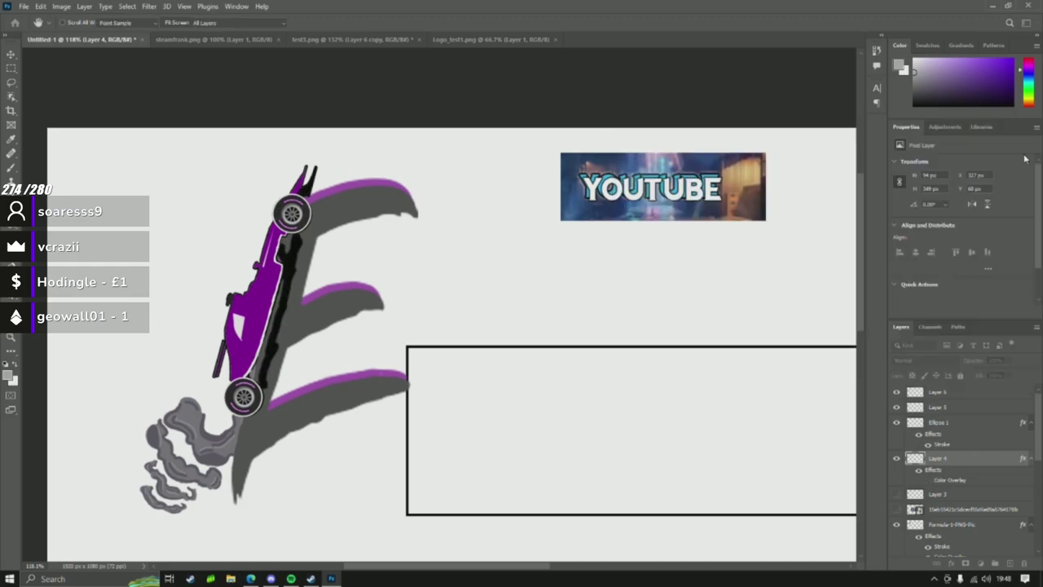
Add a new layer above Layer 4 and set the foreground colour to the E's dark grey, 4f4f4f.
left_click(1011, 563)
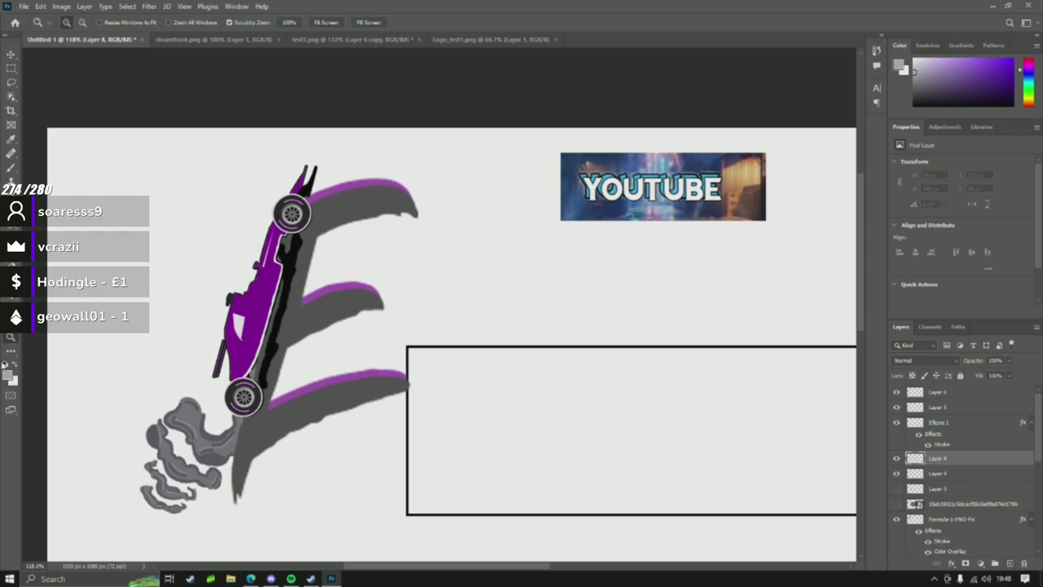
left_click_drag(291, 196, 383, 196)
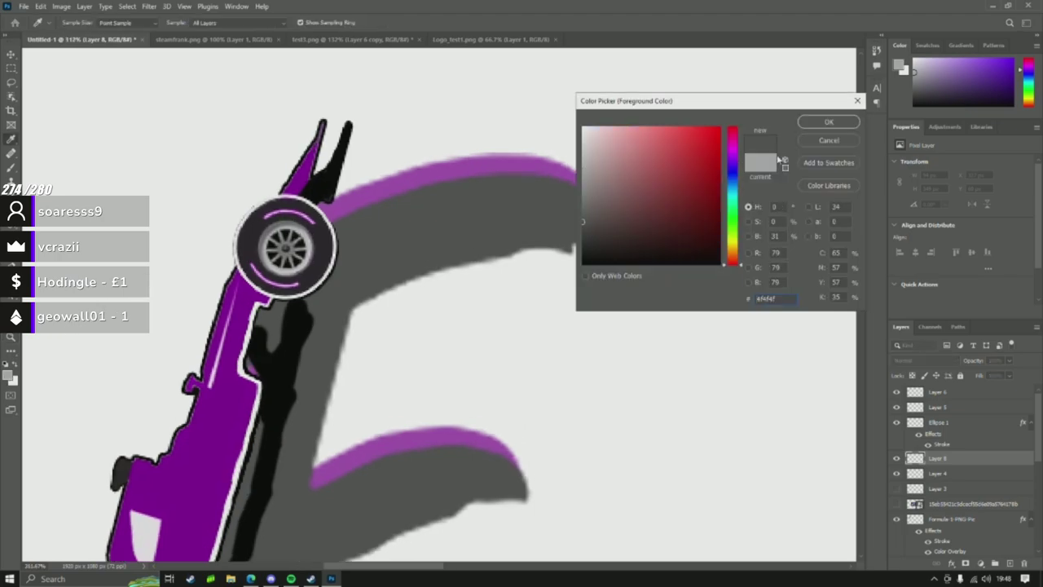
left_click(846, 122)
Brush the E's dark grey over the top of the black area just below the front wheel.
left_click_drag(294, 303, 253, 210)
left_click(9, 168)
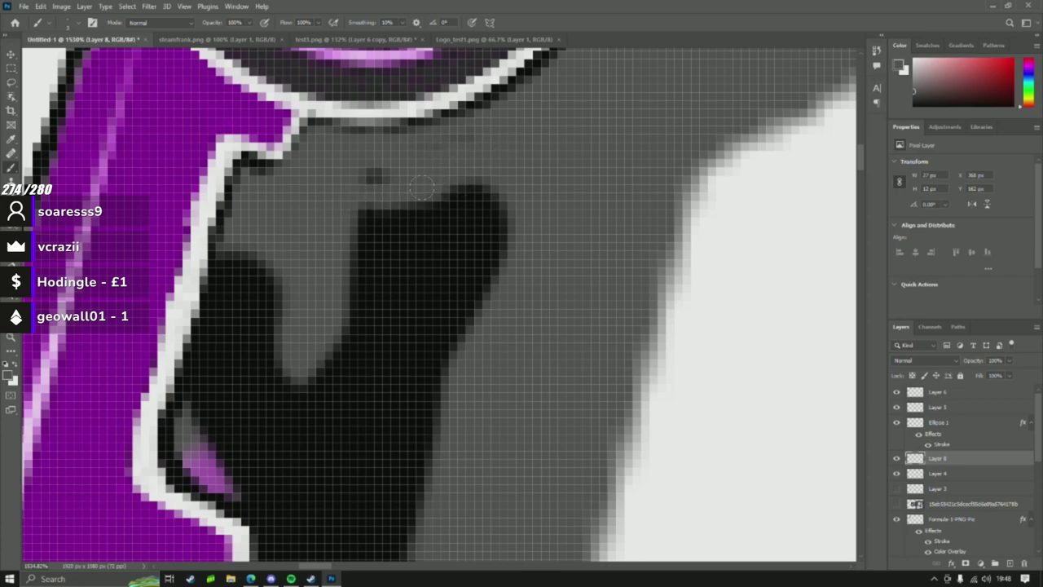
left_click_drag(415, 216, 441, 227)
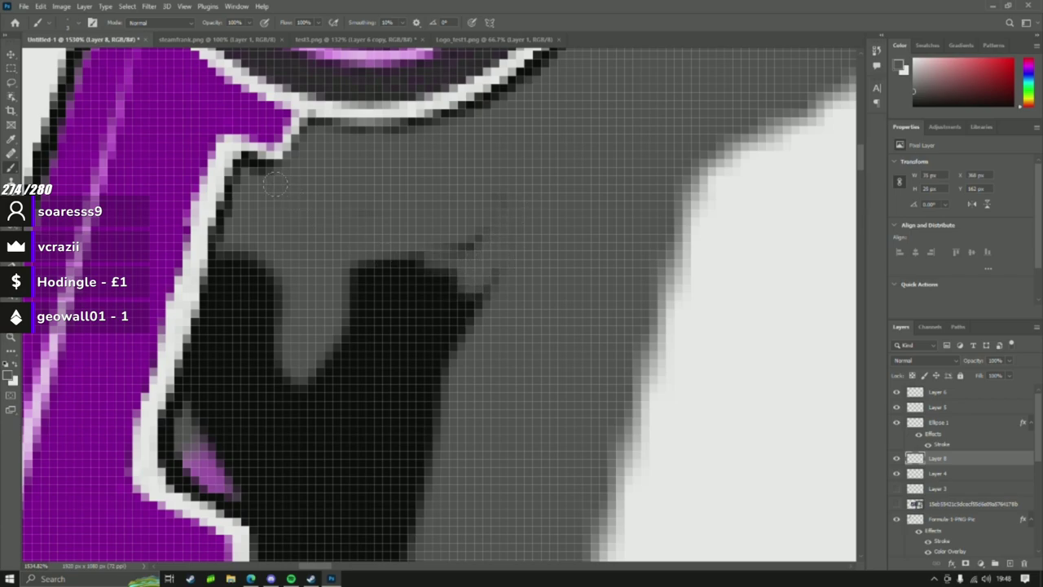
scroll(270, 273, "down", 4)
Enlarge the brush and paint dark grey further down over the black area right of the car's nose.
right_click(367, 293)
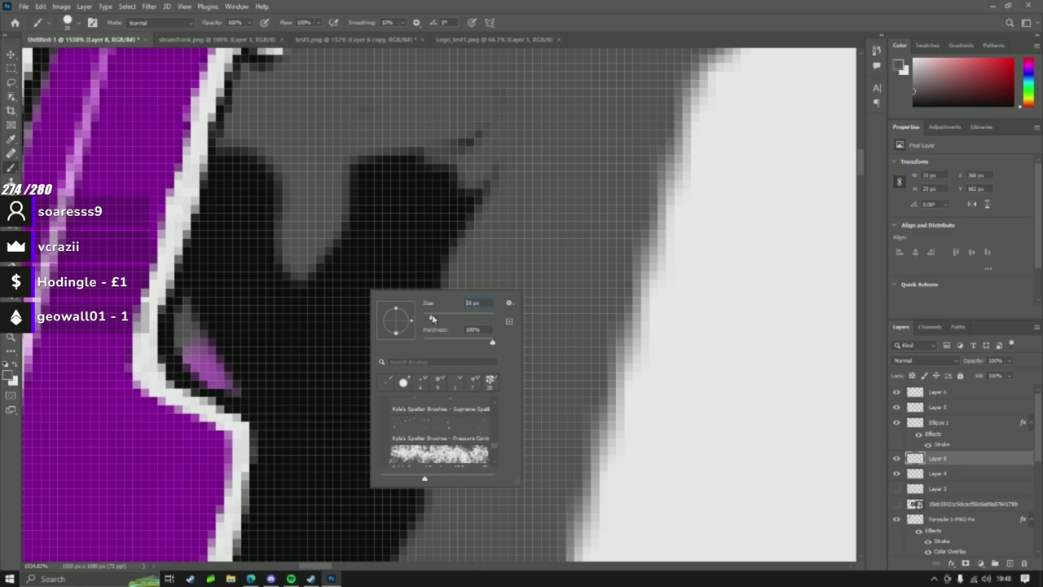
mouse_move(386, 193)
left_mouse_down()
mouse_move(381, 293)
mouse_move(413, 221)
left_mouse_up()
scroll(367, 245, "down", 5)
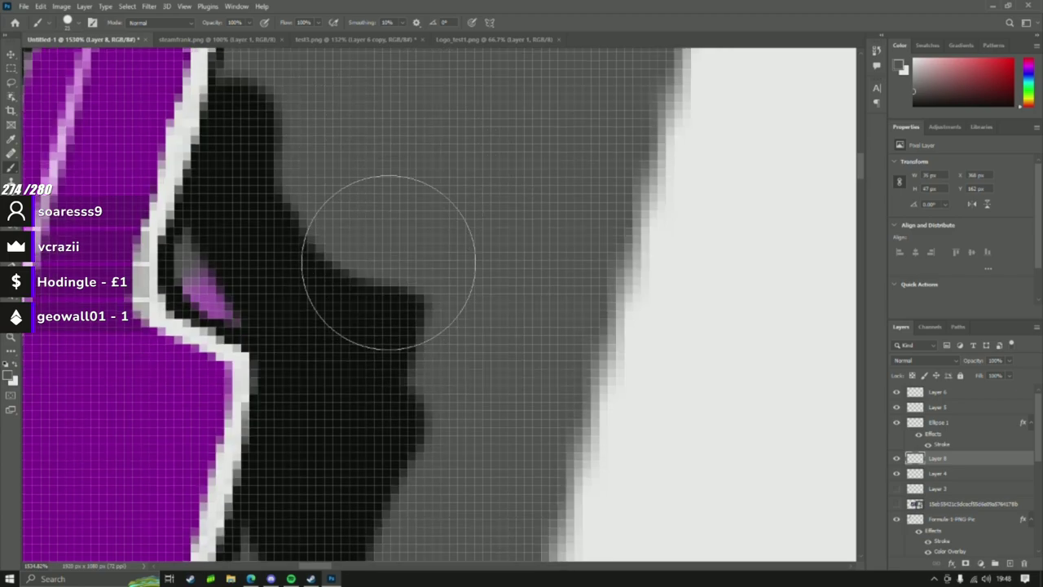
right_click(404, 237)
left_click(350, 163)
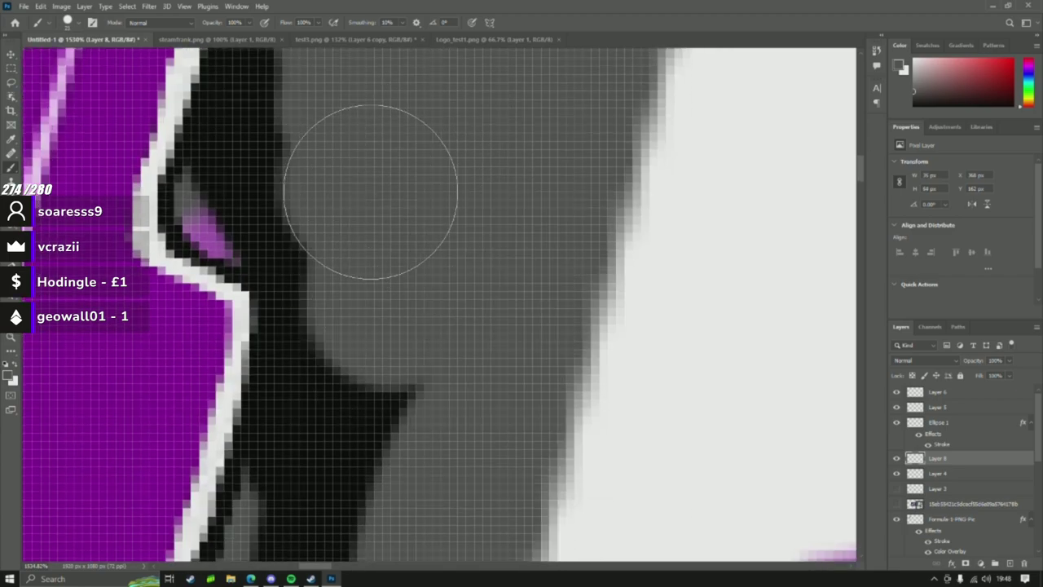
left_click_drag(350, 342, 386, 486)
scroll(366, 337, "down", 5)
key("z")
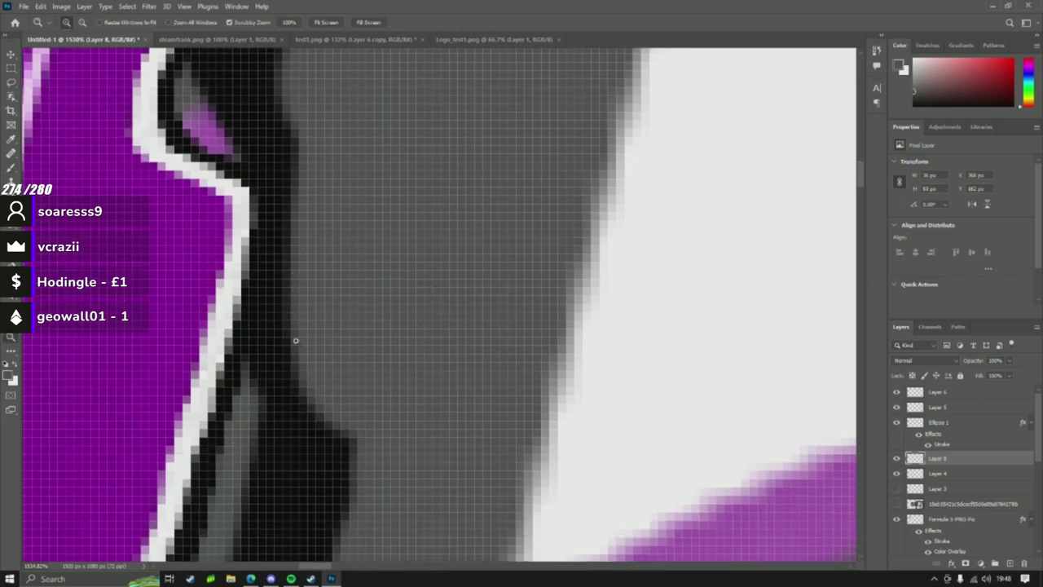
left_click_drag(296, 343, 232, 383)
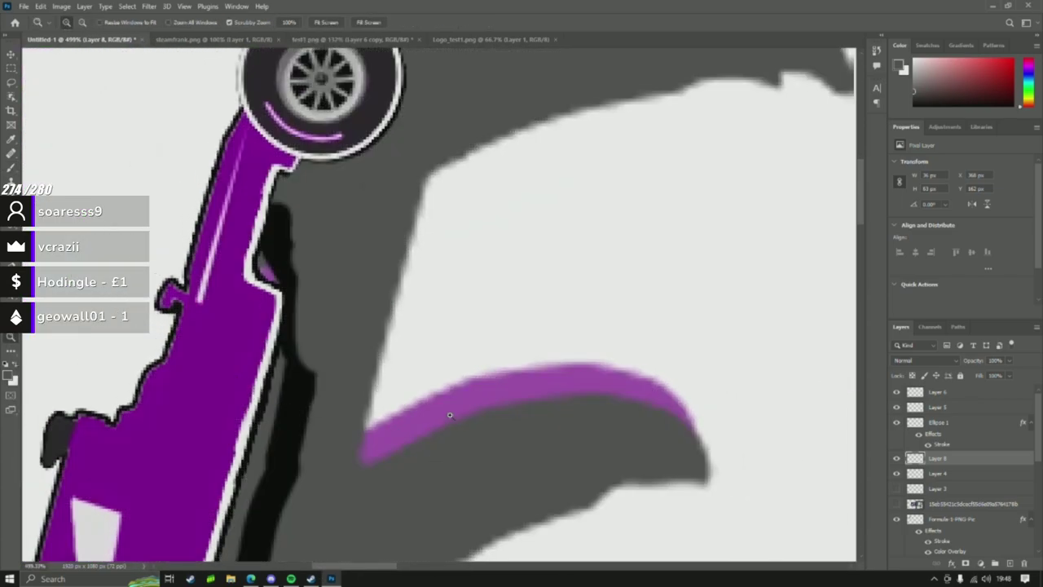
left_click_drag(449, 416, 368, 523)
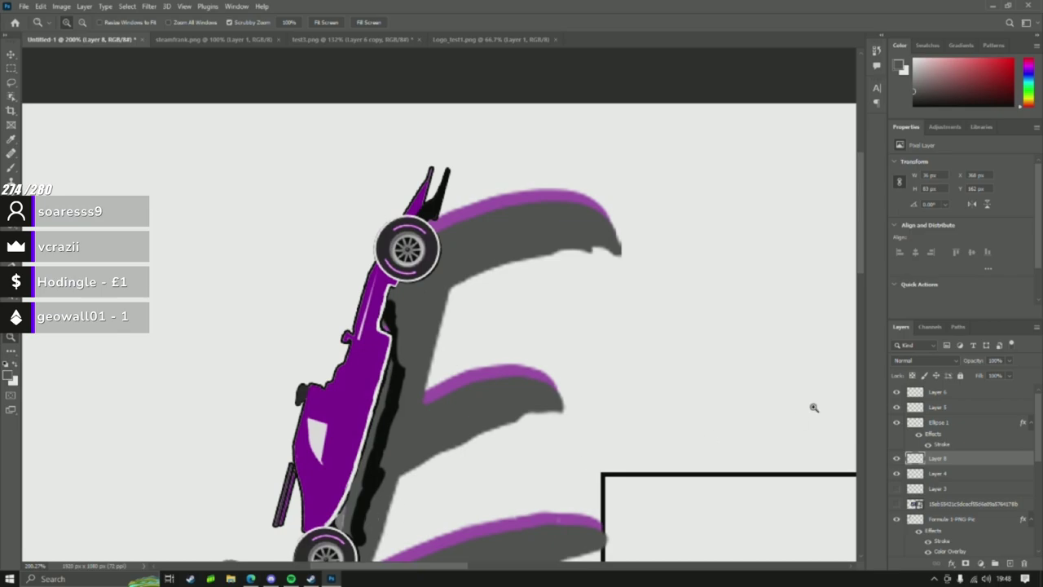
scroll(860, 269, "down", 5)
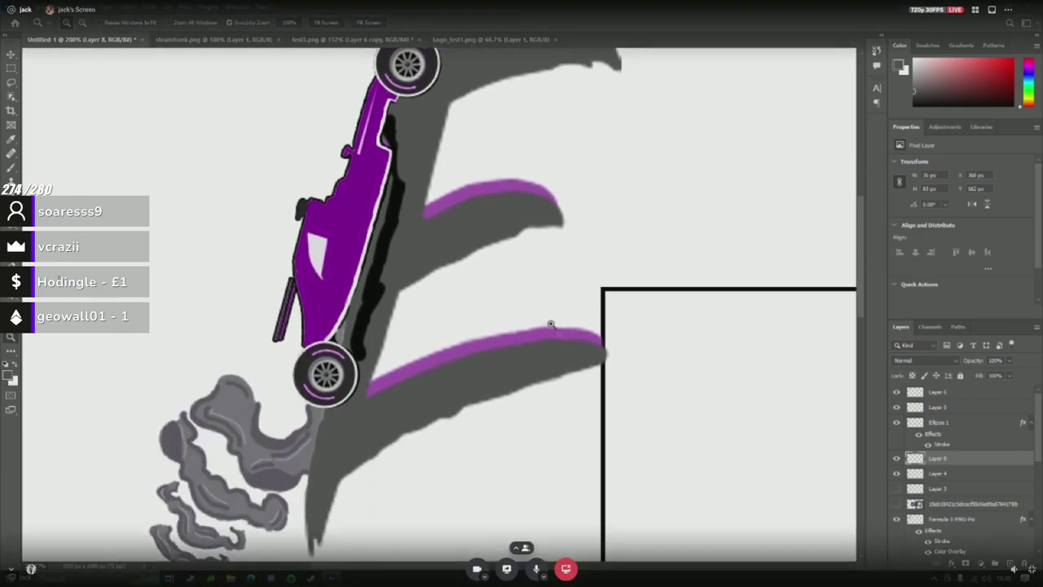
Check the Discord direct-message chat and return to the logo in Photoshop, close to the car's rear half.
key("alt+Tab")
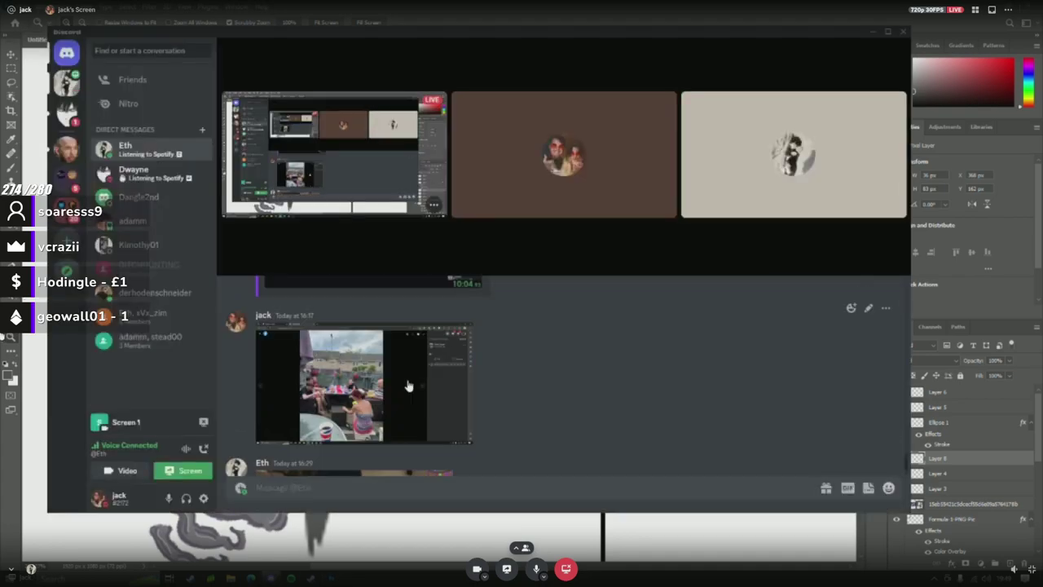
key("alt+Tab")
scroll(375, 170, "up", 3)
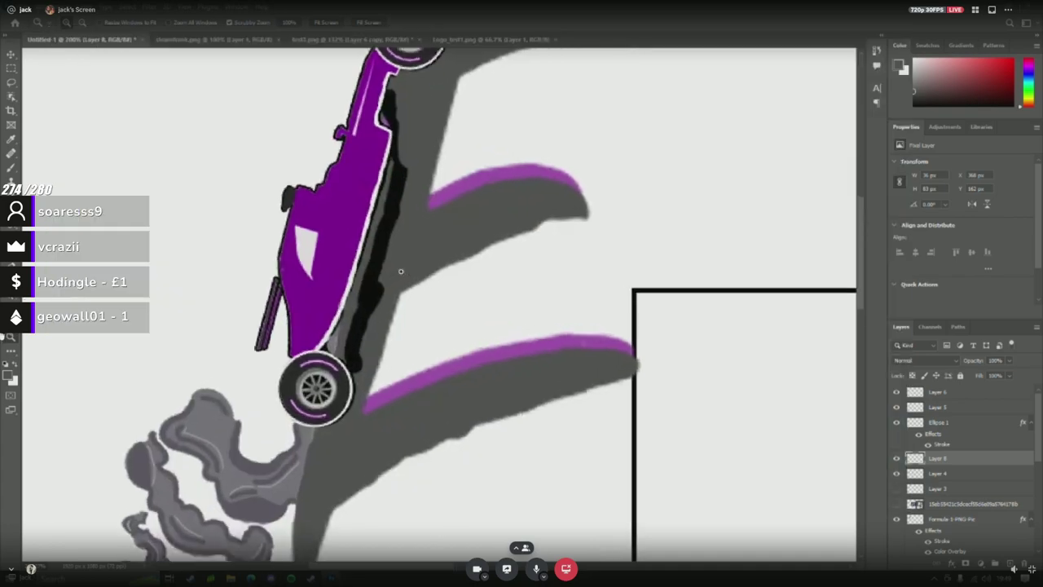
scroll(375, 169, "up", 3)
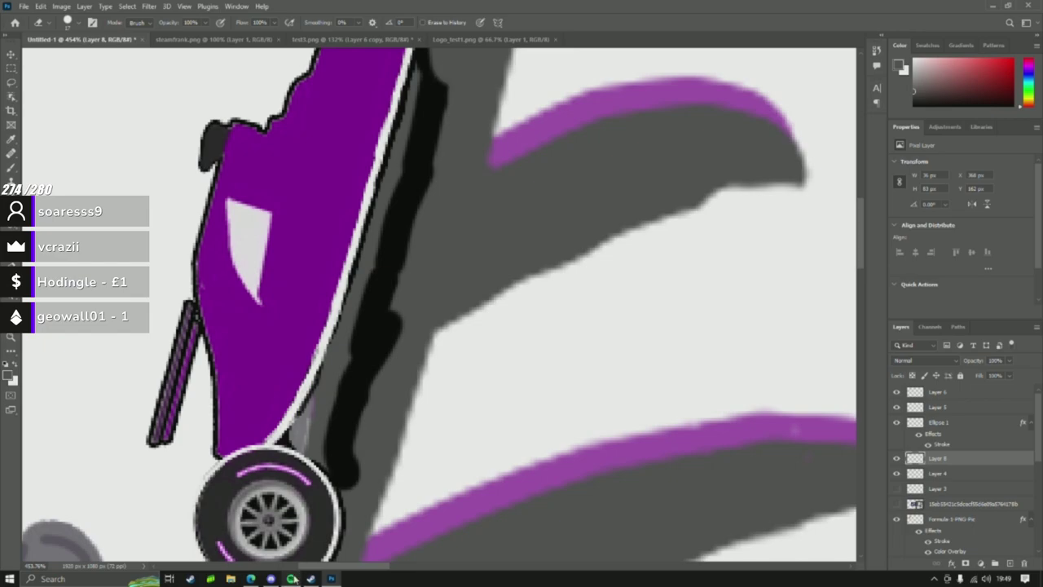
Switch to Discord and look back through the direct-message chat's shared links and images, including the Ashika Island map.
left_click(257, 578)
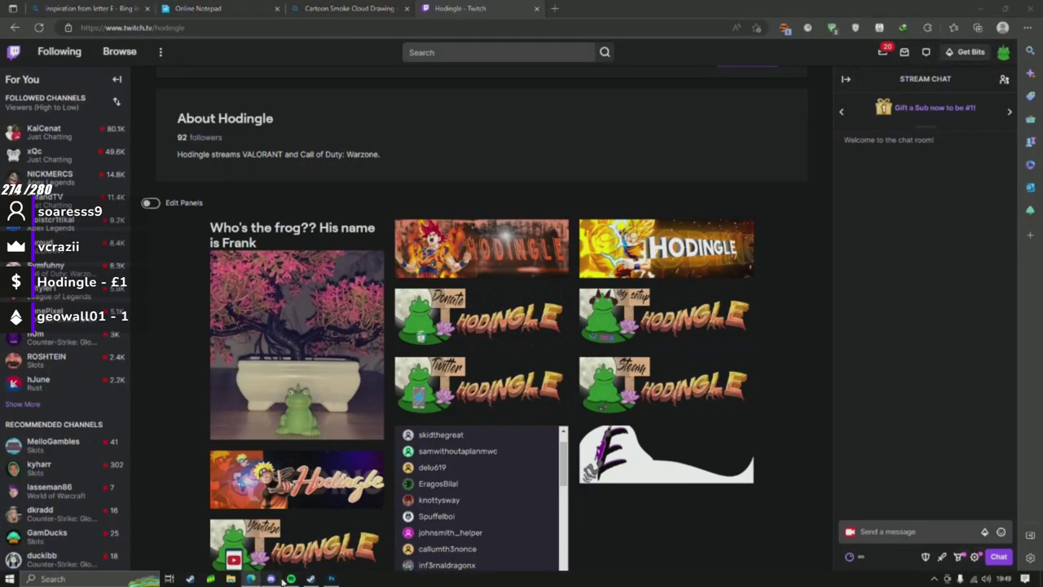
left_click(291, 579)
left_click(271, 578)
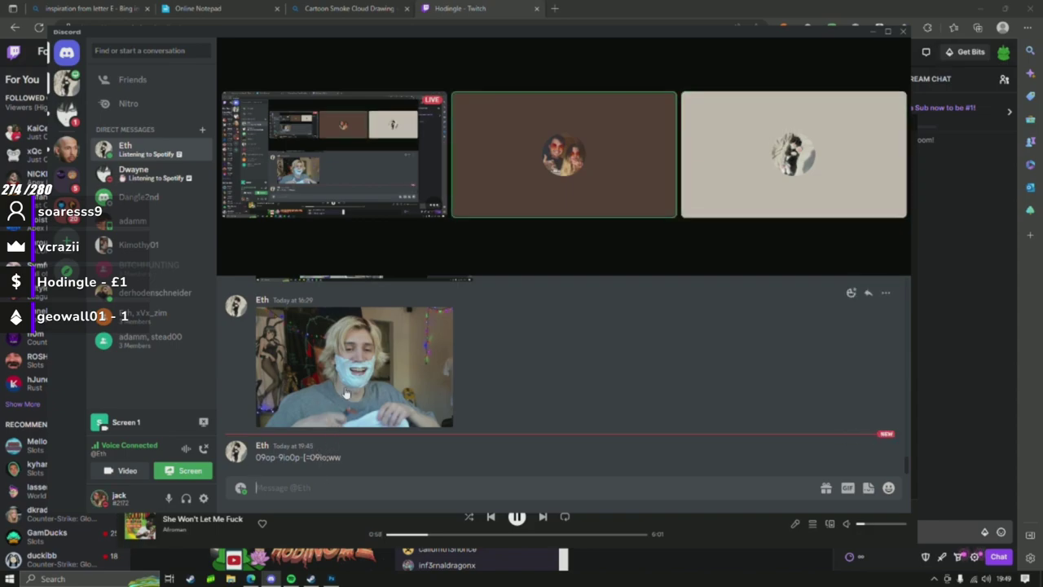
left_click(345, 394)
left_click(485, 384)
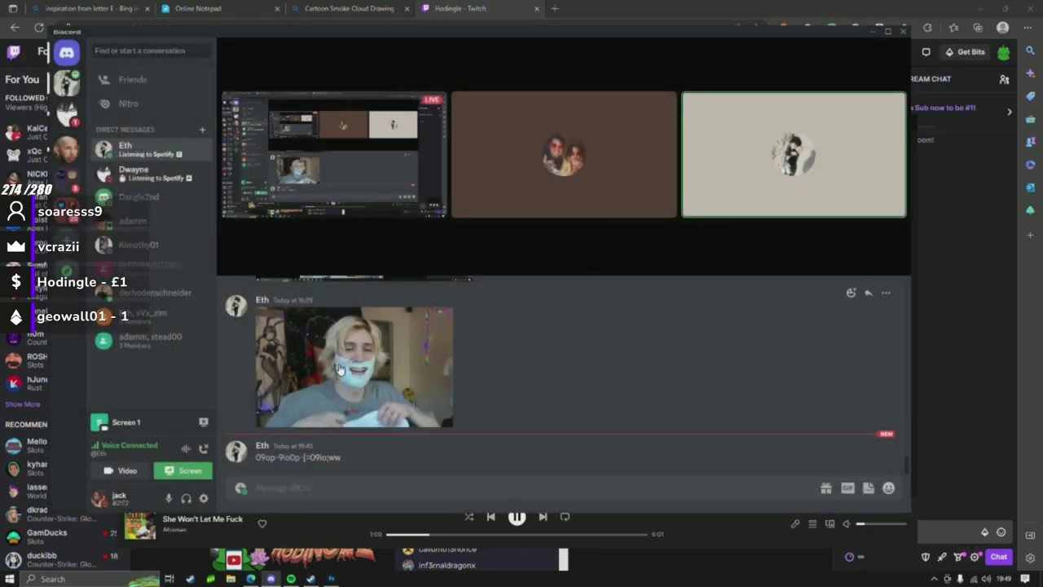
scroll(363, 394, "down", 5)
scroll(363, 394, "up", 1)
scroll(363, 394, "up", 10)
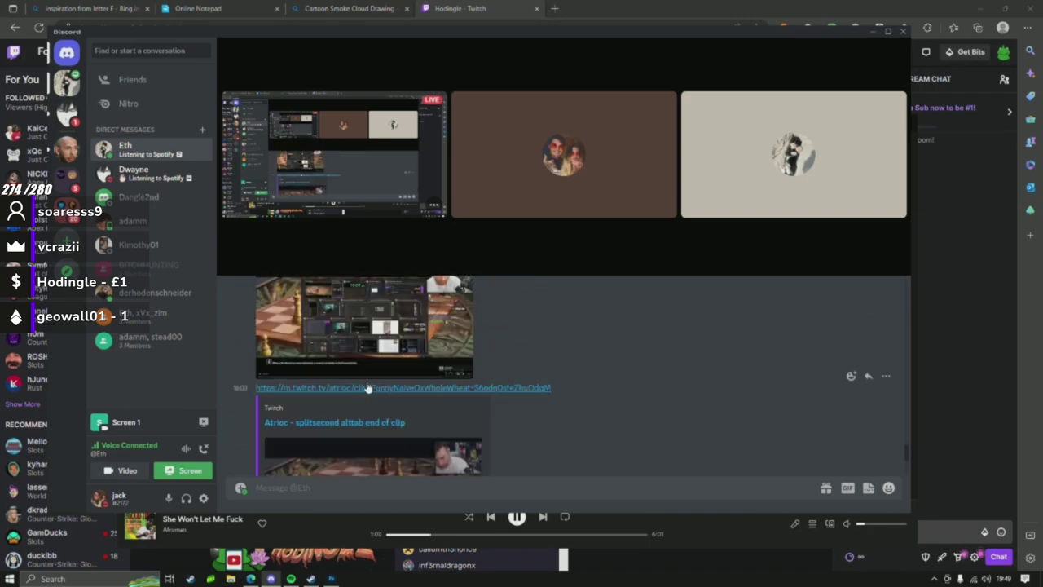
scroll(372, 381, "up", 8)
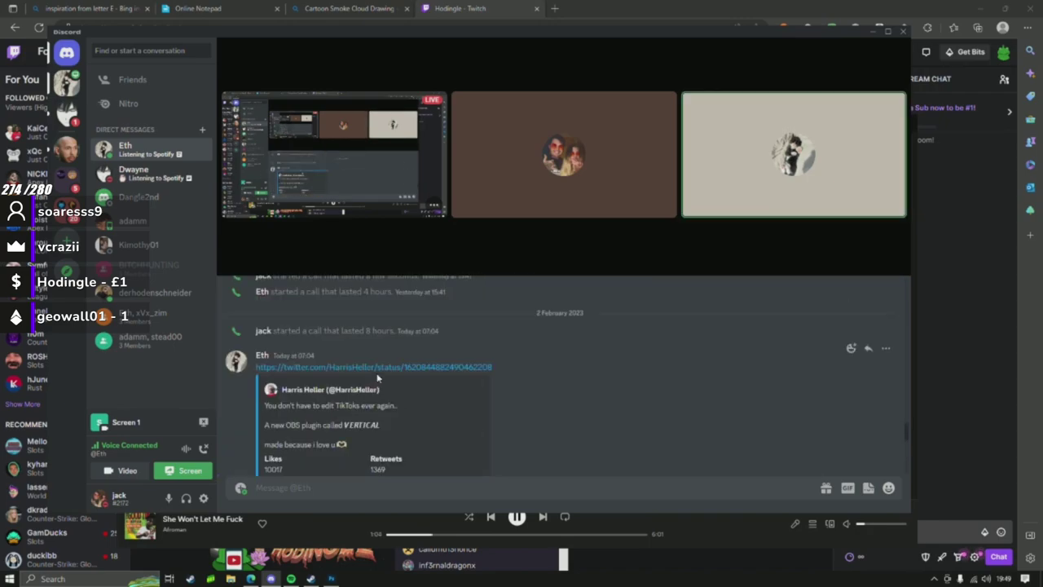
left_click(354, 382)
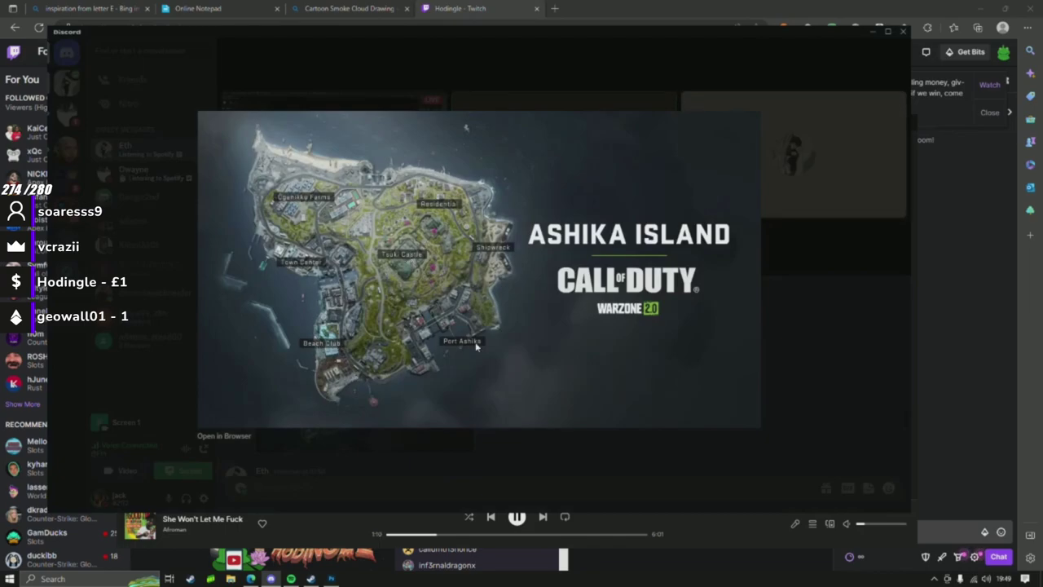
left_click(605, 455)
Switch to Photoshop and brush dark grey over the black stripe along the car's underside towards the rear wheel.
left_click(331, 578)
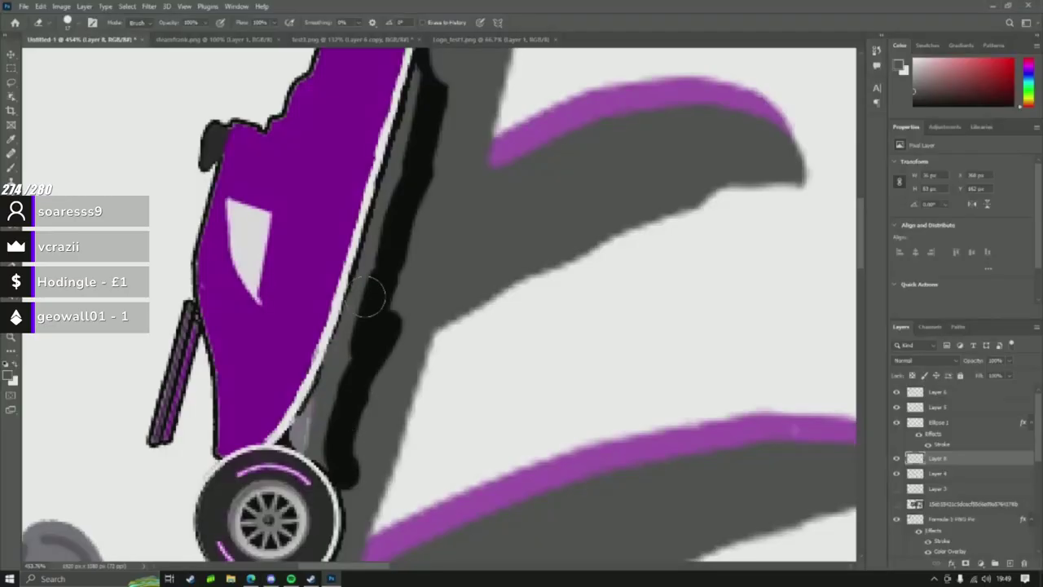
left_click(10, 169)
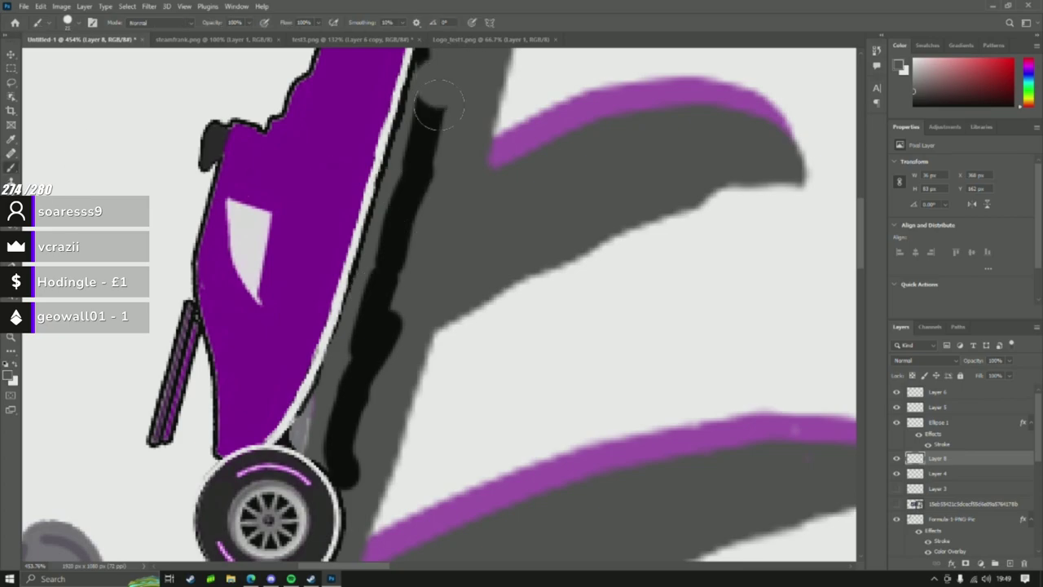
mouse_move(117, 359)
key("Escape")
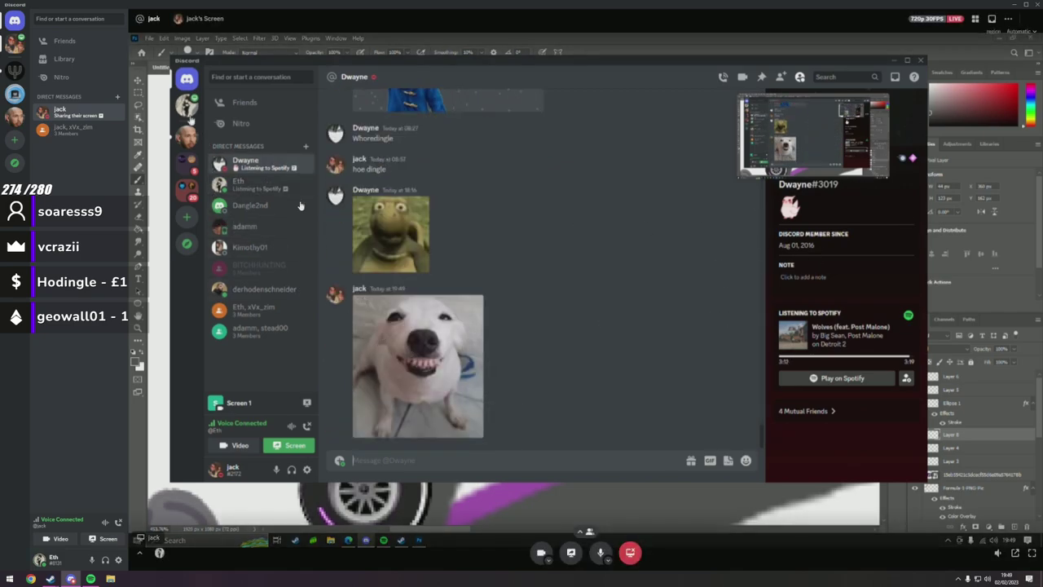
left_click(300, 205)
left_click(291, 196)
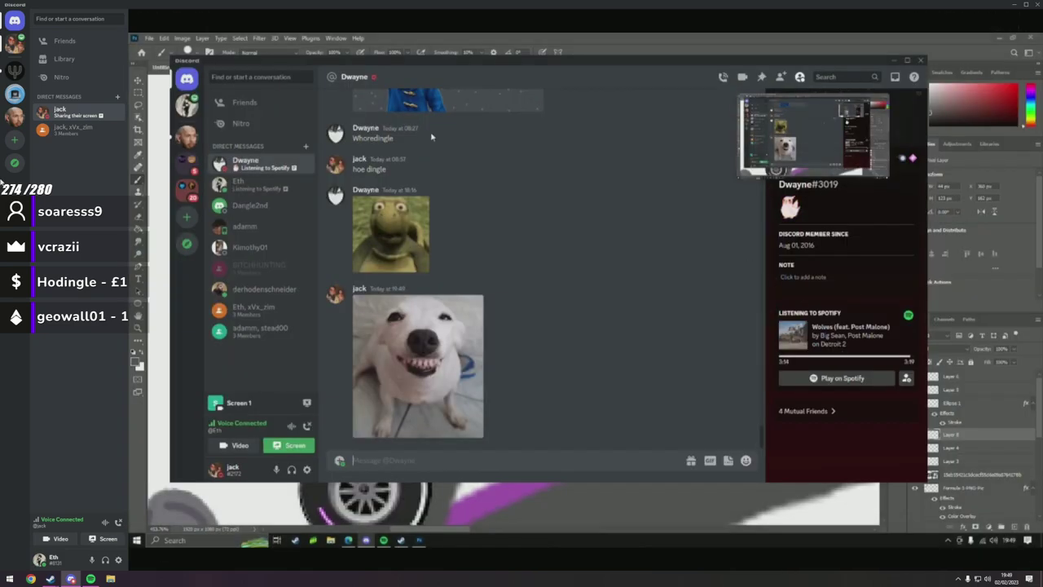
left_click(421, 541)
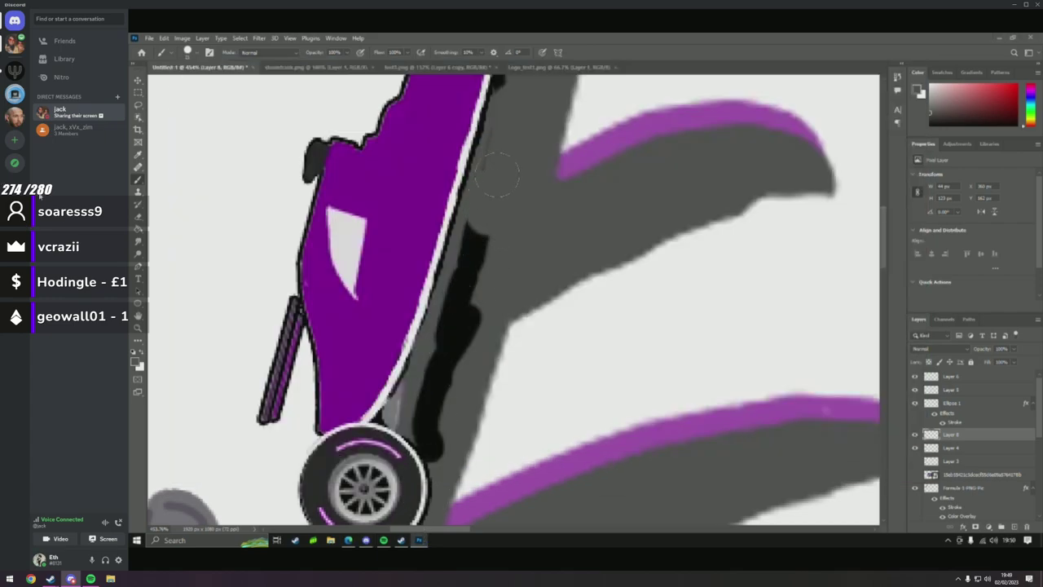
Look through the group chat and the channels of the PsiSyn, Hodingle's humble abode and HABIBI LAND servers in Discord.
left_click(85, 130)
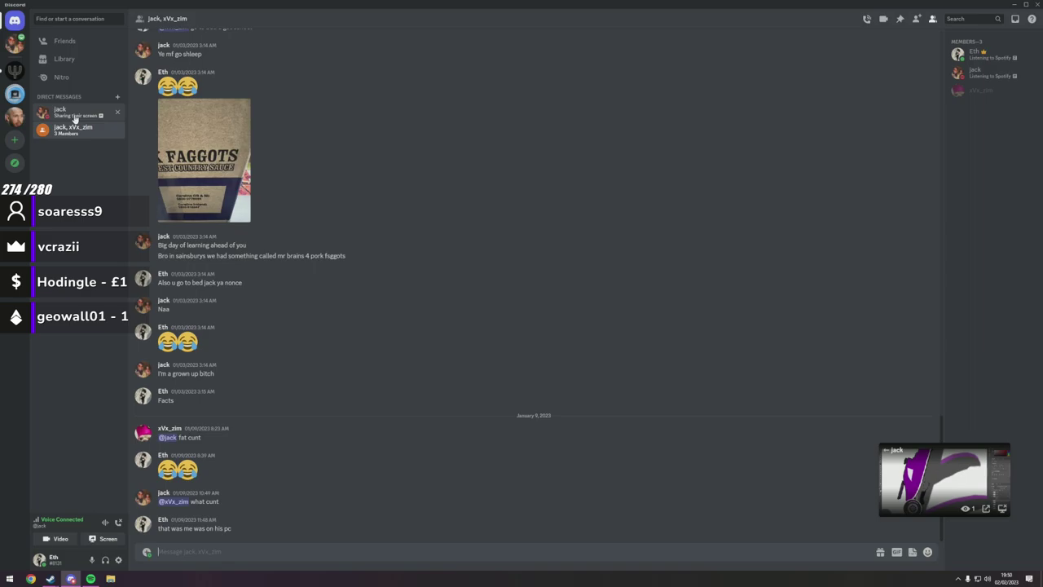
left_click(74, 118)
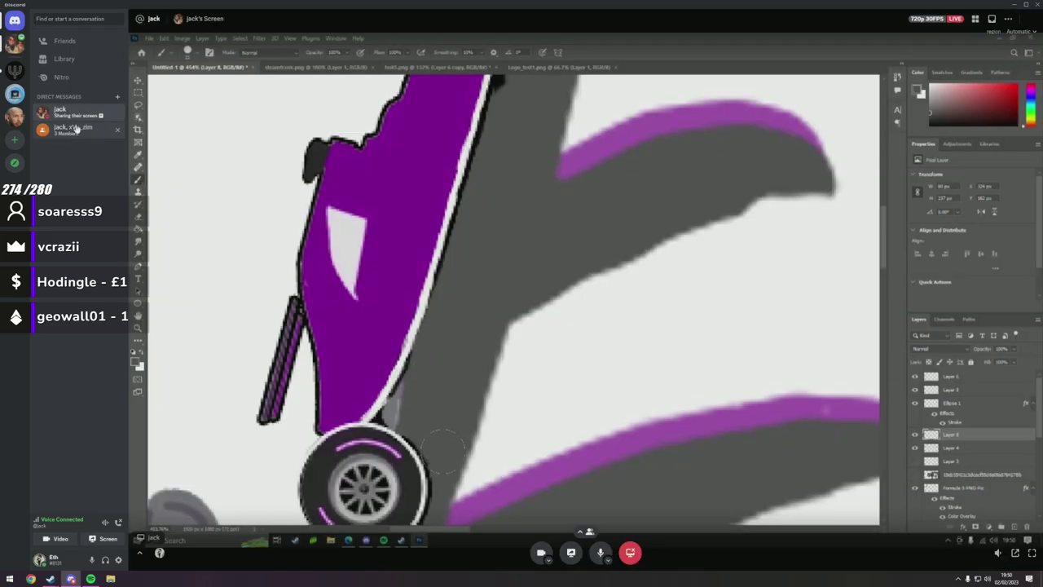
left_click(15, 73)
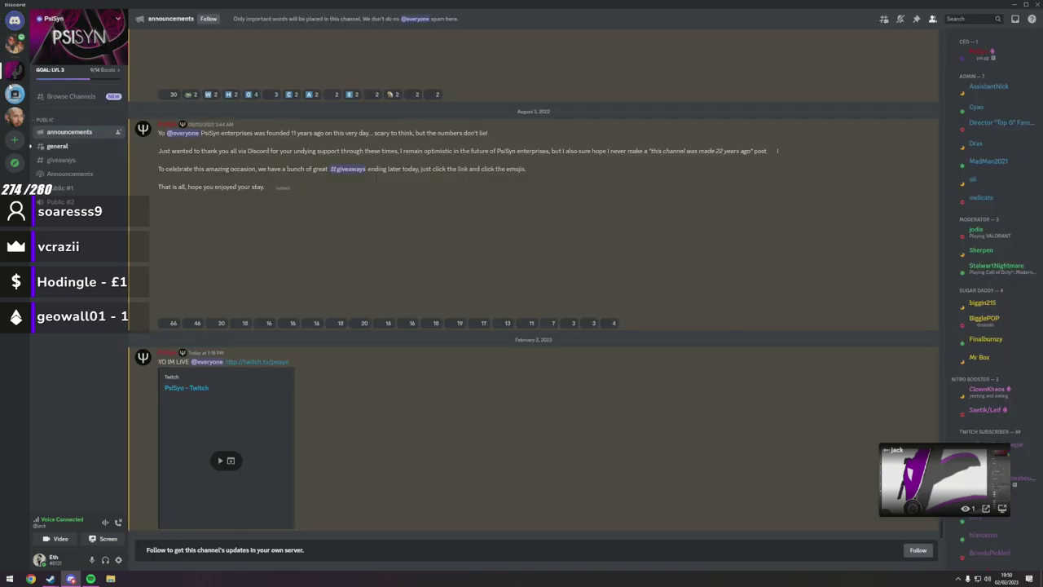
key("alt+Down")
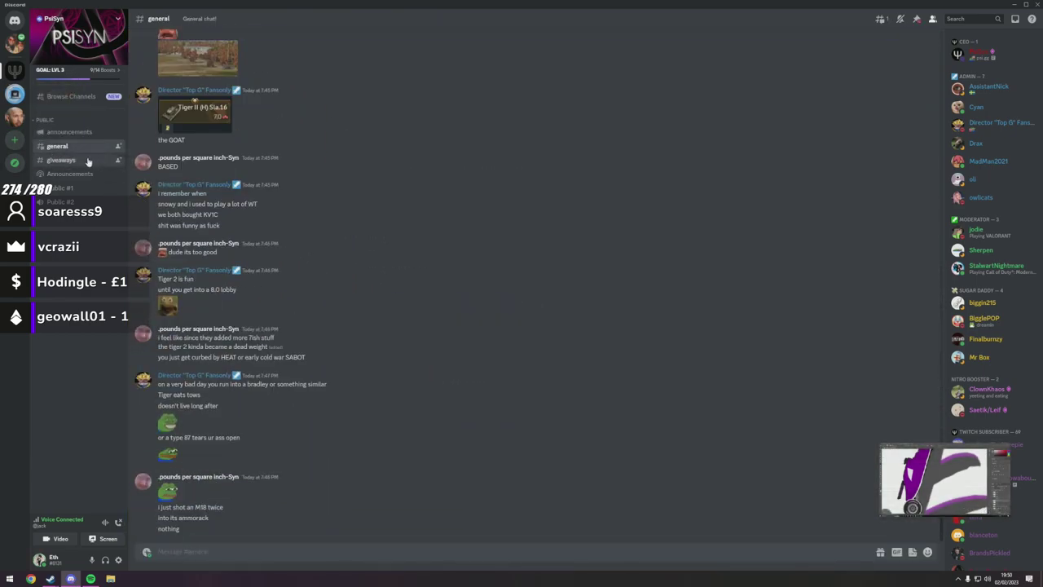
left_click(15, 116)
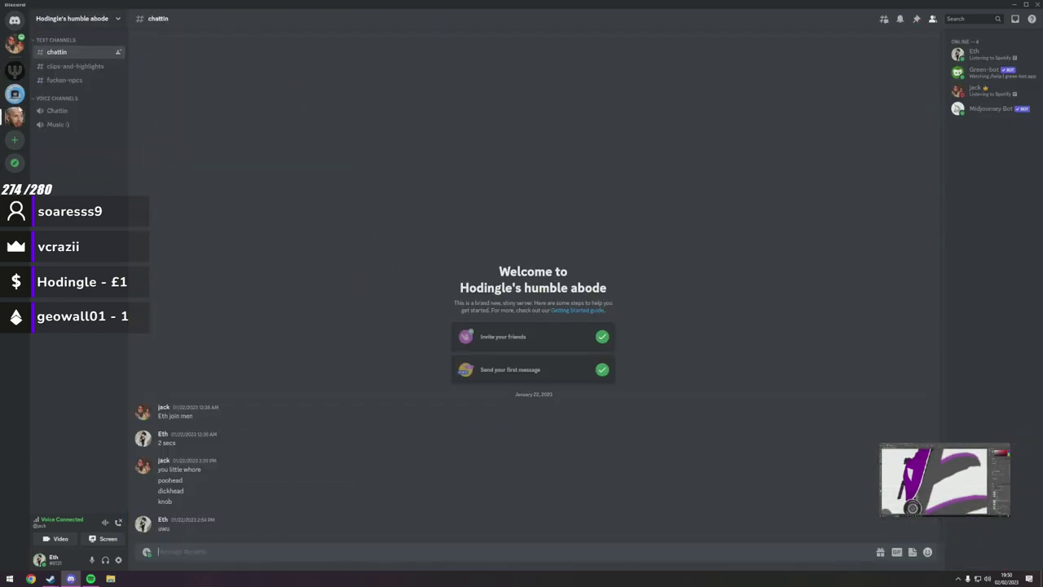
left_click(22, 100)
scroll(106, 282, "down", 3)
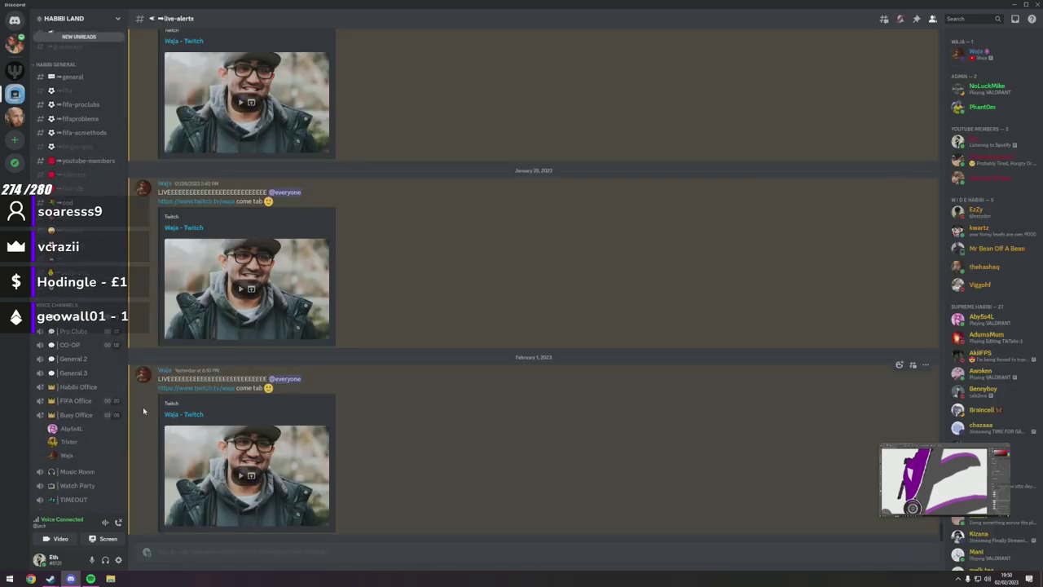
Switch to Chrome, view TimTheTatman's live Warzone stream on YouTube in full screen, and return to the YouTube home page.
left_click(30, 579)
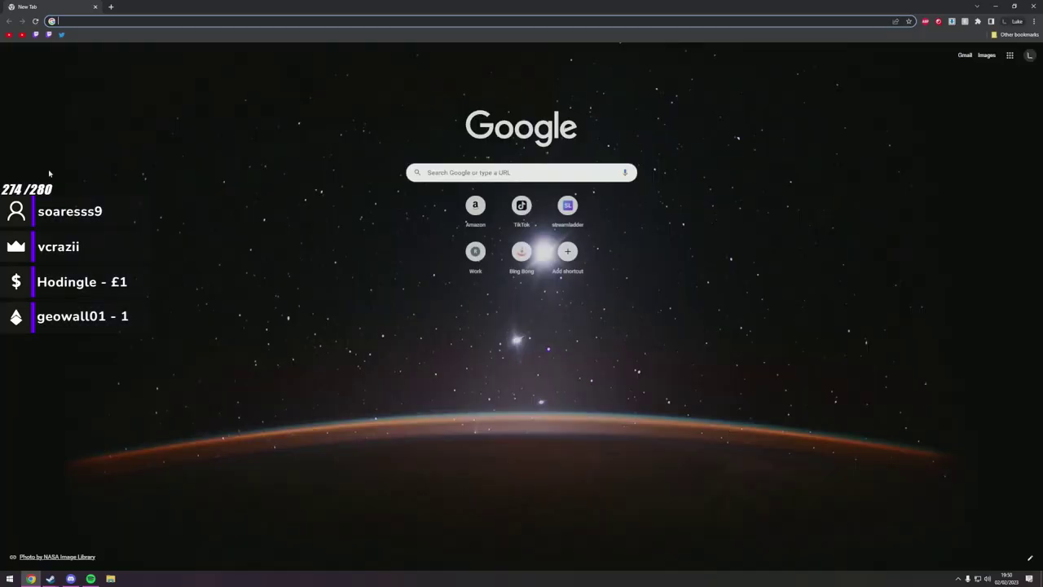
left_click(17, 35)
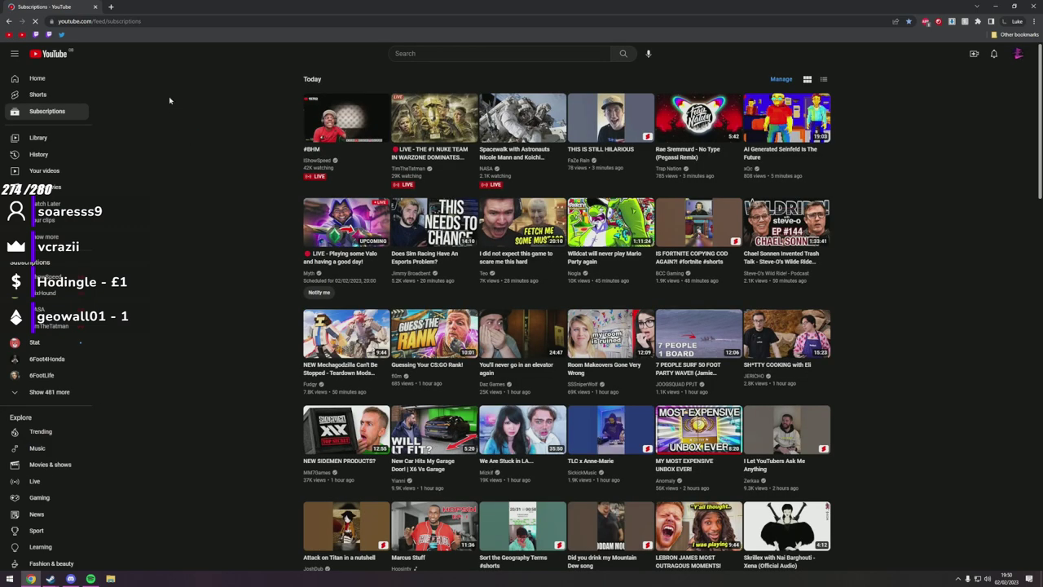
left_click(414, 145)
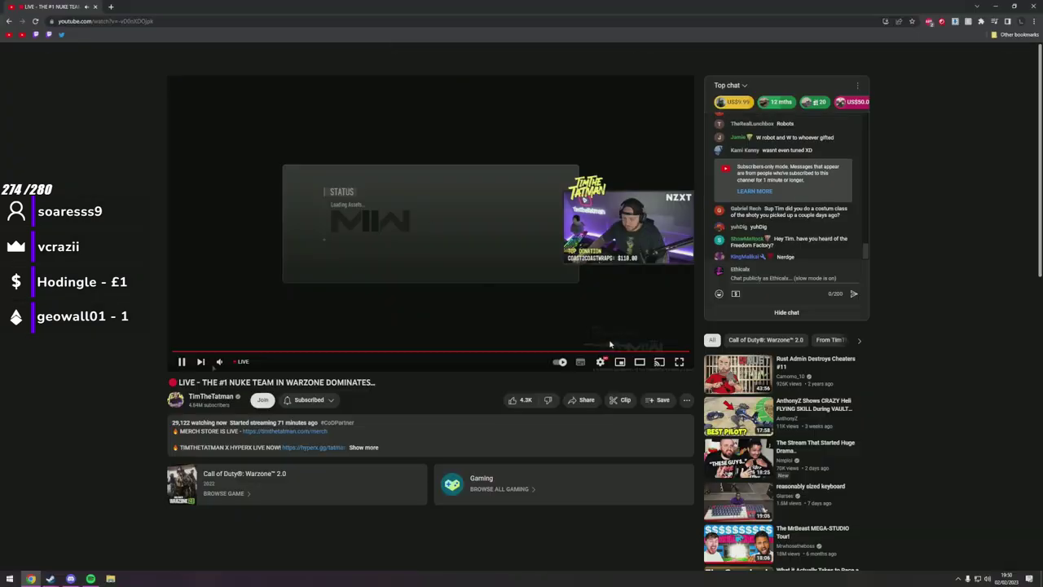
left_click(675, 365)
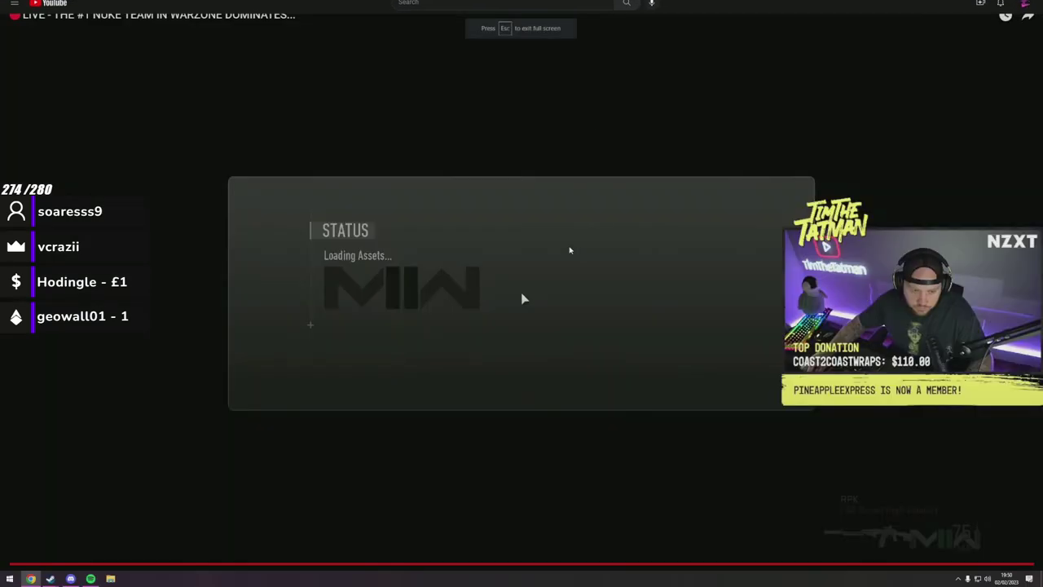
key("Escape")
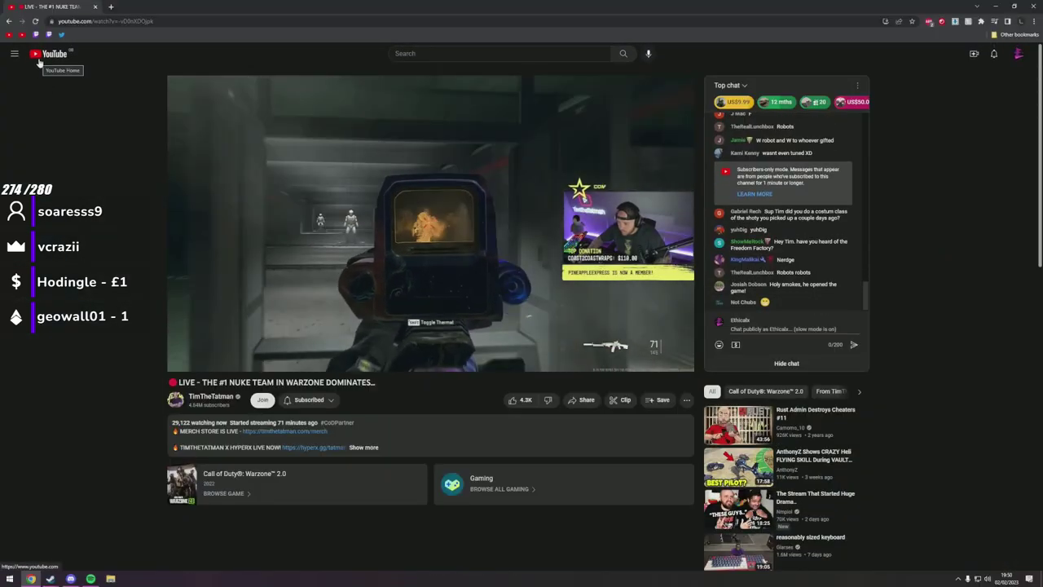
left_click(39, 62)
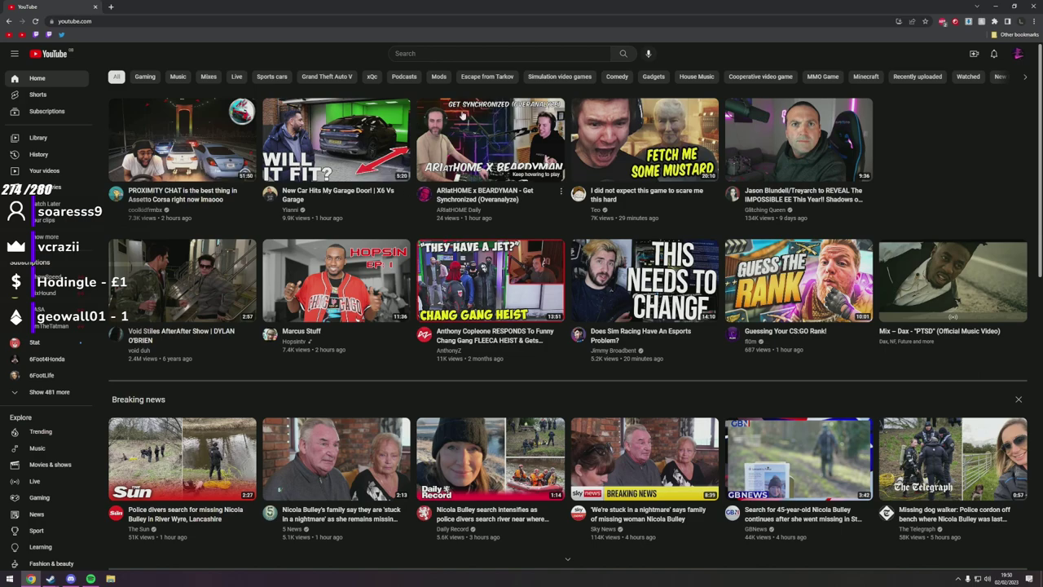
Leave the YouTube video, switch to Discord and enlarge the friend's shared Photoshop screen in the direct-message call.
left_click(187, 7)
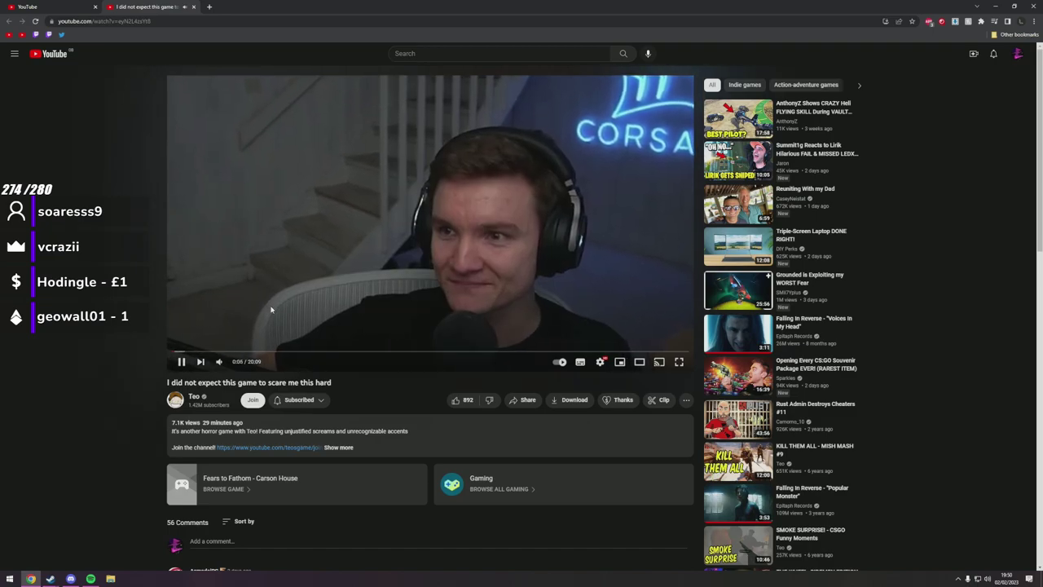
key("ctrl+shift+Tab")
key("alt+Tab")
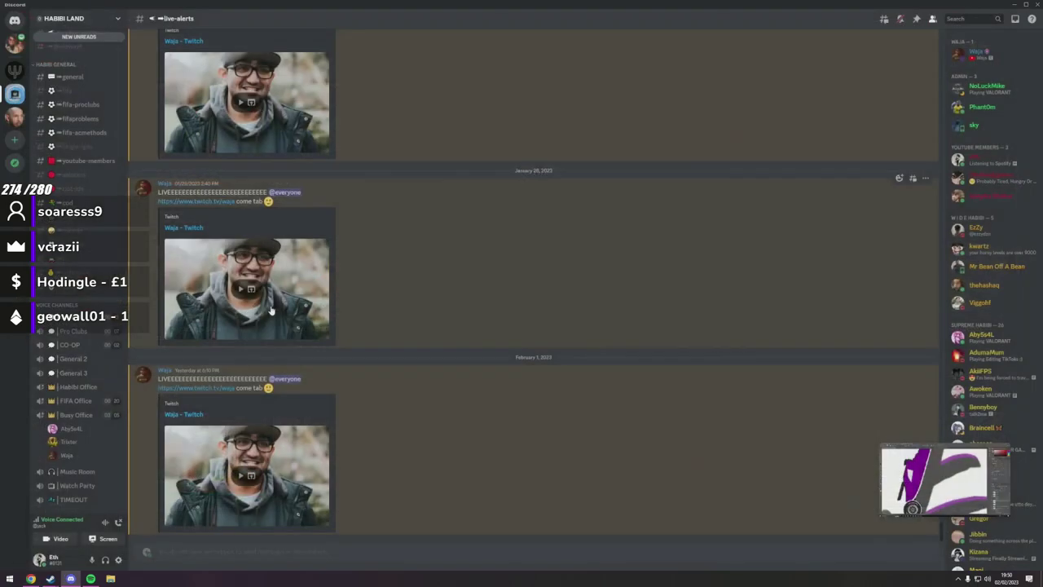
left_click(952, 469)
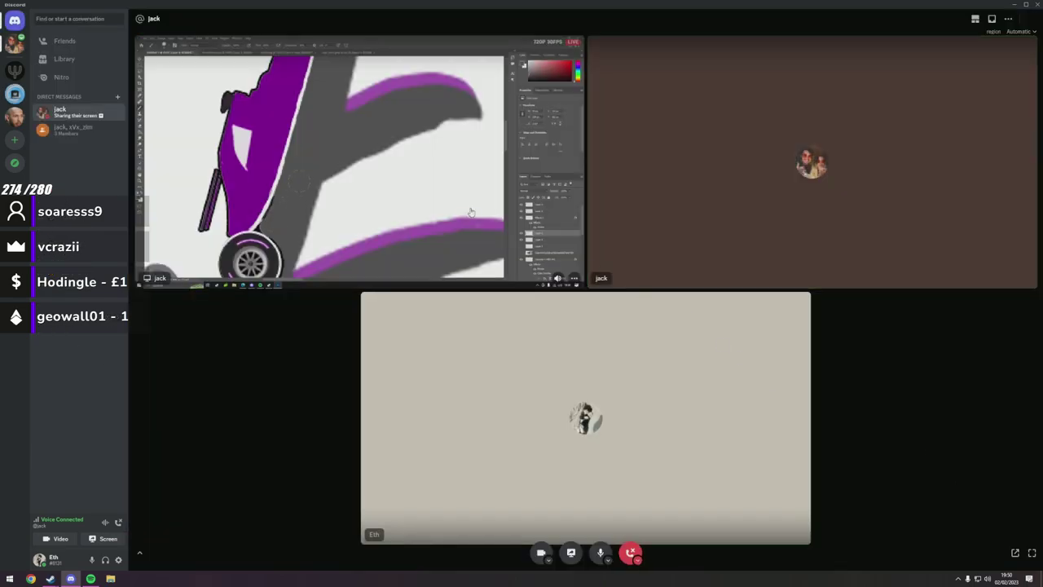
left_click(471, 212)
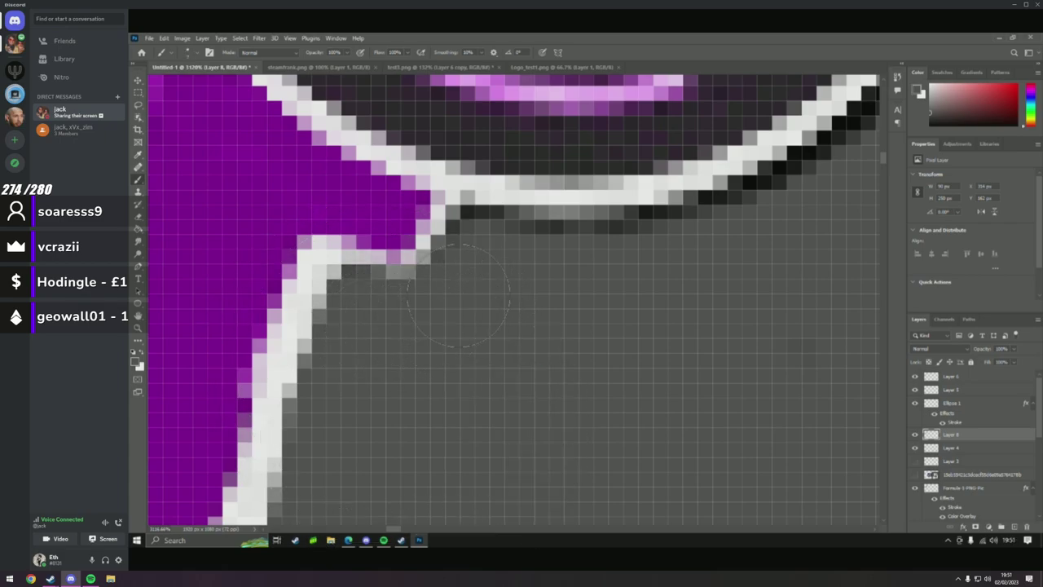
mouse_move(569, 164)
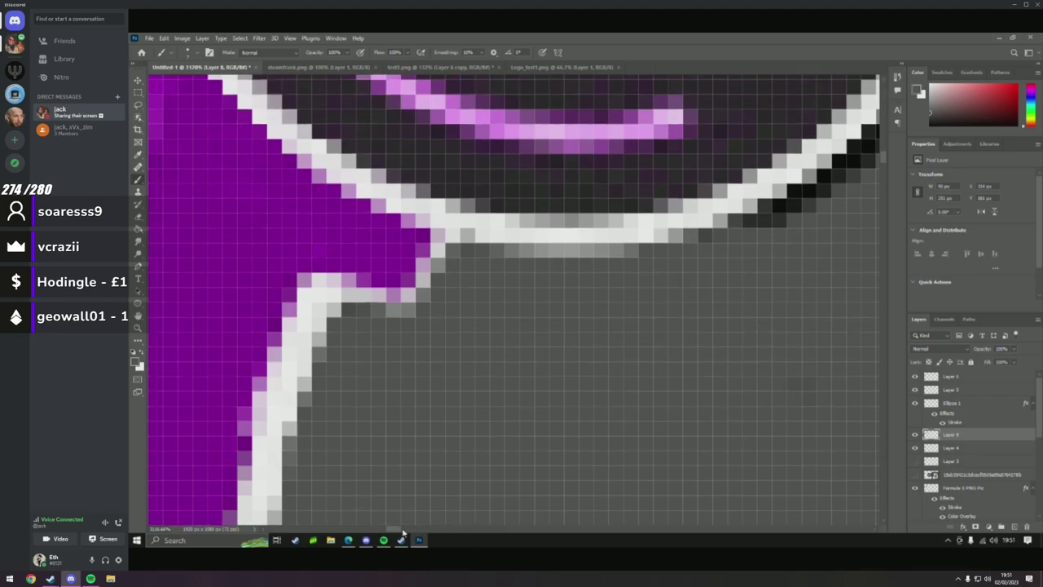
mouse_move(403, 532)
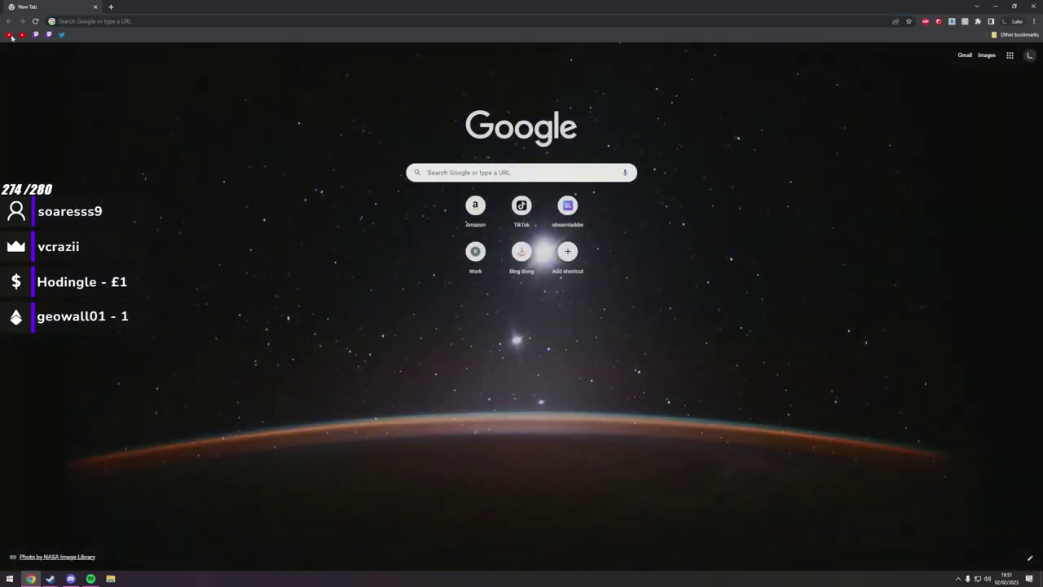
Switch to Chrome, open the YouTube subscriptions feed and dock the window as a narrow column beside the shared screen.
left_click(9, 35)
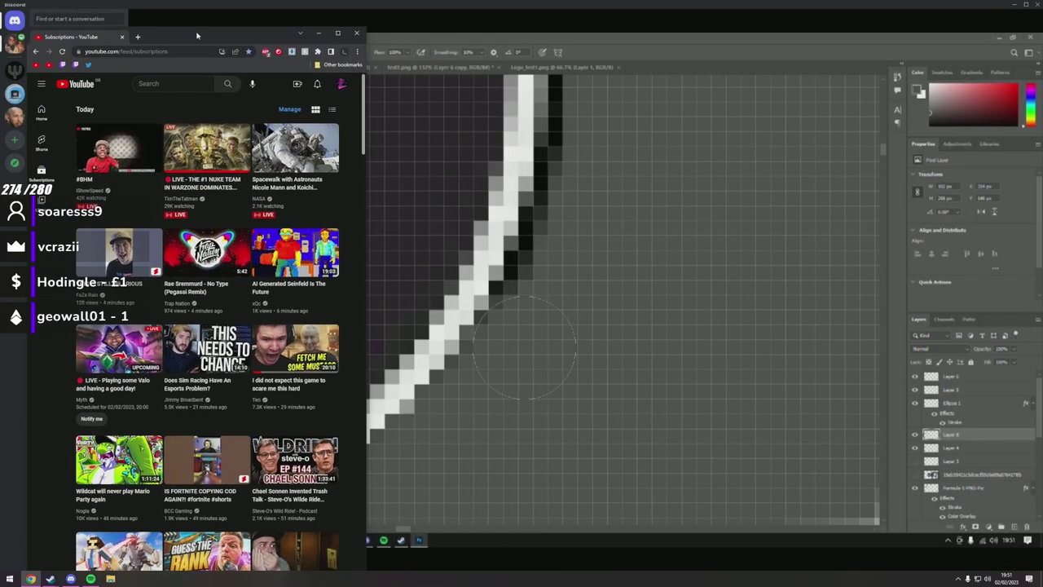
left_click_drag(196, 36, 184, 18)
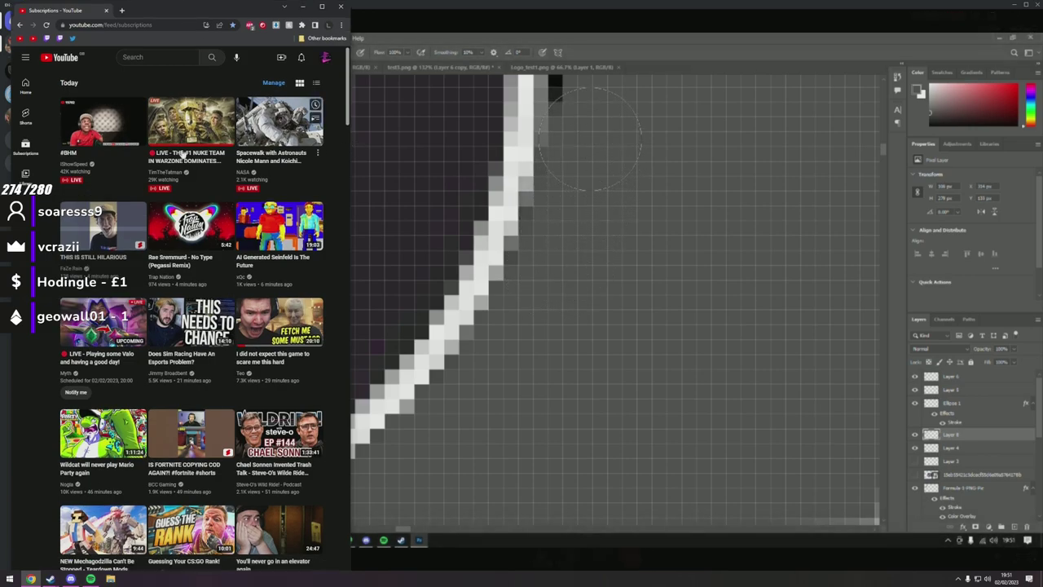
left_click_drag(13, 171, 2, 171)
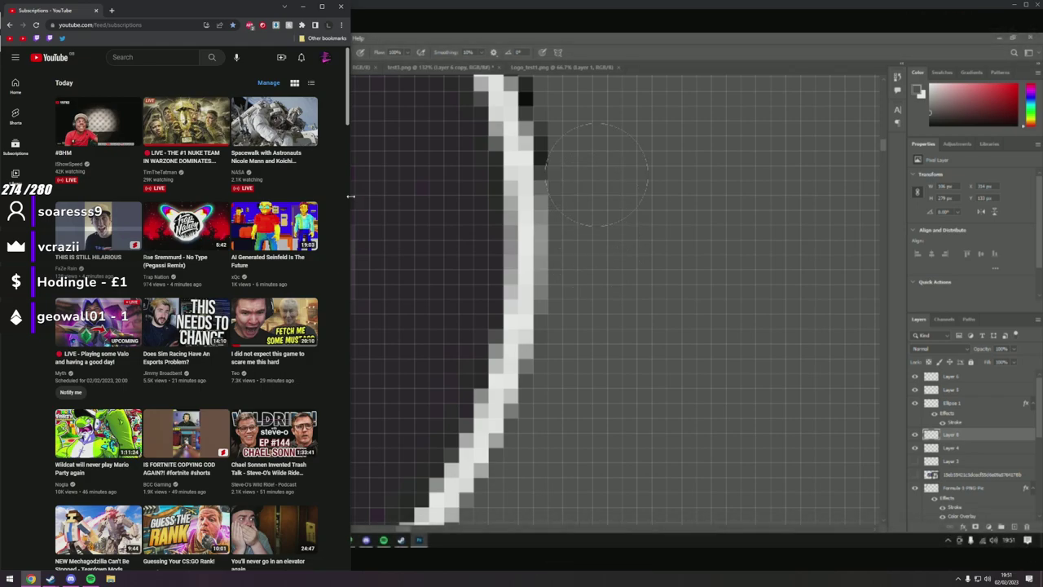
mouse_move(353, 197)
left_mouse_down()
mouse_move(521, 204)
mouse_move(552, 225)
mouse_move(208, 225)
mouse_move(1035, 225)
mouse_move(208, 225)
mouse_move(1035, 225)
mouse_move(207, 225)
mouse_move(1035, 225)
mouse_move(208, 225)
mouse_move(1014, 234)
mouse_move(207, 234)
mouse_move(745, 234)
mouse_move(207, 234)
mouse_move(432, 213)
mouse_move(726, 213)
mouse_move(209, 212)
left_mouse_up()
right_click(517, 237)
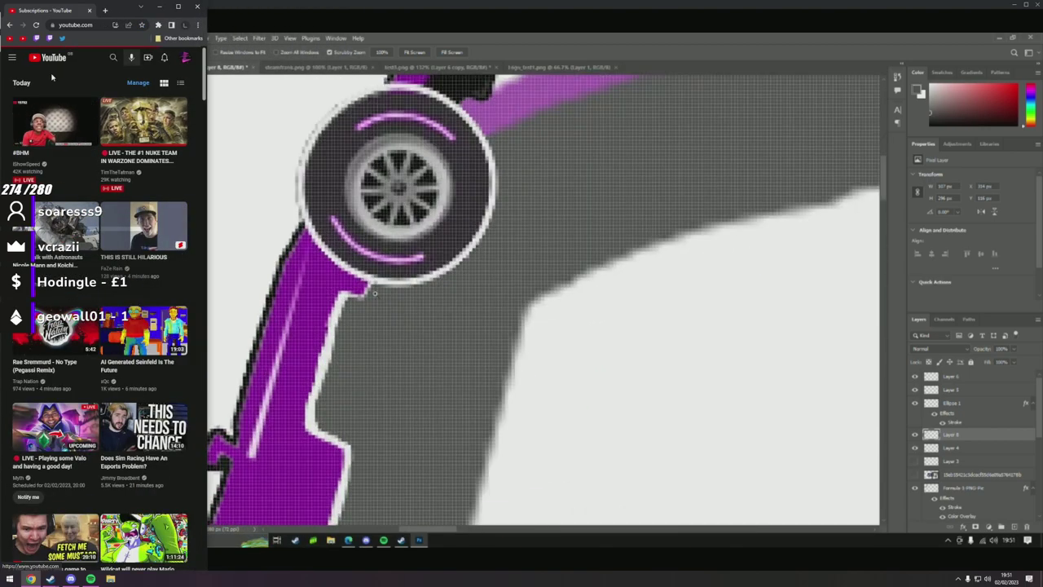
Open the YouTube home page and widen the browser window to about half the screen.
right_click(52, 76)
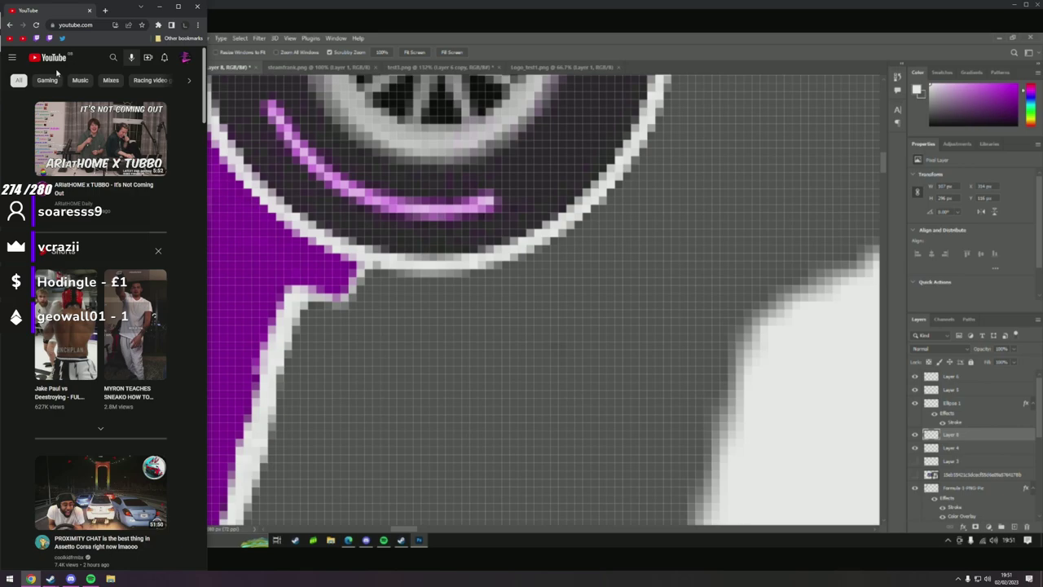
left_click_drag(207, 160, 364, 160)
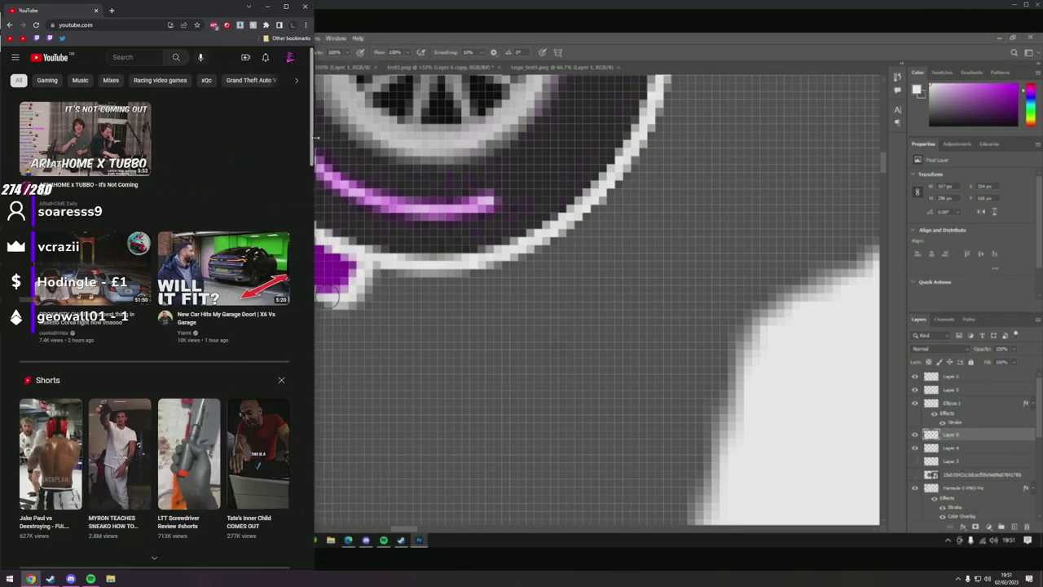
left_click_drag(389, 134, 501, 168)
Look through the recommended videos, Shorts and breaking news on the YouTube home page beside the shared Photoshop layers.
scroll(486, 171, "down", 10)
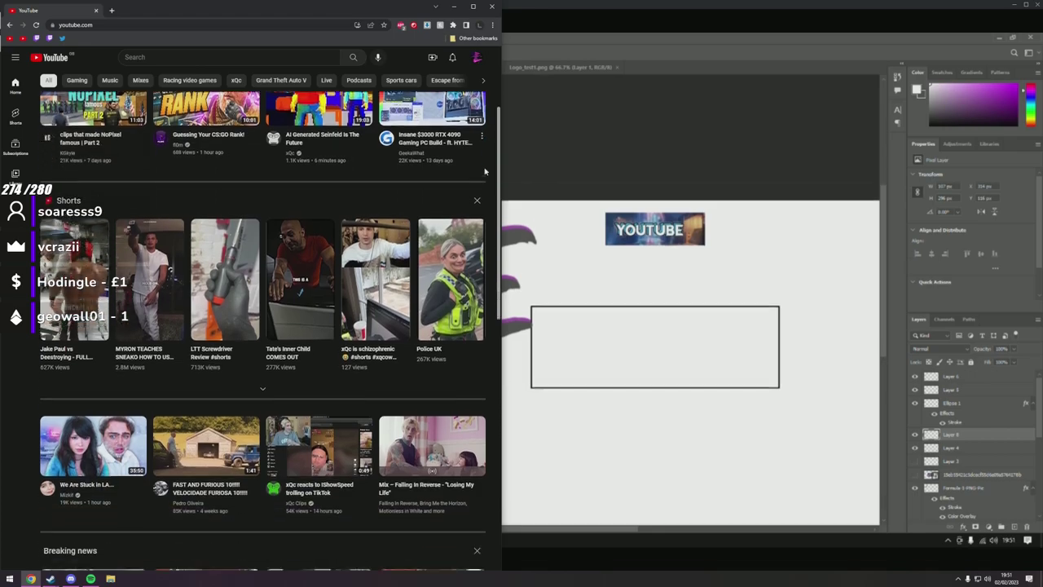
scroll(489, 171, "up", 5)
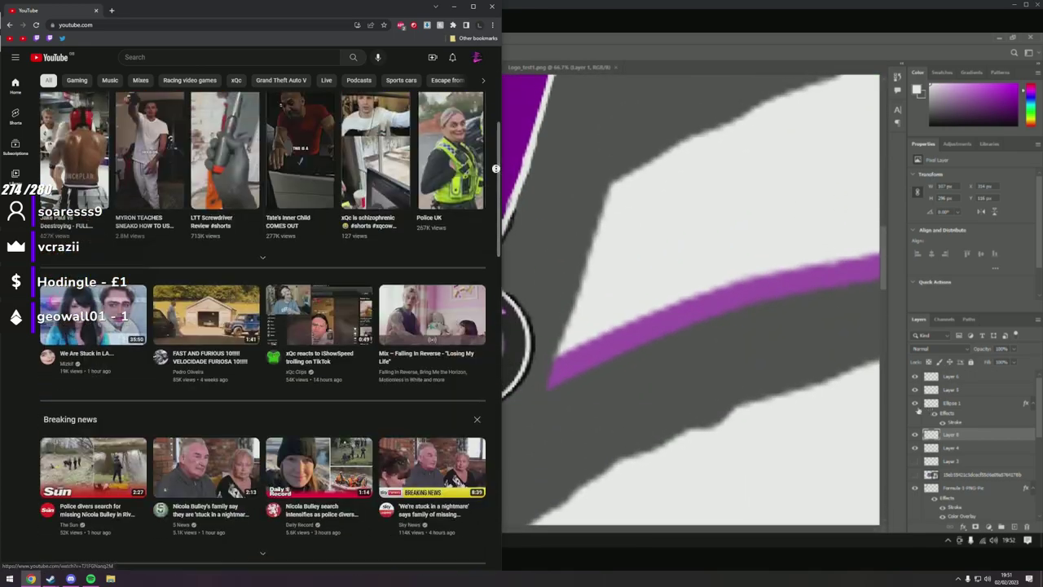
scroll(499, 122, "up", 3)
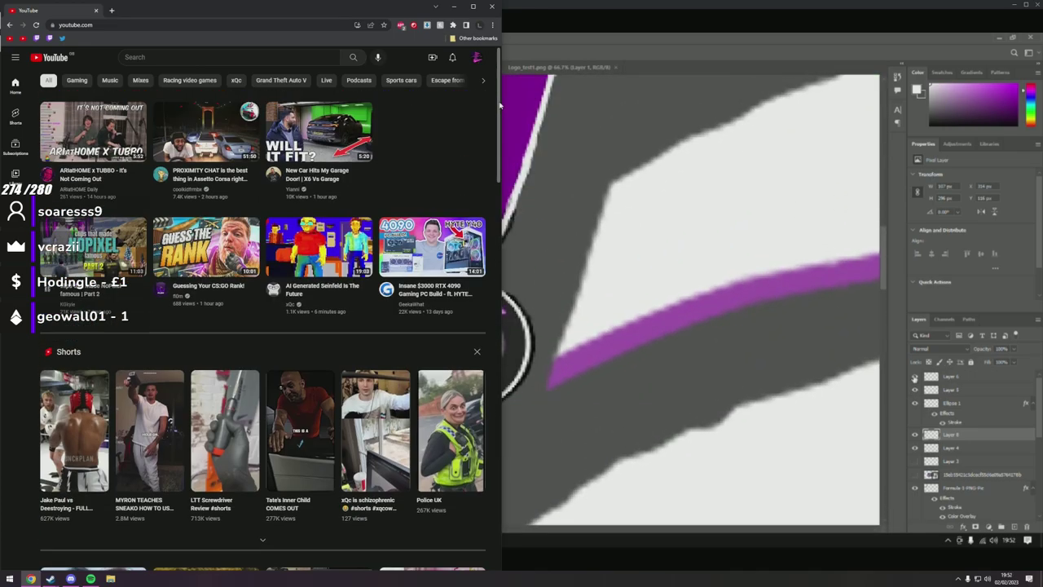
scroll(469, 302, "down", 5)
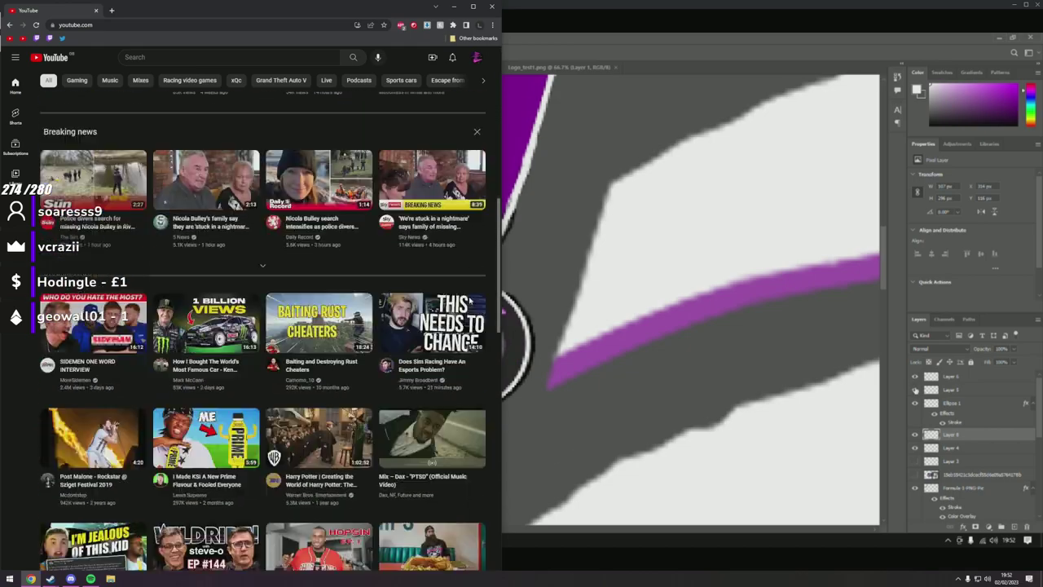
scroll(469, 301, "down", 15)
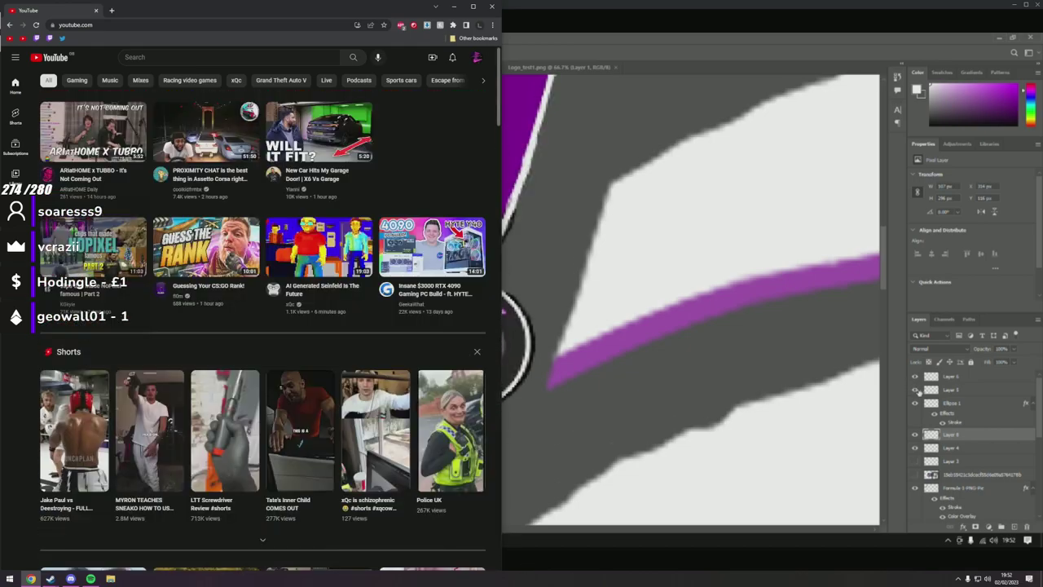
scroll(433, 128, "down", 15)
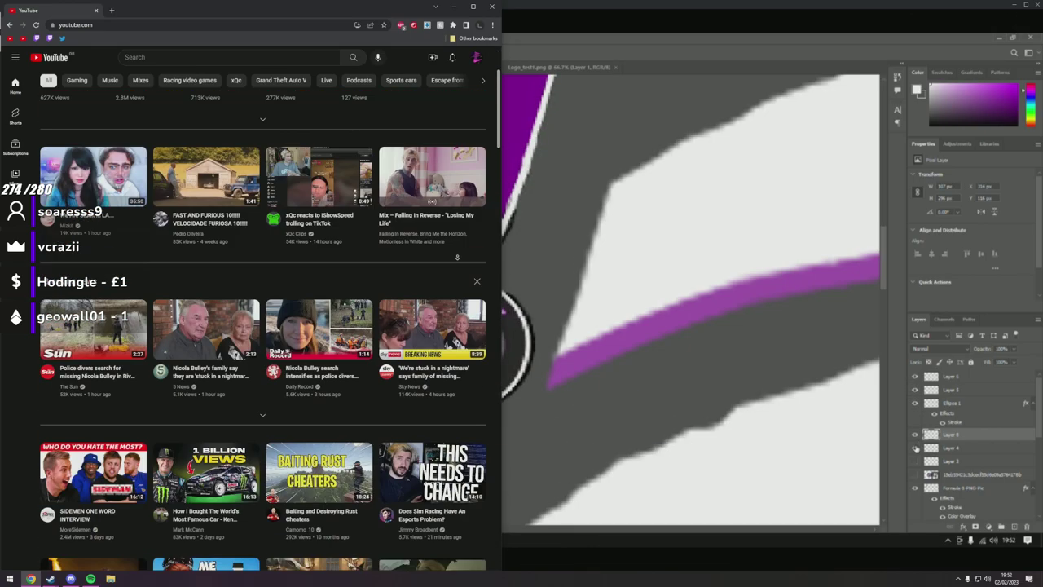
left_click(916, 487)
scroll(397, 379, "down", 5)
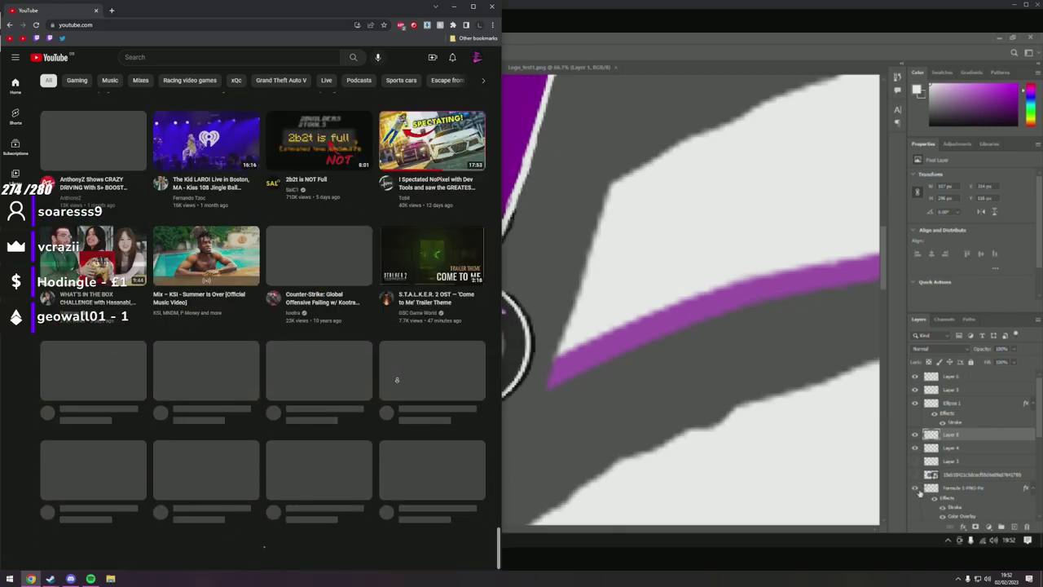
scroll(372, 481, "down", 5)
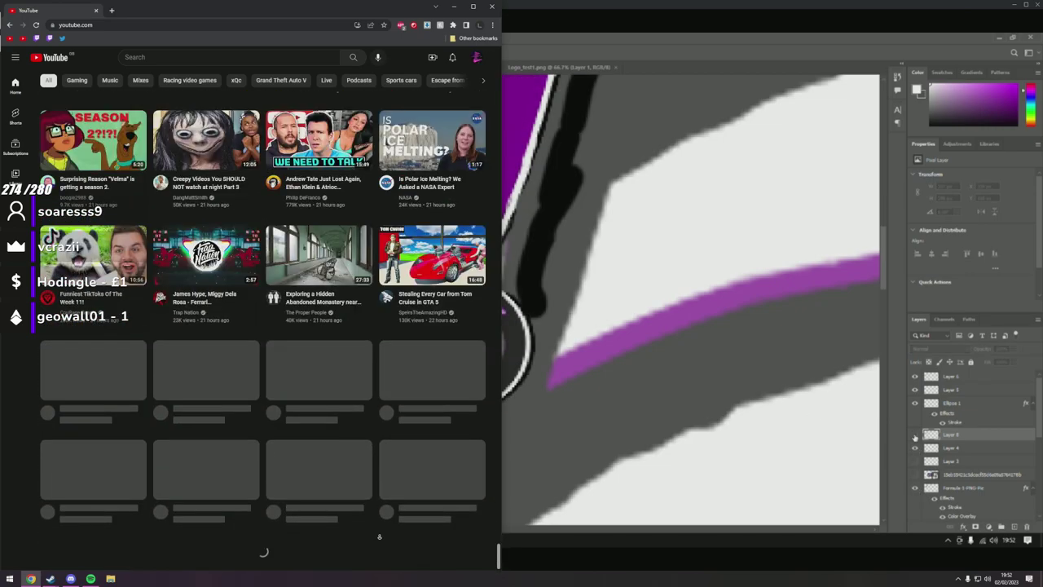
scroll(399, 542, "down", 5)
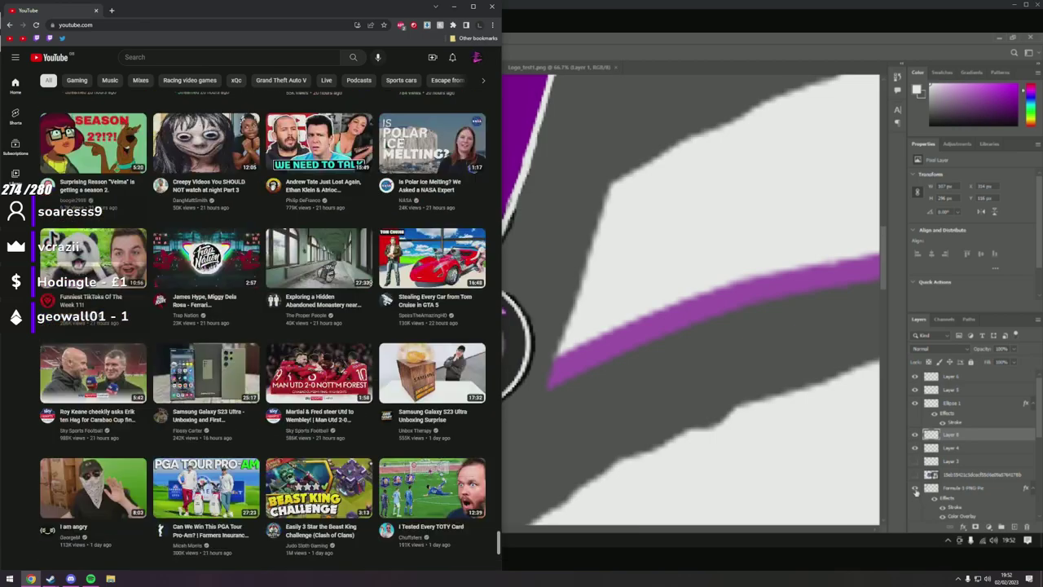
scroll(969, 456, "down", 2)
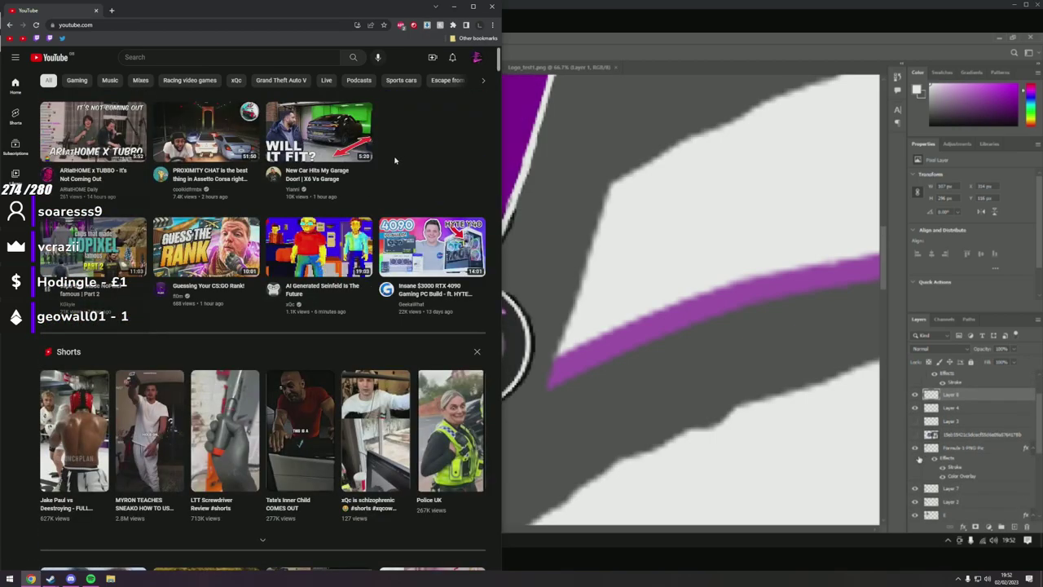
scroll(970, 456, "down", 1)
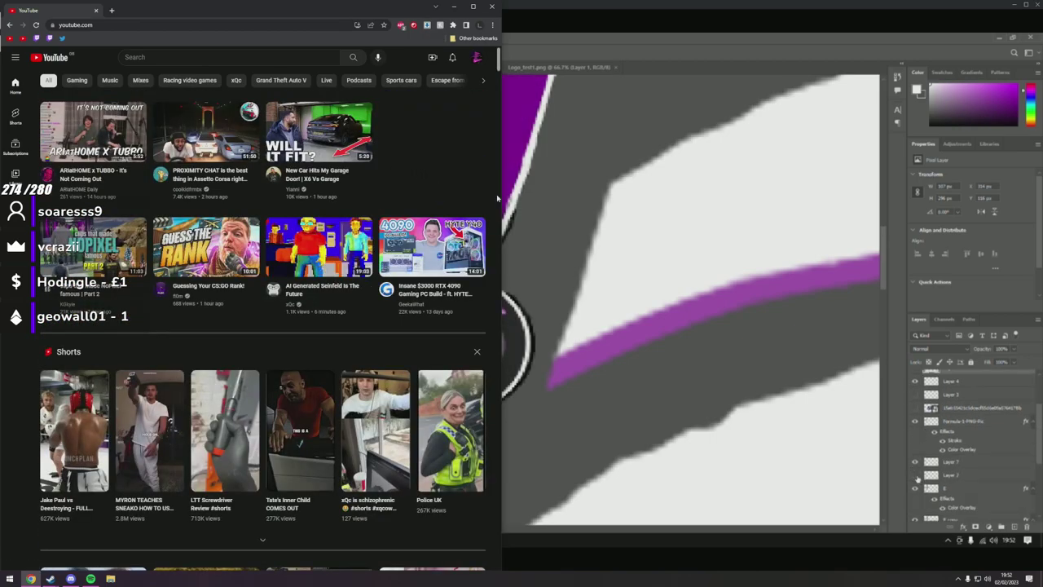
Resize the browser window beside the shared screen and close the YouTube tabs ahead of the Ethicalx channel.
left_click_drag(503, 202, 208, 175)
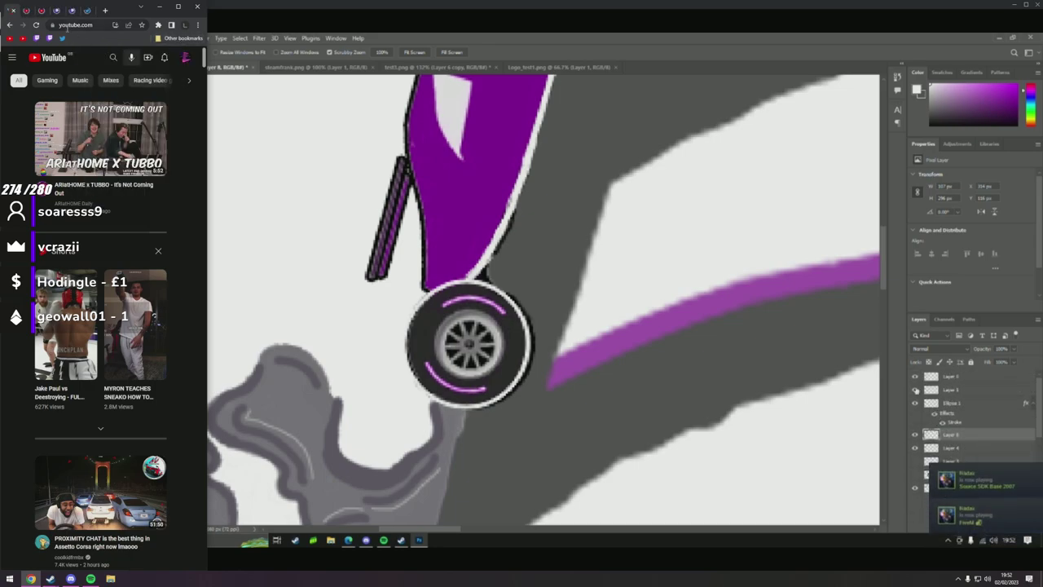
left_click(160, 11)
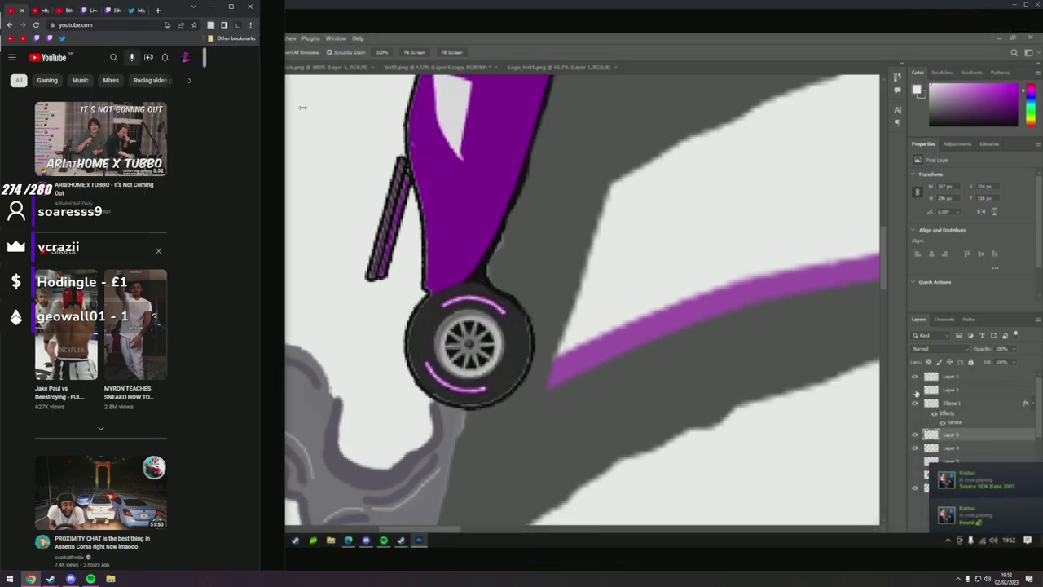
key("ctrl+w")
key("ctrl+w")
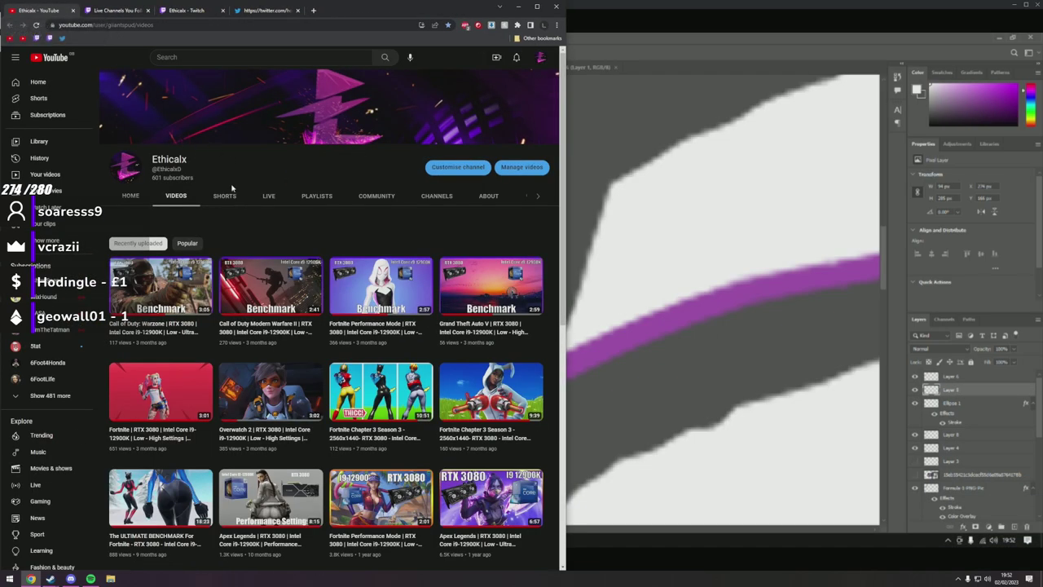
View the Ethicalx channel's Shorts and its channel analytics overview in YouTube Studio.
left_click(226, 194)
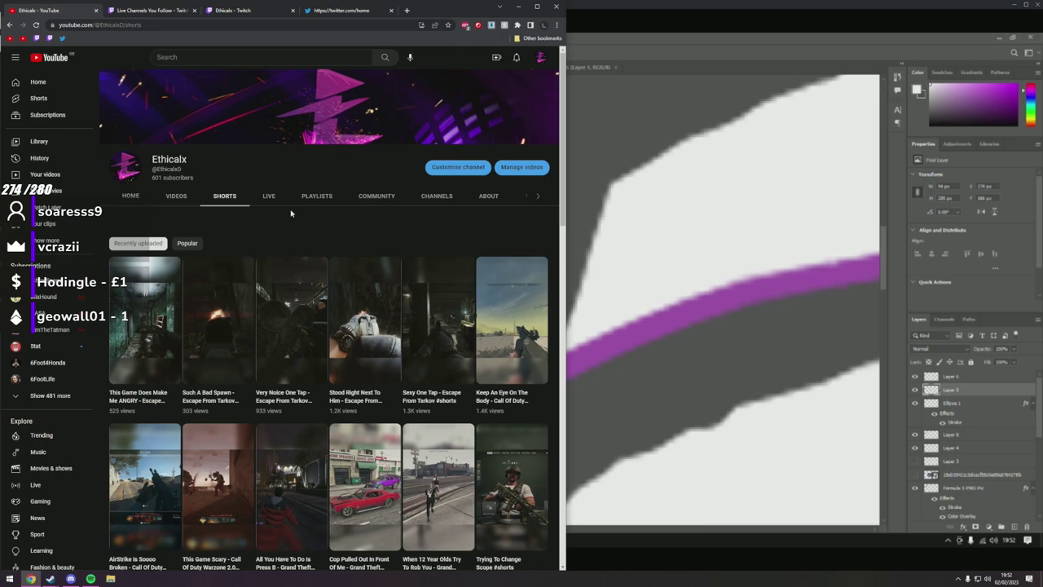
left_click(520, 169)
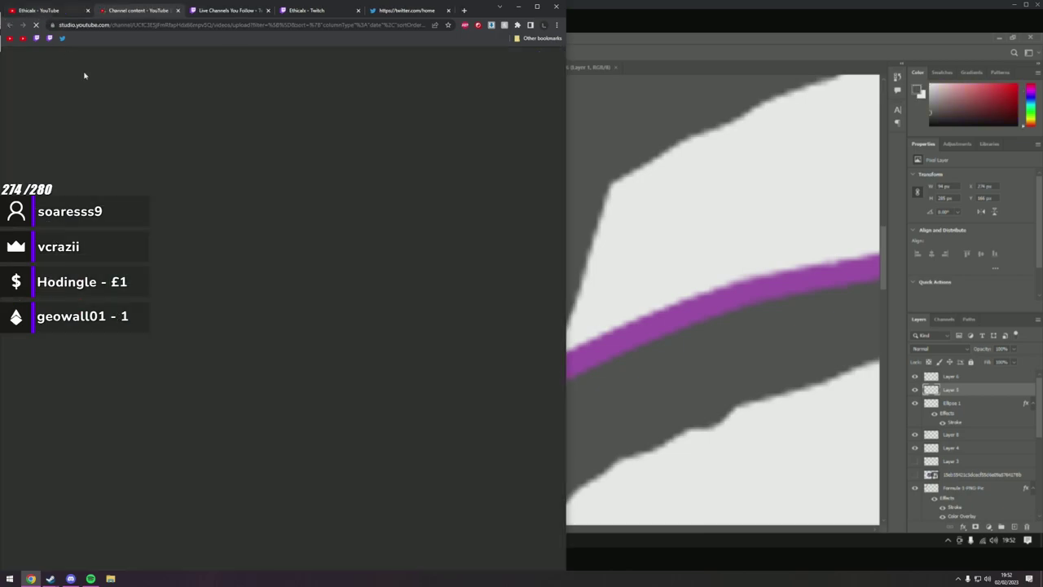
left_click(59, 216)
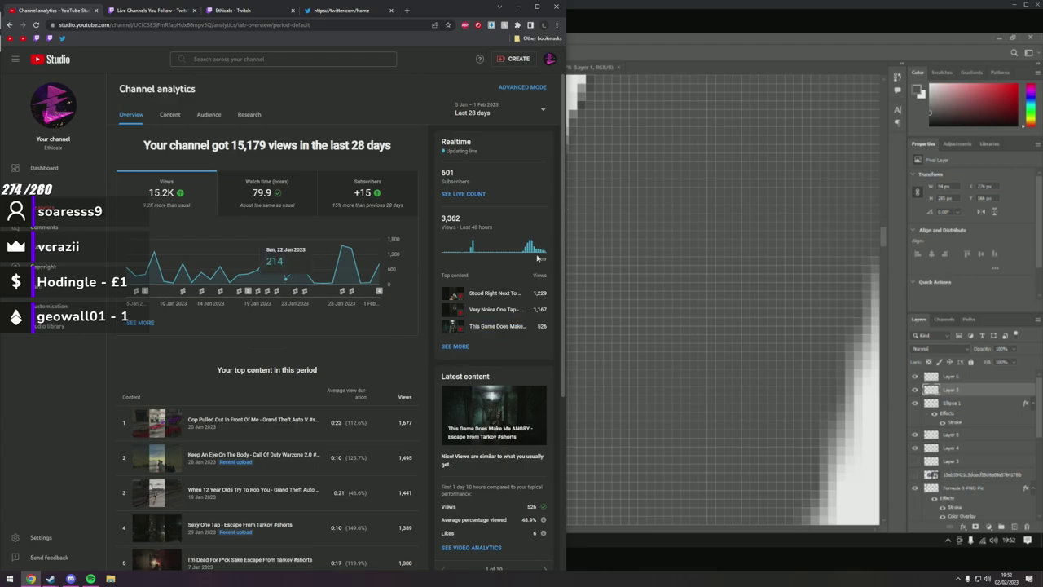
Close the YouTube Studio, Twitch and Twitter tabs to return to the full shared screen in Discord.
key("ctrl+w")
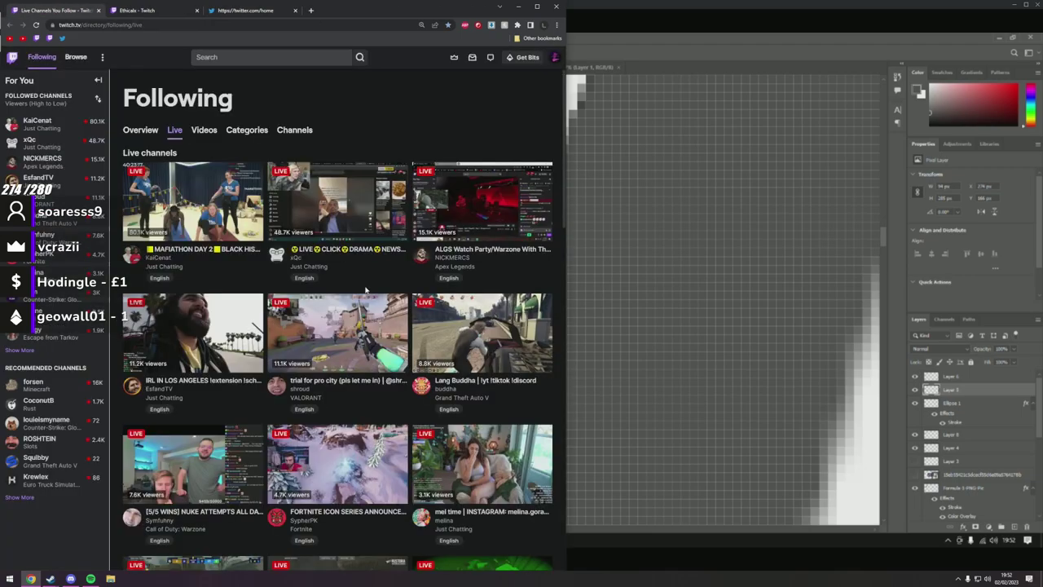
key("ctrl+w")
key("ctrl+w")
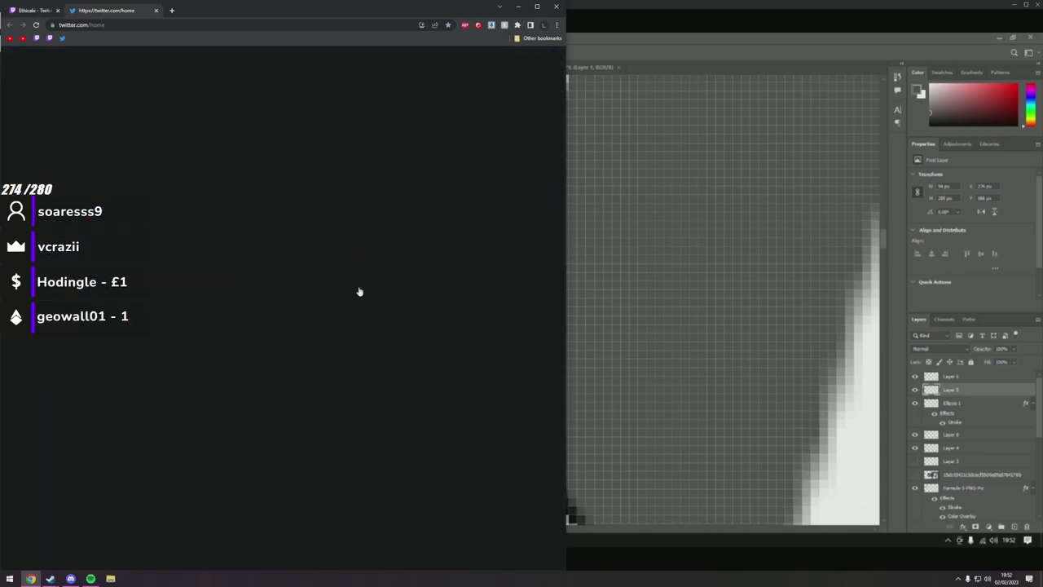
key("ctrl+w")
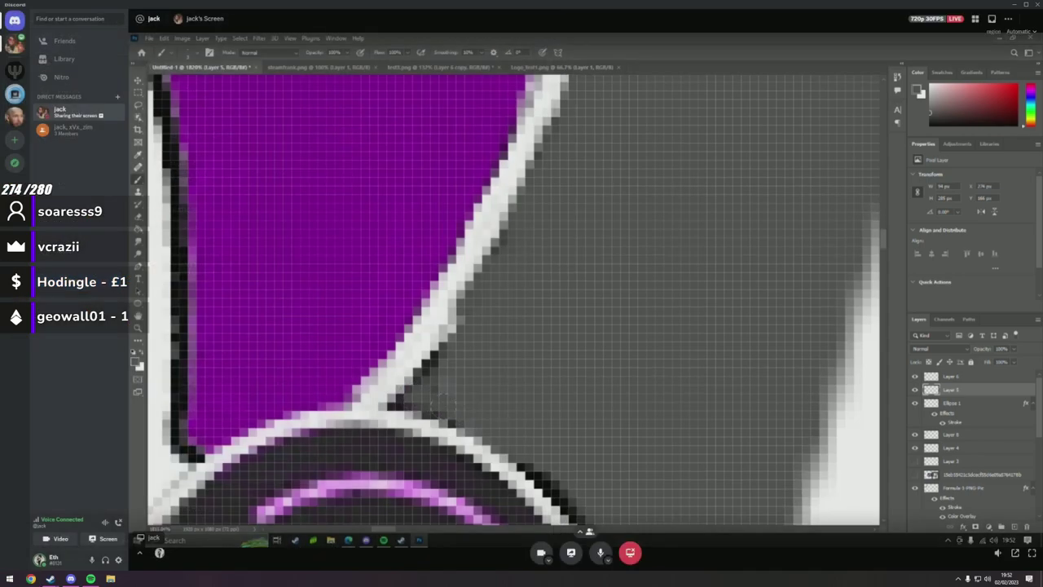
Reopen Chrome, load the Twitter home page and look through the For you feed.
left_click(30, 578)
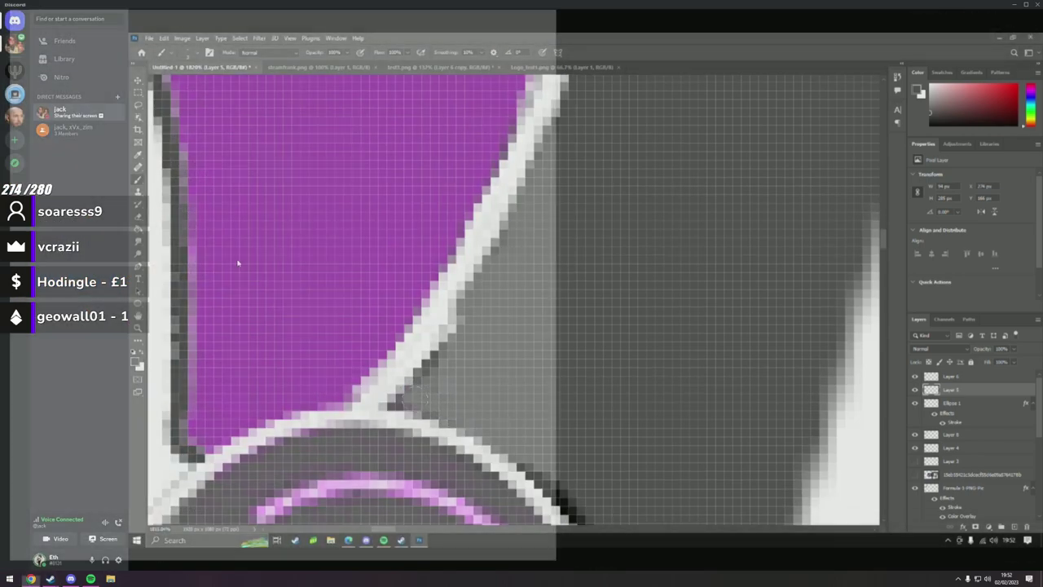
left_click(63, 39)
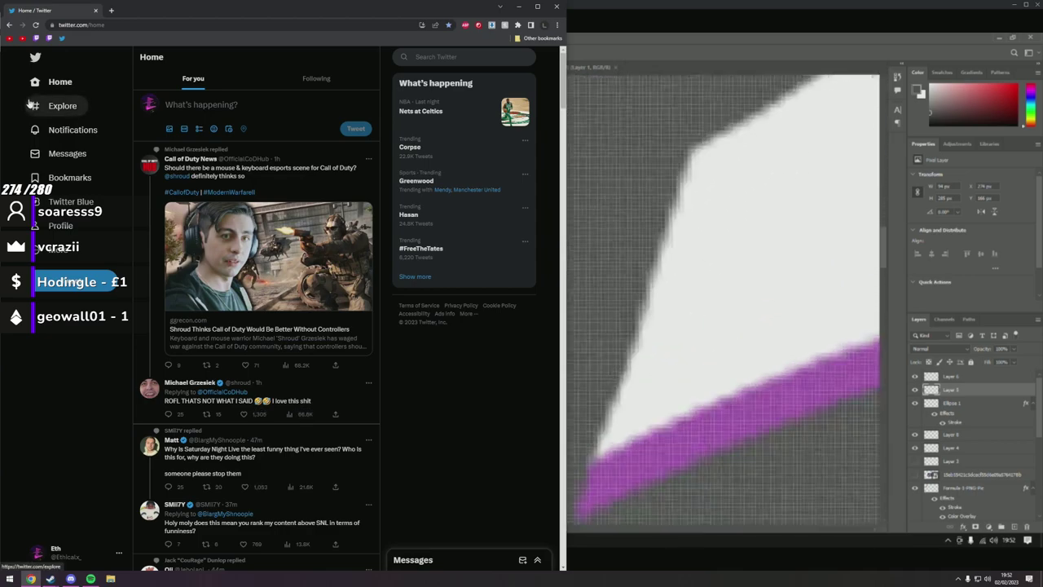
scroll(58, 163, "down", 2)
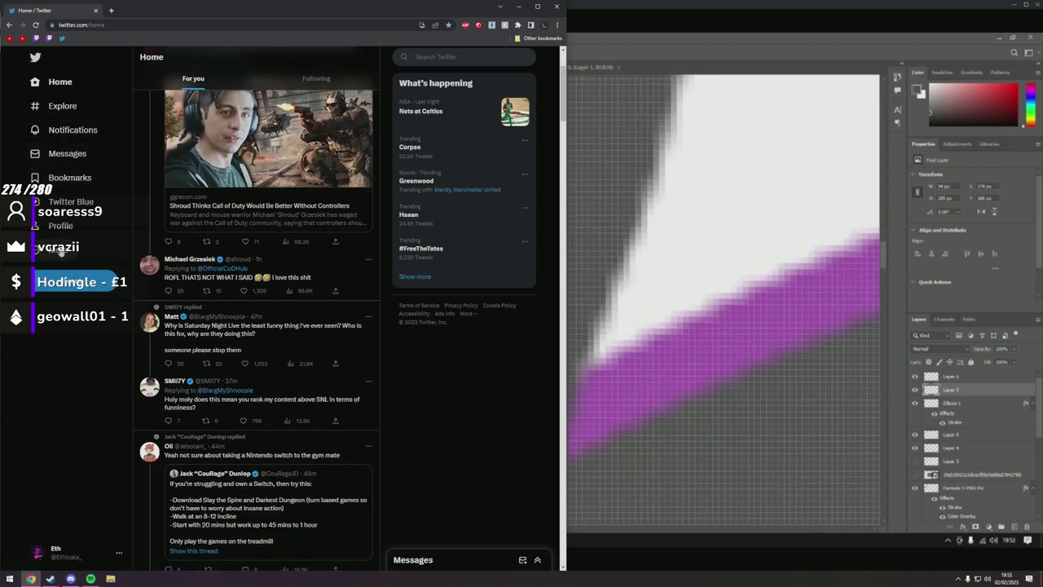
Look through further posts in the Twitter For you feed.
scroll(72, 269, "down", 2)
scroll(62, 253, "down", 2)
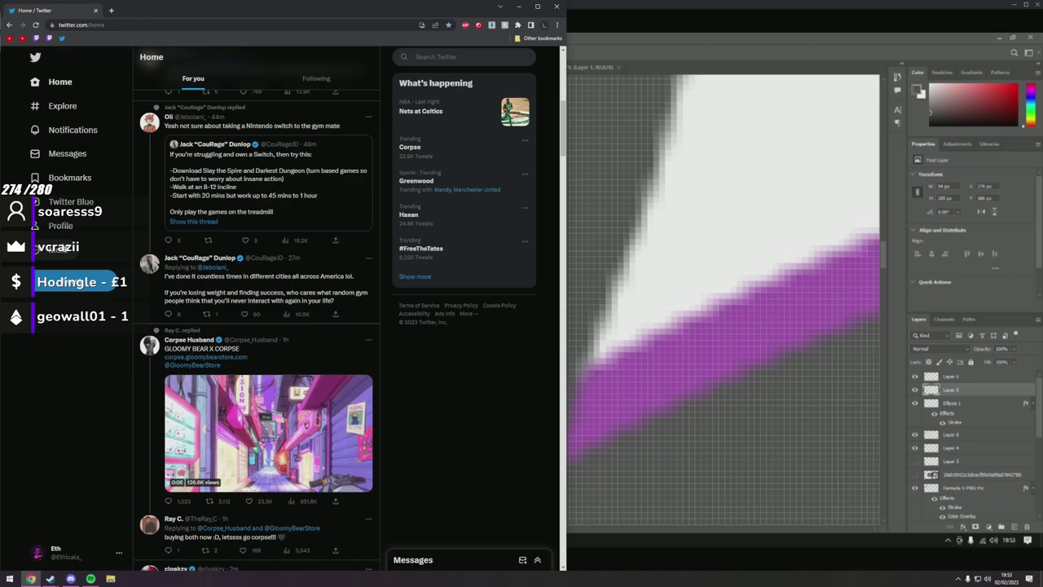
scroll(62, 251, "down", 2)
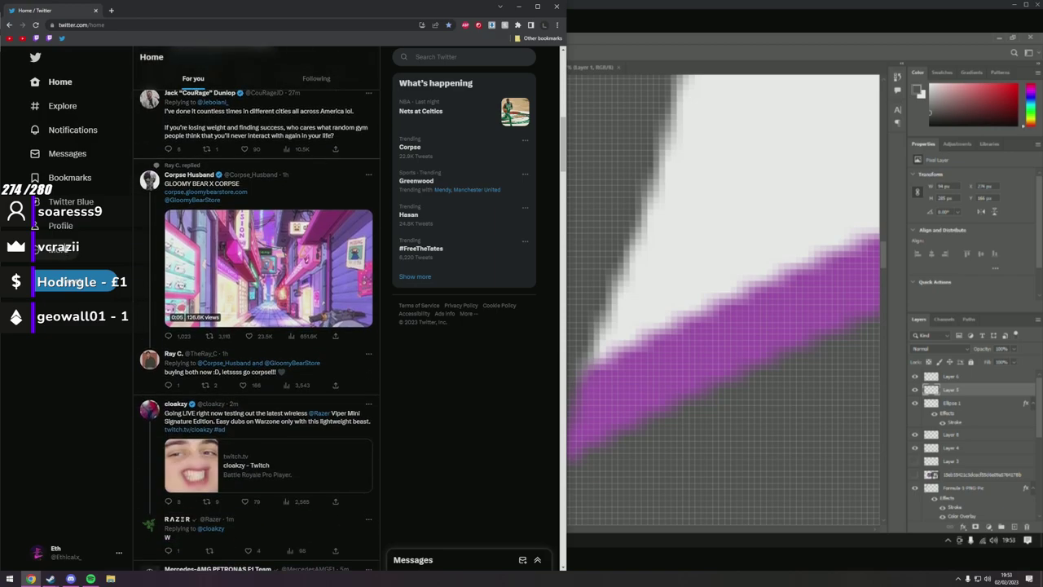
scroll(66, 244, "down", 5)
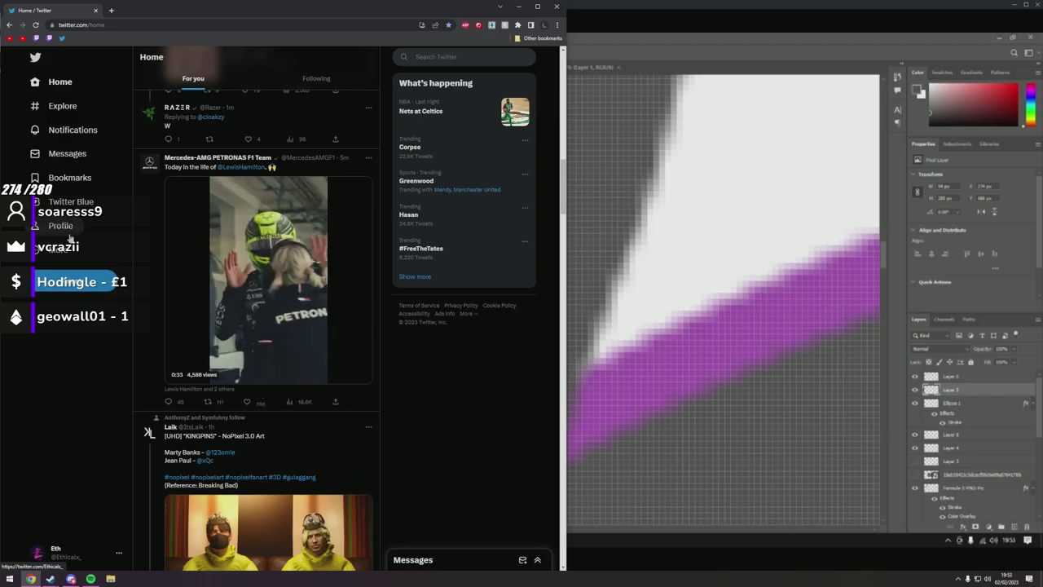
scroll(70, 238, "down", 3)
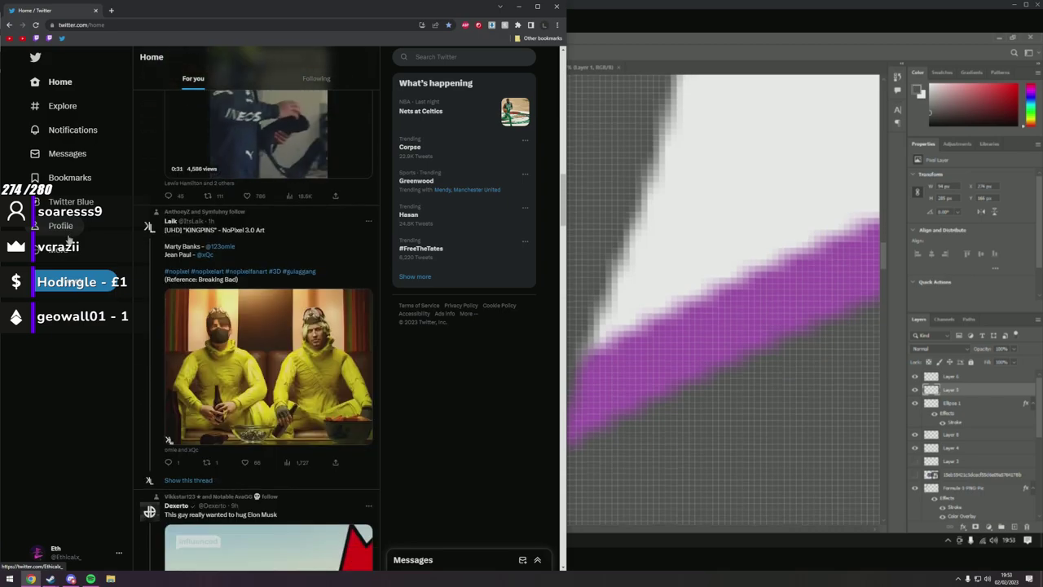
scroll(71, 238, "down", 2)
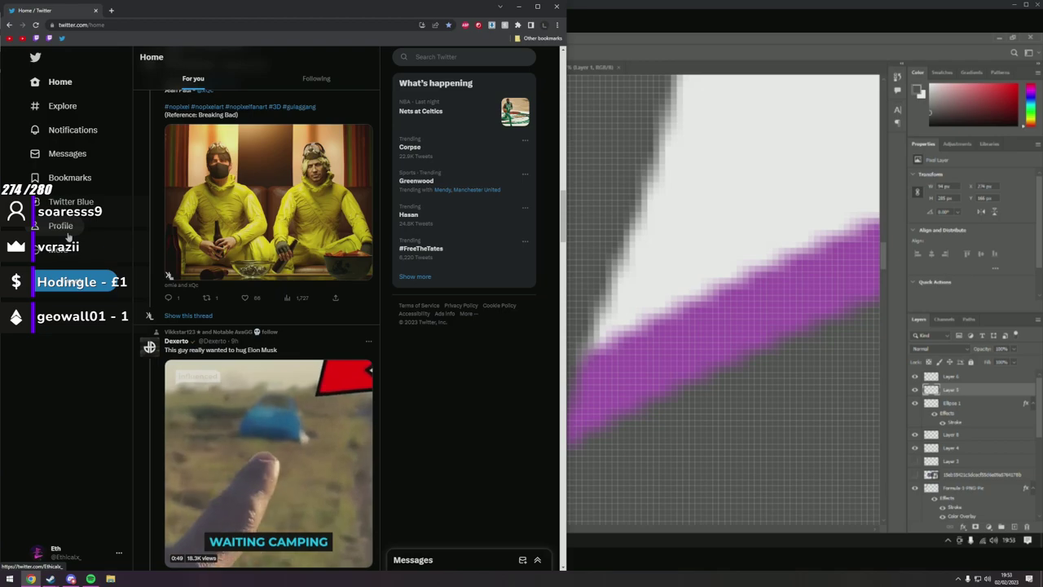
scroll(68, 235, "down", 3)
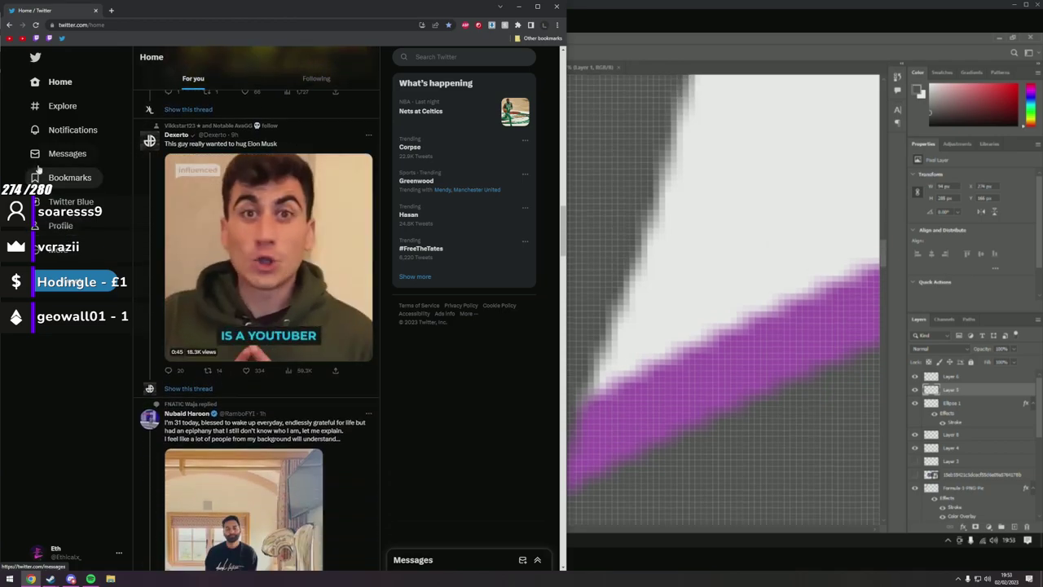
scroll(42, 166, "down", 1)
scroll(43, 166, "down", 2)
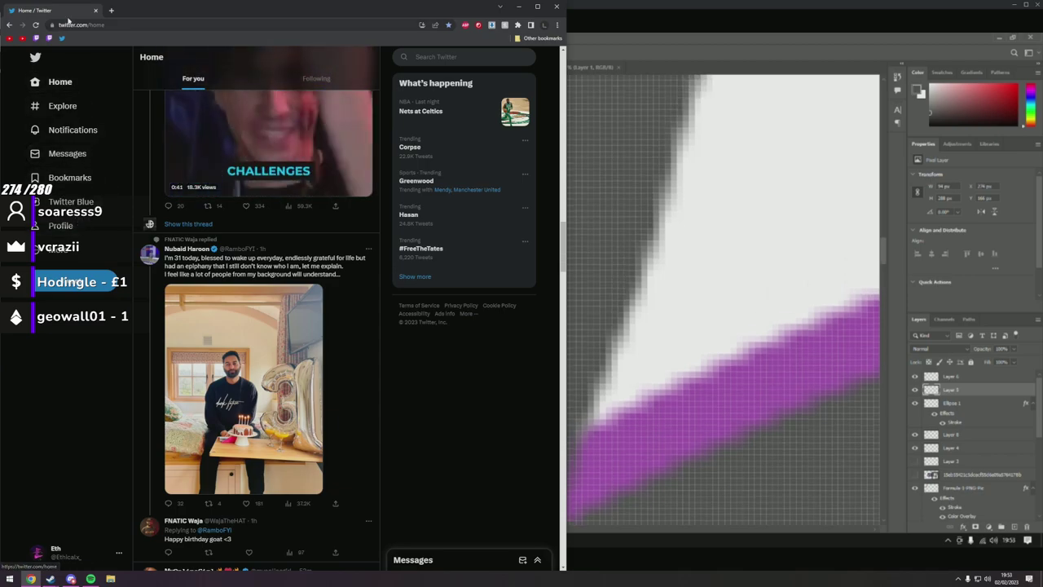
Switch back to the shared Photoshop screen in Discord and dismiss the sticker picker.
key("alt+Tab")
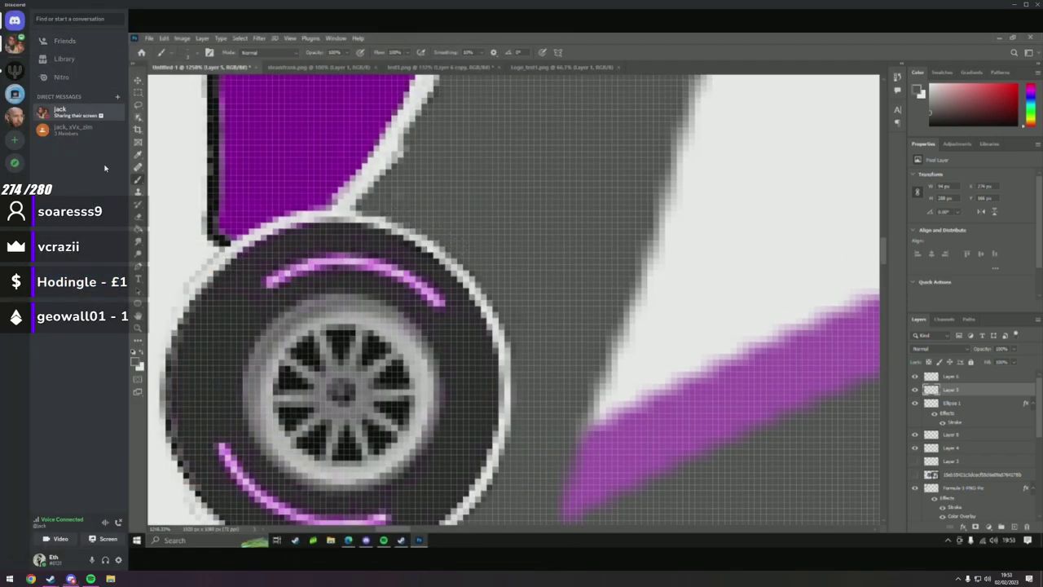
mouse_move(298, 214)
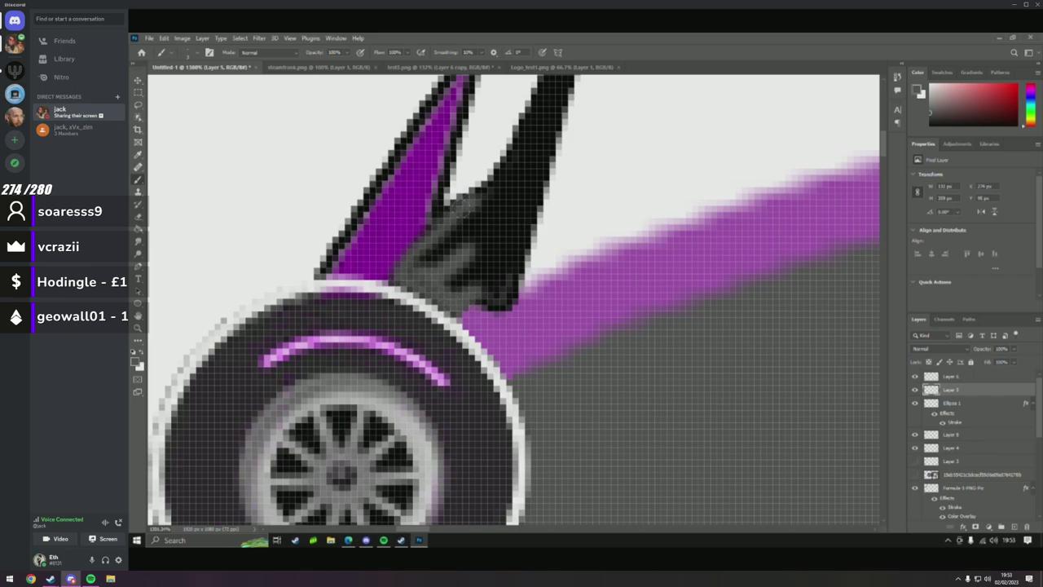
key("ctrl+s")
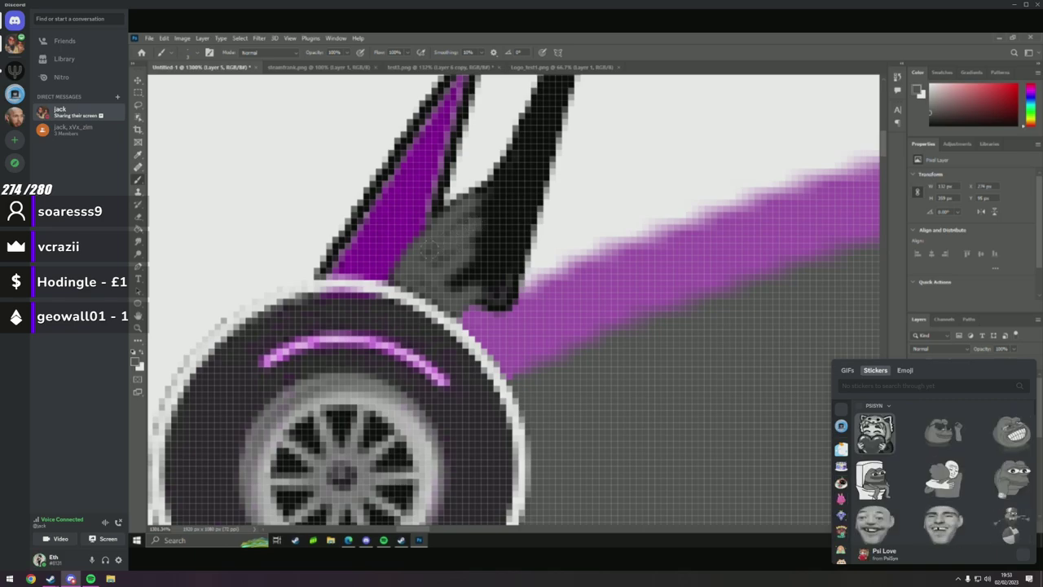
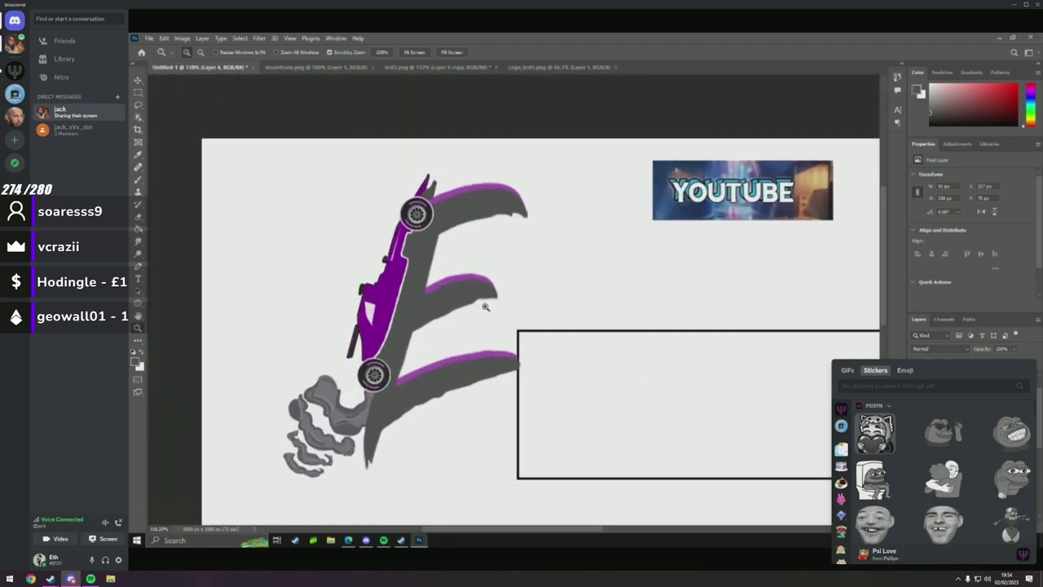
left_click(421, 288)
left_click(420, 288)
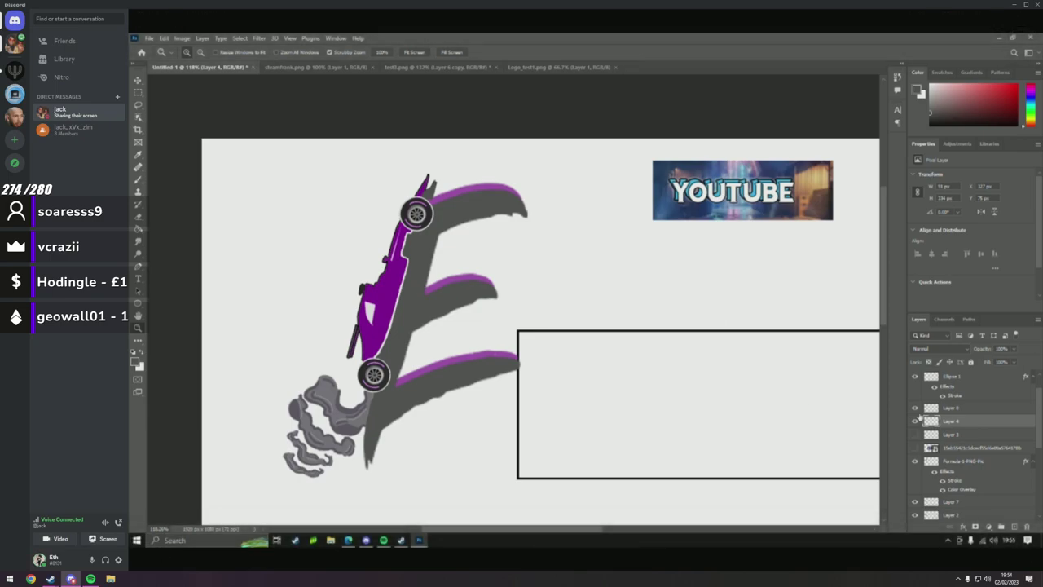
Change the Formula-1-PNG-Pic layer's stroke colour to ffffff and show the black Background copy layer behind the artwork.
right_click(964, 463)
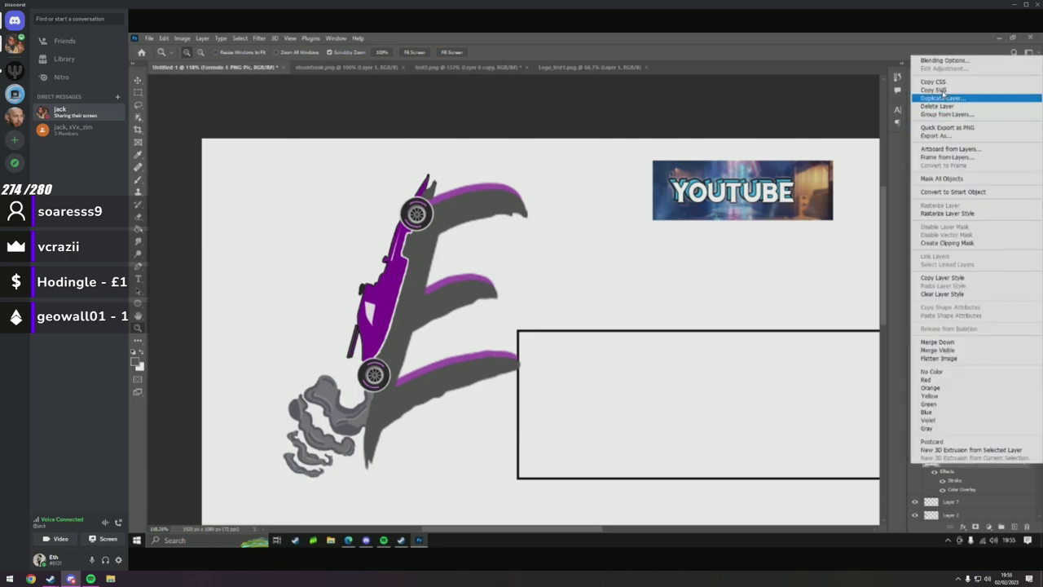
left_click(636, 205)
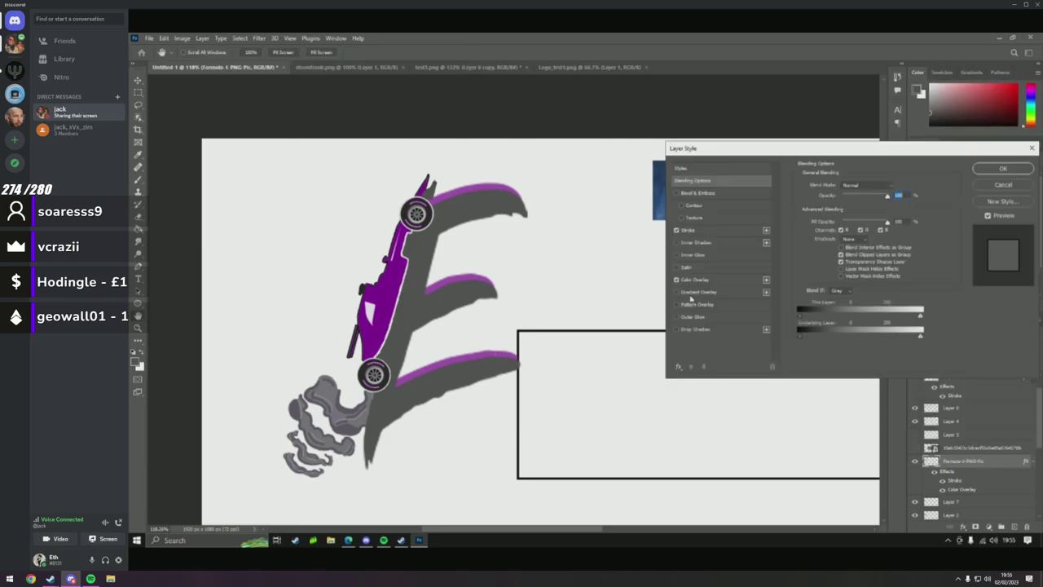
left_click(688, 231)
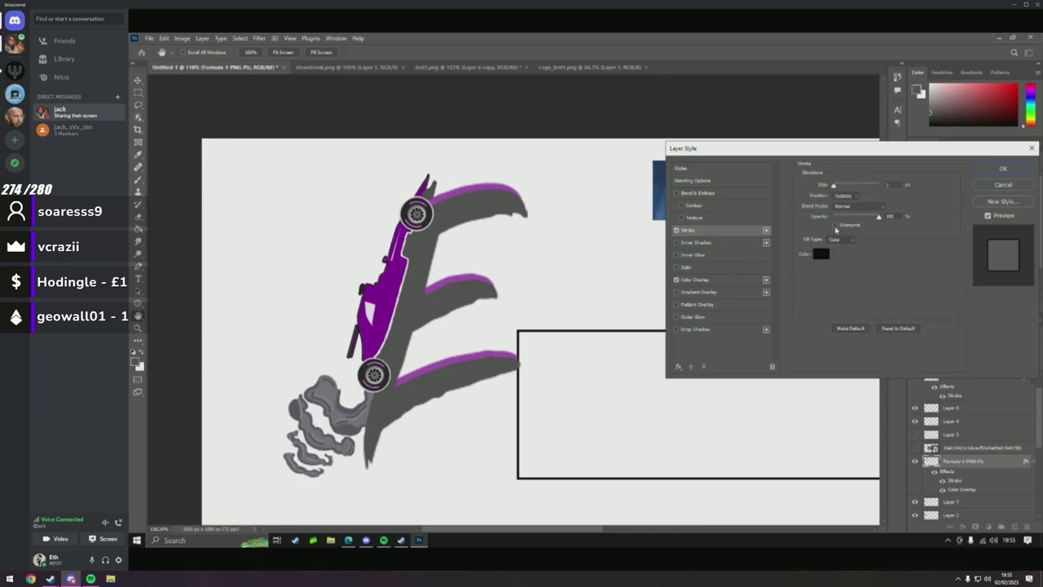
left_click(808, 251)
type("ffffff")
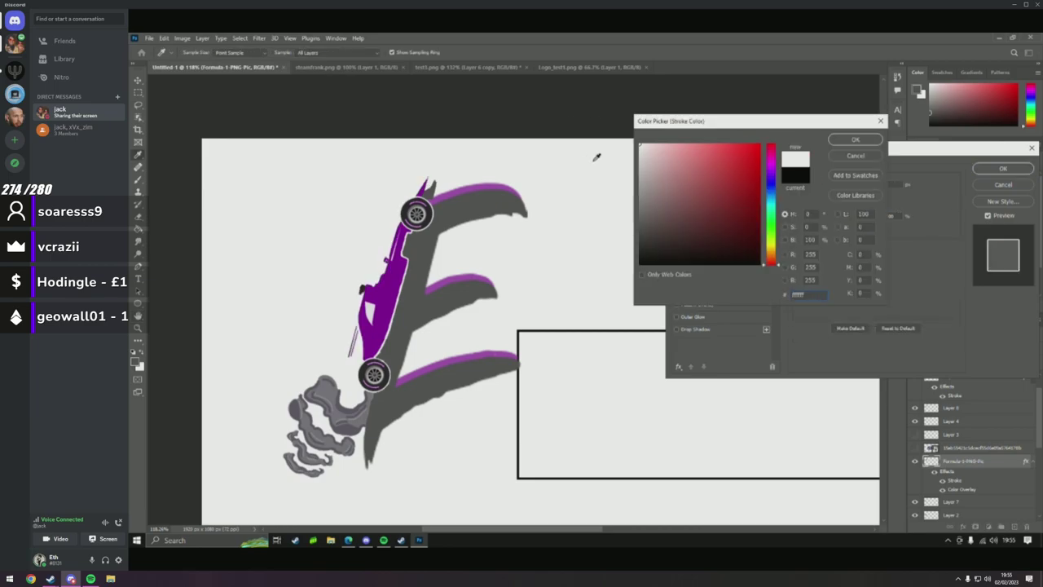
left_click(855, 140)
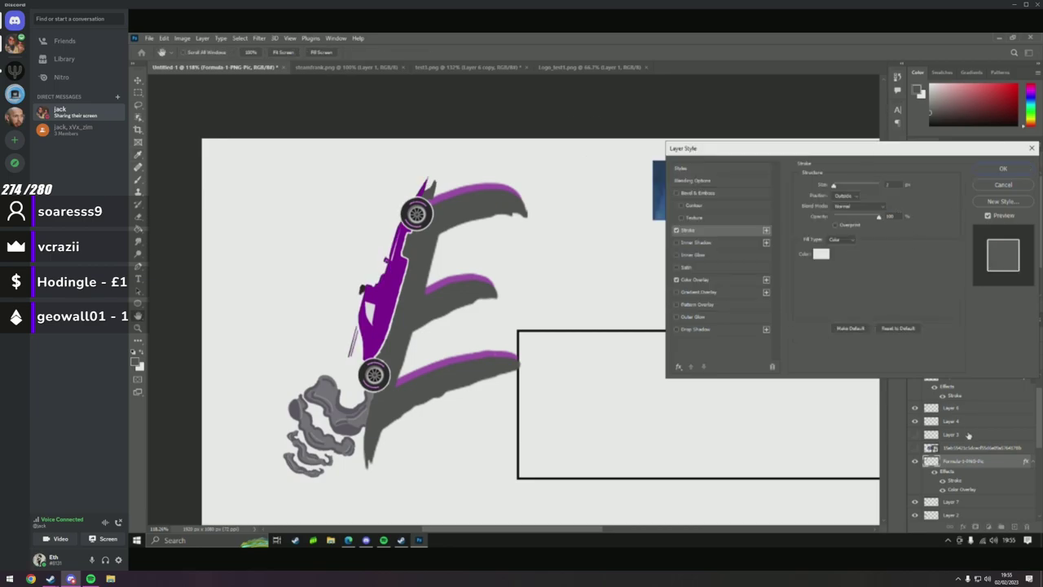
left_click(1003, 168)
scroll(913, 511, "down", 3)
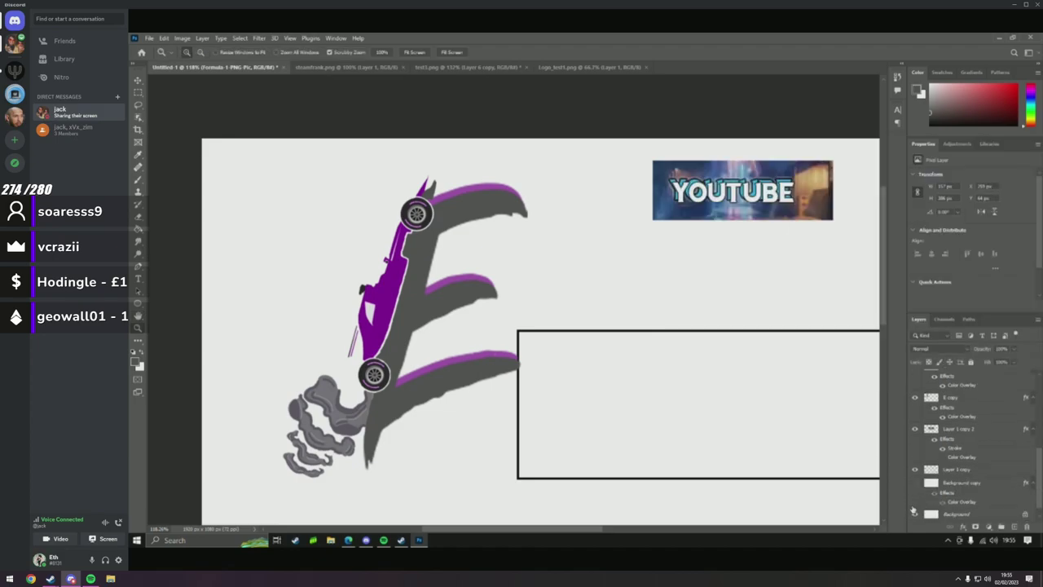
left_click(915, 492)
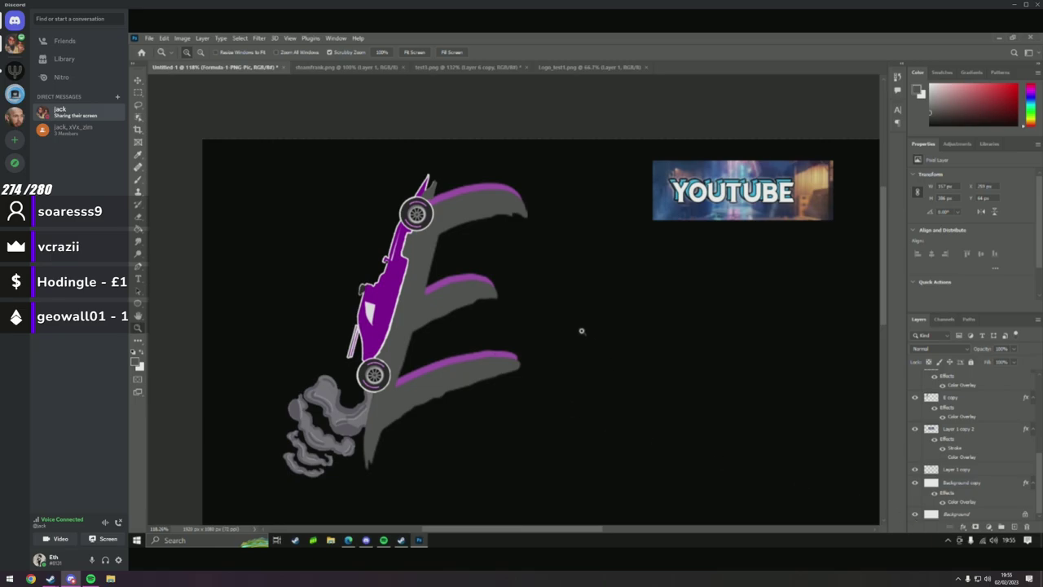
Check which parts of the front wing belong to the Formula-1-PNG-Pic layer by toggling its visibility, and make it the active layer.
left_click_drag(428, 186, 508, 195)
left_click_drag(461, 147, 486, 163)
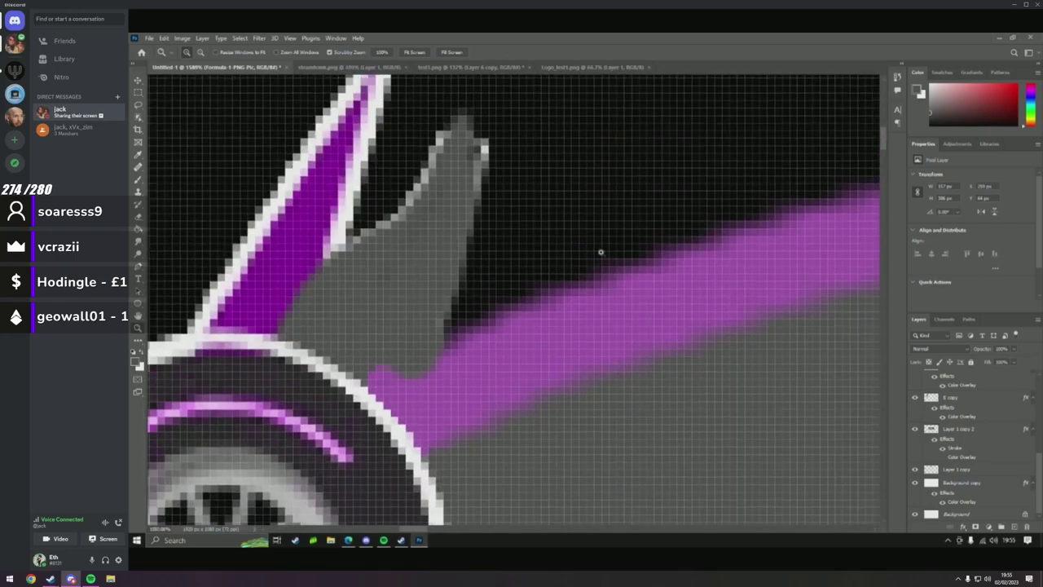
scroll(968, 432, "up", 3)
left_click(964, 433)
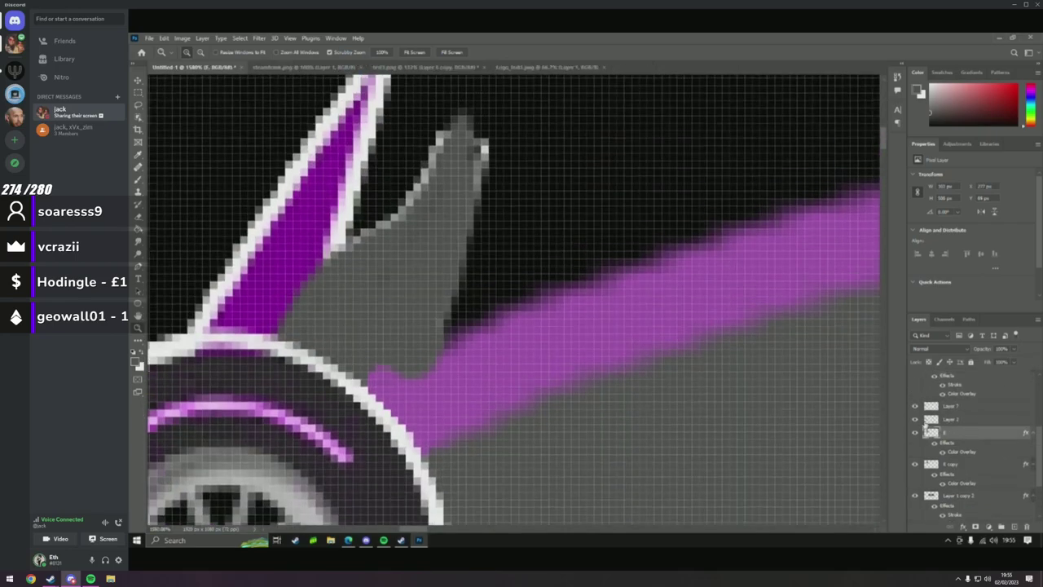
scroll(962, 410, "up", 2)
left_click(915, 406)
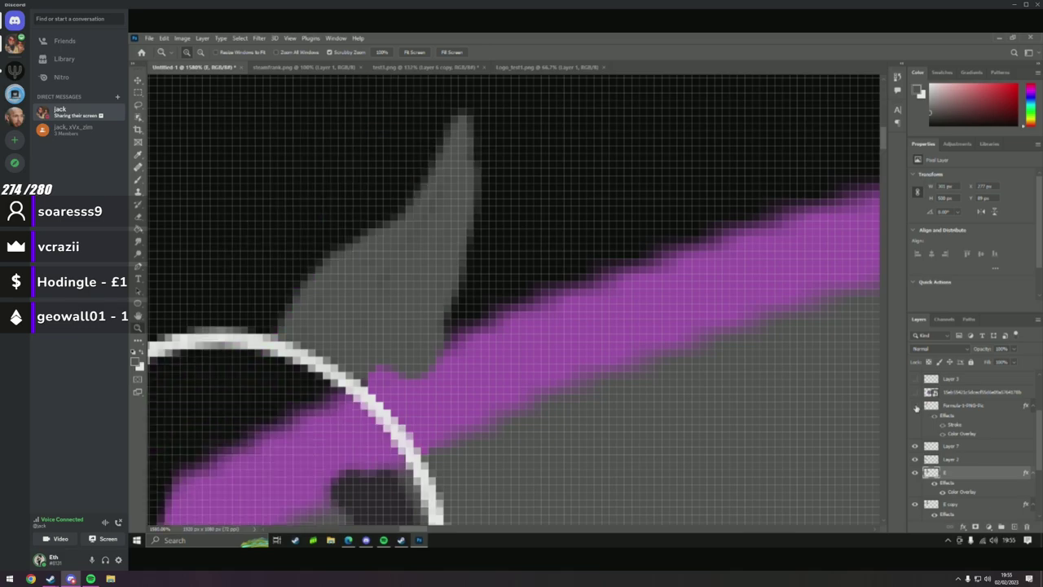
left_click(915, 406)
left_click(968, 407)
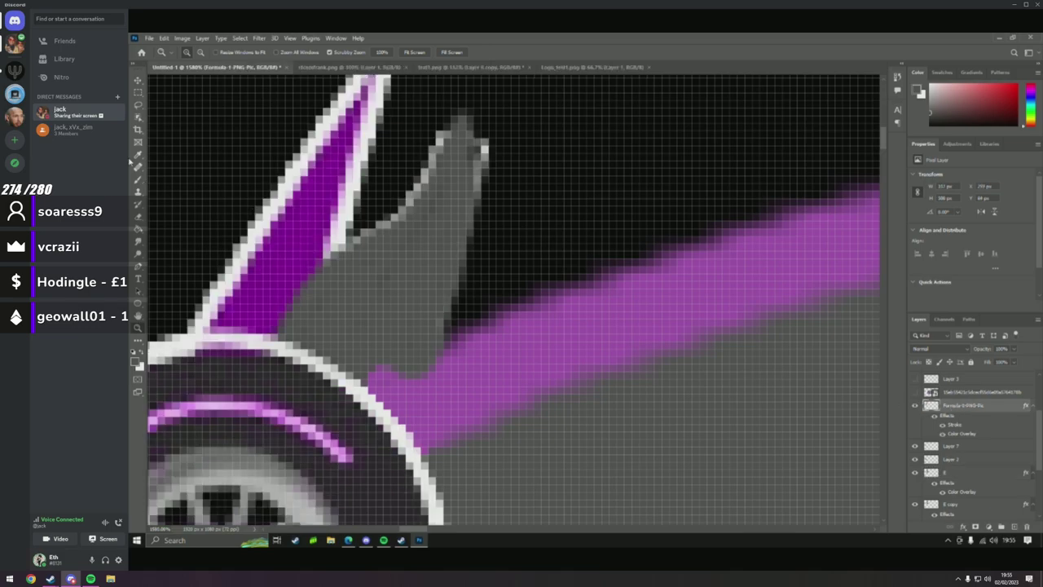
Choose the Brush tool and set the foreground colour to white.
left_click(139, 177)
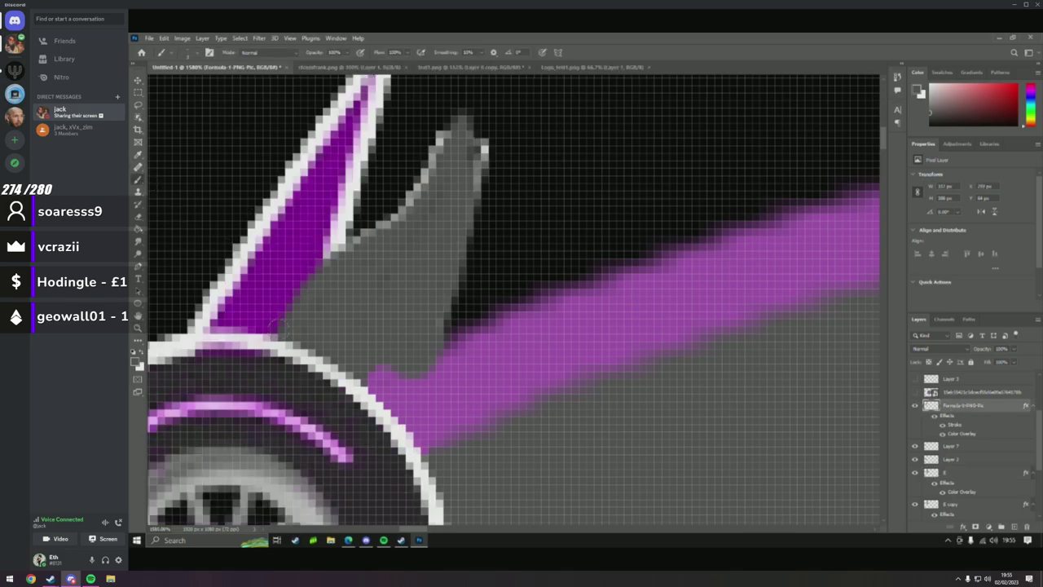
right_click(284, 332)
left_click(136, 355)
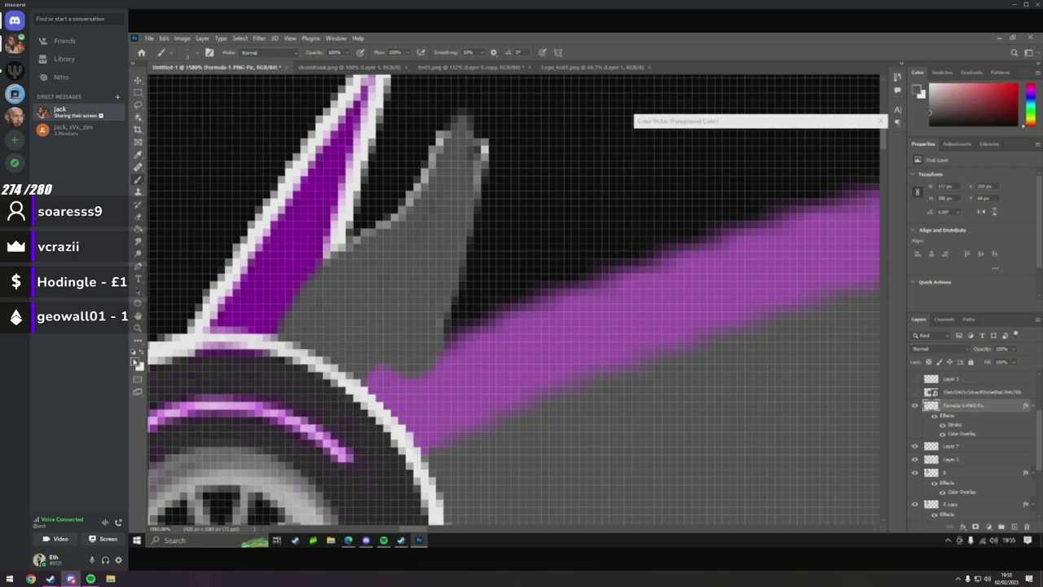
key("BackSpace")
key("Return")
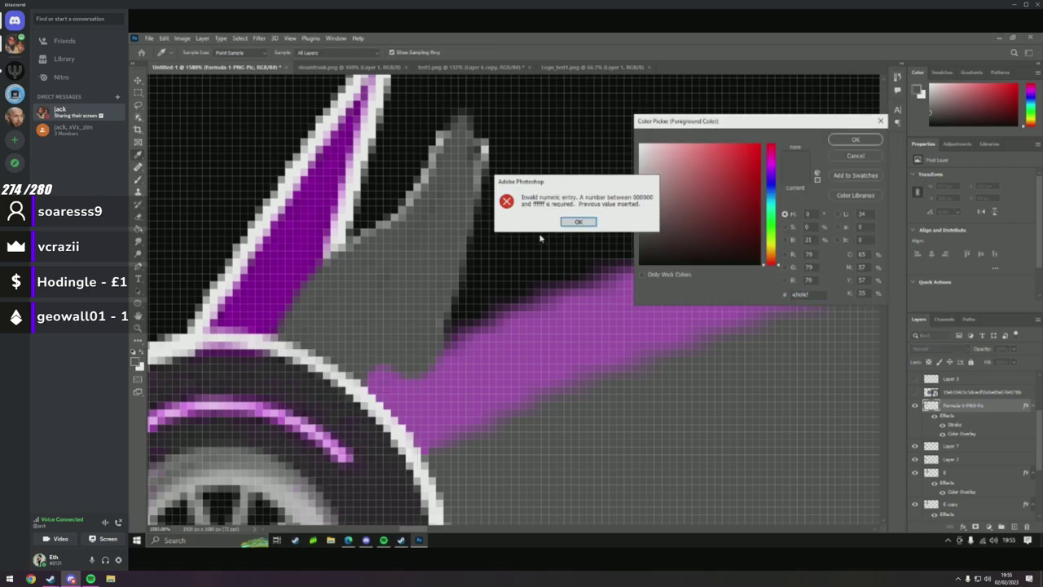
left_click(578, 220)
key("Return")
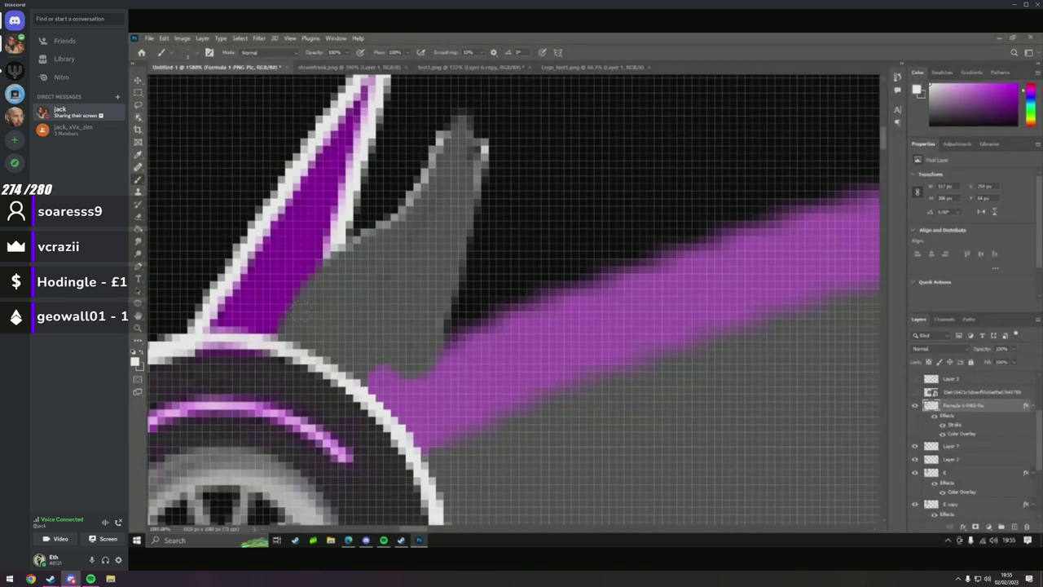
Paint a white outline around the grey wing piece above the car's front wheel.
right_click(296, 330)
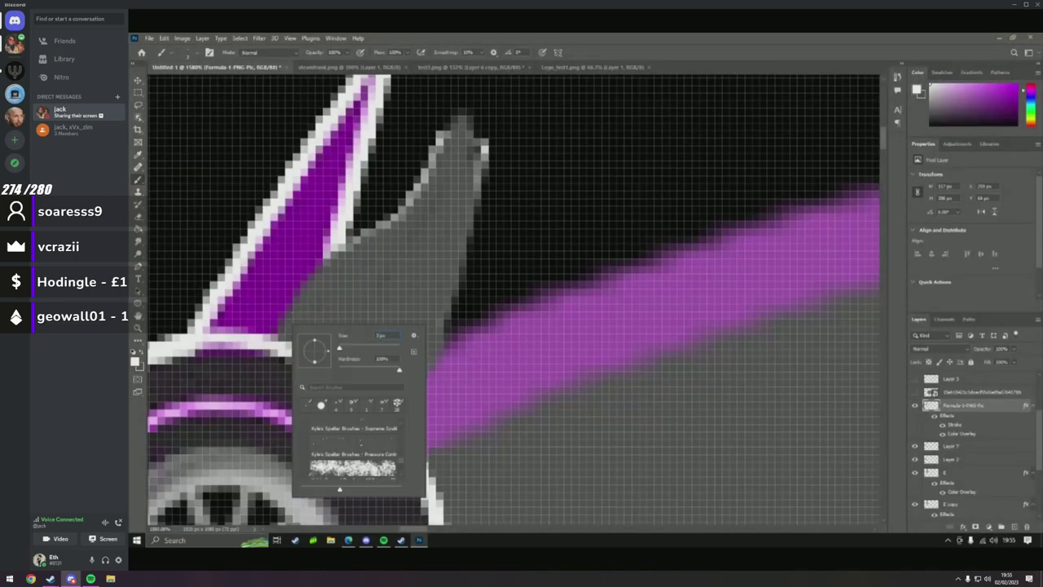
left_click(358, 238)
left_click_drag(359, 237, 350, 243)
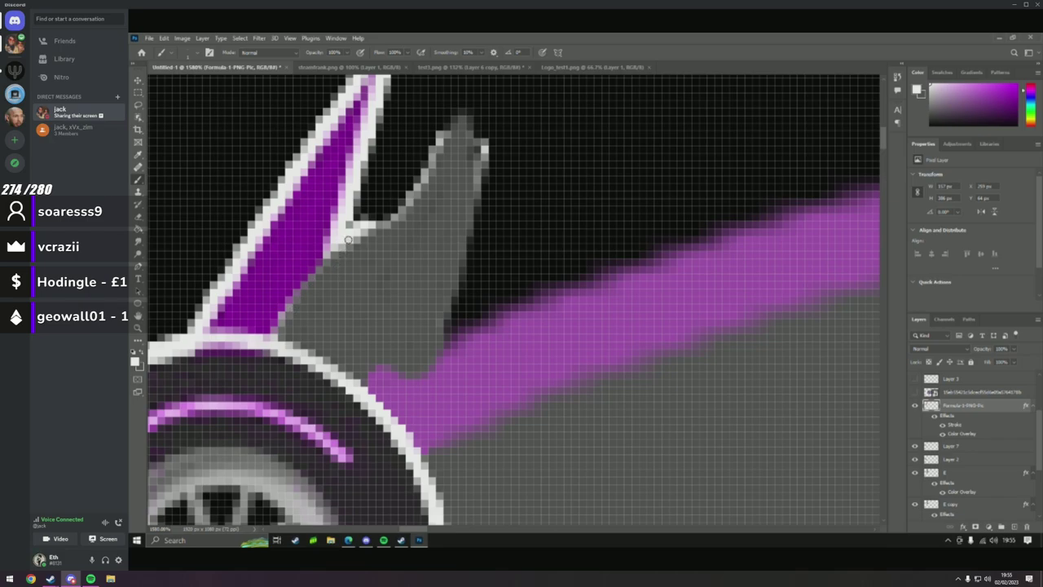
mouse_move(348, 240)
left_mouse_down()
mouse_move(413, 211)
mouse_move(458, 137)
mouse_move(438, 151)
mouse_move(456, 132)
mouse_move(475, 137)
mouse_move(477, 226)
mouse_move(451, 300)
mouse_move(452, 347)
mouse_move(368, 372)
left_mouse_up()
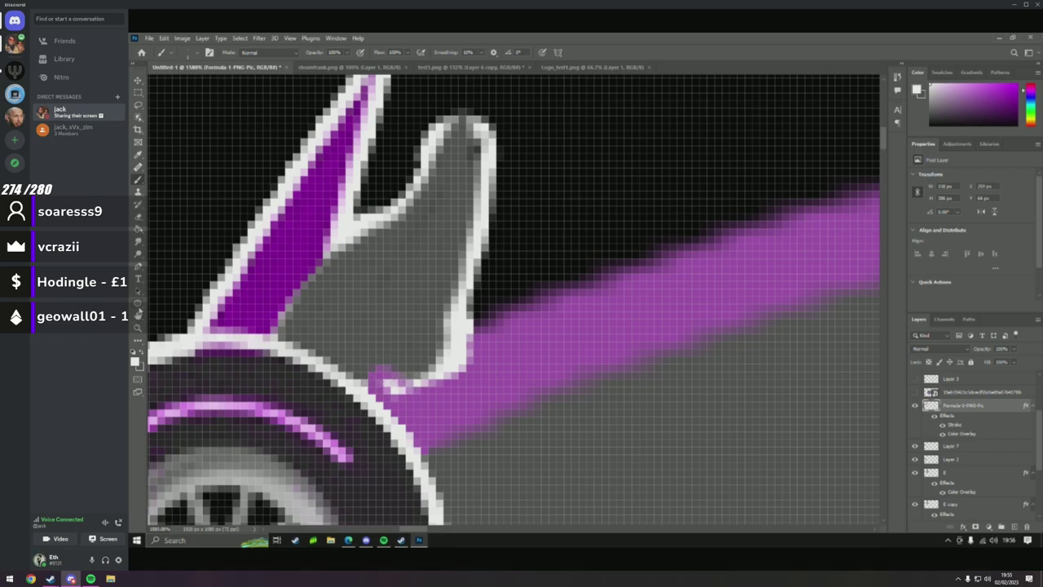
Check what the Formula-1-PNG-Pic, E, E copy and Background copy layers contribute around the front wing by toggling their visibility.
left_click(915, 407)
left_click(915, 407)
left_click(914, 472)
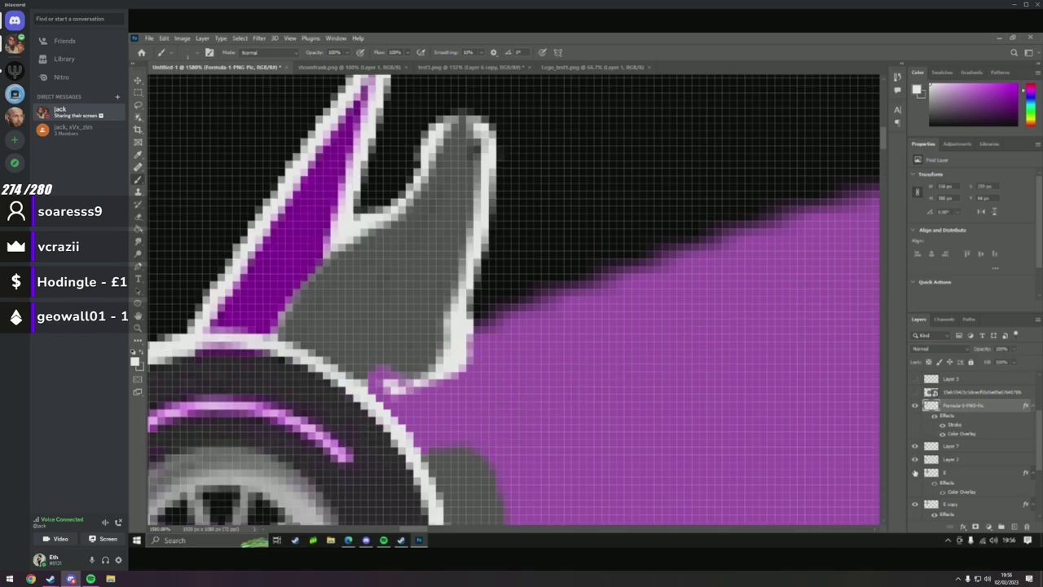
left_click(916, 472)
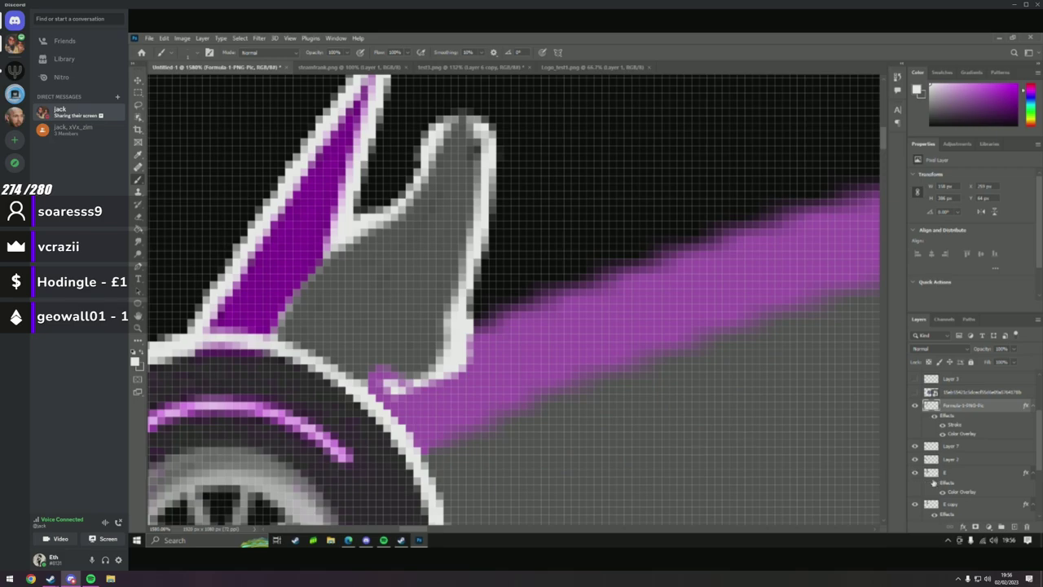
scroll(934, 483, "down", 1)
left_click(915, 478)
left_click(916, 478)
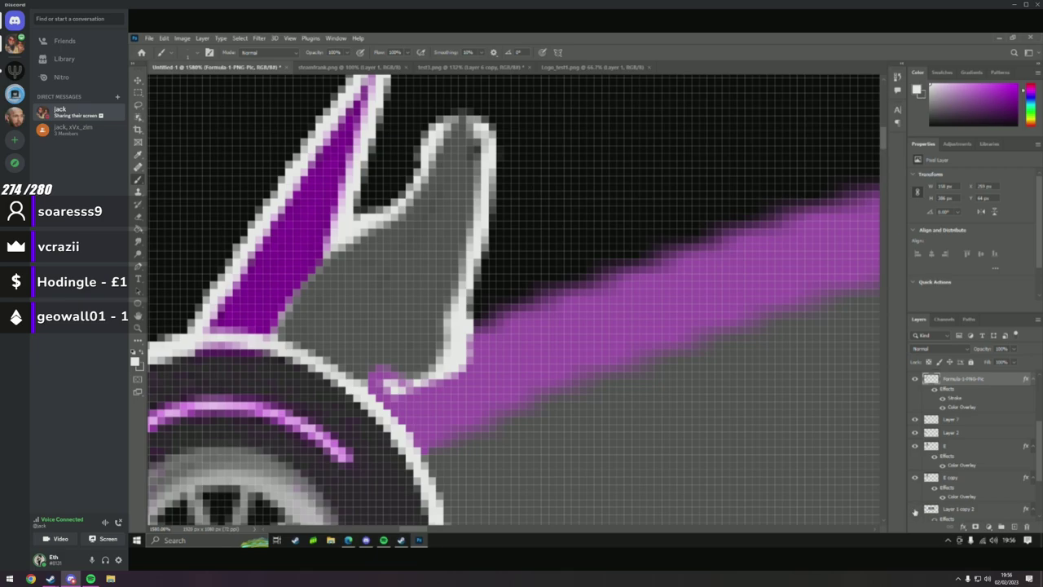
scroll(965, 494, "down", 3)
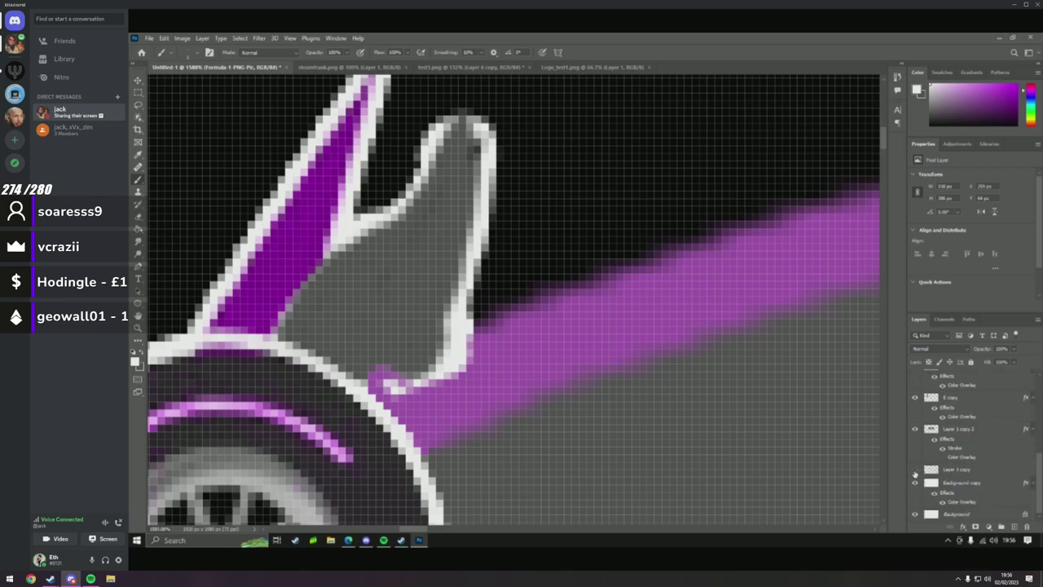
left_click(915, 483)
left_click(916, 483)
scroll(920, 447, "up", 3)
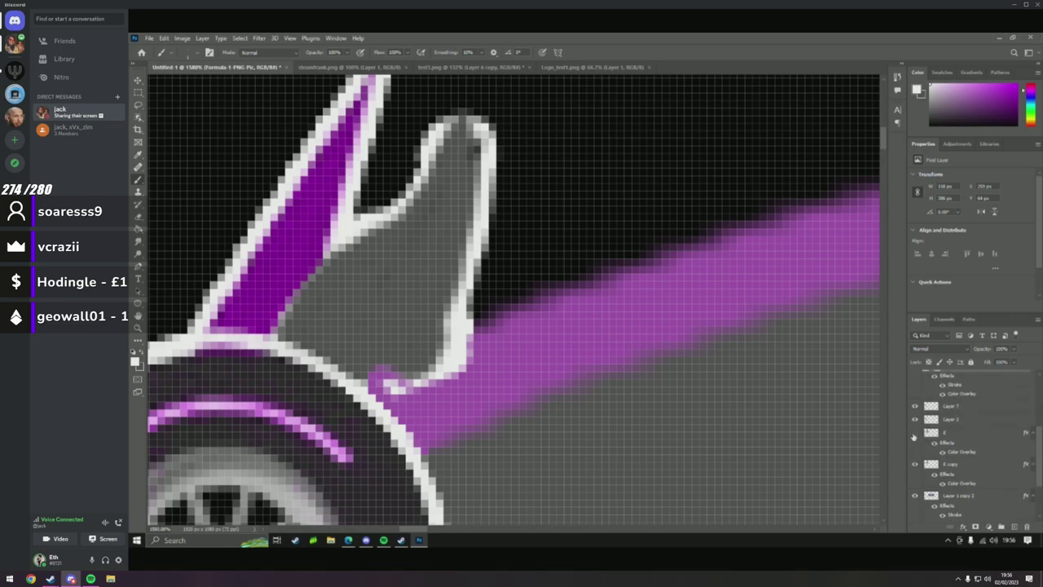
Compare the front wing area with Layer 7, Layer 2 and E hidden and shown, and recheck the Formula-1-PNG-Pic layer.
left_click(913, 435)
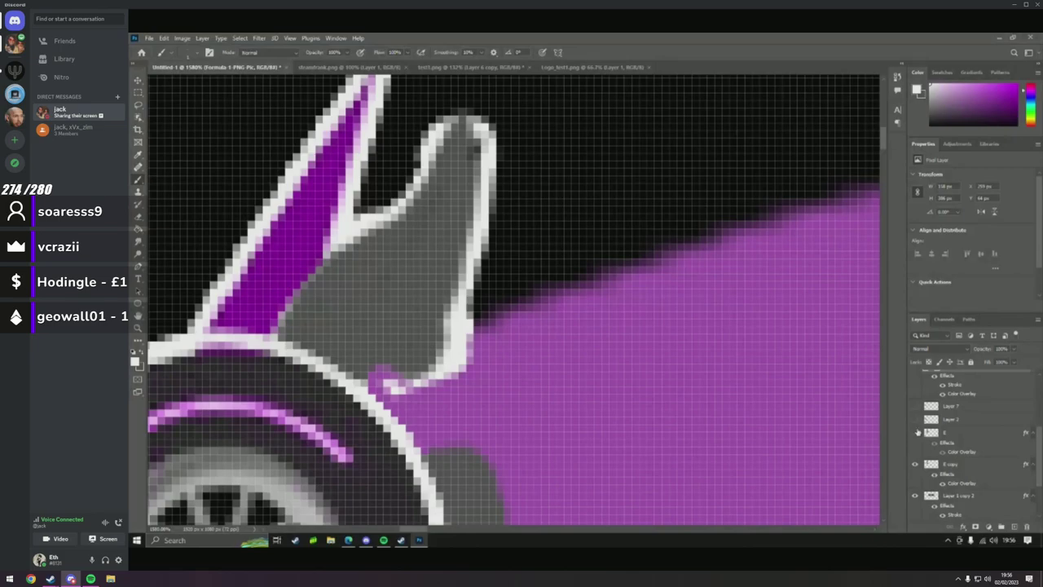
left_click(916, 432)
scroll(921, 423, "up", 3)
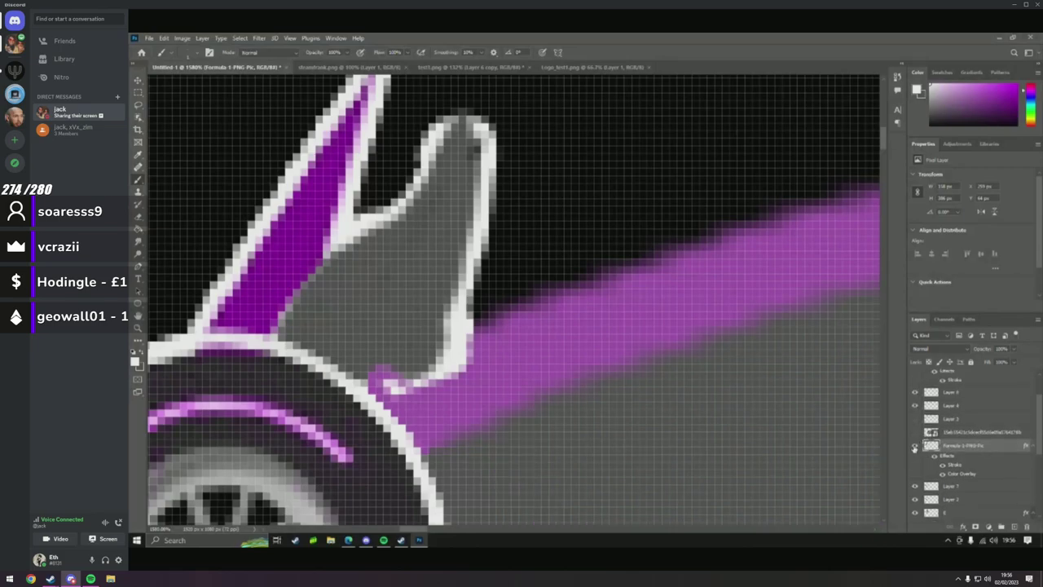
left_click(915, 446)
left_click(916, 446)
scroll(915, 433, "up", 2)
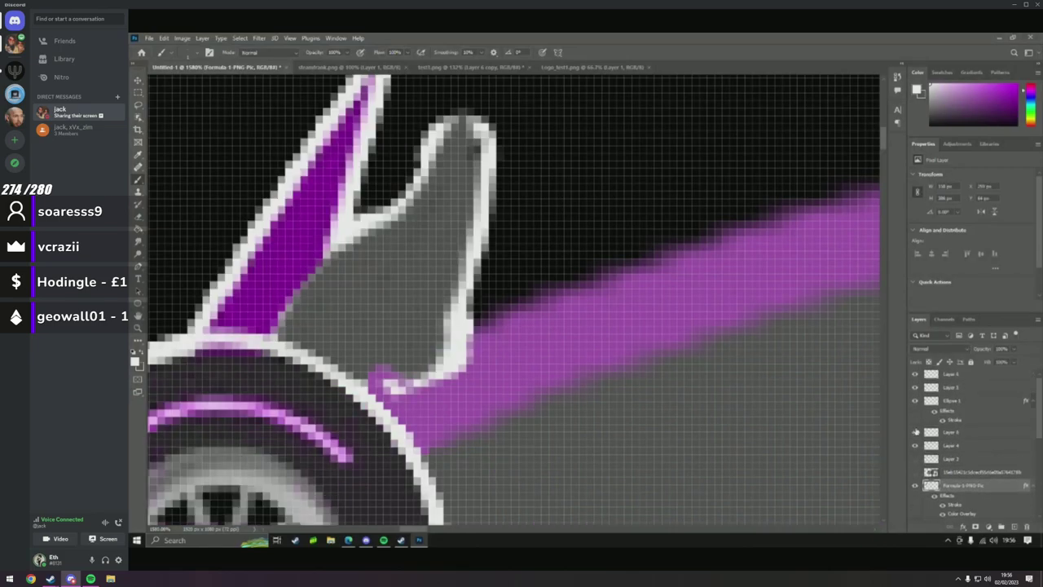
Check which parts of the artwork belong to Layer 4 by toggling its visibility, and make it the active layer.
left_click(916, 445)
left_click(916, 446)
left_click(916, 446)
left_click(916, 446)
left_click(964, 447)
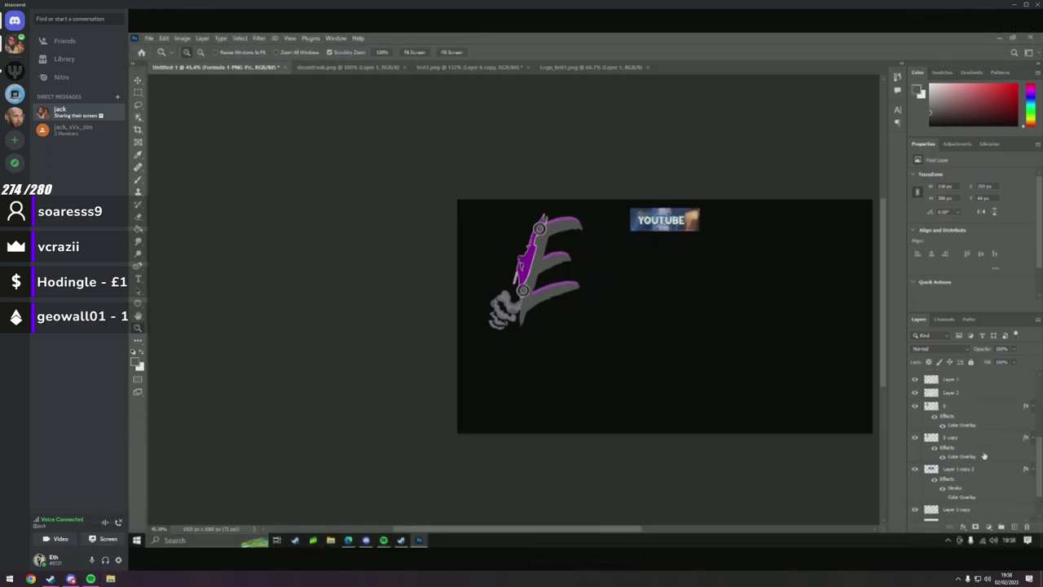
Switch to Chrome, view the IShowSpeed live stream on YouTube in a slightly narrowed window, and return to the home feed.
left_click(31, 578)
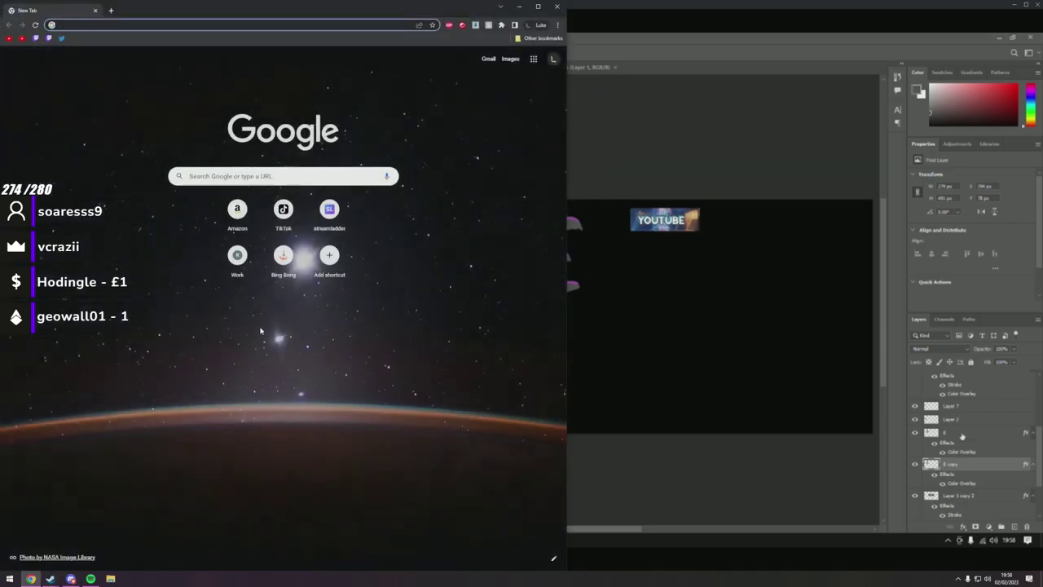
left_click(10, 39)
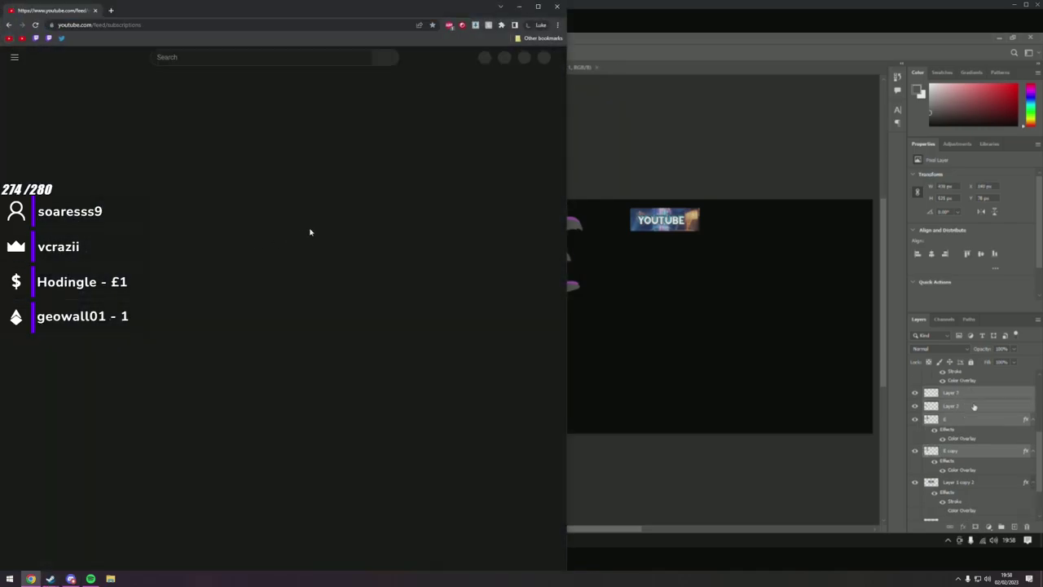
mouse_move(570, 302)
left_mouse_down()
mouse_move(514, 301)
mouse_move(563, 302)
left_mouse_up()
left_click(170, 131)
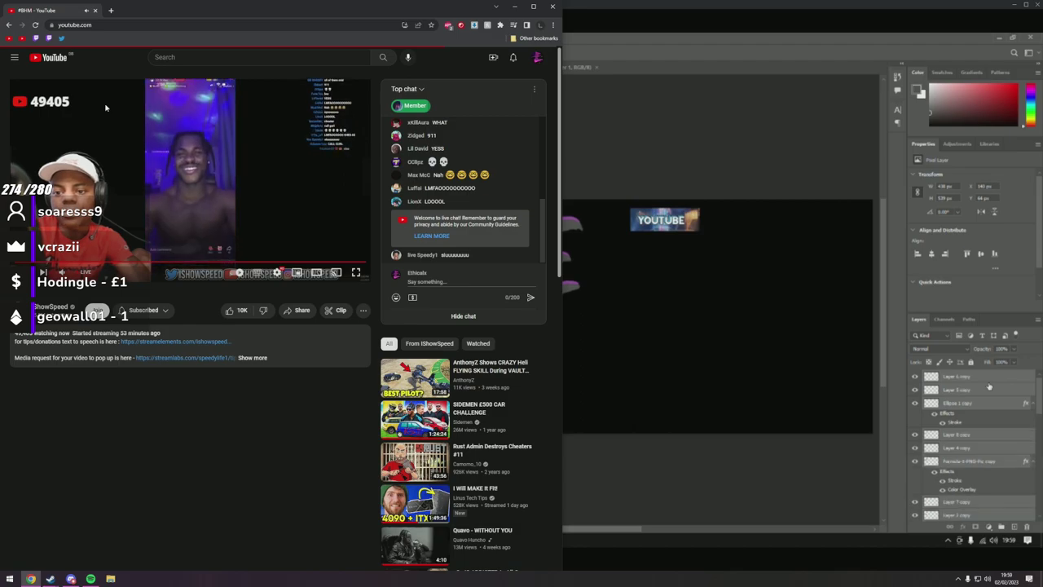
key("alt+Left")
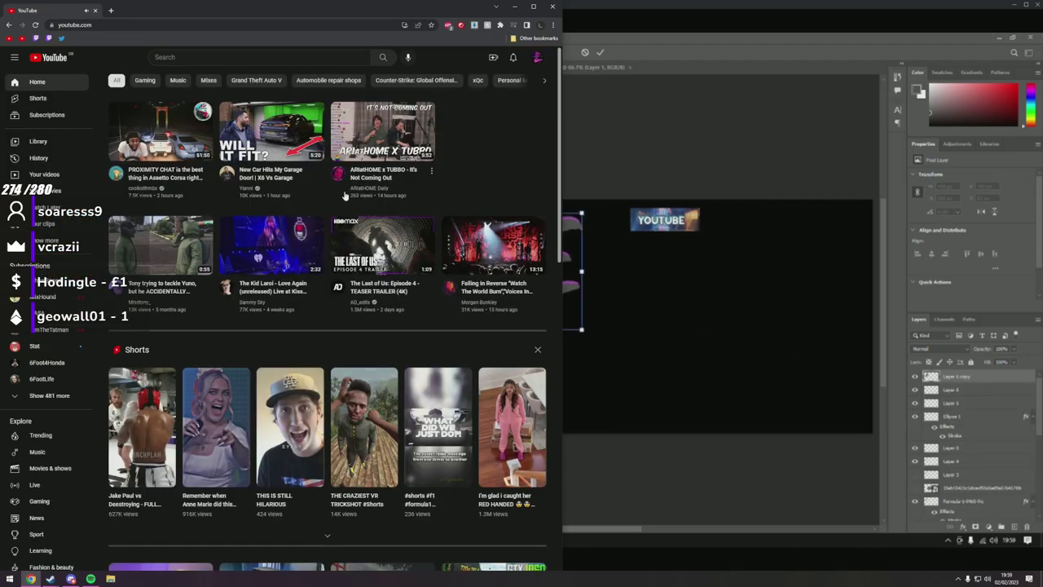
Place the merged copy of the E logo near the middle of the black canvas and inspect its purple stripe beside the wing closely.
key("Return")
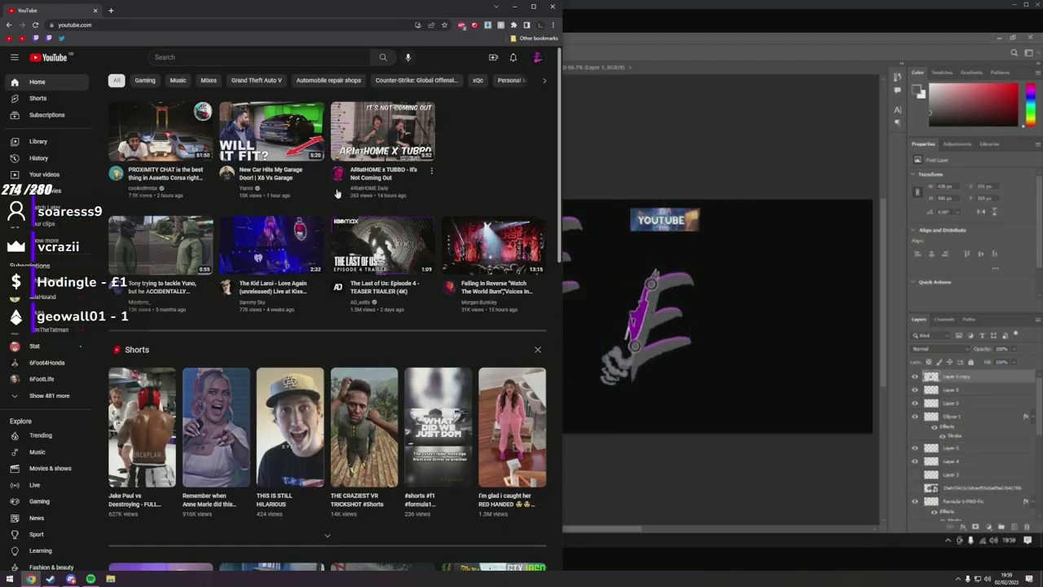
scroll(473, 148, "down", 3)
key("ctrl+plus")
key("ctrl+plus")
key("ctrl+plus")
key("ctrl+plus")
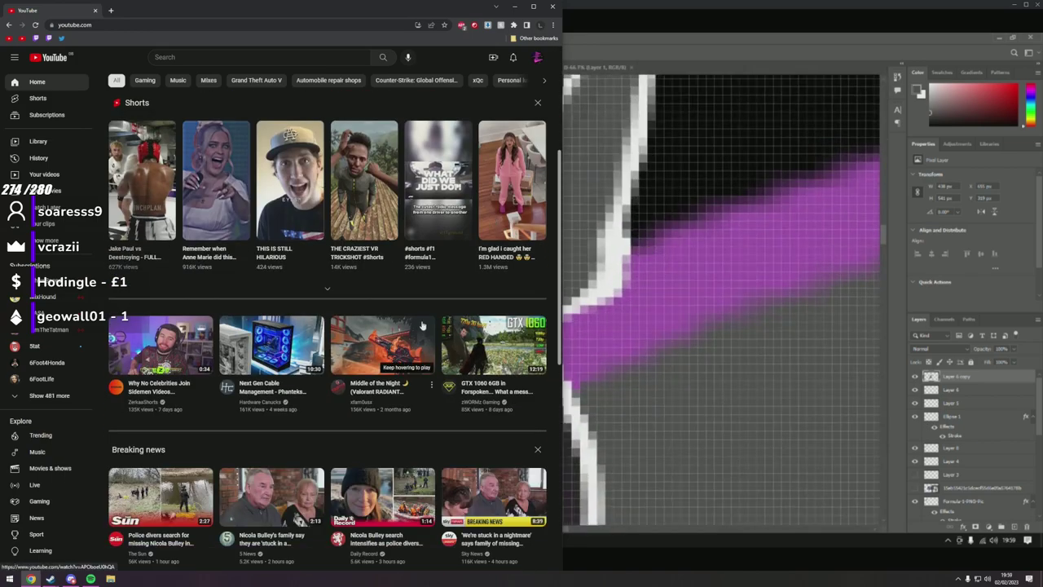
Open The Sun's police divers video from the YouTube breaking news feed and enlarge the player to theater mode.
scroll(399, 314, "down", 3)
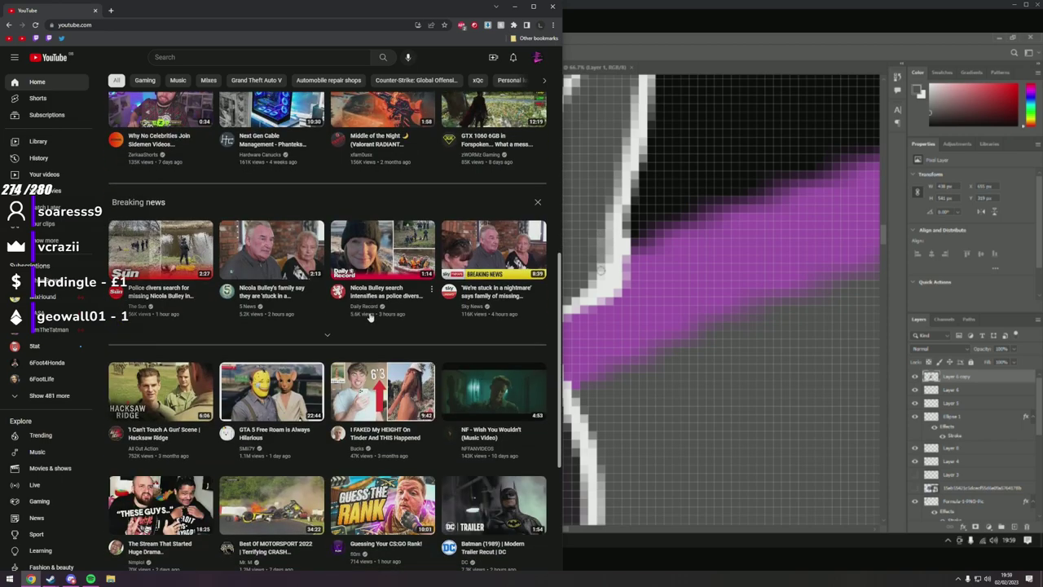
right_click(99, 302)
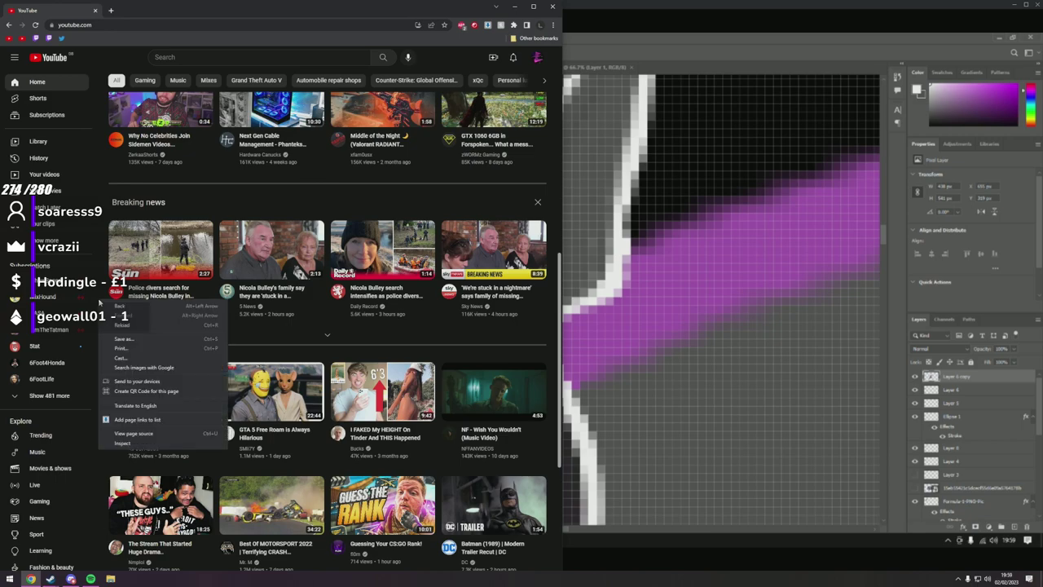
left_click(151, 281)
left_click(855, 139)
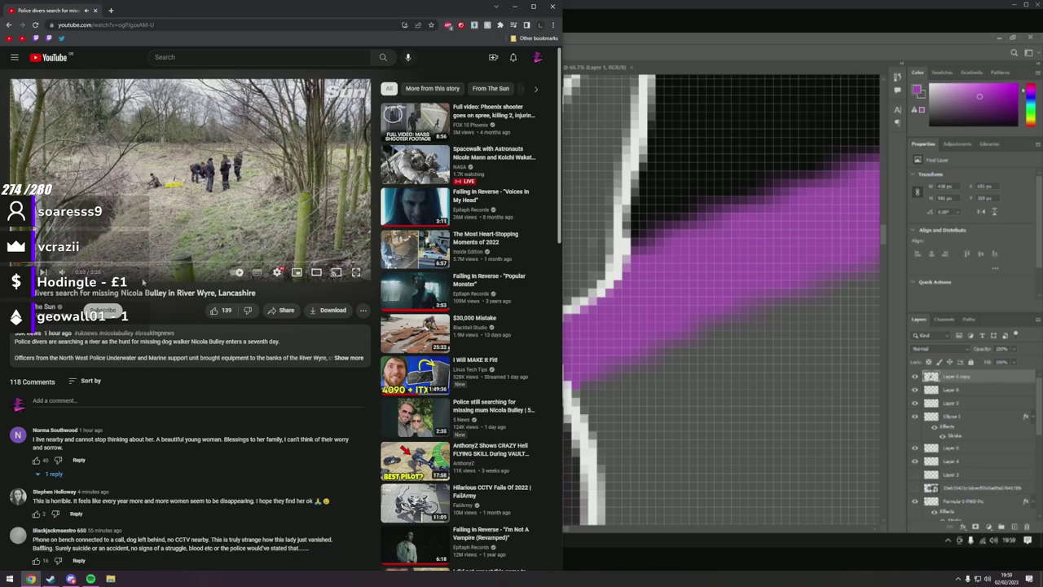
key("t")
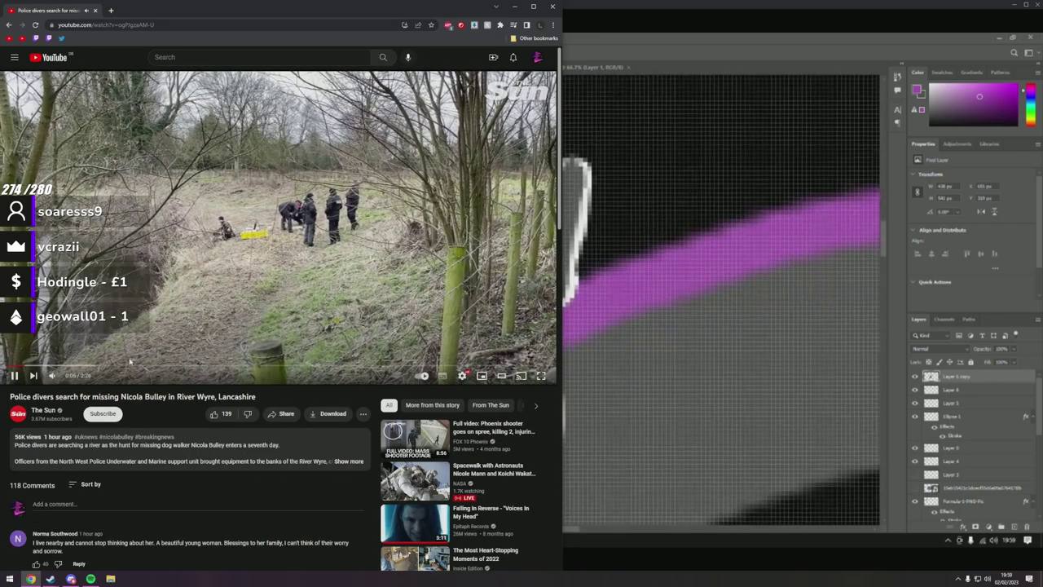
Skip forward through the police divers video to its end.
left_click(231, 366)
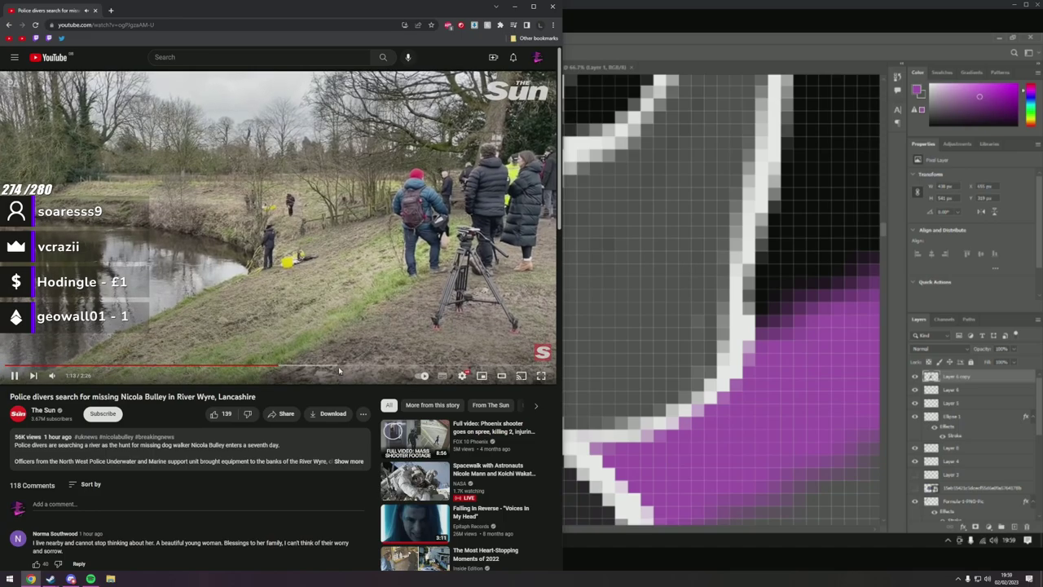
left_click(342, 366)
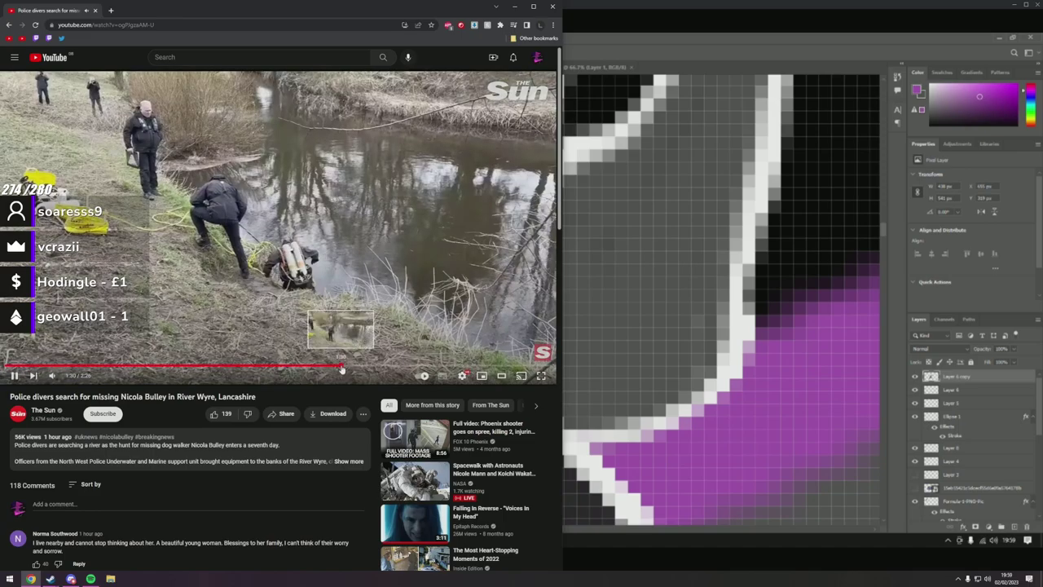
left_click(439, 366)
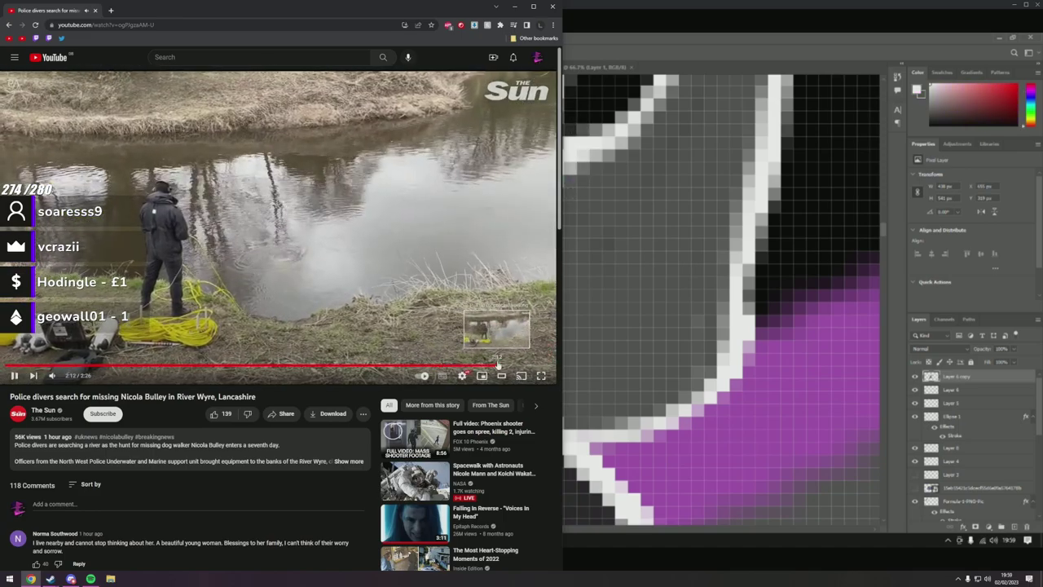
left_click(499, 365)
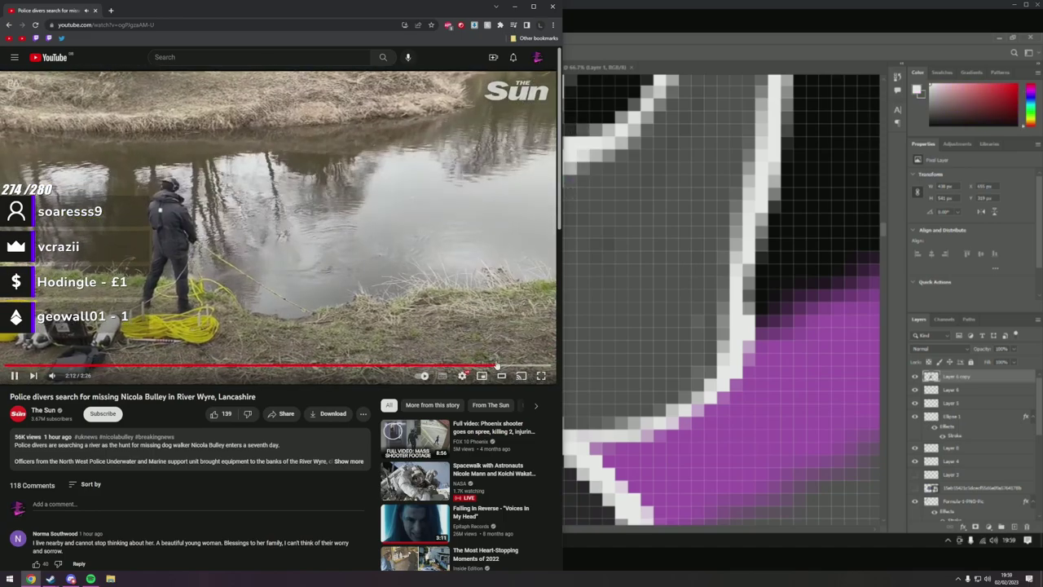
left_click(528, 366)
Watch The Sun's suggested video about Ukrainian forces obliterating a Russian air defence system in full screen, and leave full screen.
left_click(301, 262)
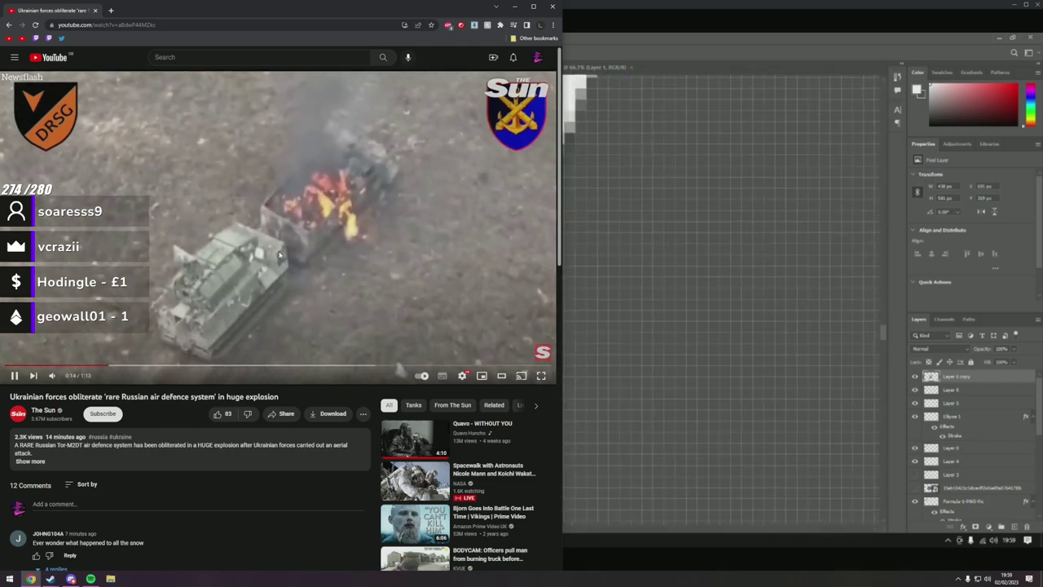
double_click(400, 370)
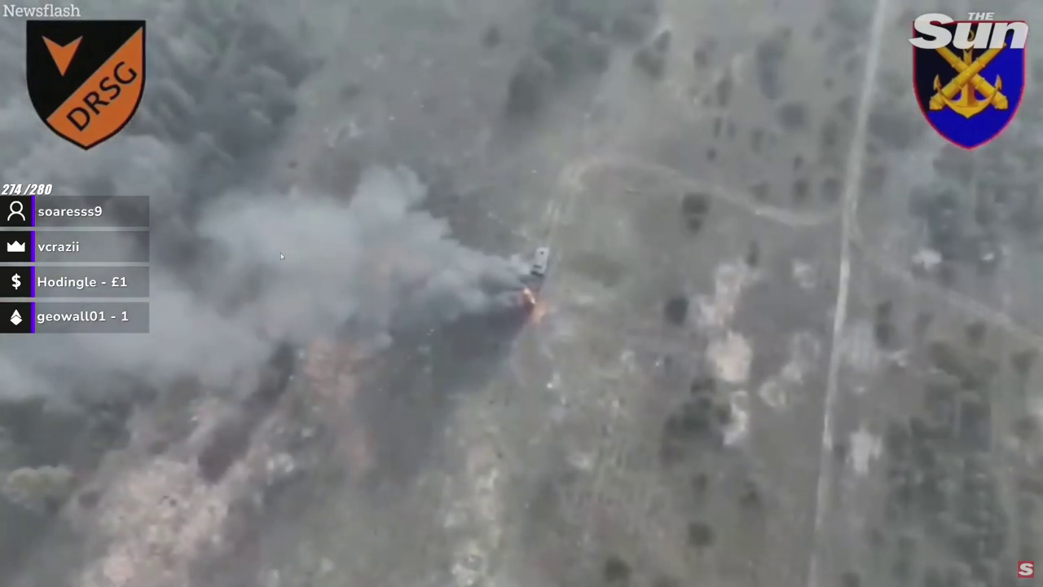
mouse_move(285, 259)
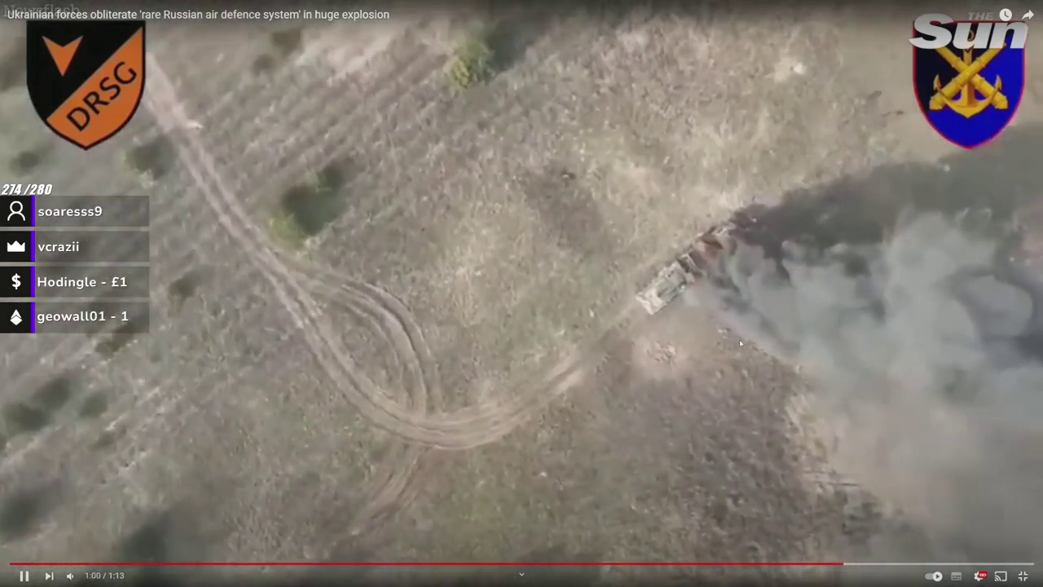
double_click(739, 339)
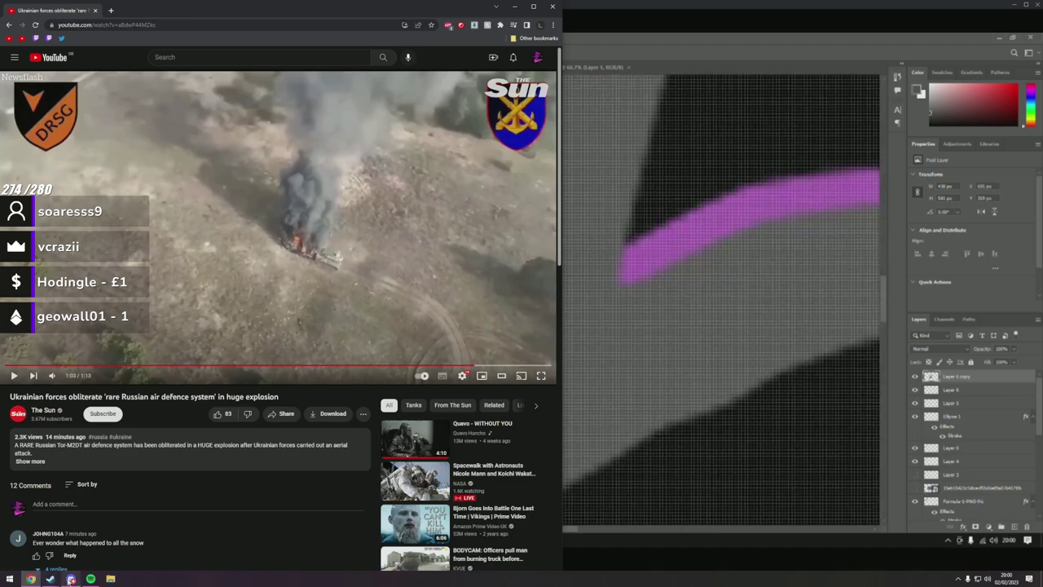
Switch to Discord, send the air defence video's YouTube link in the open direct message and enlarge the shared screen.
left_click(71, 579)
type("s")
type("https://www.youtube.com/watch?v=aBdwP44MZkc")
key("Return")
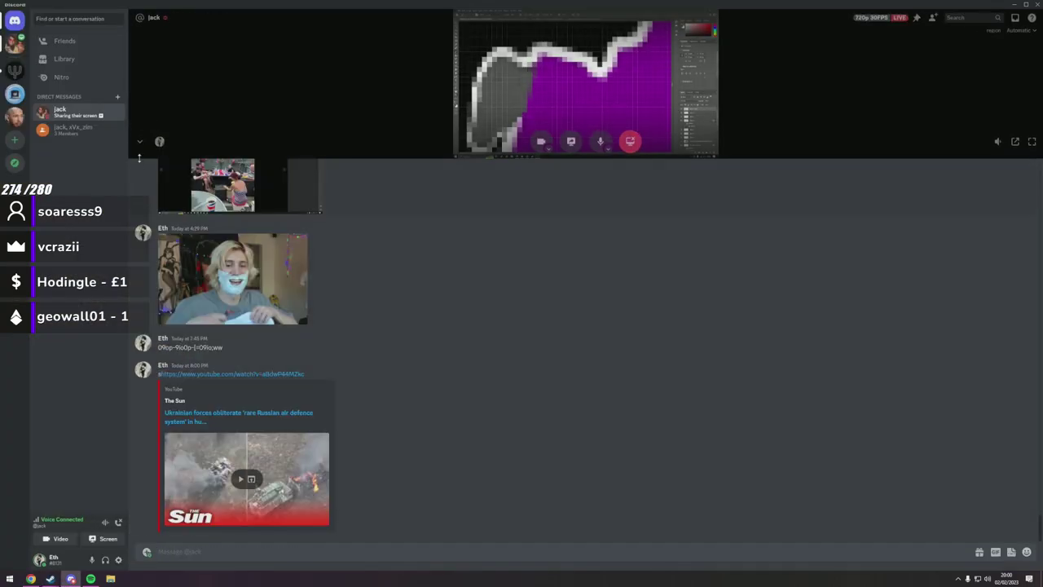
left_click(586, 98)
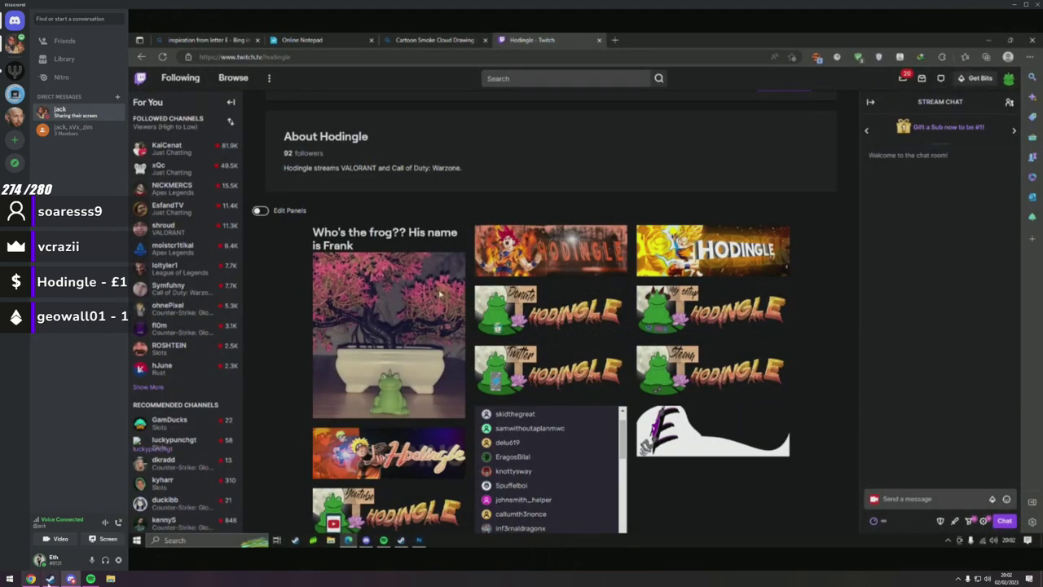
Switch to Chrome and search Google Images for "kobe obituary" in a new tab.
left_click(30, 579)
key("ctrl+t")
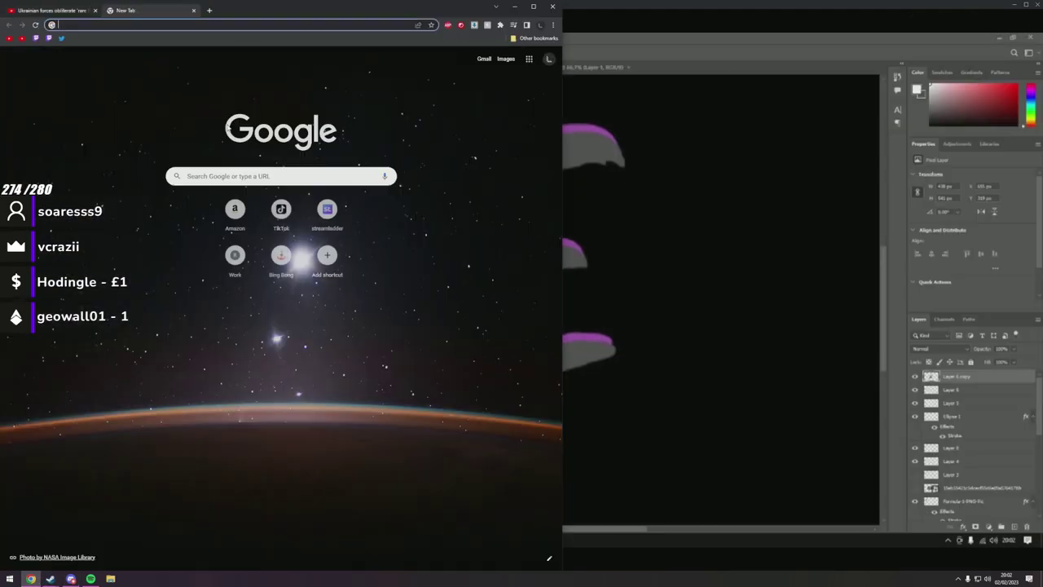
left_click(134, 29)
type("kobe op")
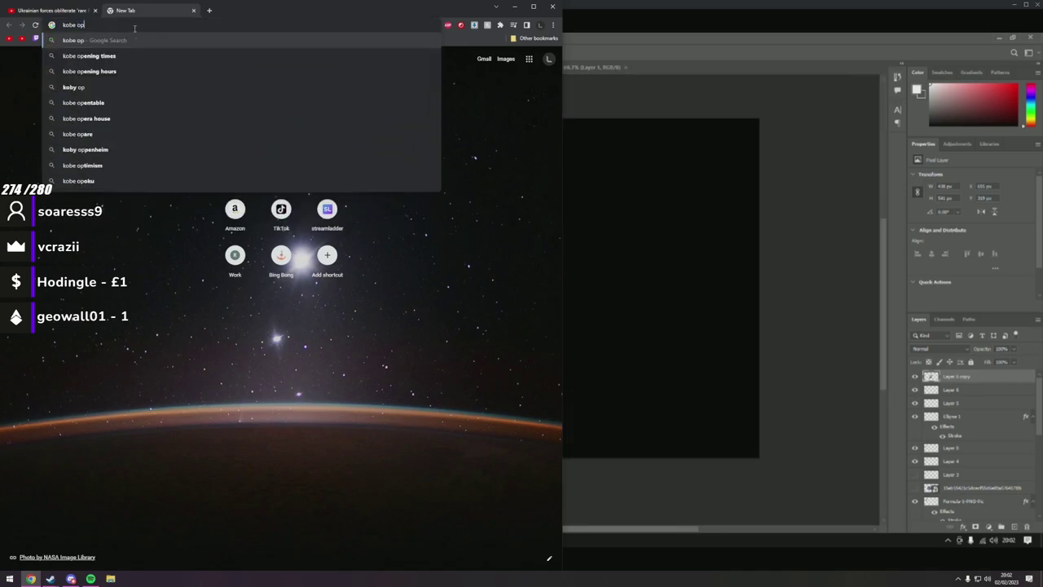
key("Down")
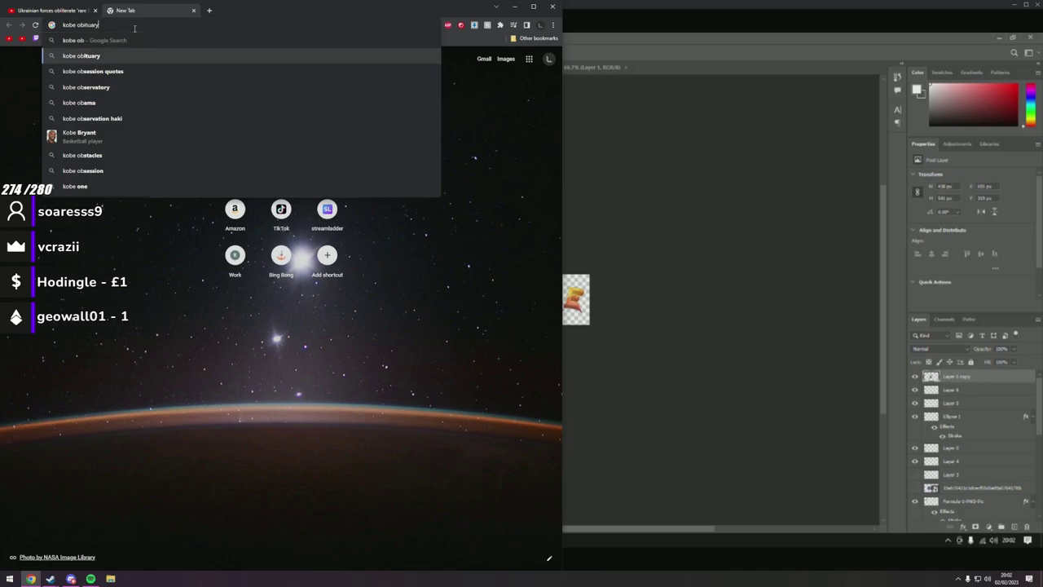
key("Return")
left_click(118, 92)
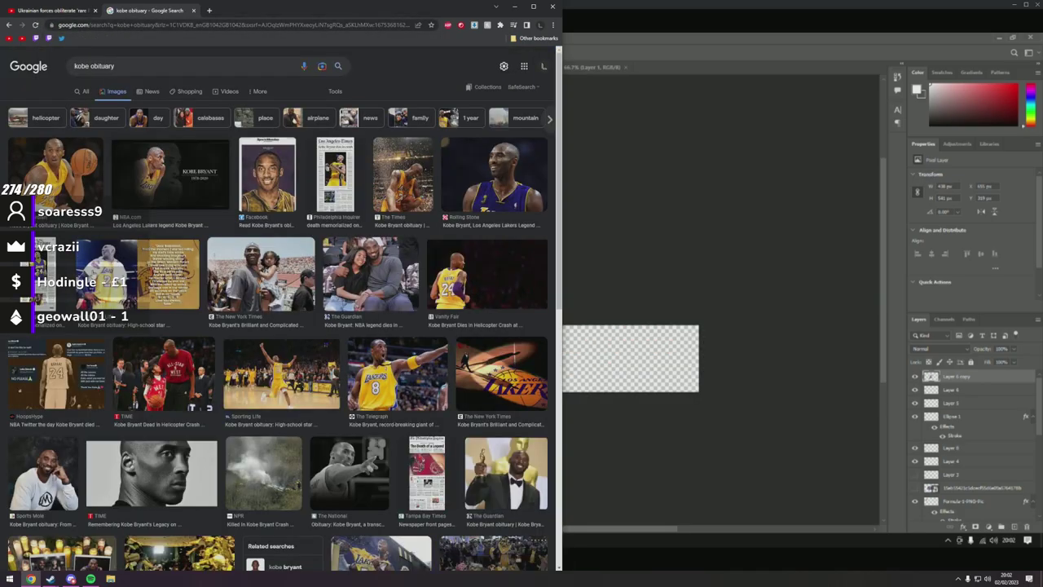
Look through the Kobe obituary image results, and return to the shared screen in Discord.
scroll(106, 305, "down", 4)
scroll(101, 294, "down", 12)
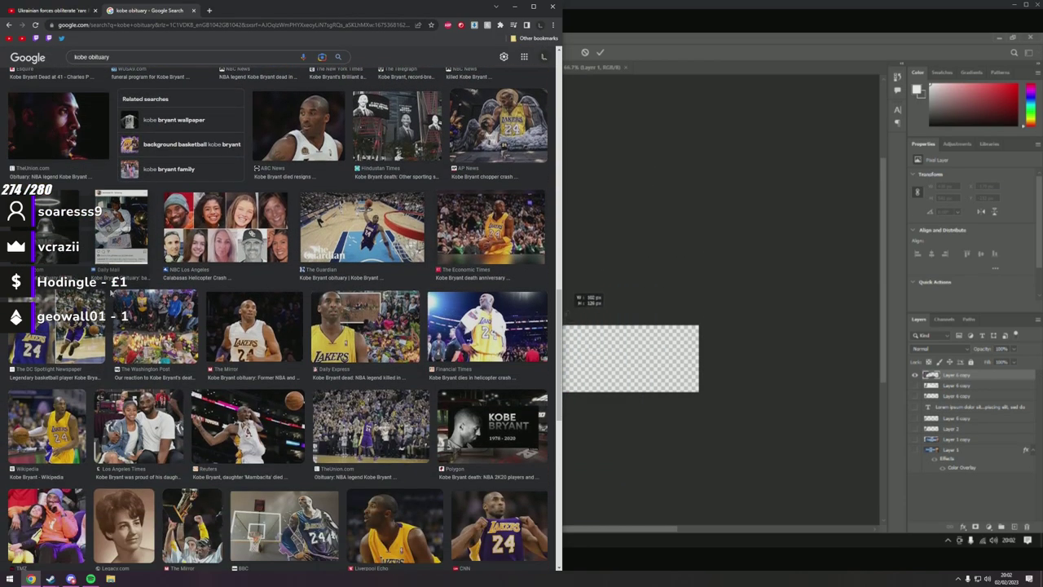
scroll(102, 295, "down", 10)
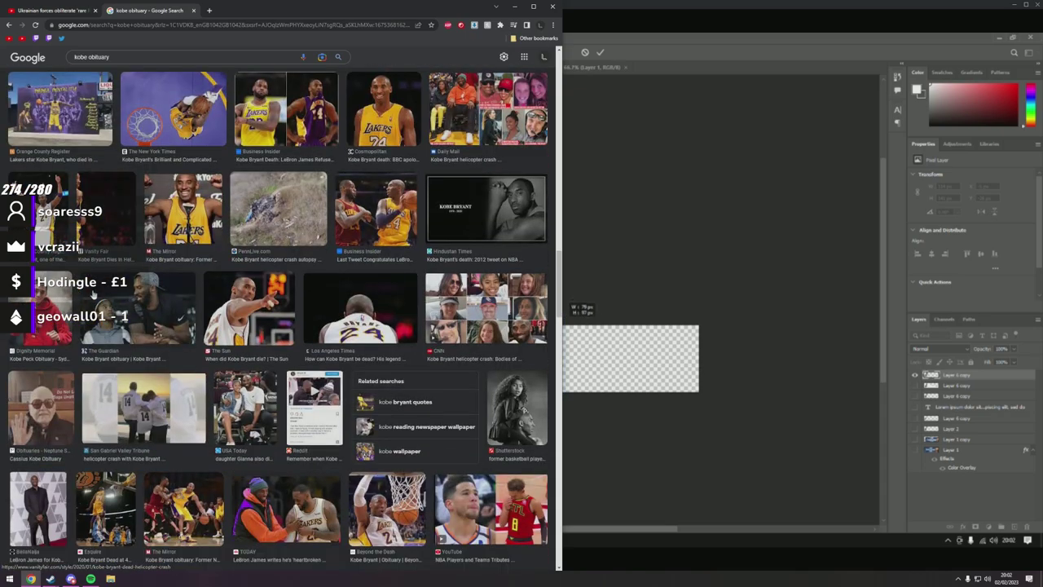
key("ctrl+w")
scroll(123, 260, "down", 5)
scroll(143, 228, "up", 3)
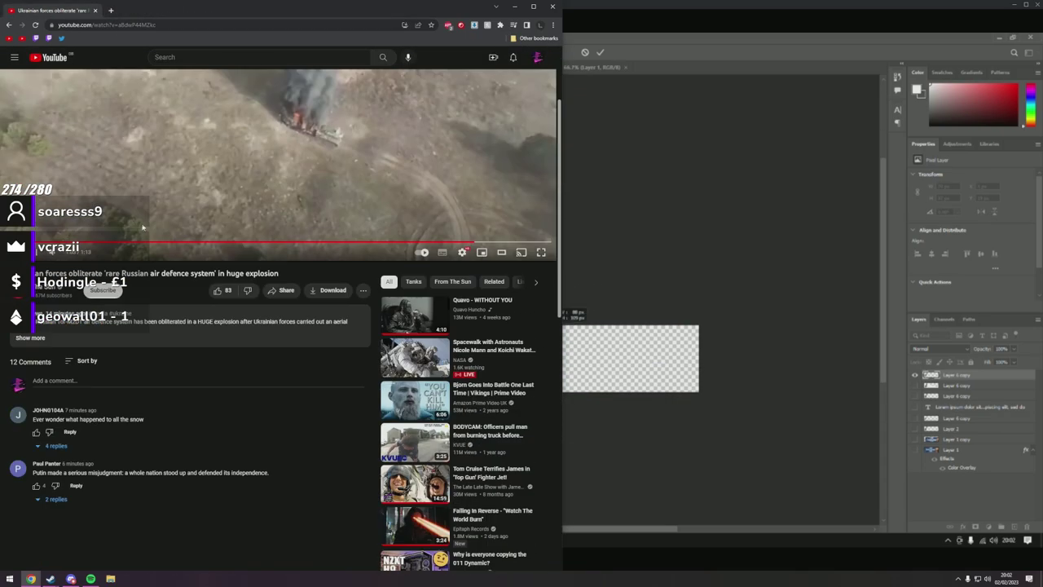
key("super+Down")
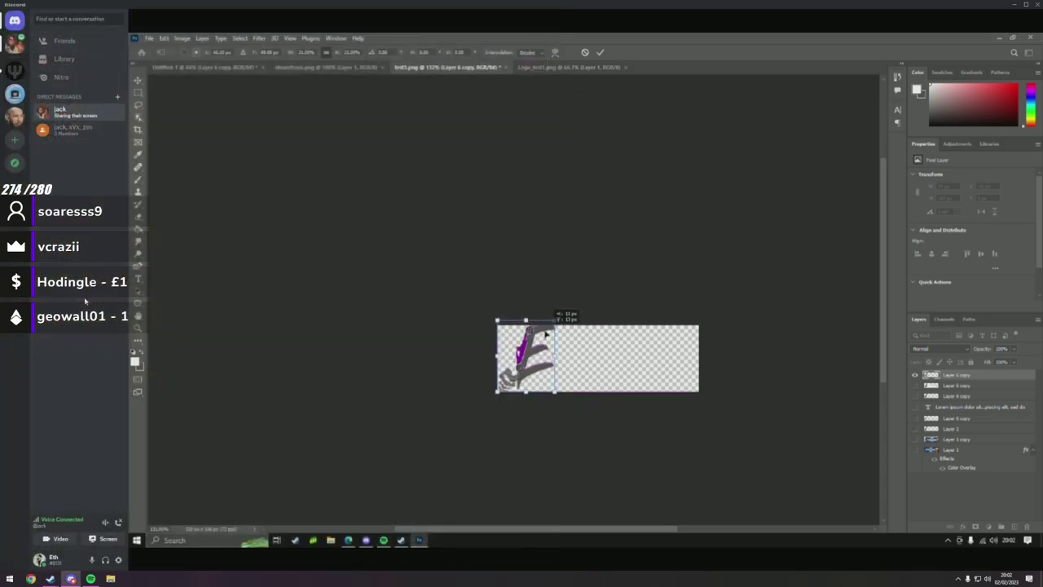
right_click(8, 77)
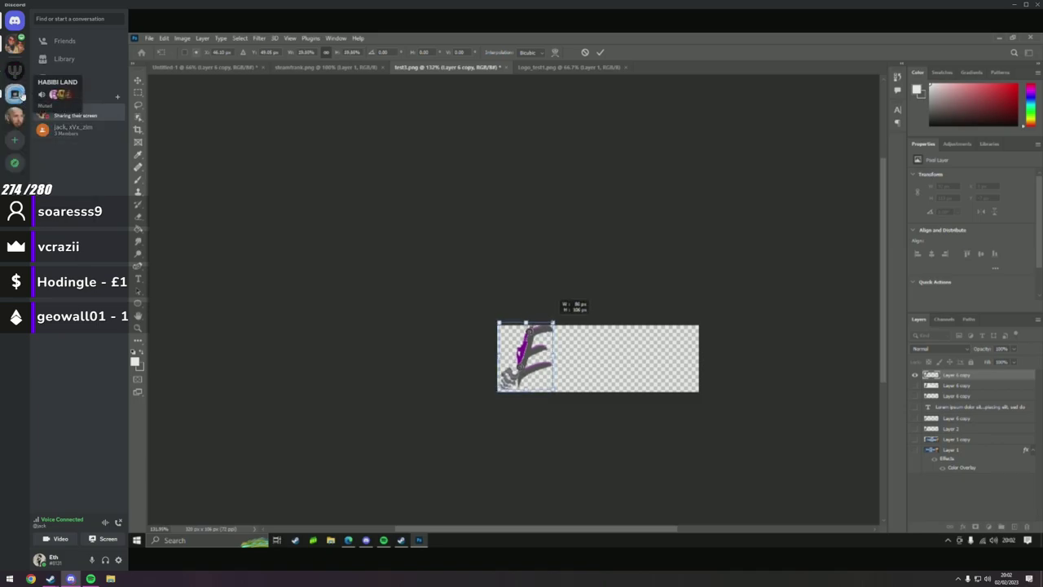
right_click(18, 116)
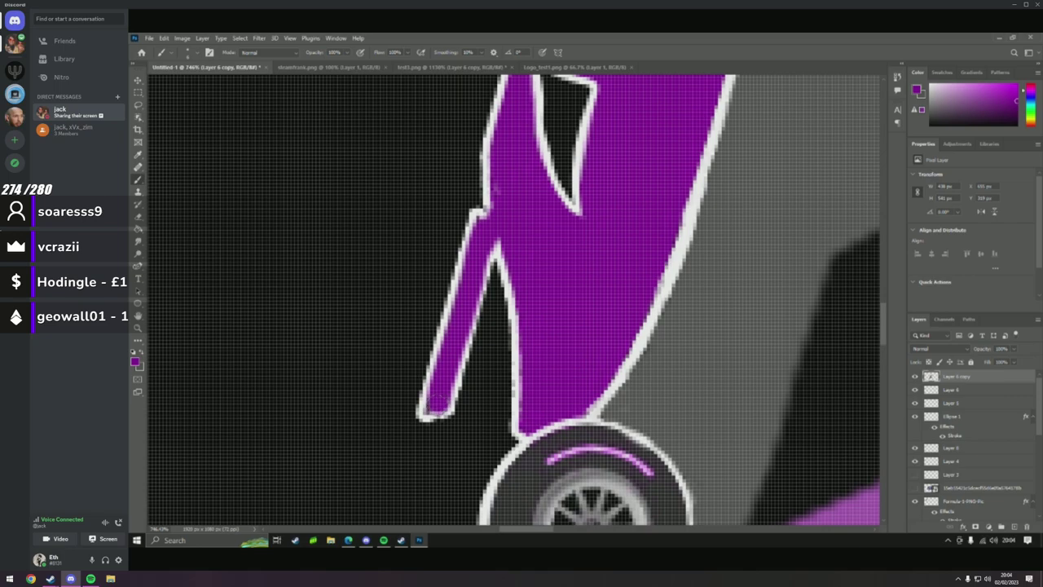
Look over the panel graphics on the Twitch channel page, including the new E logo panel.
mouse_move(231, 234)
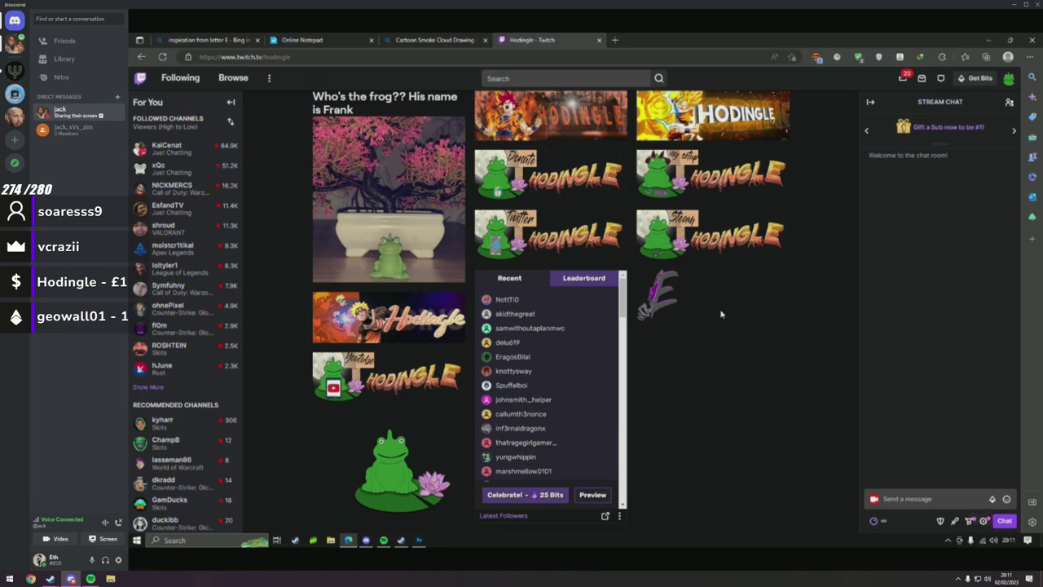
scroll(700, 332, "up", 5)
scroll(675, 350, "down", 5)
Check two Discord direct message conversations and return to the Twitch channel page.
left_click(366, 540)
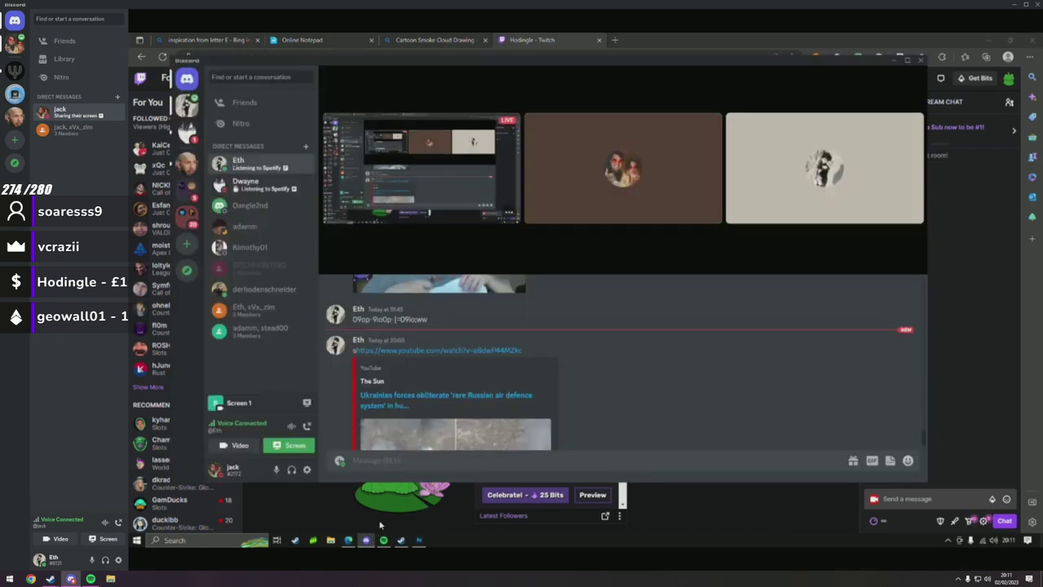
left_click(264, 188)
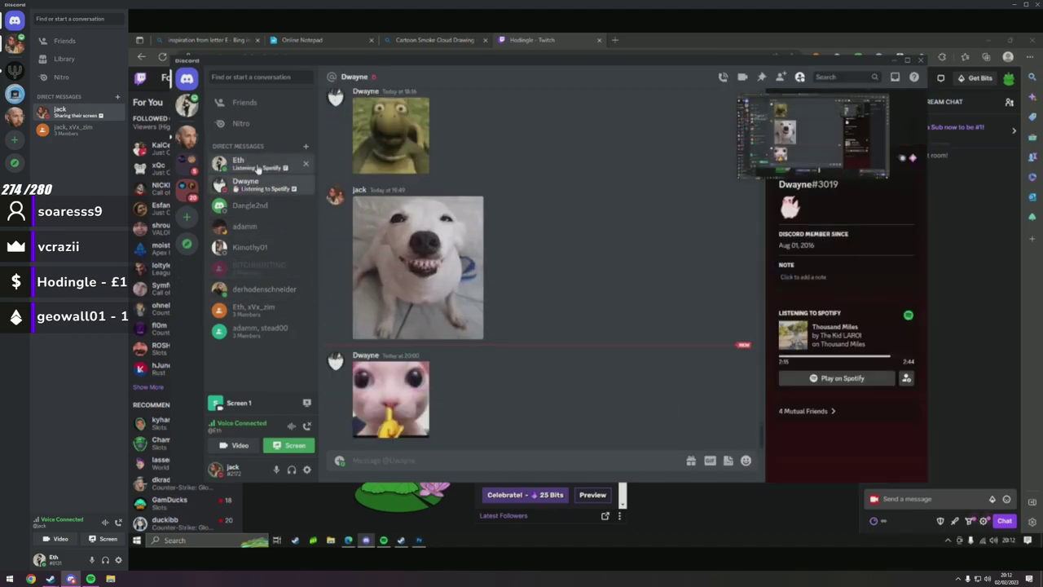
left_click(263, 167)
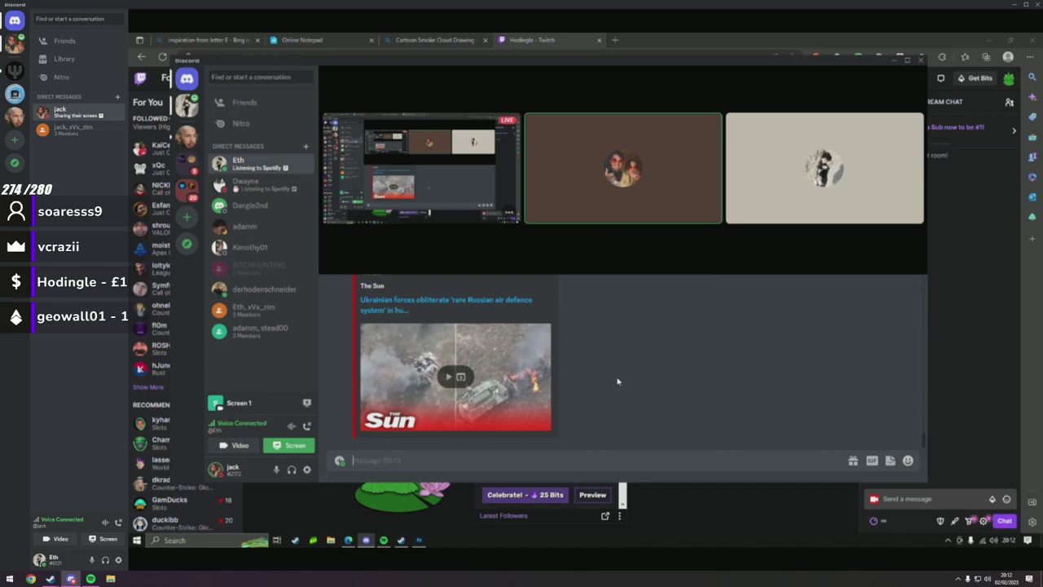
key("alt+Tab")
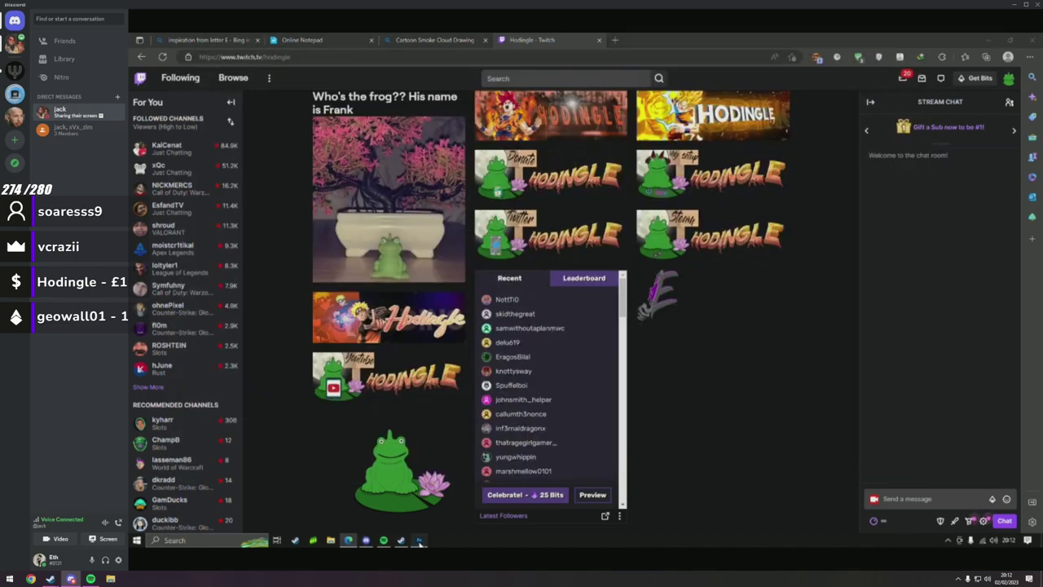
Switch to Photoshop and draw a wide text box across the empty panel area to the right of the E logo.
key("alt+Tab")
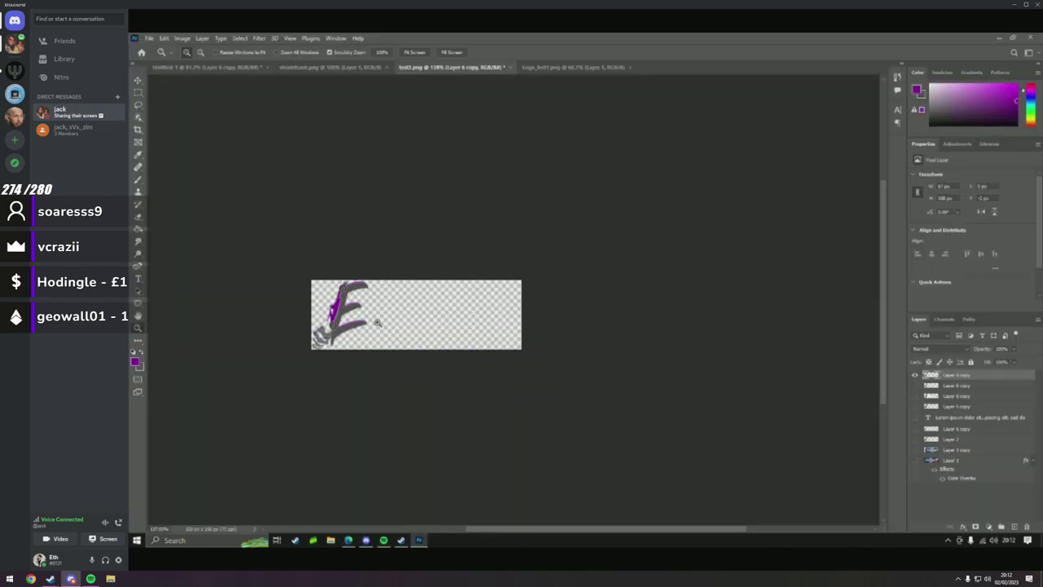
mouse_move(387, 323)
left_mouse_down()
mouse_move(432, 318)
mouse_move(384, 298)
mouse_move(392, 303)
left_mouse_up()
left_click(397, 301)
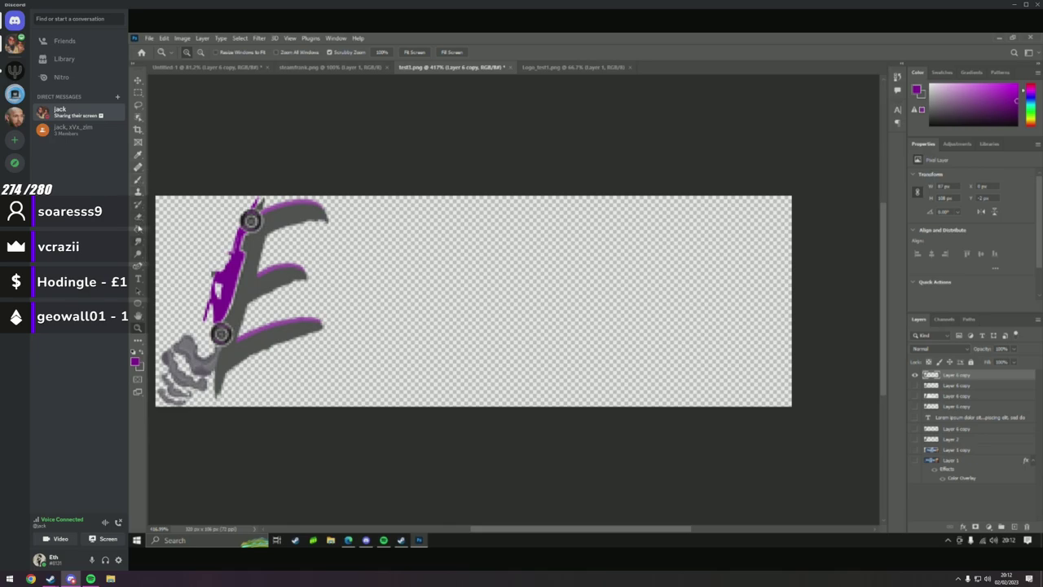
left_click(136, 279)
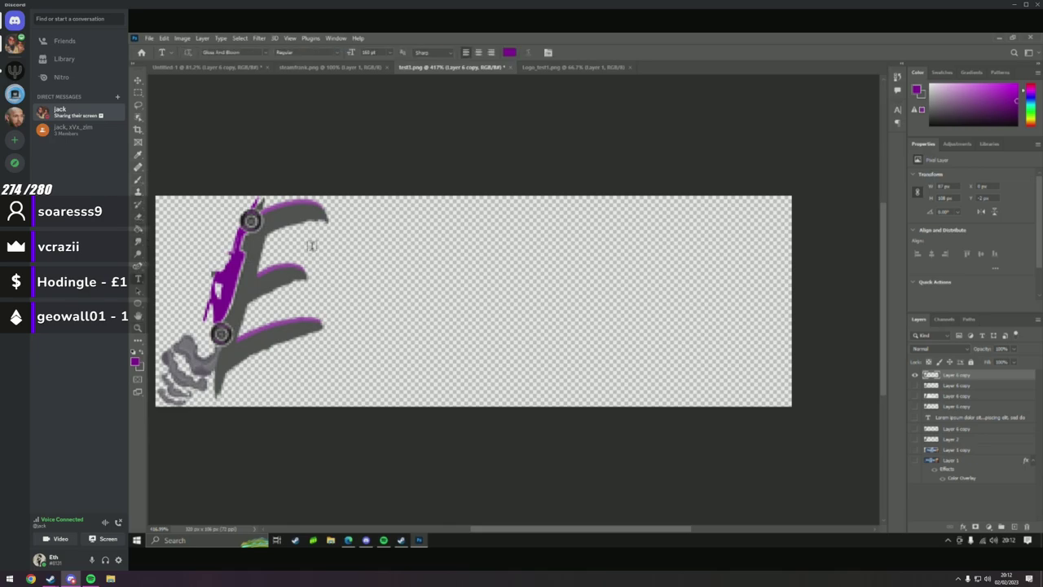
left_click_drag(366, 219, 752, 385)
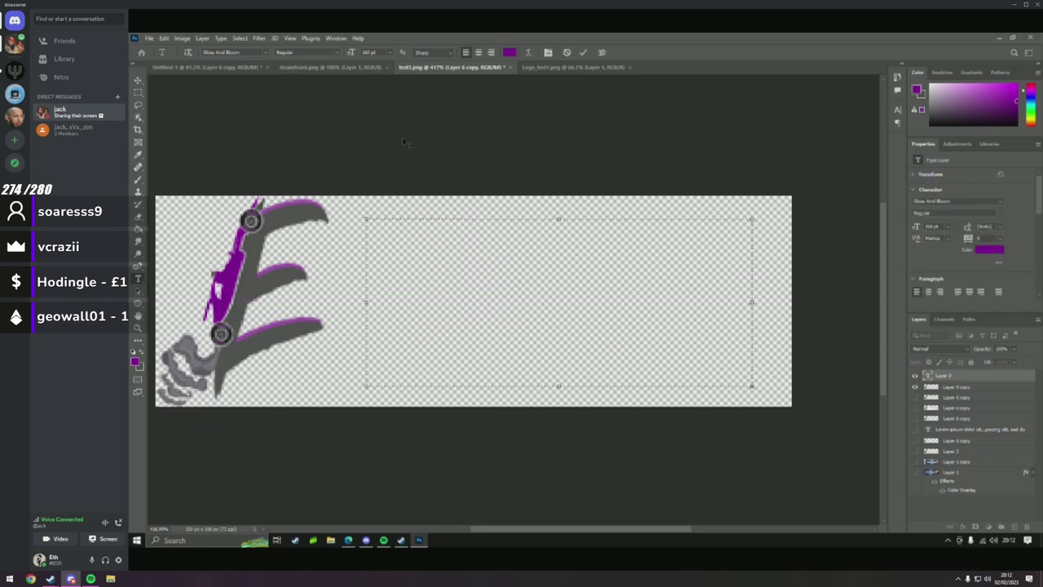
Set the font size to 72 pt and enter "Donate" in the text box.
left_click(366, 53)
scroll(359, 54, "up", 4)
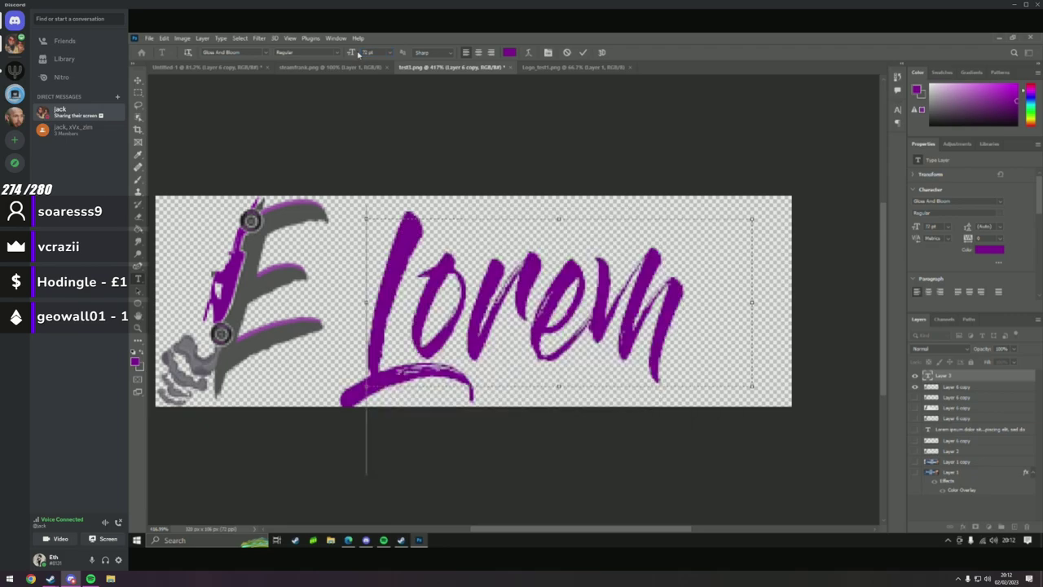
type("onate")
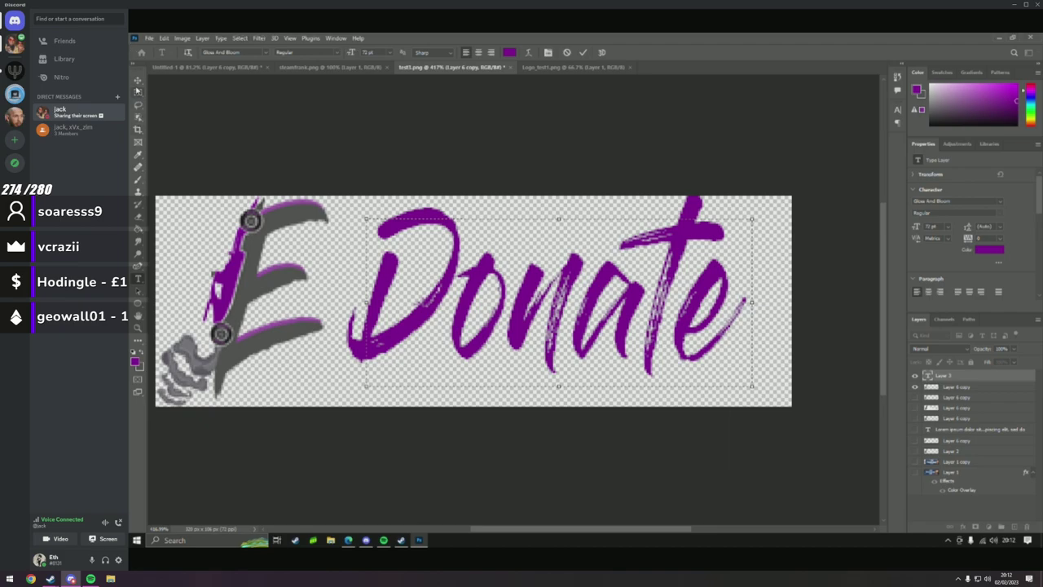
Recolour the whole "Donate" text white (ffffff) and shift it slightly down and right within the panel.
left_click(510, 52)
type("ffffff")
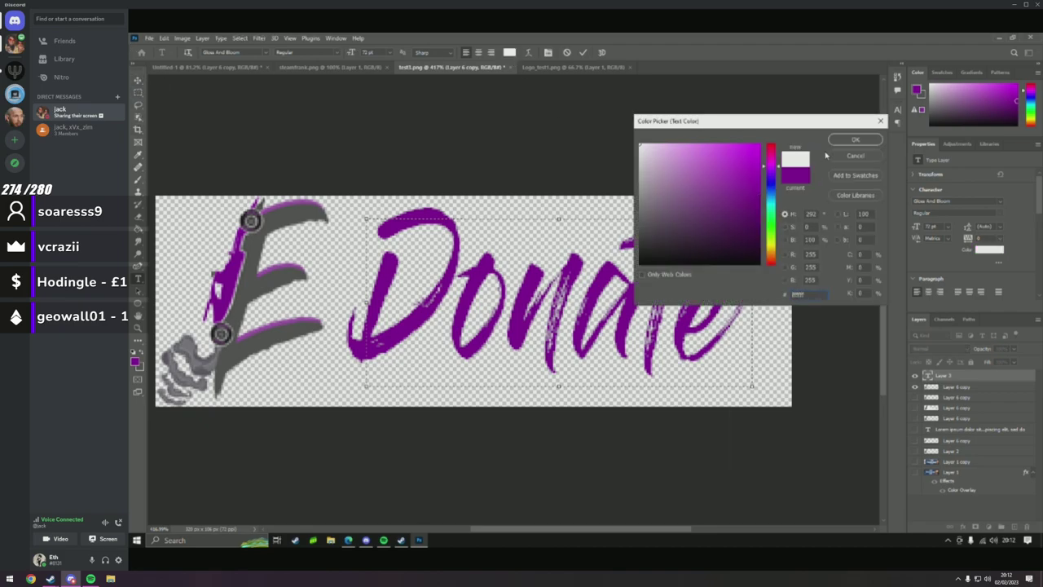
left_click(848, 143)
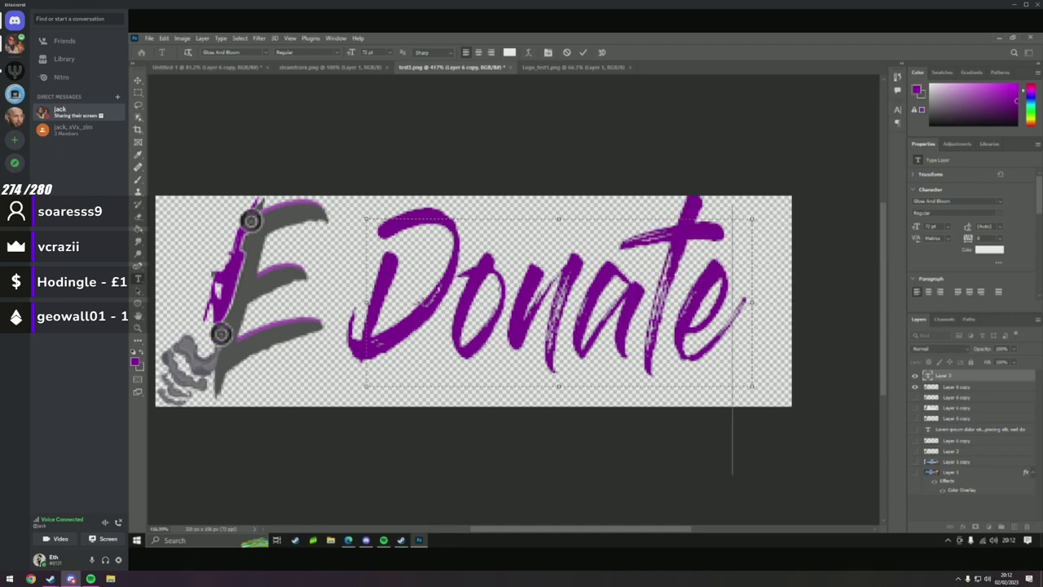
key("ctrl+a")
left_click(509, 52)
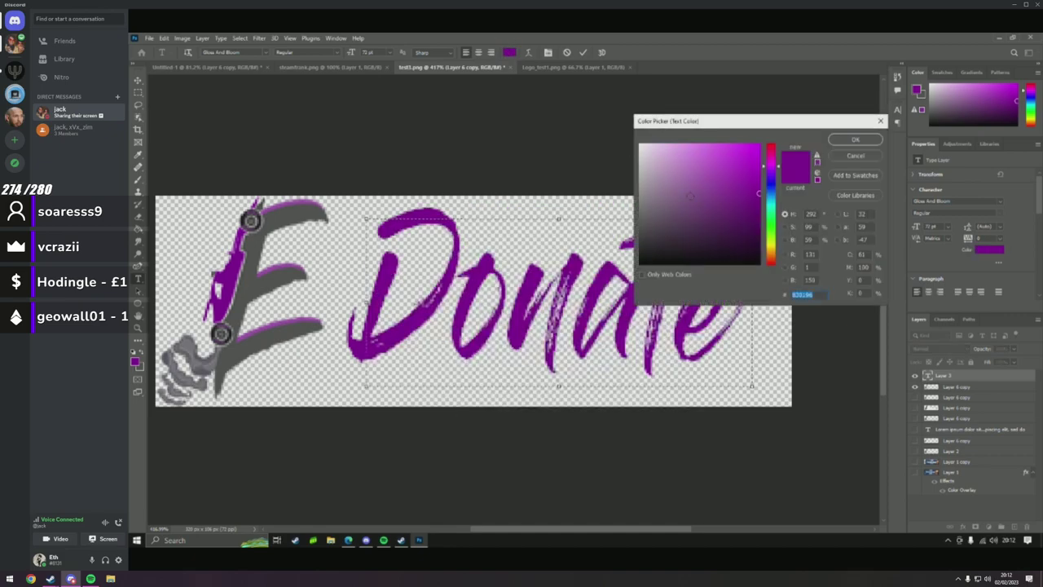
type("ffffff")
left_click(870, 140)
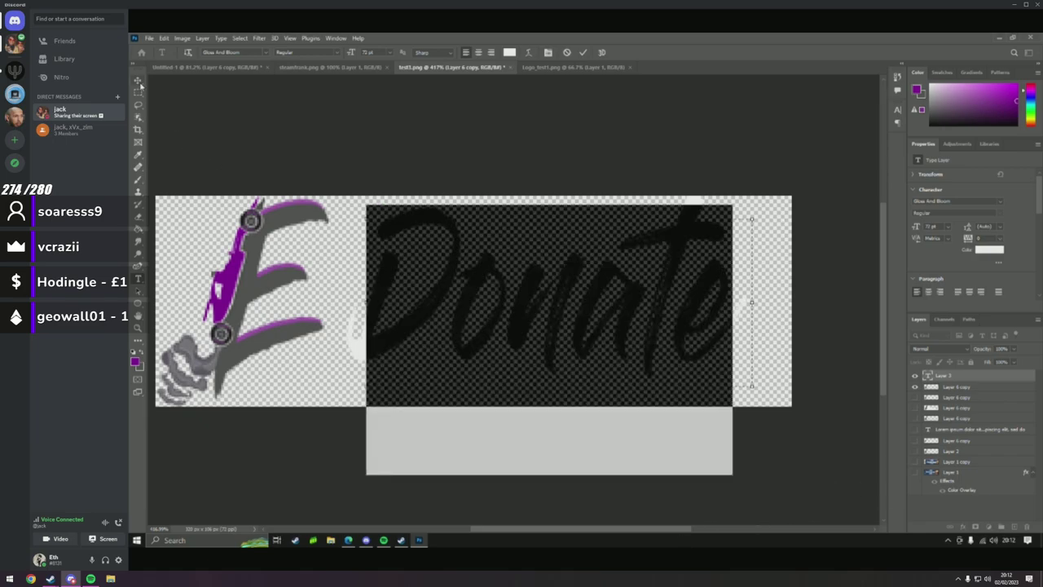
left_click(138, 81)
left_click_drag(442, 299, 463, 323)
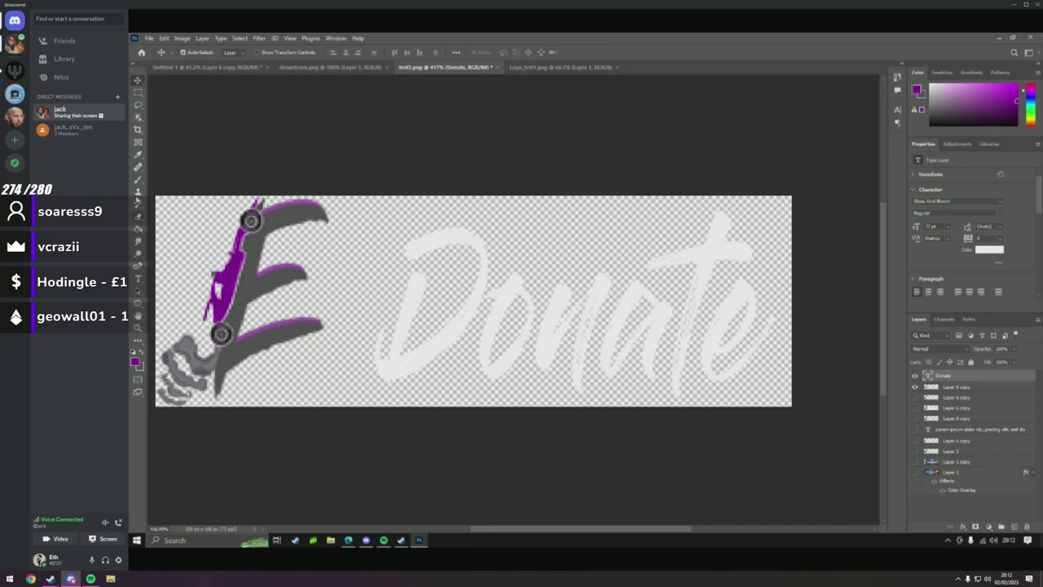
Reduce the "Donate" text's font size to 50 pt and move it up near the panel's top edge.
left_click(138, 278)
left_click(599, 328)
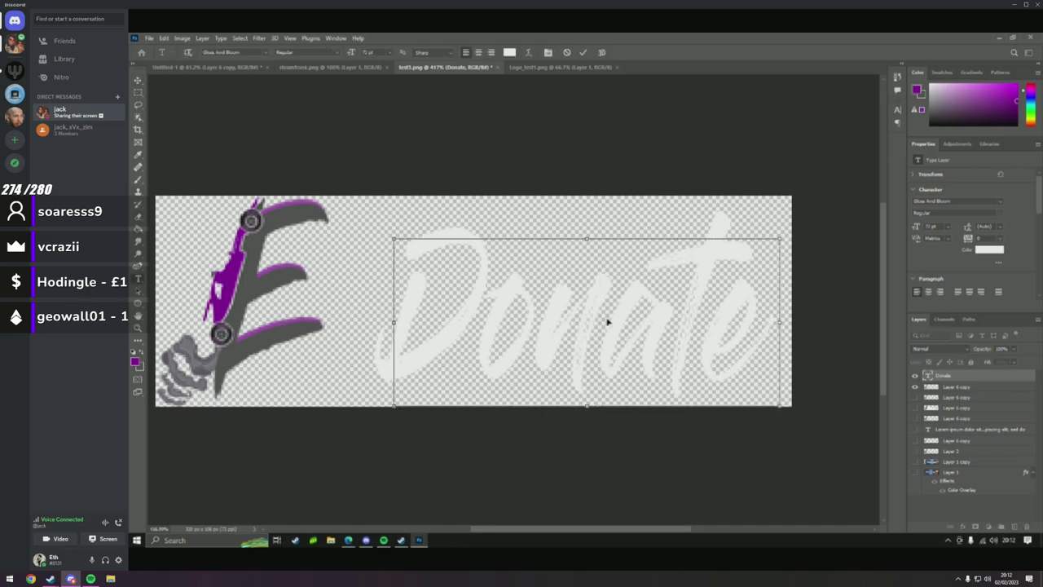
key("ctrl+a")
left_click(365, 52)
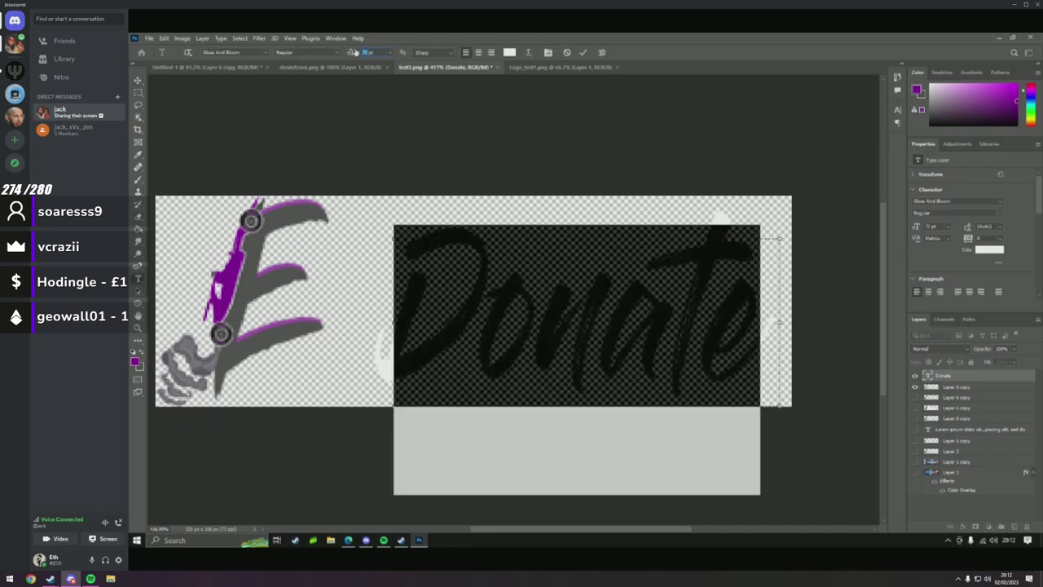
key("BackSpace")
type("50")
key("Return")
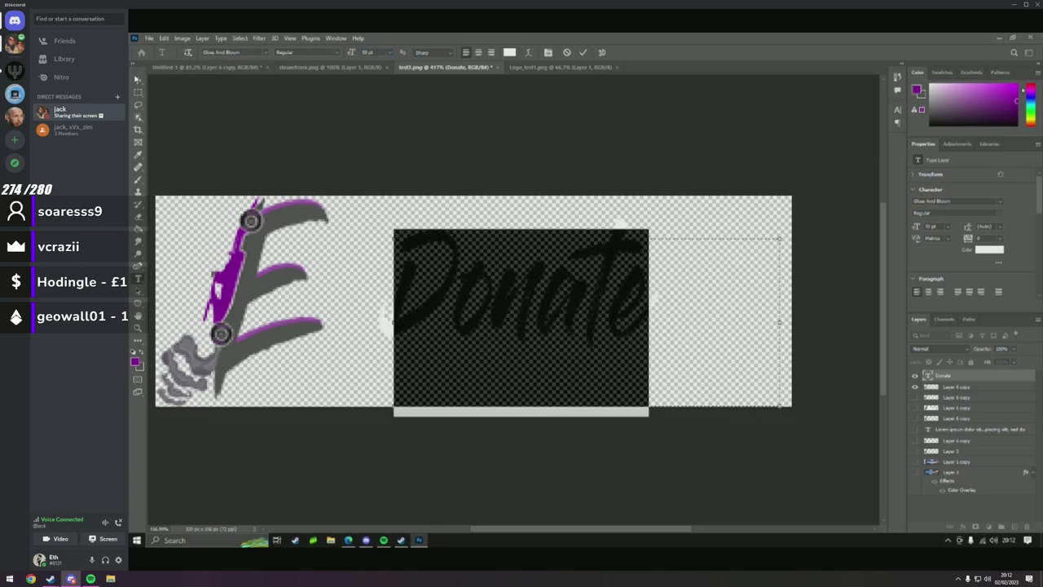
key("Escape")
key("v")
left_click_drag(482, 306, 475, 273)
Open the money jar image from the Pictures folder and copy the jar into the test3.png panel document.
left_click(151, 38)
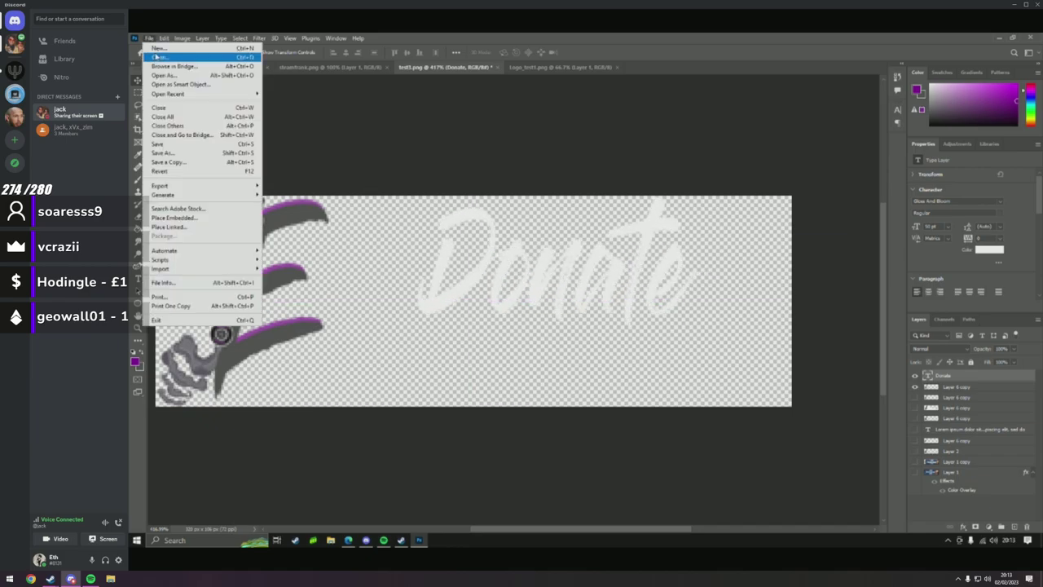
left_click(161, 57)
left_click(167, 121)
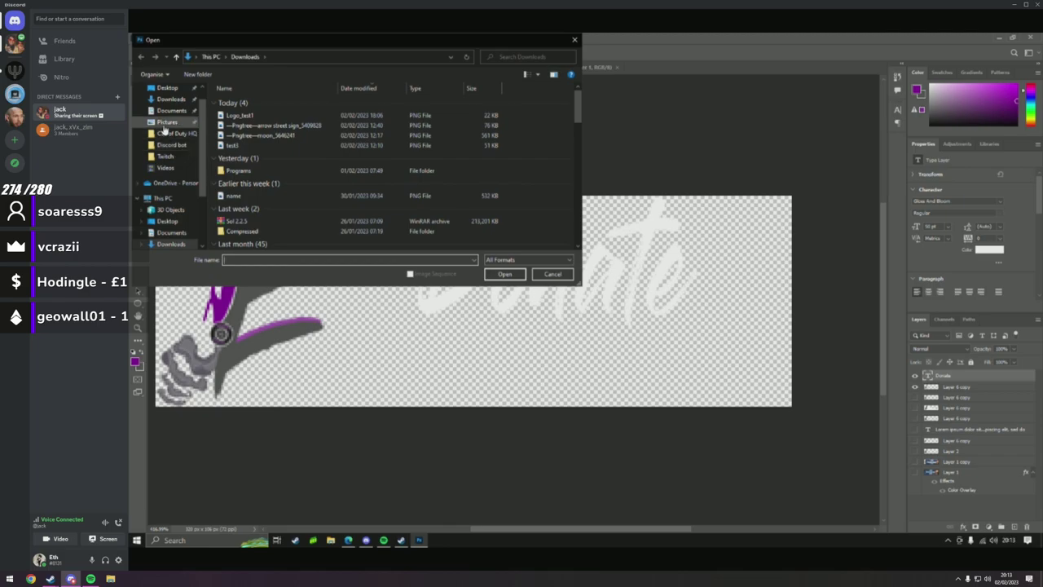
scroll(403, 194, "down", 1)
scroll(402, 194, "down", 5)
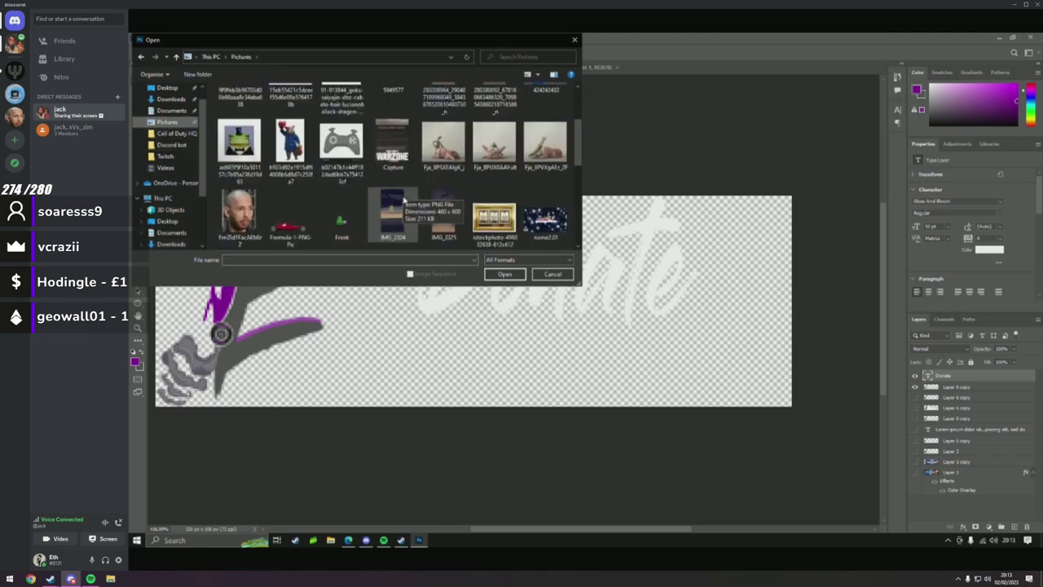
left_click(342, 151)
left_click(505, 274)
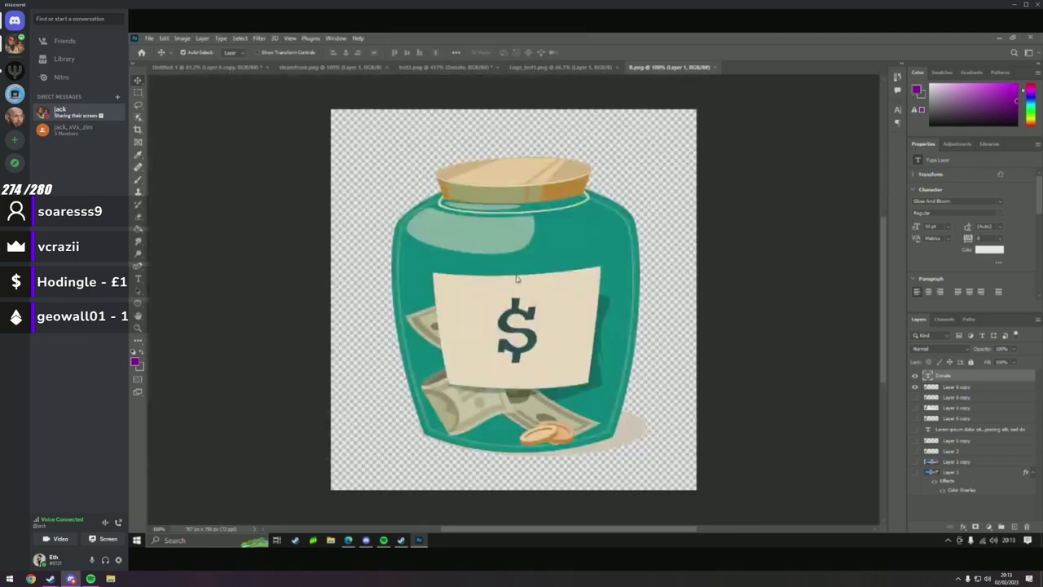
left_click_drag(422, 230, 560, 69)
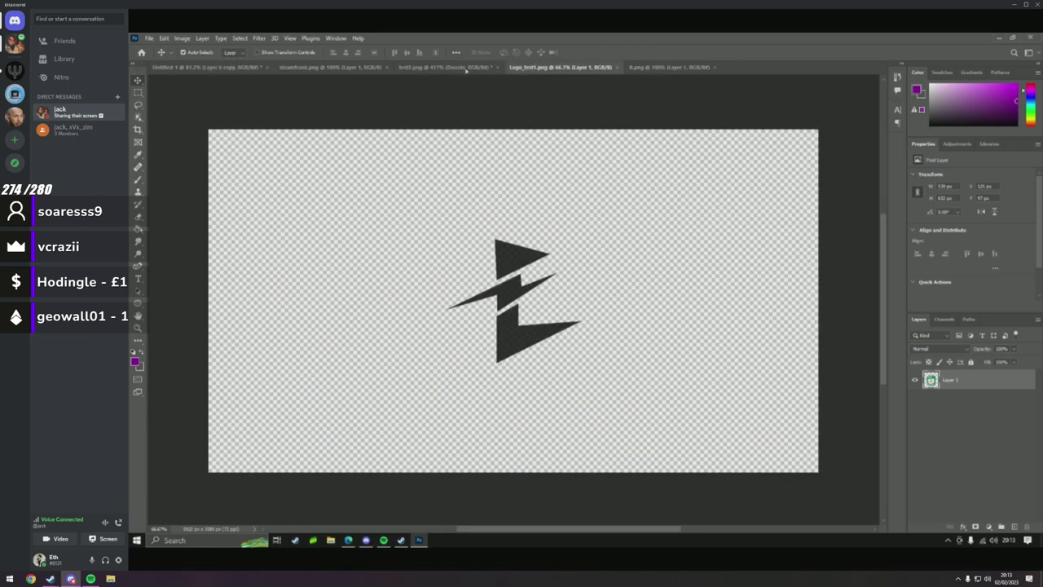
left_click_drag(467, 70, 691, 323)
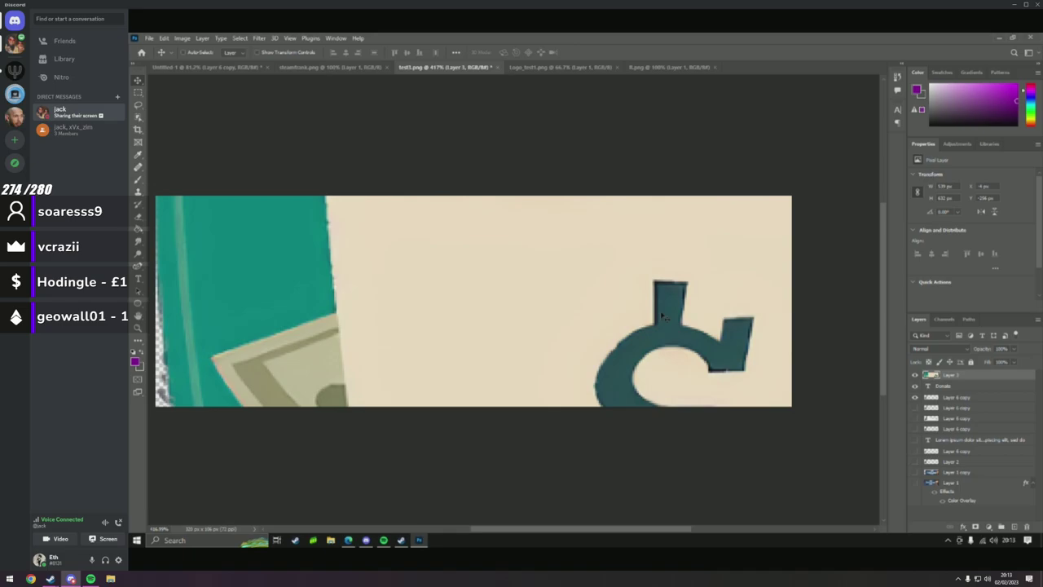
Scale the jar down to about 49 px wide and place it in the panel's lower-right corner.
key("ctrl+t")
scroll(584, 296, "up", 5)
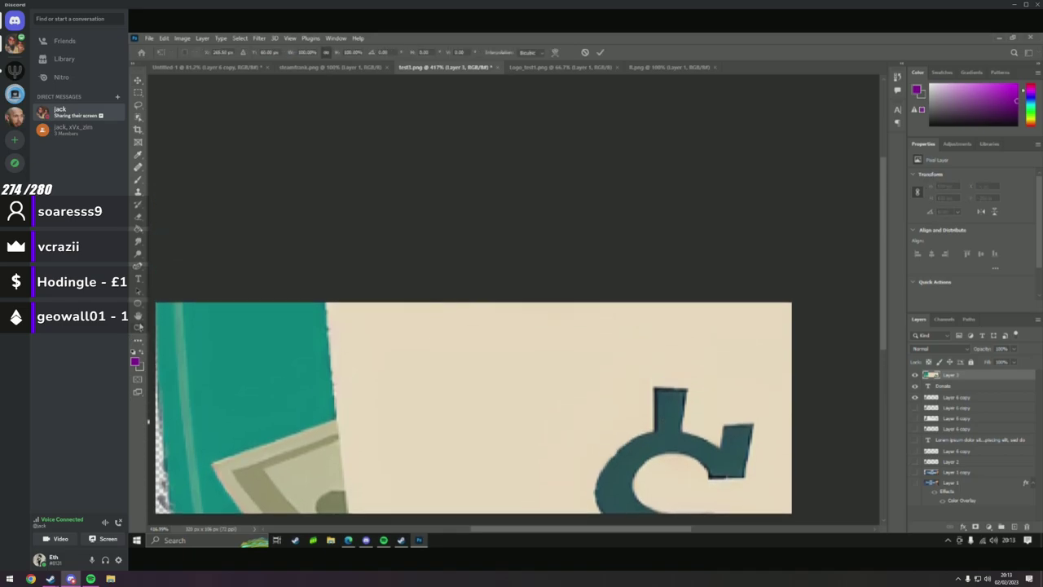
scroll(420, 305, "down", 6)
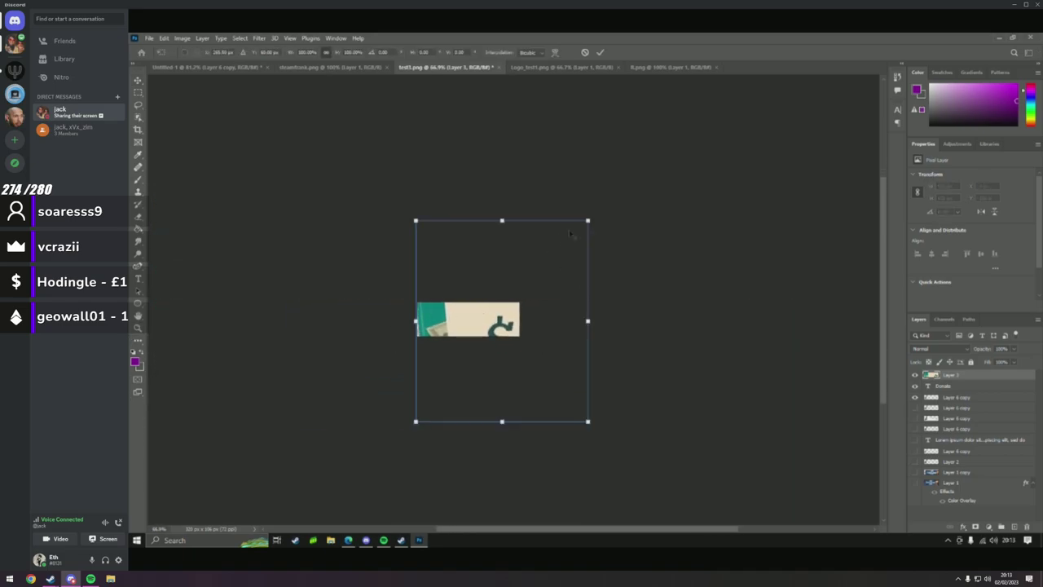
left_click_drag(587, 221, 634, 373)
key("Return")
key("z")
left_click(138, 80)
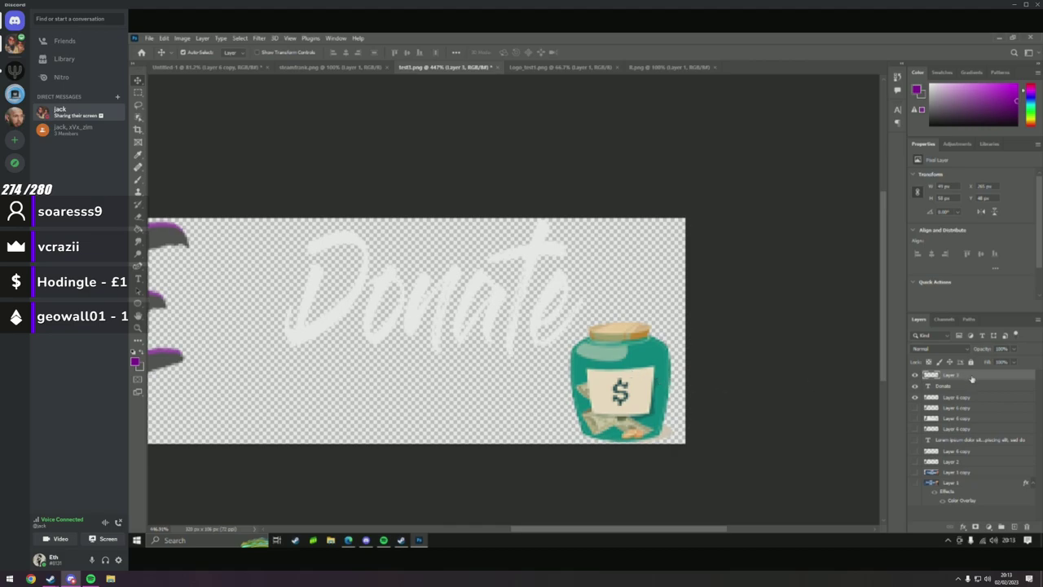
Apply a Color Overlay in Hue blend mode to the jar layer, using light pink and slightly reduced opacity.
right_click(971, 379)
left_click(767, 190)
left_click(676, 280)
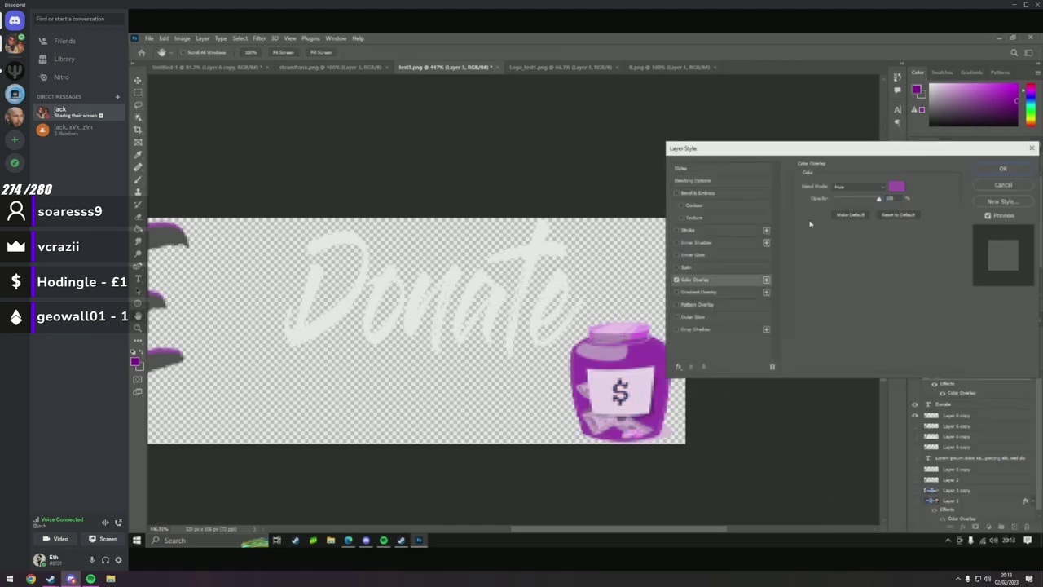
left_click(893, 189)
left_click_drag(709, 173, 659, 146)
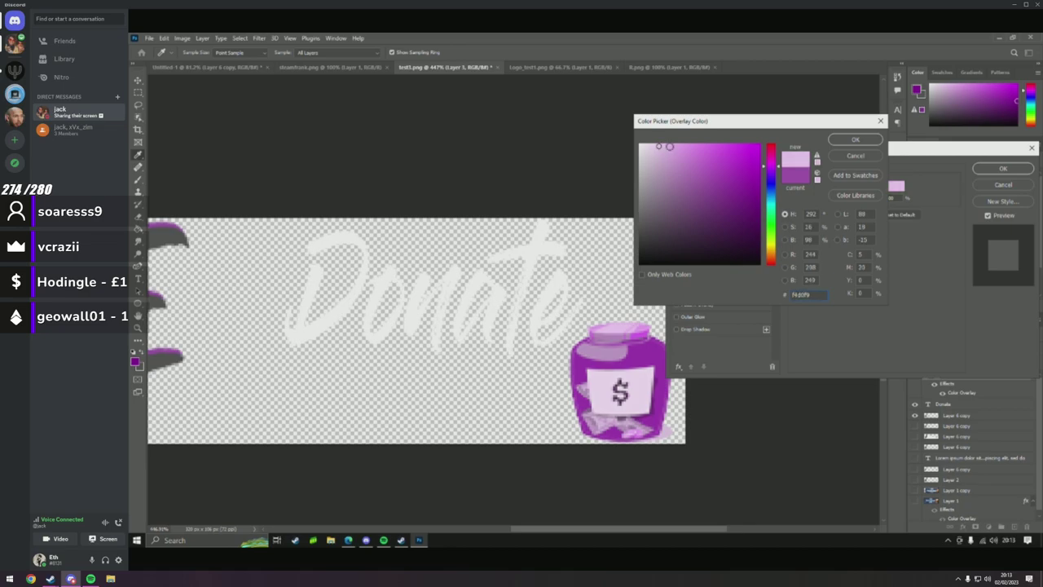
left_click(845, 141)
left_click_drag(876, 199, 870, 201)
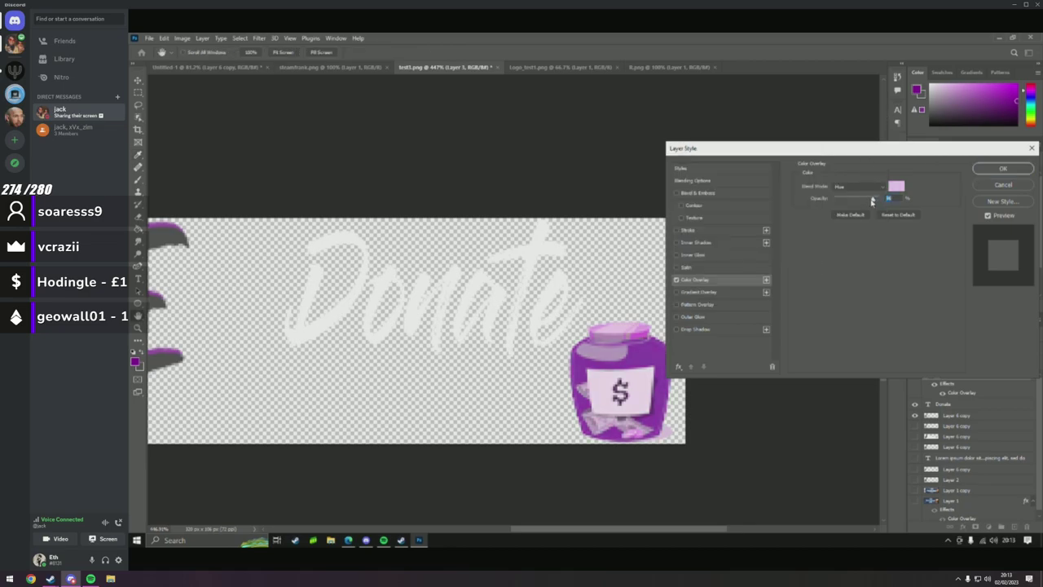
left_click(1002, 168)
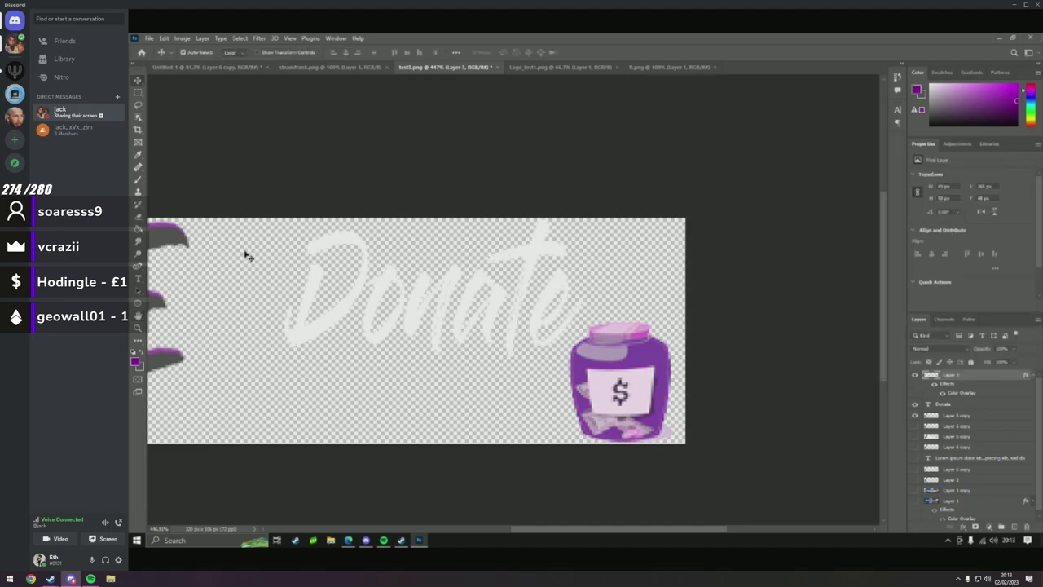
Add a 1 px white Stroke around the outside of the "Donate" text.
left_click(965, 406)
double_click(962, 406)
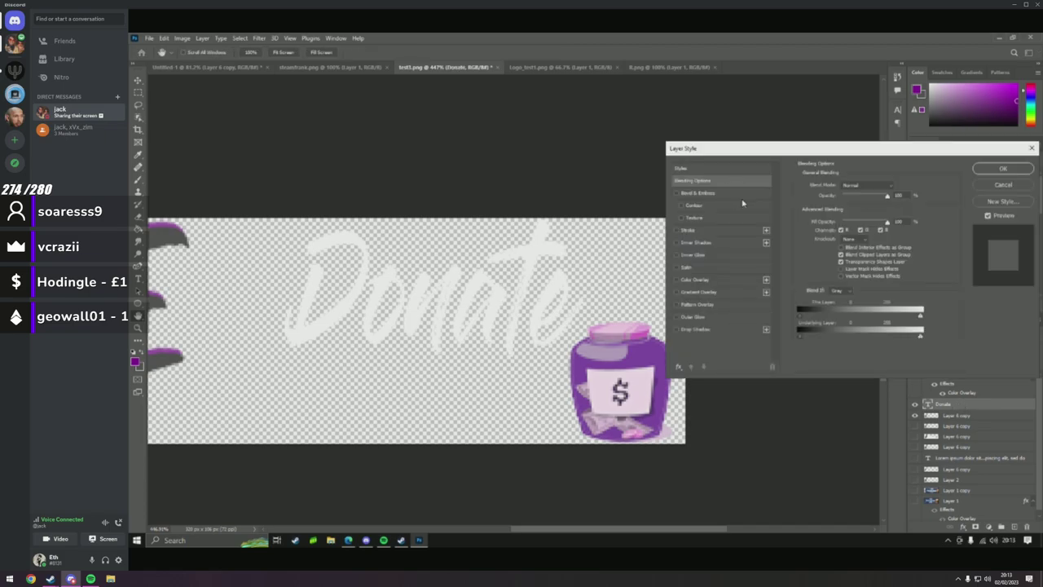
left_click(676, 231)
left_click(725, 233)
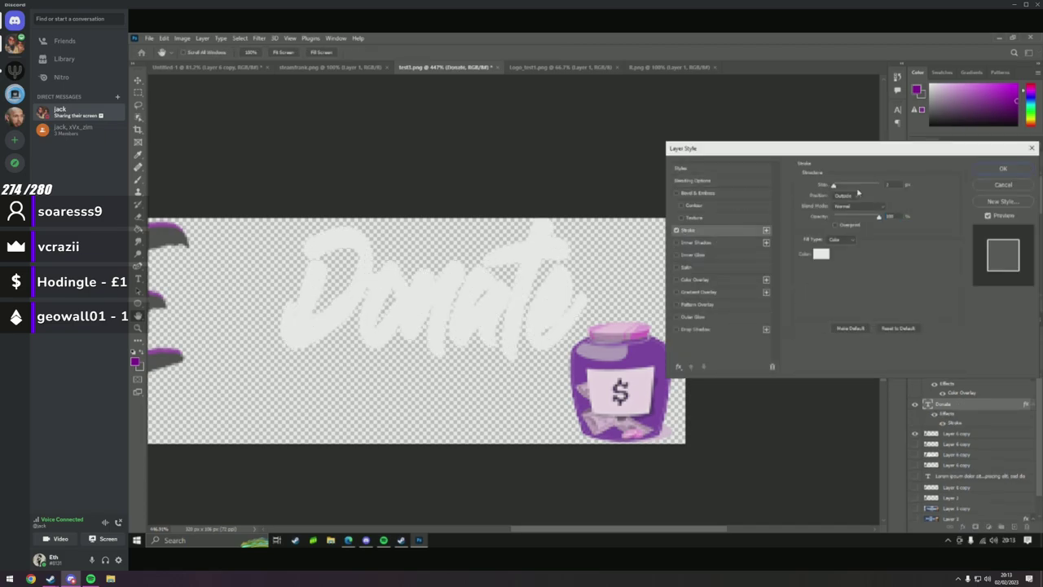
left_click(1003, 168)
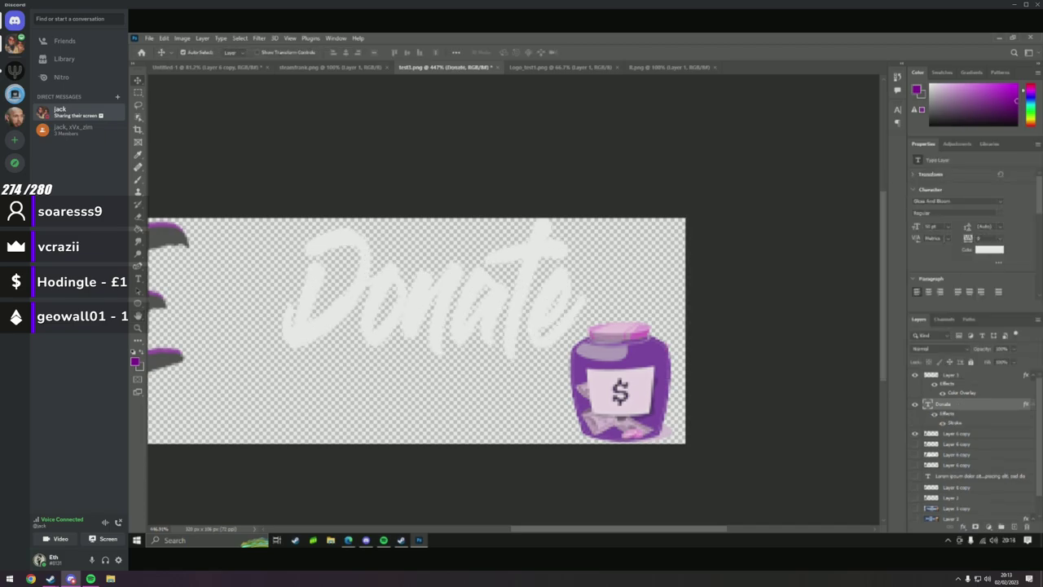
Change the "Donate" text's stroke colour to the purple sampled from the jar.
double_click(963, 404)
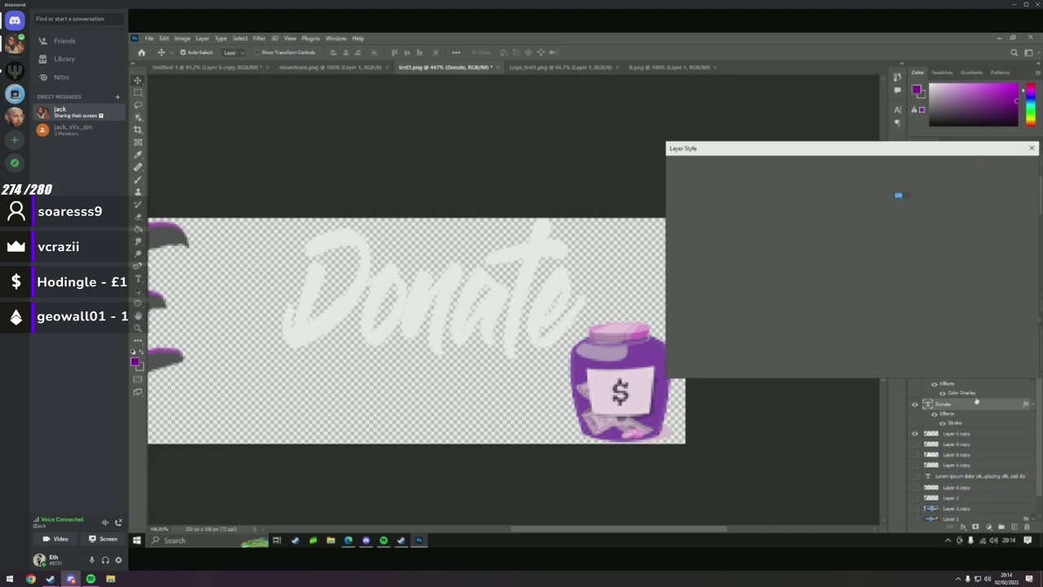
left_click(693, 231)
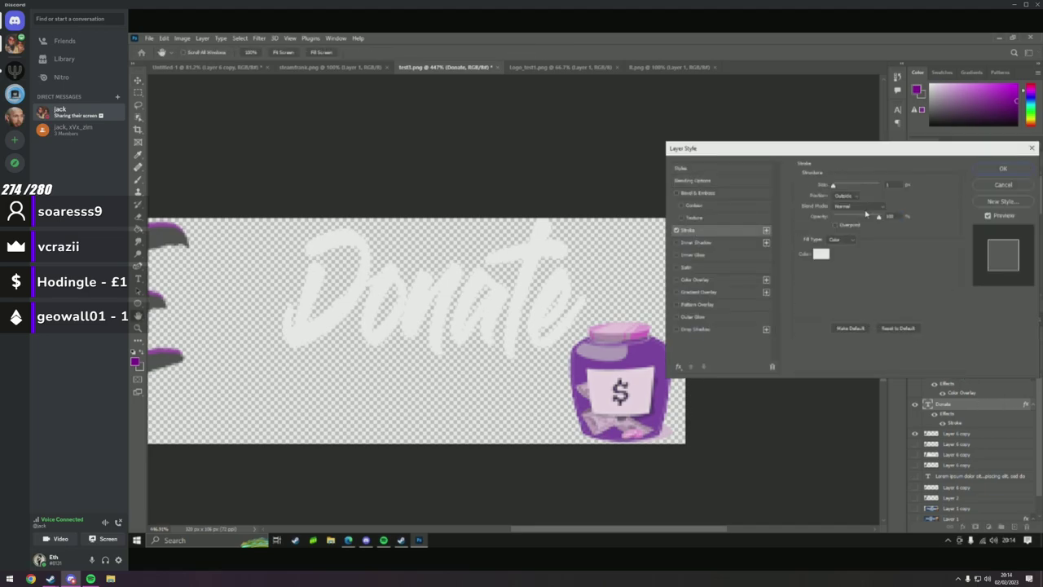
left_click(827, 253)
left_click(771, 167)
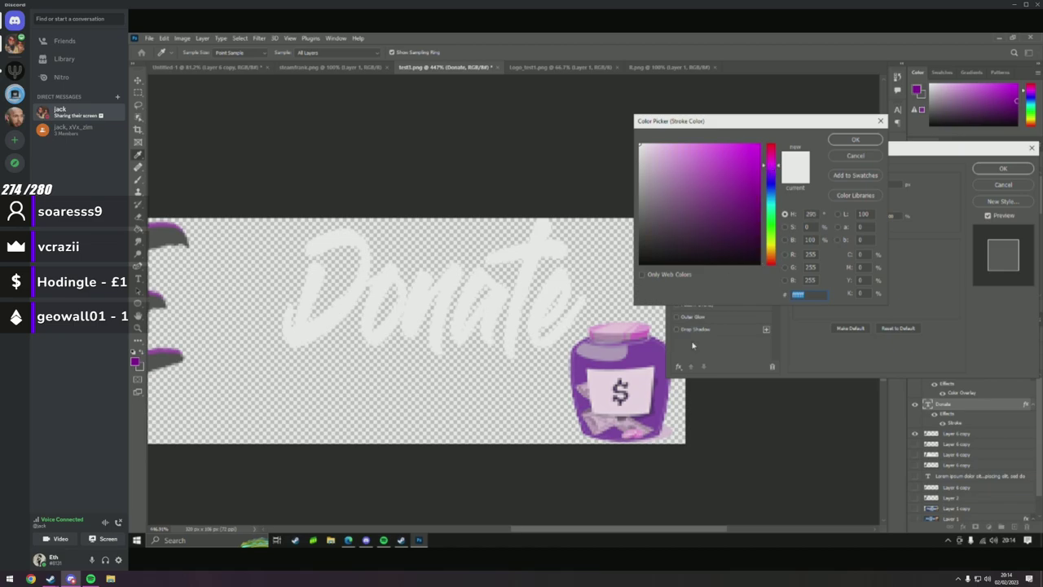
left_click(643, 346)
left_click(853, 140)
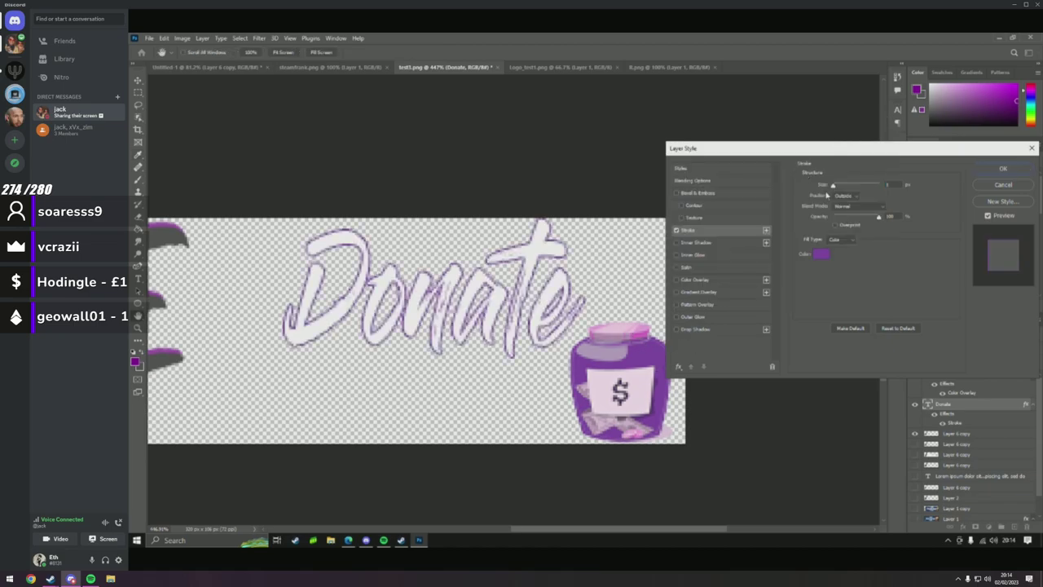
left_click(991, 169)
Move the "Donate" text left towards the E logo and nudge the jar slightly left.
left_click(137, 328)
left_click_drag(261, 318, 230, 265)
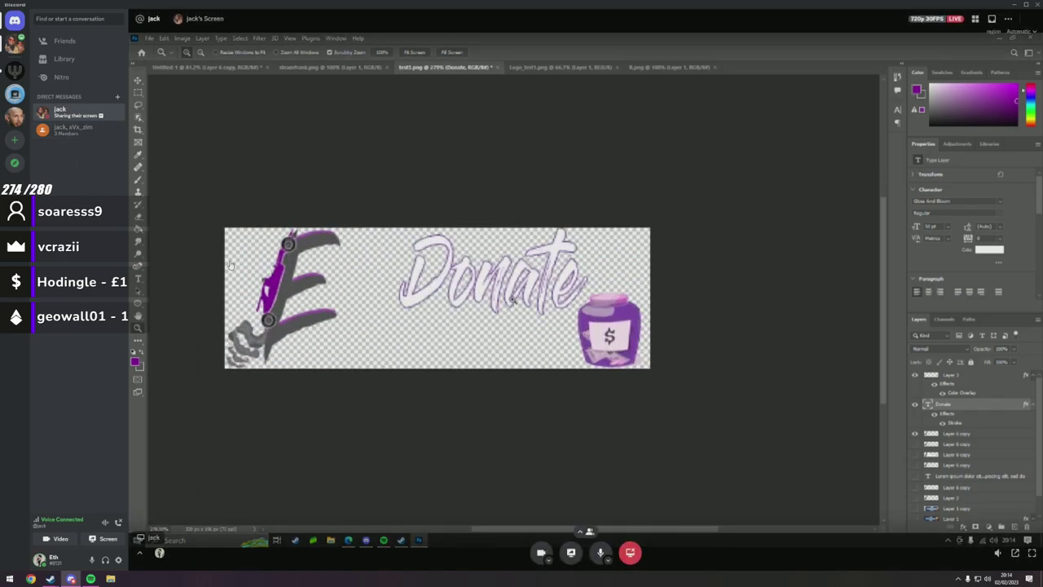
key("v")
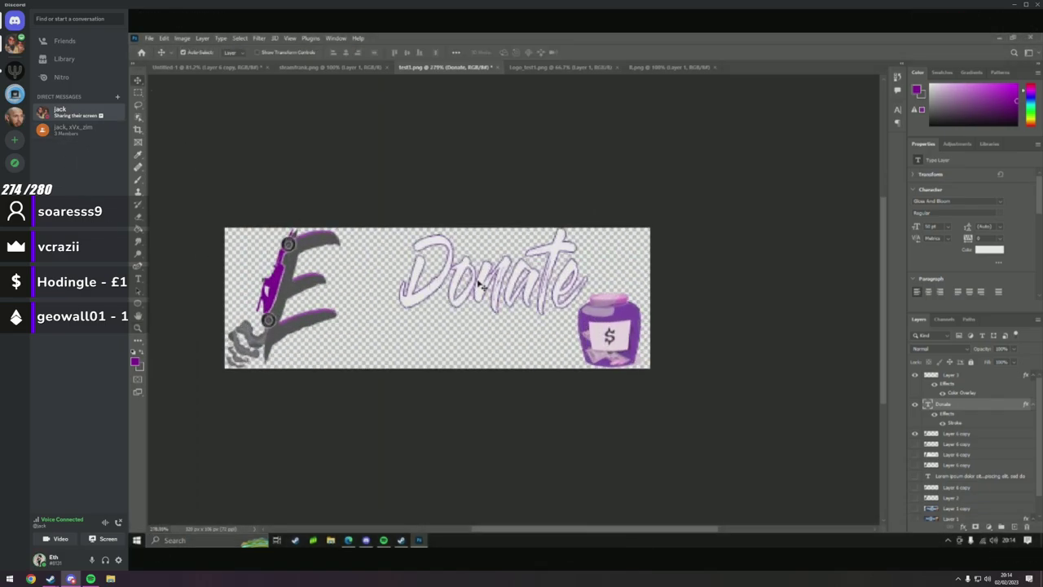
left_click_drag(482, 287, 462, 262)
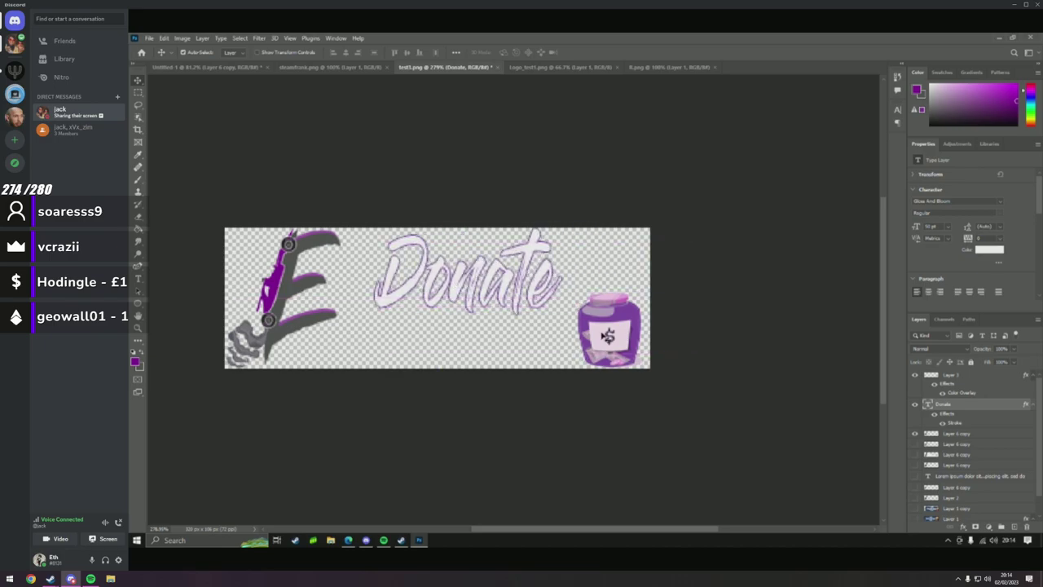
mouse_move(613, 310)
left_mouse_down()
mouse_move(590, 310)
mouse_move(608, 314)
left_mouse_up()
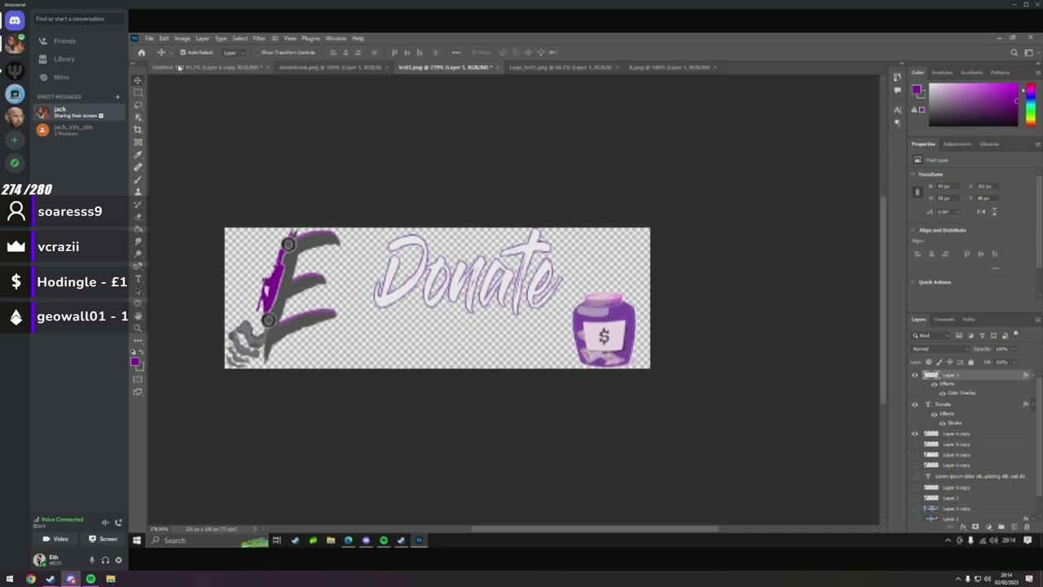
Export the Donate panel as a transparent 320 x 106 px PNG named ET2 in the Pictures > Twitch folder.
left_click(149, 38)
mouse_move(171, 186)
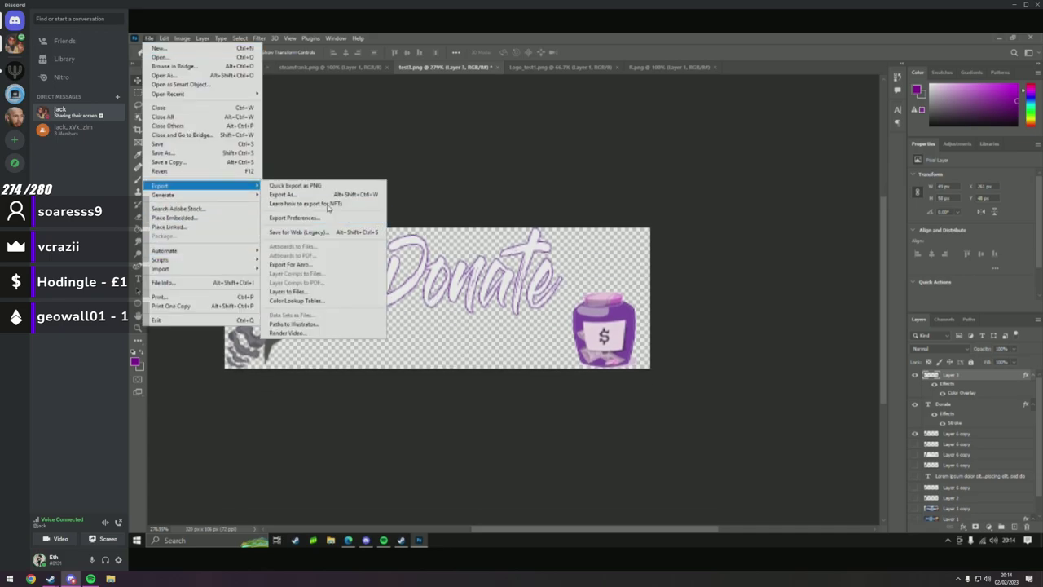
left_click(285, 195)
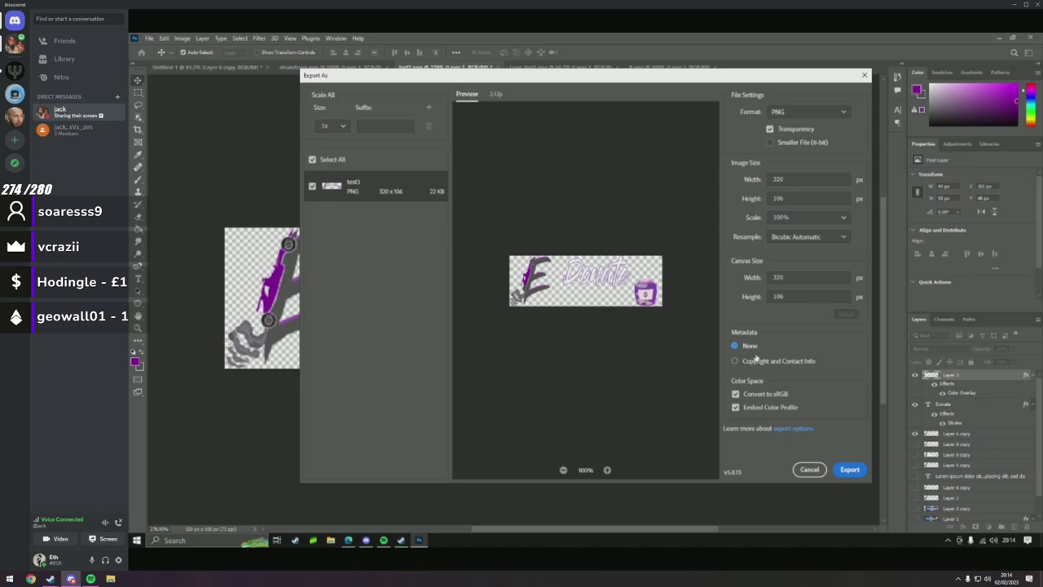
left_click(850, 470)
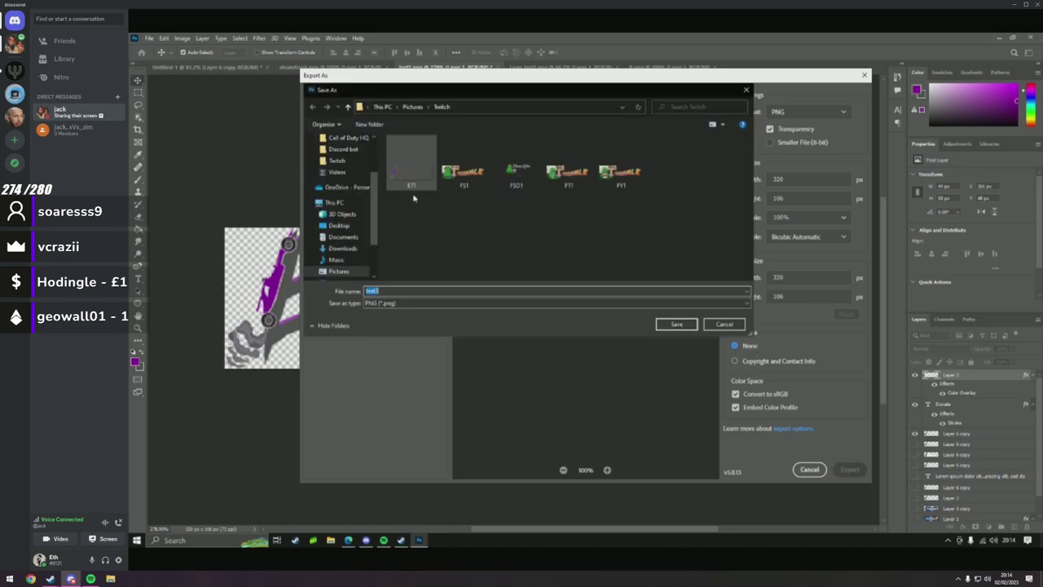
type("ET2")
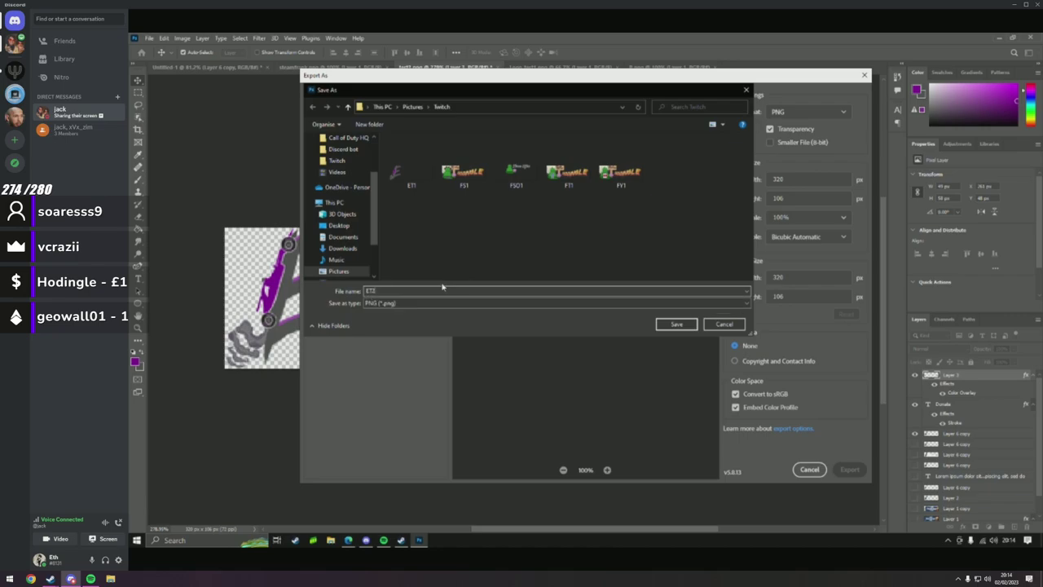
key("Return")
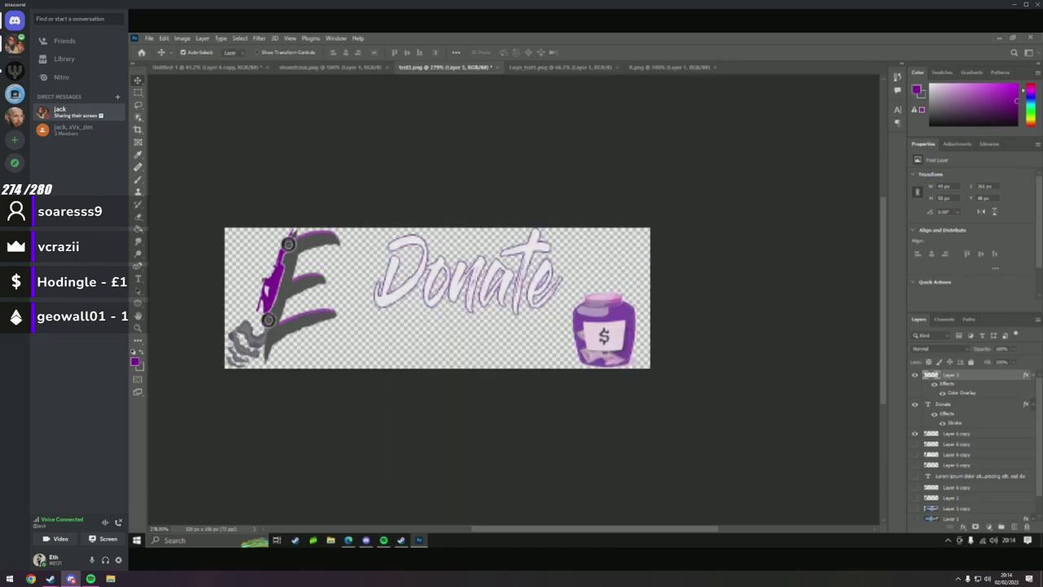
Switch to the Twitch channel page in the browser and enable panel editing, going to the last panel.
left_click(348, 541)
scroll(264, 473, "up", 5)
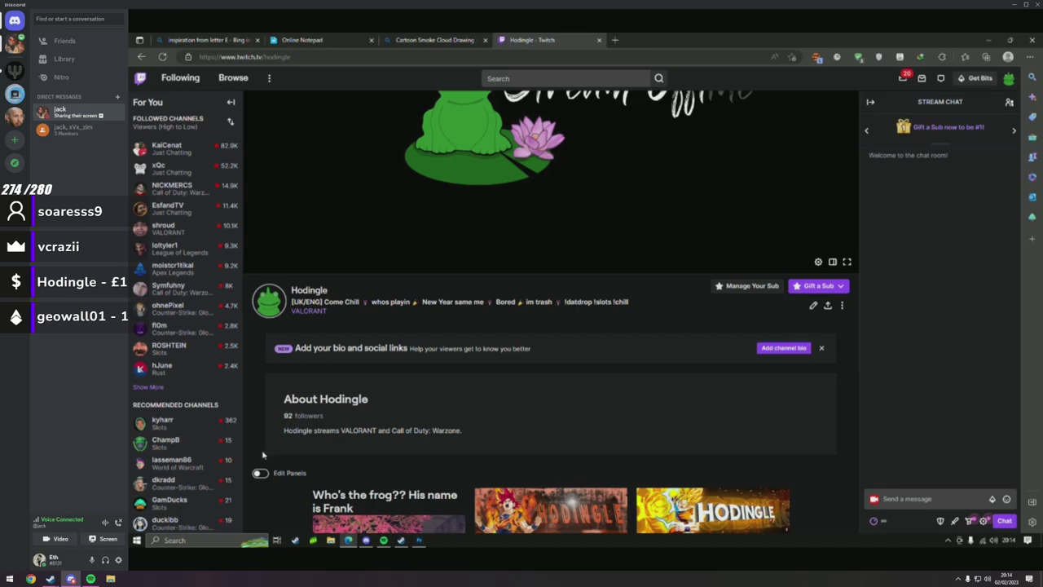
left_click(261, 472)
scroll(422, 345, "down", 10)
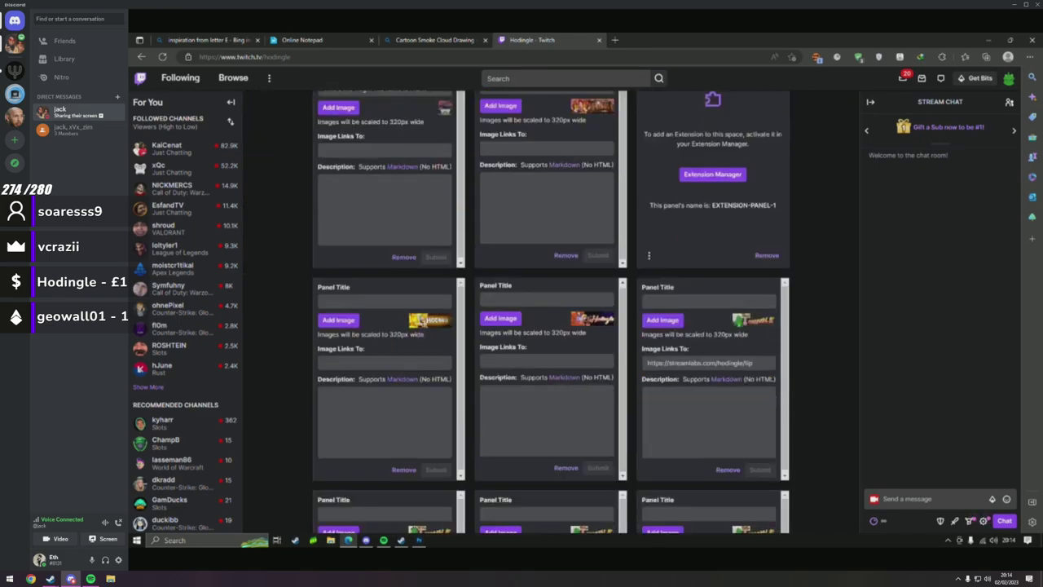
scroll(423, 345, "down", 3)
Upload the ET2 image to the last Twitch panel and submit the panel.
left_click(422, 427)
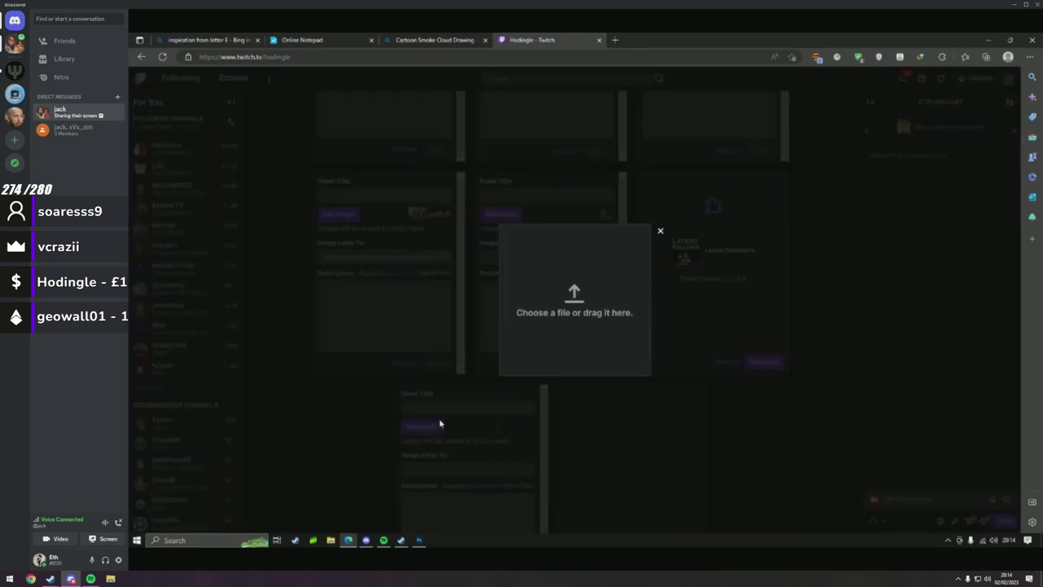
left_click(560, 318)
left_click(293, 114)
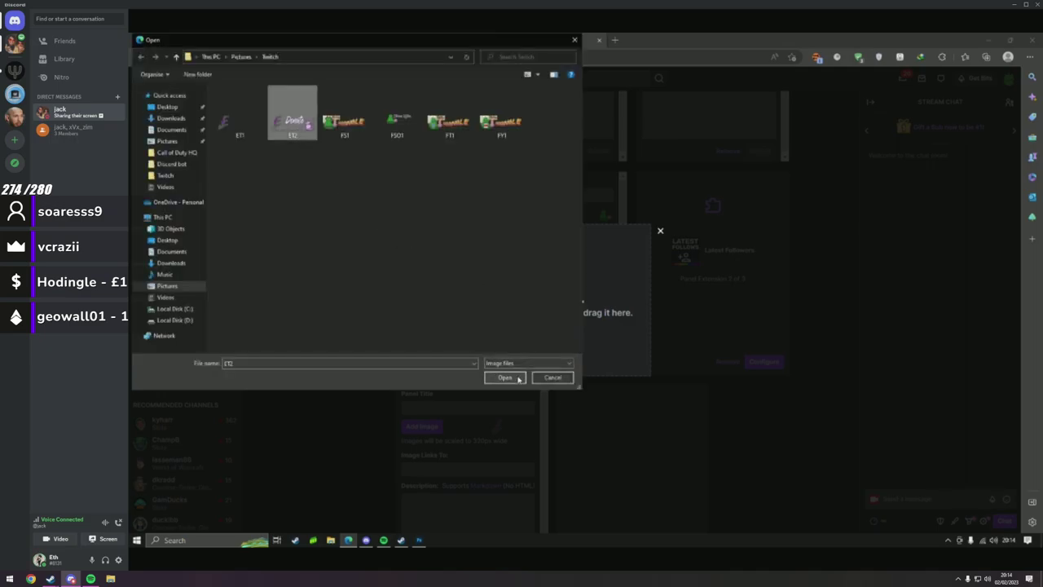
left_click(504, 377)
left_click(554, 329)
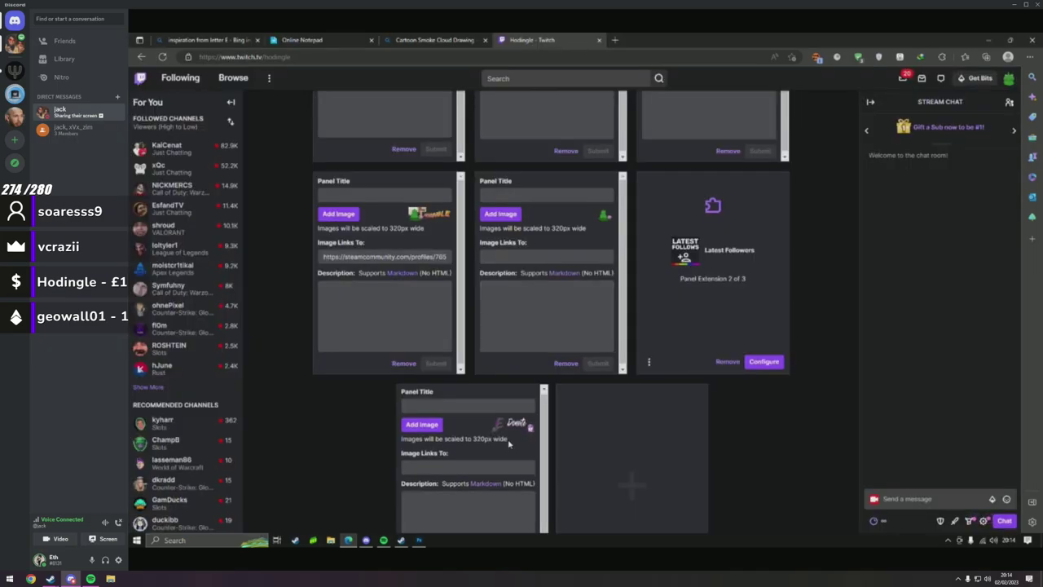
left_click(512, 512)
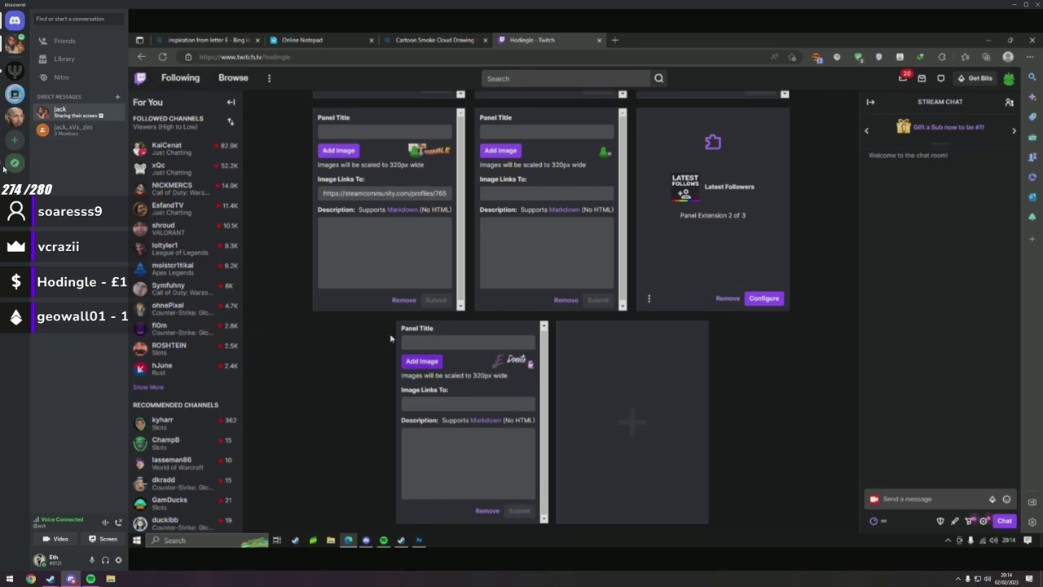
Turn off panel editing and check the new Donate panel among the channel's other panels.
scroll(340, 230, "up", 2)
scroll(340, 229, "up", 5)
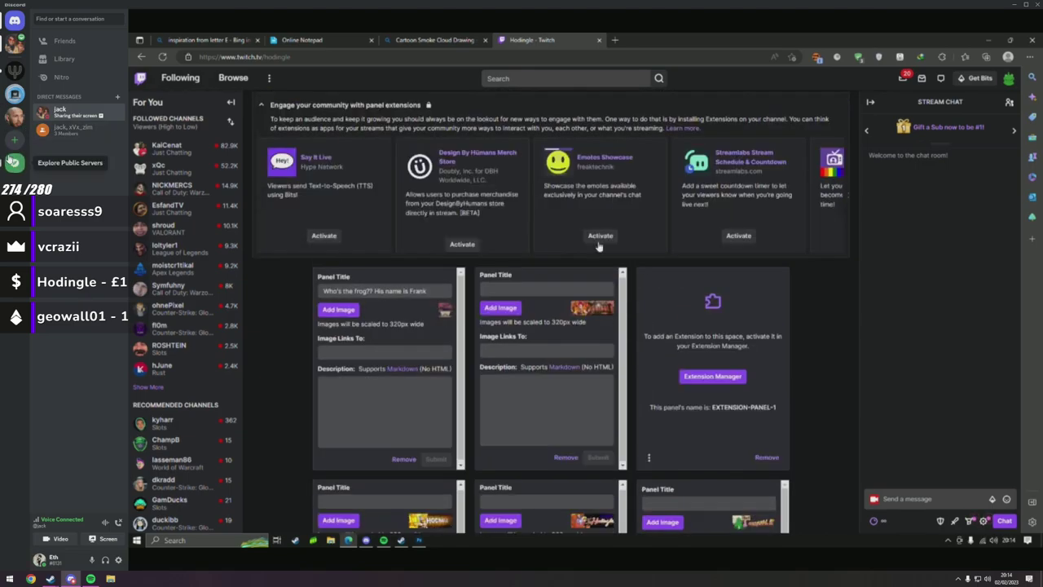
left_click(260, 210)
scroll(407, 279, "down", 2)
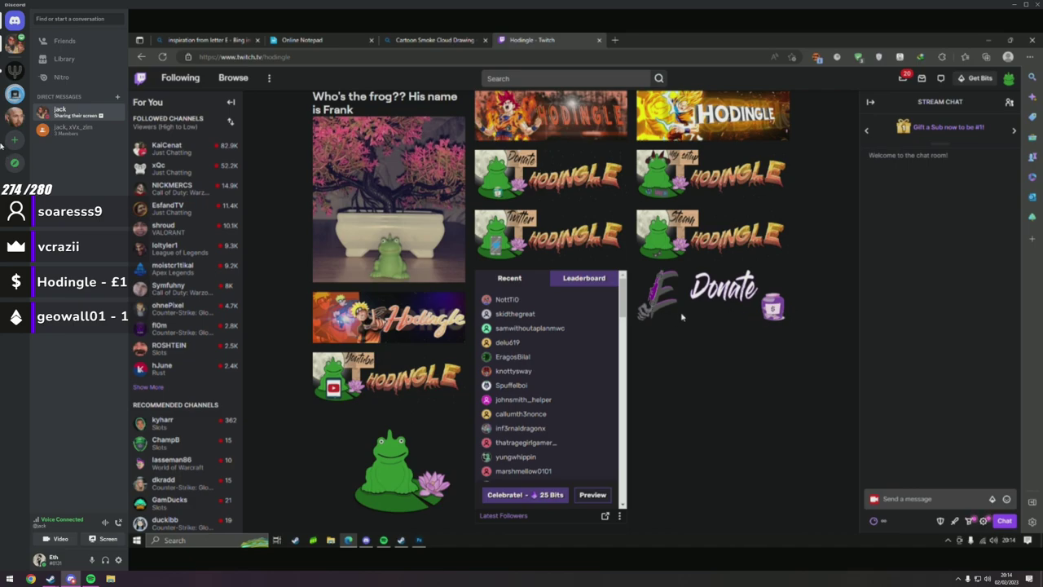
Open the bookmarked Twitch channel in Chrome and examine its existing Donate, YouTube and Twitter panels.
left_click(30, 579)
left_click(36, 39)
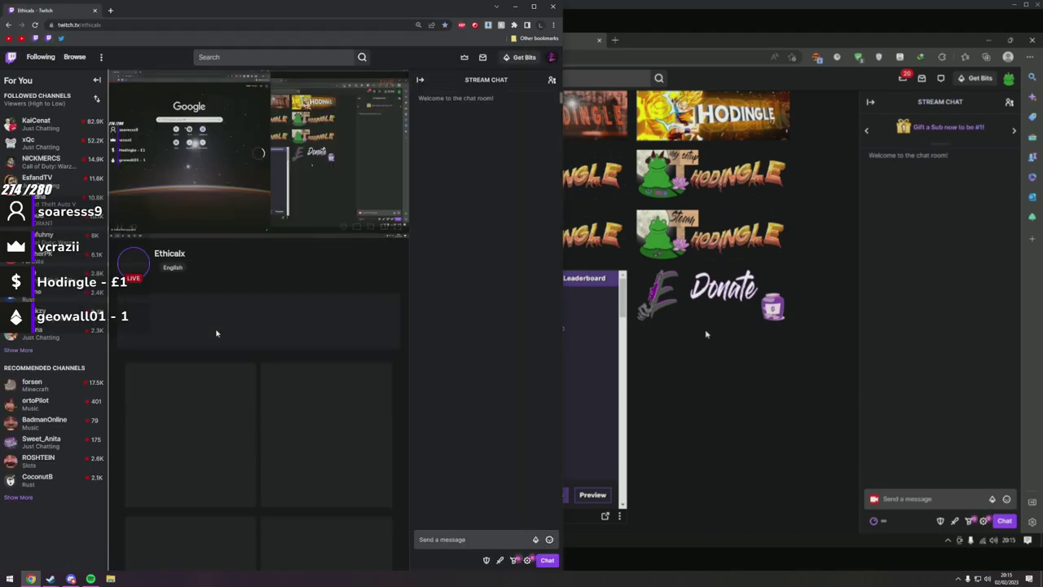
scroll(305, 383, "down", 1)
scroll(305, 378, "down", 2)
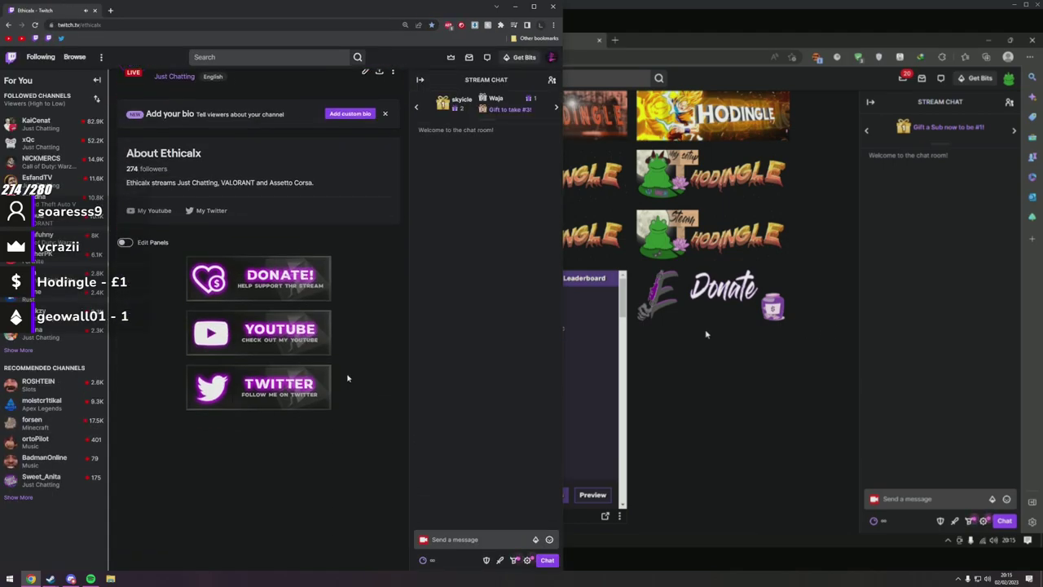
right_click(344, 373)
key("Escape")
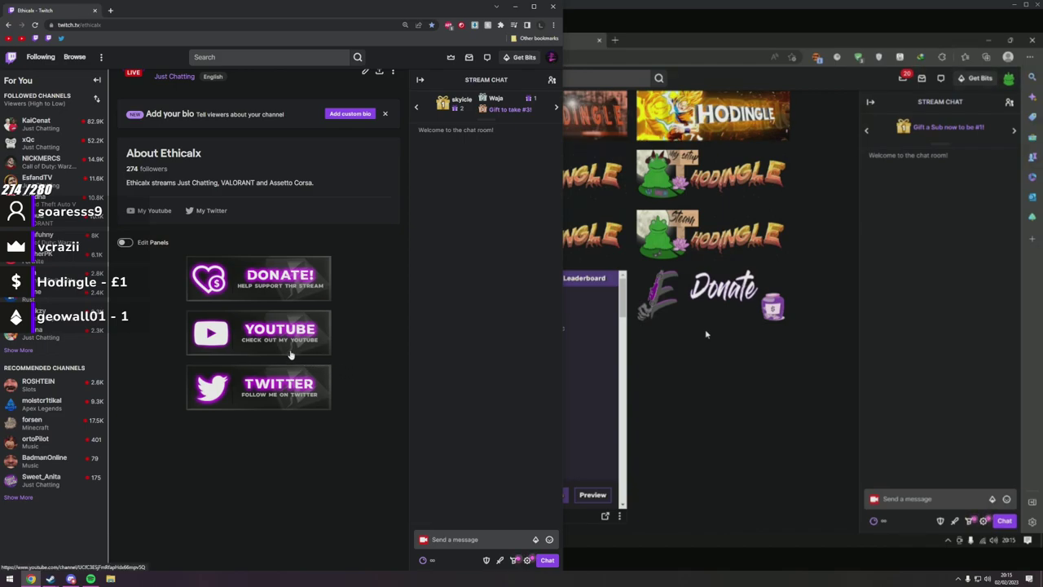
scroll(290, 356, "up", 1)
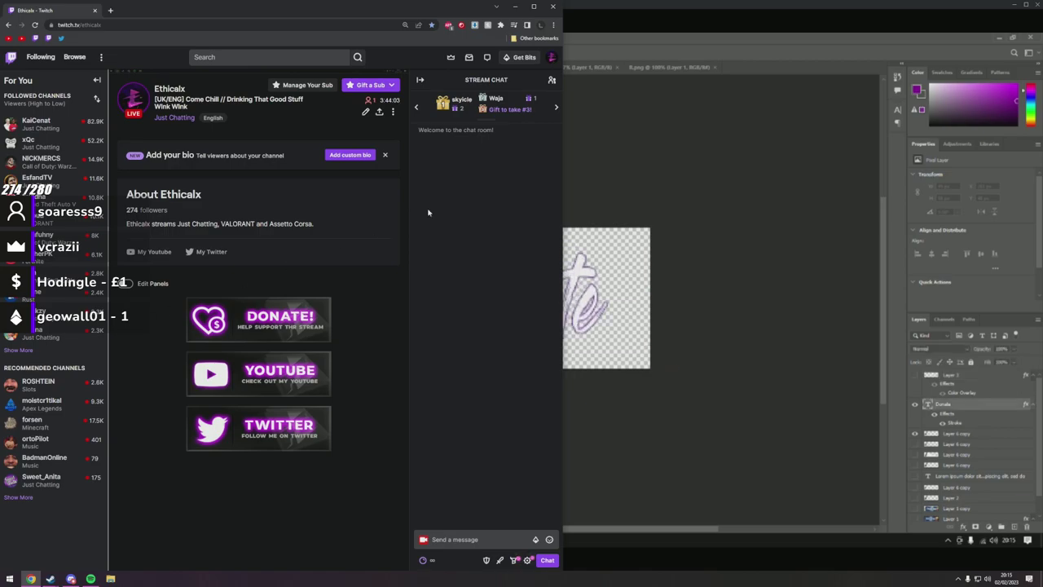
key("alt+Tab")
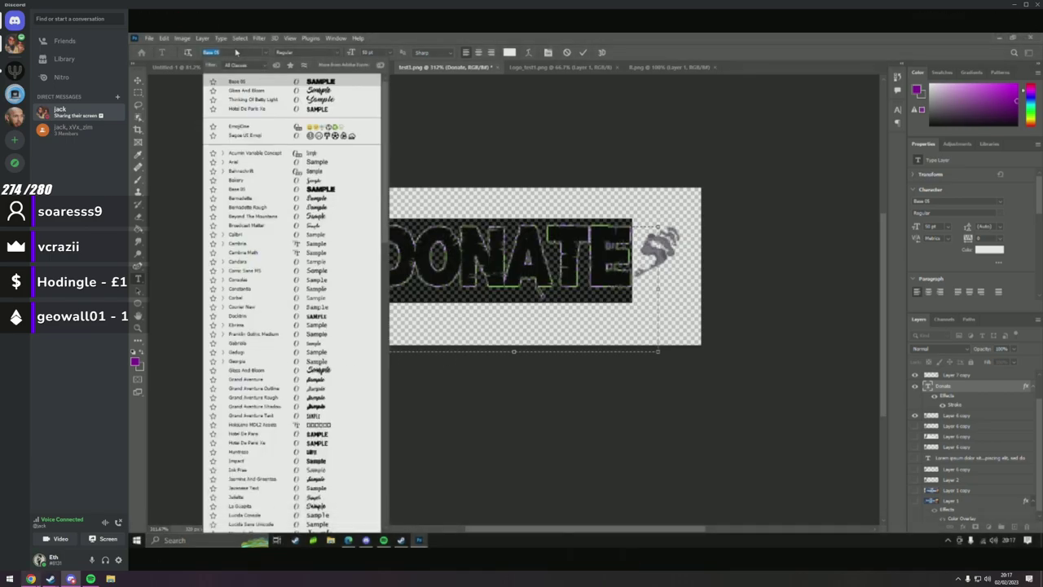
Search Google for "f1 font download" in a new Chrome tab.
left_click(9, 578)
left_click(31, 579)
key("ctrl+t")
type("f1")
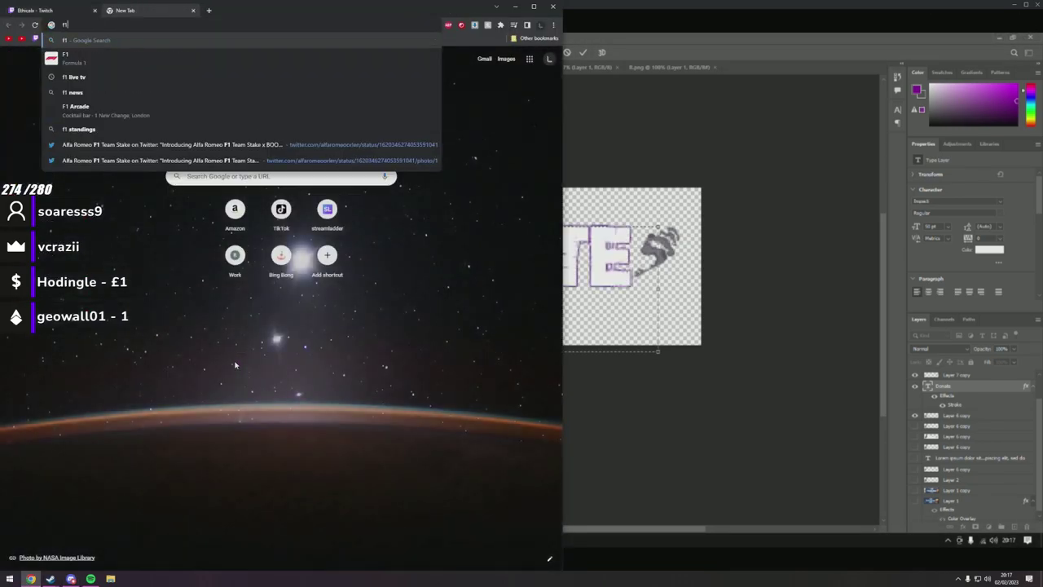
type(" font dow")
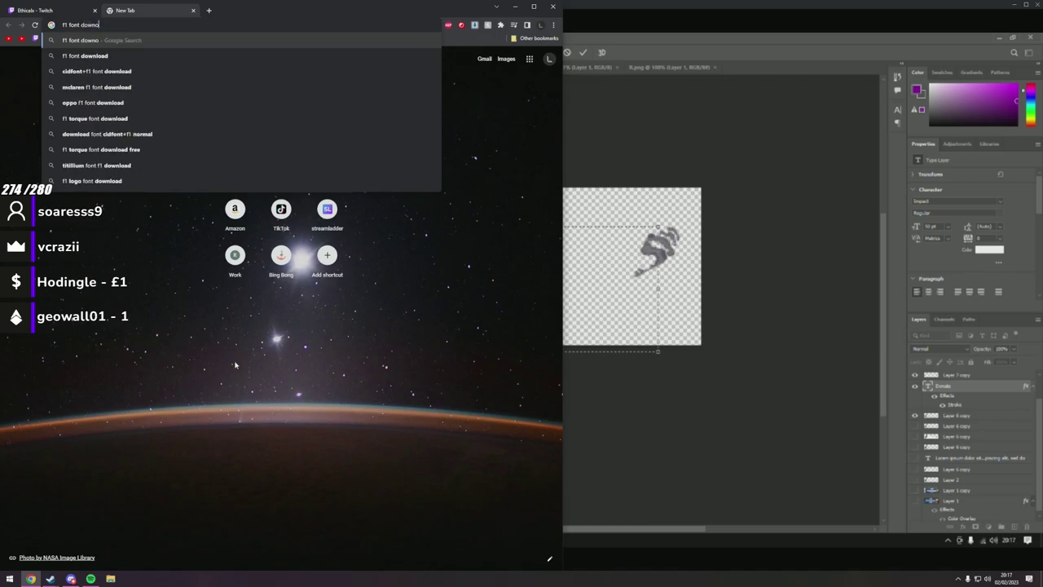
type("nload")
key("Return")
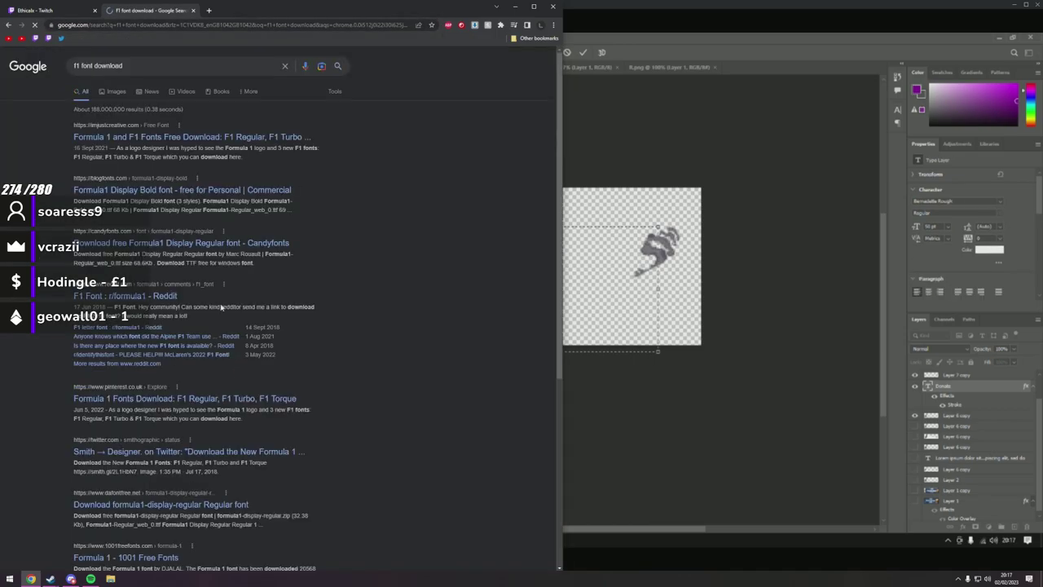
Open the "Formula 1 and F1 Fonts Free Download" result and look over the F1 Turbo, Torque and Regular samples.
left_click(179, 139)
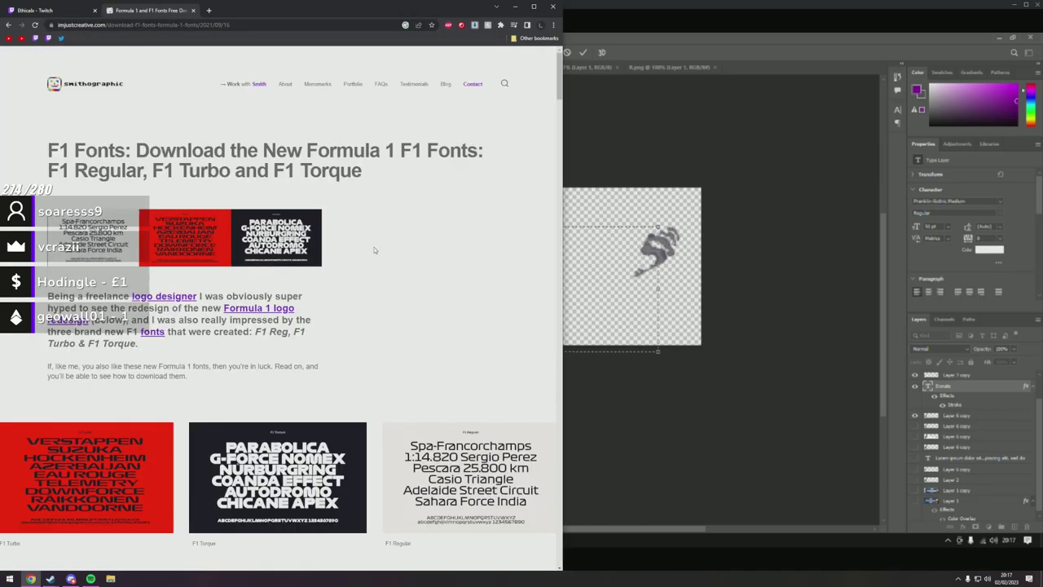
scroll(375, 258, "down", 1)
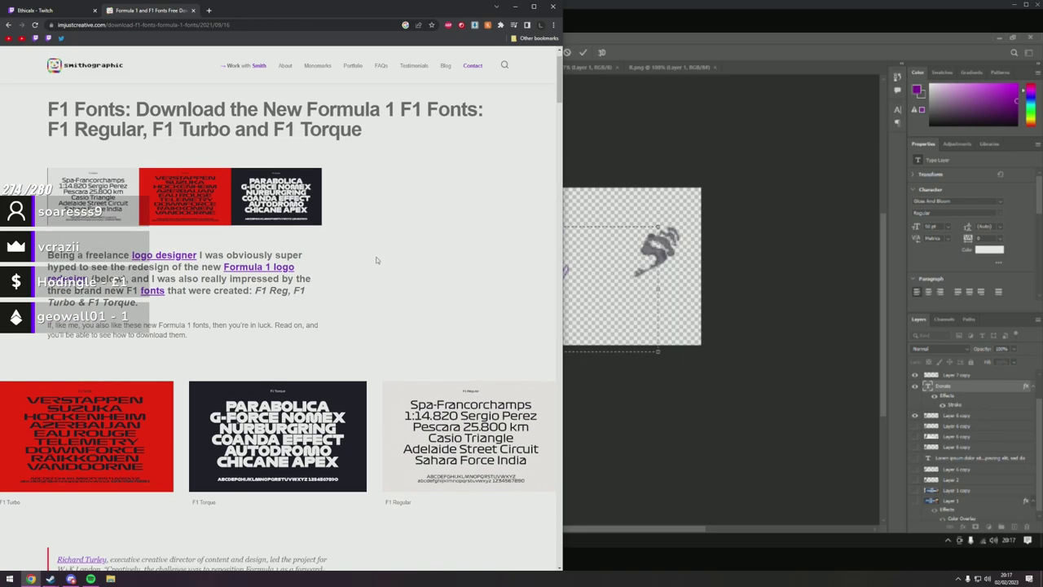
scroll(364, 258, "down", 5)
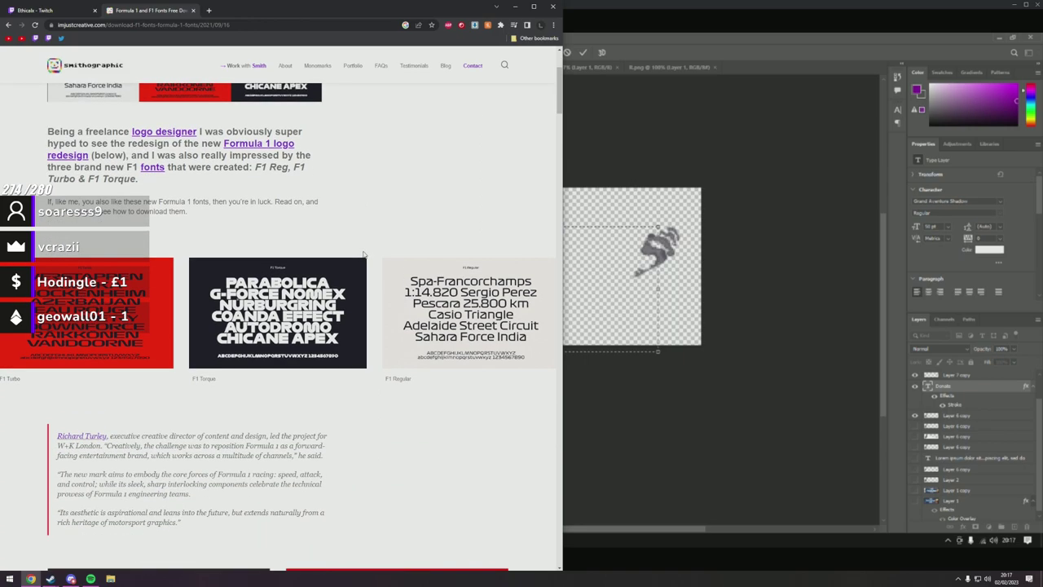
scroll(365, 256, "up", 6)
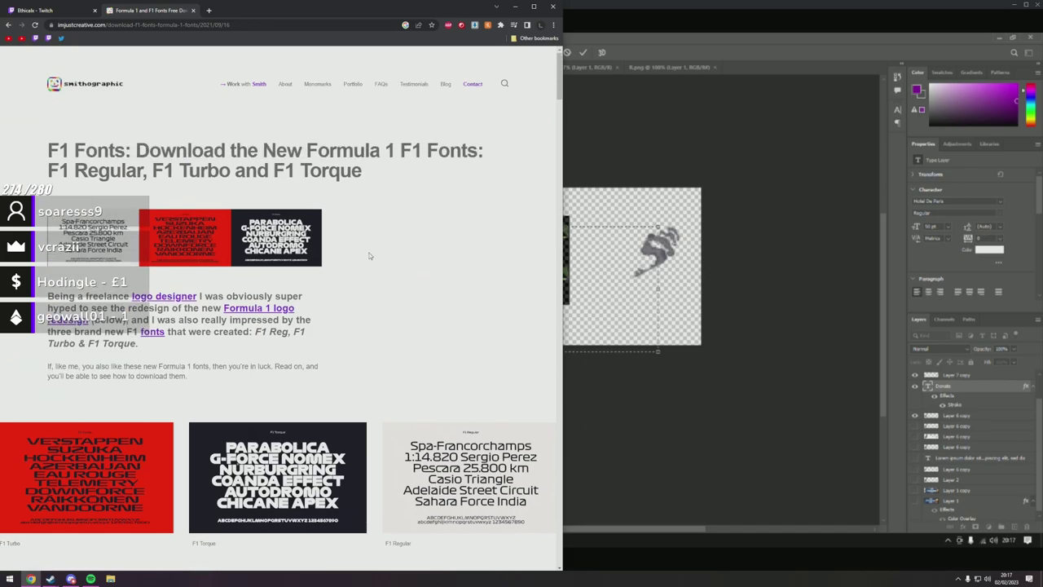
Open the Formula1 Display Bold page on blogfonts.com from the search results and send its link in the Discord direct message chat.
key("alt+Left")
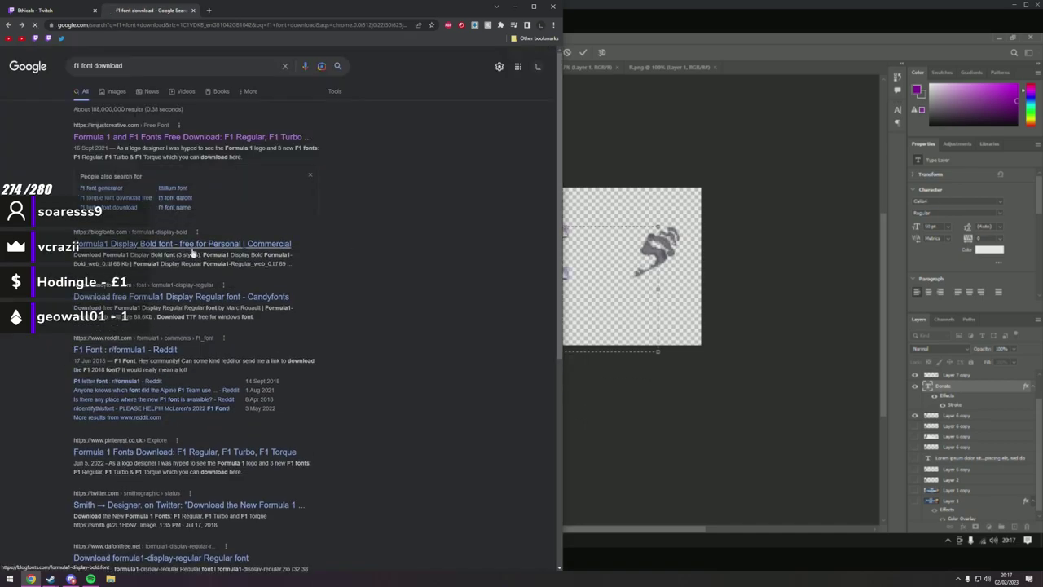
left_click(204, 248)
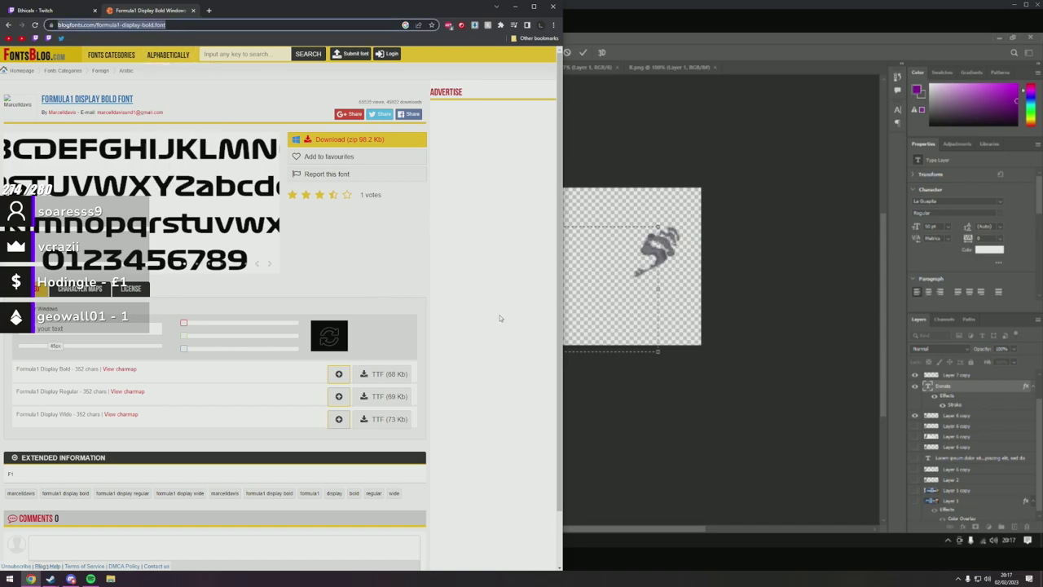
key("alt+Tab")
key("Escape")
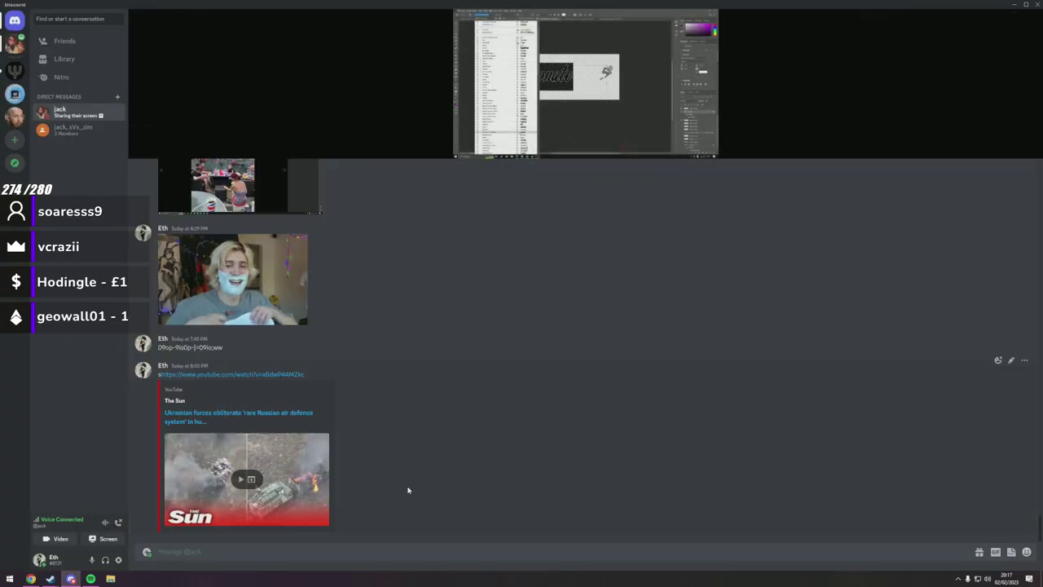
type("https://fontsblog.com/formula1-display-bold-font")
key("Return")
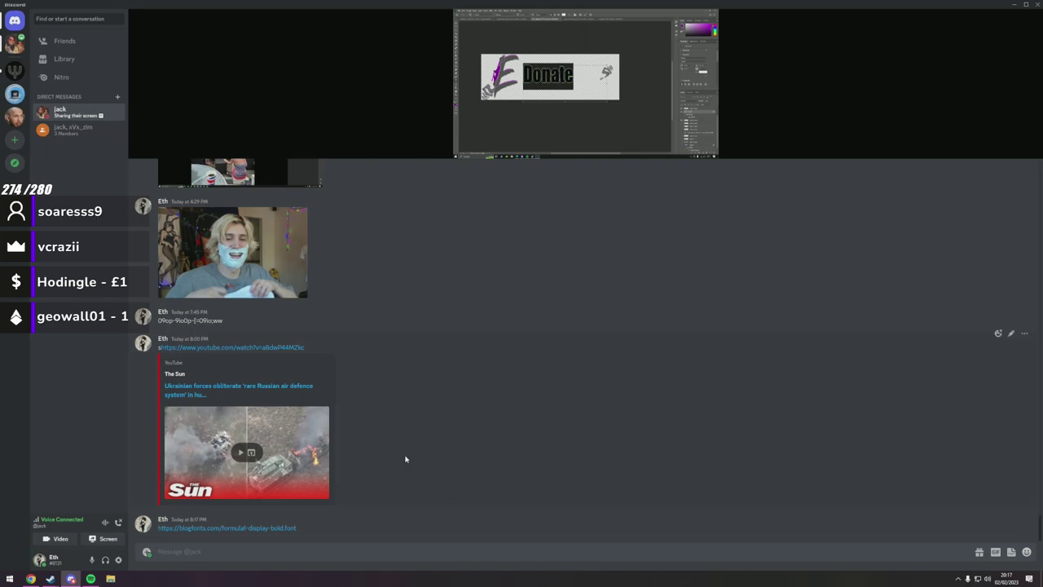
left_click(140, 148)
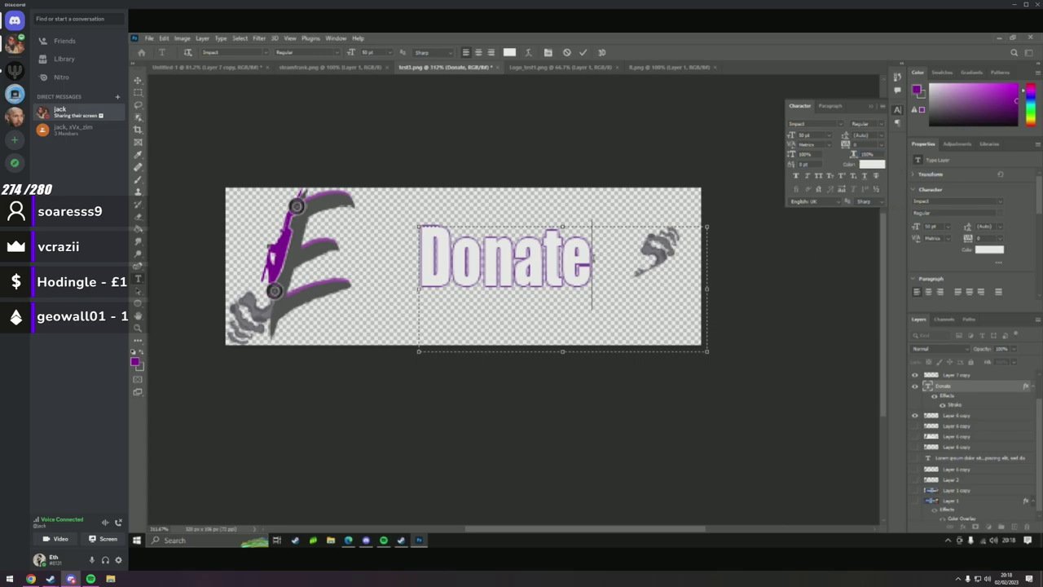
Widen the whole "Donate" text by increasing its horizontal scale and move it left beside the E logo.
key("ctrl+a")
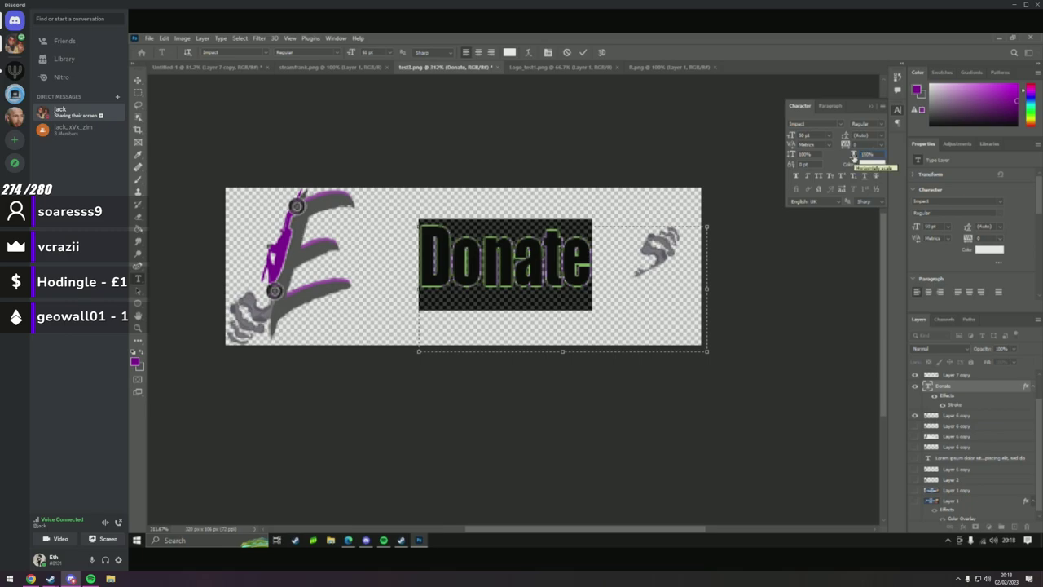
left_click_drag(854, 156, 855, 156)
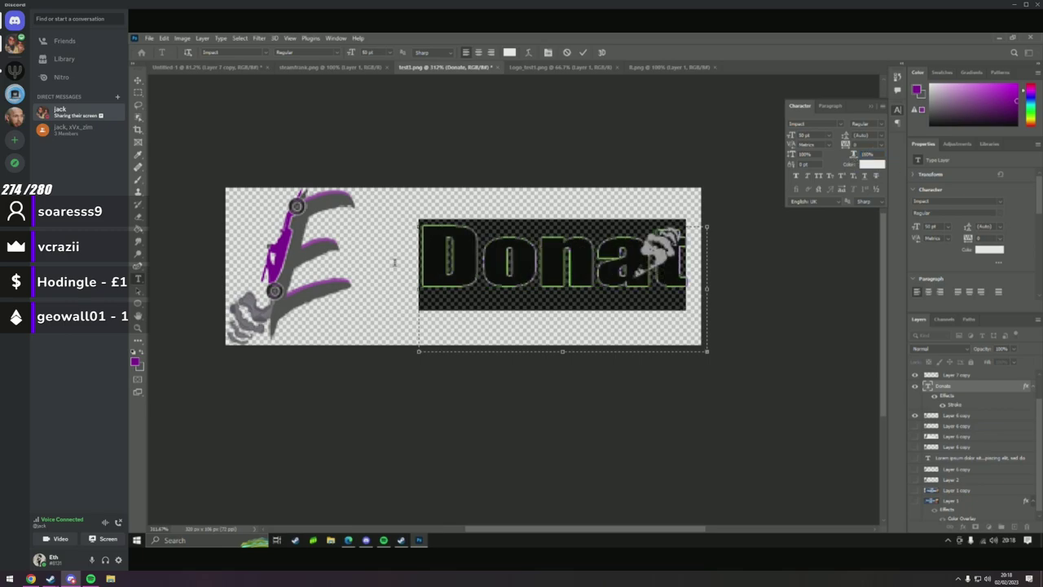
key("Left")
key("shift+Right")
left_click(138, 80)
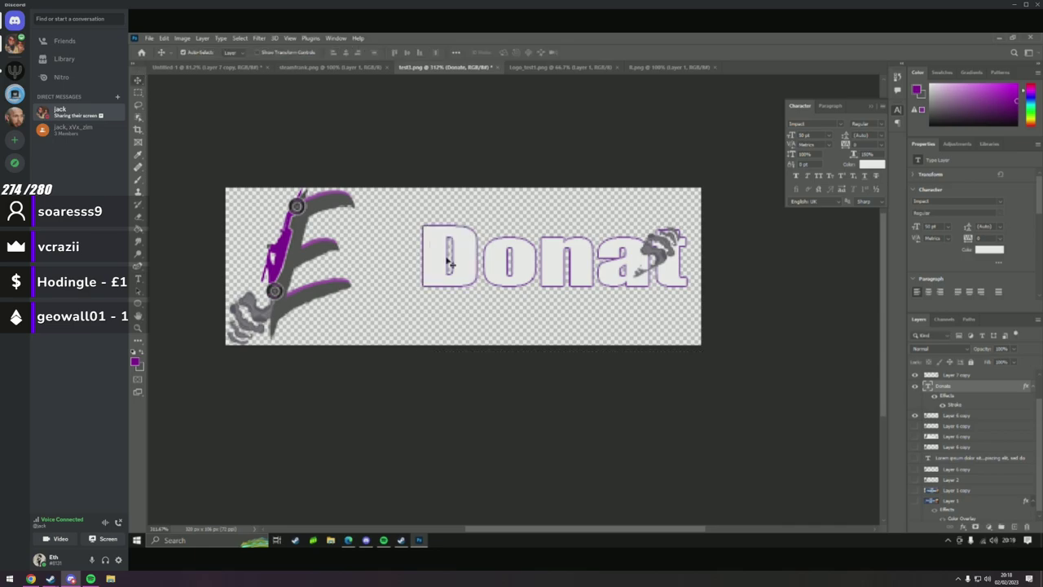
left_click_drag(454, 267, 409, 268)
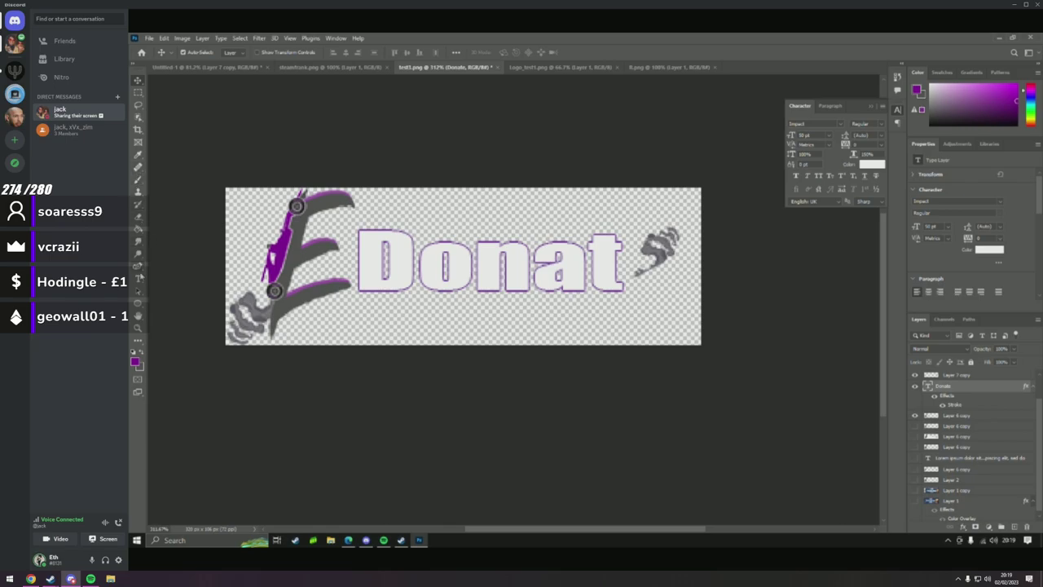
Complete the text layer so that it reads "Donate" by adding the missing lowercase "e".
left_click(138, 278)
left_click(474, 269)
left_click(622, 269)
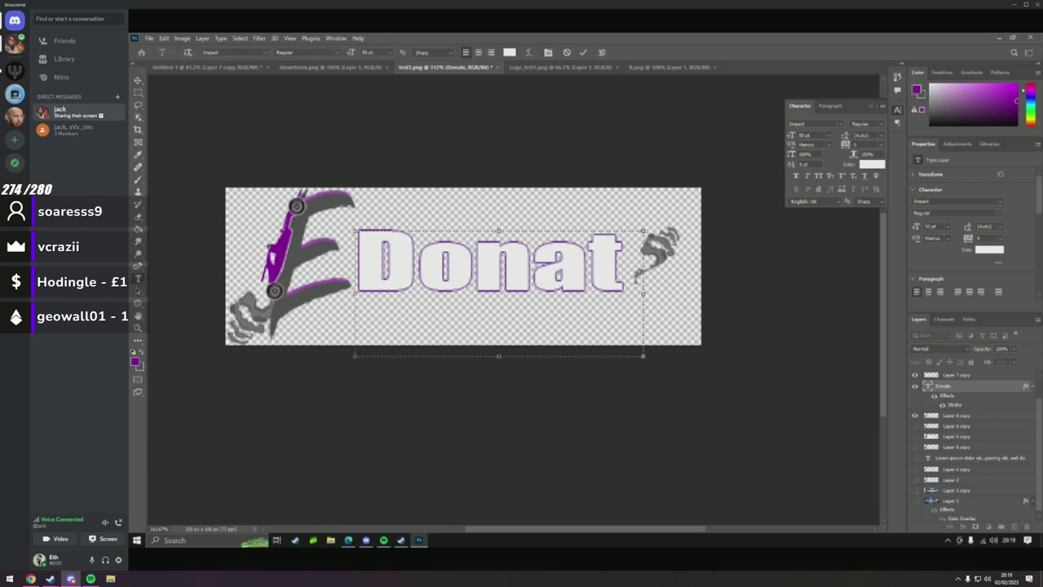
type("Ee")
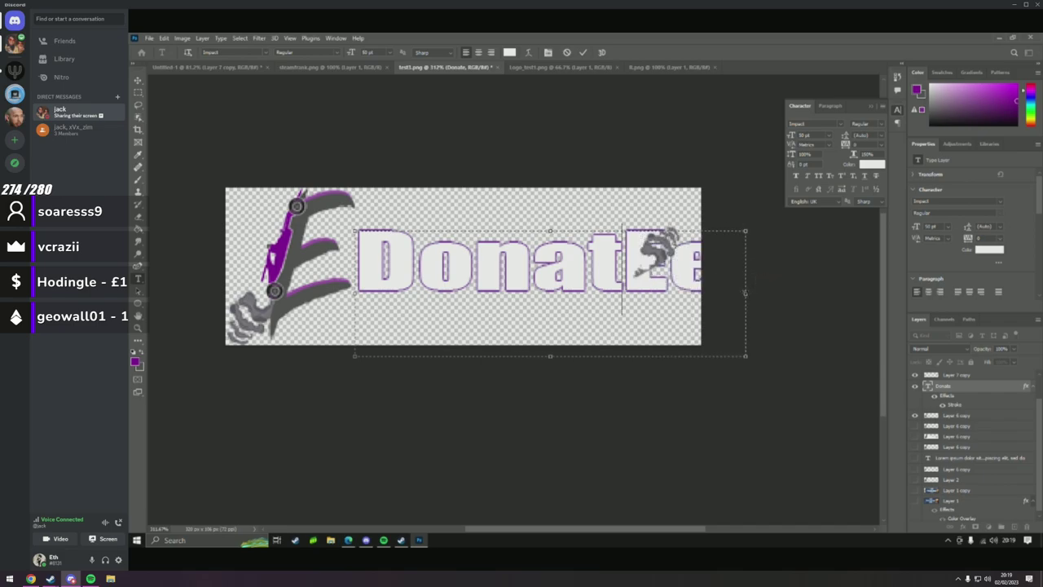
key("BackSpace")
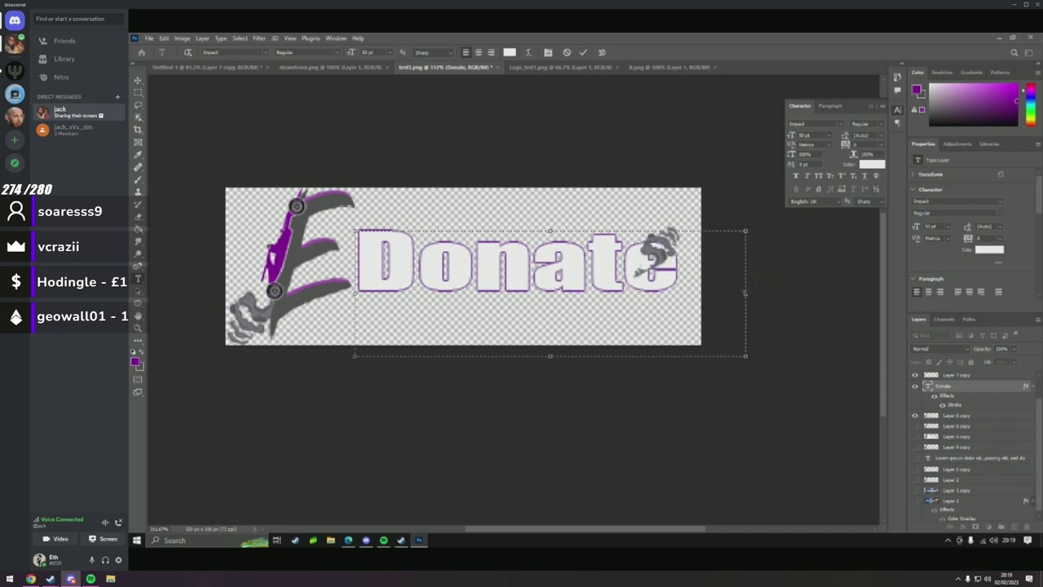
Move the grey smoke puff up off the final letter of "Donate", then delete its layer, "Layer 7 copy".
left_click(138, 80)
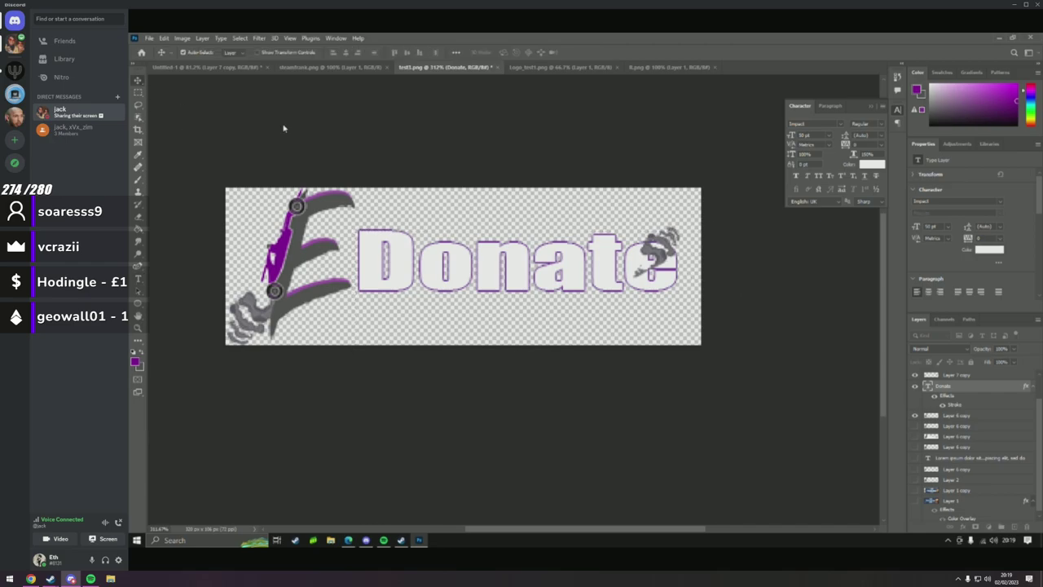
left_click_drag(662, 248, 662, 213)
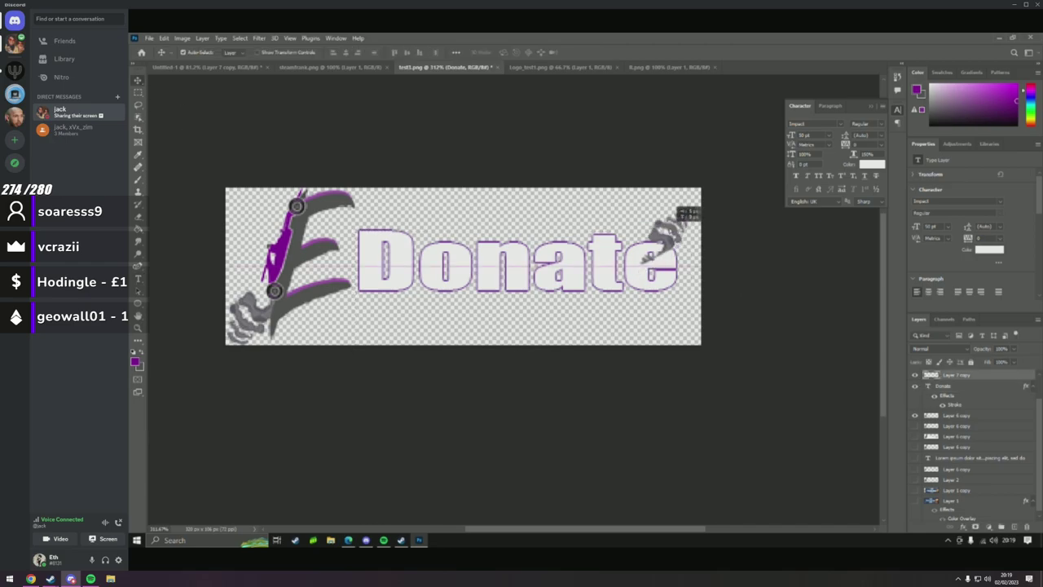
right_click(1005, 377)
left_click(921, 172)
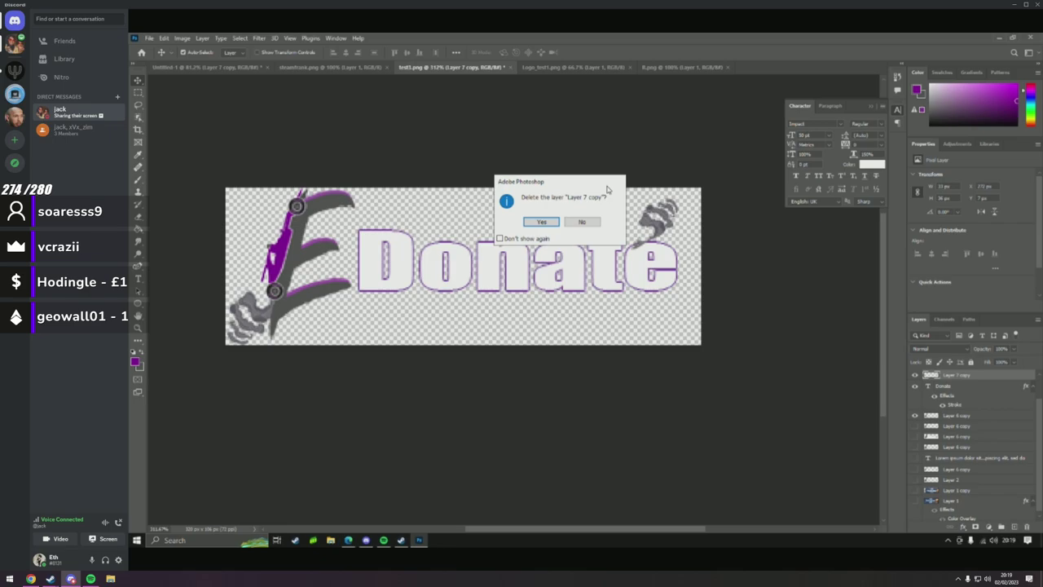
left_click(541, 222)
Swap the layout so the E logo stands at the right end of the canvas and "Donate" sits vertically centred to its left.
left_click_drag(462, 259, 484, 322)
left_click_drag(295, 277, 588, 264)
left_click_drag(507, 321, 371, 226)
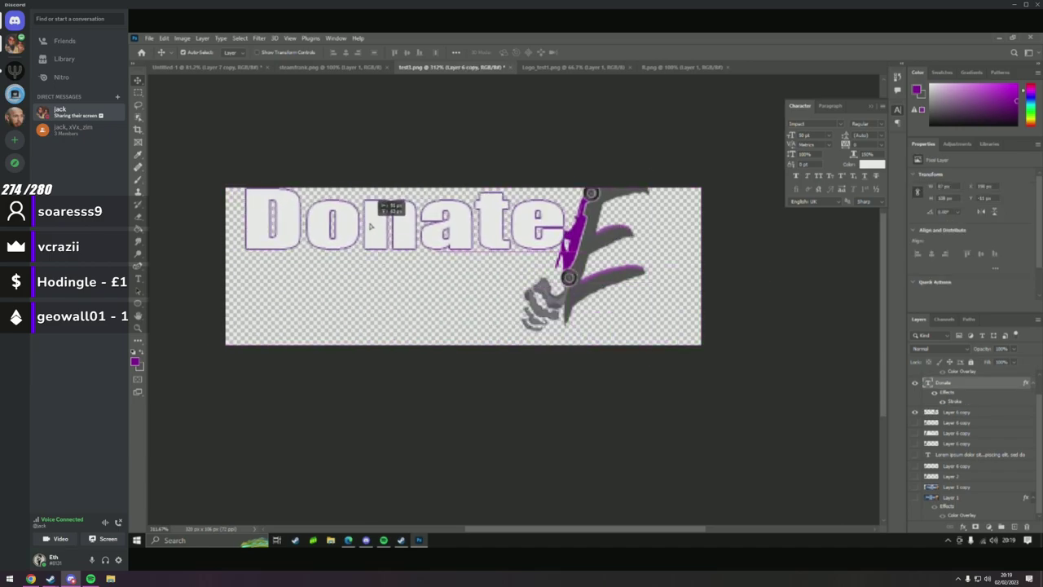
left_click_drag(591, 254, 594, 276)
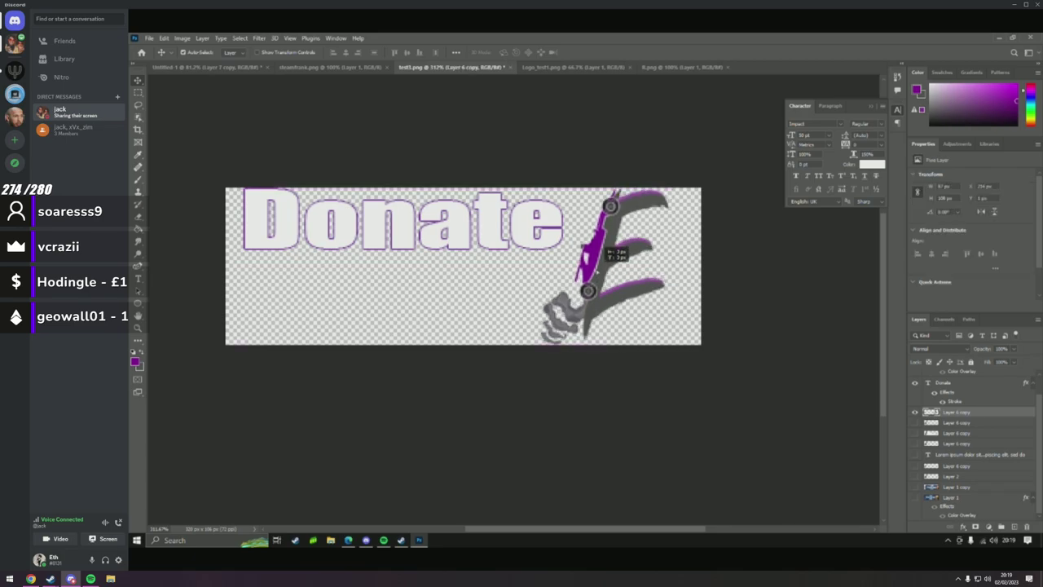
left_click_drag(526, 242, 522, 277)
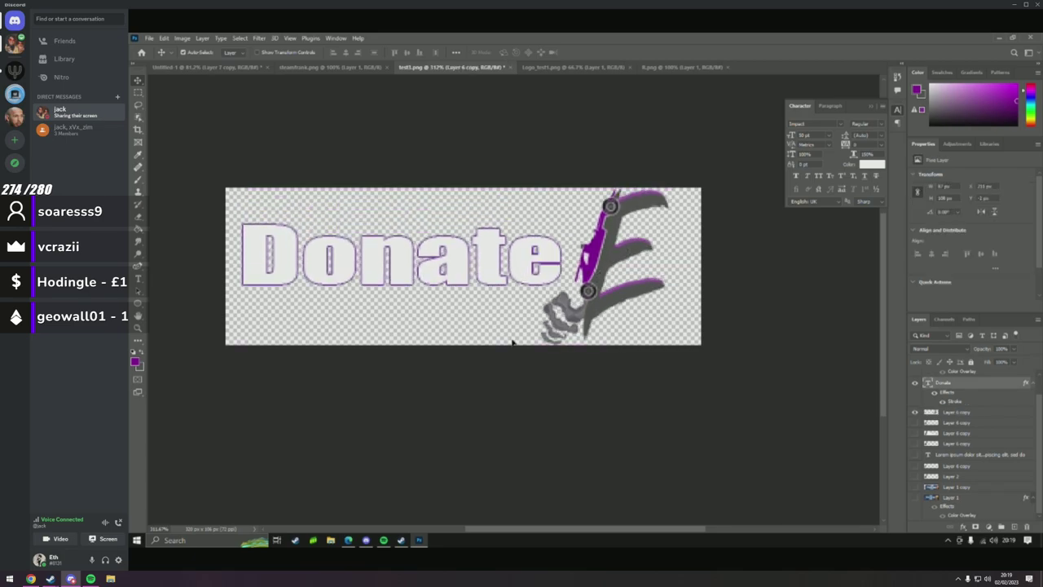
Change the stroke colour of the "Donate" text to a deeper purple matching the car in the E logo.
scroll(344, 272, "down", 1)
scroll(344, 272, "up", 3)
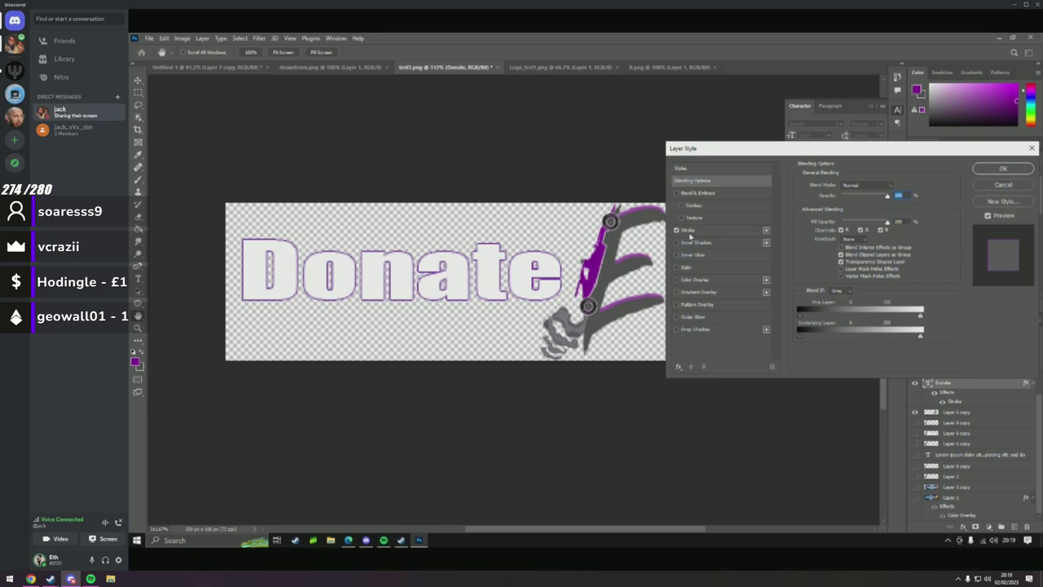
left_click(690, 236)
left_click(823, 250)
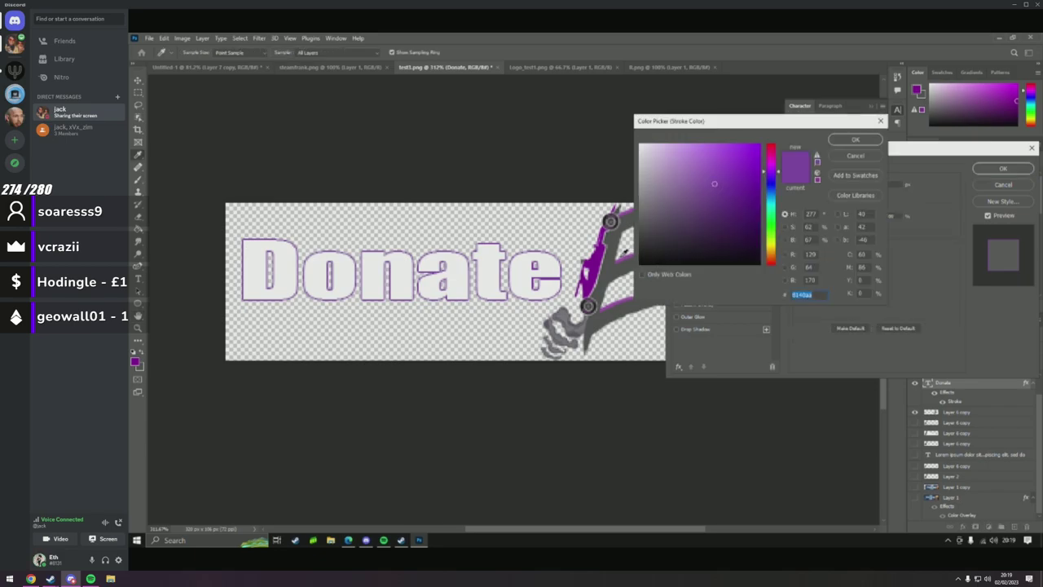
left_click(759, 193)
left_click(855, 140)
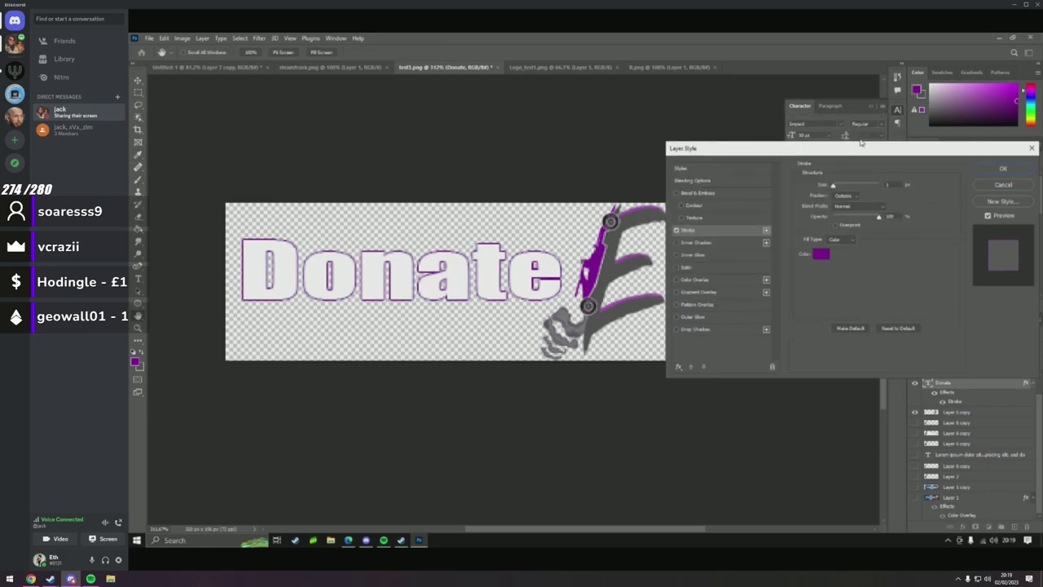
left_click(1001, 169)
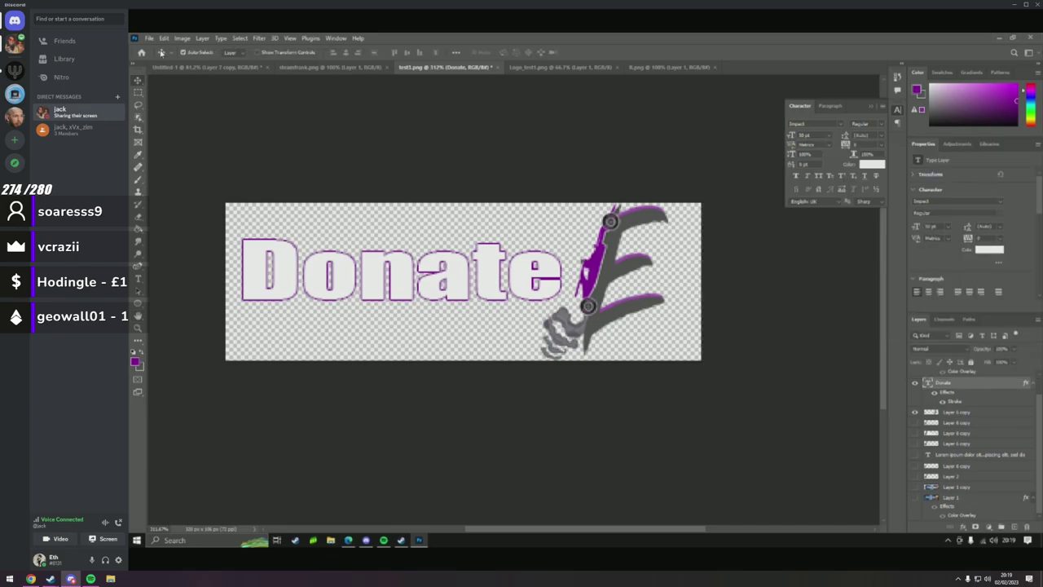
Export the 320 x 106 px graphic as a PNG to the Twitch pictures folder, replacing the existing ET2 file.
left_click(150, 39)
mouse_move(223, 189)
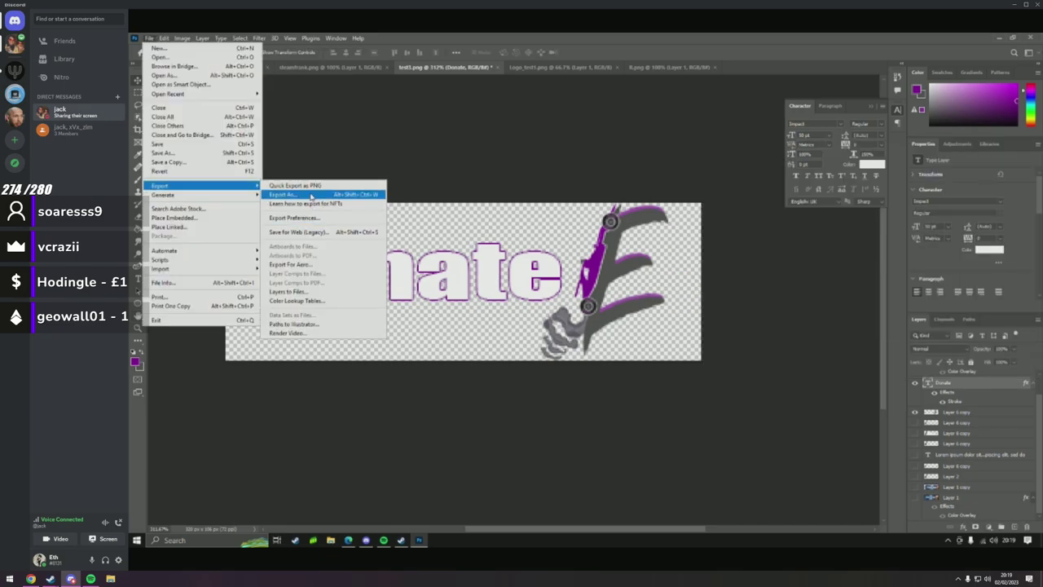
left_click(326, 201)
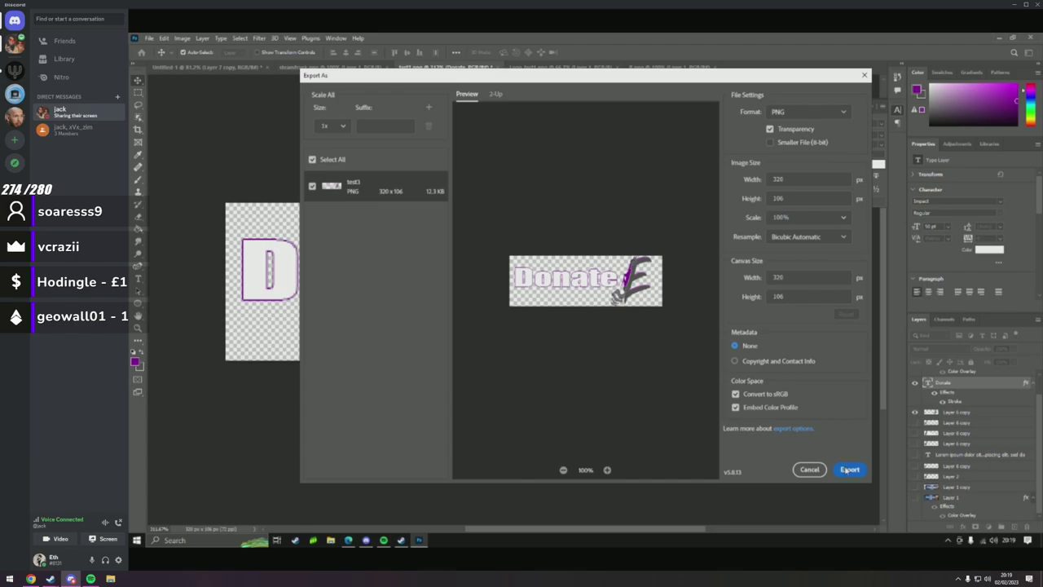
left_click(849, 470)
left_click(464, 173)
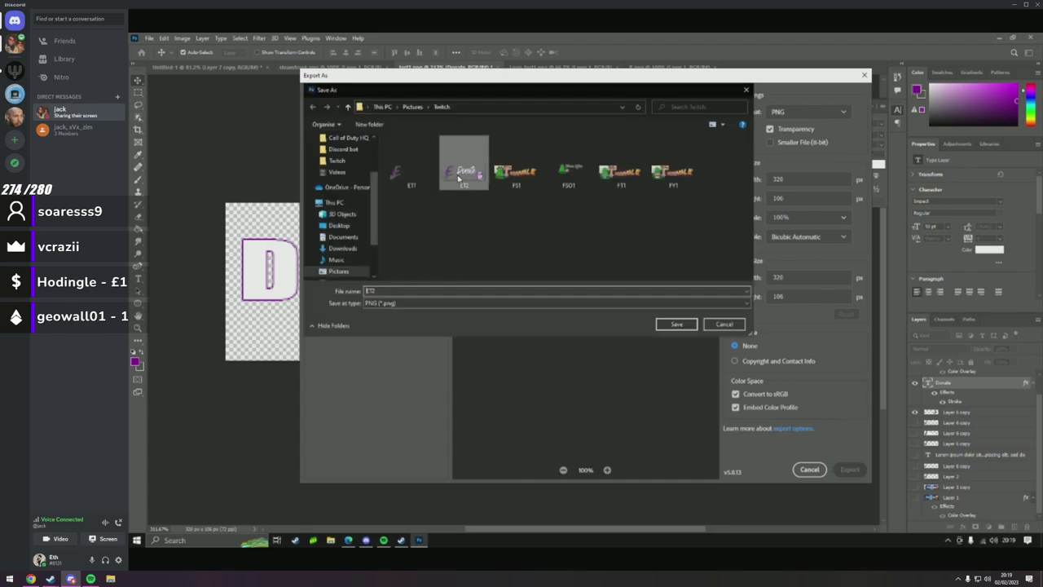
left_click(676, 324)
left_click(609, 287)
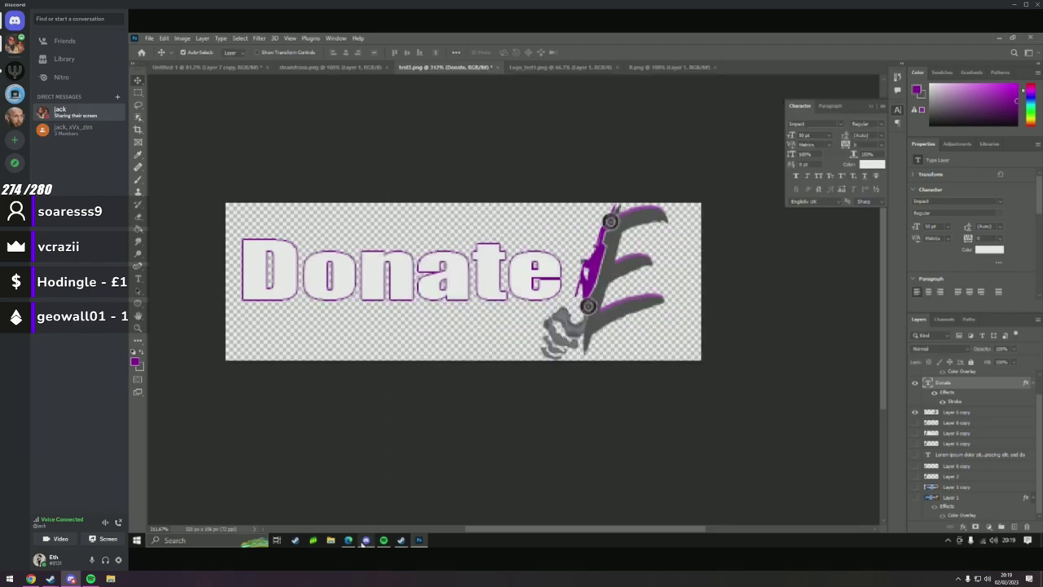
Switch to the Twitch channel page, enable panel editing, and upload ET2 as the last panel's image and submit it.
key("alt+Tab")
scroll(455, 422, "up", 3)
left_click(259, 274)
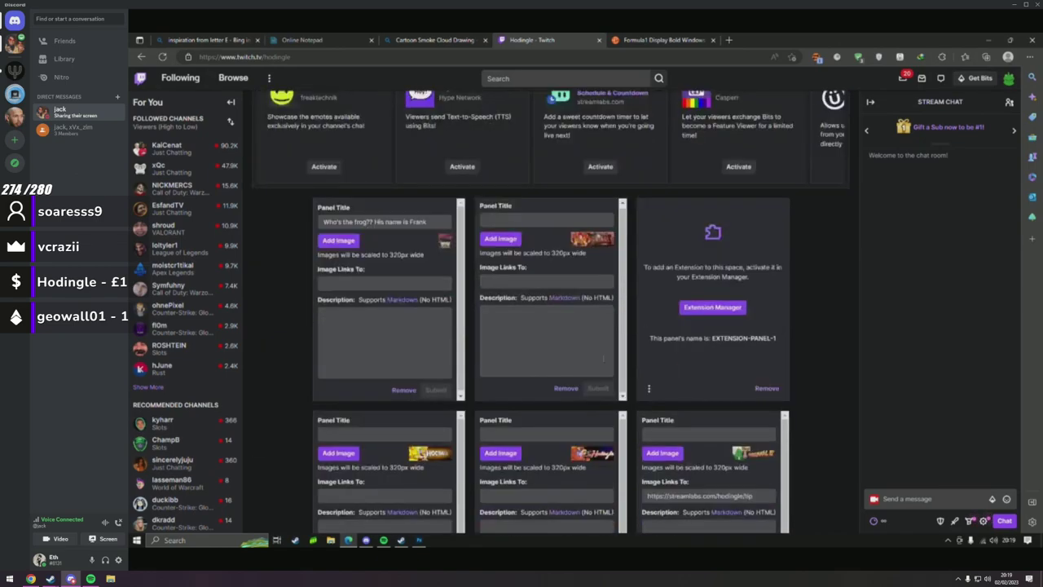
scroll(551, 326, "down", 3)
scroll(459, 416, "down", 5)
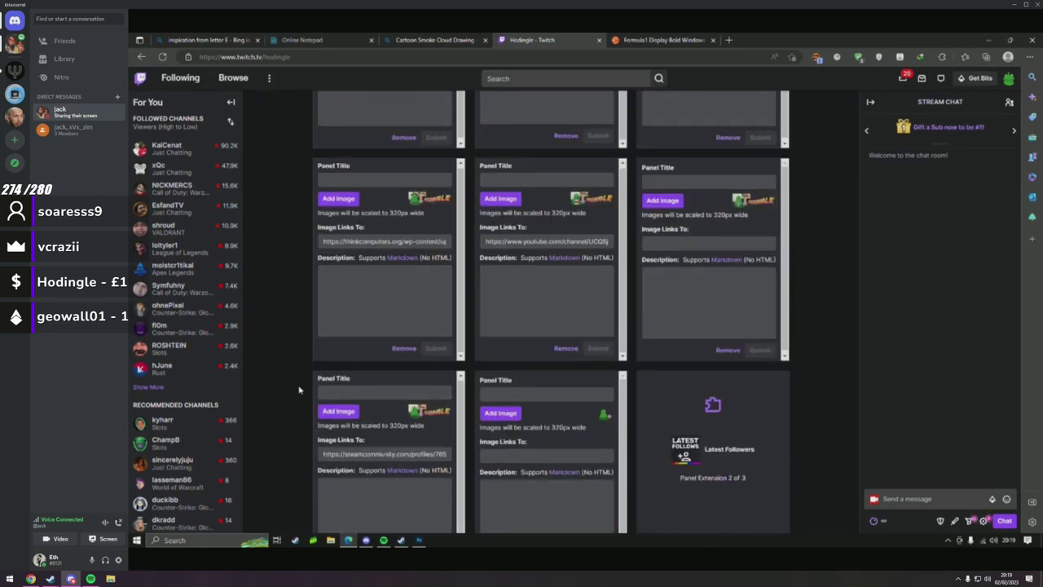
left_click(415, 366)
left_click(551, 328)
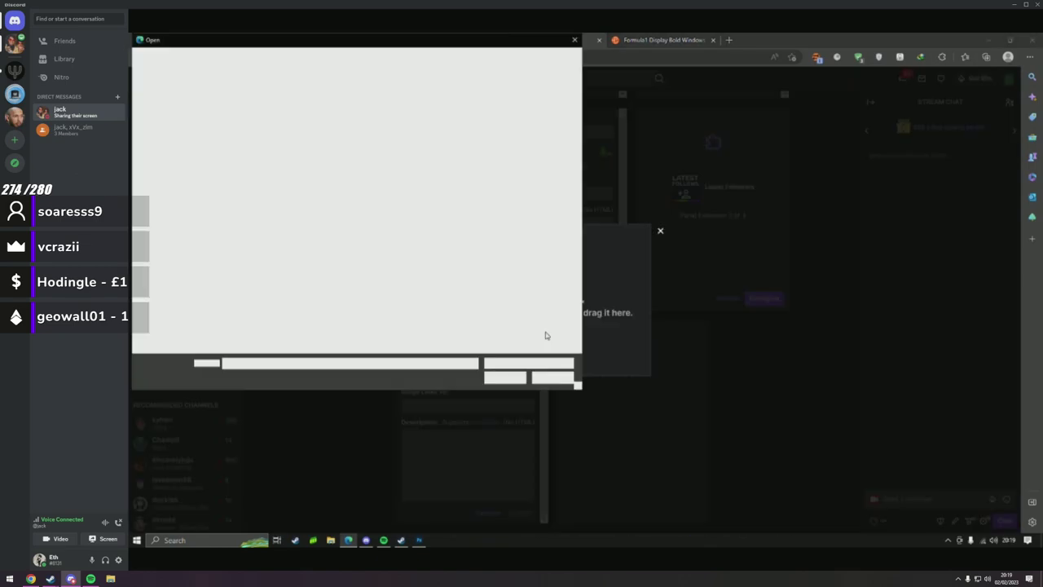
left_click(292, 121)
left_click(504, 377)
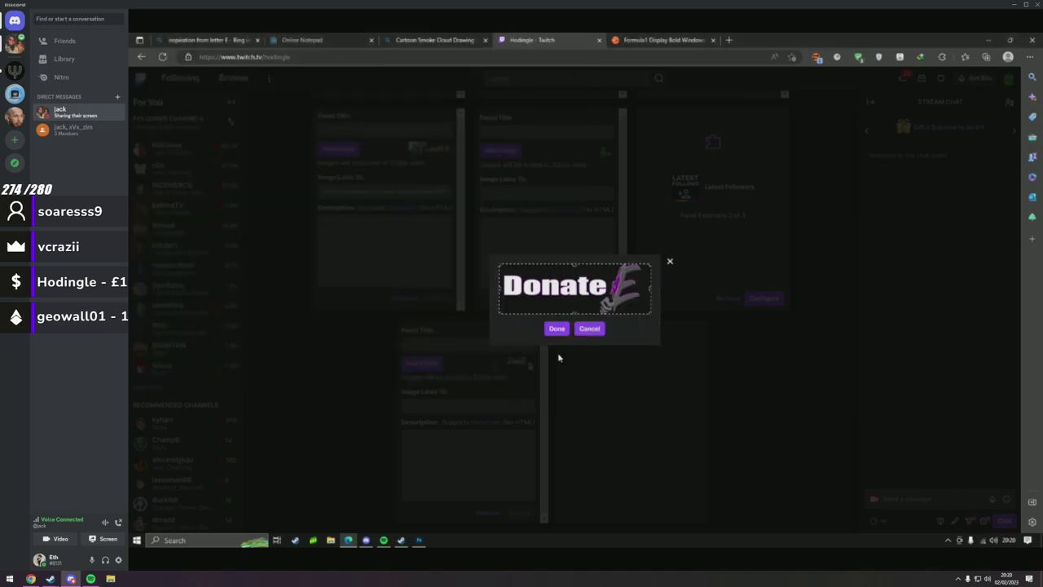
left_click(556, 329)
left_click(513, 513)
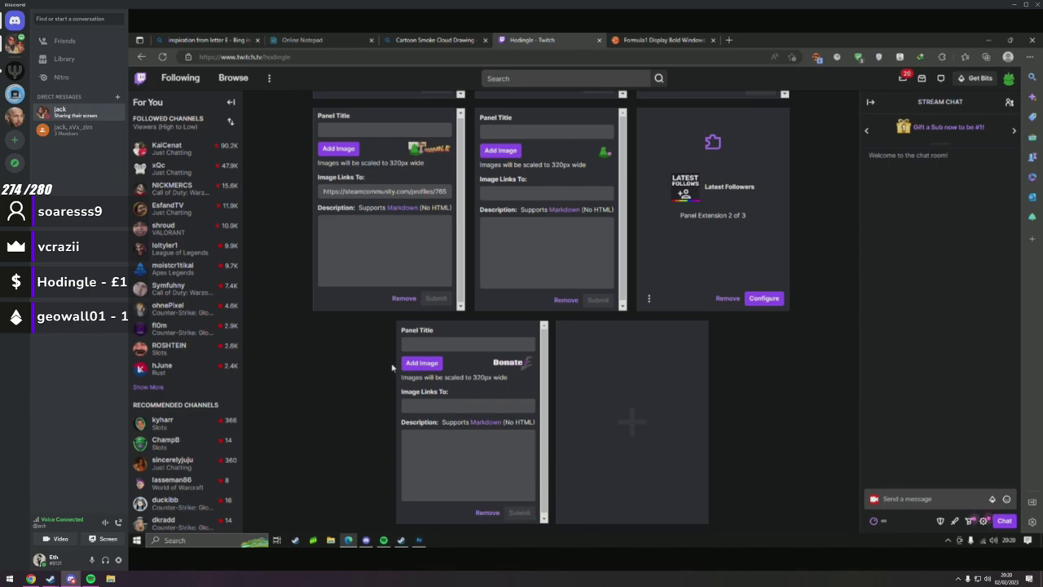
Turn off panel editing and check how the "Donate" panel looks among the channel's panels.
scroll(309, 285, "up", 4)
scroll(309, 284, "up", 8)
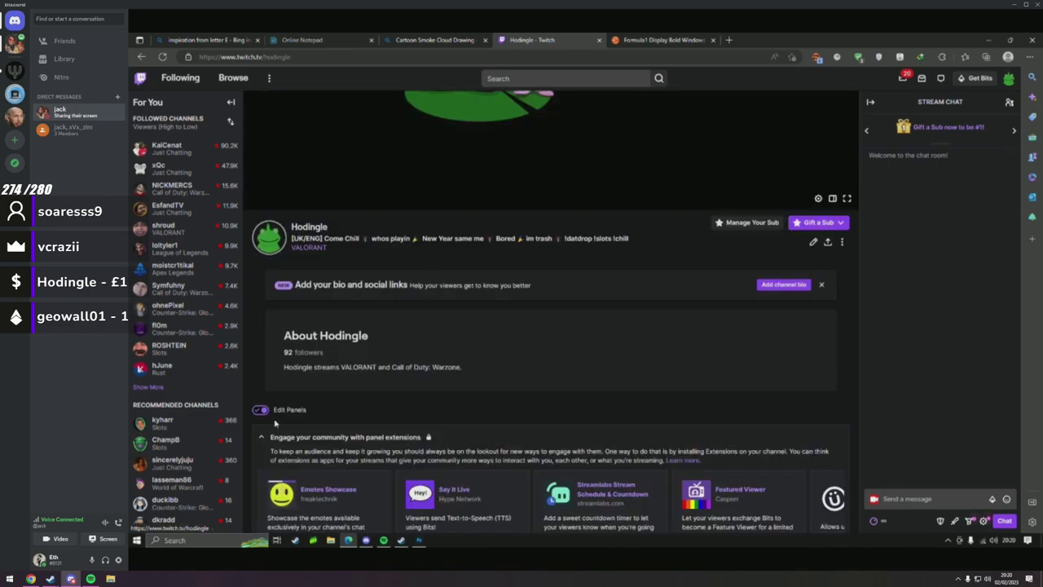
left_click(261, 410)
scroll(261, 410, "down", 4)
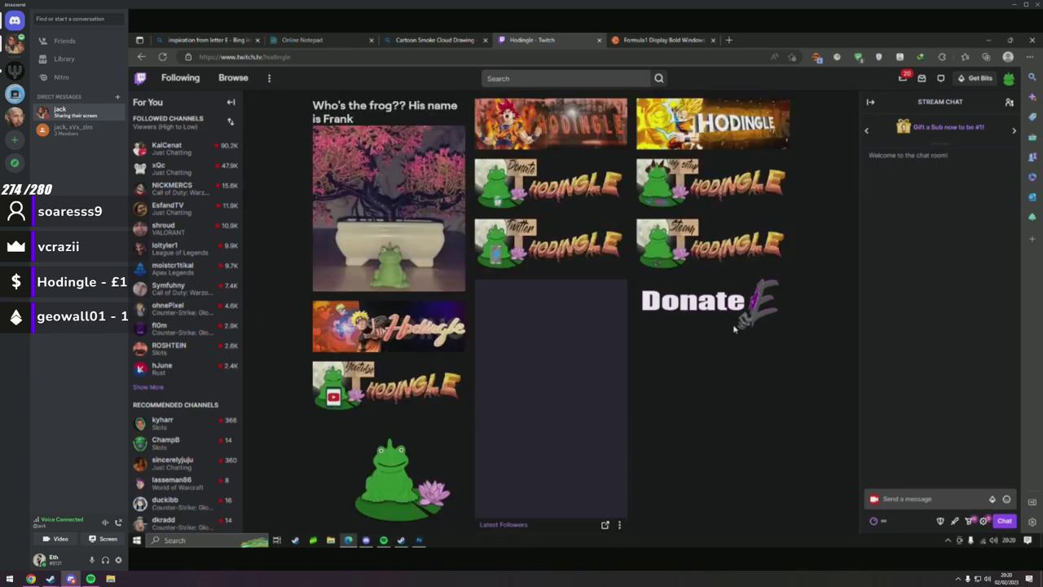
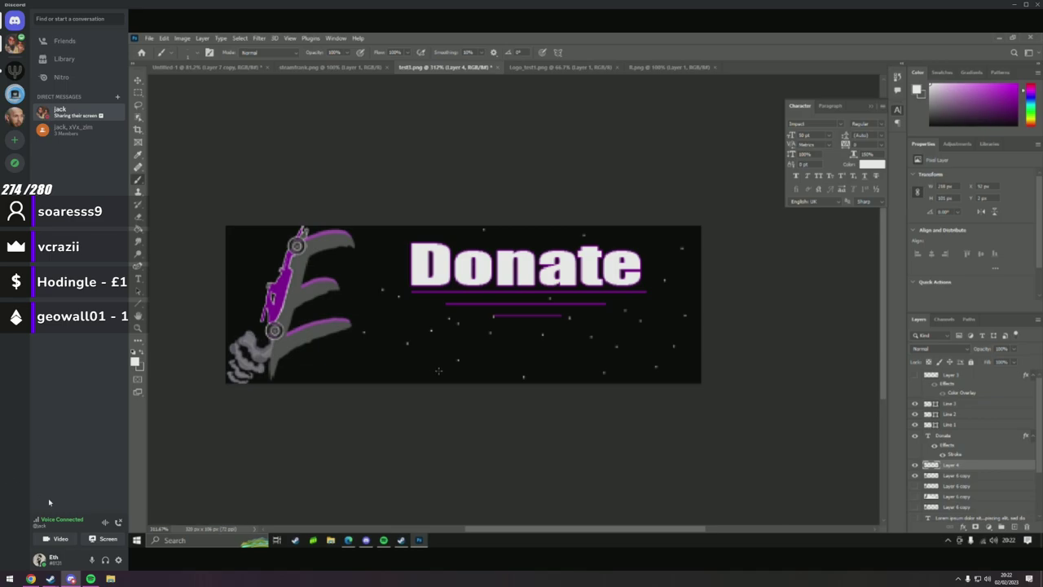
Switch to Chrome and search Google Images for "stars png".
left_click(30, 579)
type("stars pmn")
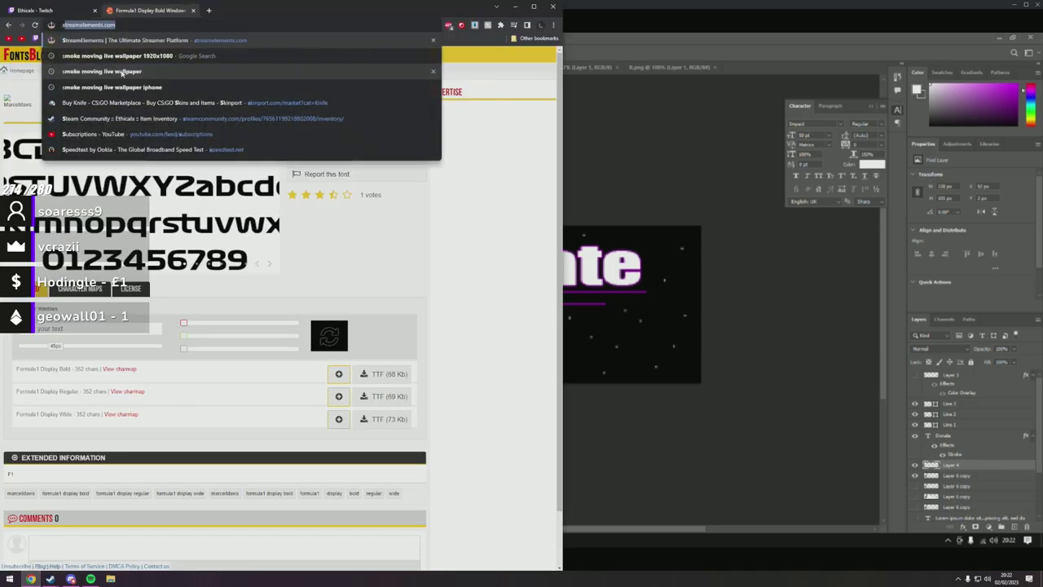
key("BackSpace")
key("BackSpace")
type("ng")
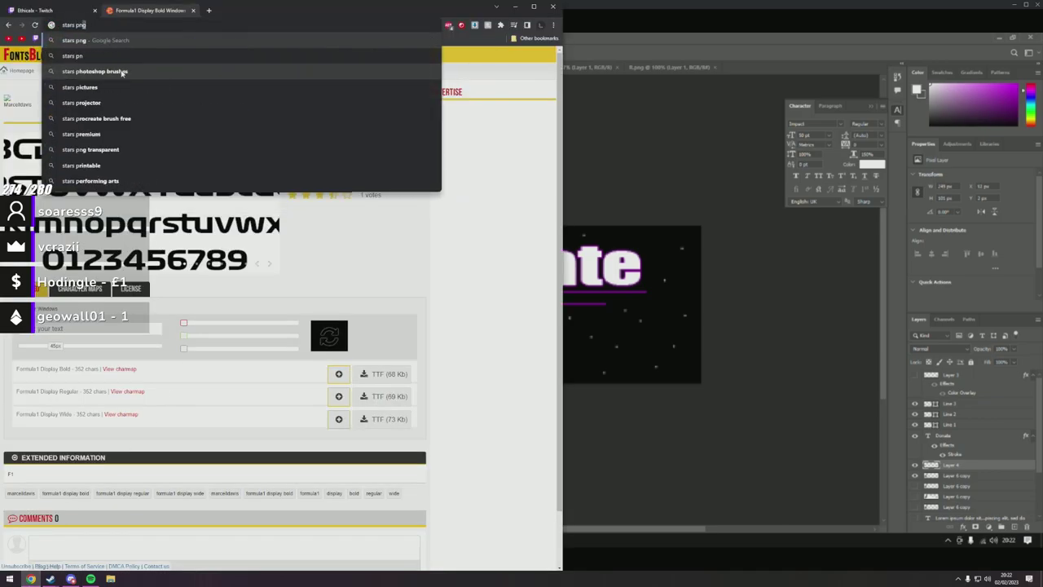
key("Return")
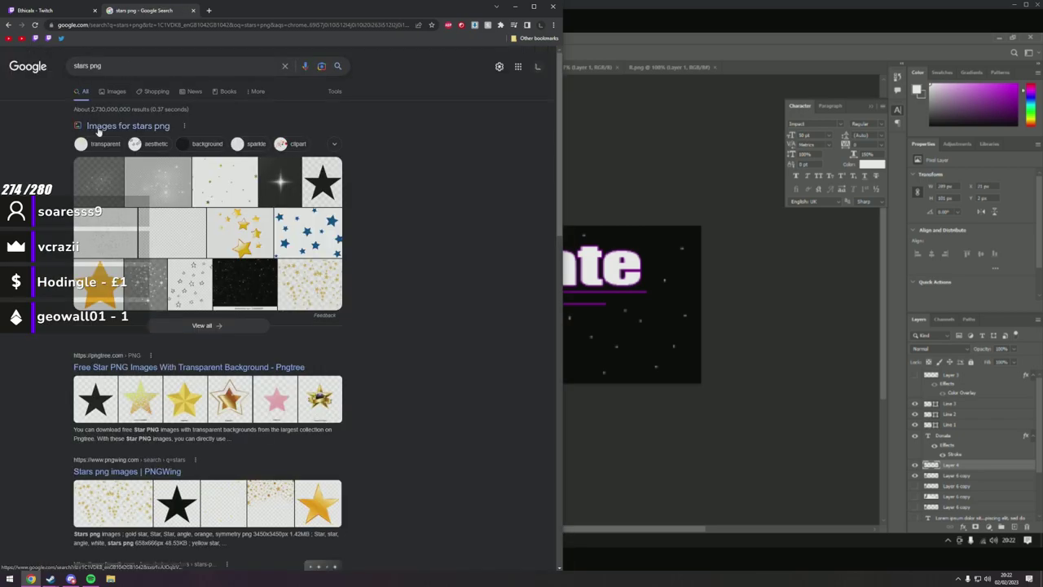
left_click(112, 90)
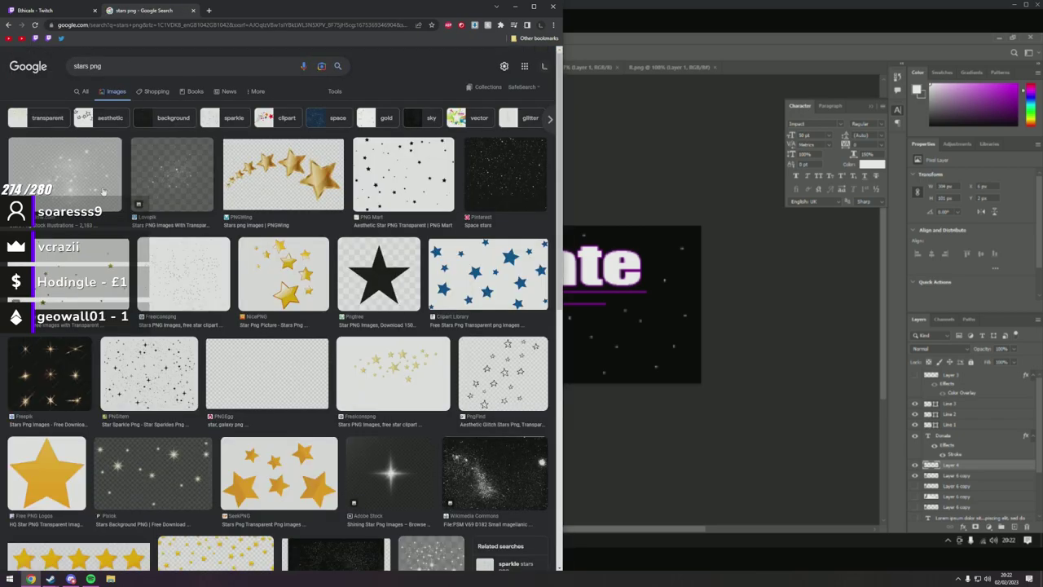
Preview the Lovepik and Dreamstime star images and try to save the Dreamstime one.
left_click(150, 198)
left_click(240, 104)
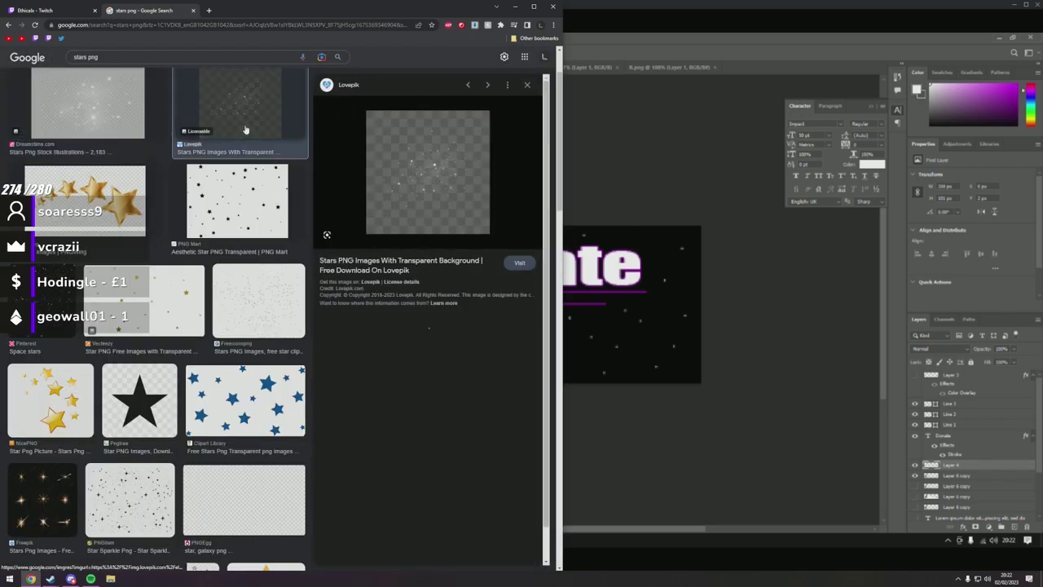
left_click(98, 106)
right_click(432, 192)
left_click(461, 276)
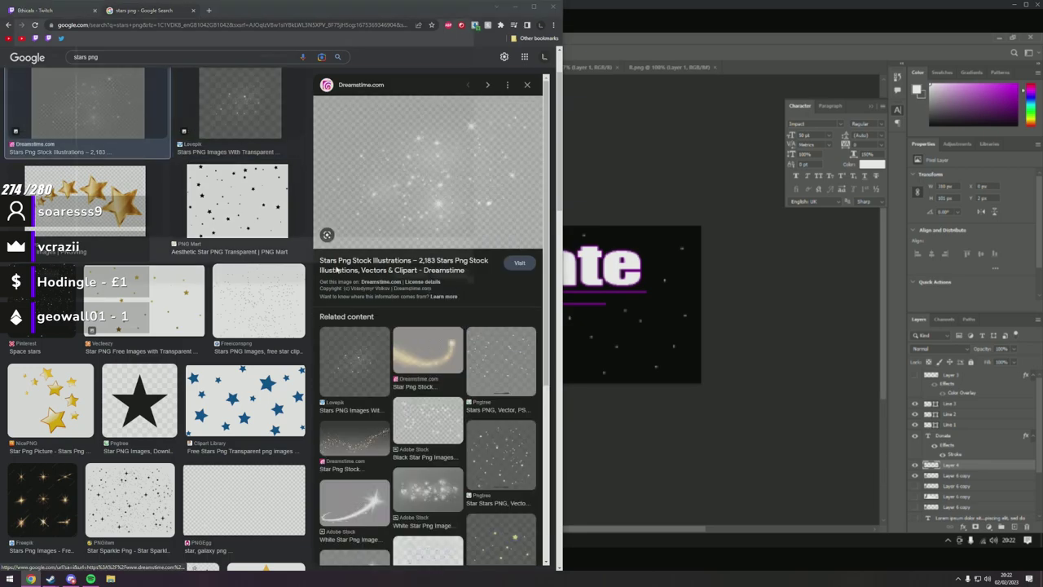
left_click(417, 279)
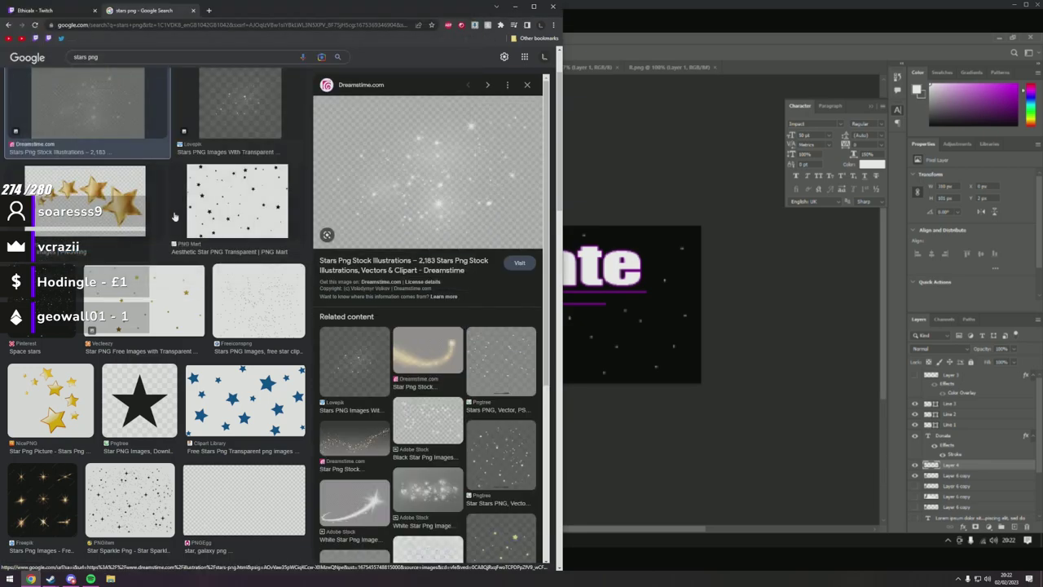
Save the PNG Mart "Aesthetic Star PNG Transparent" image to the computer and return to the Discord screen share.
left_click(236, 202)
right_click(401, 215)
left_click(432, 300)
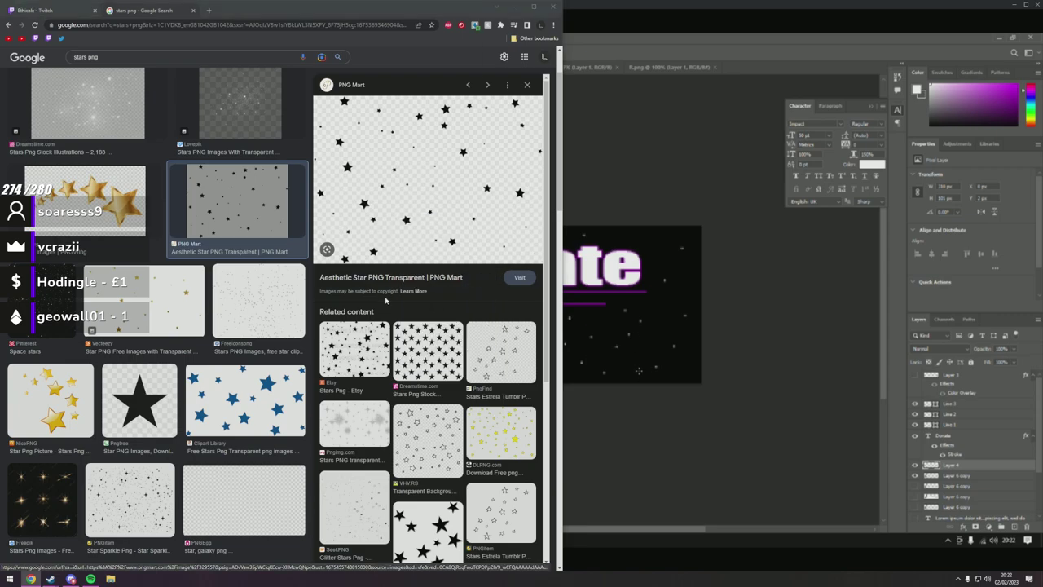
left_click(419, 279)
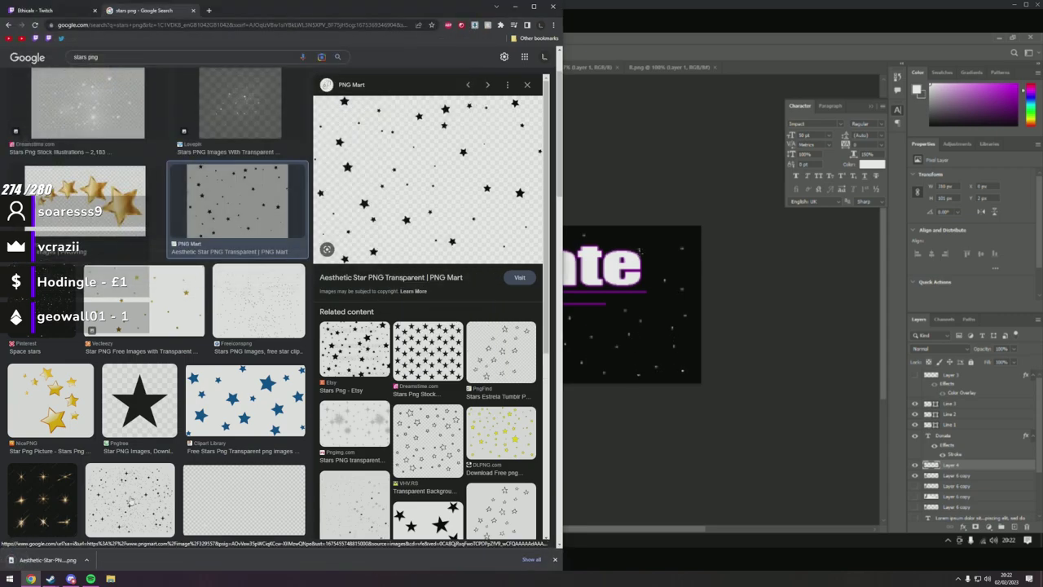
left_click(71, 579)
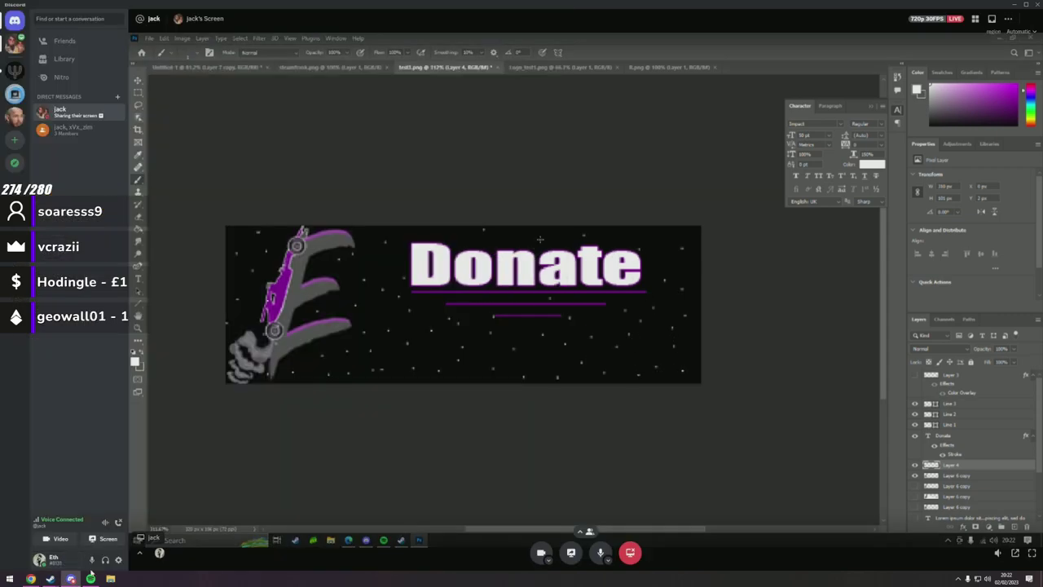
Open the chat beside the screen share and try to attach the Downloads video "Fall - 23881.mp4" to a message.
left_click(147, 552)
left_click(148, 552)
left_click(179, 506)
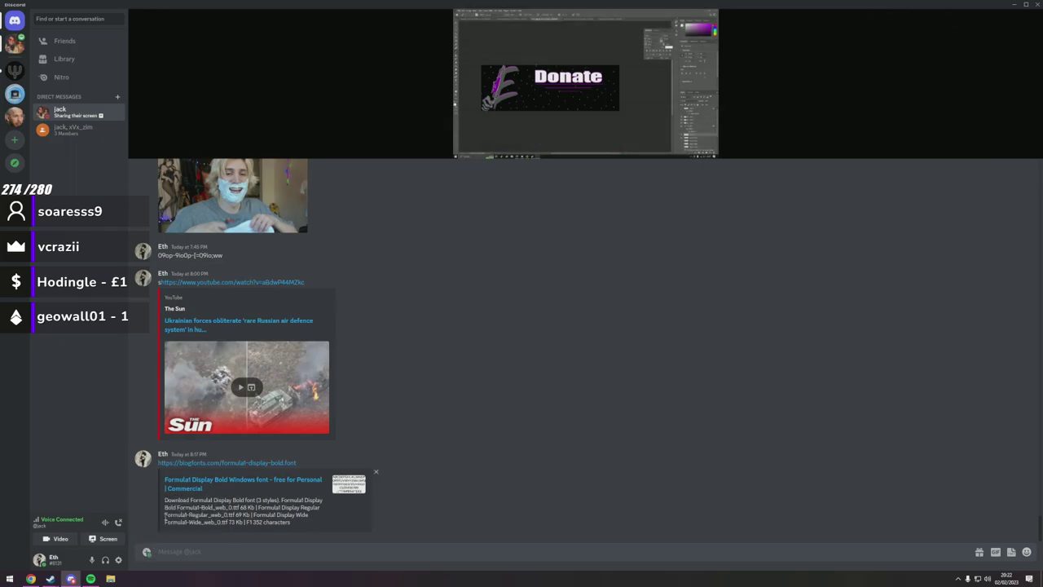
left_click(36, 72)
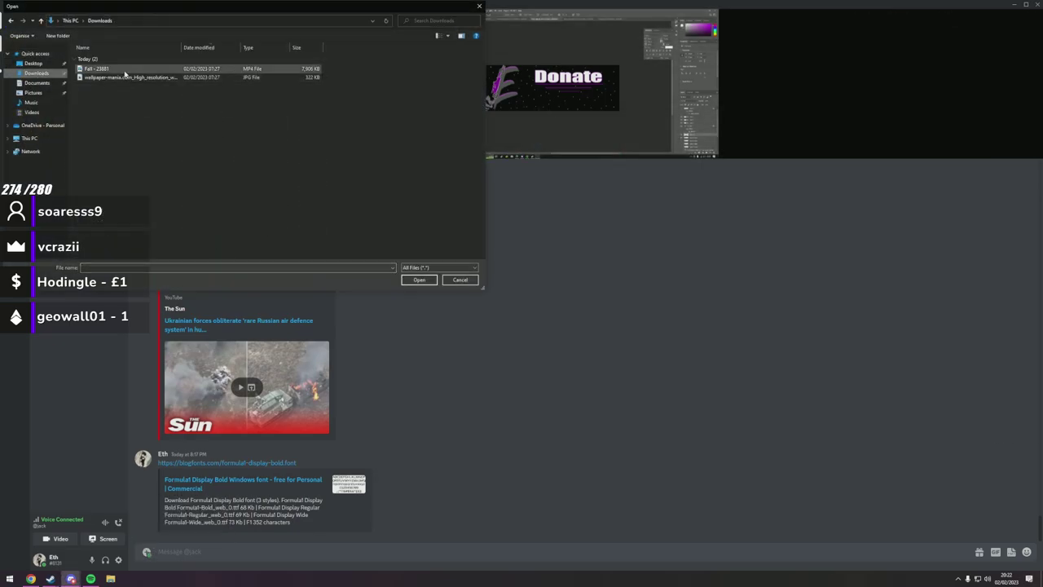
double_click(115, 70)
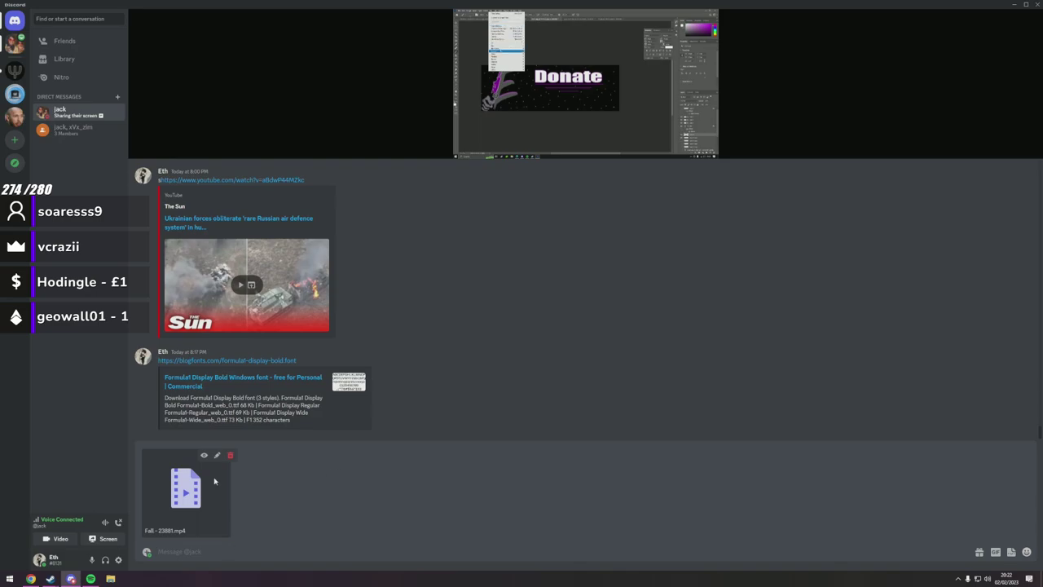
left_click(231, 456)
Open the Downloads folder in File Explorer and try to attach a file from it to the Discord chat.
left_click(110, 579)
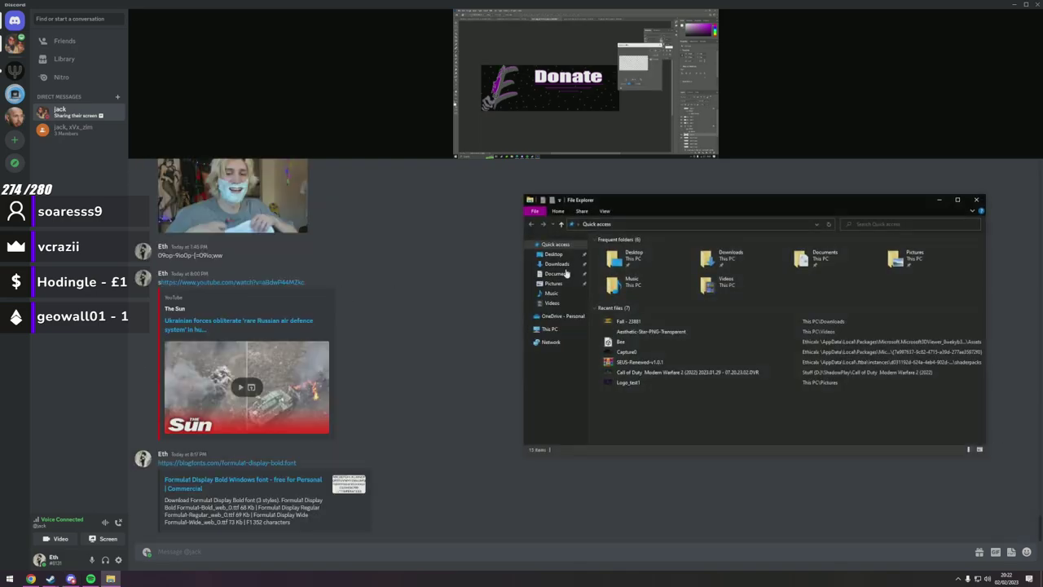
left_click(559, 265)
left_click_drag(624, 268, 443, 296)
left_click(231, 456)
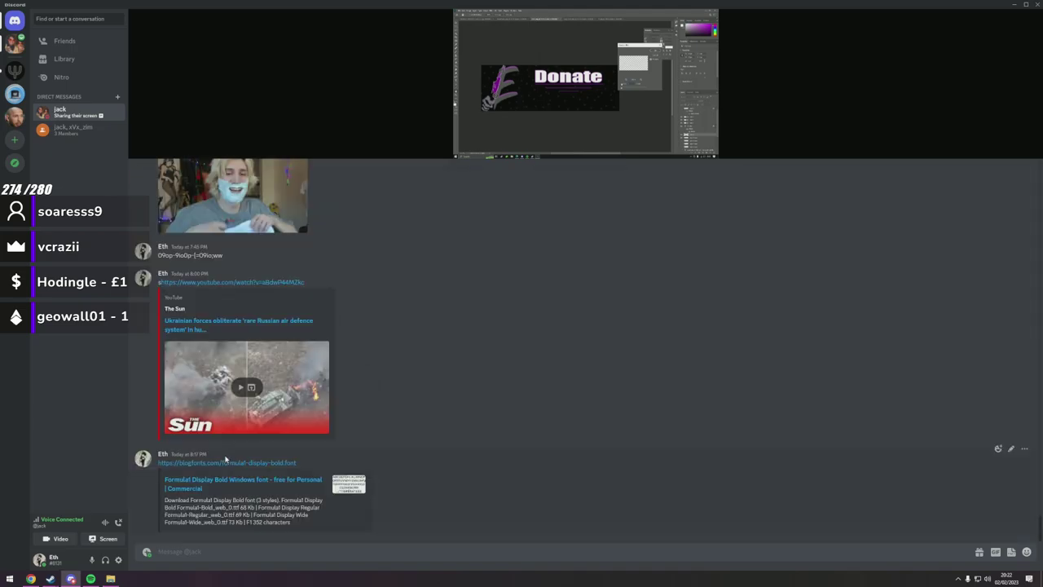
Look through the Pictures folder in File Explorer and open the "Fall - 23881" video from Downloads.
key("alt+Tab")
left_click(575, 283)
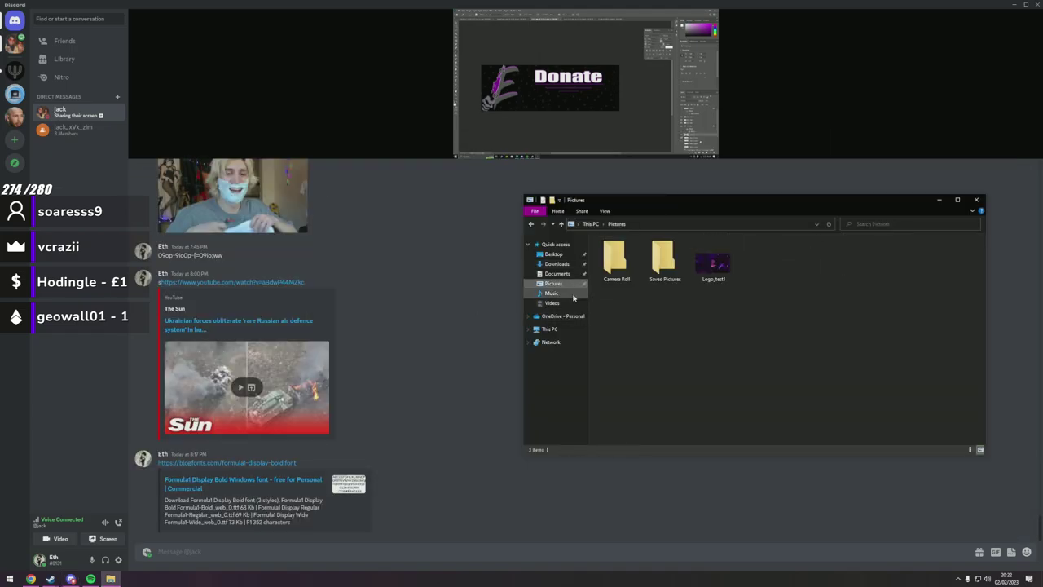
key("alt+Left")
key("Up")
key("Return")
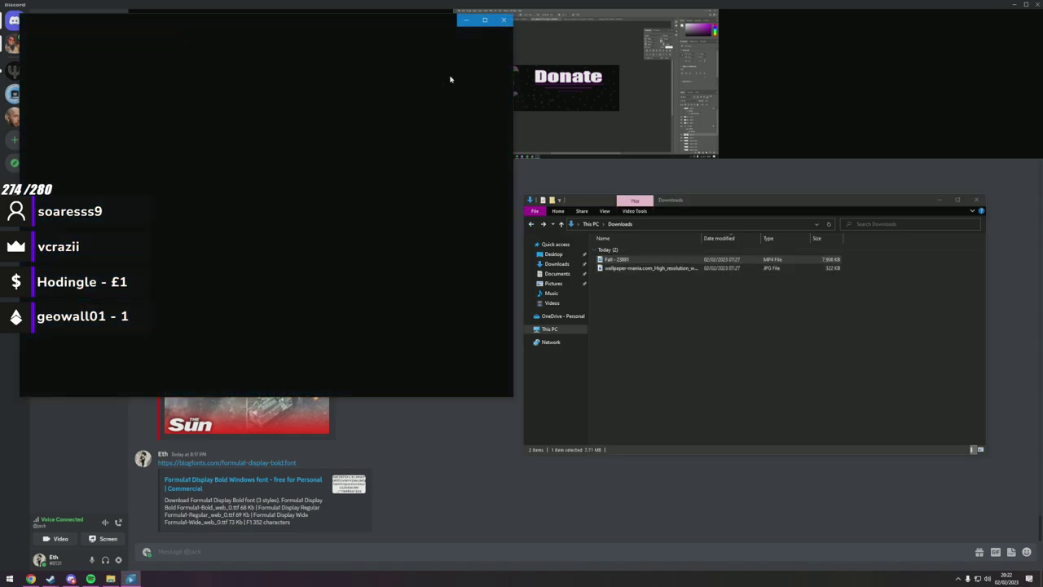
Send the downloaded "Aesthetic-Star" PNG from Chrome into the Discord chat and preview the posted image.
left_click(30, 578)
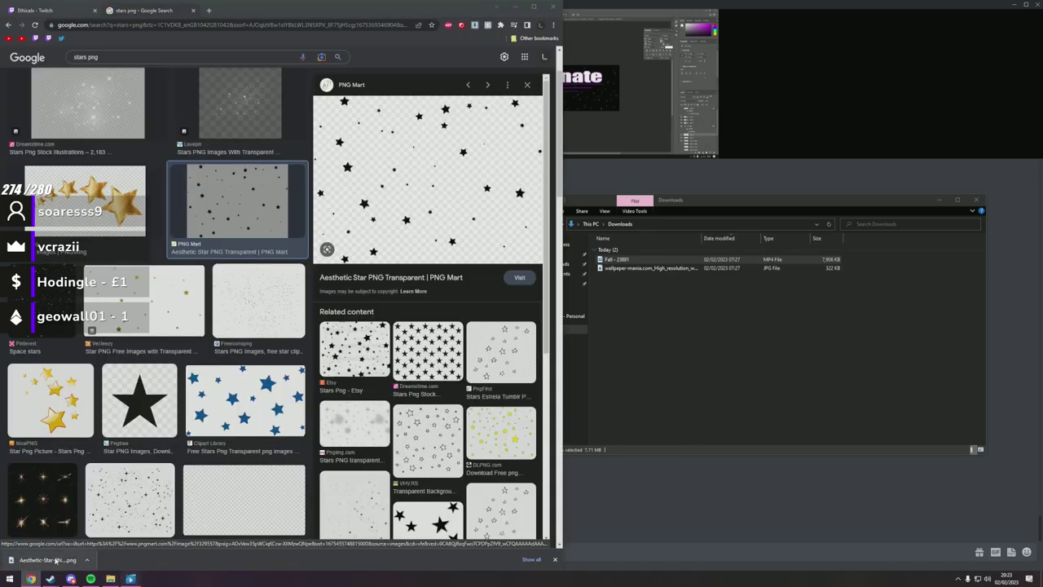
left_click_drag(168, 574, 636, 505)
key("Return")
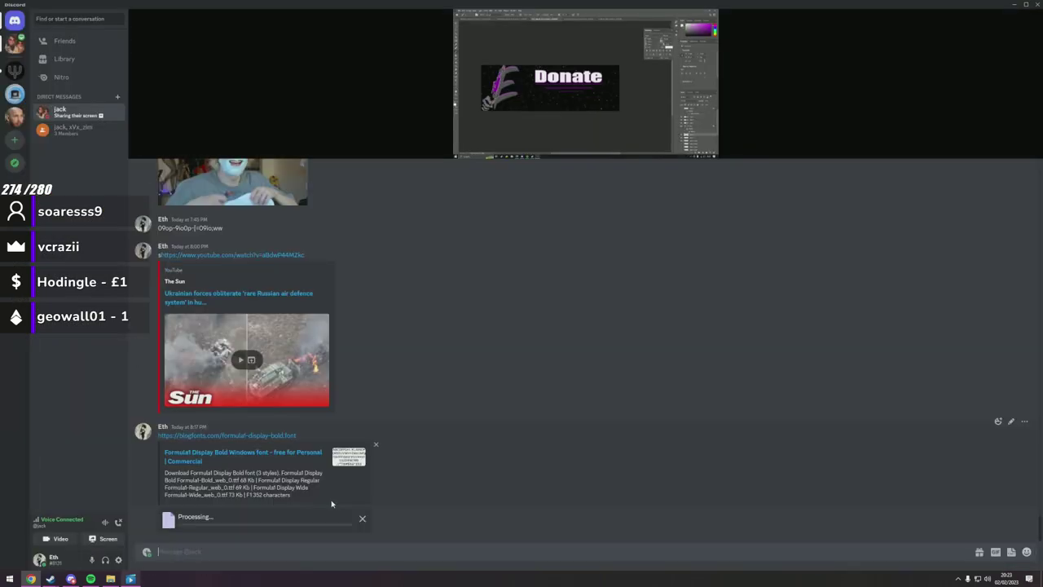
left_click(296, 437)
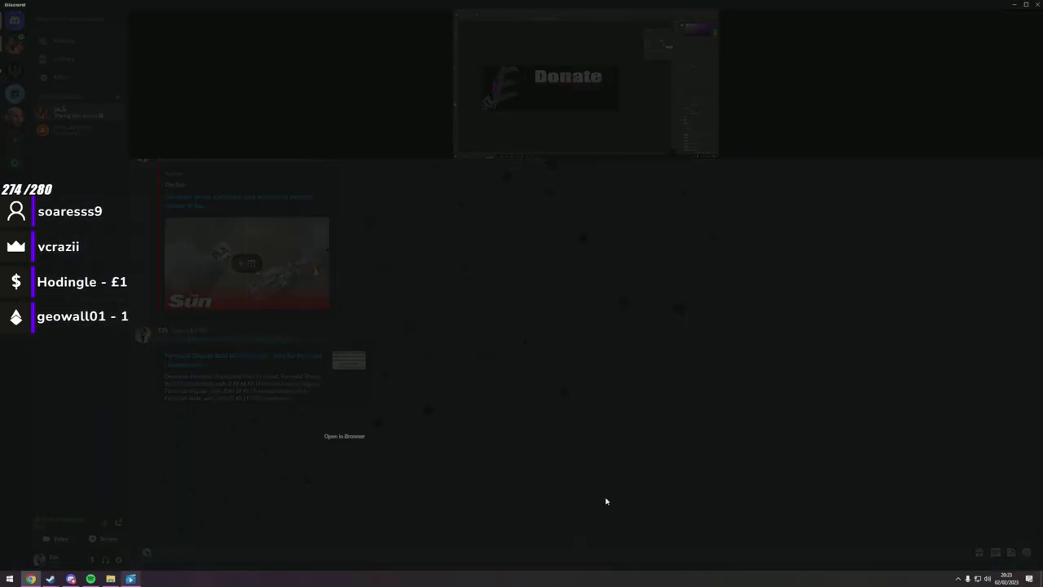
left_click(605, 498)
Enlarge the screen share over the chat and close the Films & TV and File Explorer windows.
left_click_drag(284, 159, 288, 404)
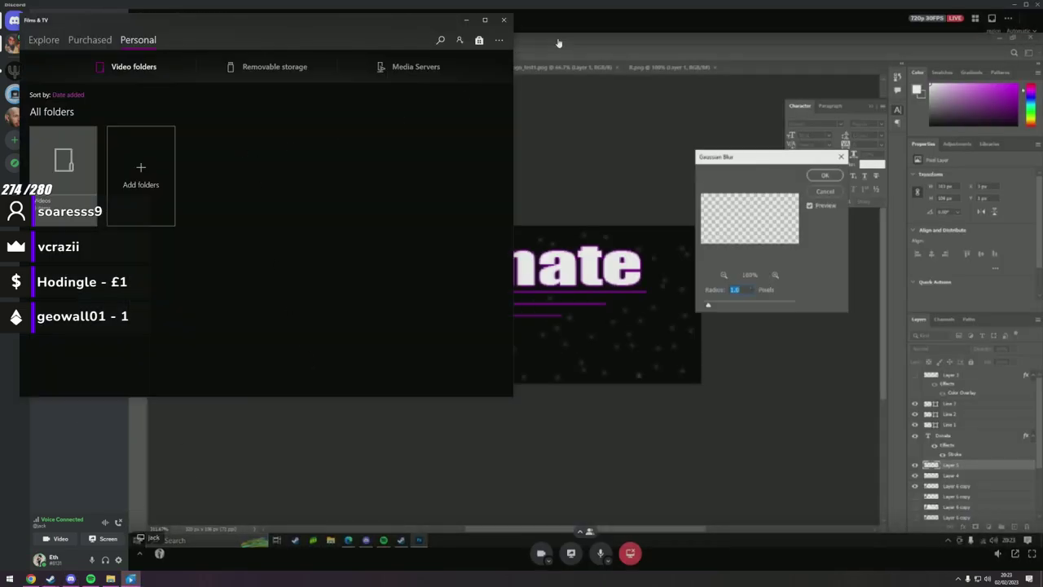
key("alt+F4")
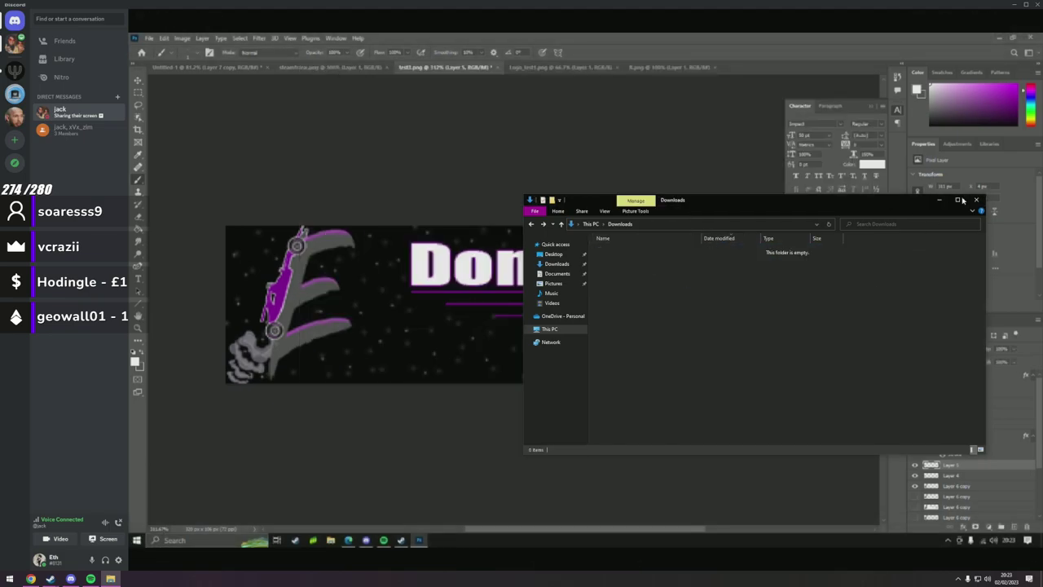
key("alt+Tab")
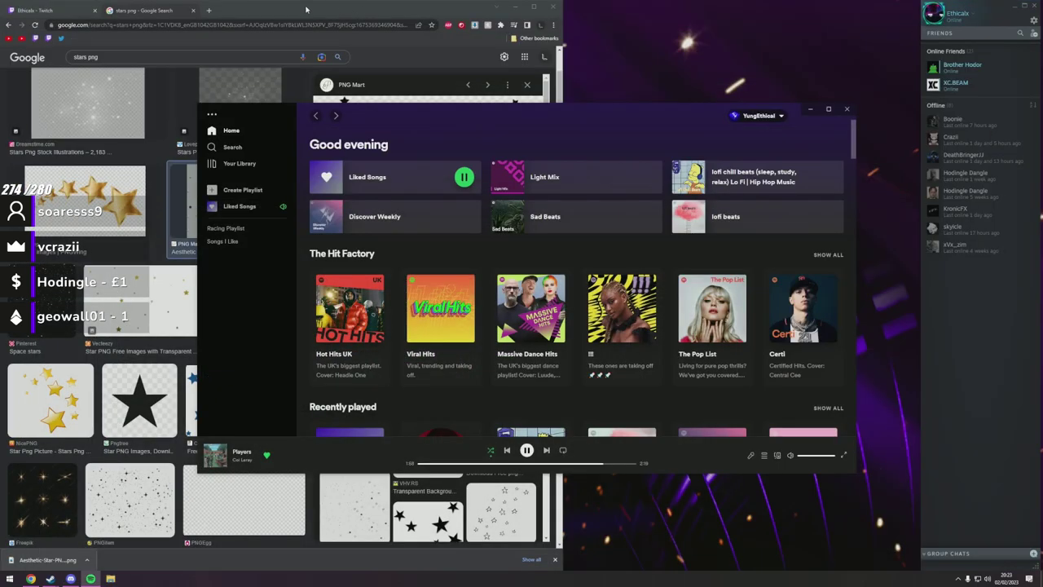
Close Chrome and empty the Recycle Bin on the desktop.
left_click(307, 9)
left_click(33, 9)
key("super+Down")
right_click(14, 12)
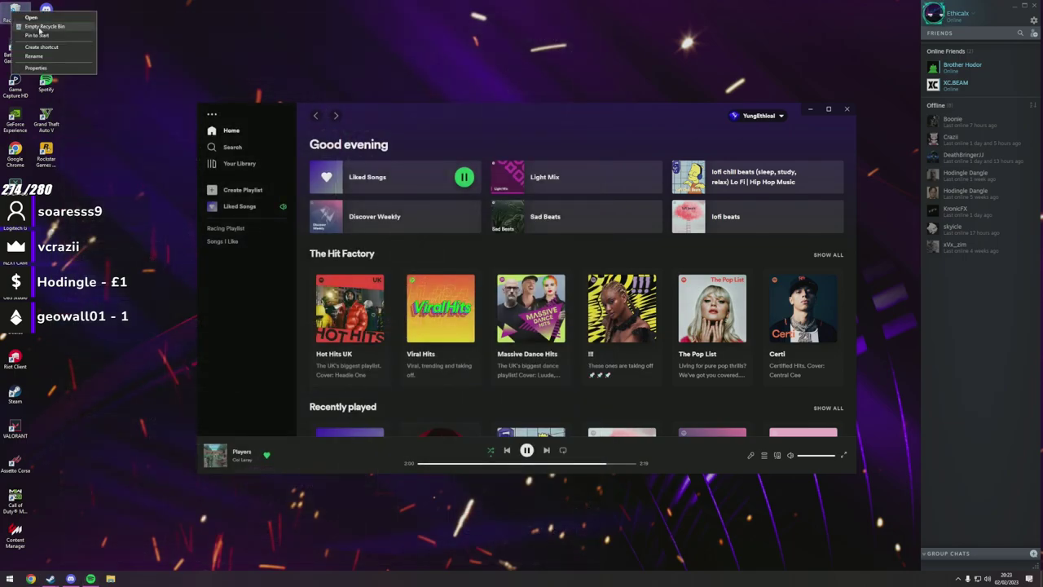
left_click(28, 27)
key("Return")
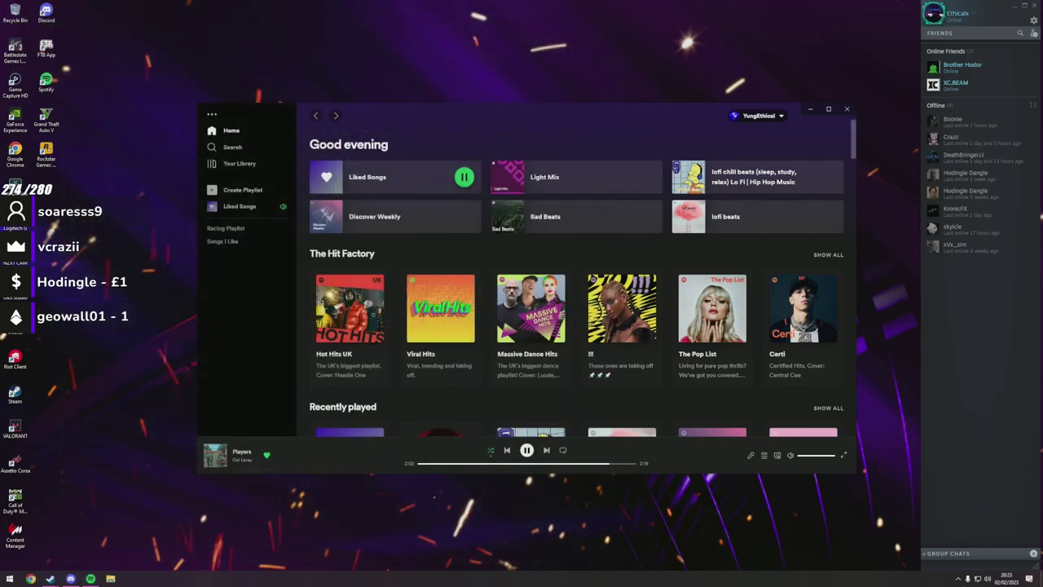
Open Windows Security, turn on App & browser control and allow it to make changes to the device.
left_click(958, 579)
left_click(934, 530)
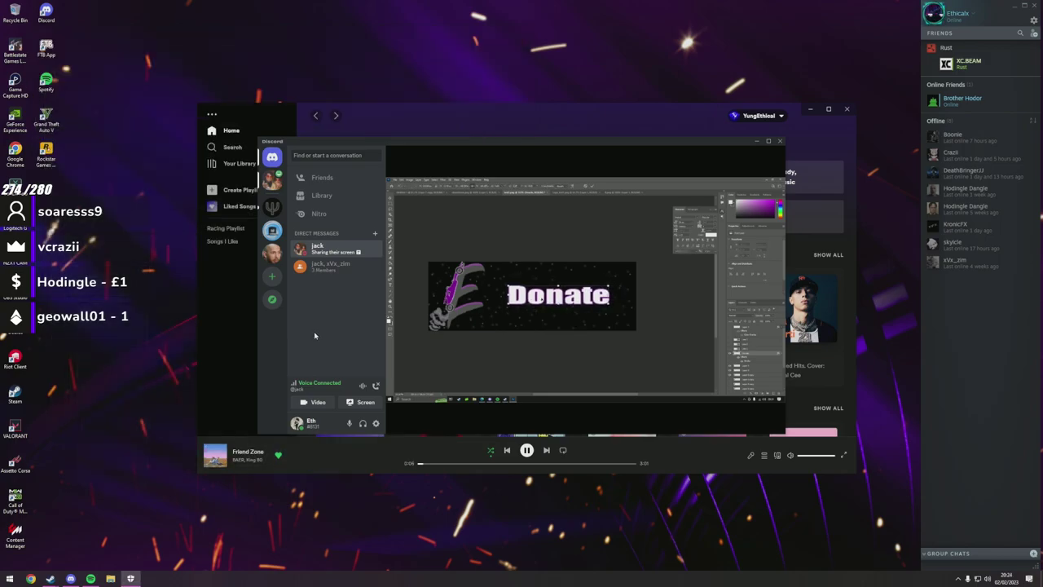
left_click(129, 578)
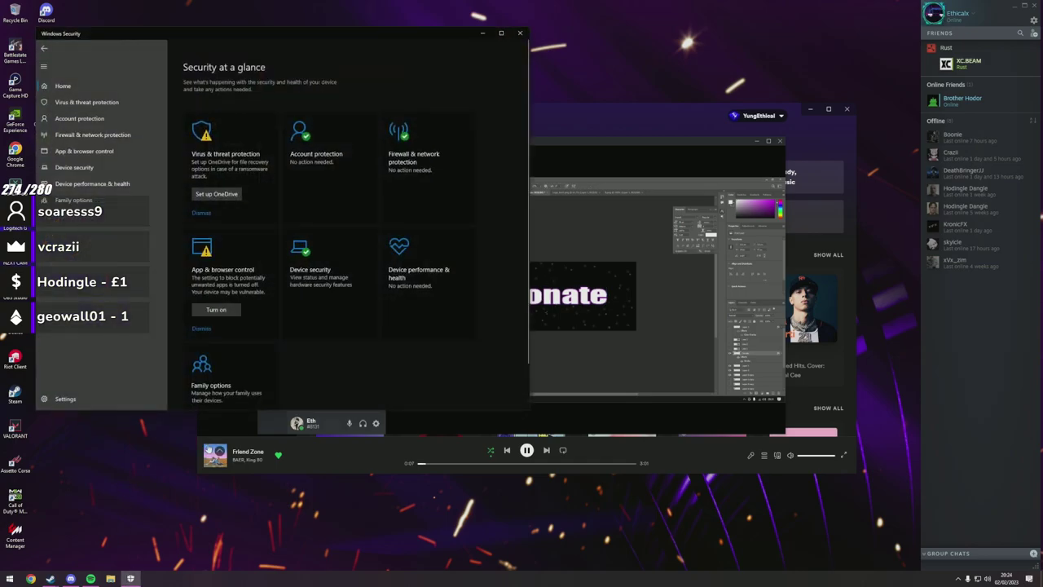
left_click(214, 310)
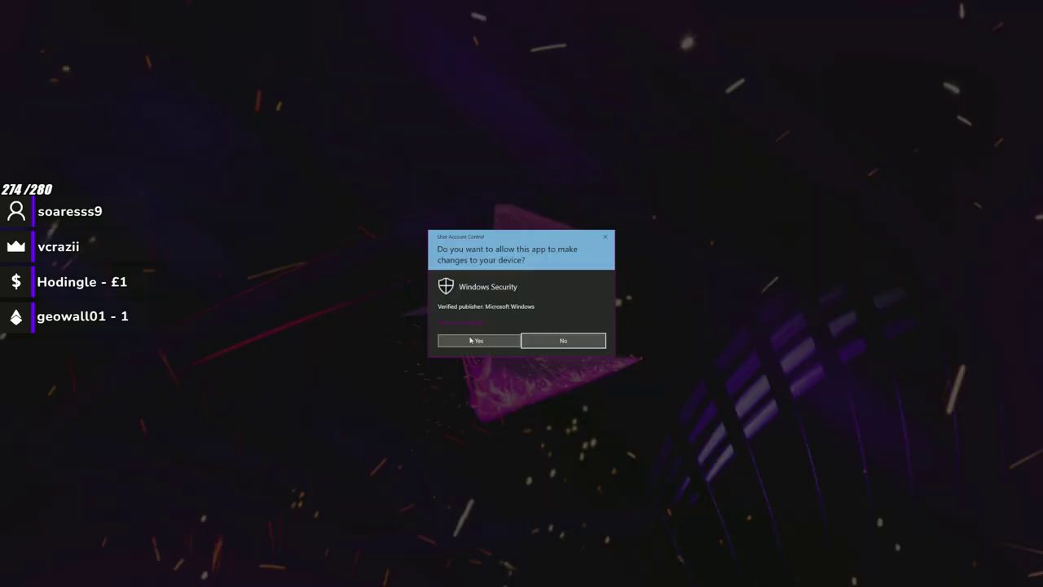
left_click(479, 340)
Start a quick scan under Virus & threat protection and arrange the Windows Security and Discord windows apart.
left_click(237, 155)
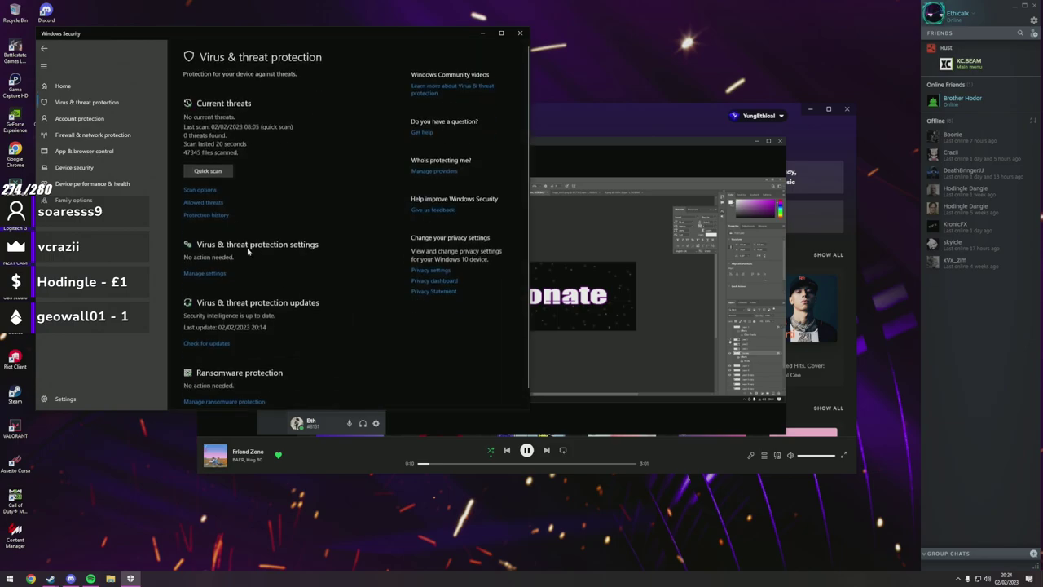
left_click(209, 171)
left_click_drag(278, 39, 235, 13)
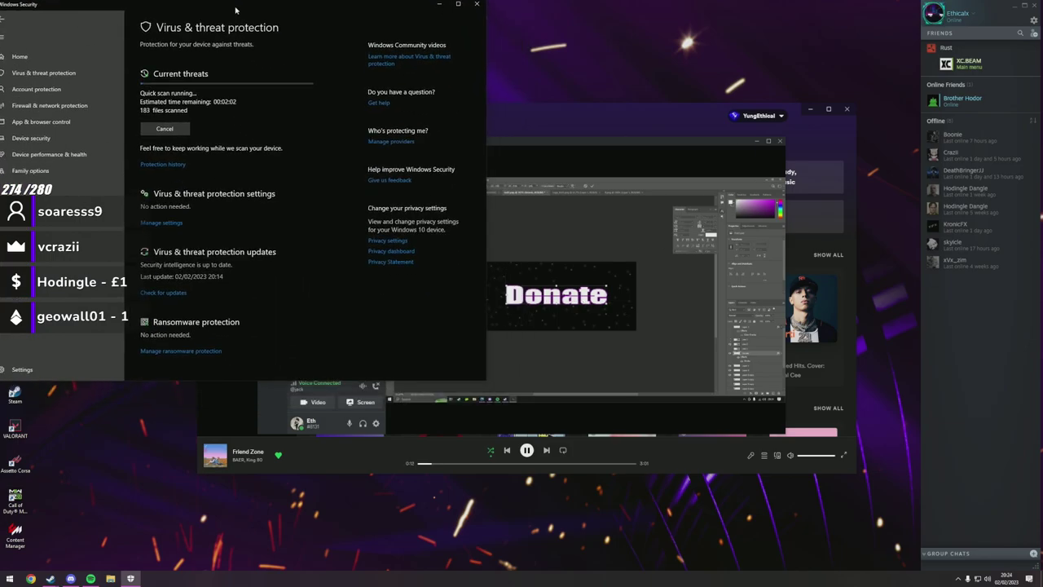
left_click_drag(558, 144, 817, 275)
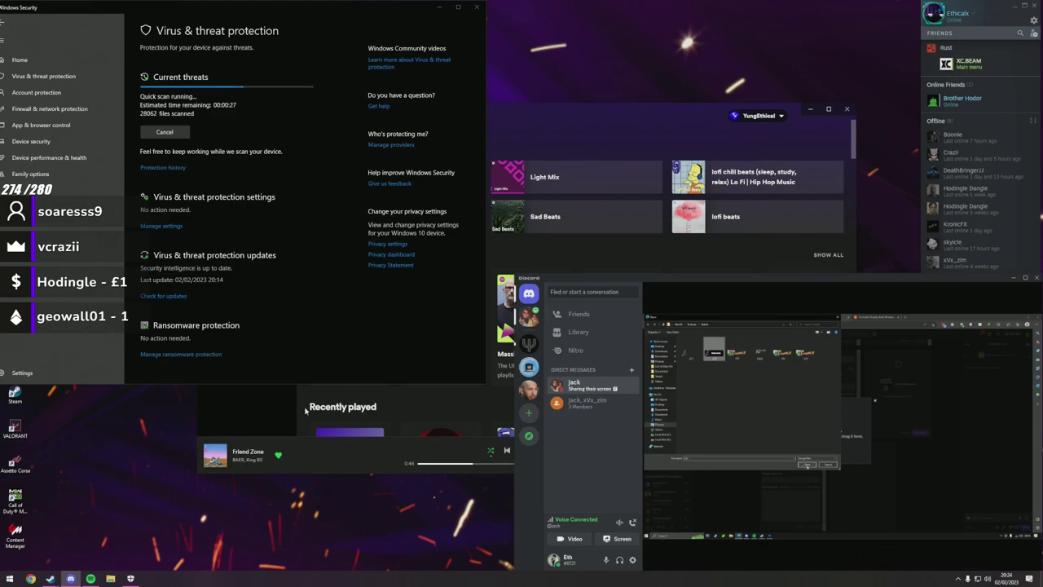
Switch to Chrome, open Twitch, search for "hodingle" and open that channel.
left_click(32, 579)
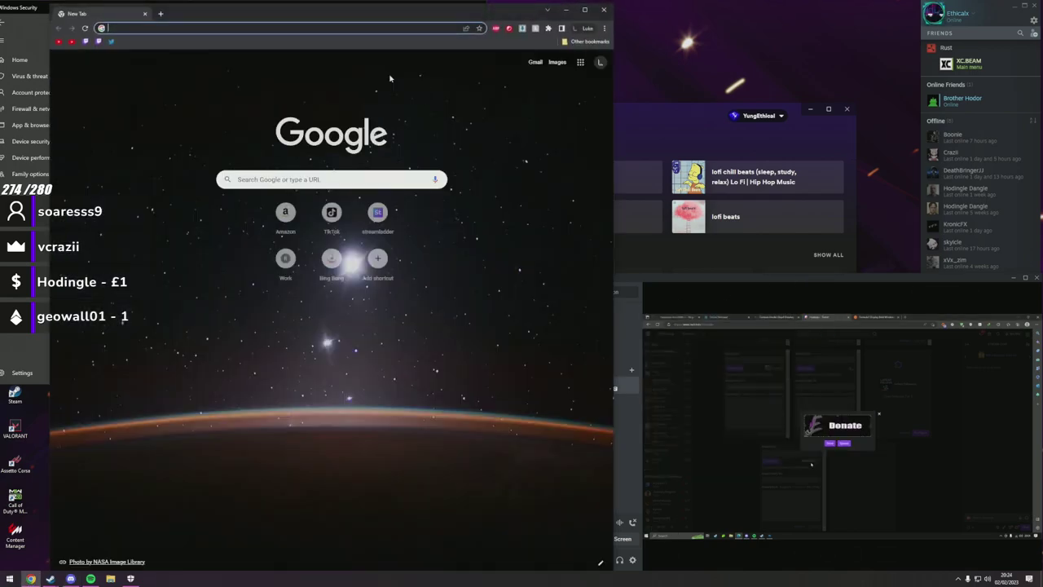
left_click(100, 41)
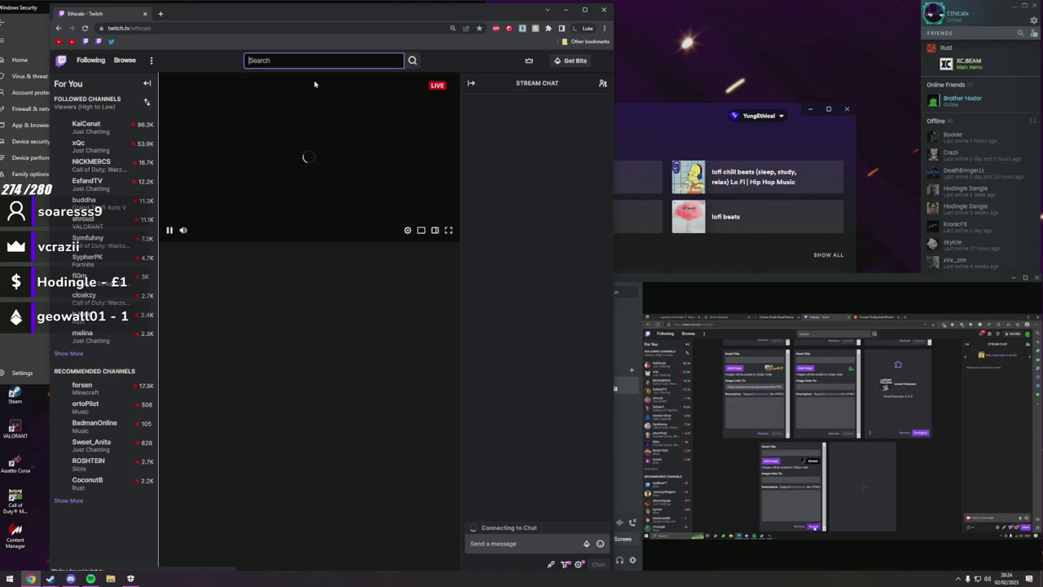
left_click(301, 63)
type("hodingle")
key("Return")
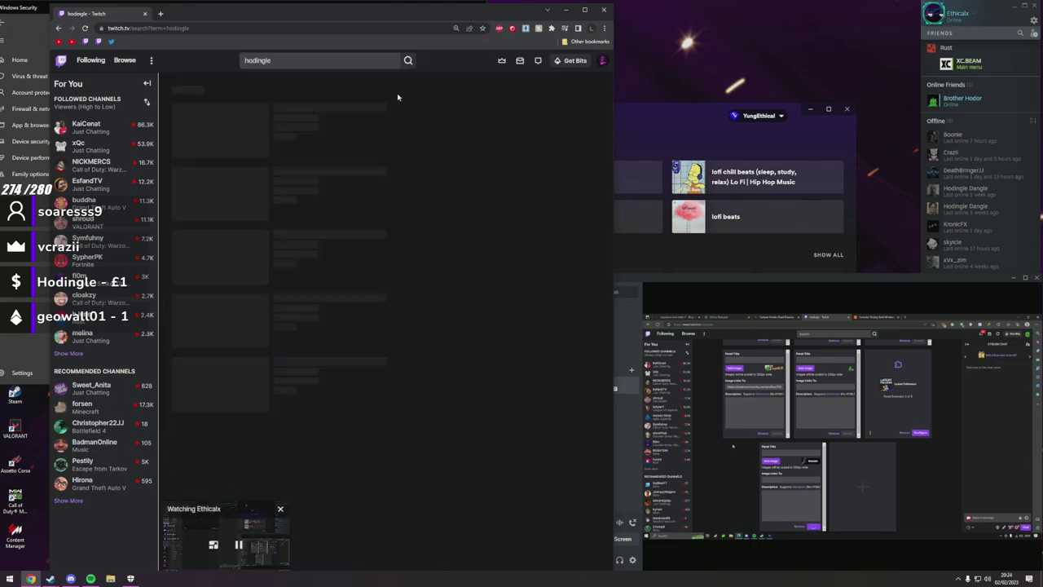
left_click(220, 145)
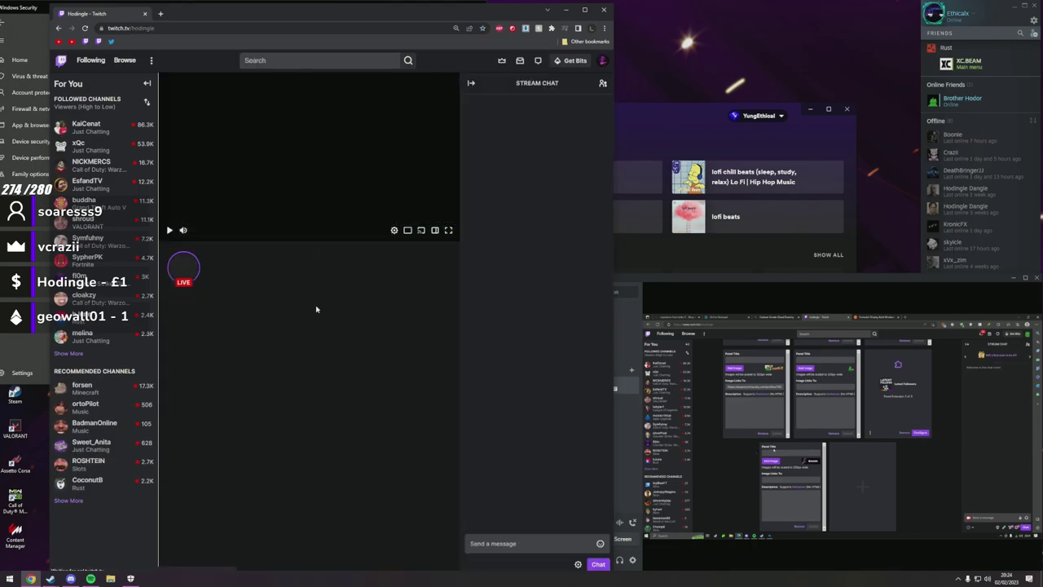
Examine the "Donate" panel among the channel's panels in a maximized window and view its image in a separate tab.
left_click(343, 343)
scroll(390, 341, "down", 5)
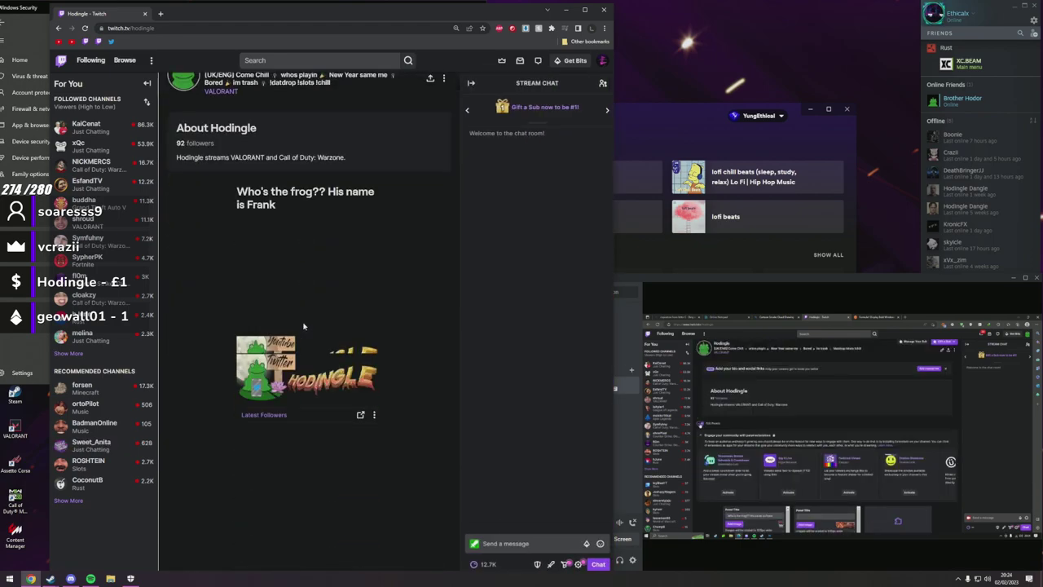
scroll(390, 341, "down", 3)
scroll(322, 323, "up", 3)
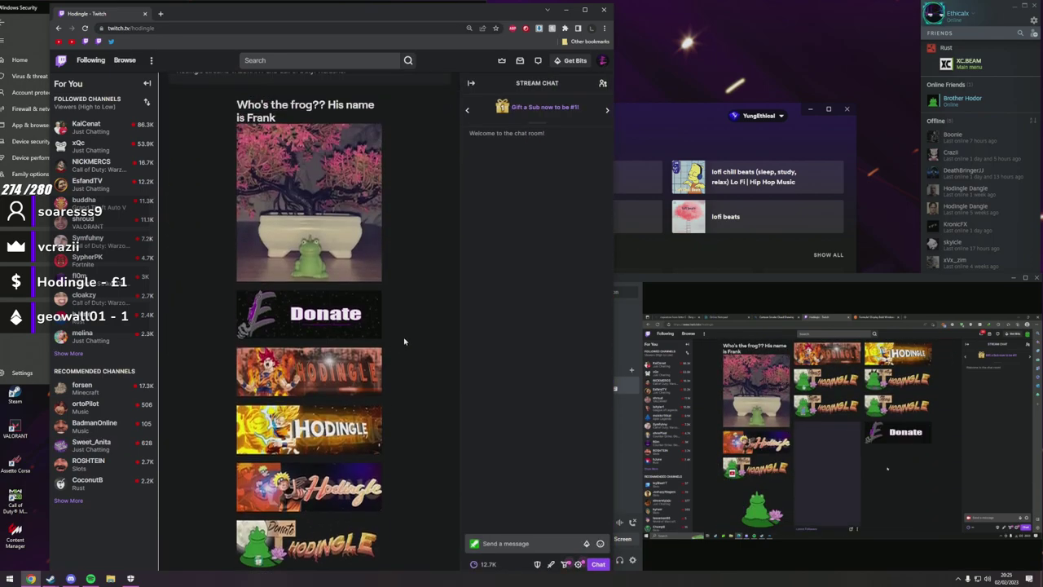
key("super+Up")
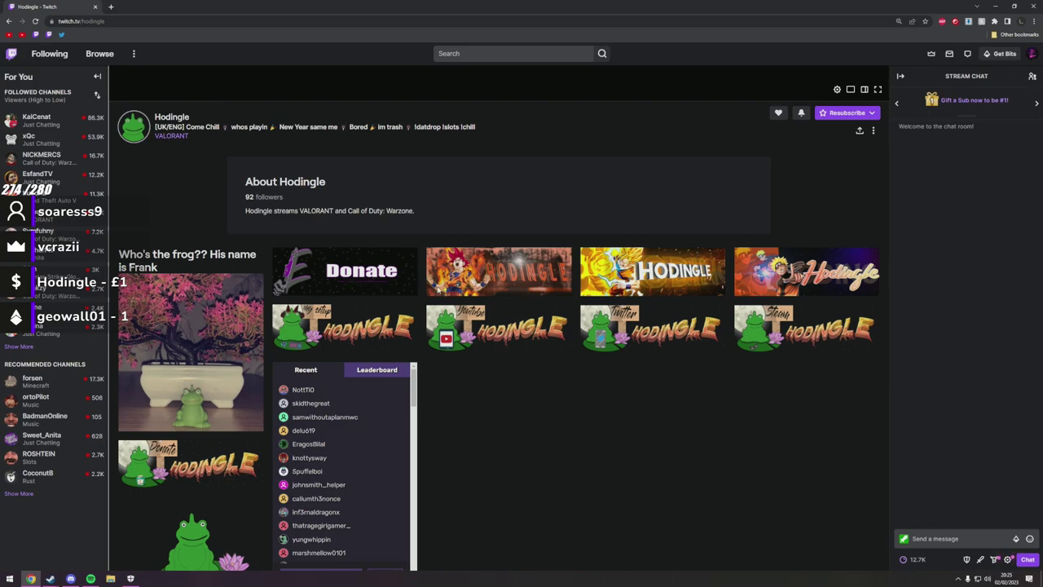
left_click(329, 259)
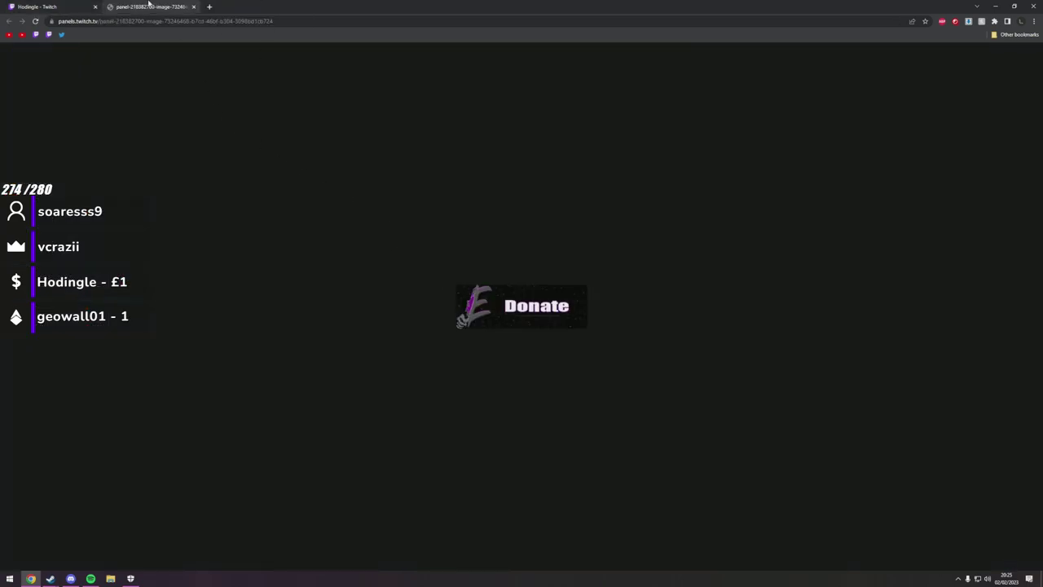
middle_click(149, 4)
left_click(995, 6)
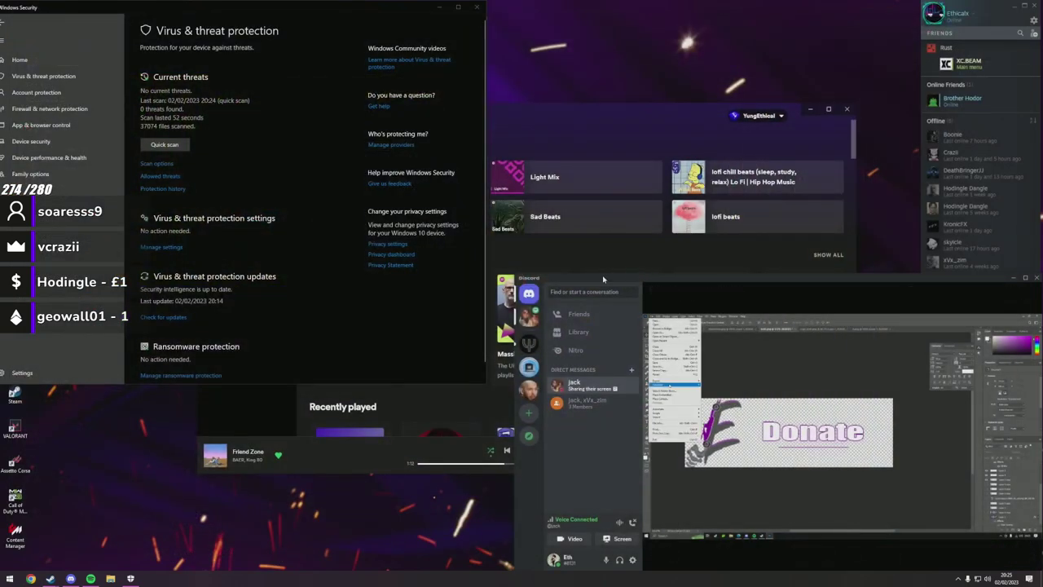
Start a full scan in Windows Security and show Discord's screen share in full screen.
left_click_drag(603, 280, 603, 6)
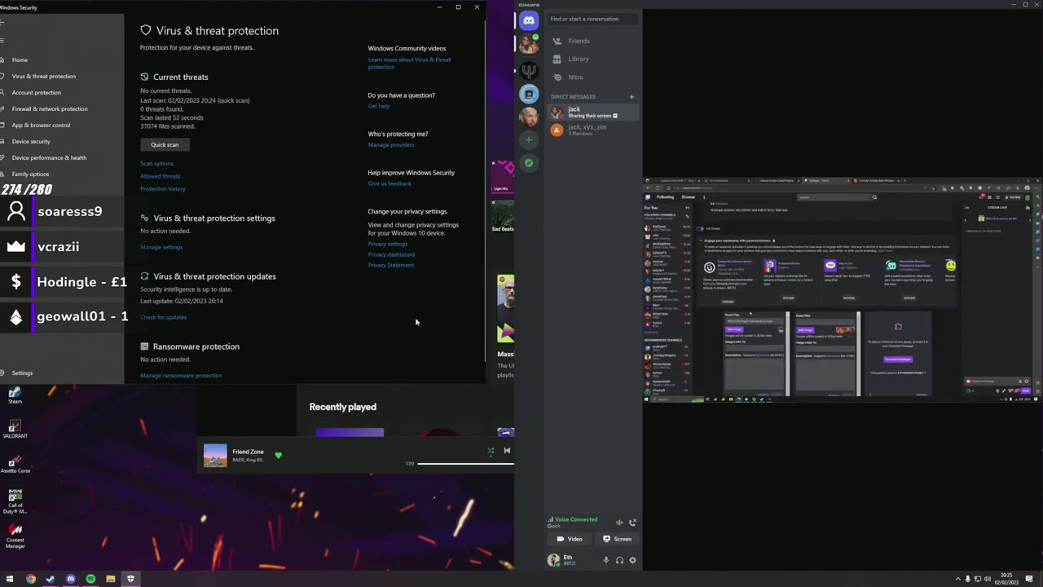
left_click(157, 164)
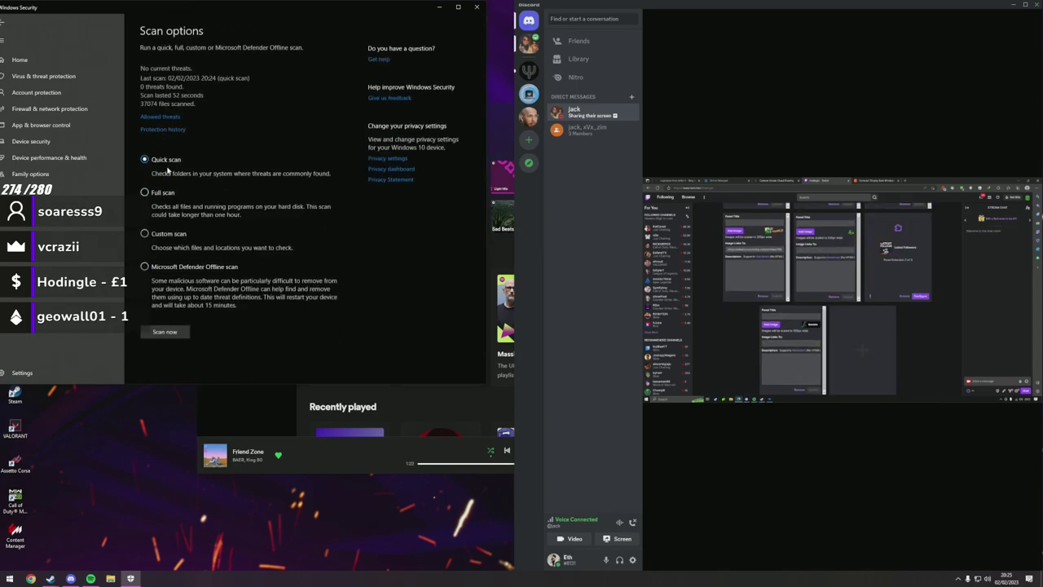
left_click(163, 193)
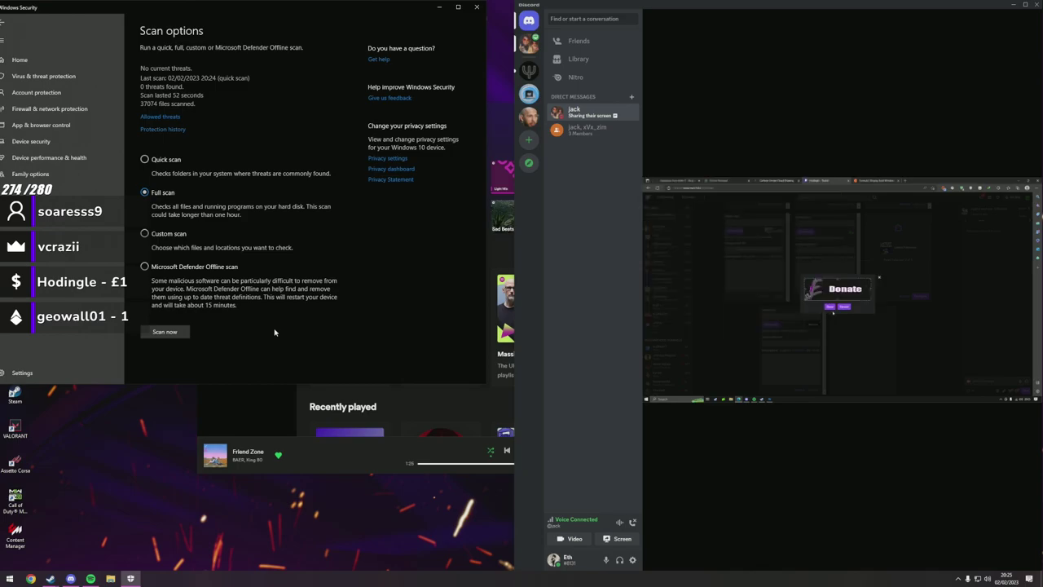
left_click(167, 333)
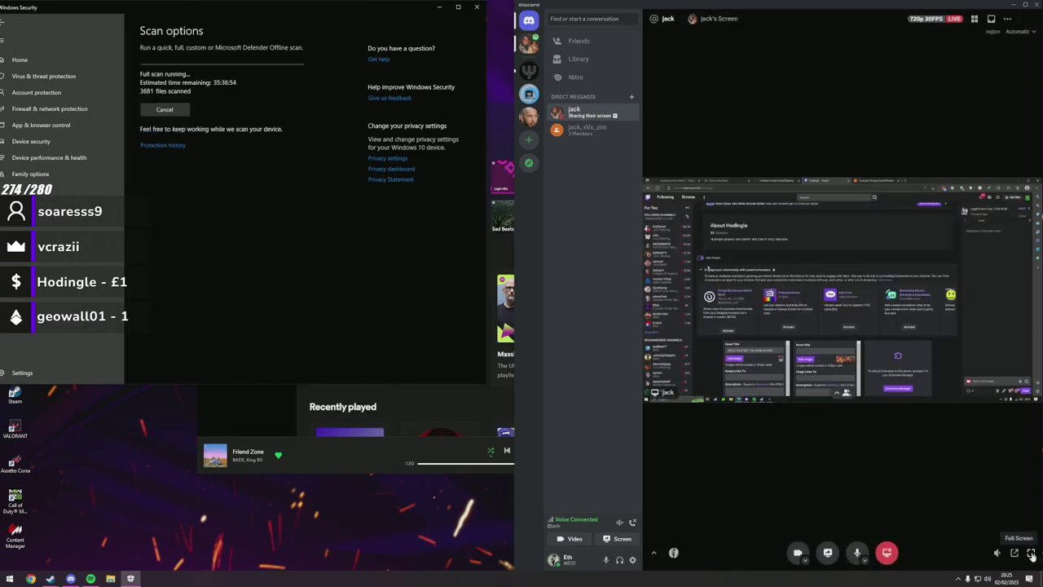
left_click(1032, 554)
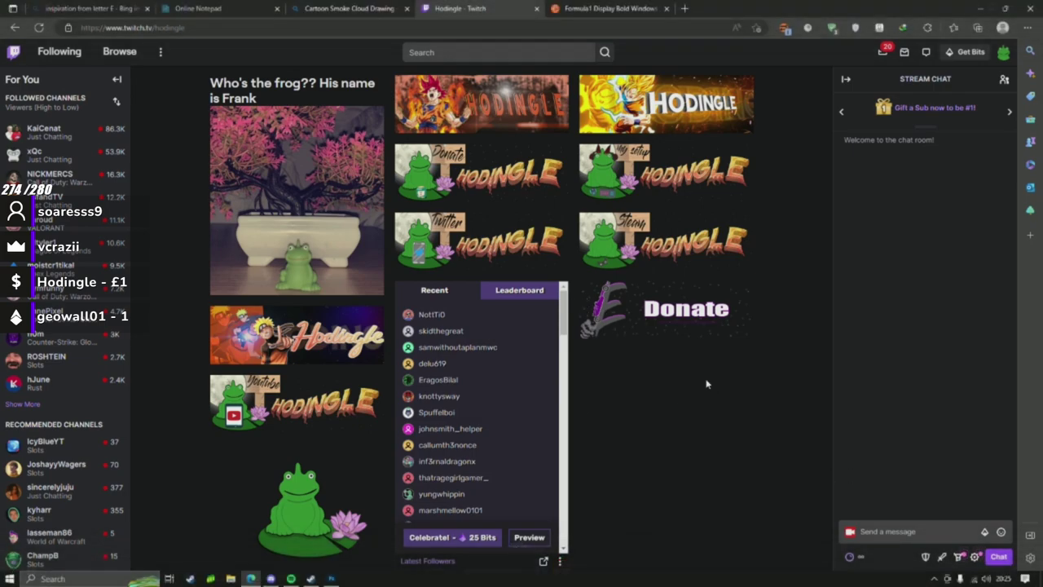
Leave the full-screen share to check the full scan's progress and return the share to full screen.
mouse_move(861, 490)
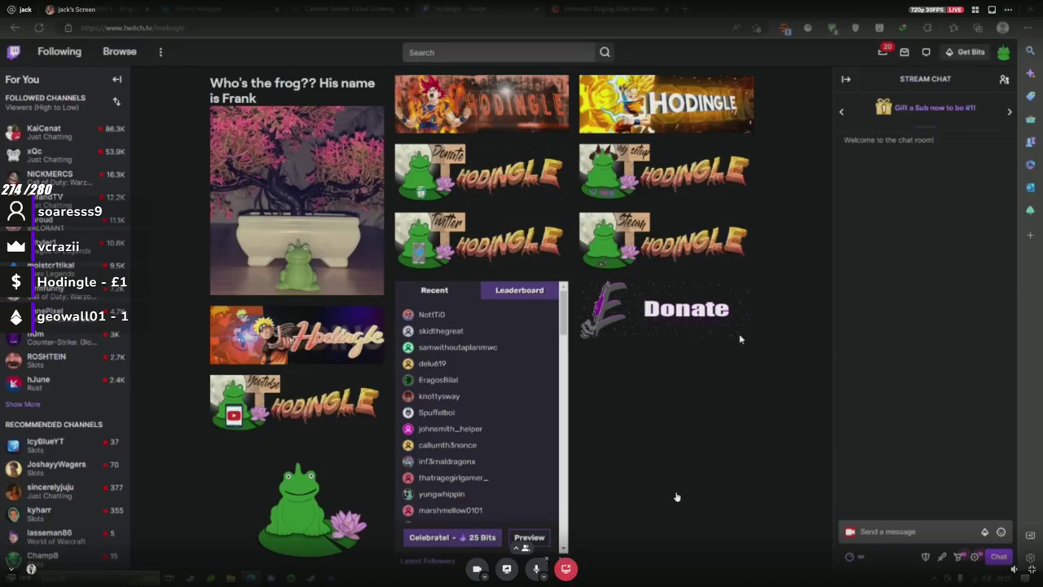
key("Escape")
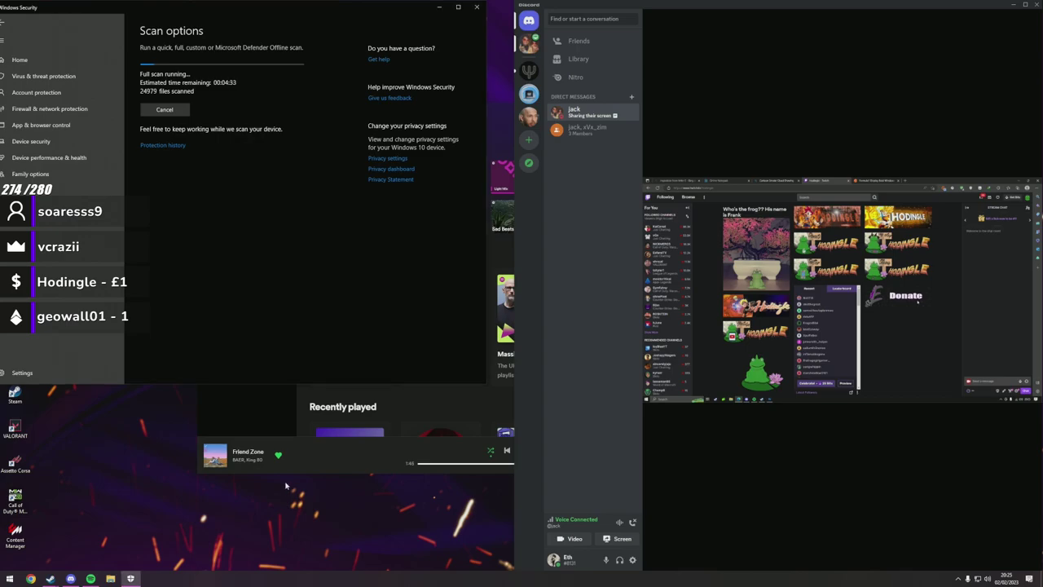
left_click(556, 516)
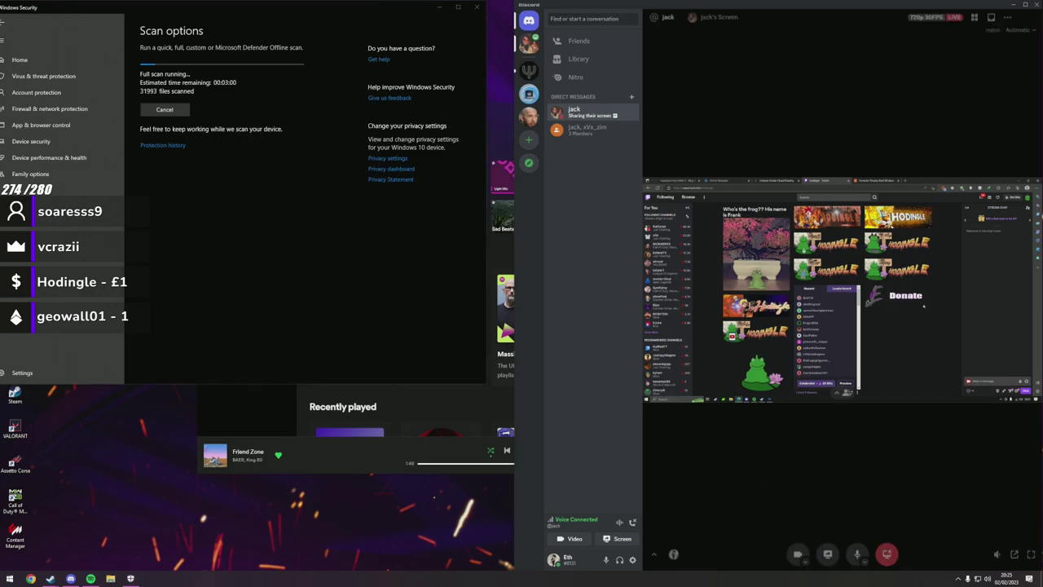
double_click(683, 464)
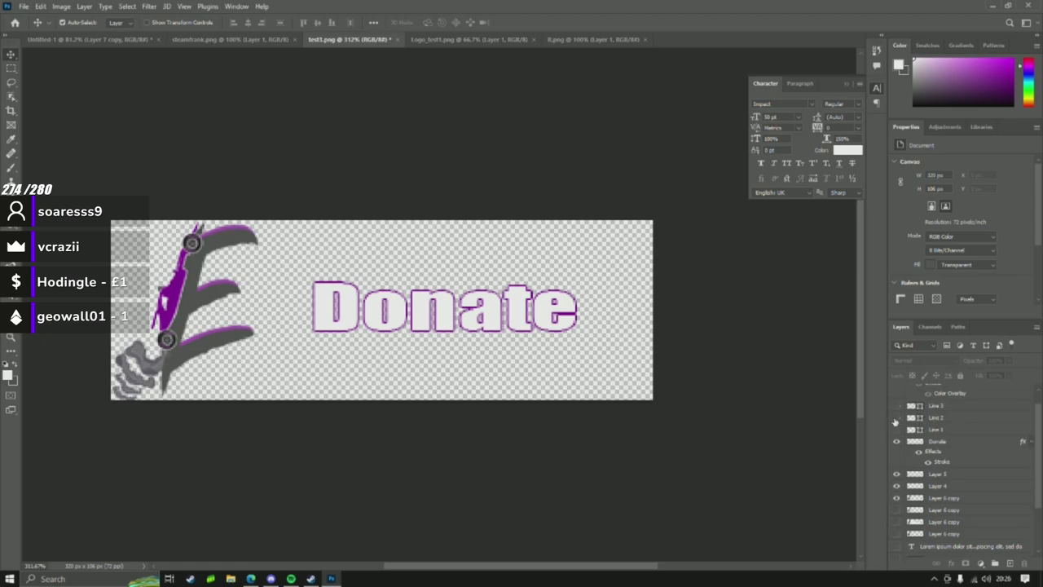
left_click(24, 6)
left_click(37, 18)
left_click(784, 448)
Export the test3.png document as the Donate panel image with a transparent background.
left_click(24, 6)
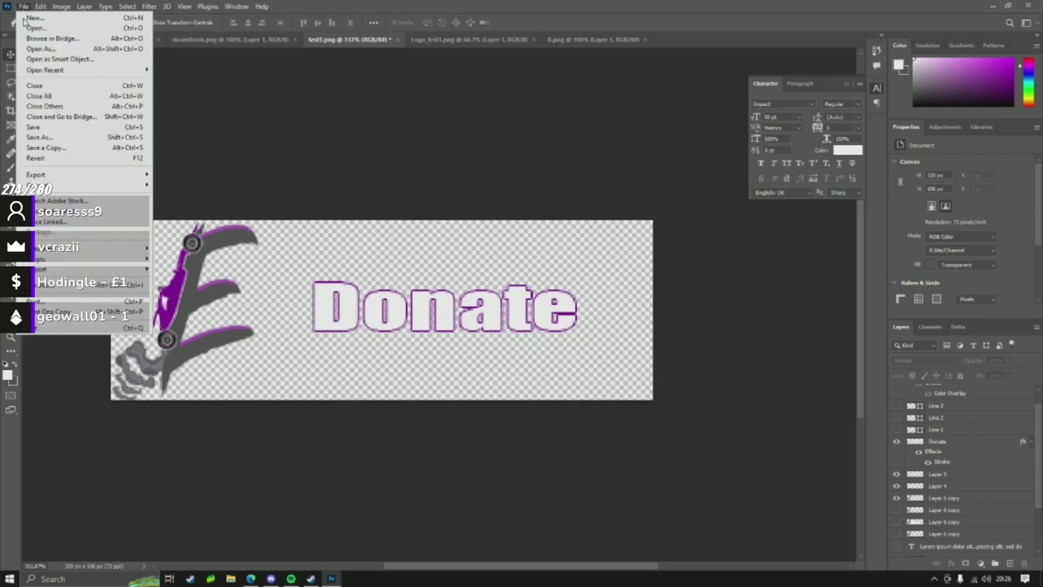
mouse_move(59, 176)
left_click(247, 186)
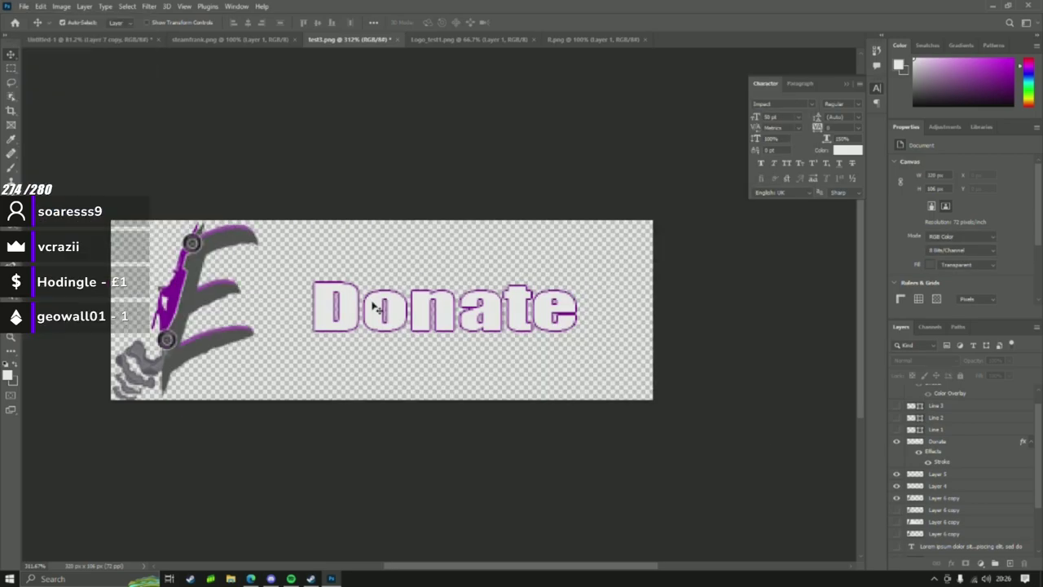
Leave the full-screen share and open Task Manager and NZXT CAM, arranged side by side, to monitor the processor load.
key("Escape")
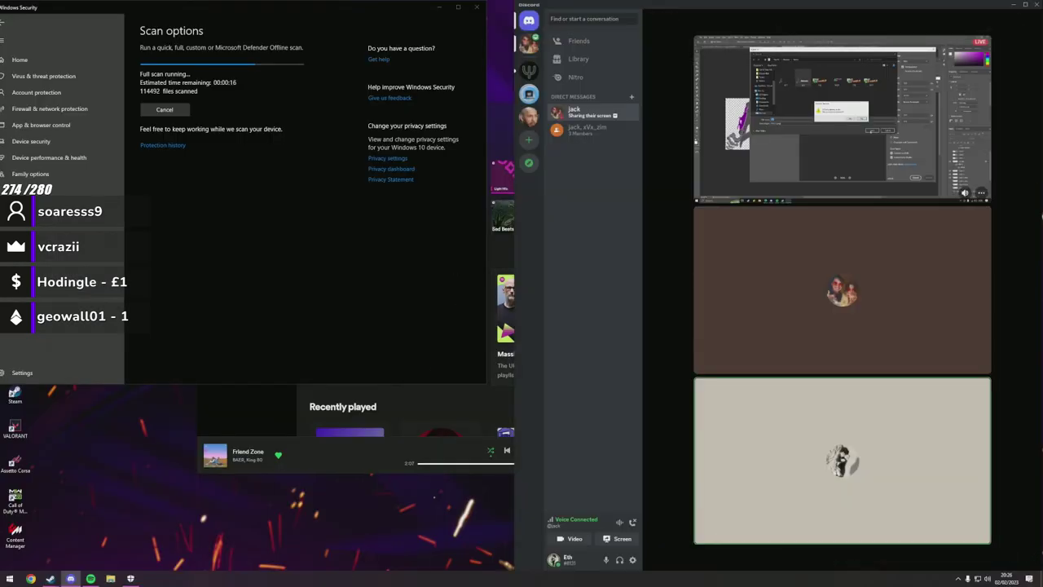
right_click(302, 577)
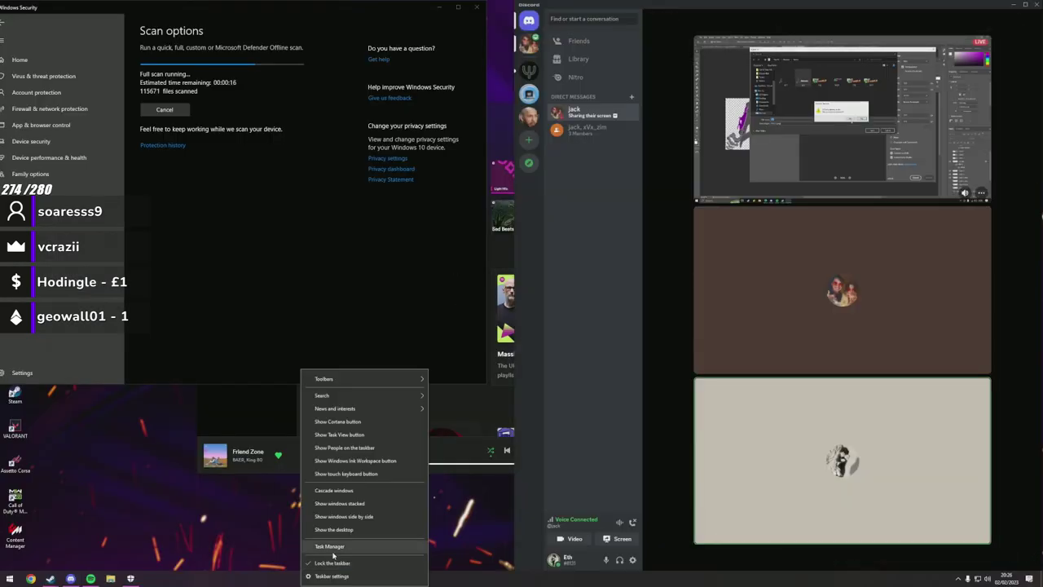
left_click(342, 547)
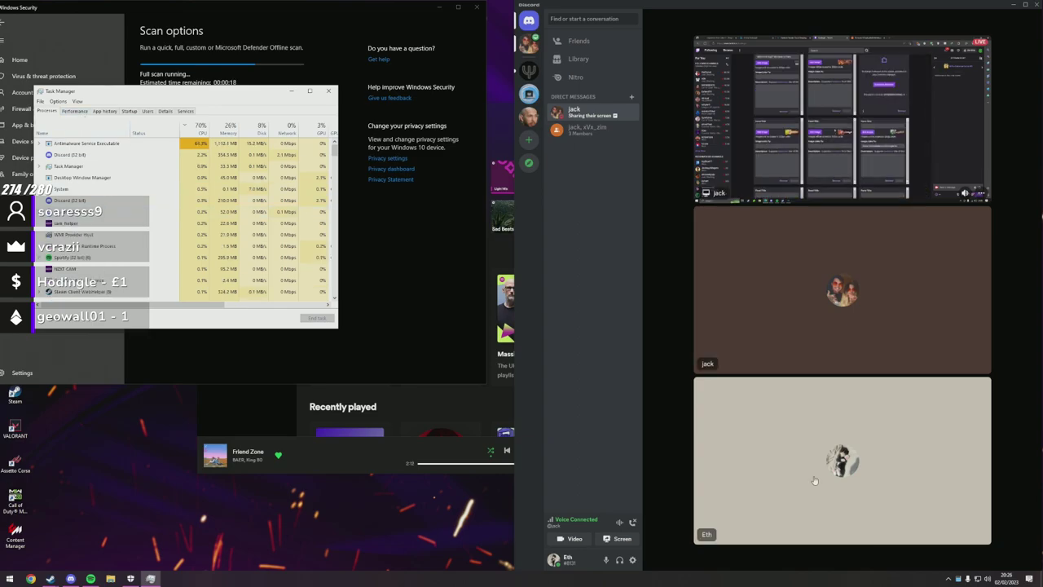
left_click(950, 578)
left_click(949, 562)
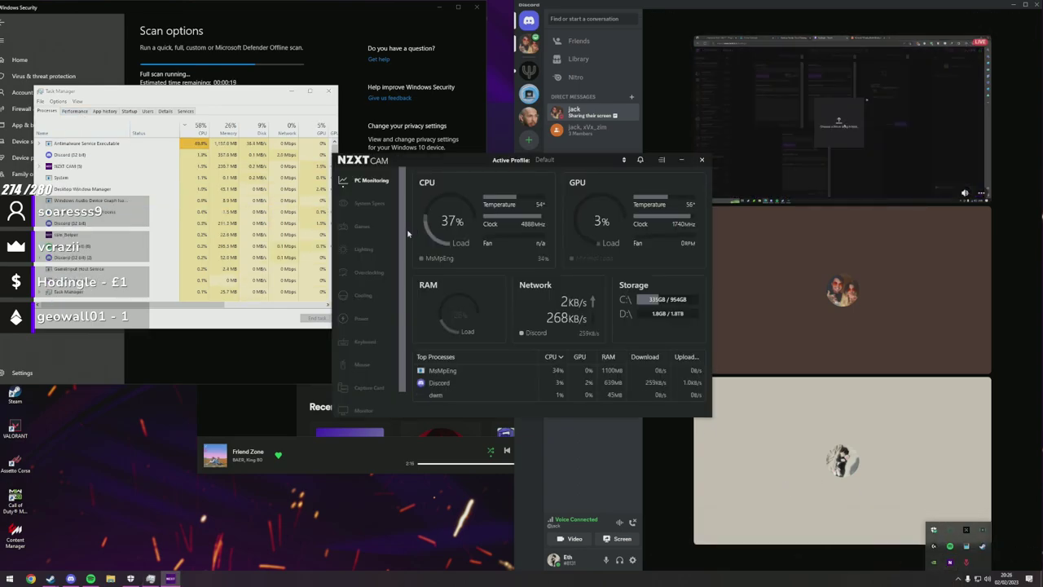
left_click_drag(171, 92, 141, 143)
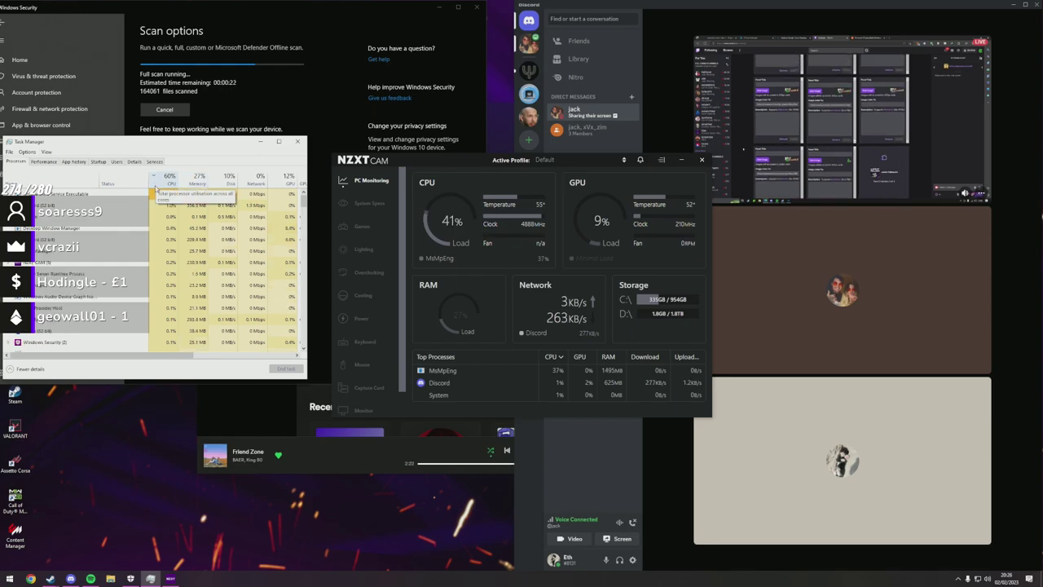
left_click(294, 554)
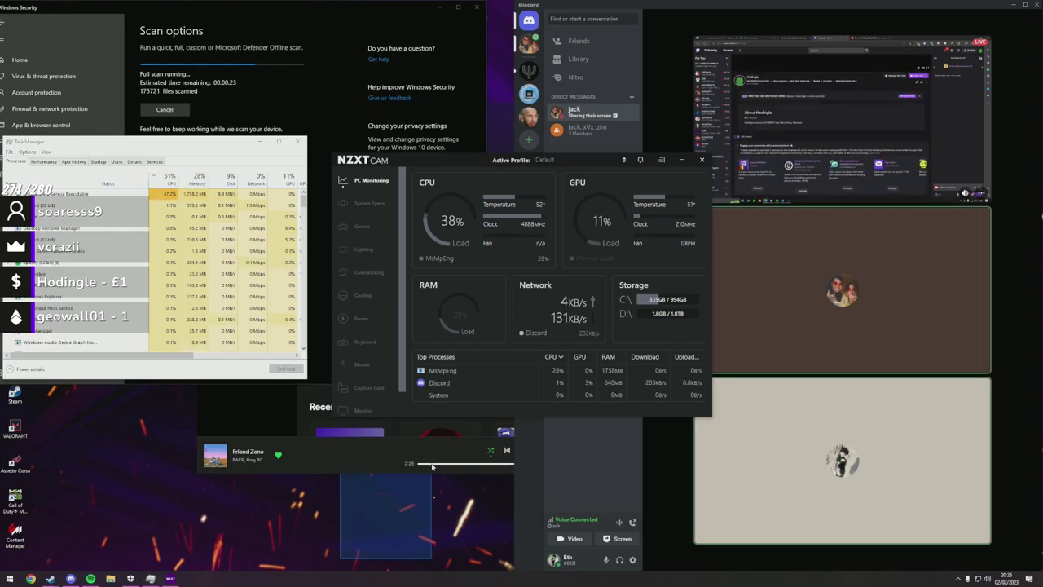
left_click(185, 380)
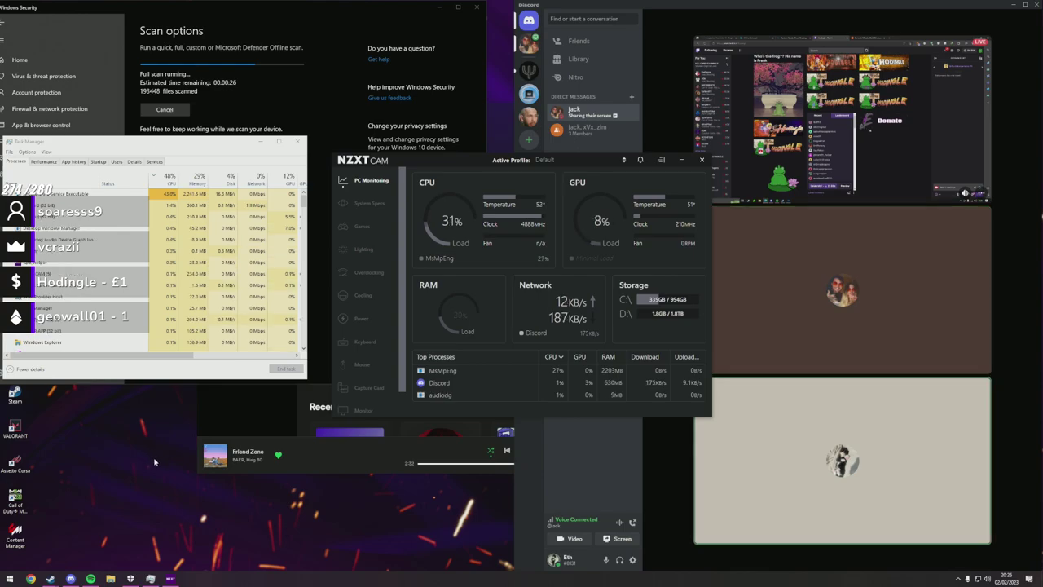
Alternate between Windows Security and Task Manager to compare the full scan's progress with the system load.
key("alt+Tab")
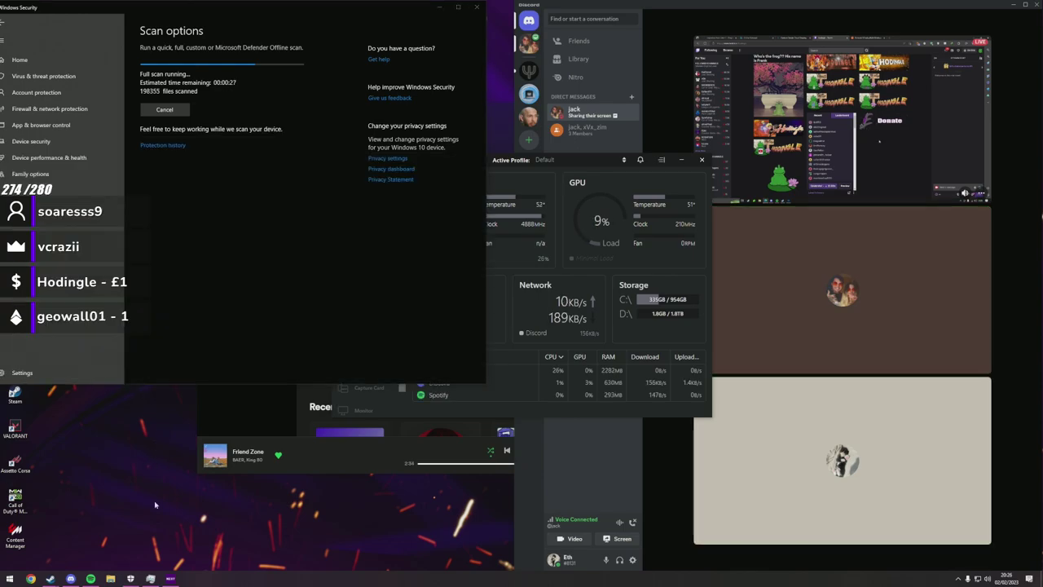
left_click(170, 579)
left_click(149, 579)
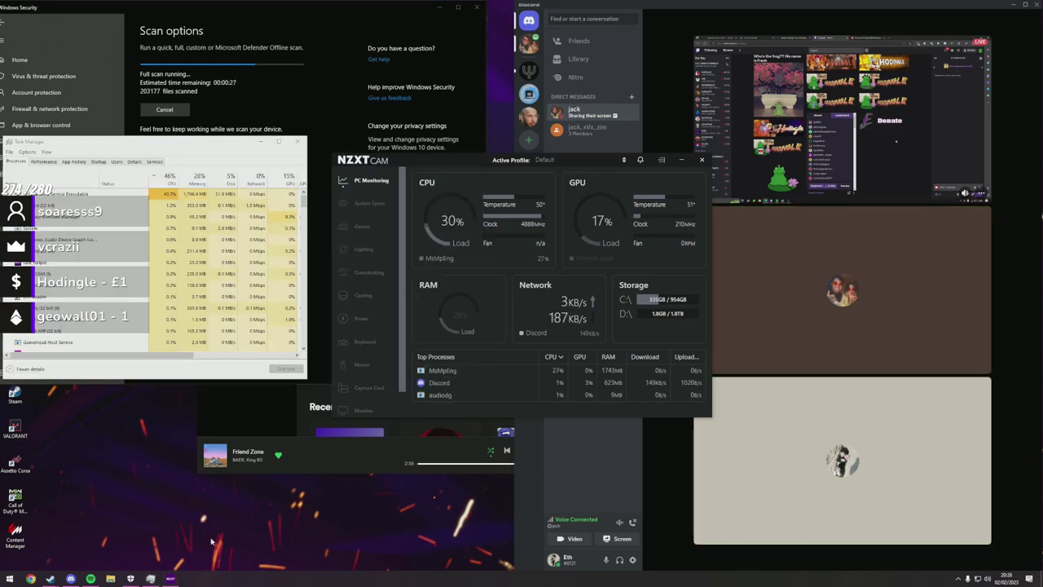
key("alt+Tab")
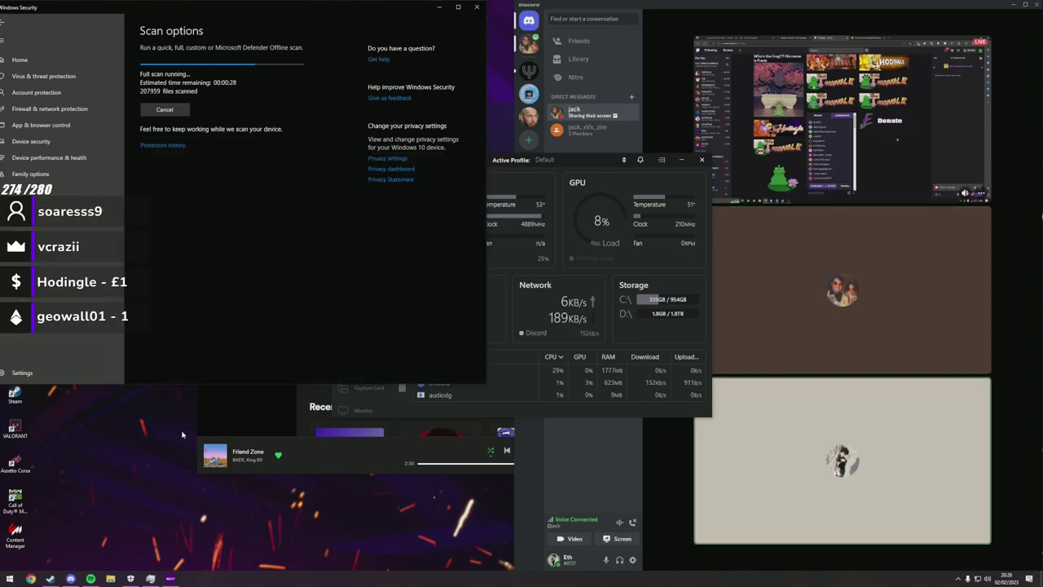
left_click(150, 578)
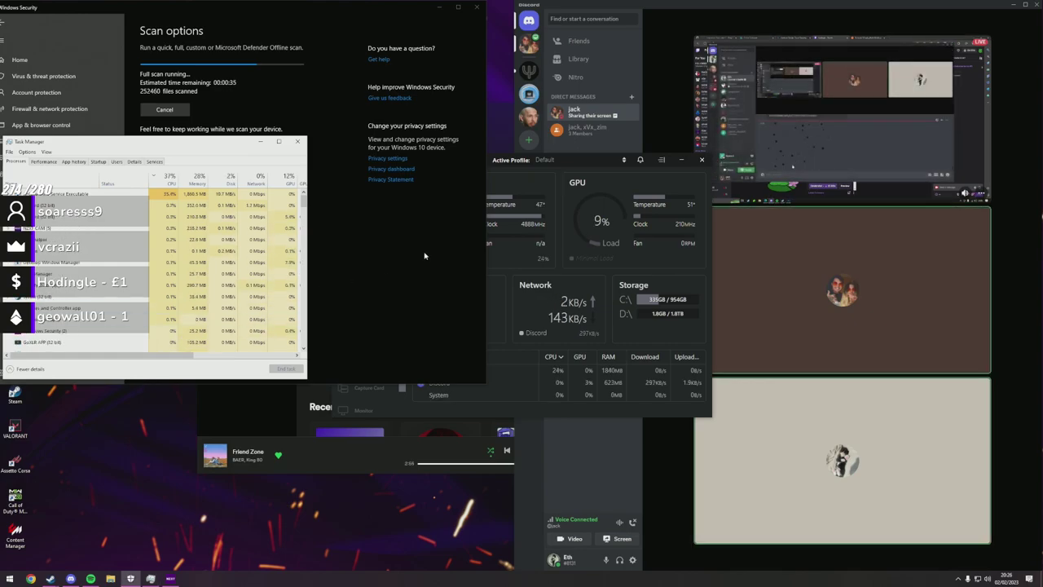
Show the Discord screen share in full screen and open the Aesthetic-Star-PNG-Transparent.png image in Photoshop.
left_click(841, 118)
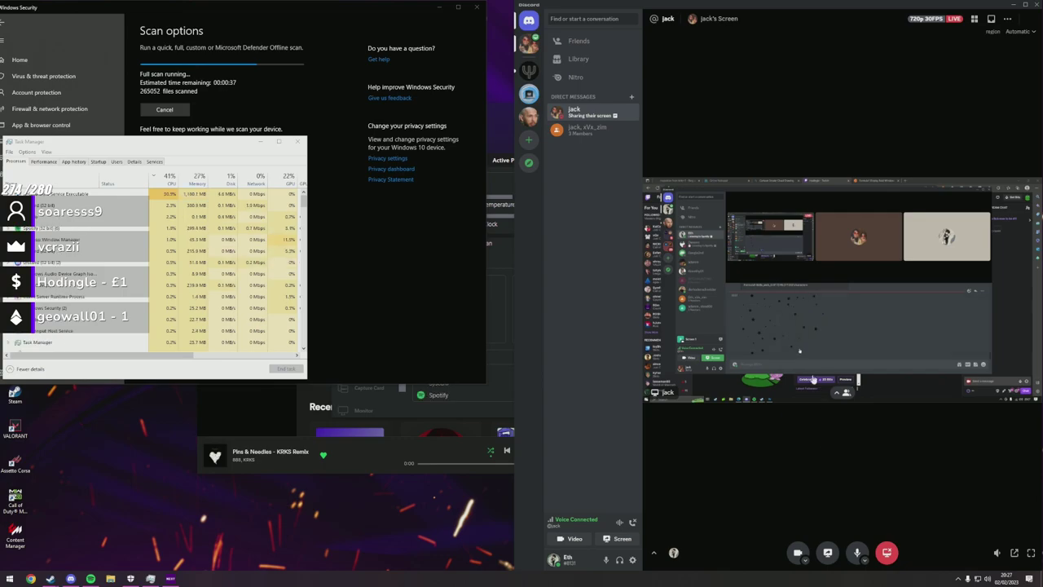
left_click(1032, 554)
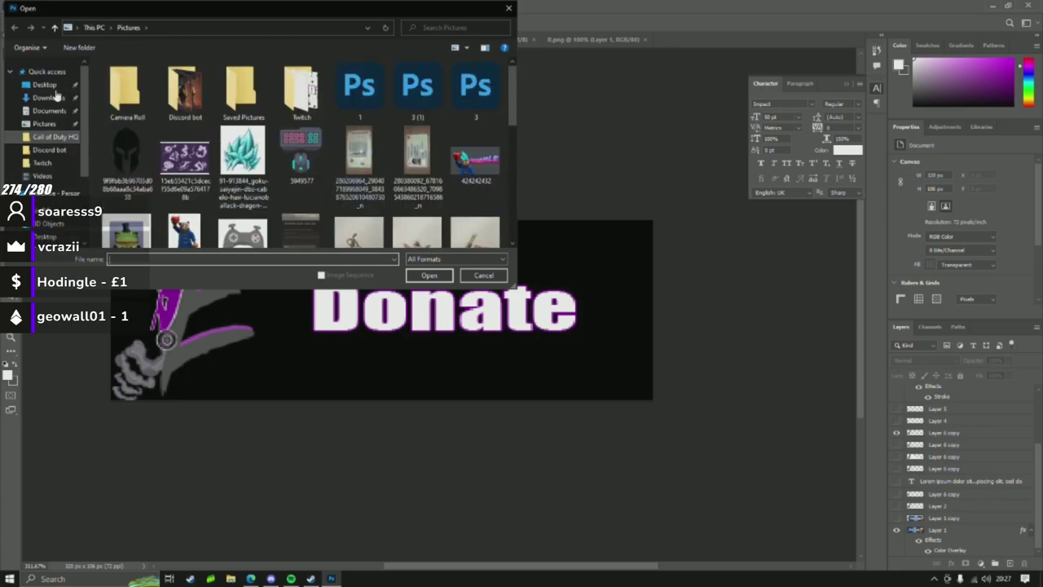
left_click(429, 276)
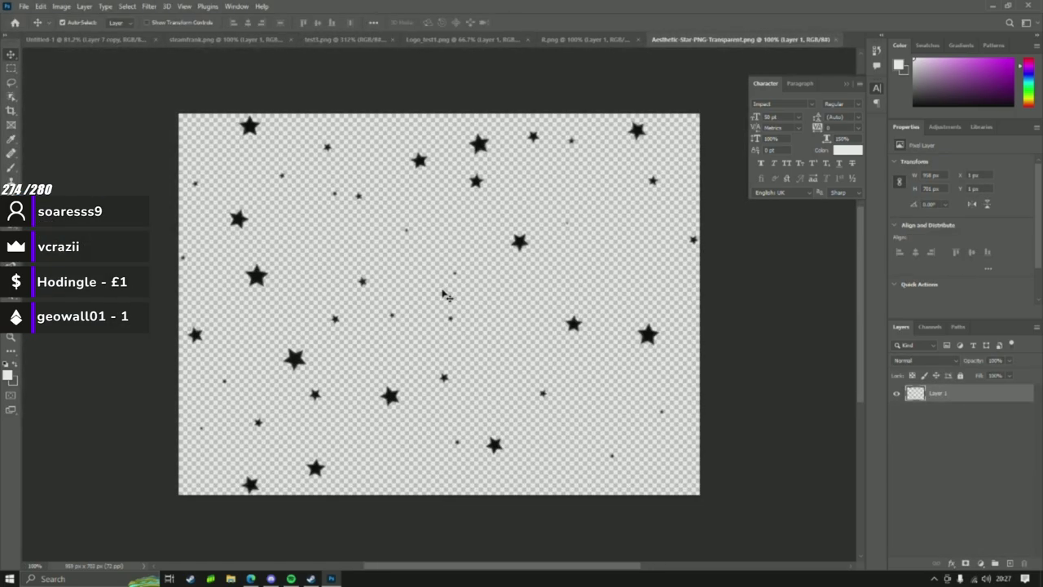
Bring the stars from the Aesthetic-Star-PNG-Transparent.png document into test3.png as a new layer.
left_click_drag(258, 287, 593, 49)
left_click(605, 40)
left_click(463, 41)
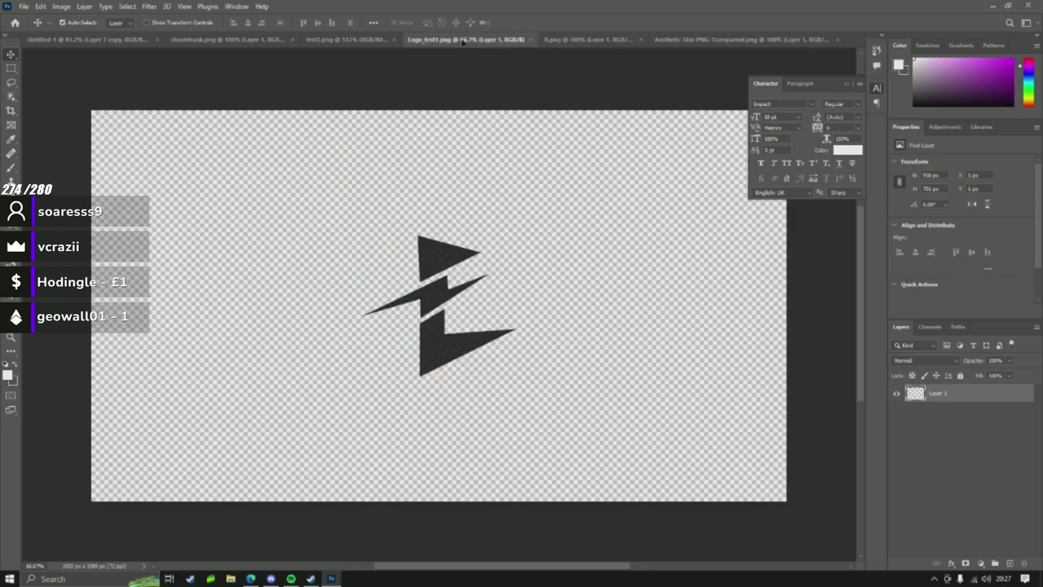
left_click(361, 39)
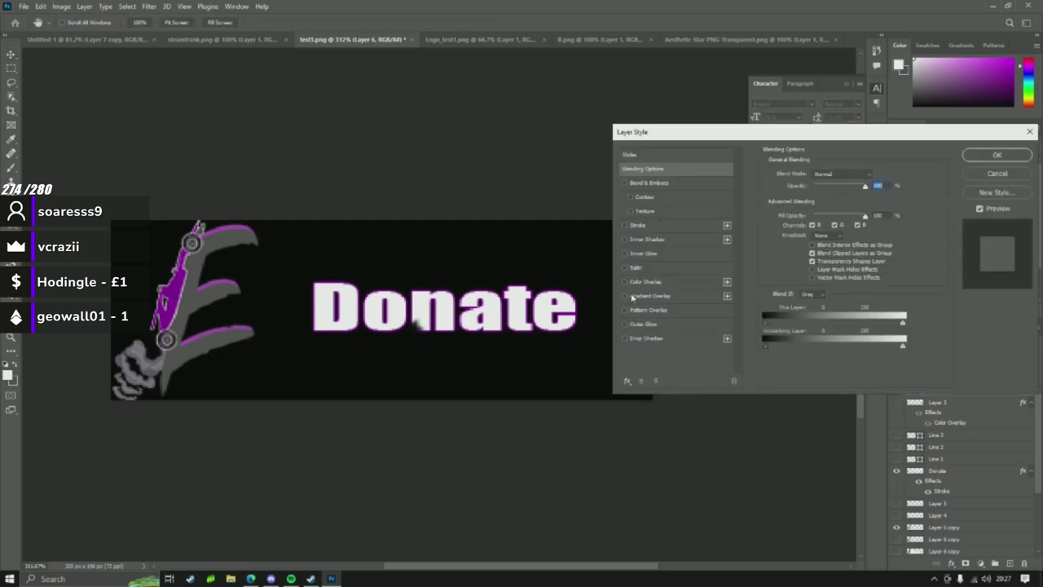
Add a Color Overlay to the new stars layer, change its blend mode and set its colour to white (RGB 255, 255, 255).
left_click(665, 283)
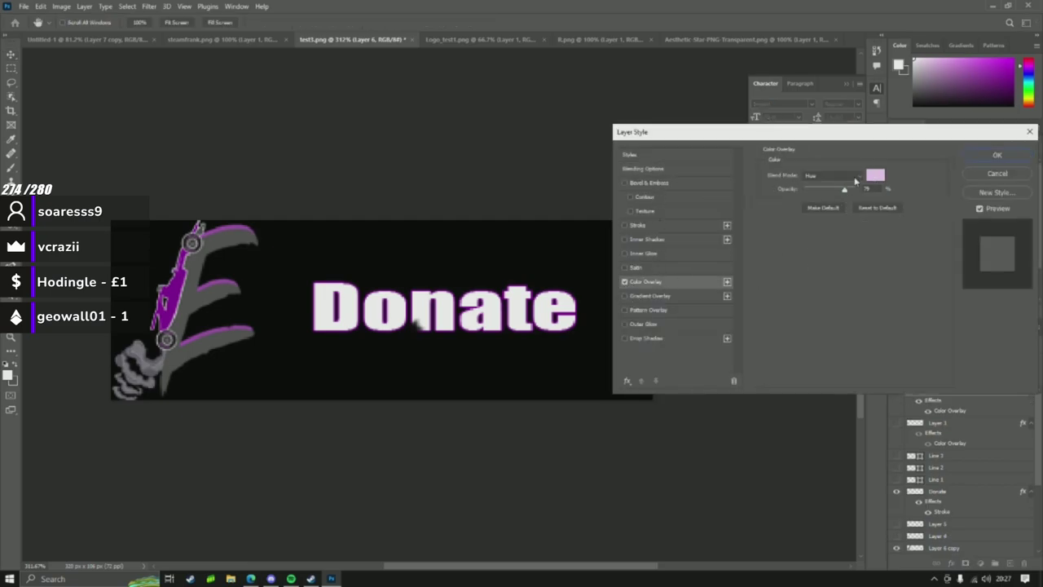
left_click(847, 175)
left_click(832, 186)
left_click(875, 174)
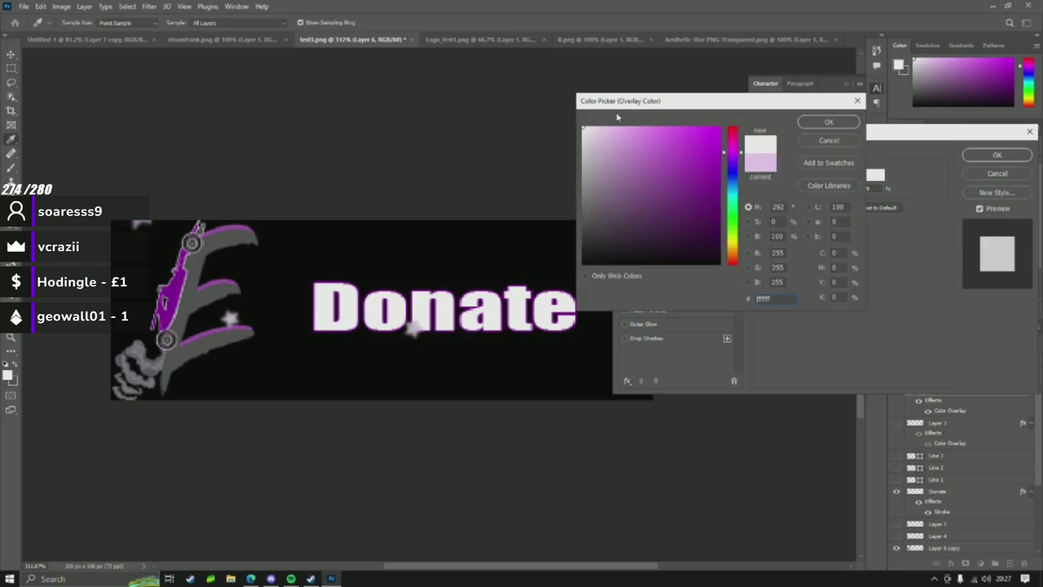
left_click(826, 122)
left_click(1000, 156)
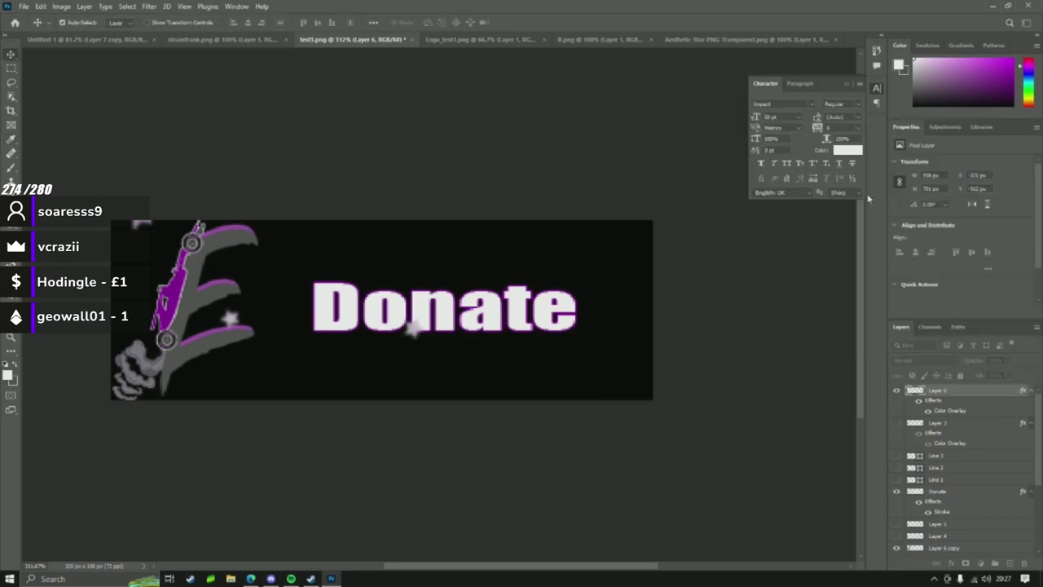
Scale the stars layer down to about 24.5% with Free Transform and place it around the Donate text.
key("ctrl+t")
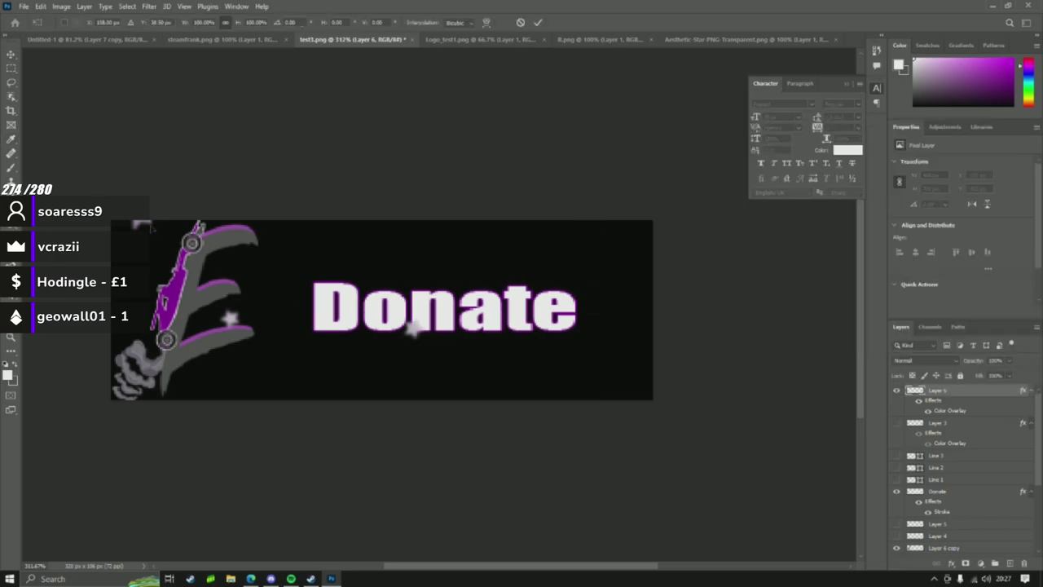
left_click_drag(414, 326, 513, 240)
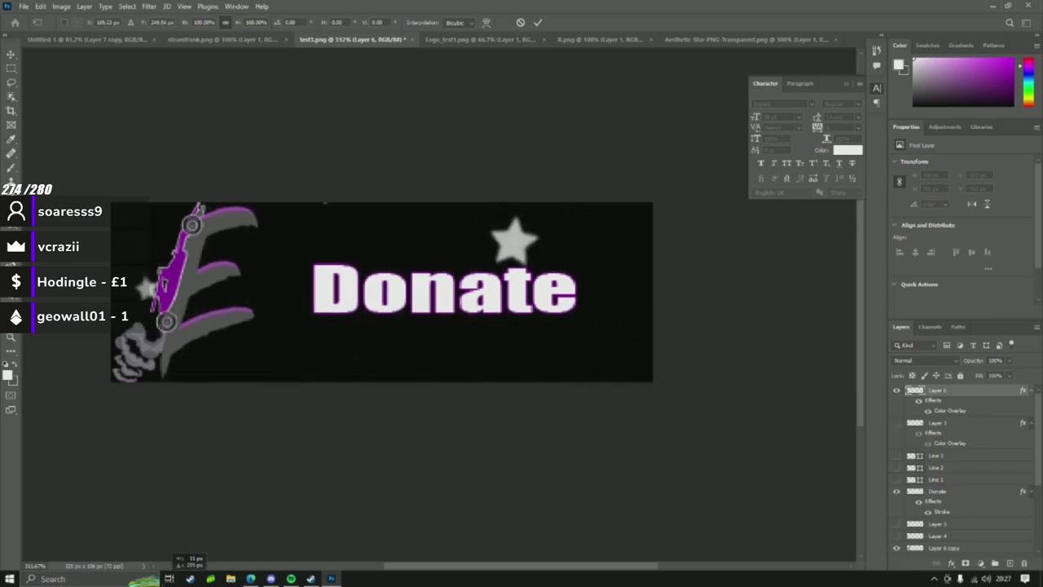
scroll(513, 241, "down", 3)
scroll(167, 259, "up", 1)
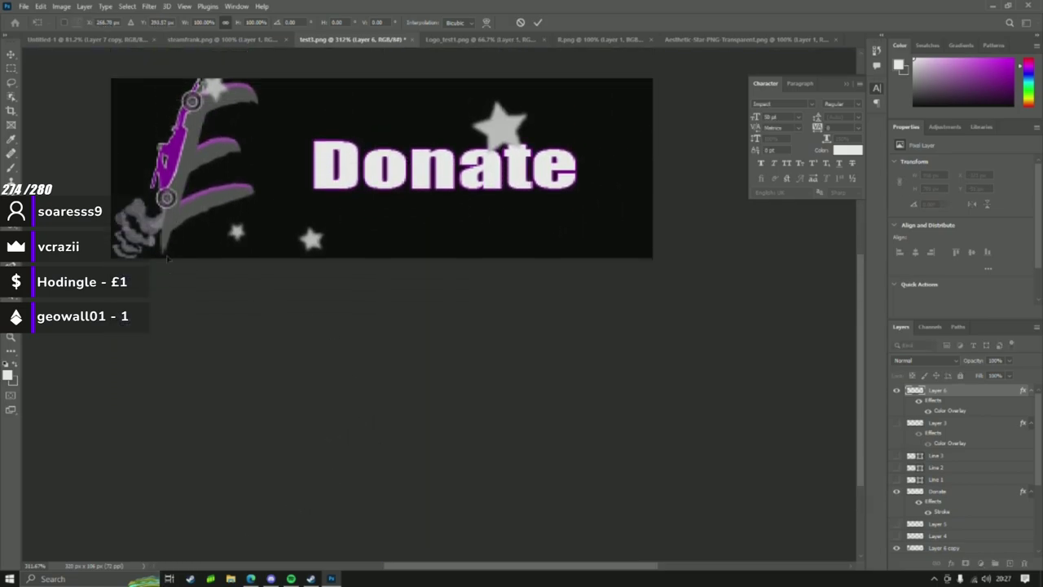
scroll(167, 259, "up", 4)
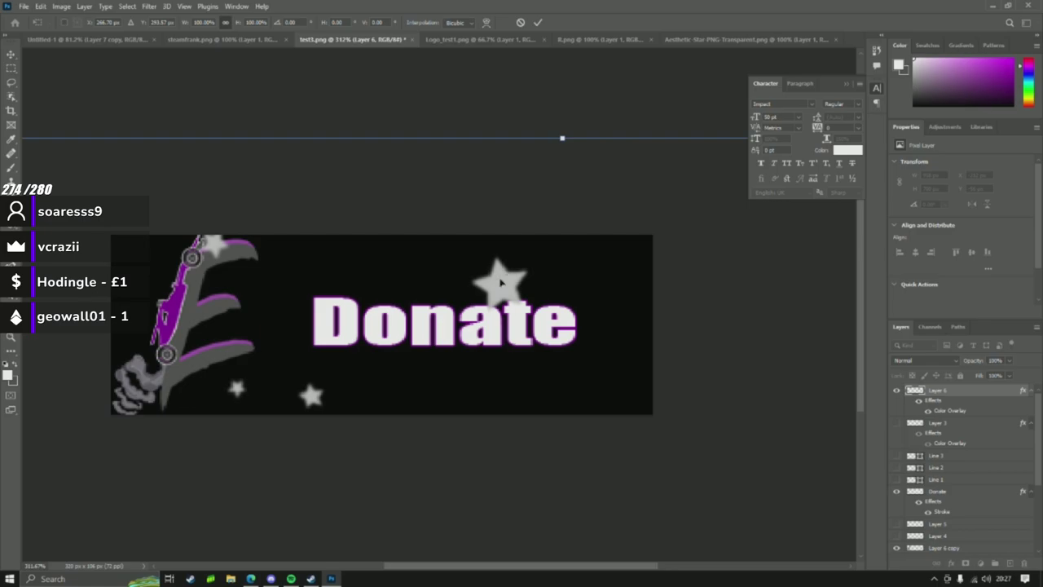
left_click_drag(504, 285, 244, 308)
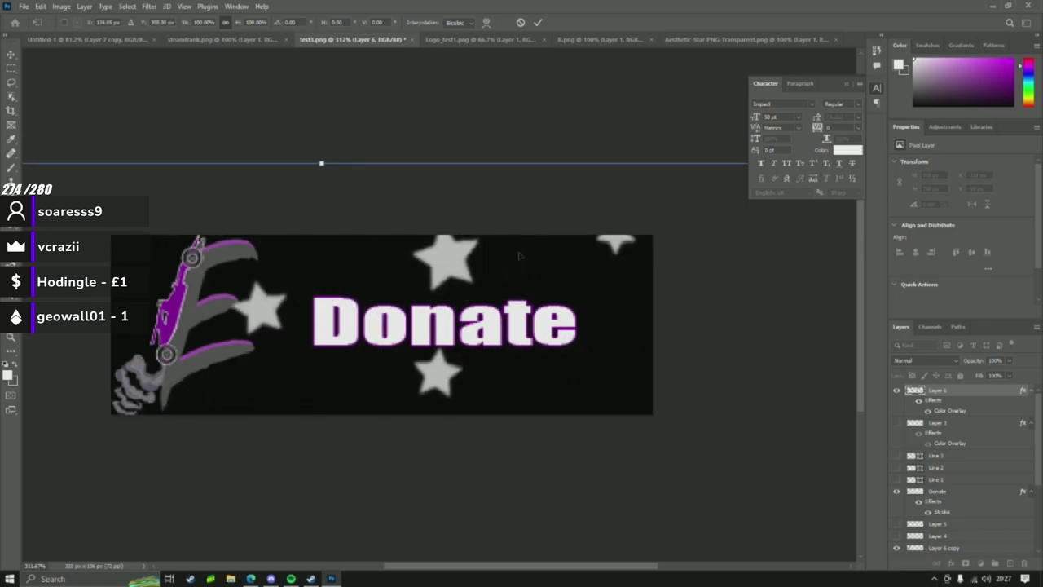
left_click_drag(519, 256, 460, 295)
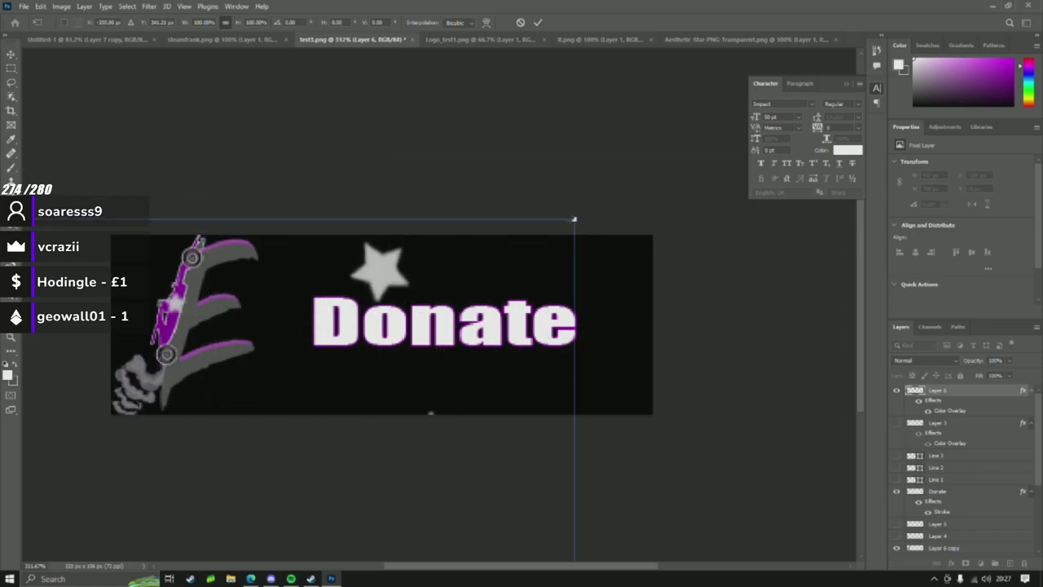
left_click_drag(574, 219, 215, 425)
left_click_drag(163, 465, 396, 353)
scroll(505, 319, "up", 1)
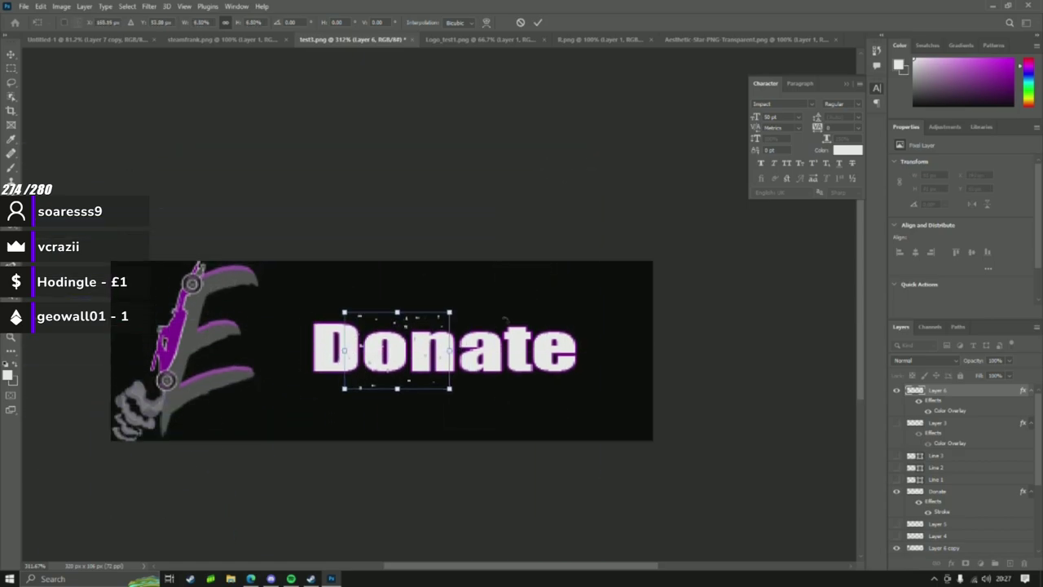
left_click_drag(451, 312, 619, 318)
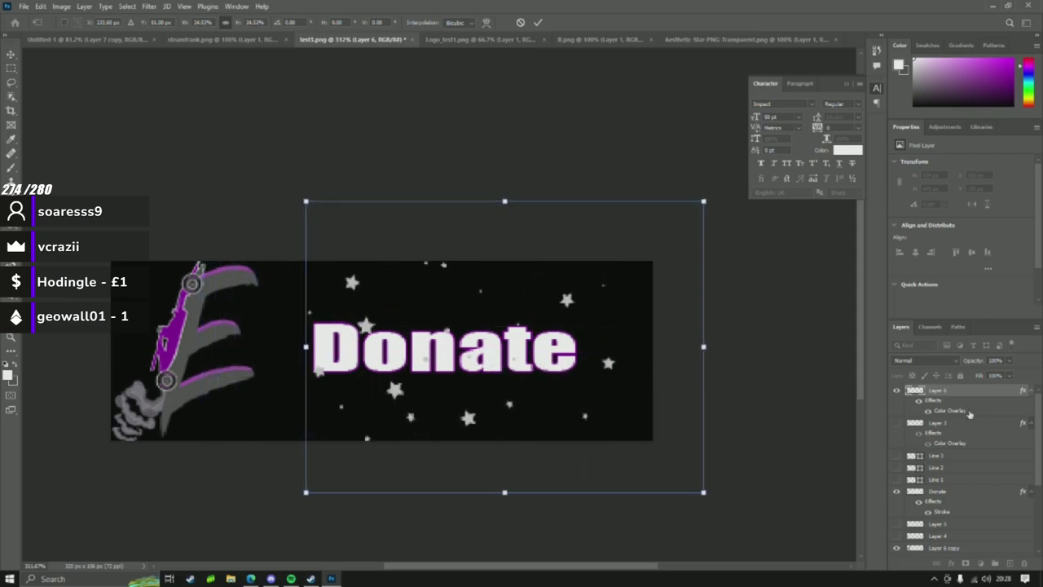
Move the stars layer beneath the Donate text and the visible Layer 6 copy, and shift the stars about 25 px to the right.
left_click_drag(945, 424, 966, 463)
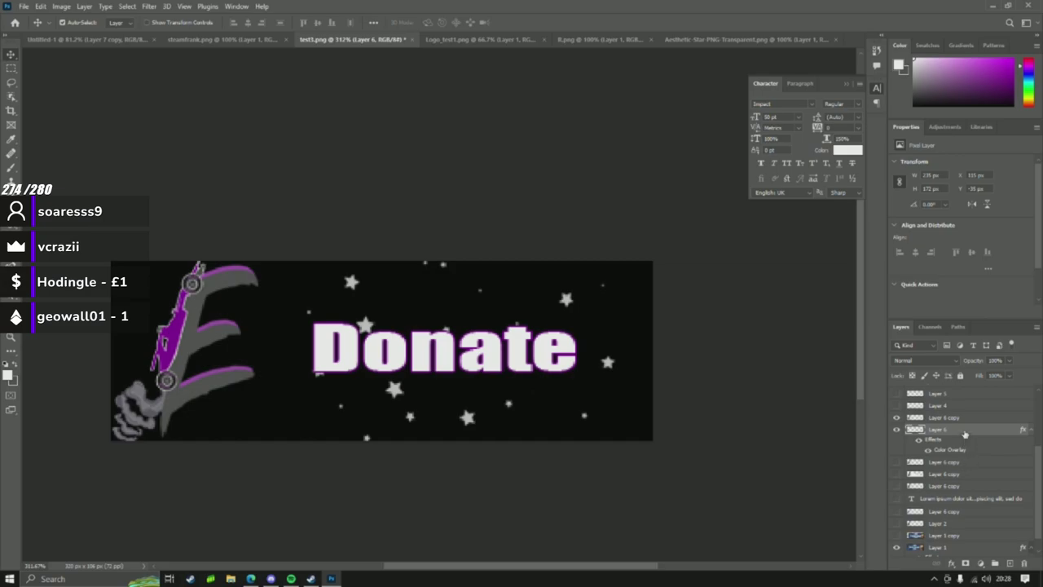
left_click_drag(358, 284, 401, 288)
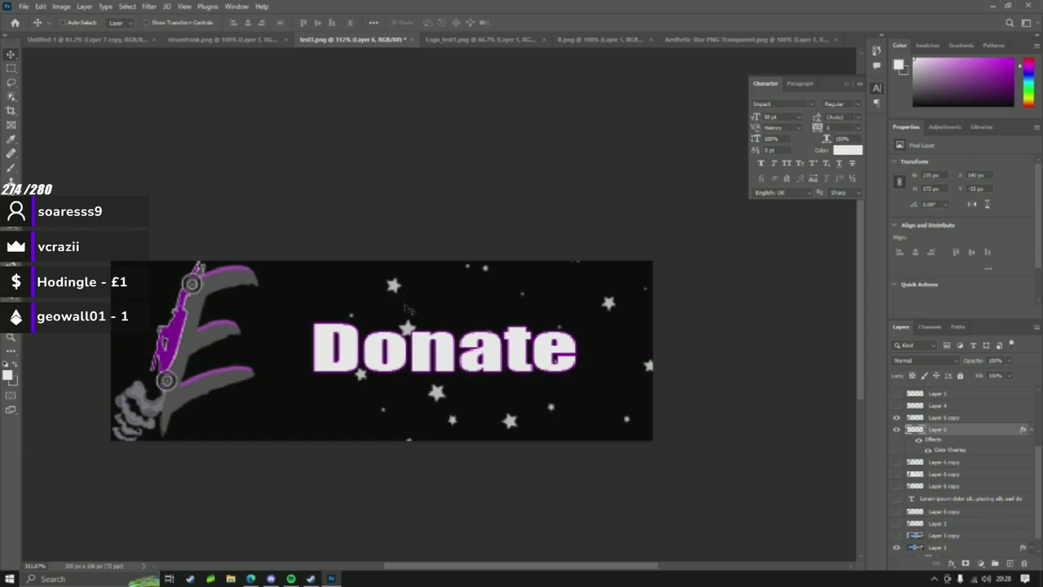
Duplicate the stars layer with a transform, flip the copy horizontally and place it around the E logo.
key("ctrl+alt+t")
left_click_drag(377, 330, 68, 330)
right_click(214, 351)
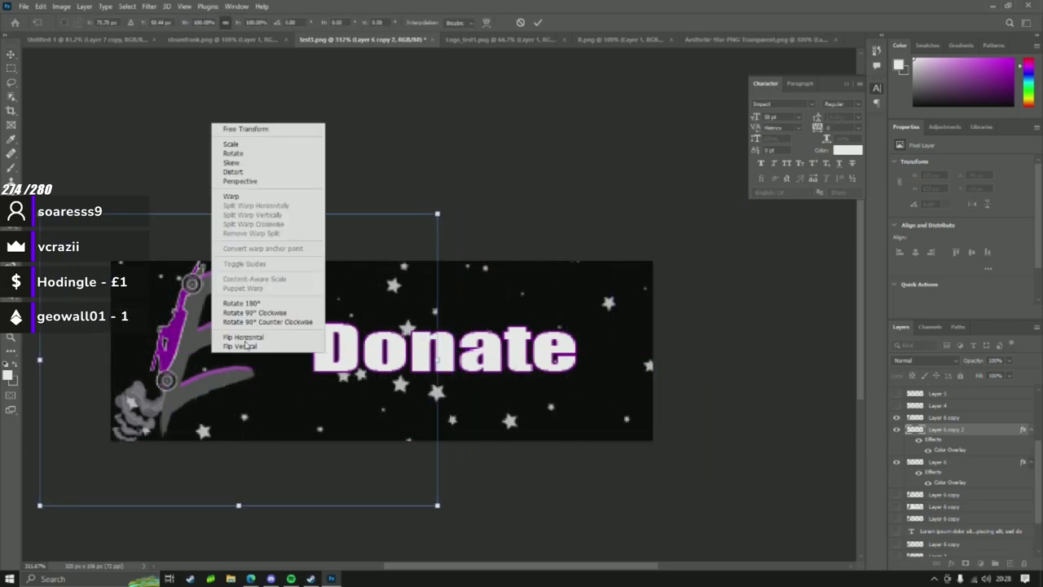
left_click(243, 336)
left_click_drag(276, 338, 211, 338)
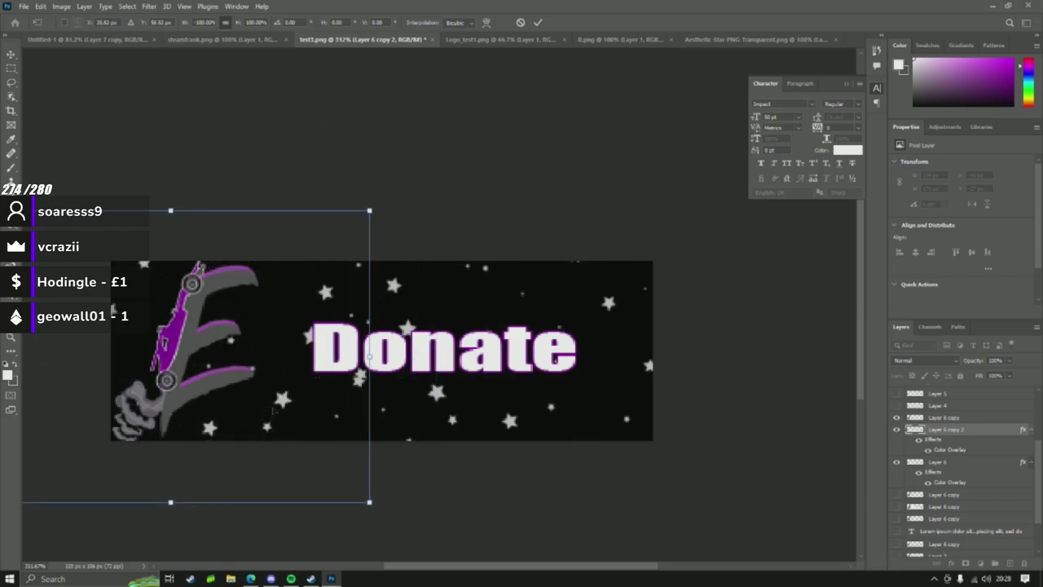
left_click_drag(272, 407, 280, 373)
key("Return")
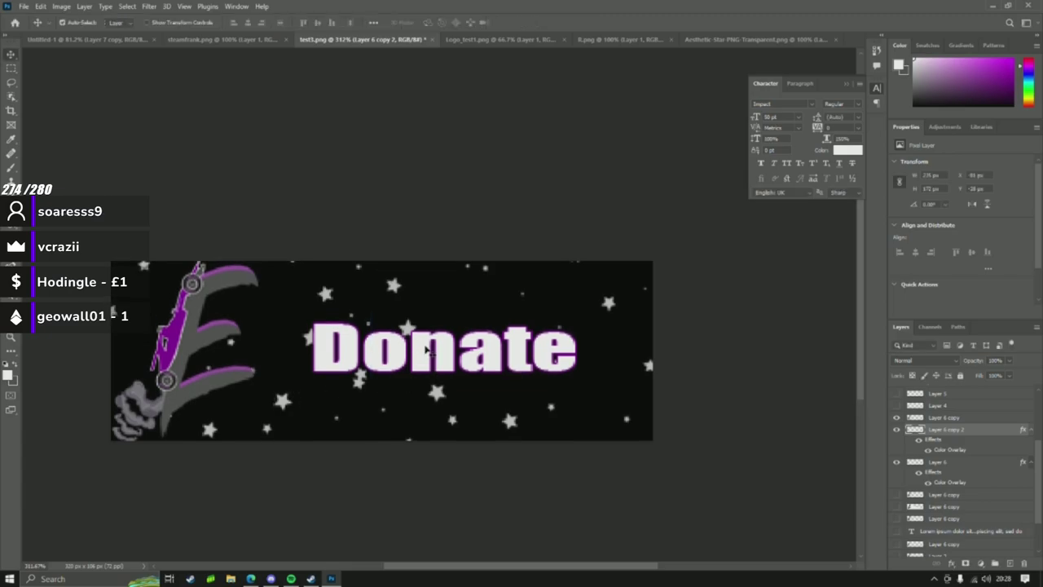
Shift the Donate text about 30 px to the right and reposition the flipped stars copy between the E logo and the text.
left_click_drag(432, 351, 481, 347)
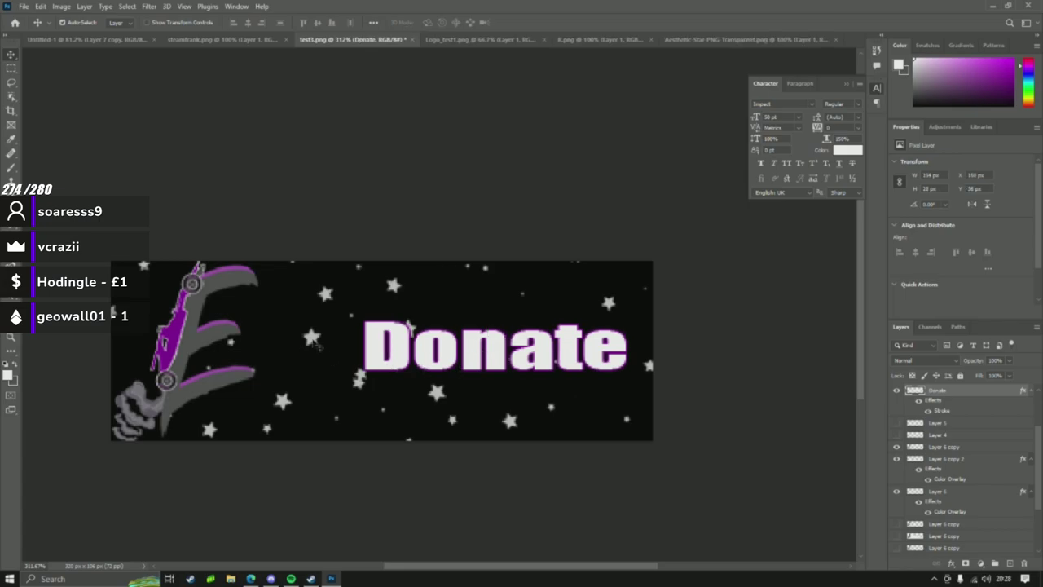
left_click_drag(318, 347, 295, 252)
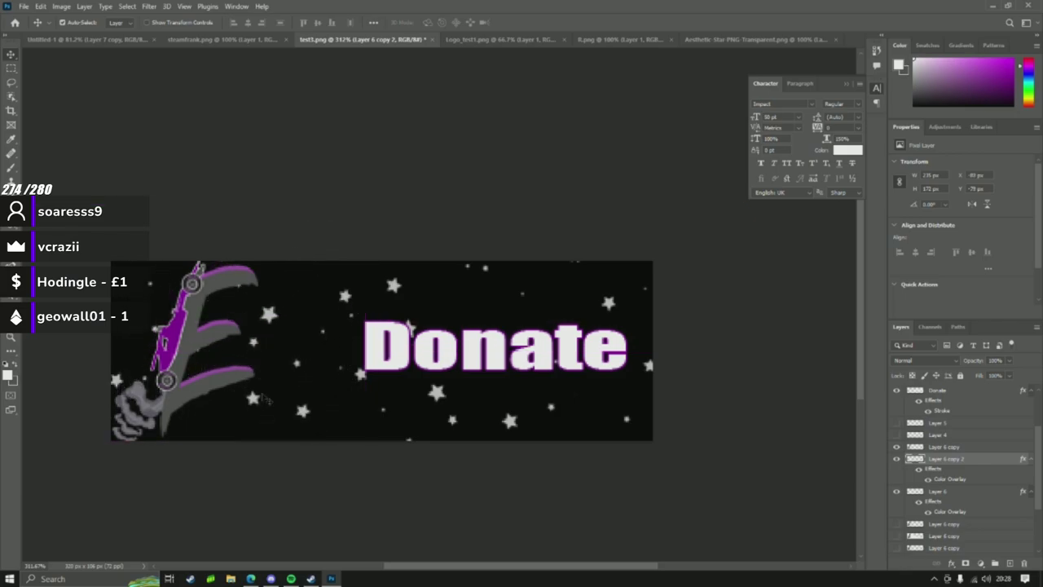
left_click_drag(265, 399, 270, 405)
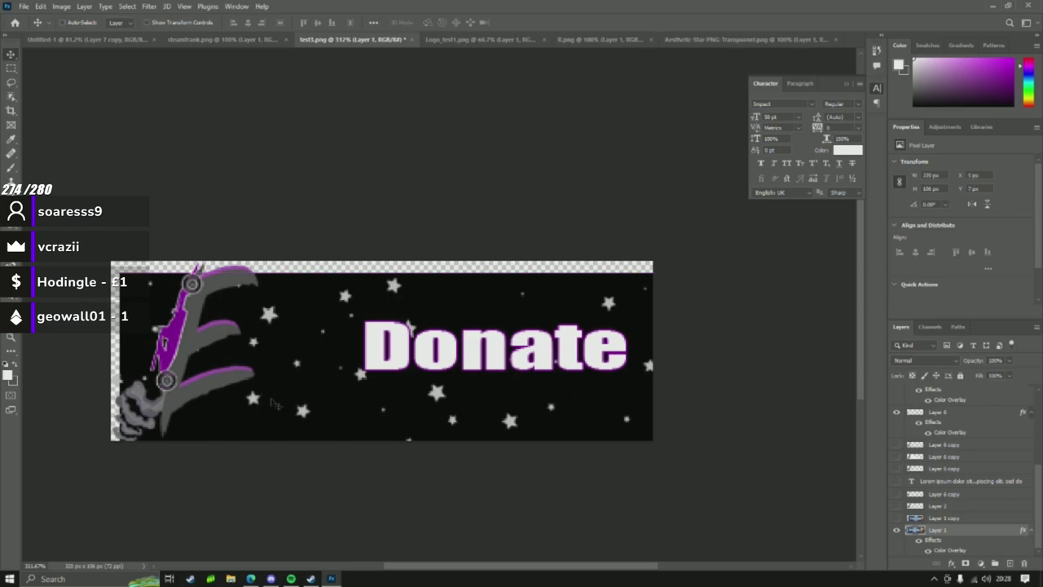
key("ctrl+z")
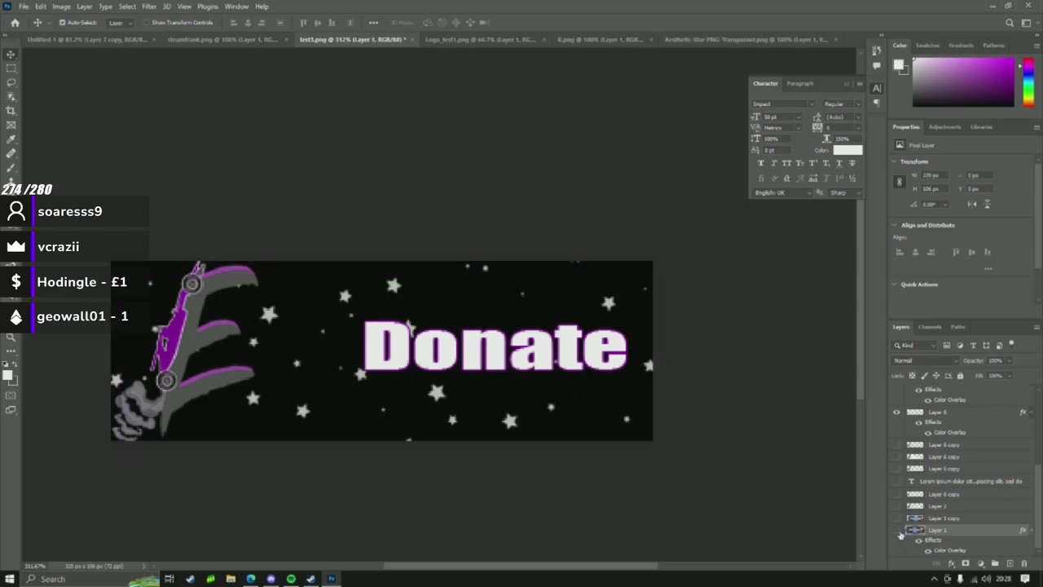
Hide the black background Layer 1 and export the banner as a transparent PNG, overwriting ET2.png in the Pictures\Twitch folder.
left_click(897, 531)
left_click(24, 5)
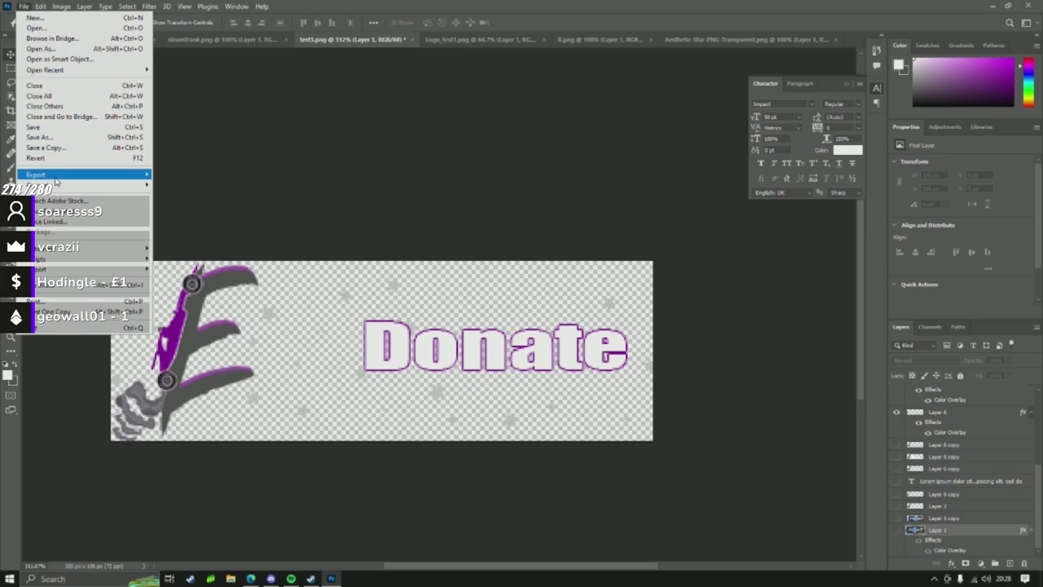
mouse_move(55, 181)
left_click(176, 186)
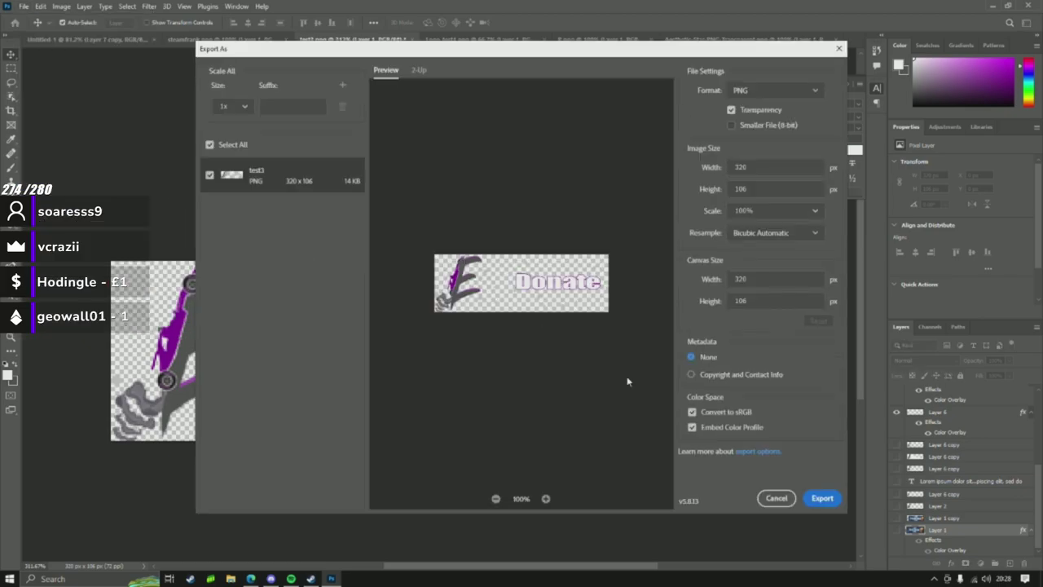
left_click(822, 498)
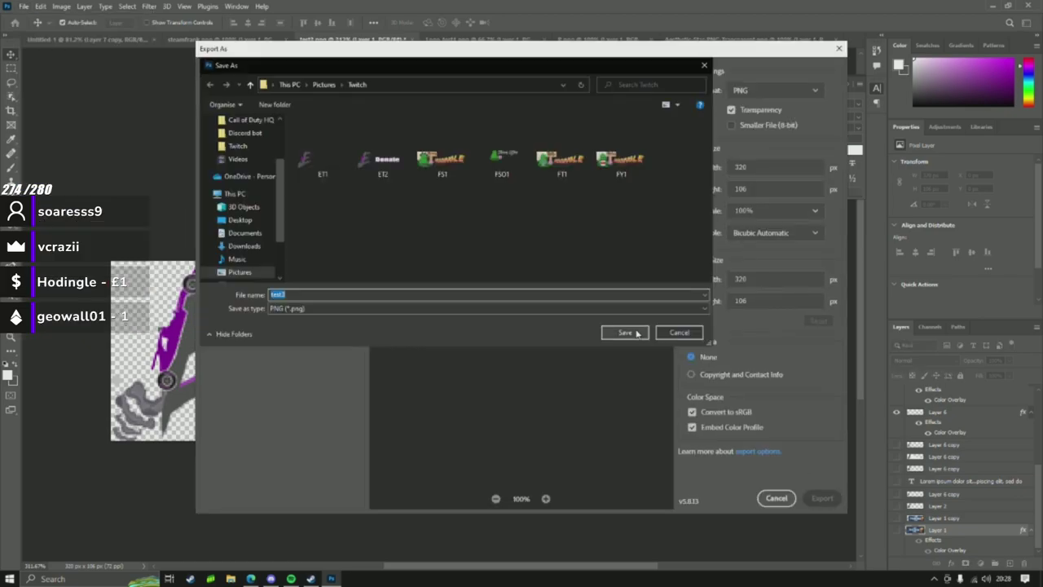
left_click(383, 159)
left_click(624, 332)
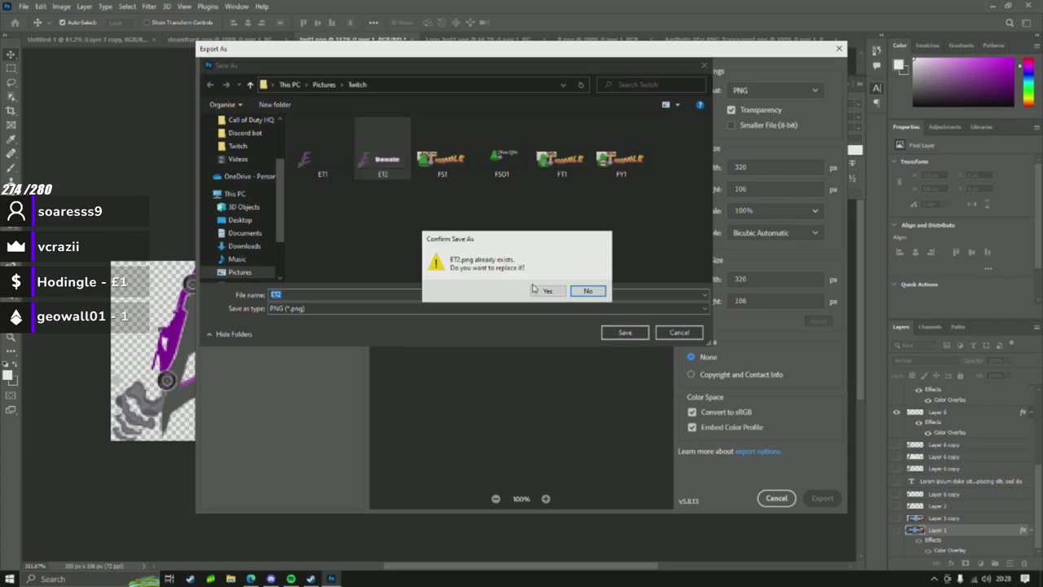
left_click(545, 291)
Switch to the Twitch channel page in Edge and turn on panel editing.
left_click(251, 578)
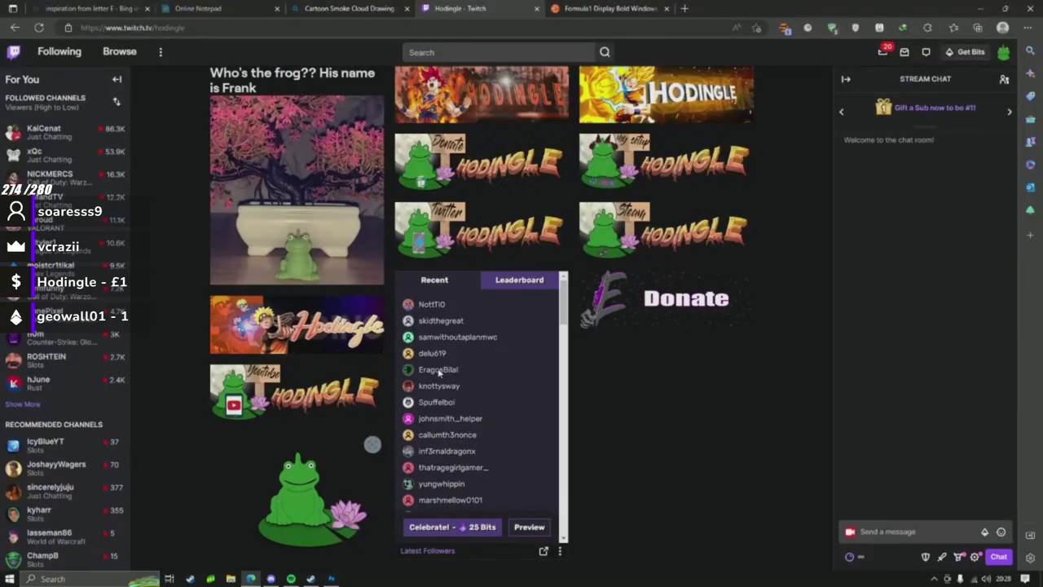
scroll(163, 122, "up", 3)
left_click(147, 198)
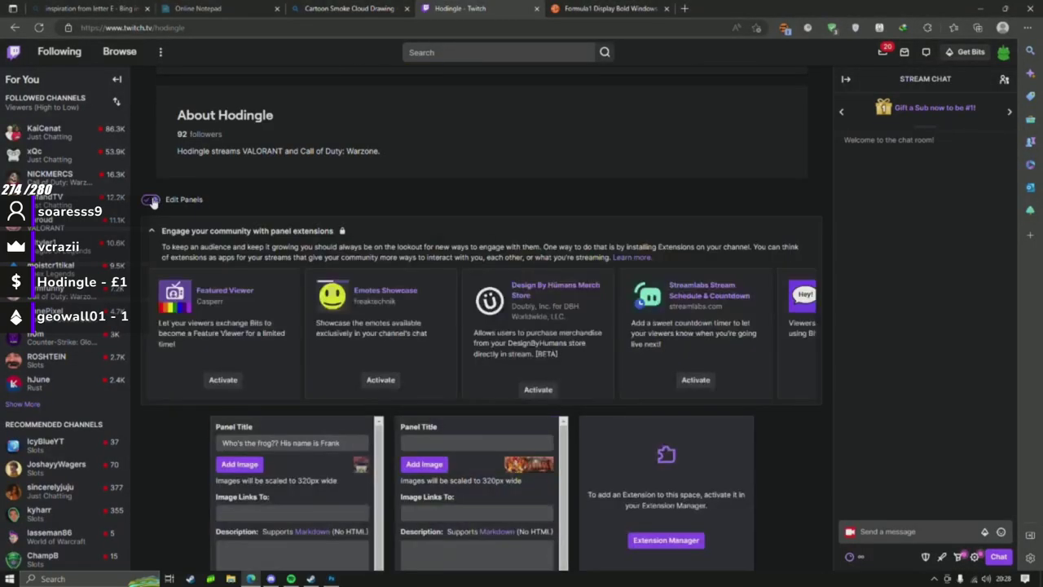
Replace the image of the last Donate panel with the newly exported ET2.png.
scroll(569, 392, "down", 5)
scroll(569, 392, "down", 5)
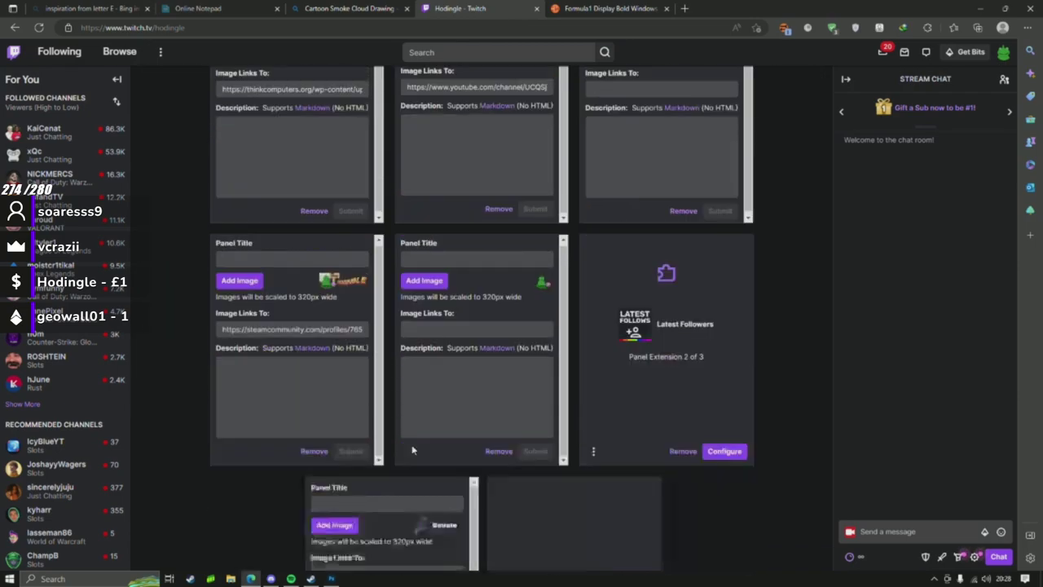
left_click(334, 449)
left_click(508, 300)
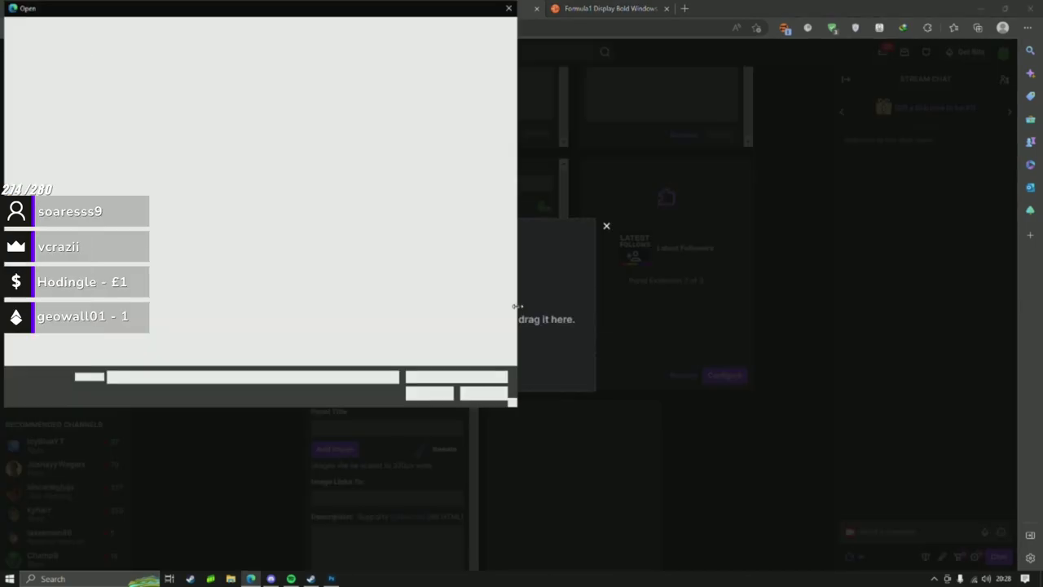
left_click(196, 112)
left_click(430, 393)
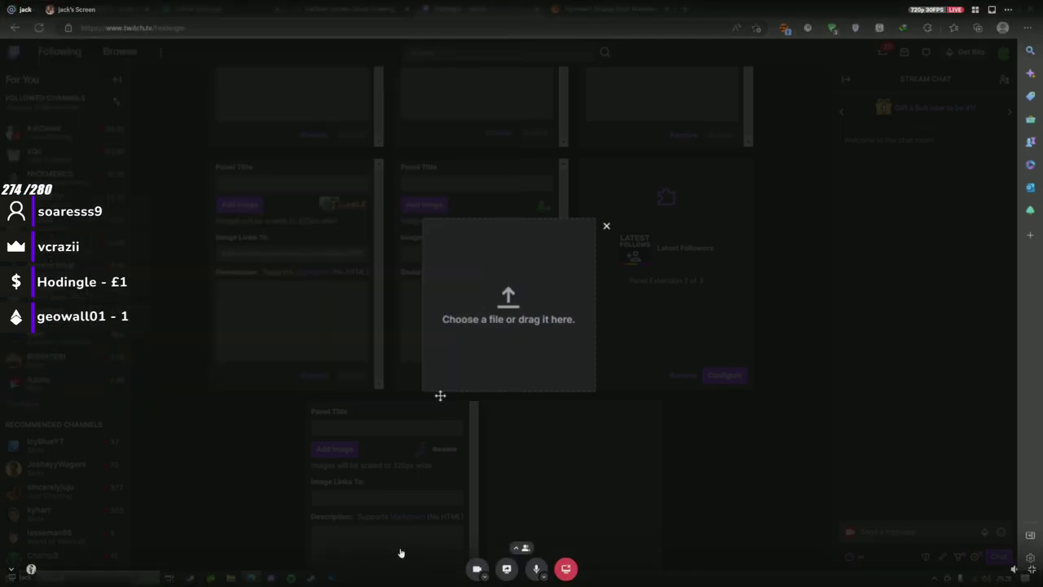
left_click(489, 341)
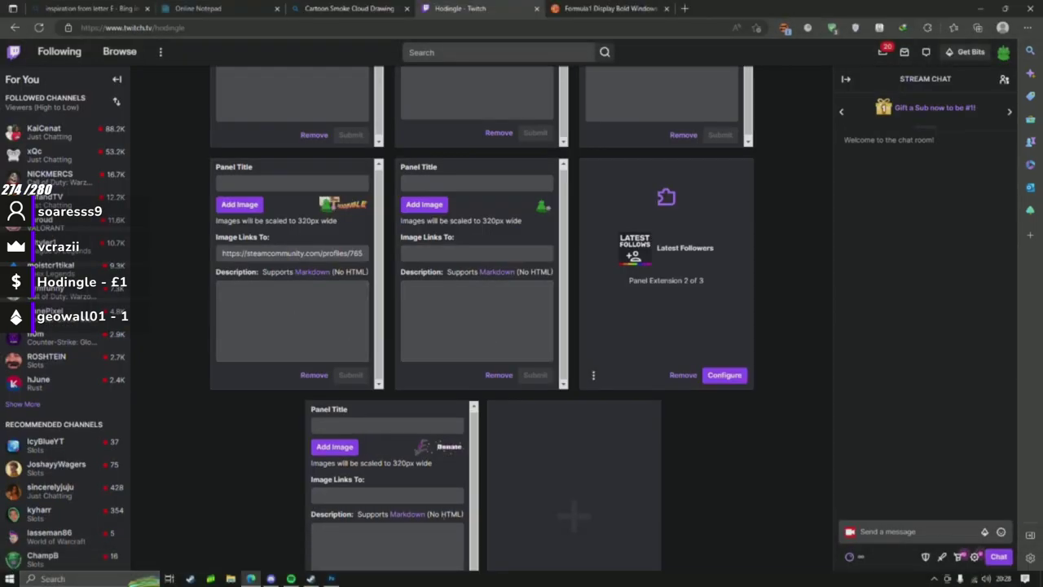
Finish panel editing and examine the updated Donate panel on the channel page.
scroll(456, 546, "down", 1)
scroll(259, 365, "up", 10)
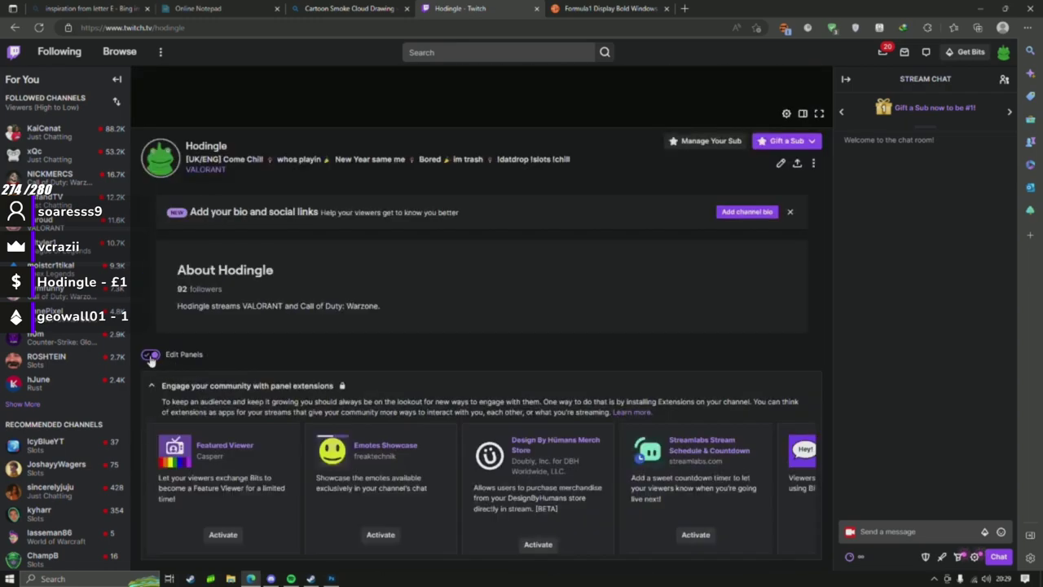
left_click(150, 355)
scroll(343, 316, "down", 4)
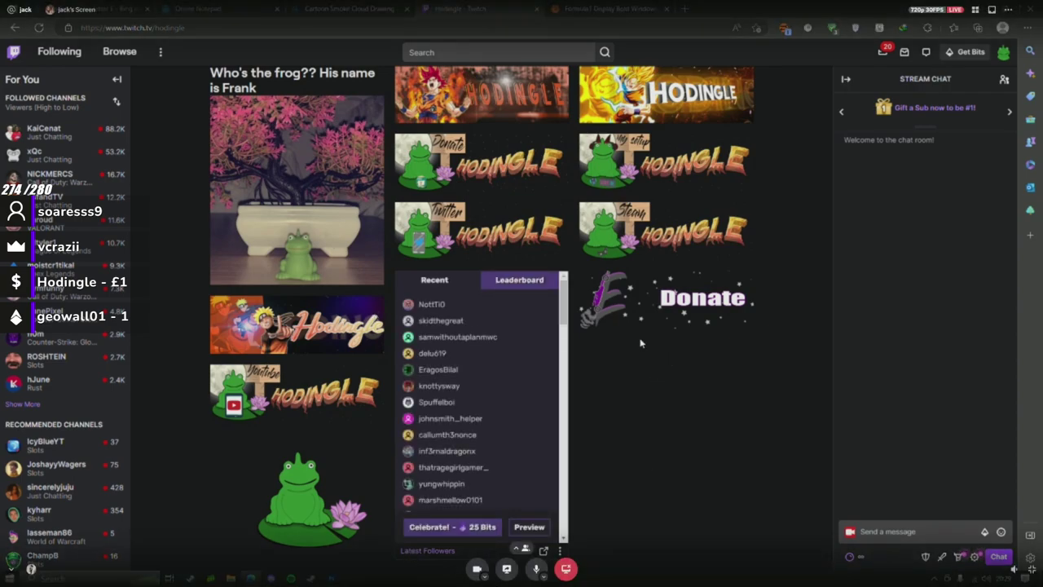
Switch to Discord and send ET2.png from the Pictures\Twitch folder in the open direct message.
left_click(271, 578)
left_click(240, 487)
left_click(297, 428)
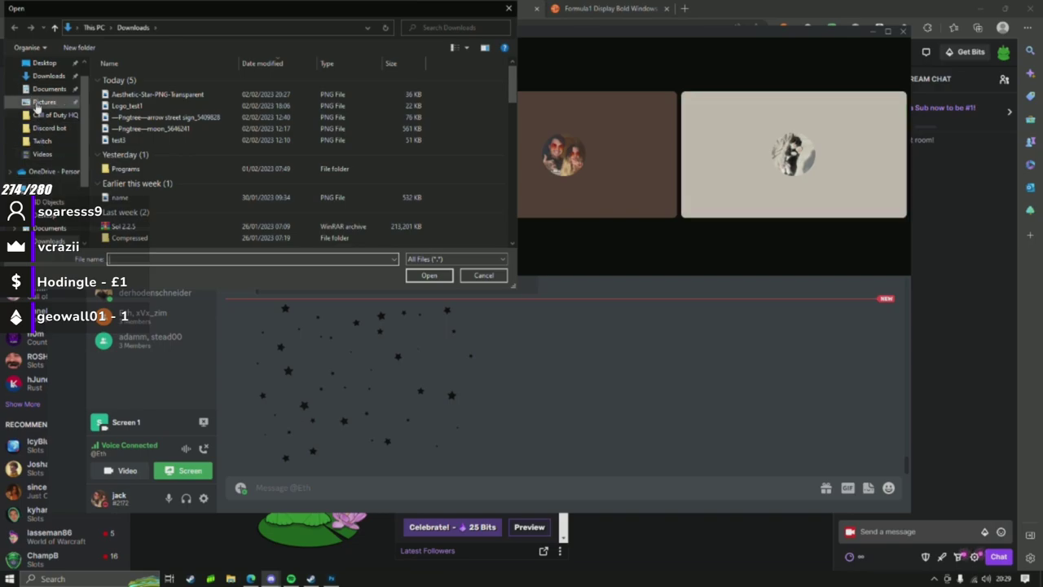
left_click(36, 103)
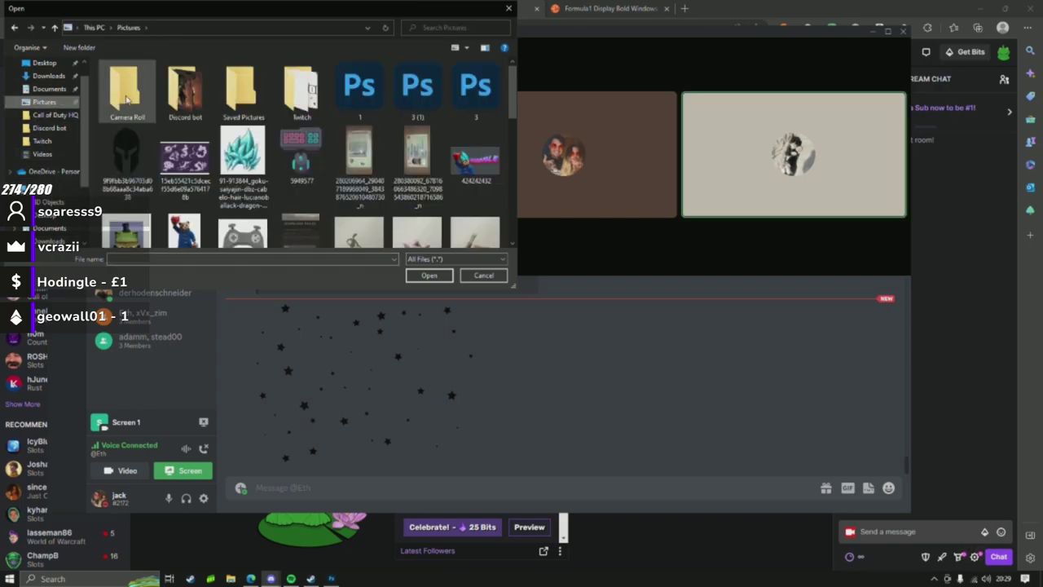
double_click(285, 94)
left_click(192, 114)
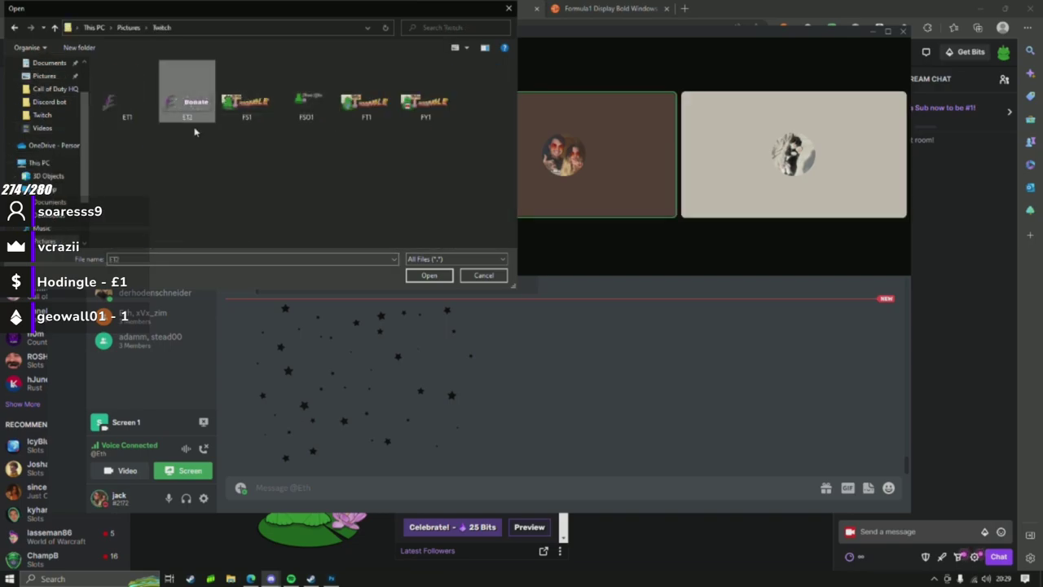
left_click(426, 275)
key("Return")
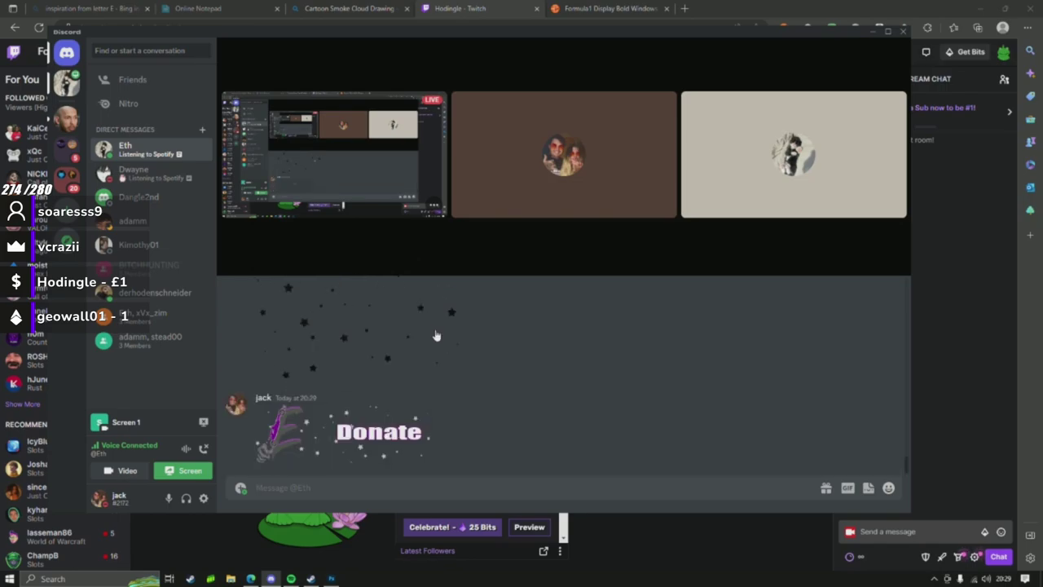
Open the posted Donate image in the browser and save it as a PNG in the Pictures folder.
left_click(379, 431)
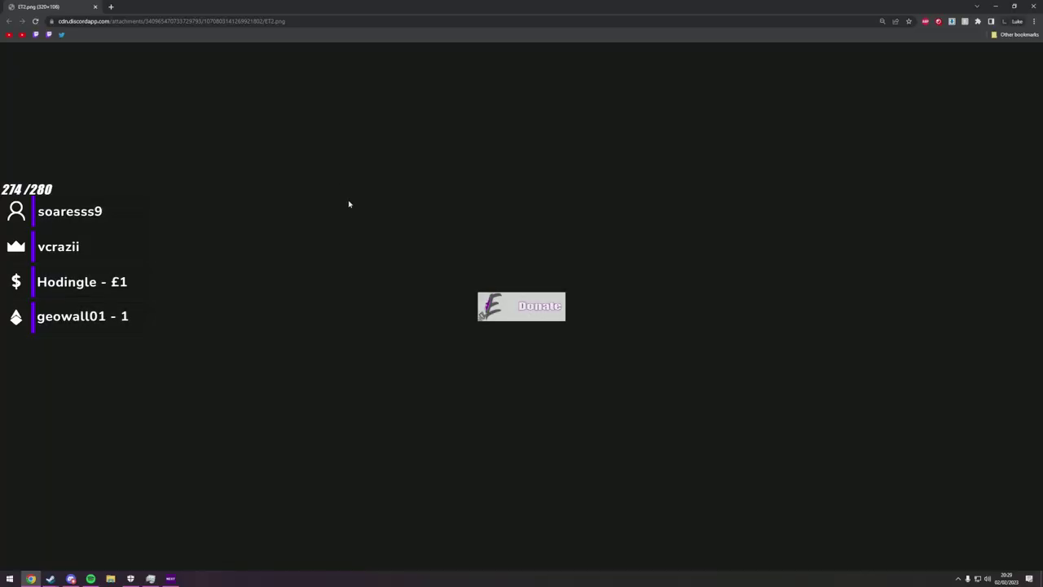
right_click(525, 306)
left_click(570, 323)
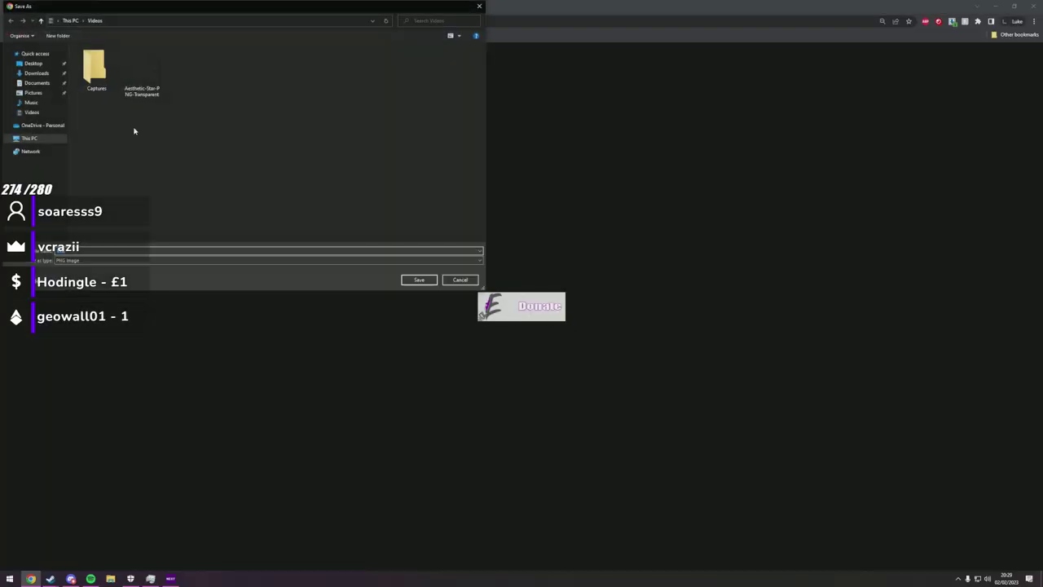
left_click(34, 93)
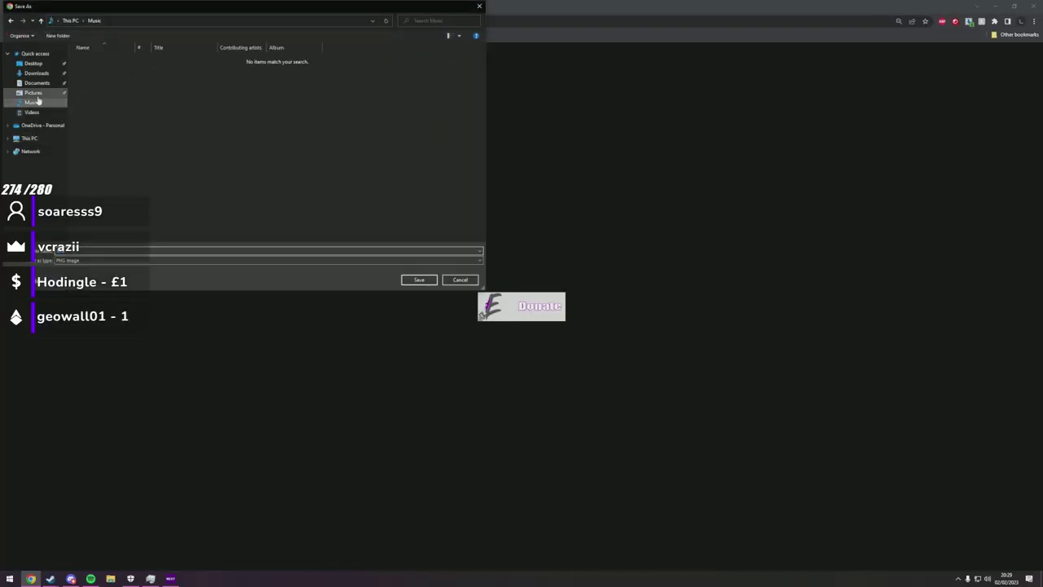
left_click(432, 277)
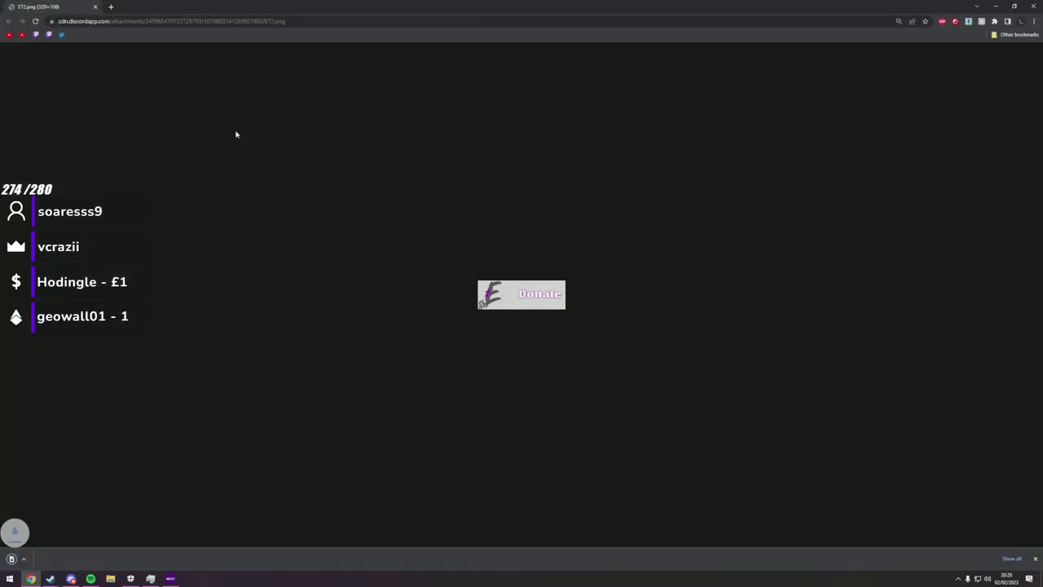
Close the image tab and turn on panel editing on the Ethicalx Twitch channel page.
middle_click(54, 6)
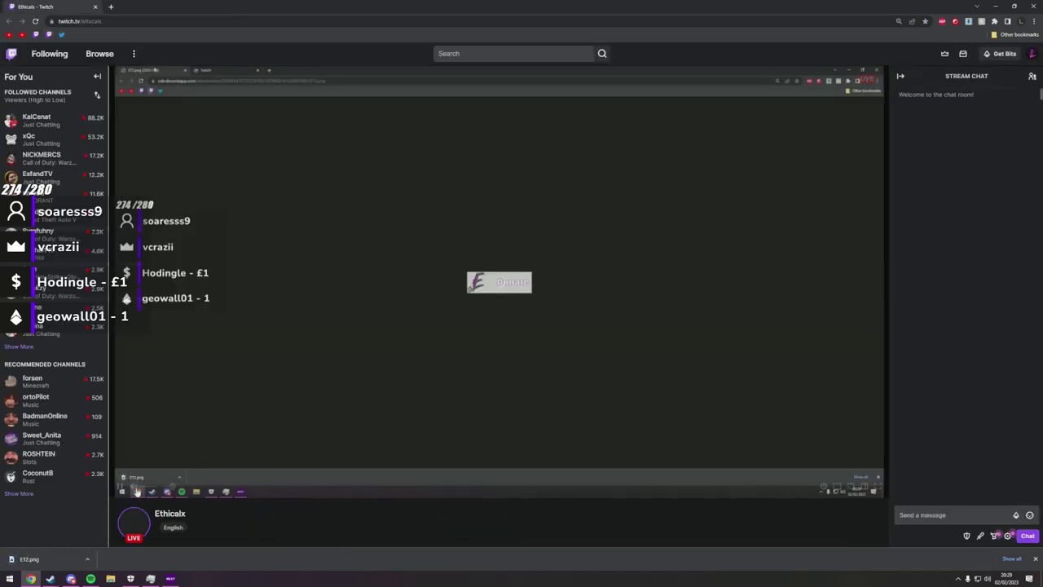
scroll(375, 489, "down", 5)
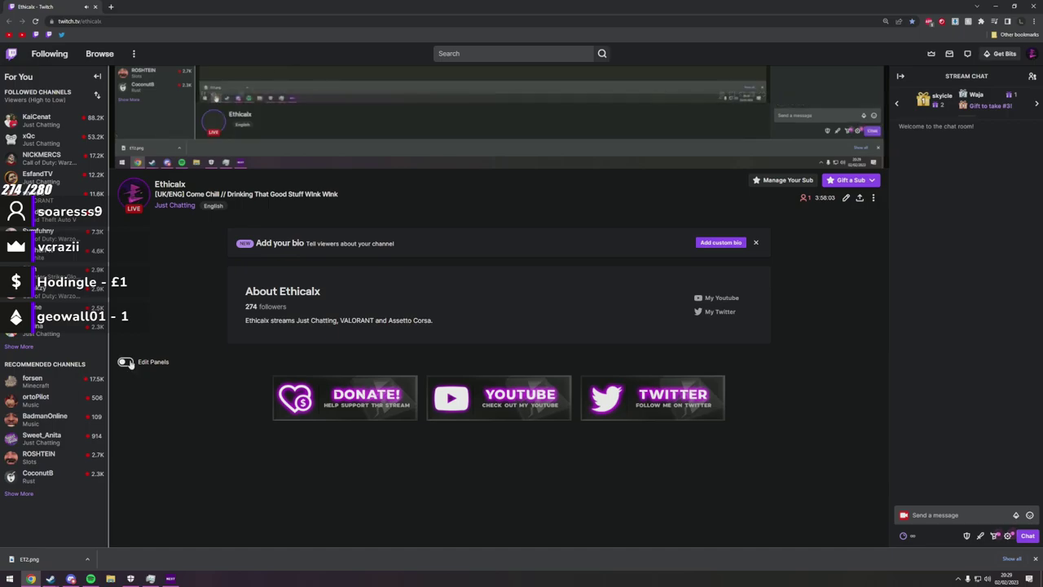
left_click(126, 362)
scroll(444, 410, "down", 2)
scroll(605, 423, "down", 1)
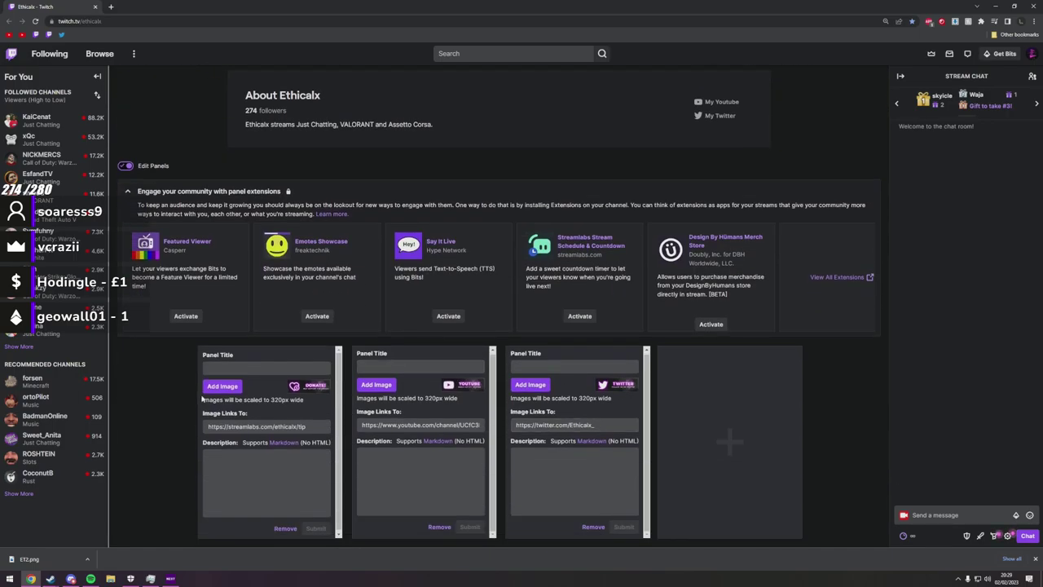
Try to upload the downloaded ET2.png as the image of the first panel.
left_click(216, 387)
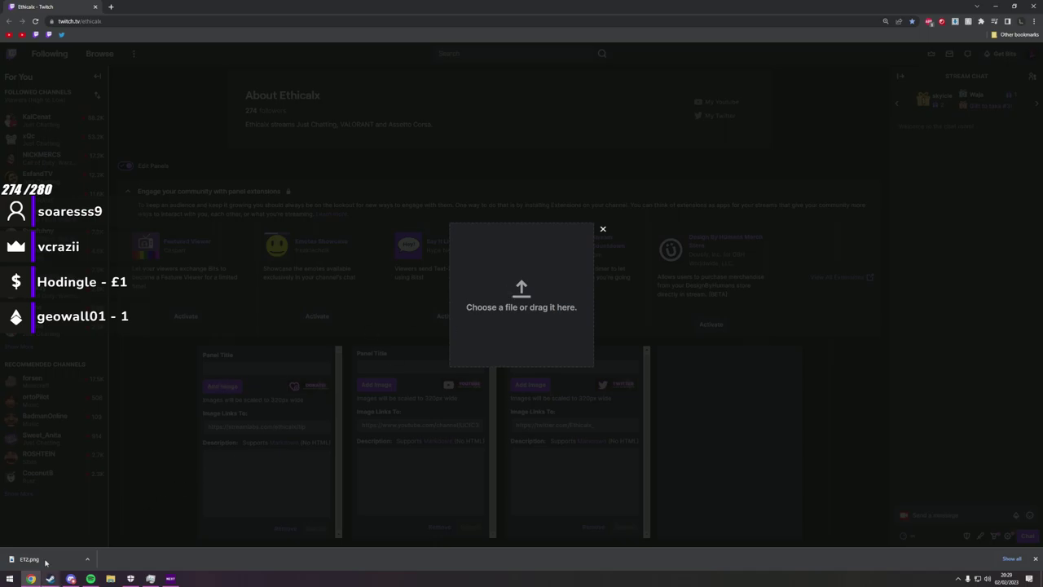
left_click_drag(44, 563, 529, 337)
left_click(533, 324)
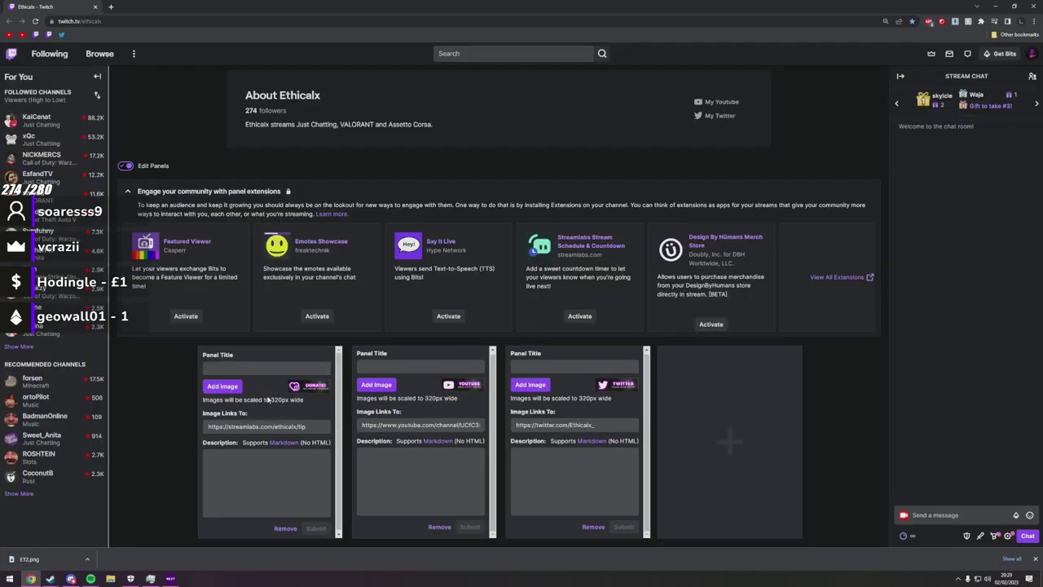
Replace the first panel's image with the downloaded ET2.png, submit the panel and turn off panel editing.
left_click(222, 386)
left_click_drag(44, 559, 483, 339)
left_click(505, 322)
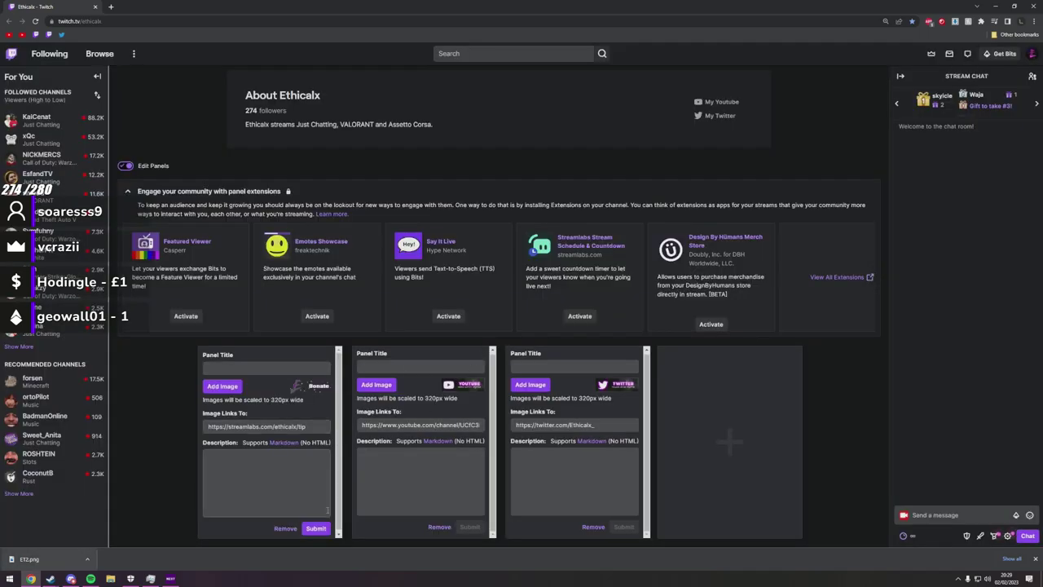
left_click(316, 528)
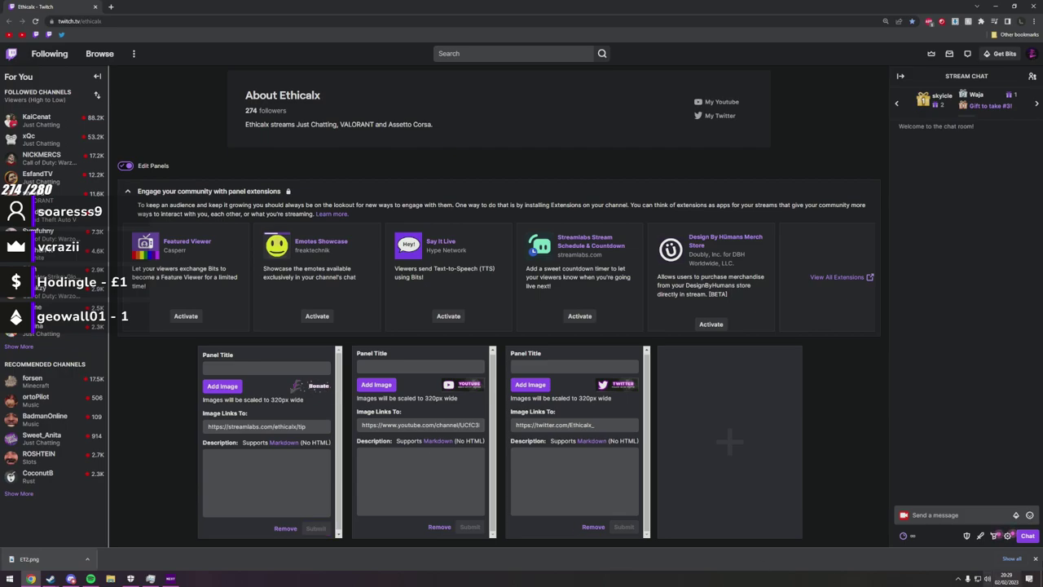
left_click(127, 180)
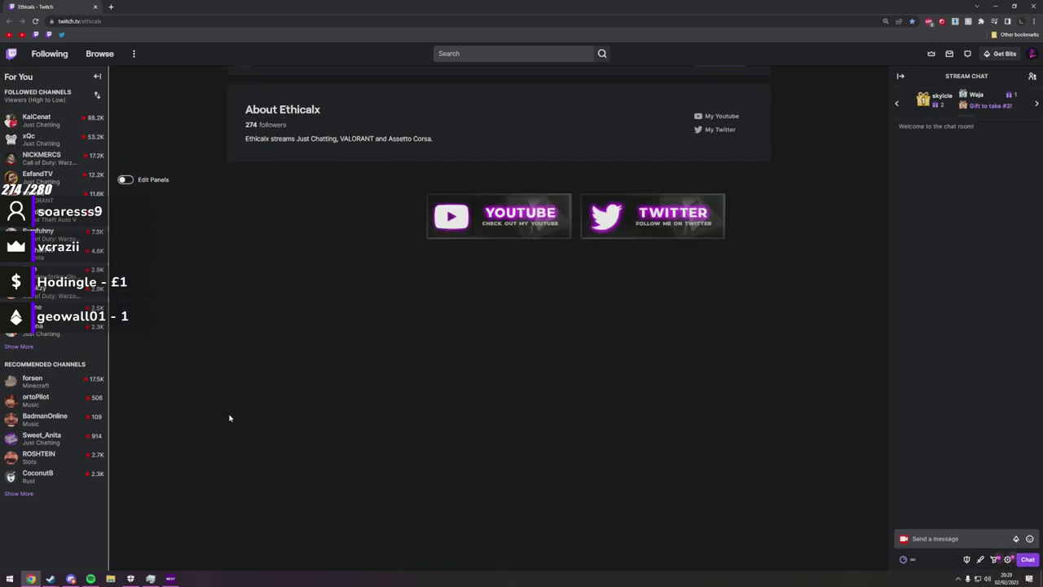
Reload the Ethicalx channel page, test the Donate panel's link to the Streamlabs tip page and close that page.
right_click(324, 361)
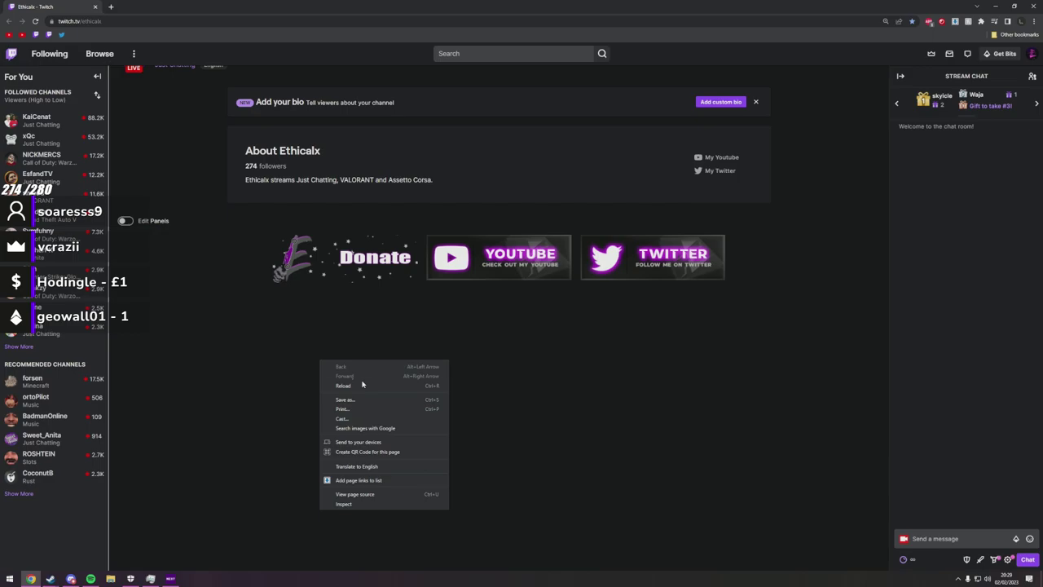
left_click(359, 386)
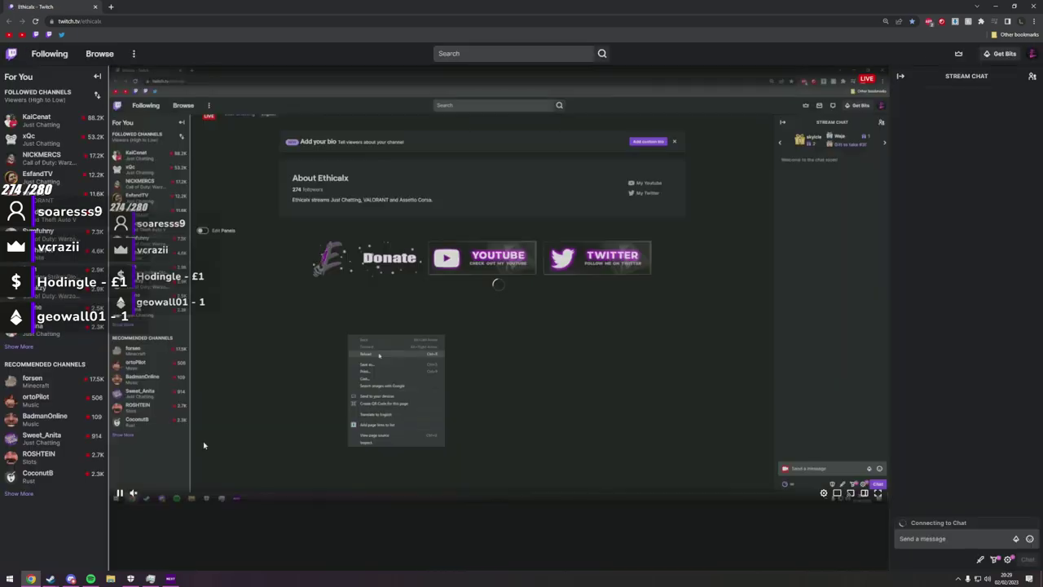
scroll(318, 432, "down", 4)
scroll(314, 423, "down", 2)
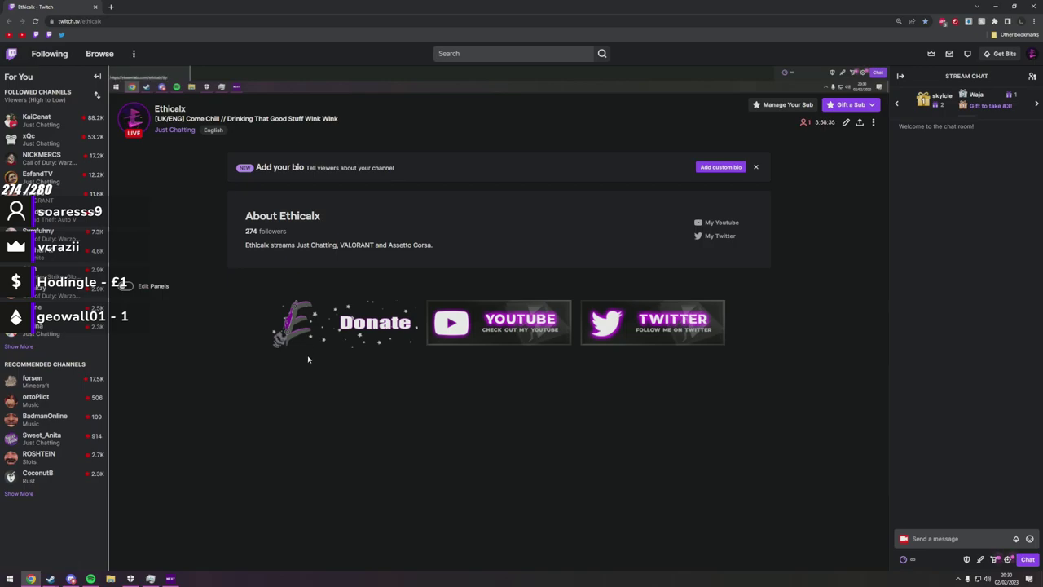
left_click(316, 340)
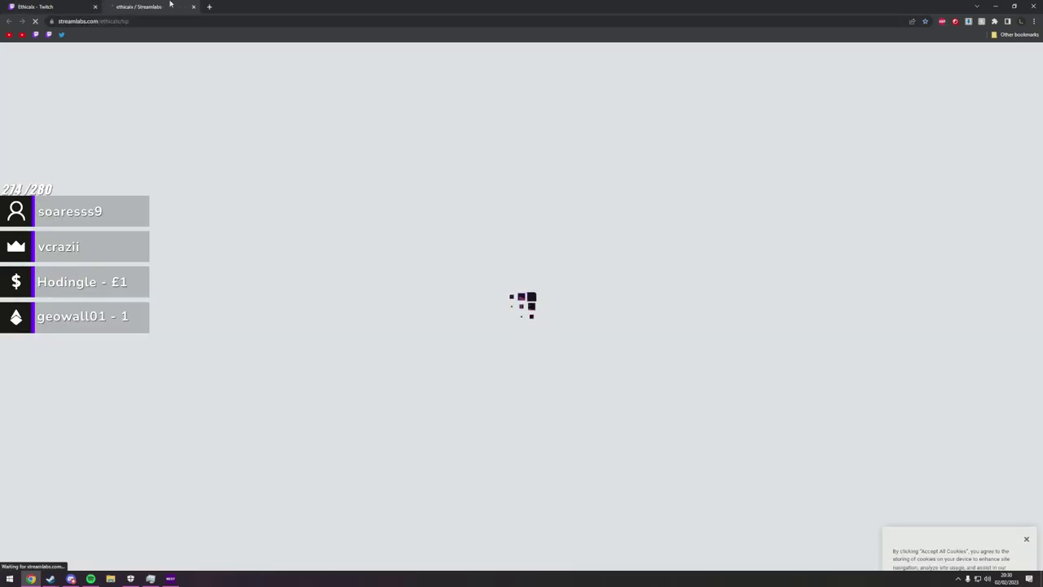
middle_click(170, 4)
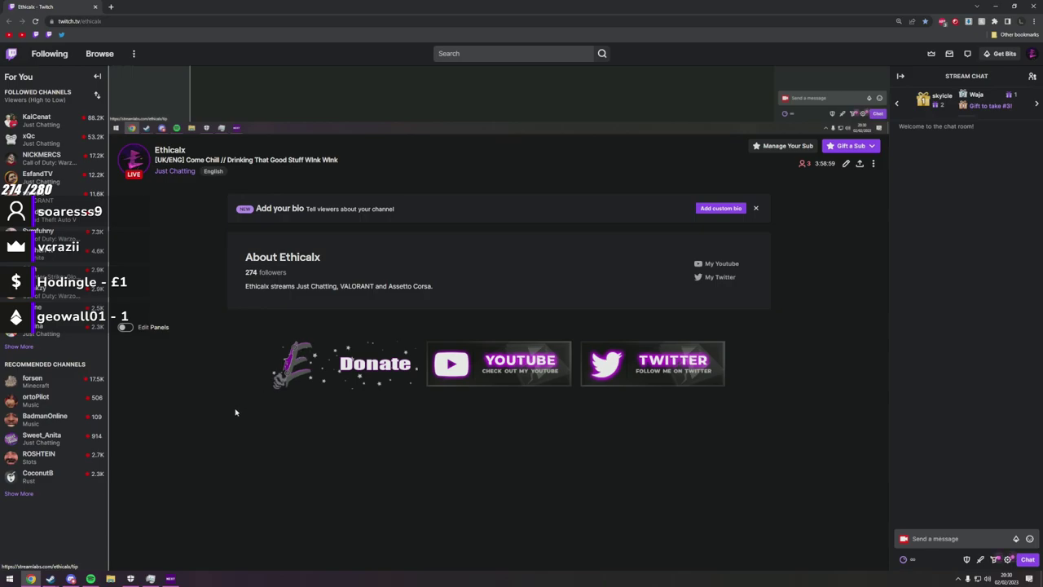
Switch to Discord, enlarge the shared Photoshop screen and bring up the Untitled-1 document with the two car logos.
left_click(71, 579)
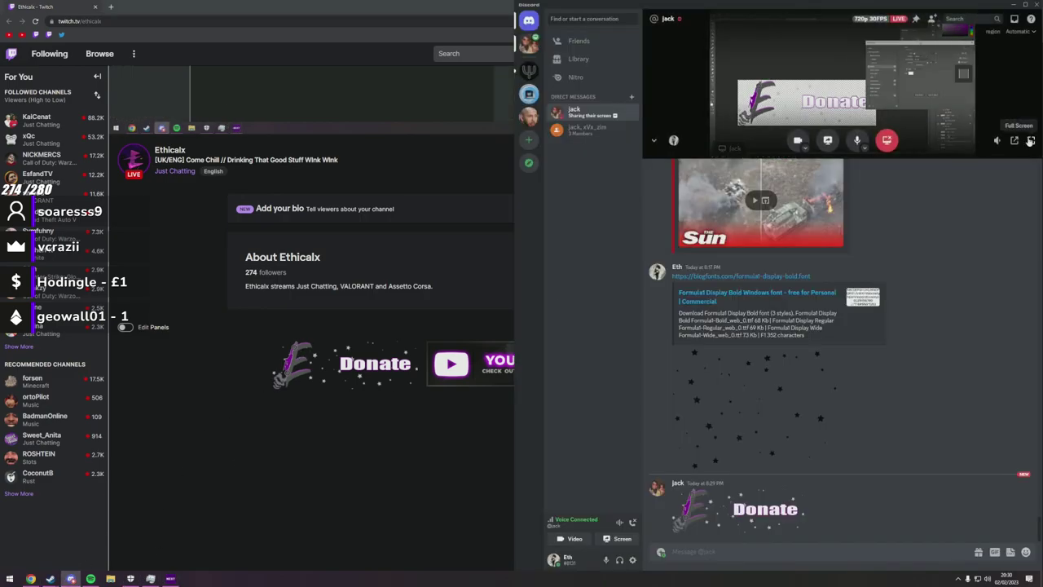
left_click(1014, 139)
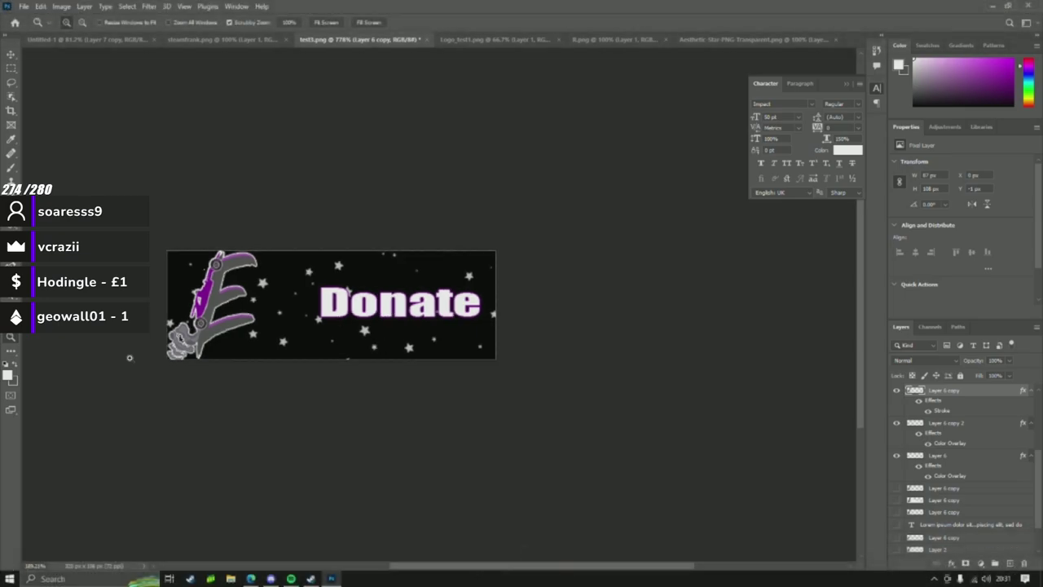
left_click(898, 391)
left_click(105, 40)
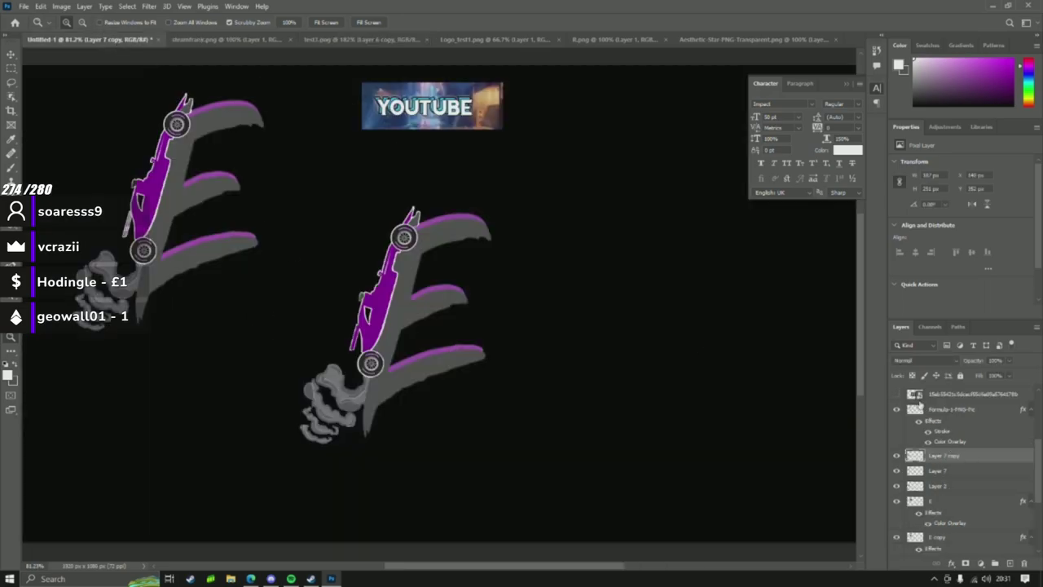
scroll(918, 461, "up", 2)
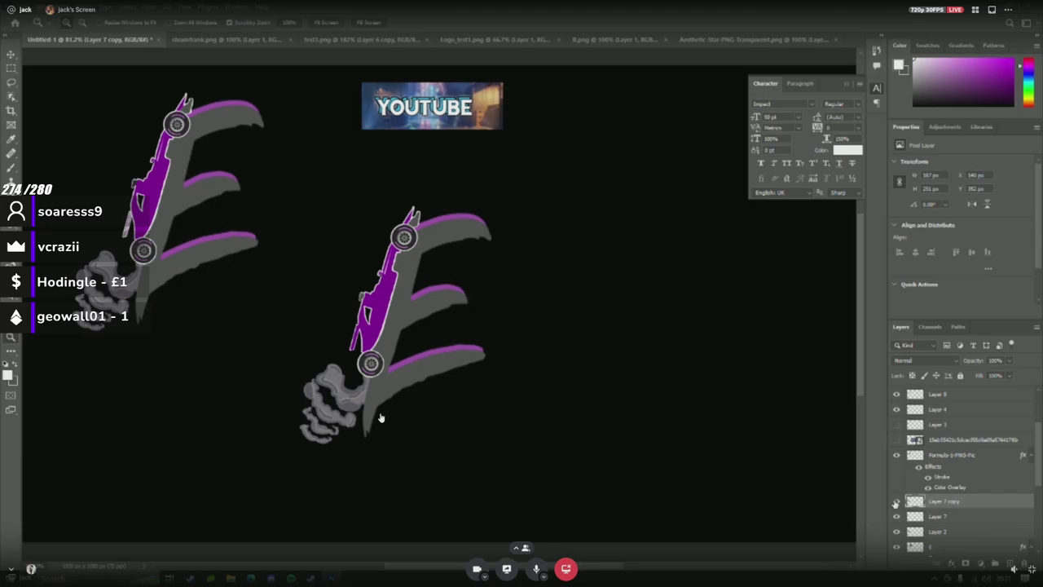
Return to the Twitch channel page and examine the Donate panel beside the YouTube and Twitter panels at different magnifications.
key("alt+Tab")
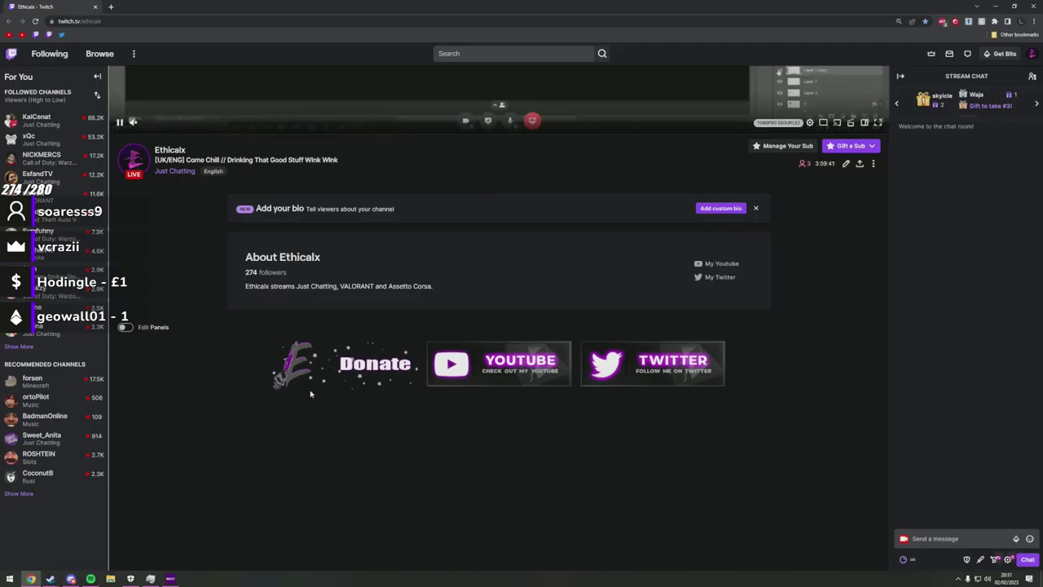
key("ctrl+plus")
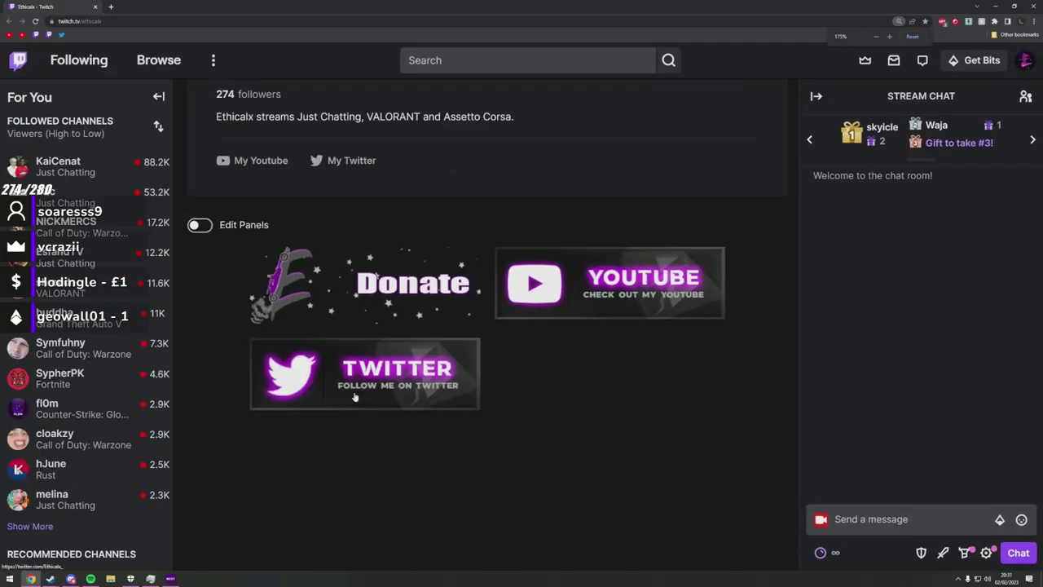
key("ctrl+minus")
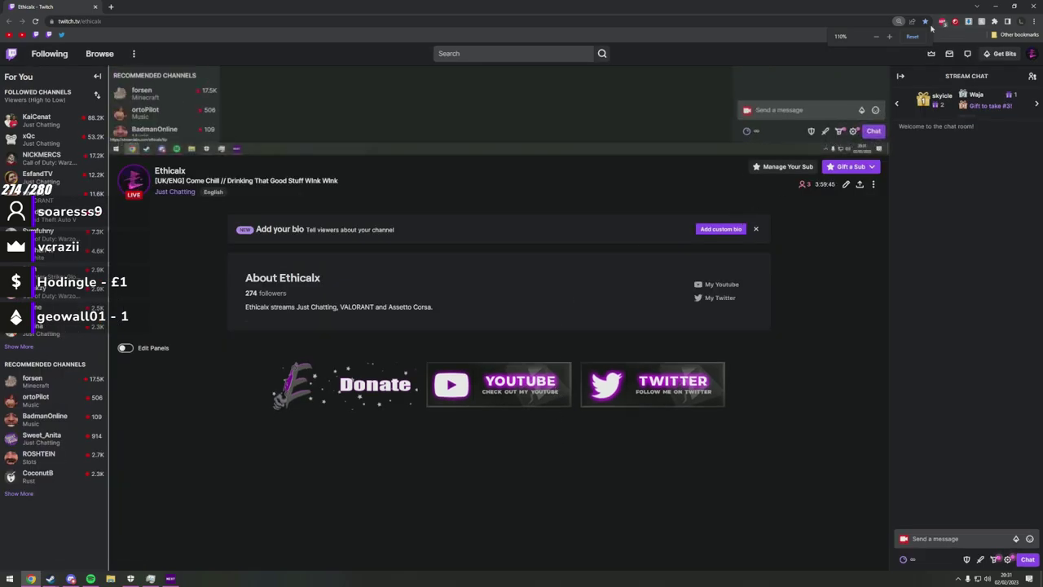
right_click(912, 35)
left_click(915, 75)
left_click(912, 35)
left_click(912, 21)
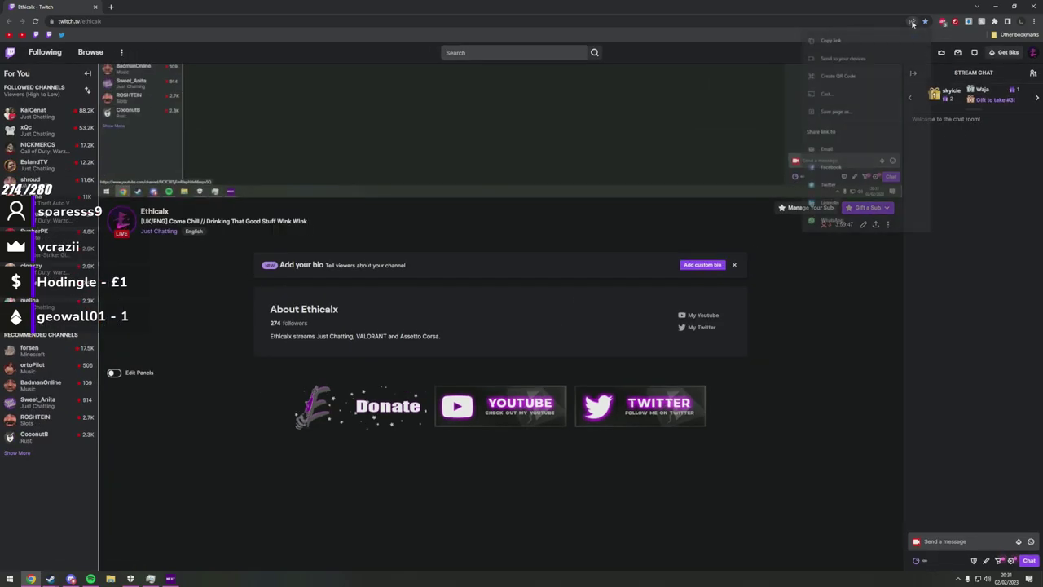
left_click(918, 21)
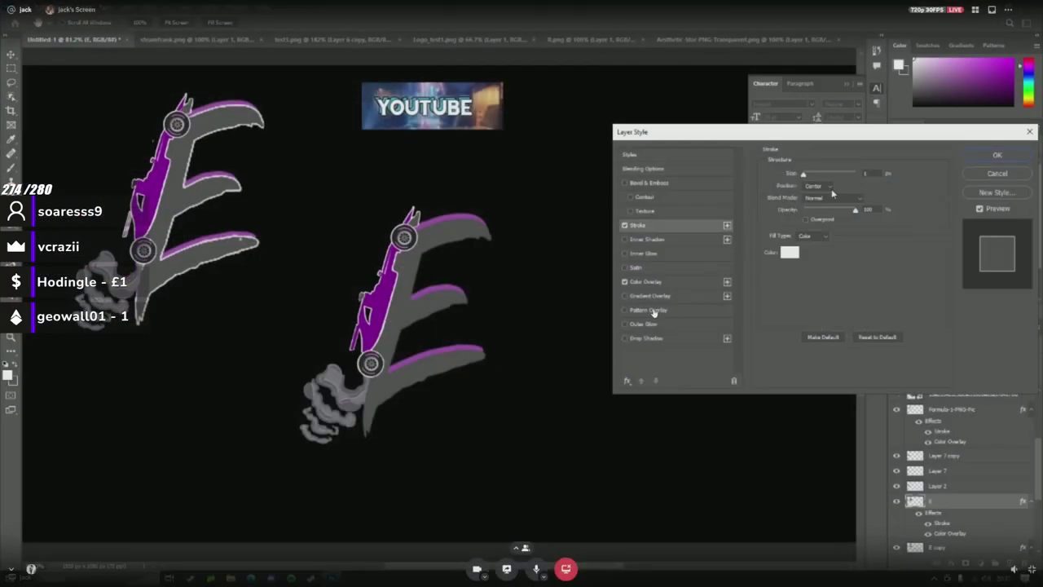
Try a thicker white stroke on the E layer, comparing the Outside, Inside and Center positions.
left_click(820, 198)
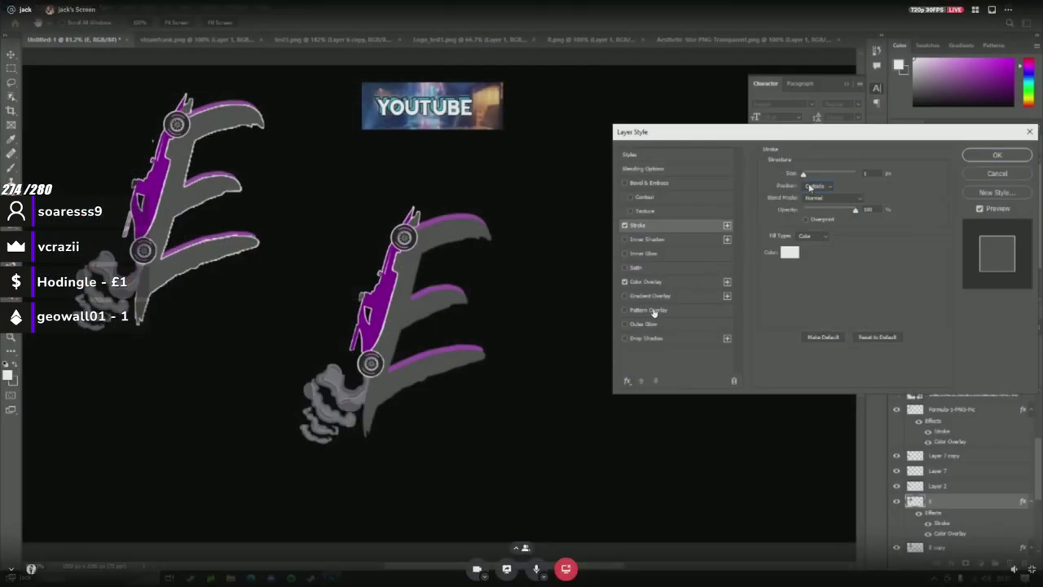
mouse_move(803, 174)
left_mouse_down()
mouse_move(817, 174)
mouse_move(806, 174)
left_mouse_up()
left_click(817, 186)
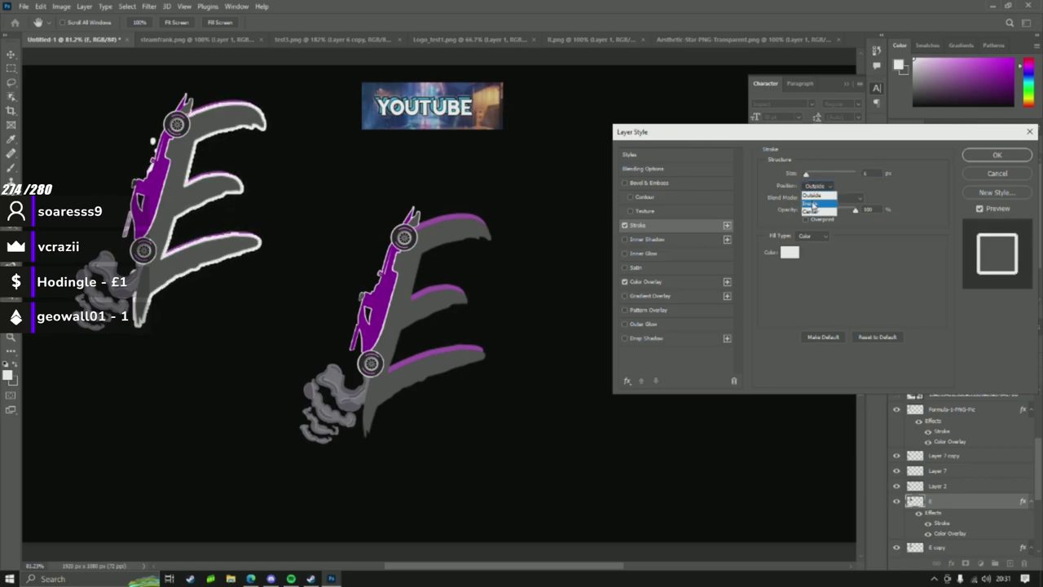
left_click(812, 203)
left_click(813, 186)
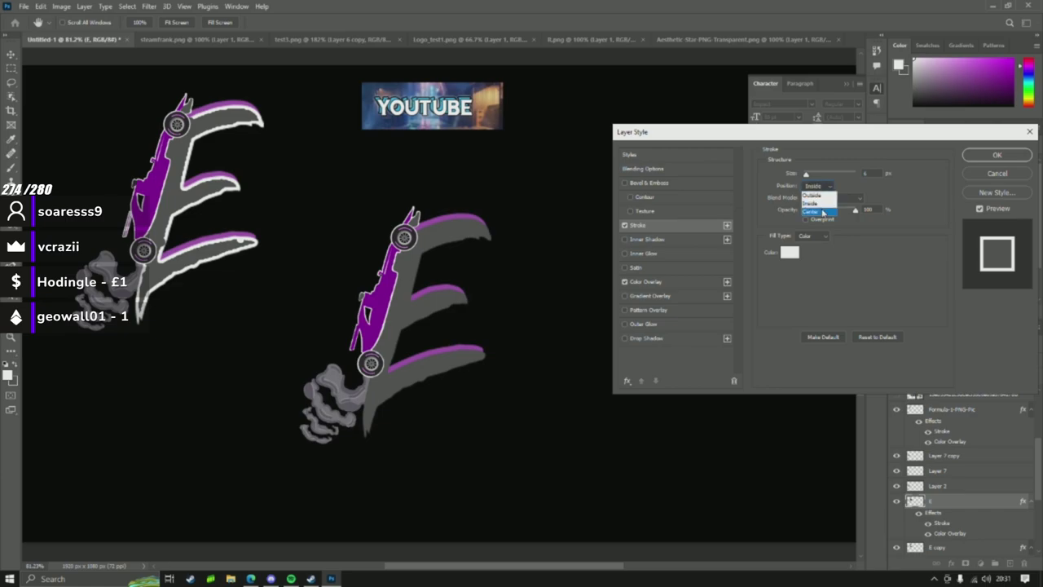
left_click(821, 211)
left_click(821, 186)
left_click(823, 197)
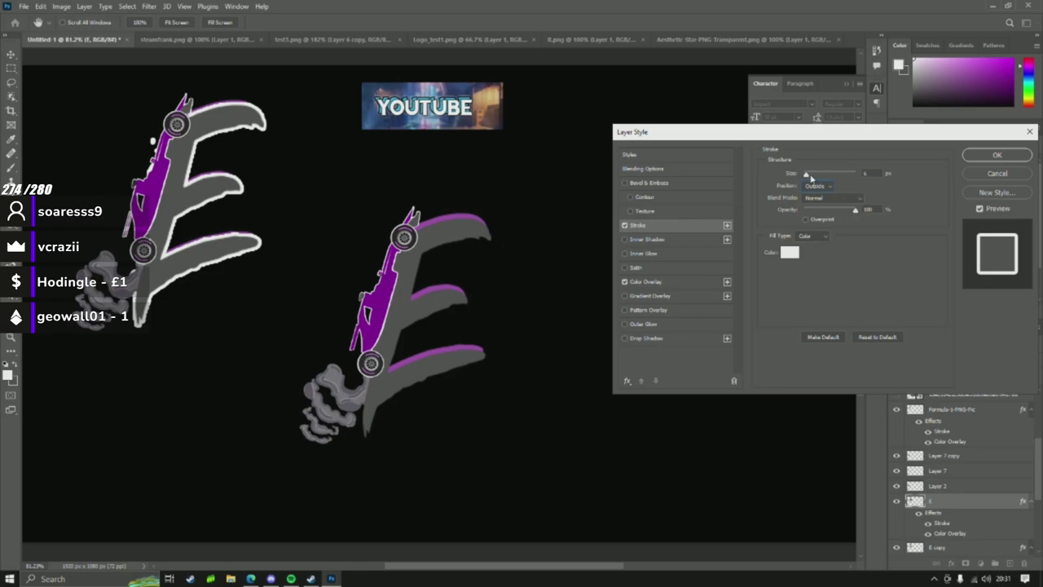
Try stroke sizes of 2, 1 and 3 px on the E layer.
type("2")
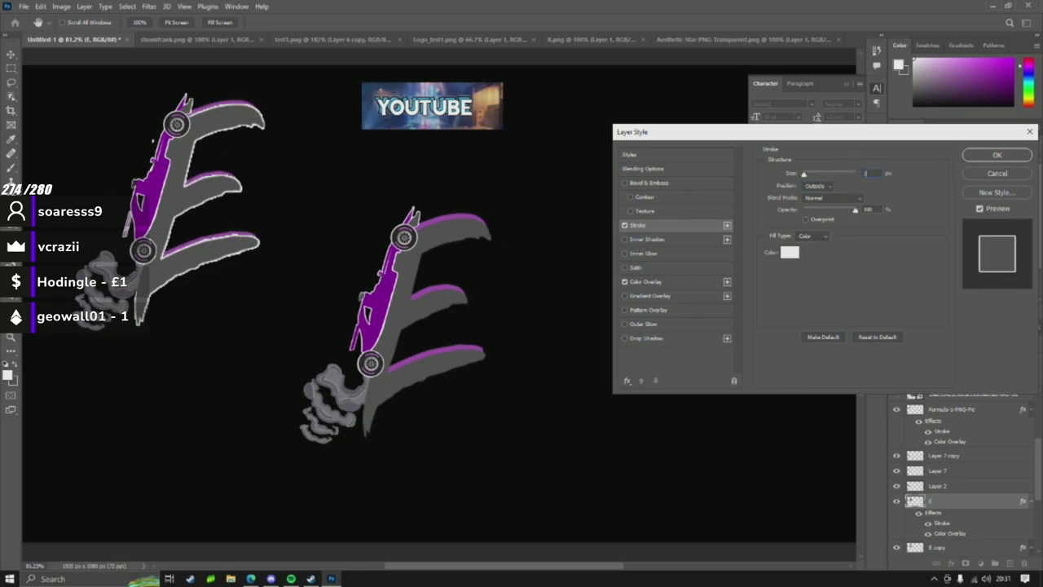
key("Up")
key("Down")
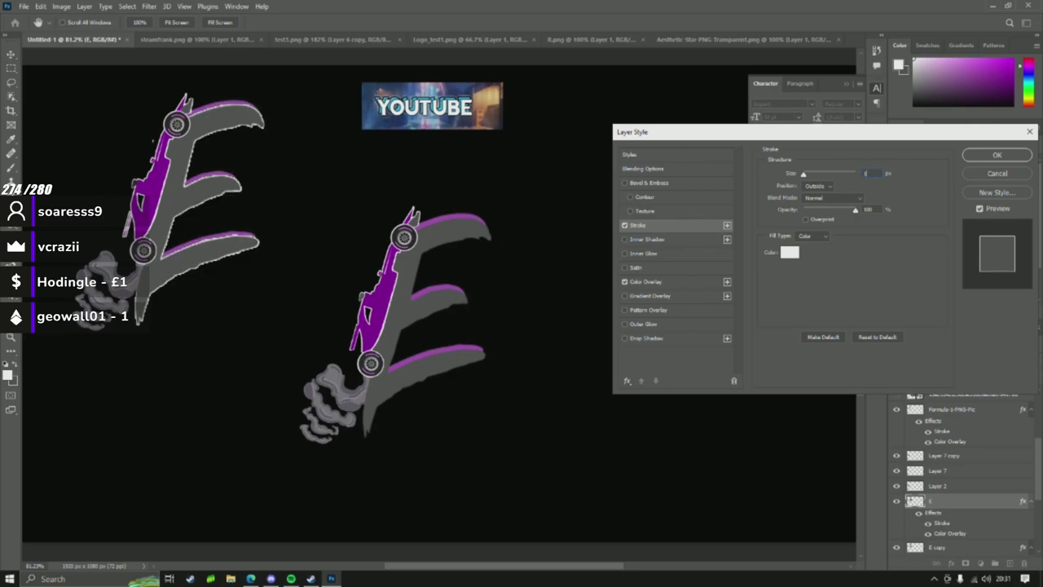
key("Up")
key("Up")
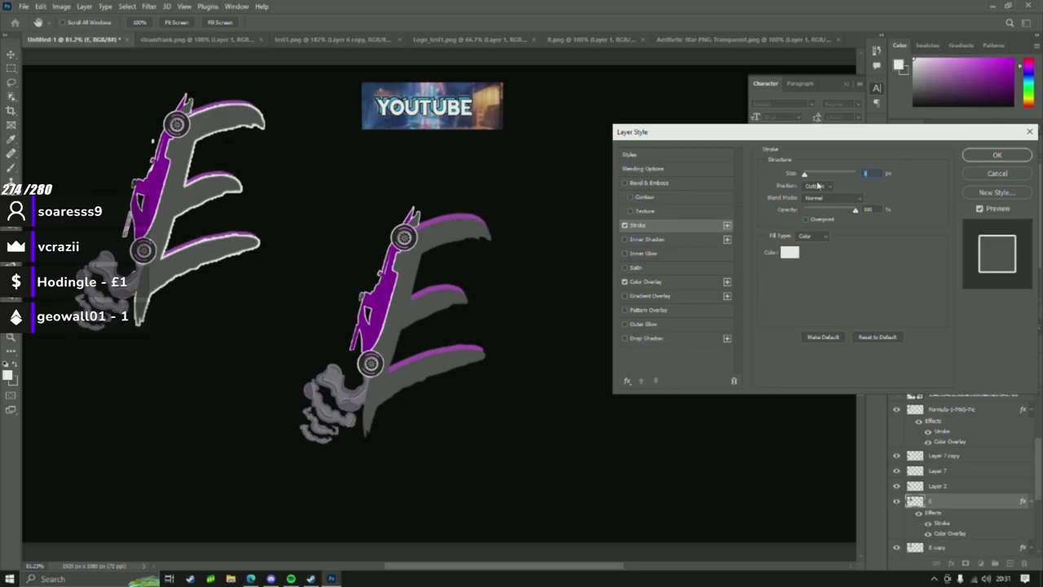
Compare the Inside, Center and Outside positions for the 3 px stroke and turn the E layer's stroke off.
left_click(818, 186)
left_click(819, 204)
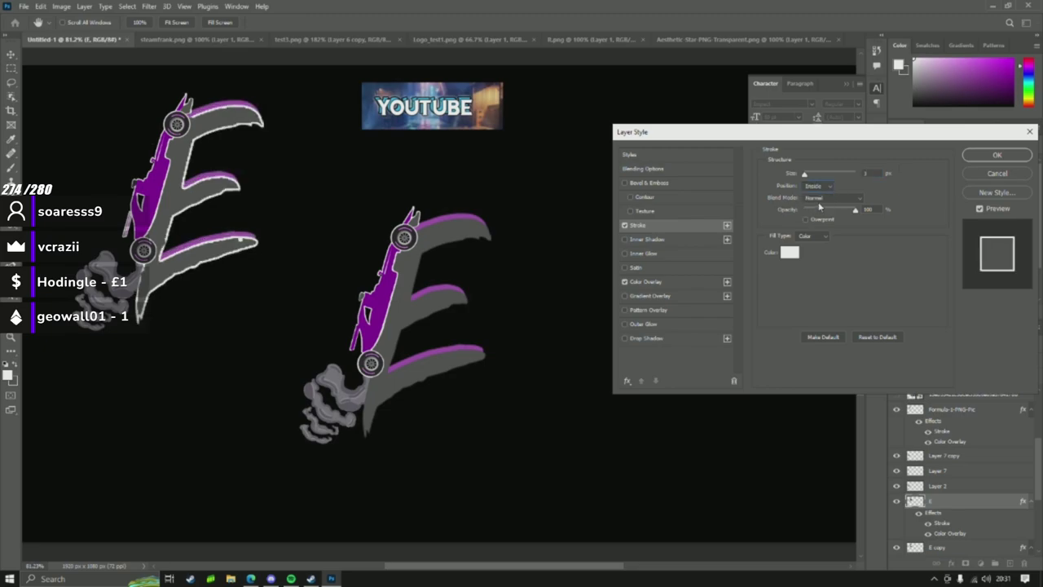
left_click(832, 187)
left_click(830, 214)
left_click(827, 186)
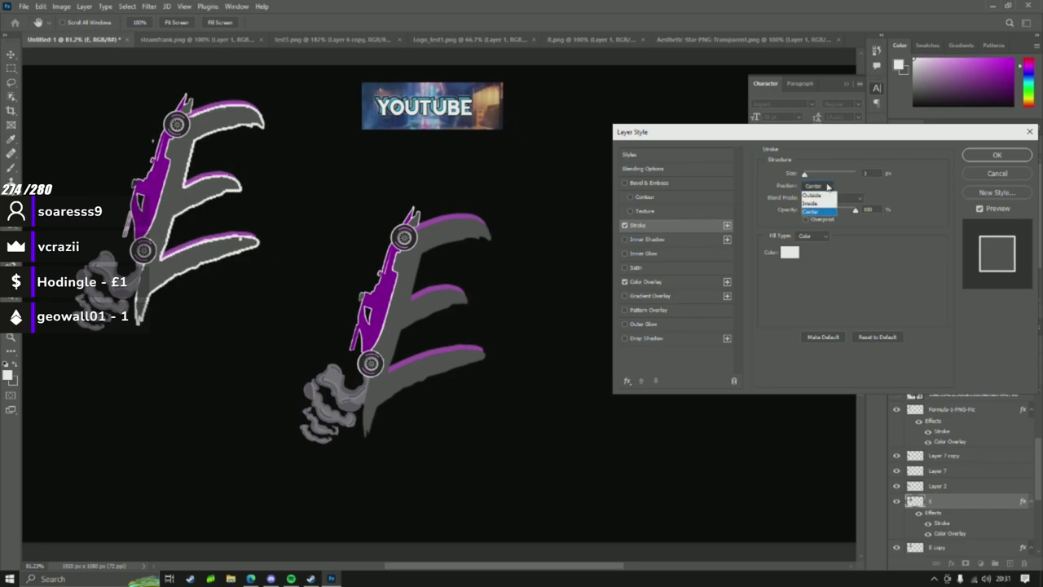
left_click(825, 196)
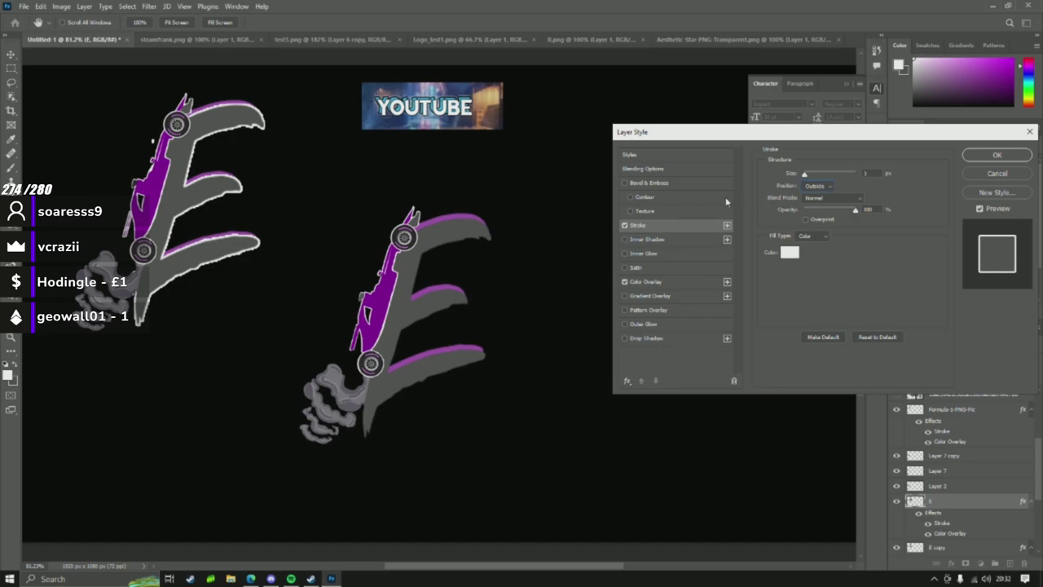
left_click(624, 225)
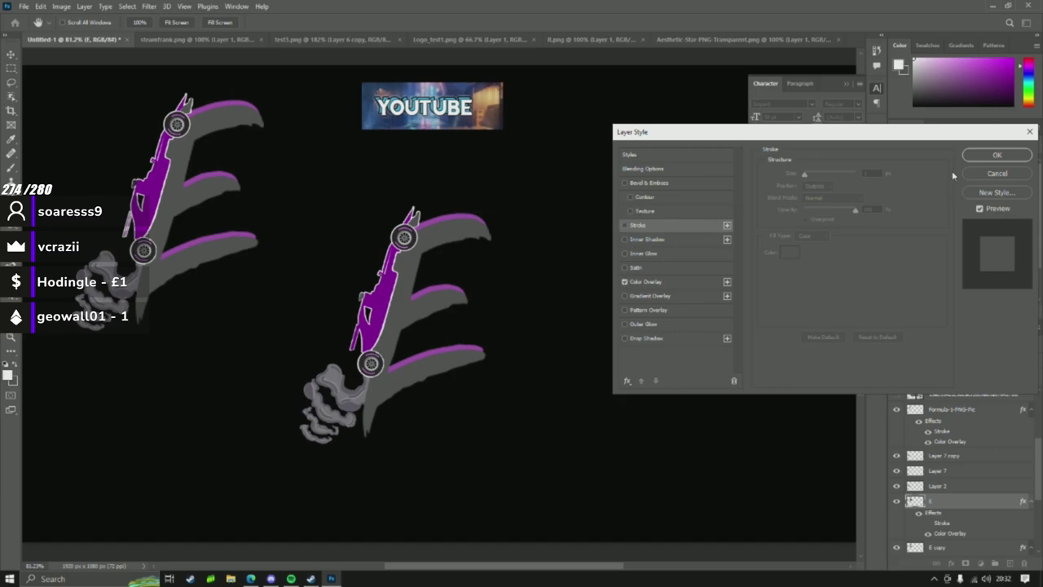
left_click(988, 154)
Create a large text box over the car logos containing the letter E in the Gloss And Bloom font at 160 pt.
key("z")
scroll(161, 271, "up", 1)
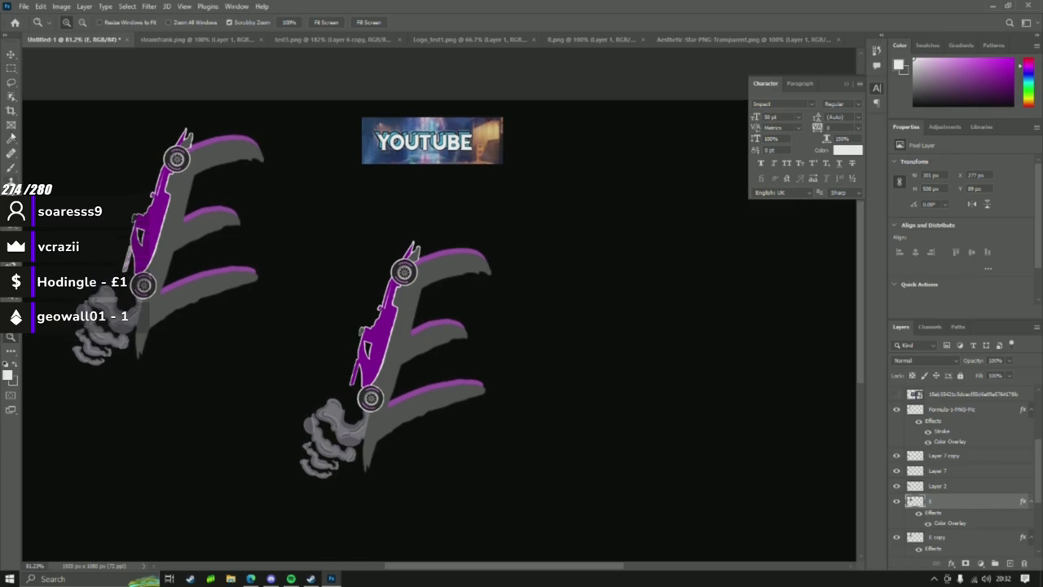
scroll(39, 64, "up", 1)
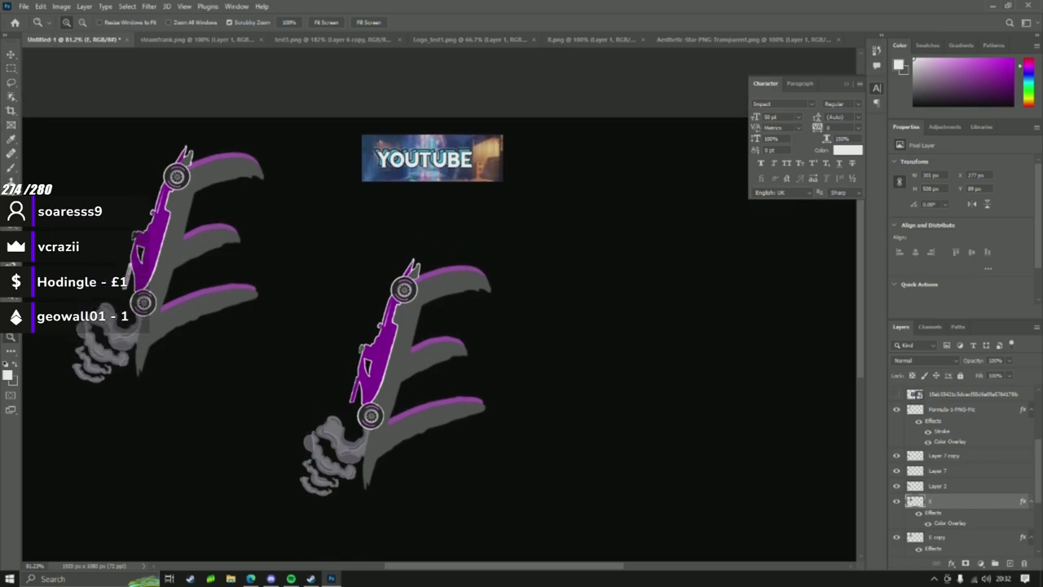
key("t")
left_click_drag(85, 114, 633, 464)
key("BackSpace")
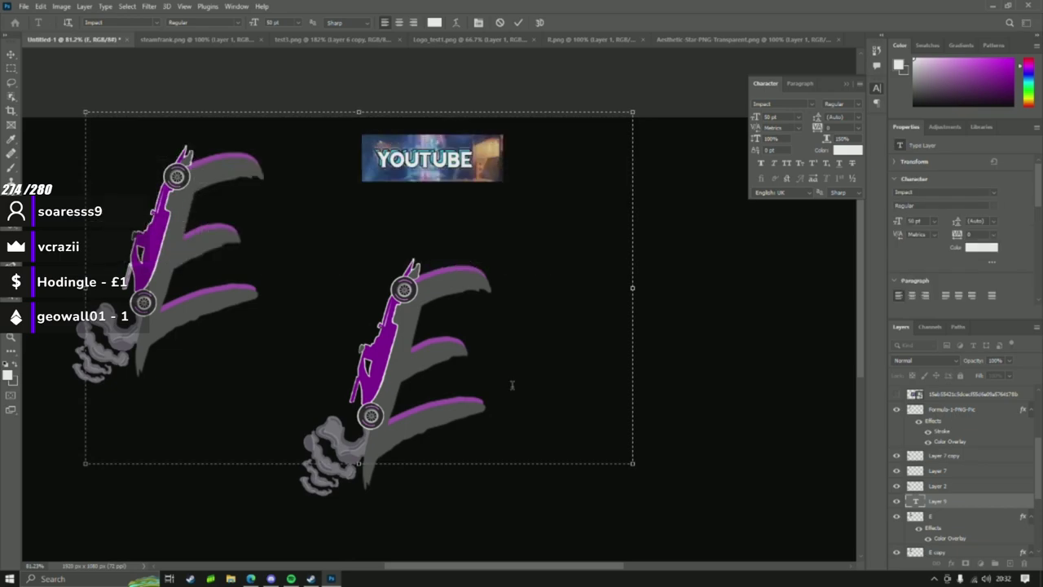
left_click(255, 23)
left_click(155, 24)
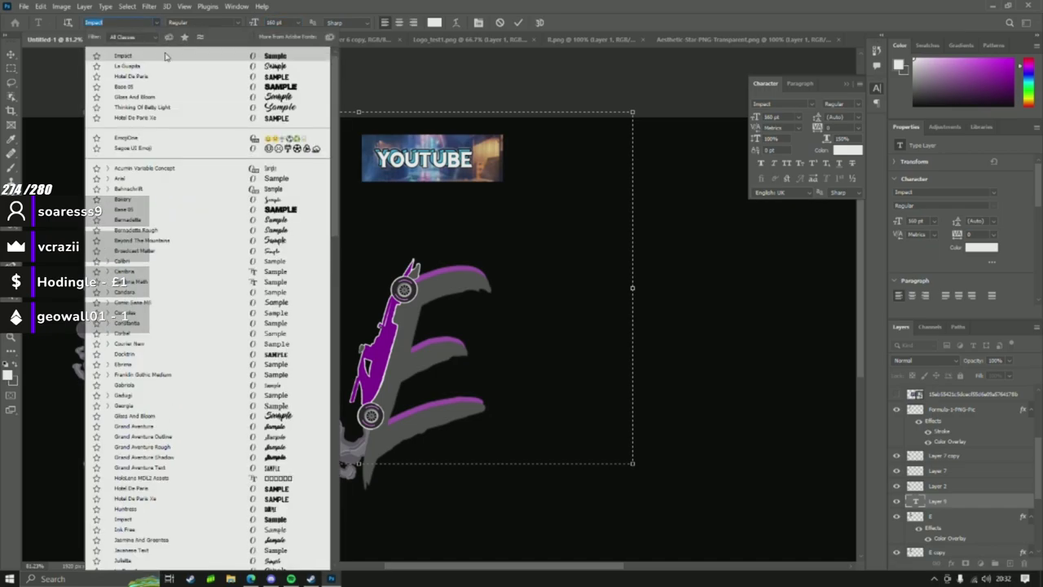
left_click(198, 101)
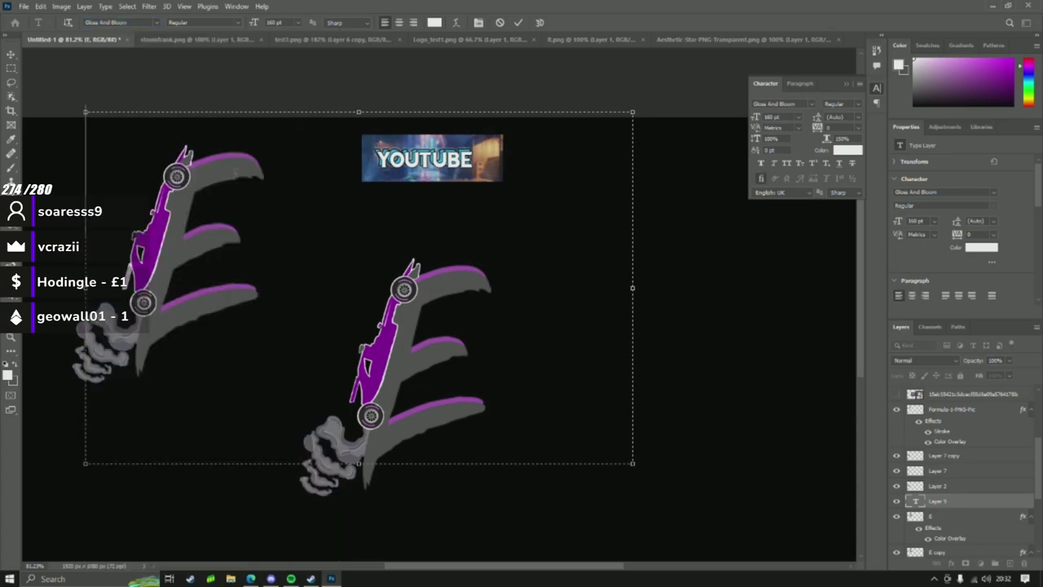
type("E")
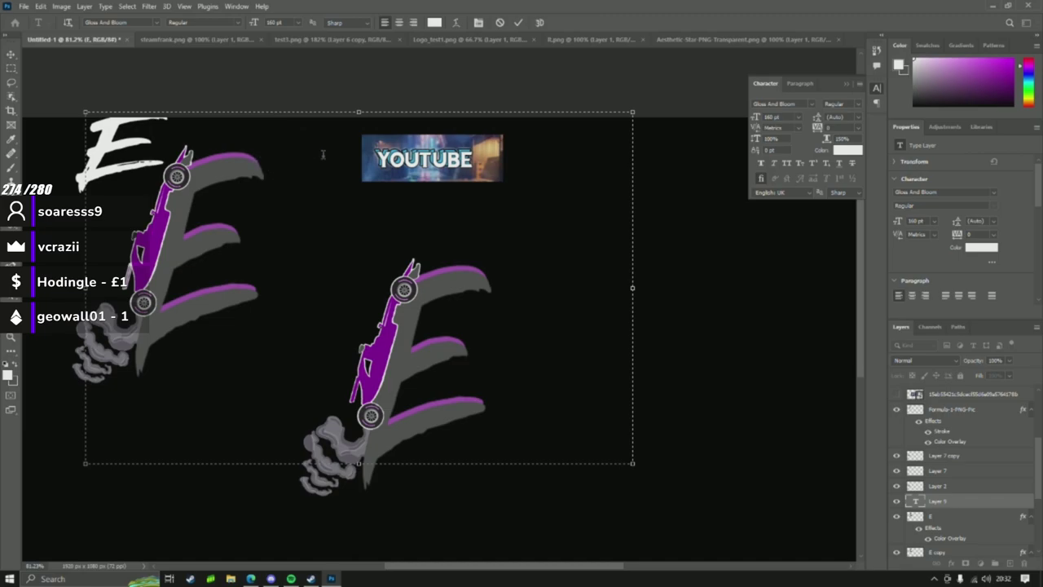
Finish the text entry, enlarge the white letter E to about 372 pt and place it between the two car logos.
scroll(179, 121, "up", 1)
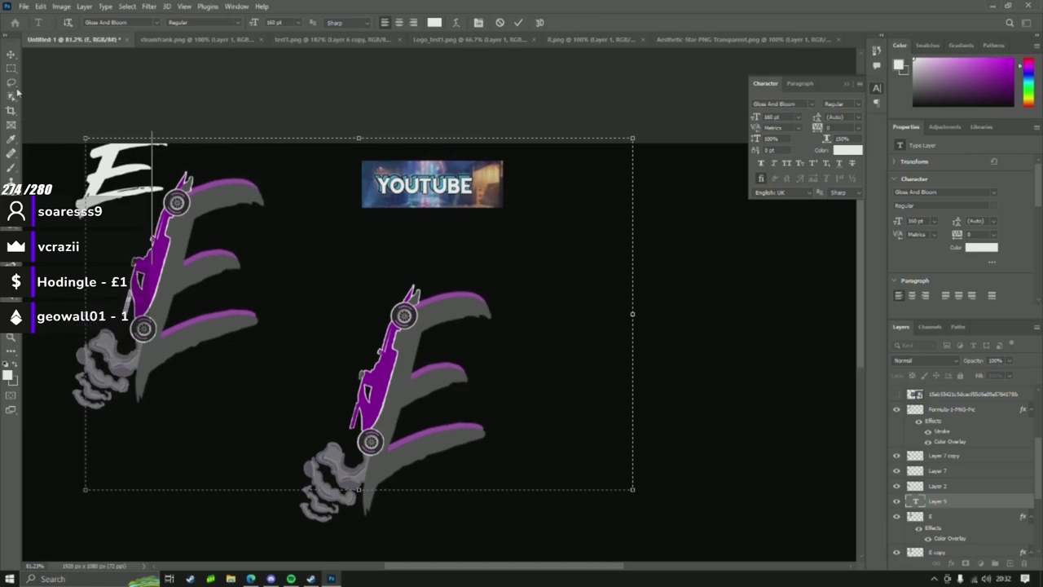
left_click(10, 54)
left_click_drag(105, 167, 296, 251)
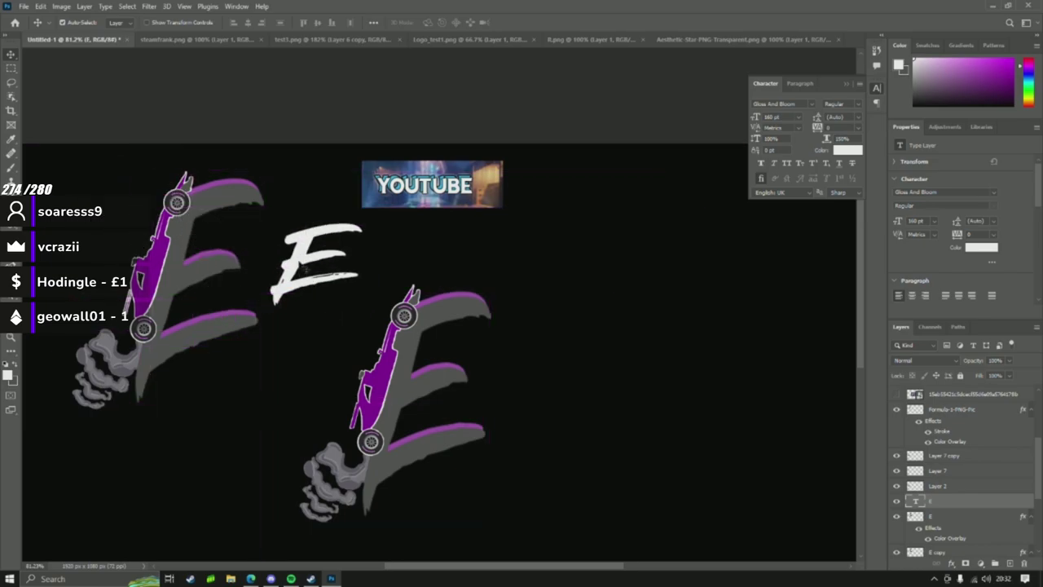
key("ctrl+t")
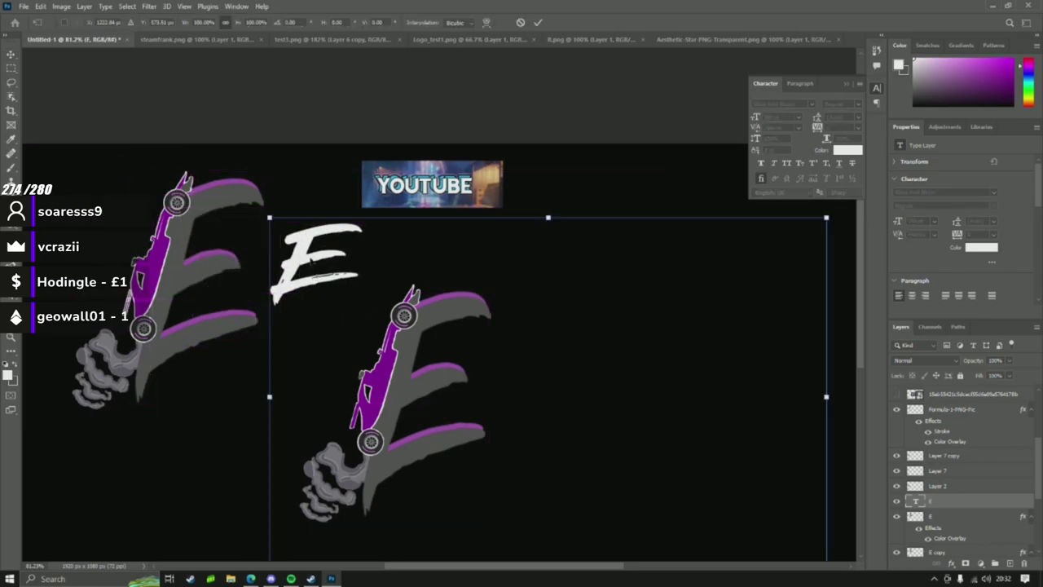
left_click_drag(313, 261, 315, 255)
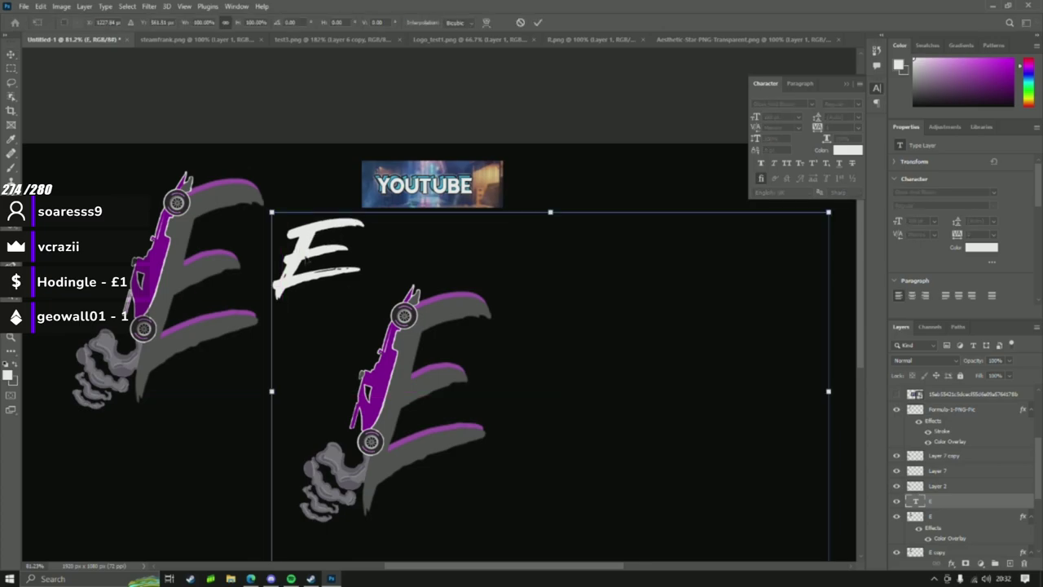
left_click_drag(277, 219, 152, 433)
scroll(440, 367, "down", 8)
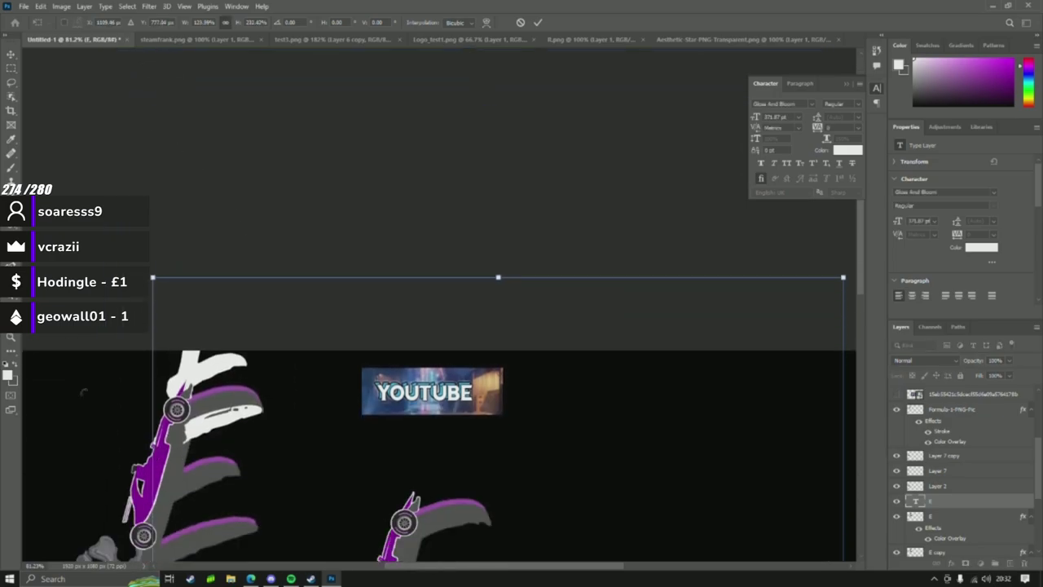
left_click_drag(262, 321, 365, 423)
Use Free Transform to stretch the white E taller, bringing it to about 391 pt, and reposition it beside the left car logo.
right_click(329, 160)
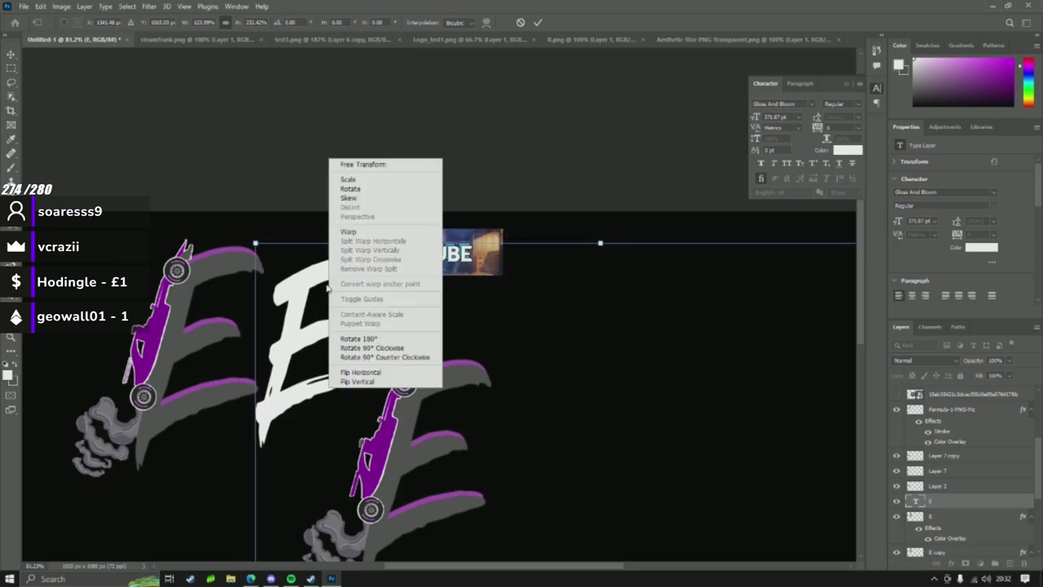
left_click(347, 165)
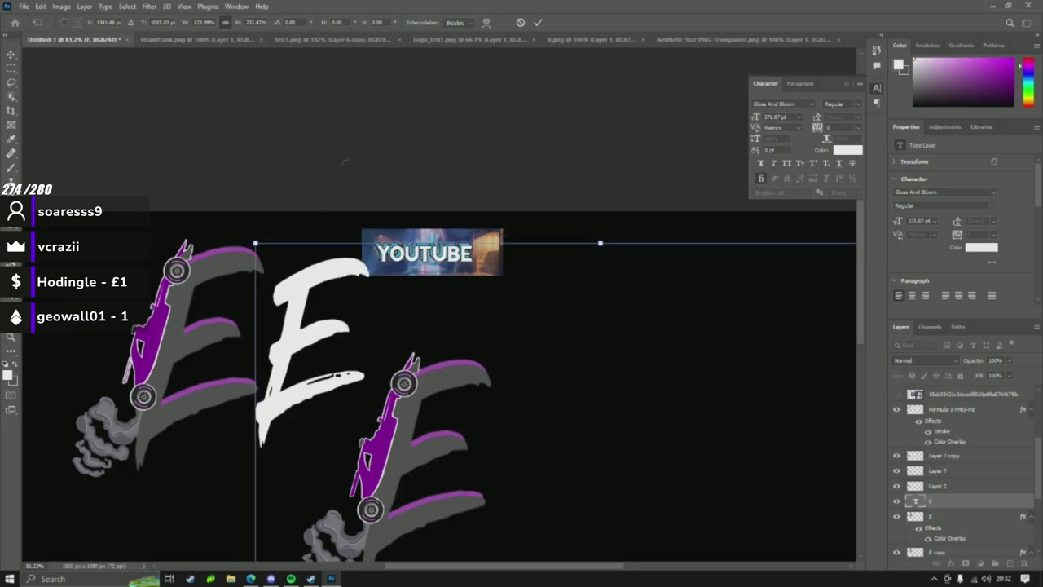
right_click(316, 326)
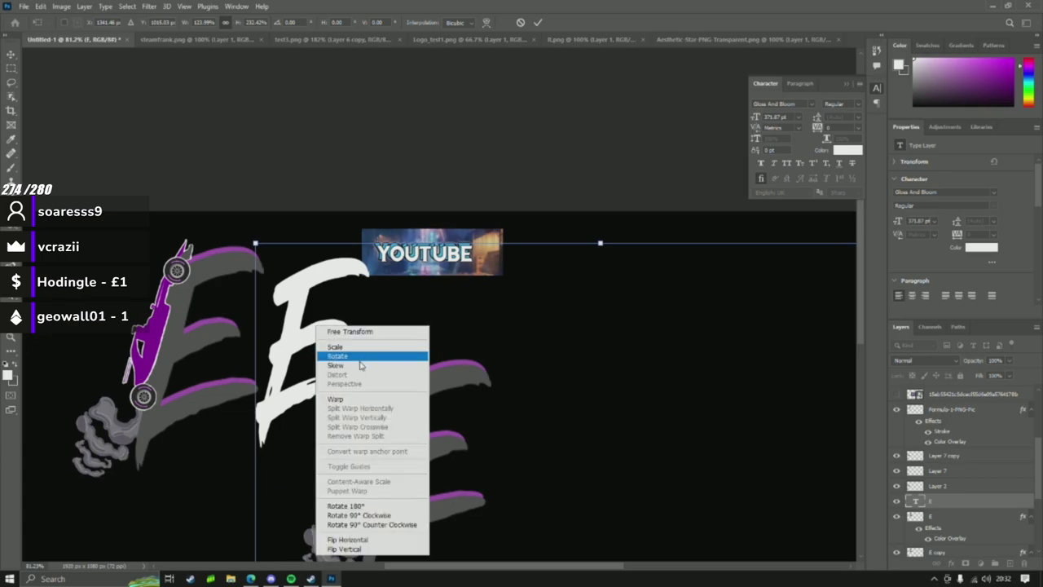
left_click(355, 334)
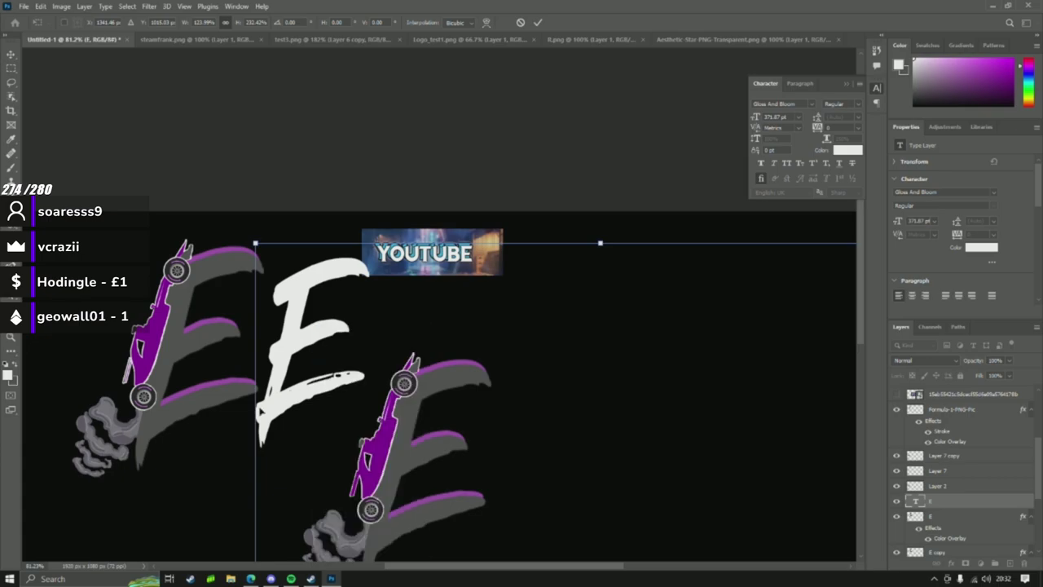
left_click_drag(600, 235, 600, 227)
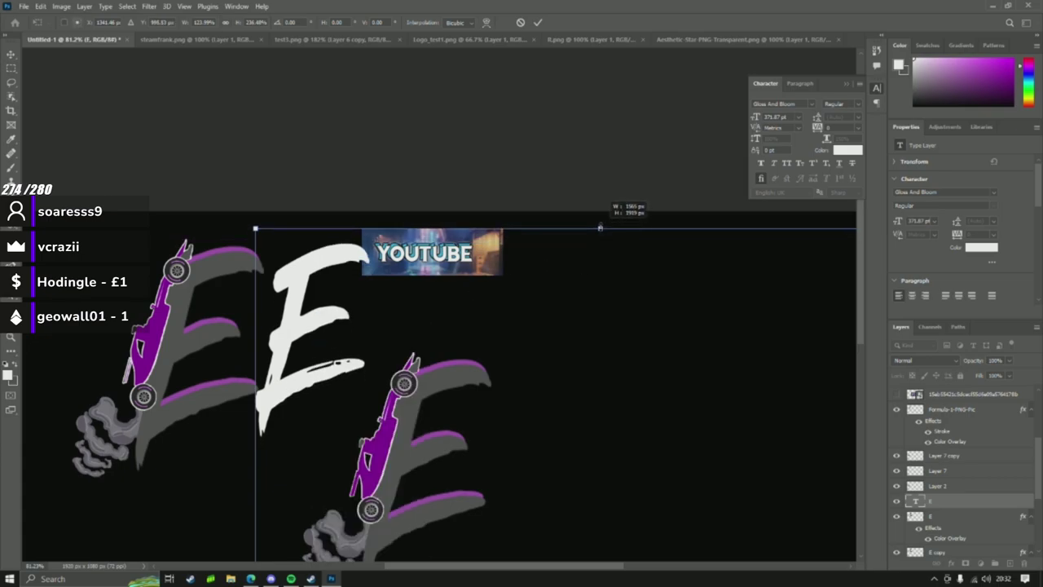
left_click_drag(339, 333, 344, 361)
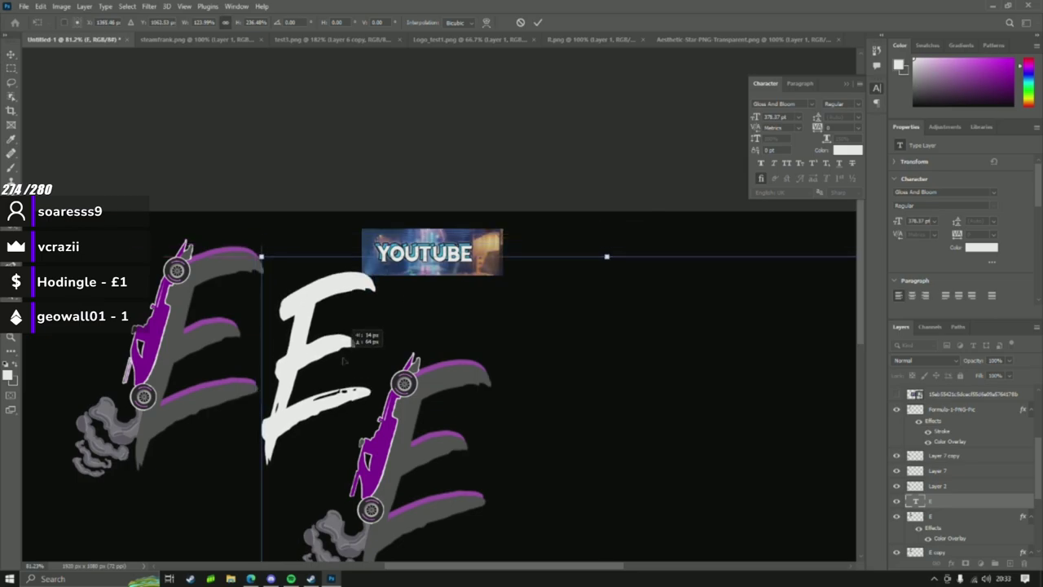
left_click_drag(606, 257, 606, 226)
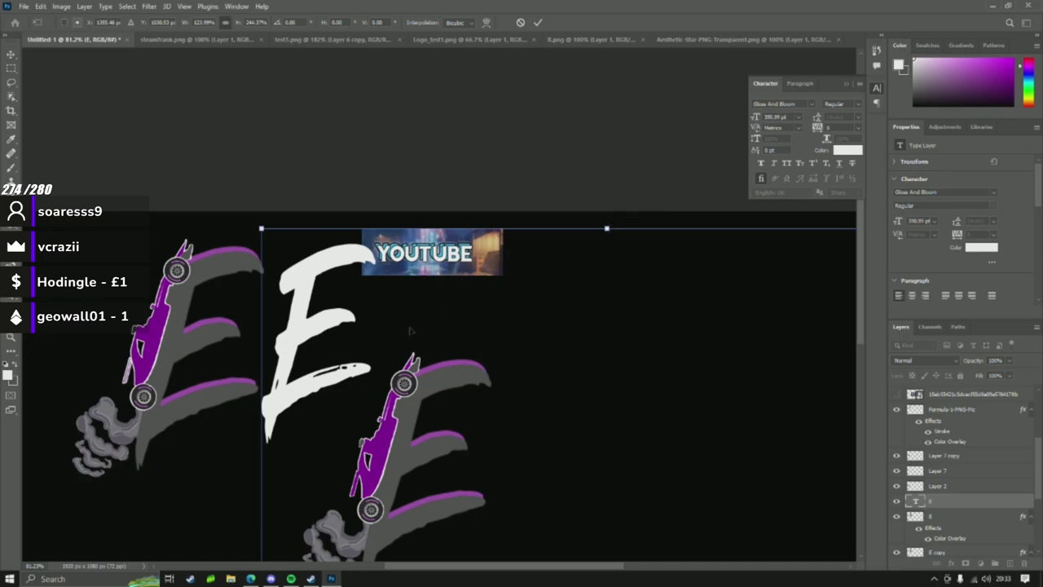
Move the white E over the left car logo, tilt it slightly and stretch its height to about 413 pt.
left_click_drag(320, 326, 221, 274)
right_click(222, 297)
left_click(241, 318)
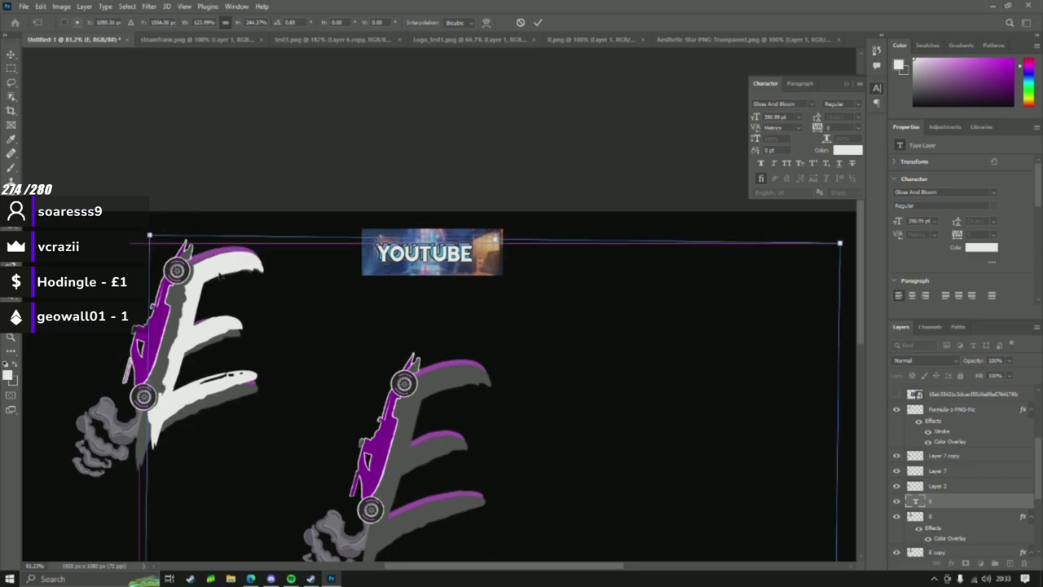
right_click(418, 273)
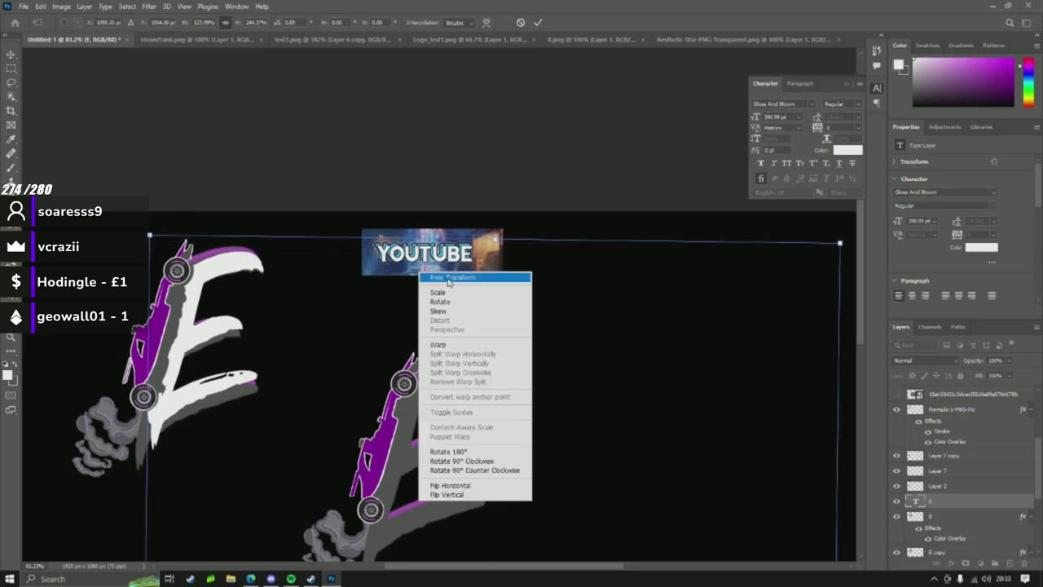
left_click(444, 287)
left_click_drag(495, 240, 493, 188)
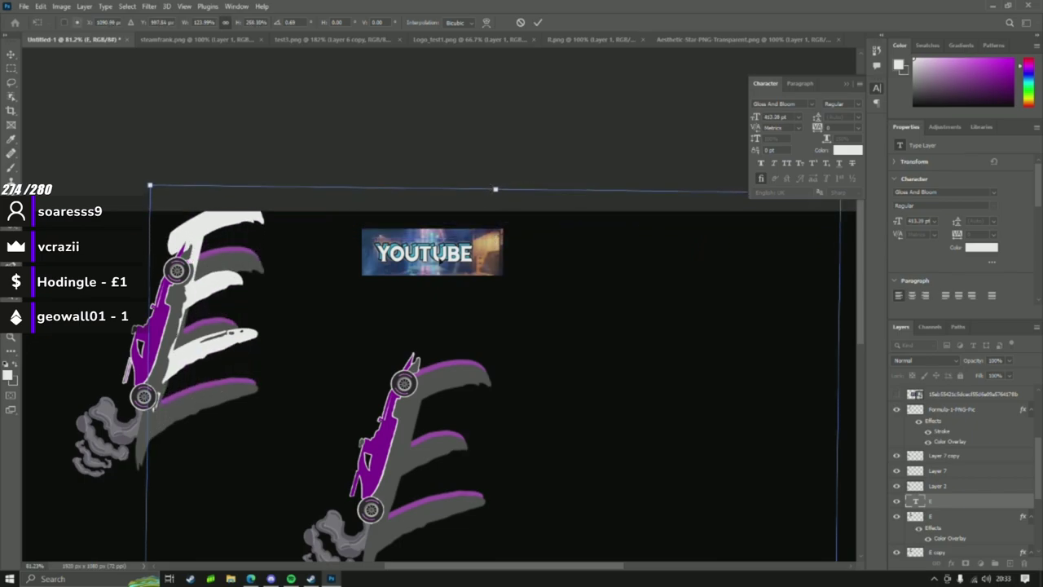
left_click_drag(436, 269, 423, 326)
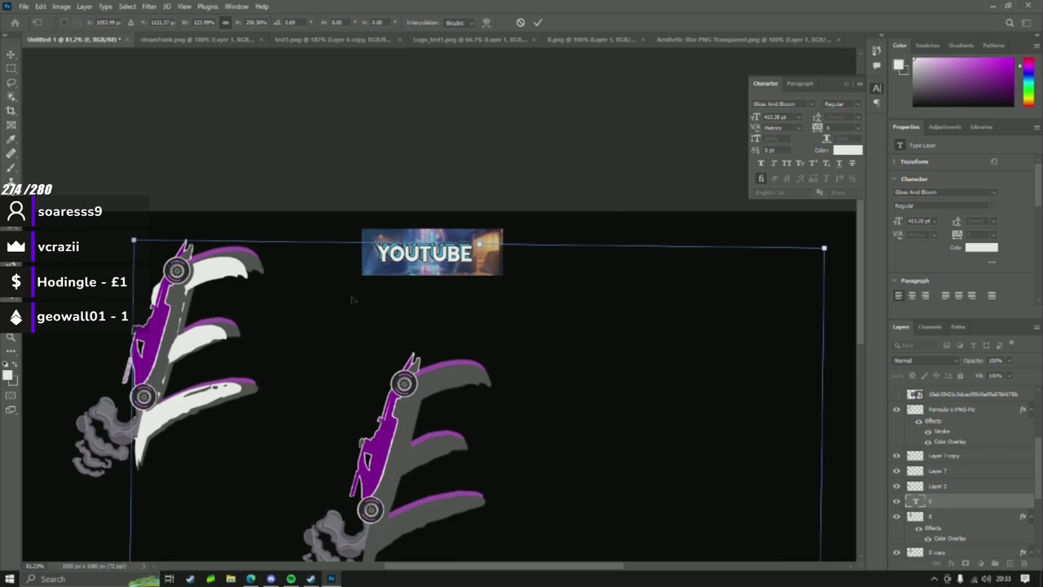
Enlarge the white E to about 444 pt and fit it over the gray E of the left car logo.
left_click_drag(480, 244, 435, 342)
left_click_drag(484, 224, 343, 67)
left_click_drag(457, 272, 252, 434)
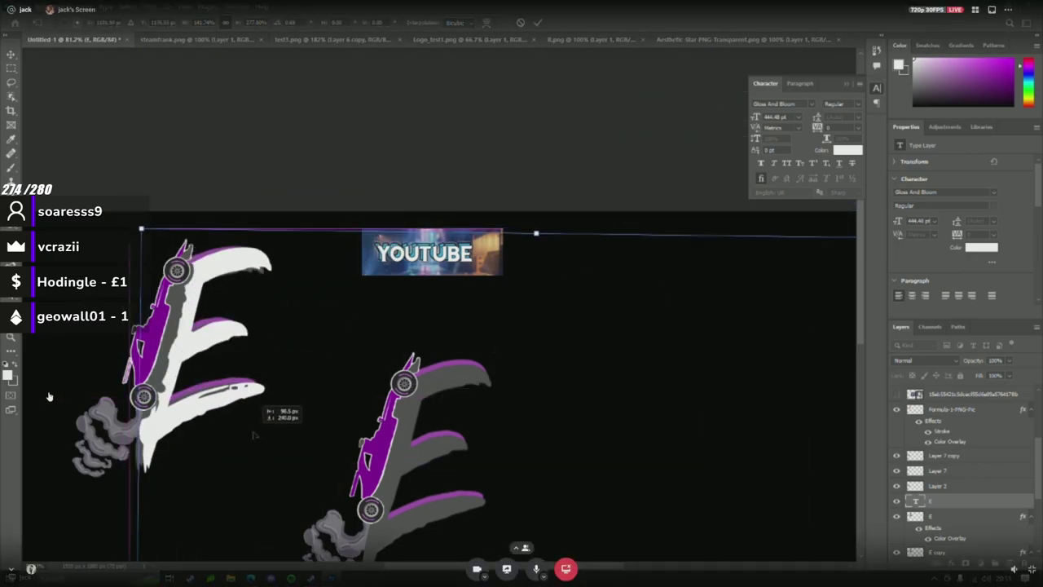
key("Escape")
left_click(344, 271)
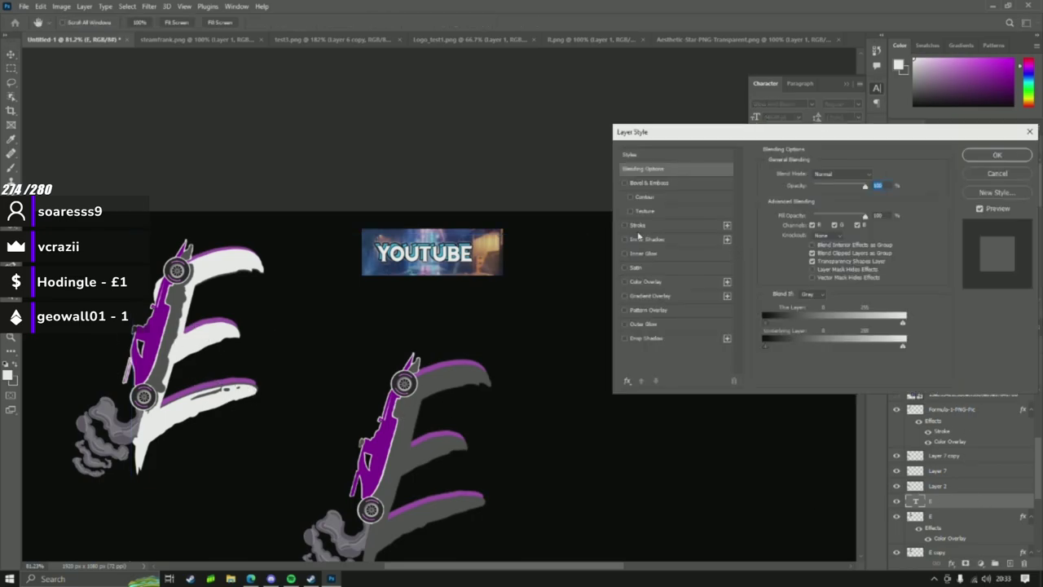
Apply a gray Color Overlay and a white Stroke to the E text layer.
left_click(625, 282)
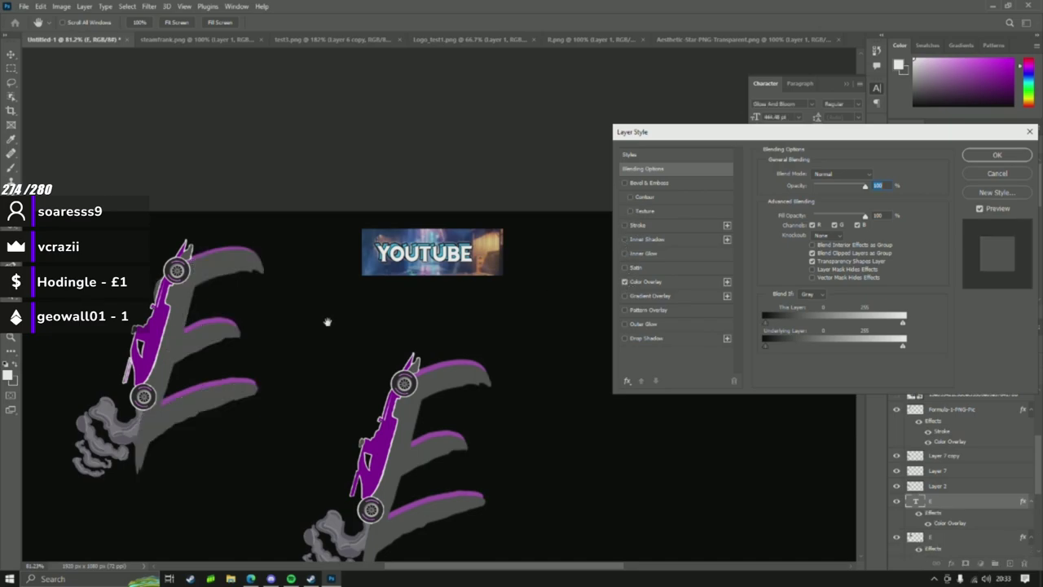
left_click(625, 224)
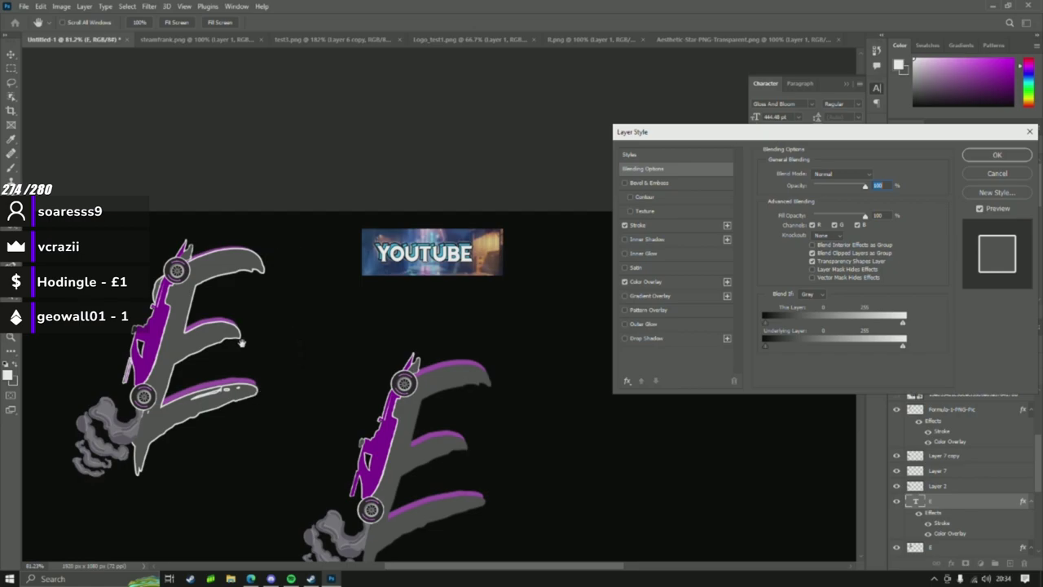
left_click(998, 155)
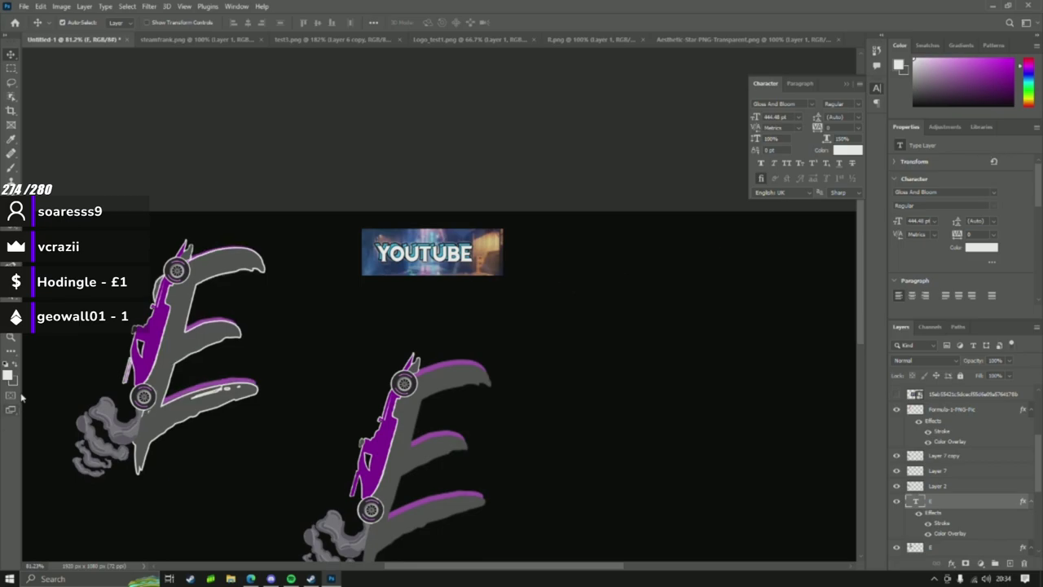
Select the Layer 1 copy, Layer 1 copy 2 and E copy layers together.
left_click(11, 337)
left_click_drag(244, 350, 179, 353)
scroll(962, 496, "down", 2)
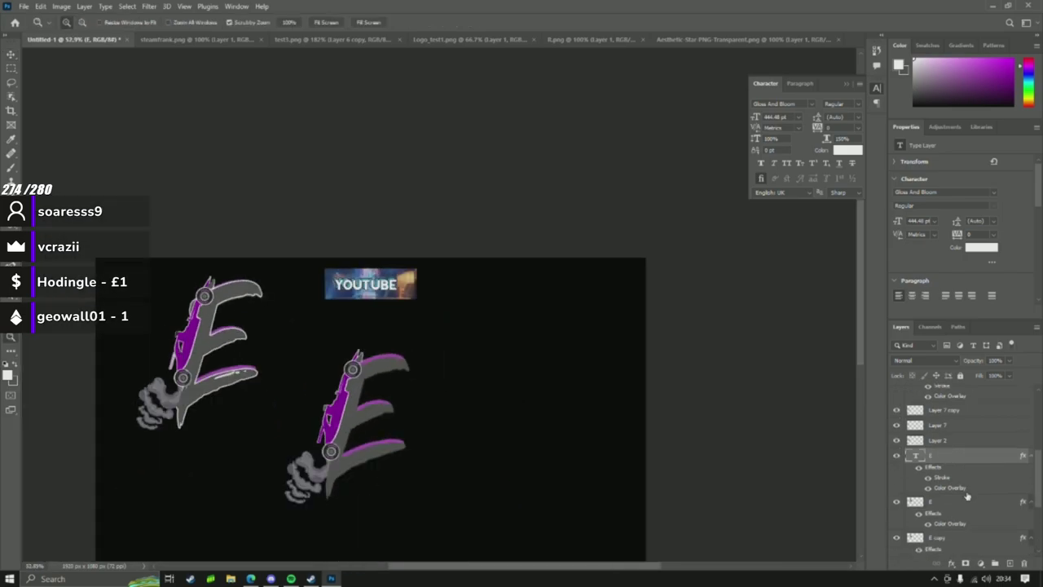
scroll(953, 505, "down", 3)
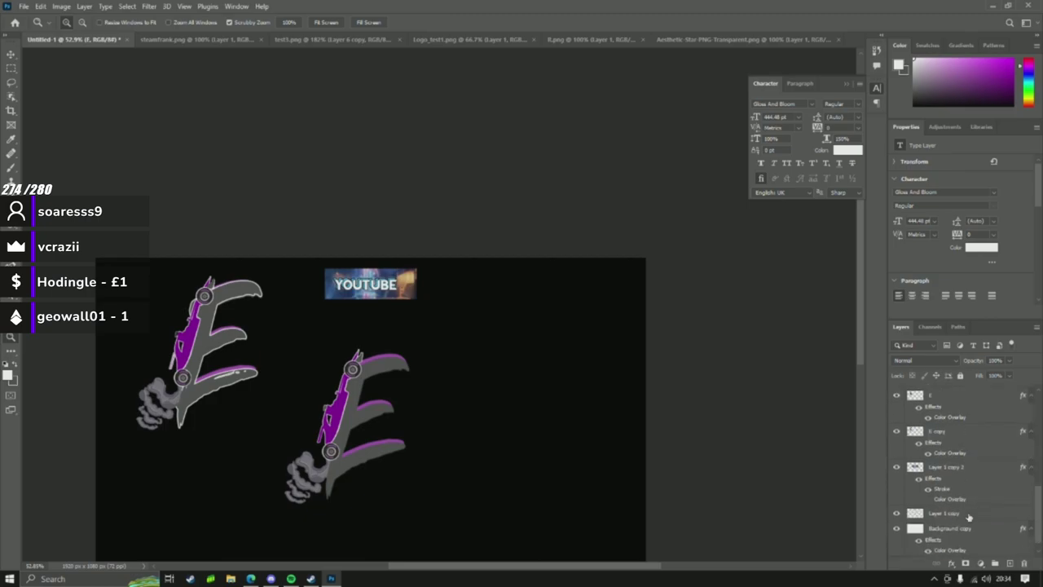
left_click(970, 515)
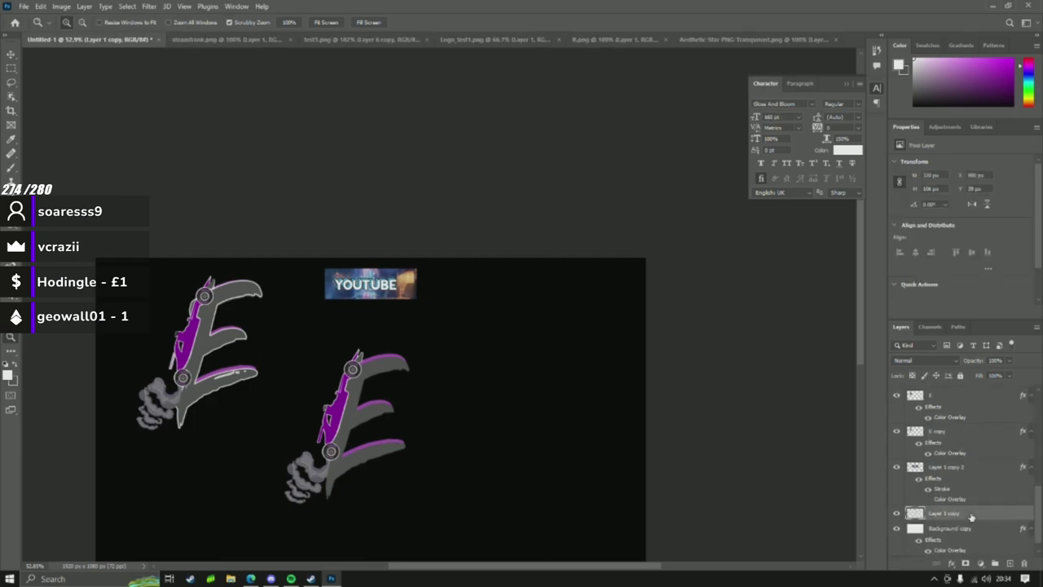
left_click(971, 471, "shift")
left_click(970, 436, "shift")
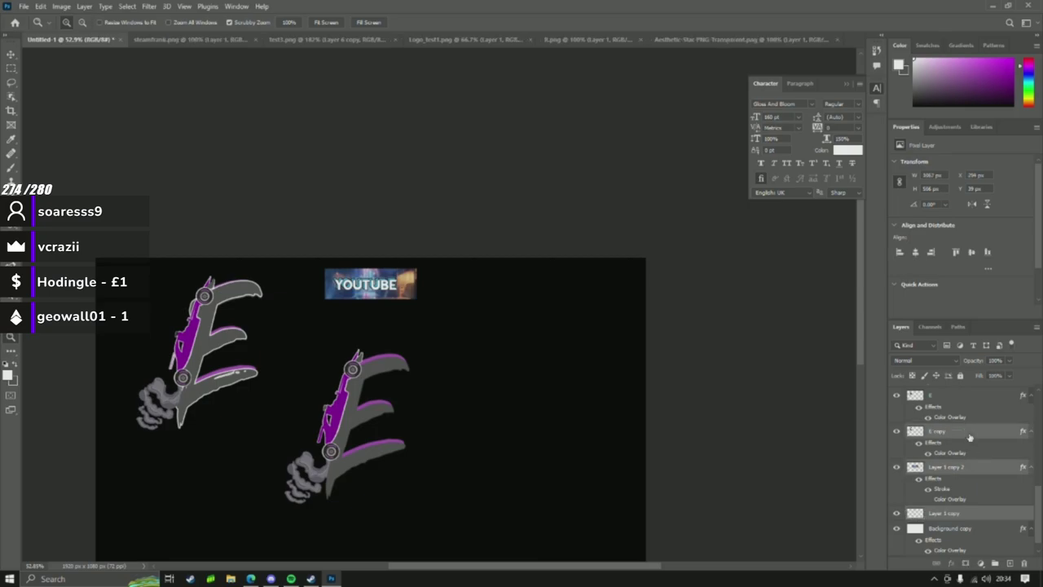
Extend the layer selection with both E layers, Layer 2, Layer 7, Layer 7 copy and the Formula-1-PNG-Pic layer.
scroll(962, 444, "up", 2)
left_click(953, 445, "shift")
scroll(957, 446, "up", 2)
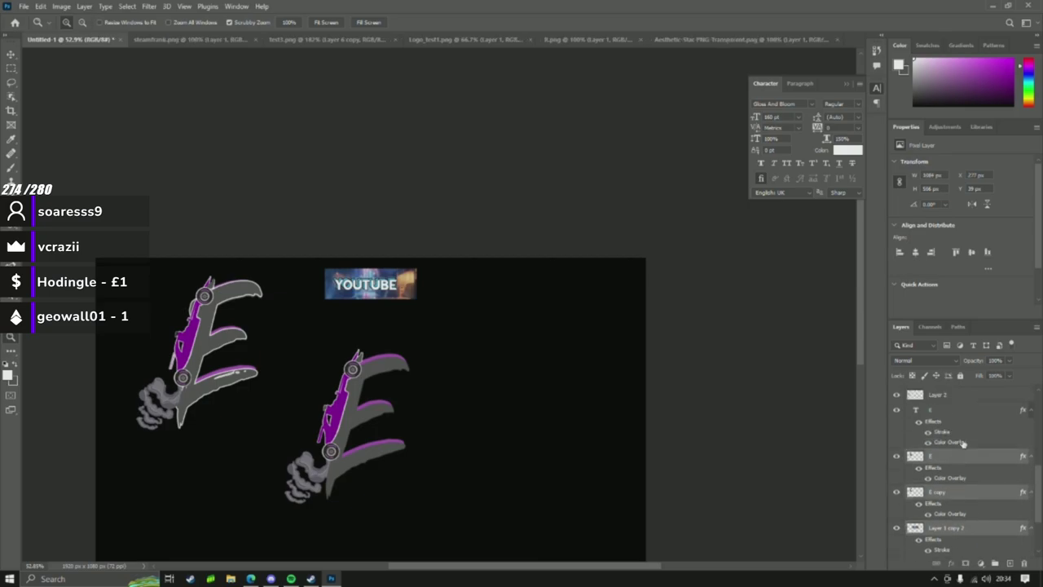
left_click(958, 441, "shift")
scroll(959, 452, "up", 2)
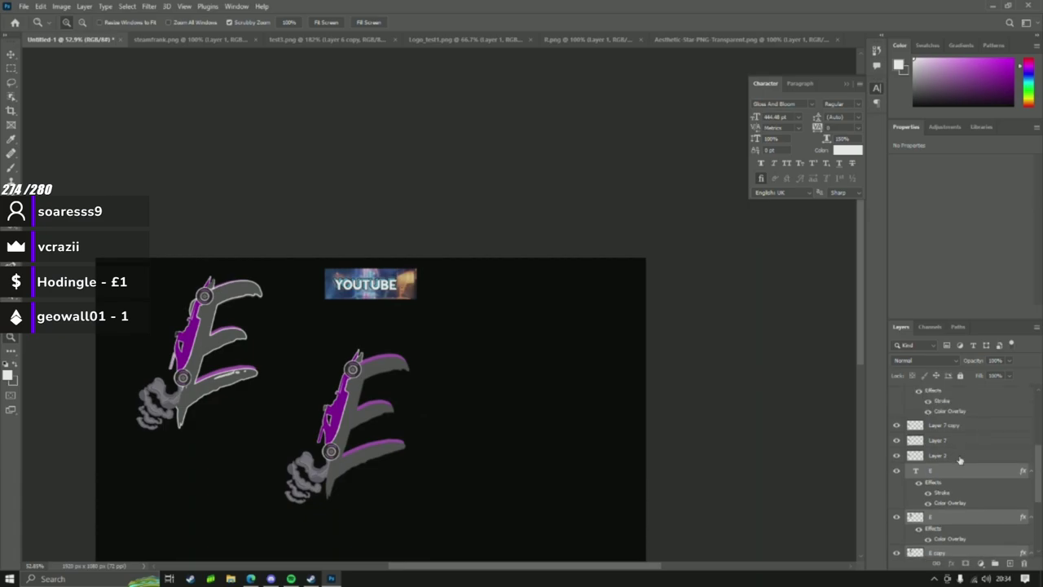
left_click(960, 451, "shift")
scroll(959, 450, "up", 4)
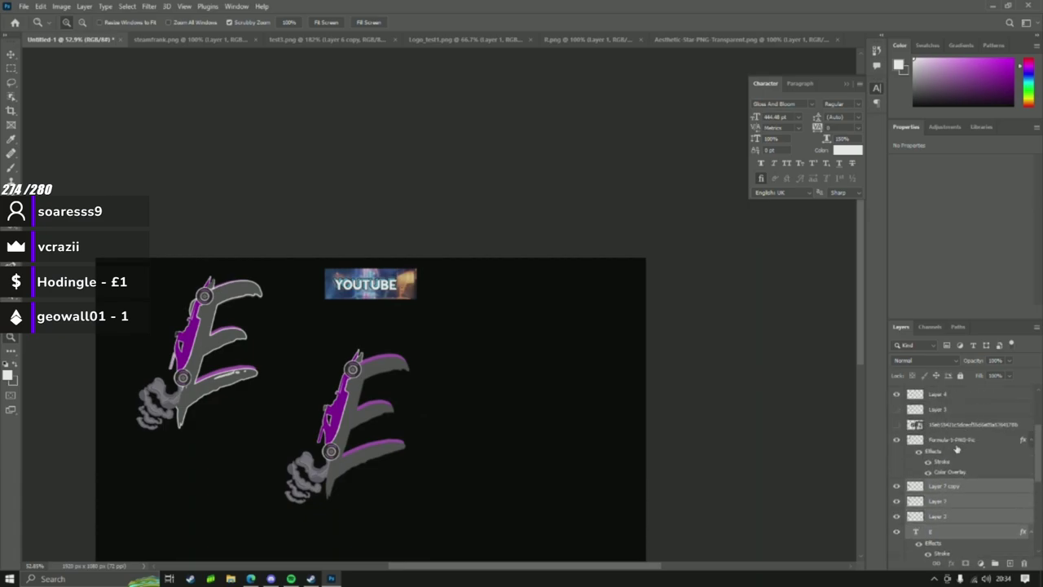
left_click(960, 444, "shift")
scroll(959, 456, "up", 6)
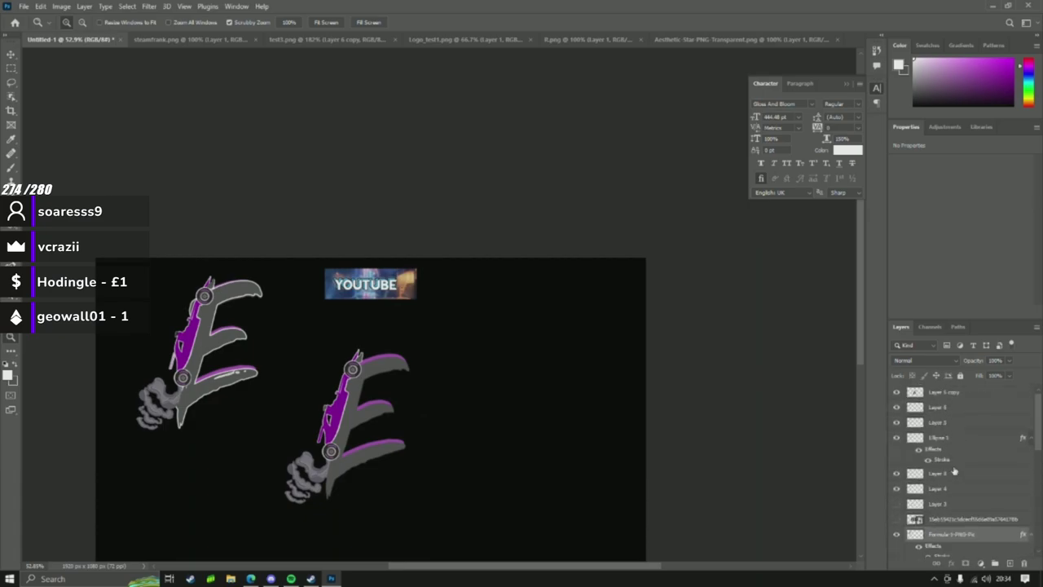
Add Layer 4, Layer 8, Ellipse 1, Layer 5 and Layer 6 to the selection, duplicate the selected layers and merge the duplicates.
left_click(961, 489, "ctrl")
left_click(966, 472, "ctrl")
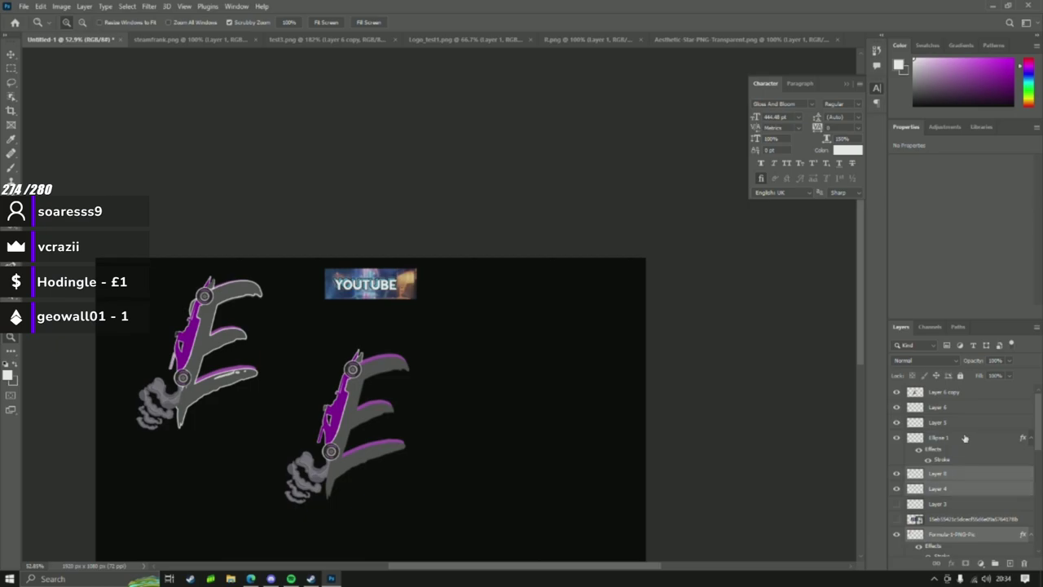
left_click(965, 439, "ctrl")
left_click(964, 408, "ctrl")
left_click(959, 420, "ctrl")
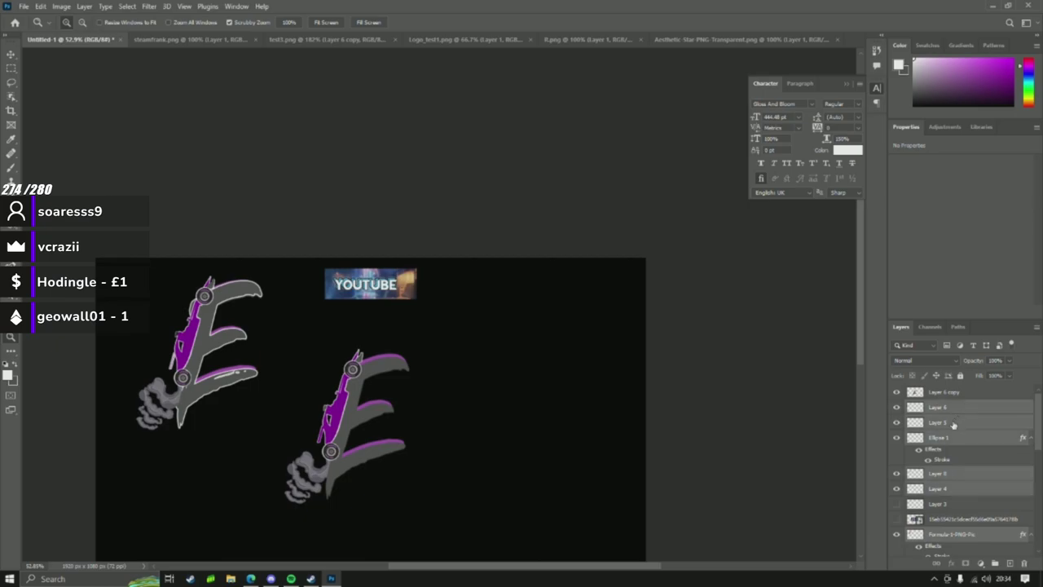
key("ctrl+j")
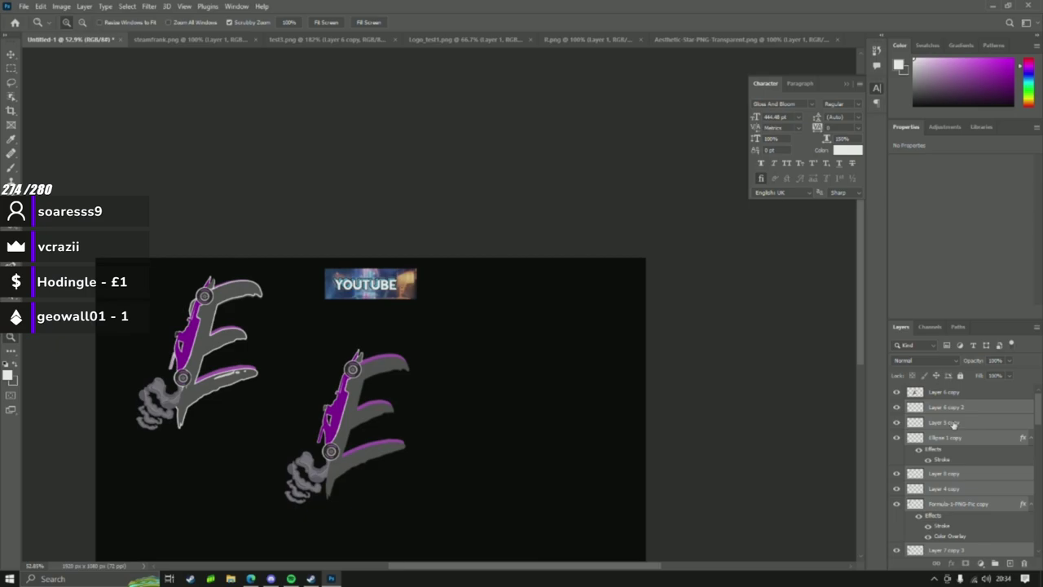
key("ctrl+e")
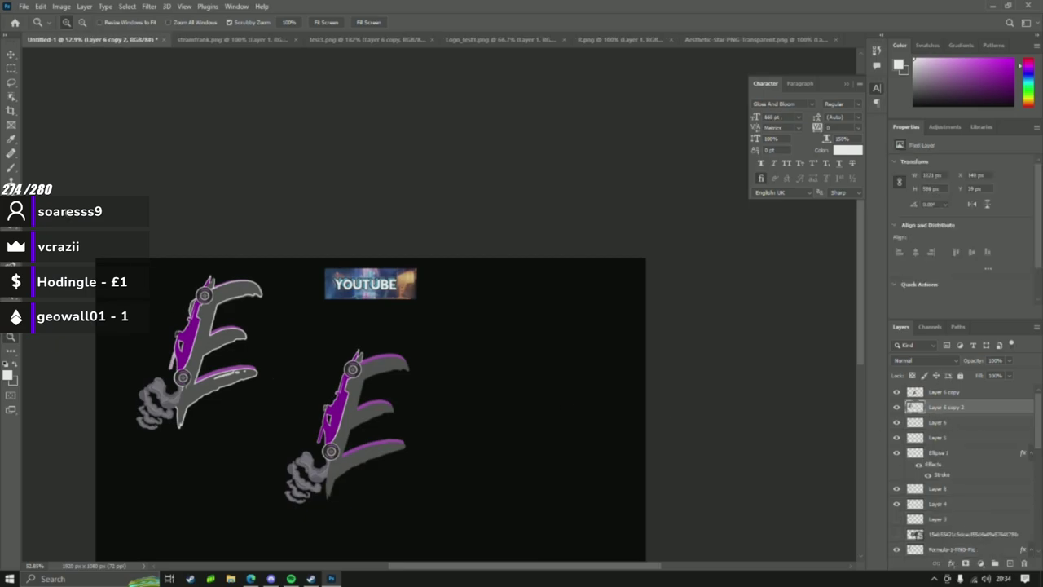
right_click(253, 449)
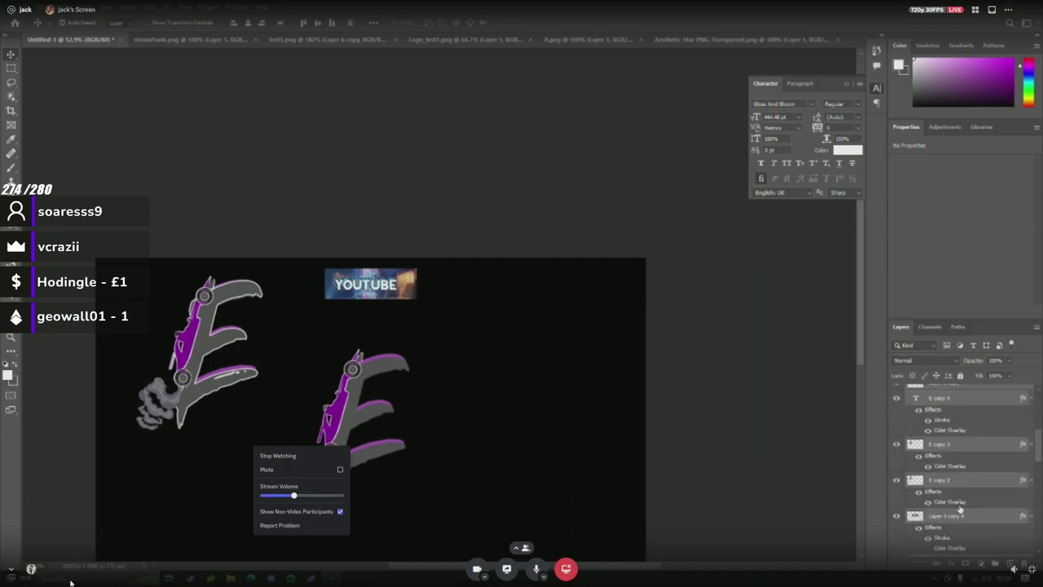
key("super")
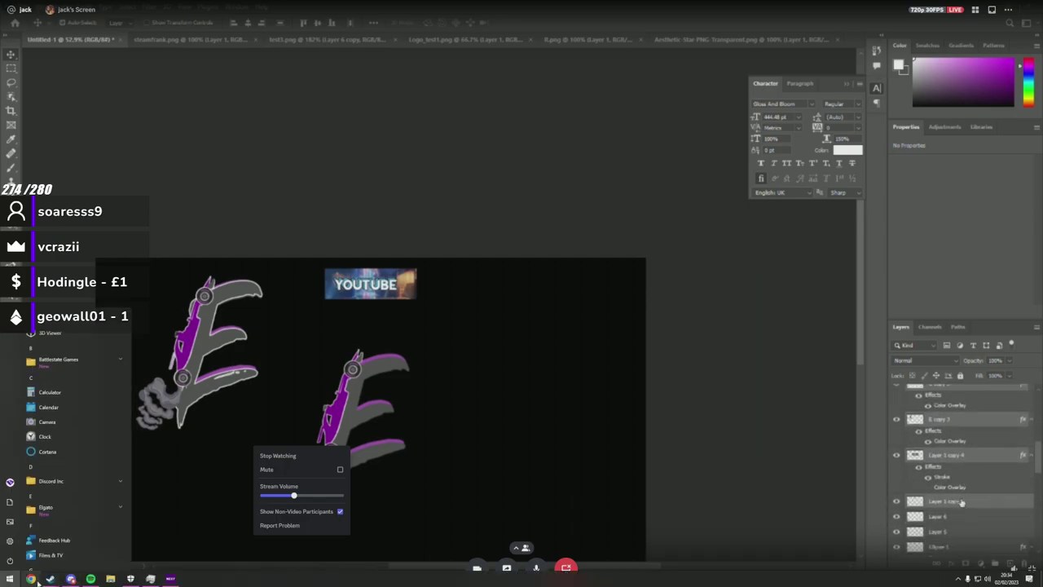
Switch to Chrome, search for "hogwarts map leak" and open the Insider Gaming article about the Hogwarts Legacy map leak.
left_click(36, 580)
type("hogw")
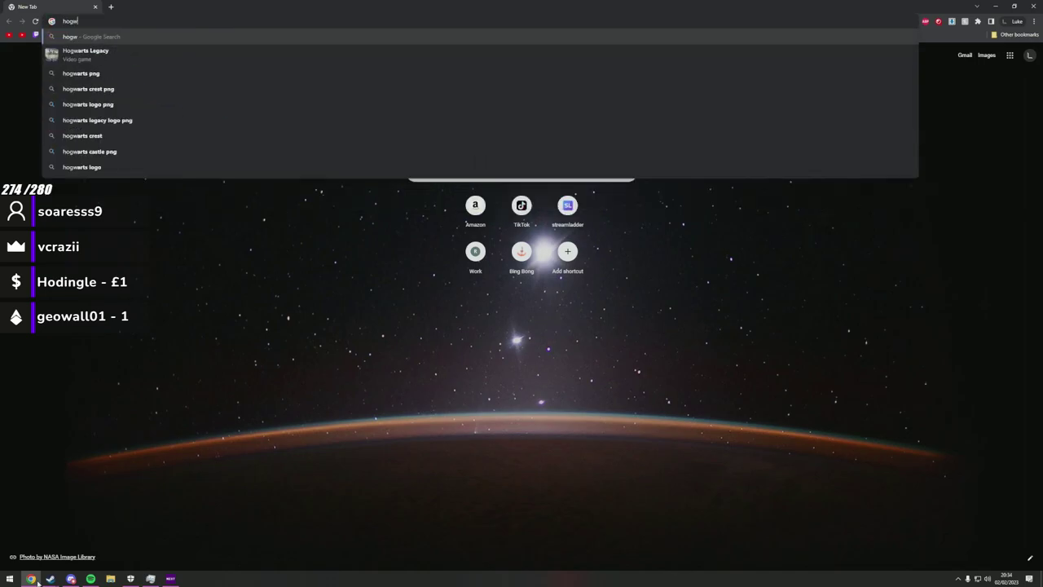
type("arts map lea")
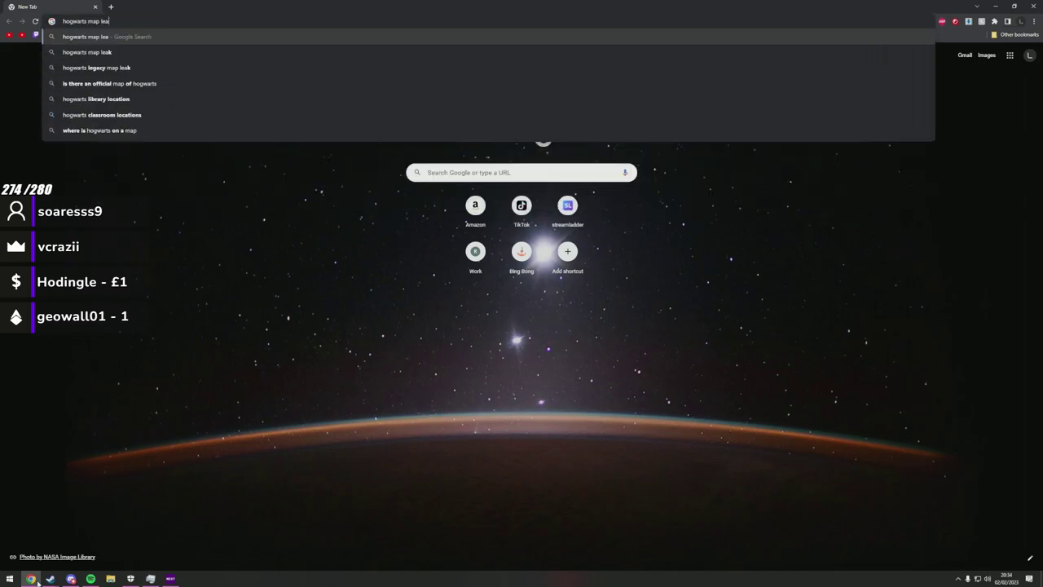
type("k")
key("Return")
left_click(138, 129)
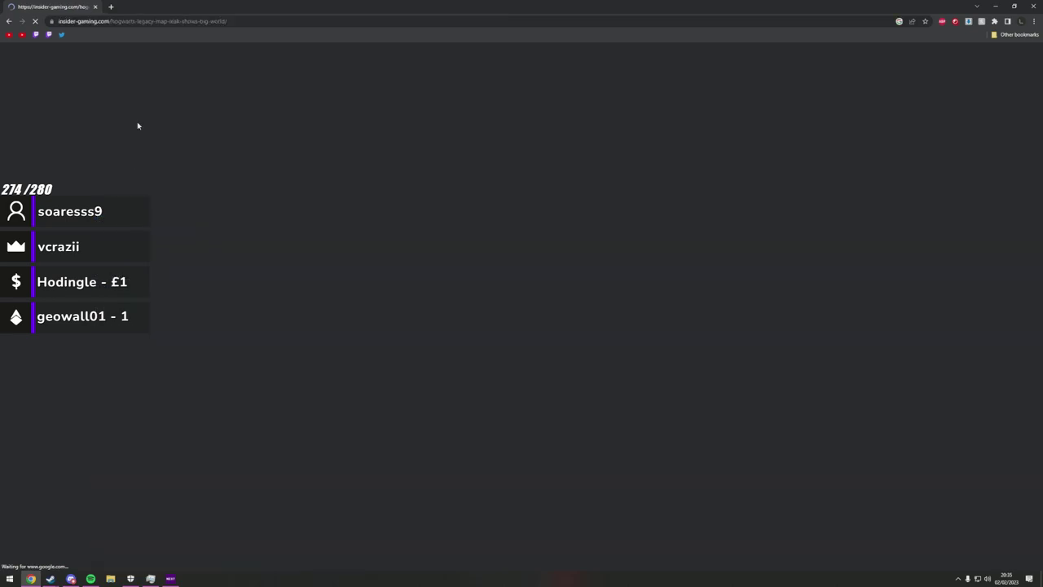
Play the article's leaked map video, skip ahead through the map footage and pause it.
scroll(157, 233, "down", 3)
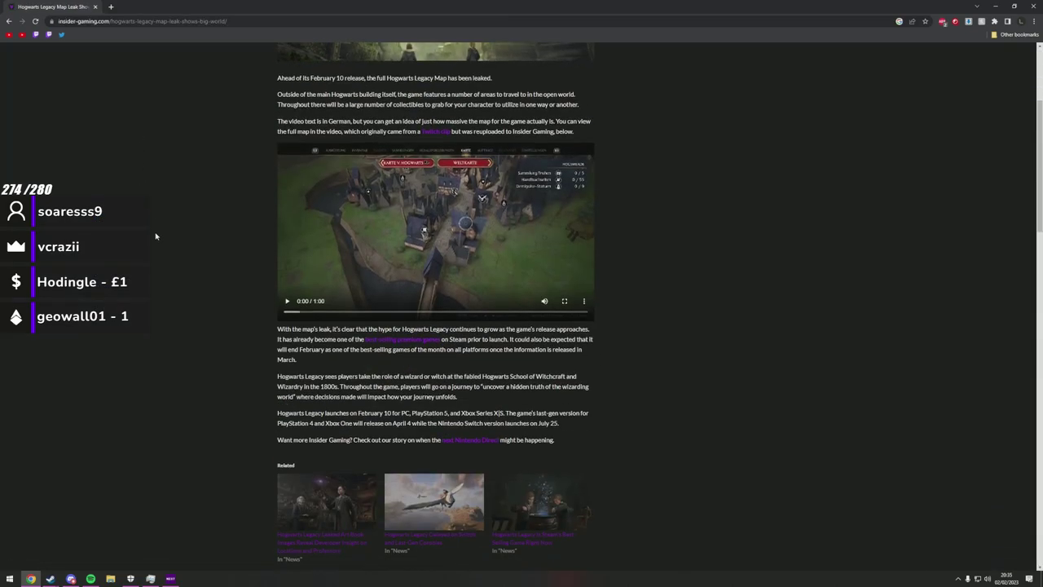
left_click(287, 304)
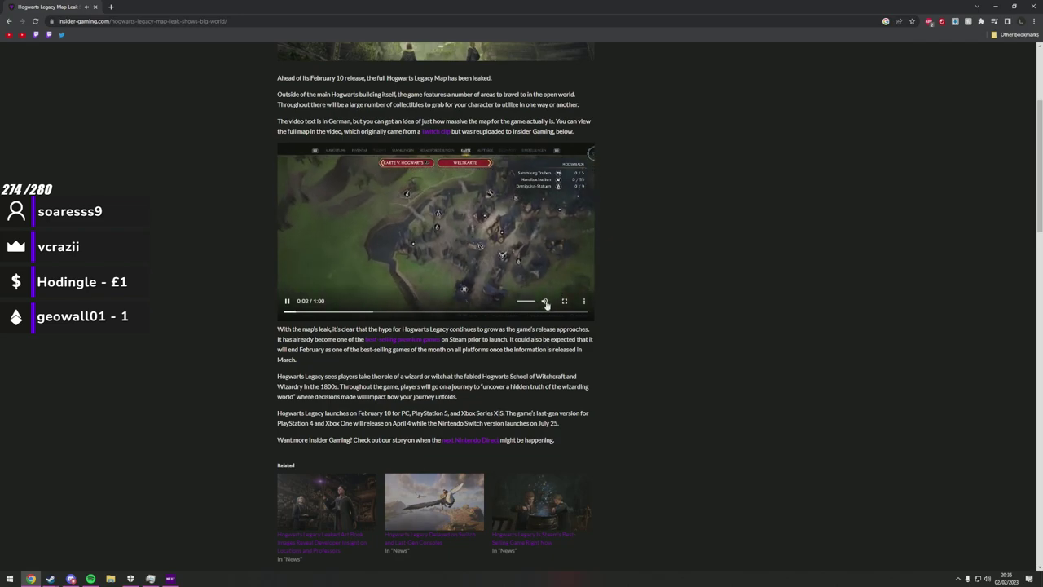
left_click(414, 312)
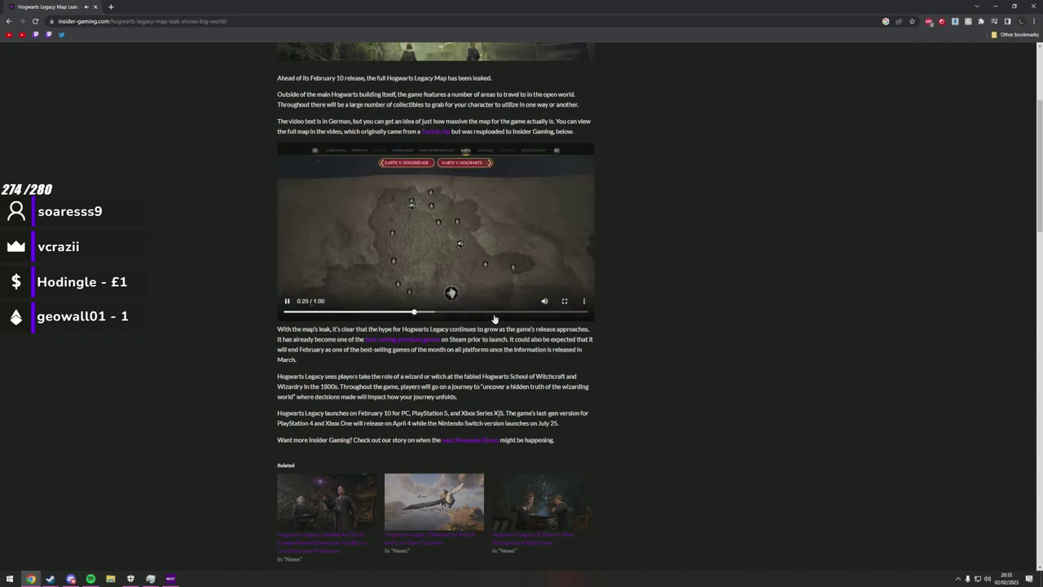
left_click(501, 312)
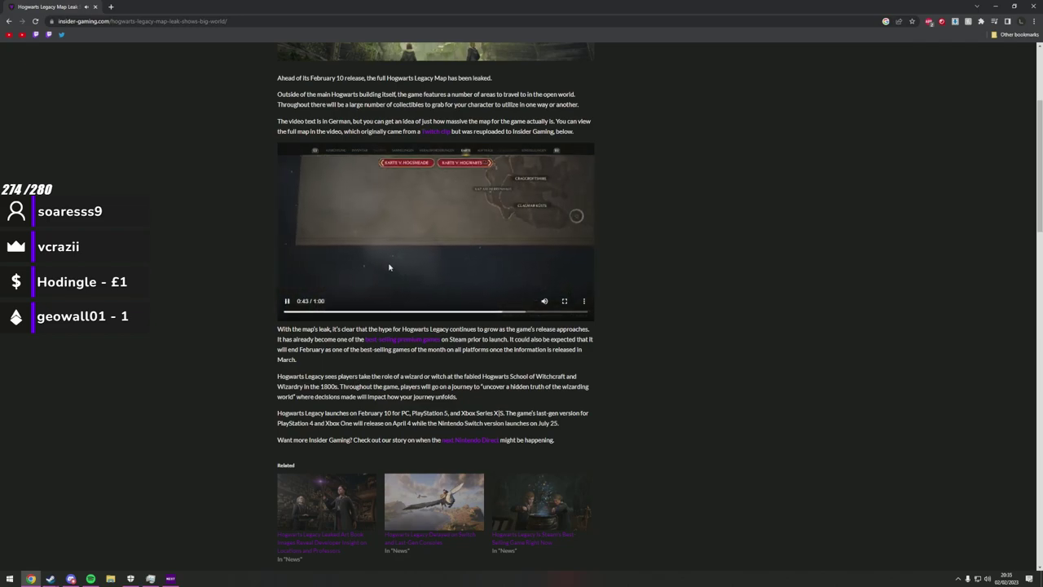
left_click(390, 267)
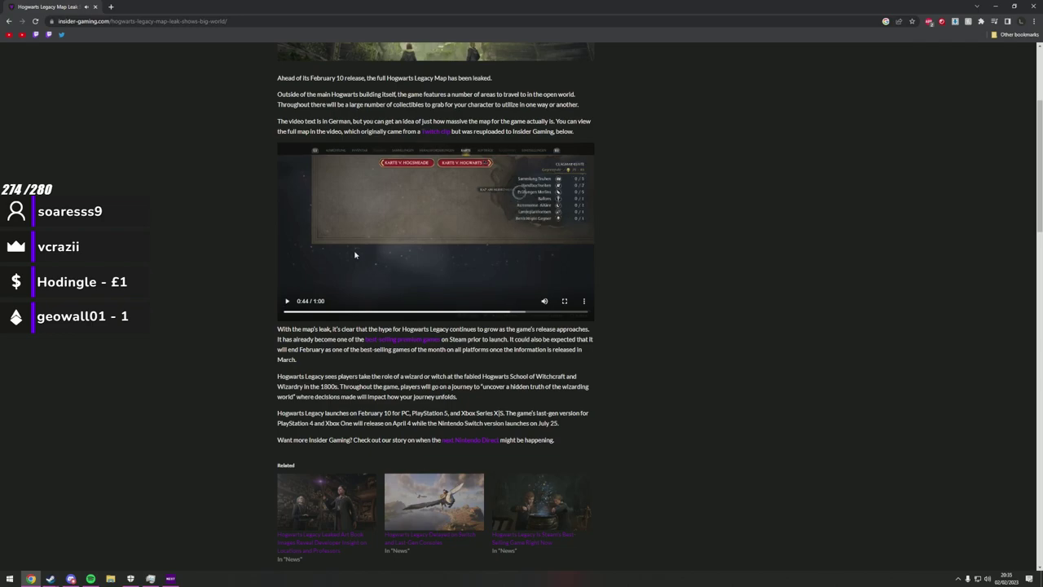
Return to the search results and start rewriting the query as "hogwarts map m".
key("alt+Left")
left_click_drag(137, 62, 214, 71)
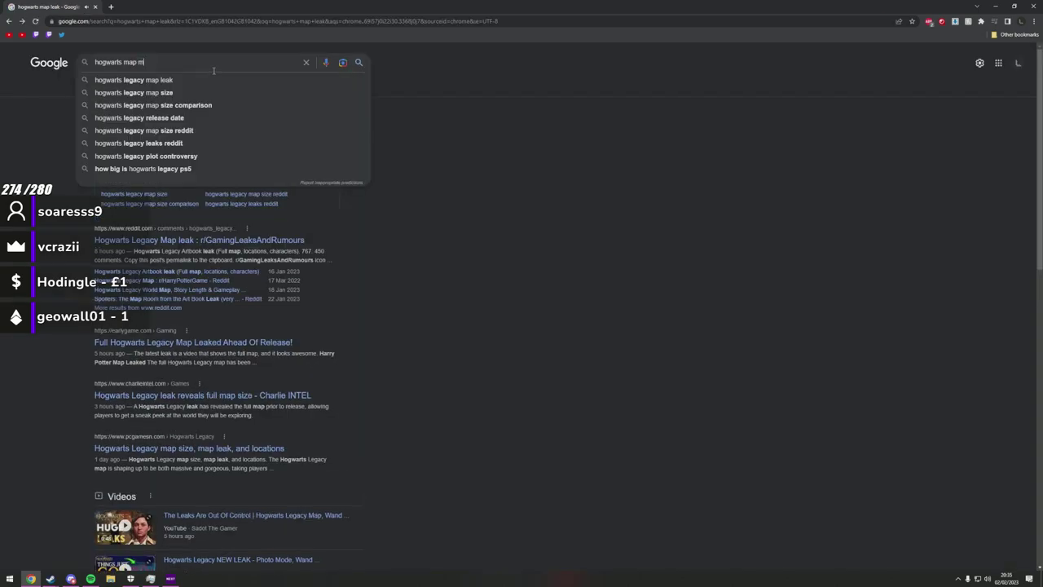
type("m")
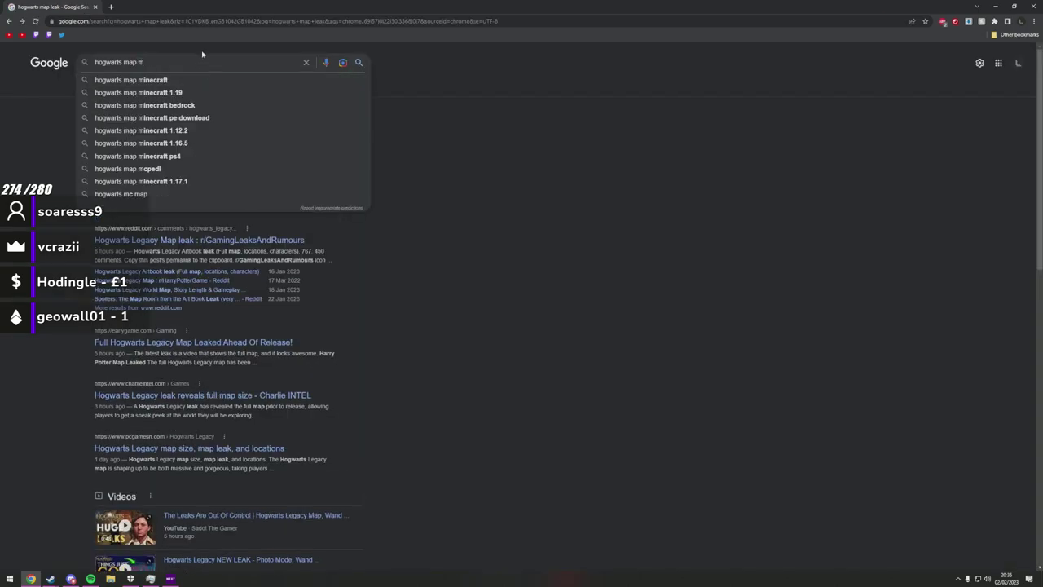
type("u")
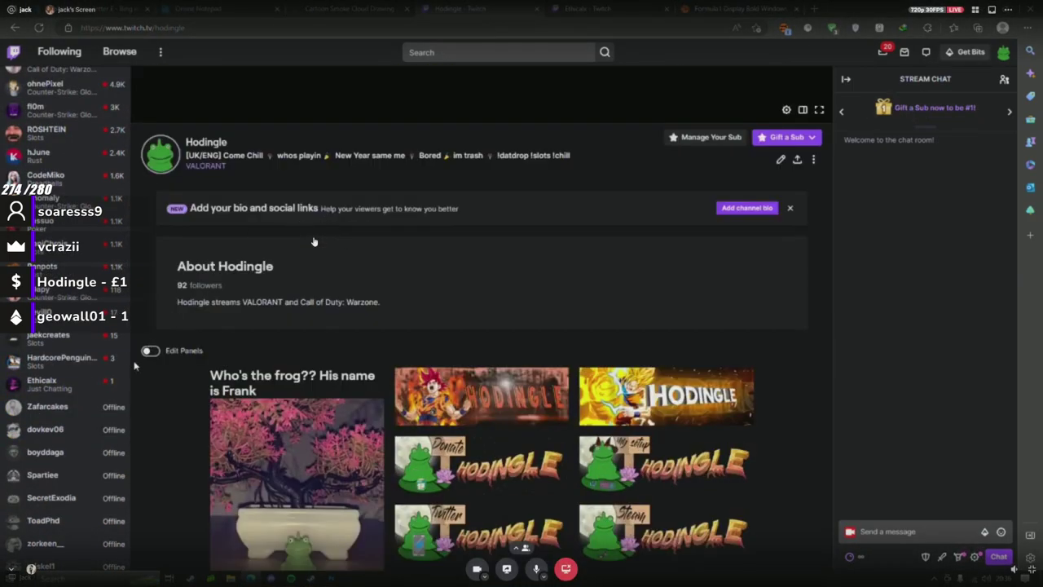
Enable panel editing on the Hodingle Twitch channel, add a new image panel with the ET2 file and submit it.
left_click(150, 351)
scroll(316, 404, "down", 10)
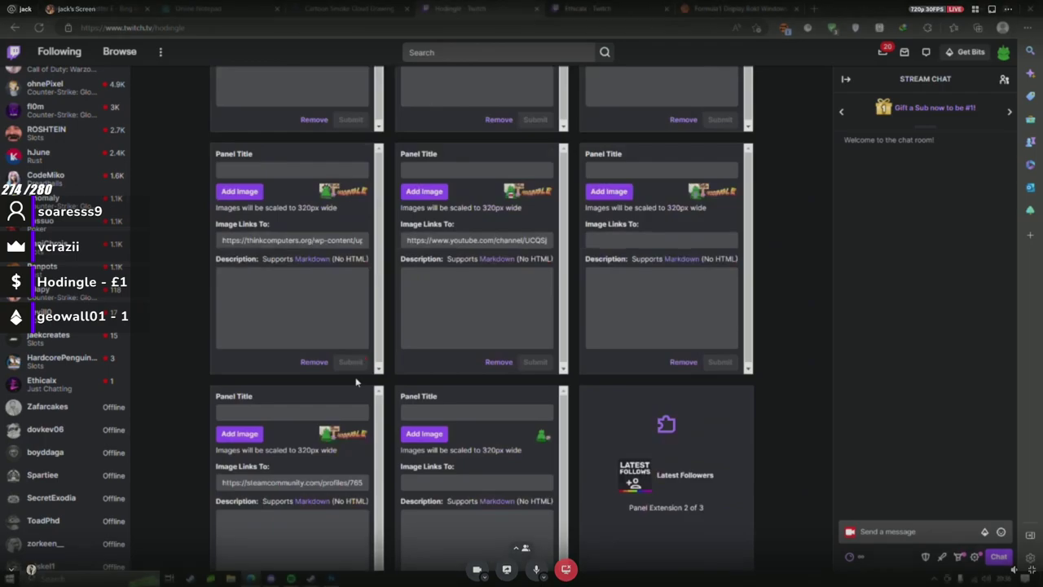
left_click(336, 376)
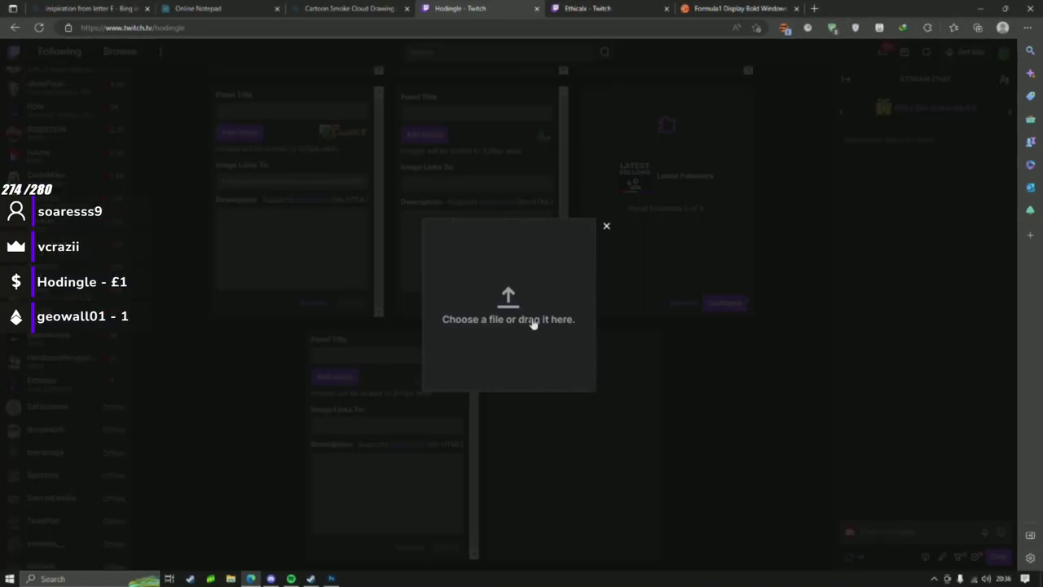
left_click(530, 311)
left_click(187, 94)
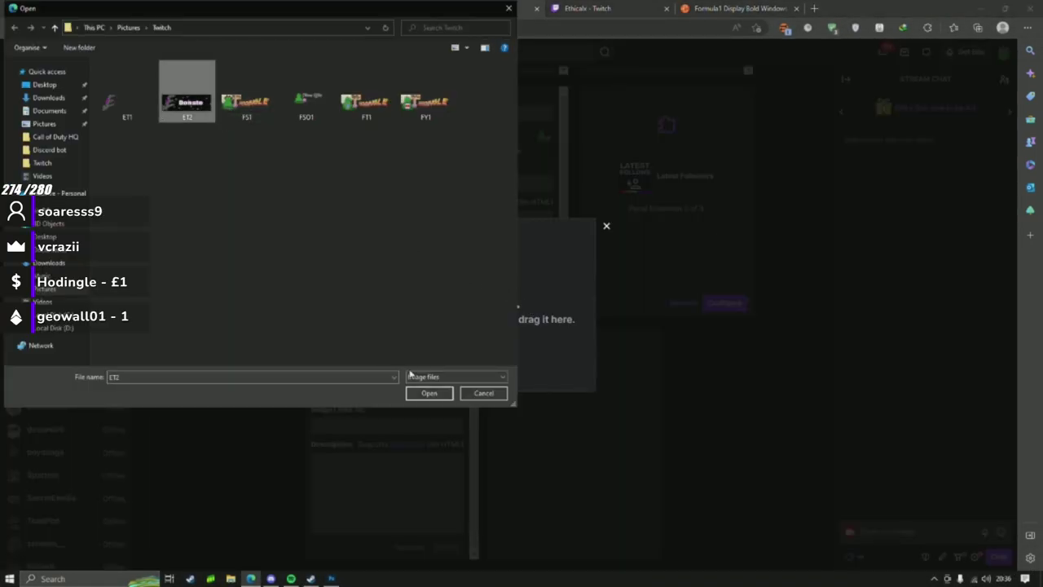
left_click(431, 394)
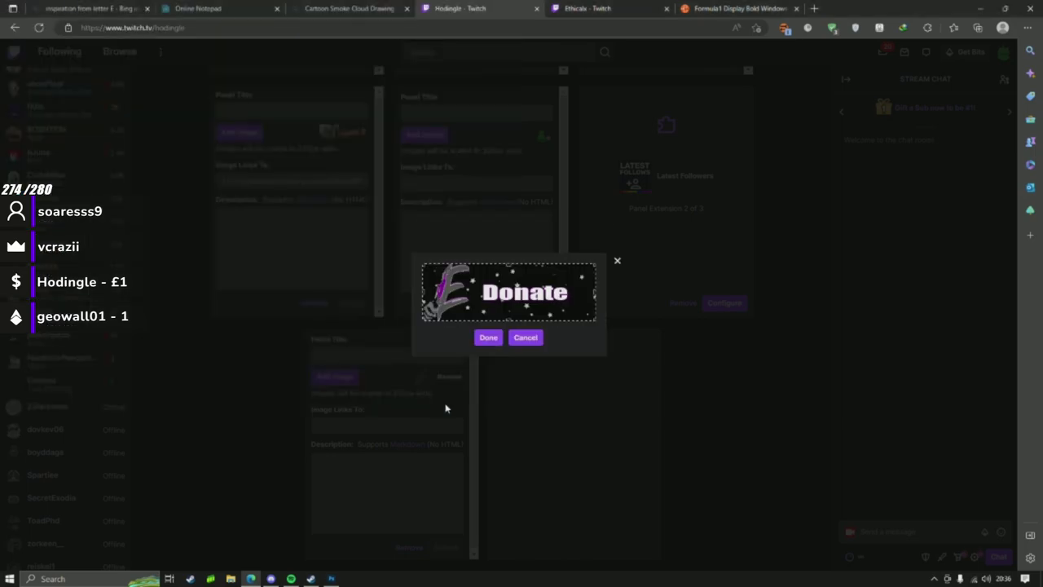
left_click(486, 344)
left_click(446, 547)
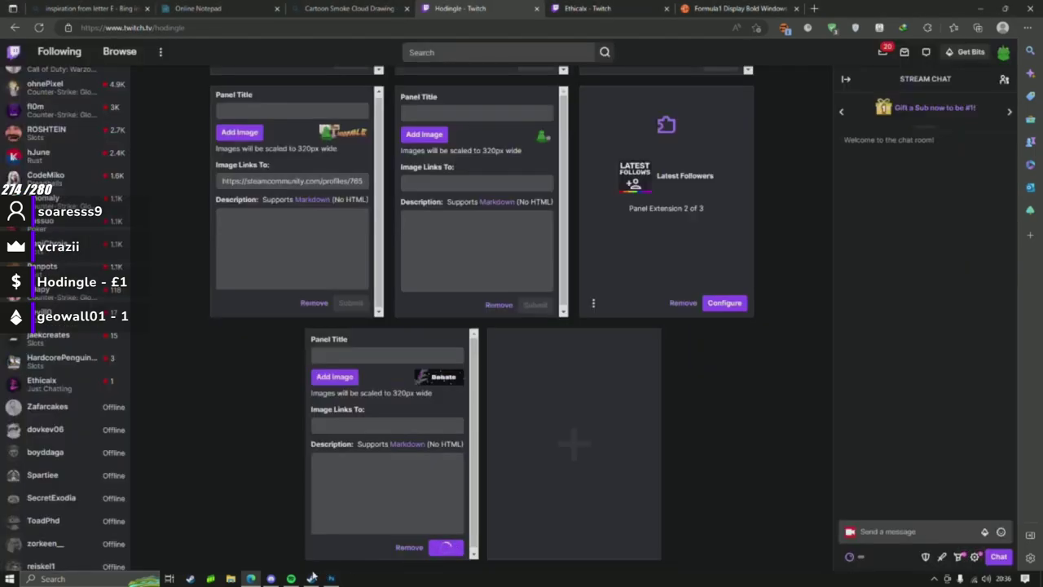
Switch to Photoshop and hide the black background Layer 1 in the test3.png Donate banner.
left_click(270, 578)
left_click(271, 578)
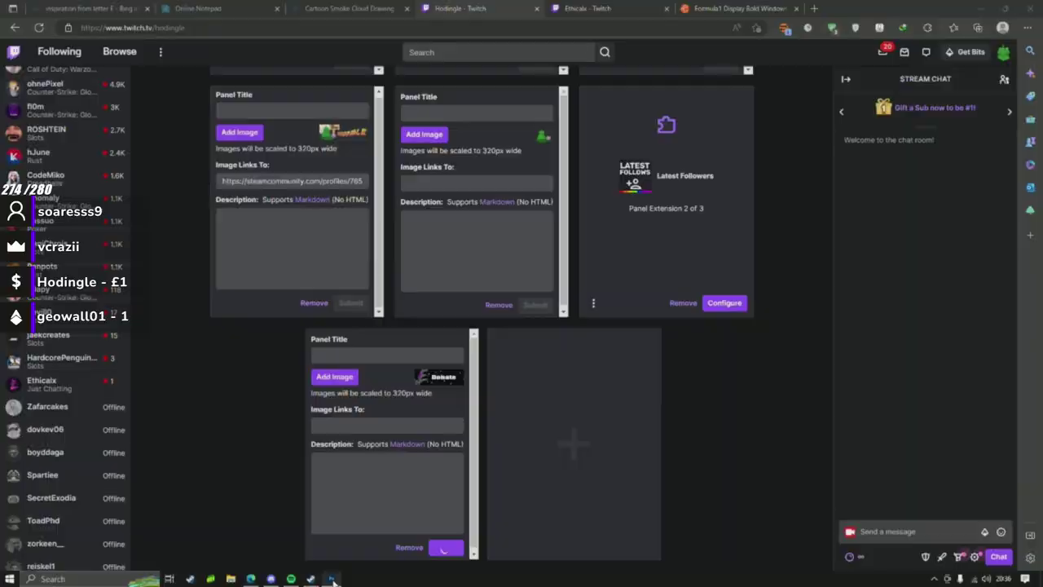
left_click(331, 579)
scroll(948, 500, "down", 3)
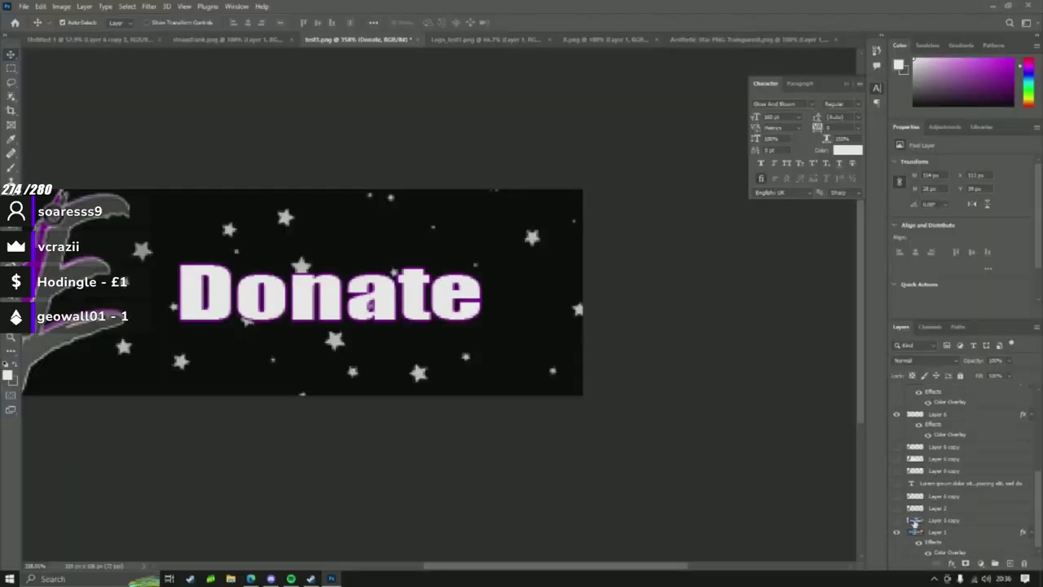
left_click(895, 532)
Export the transparent Donate banner as a 320 x 106 px PNG, overwriting ET2 in the Twitch folder.
left_click(24, 6)
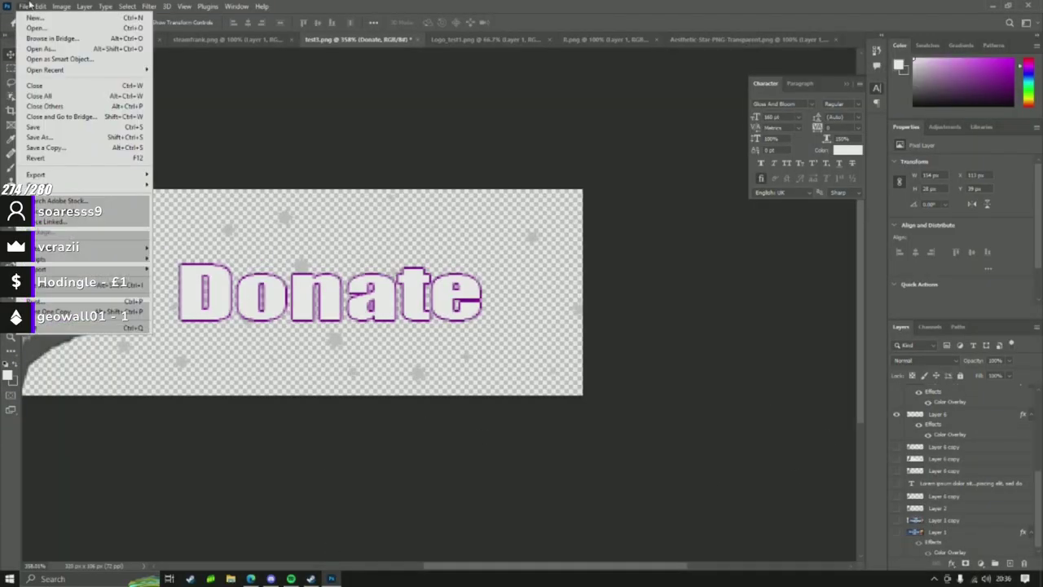
mouse_move(59, 178)
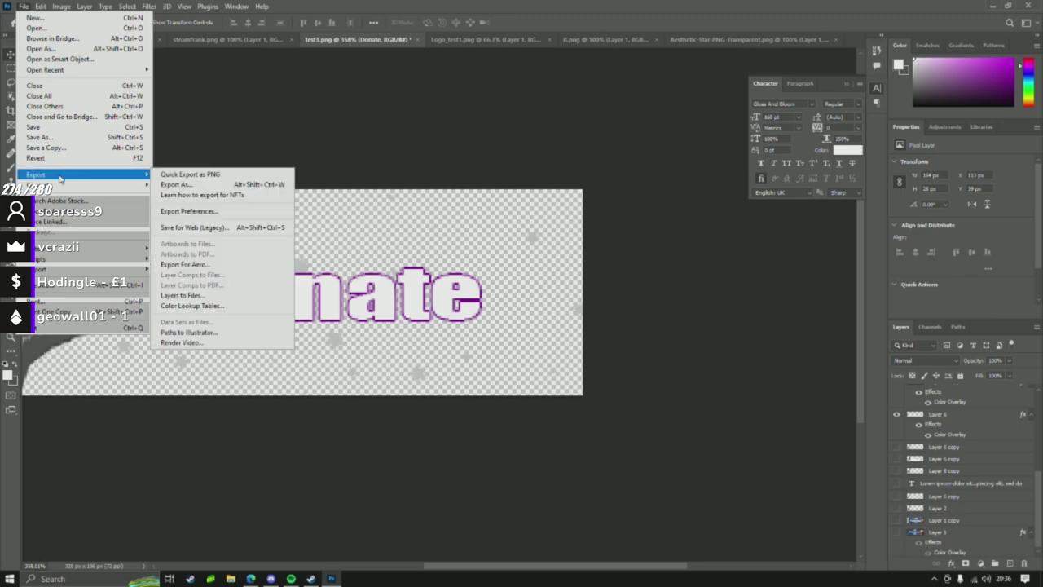
left_click(187, 184)
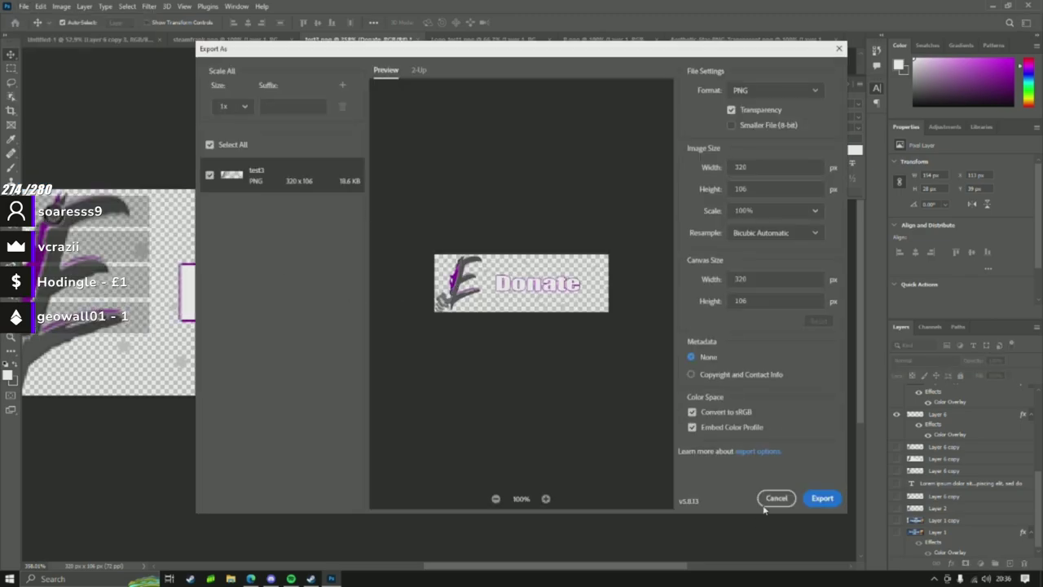
left_click(822, 498)
left_click(377, 162)
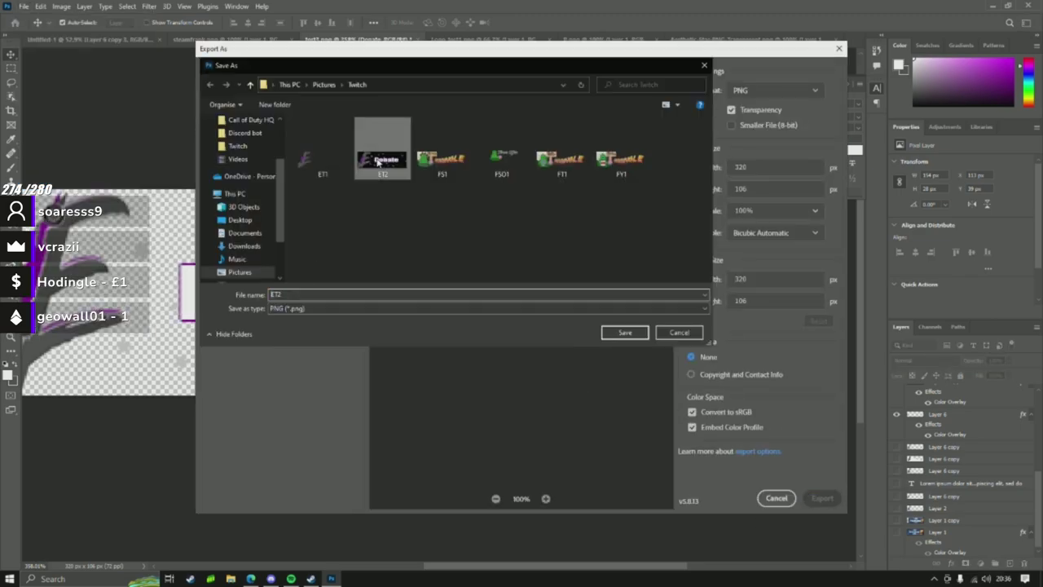
left_click(619, 334)
left_click(549, 293)
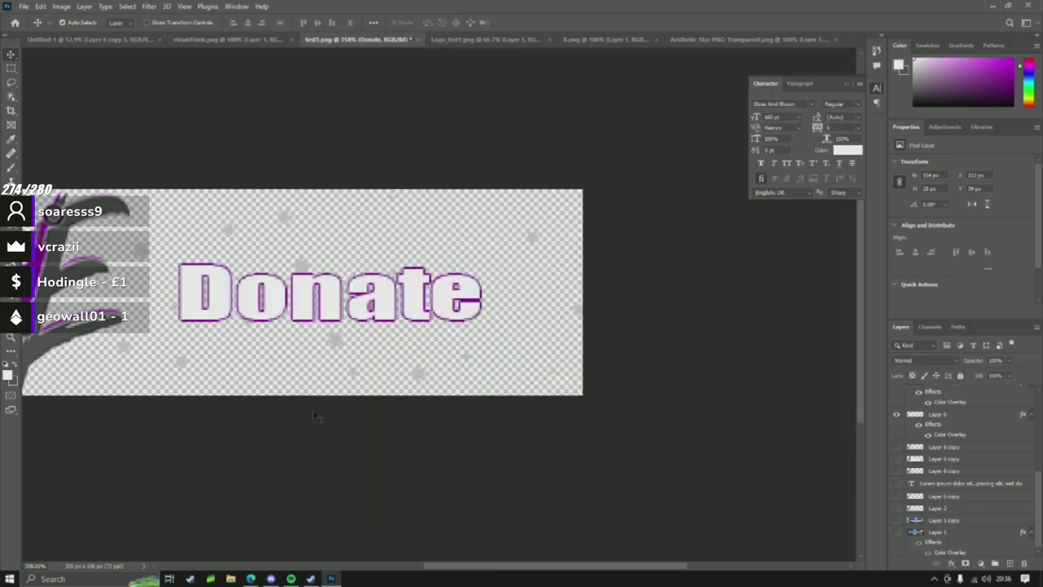
Switch back to the Twitch page, replace the Donate panel's image with the re-exported ET2 file and submit the panel.
left_click(250, 578)
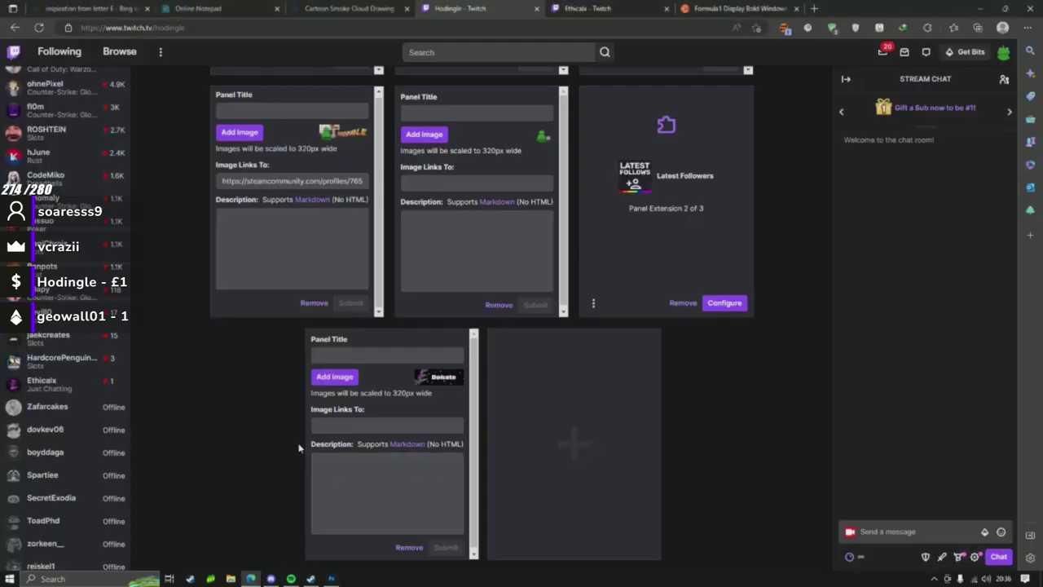
left_click(334, 379)
left_click(451, 283)
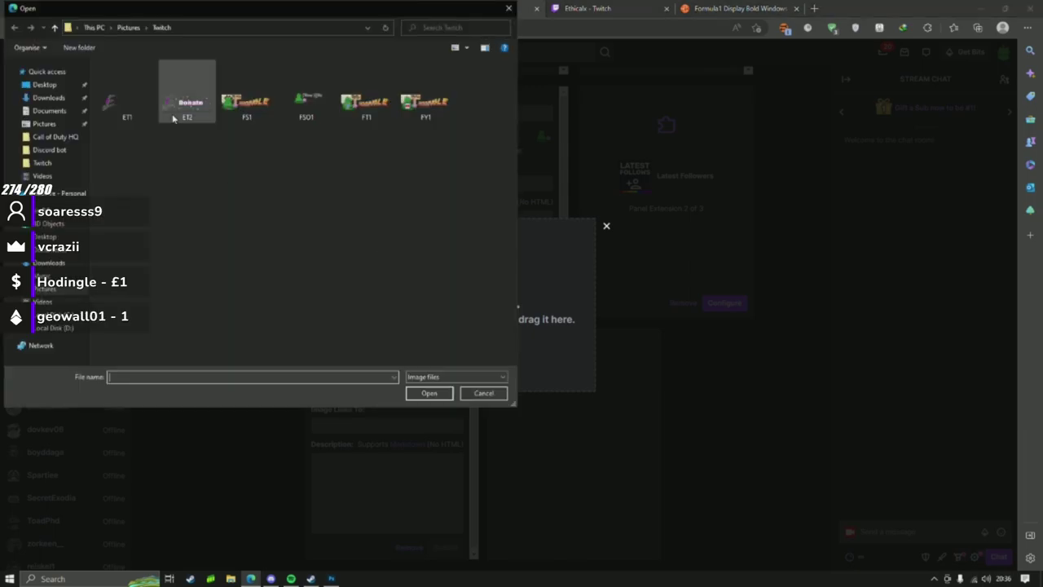
left_click(187, 96)
left_click(429, 393)
left_click(489, 338)
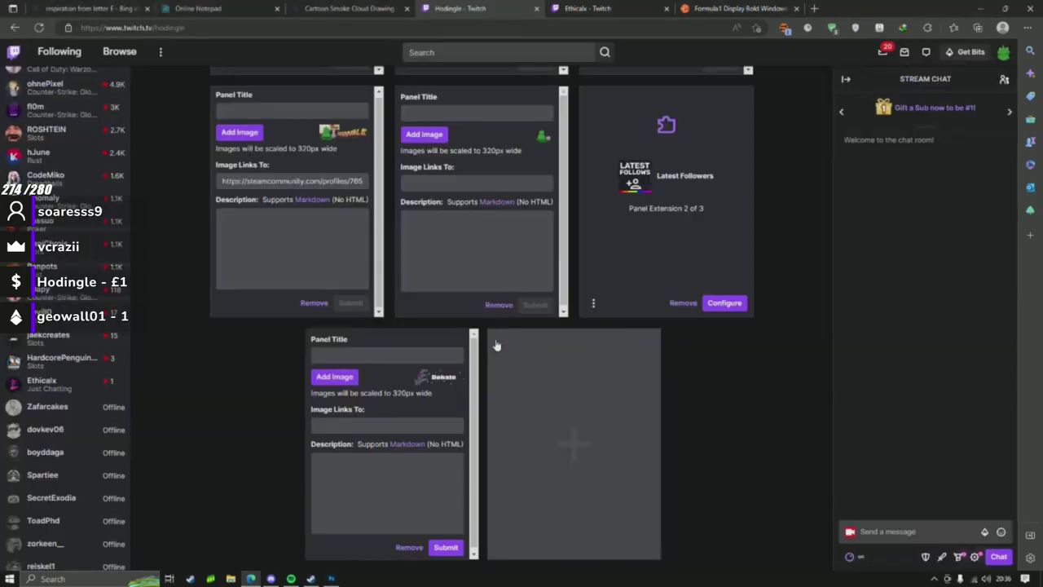
left_click(444, 549)
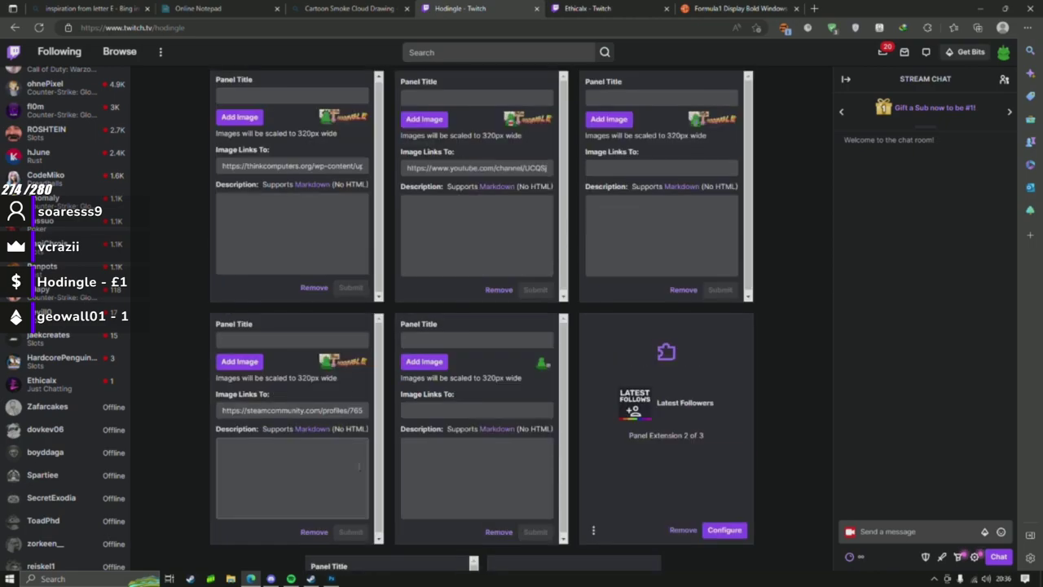
Turn off panel editing and view the Donate panel on the channel page.
scroll(161, 295, "up", 5)
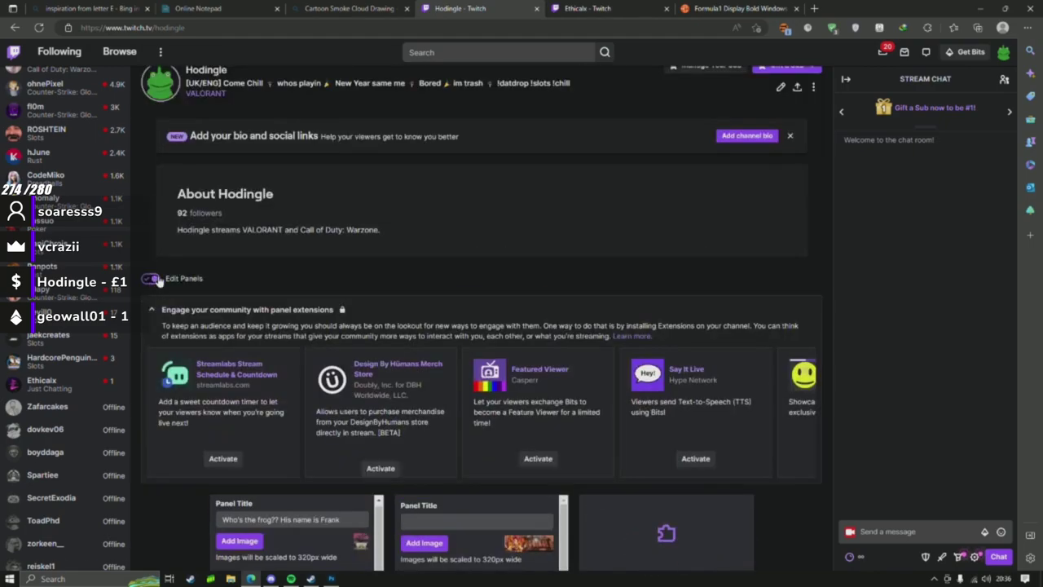
left_click(153, 279)
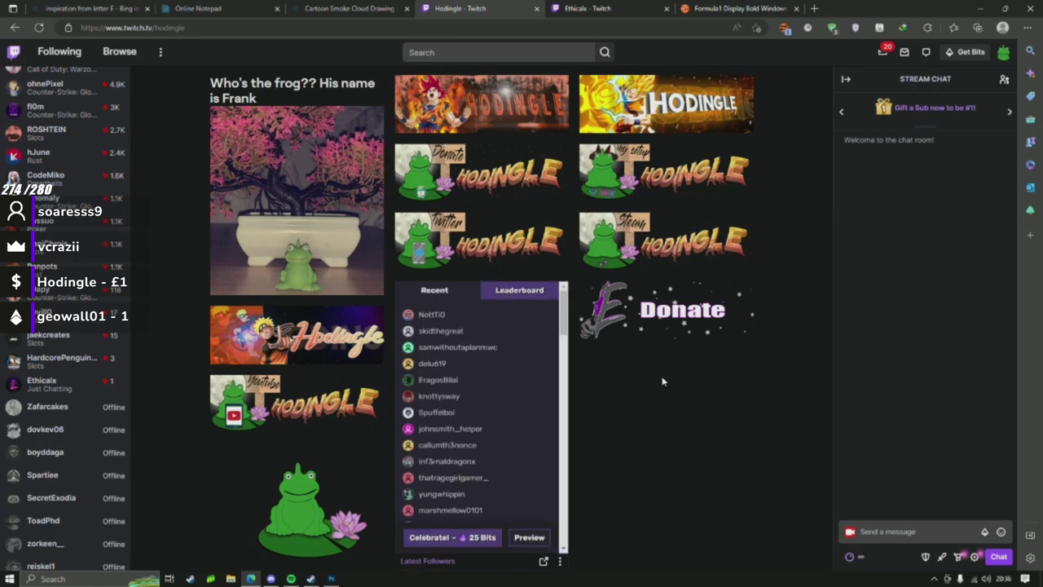
mouse_move(300, 252)
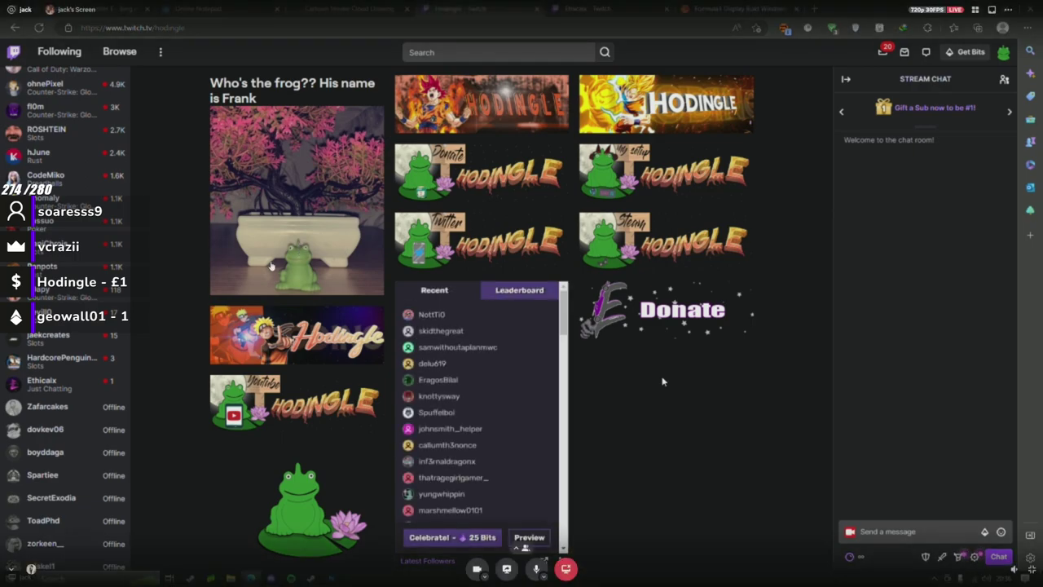
Leave the full-screen screen share, switch to Chrome and open the Hodingle channel on Twitch from a search for "hodingle".
key("Escape")
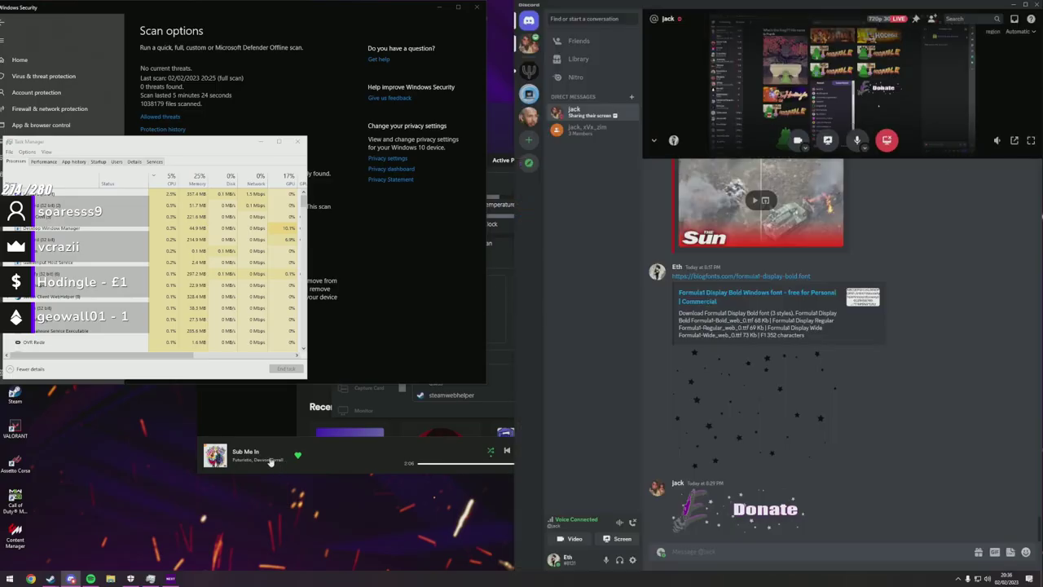
left_click(30, 578)
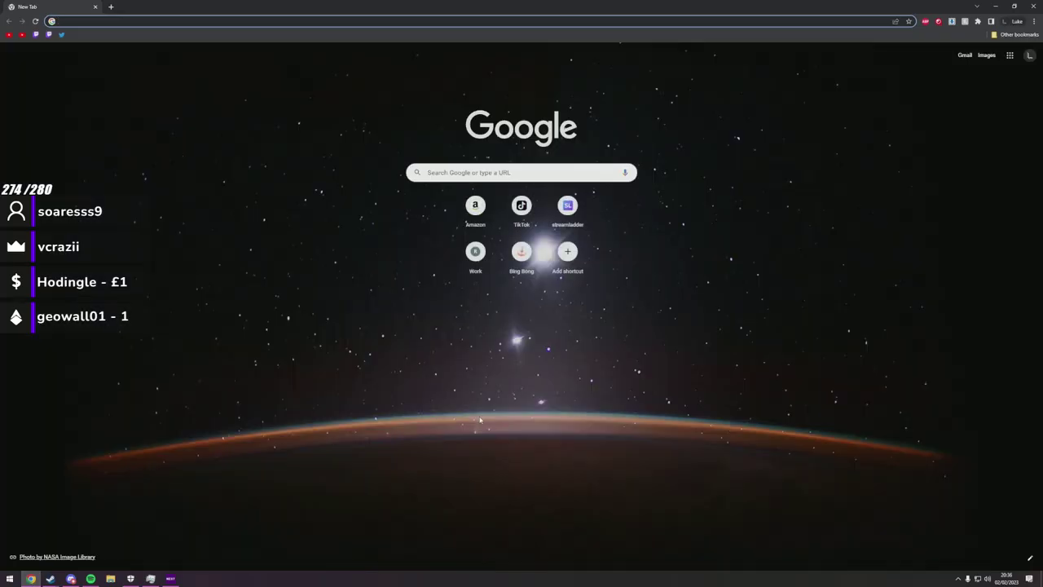
key("alt+Tab")
key("alt+Tab")
left_click(49, 34)
left_click(493, 53)
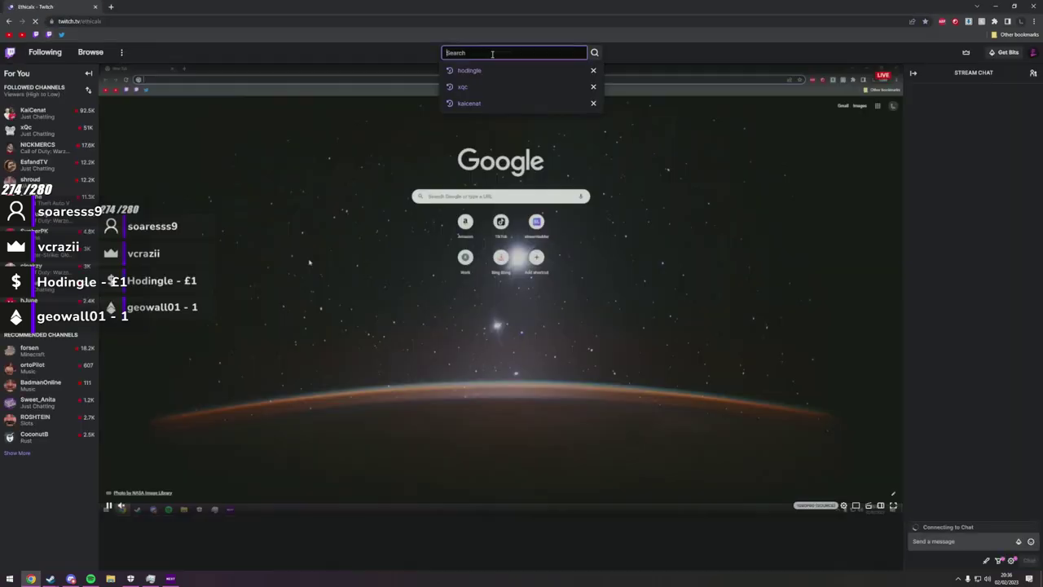
left_click(469, 70)
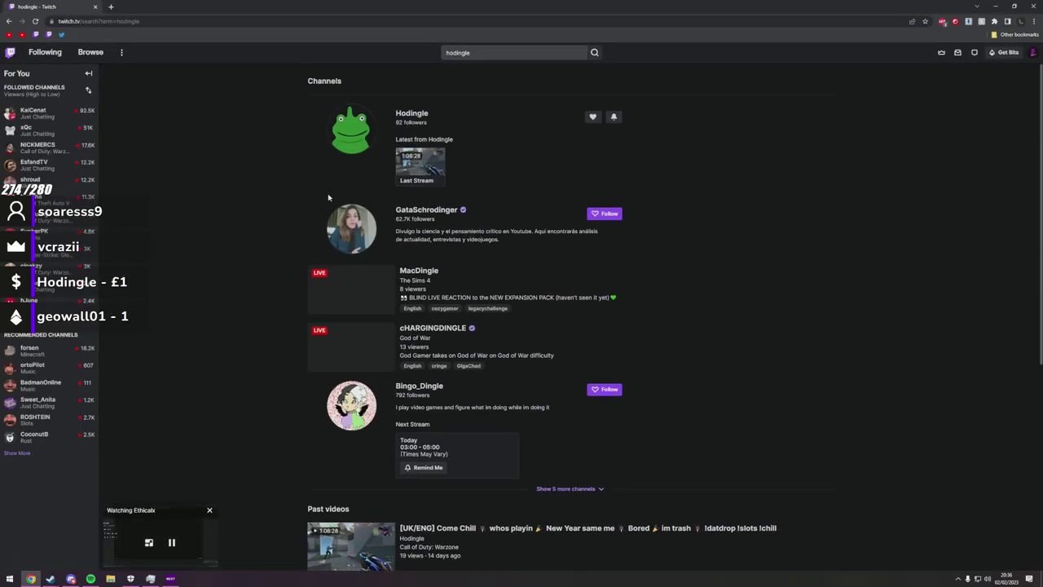
left_click(350, 130)
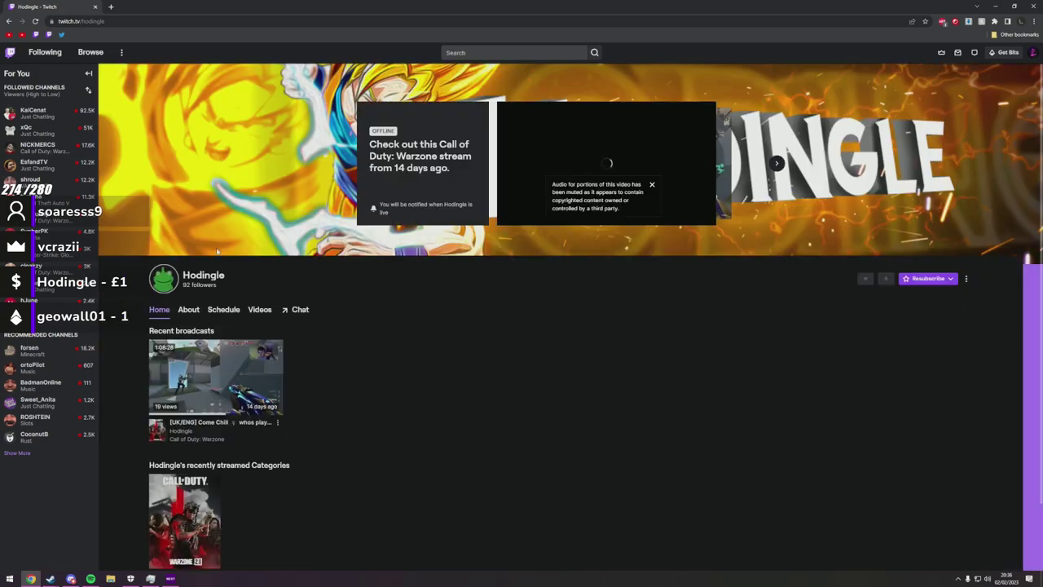
Examine the Hodingle channel's panels, including the Donate banner, at different page zoom levels.
left_click(273, 309)
scroll(481, 386, "down", 5)
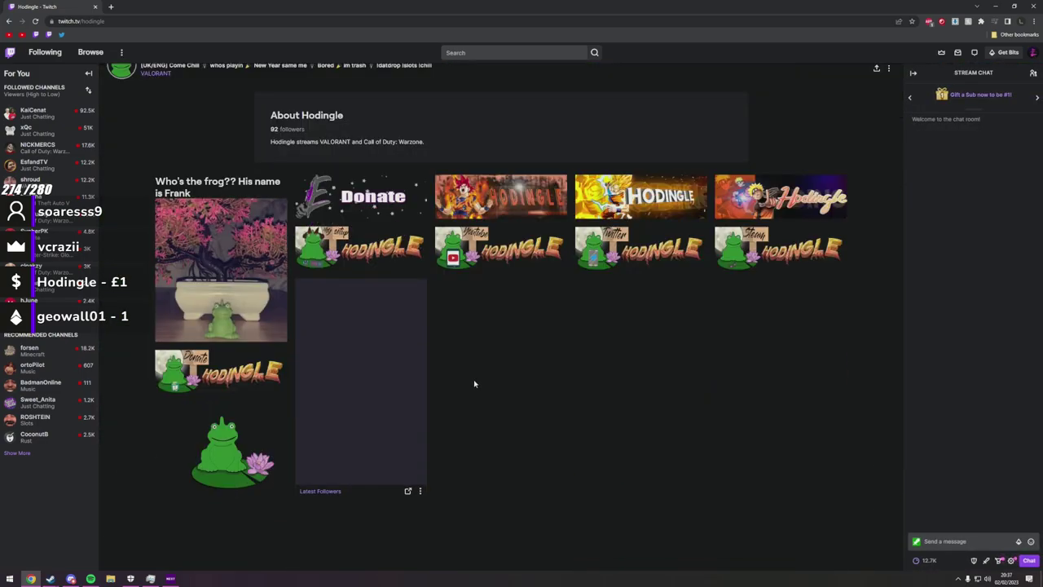
scroll(473, 380, "up", 4)
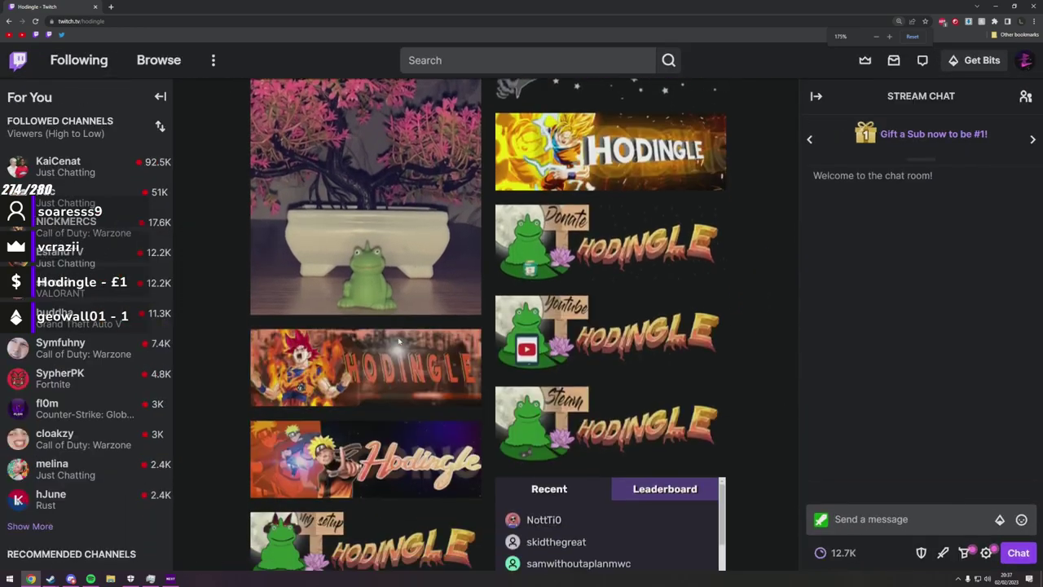
scroll(399, 341, "down", 5)
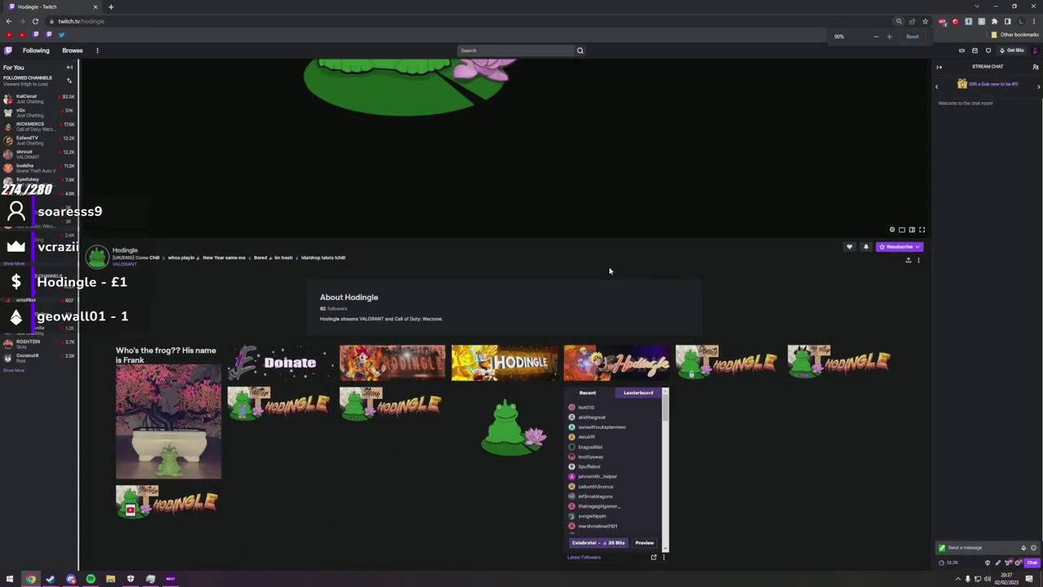
scroll(610, 270, "up", 1)
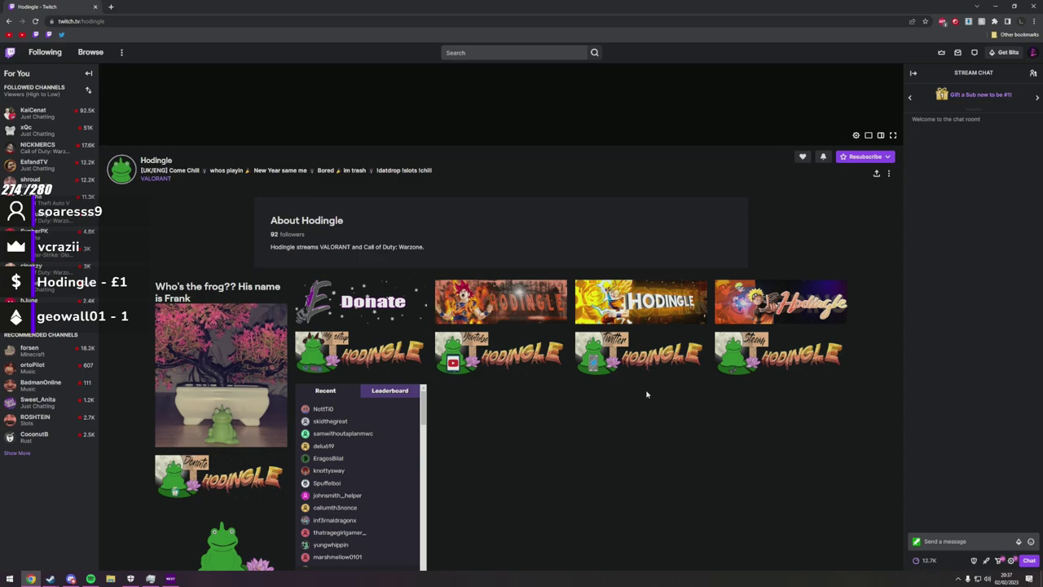
scroll(647, 395, "up", 1)
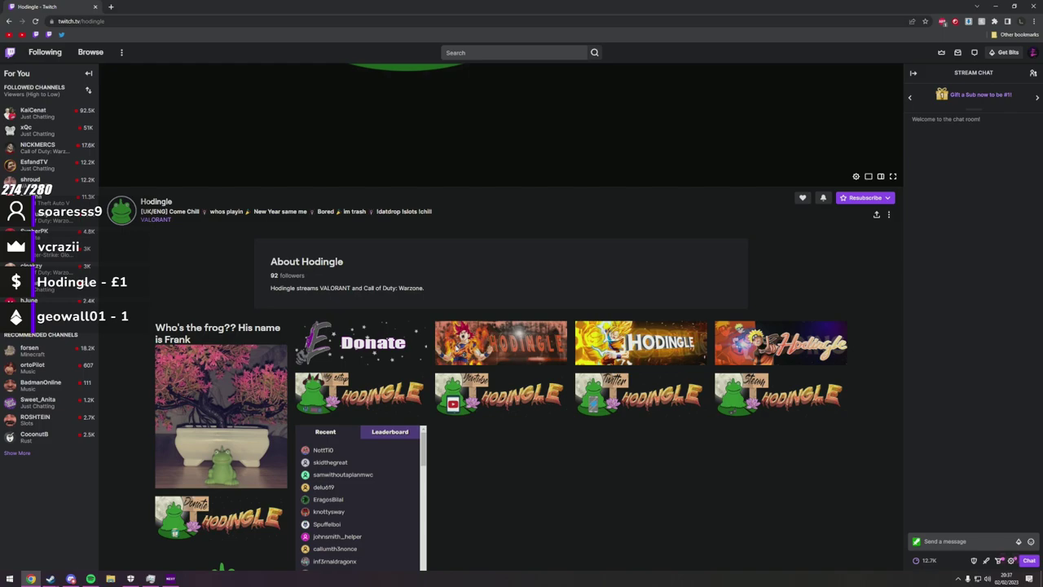
Switch to Discord, open the newest Donate banner ET2.png in the browser and save the image.
left_click(70, 578)
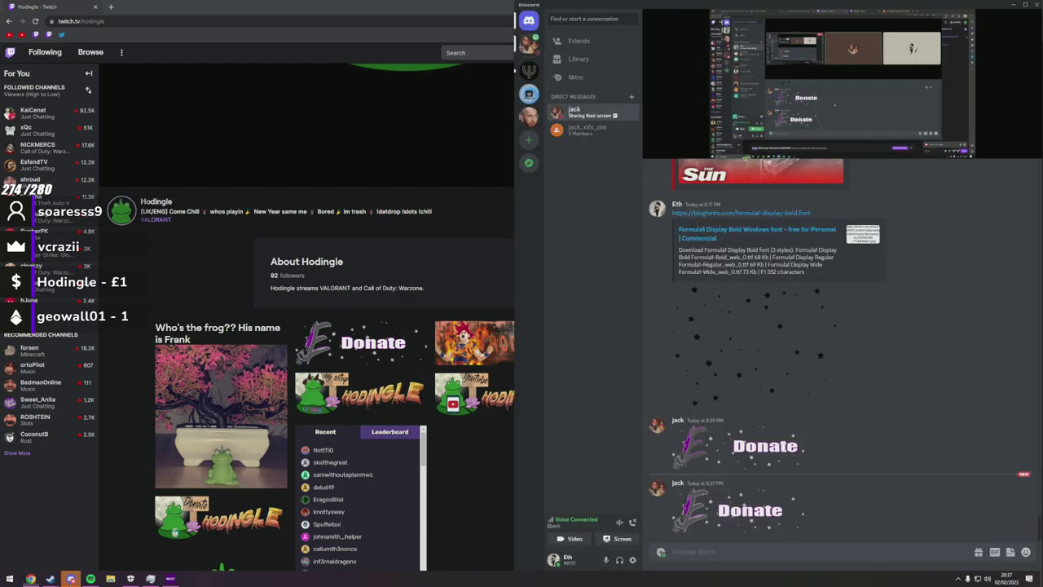
middle_click(733, 511)
right_click(500, 292)
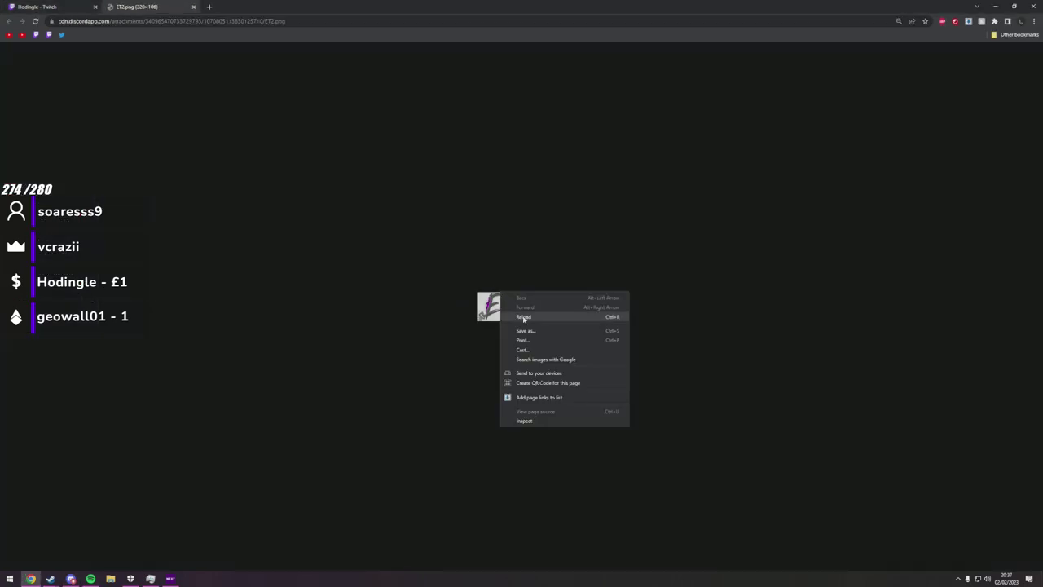
left_click(526, 330)
key("ctrl+w")
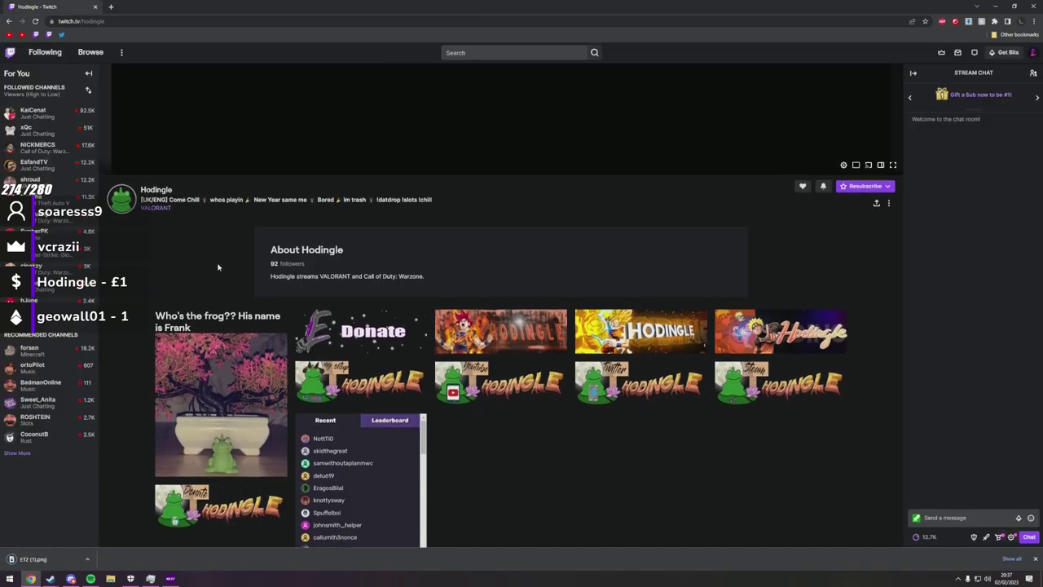
Go to the Ethicalx channel page on Twitch and turn on panel editing.
scroll(218, 267, "up", 5)
left_click(1032, 52)
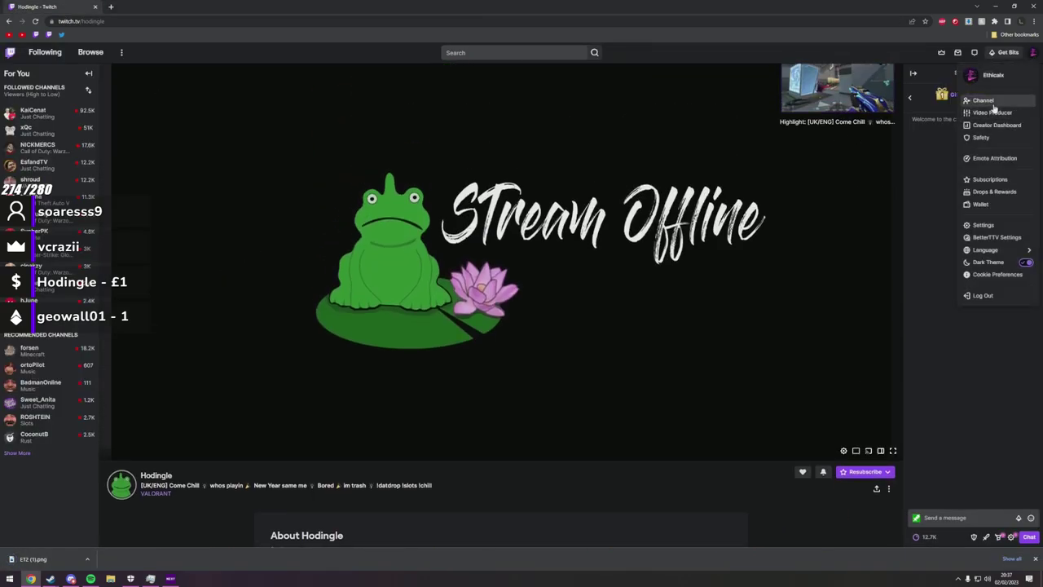
left_click(978, 103)
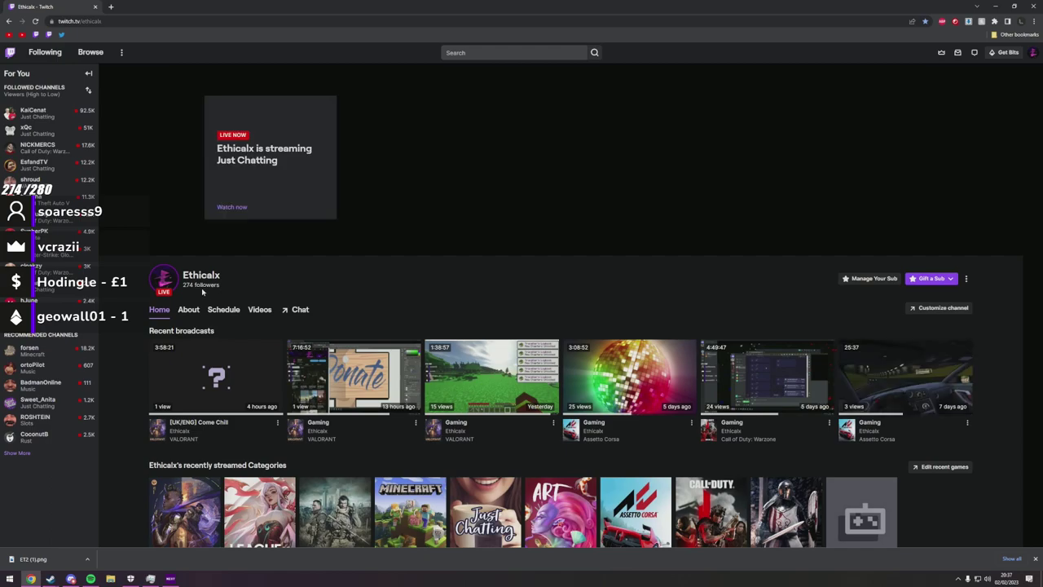
left_click(193, 287)
scroll(216, 352, "down", 2)
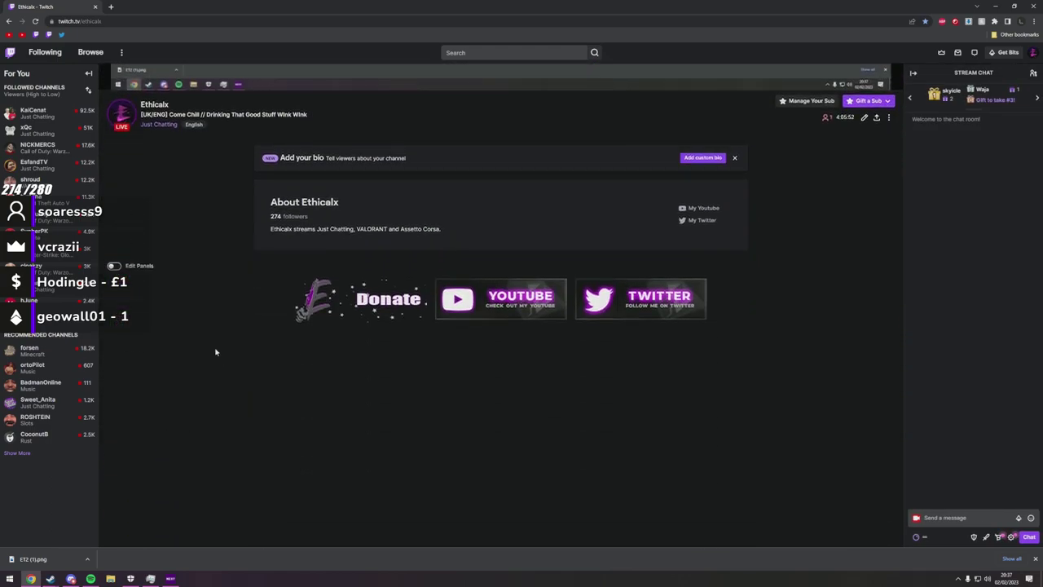
left_click(114, 266)
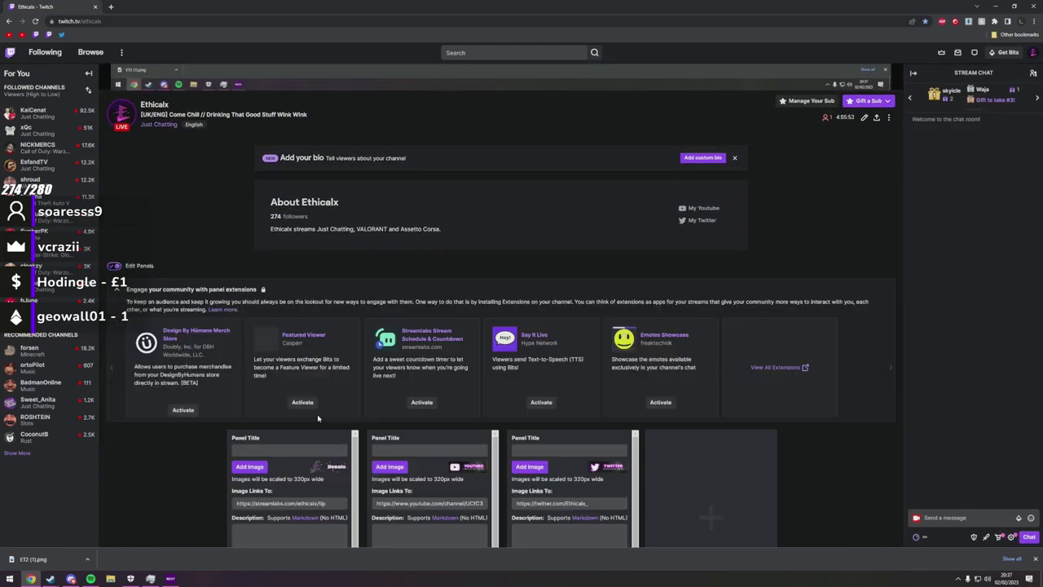
Replace the Donate panel's image with the downloaded ET2 (1).png, submit the panel and turn off panel editing.
left_click(258, 463)
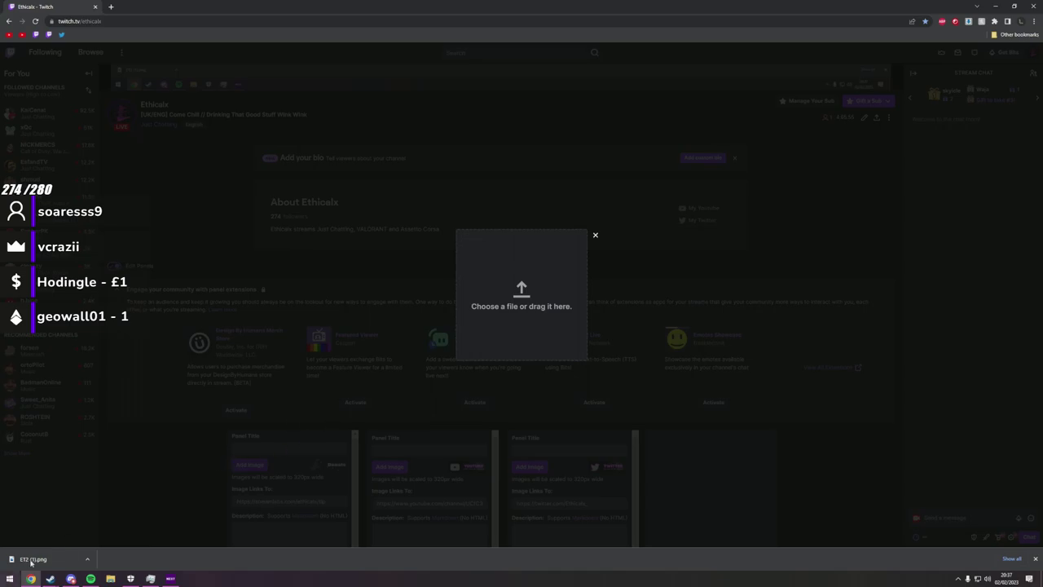
left_click_drag(33, 561, 530, 326)
left_click(515, 319)
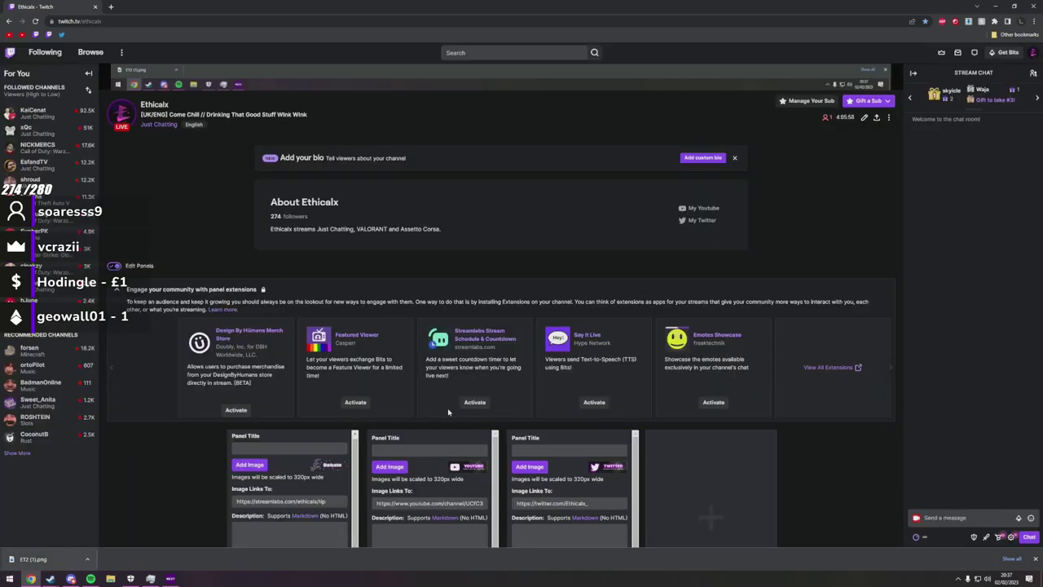
scroll(408, 366, "down", 1)
left_click(334, 500)
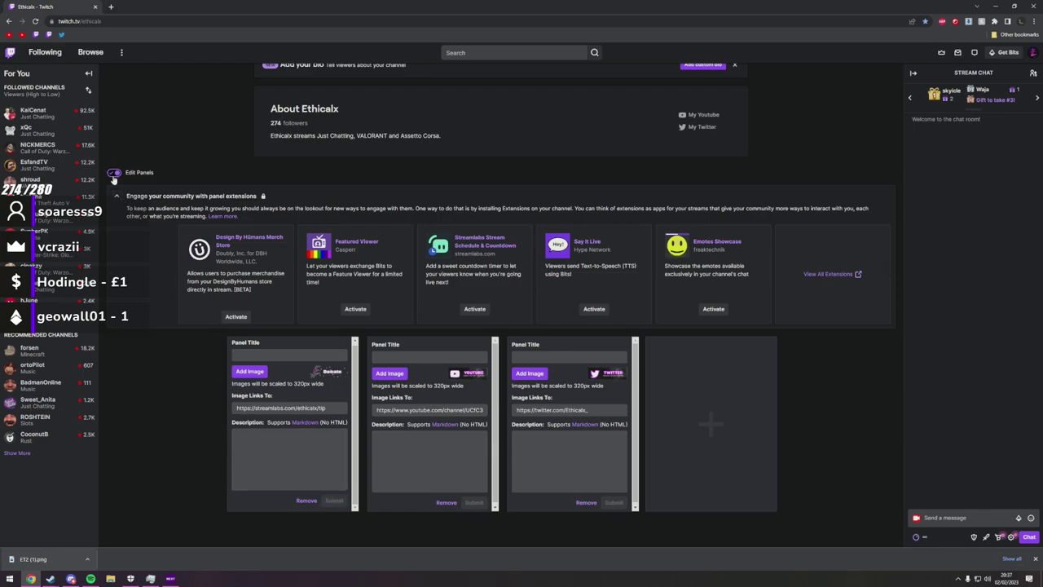
left_click(114, 172)
scroll(227, 421, "up", 1)
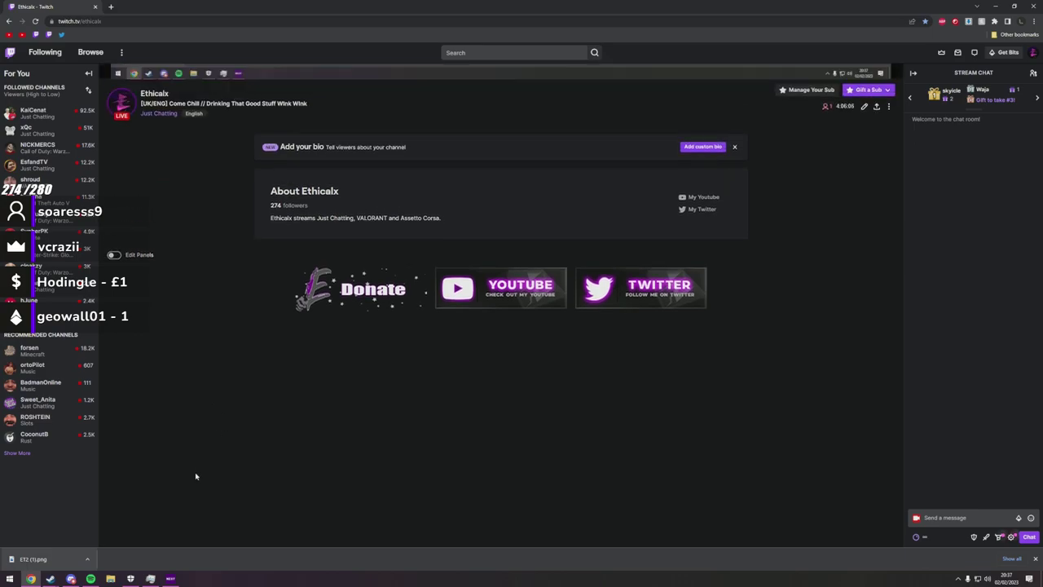
Switch to Discord, widen its window across the screen and enlarge the shared Photoshop screen.
left_click(71, 579)
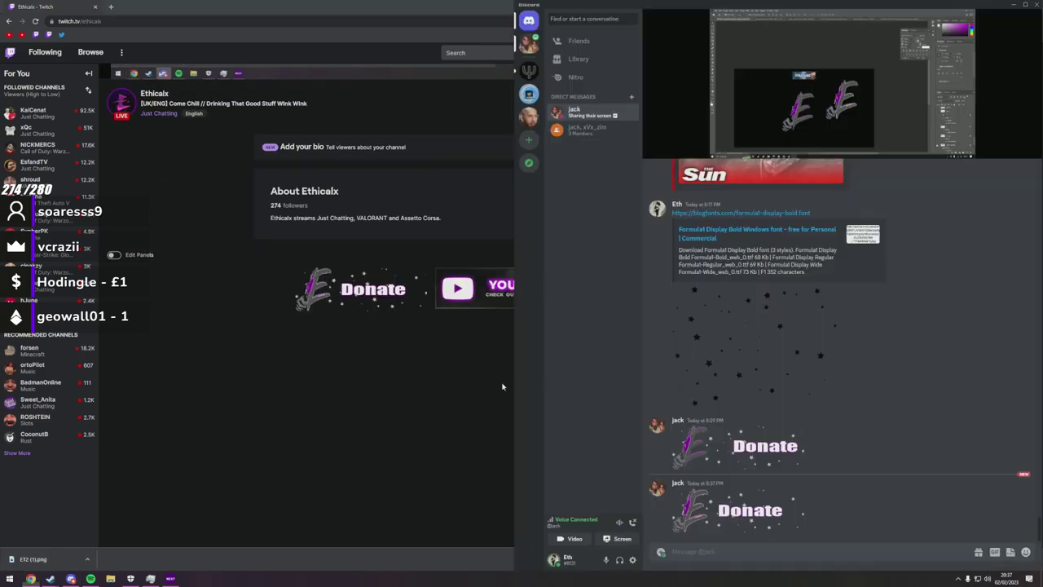
left_click_drag(514, 373, 2, 298)
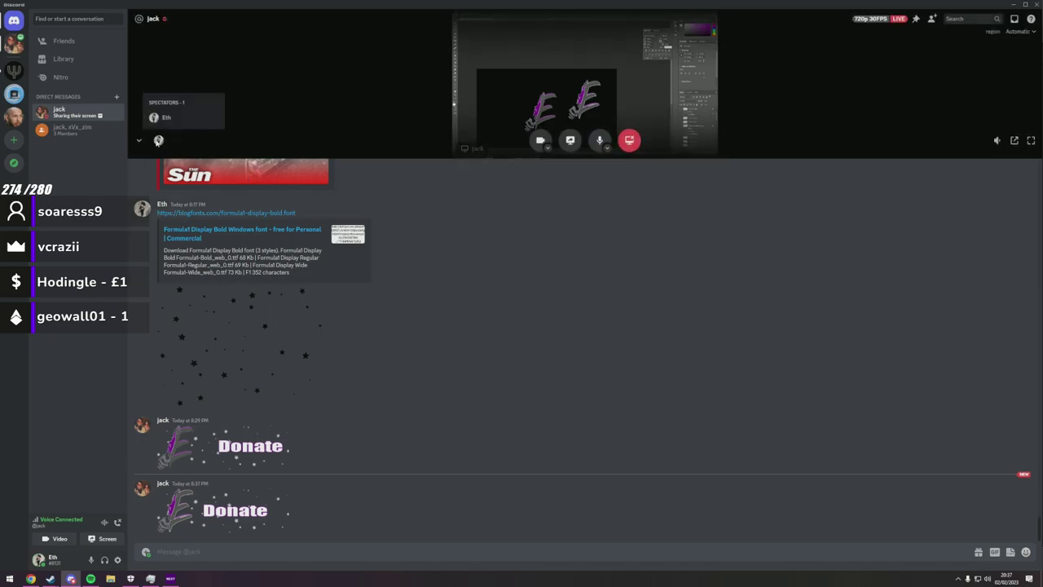
left_click(138, 140)
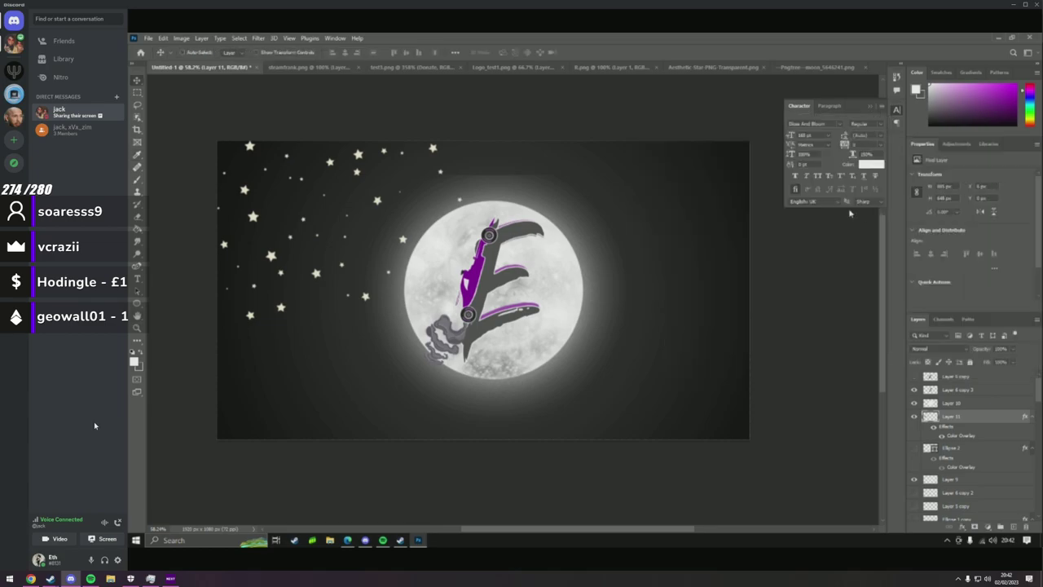
mouse_move(158, 449)
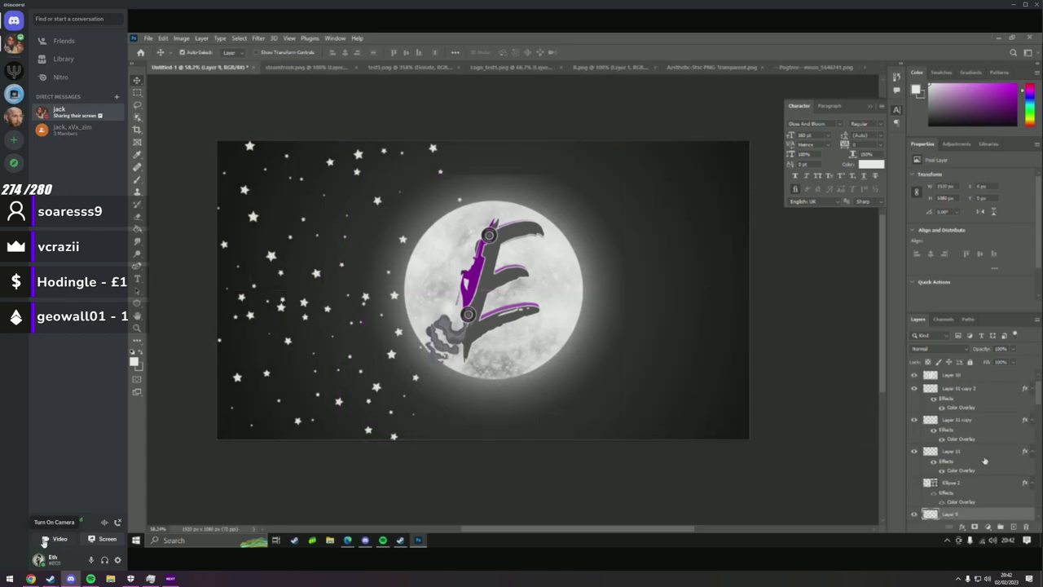
right_click(36, 561)
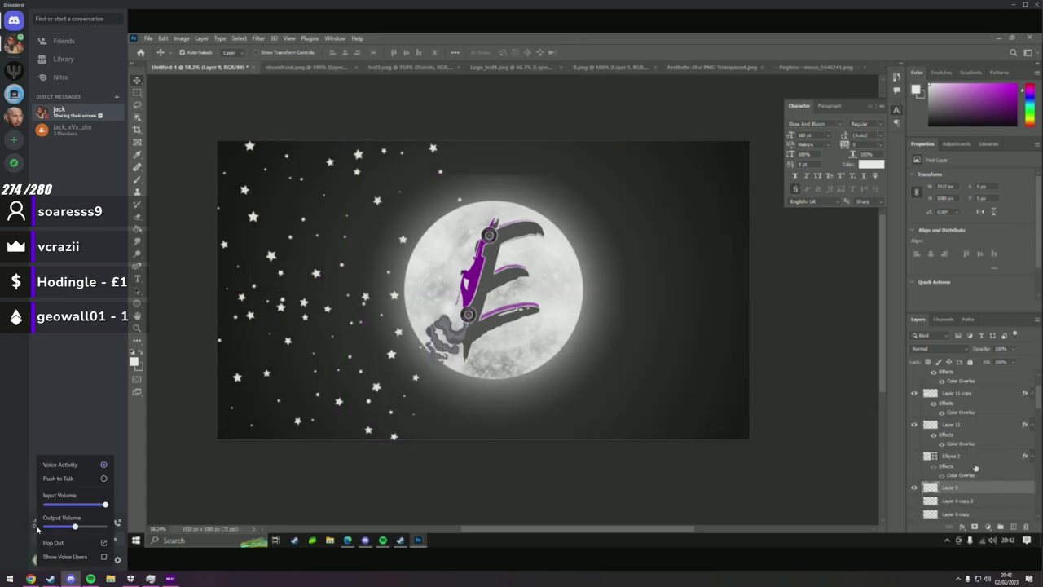
left_click(18, 426)
left_click(47, 559)
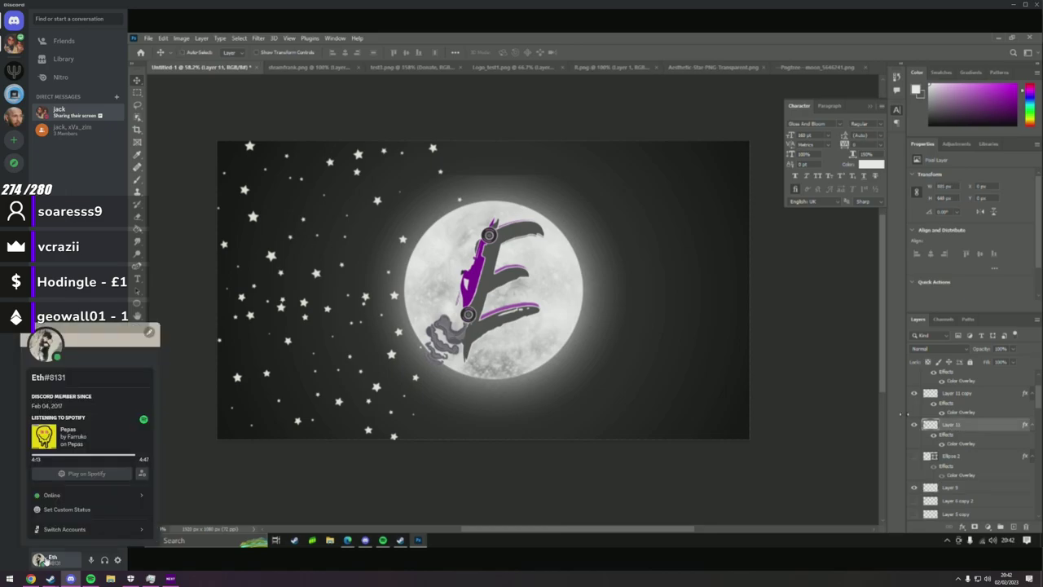
left_click(46, 559)
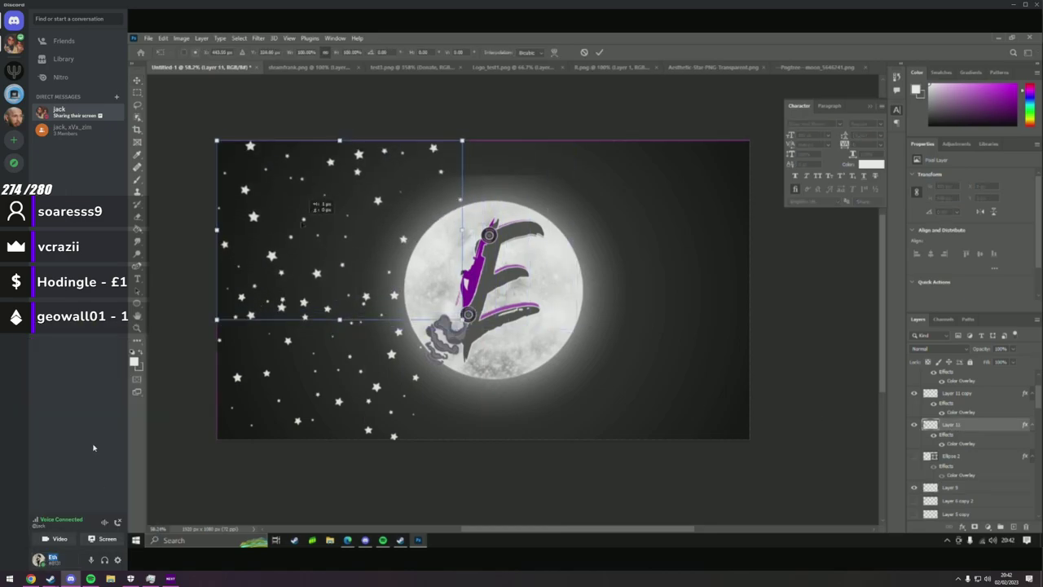
left_click(62, 561)
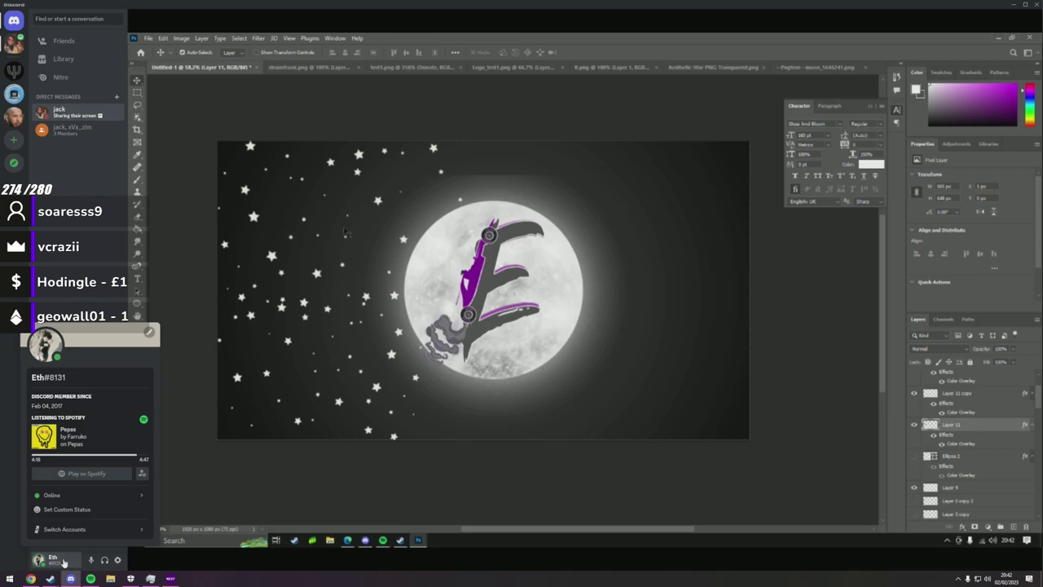
left_click(51, 560)
left_click(51, 560)
left_click(50, 559)
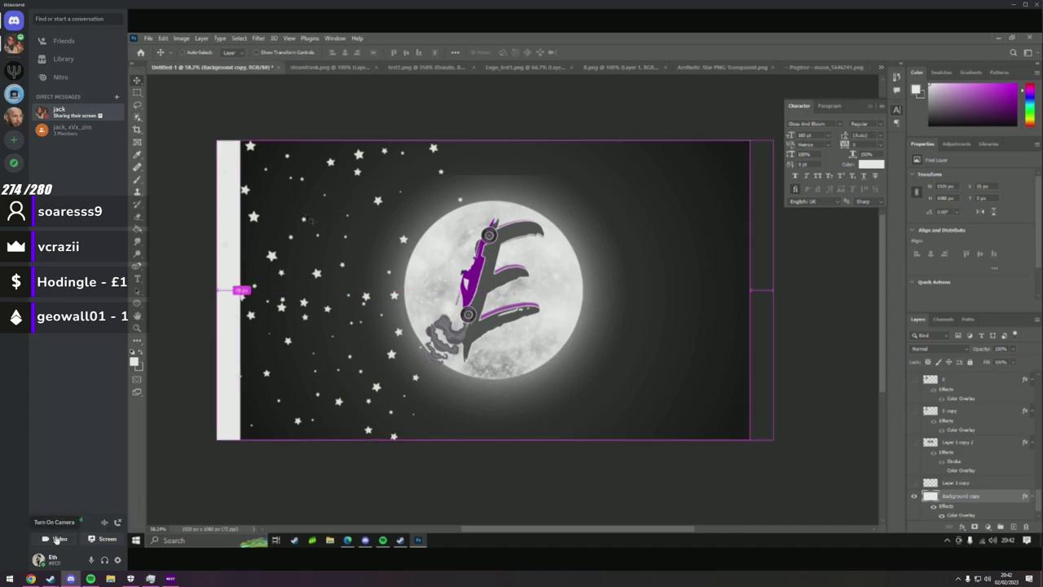
left_click(62, 539)
left_click(119, 462)
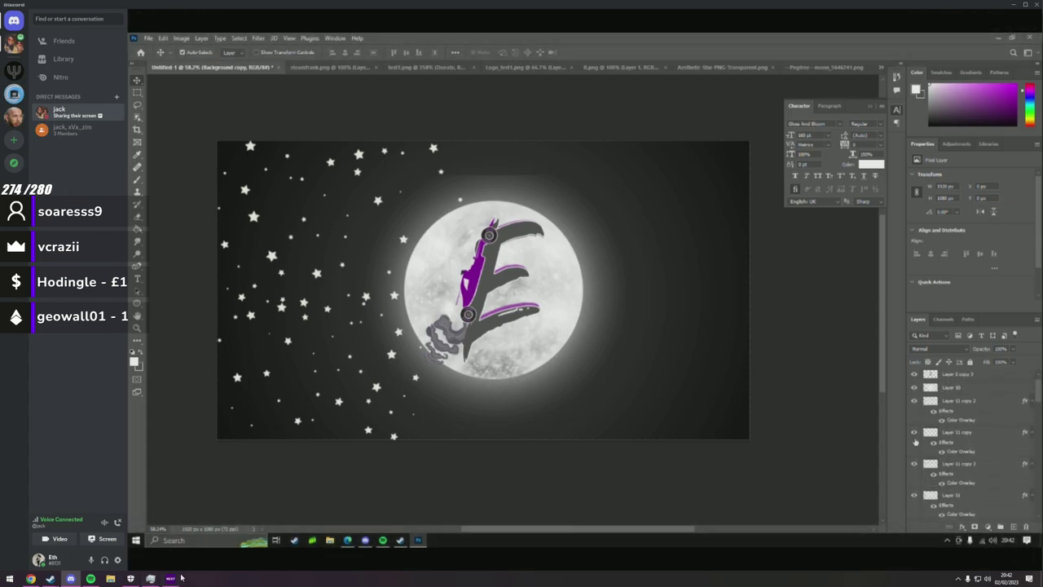
mouse_move(171, 577)
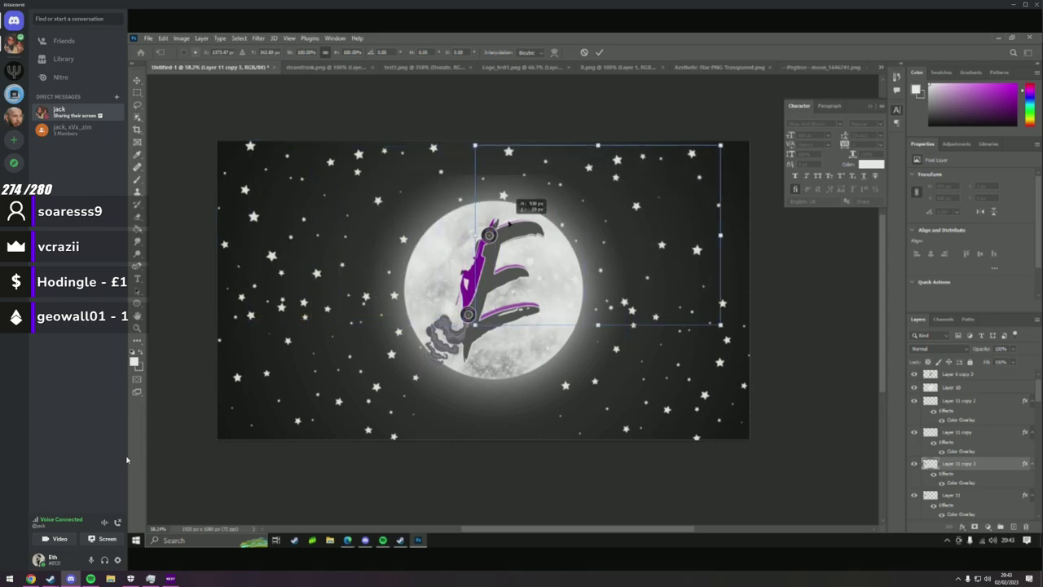
mouse_move(131, 446)
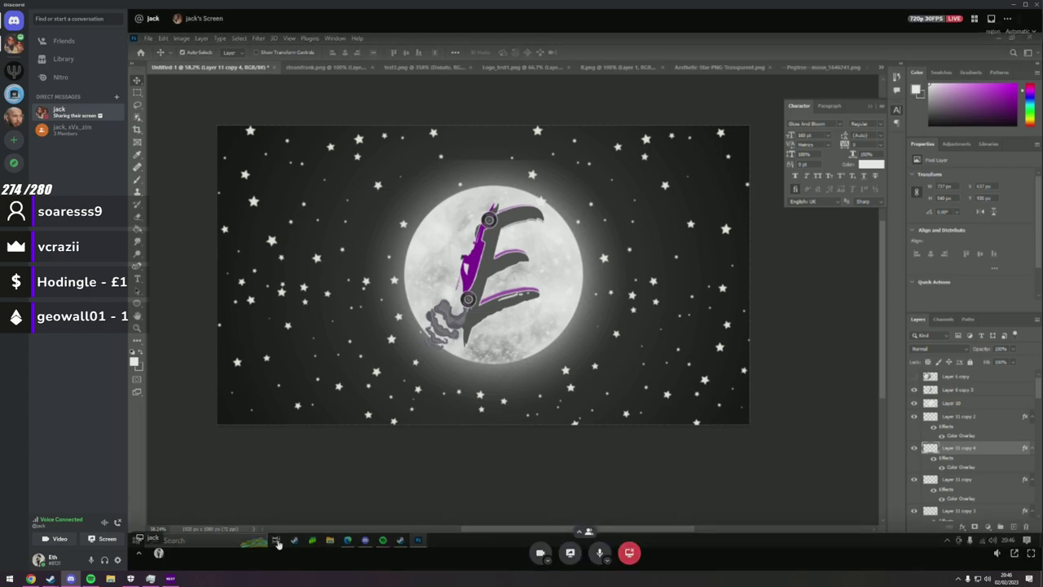
Switch to Chrome and search Google in a new tab for "how many kids does elon musk have".
key("alt+Tab")
key("ctrl+t")
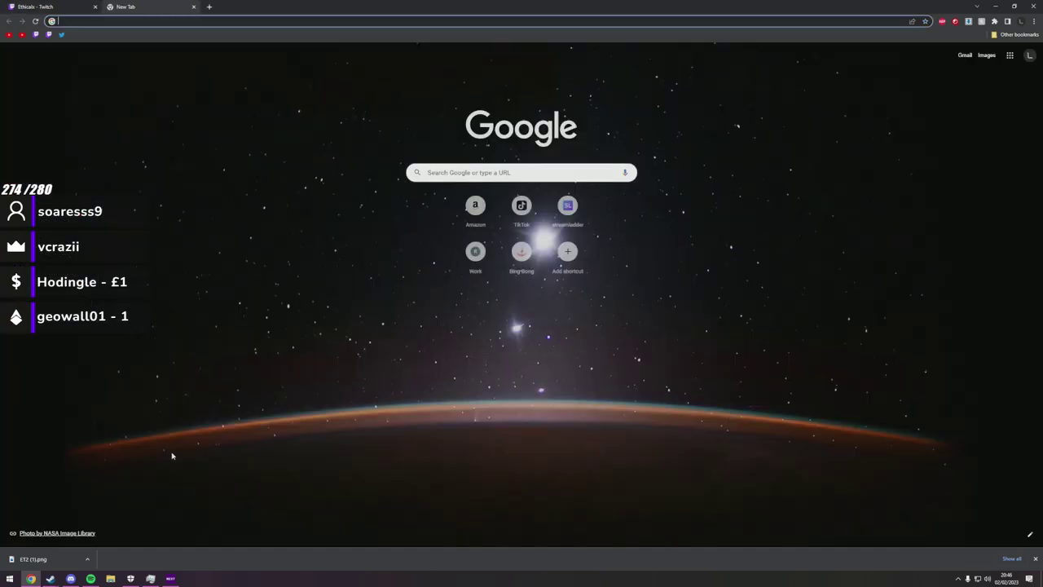
type("how many kids d")
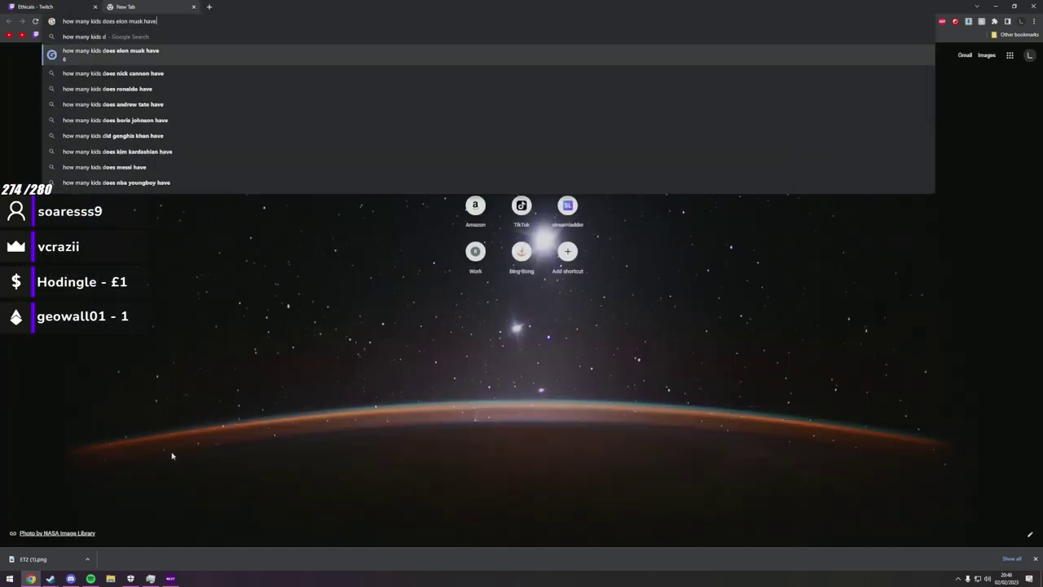
key("Return")
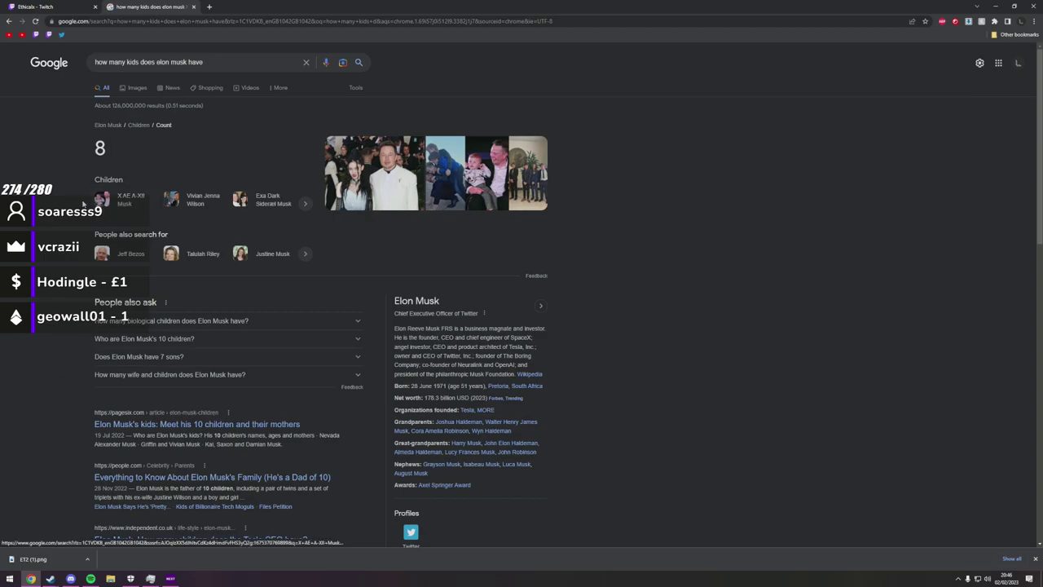
Look through the results for the first three listed children one after another and show the next children in the list.
left_click(152, 203)
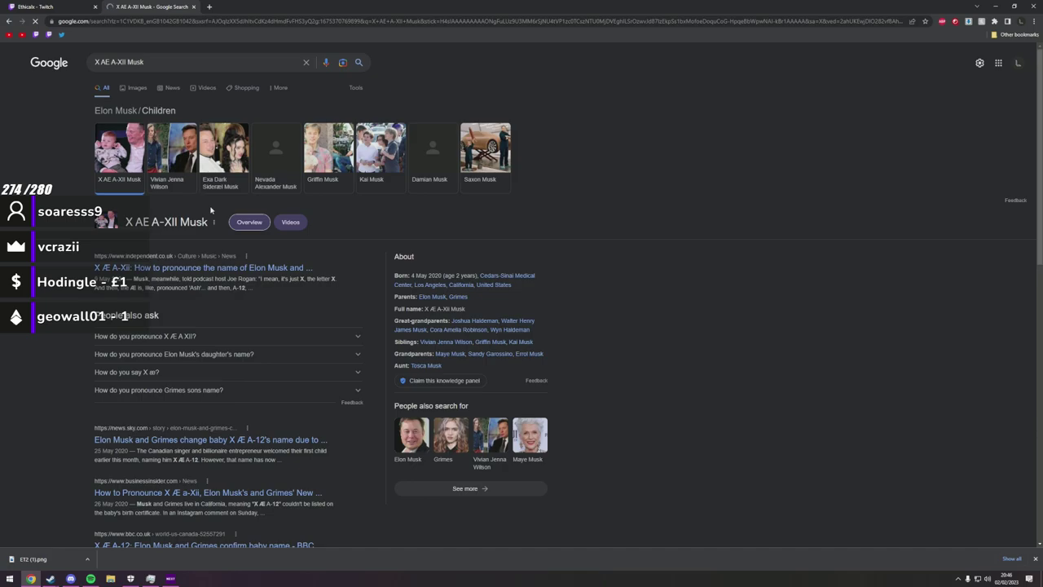
key("alt+Left")
left_click(195, 211)
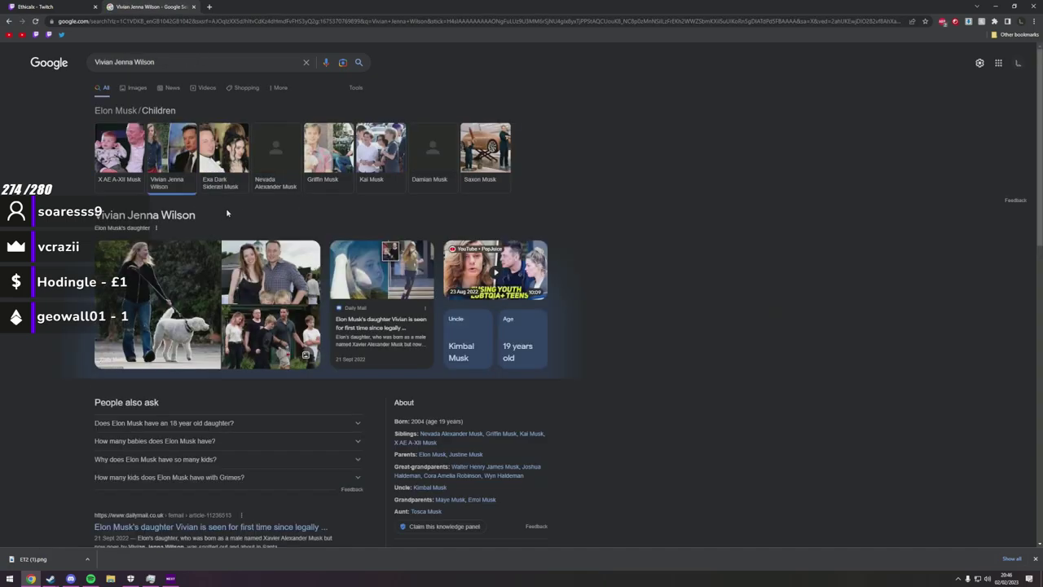
left_click(291, 208)
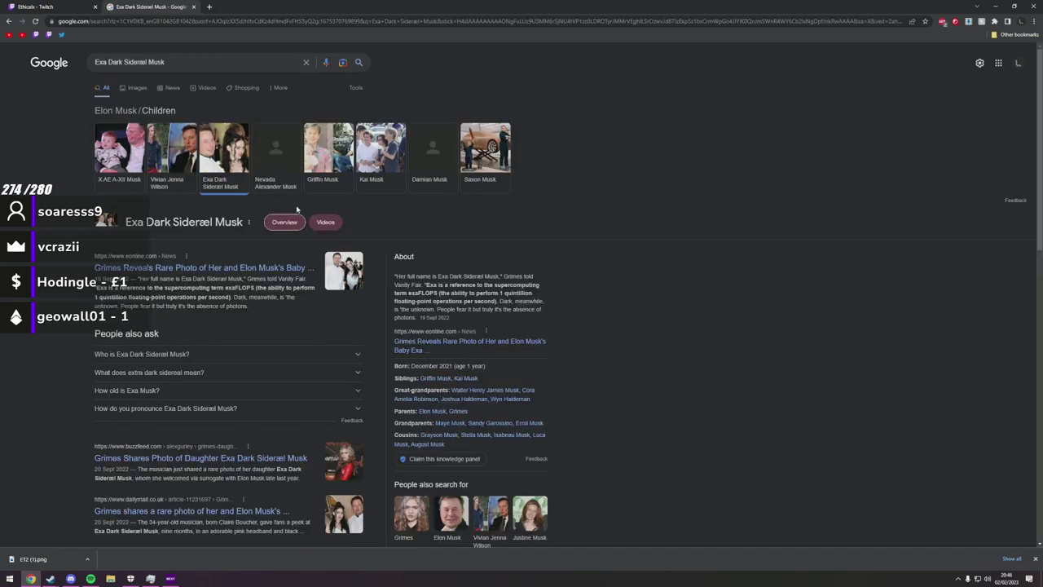
key("alt+Left")
left_click(304, 206)
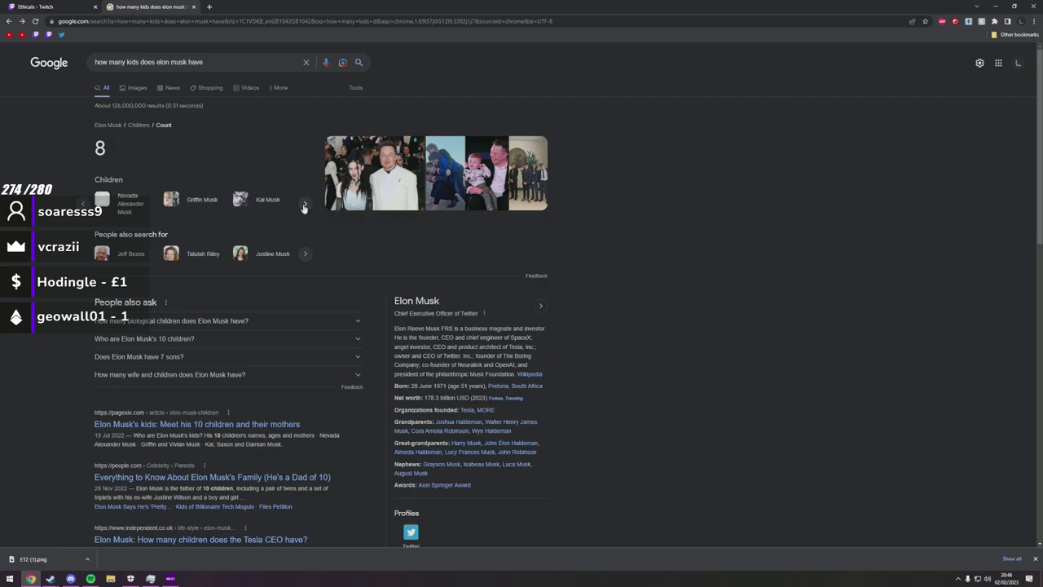
Show the end of the children list, look through the results for its last three children from last to first, and enlarge the two-portrait photo.
left_click(304, 206)
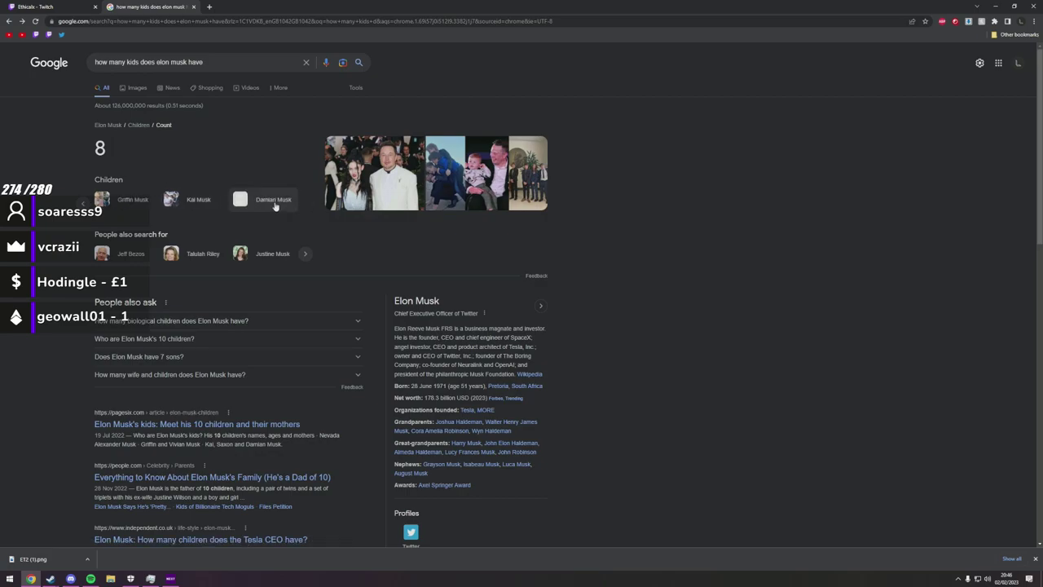
left_click(274, 206)
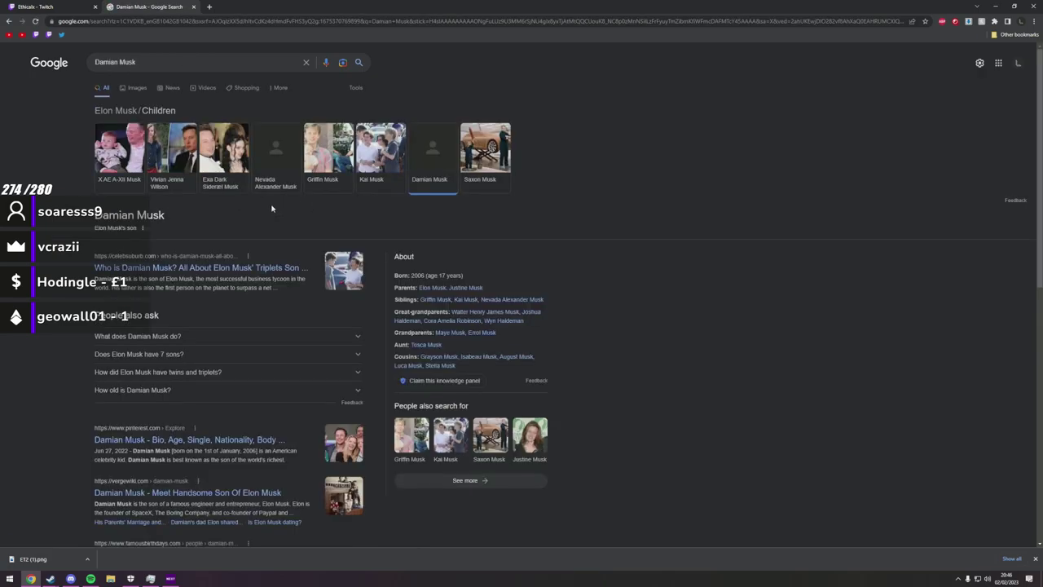
key("alt+Left")
left_click(199, 205)
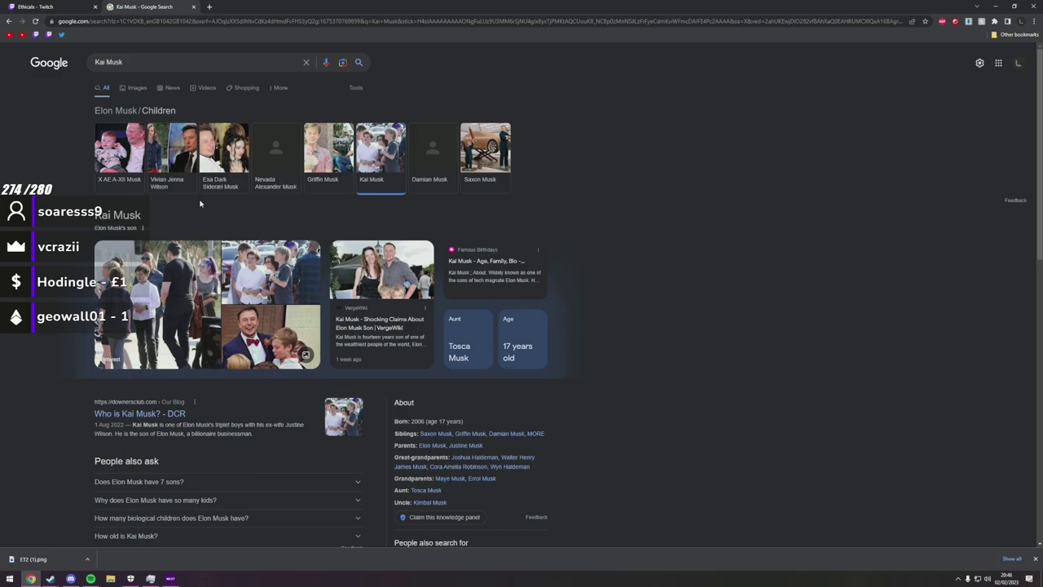
key("alt+Left")
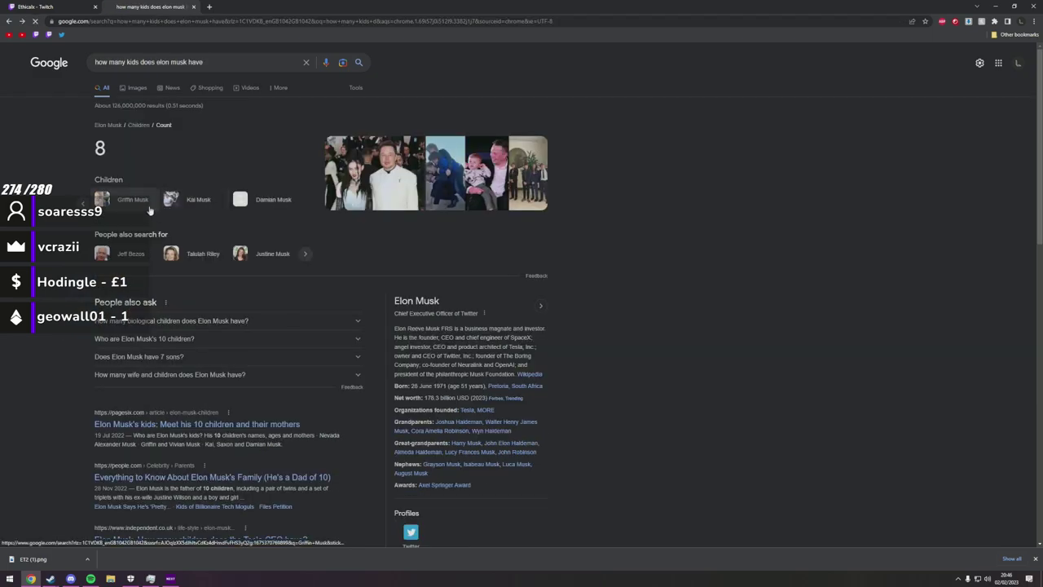
left_click(149, 209)
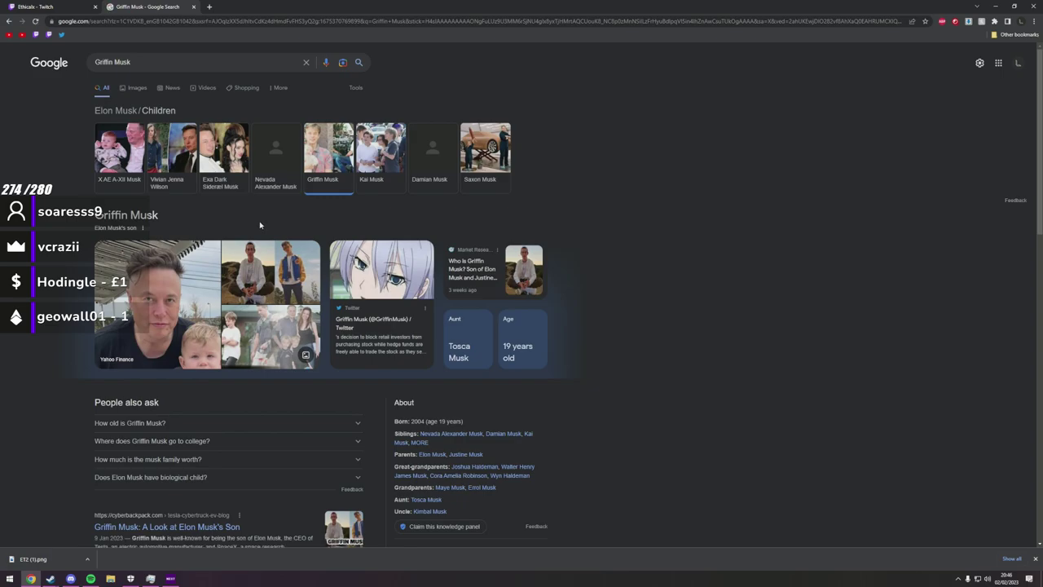
left_click(265, 262)
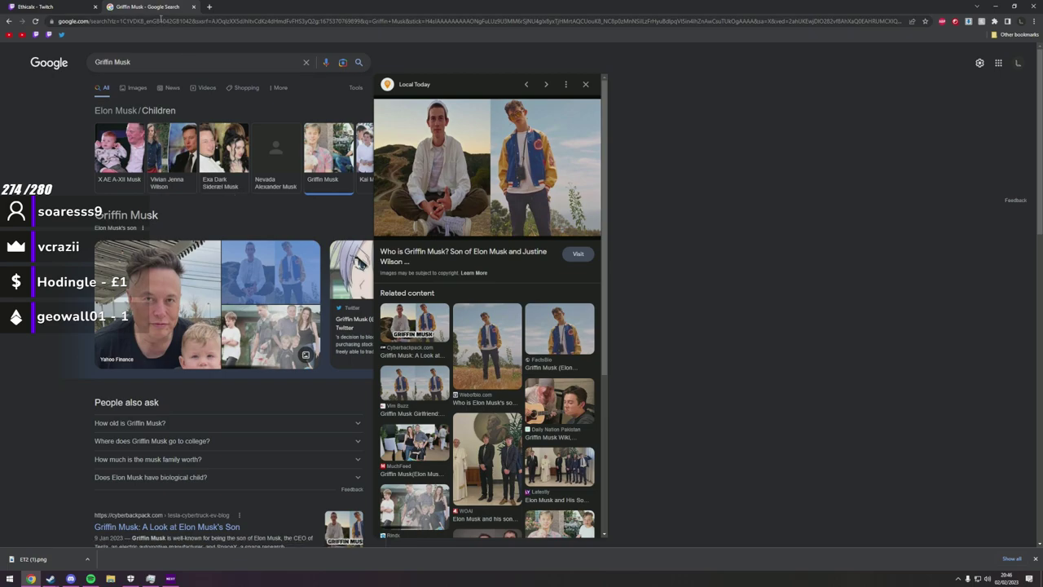
Close the search page to return to Twitch, switch to Discord and reduce the enlarged shared screen to the call's grid view.
left_click(84, 5)
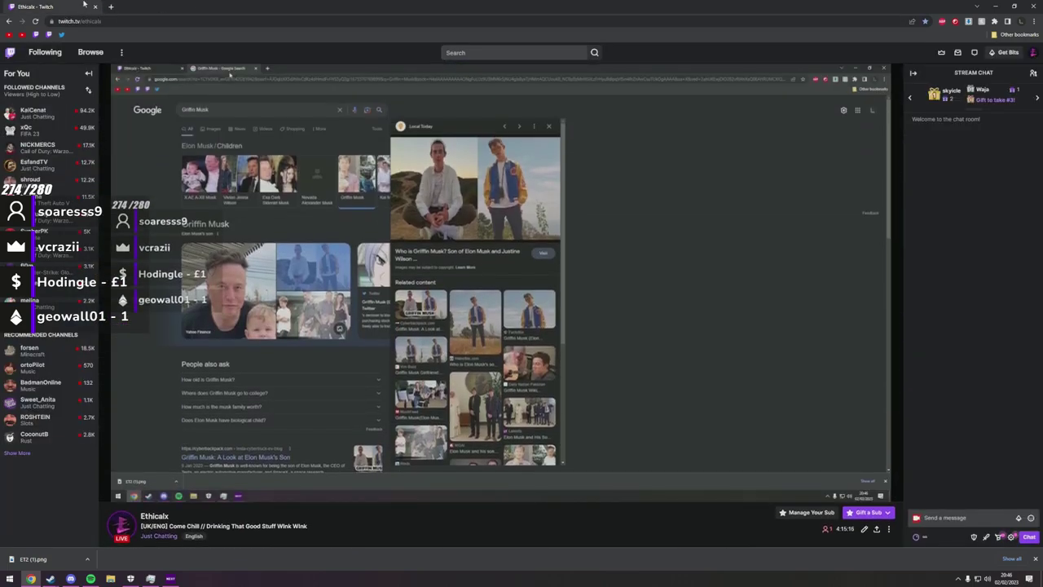
key("alt+Tab")
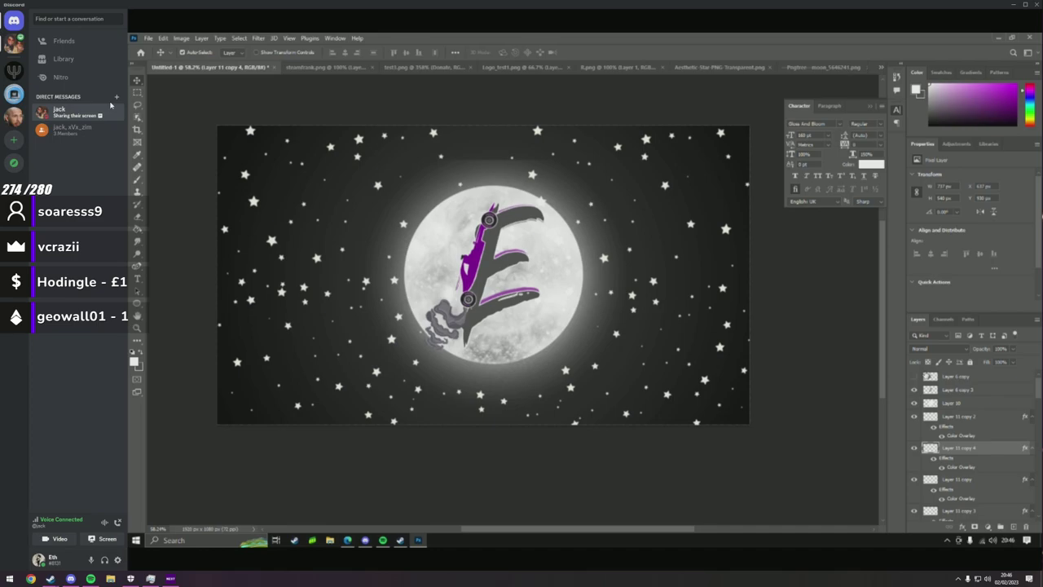
mouse_move(219, 67)
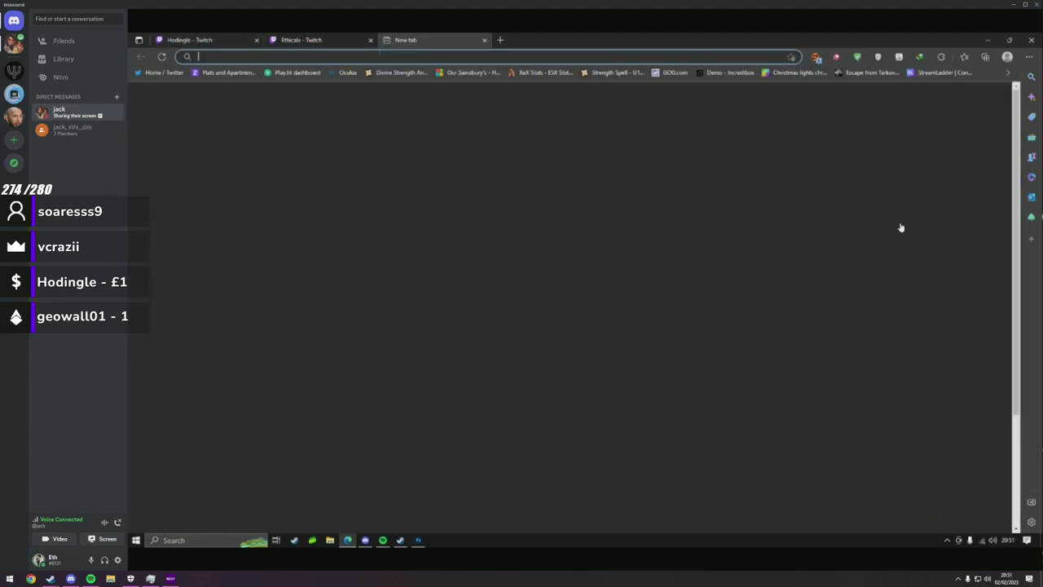
left_click(901, 227)
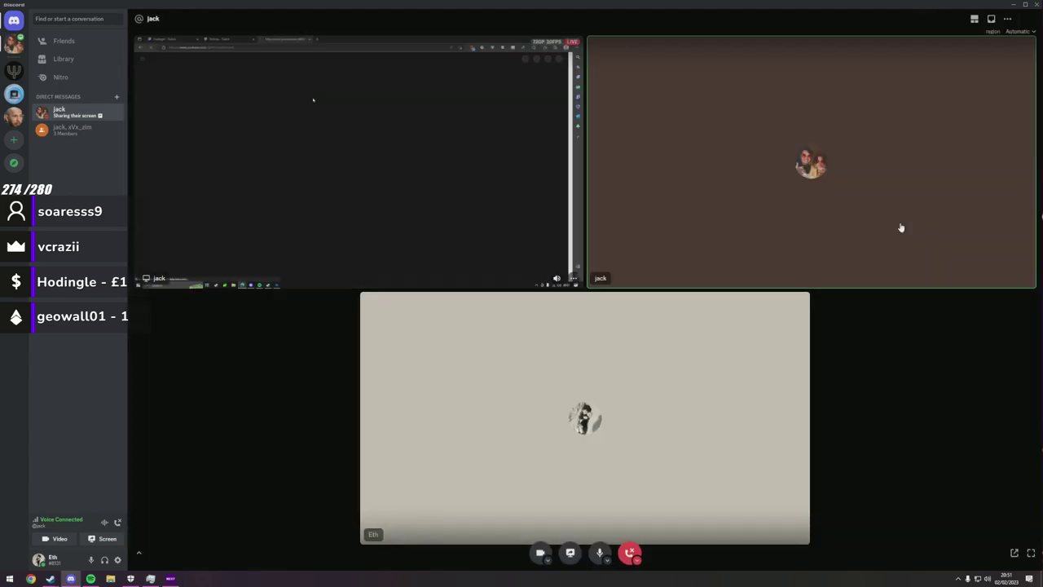